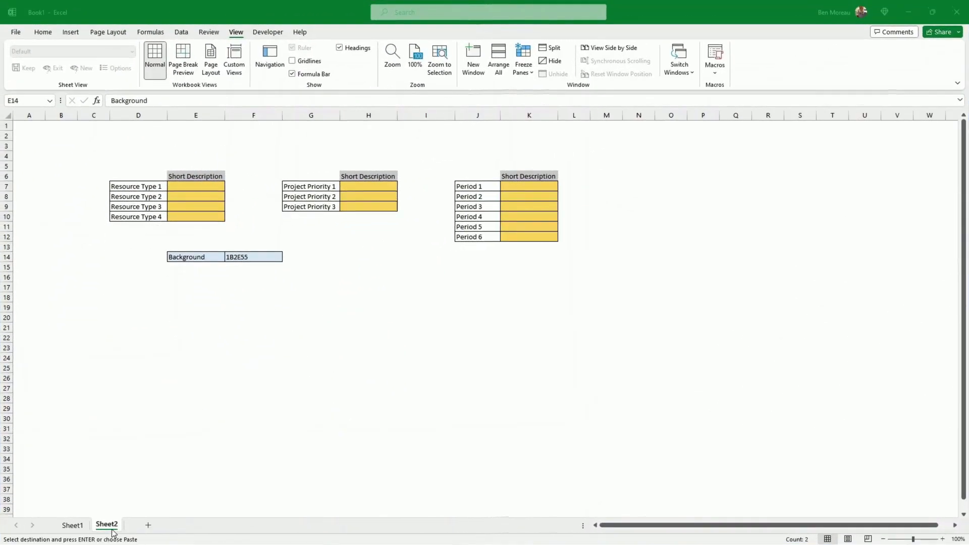
# - Rename the sheet Sheet2 as Settings
pyautogui.rightClick(112, 528)
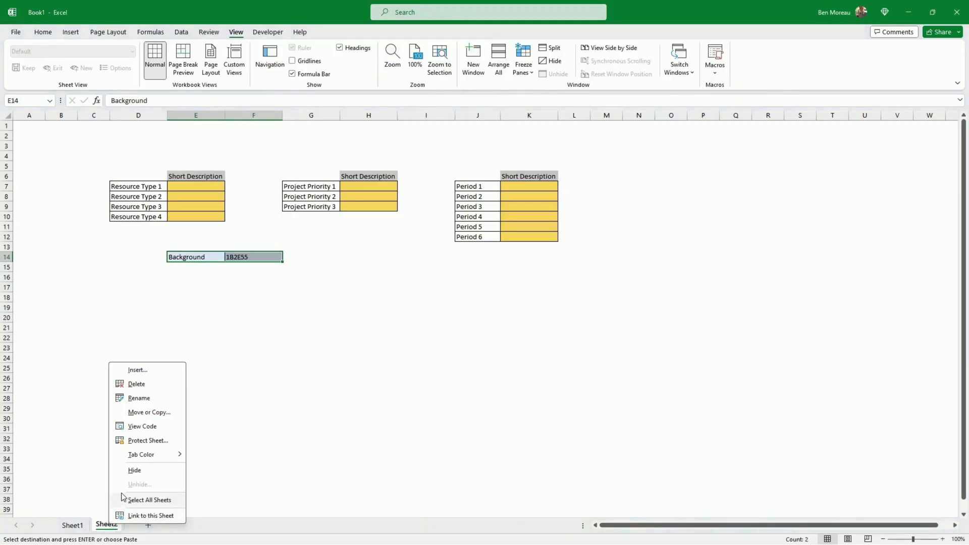
pyautogui.click(139, 398)
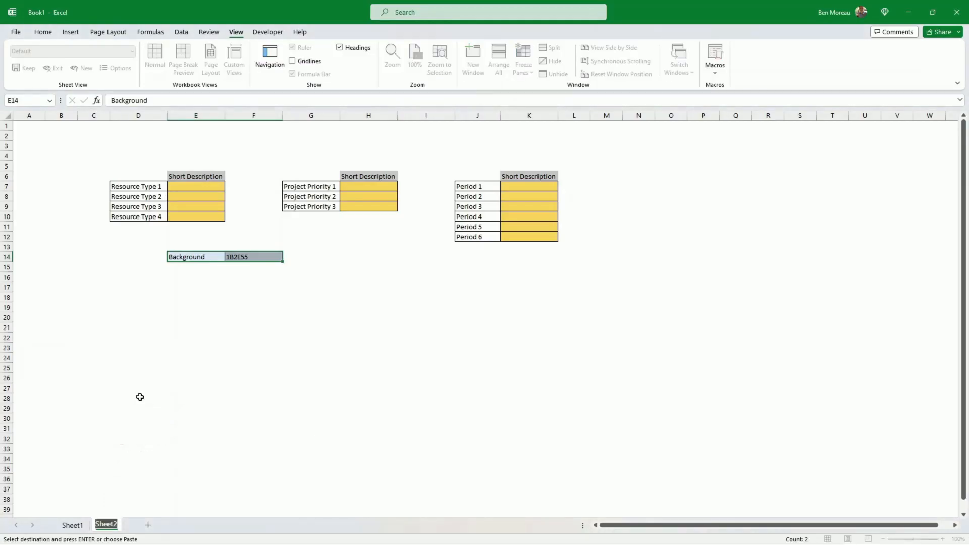
pyautogui.write('Settings')
pyautogui.press('Return')
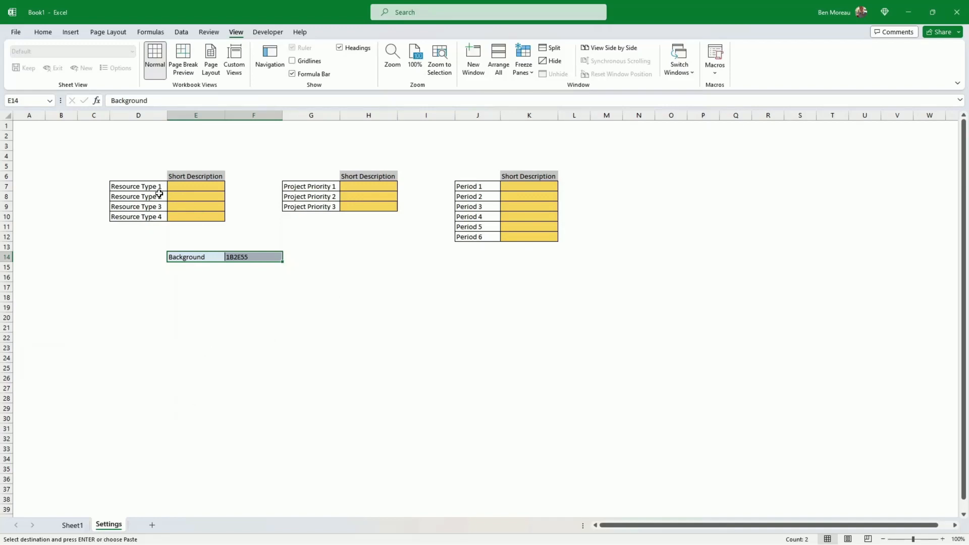
pyautogui.moveTo(159, 186); pyautogui.dragTo(160, 216)
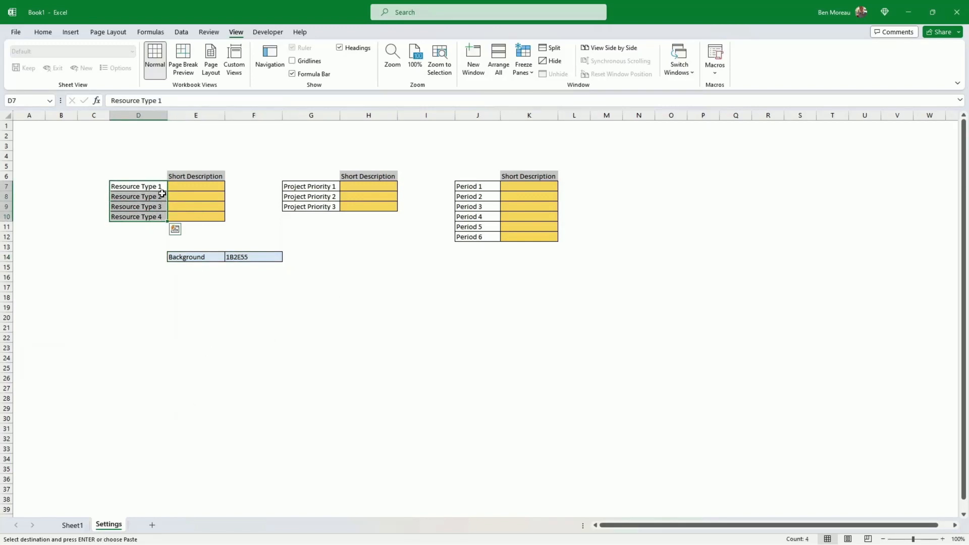
pyautogui.click(317, 184)
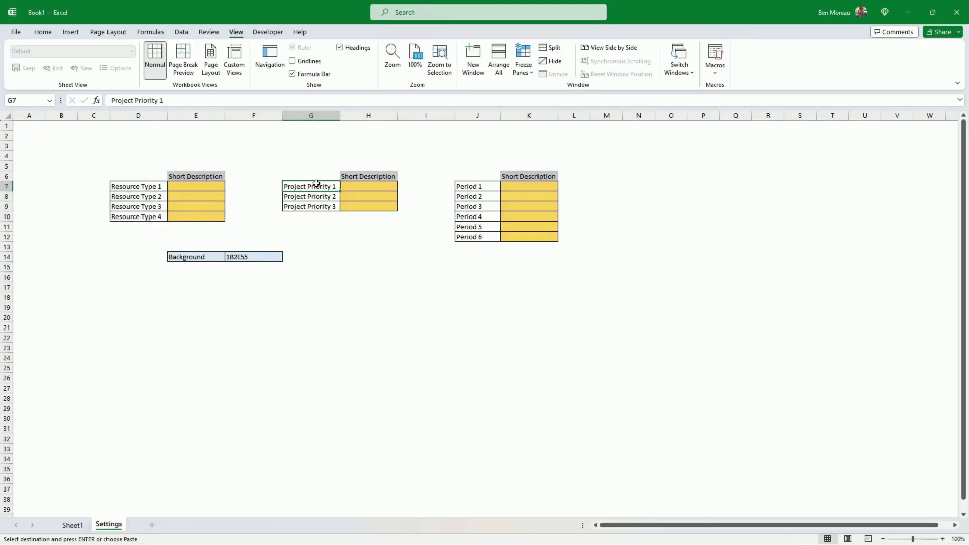
pyautogui.moveTo(316, 183); pyautogui.dragTo(335, 207)
pyautogui.moveTo(482, 187); pyautogui.dragTo(485, 237)
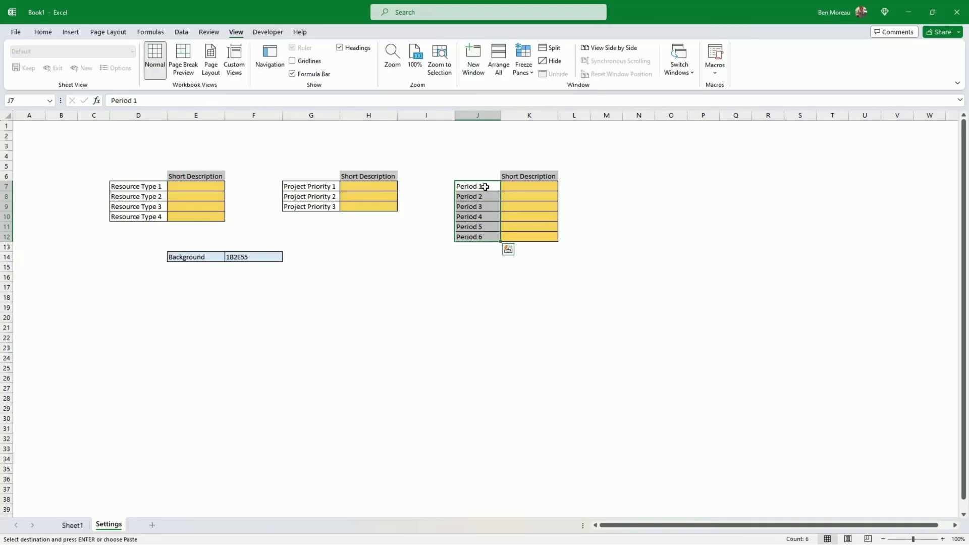
# - Fill in the short descriptions of Resource Types 1 to 4 as Business Analysts, Developers, Test Analysters and Admin
pyautogui.click(199, 187)
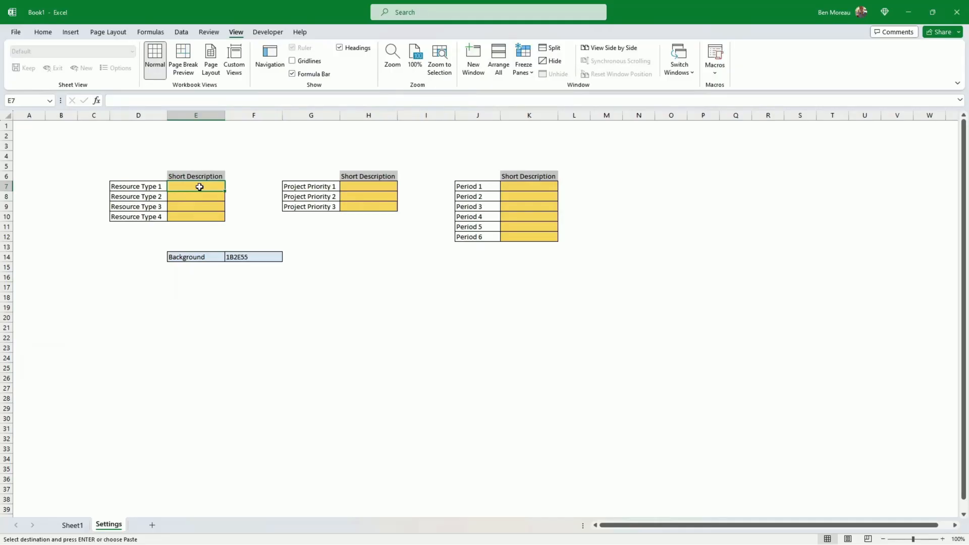
pyautogui.write('Business Anal')
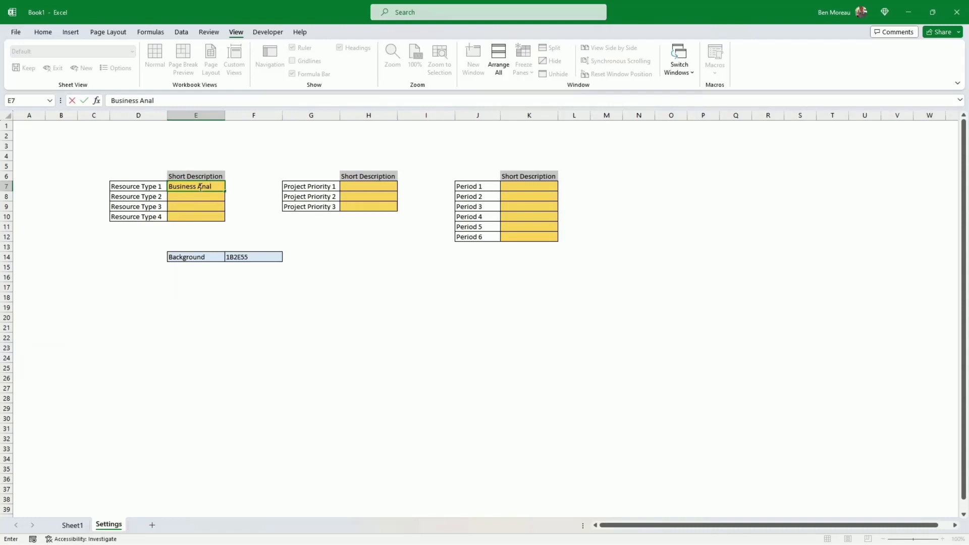
pyautogui.write('ysts')
pyautogui.press('Return')
pyautogui.write('D')
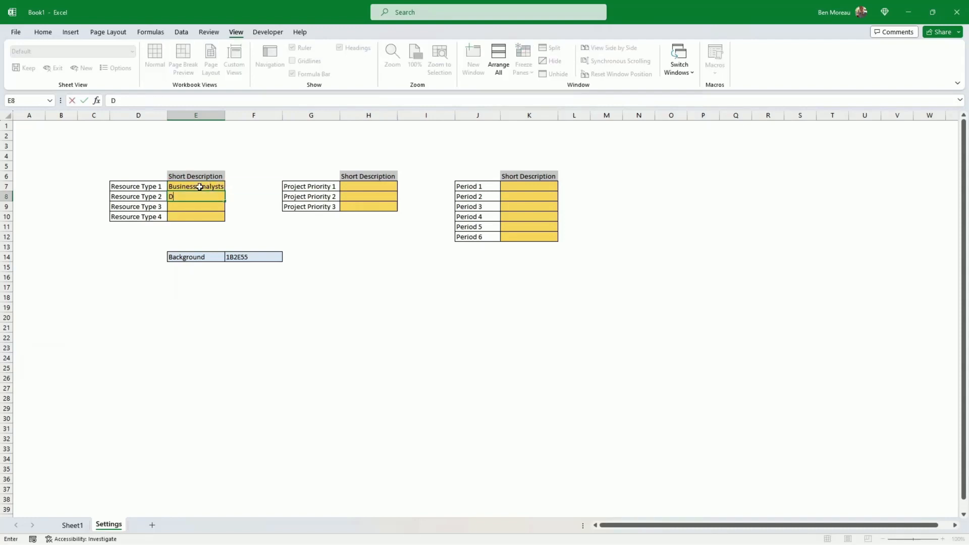
pyautogui.write('evelopers')
pyautogui.press('Return')
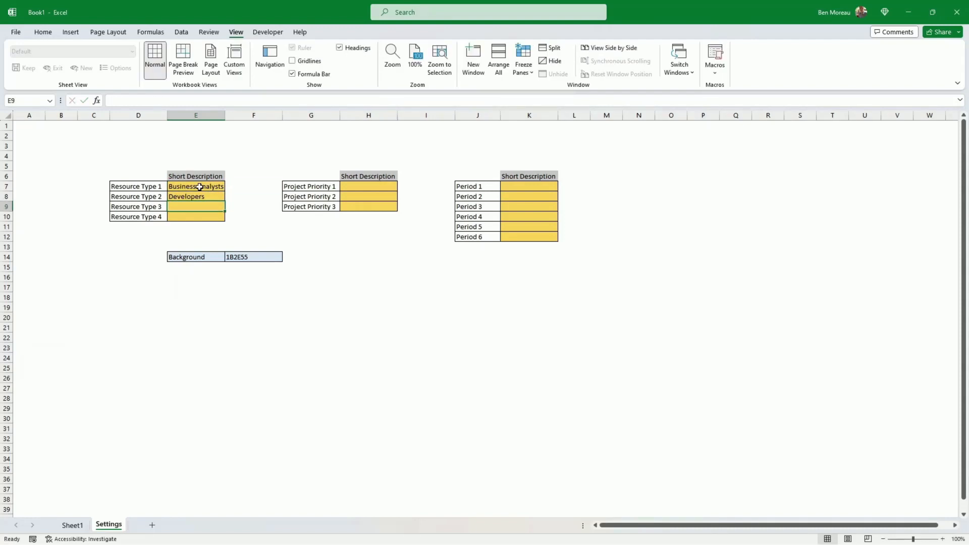
pyautogui.write('Test Ana')
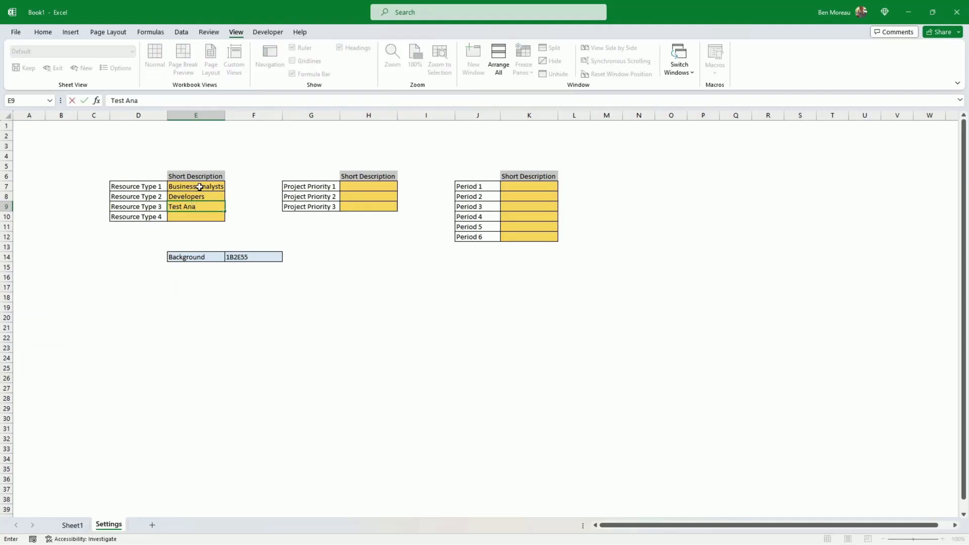
pyautogui.write('lysters')
pyautogui.press('Return')
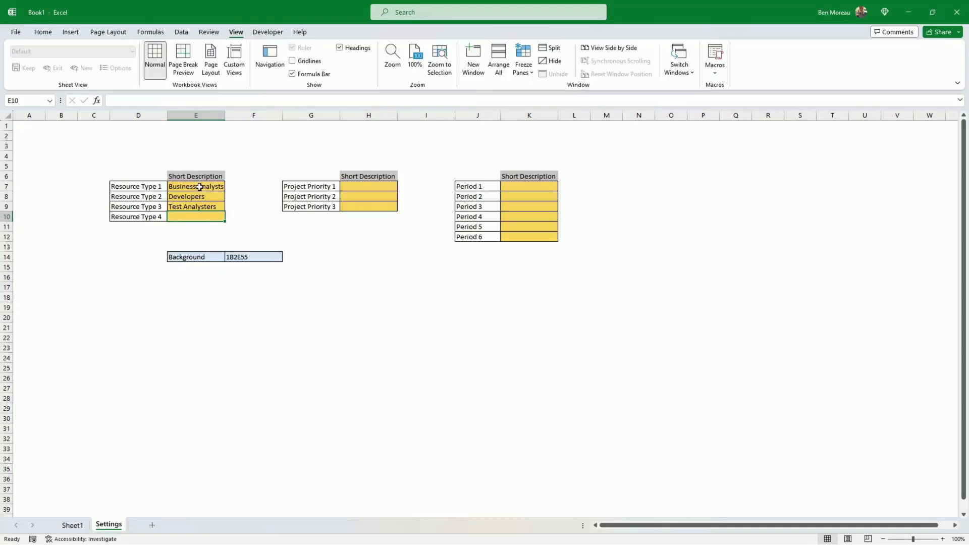
pyautogui.write('Admi')
pyautogui.press('Up')
# - Enter Project 1 as the short description of Project Priority 1 and extend the series down to Project 3
pyautogui.press('Up')
pyautogui.press('Up')
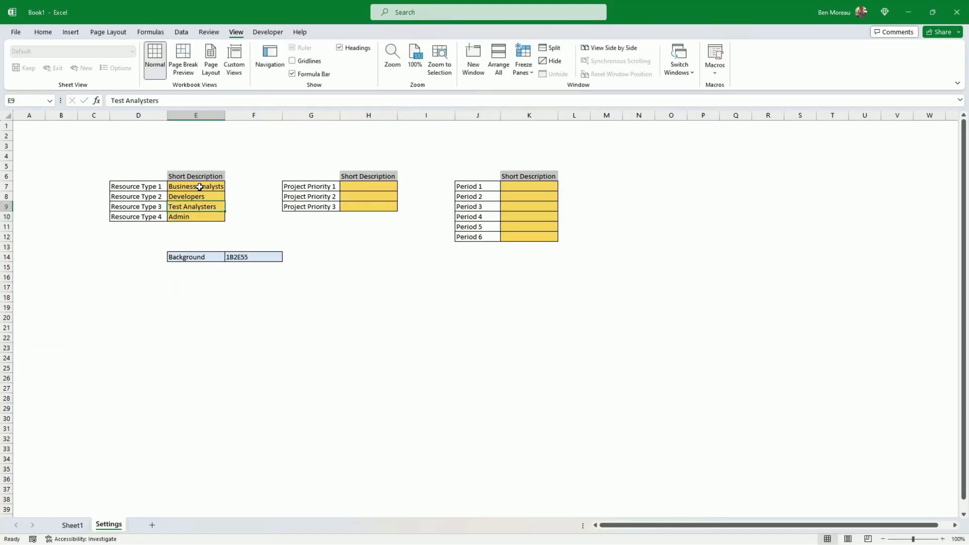
pyautogui.press('Right')
pyautogui.press('Right')
pyautogui.press('Right')
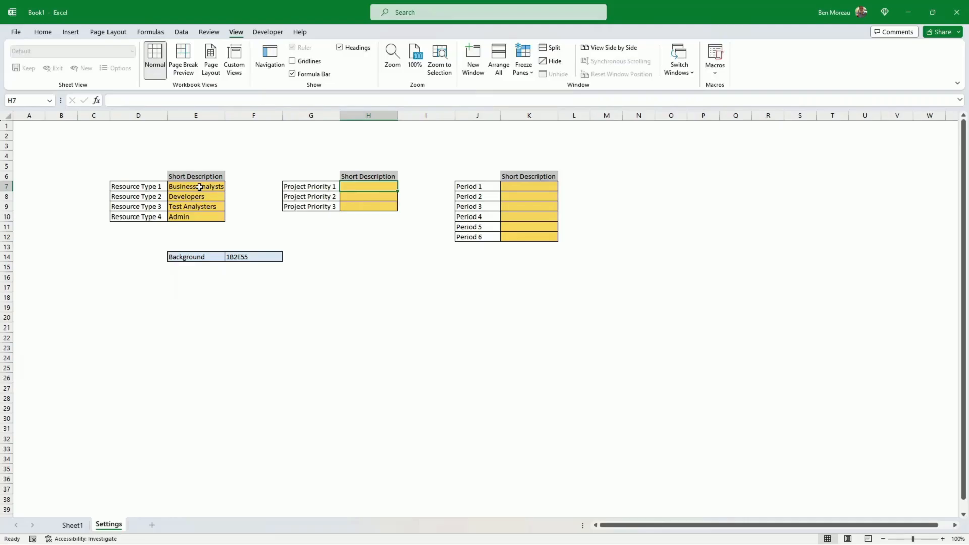
pyautogui.write('Pro')
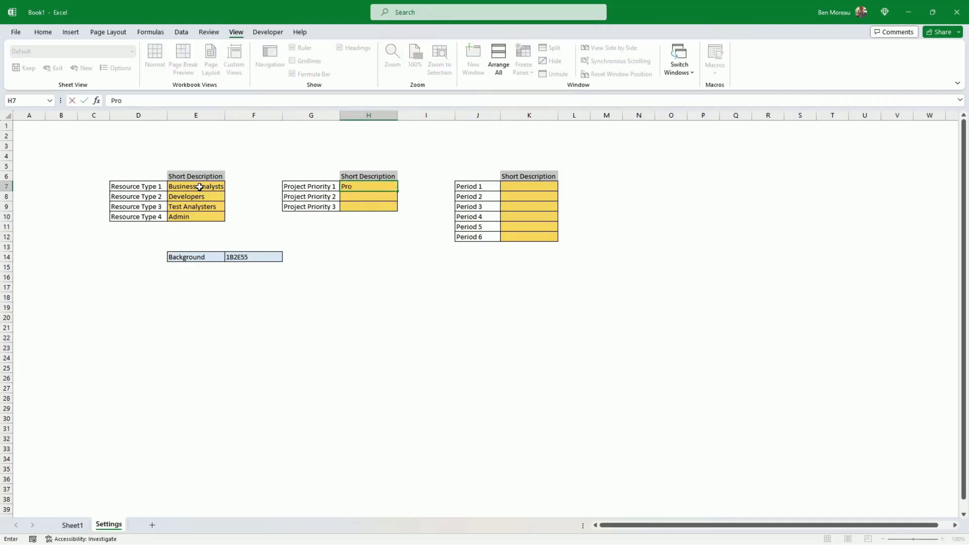
pyautogui.write('ject 1')
pyautogui.press('Return')
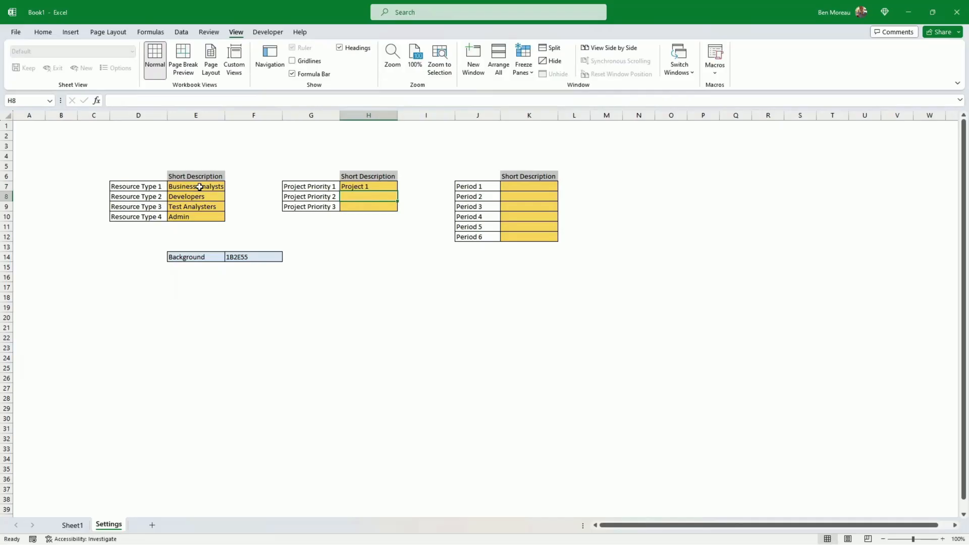
pyautogui.click(388, 186)
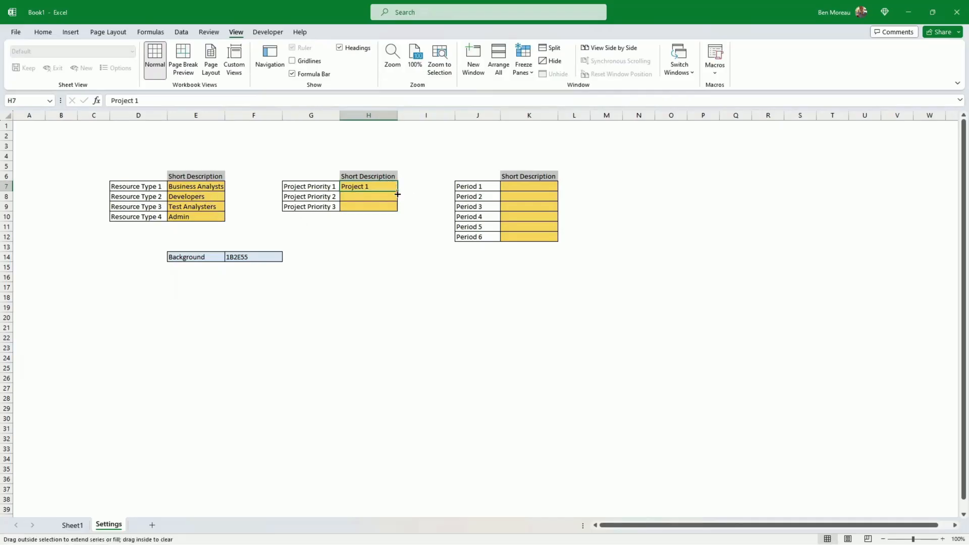
pyautogui.moveTo(398, 193); pyautogui.dragTo(400, 216)
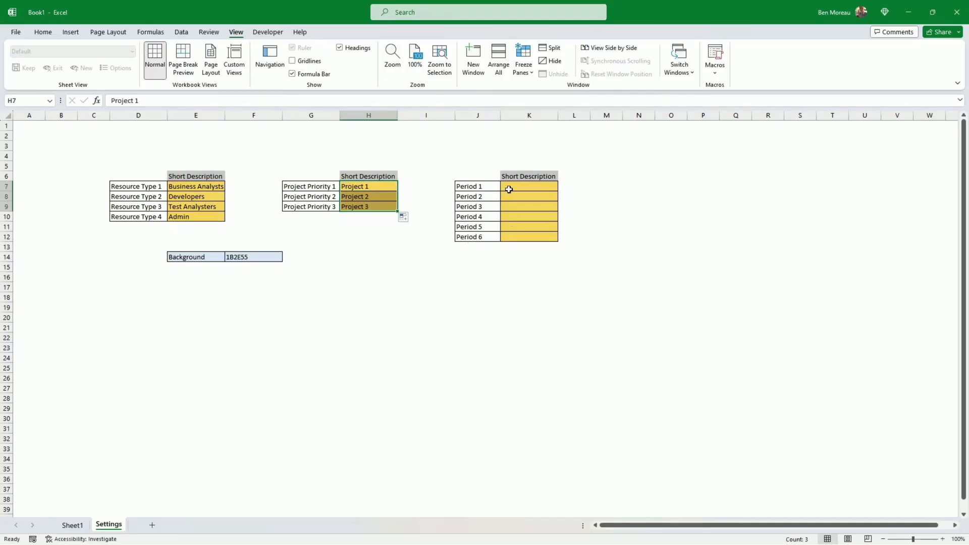
# - Enter January as the short description of Period 1 and extend the month series down to June for Period 6
pyautogui.click(529, 185)
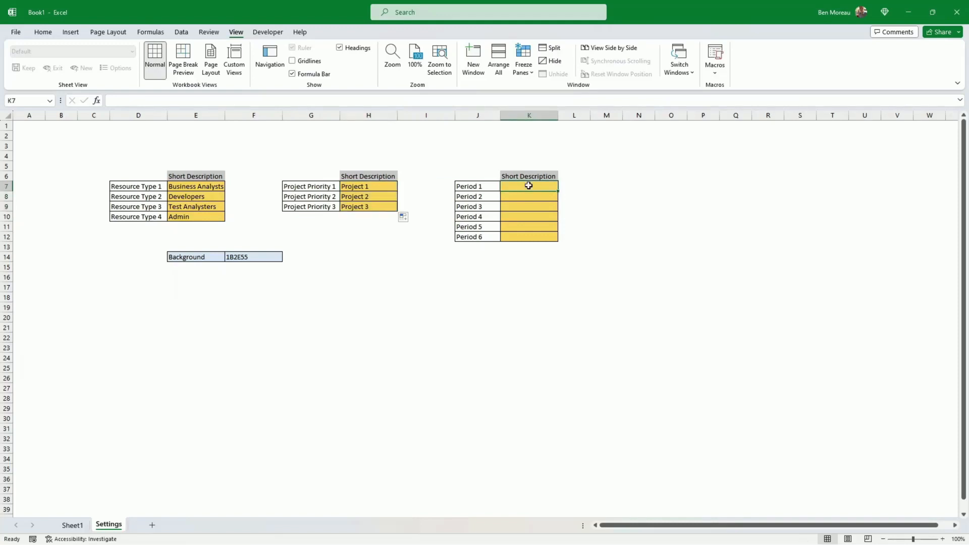
pyautogui.write('J')
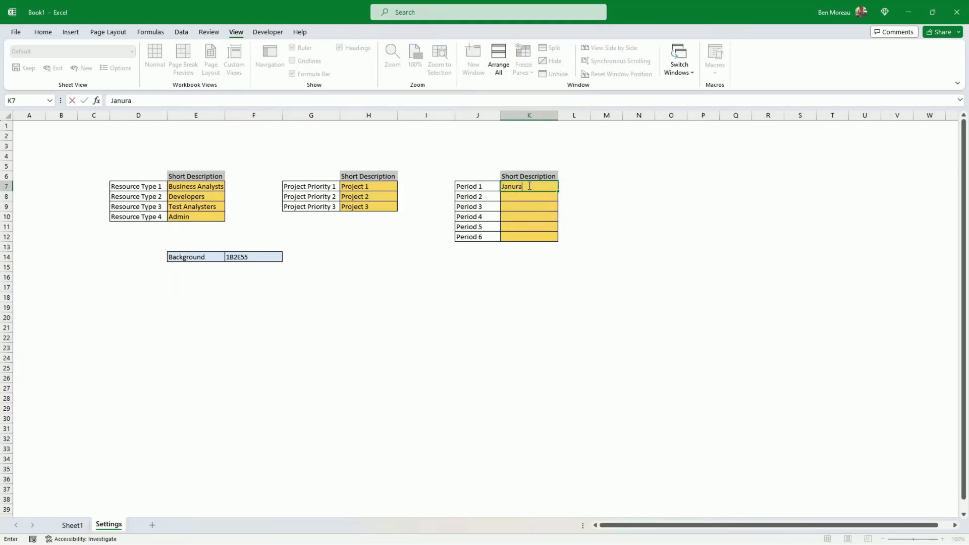
pyautogui.write('anuary')
pyautogui.press('Return')
pyautogui.click(528, 185)
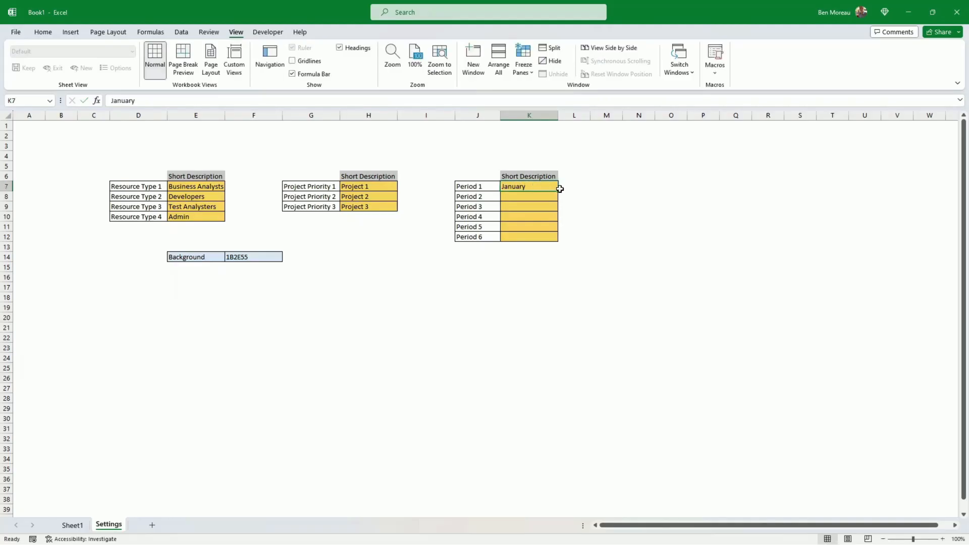
pyautogui.moveTo(559, 191); pyautogui.dragTo(558, 239)
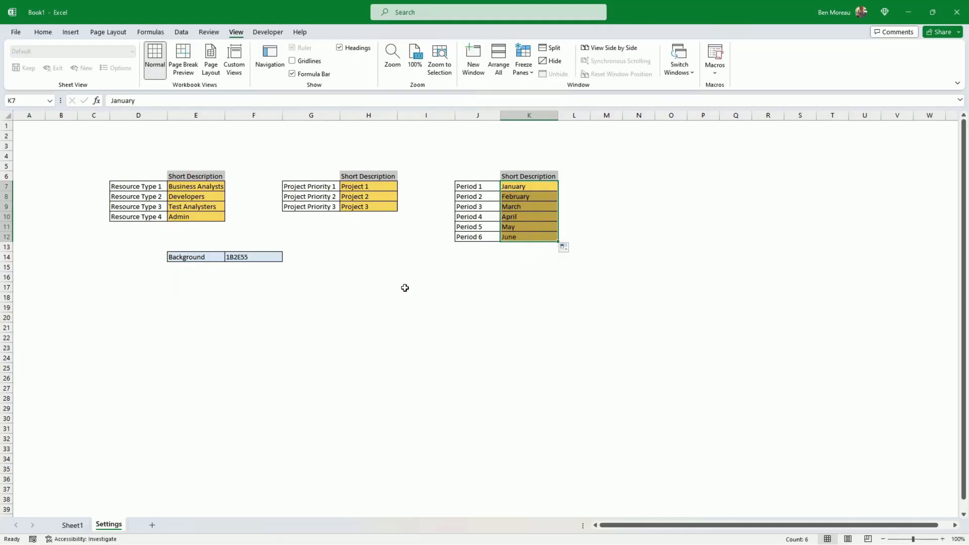
pyautogui.click(354, 287)
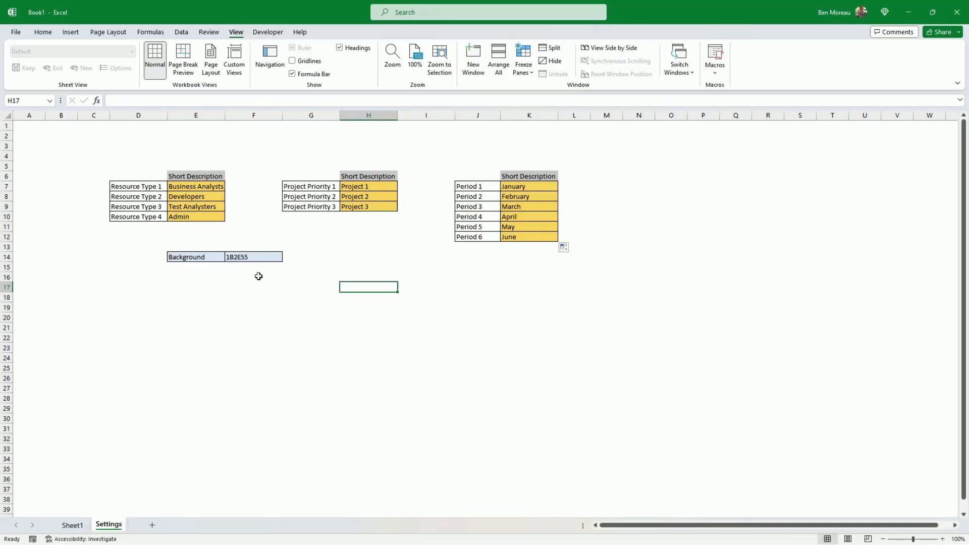
# - Start modifying the Normal cell style and bring up its fill formatting options
pyautogui.click(255, 258)
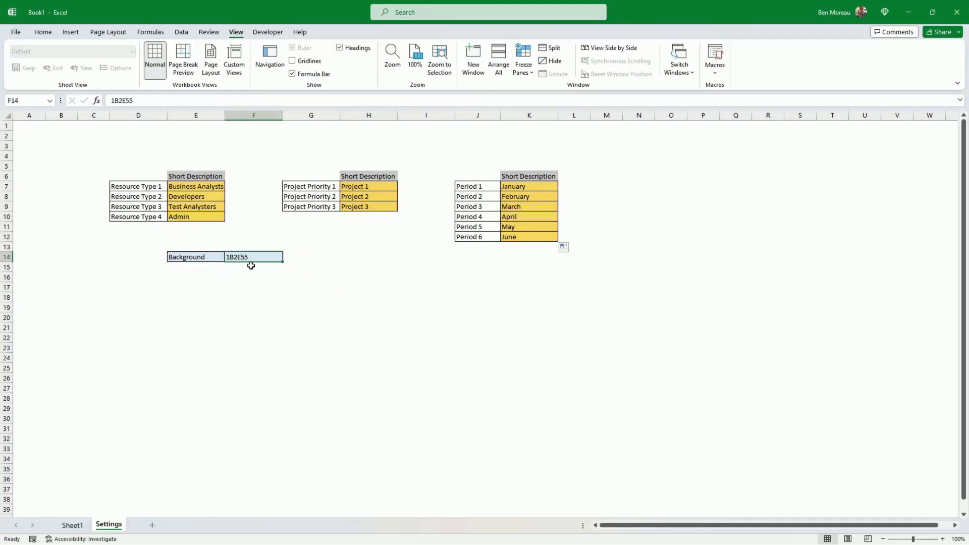
pyautogui.click(252, 266)
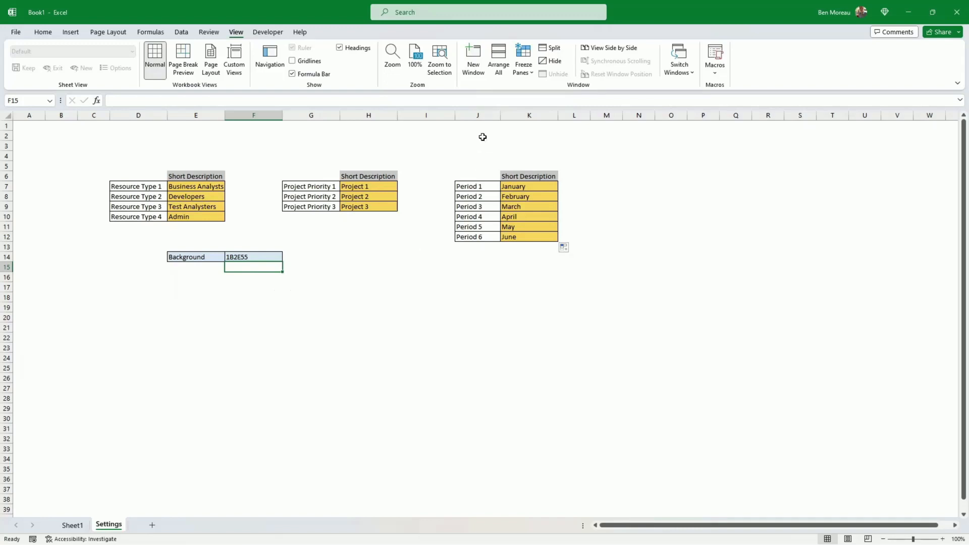
pyautogui.click(44, 36)
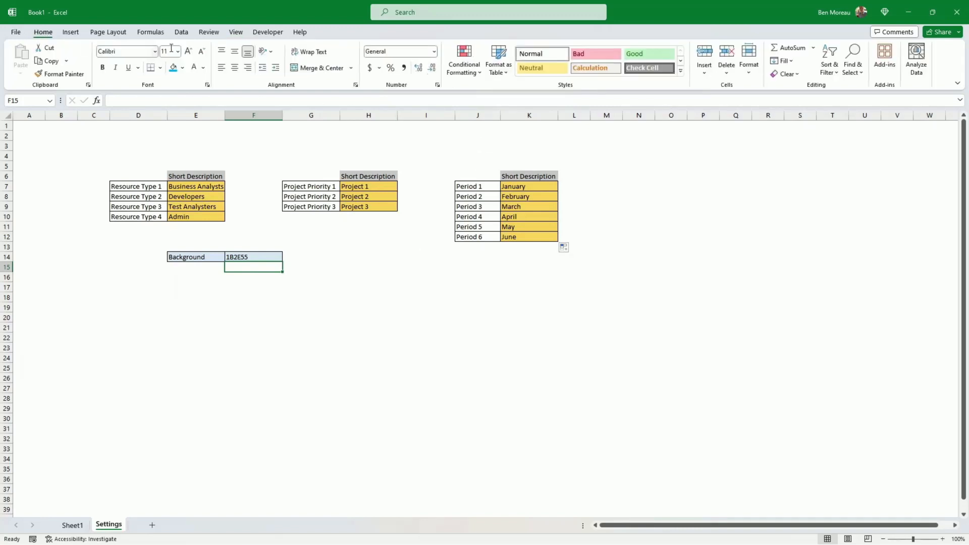
pyautogui.rightClick(535, 57)
pyautogui.click(567, 79)
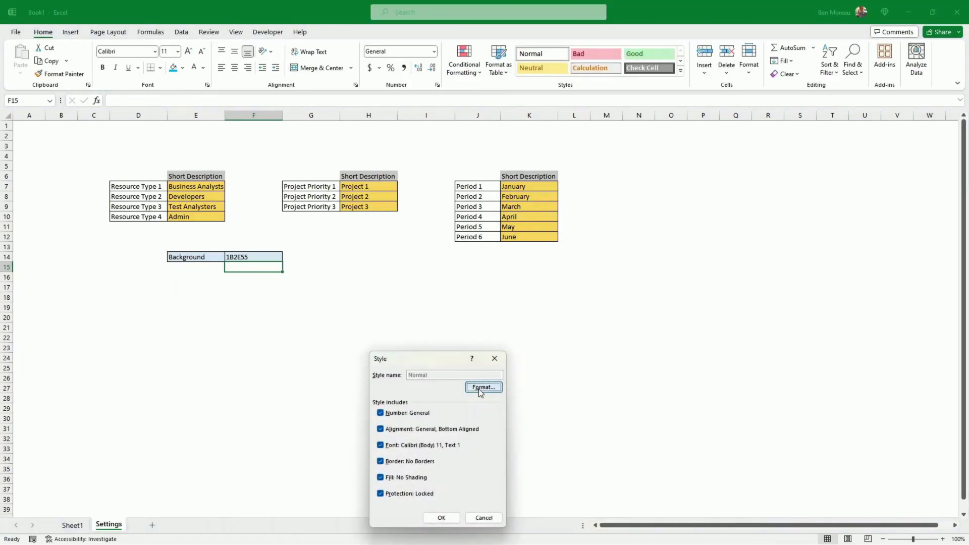
pyautogui.click(479, 390)
pyautogui.click(473, 322)
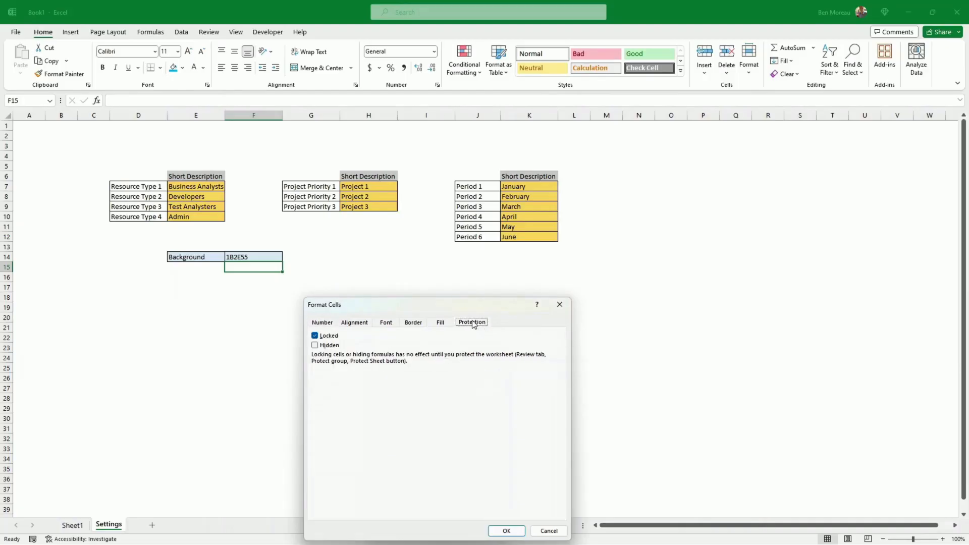
pyautogui.click(440, 322)
pyautogui.moveTo(468, 311); pyautogui.dragTo(545, 174)
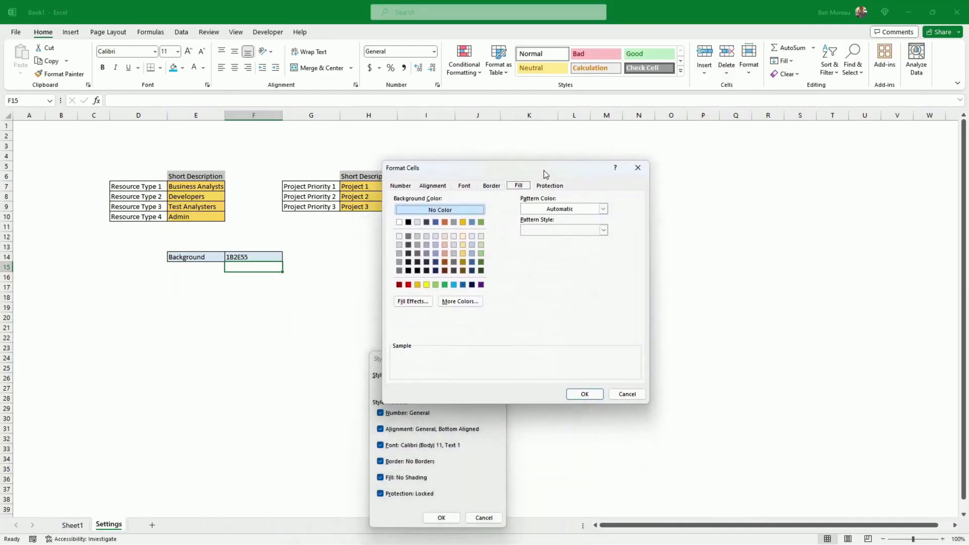
# - Set the Normal style's fill to the custom hex colour 1B2E55 and apply the style change to the workbook
pyautogui.click(459, 302)
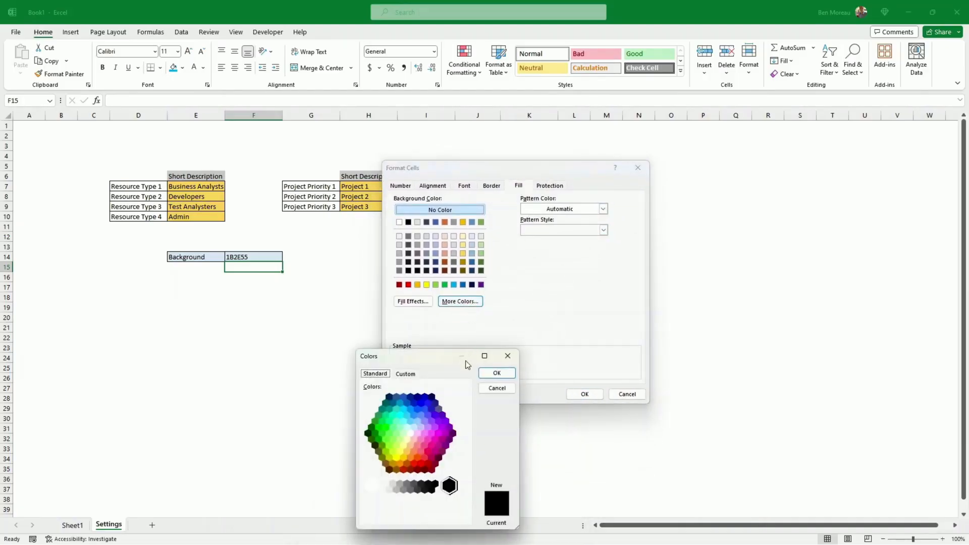
pyautogui.moveTo(439, 365); pyautogui.dragTo(492, 259)
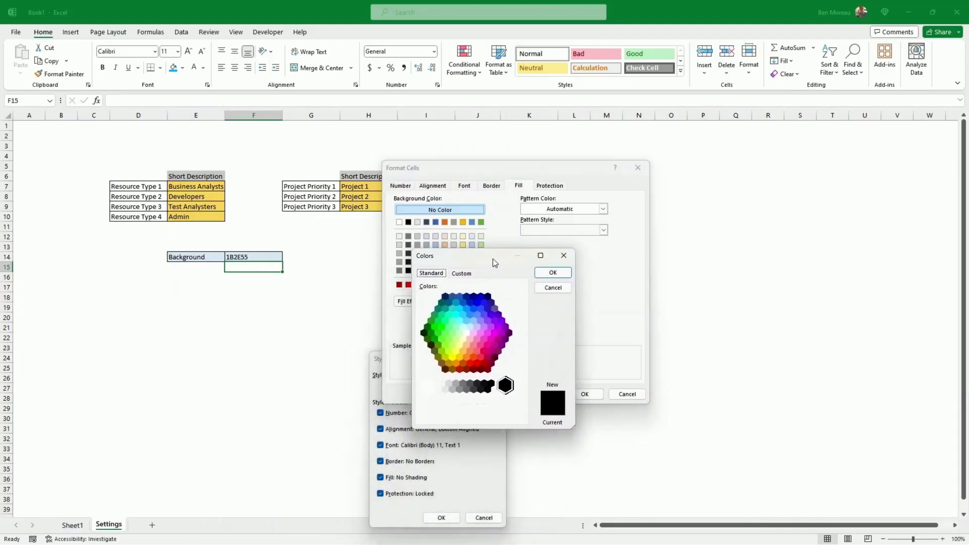
pyautogui.click(469, 272)
pyautogui.click(464, 417)
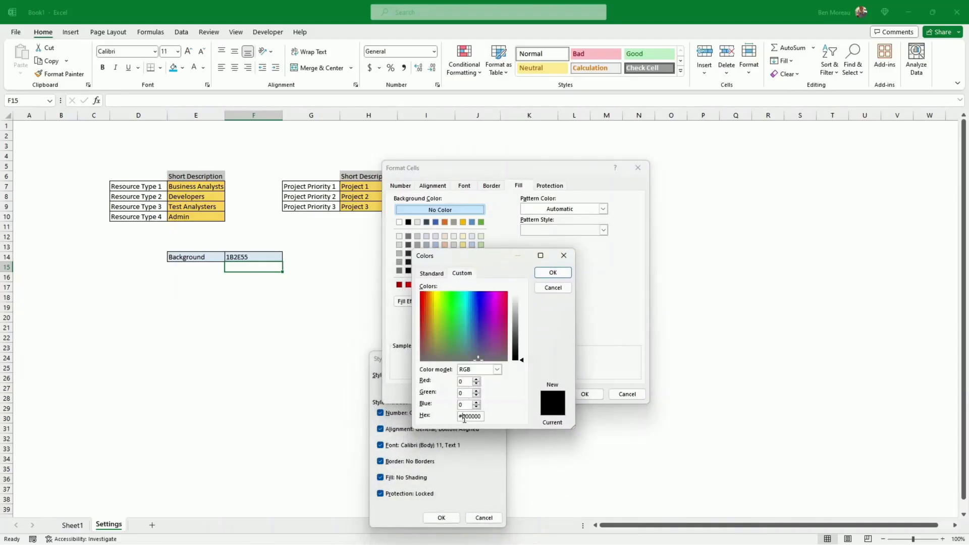
pyautogui.moveTo(464, 417); pyautogui.dragTo(487, 418)
pyautogui.write('1b2e55')
pyautogui.click(546, 272)
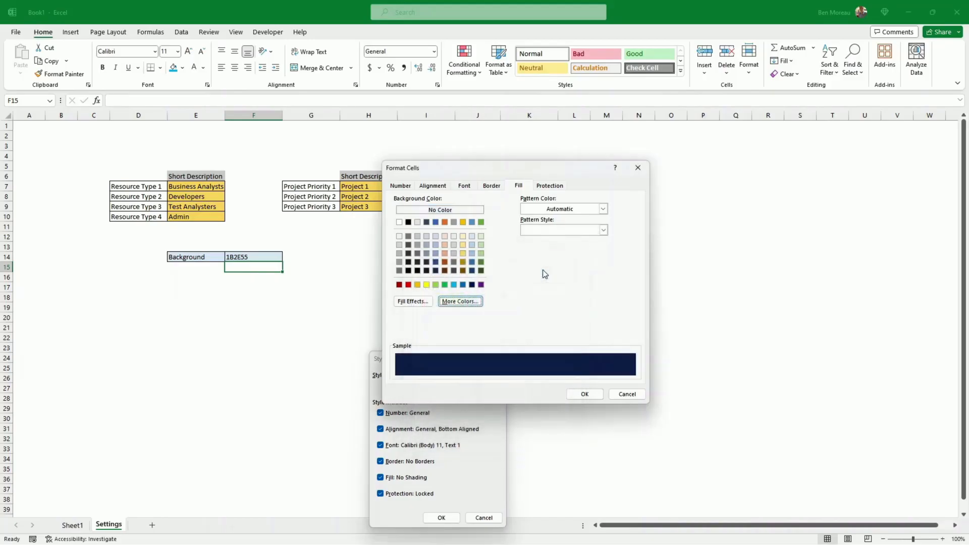
pyautogui.click(585, 394)
pyautogui.click(442, 518)
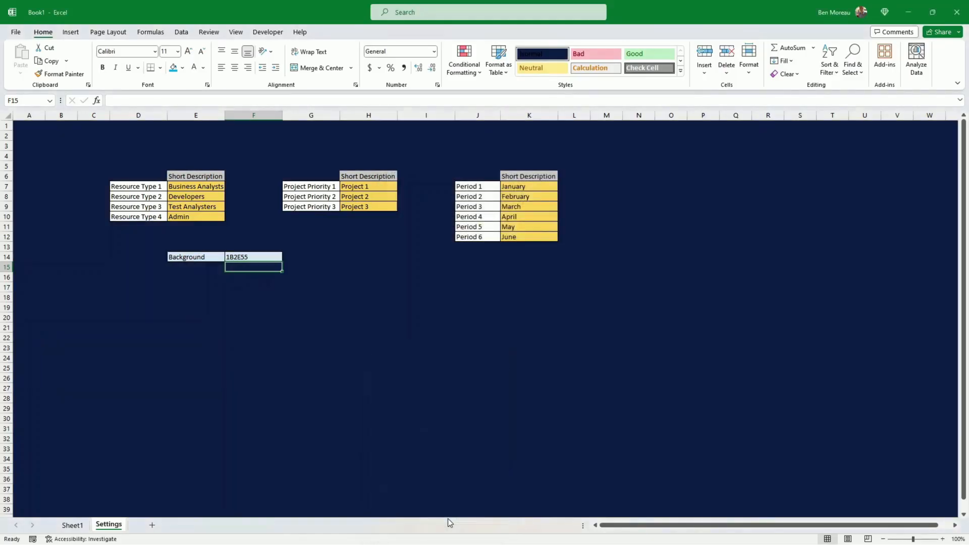
pyautogui.click(441, 390)
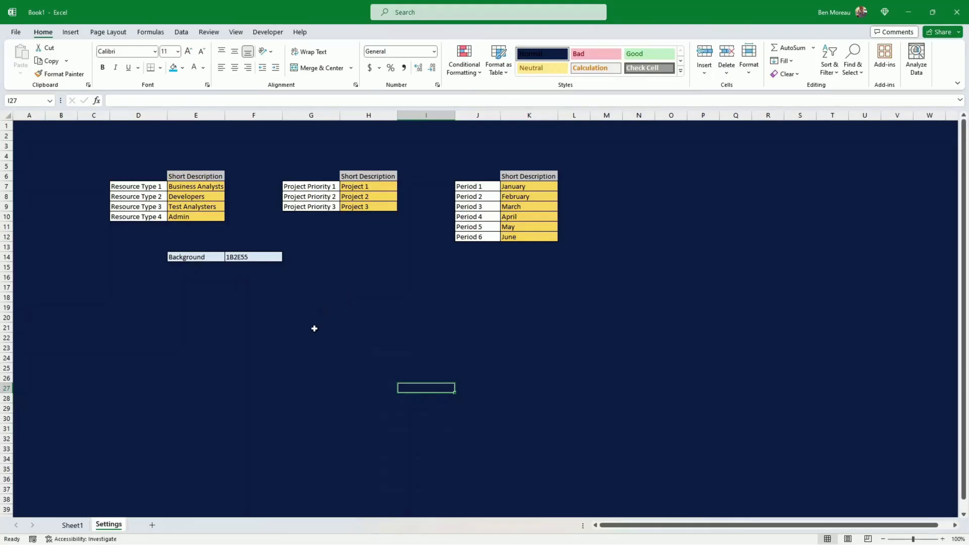
pyautogui.click(377, 288)
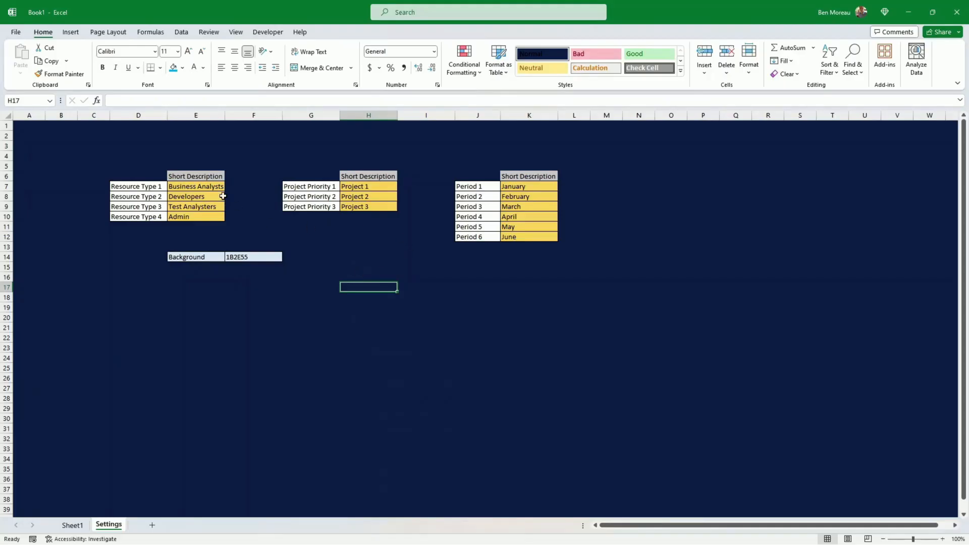
pyautogui.moveTo(188, 186); pyautogui.dragTo(190, 214)
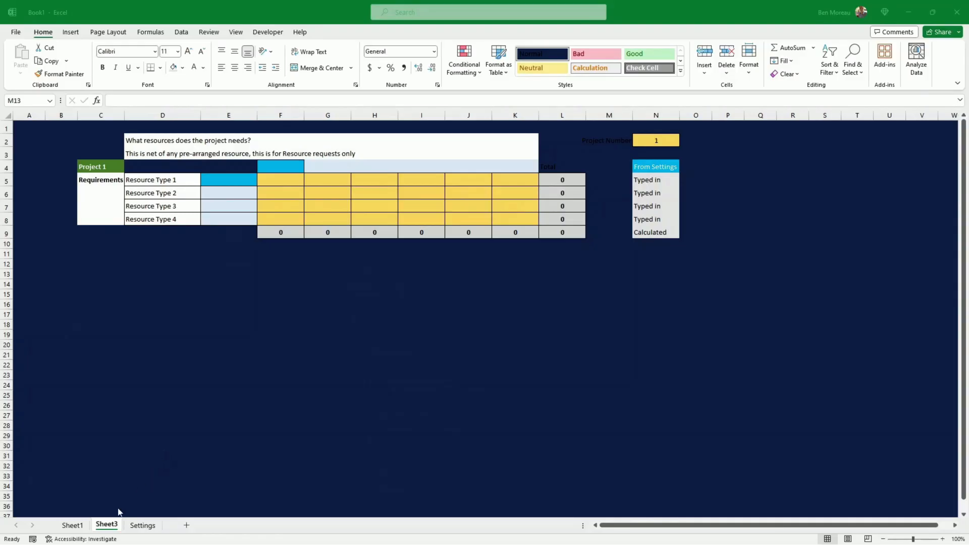
# - Rename the Sheet3 worksheet as Project1
pyautogui.click(112, 526)
pyautogui.rightClick(112, 526)
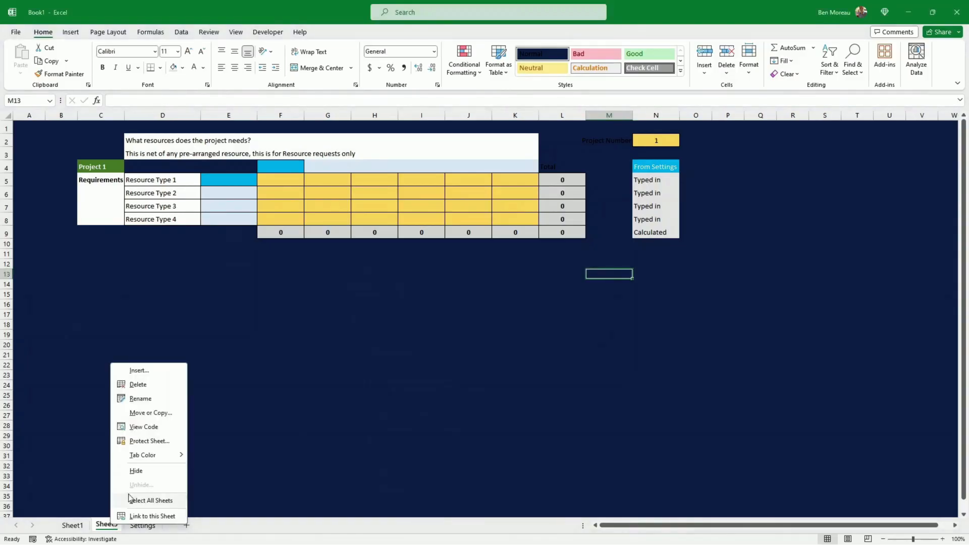
pyautogui.click(140, 399)
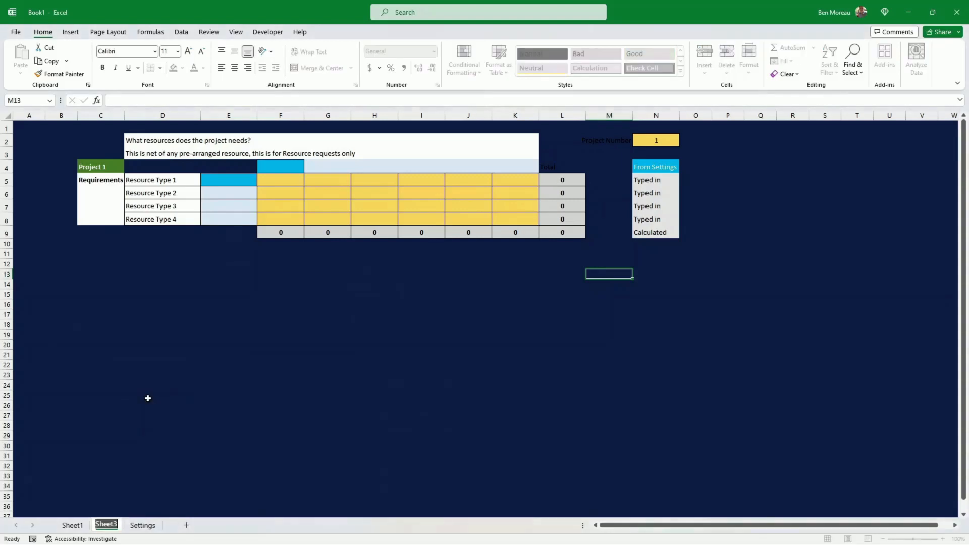
pyautogui.write('P')
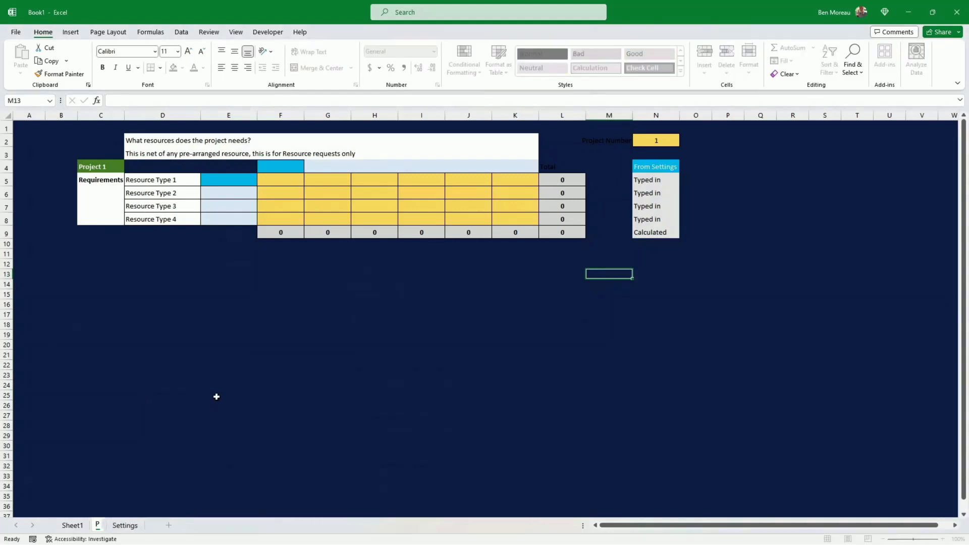
pyautogui.write('roject1')
pyautogui.press('Return')
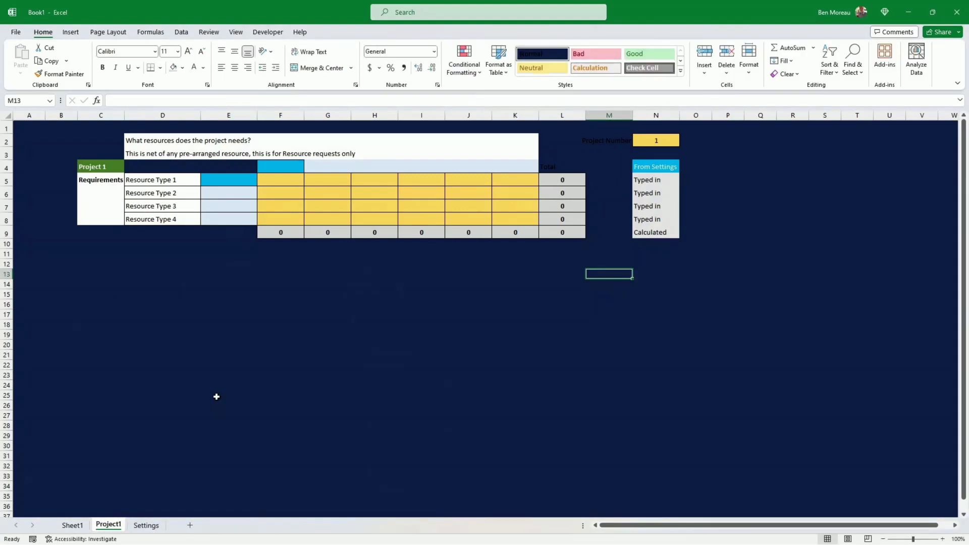
# - Examine the Project1 requirements table's yellow entry grid, resource description cells and period heading row
pyautogui.click(242, 355)
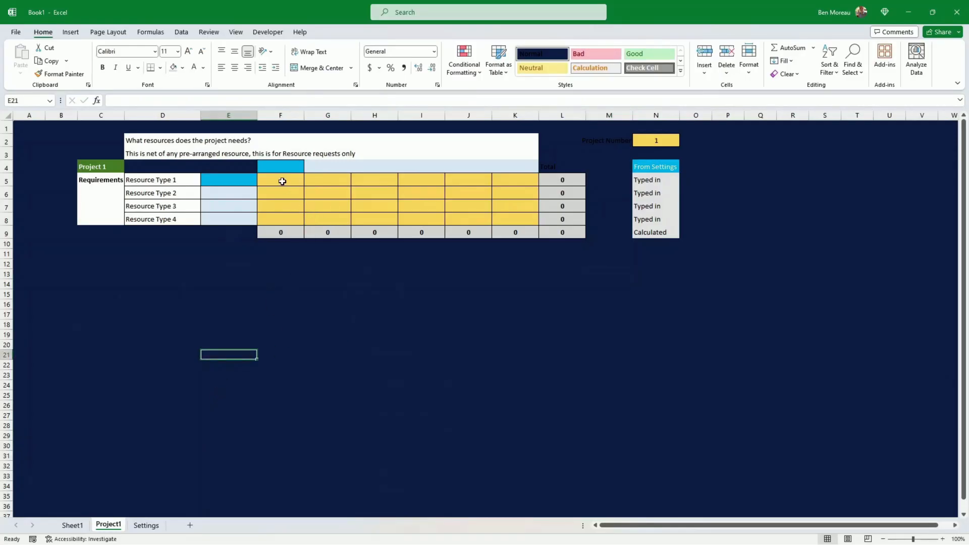
pyautogui.moveTo(282, 181); pyautogui.dragTo(509, 216)
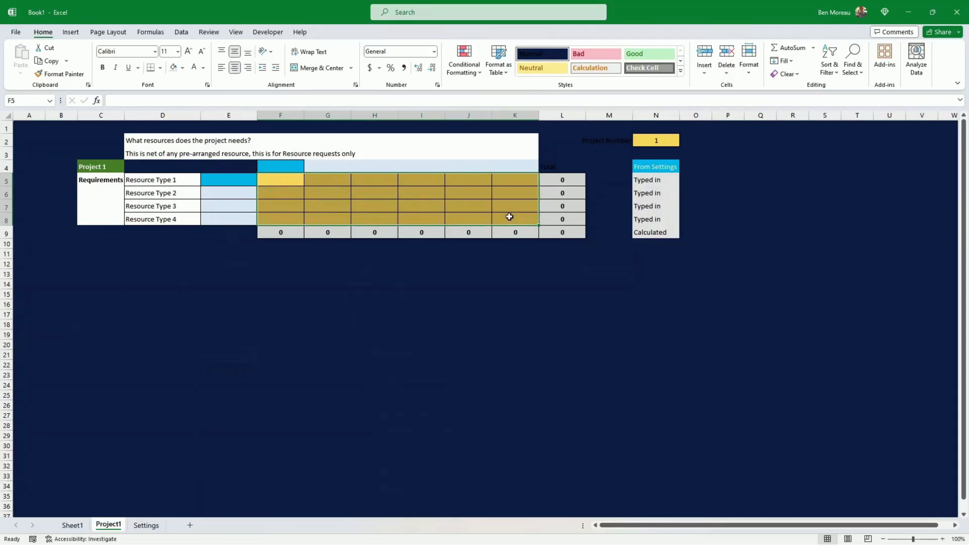
pyautogui.click(404, 203)
pyautogui.moveTo(212, 192); pyautogui.dragTo(222, 212)
pyautogui.moveTo(323, 167); pyautogui.dragTo(514, 169)
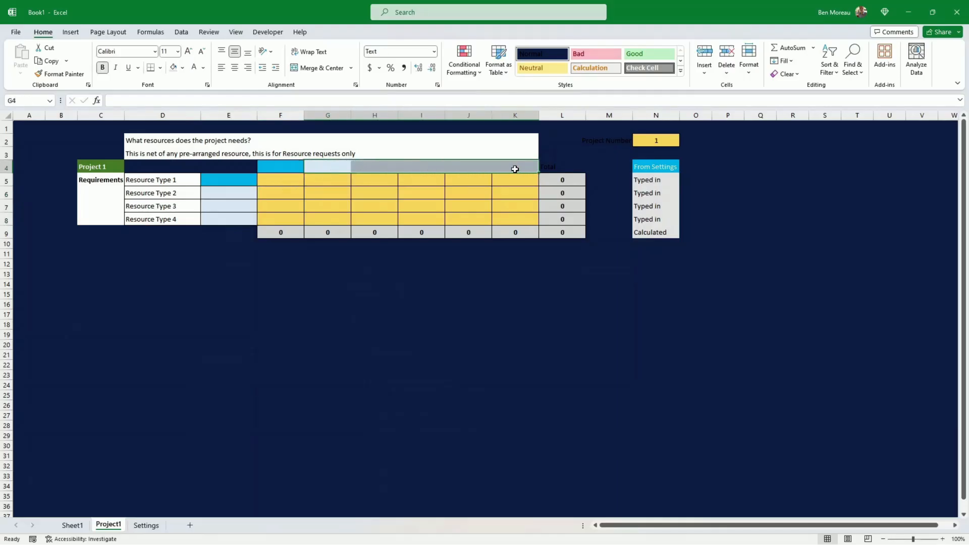
pyautogui.click(285, 169)
pyautogui.click(247, 178)
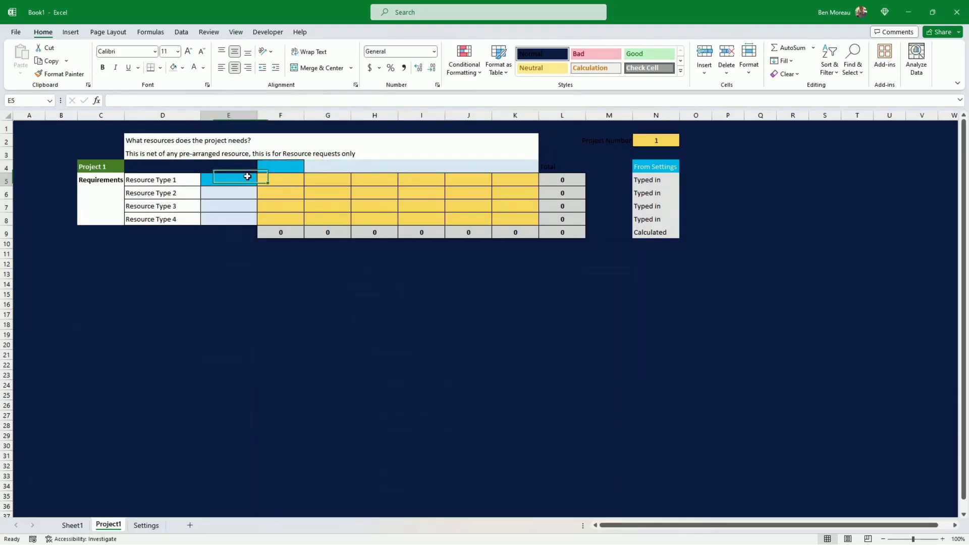
# - Link the first period heading, cell F4 on Project1, to the Period 1 description in Settings!K7
pyautogui.click(277, 171)
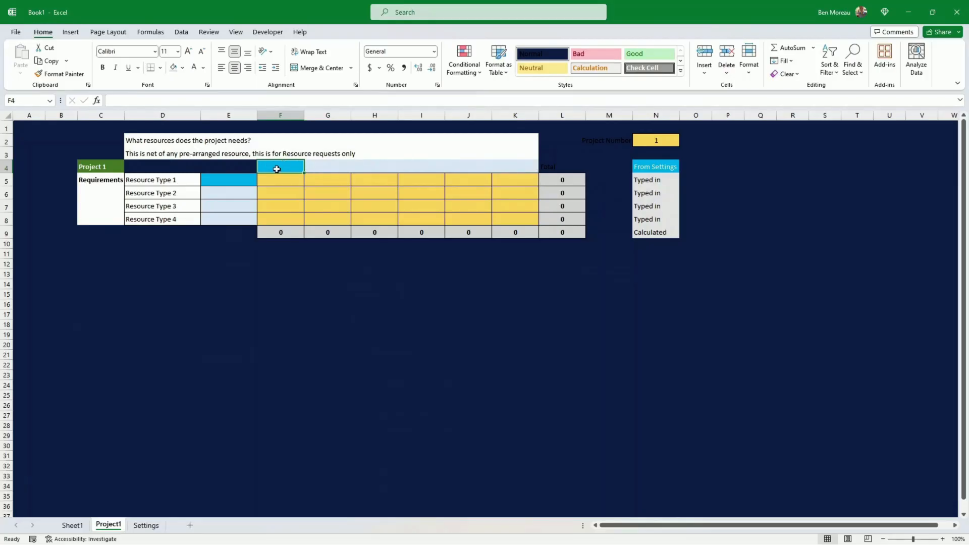
pyautogui.write('=')
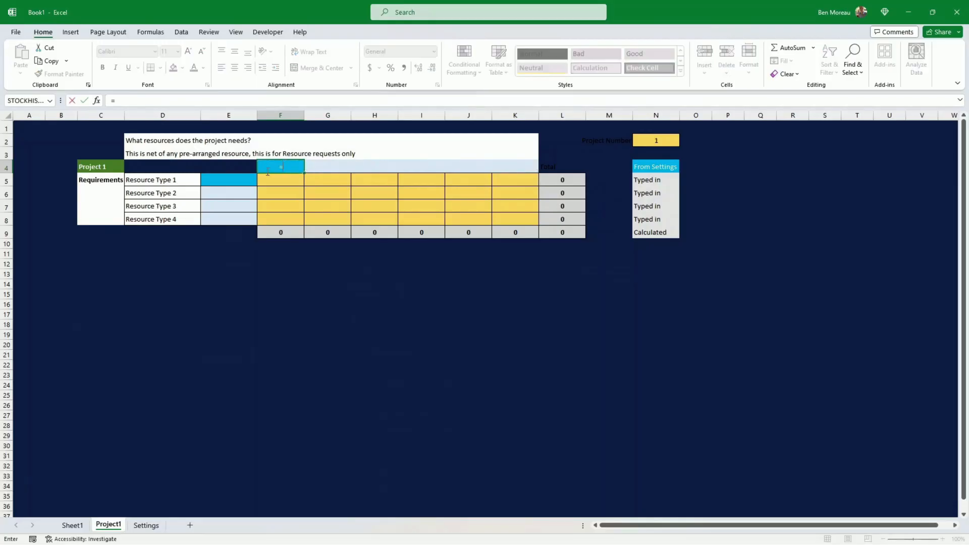
pyautogui.click(146, 524)
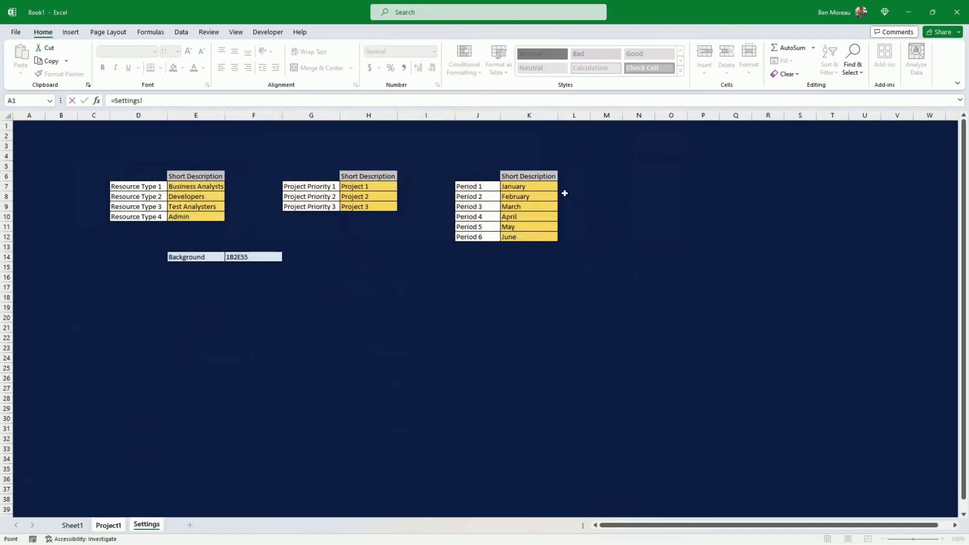
pyautogui.click(527, 187)
pyautogui.press('Return')
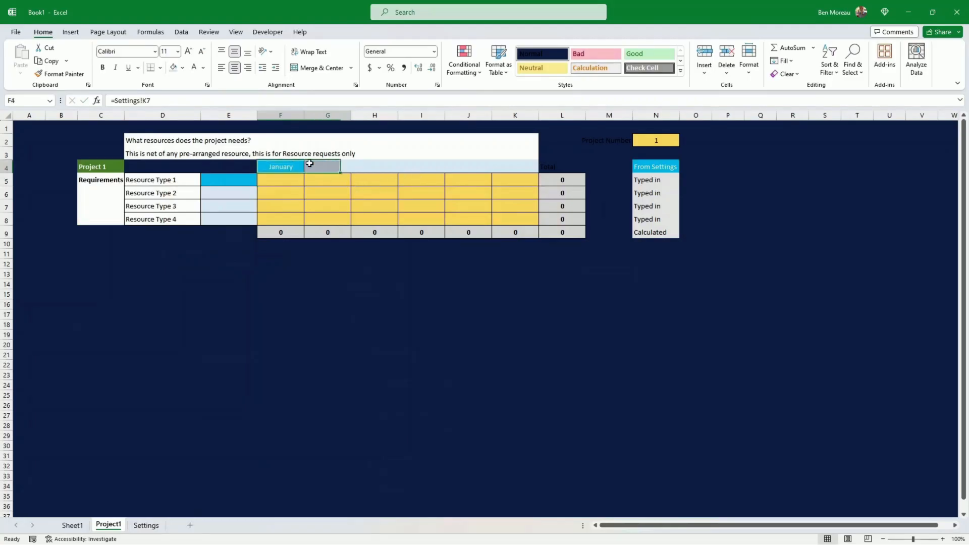
# - Extend the F4 formula to =TRANSPOSE(Settings!K7:Settings!K12) so all six period names run across the heading row
pyautogui.moveTo(293, 167); pyautogui.dragTo(510, 162)
pyautogui.click(283, 165)
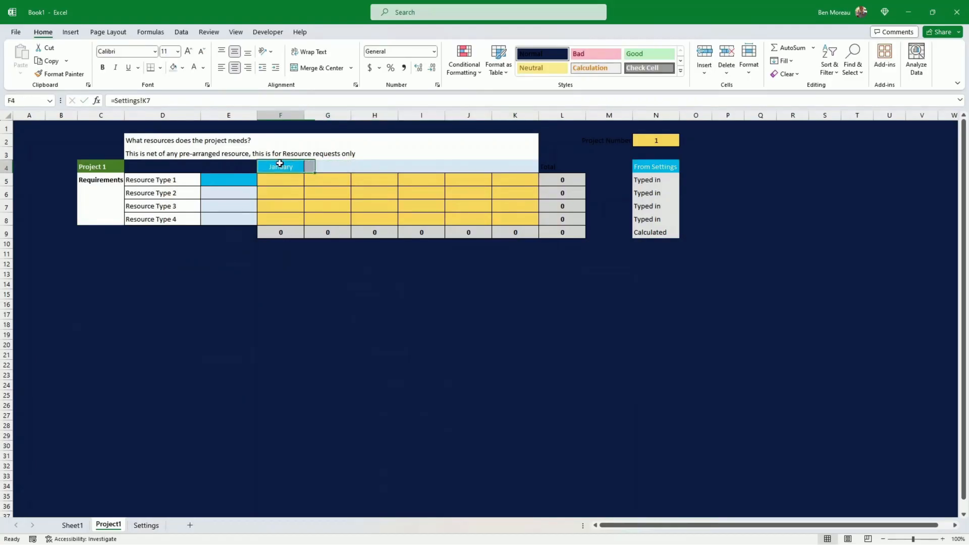
pyautogui.click(121, 100)
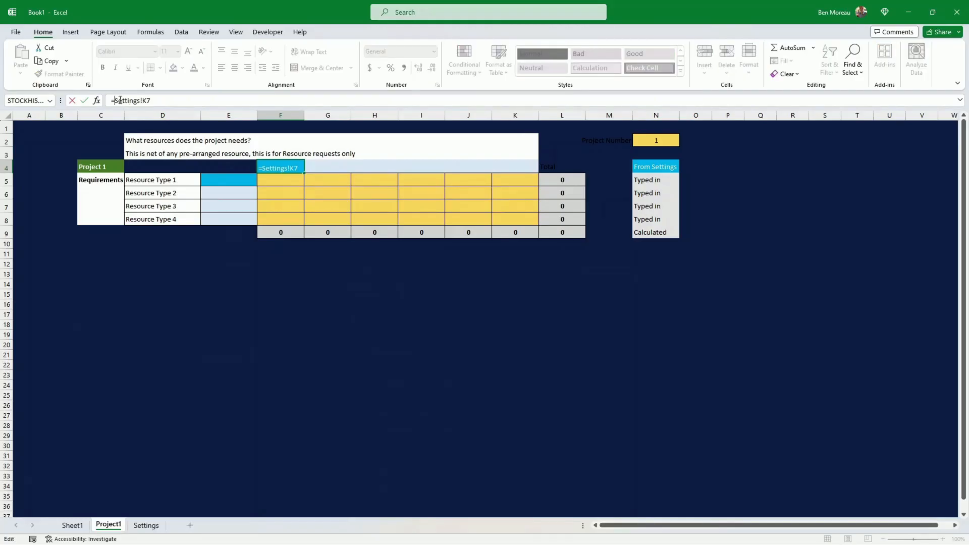
pyautogui.write('tr')
pyautogui.write('anspose')
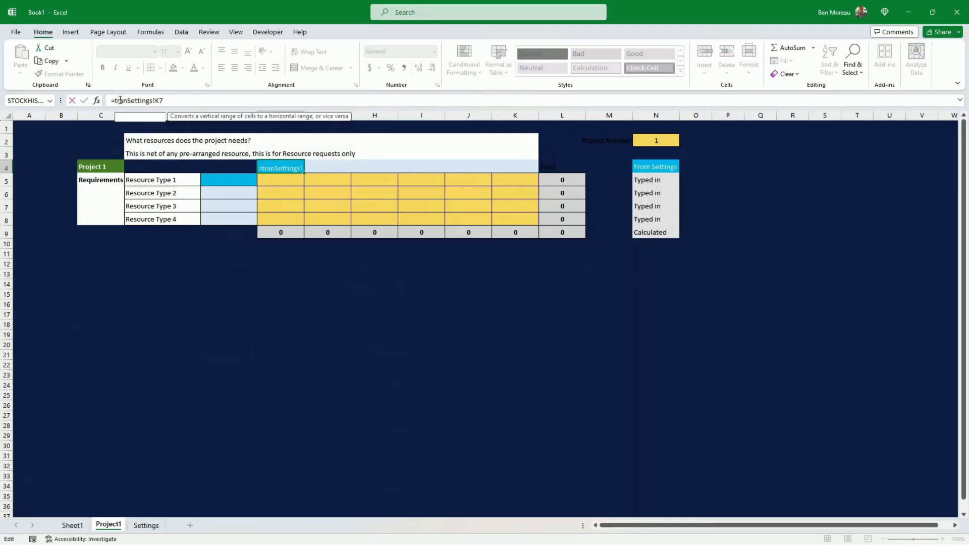
pyautogui.write('(')
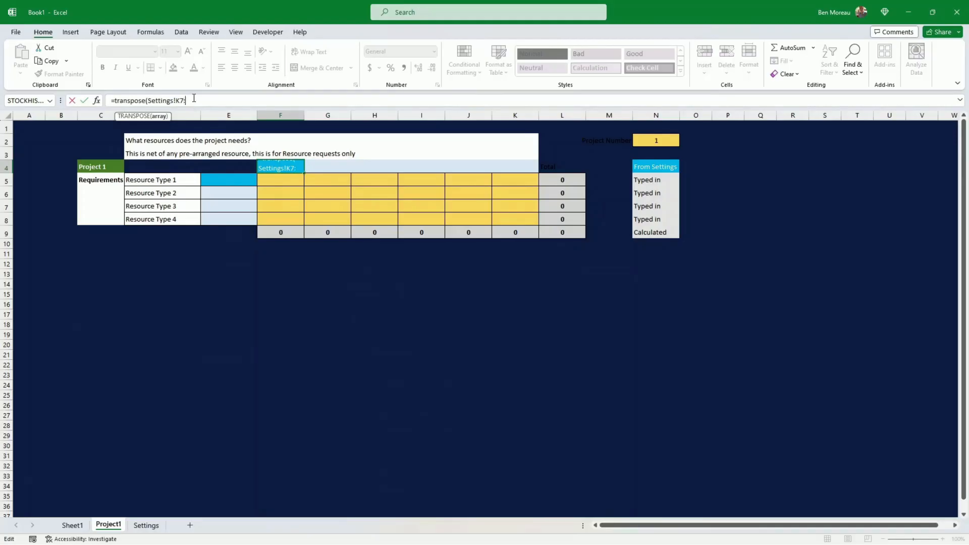
pyautogui.scroll(-1, 231, 153)
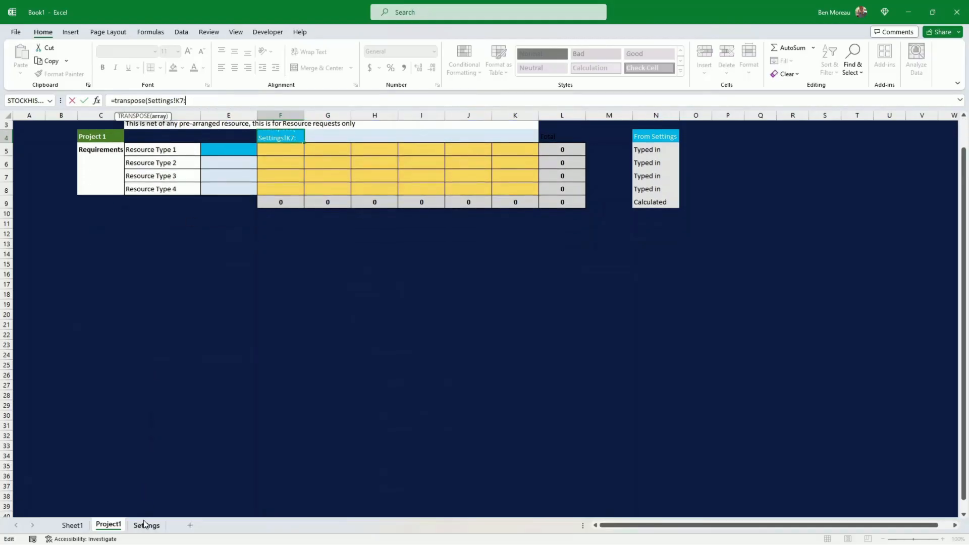
pyautogui.click(145, 524)
pyautogui.click(534, 237)
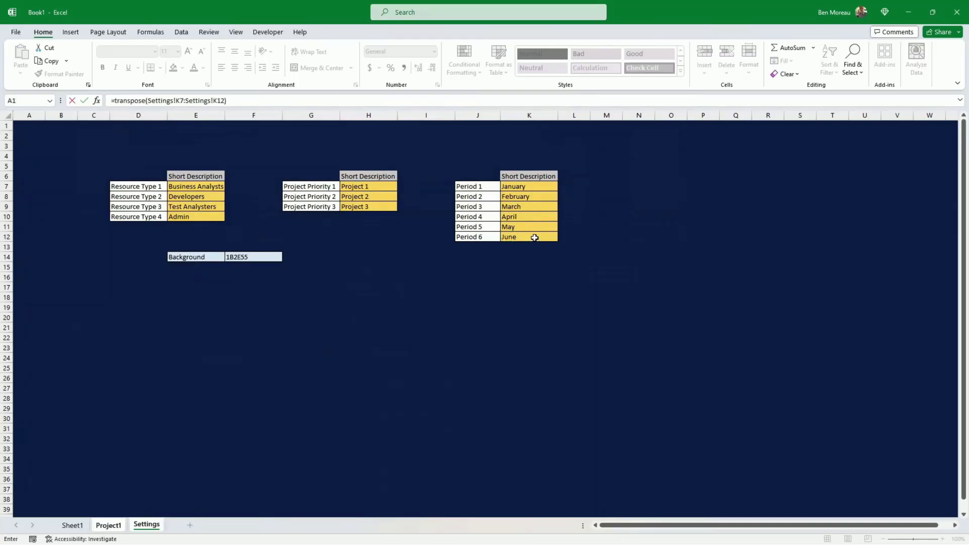
pyautogui.press('Return')
pyautogui.press('Up')
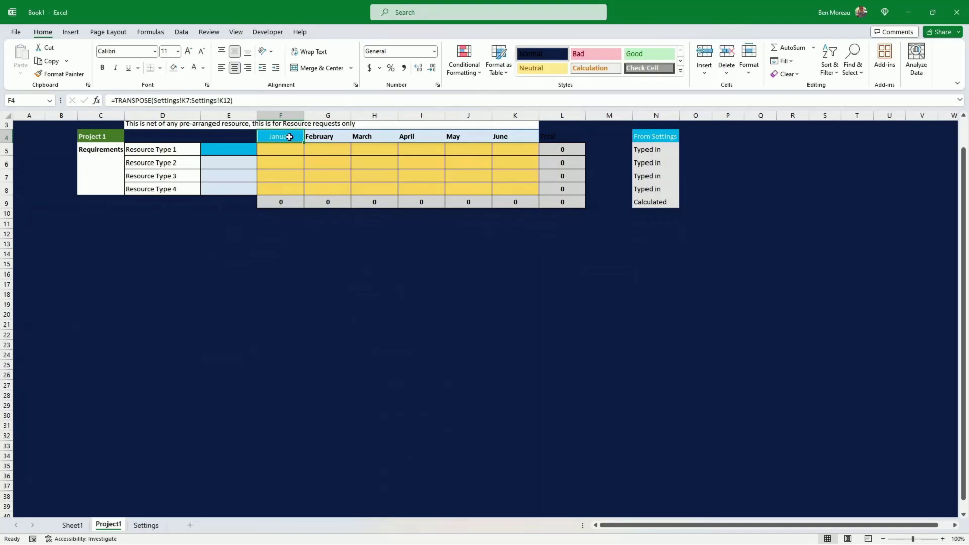
# - Apply all borders to the February to June heading cells G4:K4
pyautogui.moveTo(319, 136); pyautogui.dragTo(495, 135)
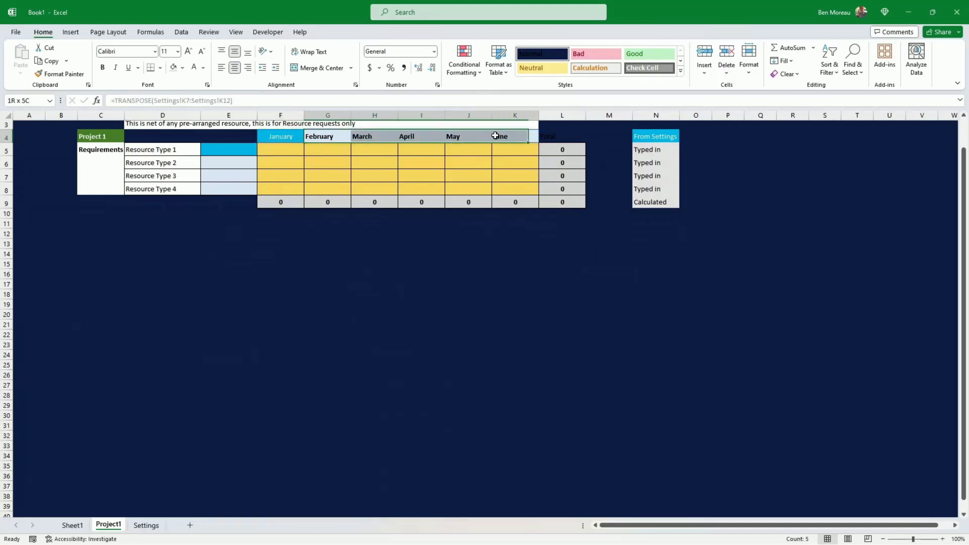
pyautogui.click(160, 68)
pyautogui.click(179, 169)
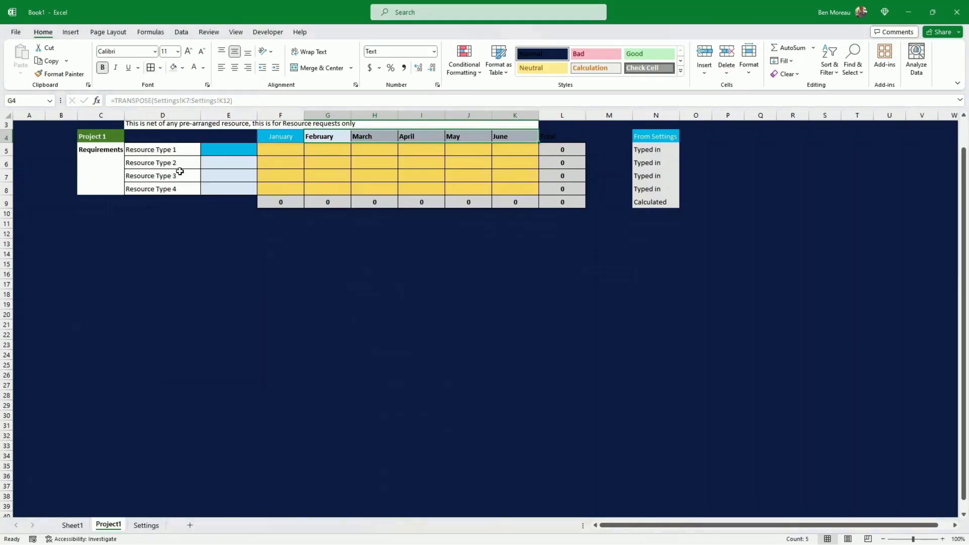
pyautogui.click(321, 175)
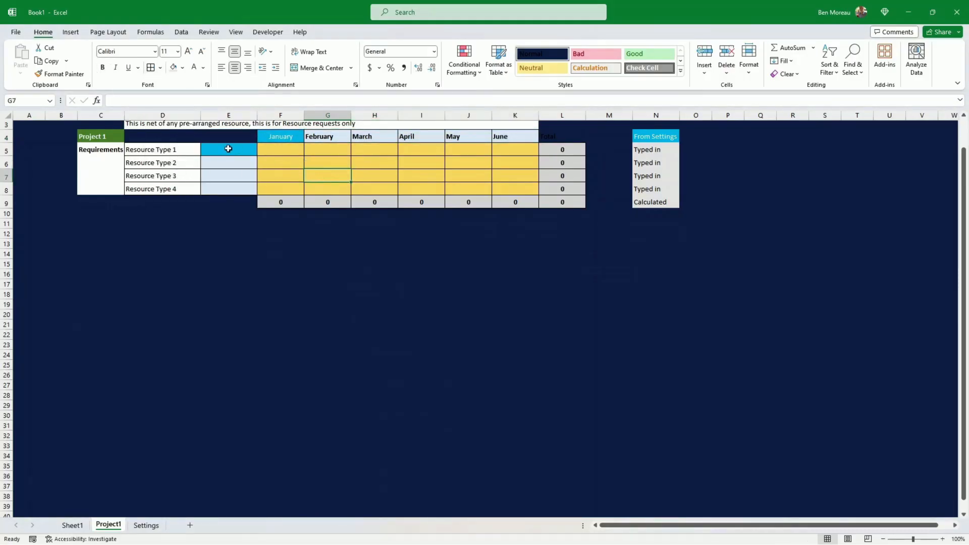
# - Link cell E5 to the Resource Type 1 description in Settings!E7 and fill the formula down to E8
pyautogui.moveTo(174, 148); pyautogui.dragTo(171, 188)
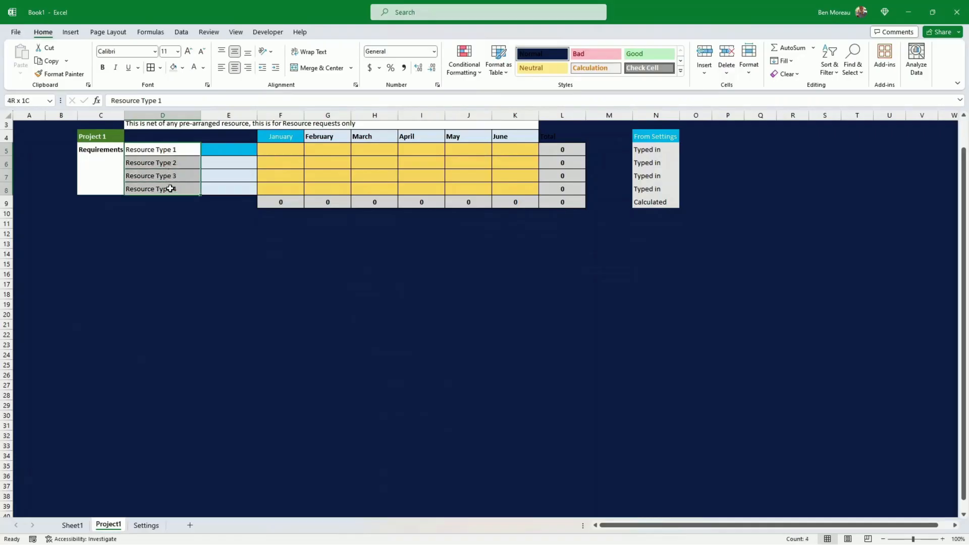
pyautogui.click(217, 149)
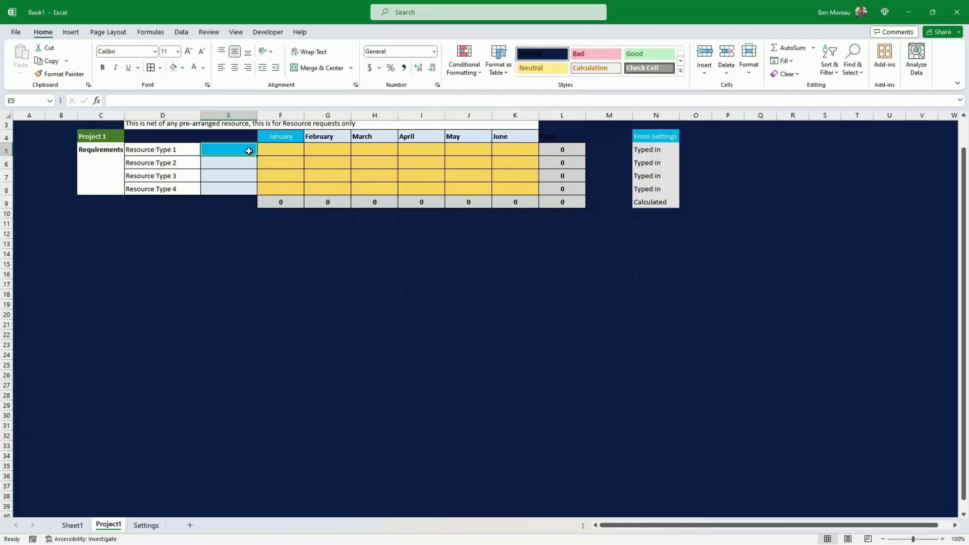
pyautogui.write('=')
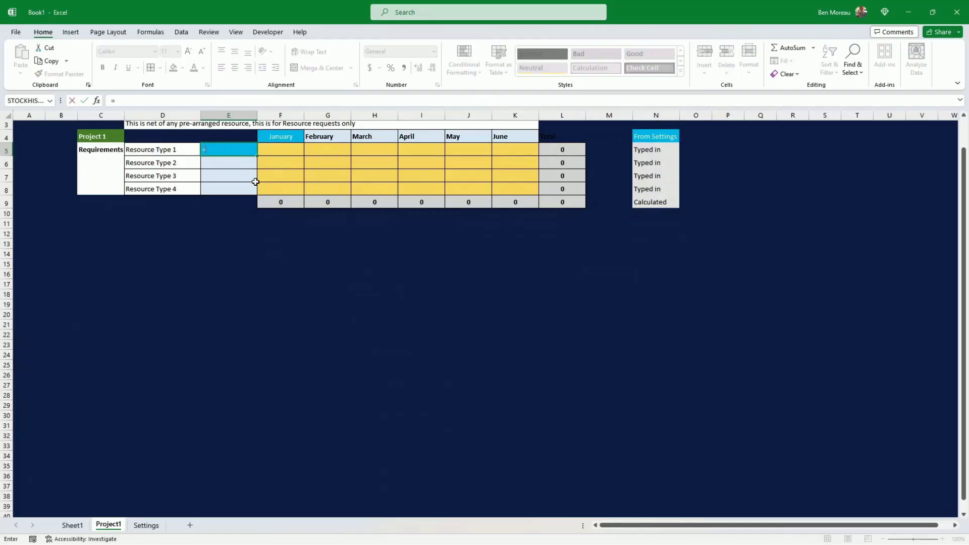
pyautogui.click(141, 526)
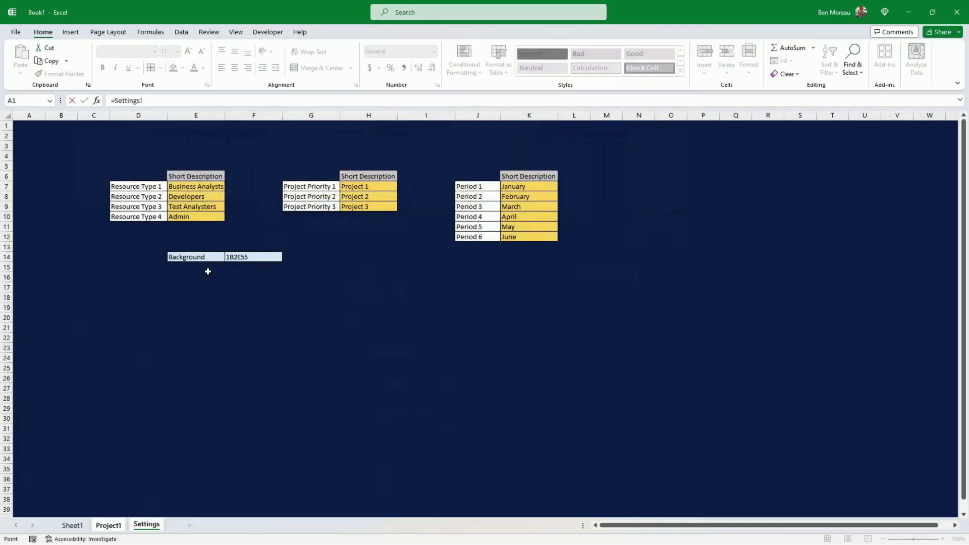
pyautogui.click(198, 186)
pyautogui.press('Return')
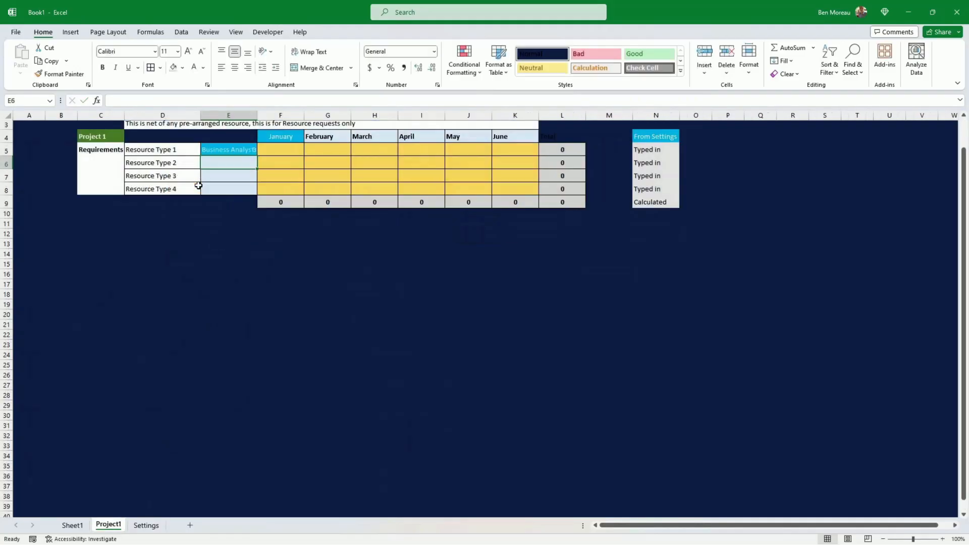
pyautogui.click(227, 149)
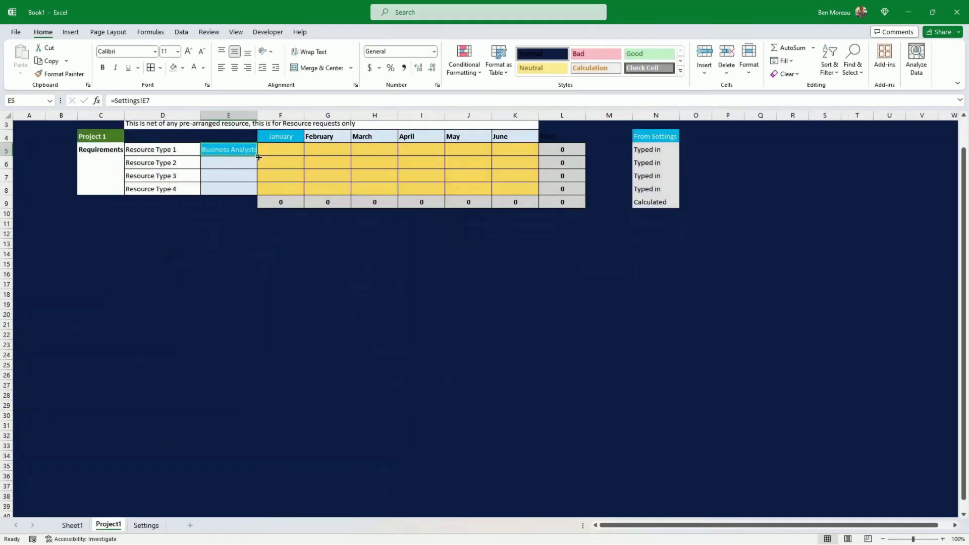
pyautogui.moveTo(258, 158); pyautogui.dragTo(258, 194)
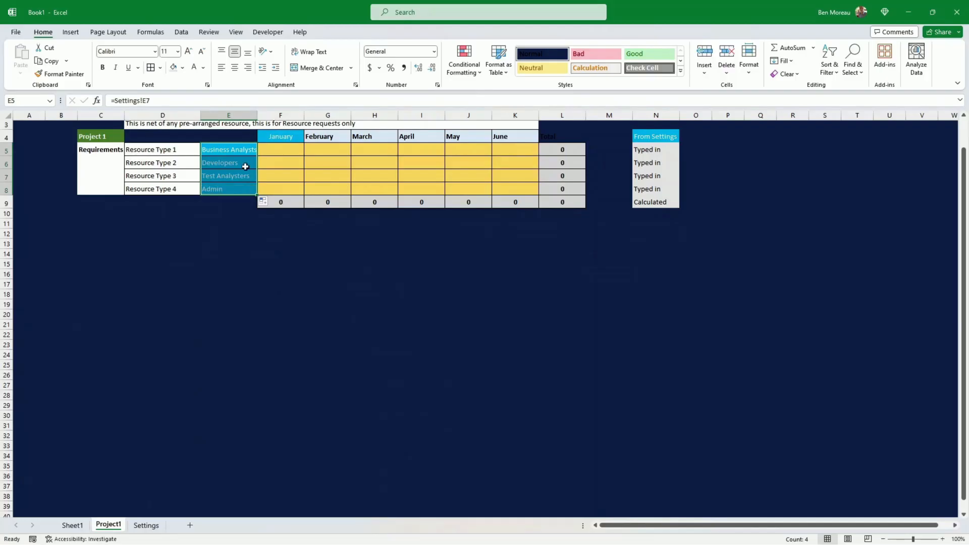
# - Give the resource description cells E6:E8 a light blue fill and black font colour
pyautogui.moveTo(238, 162); pyautogui.dragTo(238, 188)
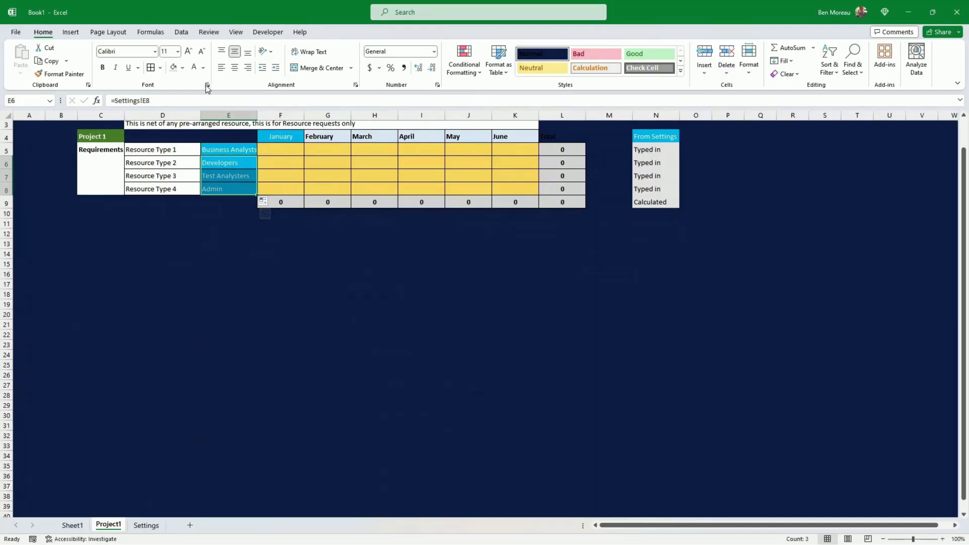
pyautogui.click(182, 67)
pyautogui.click(239, 108)
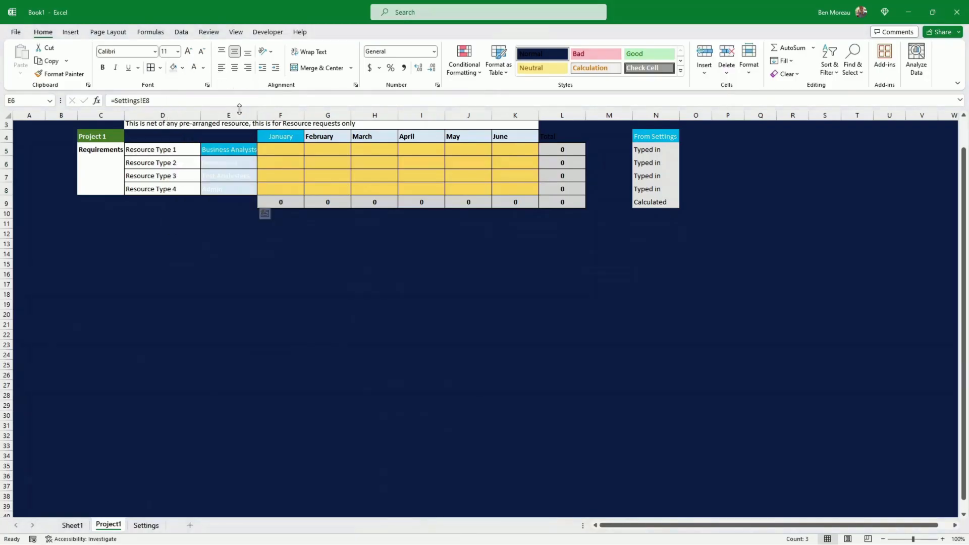
pyautogui.click(203, 67)
pyautogui.click(204, 85)
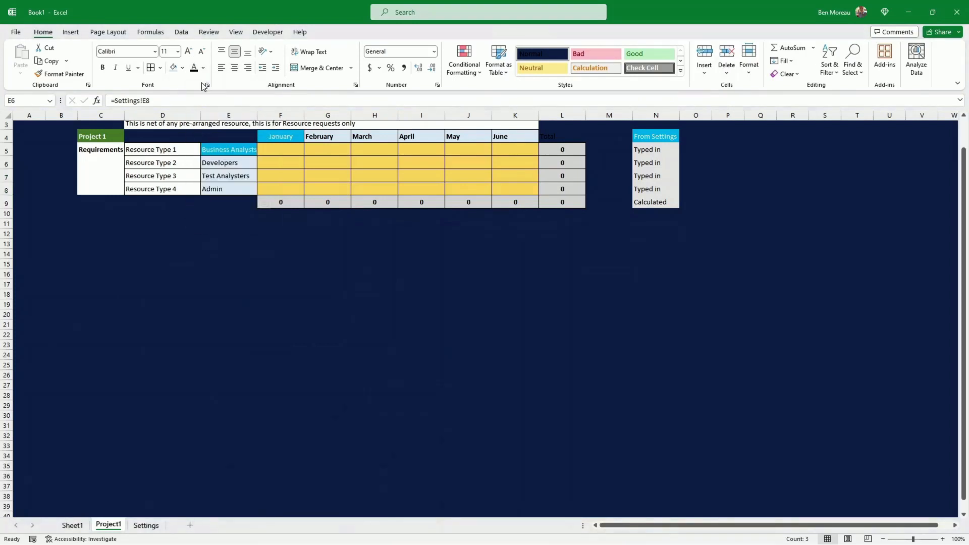
pyautogui.click(243, 164)
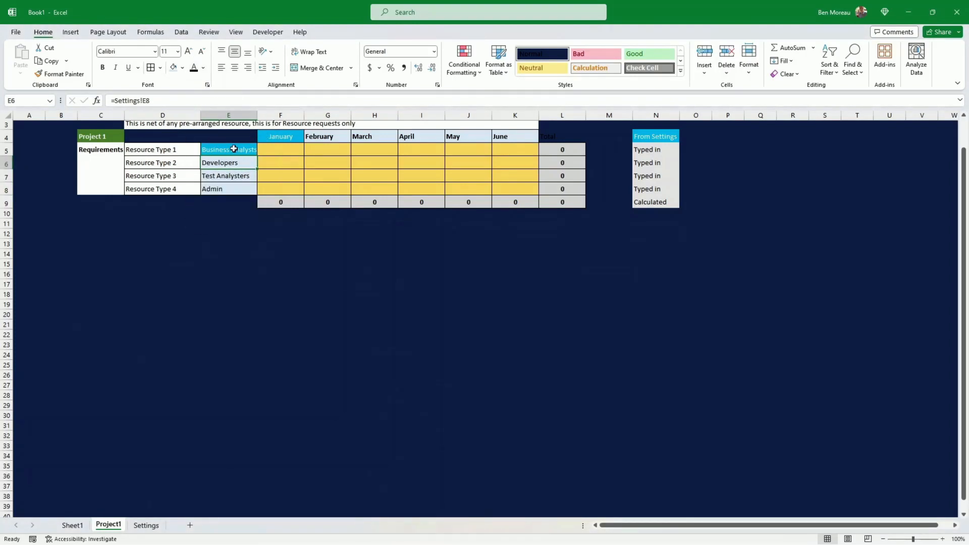
# - Examine the Project1 requirements grid, its totals, the project number cell and the Provided and Still need sections
pyautogui.click(277, 140)
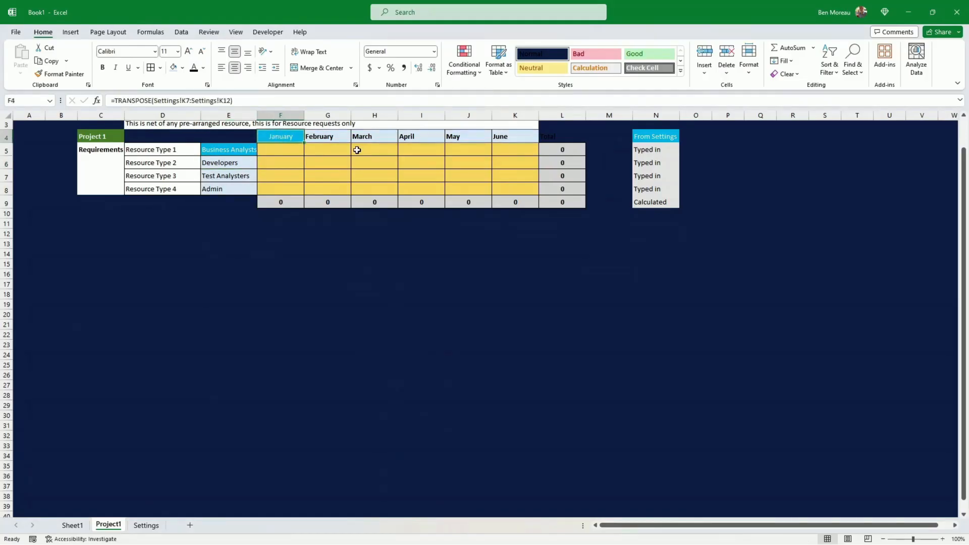
pyautogui.press('Down')
pyautogui.press('Left')
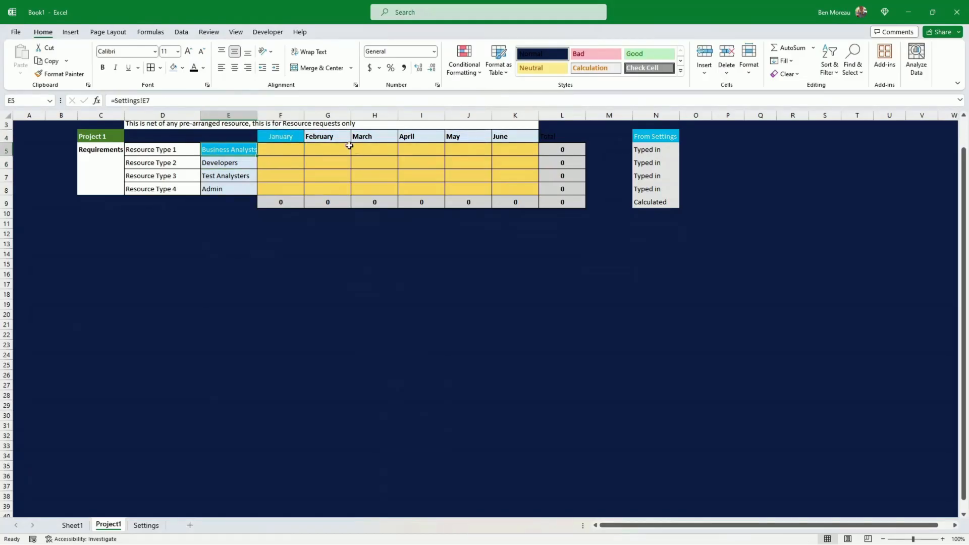
pyautogui.moveTo(296, 150); pyautogui.dragTo(502, 187)
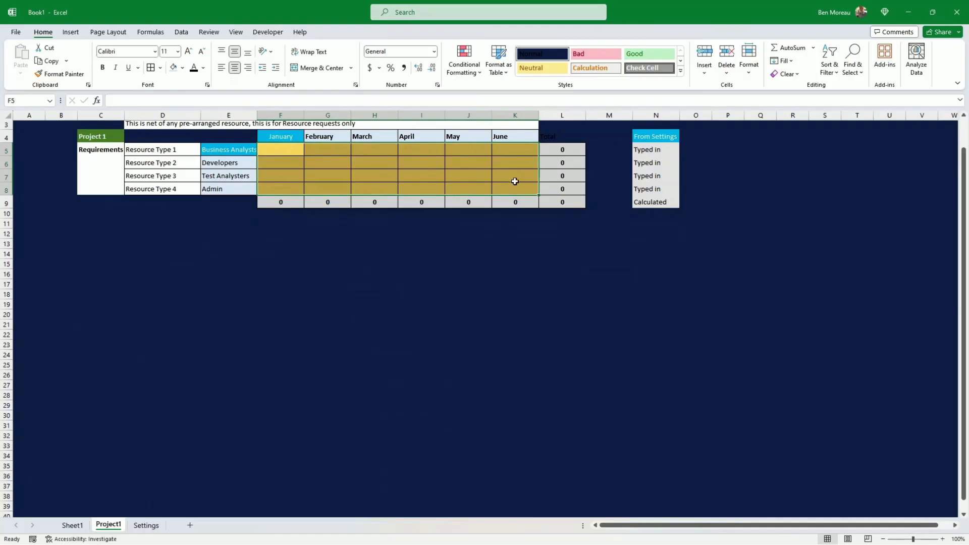
pyautogui.click(572, 134)
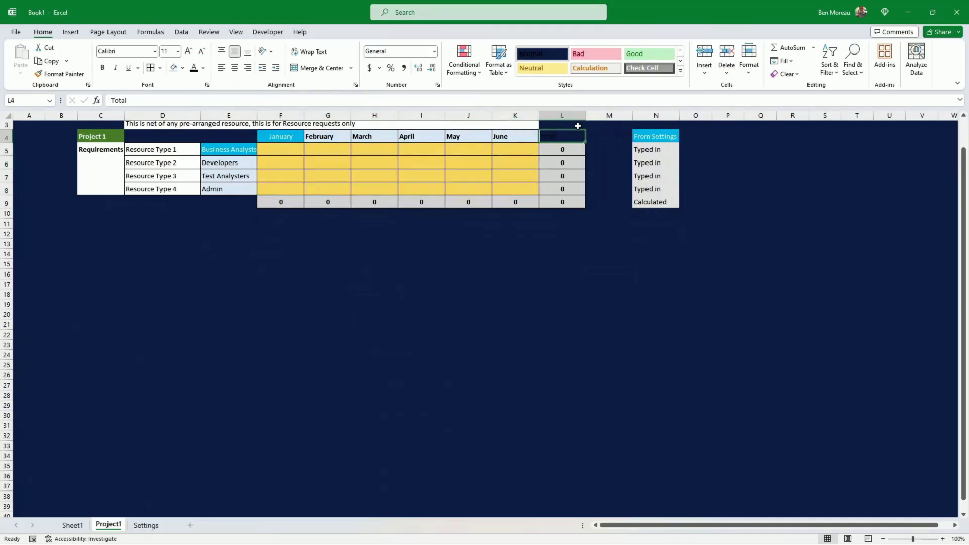
pyautogui.click(592, 125)
pyautogui.scroll(1, 601, 137)
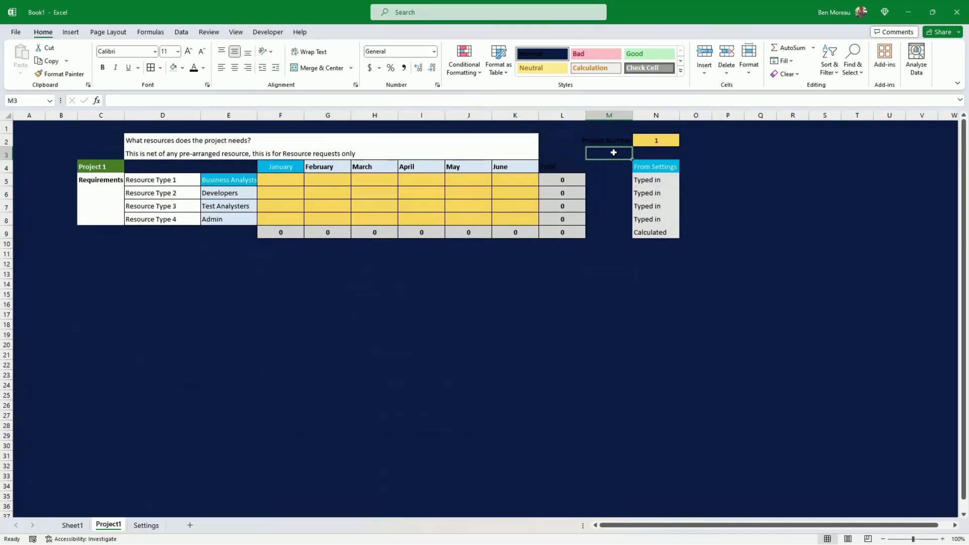
pyautogui.click(665, 139)
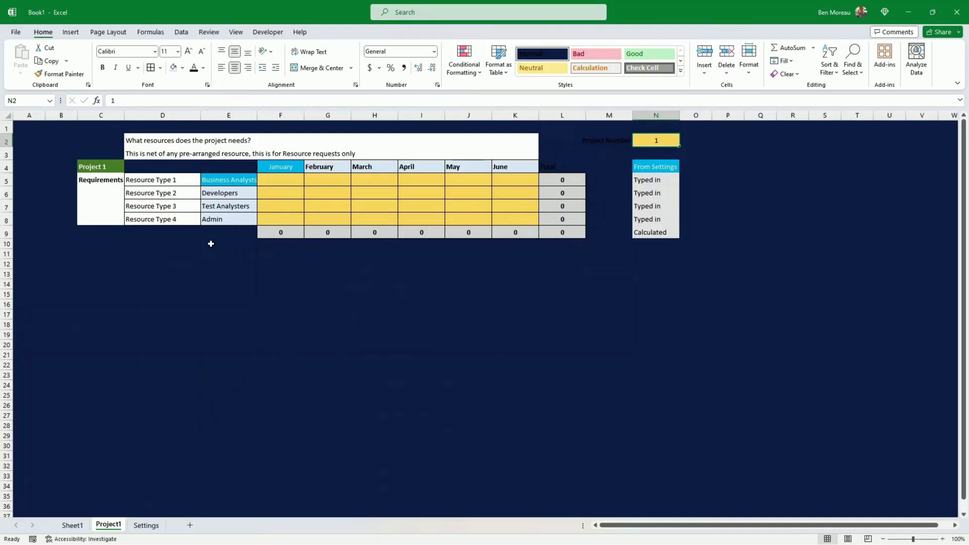
pyautogui.moveTo(103, 170); pyautogui.dragTo(559, 237)
pyautogui.click(268, 181)
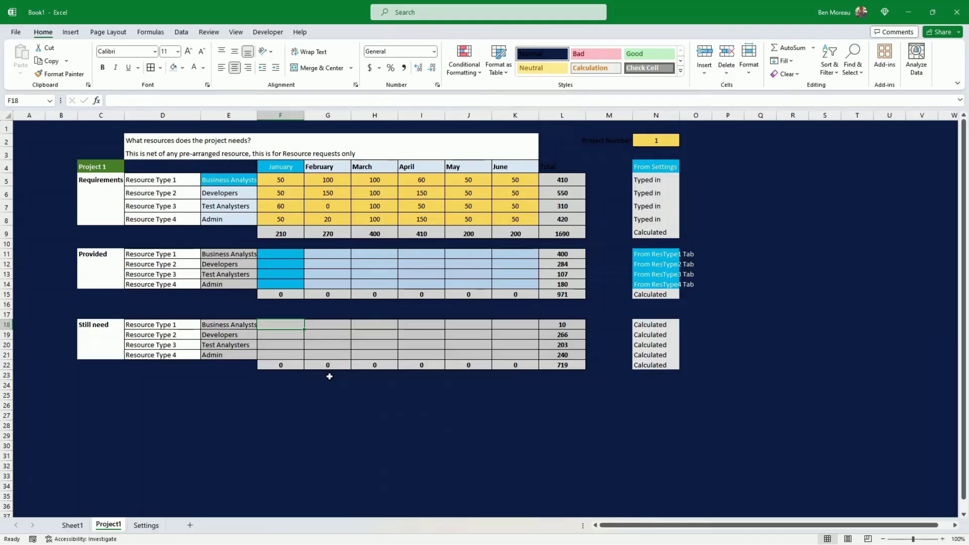
pyautogui.click(292, 183)
pyautogui.moveTo(291, 182); pyautogui.dragTo(495, 219)
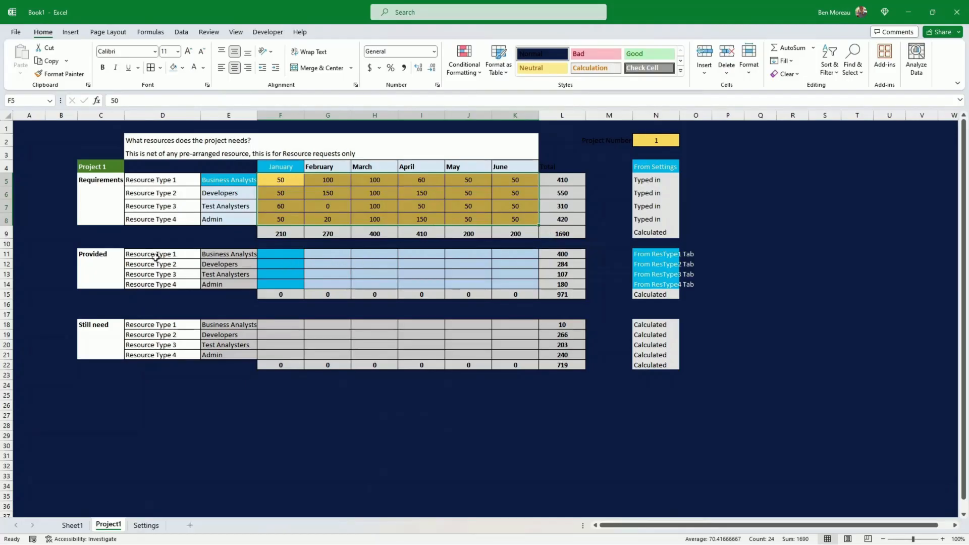
pyautogui.moveTo(165, 254); pyautogui.dragTo(180, 283)
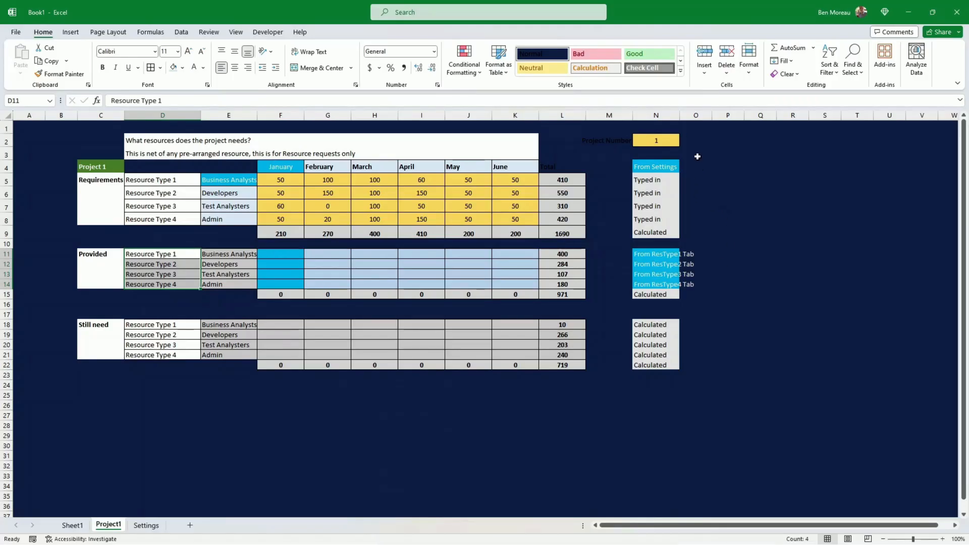
# - Widen column N so the source notes beside the Provided rows fit within their cells
pyautogui.moveTo(681, 115); pyautogui.dragTo(708, 116)
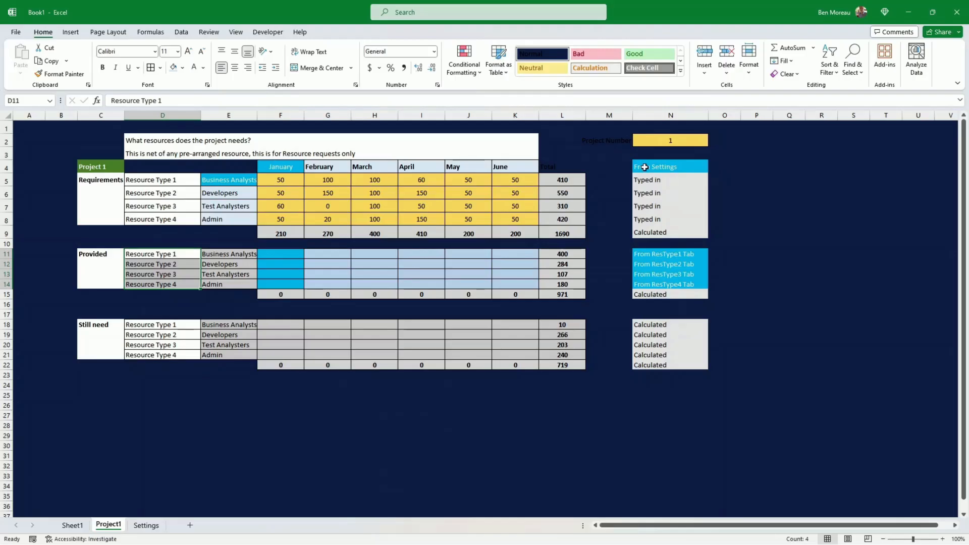
pyautogui.click(657, 169)
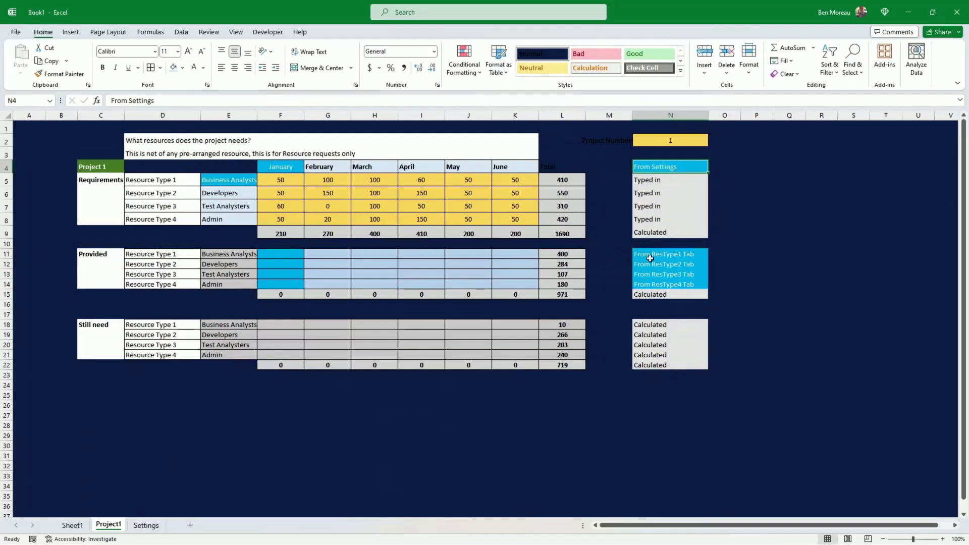
pyautogui.moveTo(646, 254); pyautogui.dragTo(650, 285)
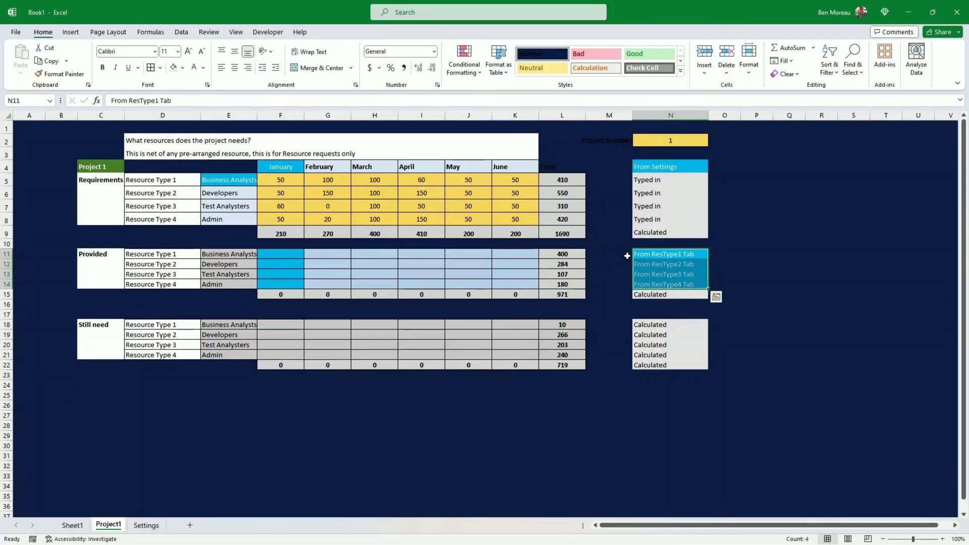
pyautogui.moveTo(275, 273); pyautogui.dragTo(276, 284)
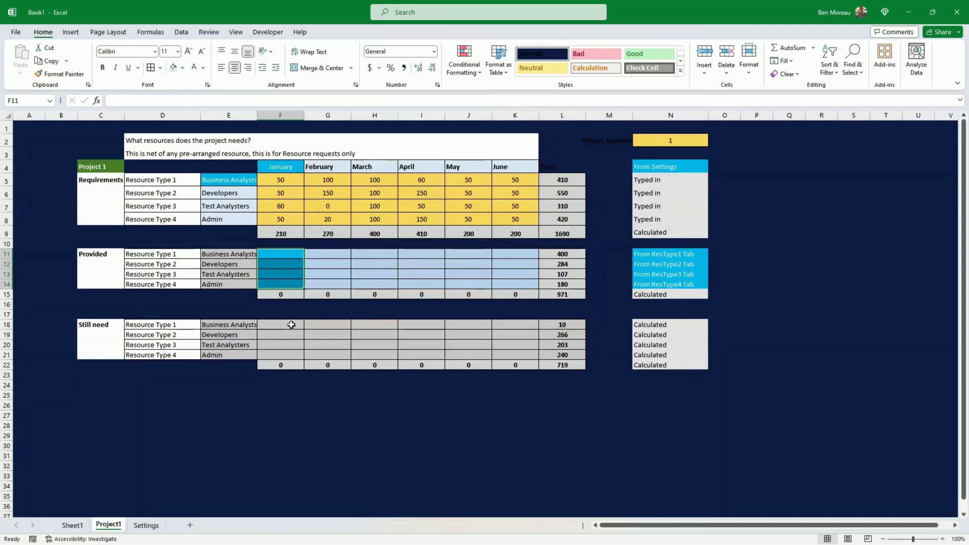
# - Enter =F5-F11 in F18 to calculate the January amount still needed for Resource Type 1
pyautogui.click(291, 324)
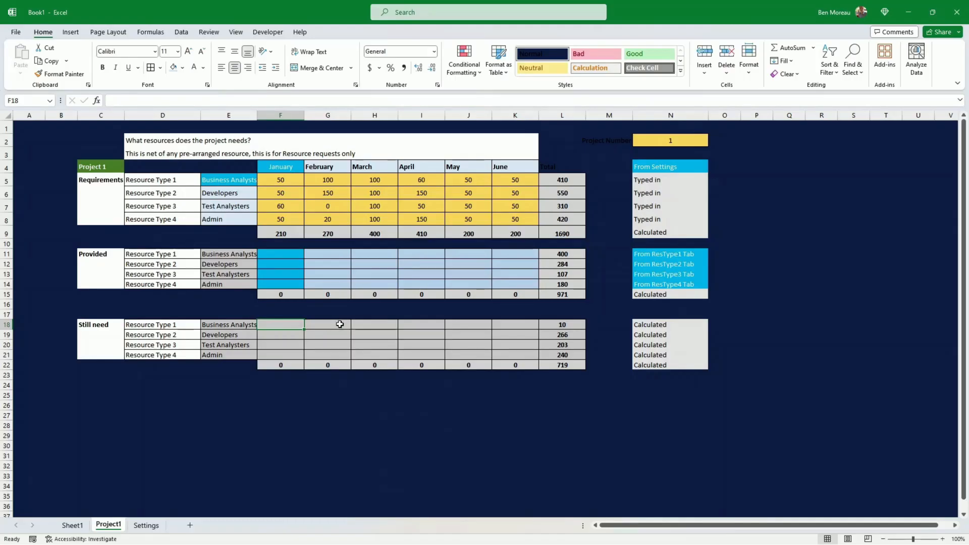
pyautogui.write('=')
pyautogui.press('Up')
pyautogui.press('Up')
pyautogui.press('Up')
pyautogui.press('Up')
pyautogui.press('Up')
pyautogui.press('Up')
pyautogui.press('Up')
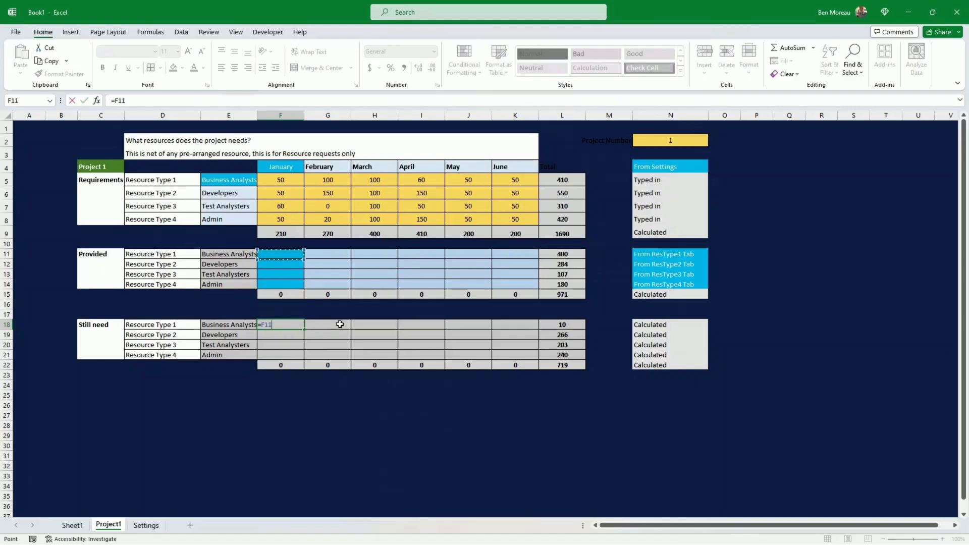
pyautogui.press('Up')
pyautogui.press('Up')
pyautogui.press('Up')
pyautogui.press('Up')
pyautogui.press('Up')
pyautogui.press('Up')
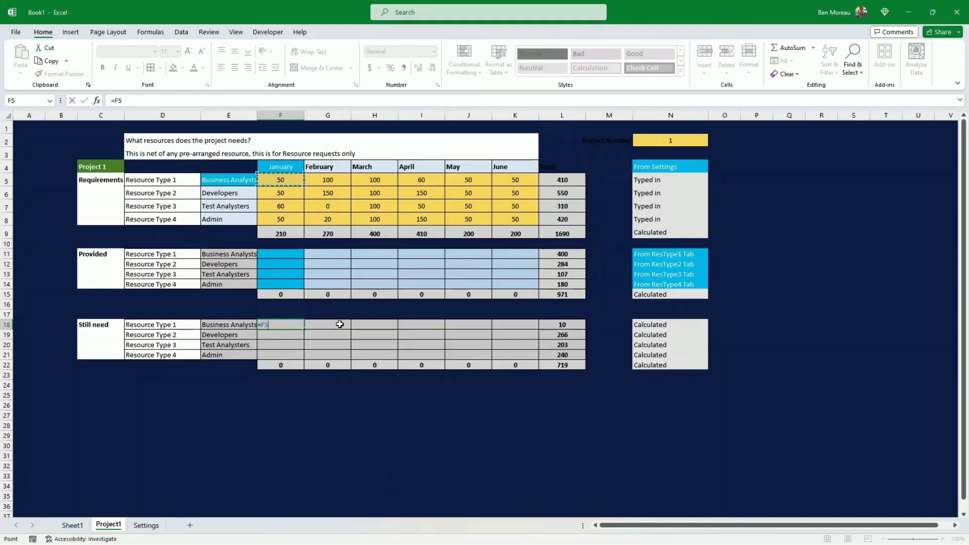
pyautogui.write('-')
pyautogui.press('Up')
pyautogui.press('Up')
pyautogui.press('Up')
pyautogui.press('Up')
pyautogui.press('Up')
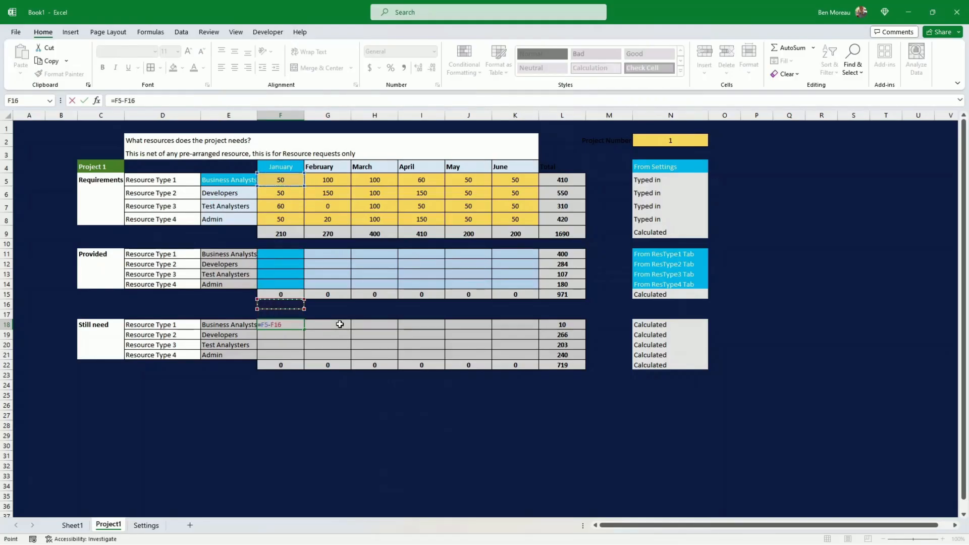
pyautogui.press('Up')
pyautogui.press('Up')
pyautogui.hotkey('ctrl', 'Return')
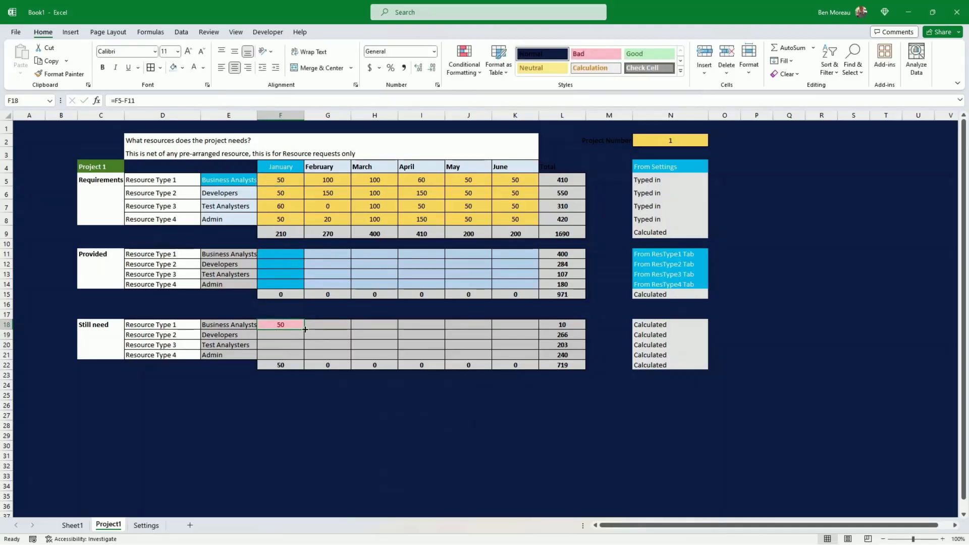
# - Fill the F18 formula across the Still need grid for all four resource types and six months, F18:K21
pyautogui.moveTo(305, 329); pyautogui.dragTo(539, 360)
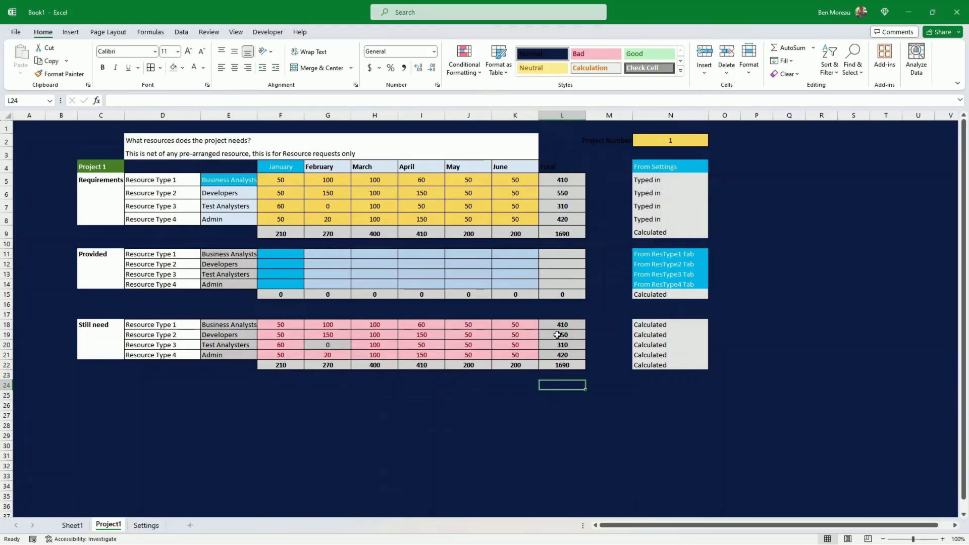
pyautogui.moveTo(560, 325); pyautogui.dragTo(561, 347)
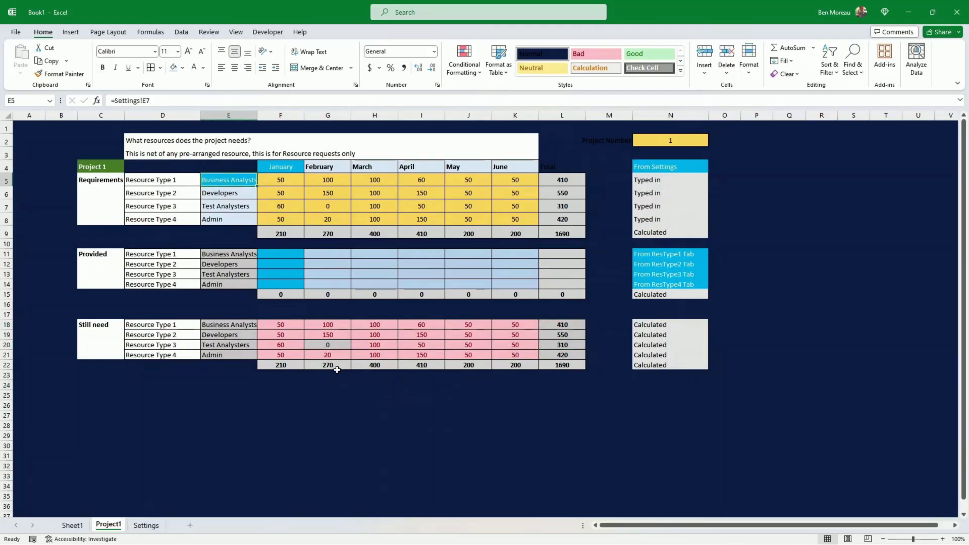
pyautogui.moveTo(281, 252); pyautogui.dragTo(555, 284)
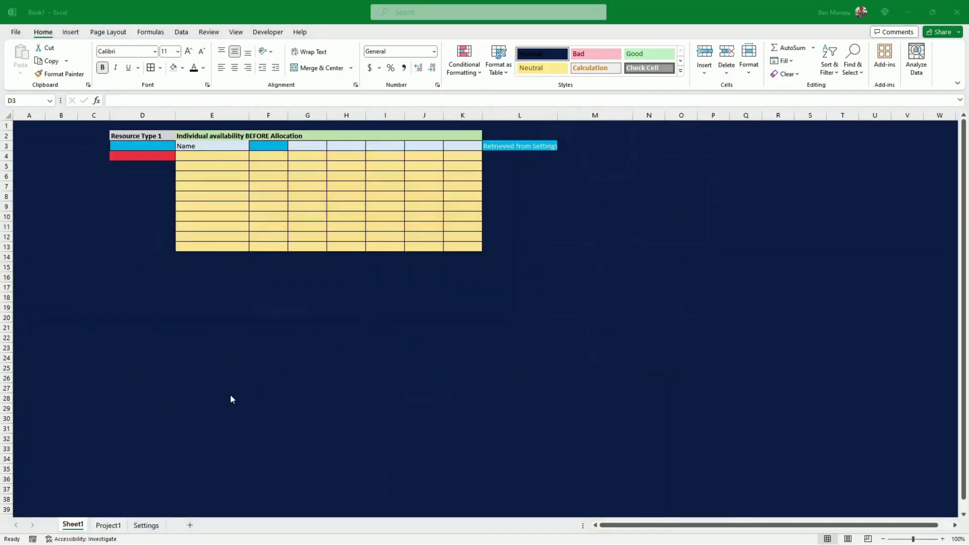
# - Rename the Sheet1 worksheet to Restype1
pyautogui.rightClick(73, 525)
pyautogui.click(133, 399)
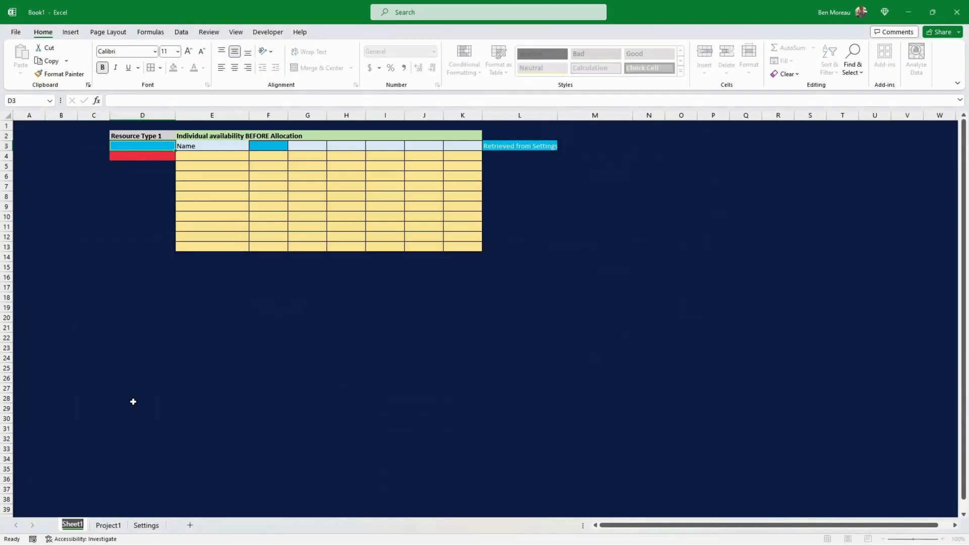
pyautogui.write('Rest')
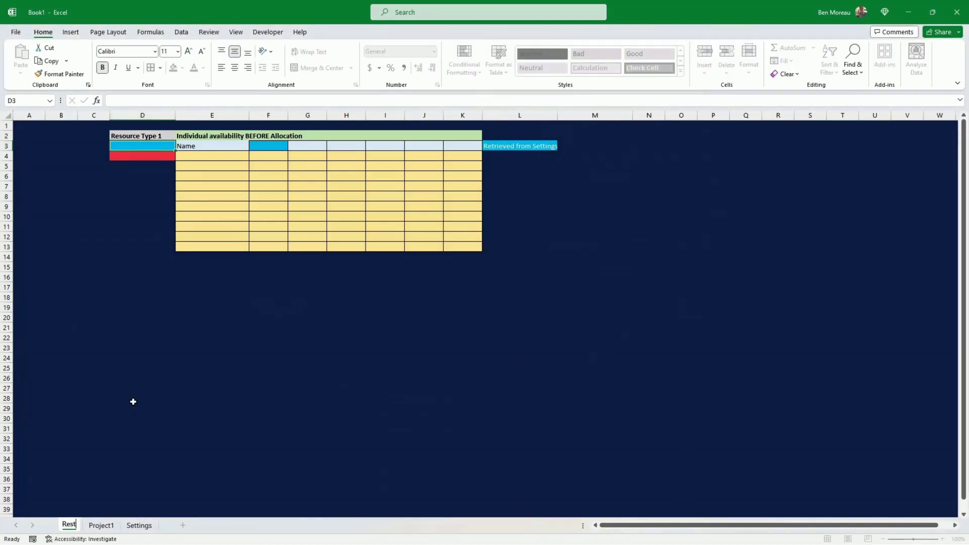
pyautogui.write('ype1')
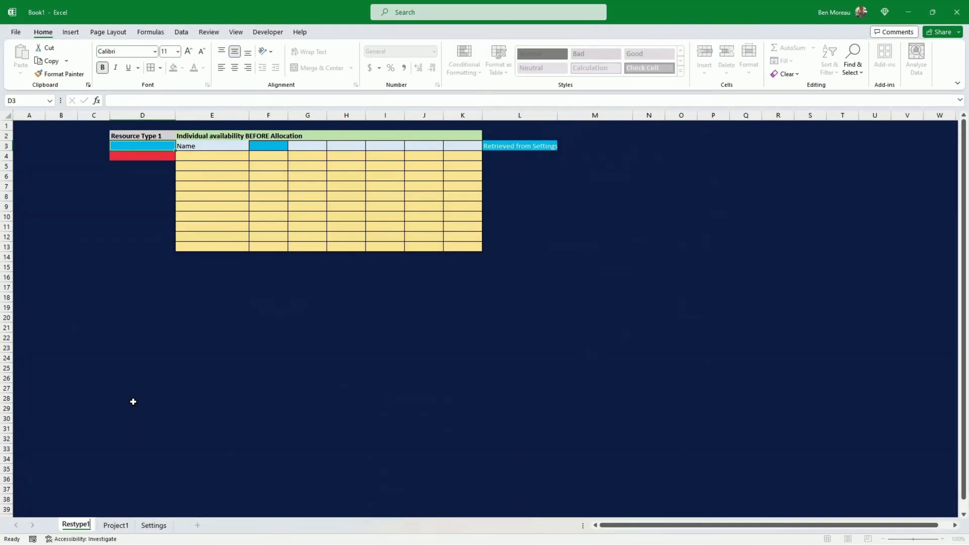
pyautogui.press('Return')
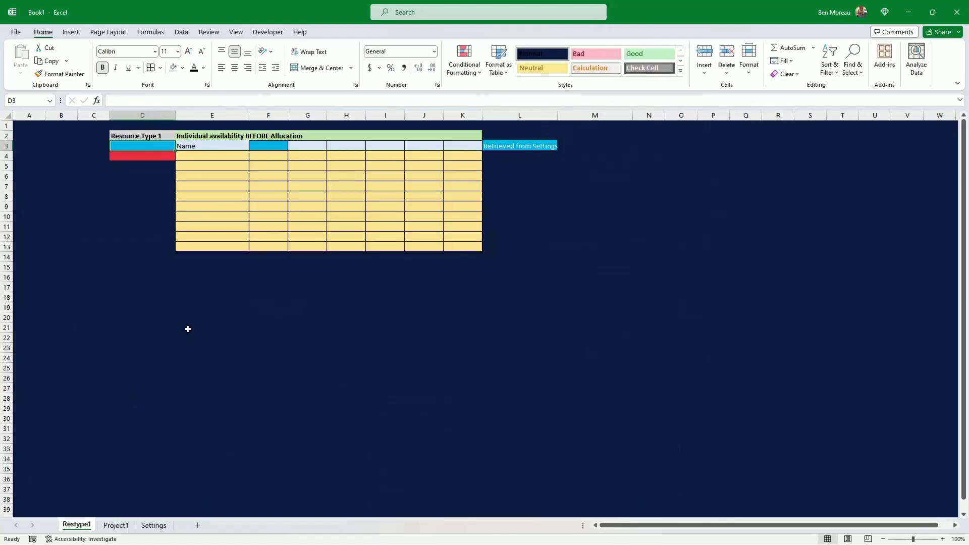
# - Enter a TRANSPOSE formula on Settings!K7:K12 in F3 of Restype1 so the six period names run across the heading row
pyautogui.click(266, 148)
pyautogui.write('=')
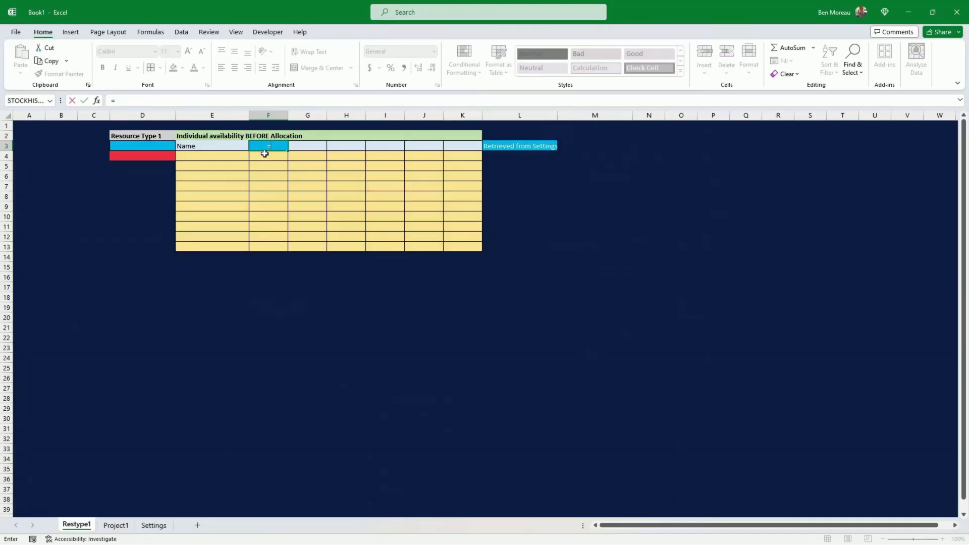
pyautogui.write('transp')
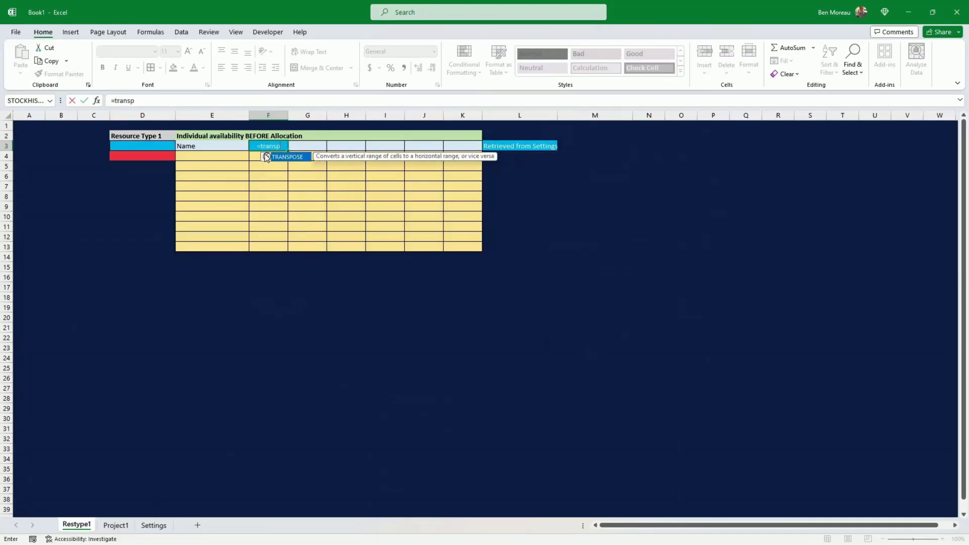
pyautogui.write('ose(')
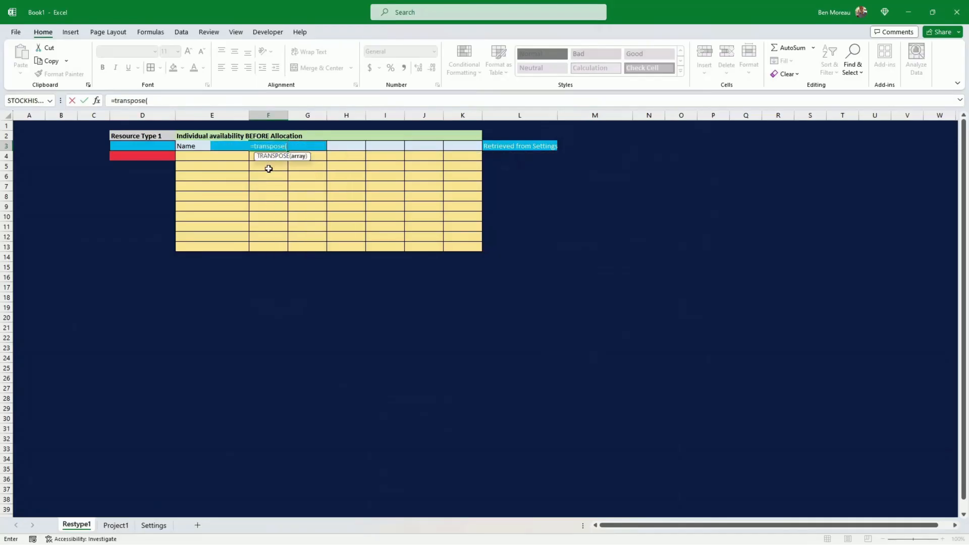
pyautogui.click(155, 525)
pyautogui.moveTo(510, 187); pyautogui.dragTo(530, 237)
pyautogui.click(242, 104)
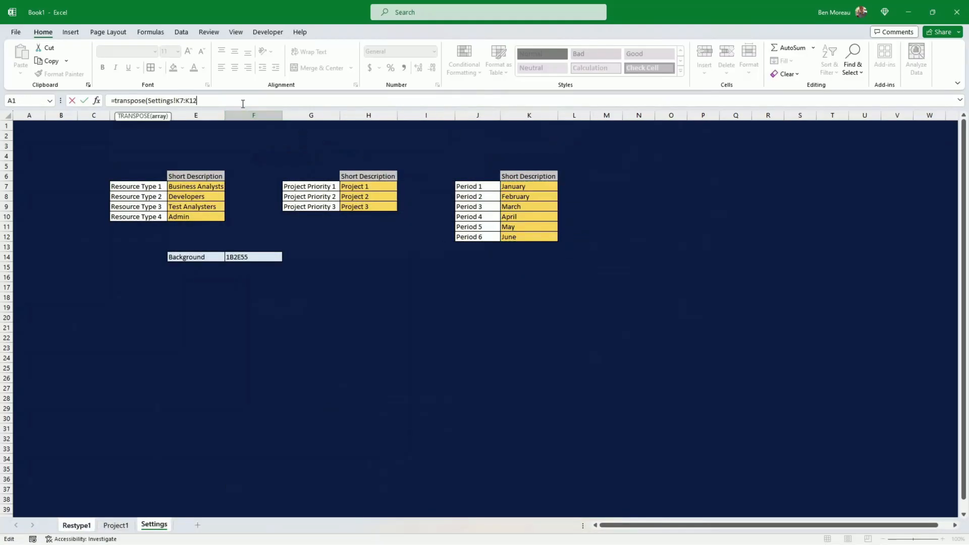
pyautogui.press('Return')
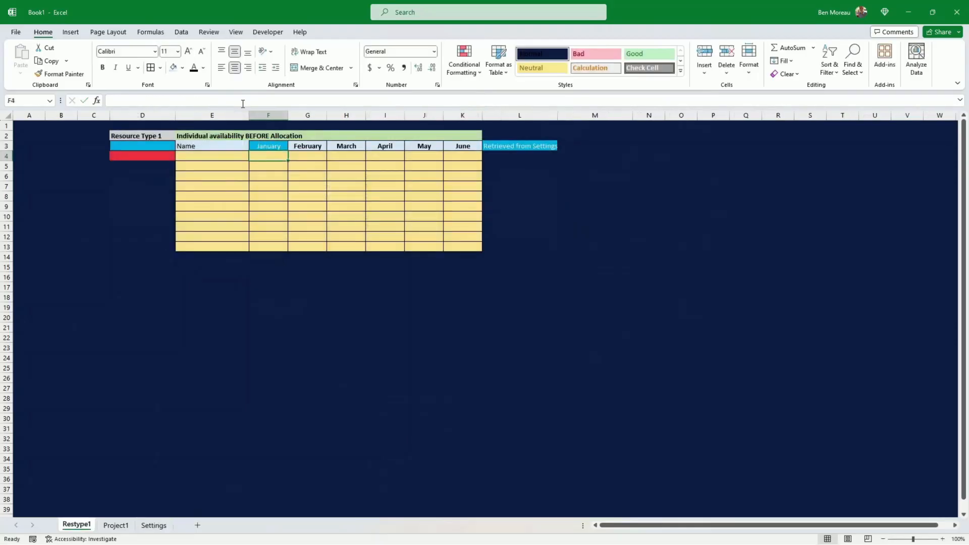
# - Link cell D3 below the Resource Type 1 heading to the Business Analysts description in Settings!E7
pyautogui.click(155, 146)
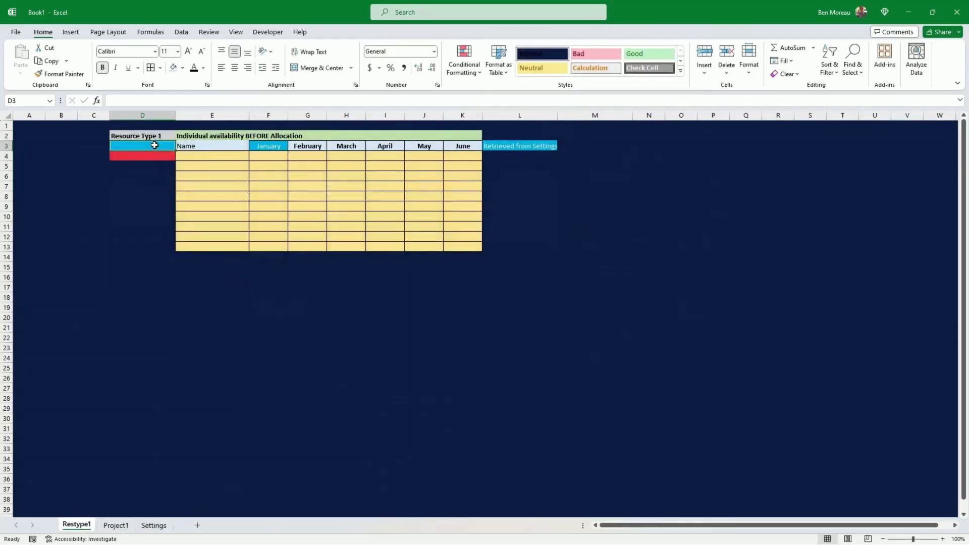
pyautogui.write('=')
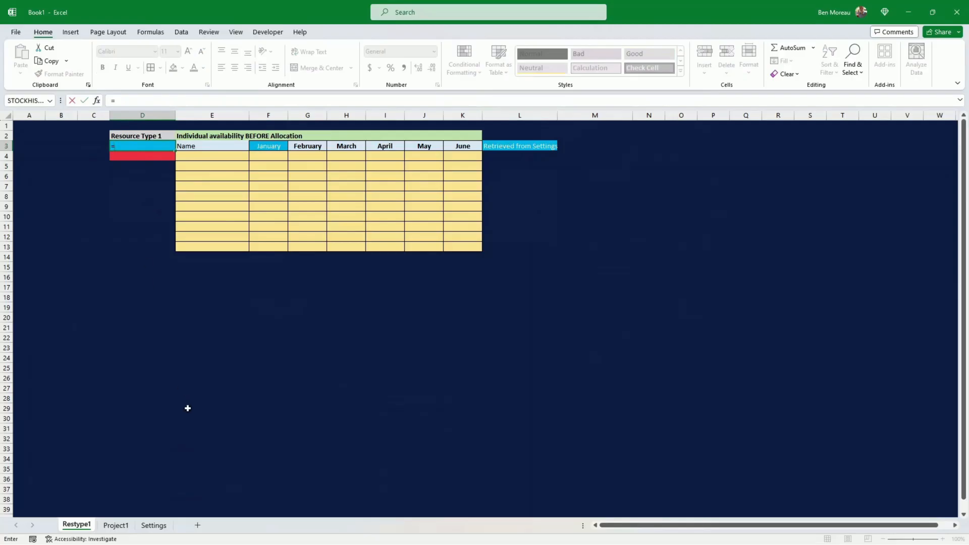
pyautogui.click(155, 525)
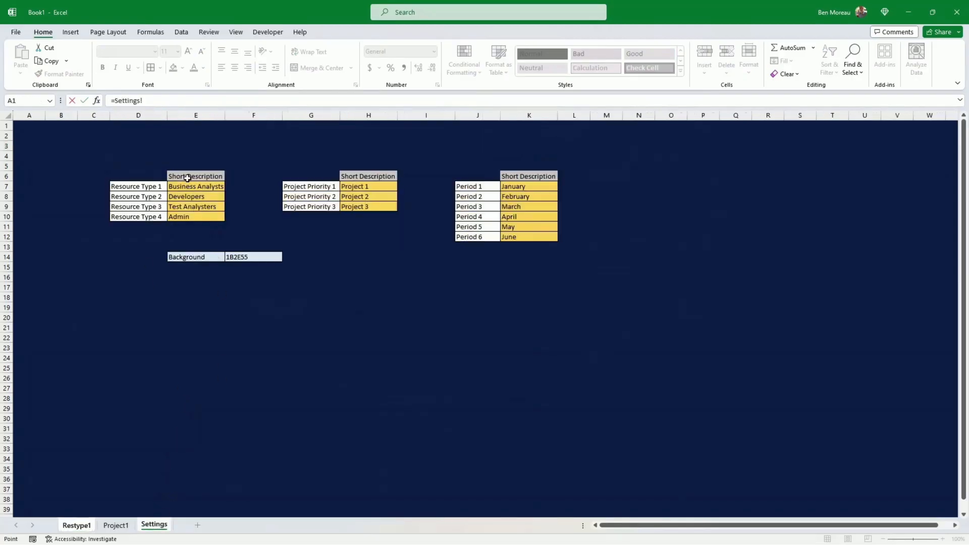
pyautogui.click(196, 186)
pyautogui.press('Return')
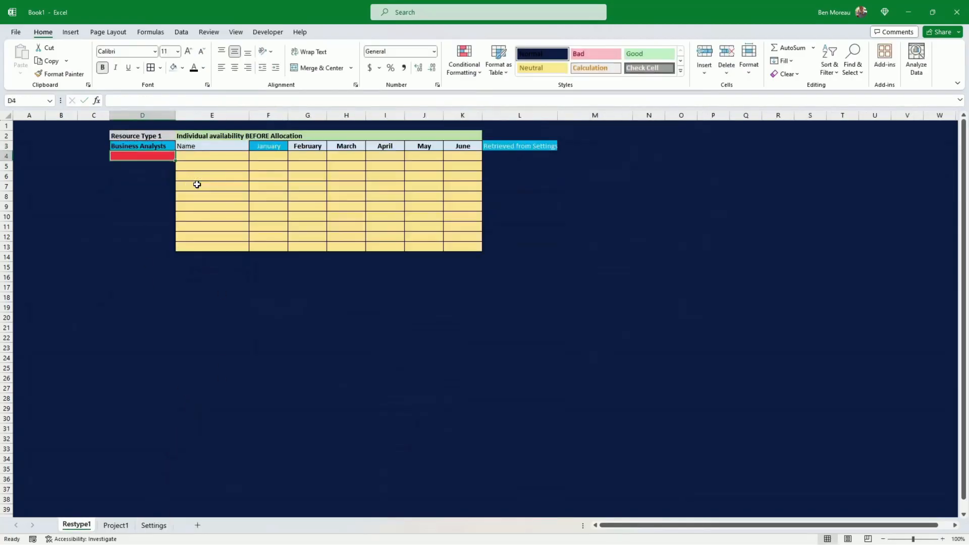
pyautogui.click(216, 157)
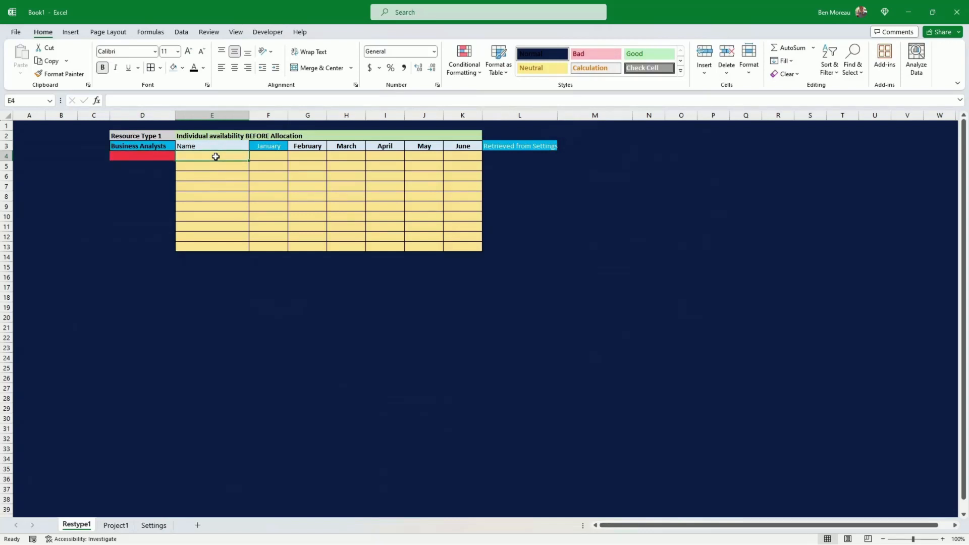
# - Paste the list of five resource names with their January to June availability figures into E4:K8 of the availability table
pyautogui.hotkey('ctrl', 'c')
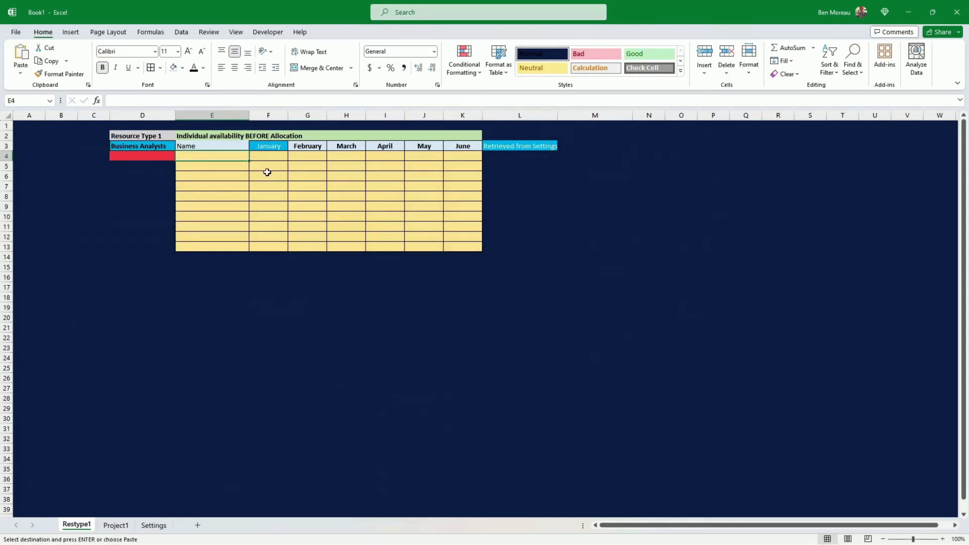
pyautogui.hotkey('ctrl', 'v')
pyautogui.click(296, 214)
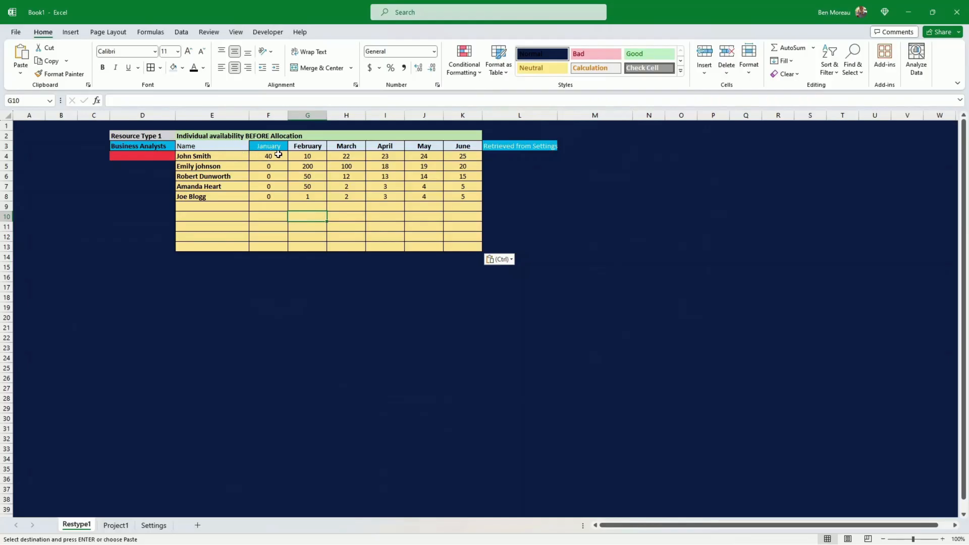
pyautogui.moveTo(278, 156); pyautogui.dragTo(452, 196)
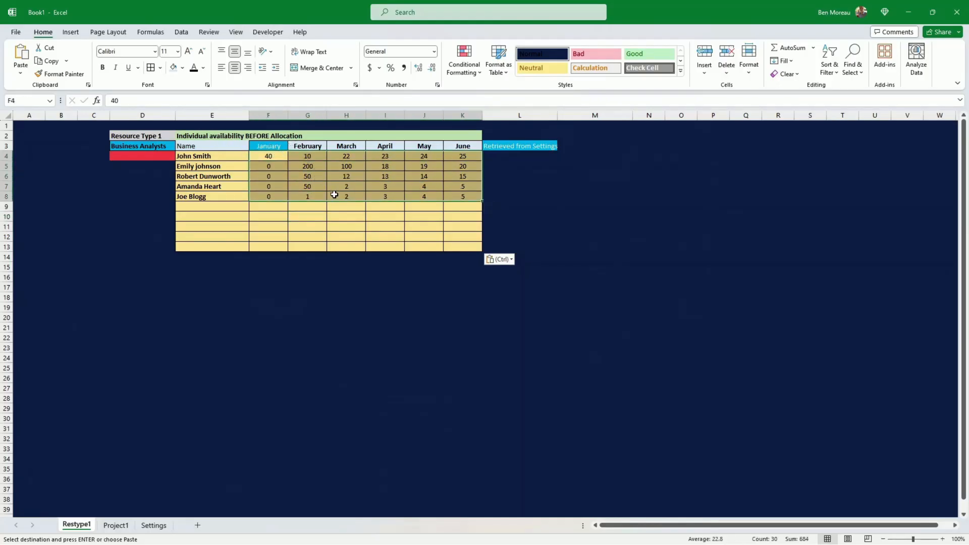
pyautogui.click(460, 197)
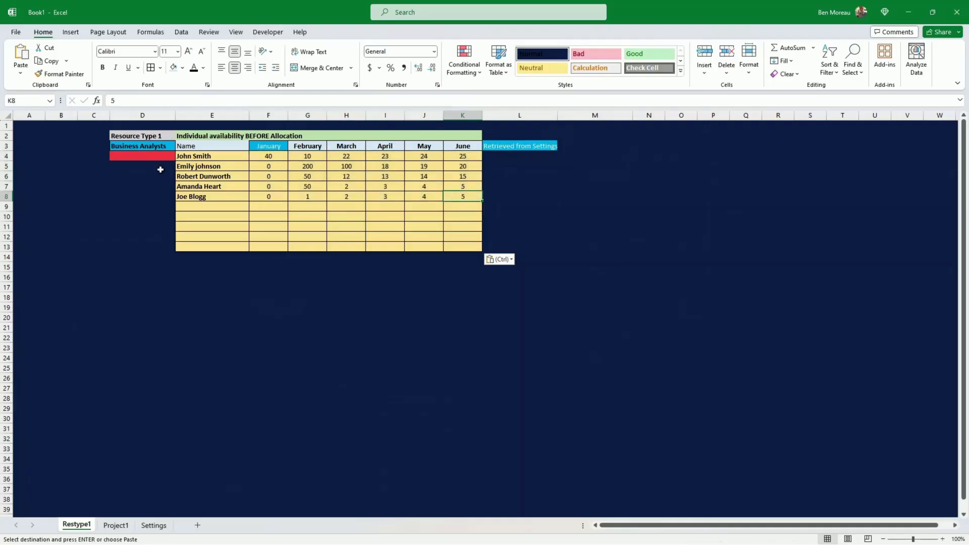
# - Enter the formula =COUNTA(E4:E13)&" resources" in D4 to show how many people are listed for the resource type
pyautogui.click(148, 154)
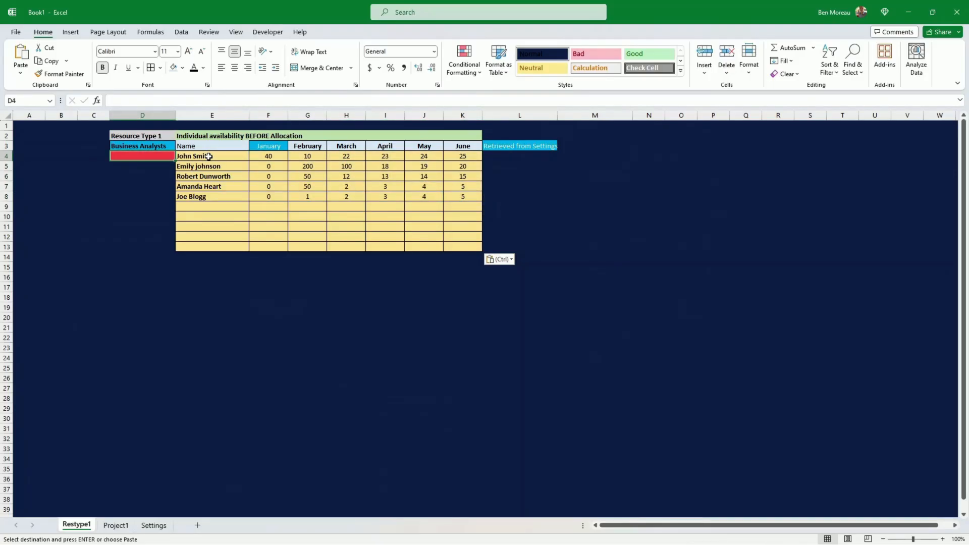
pyautogui.write('=')
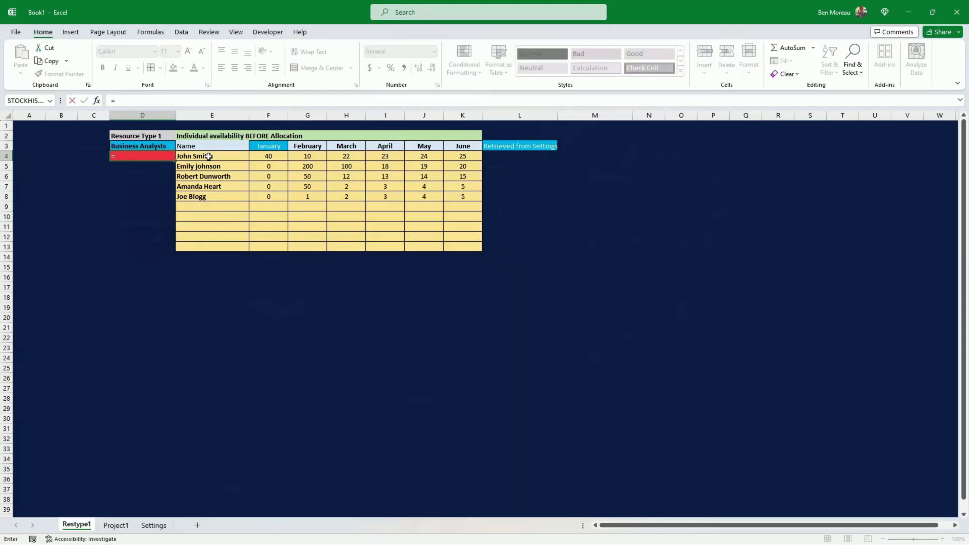
pyautogui.write('counta(')
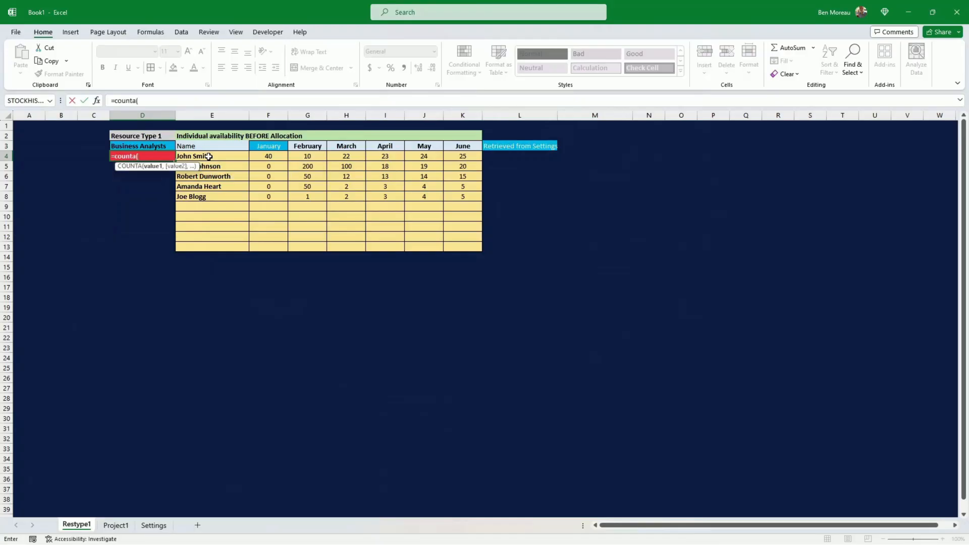
pyautogui.moveTo(209, 156); pyautogui.dragTo(223, 248)
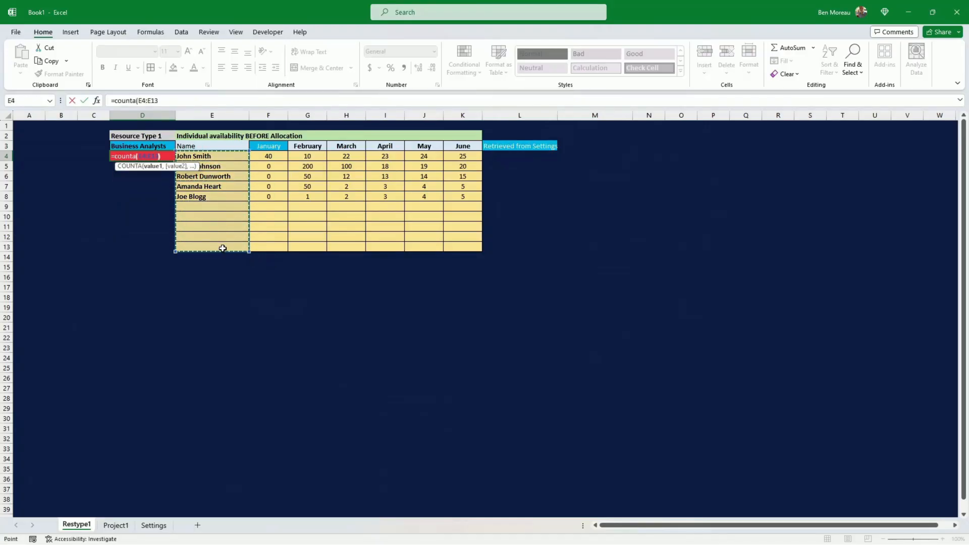
pyautogui.write(')')
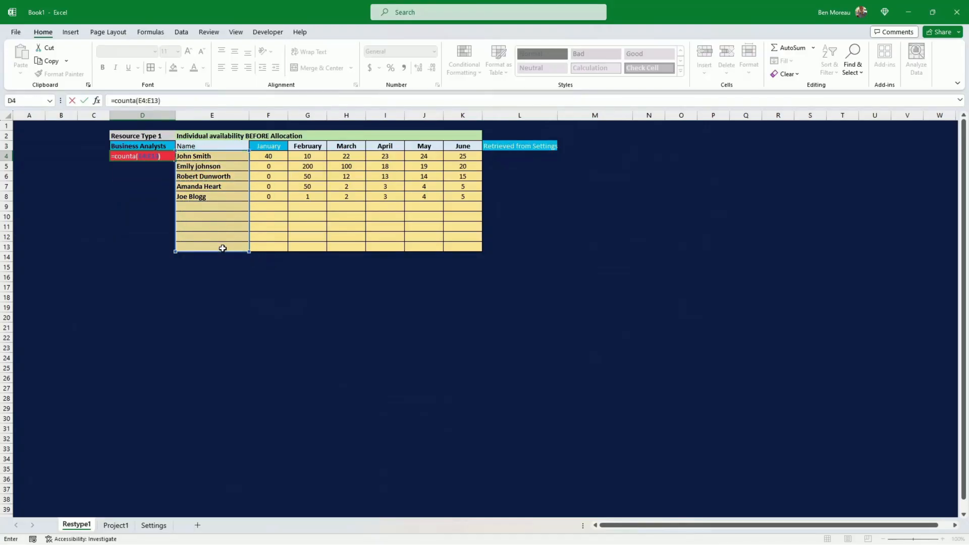
pyautogui.click(171, 100)
pyautogui.write('&" resource')
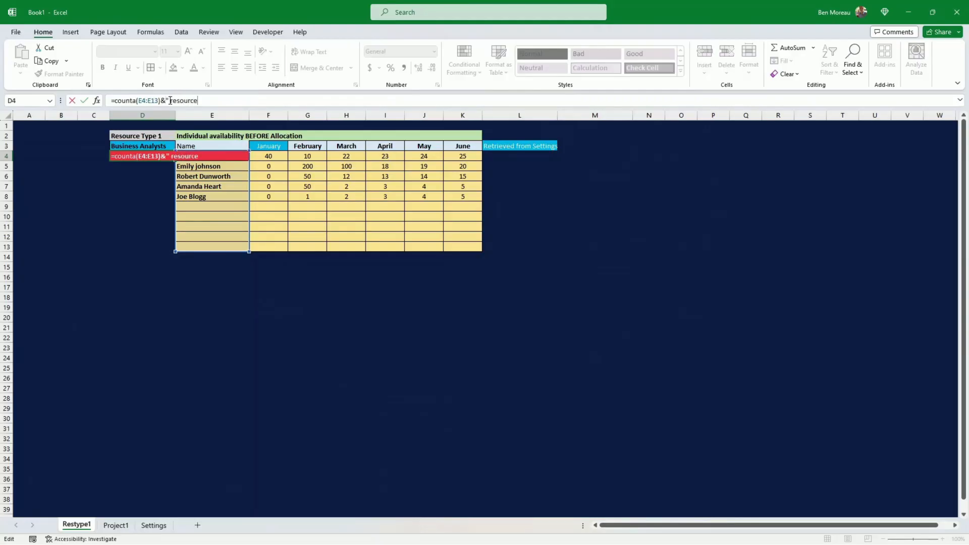
pyautogui.write('s"')
pyautogui.press('Return')
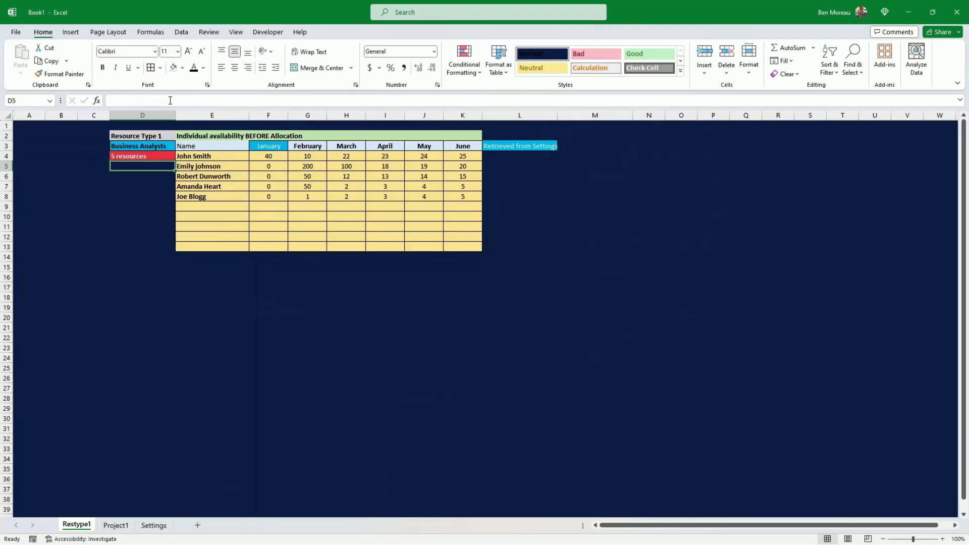
pyautogui.press('Up')
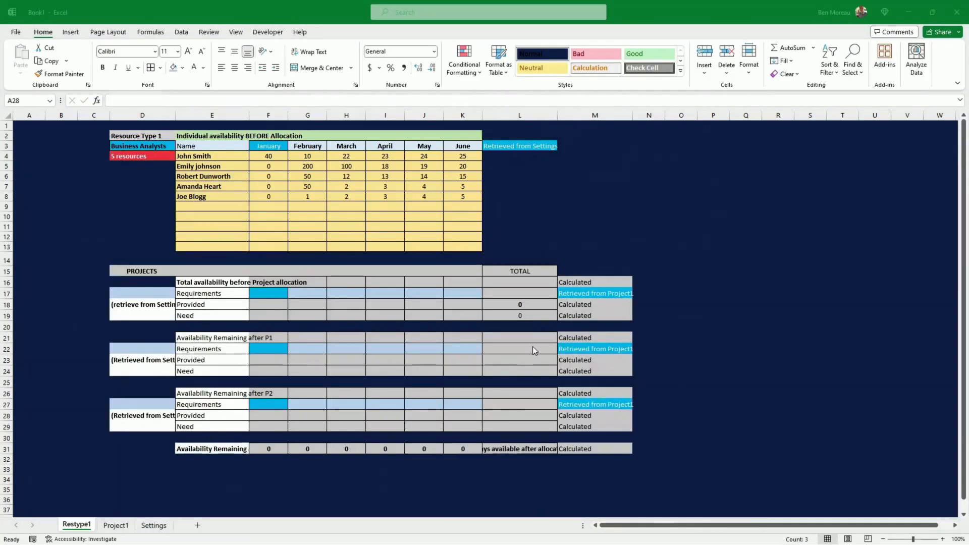
# - Clear the total formulas from L18:L19 in the Provided and Need rows of the first project block
pyautogui.moveTo(530, 306); pyautogui.dragTo(532, 311)
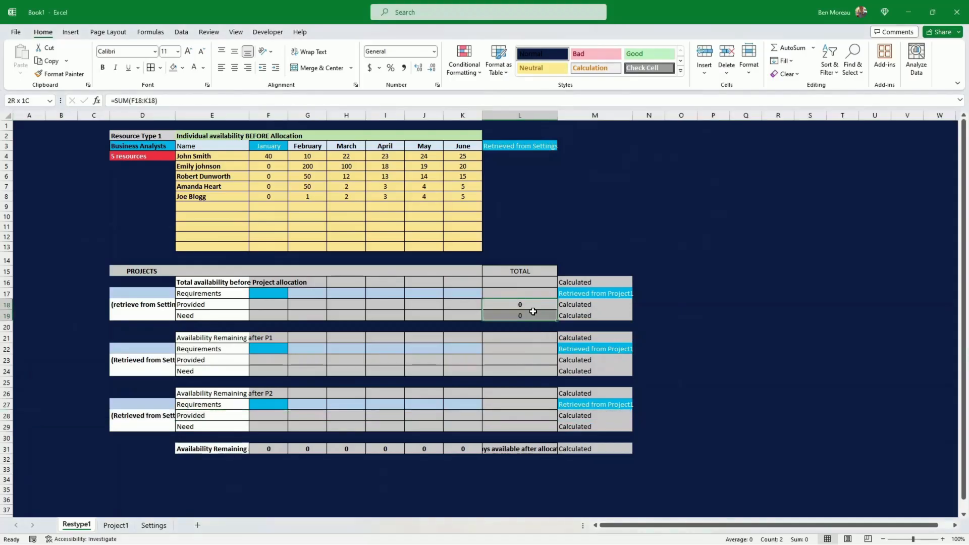
pyautogui.press('Delete')
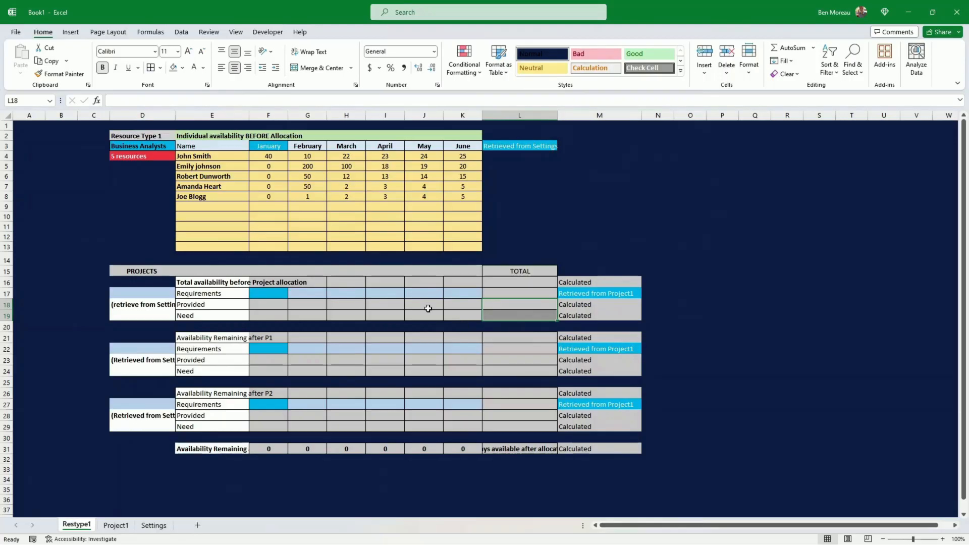
pyautogui.click(572, 296)
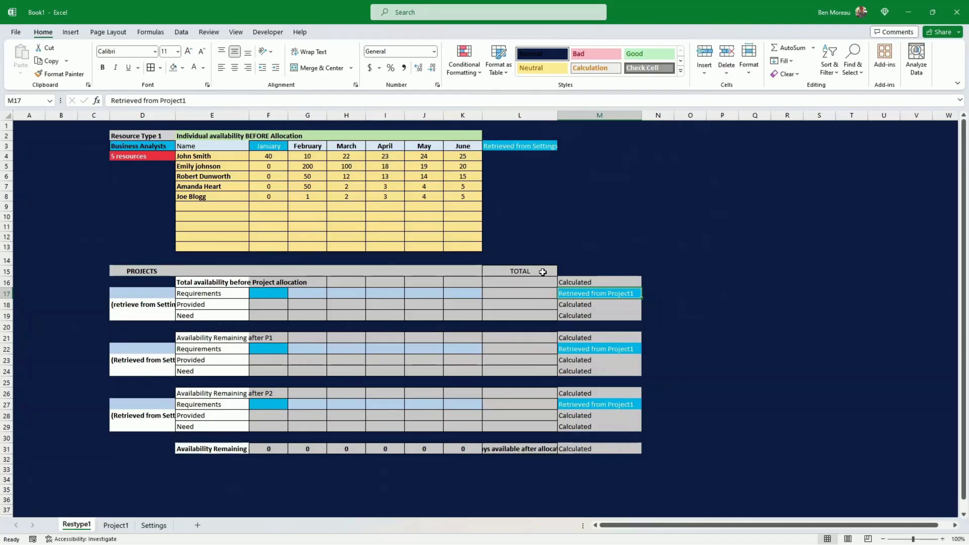
# - Link D17, beside the first project block's Requirements row, to the Project 1 description in Settings!H7
pyautogui.click(132, 296)
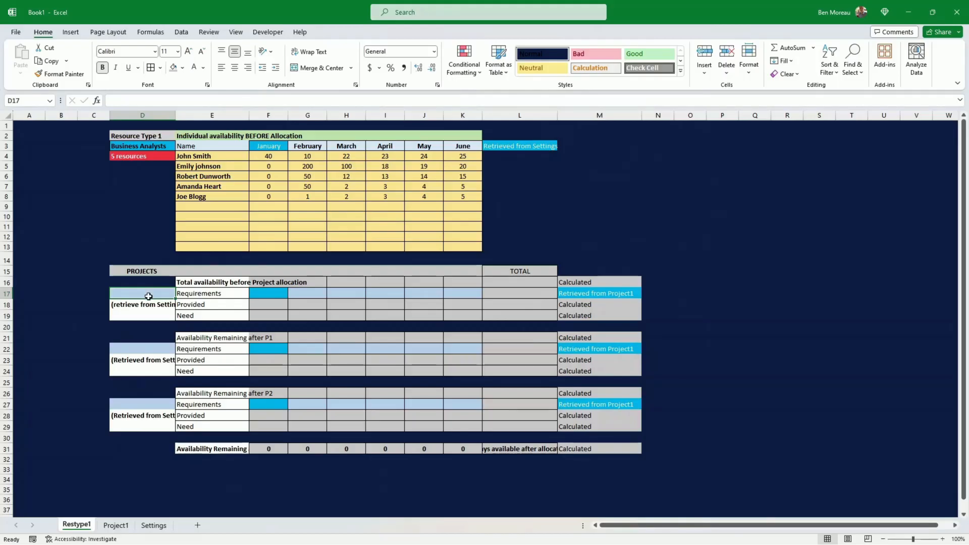
pyautogui.write('=')
pyautogui.click(156, 525)
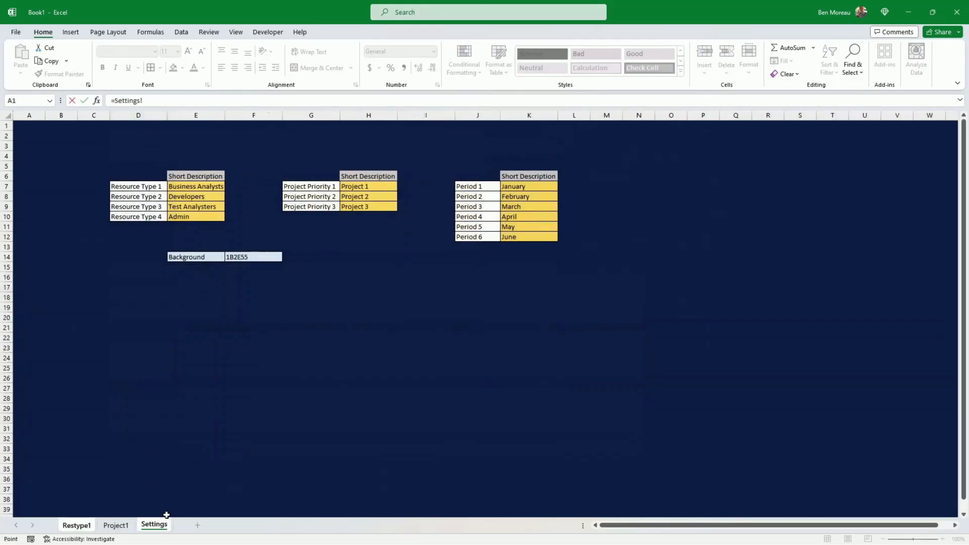
pyautogui.click(373, 189)
pyautogui.press('Return')
# - Link D22, beside the second block's Requirements row, to the Project 2 description in Settings!H8
pyautogui.click(142, 348)
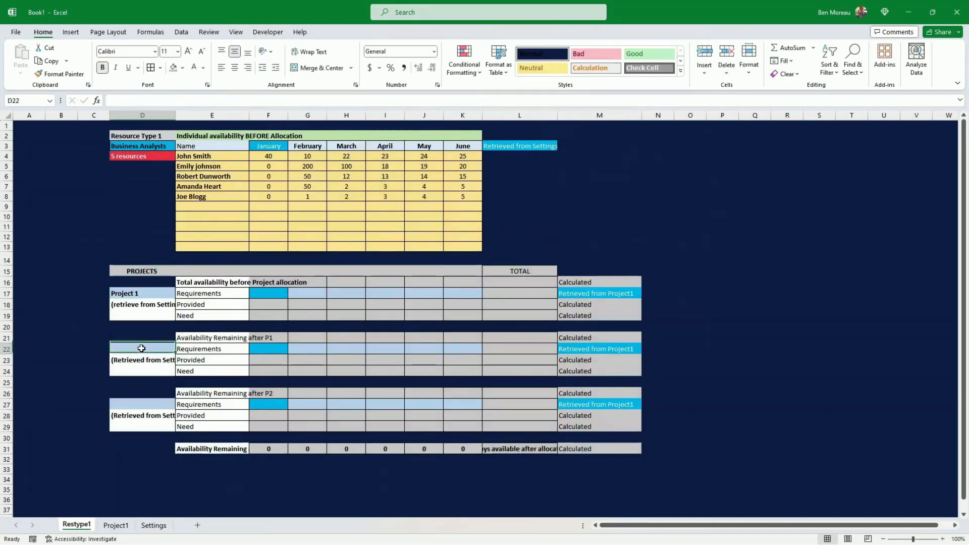
pyautogui.write('=')
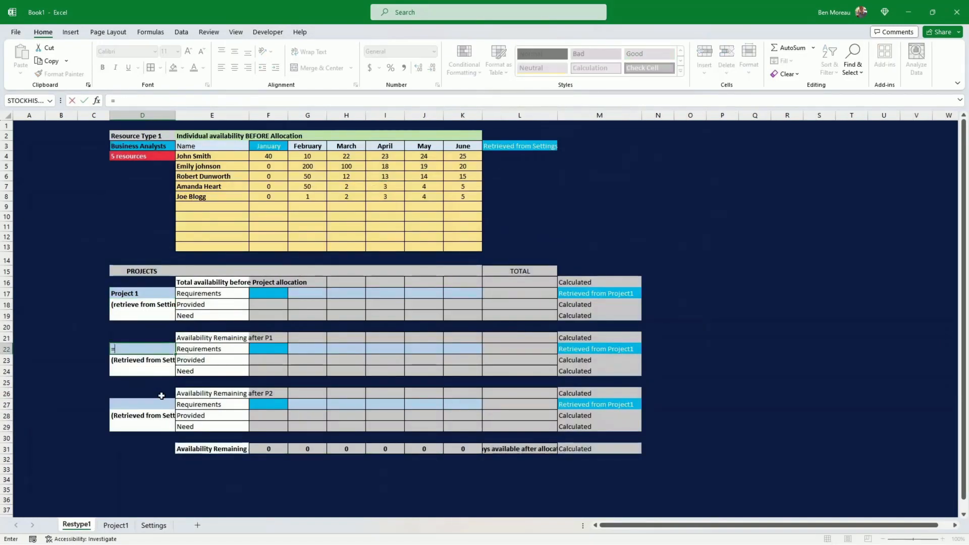
pyautogui.click(147, 526)
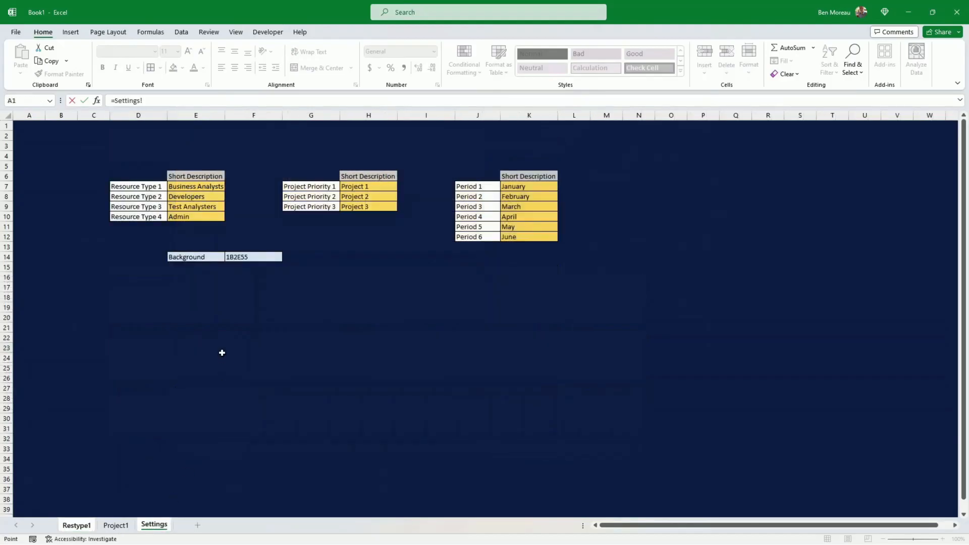
pyautogui.click(340, 196)
pyautogui.press('Return')
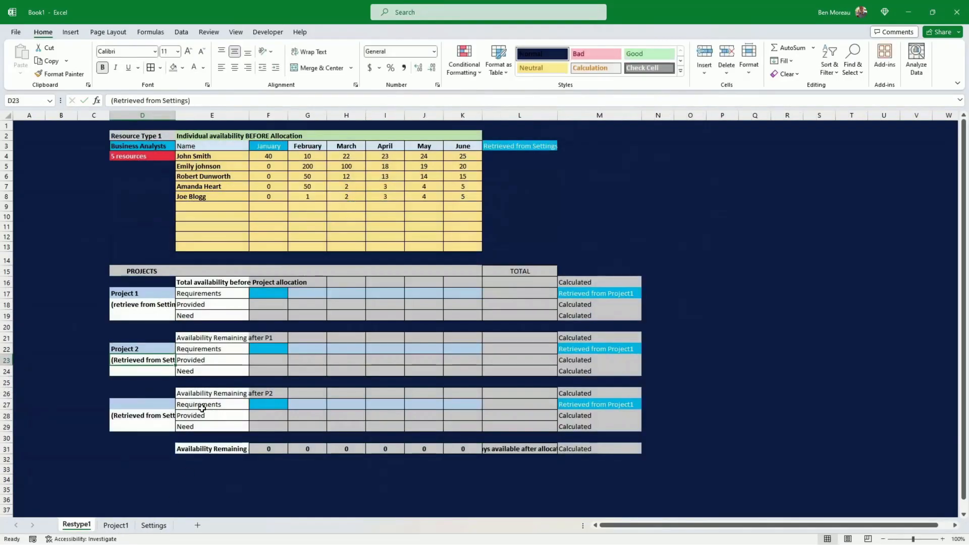
# - Link D27, beside the third block's Requirements row, to the Project 3 description in Settings!H9
pyautogui.click(162, 403)
pyautogui.write('=')
pyautogui.click(153, 525)
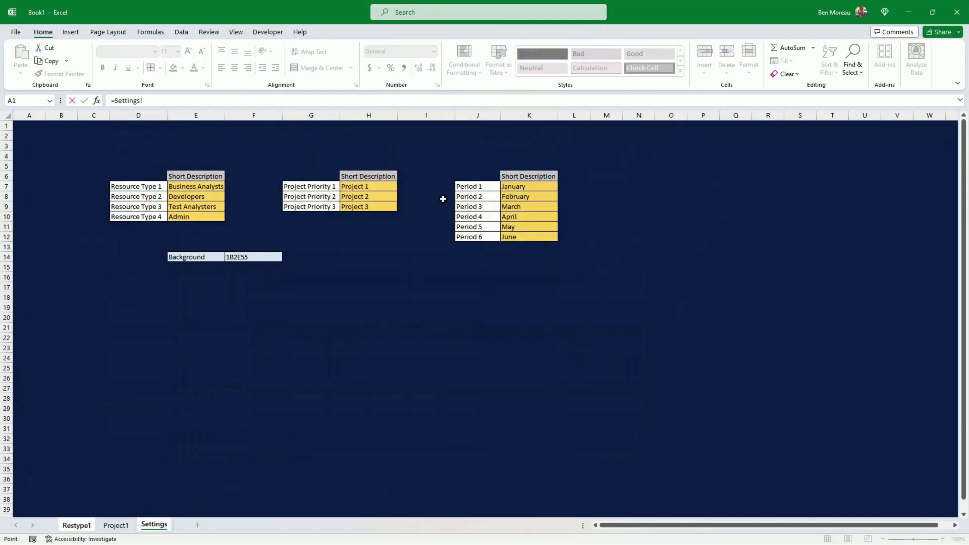
pyautogui.click(374, 206)
pyautogui.press('Return')
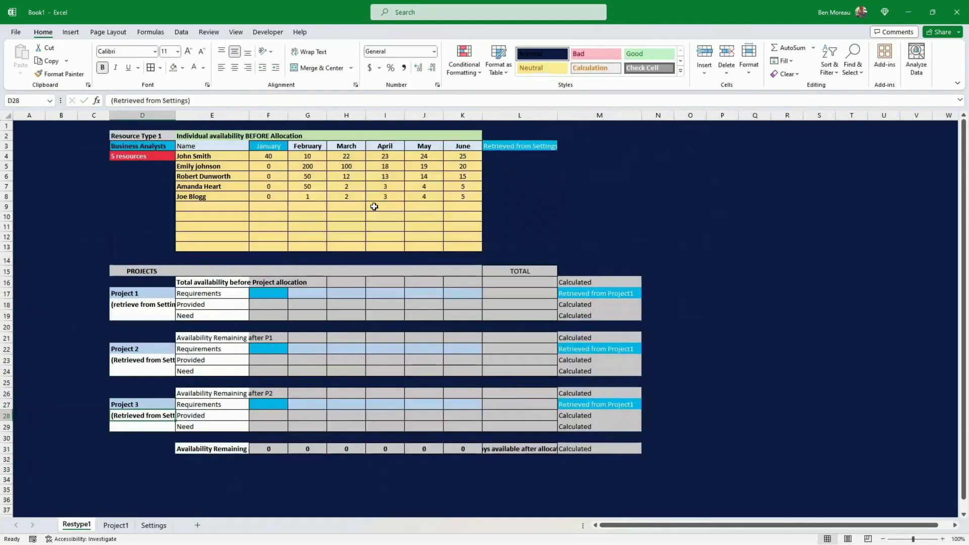
# - Link F17, the January requirement for Project 1, to the Business Analysts January figure in Project1!F5
pyautogui.click(270, 293)
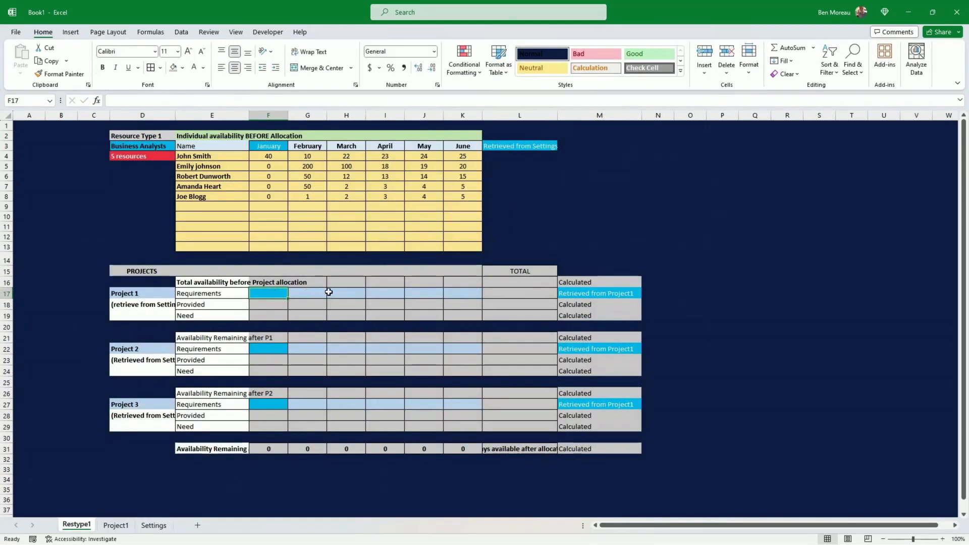
pyautogui.write('=')
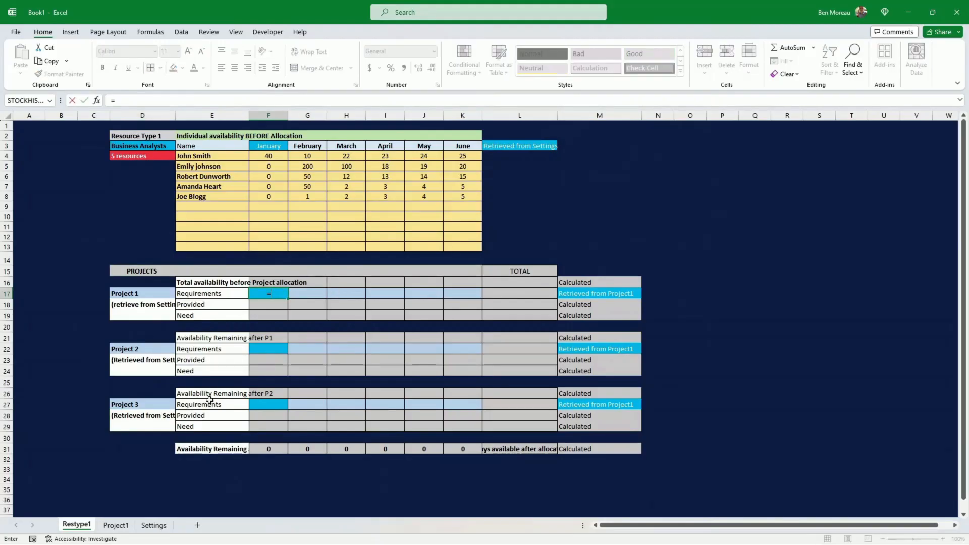
pyautogui.click(120, 525)
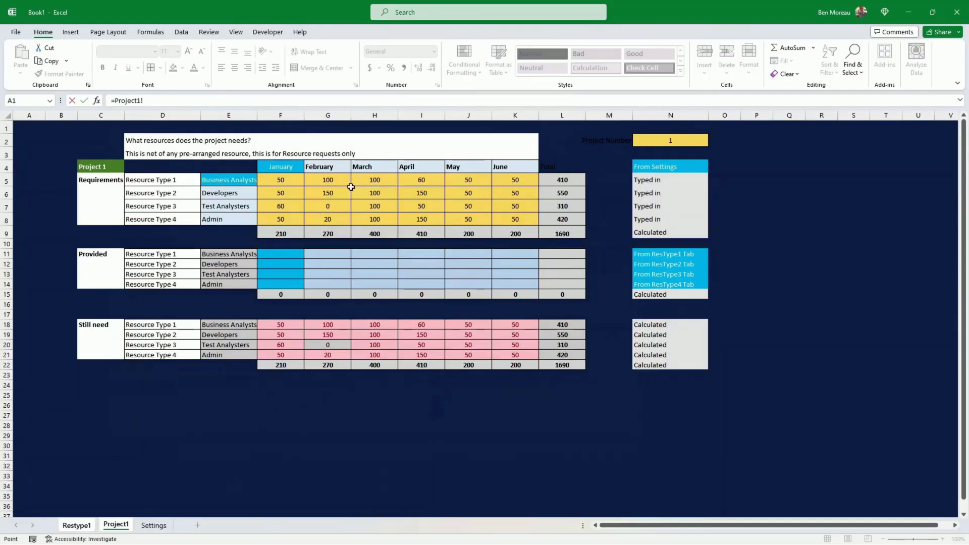
pyautogui.click(285, 180)
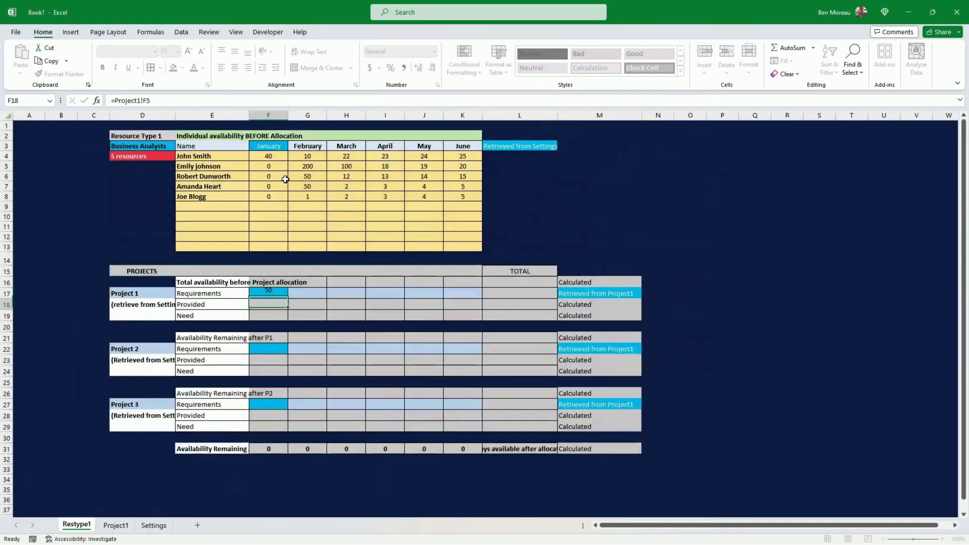
pyautogui.press('Return')
# - Copy the F17 formula across the Project 1 Requirements row to G17:K17, pasting formulas only
pyautogui.click(270, 292)
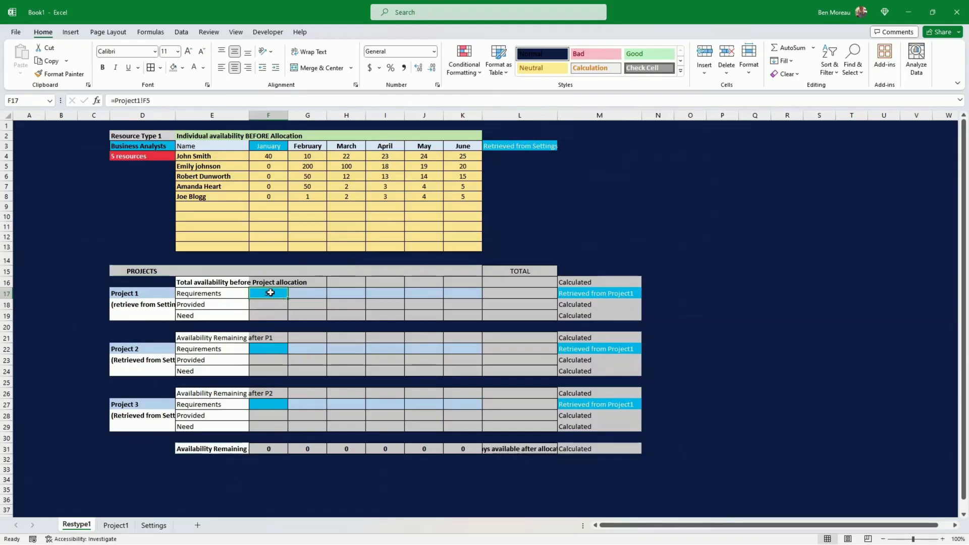
pyautogui.hotkey('ctrl', 'c')
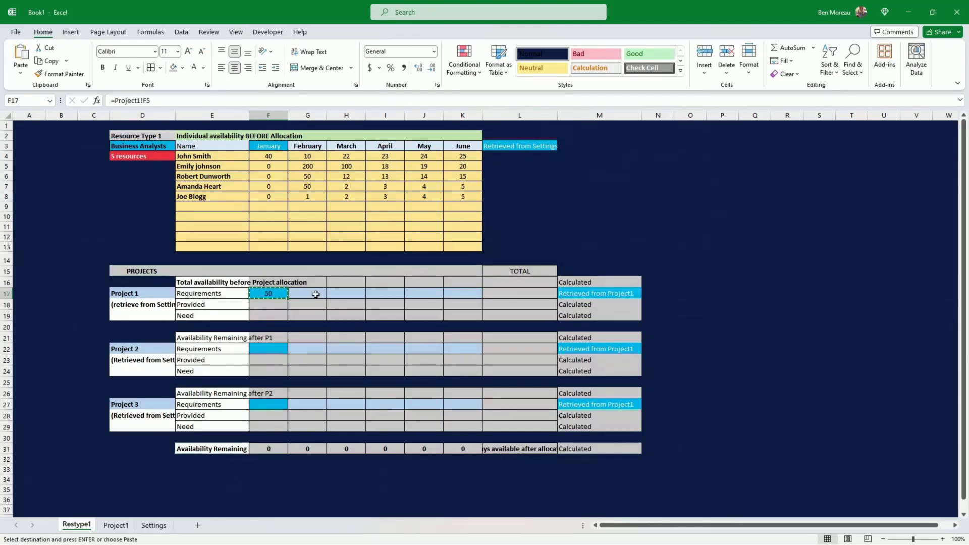
pyautogui.moveTo(310, 292); pyautogui.dragTo(457, 291)
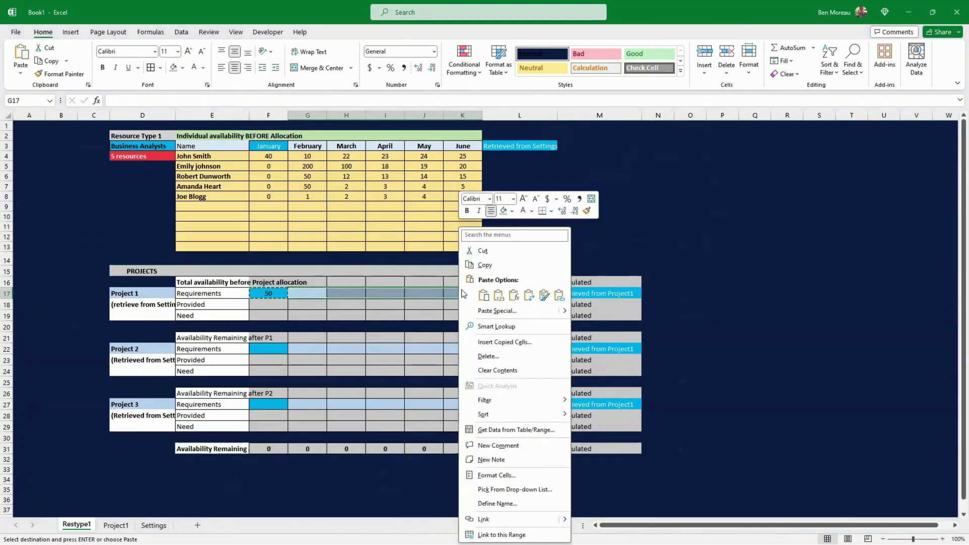
pyautogui.click(514, 296)
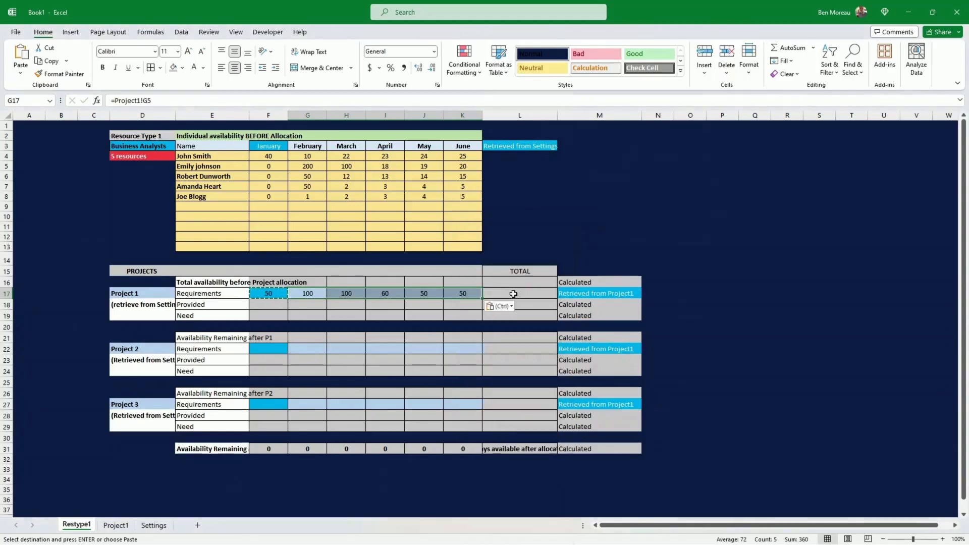
pyautogui.click(450, 314)
pyautogui.click(676, 303)
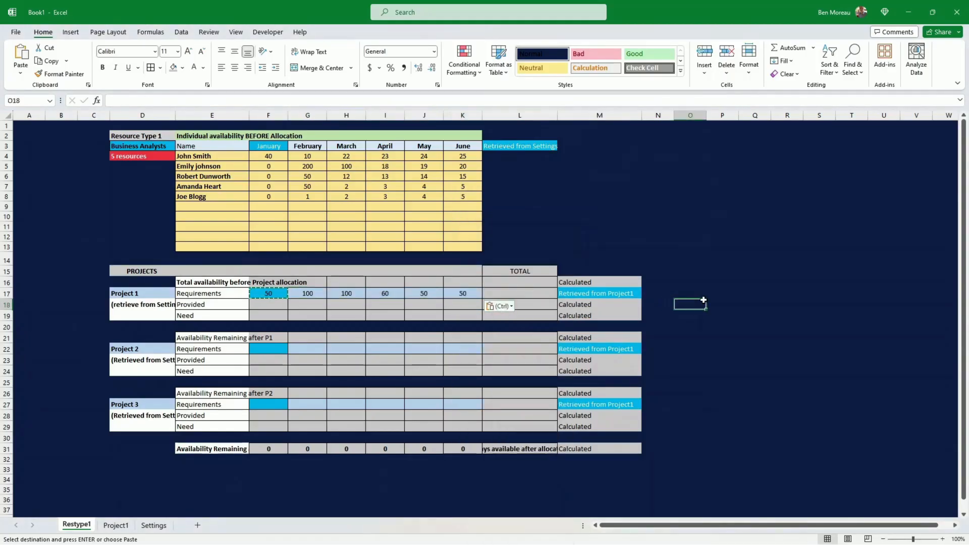
pyautogui.doubleClick(701, 304)
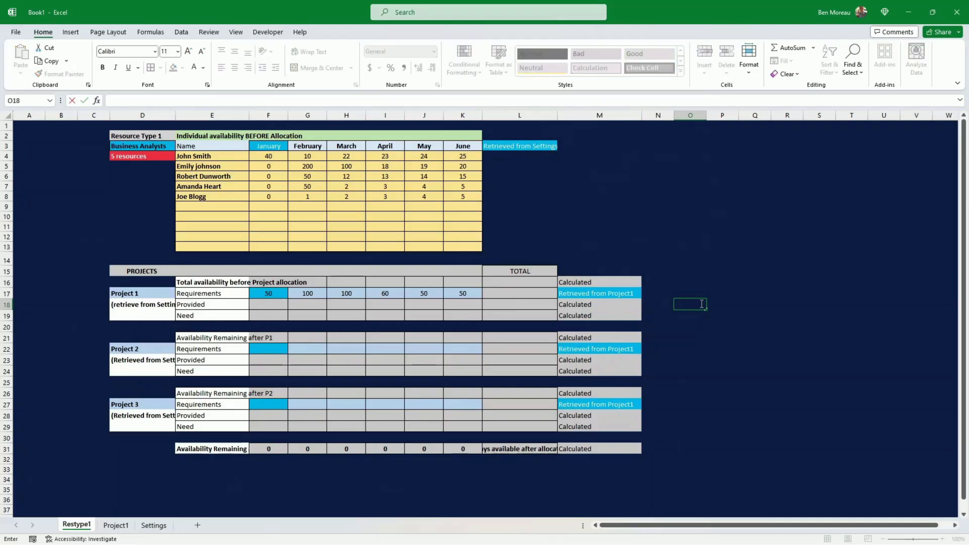
# - Change the source notes in M22 and M27, beside the second and third Requirements rows, to "Retrieved from Project2"
pyautogui.click(568, 352)
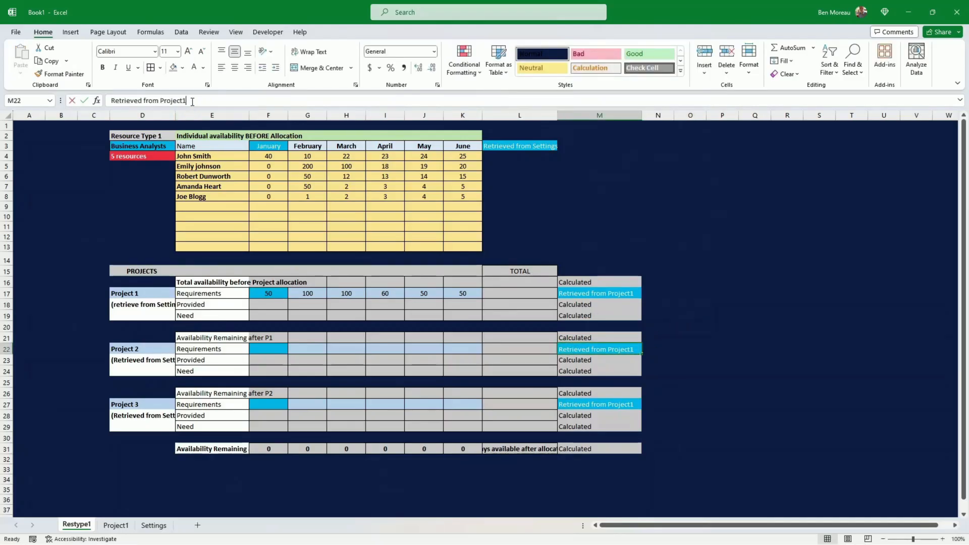
pyautogui.press('Return')
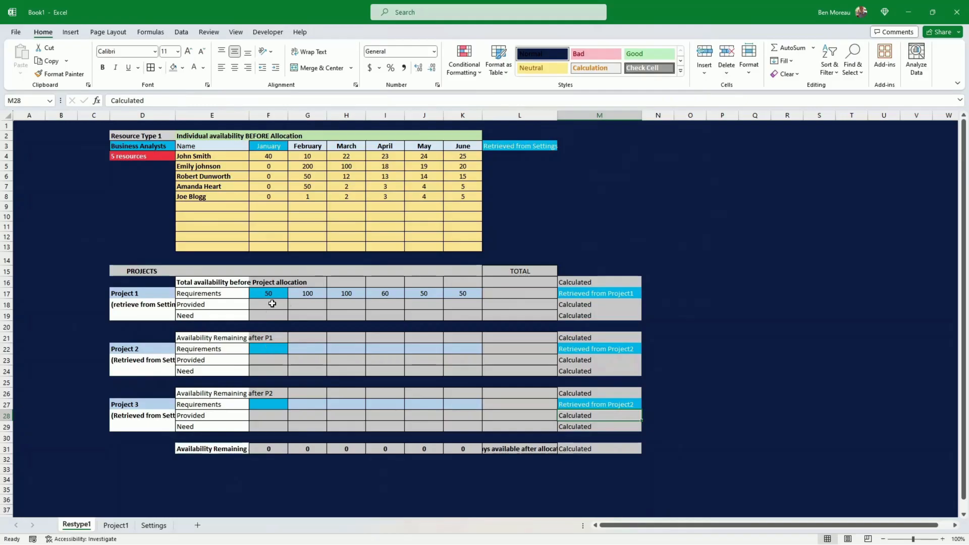
# - Sum the January individual availability F4:F13 in F16 on the Total availability before Project allocation row
pyautogui.click(235, 282)
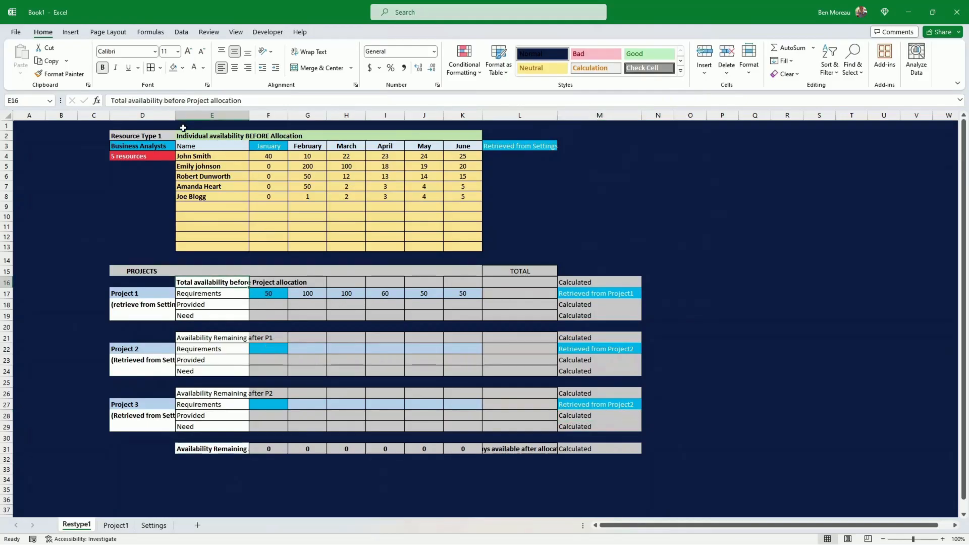
pyautogui.click(205, 135)
pyautogui.moveTo(206, 135); pyautogui.dragTo(448, 214)
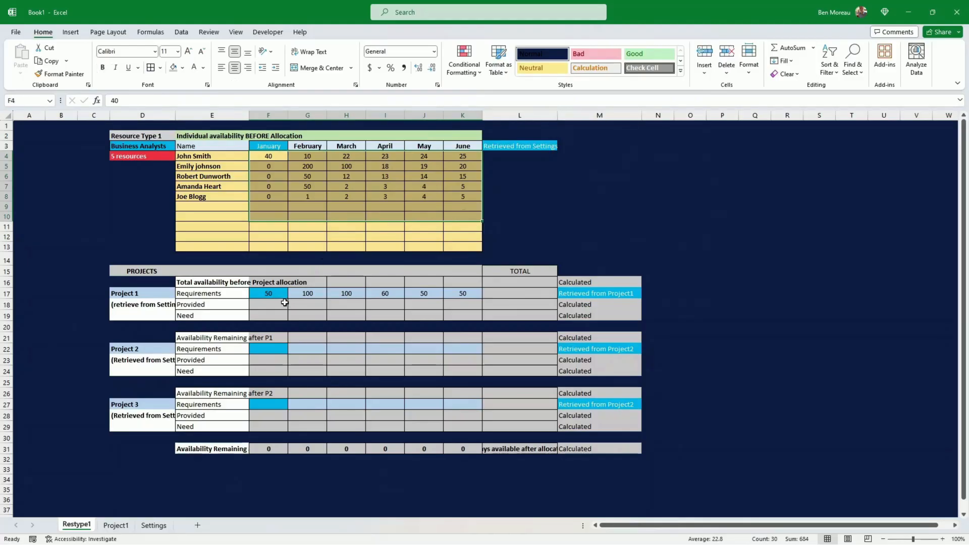
pyautogui.moveTo(262, 292); pyautogui.dragTo(439, 291)
pyautogui.click(271, 280)
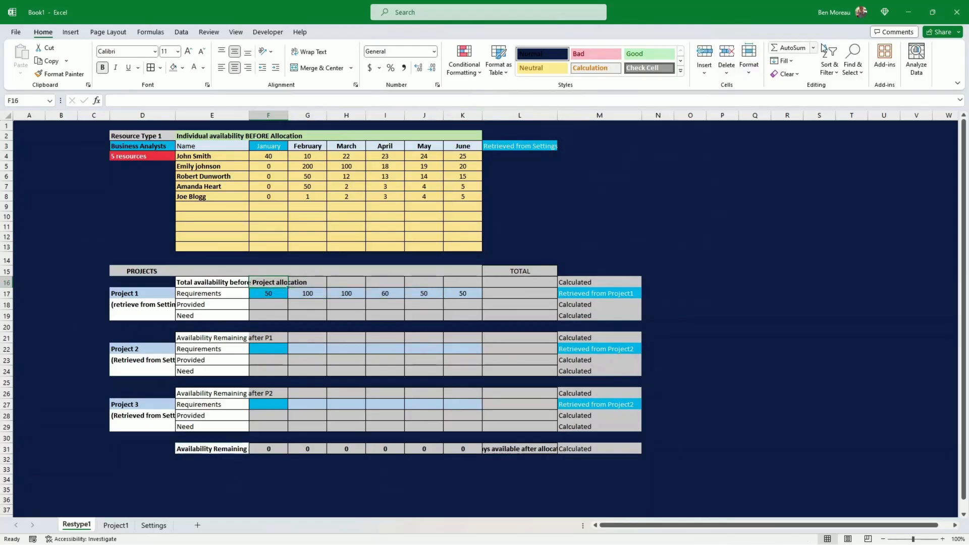
pyautogui.click(788, 47)
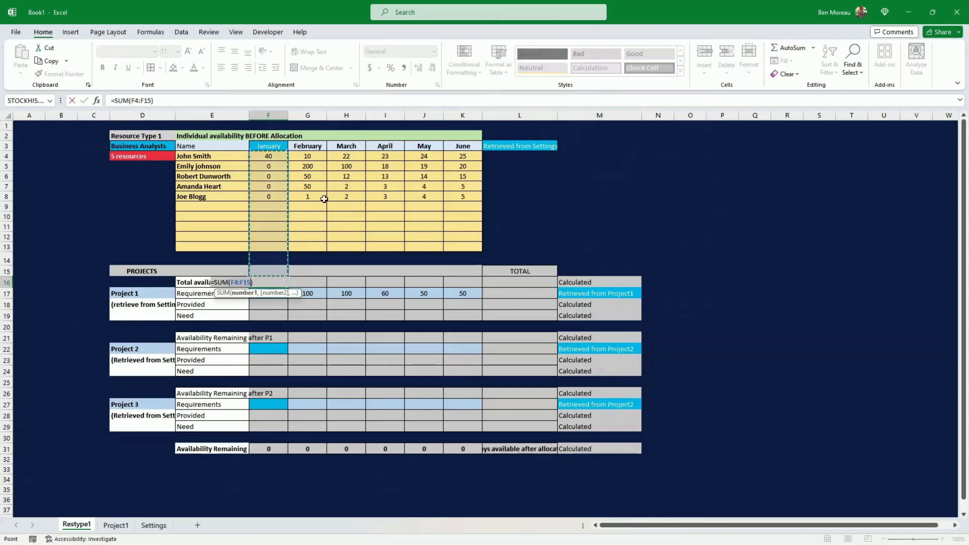
pyautogui.moveTo(269, 157); pyautogui.dragTo(270, 244)
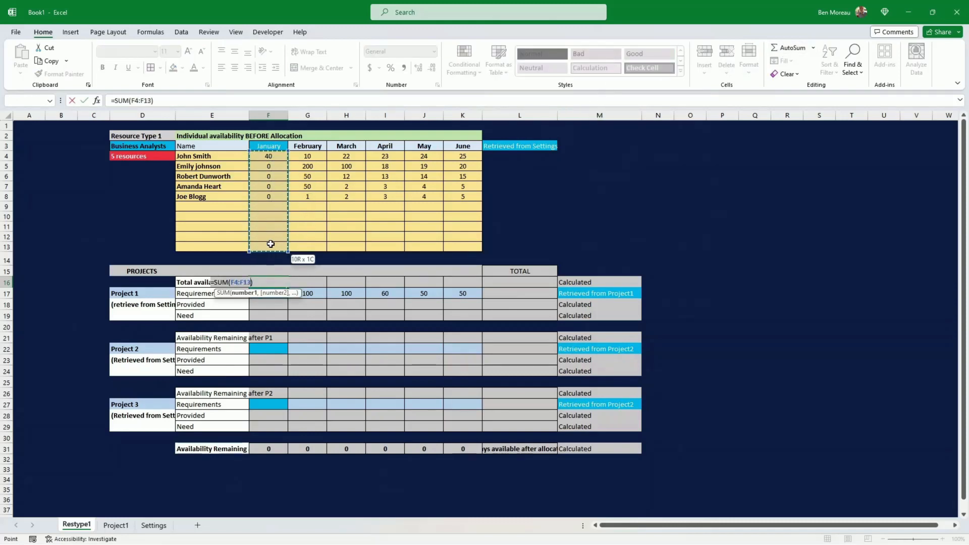
pyautogui.press('Return')
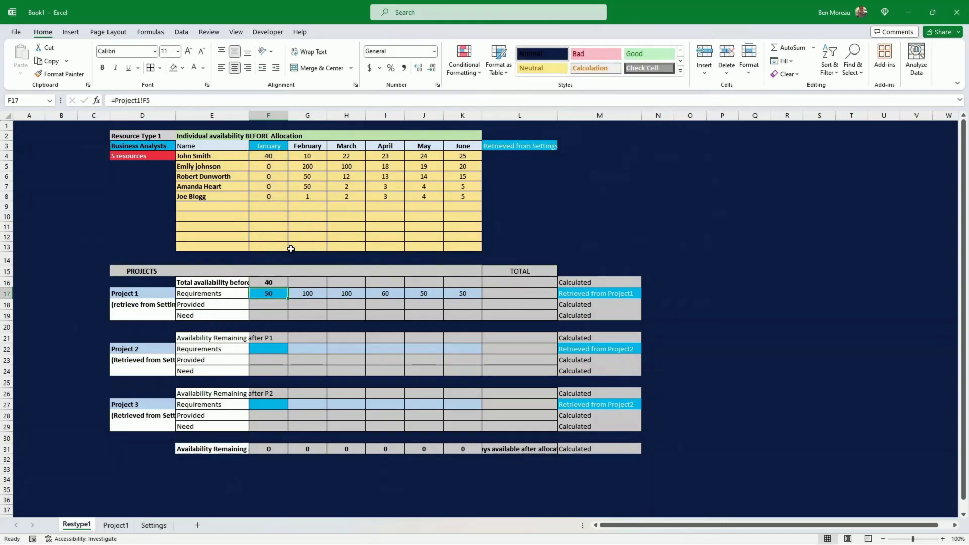
# - Copy the F16 sum formula across the total availability row to G16:K16
pyautogui.press('Up')
pyautogui.hotkey('ctrl', 'c')
pyautogui.hotkey('shift', 'Right')
pyautogui.hotkey('shift', 'Right')
pyautogui.hotkey('shift', 'Right')
pyautogui.hotkey('shift', 'Right')
pyautogui.hotkey('shift', 'Right')
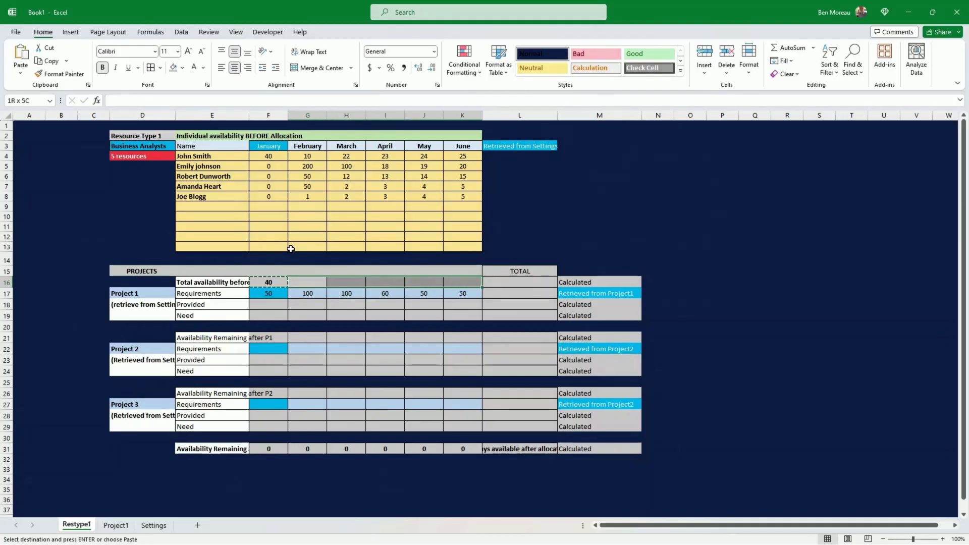
pyautogui.hotkey('ctrl', 'v')
# - Sum F16:K16 in the TOTAL cell L16 and fill that formula down through L19
pyautogui.press('Right')
pyautogui.press('Right')
pyautogui.press('Right')
pyautogui.press('Right')
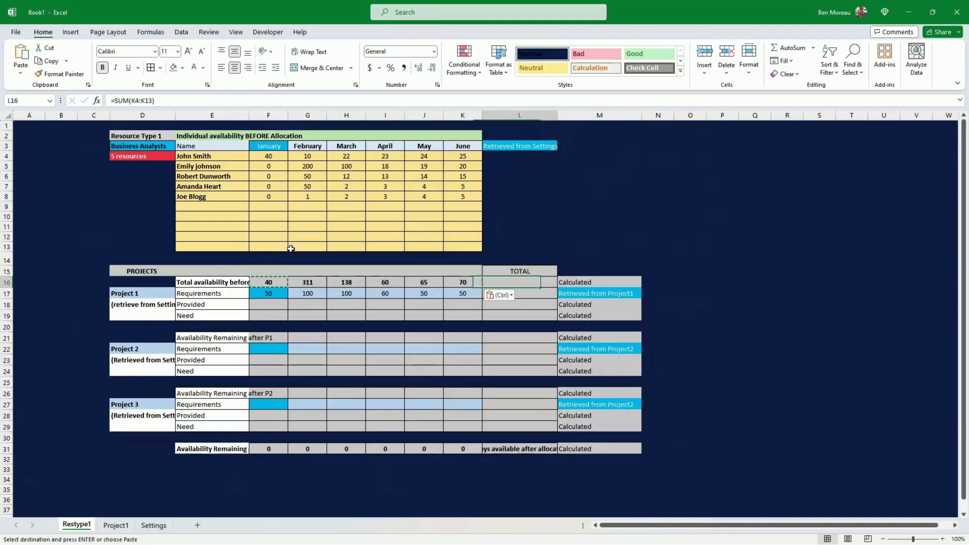
pyautogui.click(804, 48)
pyautogui.press('Return')
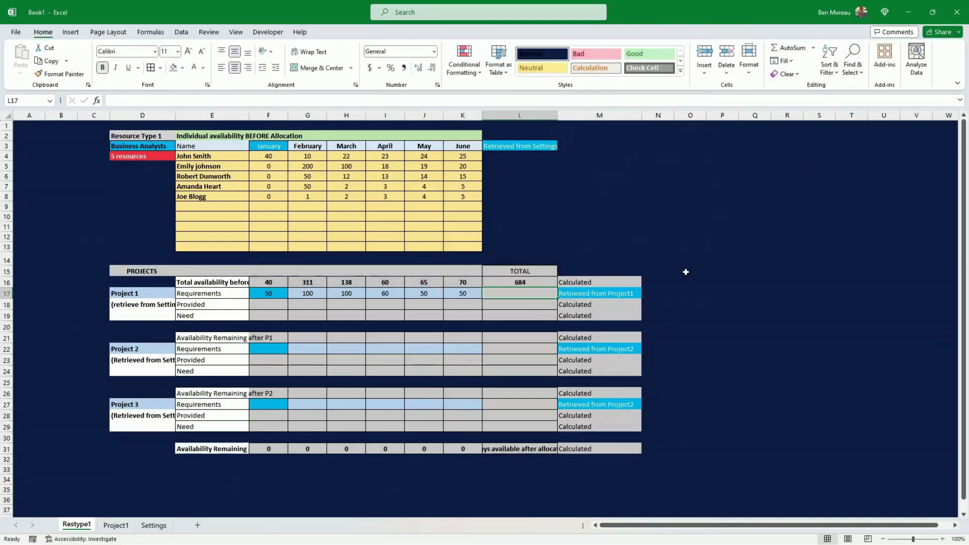
pyautogui.click(538, 283)
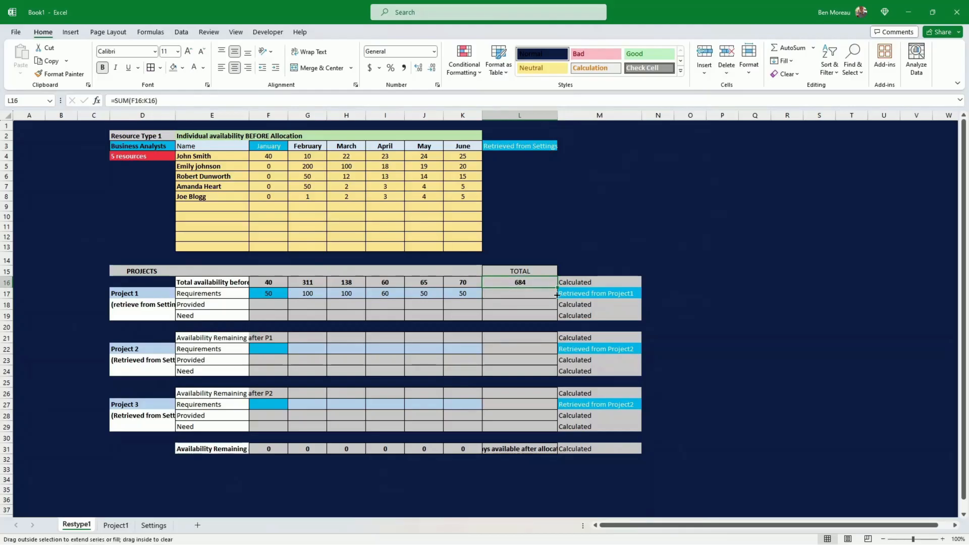
pyautogui.moveTo(557, 294); pyautogui.dragTo(550, 319)
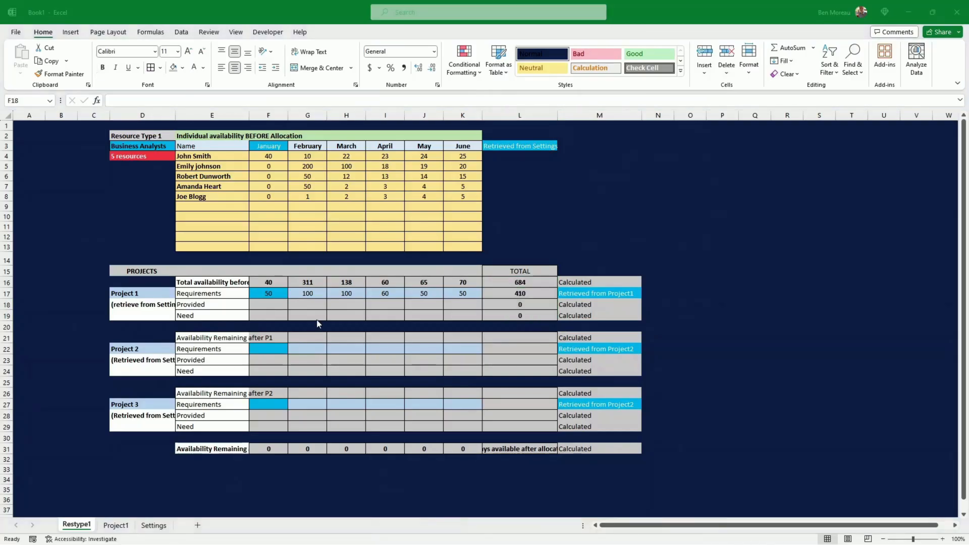
pyautogui.hotkey('shift', 'Right')
pyautogui.hotkey('shift', 'Right')
pyautogui.hotkey('shift', 'Right')
pyautogui.hotkey('shift', 'Right')
pyautogui.hotkey('shift', 'Right')
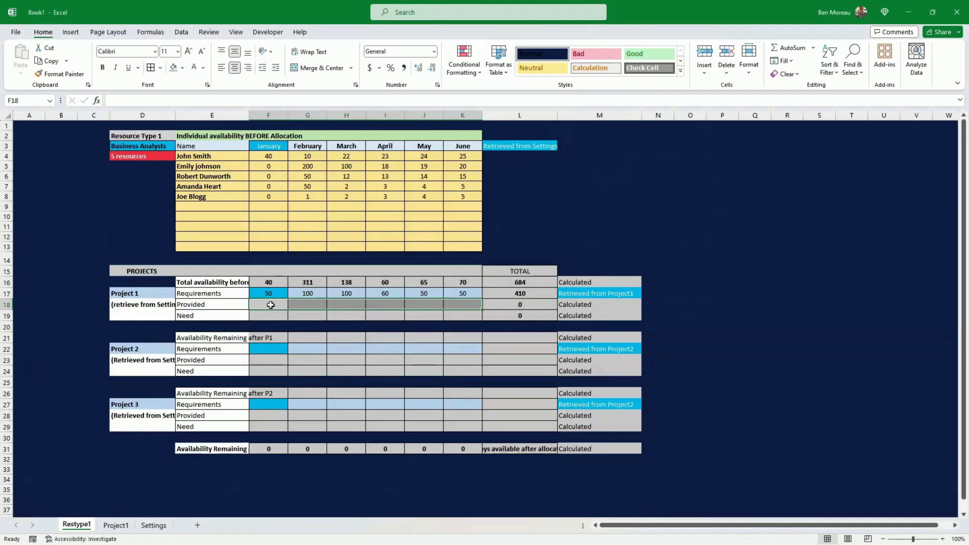
pyautogui.click(271, 305)
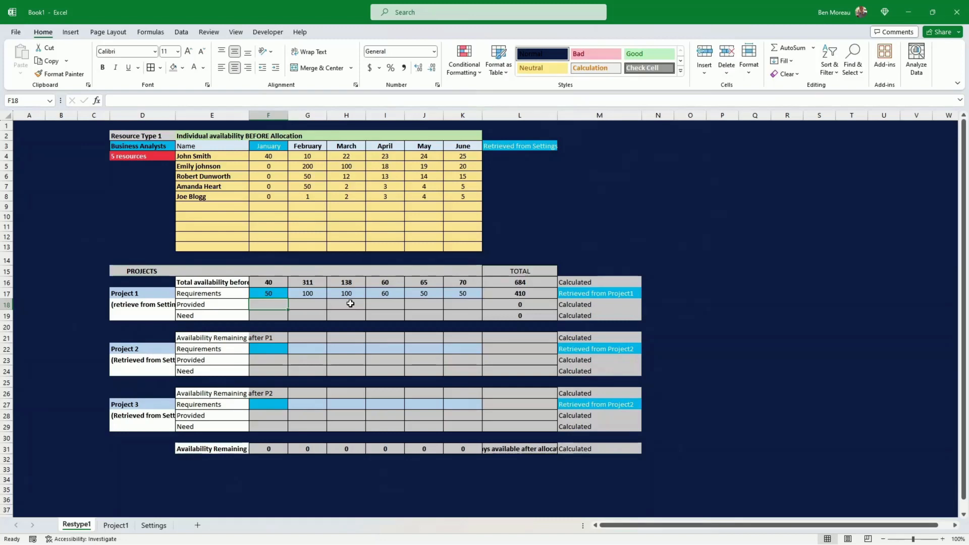
pyautogui.click(269, 291)
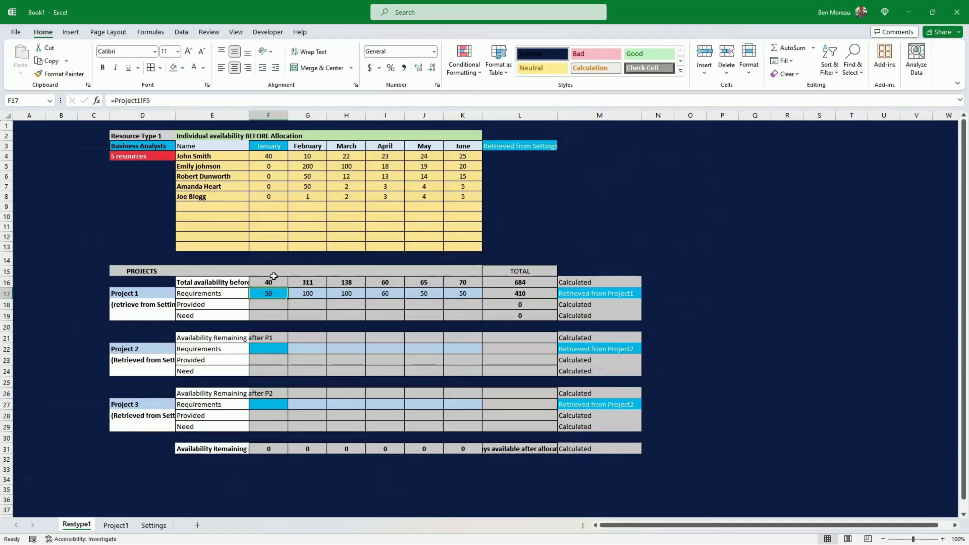
# - Enter =IF(F16>=F17,F17,F16) in F18 as the January Provided figure for Project 1
pyautogui.click(274, 304)
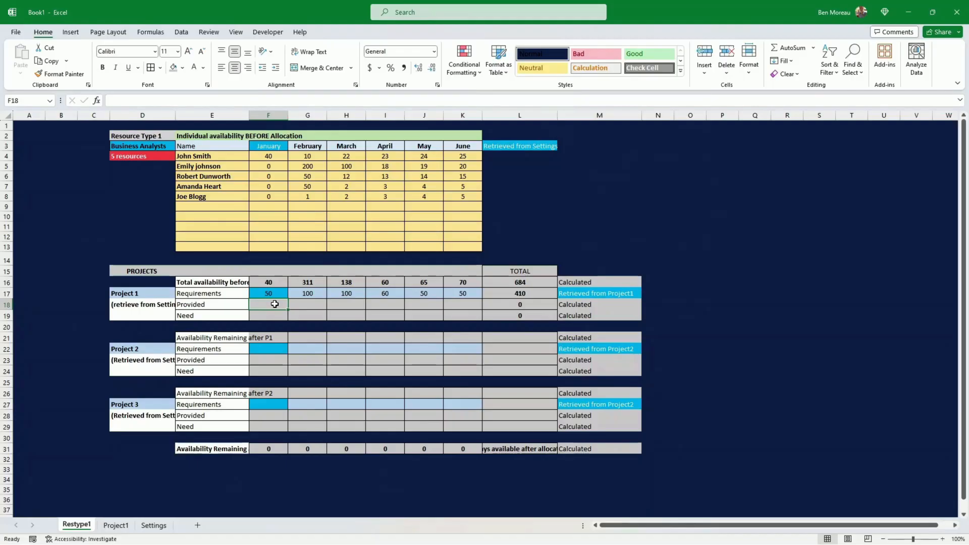
pyautogui.write('=if')
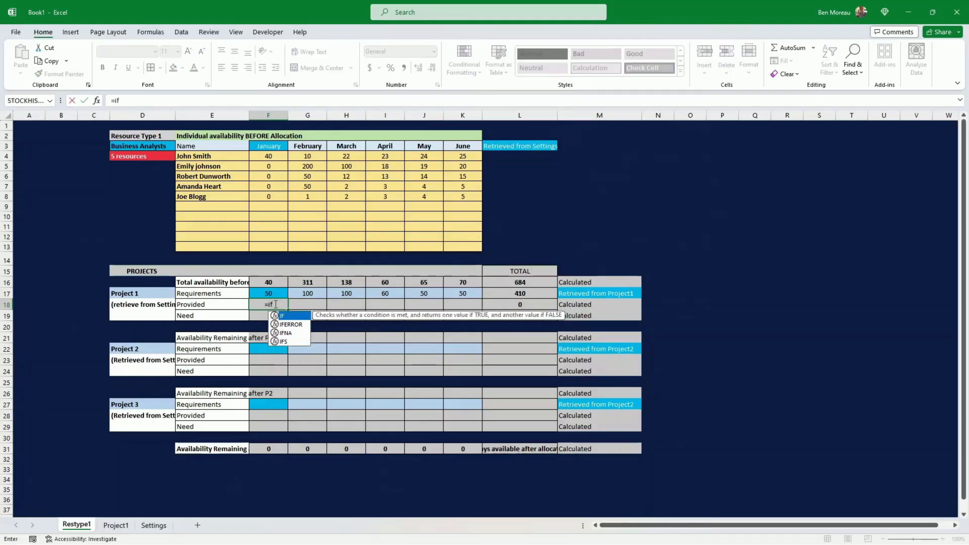
pyautogui.write('(')
pyautogui.press('Up')
pyautogui.press('Up')
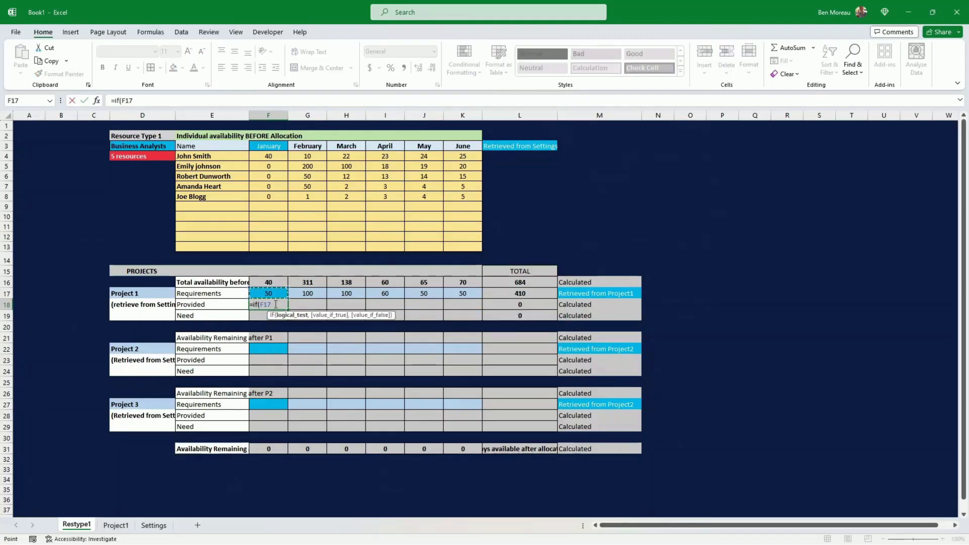
pyautogui.write('>')
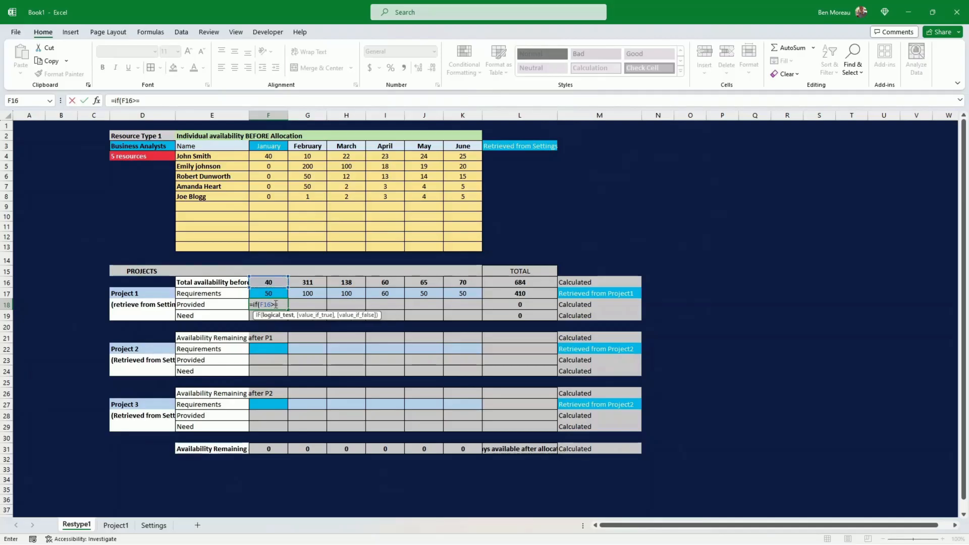
pyautogui.write('=')
pyautogui.press('Down')
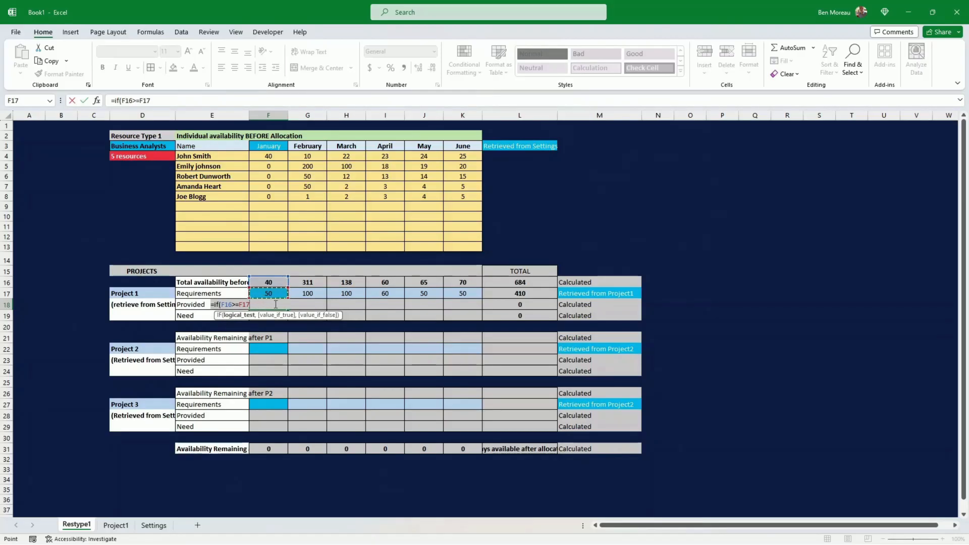
pyautogui.write(',')
pyautogui.press('Up')
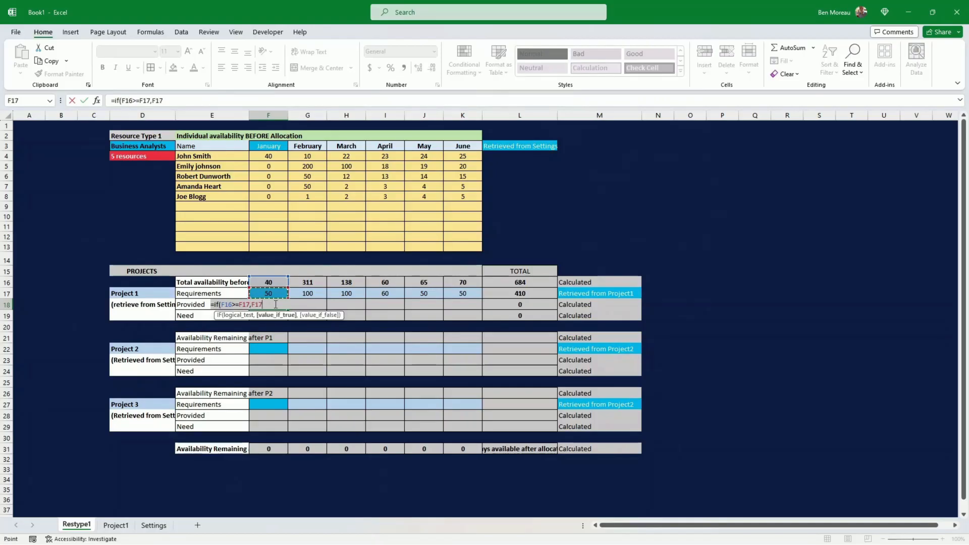
pyautogui.write(',')
pyautogui.press('Up')
pyautogui.press('Up')
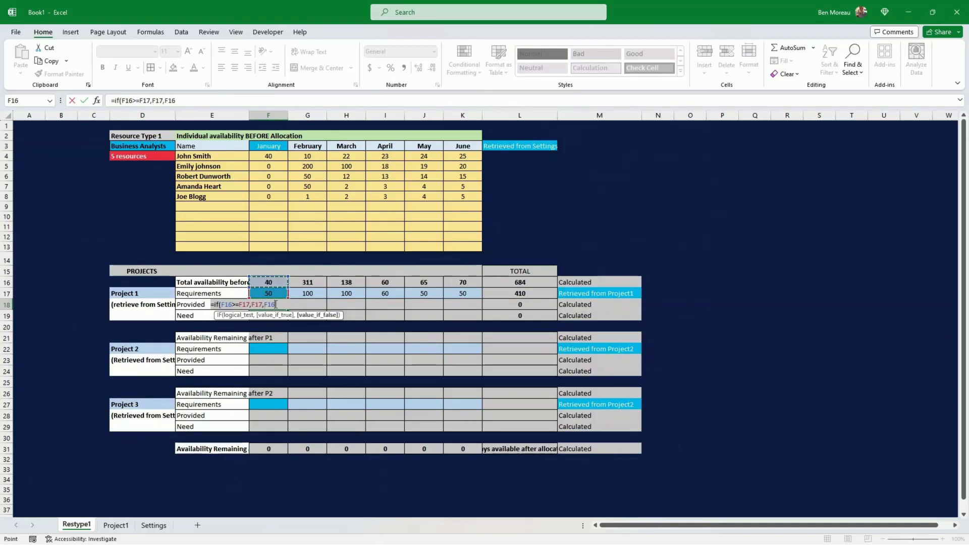
pyautogui.press('Return')
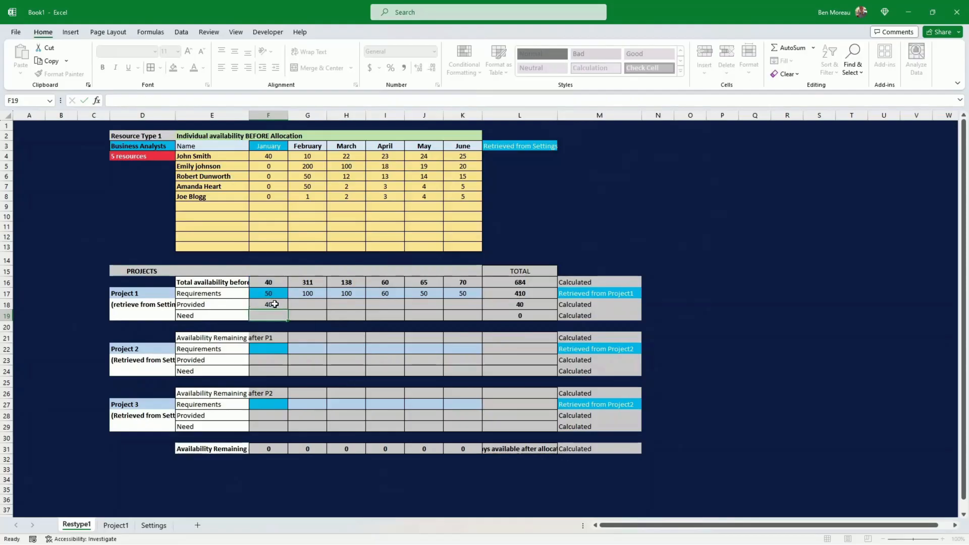
# - Fill the F18 formula across the Project 1 Provided row through K18
pyautogui.click(275, 305)
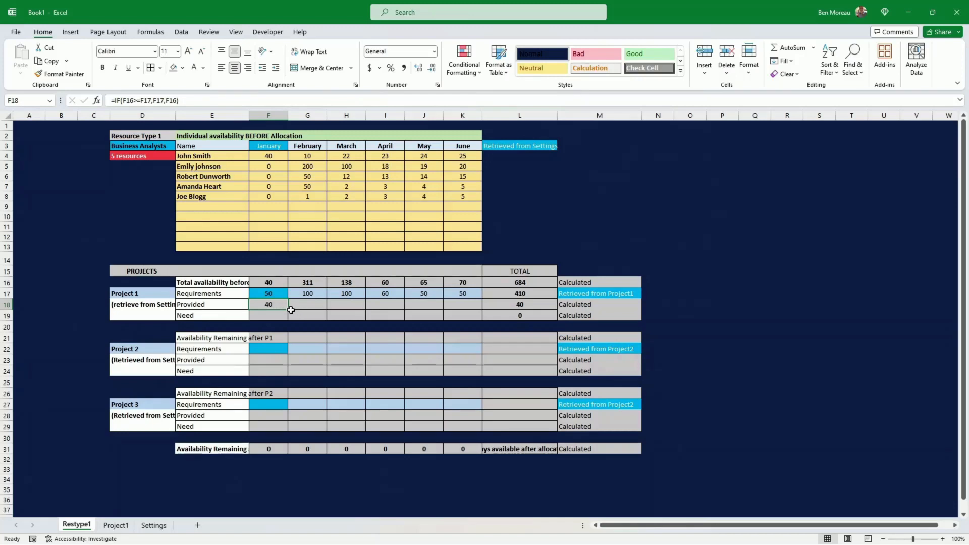
pyautogui.moveTo(288, 310); pyautogui.dragTo(463, 306)
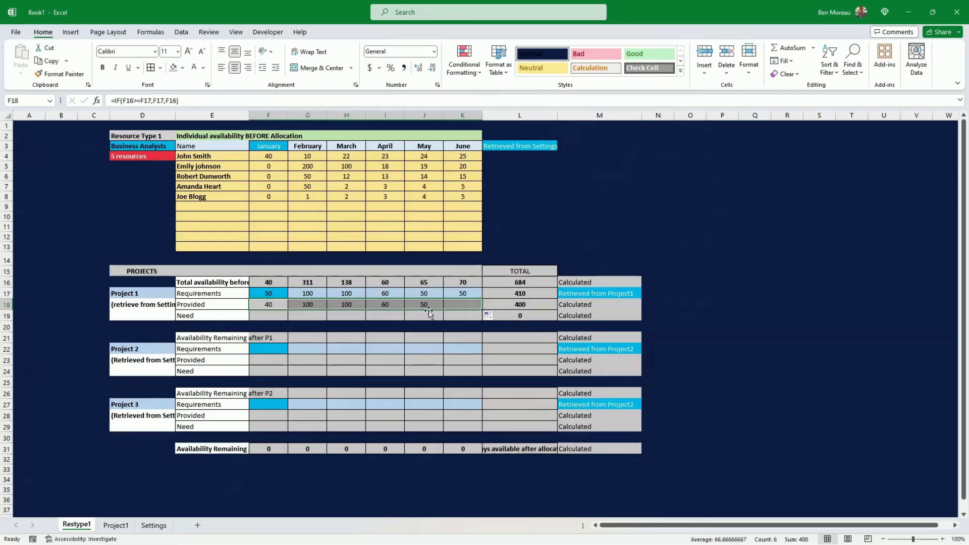
pyautogui.click(303, 306)
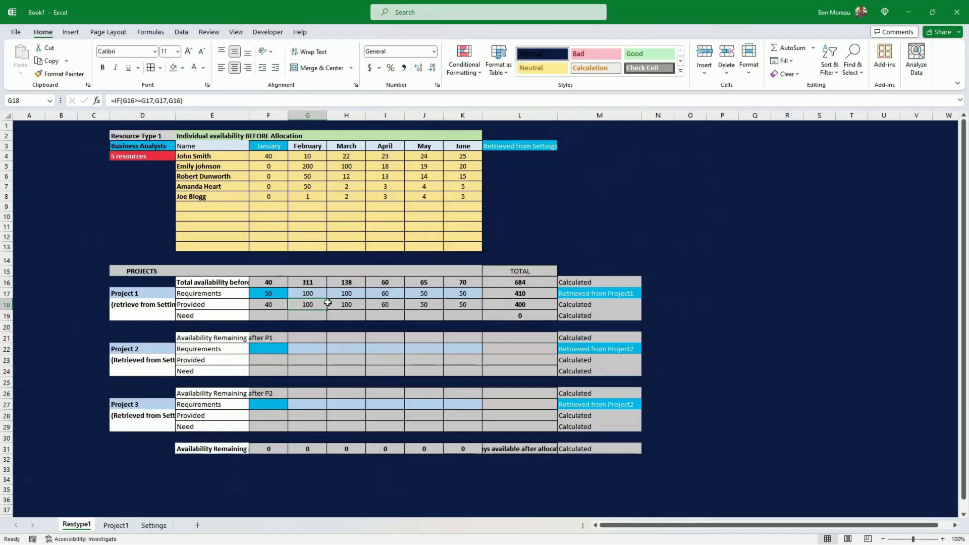
pyautogui.moveTo(310, 304); pyautogui.dragTo(458, 305)
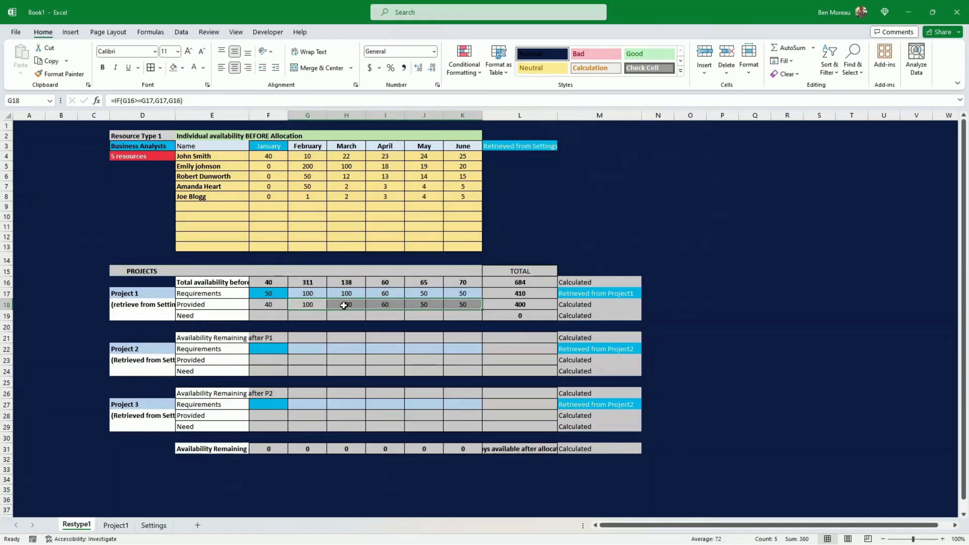
pyautogui.click(273, 305)
# - Enter =F17-F18 in F19 as the Project 1 January Need and fill it across through K19
pyautogui.click(280, 314)
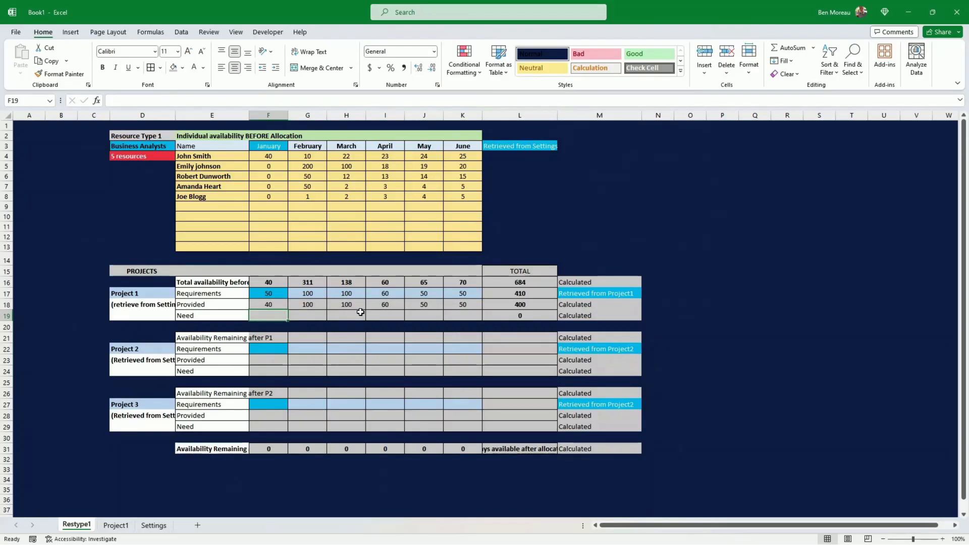
pyautogui.write('=F17-F18')
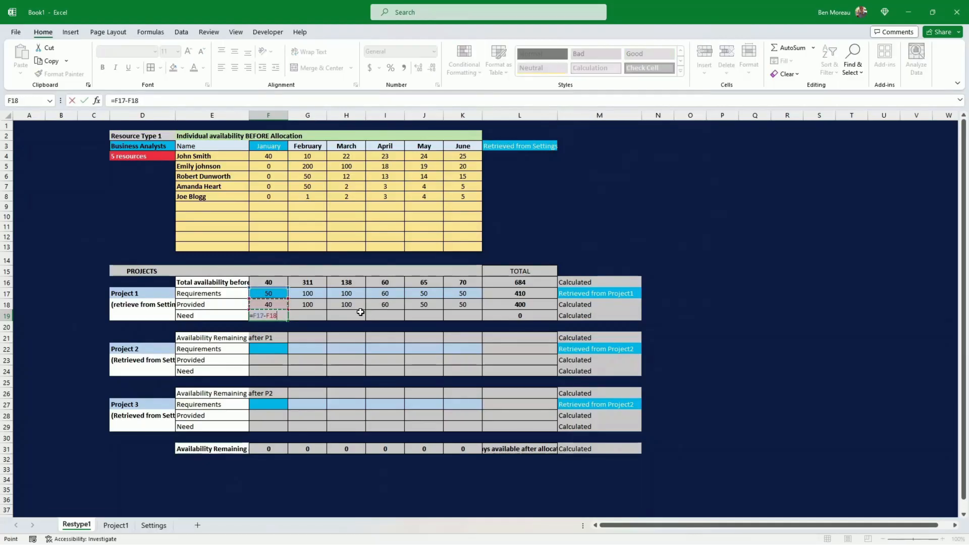
pyautogui.press('Return')
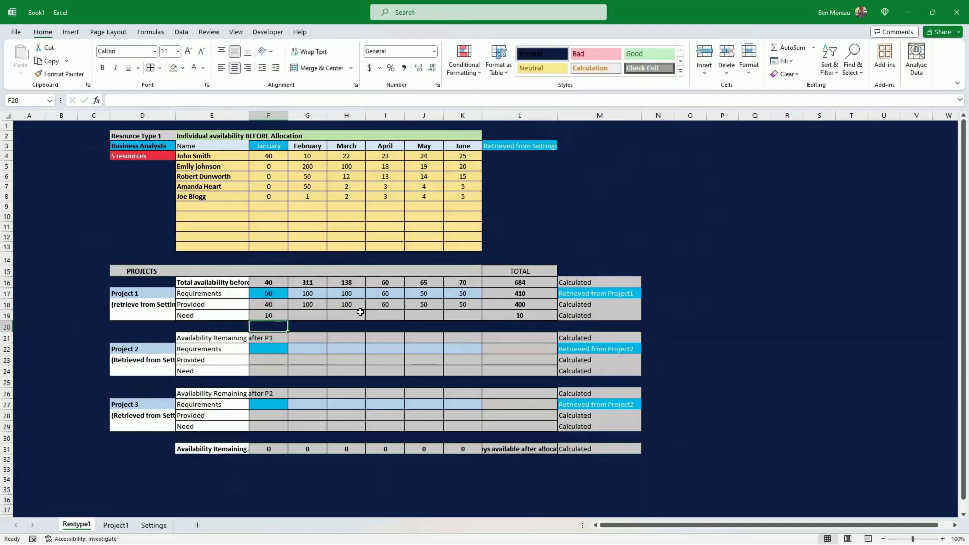
pyautogui.click(280, 316)
pyautogui.moveTo(288, 320); pyautogui.dragTo(463, 323)
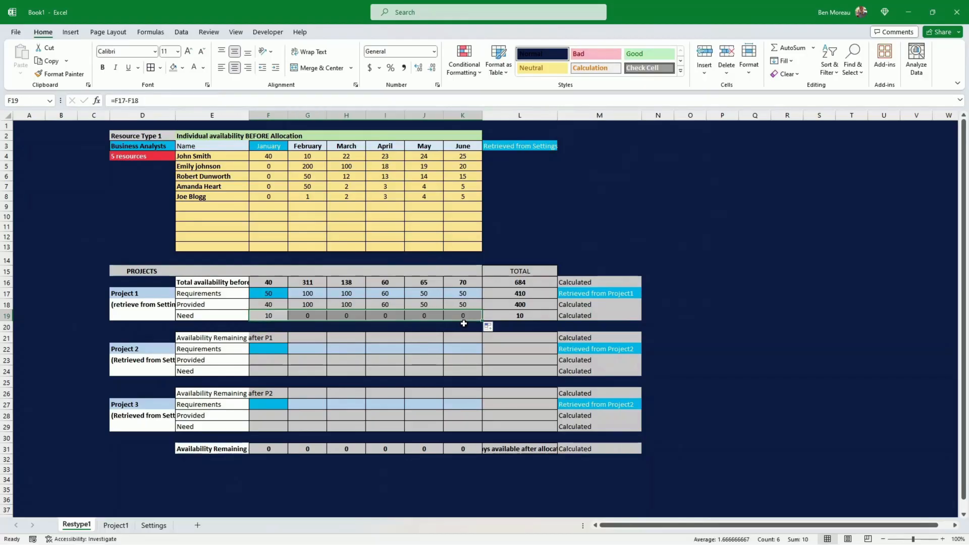
pyautogui.click(456, 330)
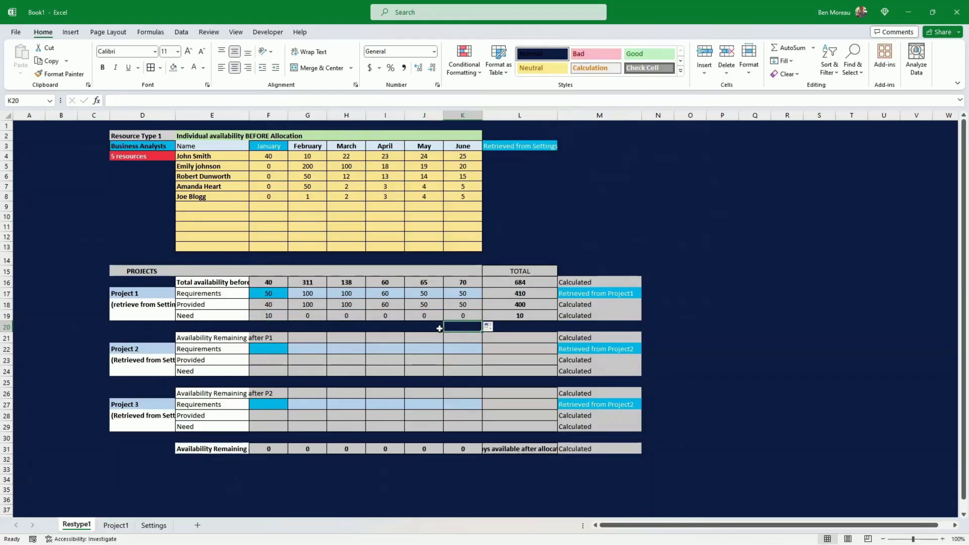
pyautogui.click(279, 317)
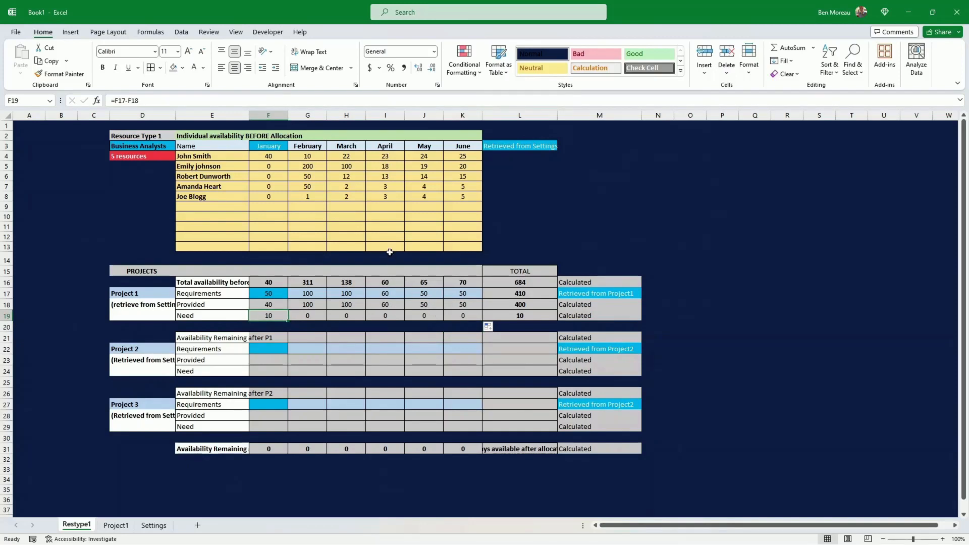
# - Set the second resource's February availability in G5 to 20
pyautogui.click(309, 169)
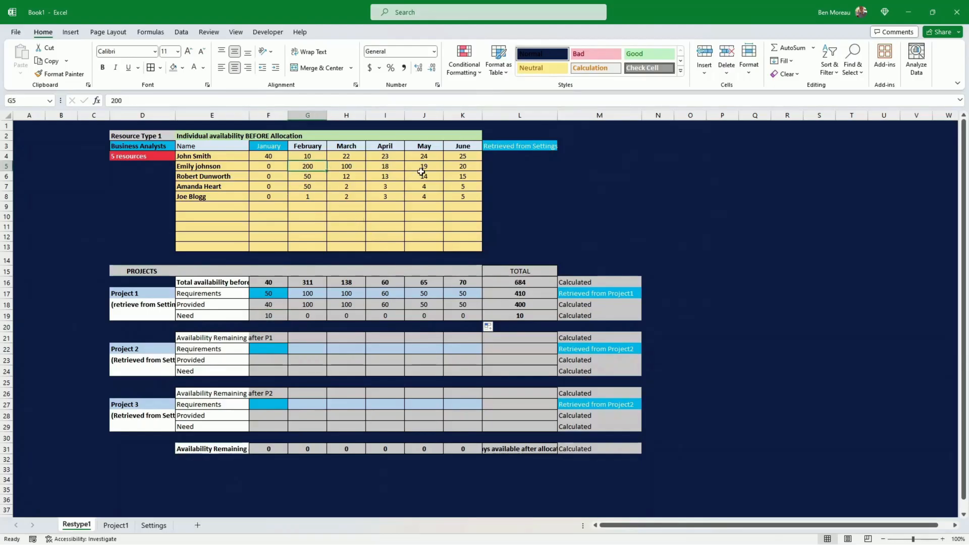
pyautogui.write('20')
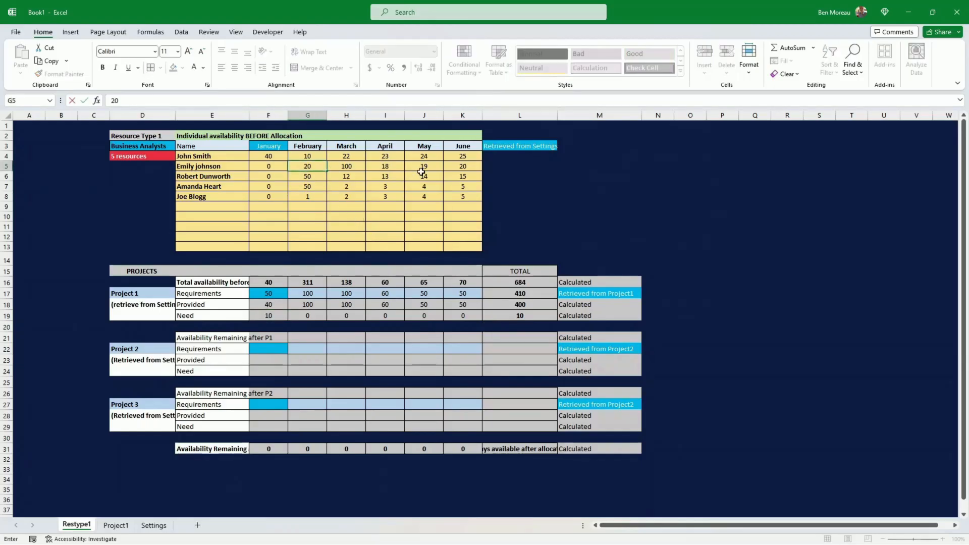
pyautogui.press('Tab')
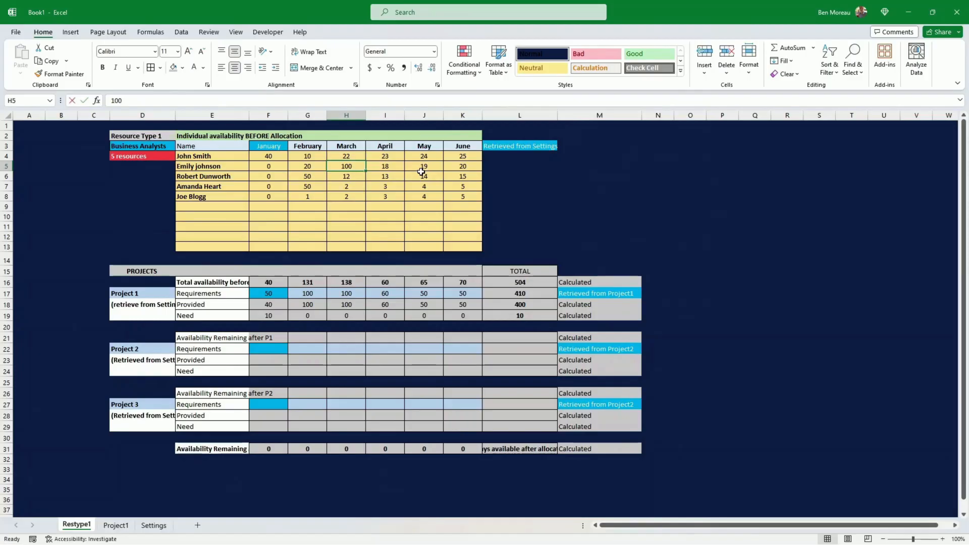
# - Set the second resource's March availability in H5 to 20
pyautogui.write('20')
pyautogui.press('Return')
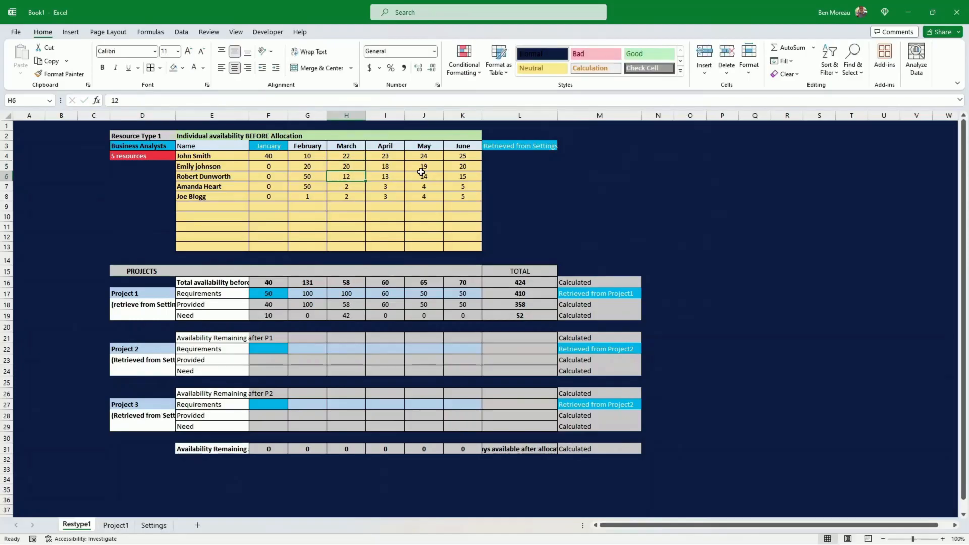
pyautogui.press('Down')
pyautogui.press('Down')
pyautogui.press('Down')
pyautogui.press('Left')
pyautogui.press('Left')
pyautogui.press('Left')
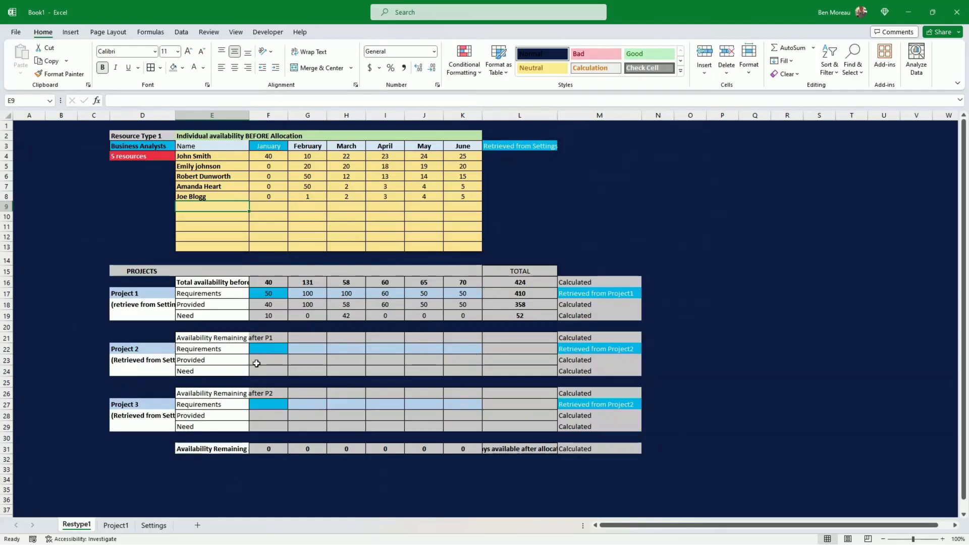
# - Widen column E so the availability labels fit beside the monthly figures
pyautogui.click(278, 337)
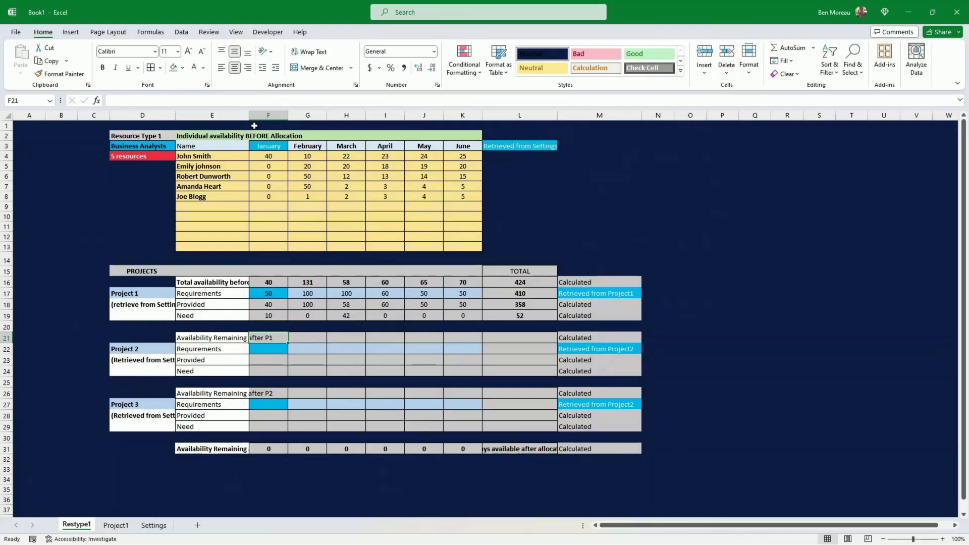
pyautogui.moveTo(248, 120); pyautogui.dragTo(284, 120)
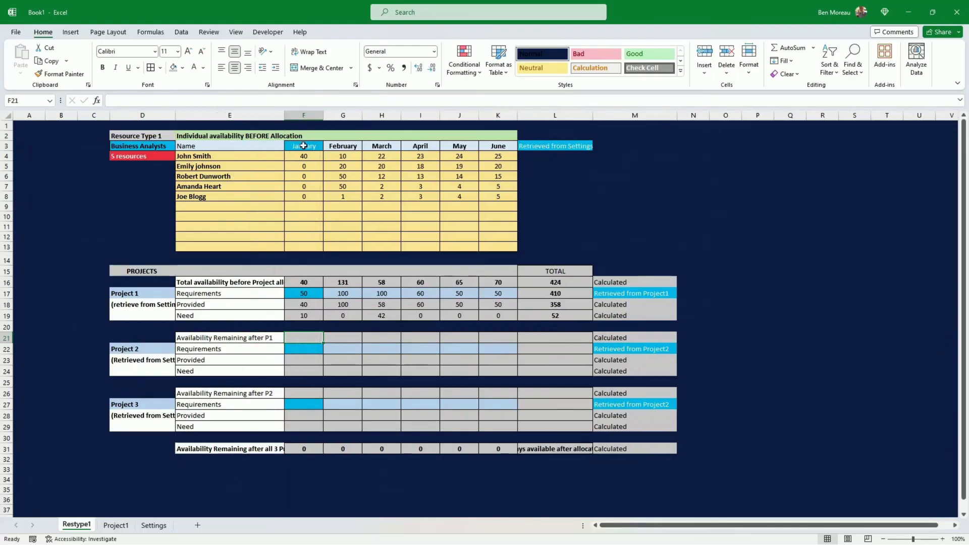
pyautogui.click(225, 337)
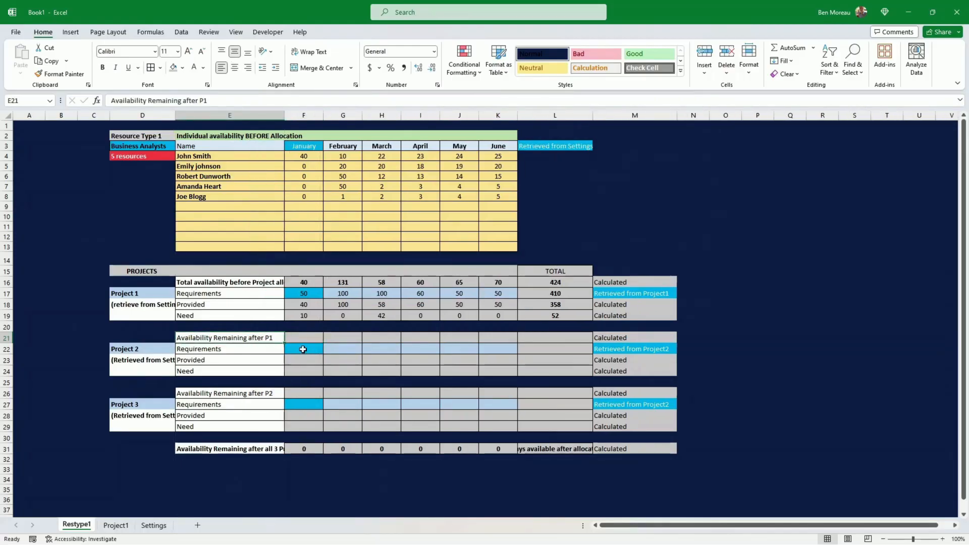
# - Enter =F16-F18 in F21 as January availability remaining after Project 1 and fill it across through K21
pyautogui.click(295, 338)
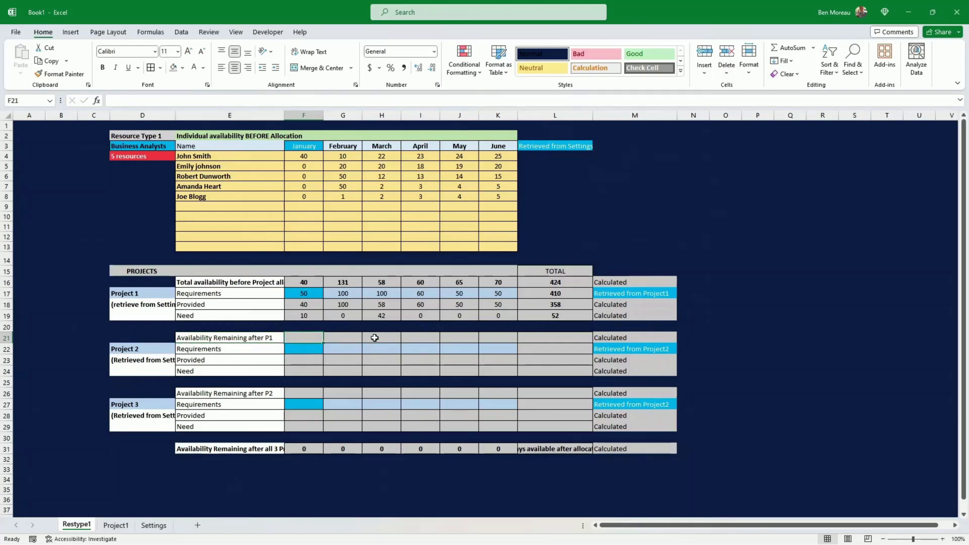
pyautogui.write('=')
pyautogui.press('Up')
pyautogui.press('Up')
pyautogui.press('Up')
pyautogui.press('Up')
pyautogui.press('Up')
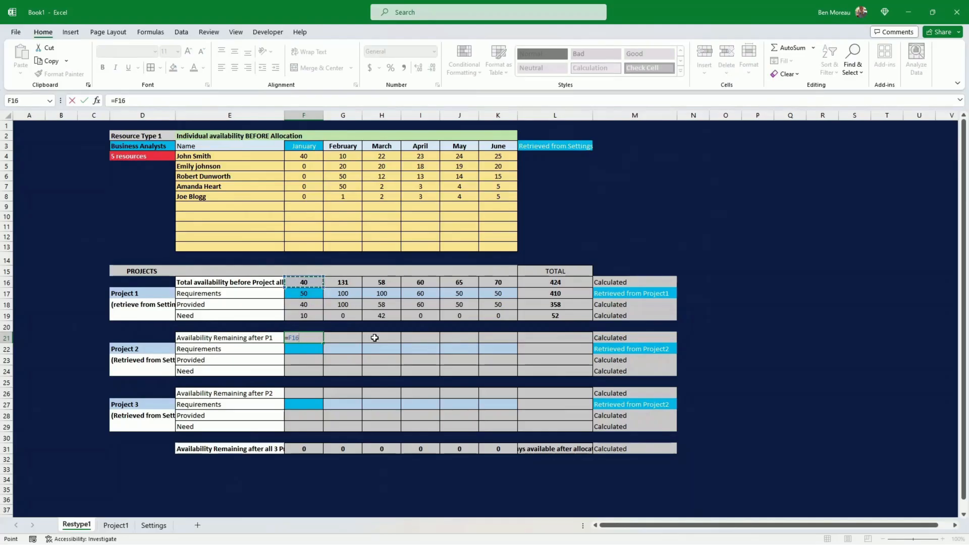
pyautogui.write('-')
pyautogui.press('Up')
pyautogui.press('Up')
pyautogui.press('Up')
pyautogui.press('Up')
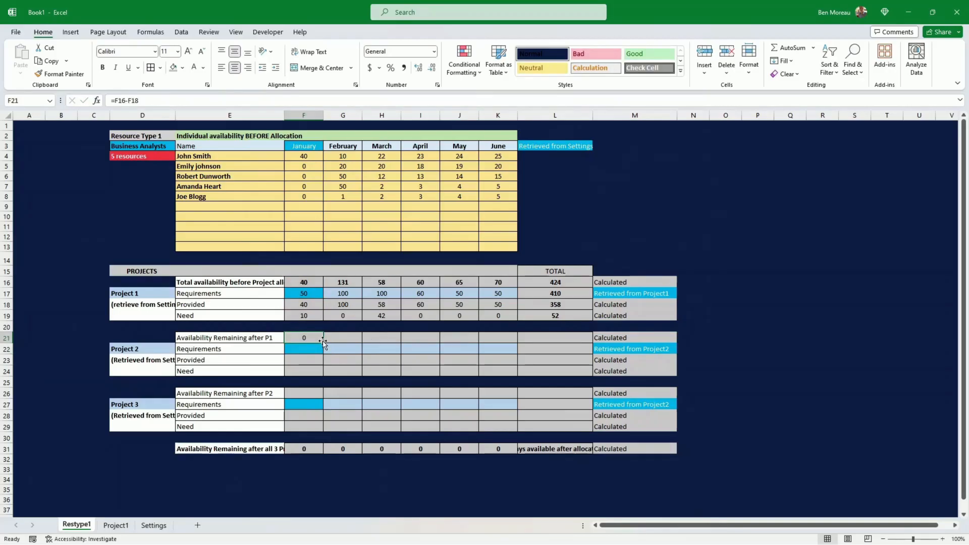
pyautogui.moveTo(324, 344); pyautogui.dragTo(521, 343)
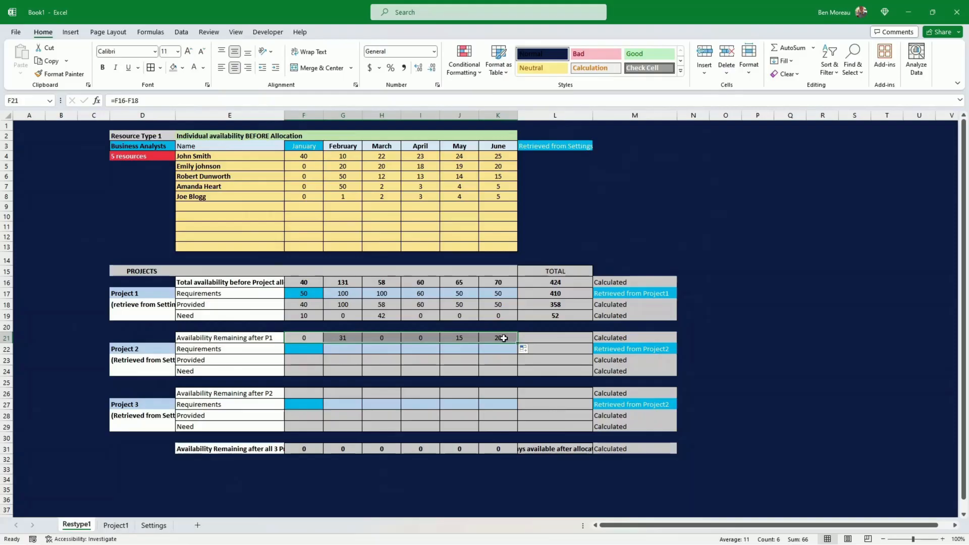
# - Copy the TOTAL formulas from L16:L19 into L21:L24 for the Project 2 block
pyautogui.click(504, 338)
pyautogui.moveTo(548, 283); pyautogui.dragTo(549, 312)
pyautogui.hotkey('ctrl', 'c')
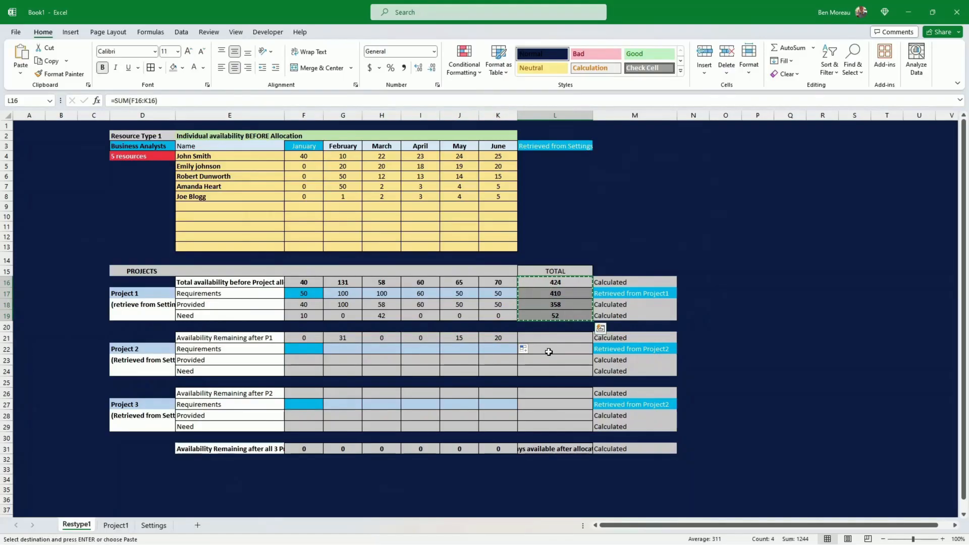
pyautogui.click(546, 337)
pyautogui.hotkey('ctrl', 'v')
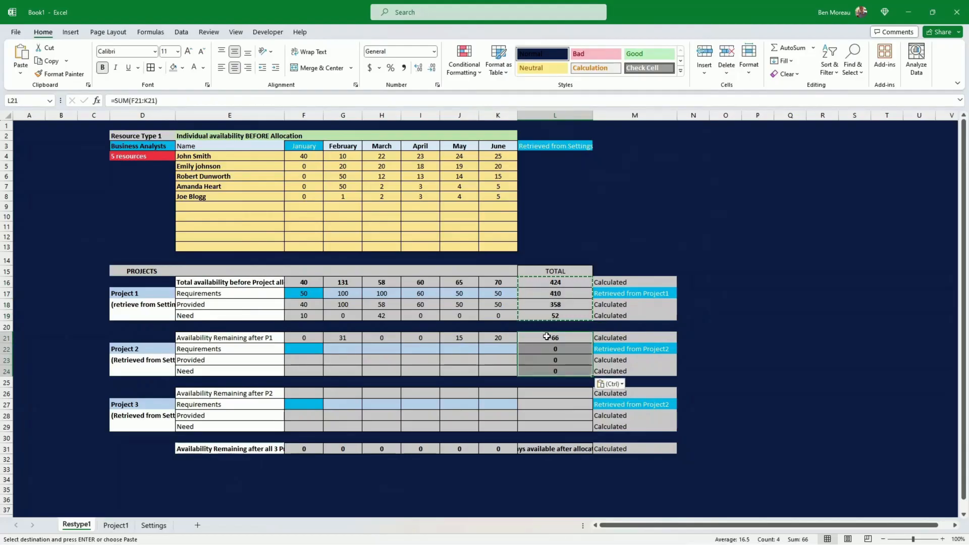
pyautogui.click(505, 359)
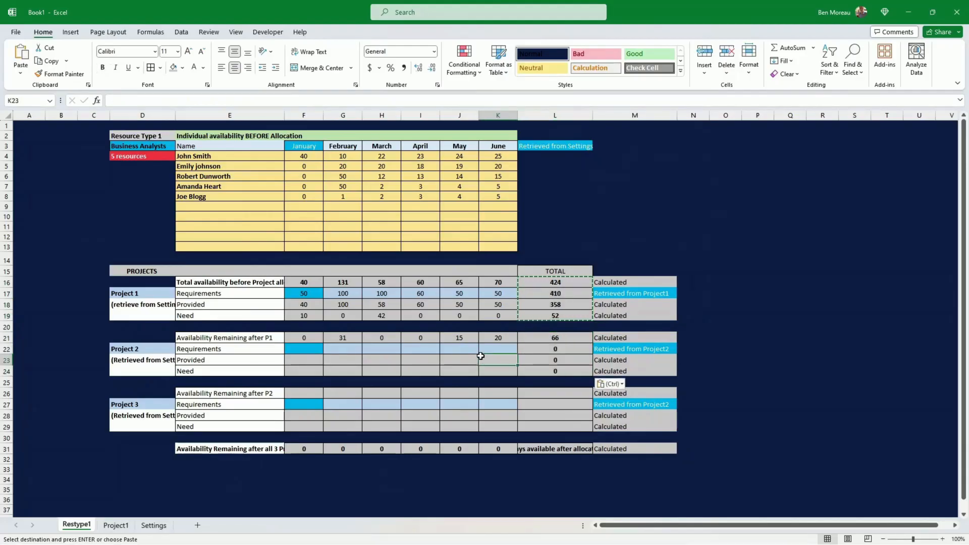
pyautogui.click(554, 282)
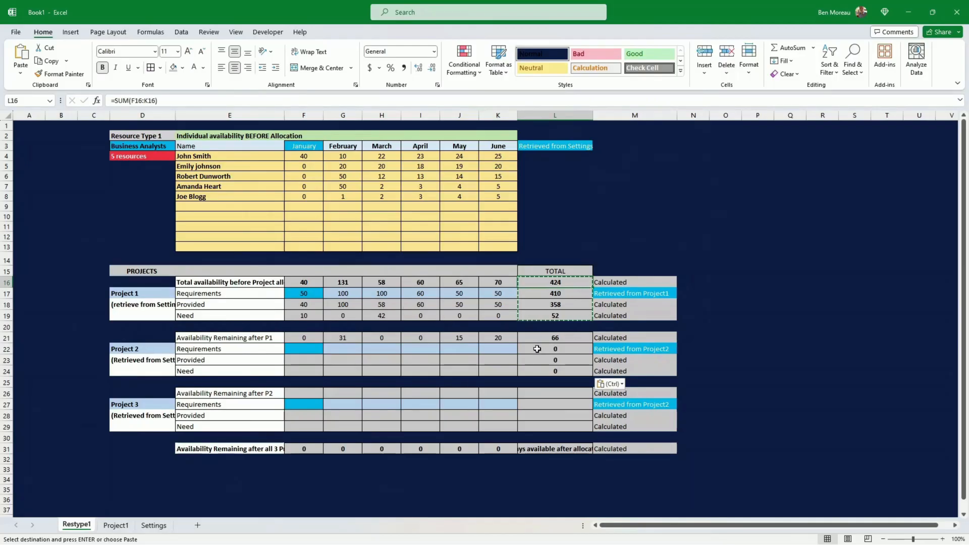
pyautogui.click(551, 337)
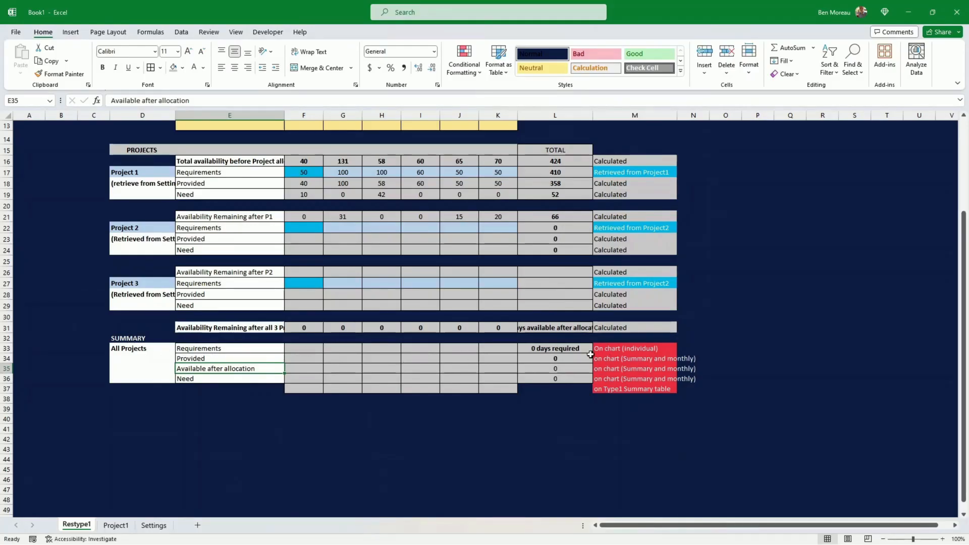
# - Enter =F17+F22+F27 in F33 as the summary's January Requirements and fill it across through K33
pyautogui.click(575, 349)
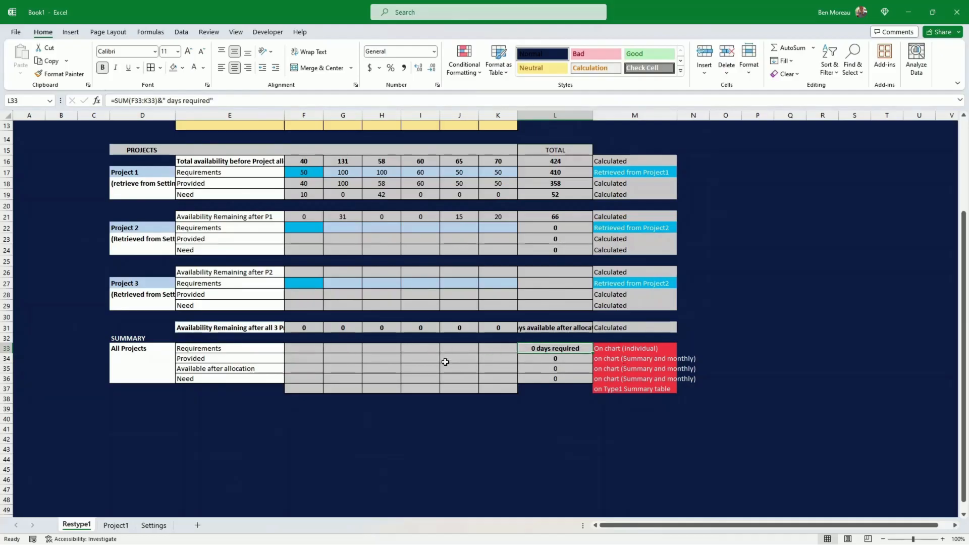
pyautogui.click(305, 349)
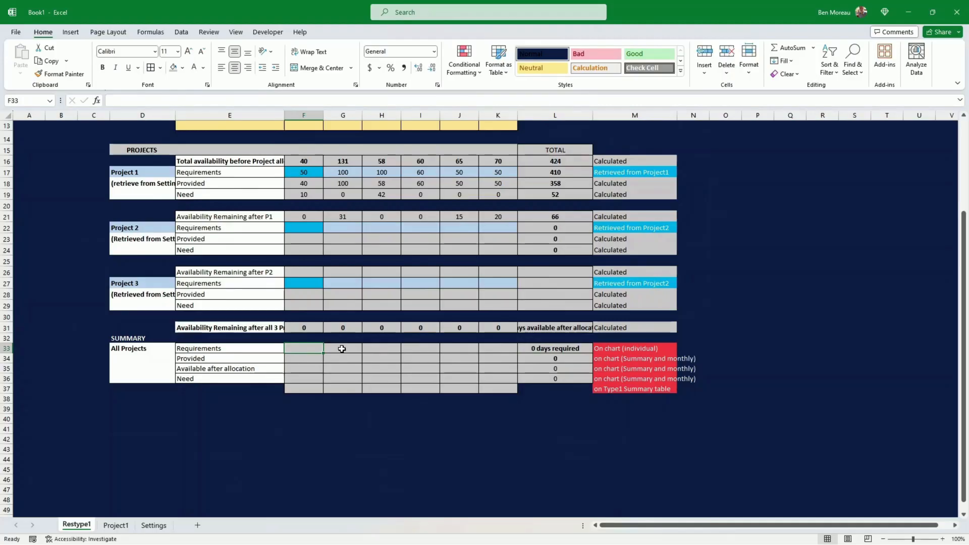
pyautogui.write('=')
pyautogui.press('Up')
pyautogui.press('Up')
pyautogui.press('Up')
pyautogui.press('Up')
pyautogui.press('Up')
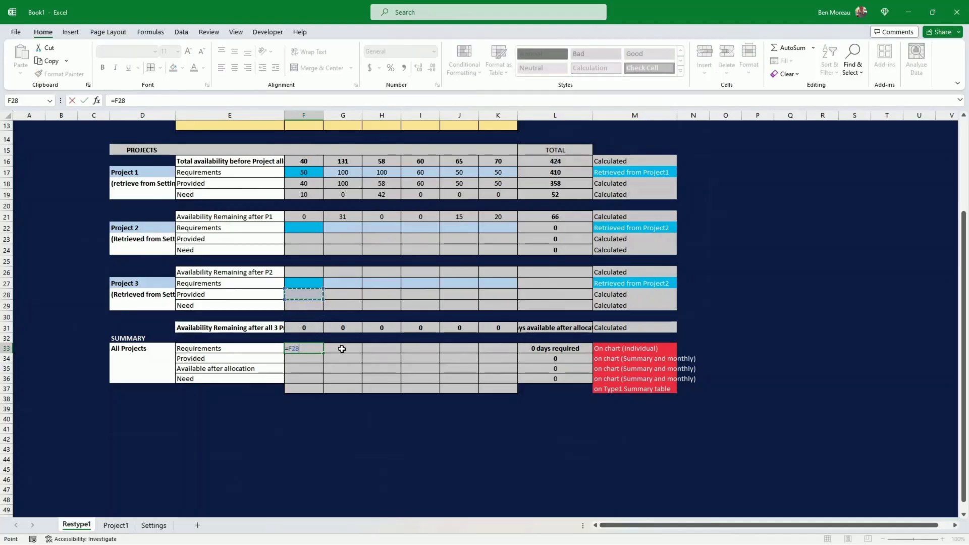
pyautogui.press('Up')
pyautogui.press('Up')
pyautogui.press('Up')
pyautogui.press('Up')
pyautogui.press('Up')
pyautogui.press('Up')
pyautogui.press('Up')
pyautogui.press('Up')
pyautogui.press('Up')
pyautogui.press('Up')
pyautogui.press('Up')
pyautogui.write('+')
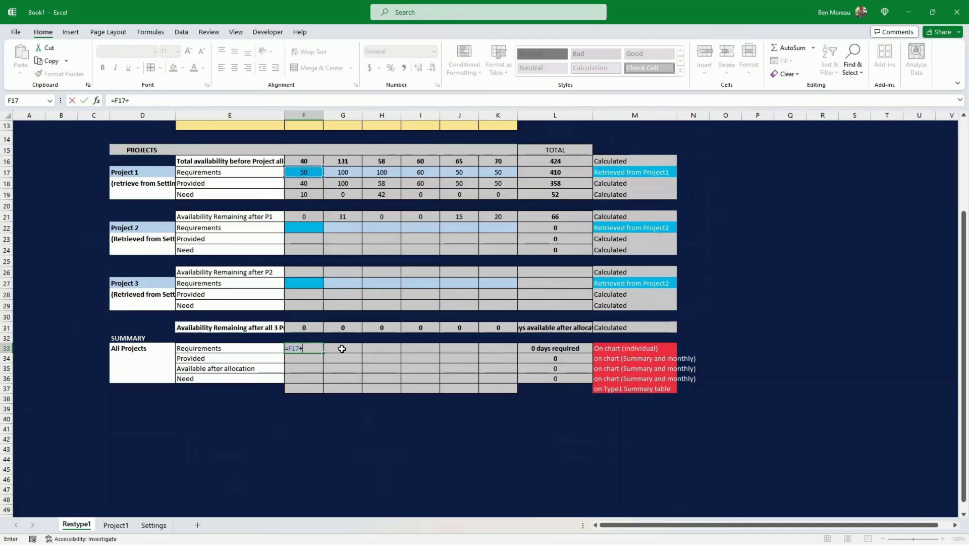
pyautogui.press('Up')
pyautogui.press('Up')
pyautogui.press('Up')
pyautogui.press('Up')
pyautogui.press('Up')
pyautogui.press('Up')
pyautogui.press('Up')
pyautogui.press('Up')
pyautogui.press('Up')
pyautogui.press('Up')
pyautogui.press('Up')
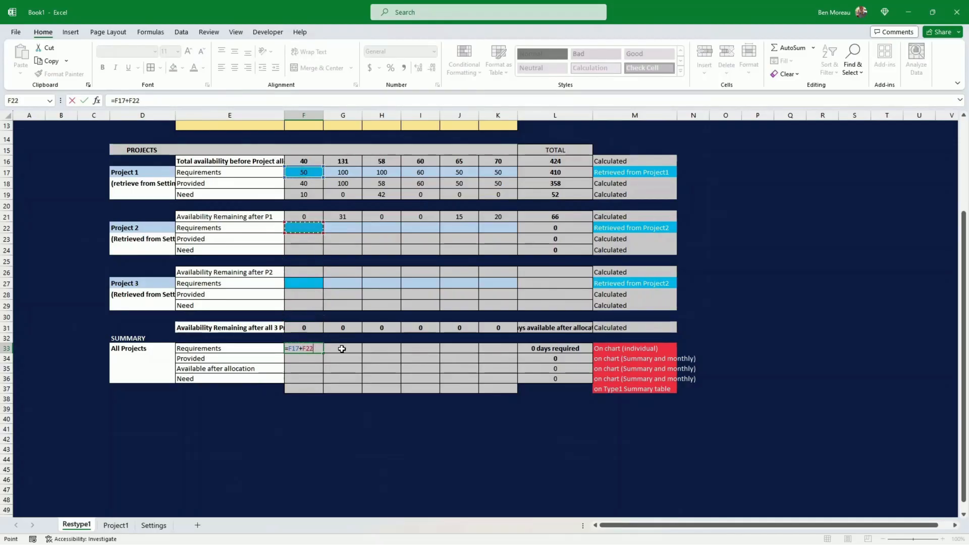
pyautogui.write('+')
pyautogui.press('Up')
pyautogui.press('Up')
pyautogui.press('Up')
pyautogui.press('Up')
pyautogui.press('Up')
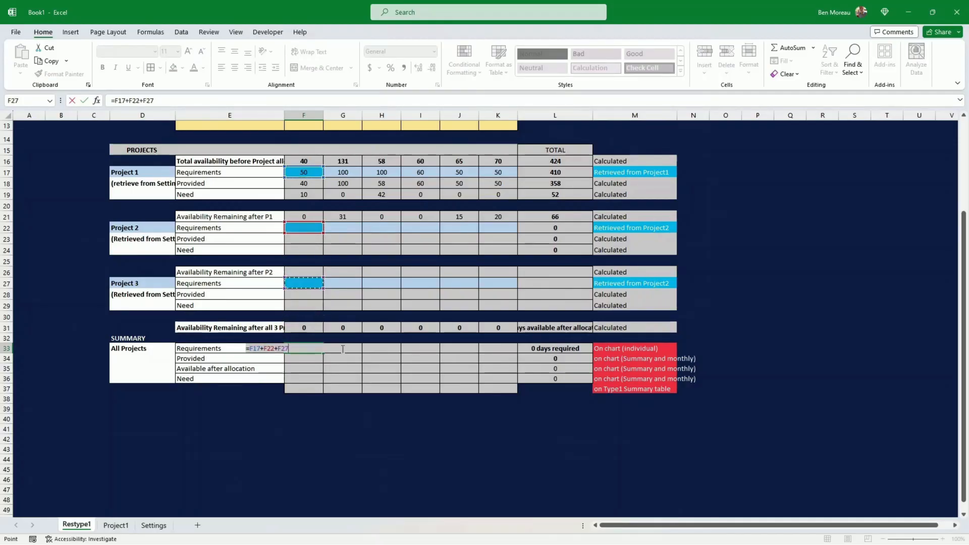
pyautogui.press('Return')
pyautogui.click(317, 348)
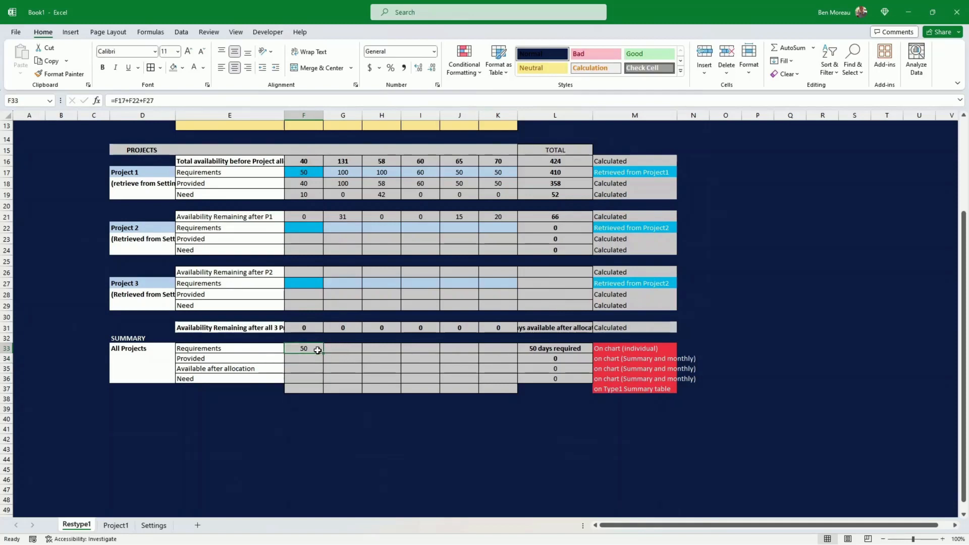
pyautogui.moveTo(323, 353); pyautogui.dragTo(507, 353)
# - Enter =F18+F23+F28 in F34 as the summary's January Provided figure and fill it across through K34
pyautogui.click(299, 358)
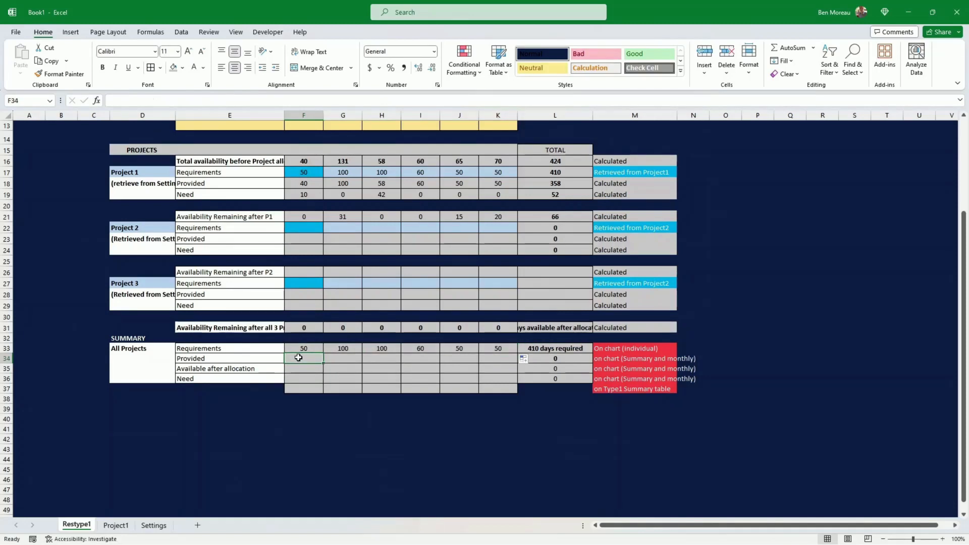
pyautogui.write('=')
pyautogui.press('Up')
pyautogui.press('Up')
pyautogui.press('Up')
pyautogui.press('Up')
pyautogui.press('Up')
pyautogui.press('Up')
pyautogui.press('Up')
pyautogui.press('Up')
pyautogui.press('Up')
pyautogui.press('Up')
pyautogui.press('Up')
pyautogui.press('Up')
pyautogui.press('Up')
pyautogui.press('Up')
pyautogui.press('Up')
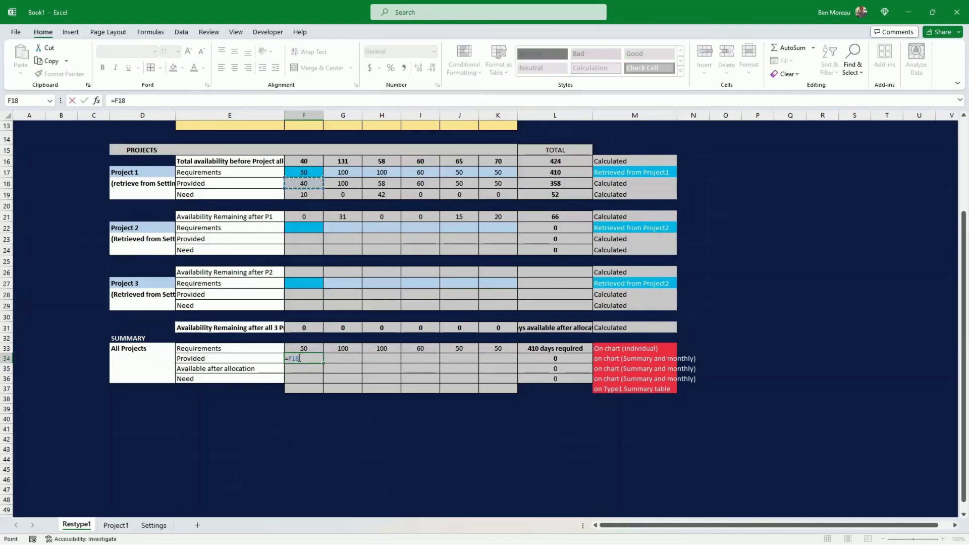
pyautogui.write('+')
pyautogui.press('Up')
pyautogui.press('Up')
pyautogui.press('Up')
pyautogui.press('Up')
pyautogui.press('Up')
pyautogui.press('Up')
pyautogui.press('Up')
pyautogui.press('Up')
pyautogui.press('Up')
pyautogui.press('Up')
pyautogui.press('Up')
pyautogui.write('+')
pyautogui.press('Up')
pyautogui.press('Up')
pyautogui.press('Up')
pyautogui.press('Up')
pyautogui.press('Up')
pyautogui.press('Up')
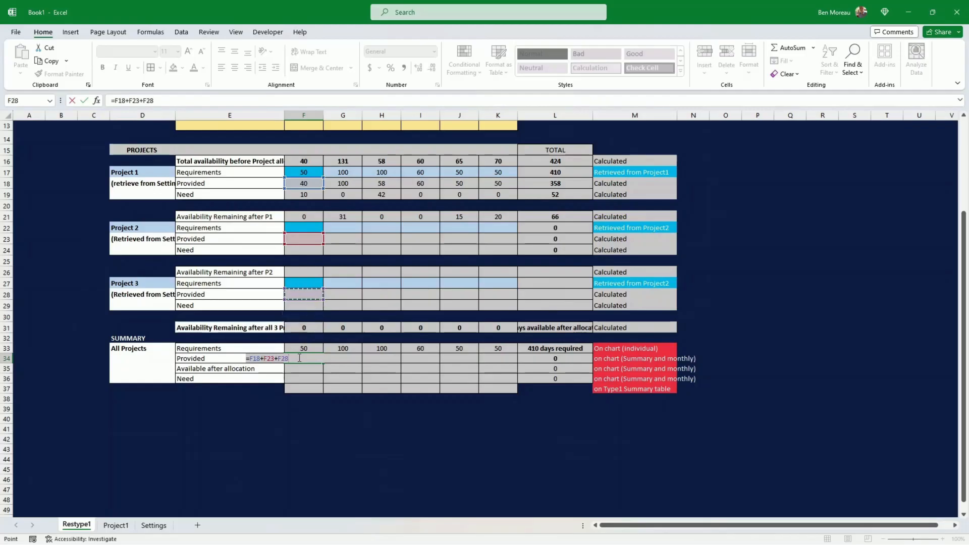
pyautogui.press('Return')
pyautogui.click(298, 357)
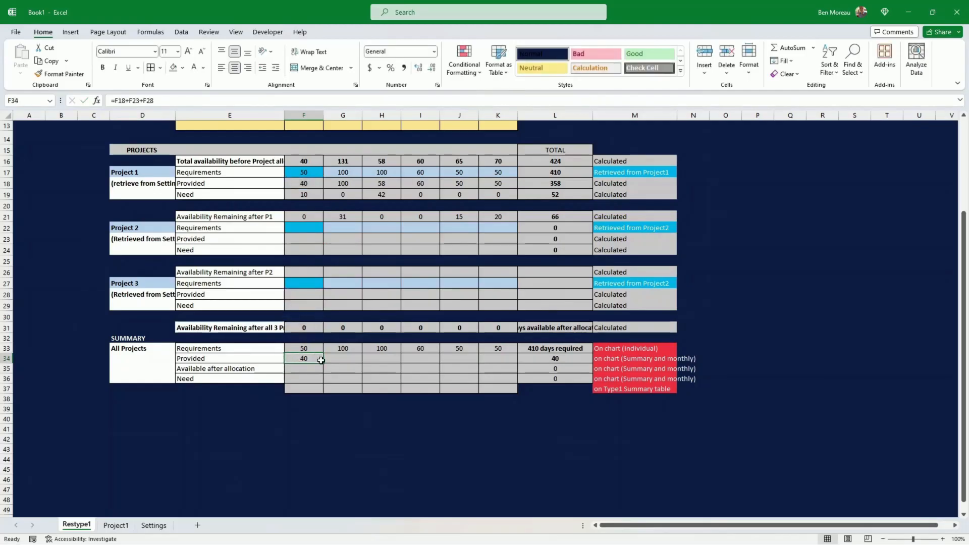
pyautogui.moveTo(323, 363); pyautogui.dragTo(498, 362)
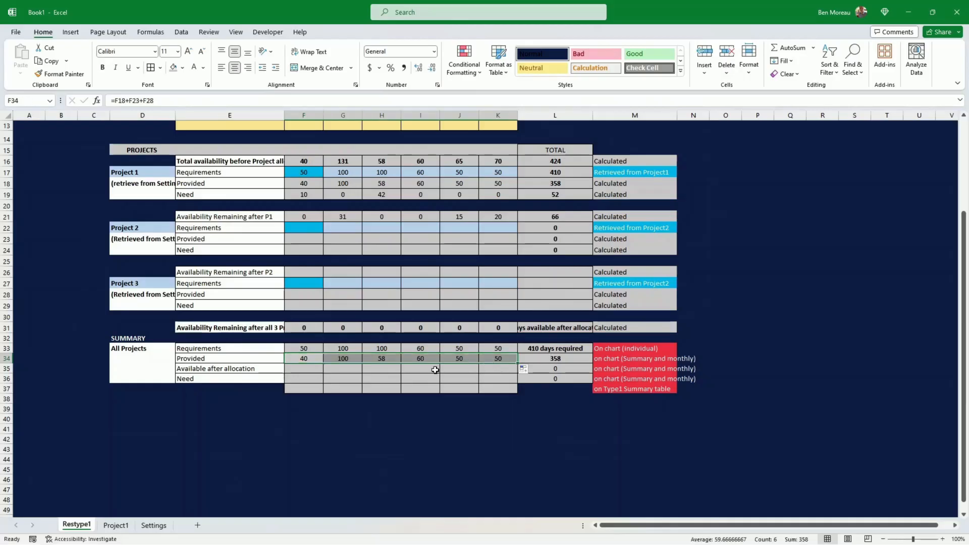
# - Fill the summary's Available after allocation row from row 31 and copy the row 21 availability formulas into F26:K26
pyautogui.click(259, 328)
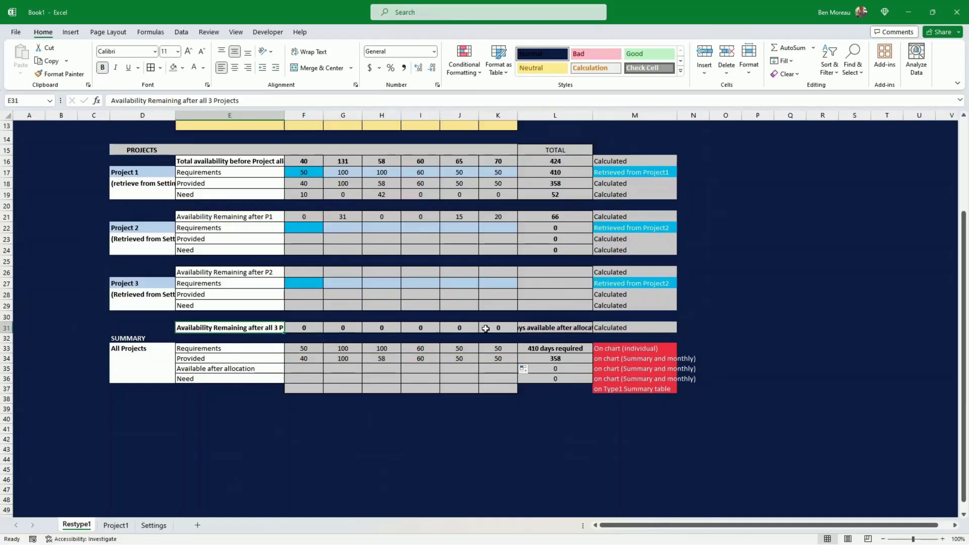
pyautogui.click(300, 369)
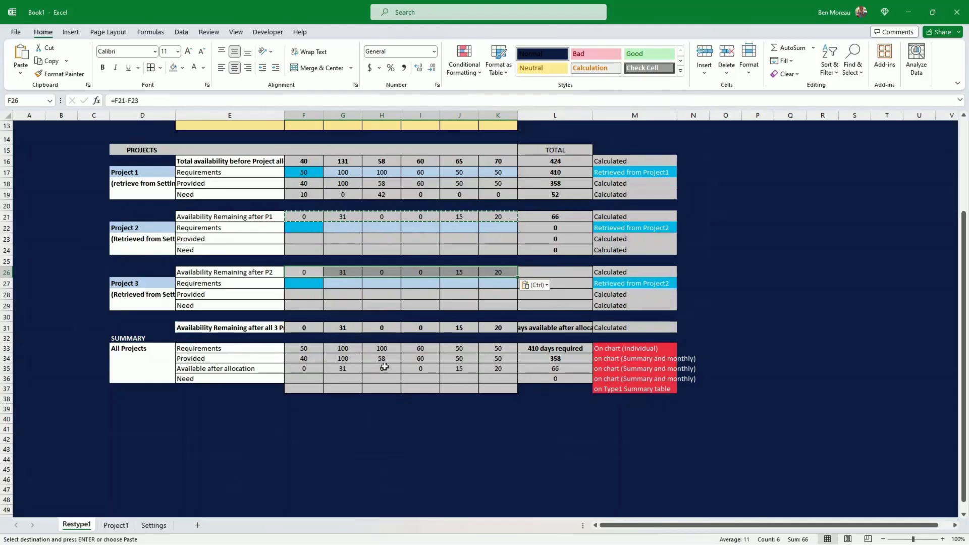
pyautogui.moveTo(309, 272); pyautogui.dragTo(497, 273)
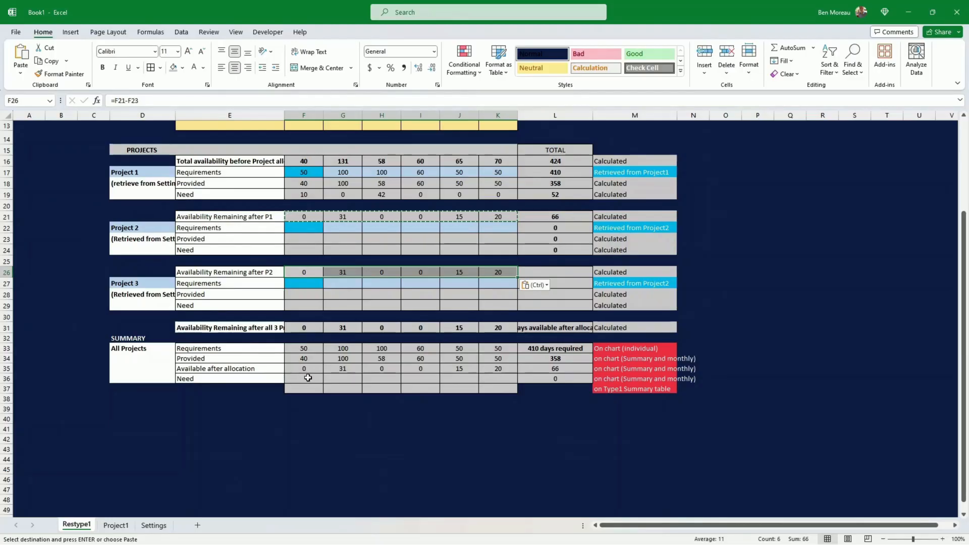
# - Enter =F33-F34 in F36 as the summary's January Need and fill it across through K36
pyautogui.click(307, 377)
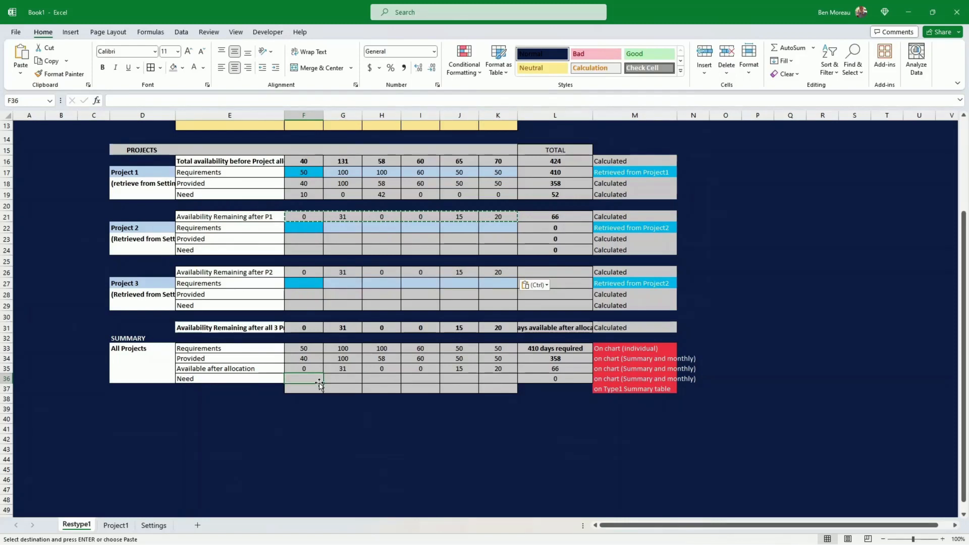
pyautogui.write('=')
pyautogui.press('Up')
pyautogui.press('Up')
pyautogui.press('Up')
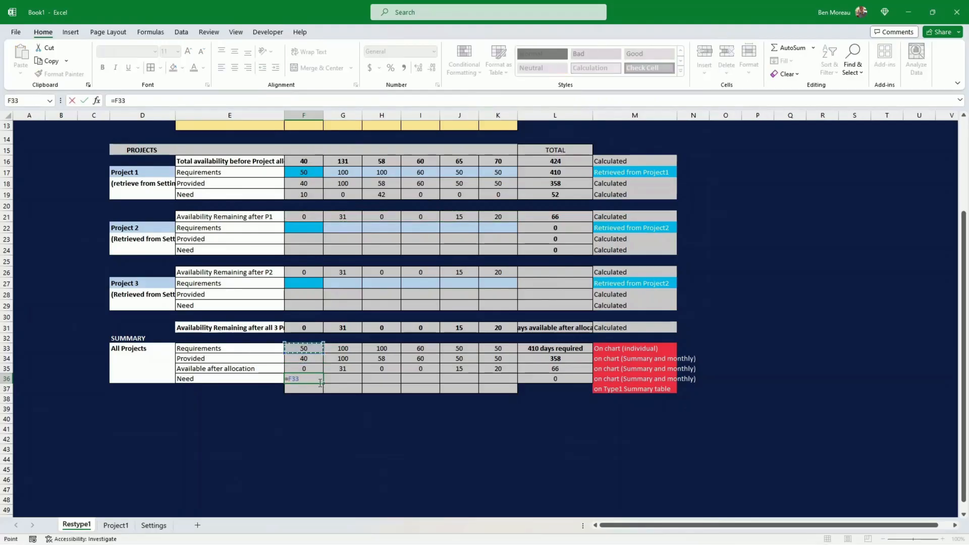
pyautogui.write('-')
pyautogui.press('Up')
pyautogui.press('Return')
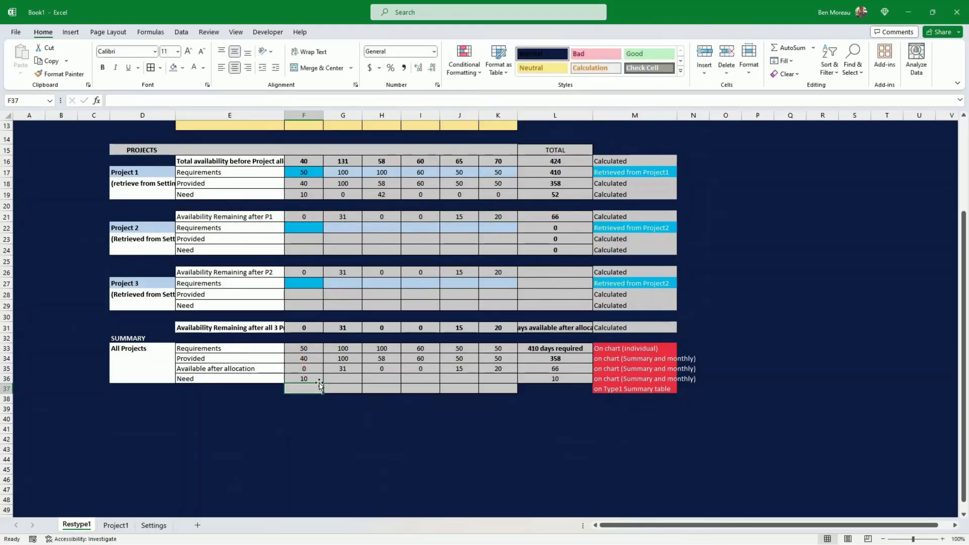
pyautogui.click(319, 377)
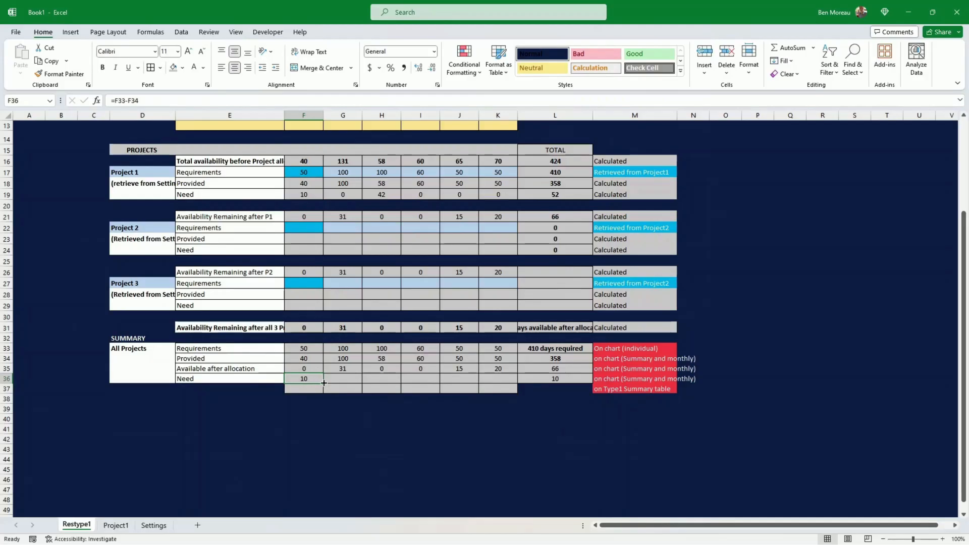
pyautogui.moveTo(324, 382); pyautogui.dragTo(517, 403)
# - Enter =IF(F36>0,-F36,F35) in F37 below the summary's January Need and fill it across through K37
pyautogui.press('Down')
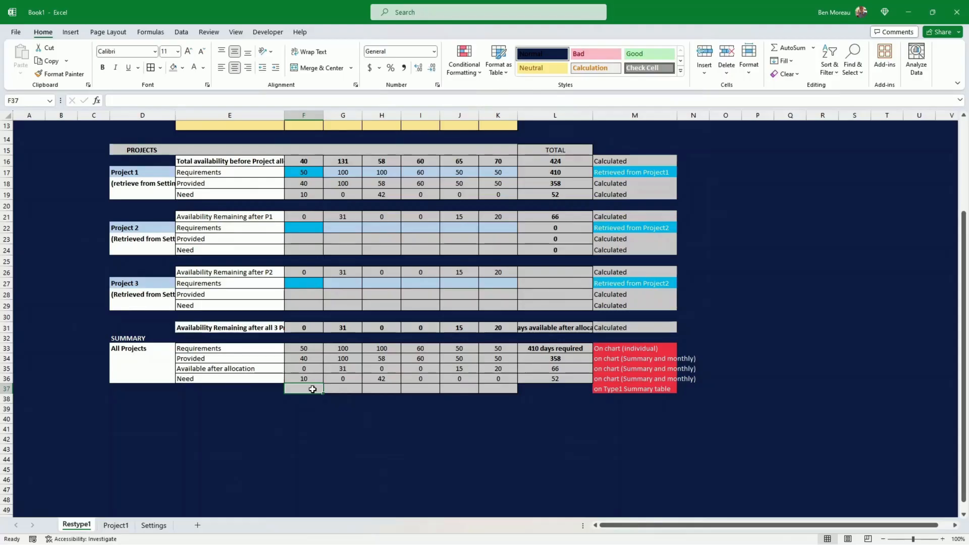
pyautogui.write('=')
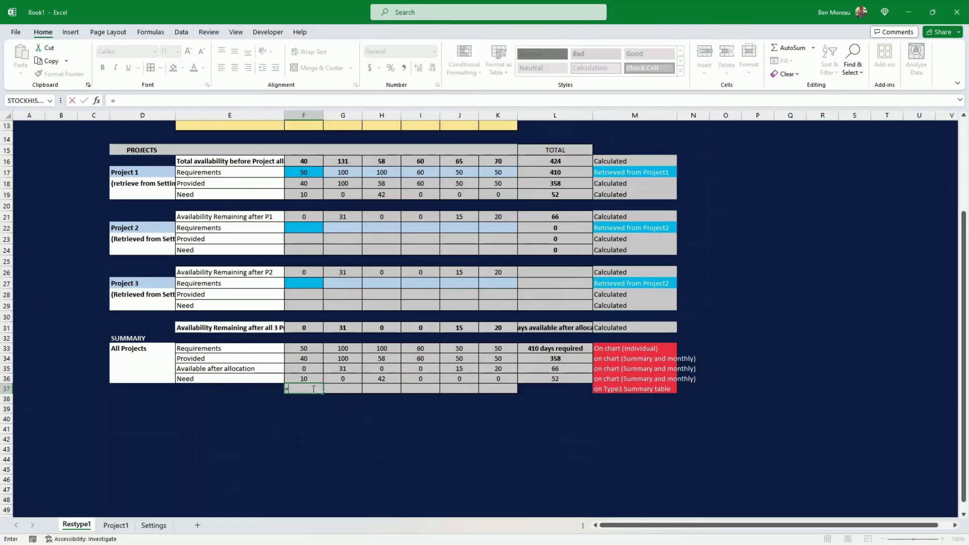
pyautogui.write('if(')
pyautogui.press('Up')
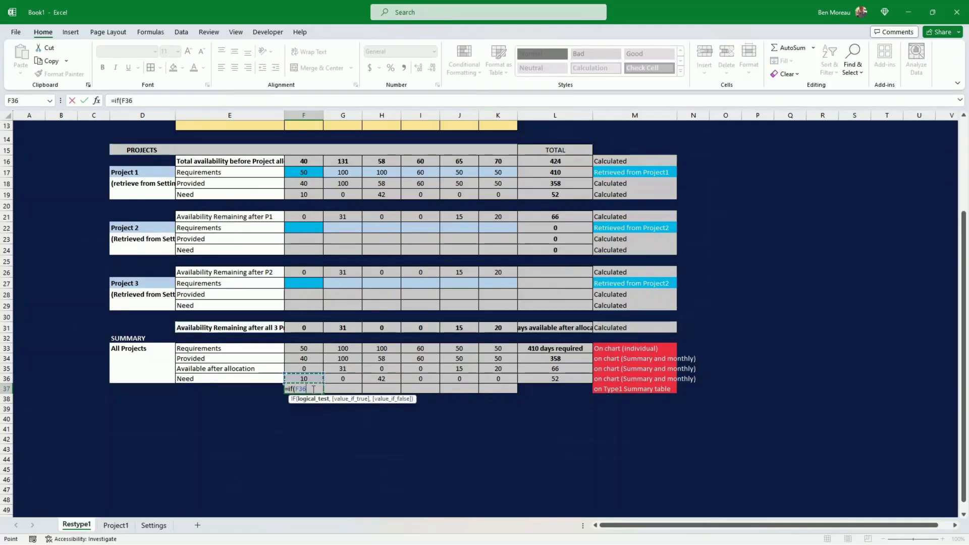
pyautogui.write('>0,')
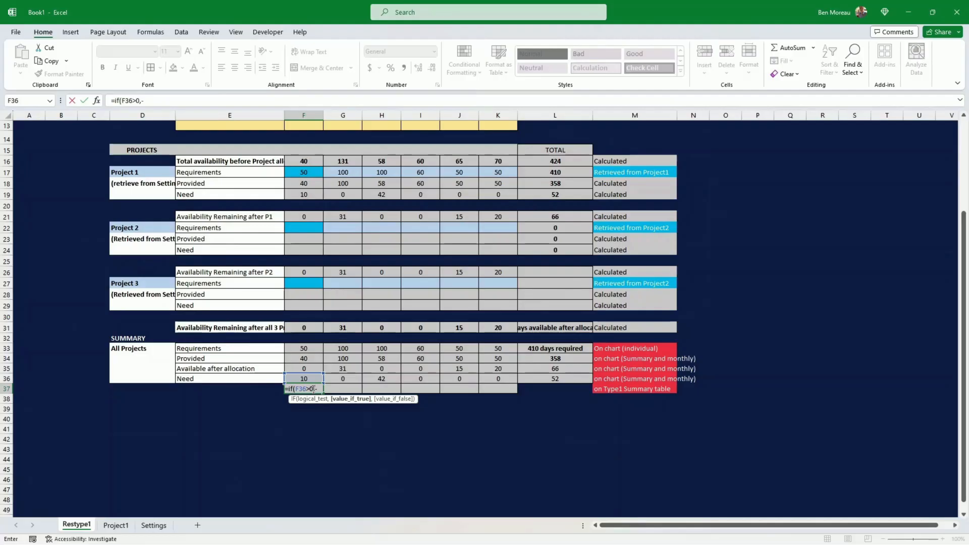
pyautogui.write('-')
pyautogui.press('Up')
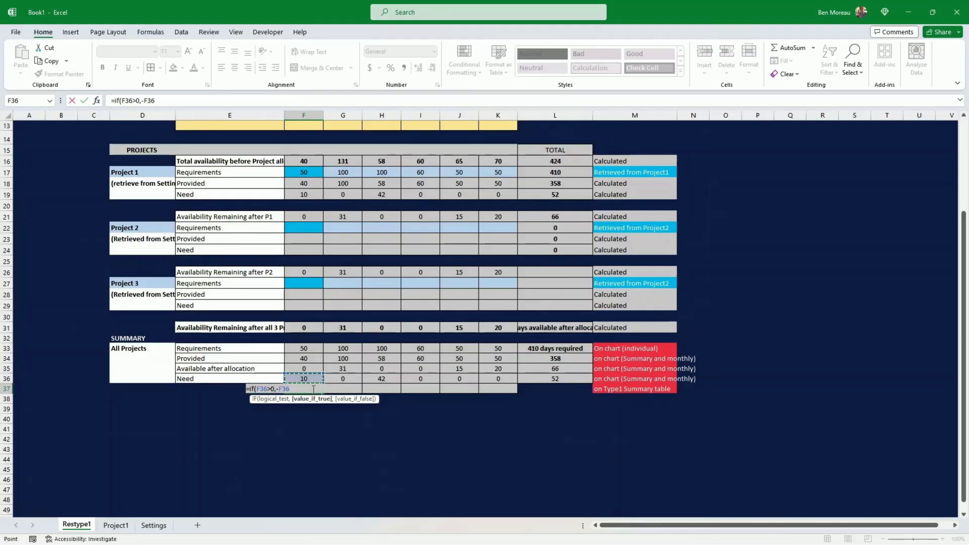
pyautogui.write(',')
pyautogui.press('Up')
pyautogui.press('Up')
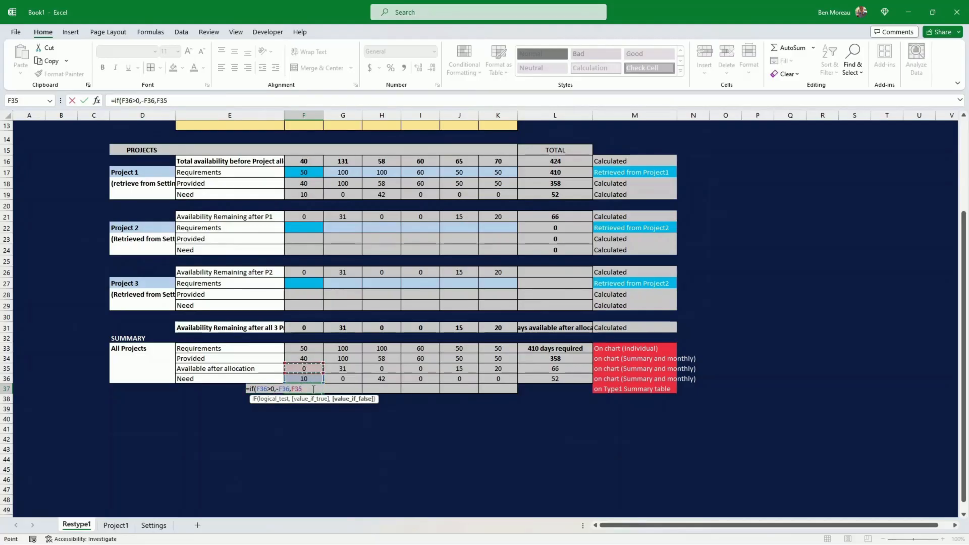
pyautogui.hotkey('ctrl', 'Return')
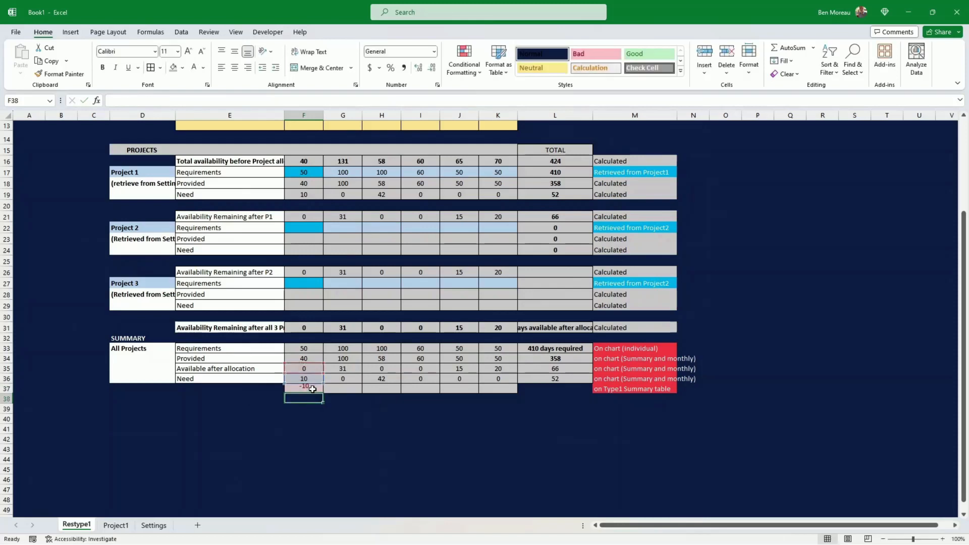
pyautogui.scroll(-1, 311, 389)
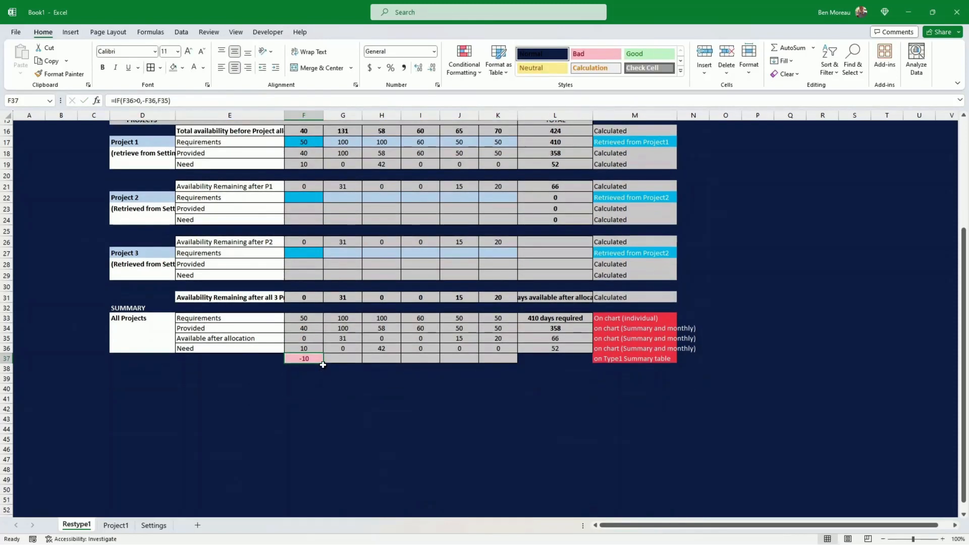
pyautogui.moveTo(323, 364); pyautogui.dragTo(509, 358)
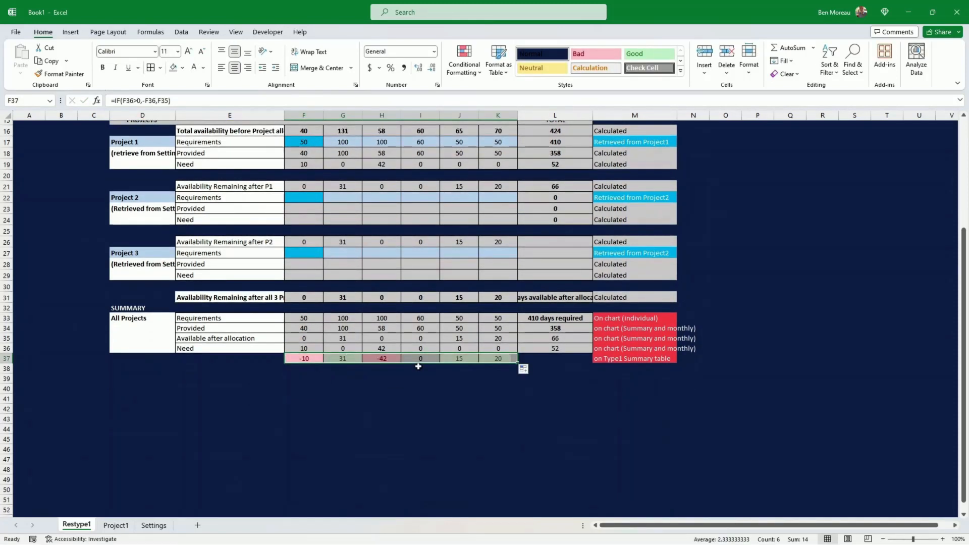
# - Examine the conditional formatting highlight rule options for F37:K37 and inspect the formulas in F37 and G37
pyautogui.click(305, 358)
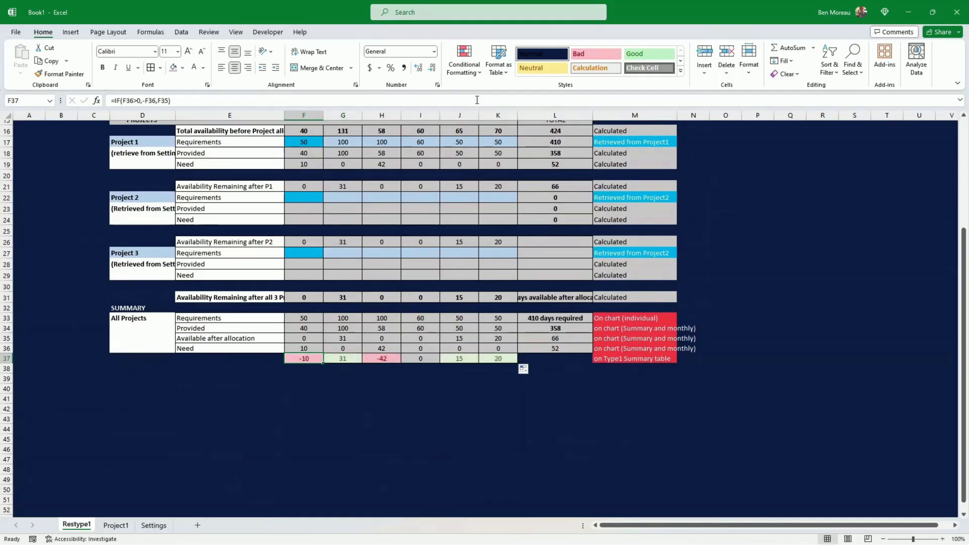
pyautogui.click(476, 75)
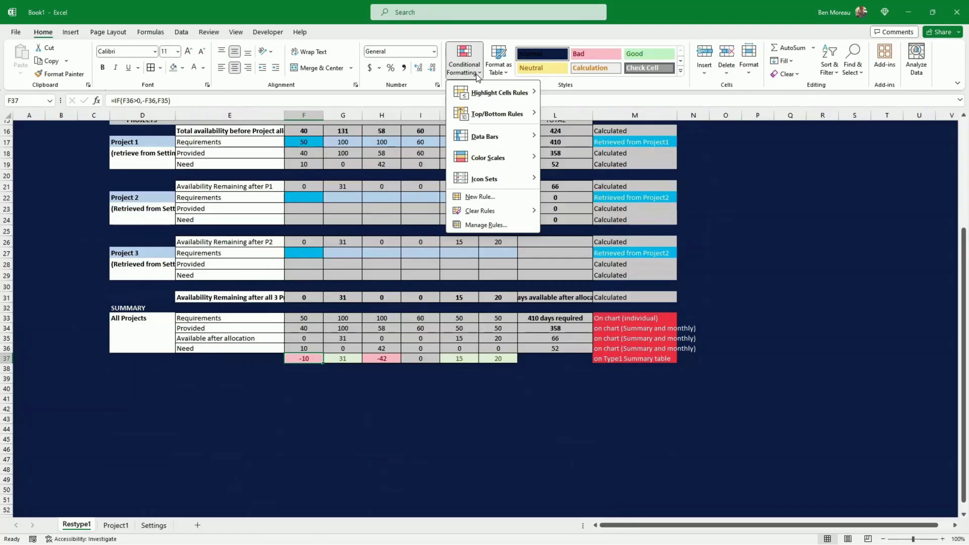
pyautogui.moveTo(500, 93)
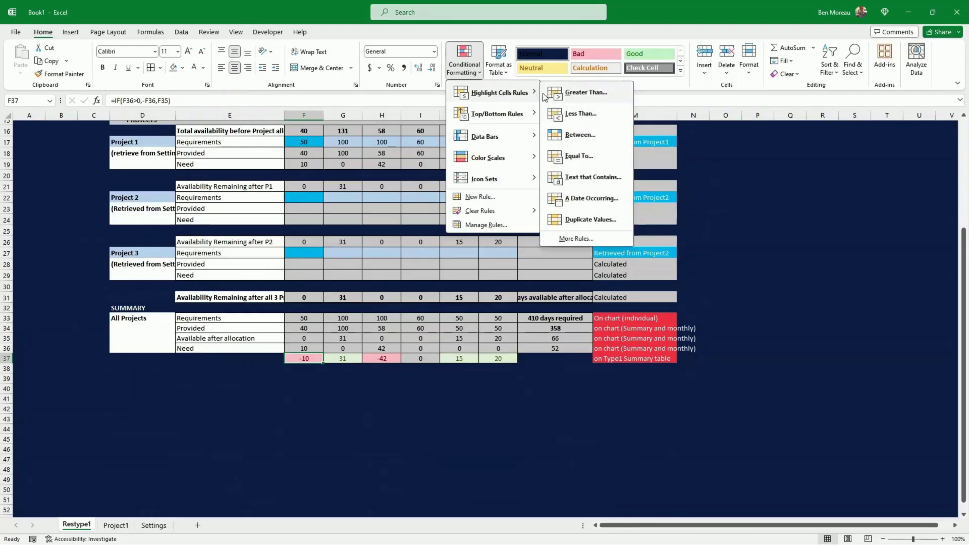
pyautogui.click(313, 361)
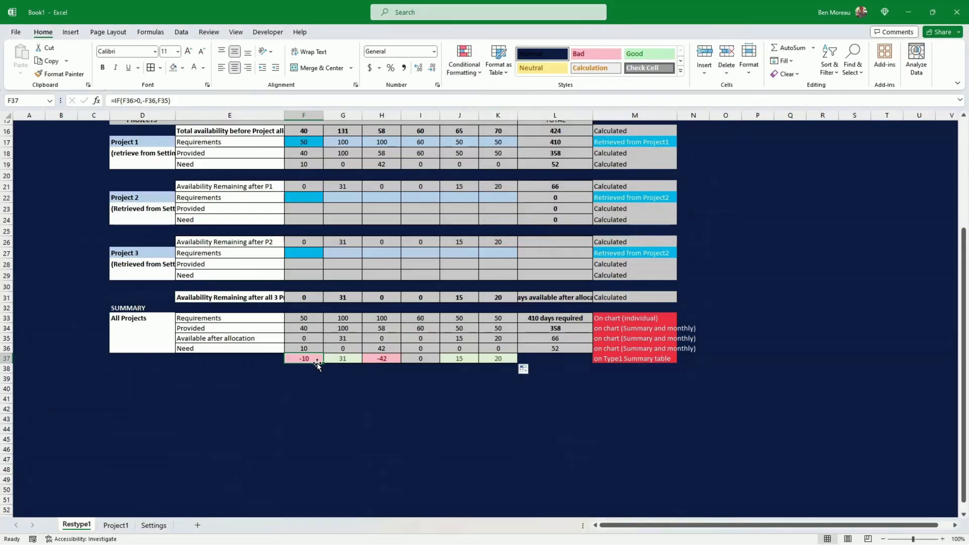
pyautogui.moveTo(310, 360); pyautogui.dragTo(508, 360)
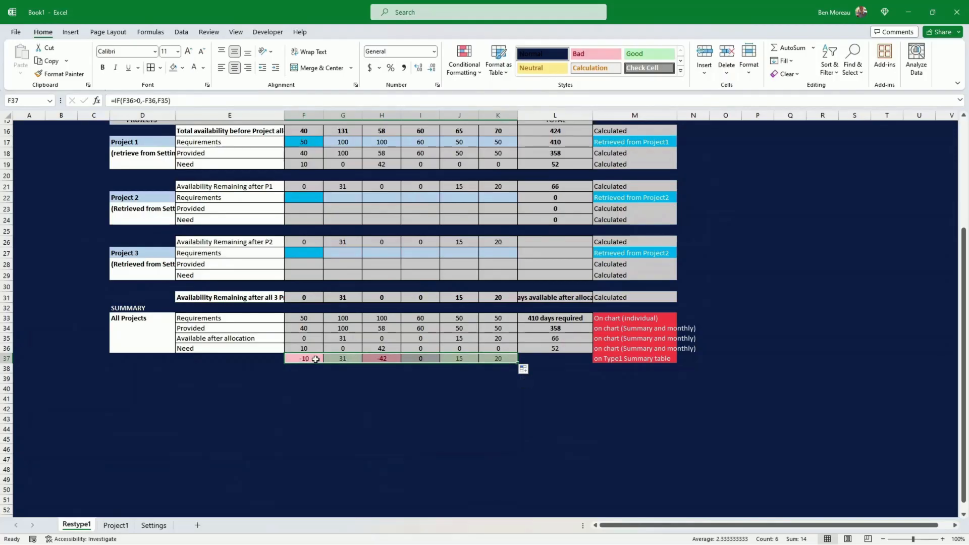
pyautogui.click(341, 359)
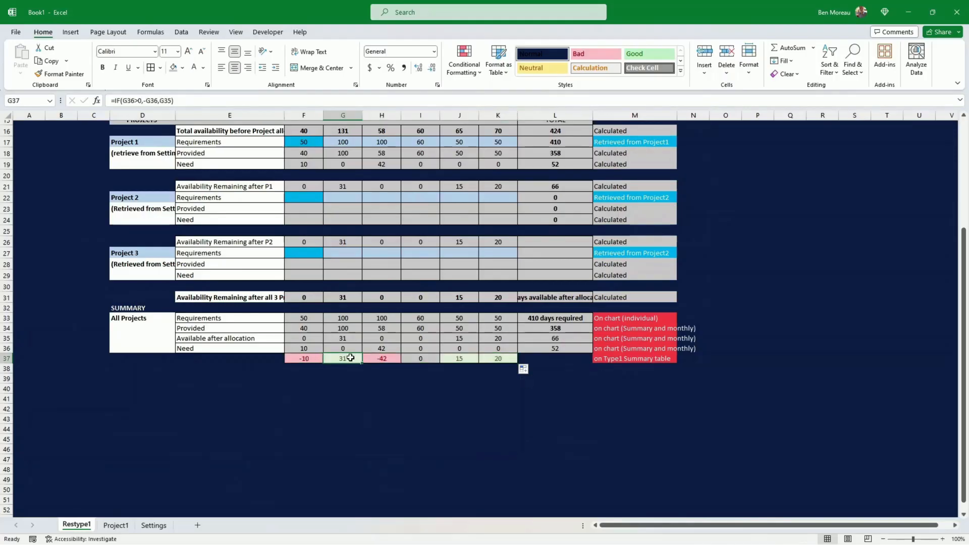
pyautogui.click(308, 358)
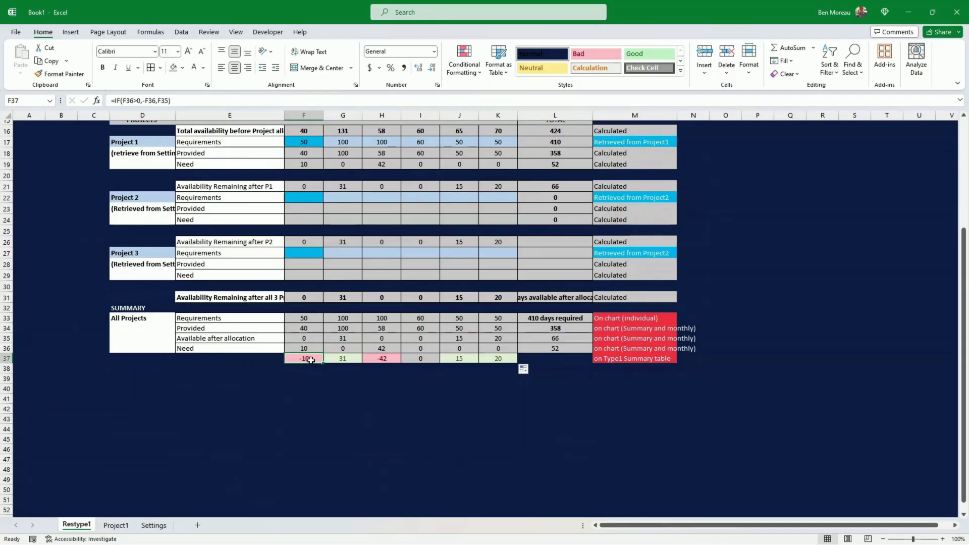
# - Review the sheet from the resource count formula in D4 down to the project totals and summary rows
pyautogui.scroll(3, 600, 309)
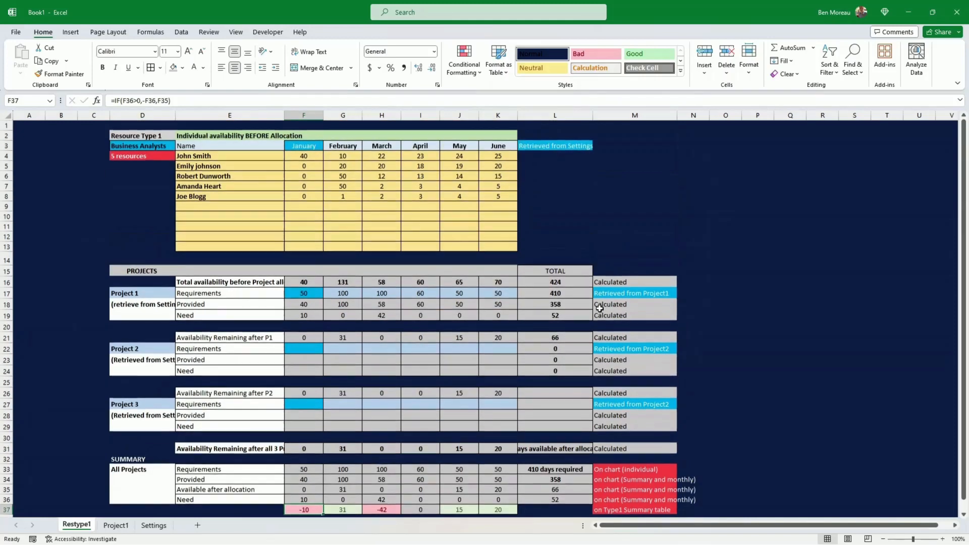
pyautogui.scroll(2, 599, 308)
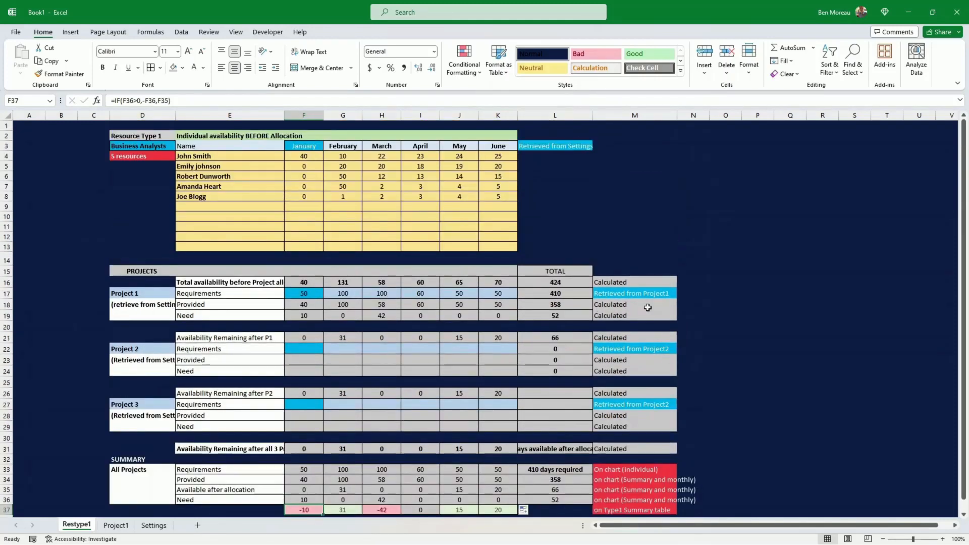
pyautogui.click(142, 154)
pyautogui.scroll(-5, 530, 187)
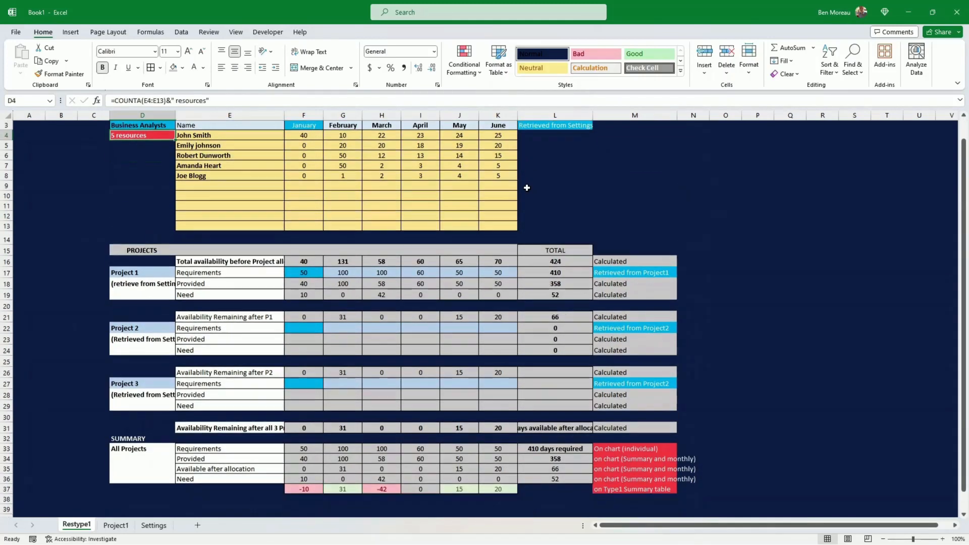
pyautogui.moveTo(613, 321); pyautogui.dragTo(617, 355)
pyautogui.click(555, 378)
pyautogui.scroll(3, 555, 353)
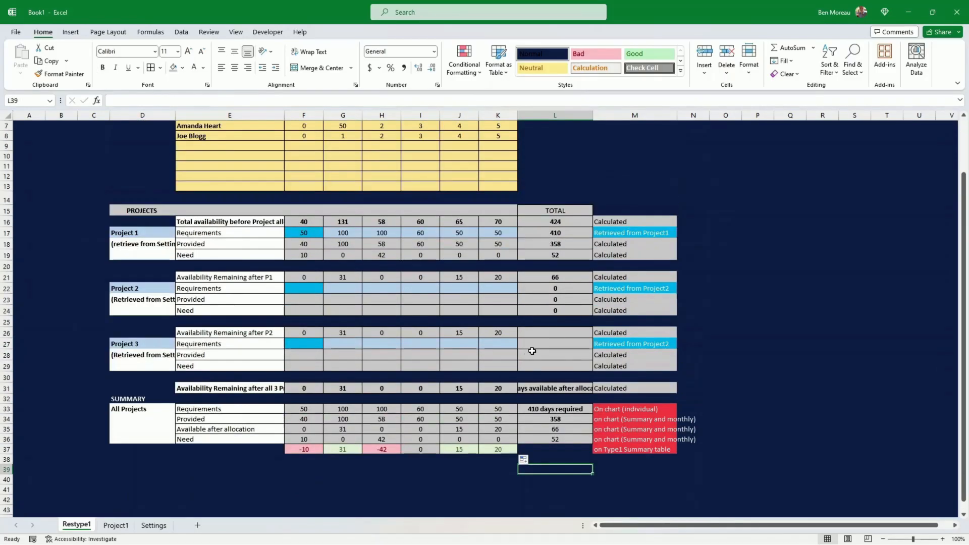
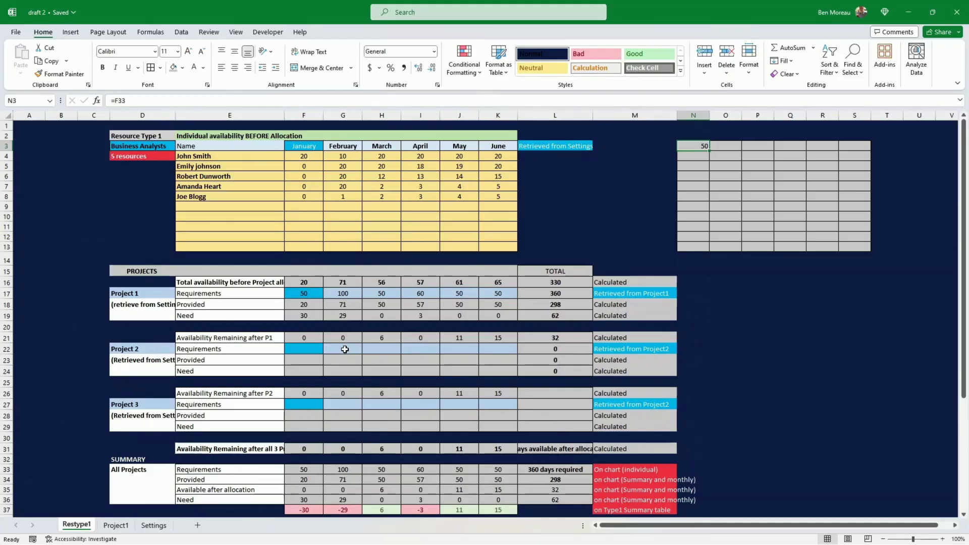
# - Enter =F33 in N3 to reference the summary's January Requirements and fill it across through S3
pyautogui.write('=')
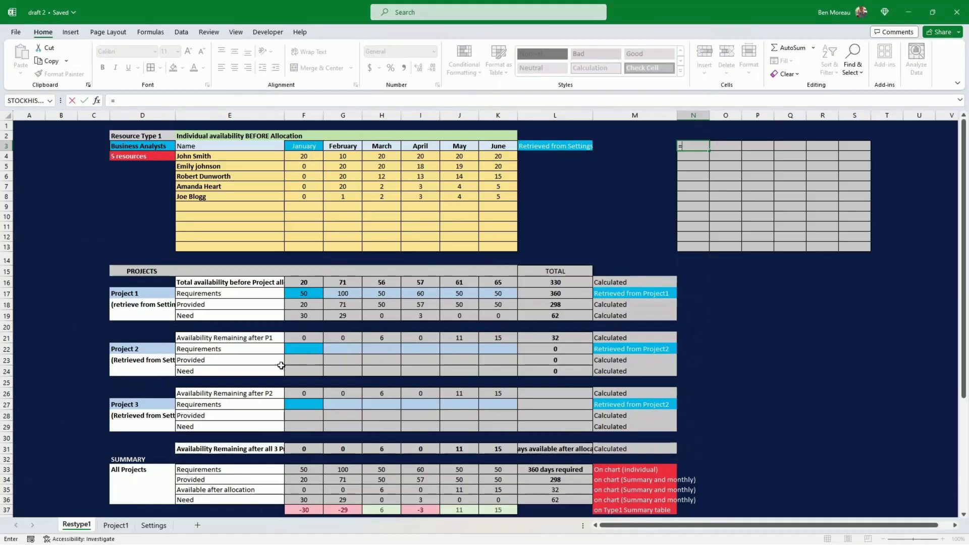
pyautogui.scroll(-1, 457, 313)
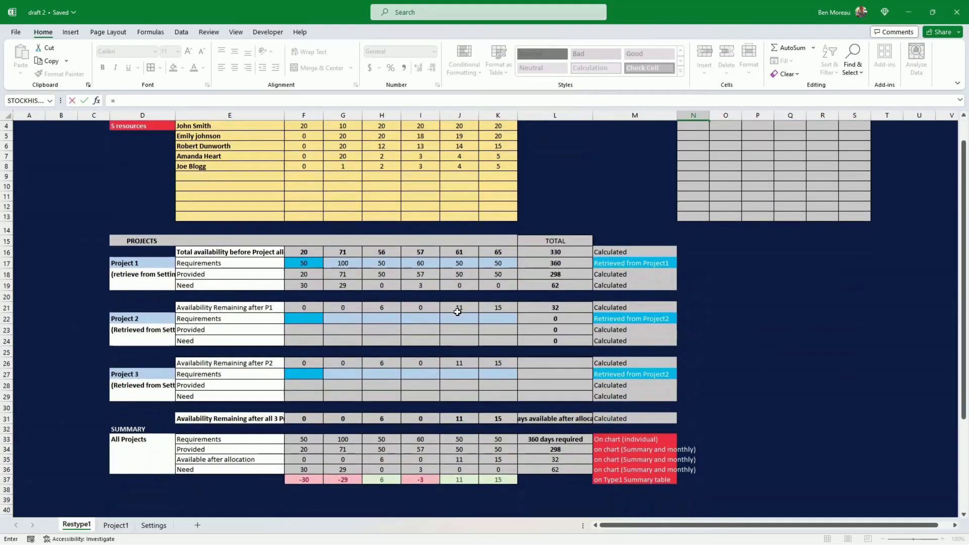
pyautogui.click(294, 441)
pyautogui.press('Return')
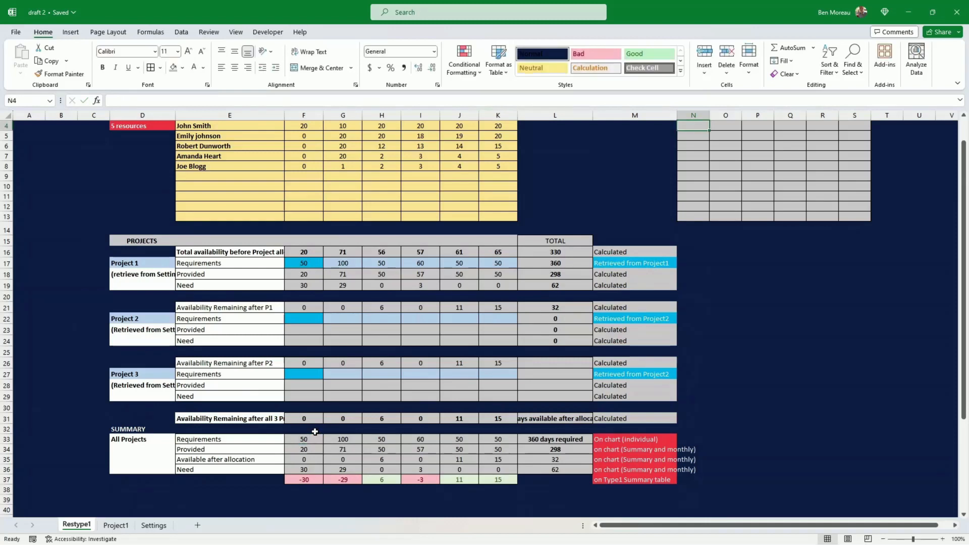
pyautogui.scroll(1, 548, 237)
pyautogui.click(703, 146)
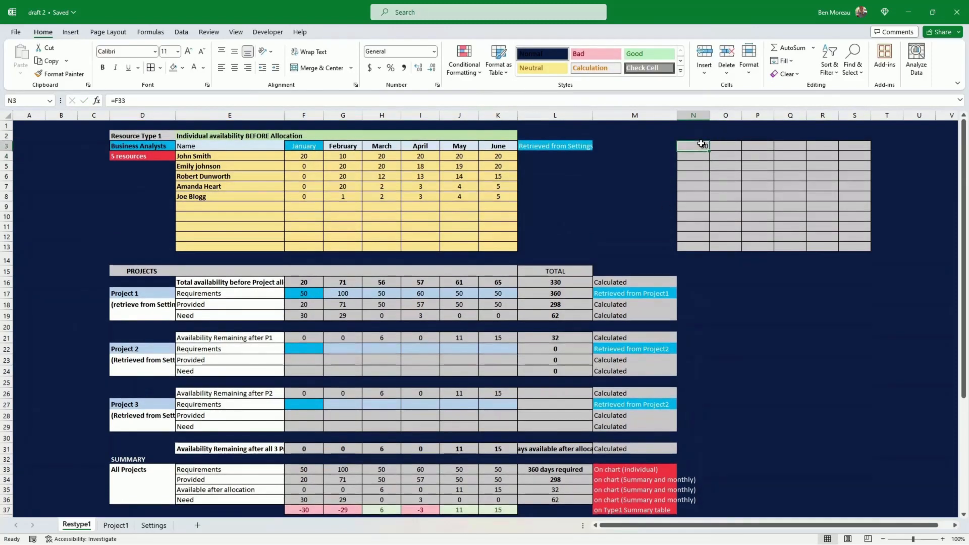
pyautogui.moveTo(715, 150); pyautogui.dragTo(866, 151)
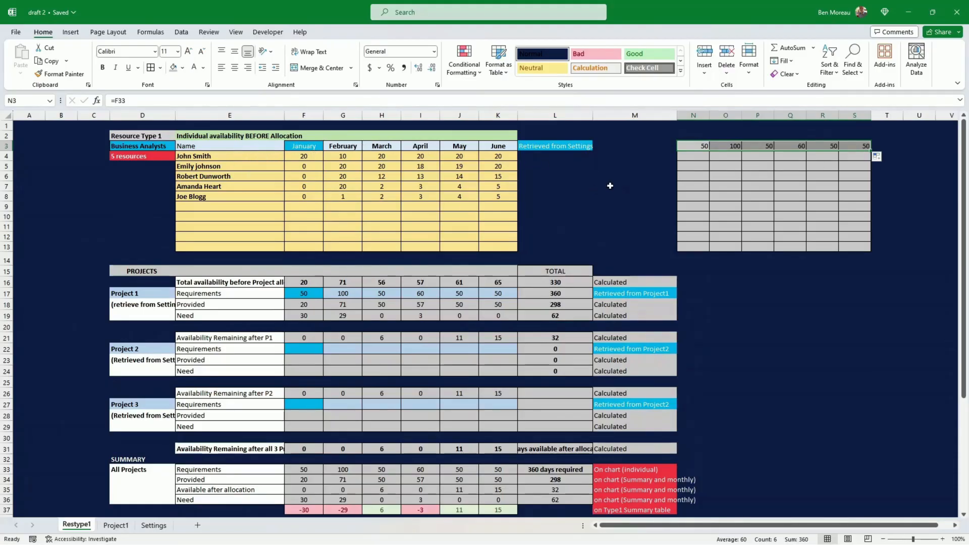
# - Examine the Individual availability AFTER Allocation table at row 43 and the formula in N3
pyautogui.click(699, 156)
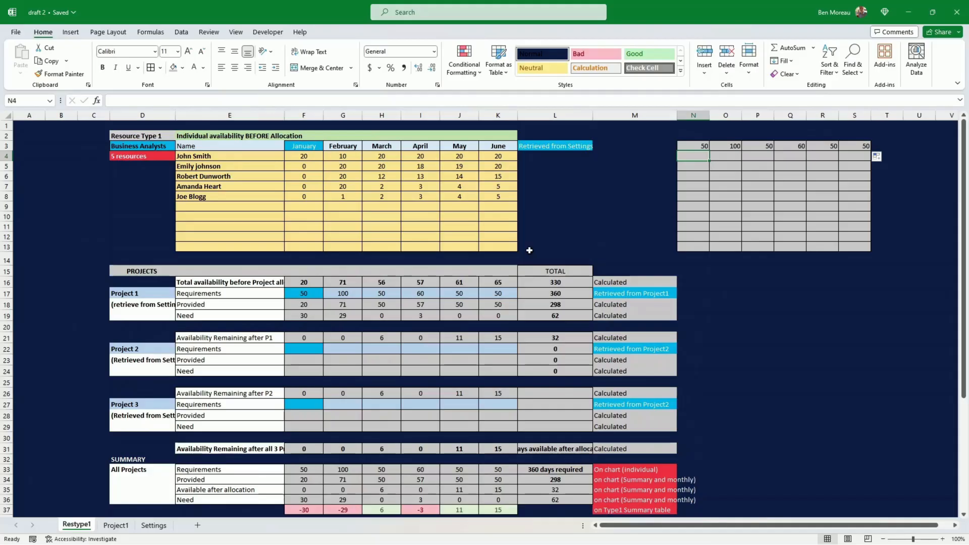
pyautogui.scroll(-2, 378, 308)
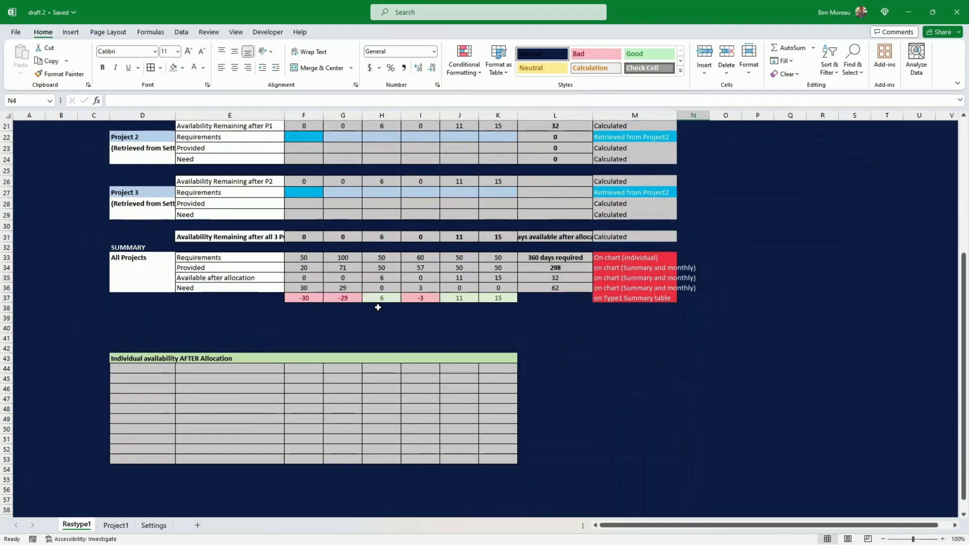
pyautogui.click(130, 359)
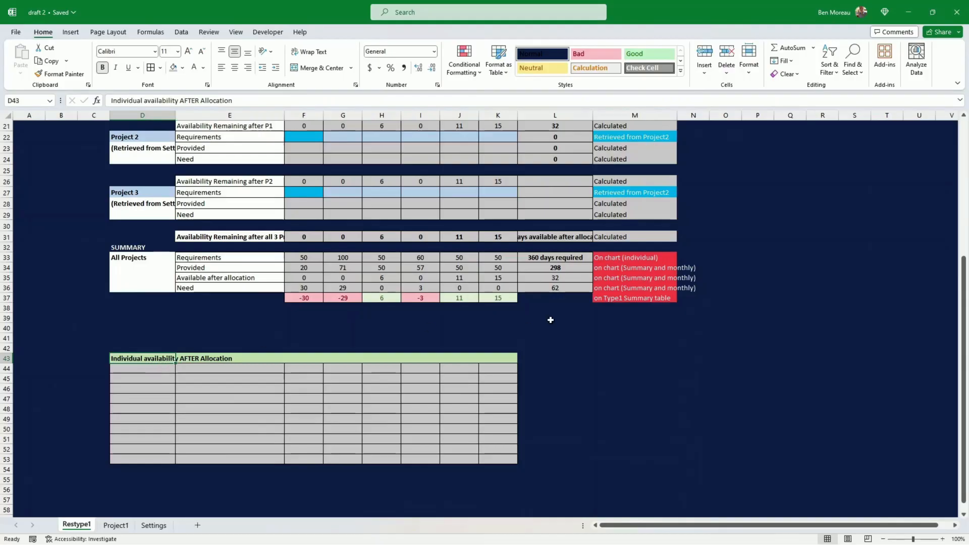
pyautogui.scroll(7, 549, 319)
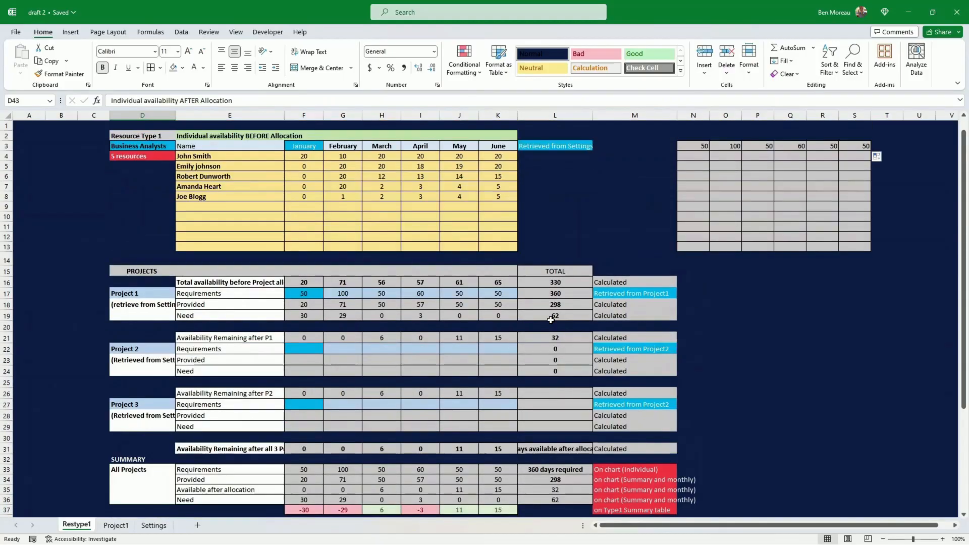
pyautogui.click(694, 145)
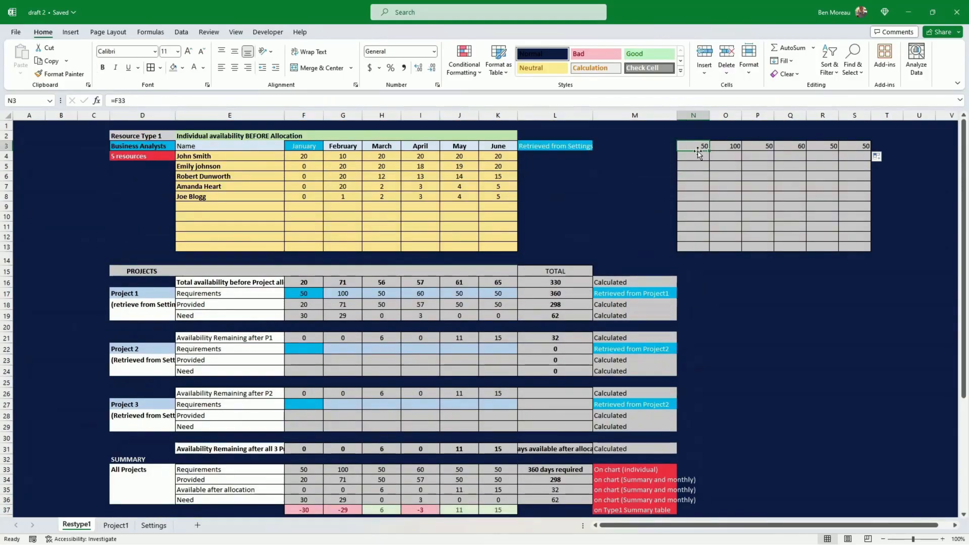
# - Enter =IF(N3>=F4,N3-F4,0) in N4 to calculate the January requirement remaining after the first resource's availability
pyautogui.click(698, 155)
pyautogui.write('=')
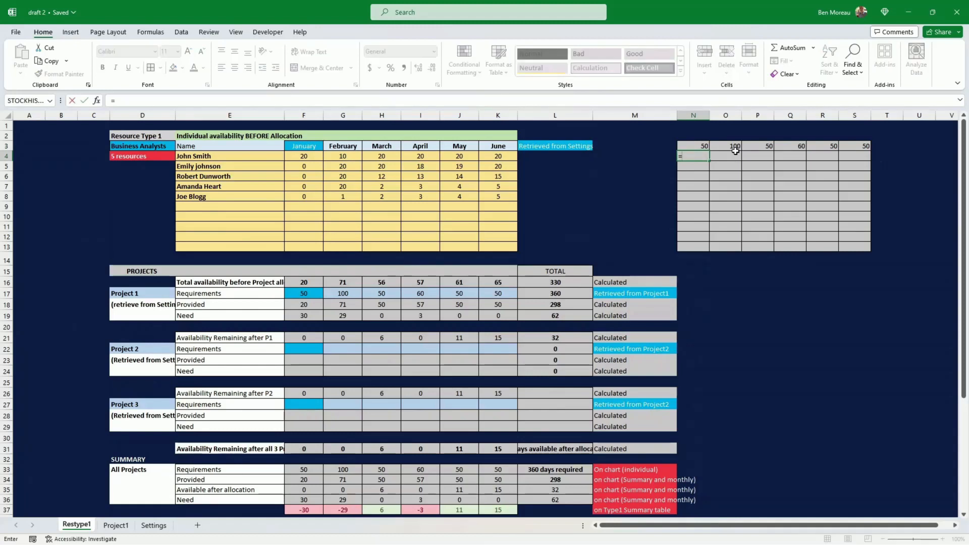
pyautogui.write('if(')
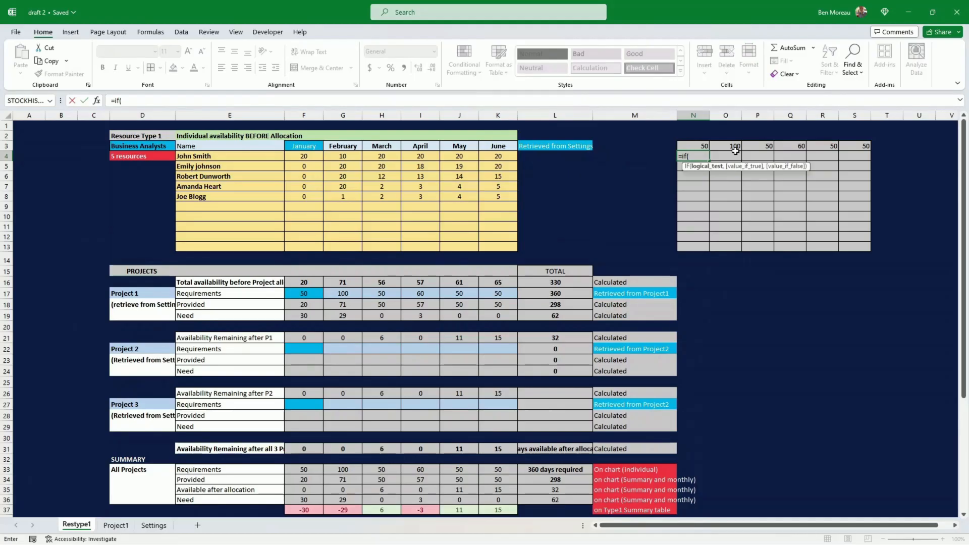
pyautogui.press('Up')
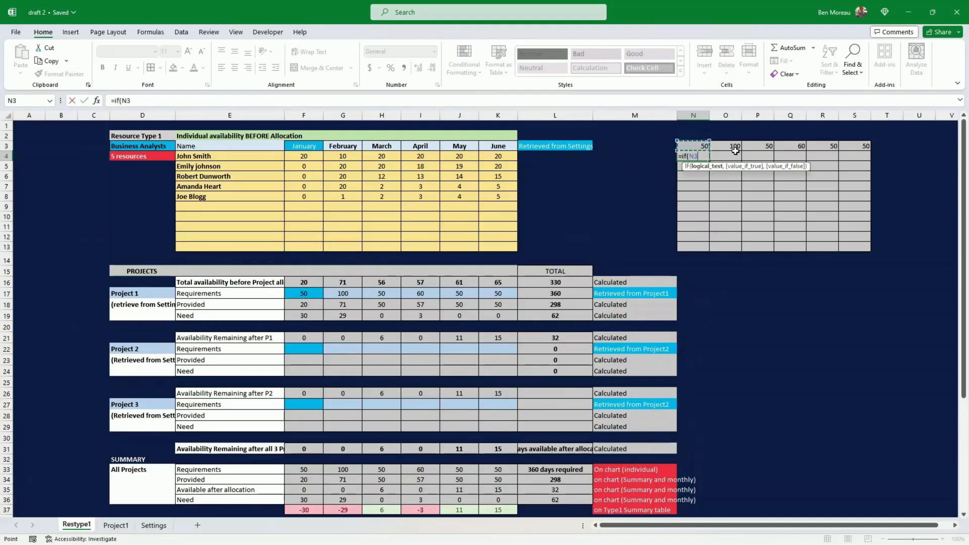
pyautogui.write('>=')
pyautogui.press('Left')
pyautogui.press('Left')
pyautogui.press('Left')
pyautogui.press('Left')
pyautogui.press('Left')
pyautogui.press('Left')
pyautogui.press('Left')
pyautogui.press('Left')
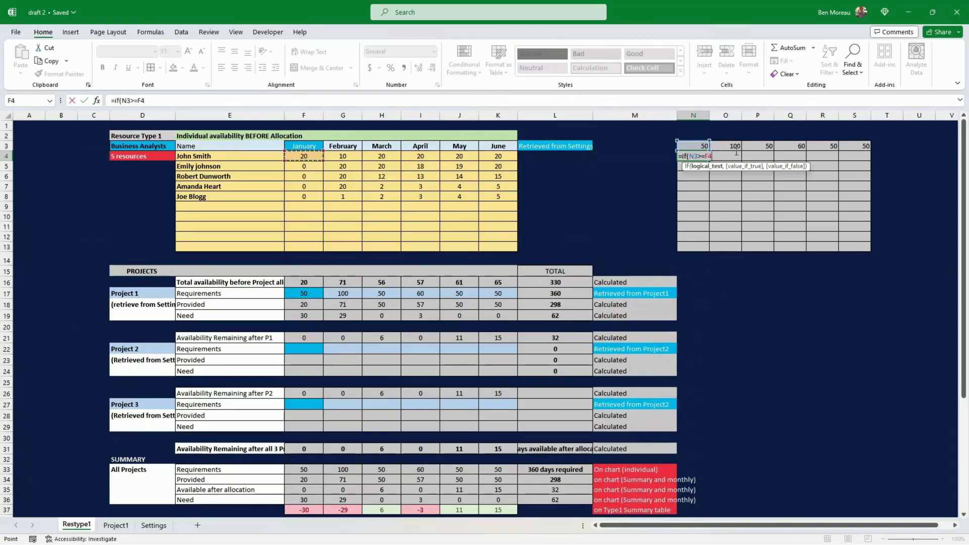
pyautogui.write(',N3-')
pyautogui.press('Left')
pyautogui.press('Left')
pyautogui.press('Left')
pyautogui.press('Left')
pyautogui.press('Left')
pyautogui.press('Left')
pyautogui.press('Left')
pyautogui.press('Left')
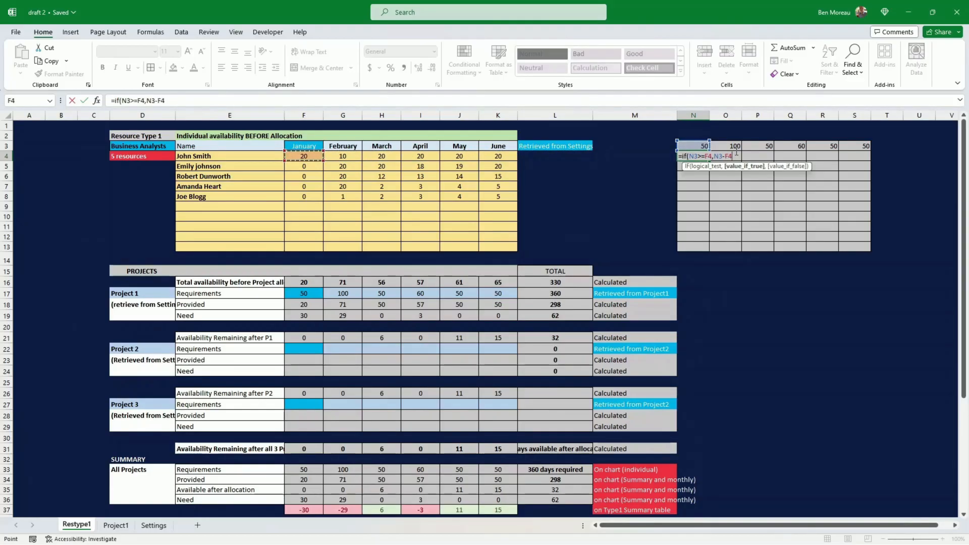
pyautogui.write(',0')
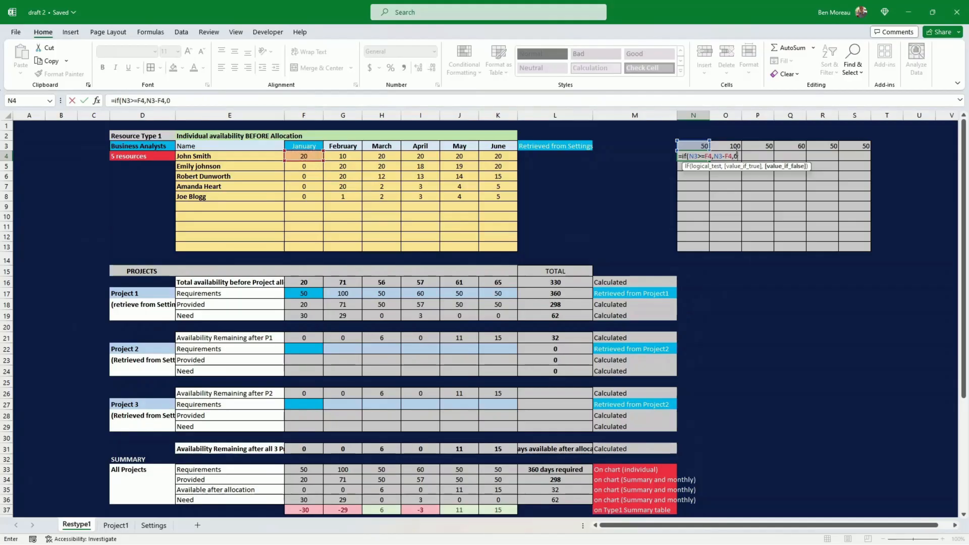
pyautogui.hotkey('ctrl', 'Return')
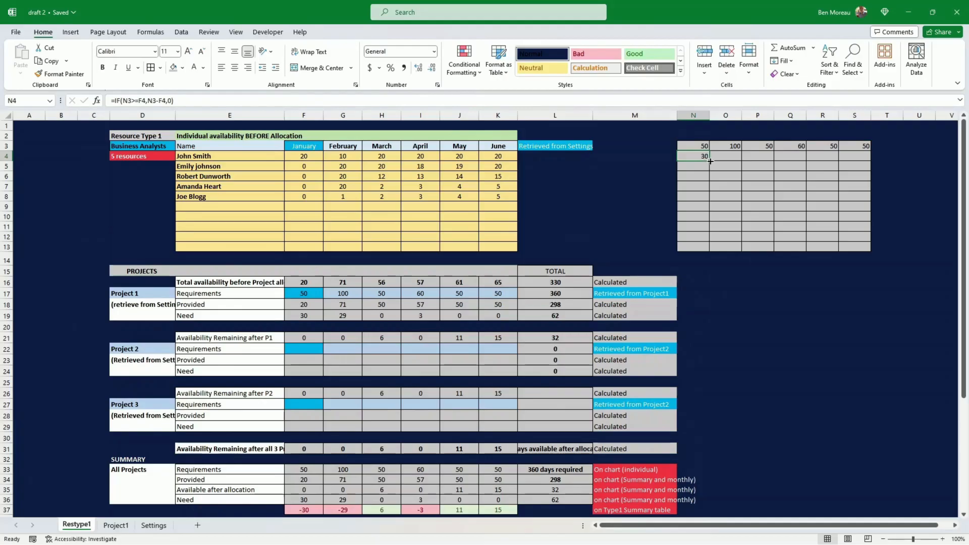
# - Fill the N4 formula through N4:S13 and check the March results in P4:P6 against the individual availability values
pyautogui.moveTo(710, 161); pyautogui.dragTo(713, 247)
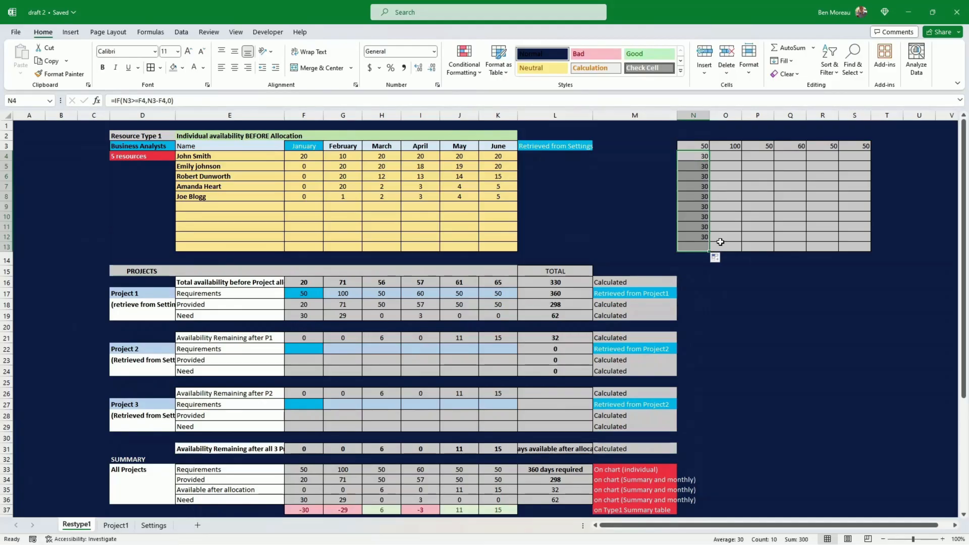
pyautogui.click(698, 157)
pyautogui.moveTo(710, 162); pyautogui.dragTo(870, 248)
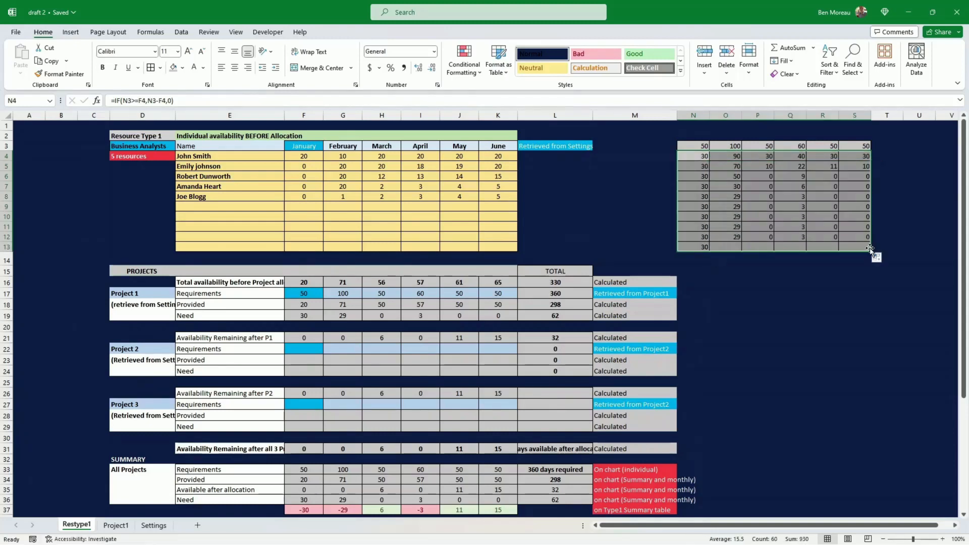
pyautogui.click(787, 217)
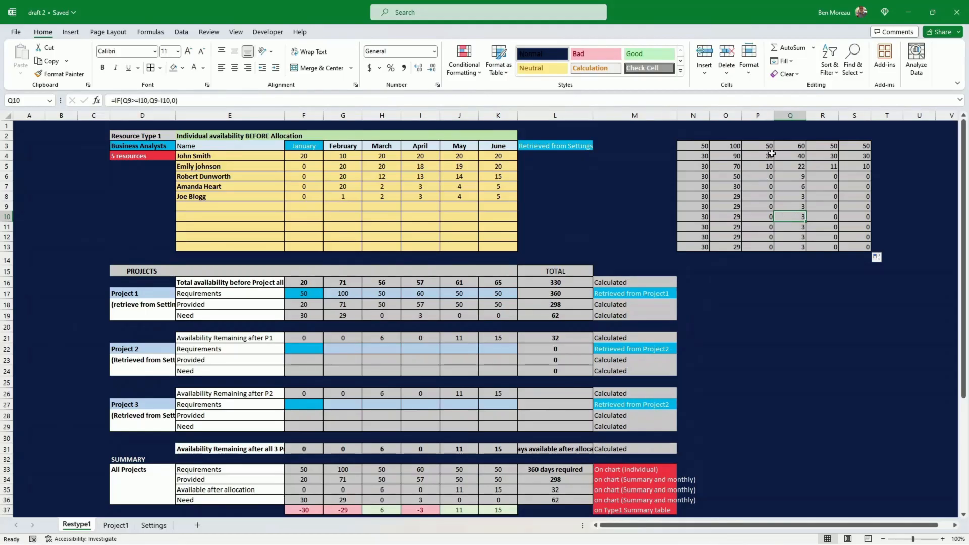
pyautogui.moveTo(769, 155); pyautogui.dragTo(769, 166)
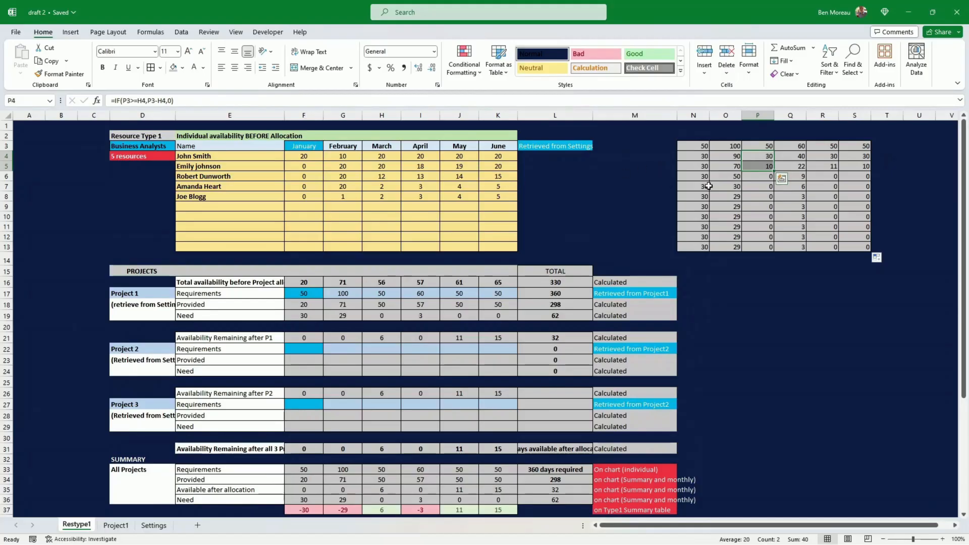
pyautogui.click(767, 178)
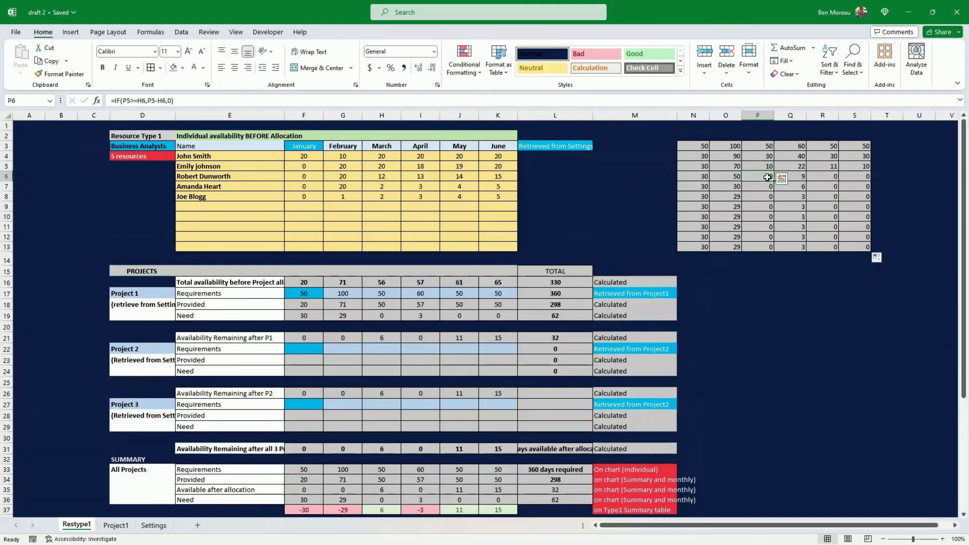
pyautogui.click(382, 188)
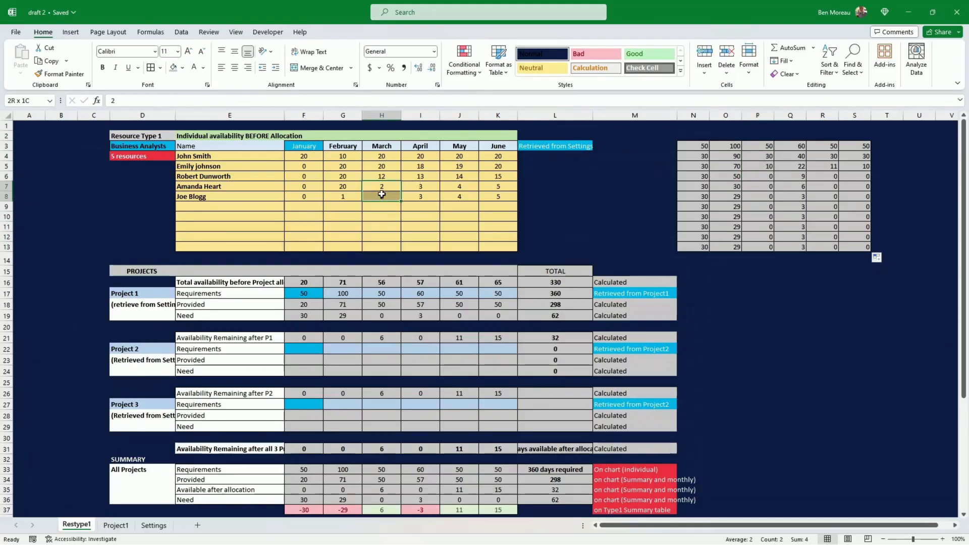
pyautogui.click(431, 190)
# - Reference the first resource's name with =E4 in E44 of the AFTER Allocation table and fill it down through E53
pyautogui.scroll(-8, 430, 190)
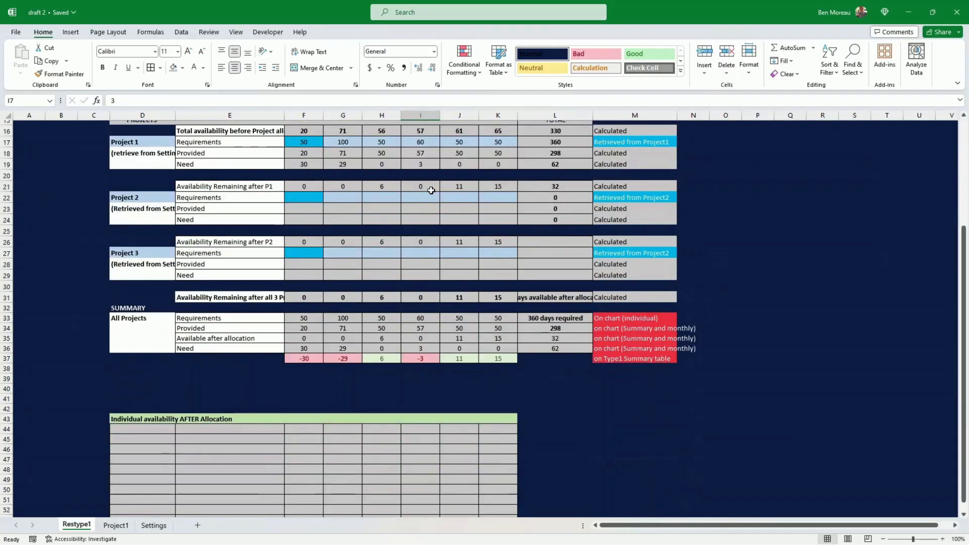
pyautogui.click(156, 340)
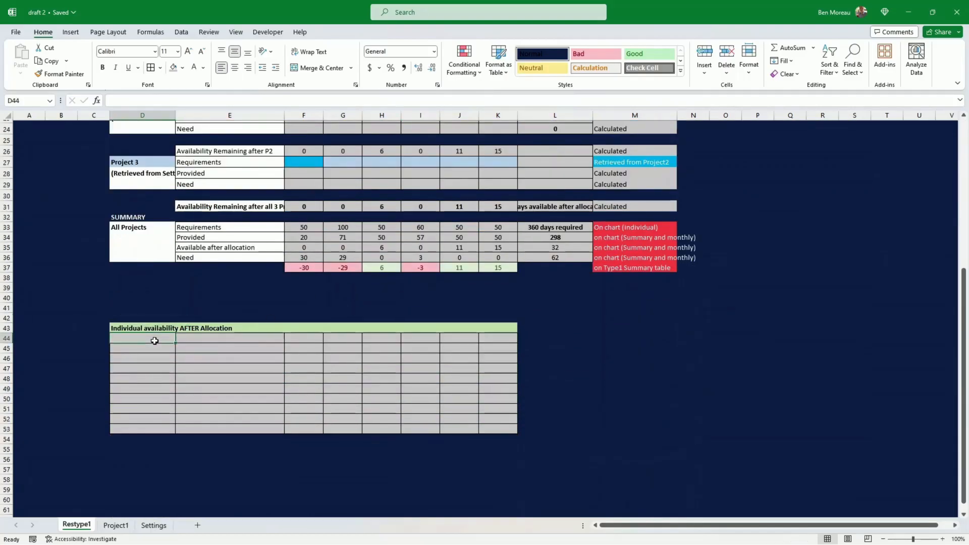
pyautogui.click(190, 338)
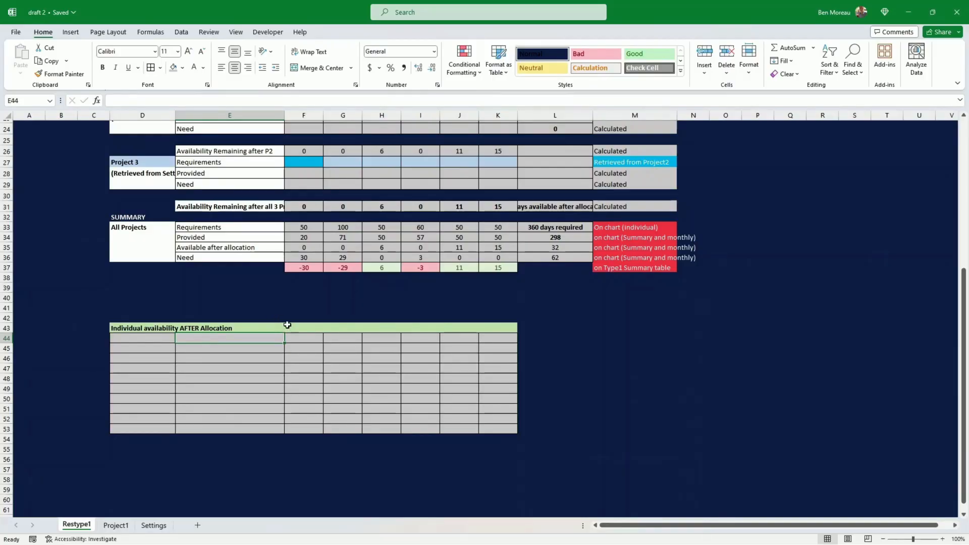
pyautogui.write('=')
pyautogui.scroll(8, 202, 273)
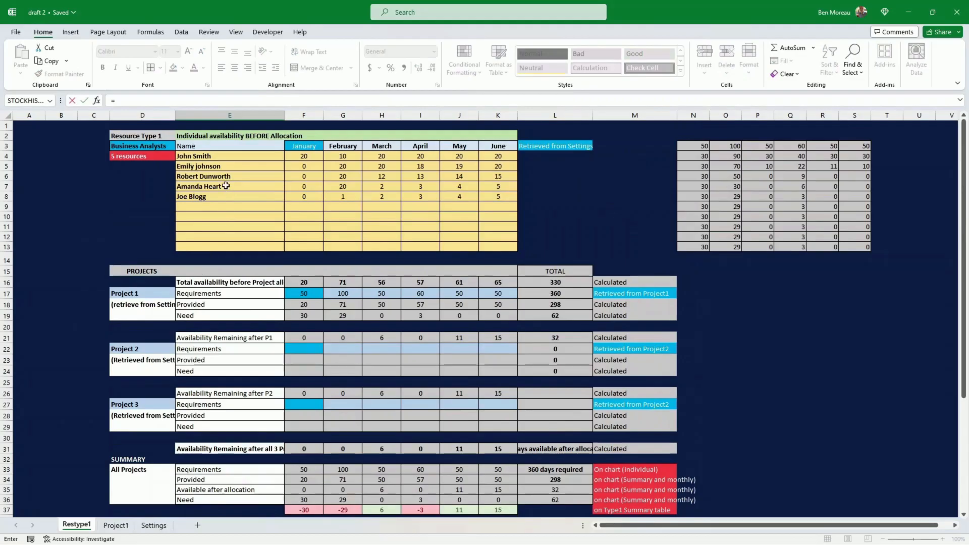
pyautogui.click(215, 154)
pyautogui.press('Return')
pyautogui.scroll(-5, 267, 227)
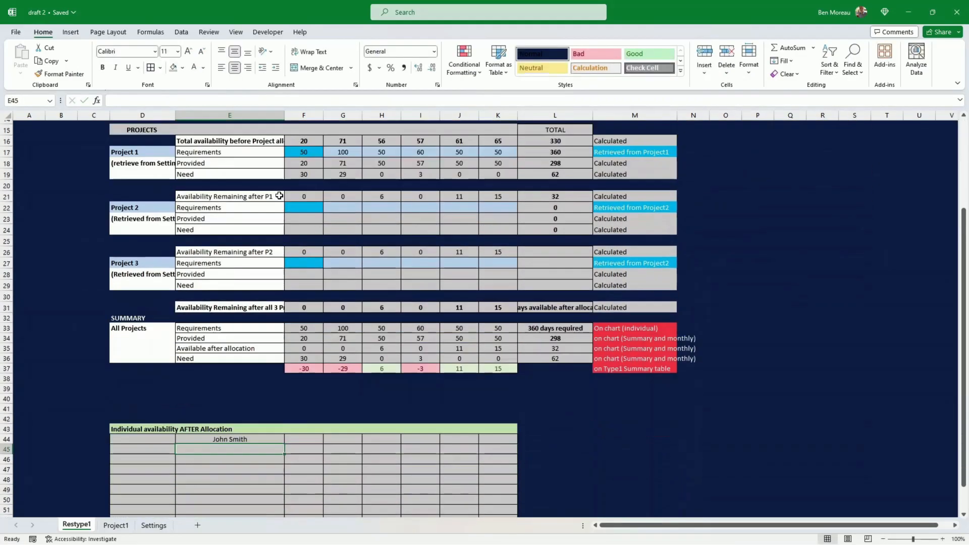
pyautogui.click(279, 379)
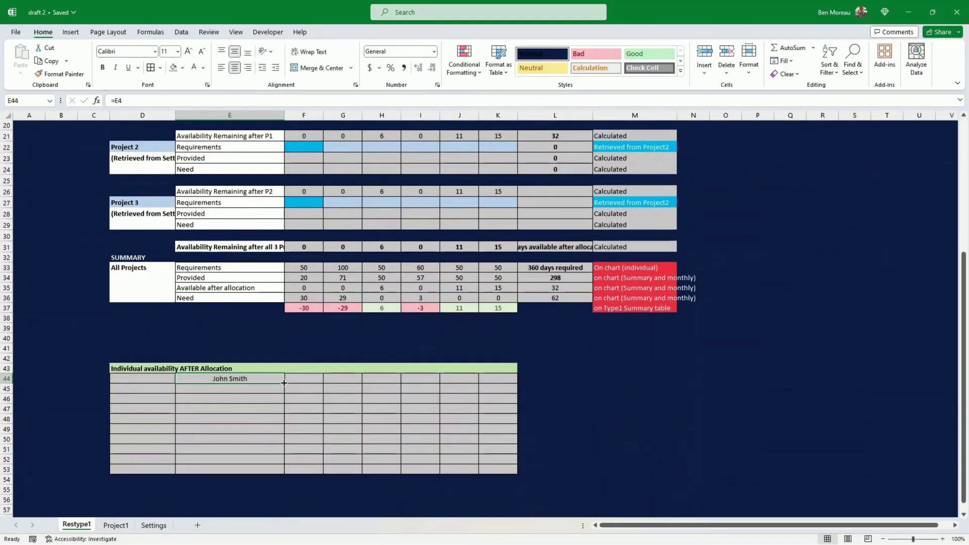
pyautogui.moveTo(284, 383); pyautogui.dragTo(283, 474)
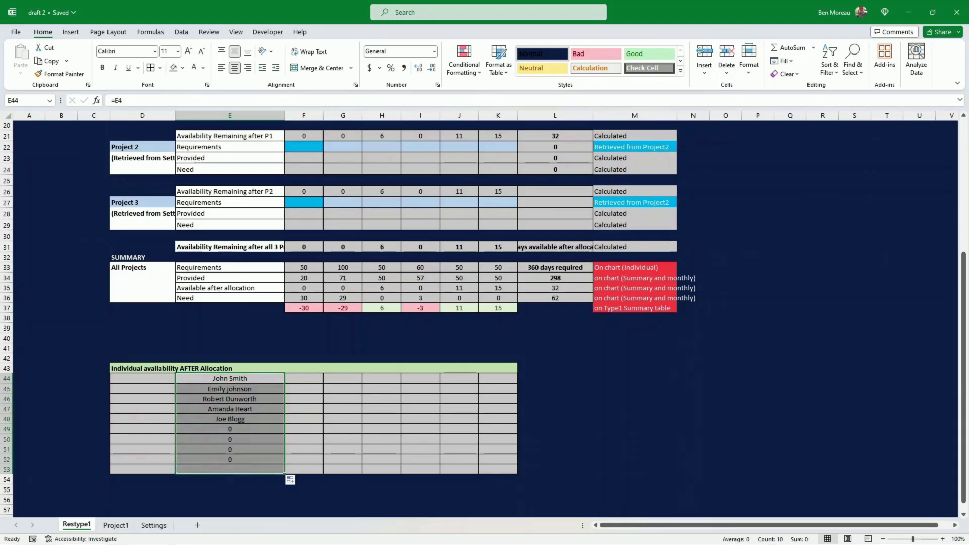
# - Left-align the resource names in E44:E53
pyautogui.scroll(-2, 252, 404)
pyautogui.moveTo(222, 339); pyautogui.dragTo(223, 429)
pyautogui.click(221, 70)
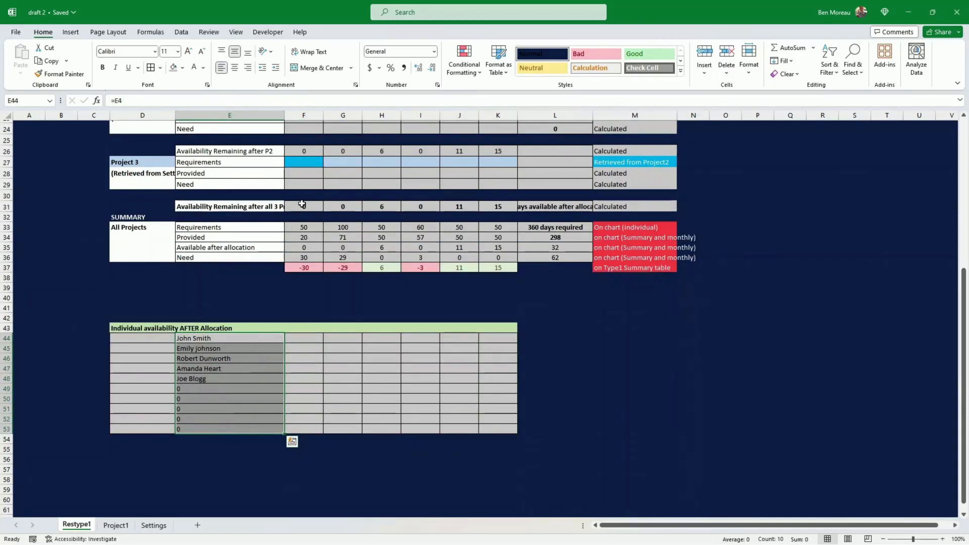
# - Enter =IF(N3>=F4,0,F4-N3) in F44 to calculate the first resource's January availability after allocation
pyautogui.click(301, 340)
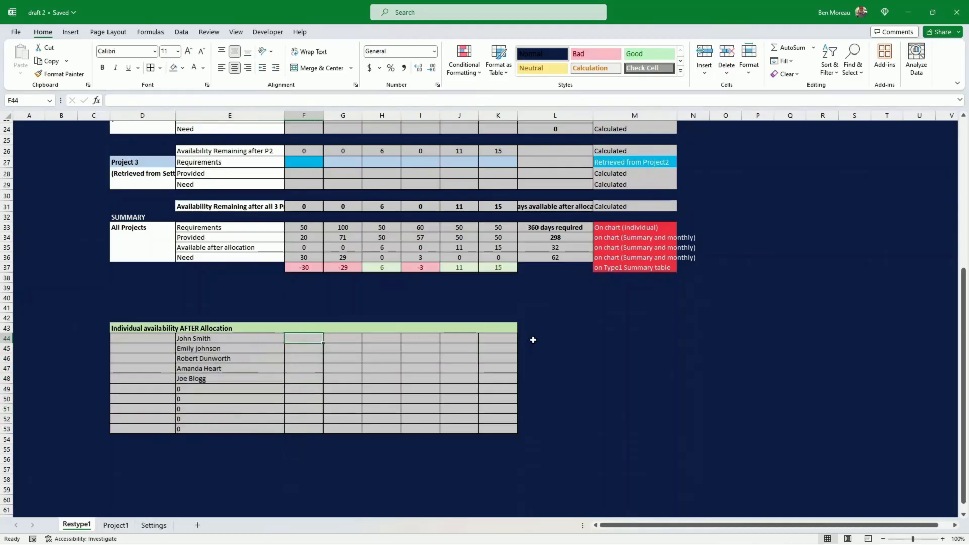
pyautogui.write('=')
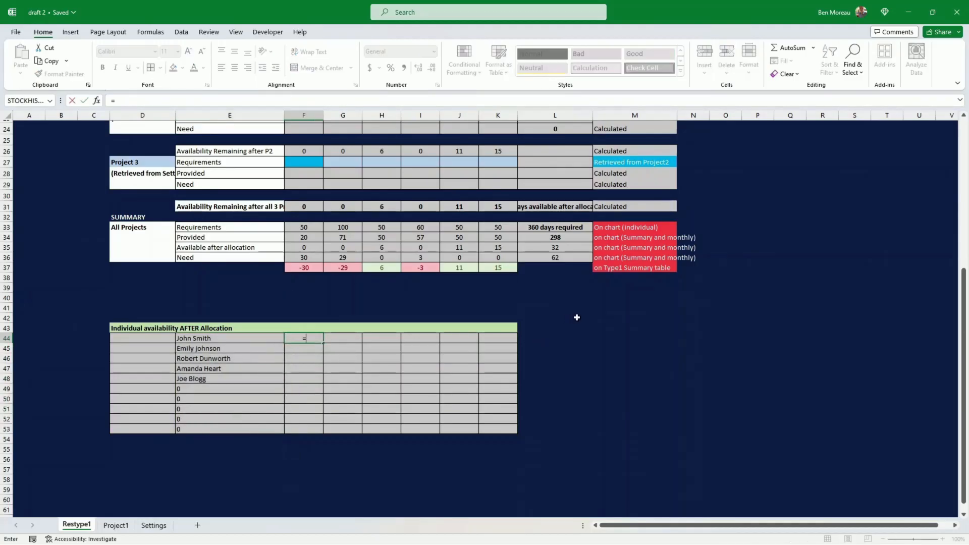
pyautogui.scroll(1, 575, 318)
pyautogui.write('if(')
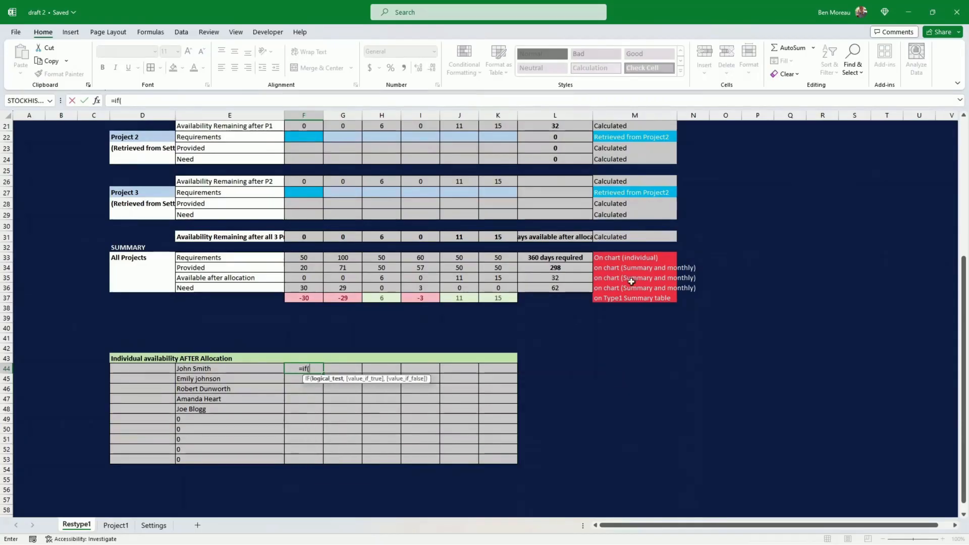
pyautogui.scroll(3, 745, 219)
pyautogui.scroll(4, 745, 219)
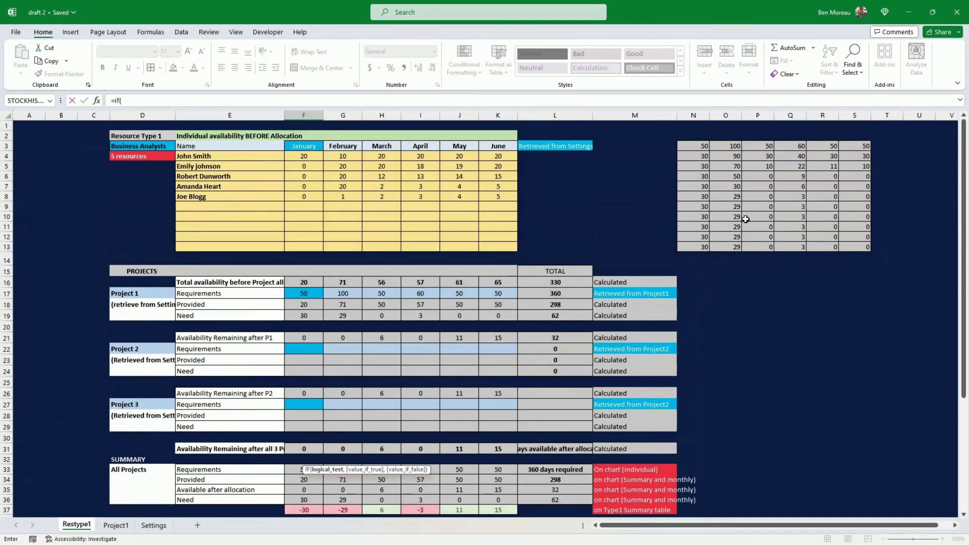
pyautogui.click(701, 148)
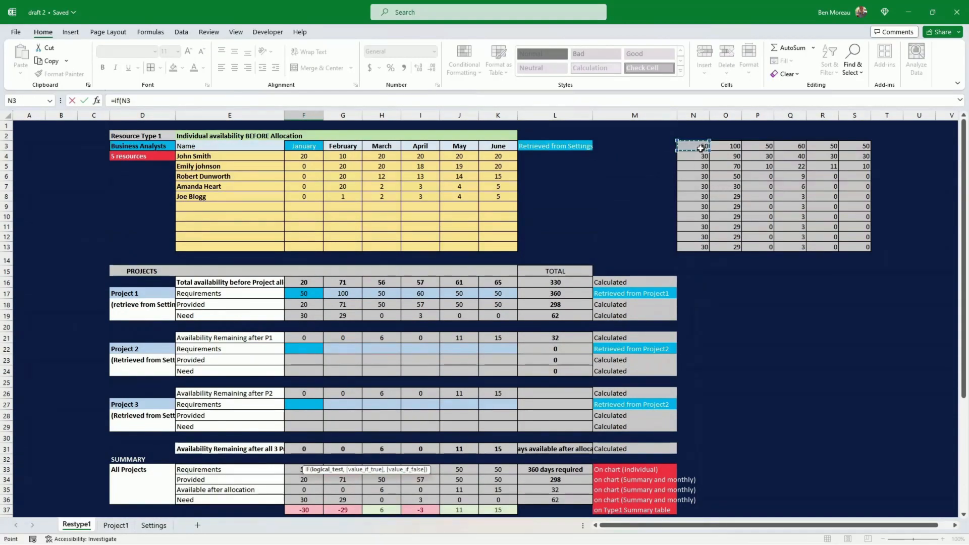
pyautogui.write('>=')
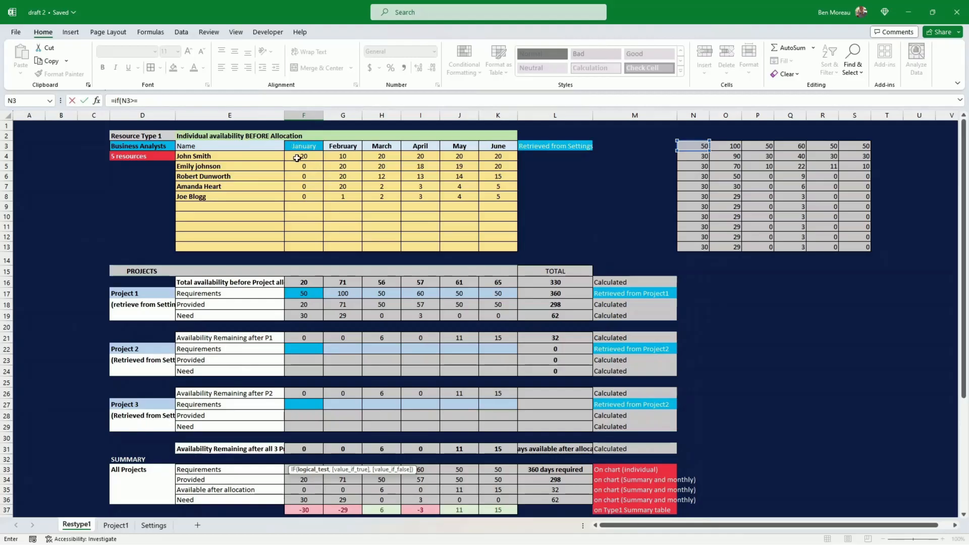
pyautogui.click(298, 158)
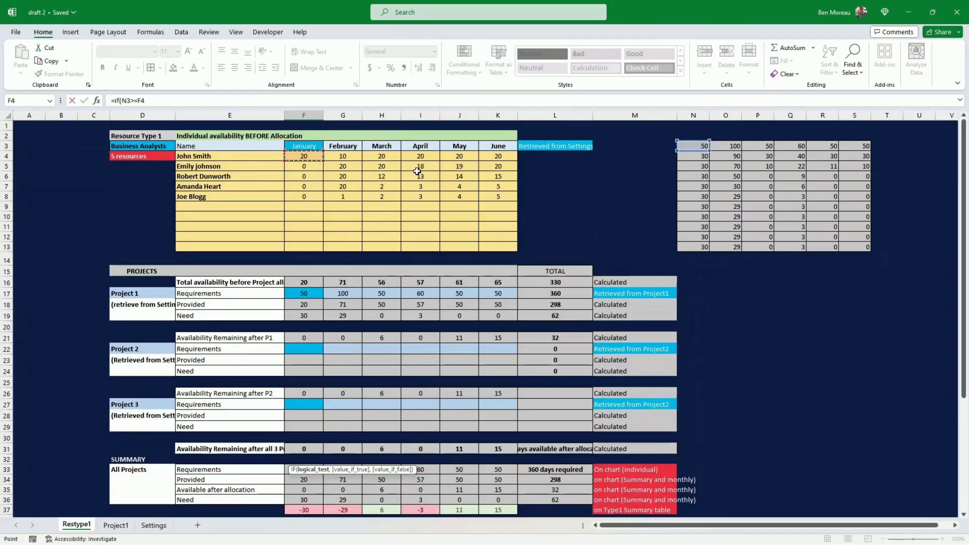
pyautogui.write(',0')
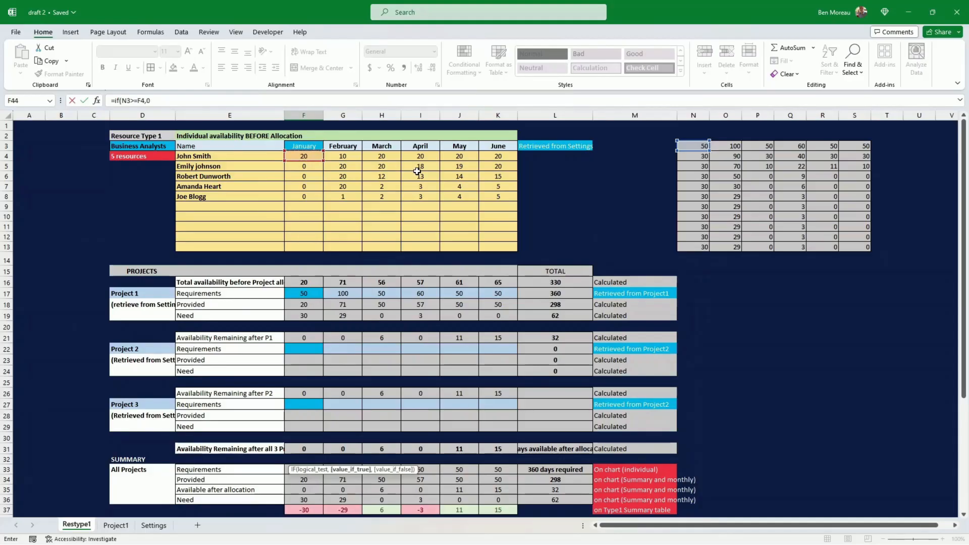
pyautogui.write(',')
pyautogui.click(310, 156)
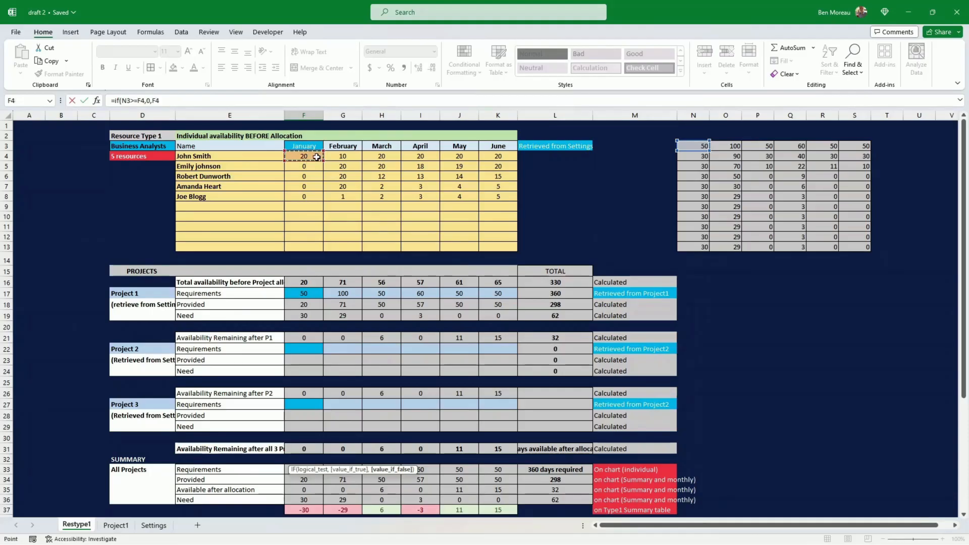
pyautogui.write('-')
pyautogui.click(697, 146)
pyautogui.press('Return')
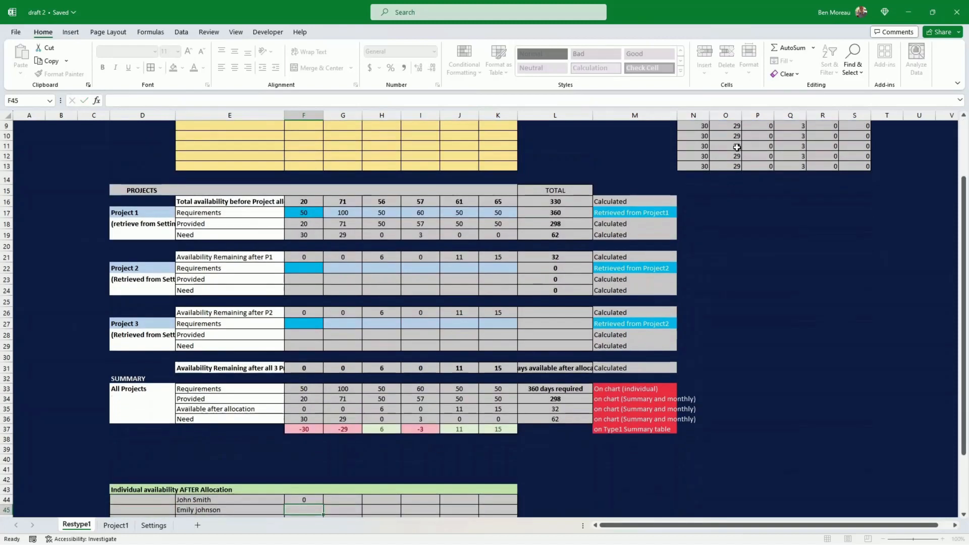
# - Fill the F44 formula across and down through K53 in the AFTER Allocation table
pyautogui.scroll(-4, 478, 286)
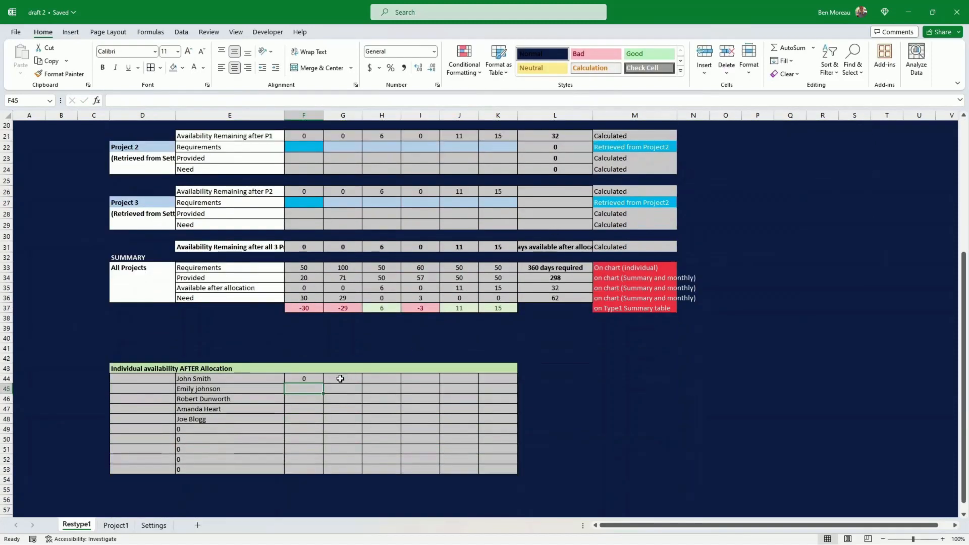
pyautogui.click(316, 379)
pyautogui.moveTo(323, 383); pyautogui.dragTo(510, 476)
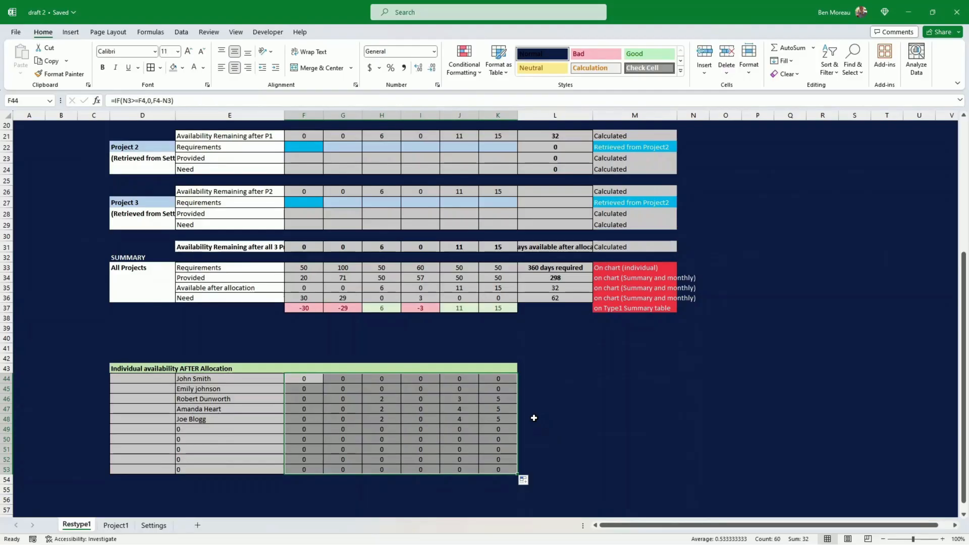
# - Compare the June availability of the resources in the AFTER Allocation table with their values in the BEFORE Allocation table
pyautogui.scroll(5, 536, 416)
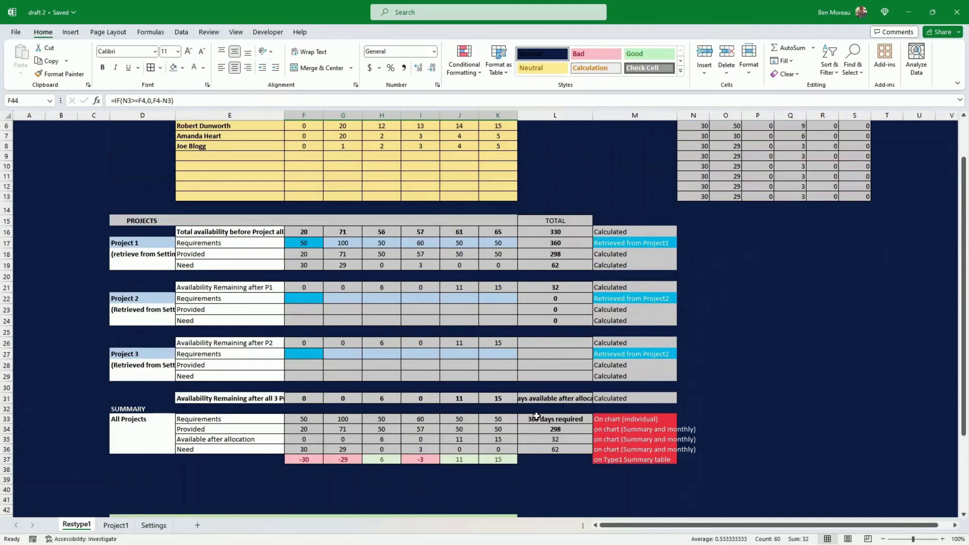
pyautogui.scroll(-5, 525, 394)
pyautogui.moveTo(501, 398); pyautogui.dragTo(504, 419)
pyautogui.scroll(6, 514, 399)
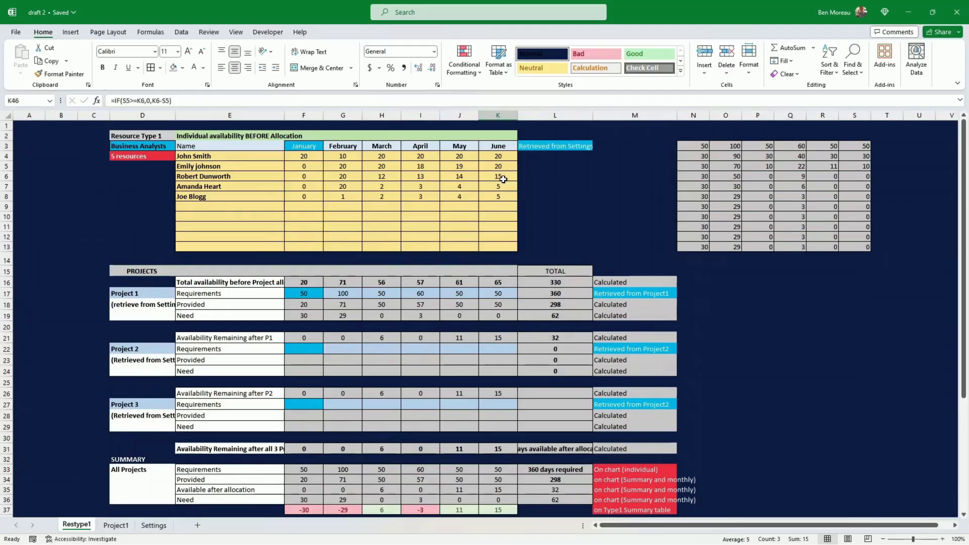
pyautogui.click(506, 176)
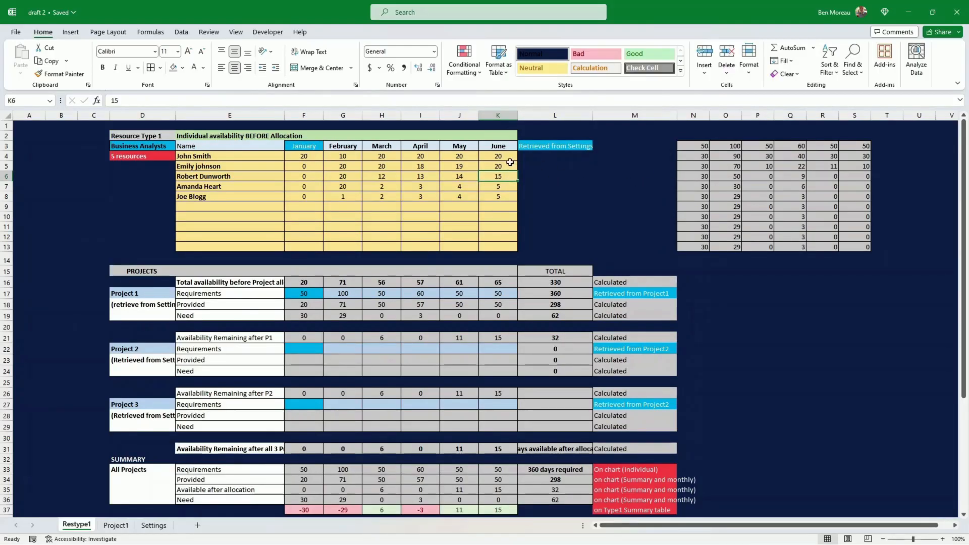
pyautogui.moveTo(505, 156); pyautogui.dragTo(505, 177)
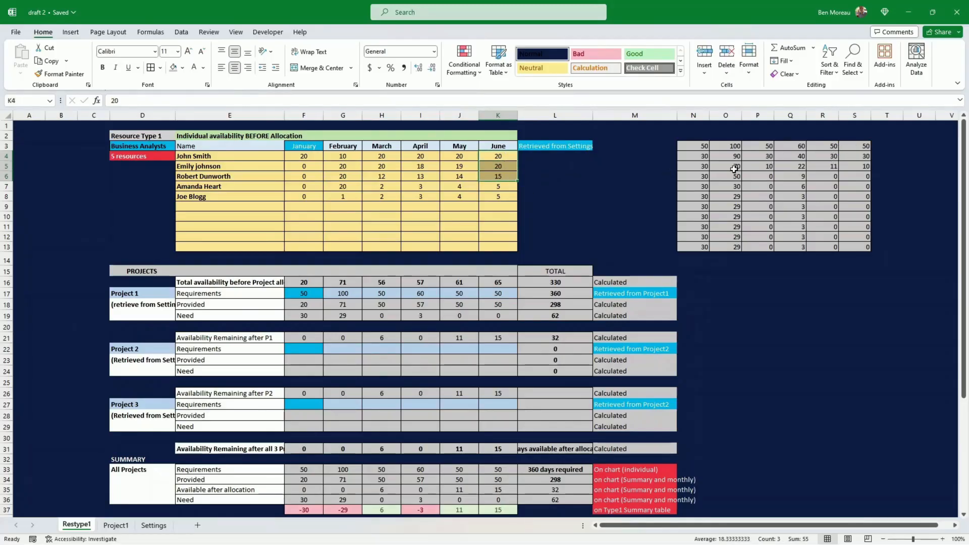
pyautogui.hotkey('ctrl', 'v')
pyautogui.click(503, 173)
pyautogui.scroll(-7, 510, 185)
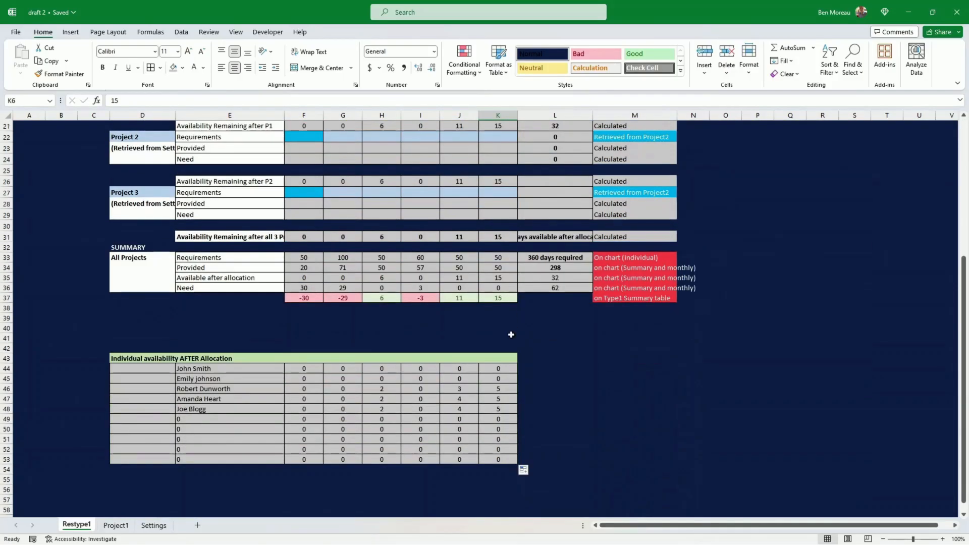
pyautogui.moveTo(507, 387); pyautogui.dragTo(514, 409)
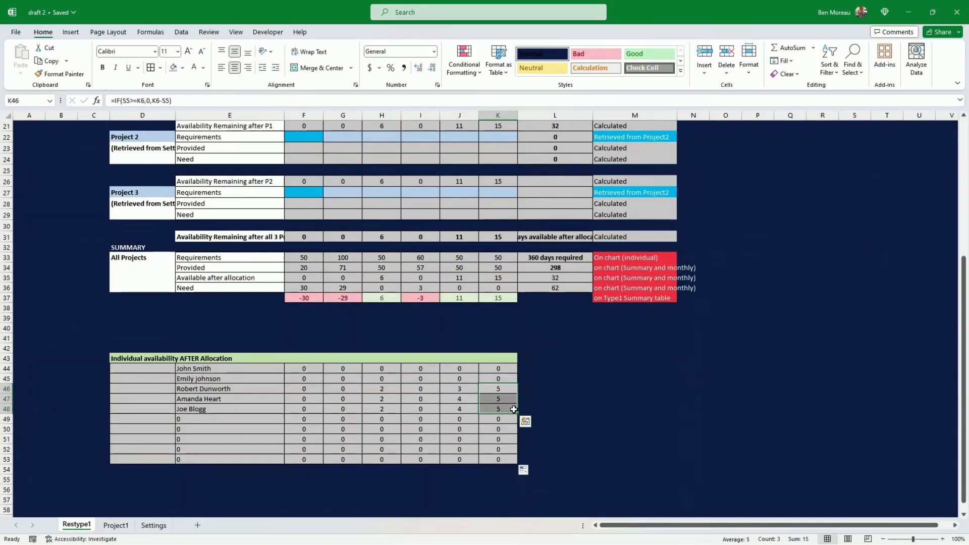
pyautogui.click(540, 386)
pyautogui.scroll(-4, 545, 385)
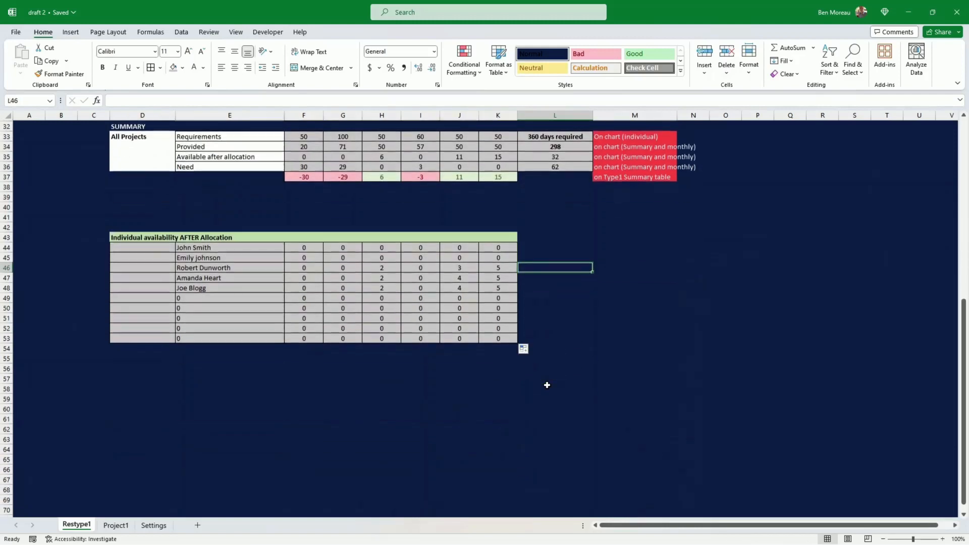
# - Set up a second table at D56:K66 with the AFTER Allocation table's formatting and copy the D43 heading into D56
pyautogui.click(143, 367)
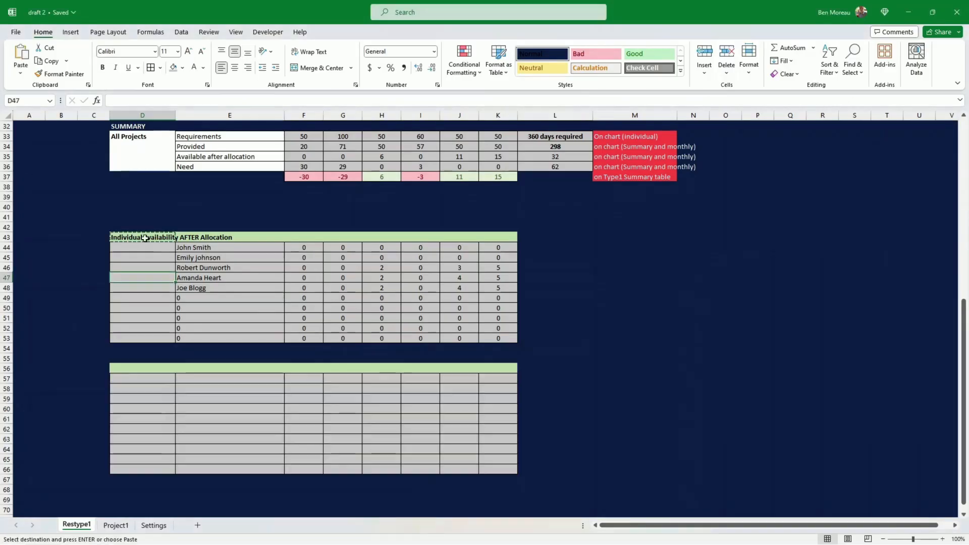
pyautogui.press('Down')
pyautogui.press('Down')
pyautogui.press('Down')
pyautogui.press('Down')
pyautogui.press('Down')
pyautogui.press('Down')
pyautogui.press('Down')
pyautogui.press('Down')
pyautogui.press('Down')
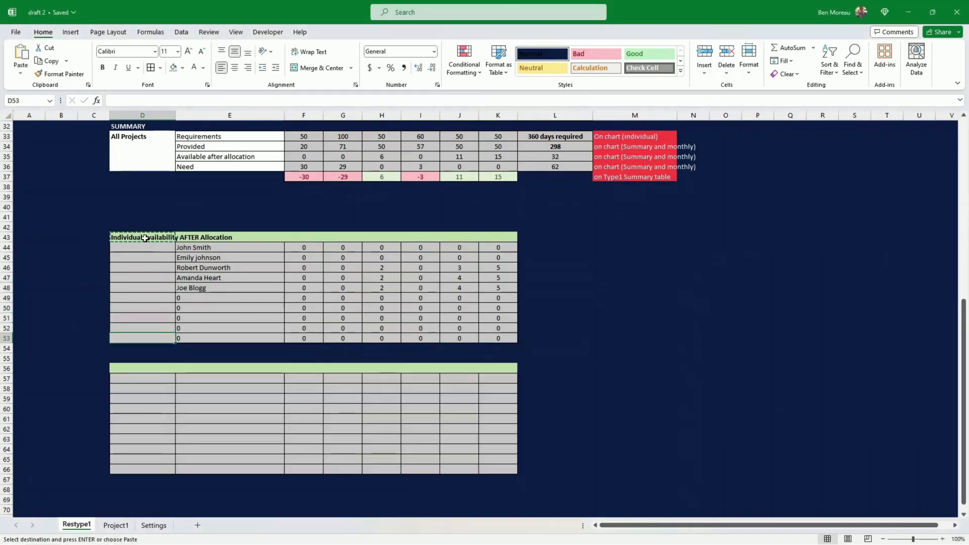
pyautogui.hotkey('ctrl', 'v')
# - Enter SORTED in F56 of the second table's heading row
pyautogui.press('Right')
pyautogui.press('Right')
pyautogui.press('Right')
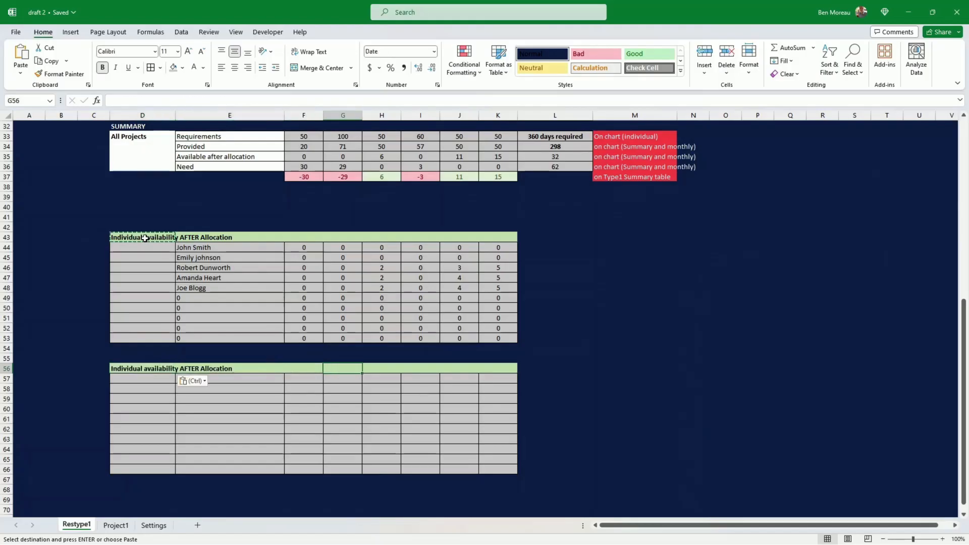
pyautogui.press('Left')
pyautogui.press('Escape')
pyautogui.write('S')
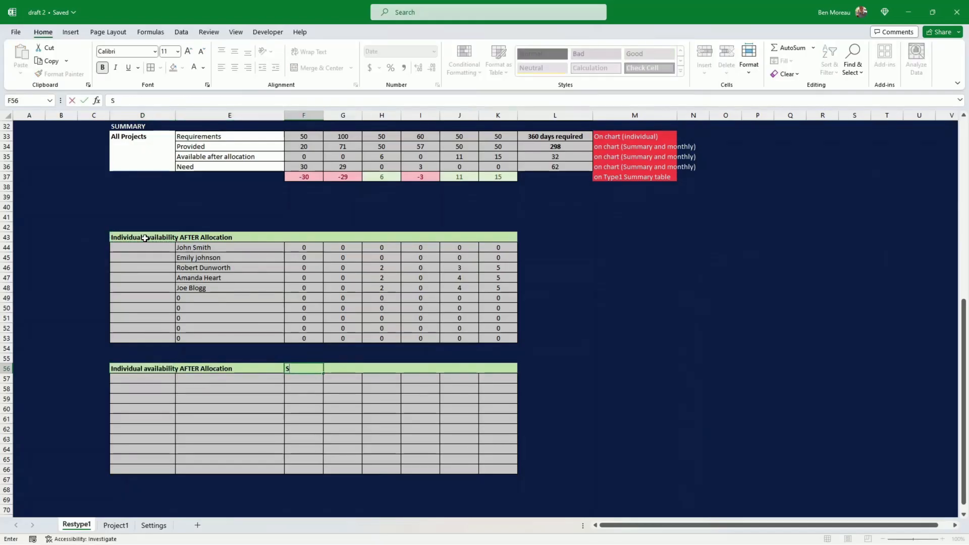
pyautogui.press('Return')
pyautogui.press('Left')
pyautogui.press('Left')
pyautogui.press('Left')
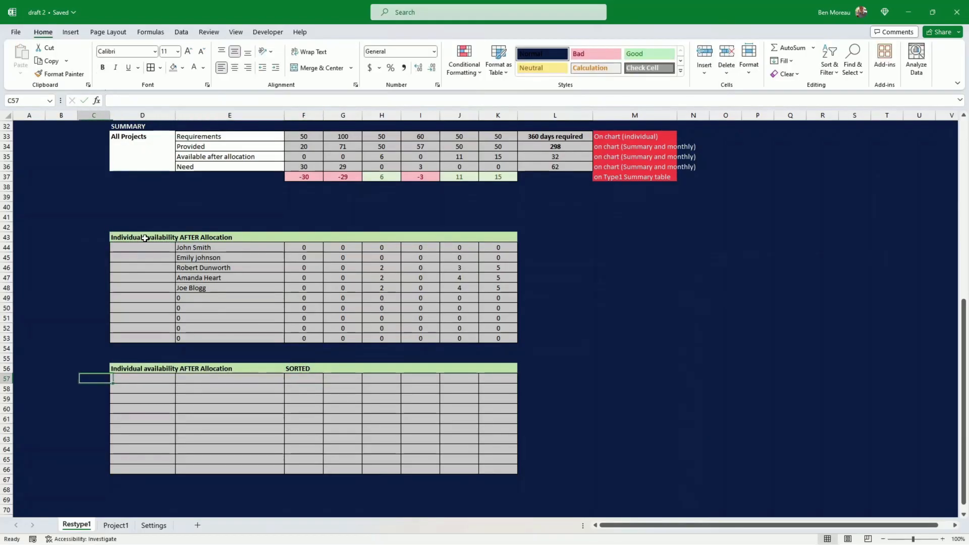
pyautogui.press('Right')
pyautogui.press('Right')
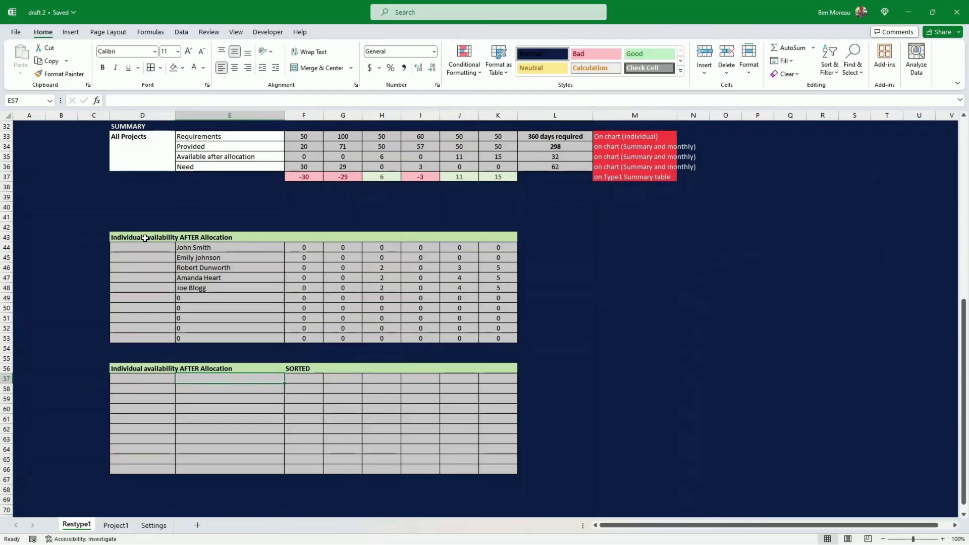
pyautogui.write('=sort')
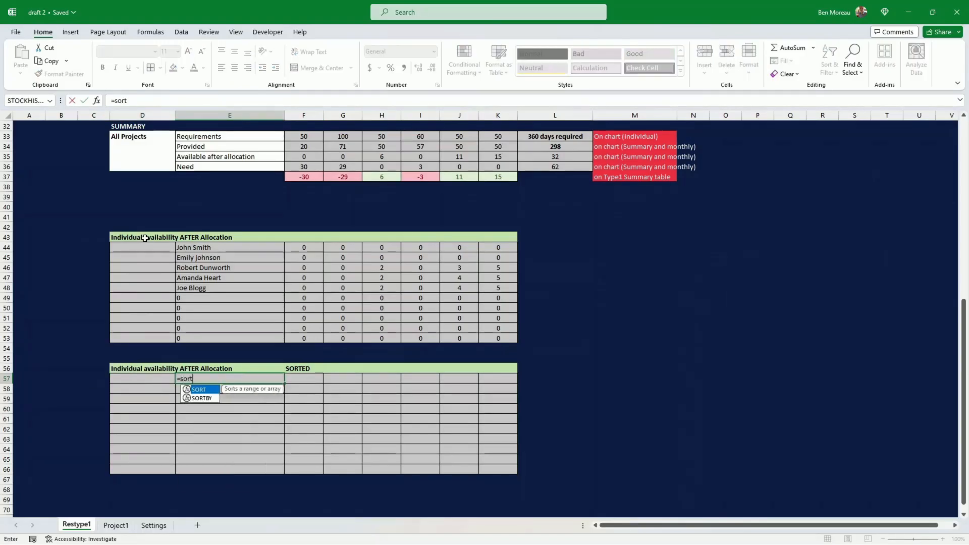
pyautogui.write('(')
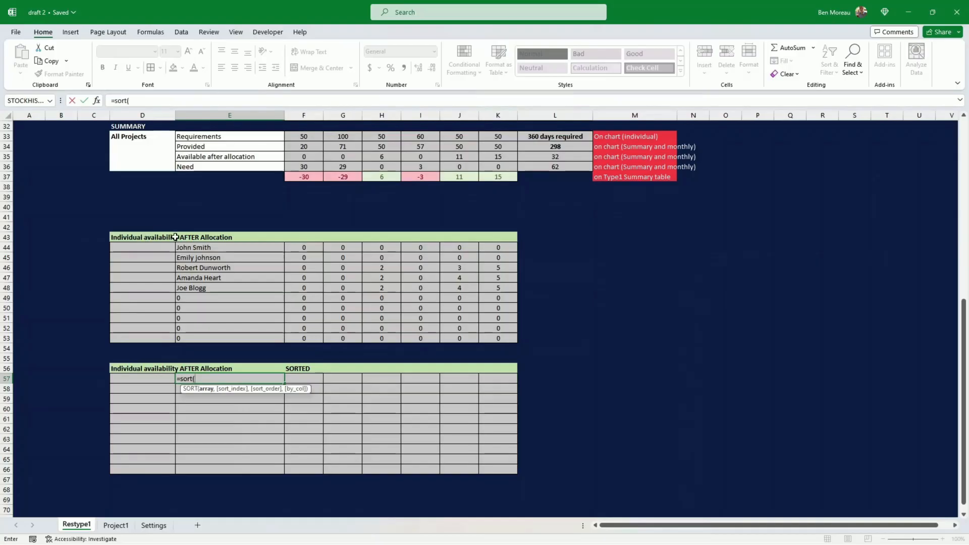
pyautogui.moveTo(192, 243); pyautogui.dragTo(233, 258)
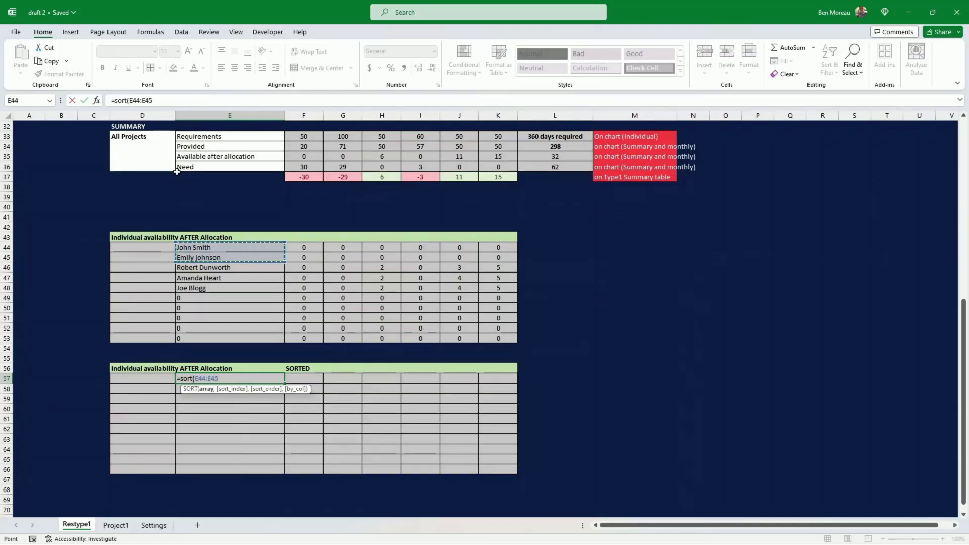
pyautogui.click(71, 101)
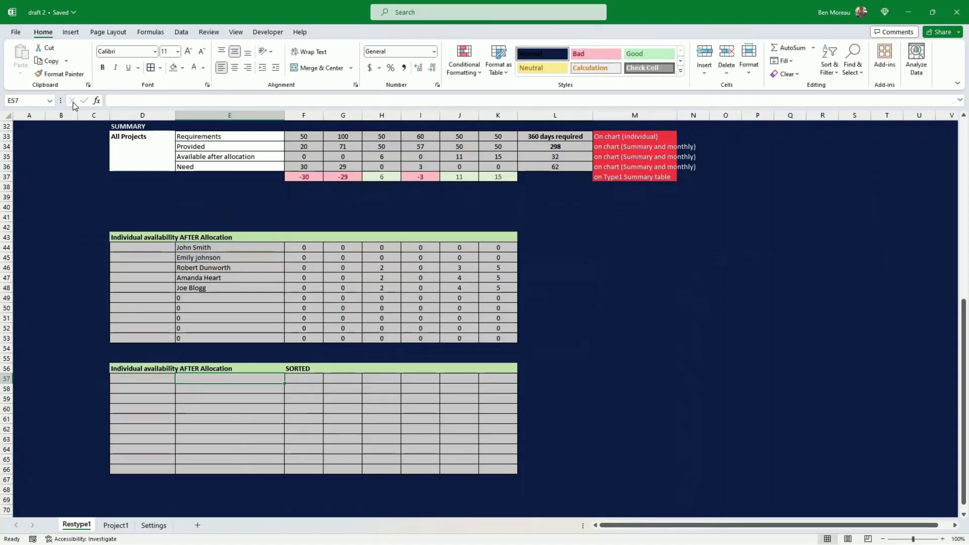
# - Total the first resource's availability with =SUM(F44:K44) in L44 and fill it down through L53
pyautogui.click(521, 244)
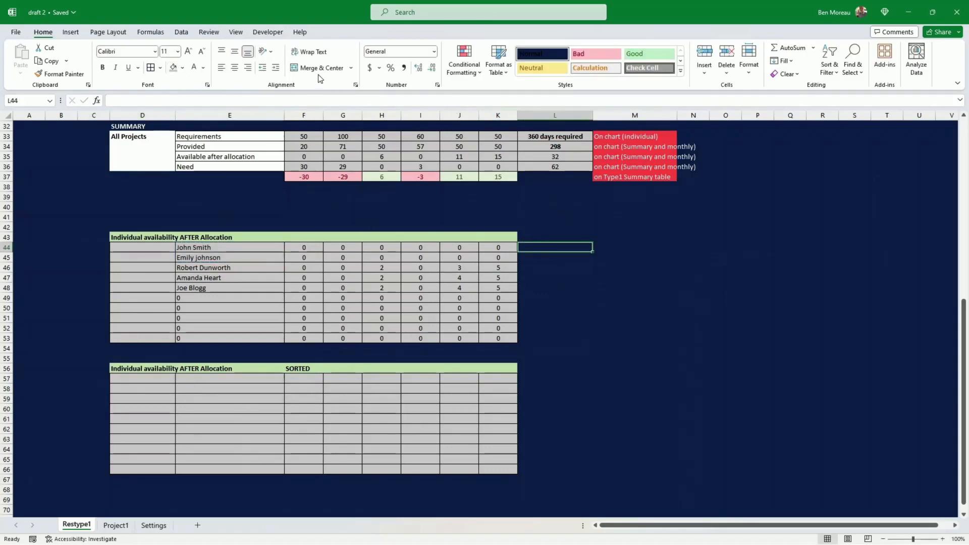
pyautogui.click(801, 48)
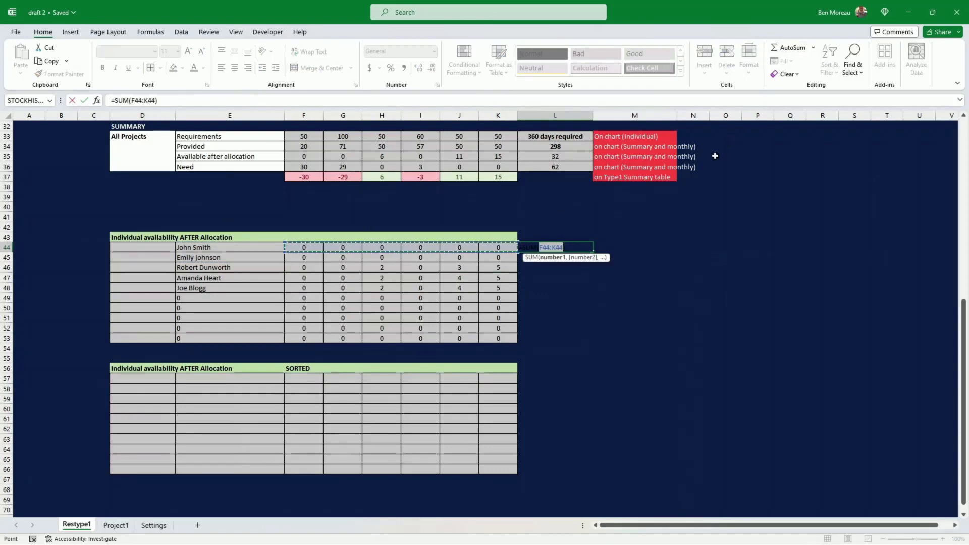
pyautogui.press('Return')
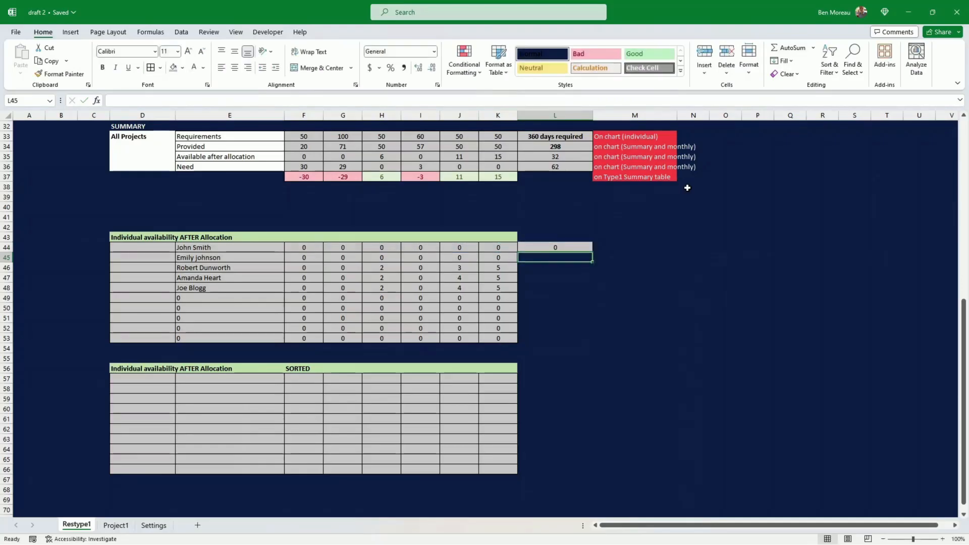
pyautogui.click(589, 246)
pyautogui.moveTo(591, 251); pyautogui.dragTo(589, 337)
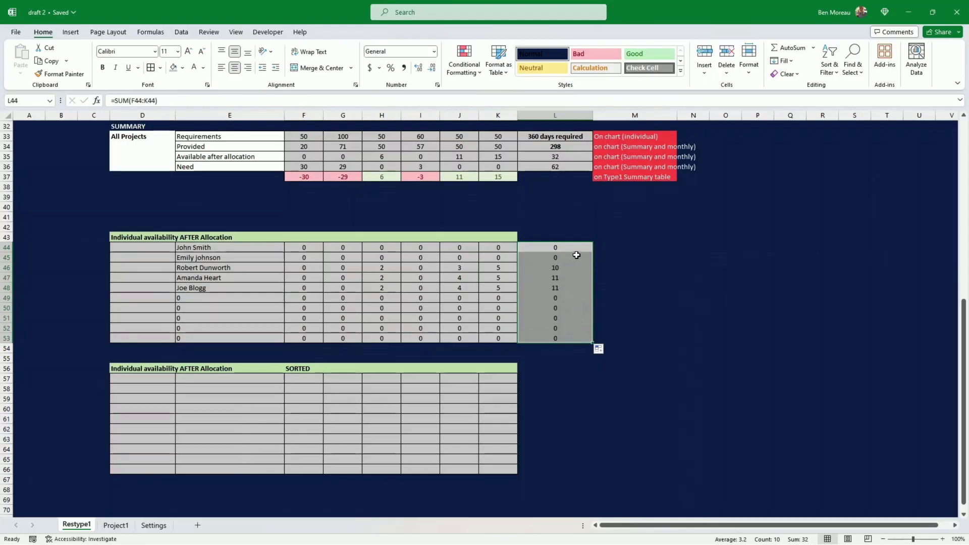
# - Enter =SORT(E44:L53,8,-1) in E57 to list the resources by total availability in descending order
pyautogui.click(260, 380)
pyautogui.write('=s')
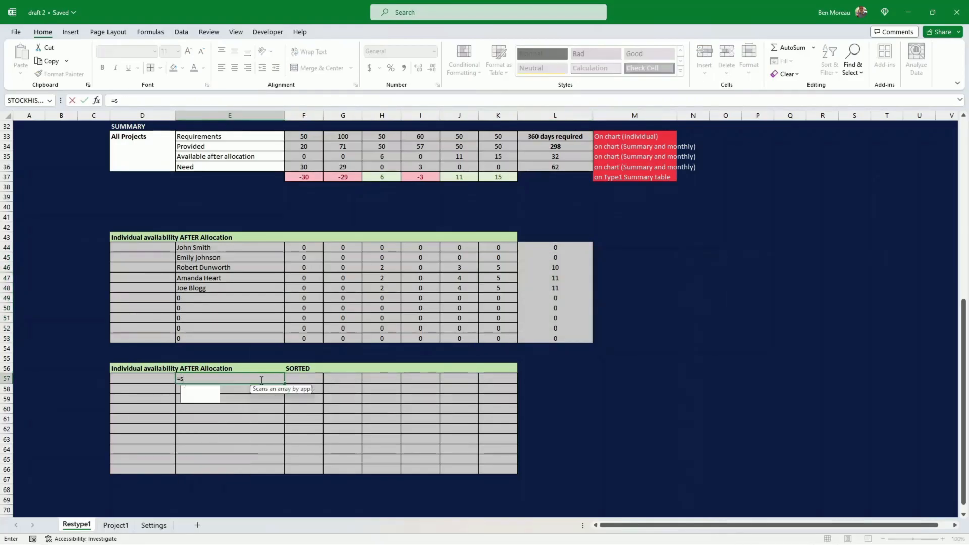
pyautogui.write('ort(')
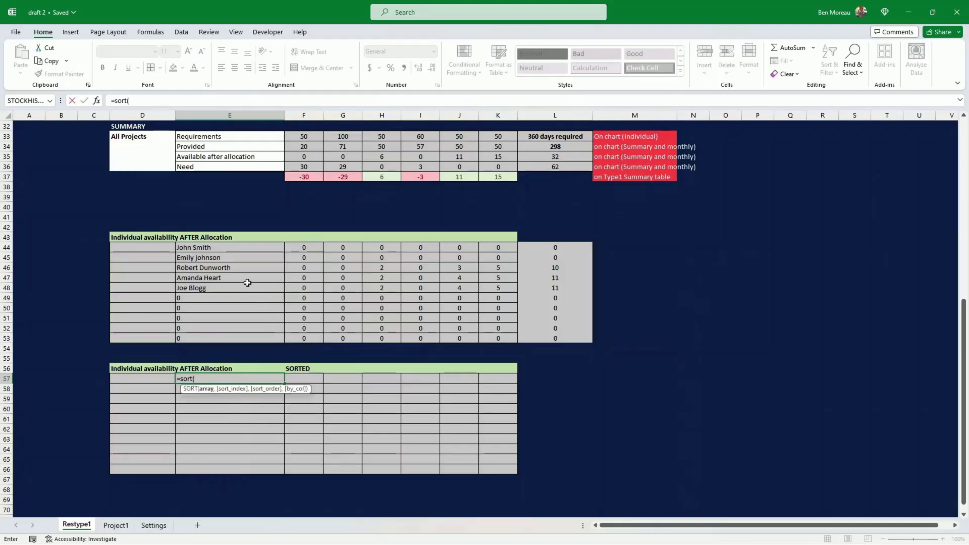
pyautogui.moveTo(239, 250); pyautogui.dragTo(528, 334)
pyautogui.click(166, 100)
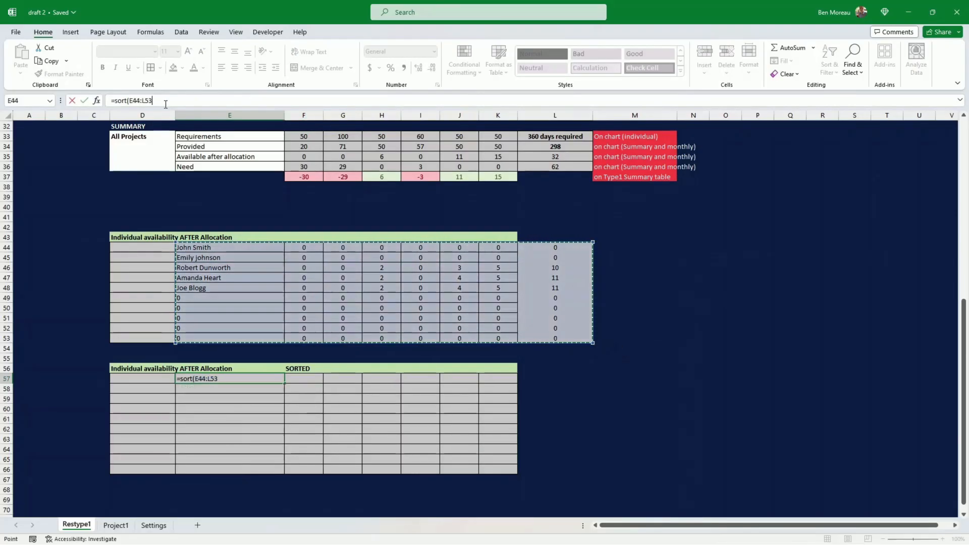
pyautogui.write(',')
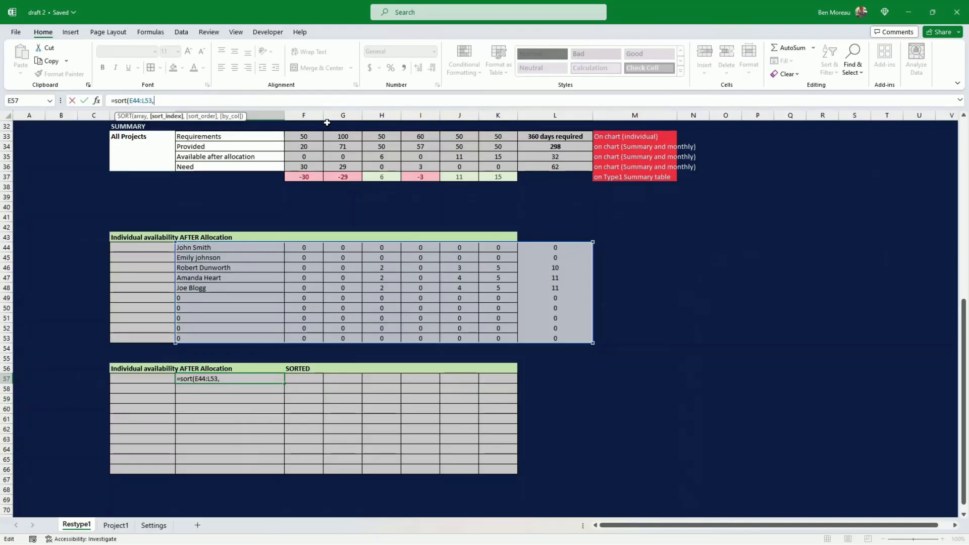
pyautogui.write('8,-1)')
pyautogui.press('Return')
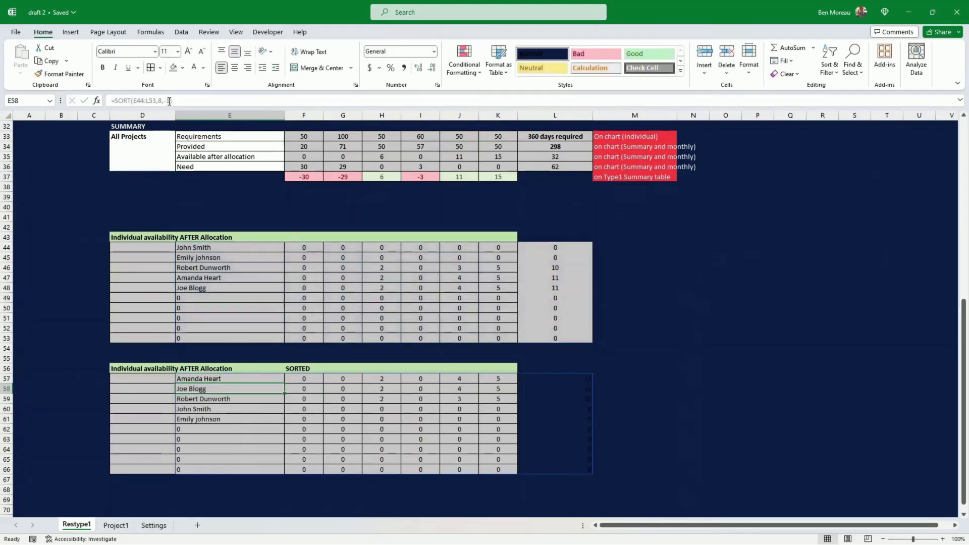
pyautogui.press('Up')
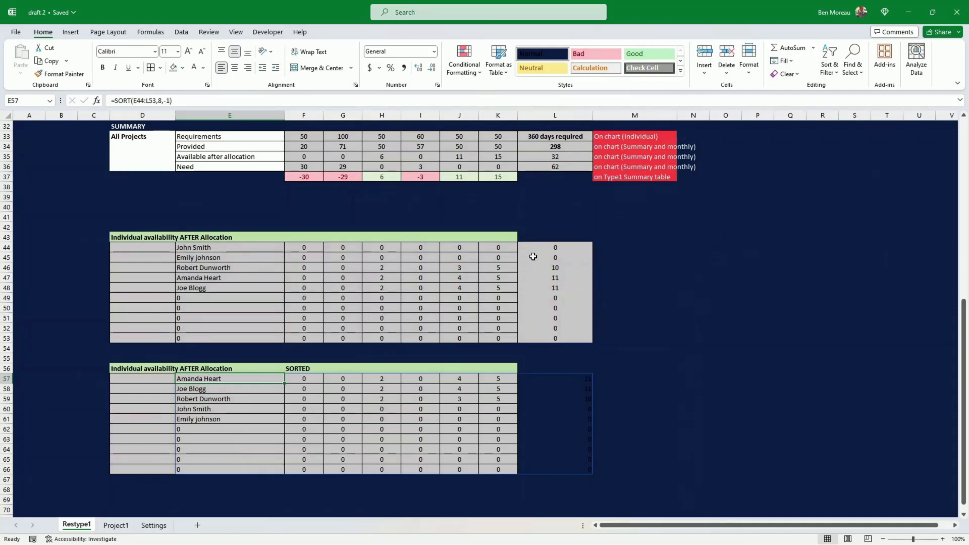
# - Copy the formatting of the totals in L44:L53 onto the sorted table's totals in L57:L66
pyautogui.moveTo(533, 248); pyautogui.dragTo(535, 336)
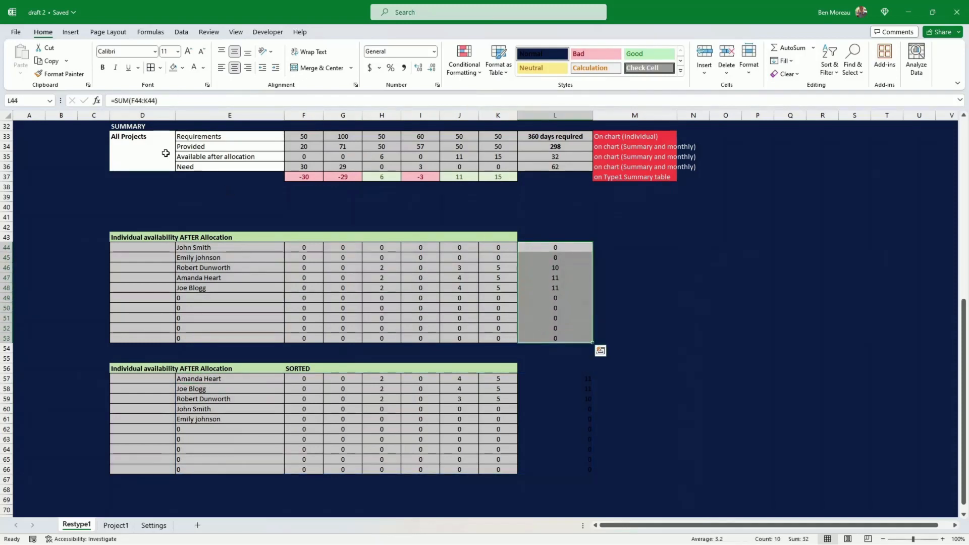
pyautogui.click(60, 73)
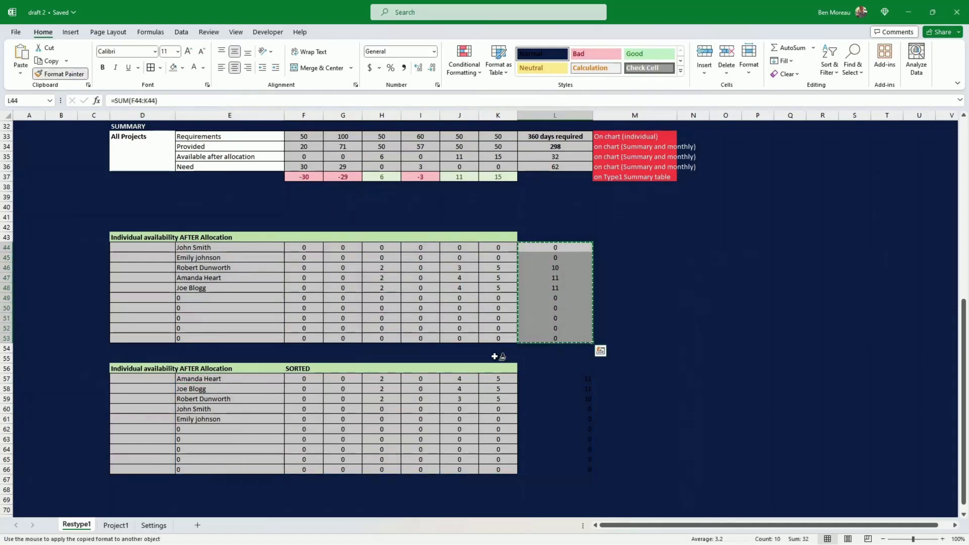
pyautogui.click(535, 378)
pyautogui.click(522, 365)
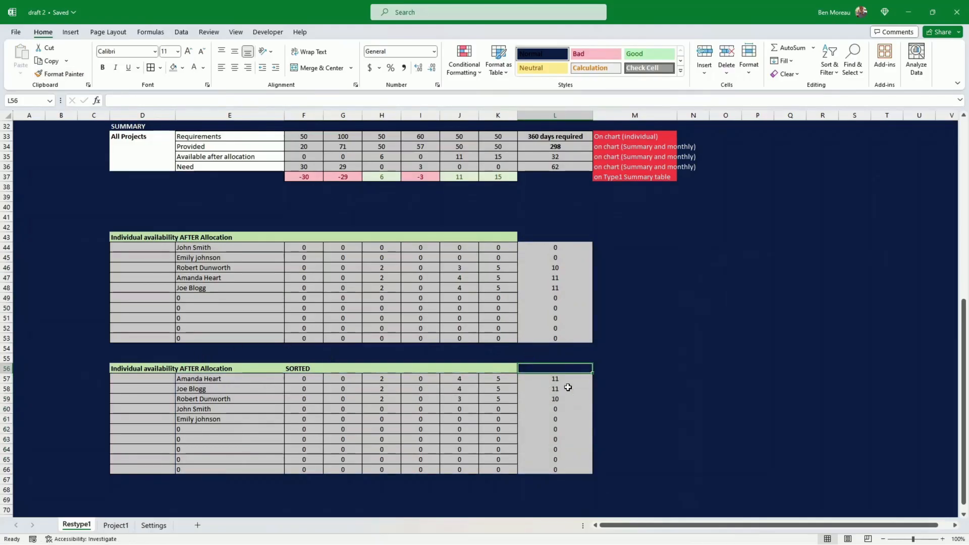
# - Review the sorted table's totals and resource order against the original availability tables
pyautogui.click(563, 381)
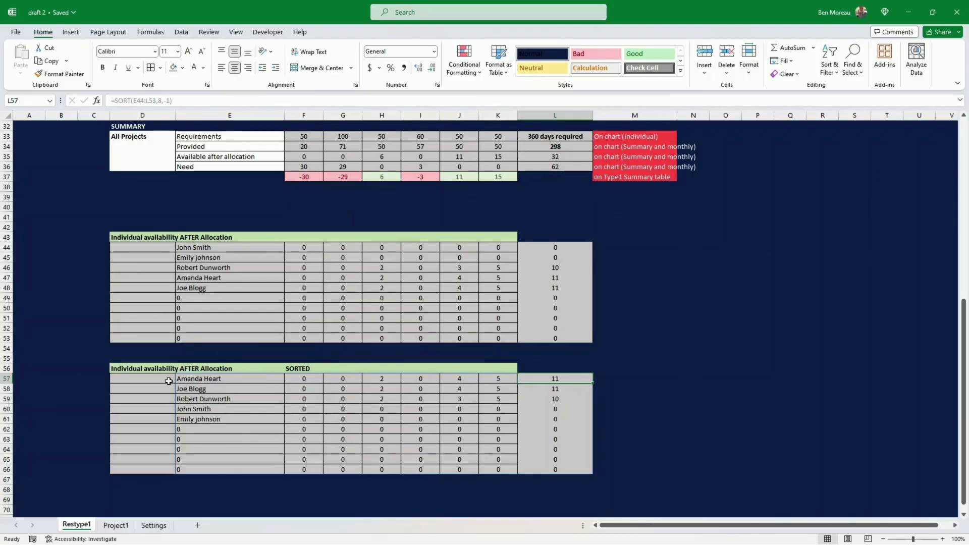
pyautogui.click(193, 377)
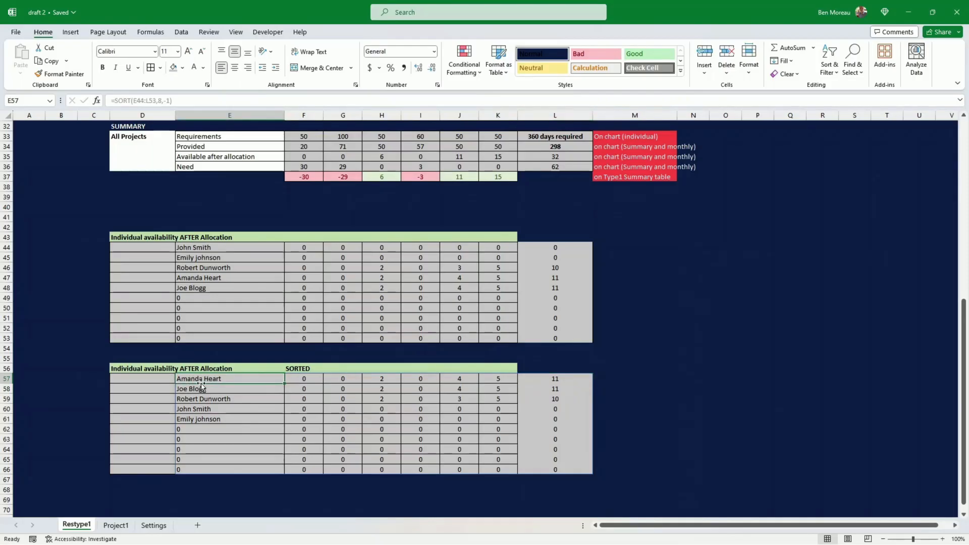
pyautogui.moveTo(196, 378); pyautogui.dragTo(214, 419)
pyautogui.click(216, 419)
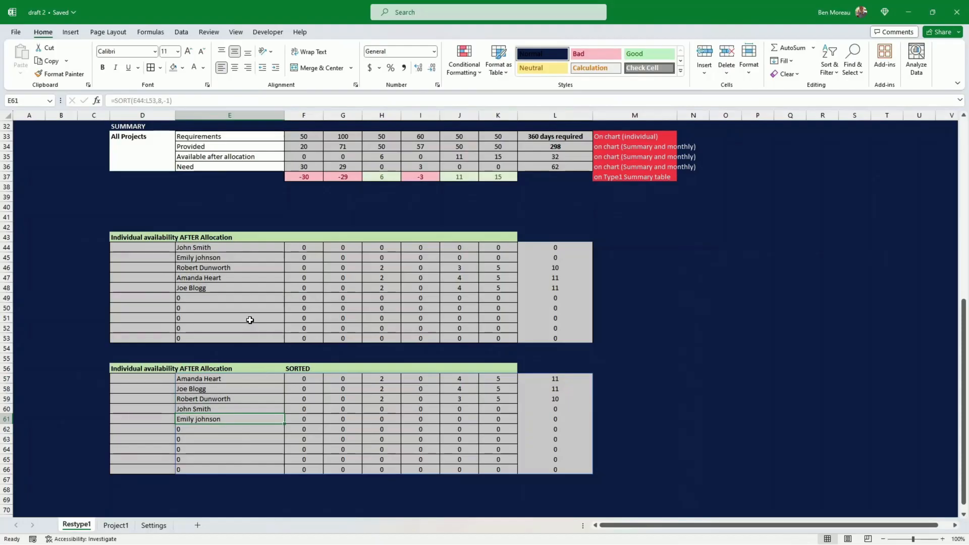
pyautogui.scroll(10, 250, 320)
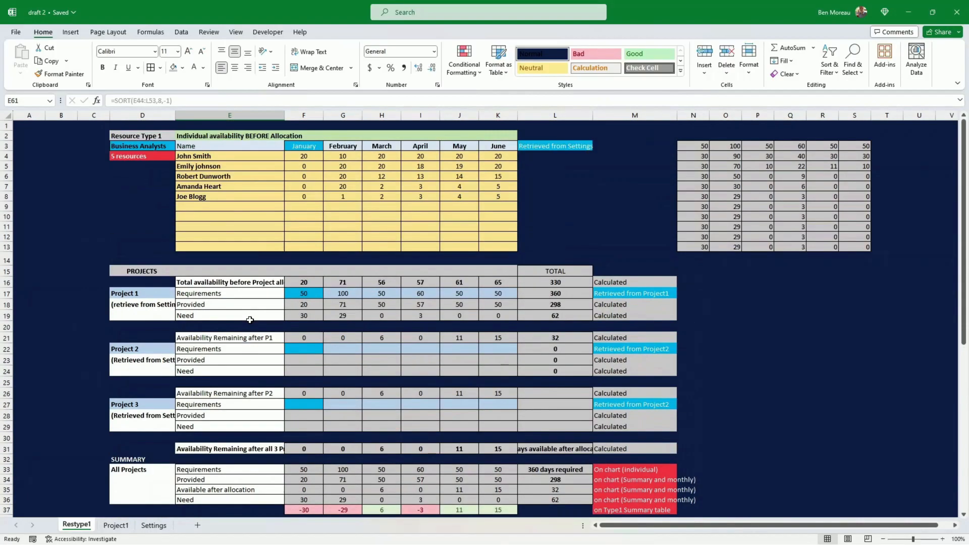
pyautogui.scroll(-9, 250, 320)
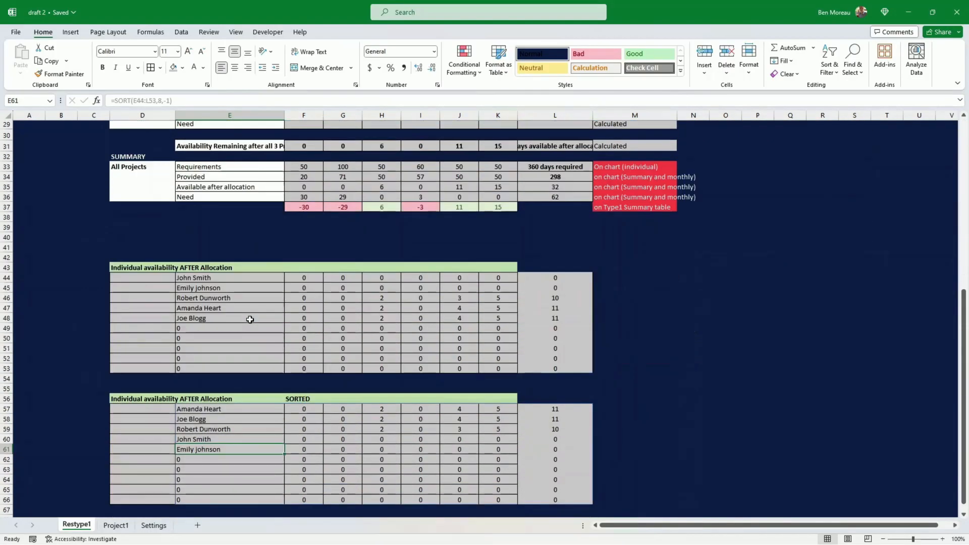
# - Link January's provided Business Analysts in F11 of the Project1 sheet to Project 1's Provided value with =Restype1!F18
pyautogui.scroll(9, 250, 318)
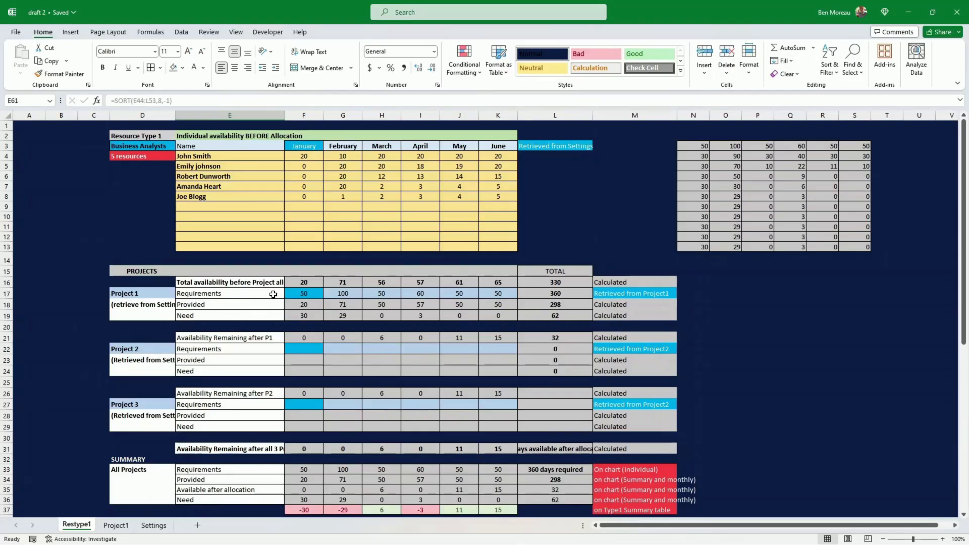
pyautogui.scroll(-1, 203, 388)
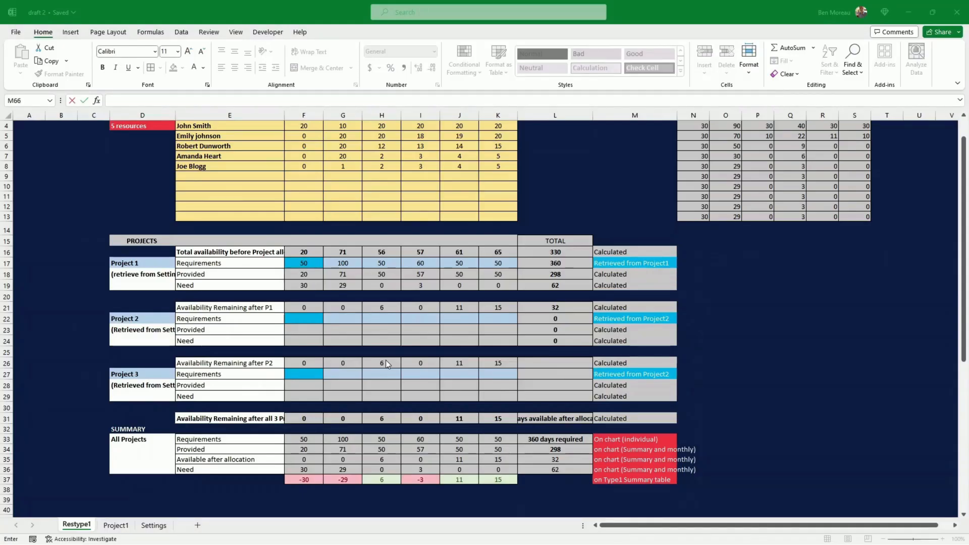
pyautogui.scroll(1, 398, 362)
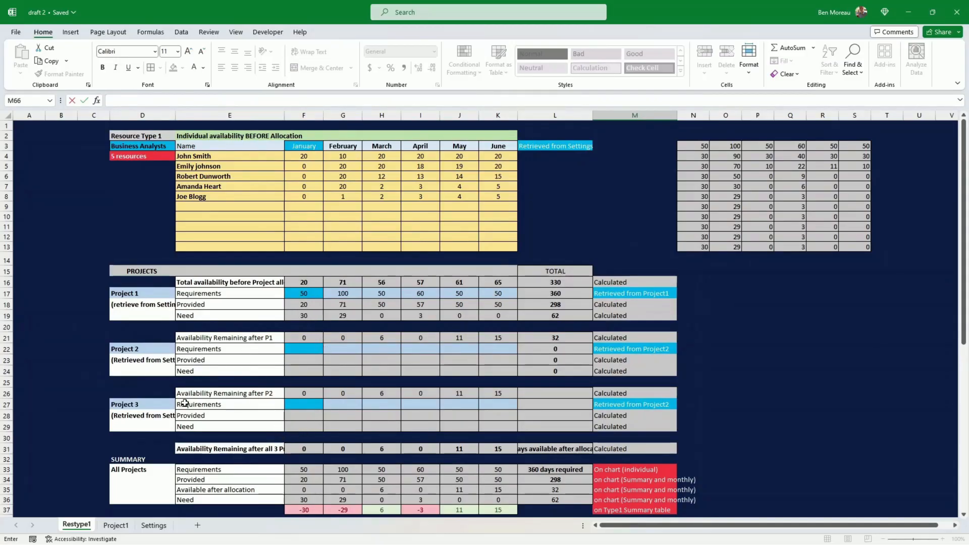
pyautogui.click(116, 525)
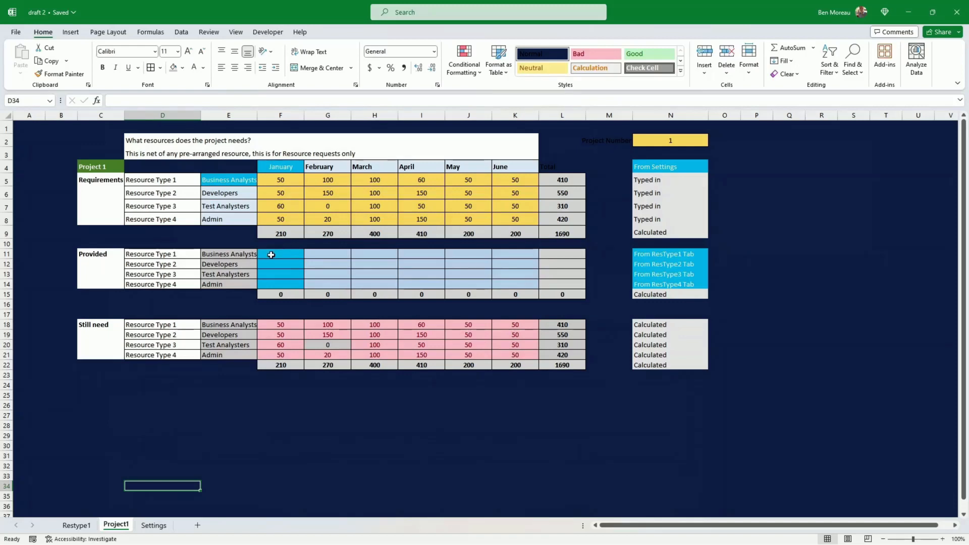
pyautogui.click(278, 250)
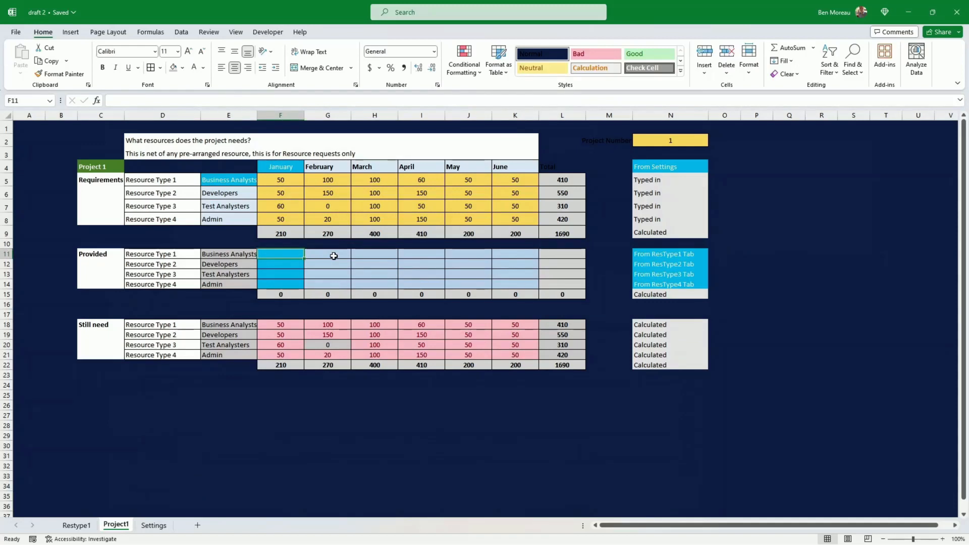
pyautogui.write('=')
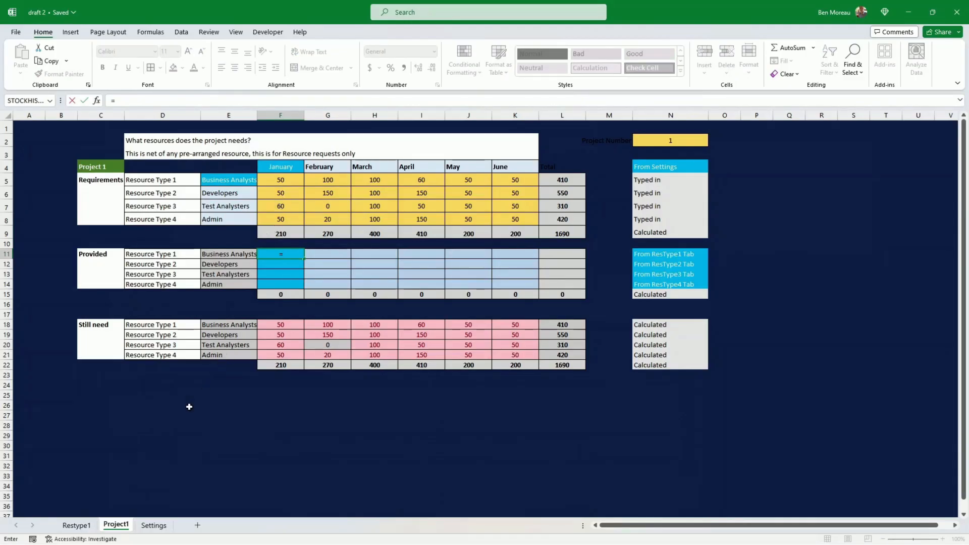
pyautogui.click(78, 525)
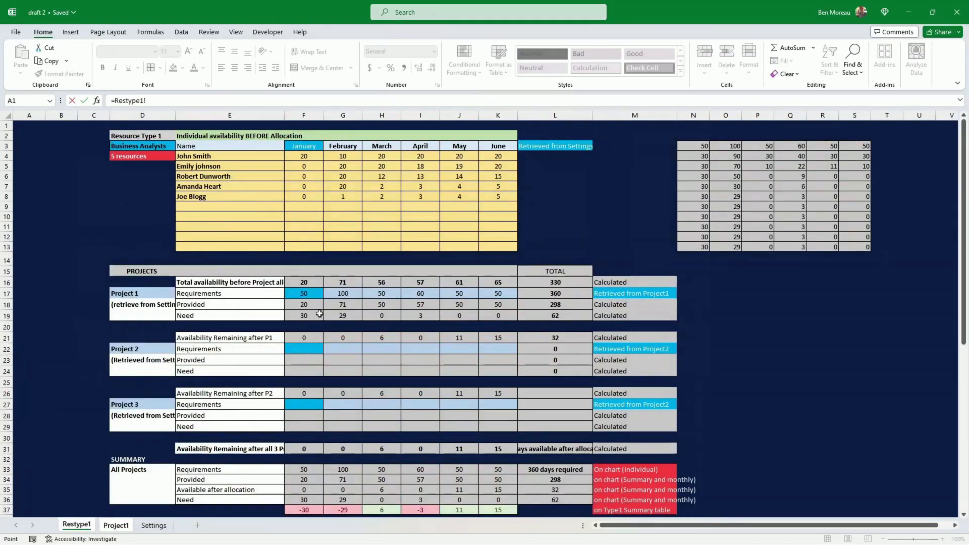
pyautogui.click(305, 304)
pyautogui.press('Return')
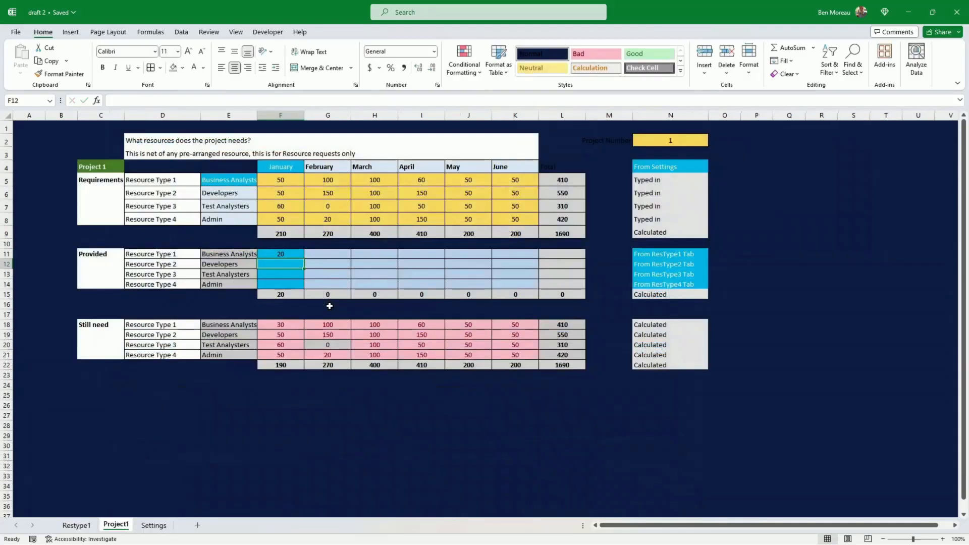
# - Copy the formula in F11 across G11:K11, pasting formulas only, to fill in Business Analysts provided for February to June
pyautogui.click(296, 253)
pyautogui.moveTo(316, 254); pyautogui.dragTo(510, 253)
pyautogui.rightClick(511, 255)
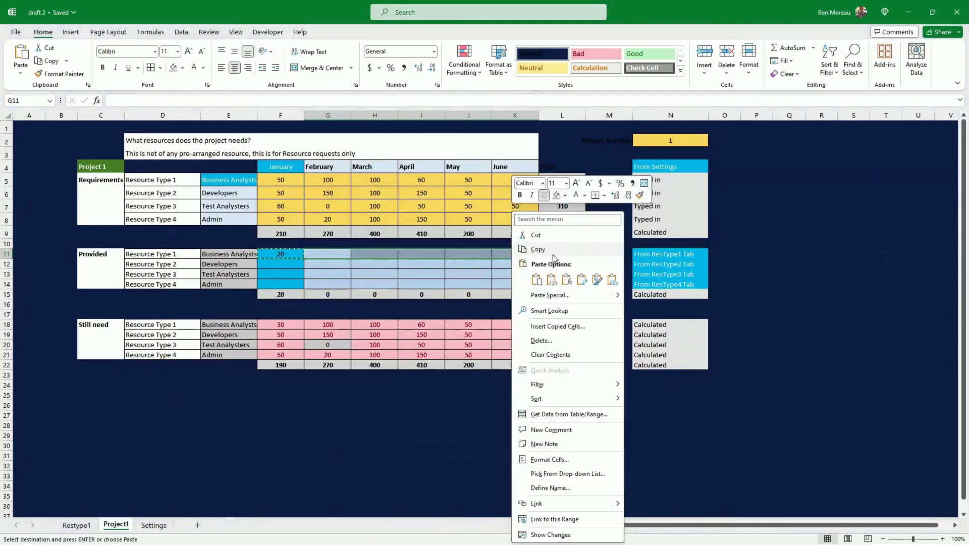
pyautogui.click(567, 280)
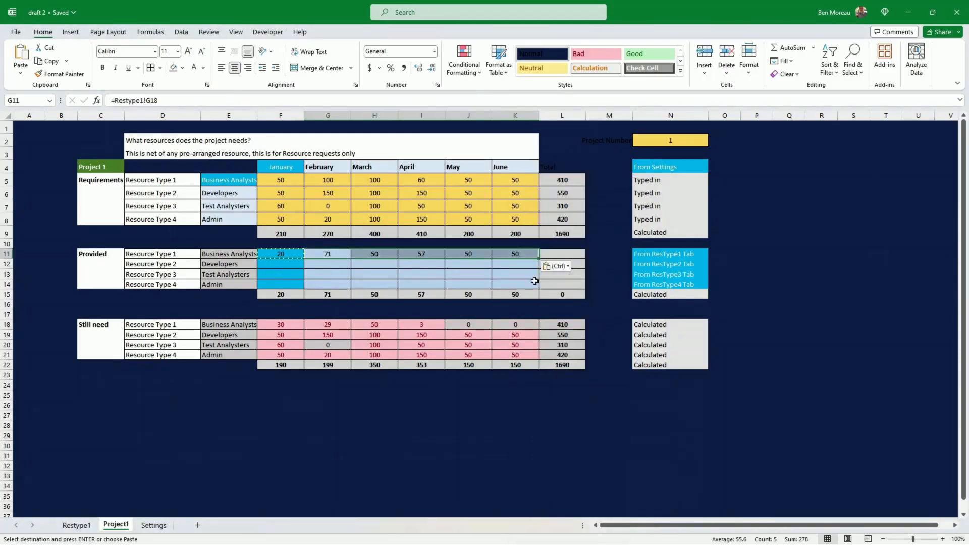
pyautogui.click(513, 269)
pyautogui.click(339, 261)
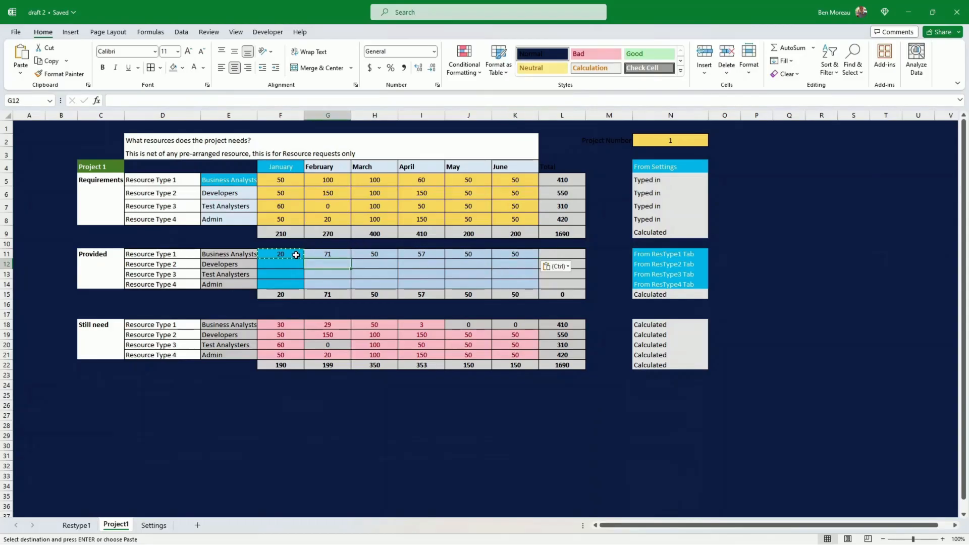
# - Examine the Still need formulas and values on Project1 against the monthly requirements and provided resources
pyautogui.click(288, 180)
pyautogui.click(292, 254)
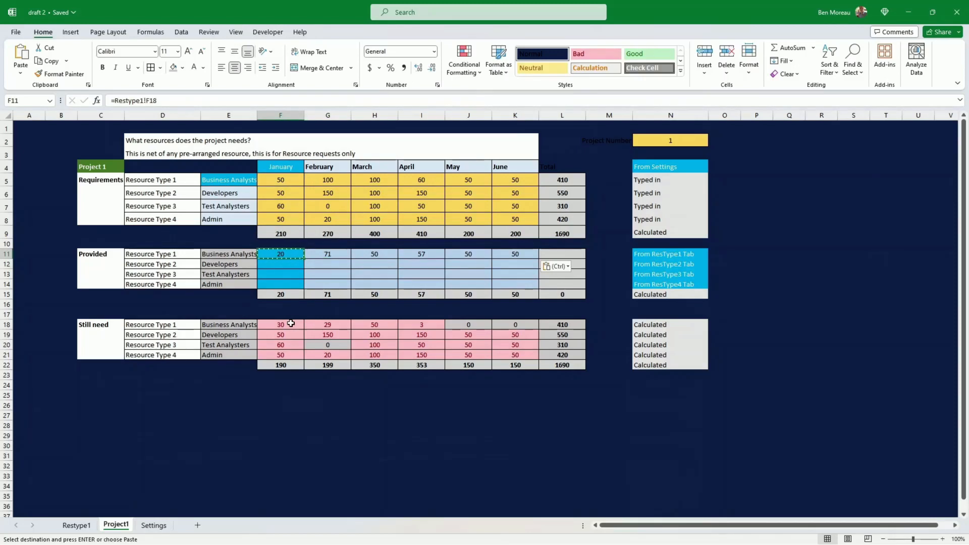
pyautogui.click(291, 325)
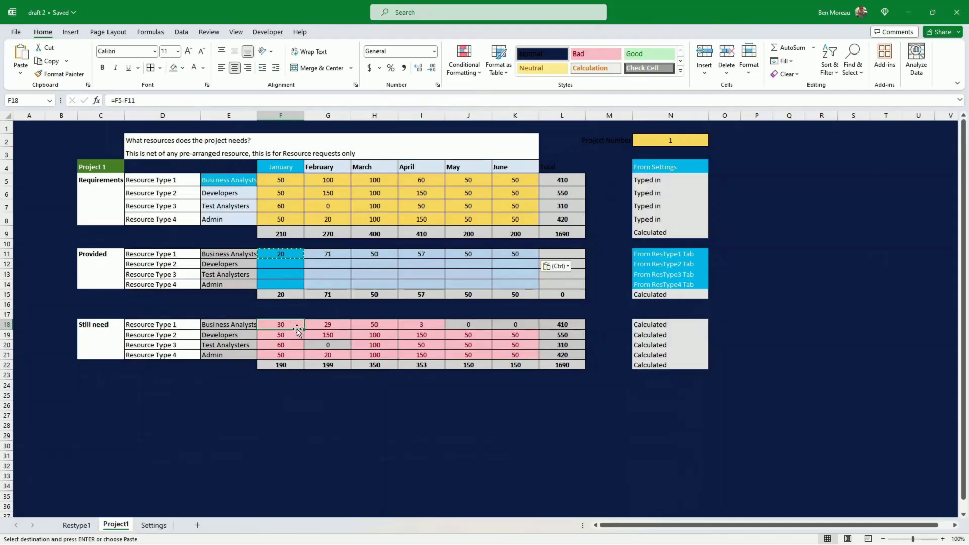
pyautogui.click(335, 180)
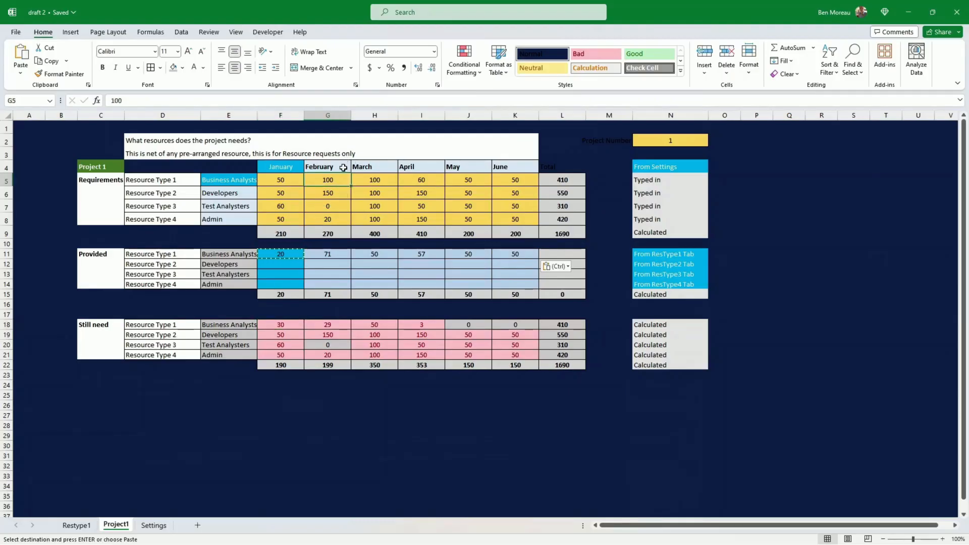
pyautogui.click(334, 255)
pyautogui.click(334, 324)
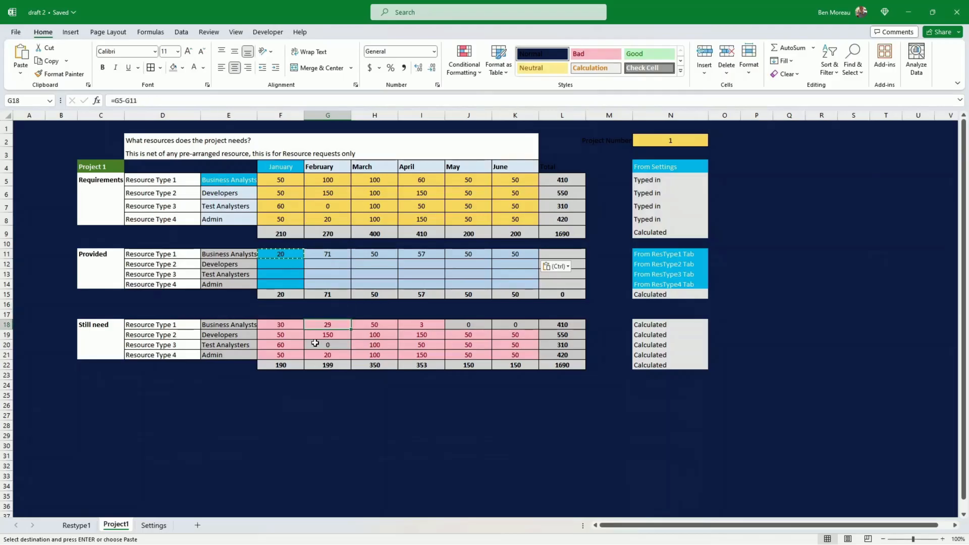
pyautogui.moveTo(288, 336); pyautogui.dragTo(527, 351)
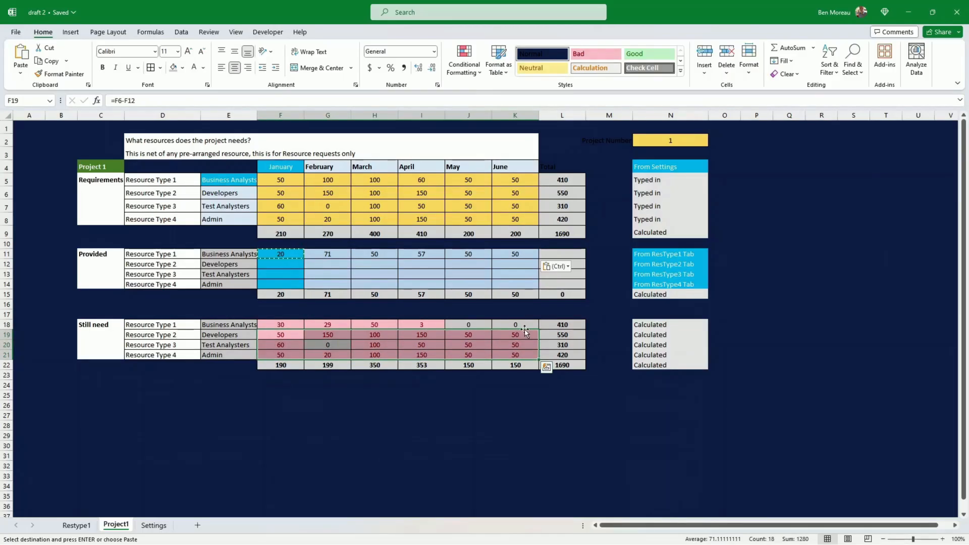
pyautogui.click(523, 333)
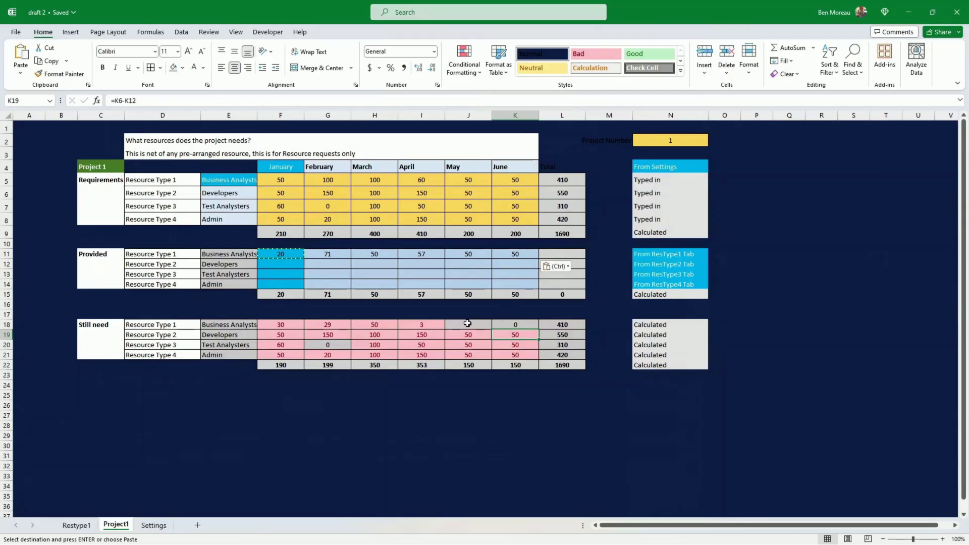
pyautogui.moveTo(468, 323); pyautogui.dragTo(511, 326)
pyautogui.click(512, 325)
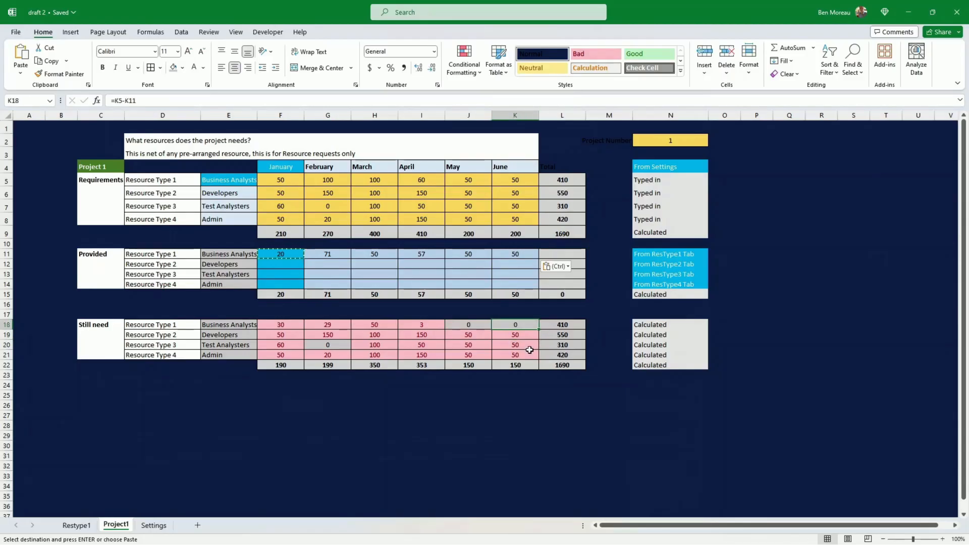
pyautogui.moveTo(512, 325); pyautogui.dragTo(484, 326)
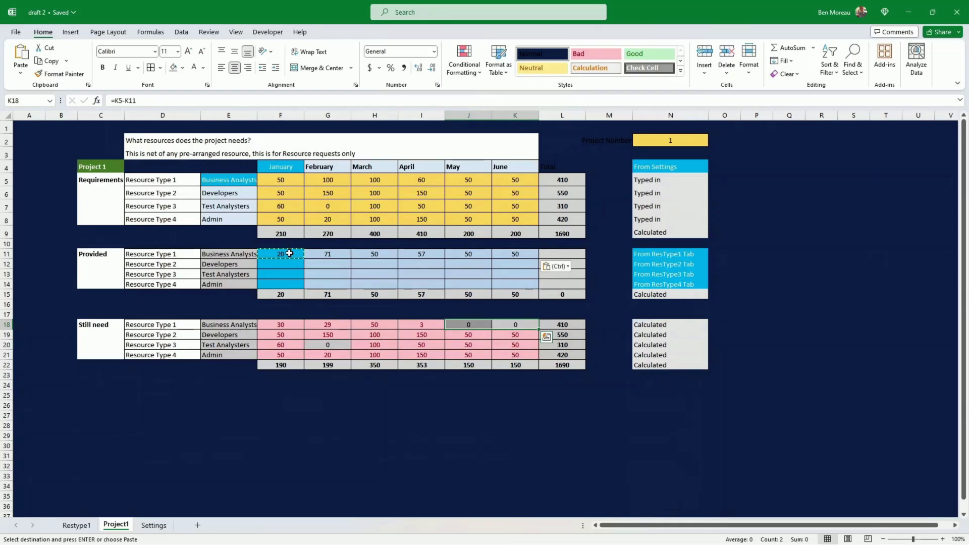
pyautogui.click(289, 406)
pyautogui.press('Escape')
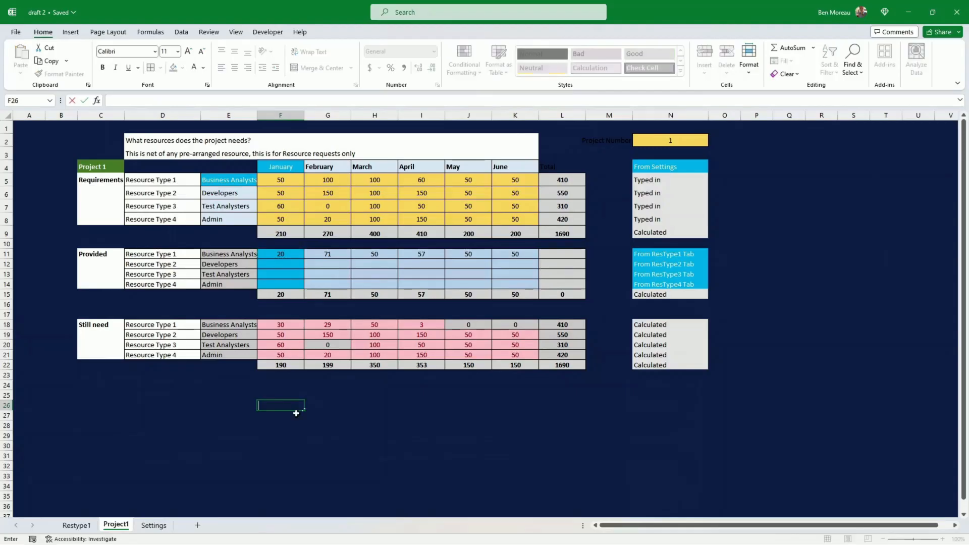
pyautogui.click(278, 362)
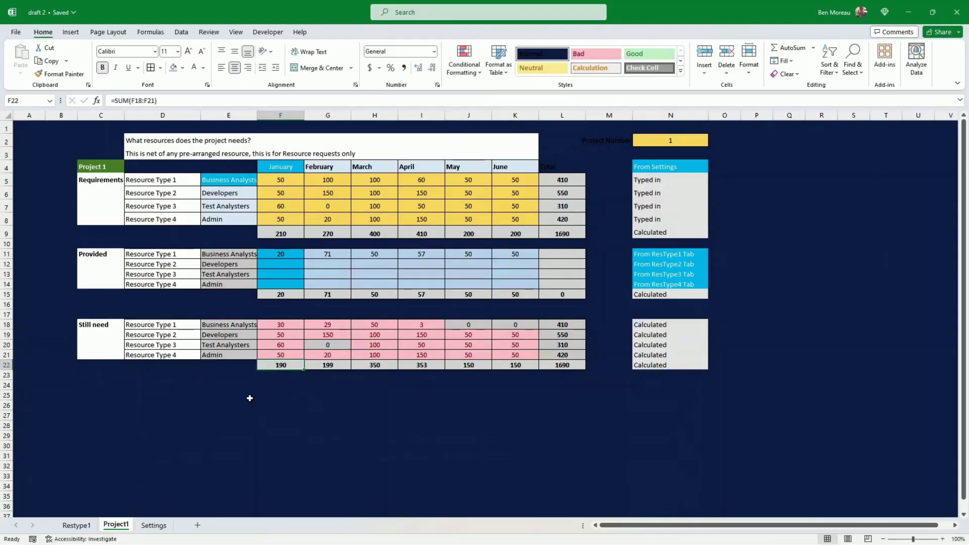
# - Create a copy of the Project1 sheet in the same workbook, placed before Project1
pyautogui.rightClick(127, 525)
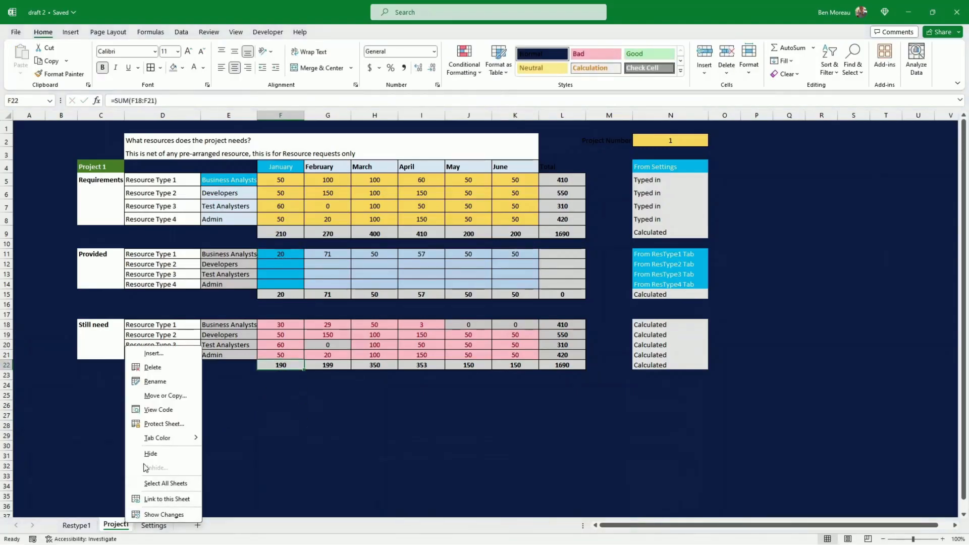
pyautogui.click(153, 400)
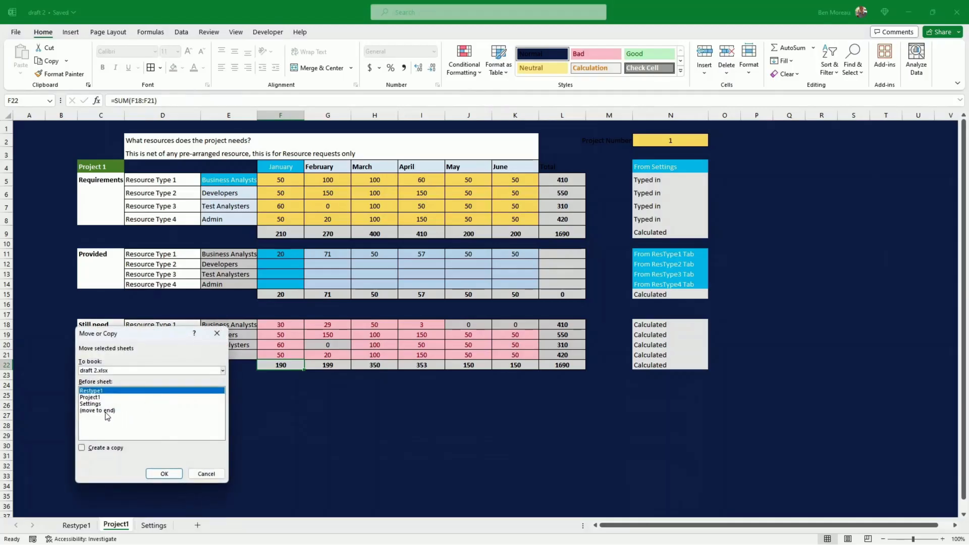
pyautogui.click(100, 448)
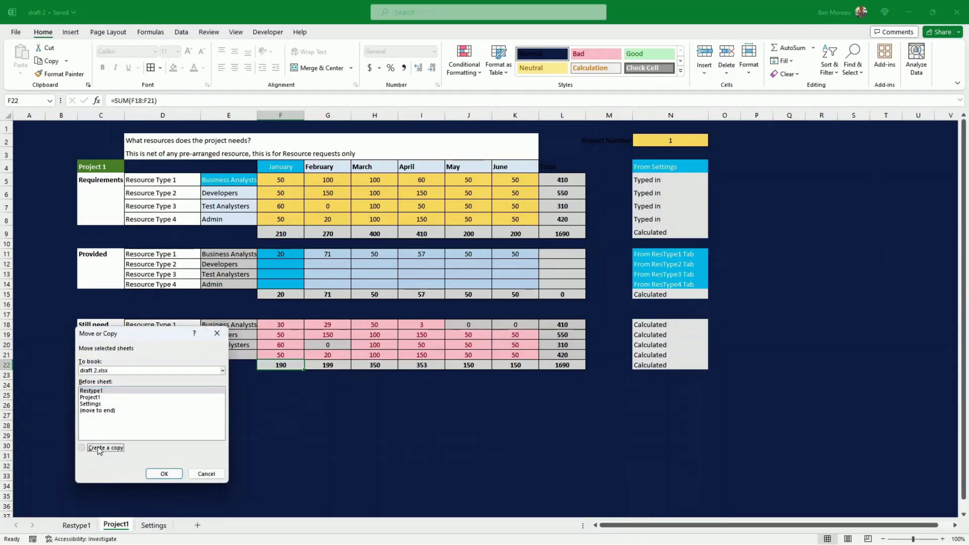
pyautogui.click(92, 398)
pyautogui.click(170, 474)
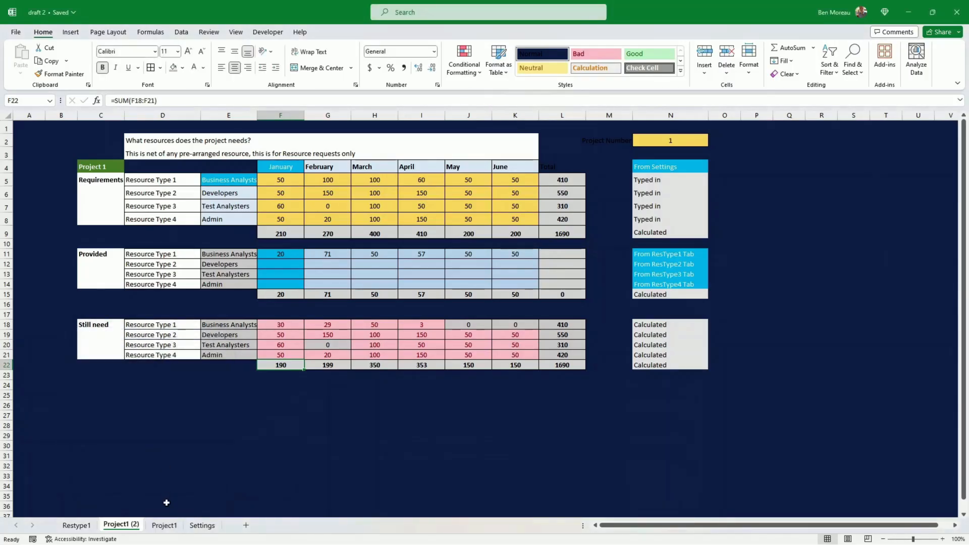
# - Rename the copied sheet Project2 and move it between Project1 and Settings
pyautogui.rightClick(136, 524)
pyautogui.click(189, 384)
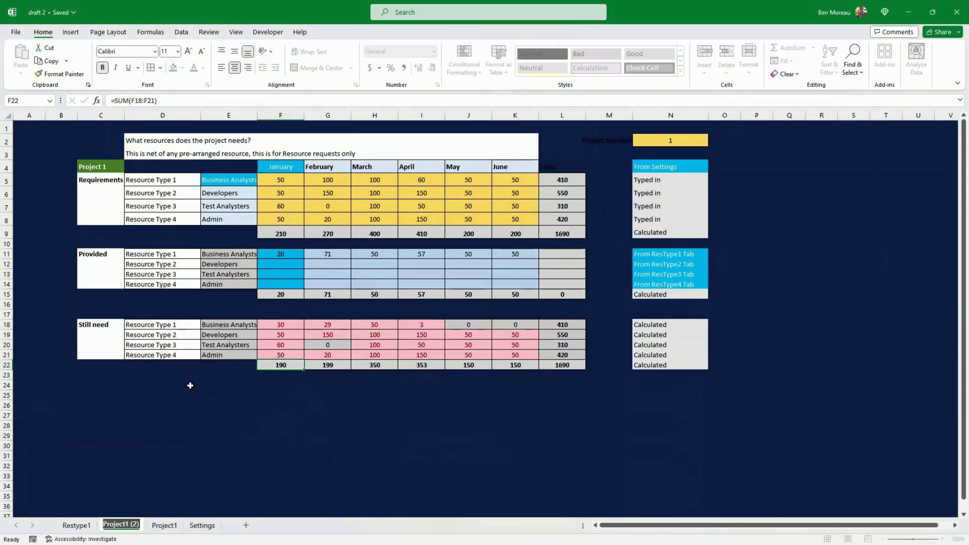
pyautogui.write('Proj')
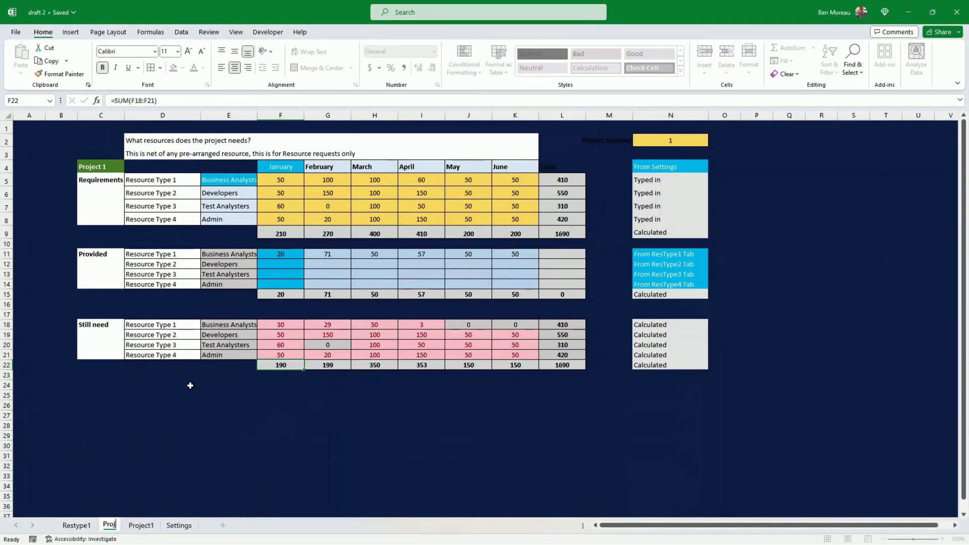
pyautogui.write('ect2')
pyautogui.press('Return')
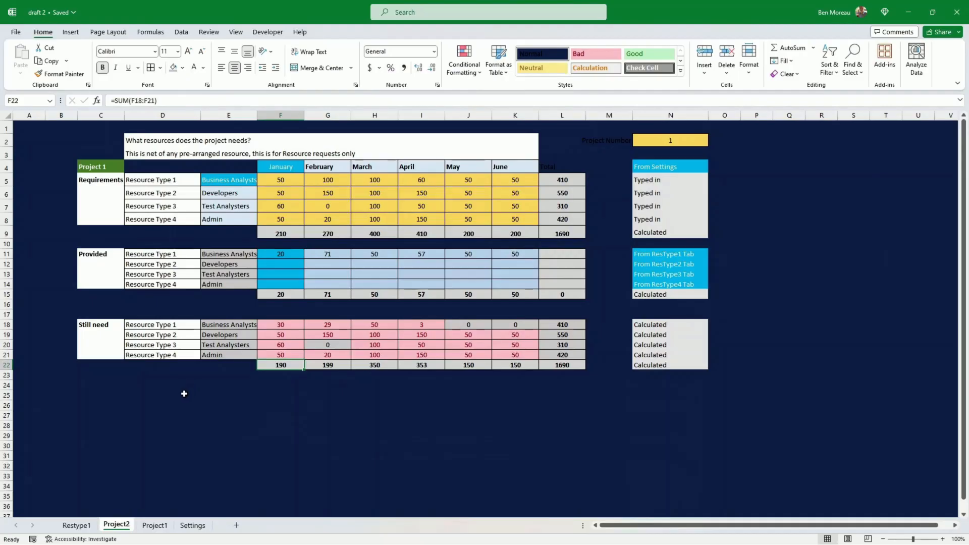
pyautogui.click(184, 393)
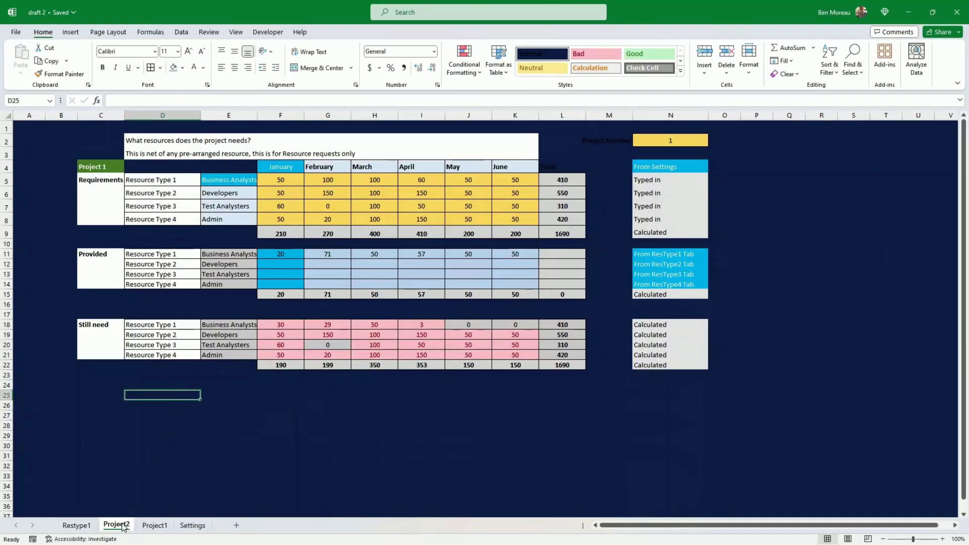
pyautogui.moveTo(122, 527); pyautogui.dragTo(181, 529)
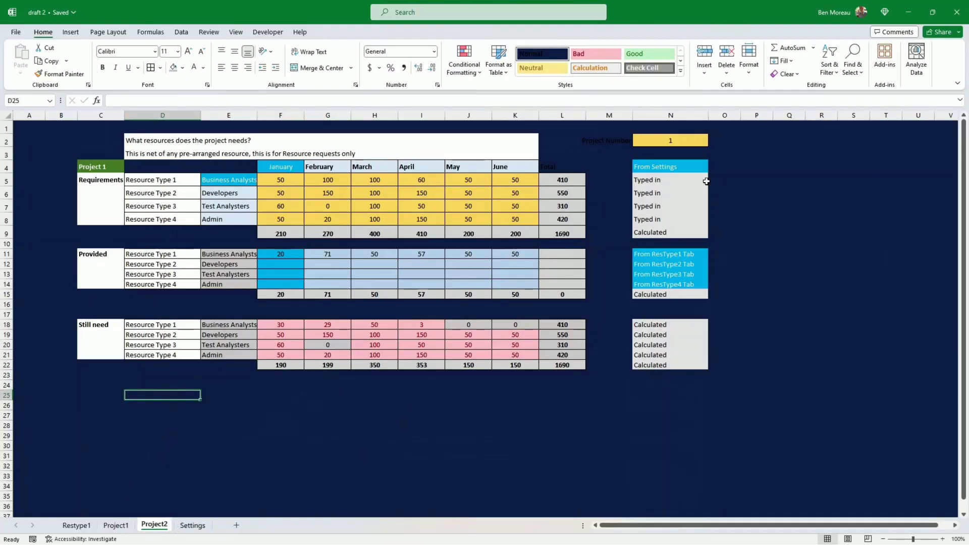
# - Set the project number in N2 of the Project2 sheet to 2
pyautogui.click(687, 140)
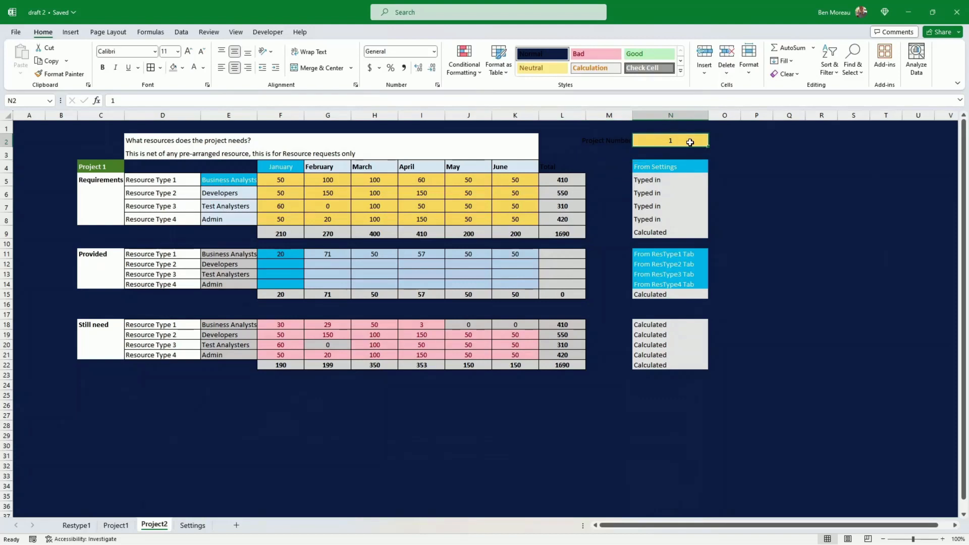
pyautogui.write('2')
pyautogui.press('Return')
# - Link the project name in C4 of the Project2 sheet to the Project Priority 2 description in Settings H8
pyautogui.press('Down')
pyautogui.press('Left')
pyautogui.press('Left')
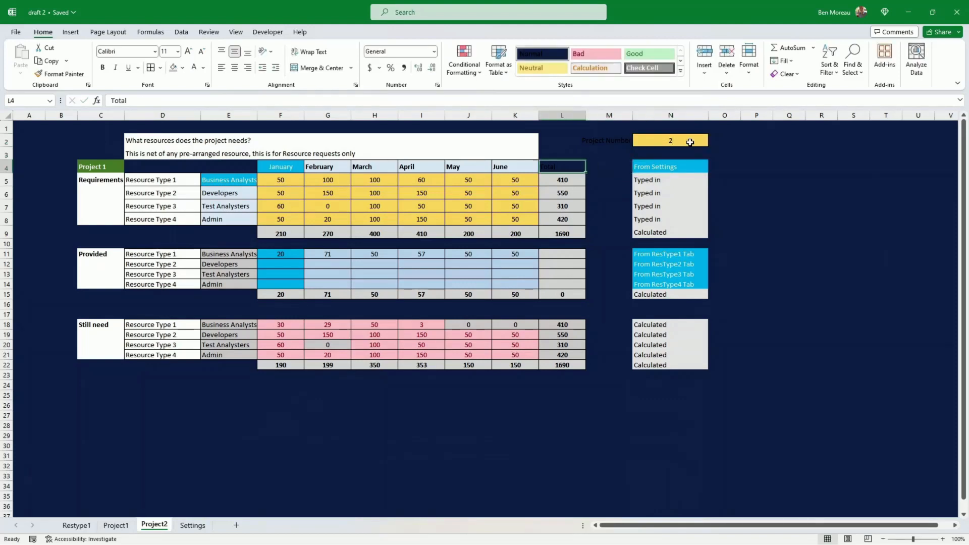
pyautogui.press('Left')
pyautogui.press('Left')
pyautogui.press('Left')
pyautogui.press('Left')
pyautogui.press('Left')
pyautogui.press('Left')
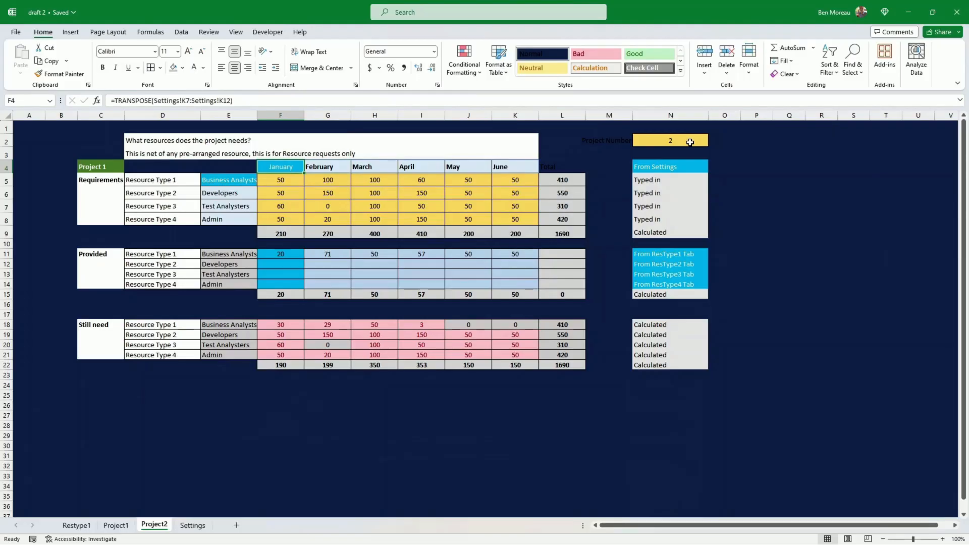
pyautogui.press('Down')
pyautogui.press('Left')
pyautogui.press('Left')
pyautogui.press('Left')
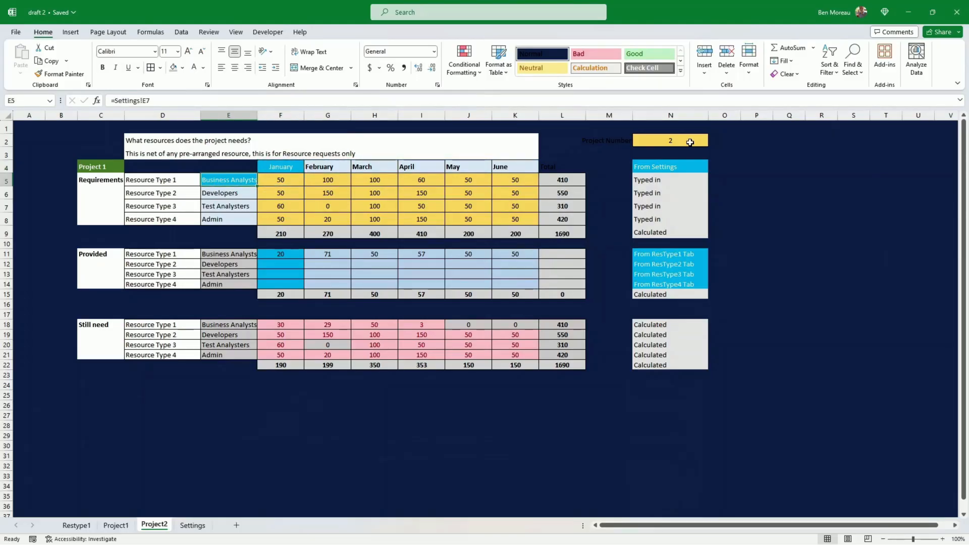
pyautogui.press('Up')
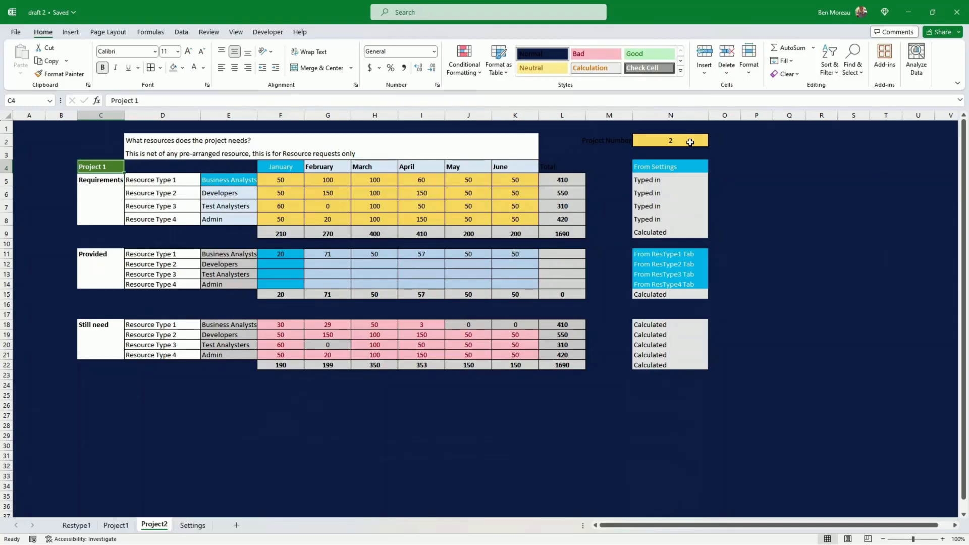
pyautogui.write('=')
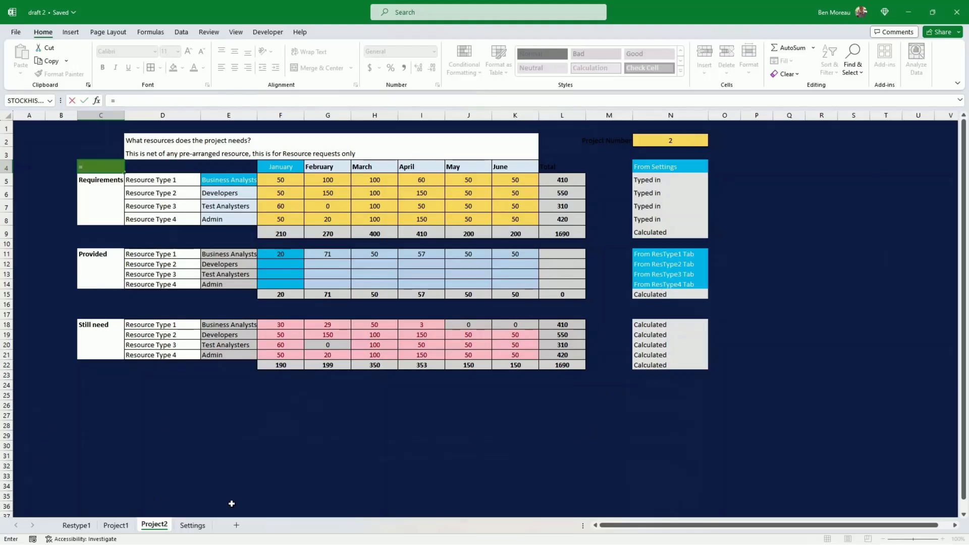
pyautogui.click(193, 525)
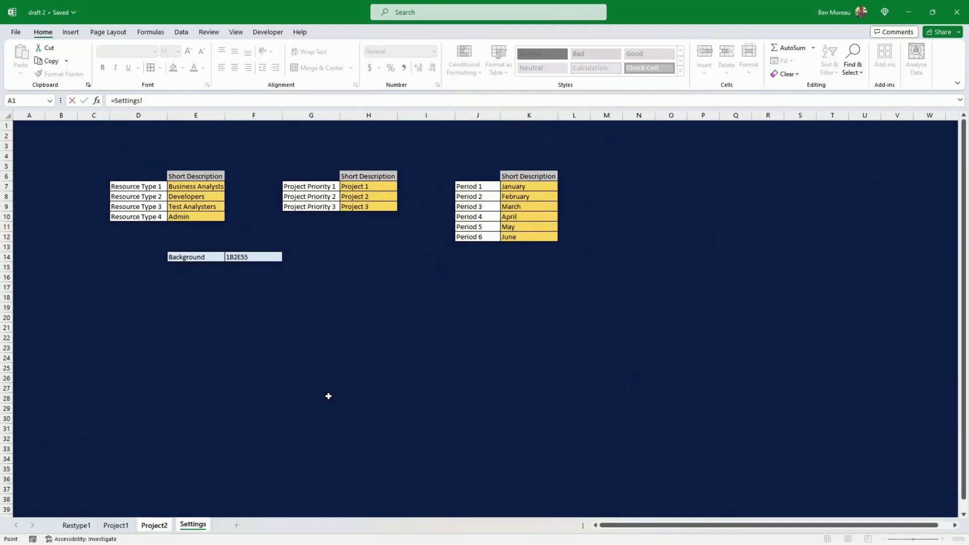
pyautogui.click(359, 197)
pyautogui.press('Return')
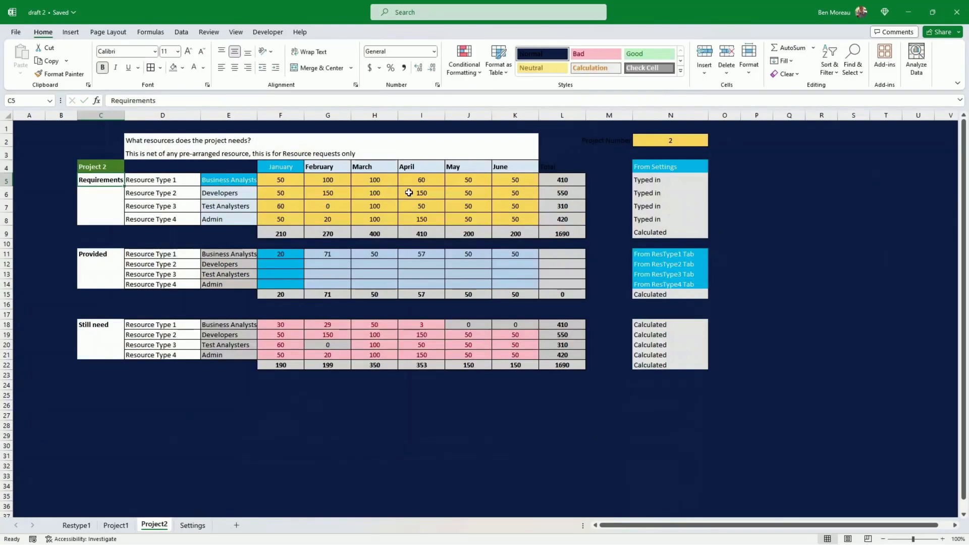
# - Copy the cell formatting of the January header in F4 onto the project name in C4
pyautogui.click(107, 167)
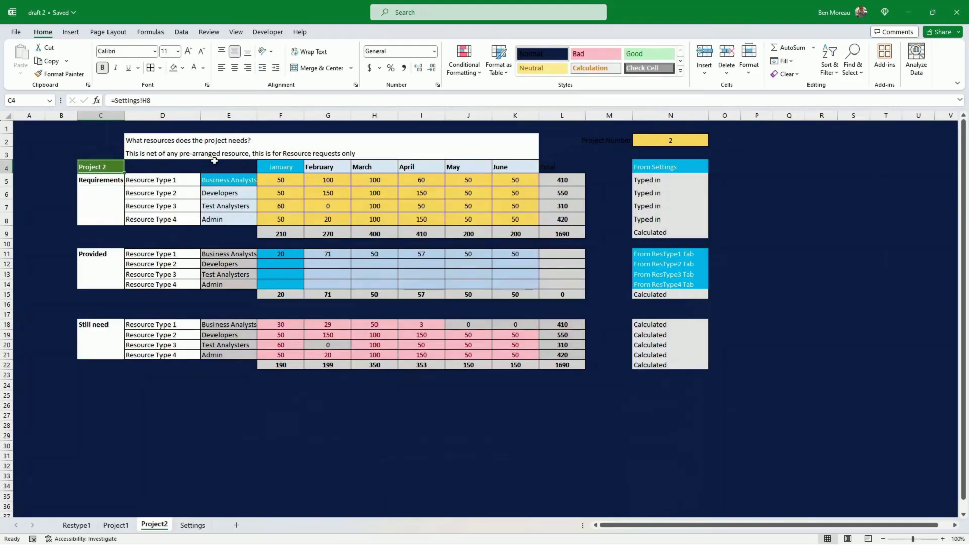
pyautogui.click(266, 167)
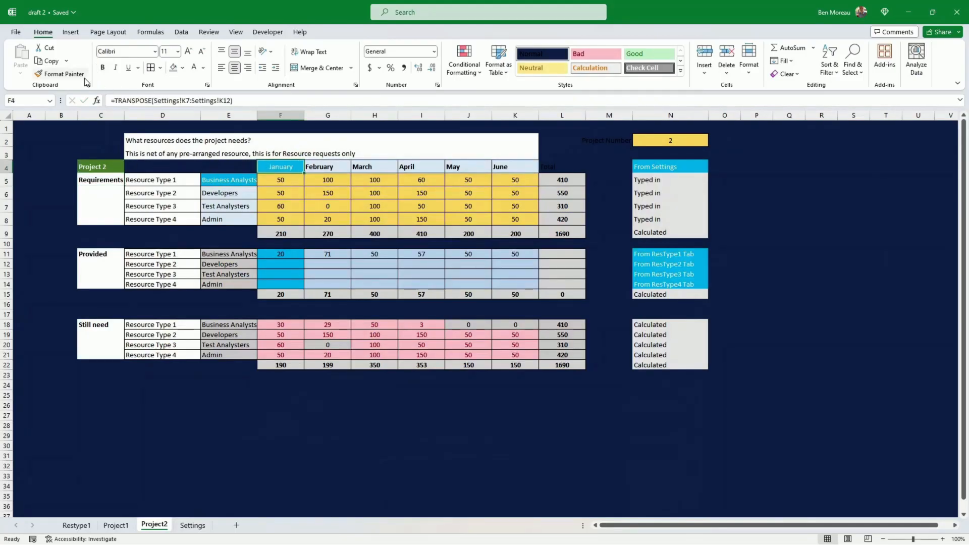
pyautogui.click(59, 73)
pyautogui.click(106, 166)
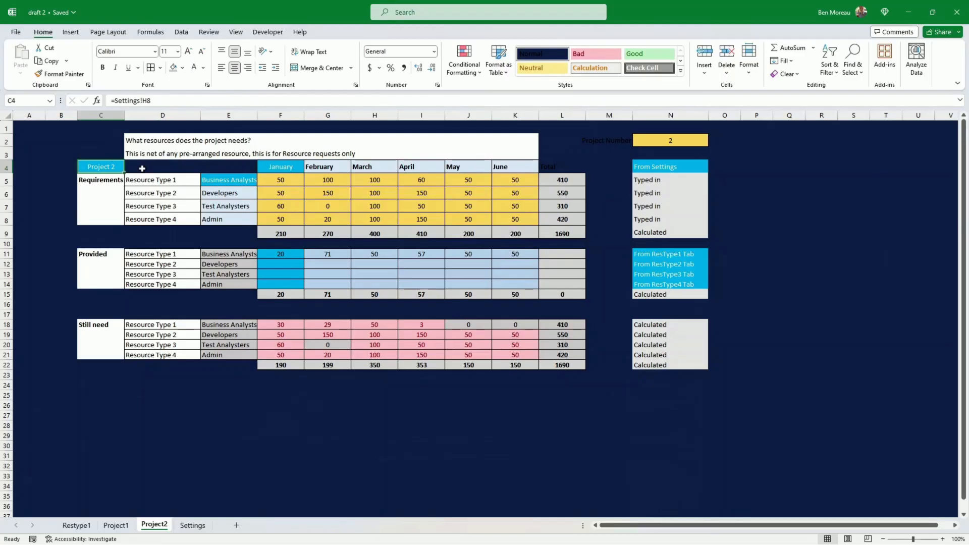
# - Clear all monthly requirement values in F5:K8 of the Project2 sheet
pyautogui.click(220, 181)
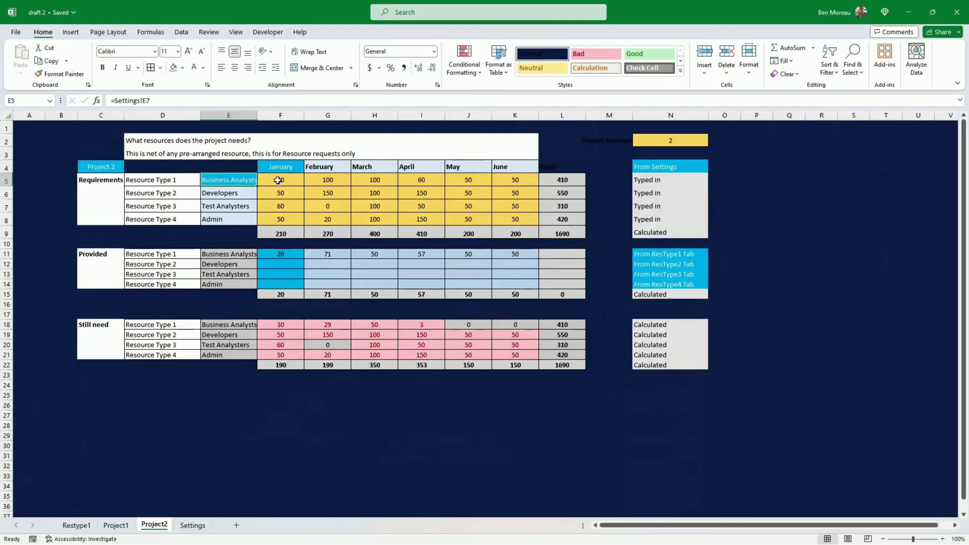
pyautogui.moveTo(278, 180); pyautogui.dragTo(525, 223)
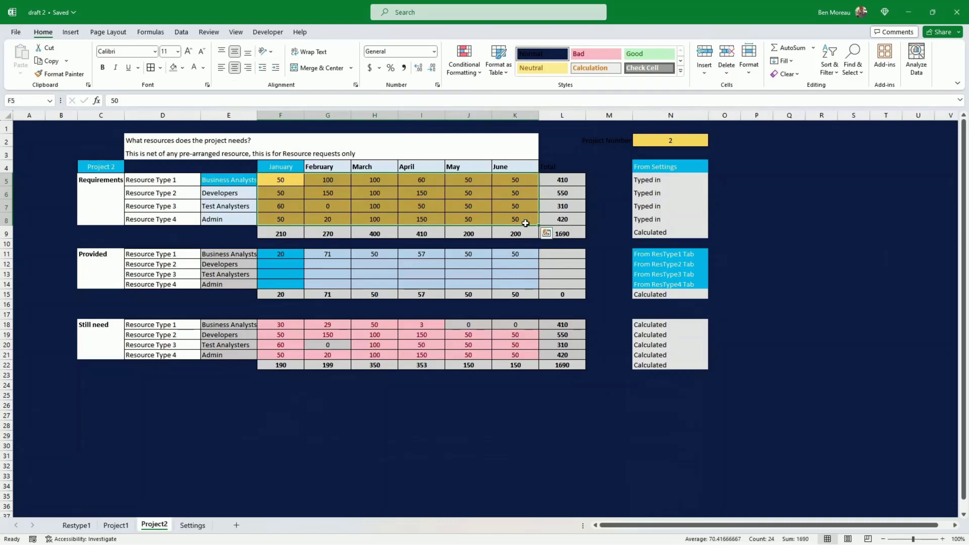
pyautogui.press('Delete')
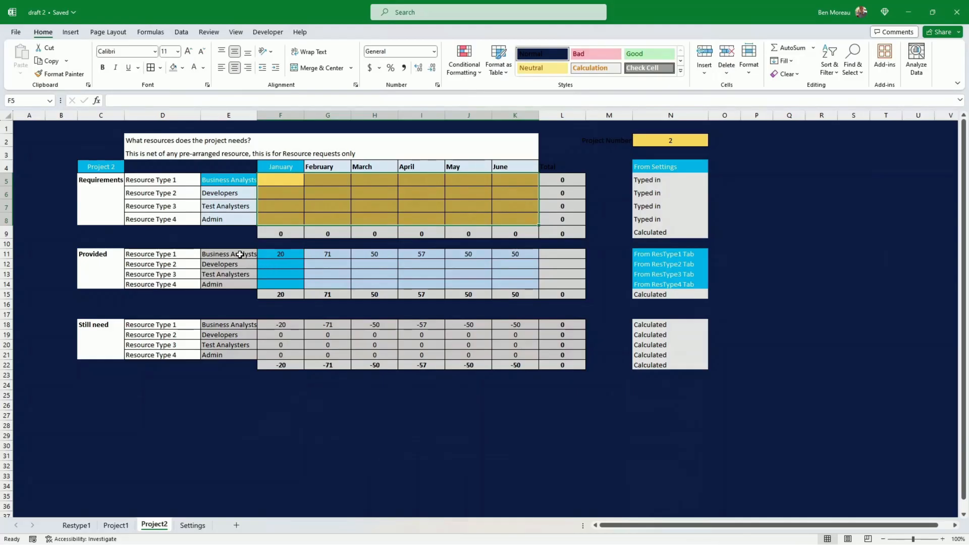
# - Link the January Business Analysts cell in the Provided section, F11, to Project 2's Provided cell F23 on Restype1
pyautogui.click(282, 254)
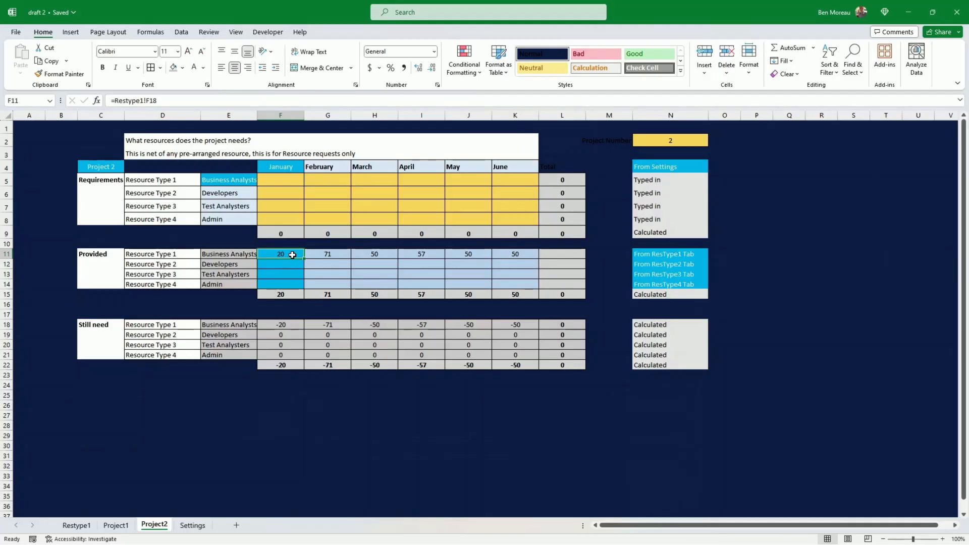
pyautogui.write('=')
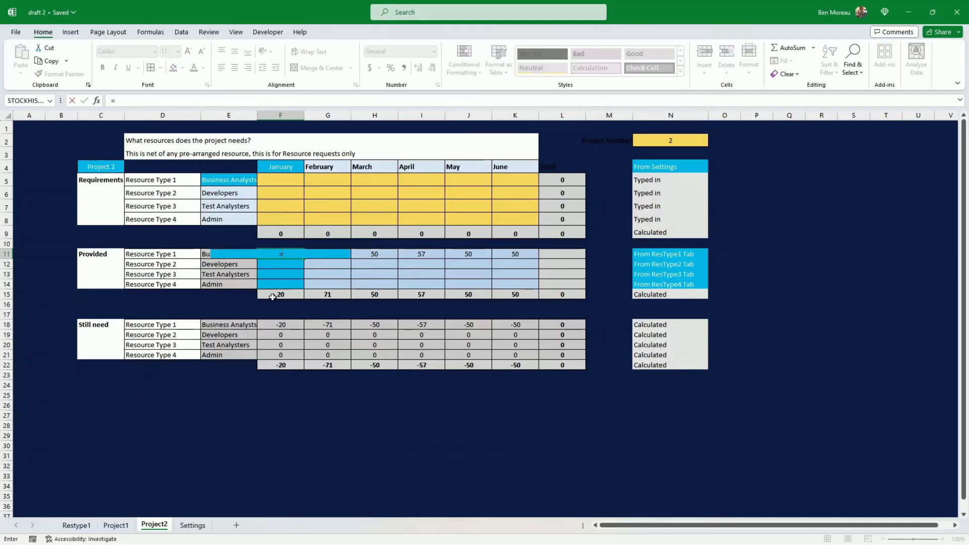
pyautogui.click(86, 528)
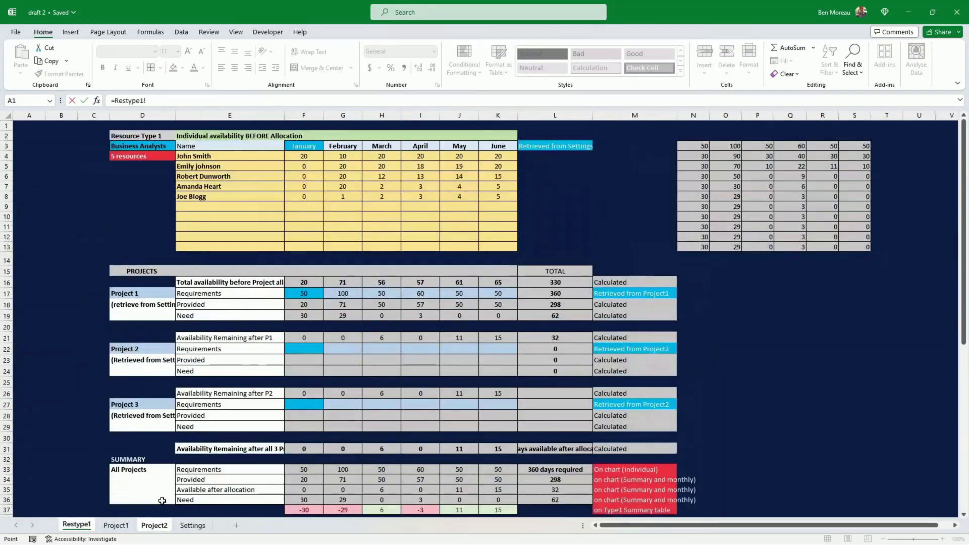
pyautogui.click(298, 348)
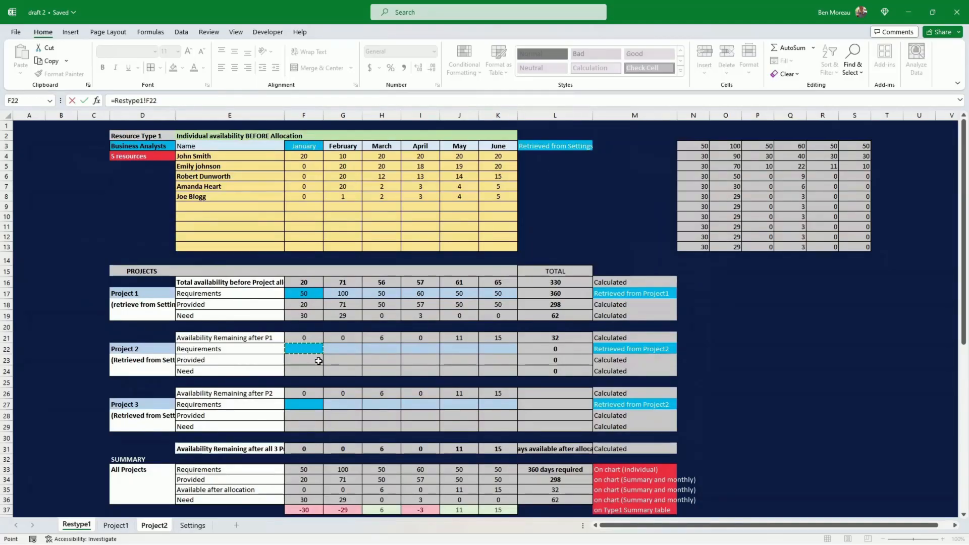
pyautogui.press('Return')
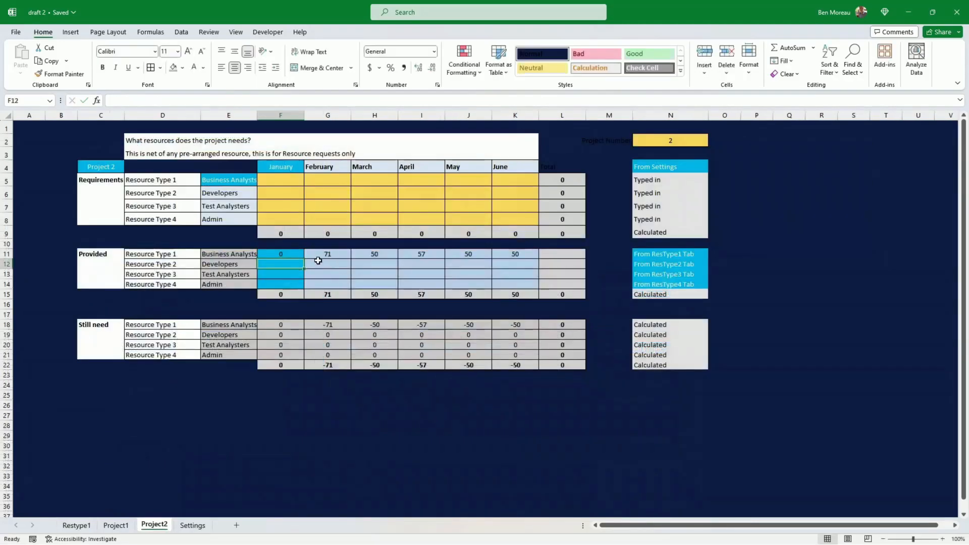
# - Copy the F11 formula across G11:K11 for February to June, pasting formulas only
pyautogui.press('Up')
pyautogui.hotkey('ctrl', 'c')
pyautogui.moveTo(319, 254); pyautogui.dragTo(504, 253)
pyautogui.rightClick(504, 254)
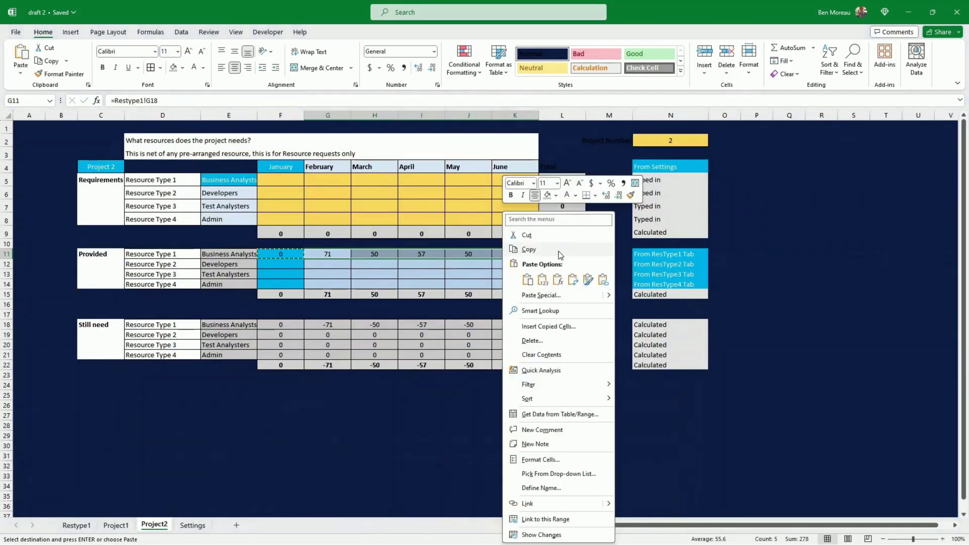
pyautogui.click(575, 277)
pyautogui.click(498, 284)
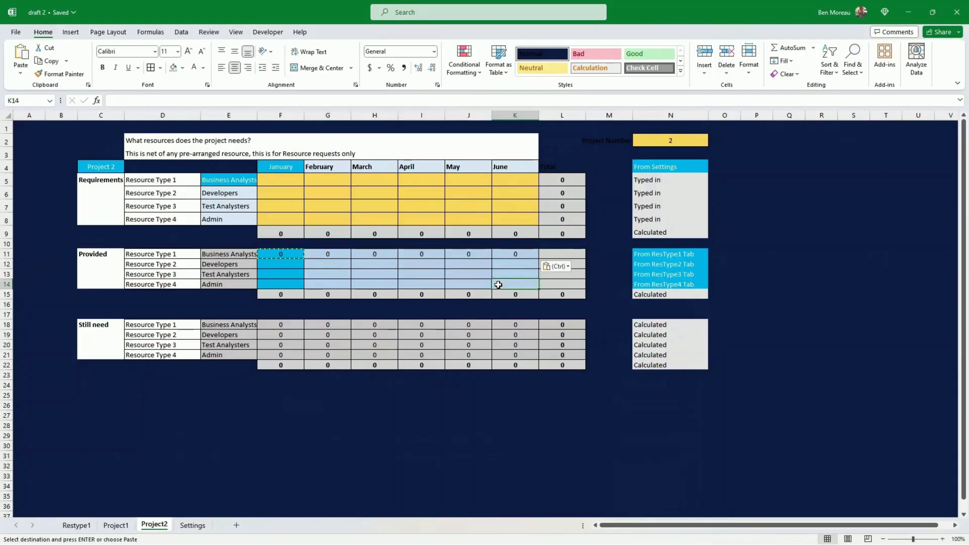
pyautogui.click(510, 322)
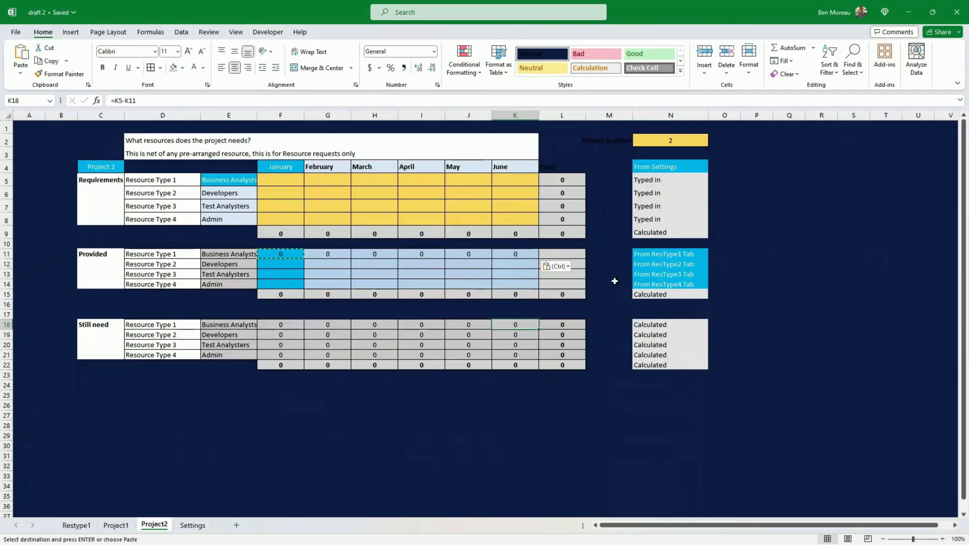
pyautogui.click(657, 255)
pyautogui.moveTo(292, 253); pyautogui.dragTo(507, 251)
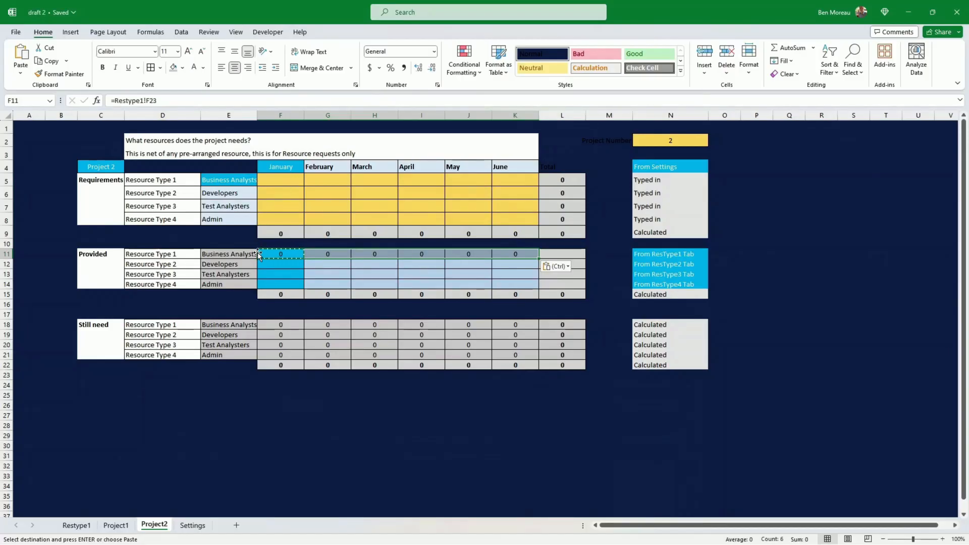
pyautogui.click(187, 421)
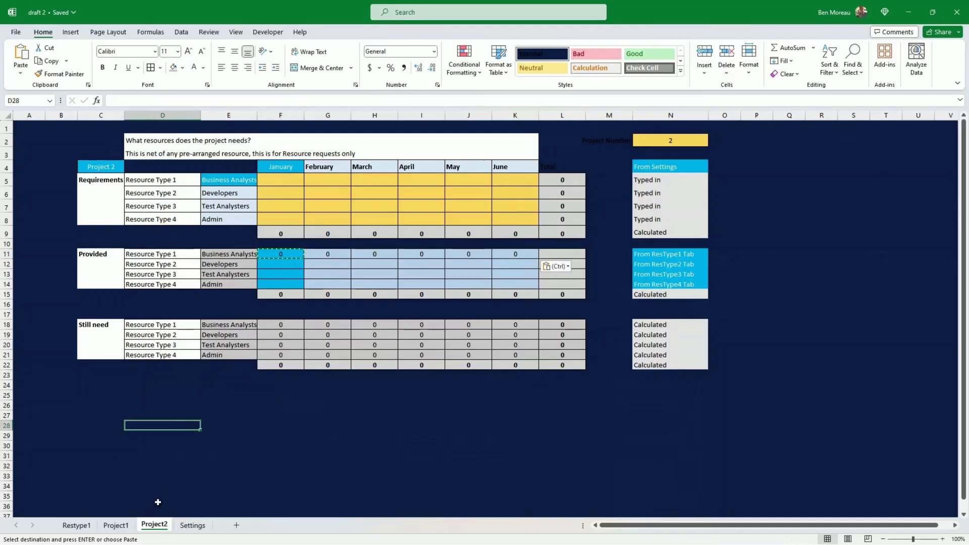
# - Create a copy of the Project2 sheet in the same workbook, placed before Settings
pyautogui.rightClick(150, 528)
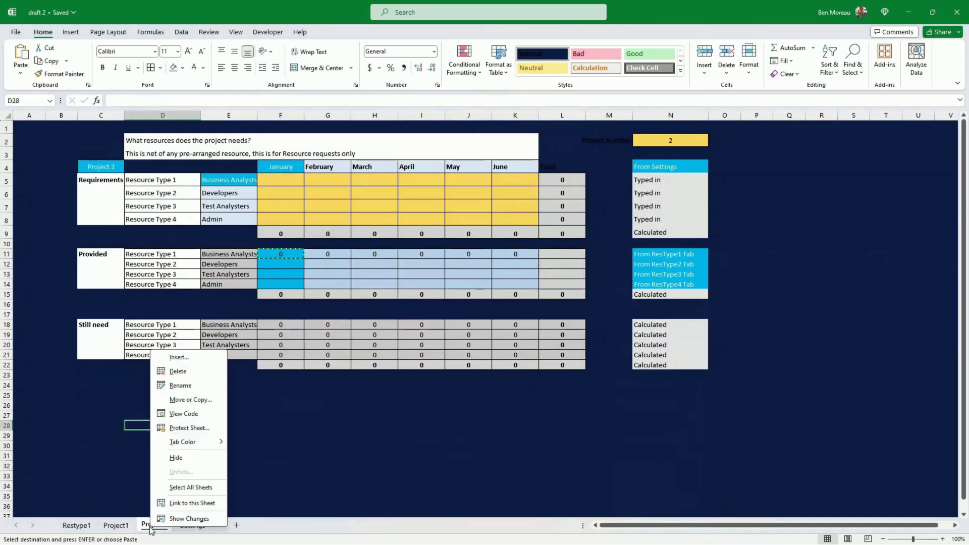
pyautogui.click(188, 401)
pyautogui.click(149, 456)
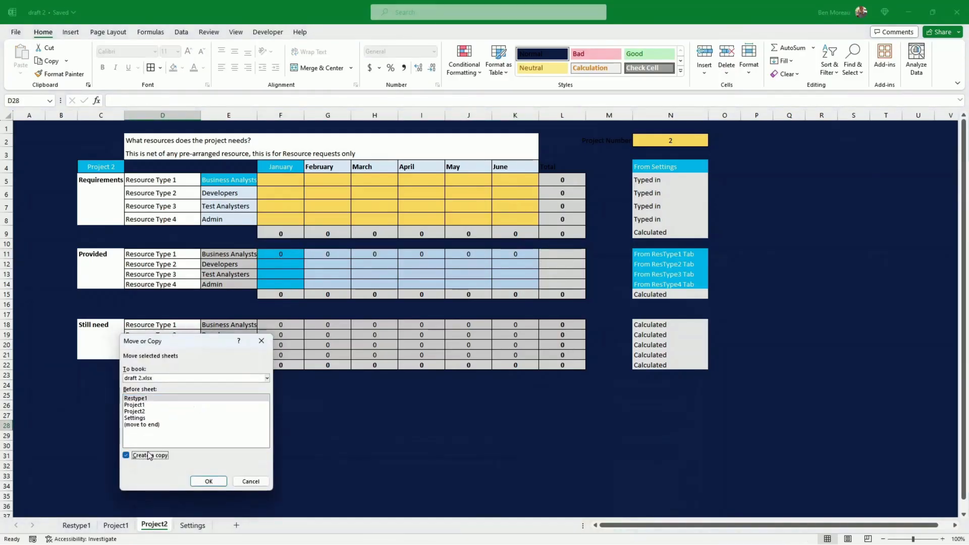
pyautogui.click(142, 425)
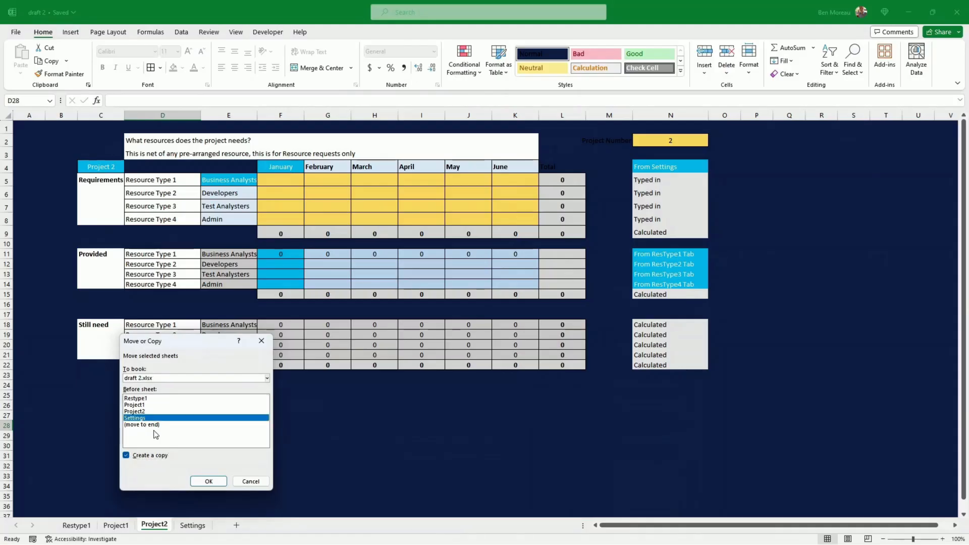
pyautogui.click(202, 481)
# - Rename the copied Project2 sheet as Project3
pyautogui.rightClick(189, 527)
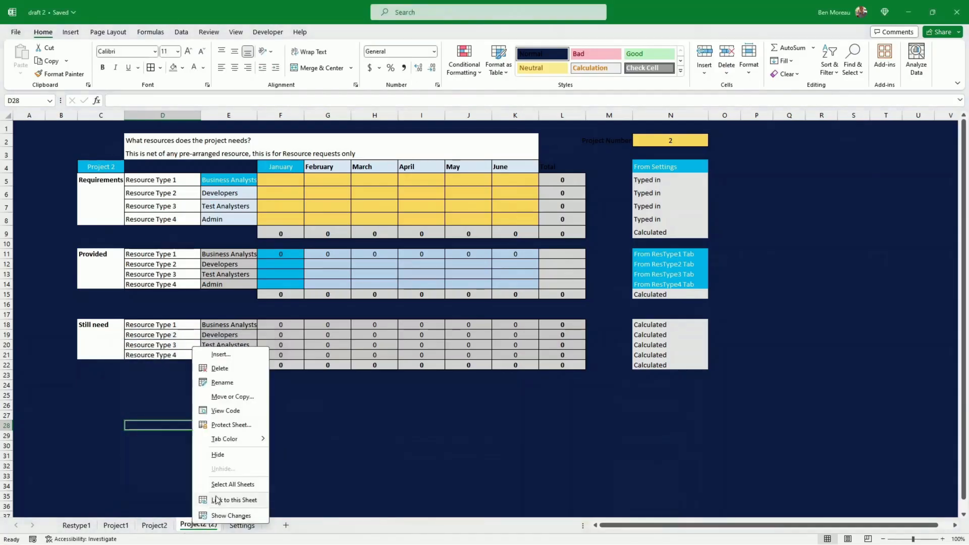
pyautogui.click(221, 381)
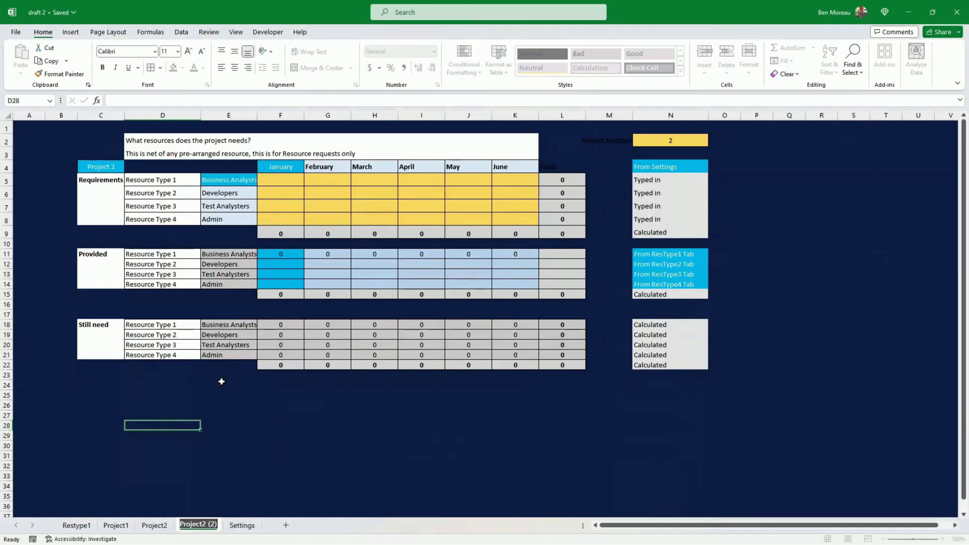
pyautogui.write('Project')
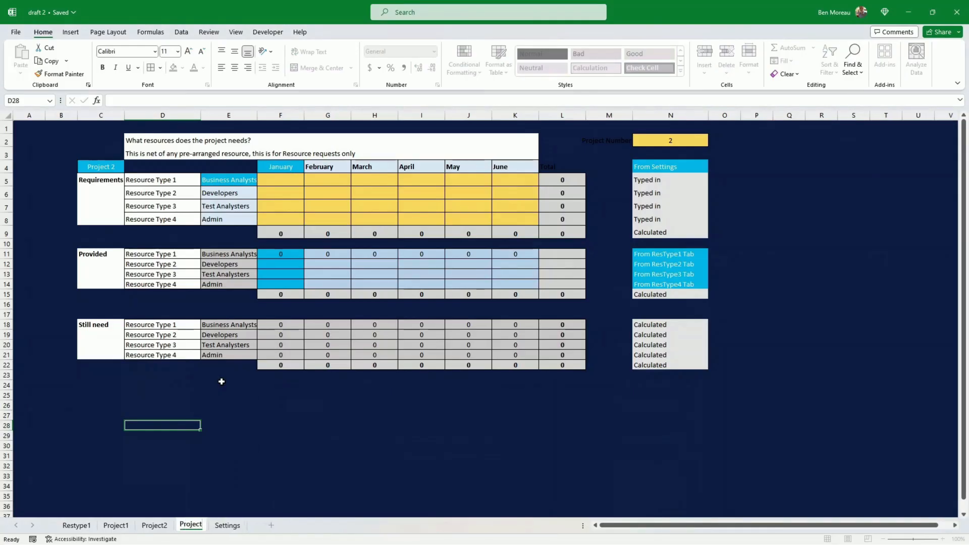
pyautogui.write('3')
pyautogui.press('Return')
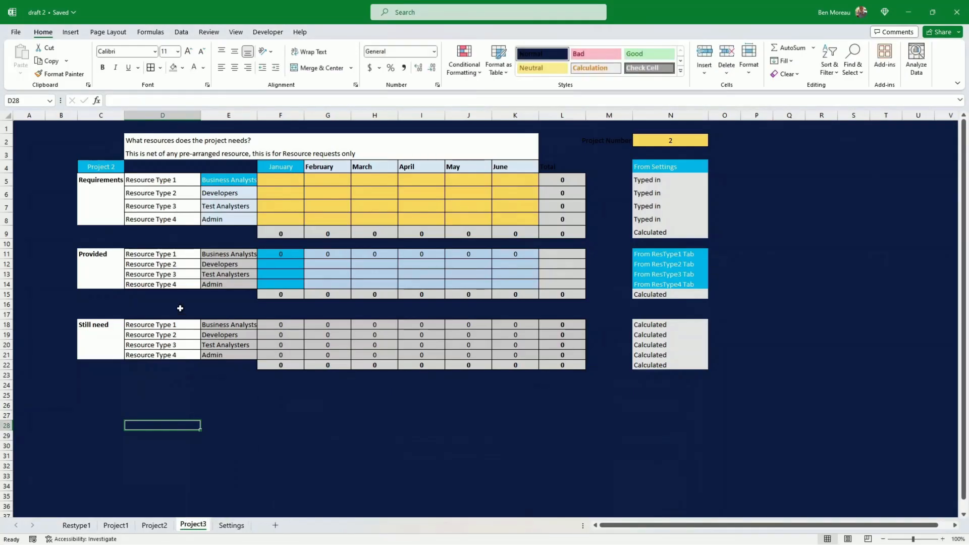
# - Change the project name formula in C4 of the Project3 sheet to =Settings!H9
pyautogui.click(108, 167)
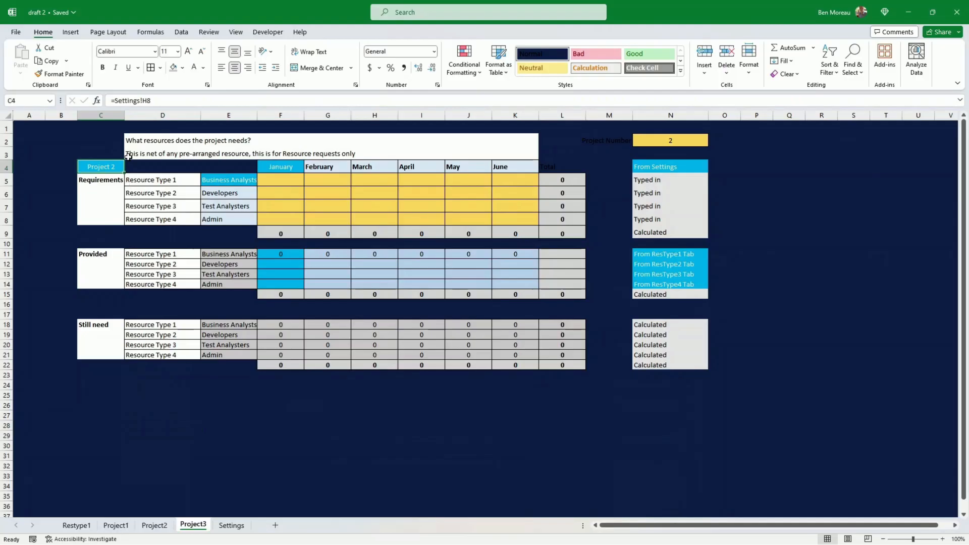
pyautogui.click(168, 99)
pyautogui.write('9')
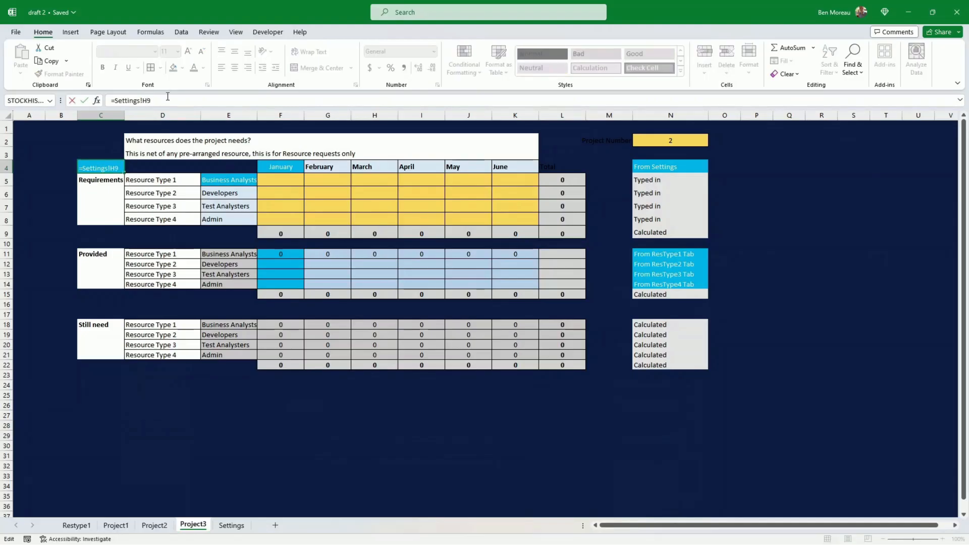
pyautogui.press('Return')
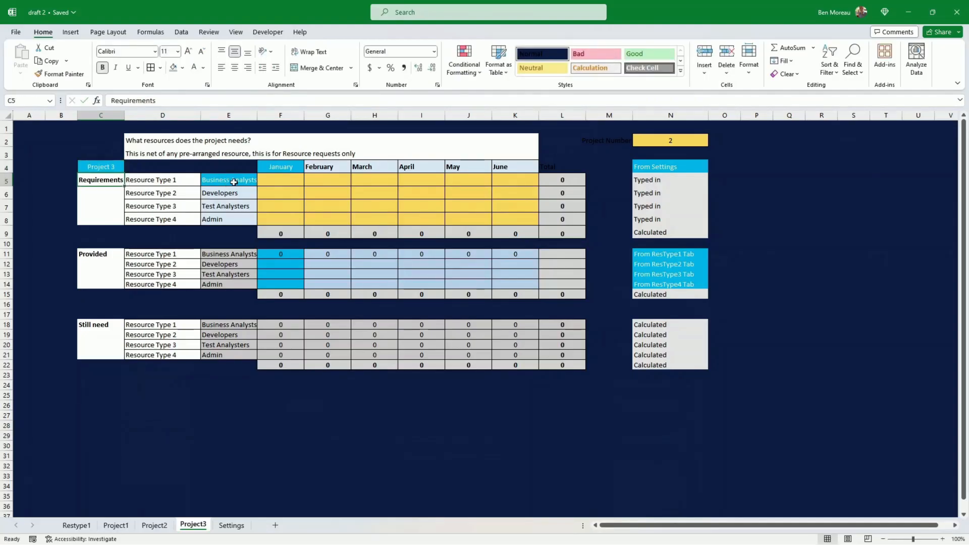
# - Replace the January Provided formula for Resource Type 1 in F11 of the Project3 sheet with =Restype1!F28
pyautogui.click(285, 254)
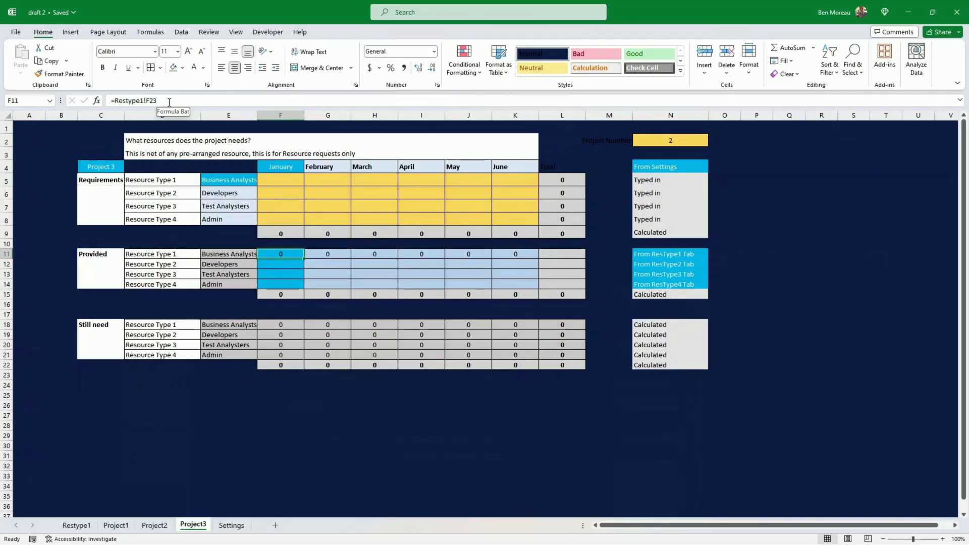
pyautogui.press('BackSpace')
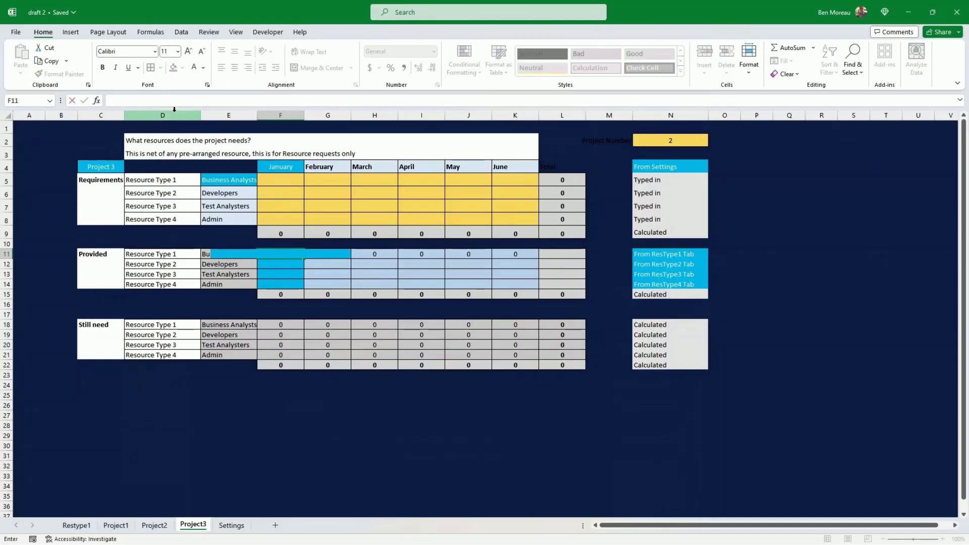
pyautogui.write('=')
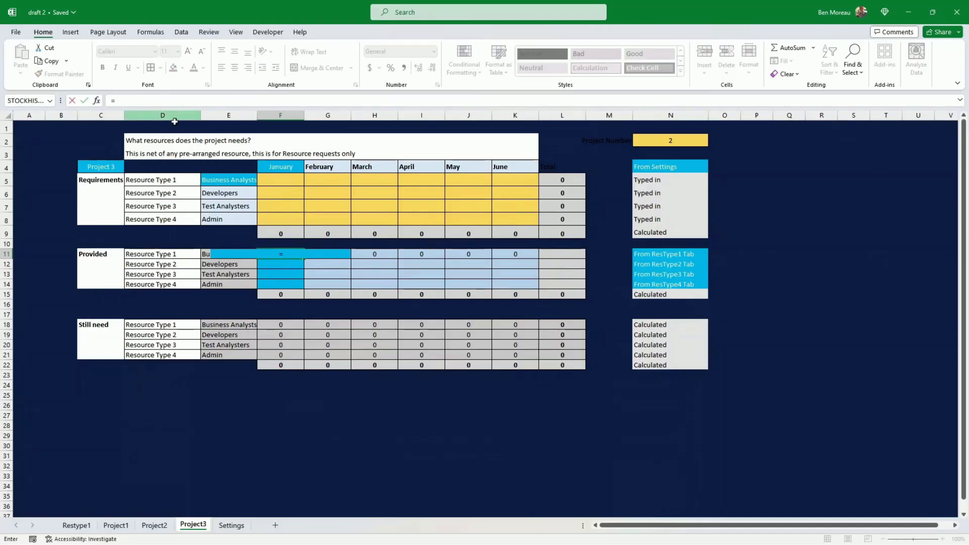
pyautogui.click(76, 525)
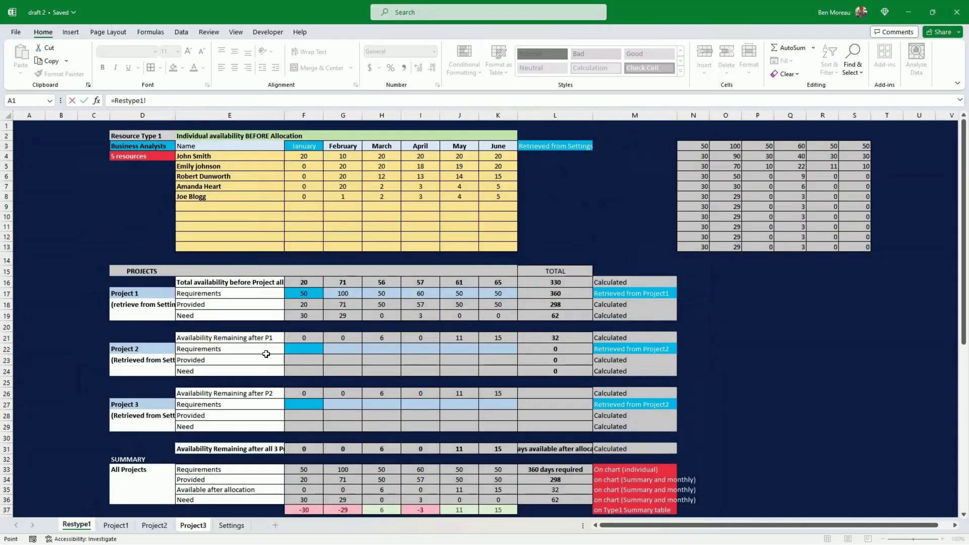
pyautogui.click(301, 416)
pyautogui.press('Escape')
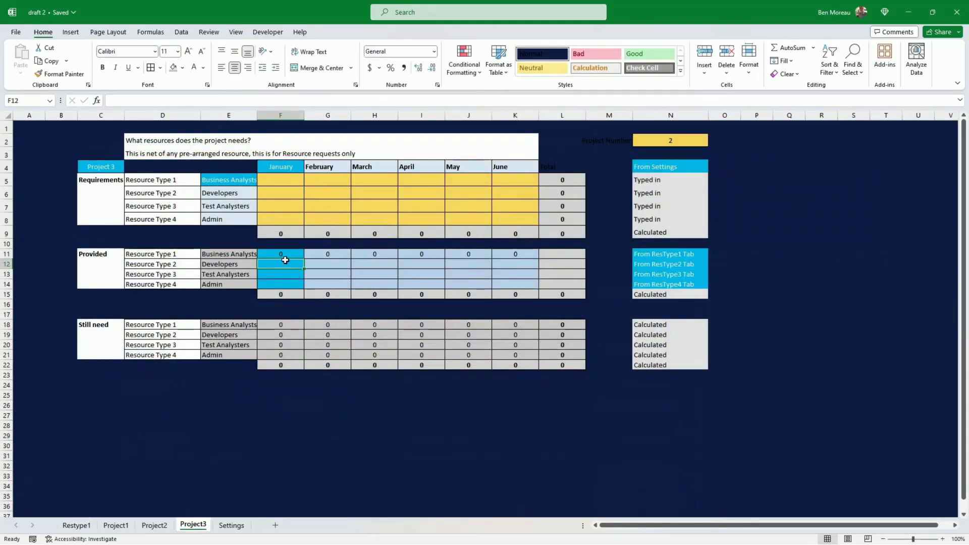
# - Copy the Project3 F11 formula across G11:K11 for February to June, pasting formulas only
pyautogui.click(287, 255)
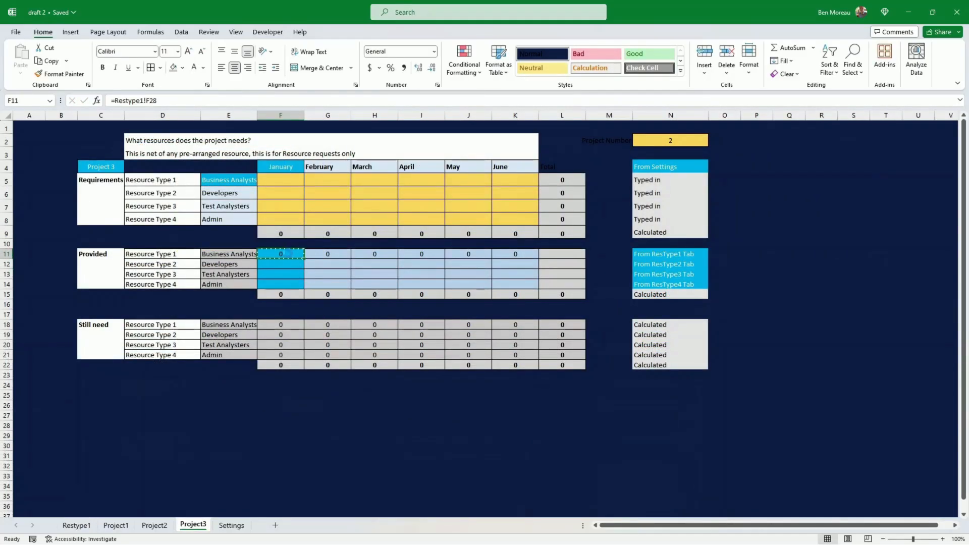
pyautogui.hotkey('ctrl', 'c')
pyautogui.moveTo(325, 254); pyautogui.dragTo(520, 253)
pyautogui.rightClick(520, 253)
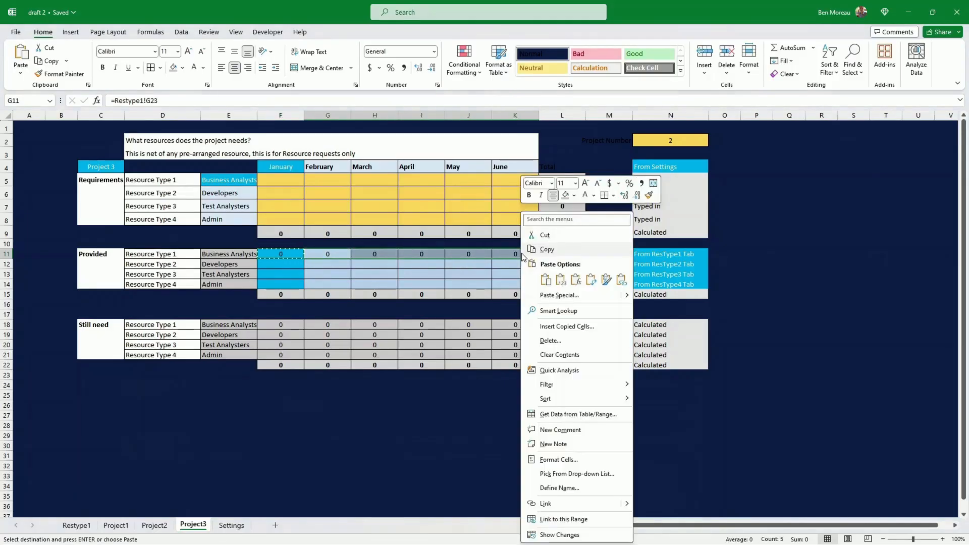
pyautogui.click(576, 279)
pyautogui.click(502, 285)
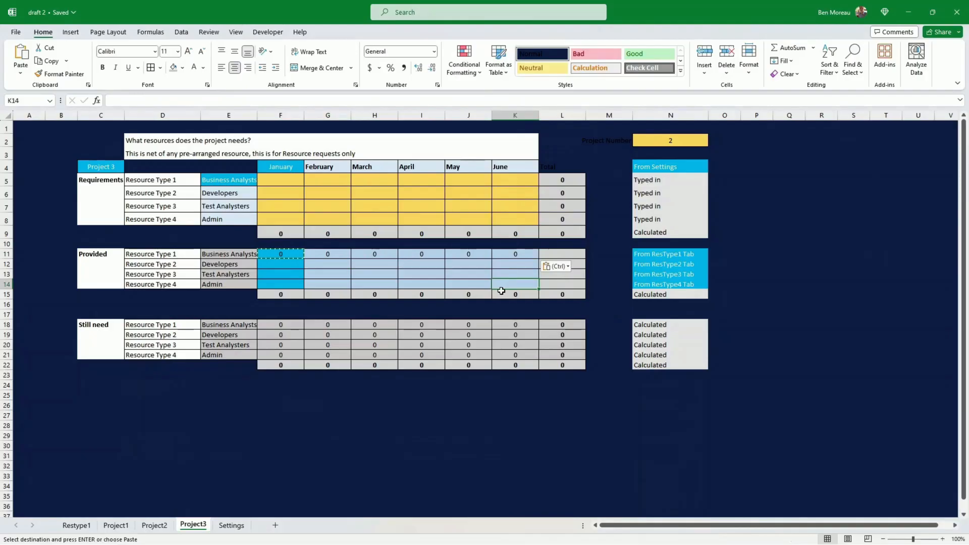
pyautogui.click(385, 398)
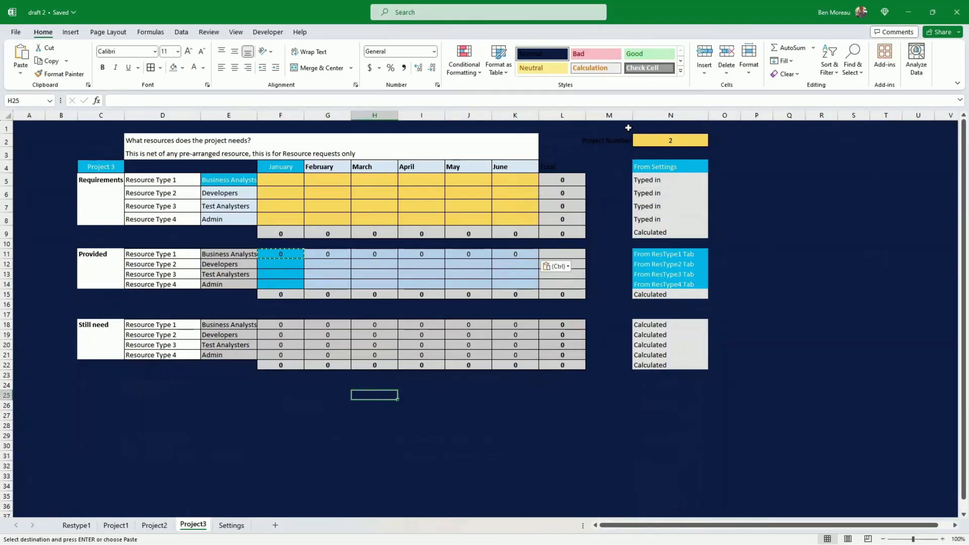
# - Set the project number in N2 of the Project3 sheet to 3
pyautogui.click(660, 142)
pyautogui.write('3')
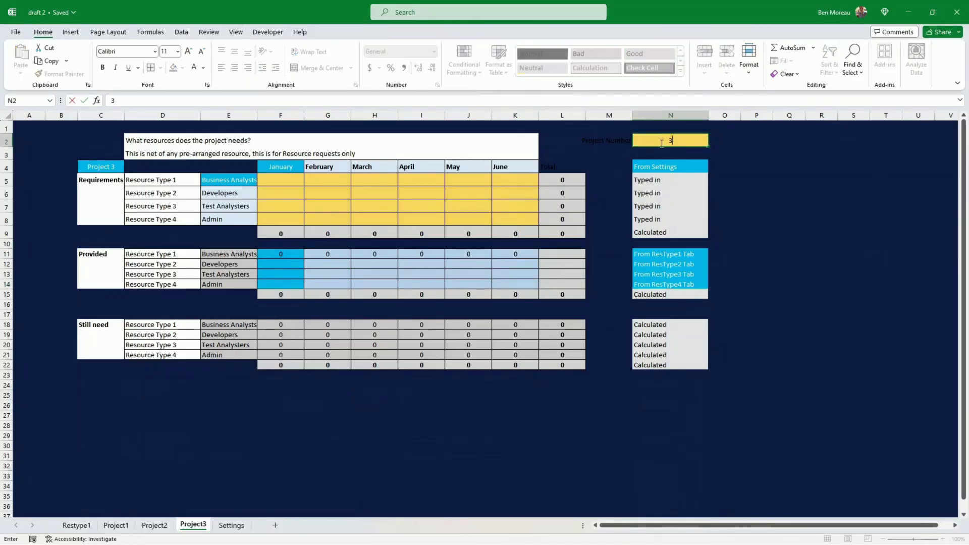
pyautogui.press('Return')
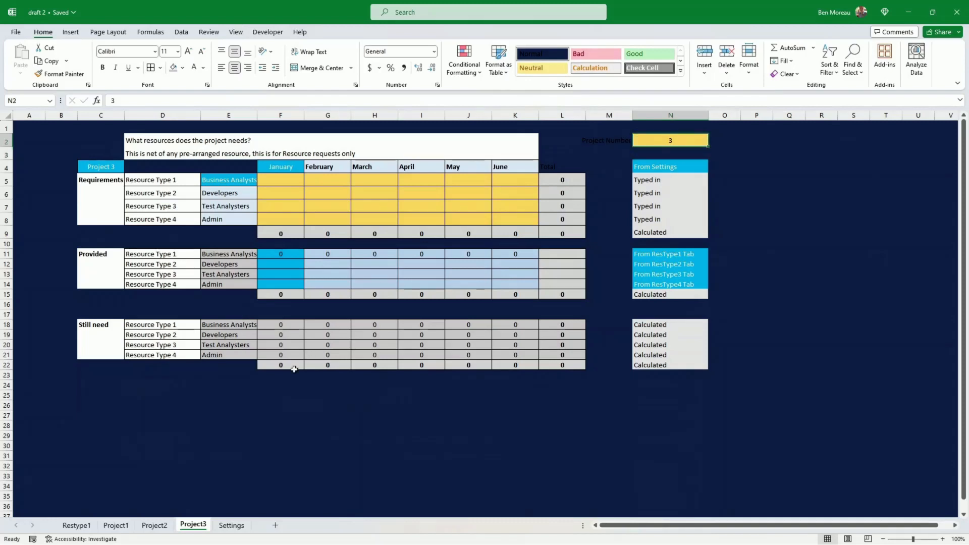
pyautogui.click(212, 404)
pyautogui.moveTo(206, 402); pyautogui.dragTo(238, 439)
pyautogui.click(343, 429)
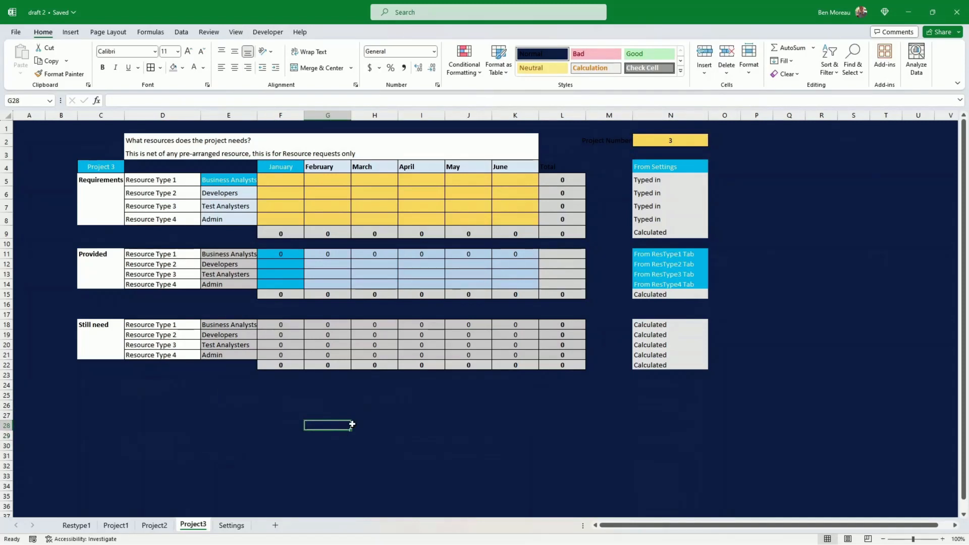
# - Open the Move or Copy dialog for the Restype1 sheet
pyautogui.rightClick(76, 525)
pyautogui.click(114, 398)
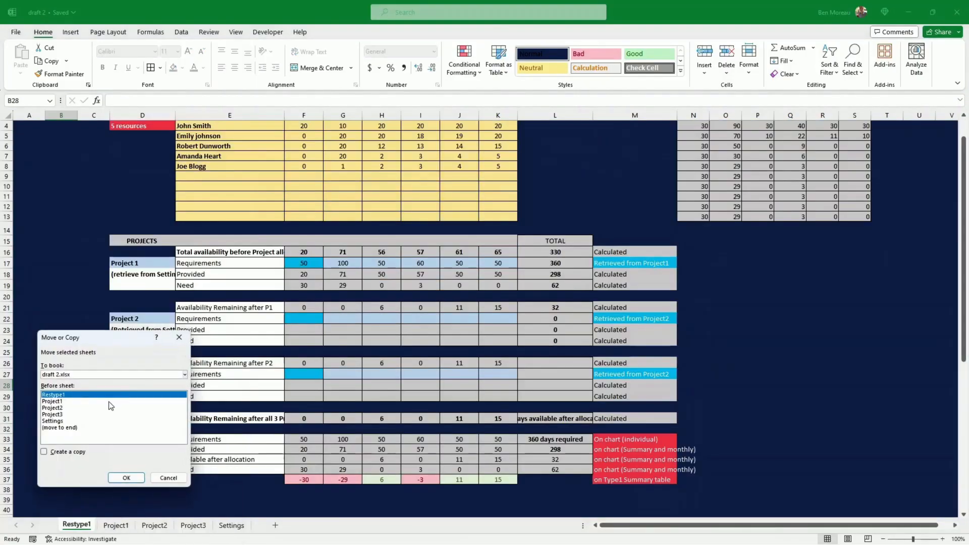
# - Create a copy of the Restype1 sheet and place it before the Project1 sheet
pyautogui.click(62, 451)
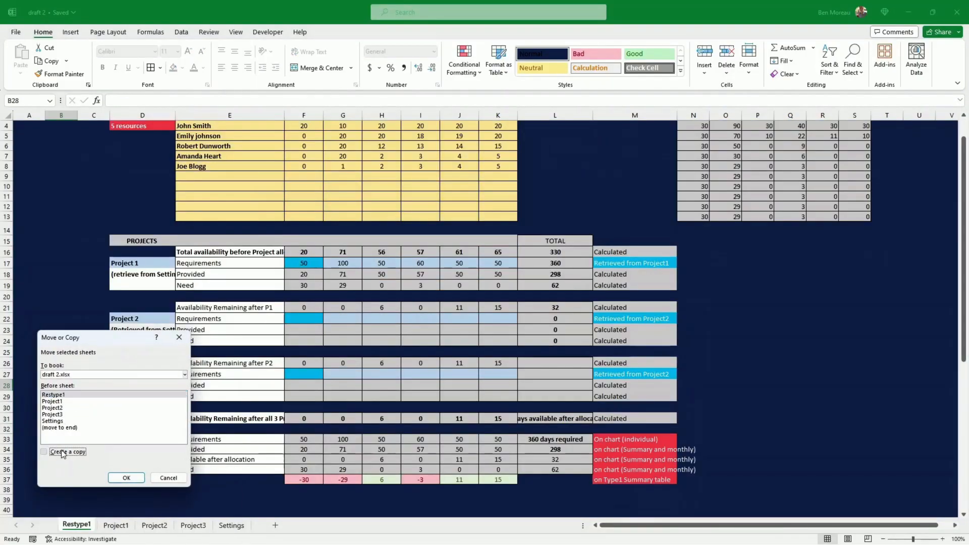
pyautogui.click(59, 402)
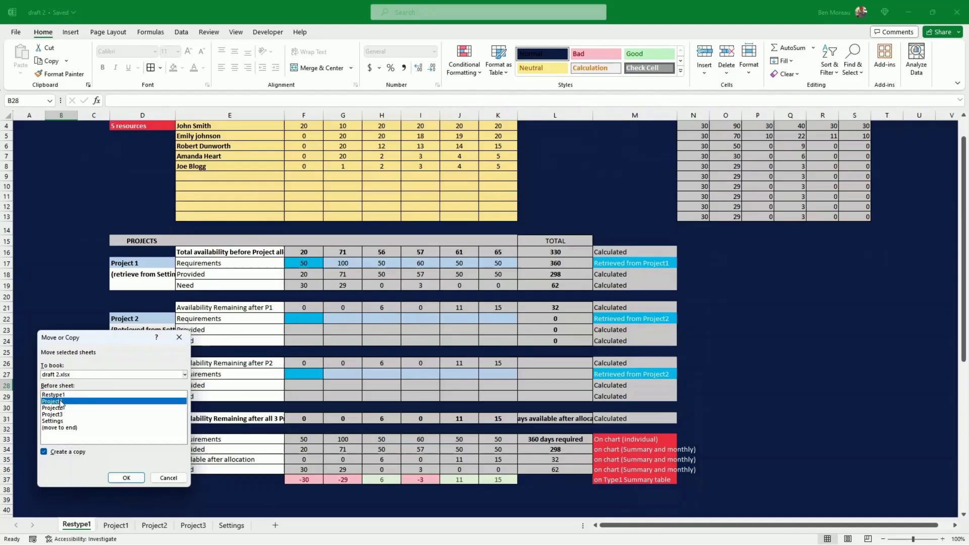
pyautogui.click(127, 477)
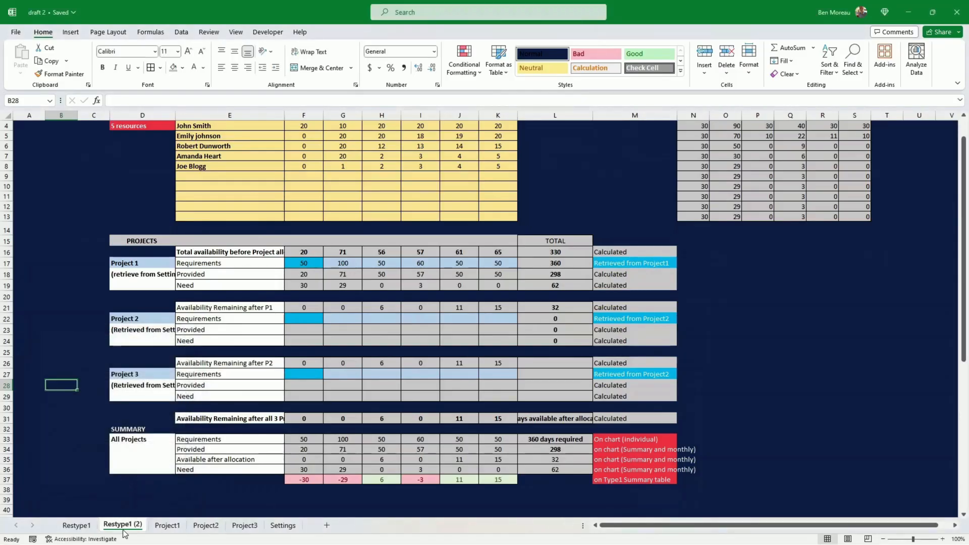
# - Rename the copied sheet as Restype2
pyautogui.rightClick(124, 534)
pyautogui.click(151, 387)
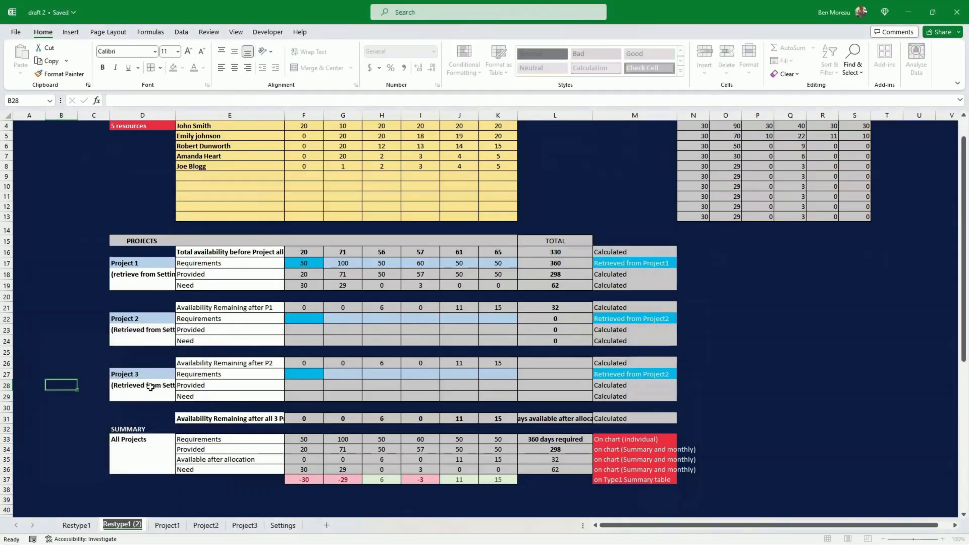
pyautogui.write('Resty')
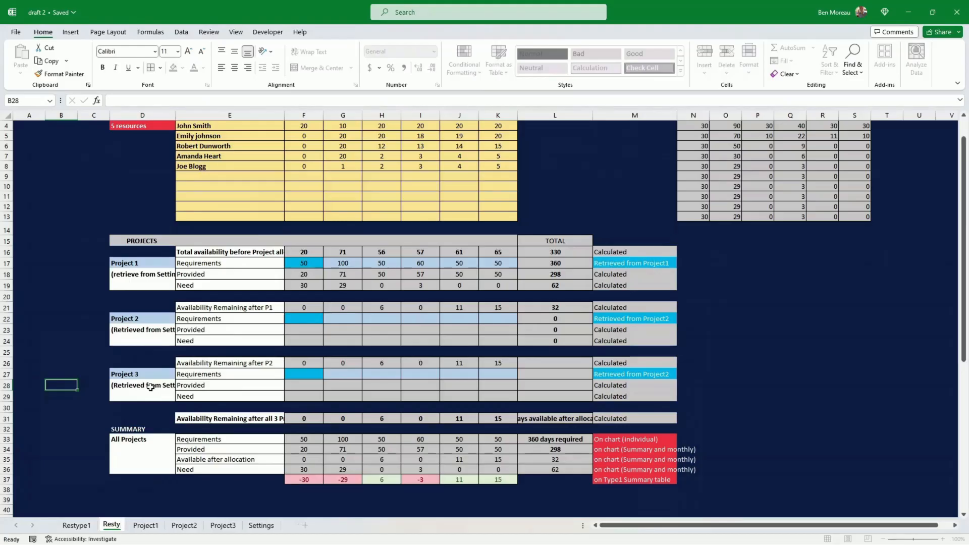
pyautogui.write('pe3')
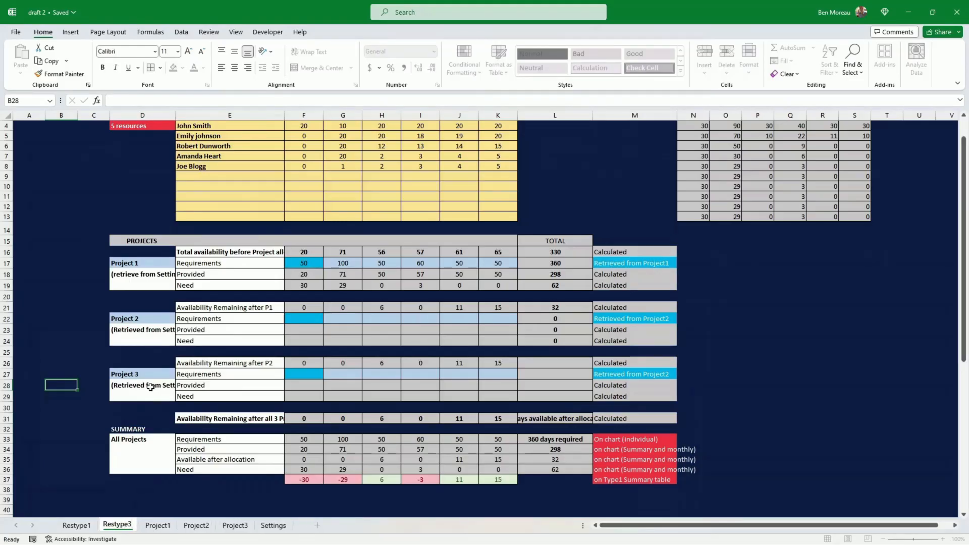
pyautogui.press('BackSpace')
pyautogui.write('2')
pyautogui.click(139, 364)
# - Link the resource type name in cell D3 of Restype2 to the Developers entry, cell E8, on the Settings sheet
pyautogui.scroll(1, 220, 291)
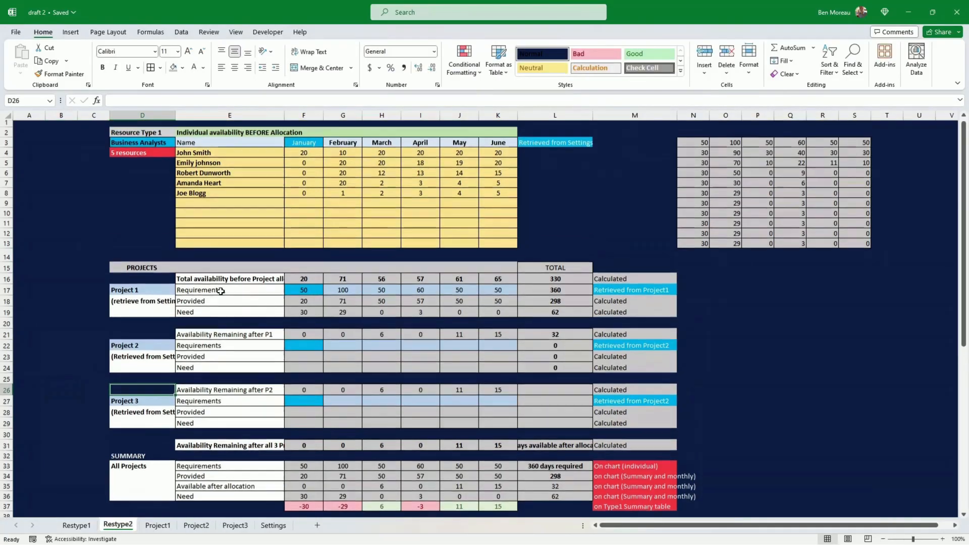
pyautogui.click(148, 144)
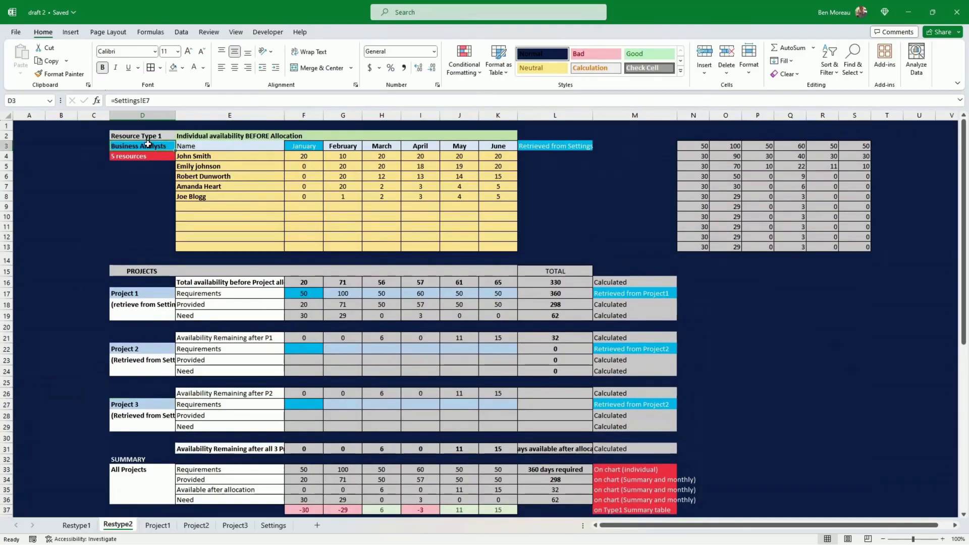
pyautogui.write('=')
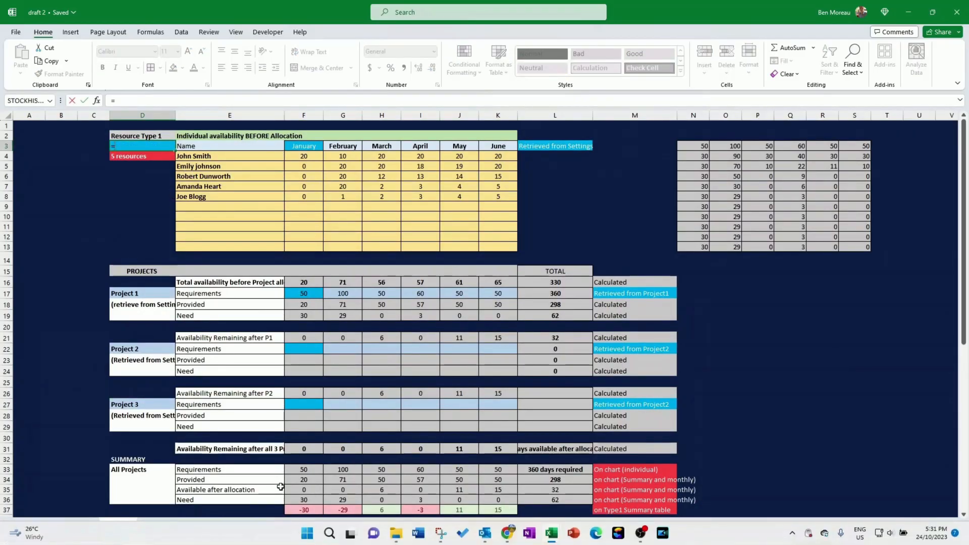
pyautogui.click(273, 525)
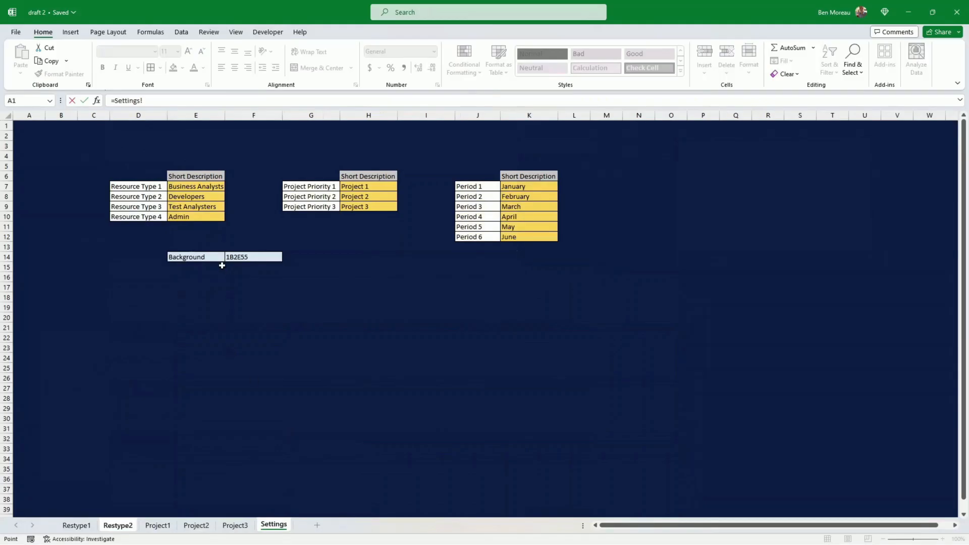
pyautogui.click(183, 197)
pyautogui.press('Return')
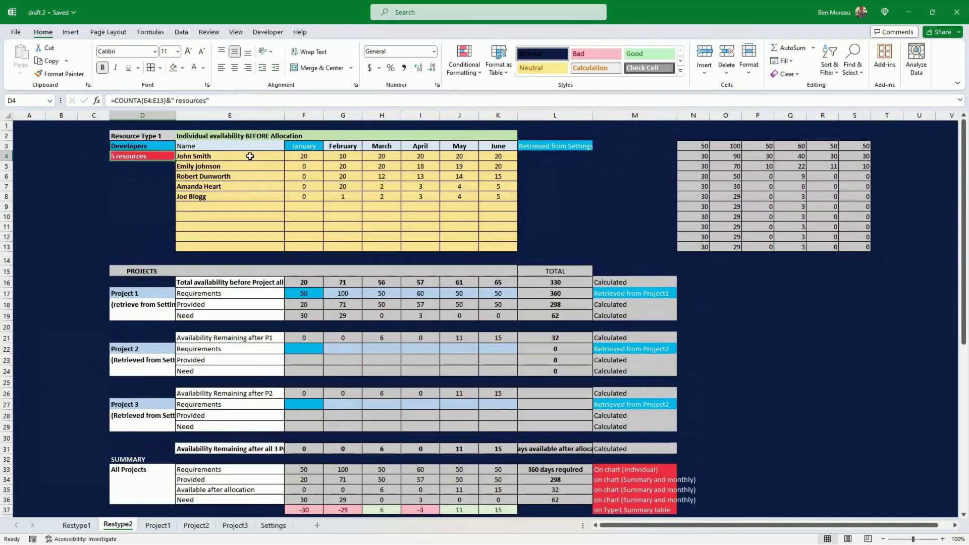
# - Clear the copied resource names and their January to June availability in E4:K8 of Restype2
pyautogui.click(250, 157)
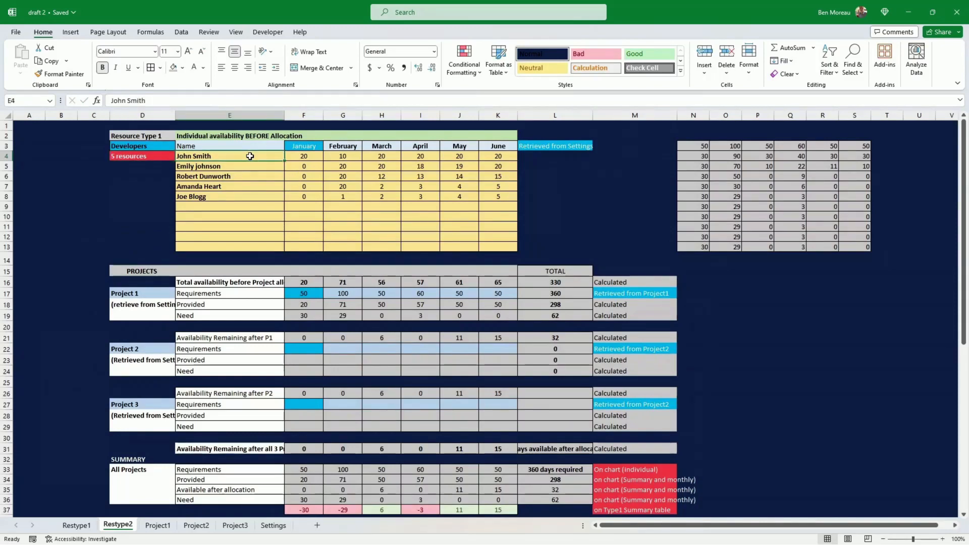
pyautogui.moveTo(250, 156); pyautogui.dragTo(250, 196)
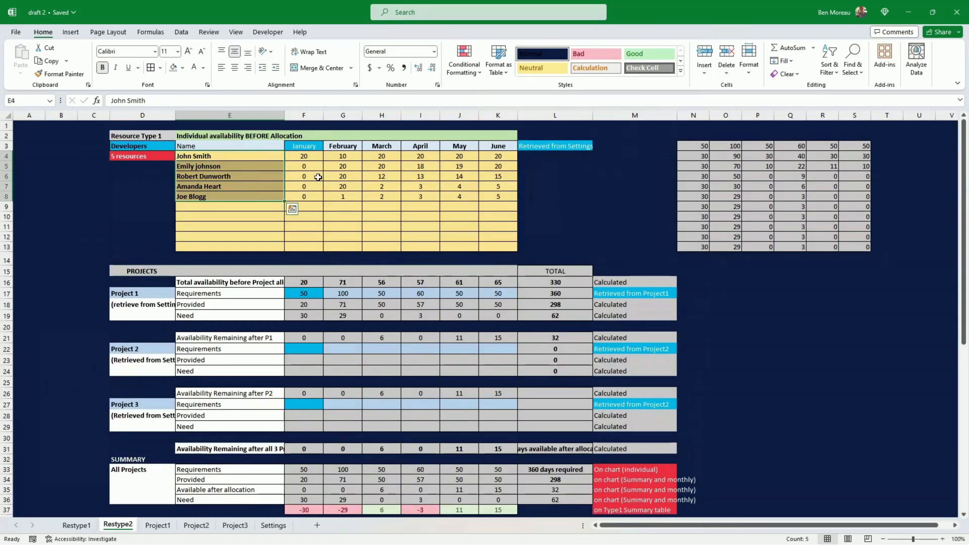
pyautogui.hotkey('shift', 'Right')
pyautogui.hotkey('shift', 'Right')
pyautogui.hotkey('shift', 'Right')
pyautogui.hotkey('shift', 'Right')
pyautogui.hotkey('shift', 'Right')
pyautogui.hotkey('shift', 'Right')
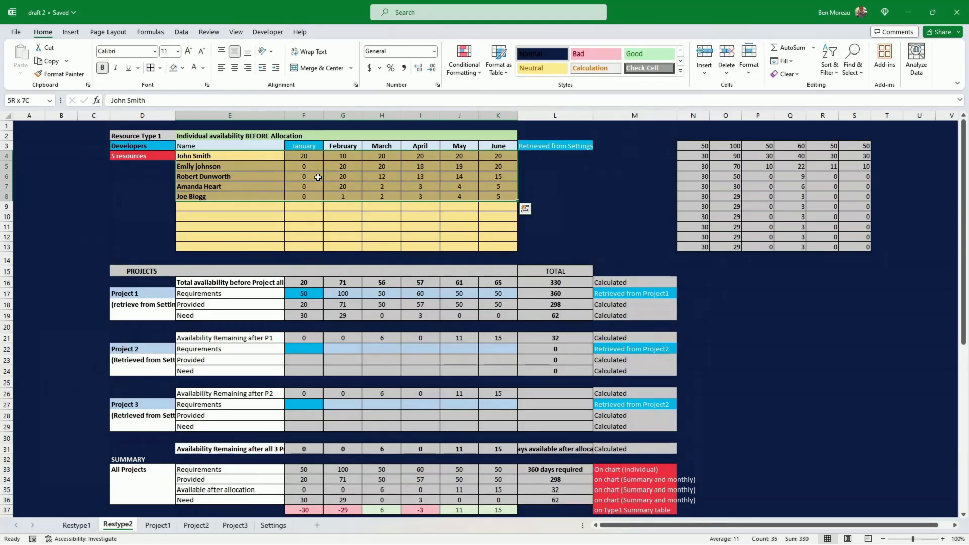
pyautogui.press('Delete')
pyautogui.press('Down')
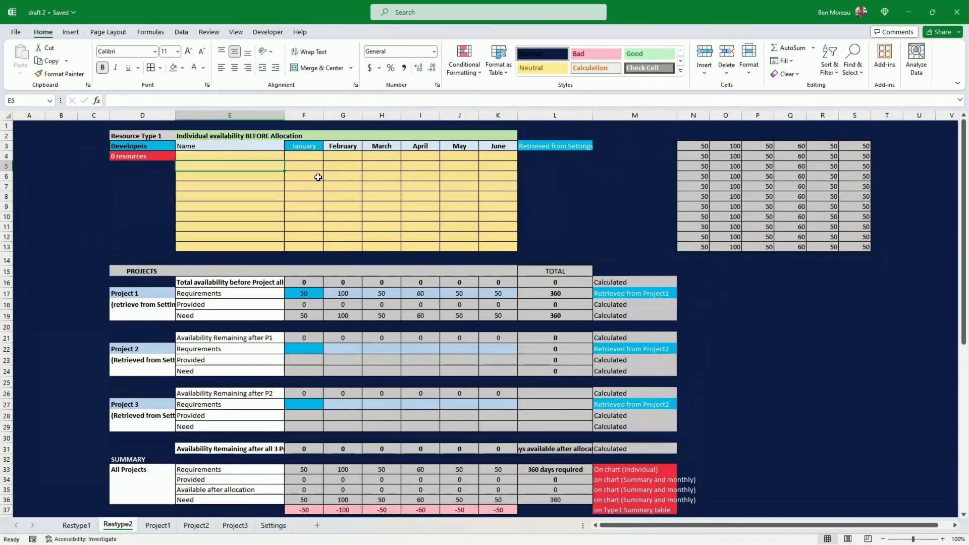
pyautogui.click(316, 206)
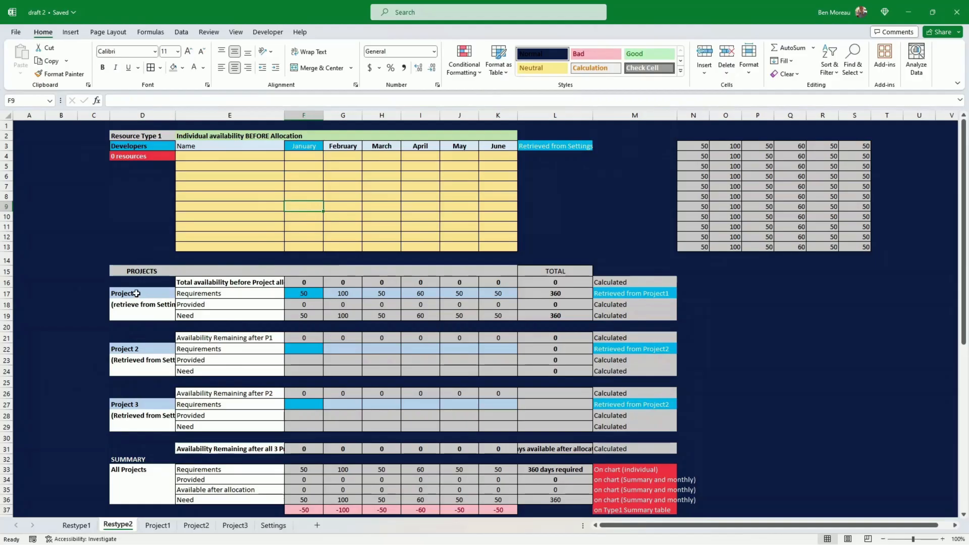
# - Link the Project 1 January requirement in F17 to the Developers value with =Project1!F6
pyautogui.click(310, 294)
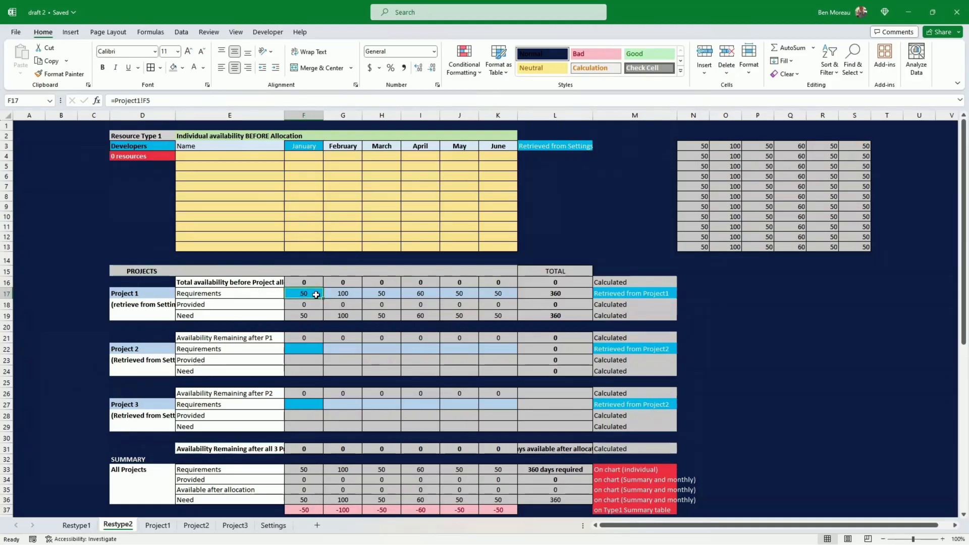
pyautogui.write('=')
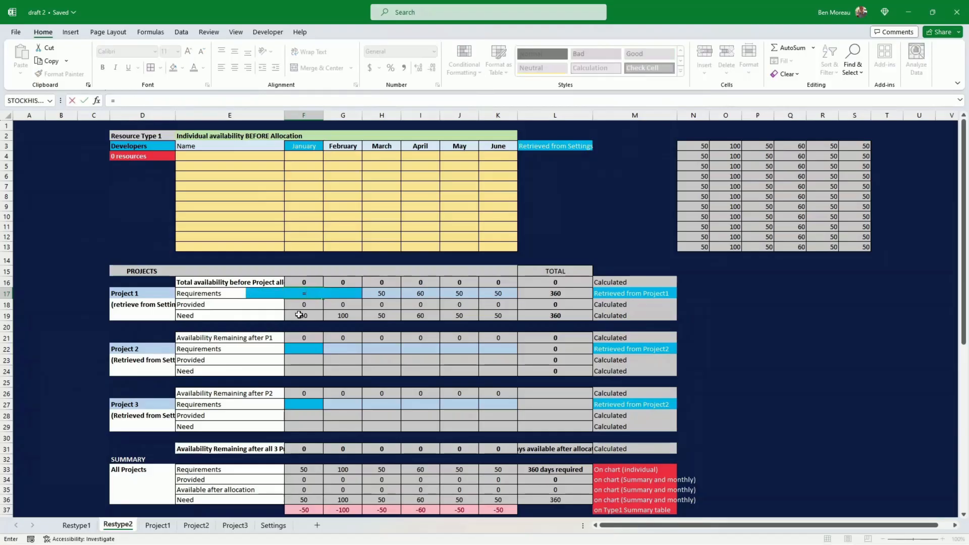
pyautogui.click(158, 526)
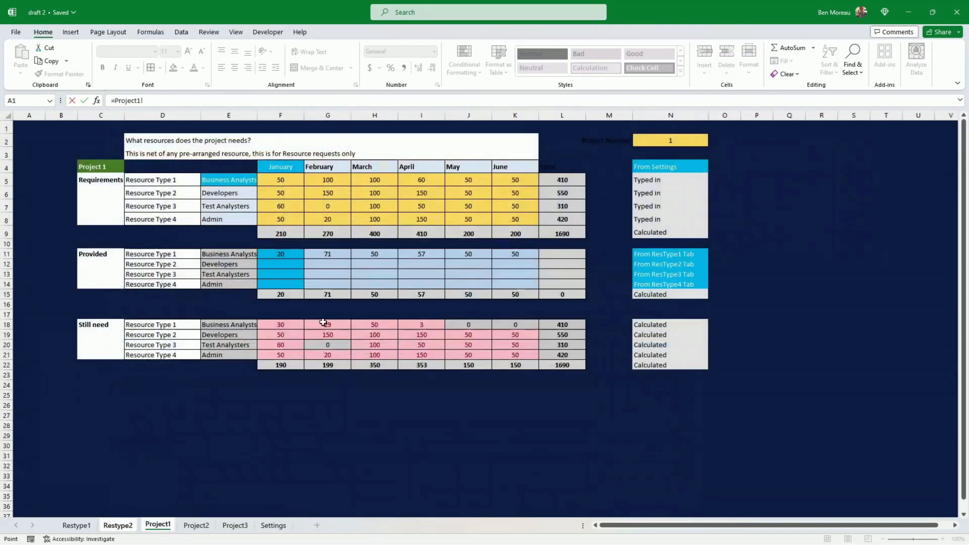
pyautogui.click(279, 194)
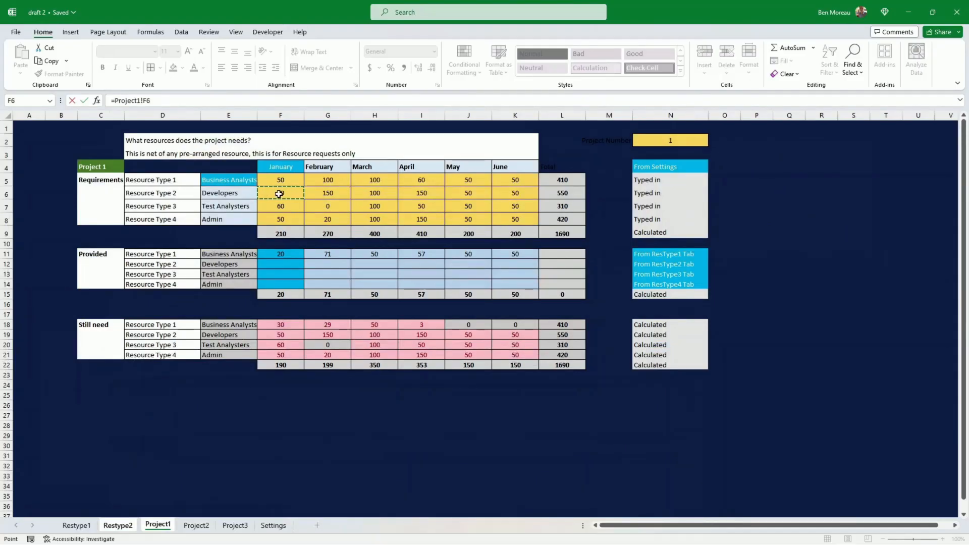
pyautogui.press('Return')
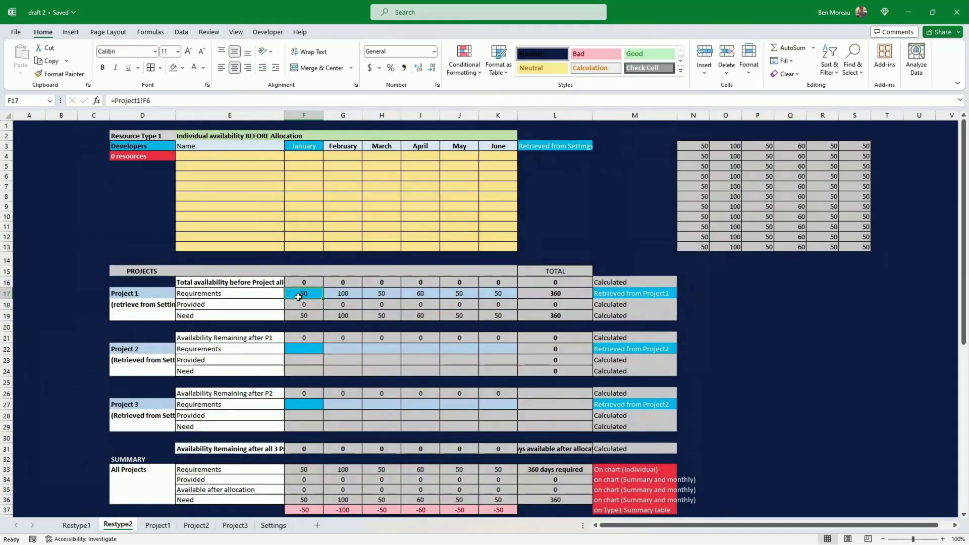
# - Copy the Project 1 requirement formula from F17 across February to June (G17:K17), pasting formulas only
pyautogui.click(298, 295)
pyautogui.hotkey('ctrl', 'c')
pyautogui.click(342, 293)
pyautogui.moveTo(342, 293); pyautogui.dragTo(488, 294)
pyautogui.rightClick(488, 295)
pyautogui.click(541, 279)
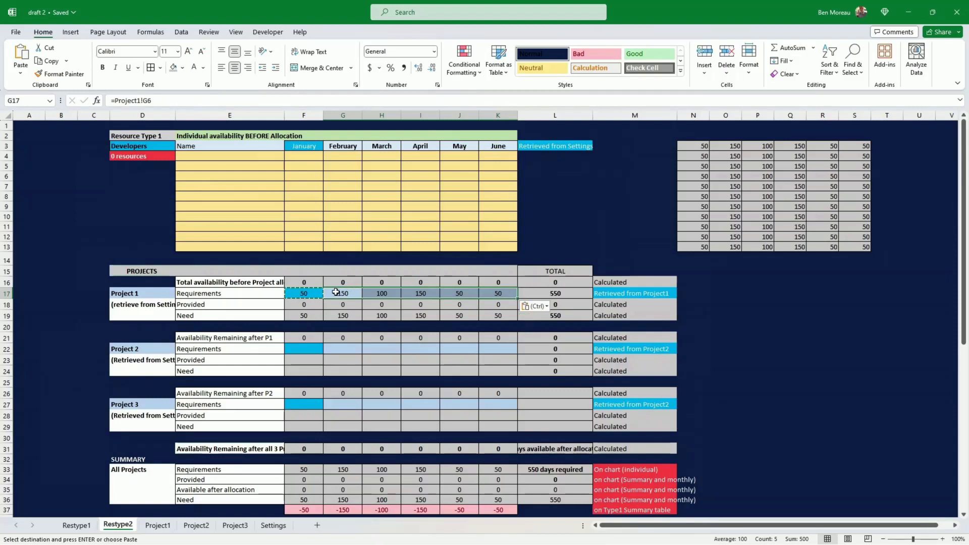
pyautogui.click(314, 292)
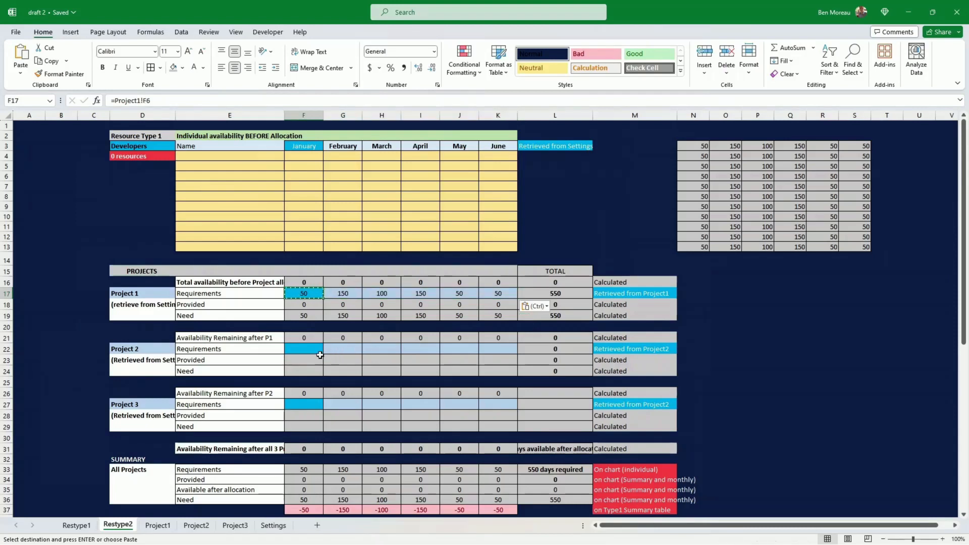
# - Link the Project 2 January requirement in F22 to the Developers cell with =Project2!F6
pyautogui.click(304, 350)
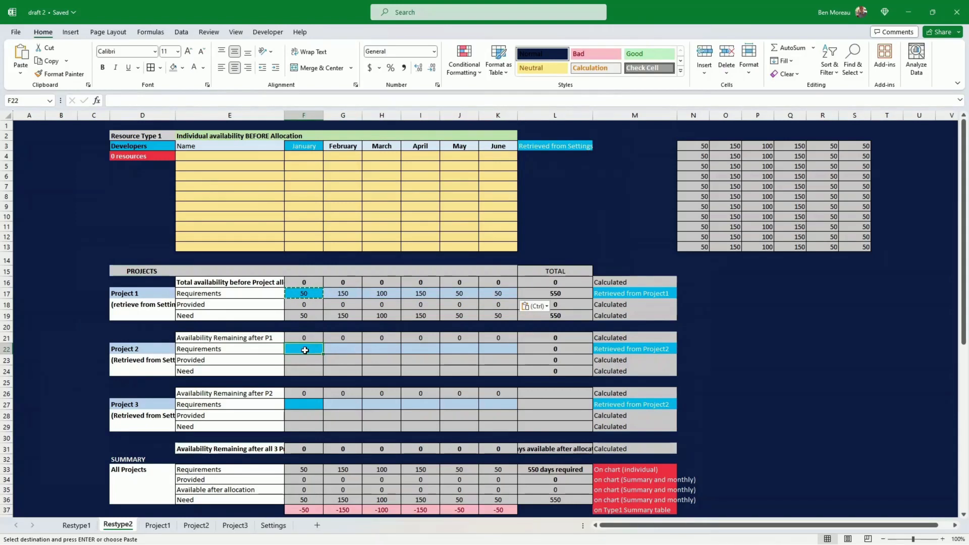
pyautogui.write('=')
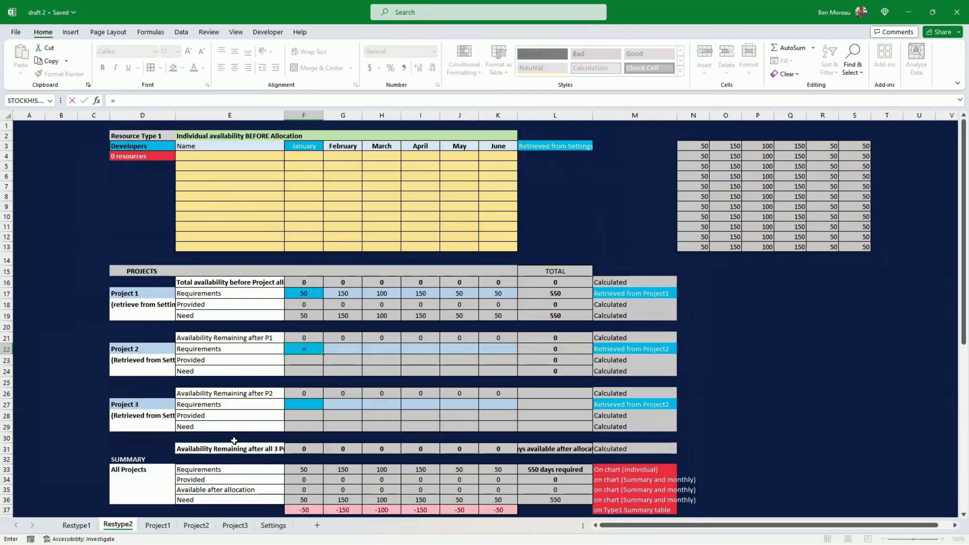
pyautogui.click(196, 525)
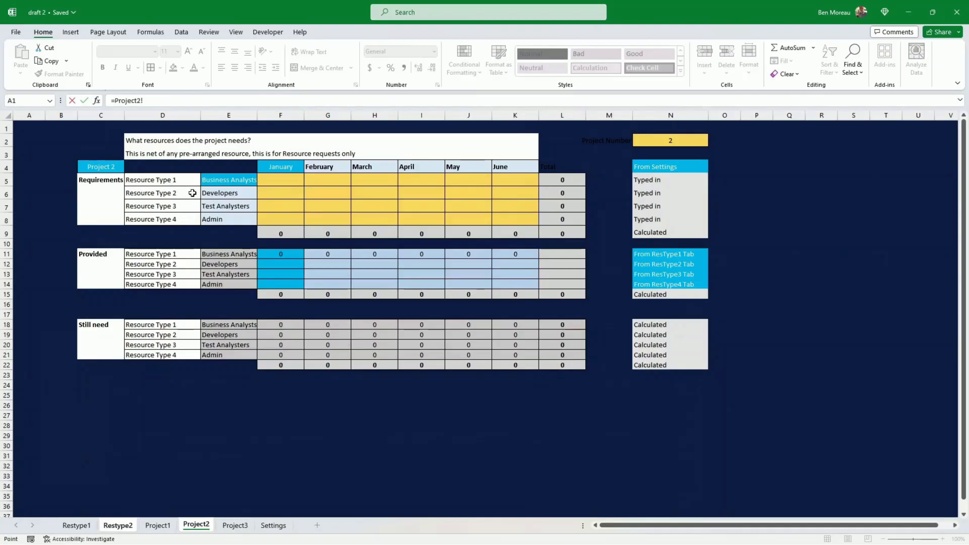
pyautogui.click(278, 189)
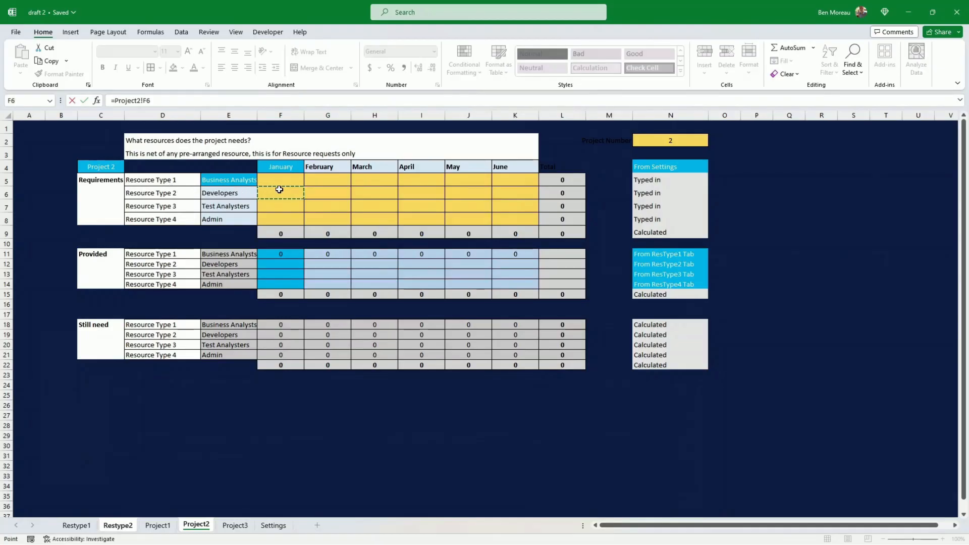
pyautogui.press('Return')
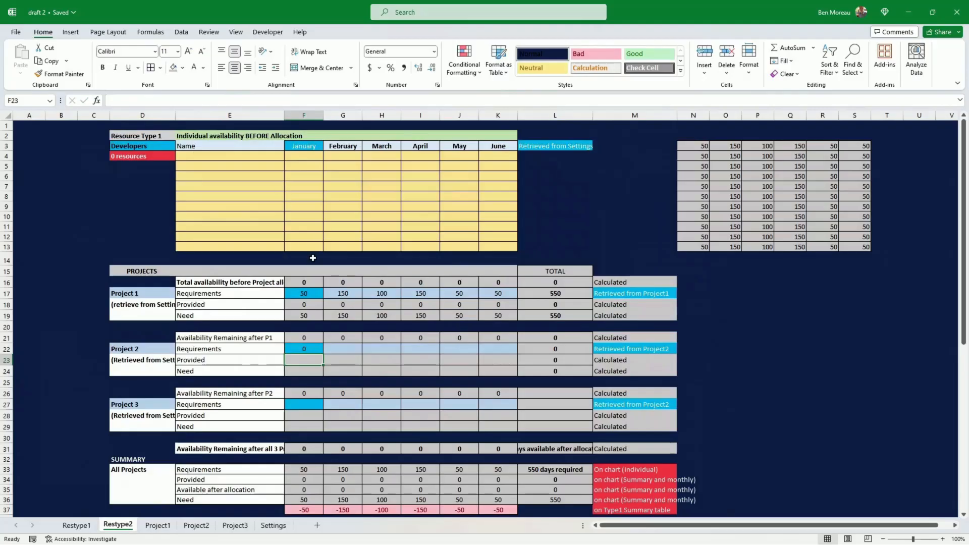
# - Copy the Project 2 requirement formula from F22 across February to June (G22:K22), pasting formulas only
pyautogui.click(316, 350)
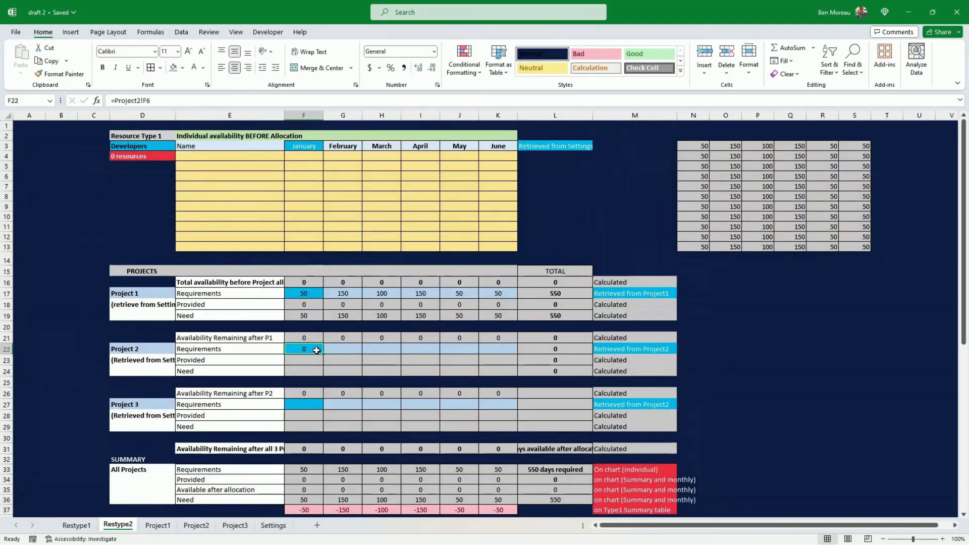
pyautogui.hotkey('ctrl', 'c')
pyautogui.moveTo(343, 348); pyautogui.dragTo(453, 347)
pyautogui.rightClick(453, 348)
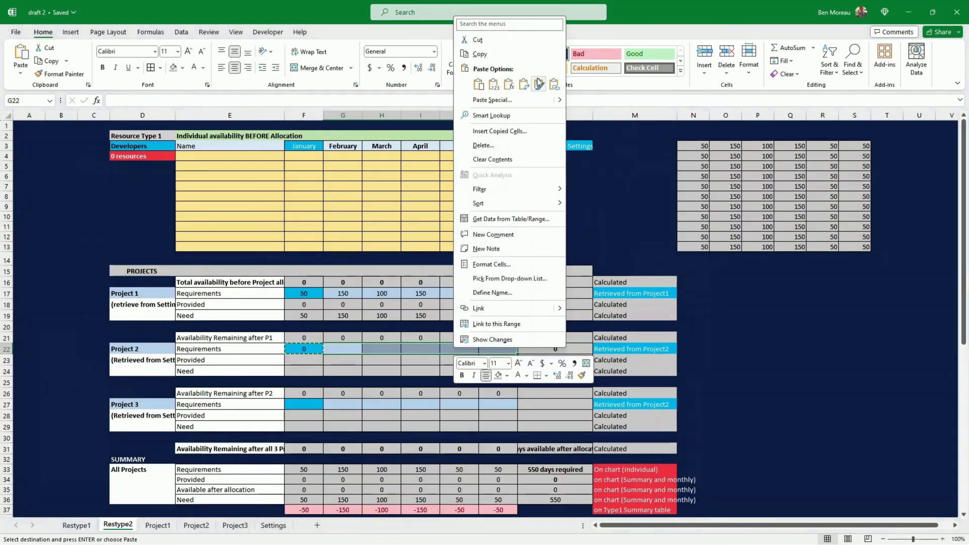
pyautogui.click(509, 85)
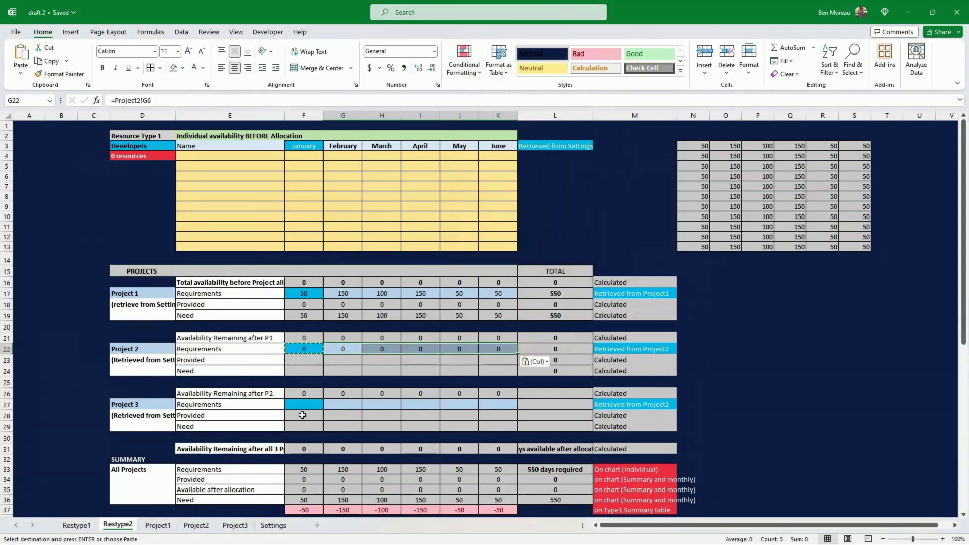
# - Link the Project 3 January requirement in F27 to the Developers cell with =Project3!F6
pyautogui.click(297, 402)
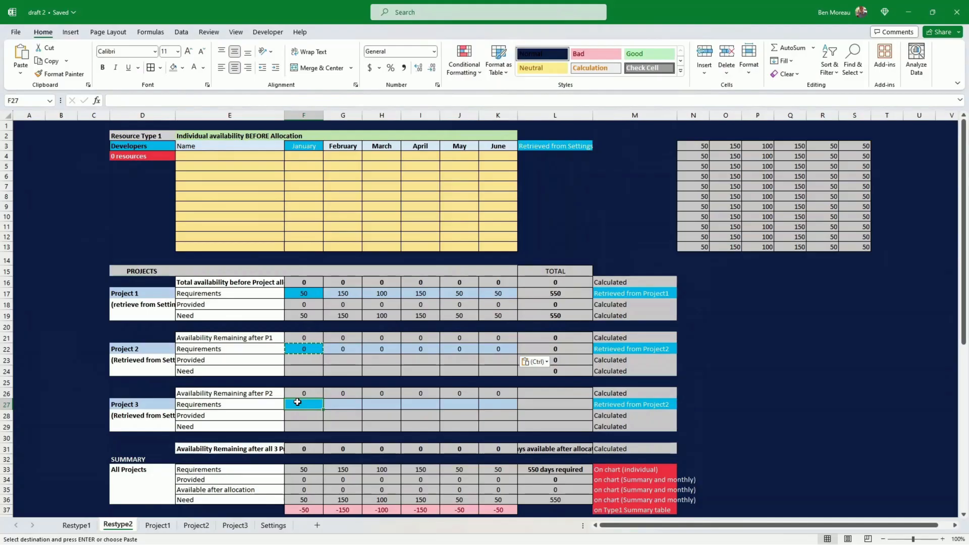
pyautogui.write('=')
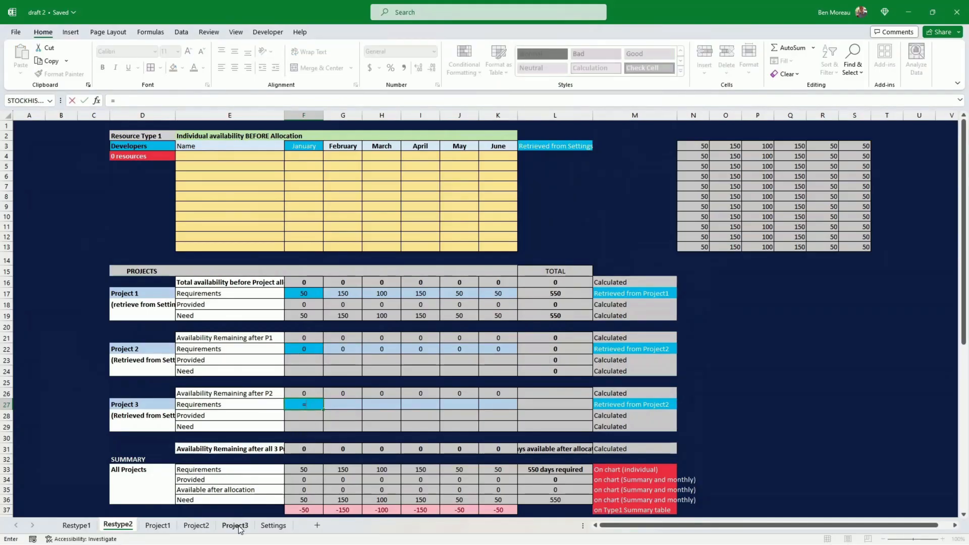
pyautogui.click(235, 525)
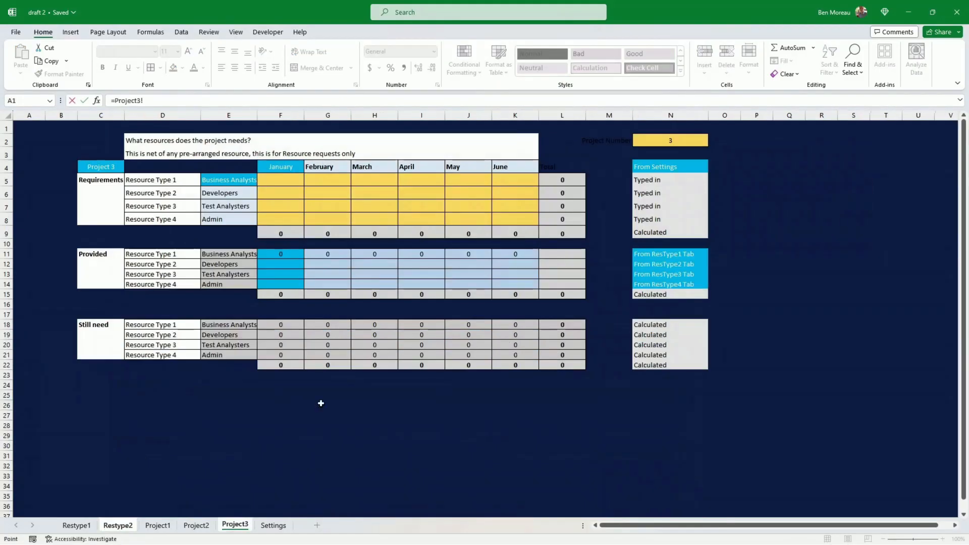
pyautogui.click(277, 193)
pyautogui.press('Return')
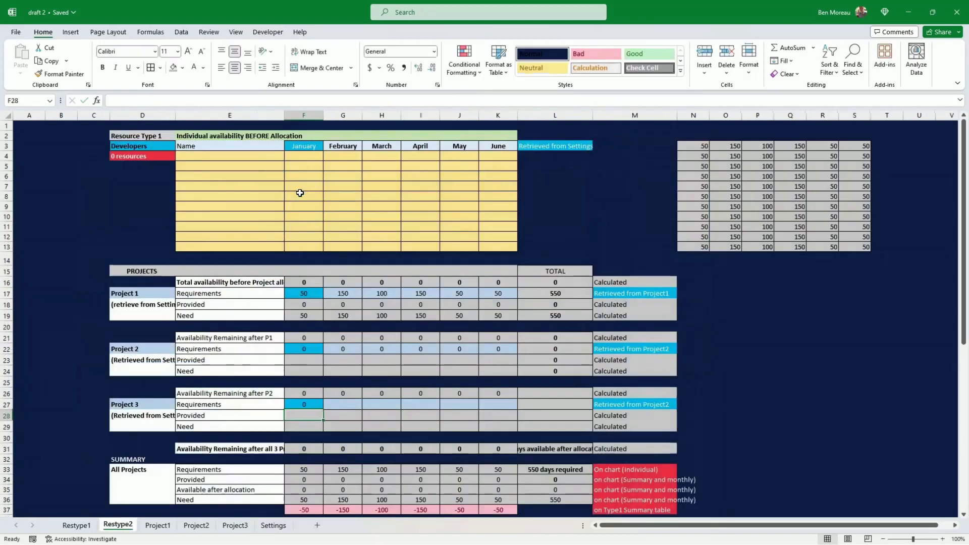
# - Copy the Project 3 requirement formula from F27 across February to June (G27:K27), pasting formulas only
pyautogui.click(301, 404)
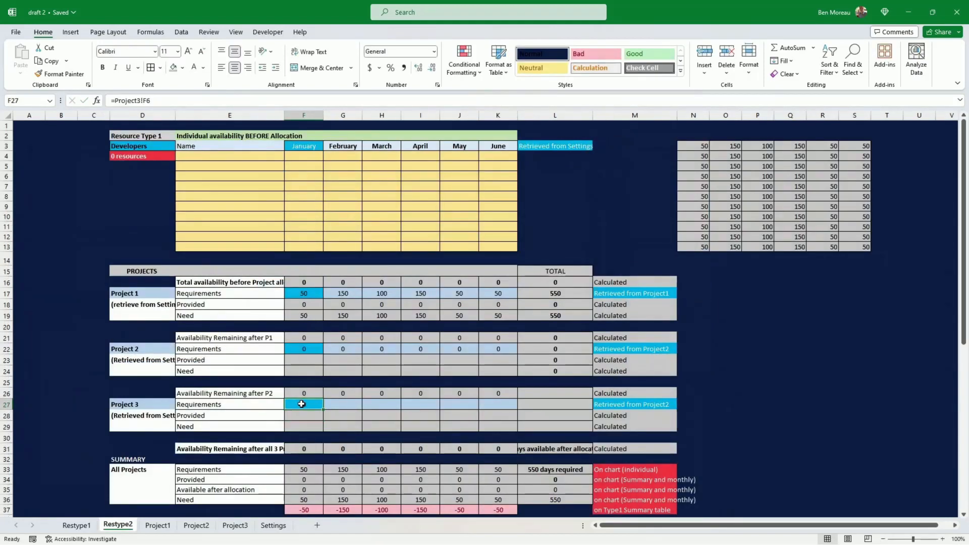
pyautogui.hotkey('ctrl', 'c')
pyautogui.moveTo(346, 406); pyautogui.dragTo(512, 400)
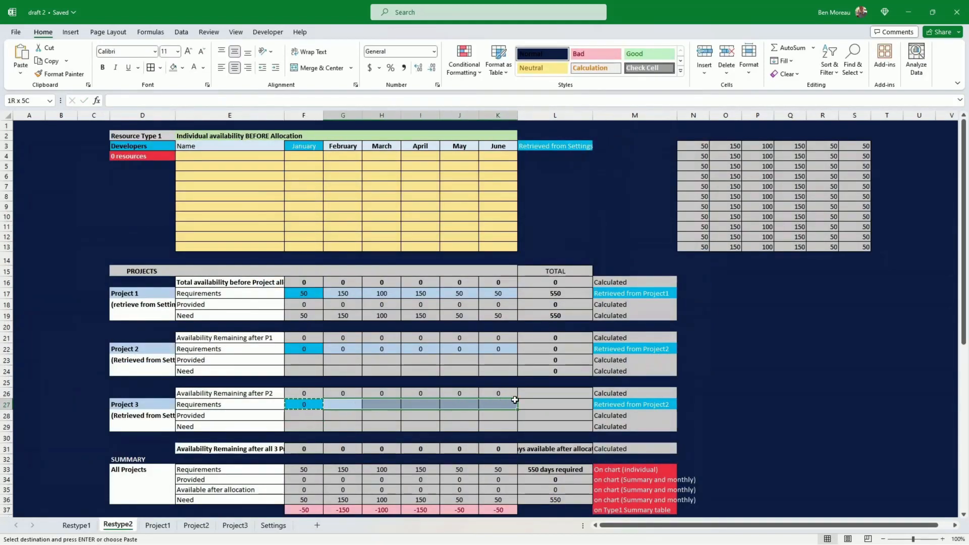
pyautogui.rightClick(461, 401)
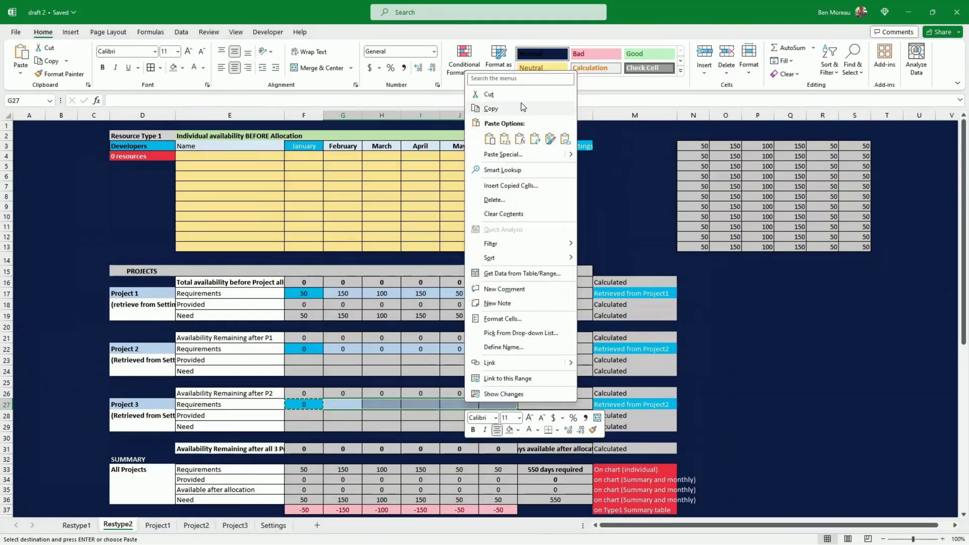
pyautogui.click(519, 139)
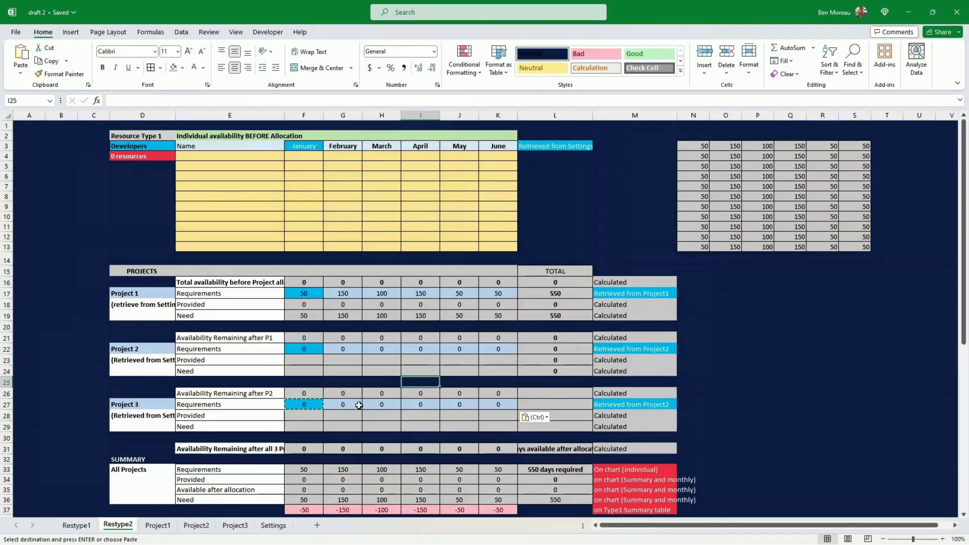
# - Compare the Restype1 and Restype2 sheets and look over the individual name rows (E4:E10) on Restype2
pyautogui.click(77, 527)
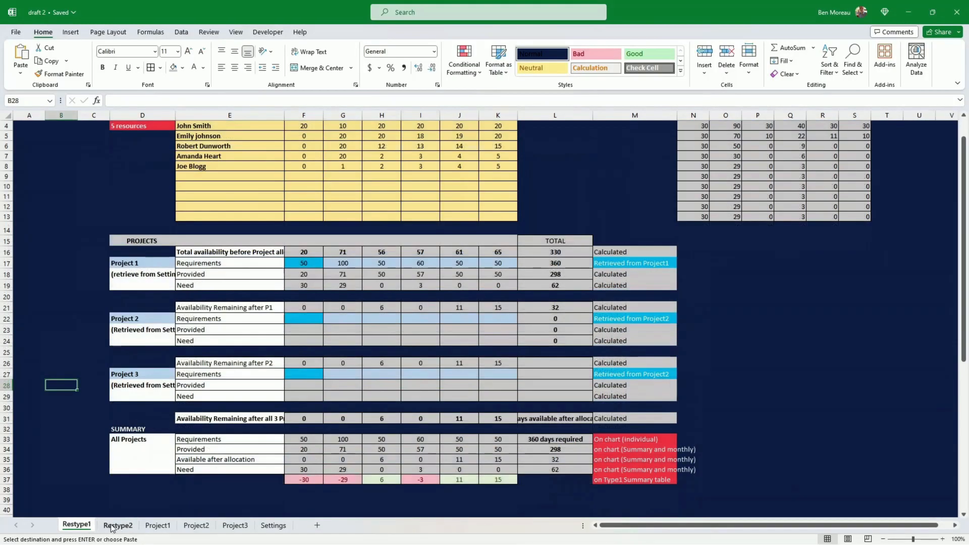
pyautogui.click(115, 527)
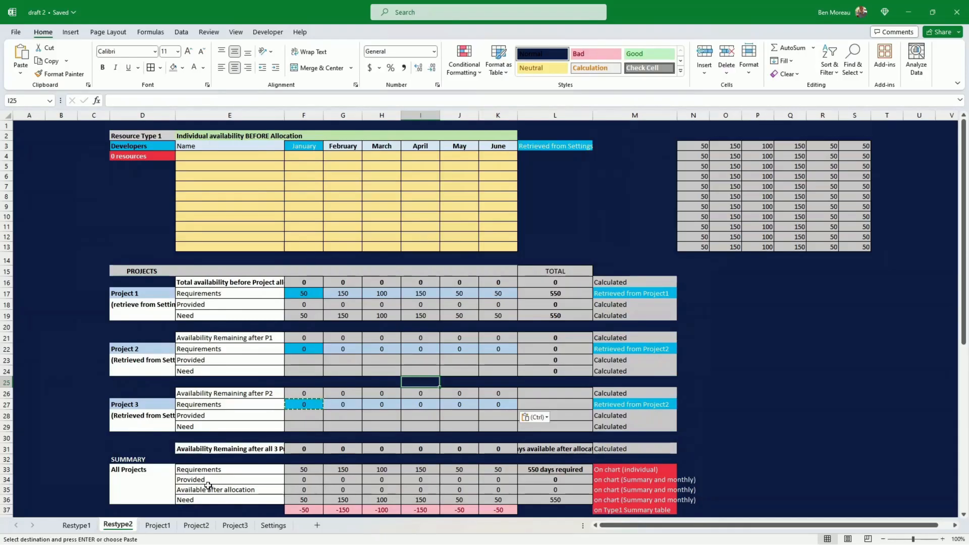
pyautogui.click(232, 329)
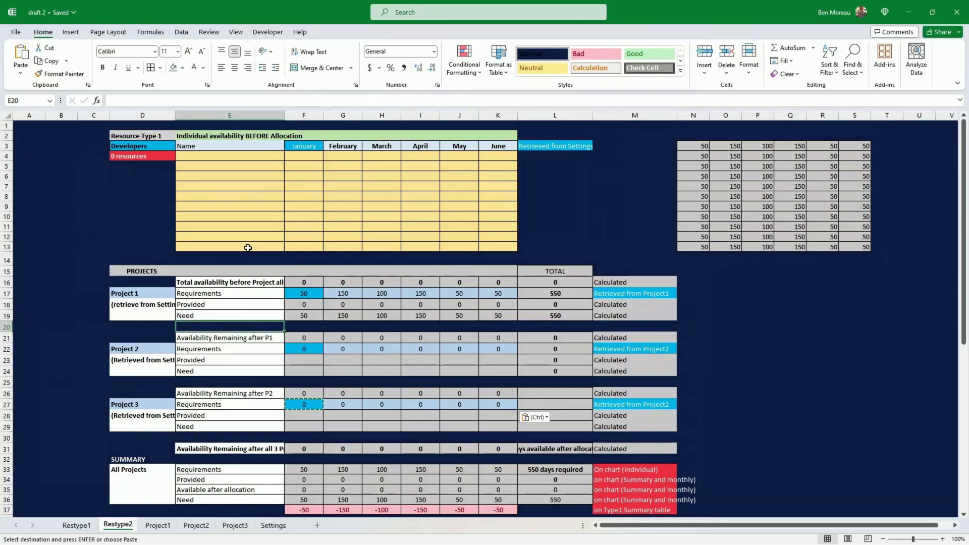
pyautogui.moveTo(197, 158); pyautogui.dragTo(279, 214)
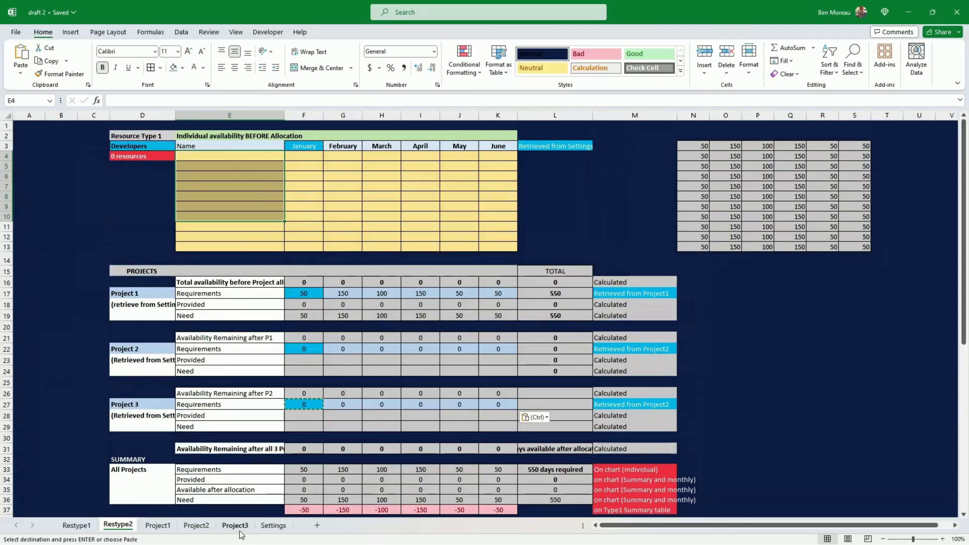
pyautogui.click(160, 525)
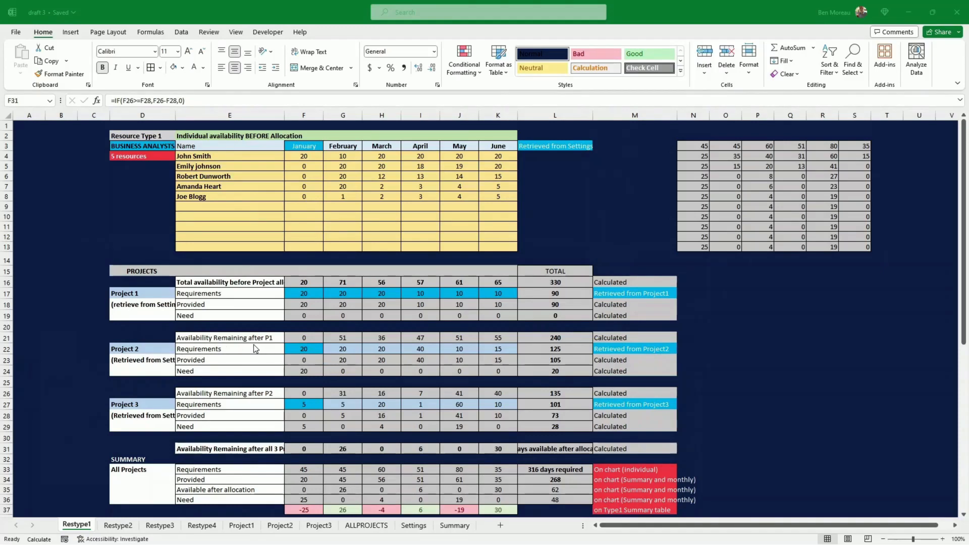
# - Review the additional resource type sheets and the Project1 to Project3 sheets in the draft 3 workbook
pyautogui.hotkey('ctrl', 'pagedown')
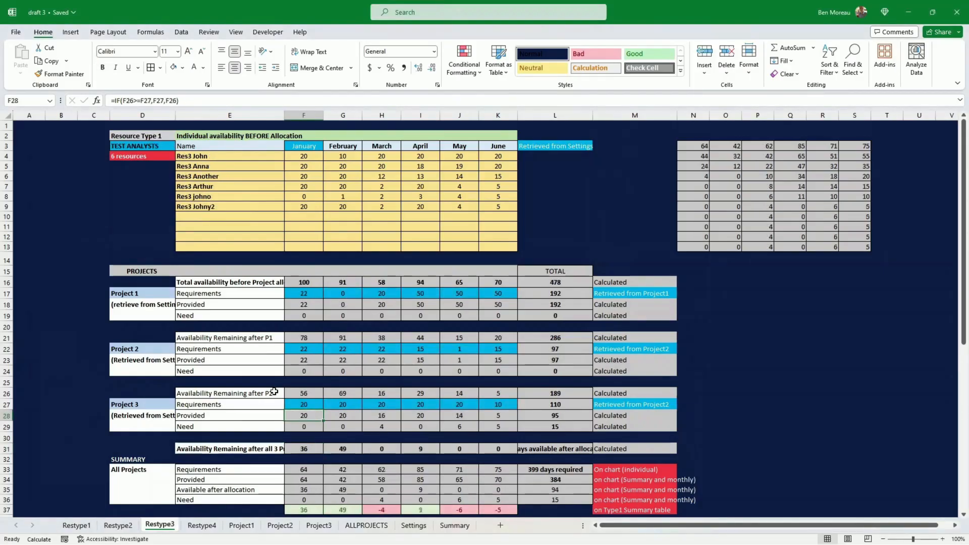
pyautogui.hotkey('ctrl', 'pagedown')
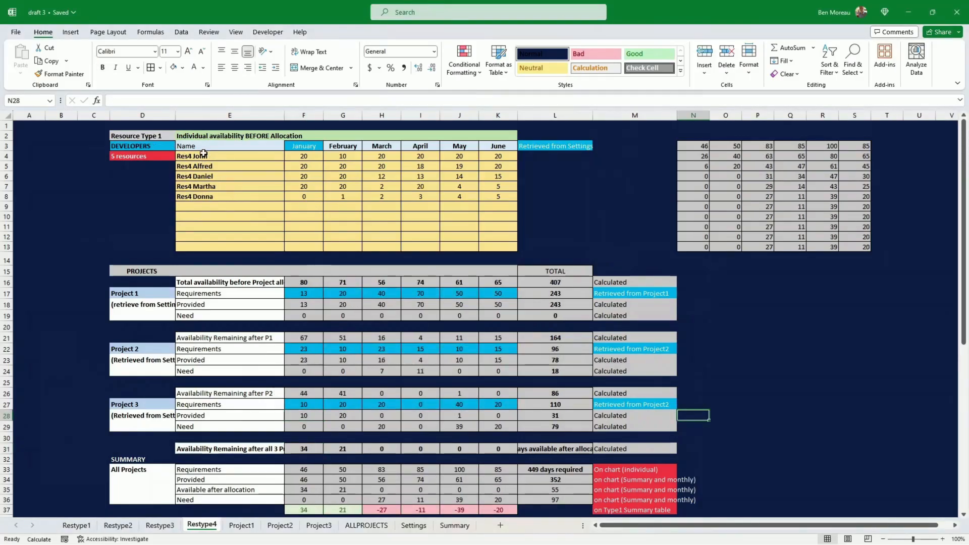
pyautogui.moveTo(203, 153); pyautogui.dragTo(206, 197)
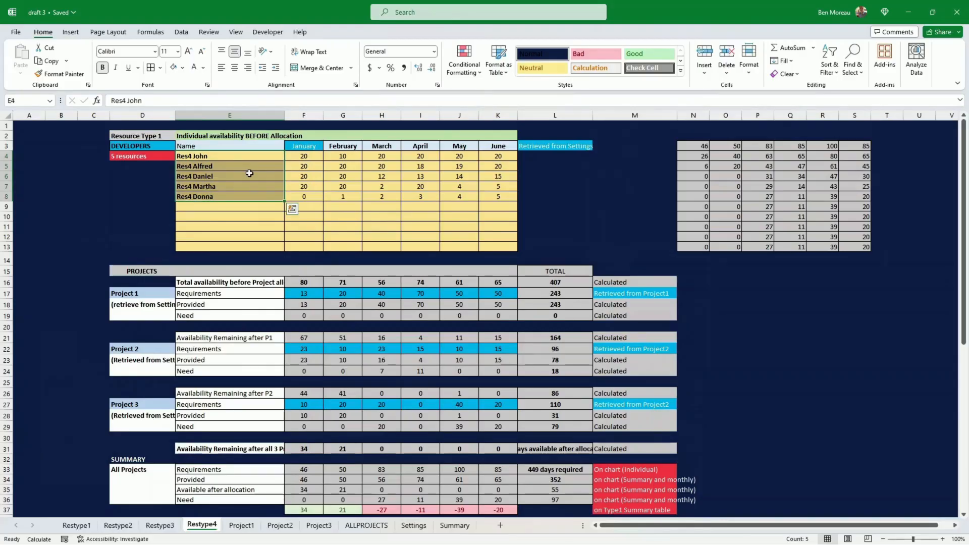
pyautogui.hotkey('ctrl', 'pagedown')
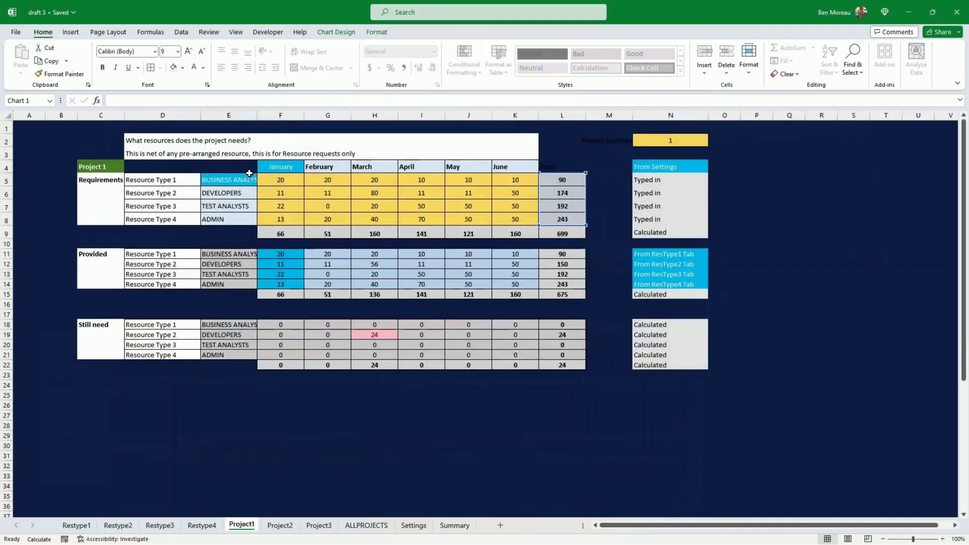
pyautogui.hotkey('ctrl', 'pagedown')
pyautogui.hotkey('ctrl', 'pagedown')
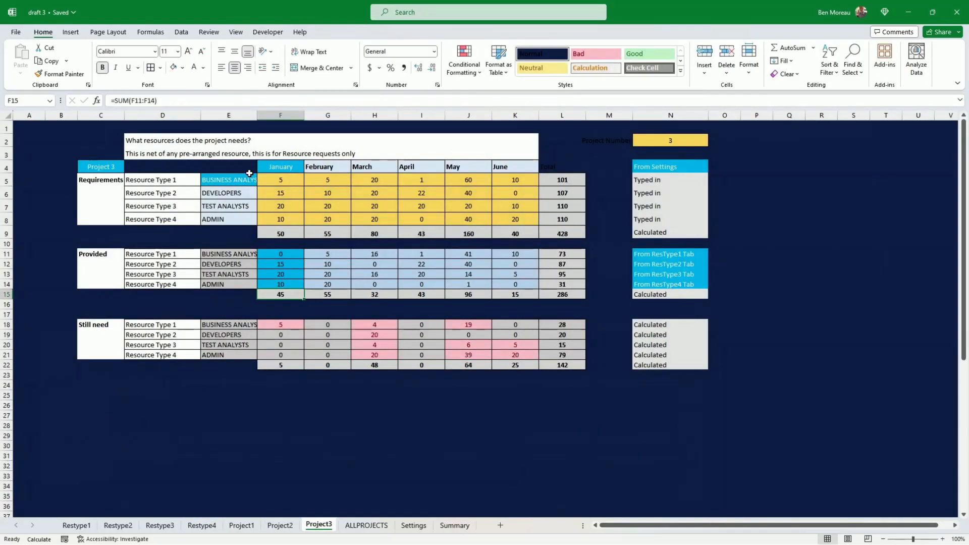
pyautogui.press('Left')
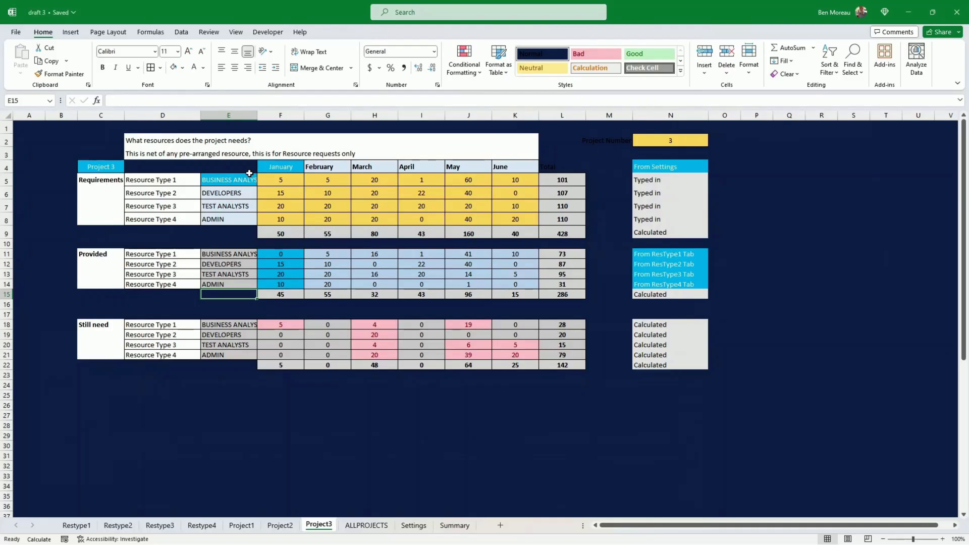
# - Examine the Provided and Still Needed tables on the ALLPROJECTS sheet, including the January total formula in E11
pyautogui.hotkey('ctrl', 'pagedown')
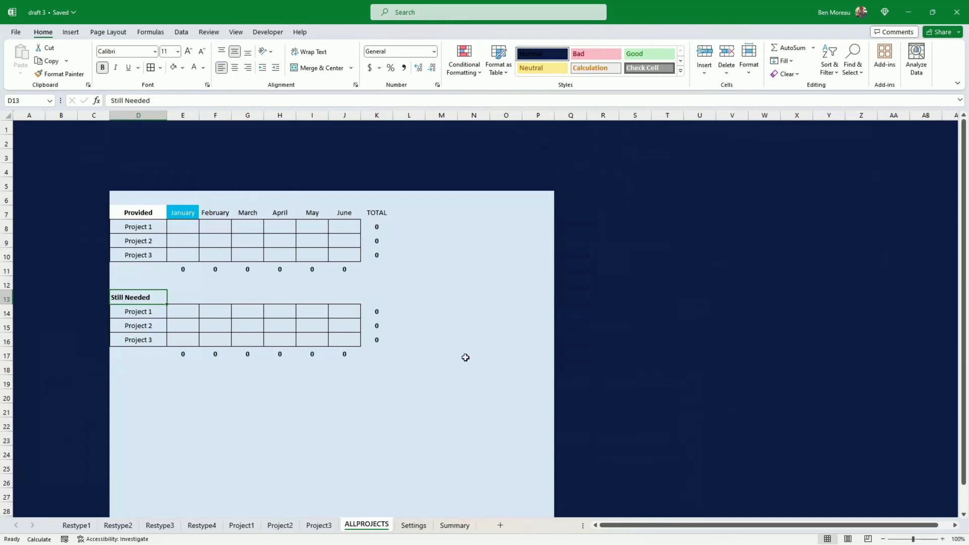
pyautogui.click(377, 466)
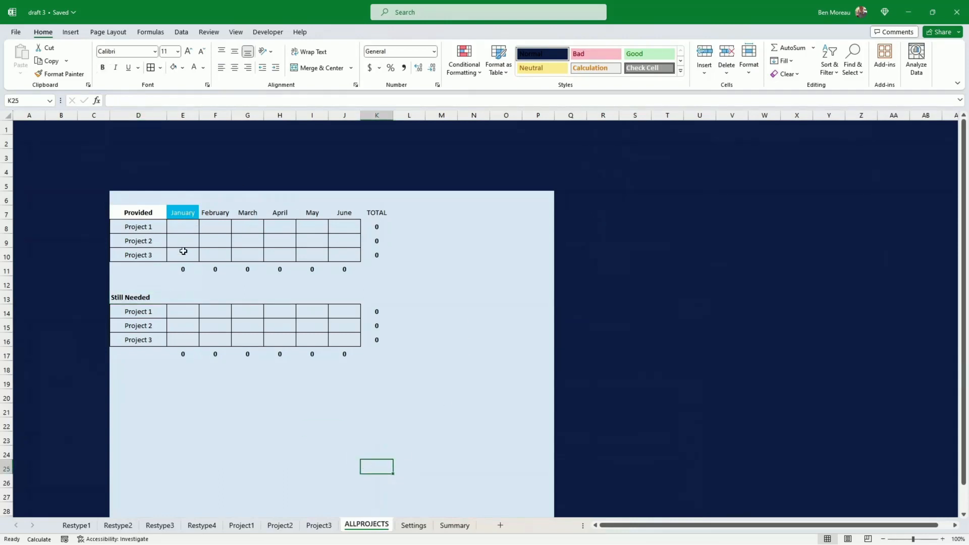
pyautogui.click(144, 297)
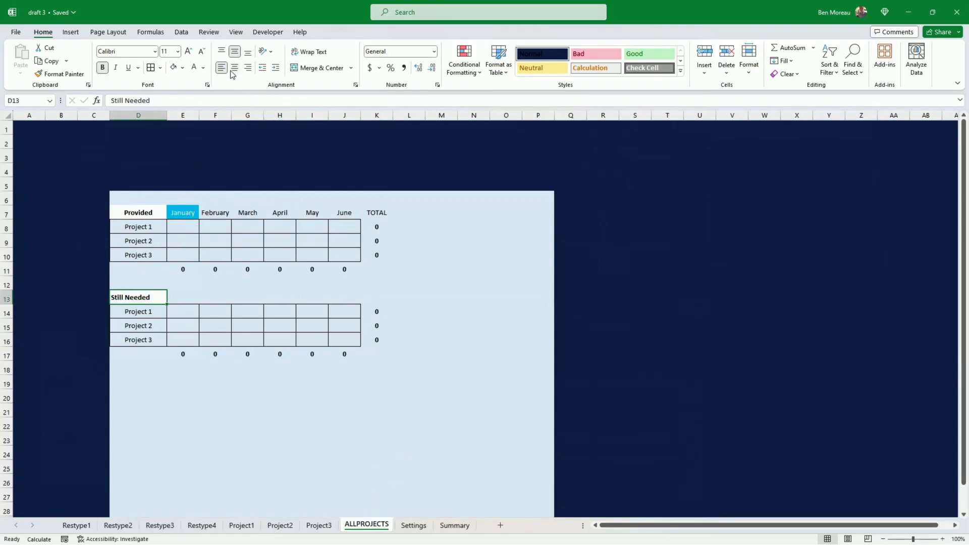
pyautogui.click(135, 212)
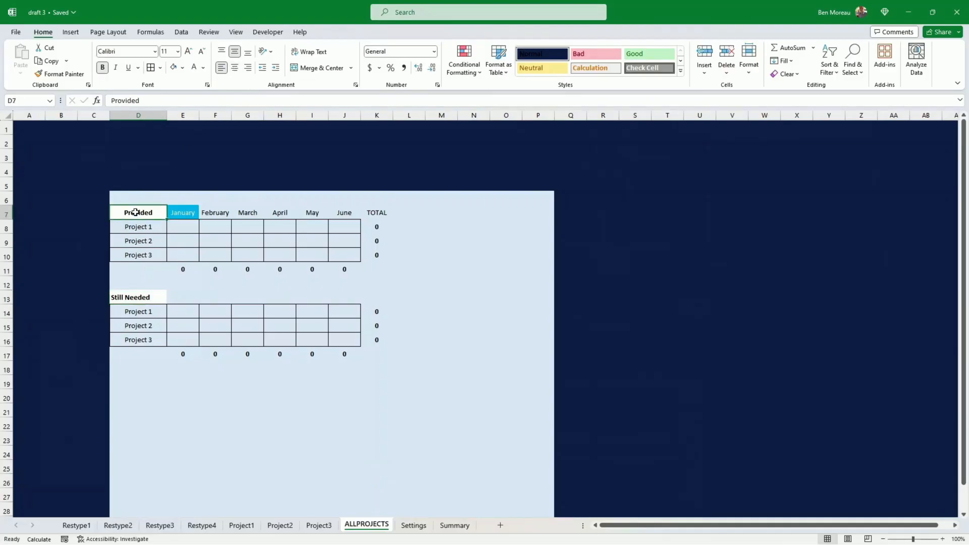
pyautogui.click(141, 295)
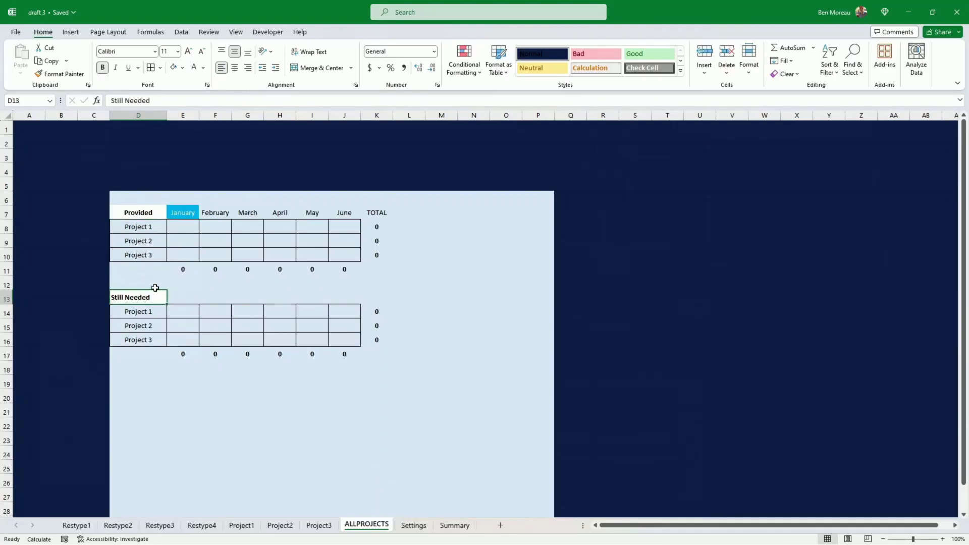
pyautogui.click(186, 269)
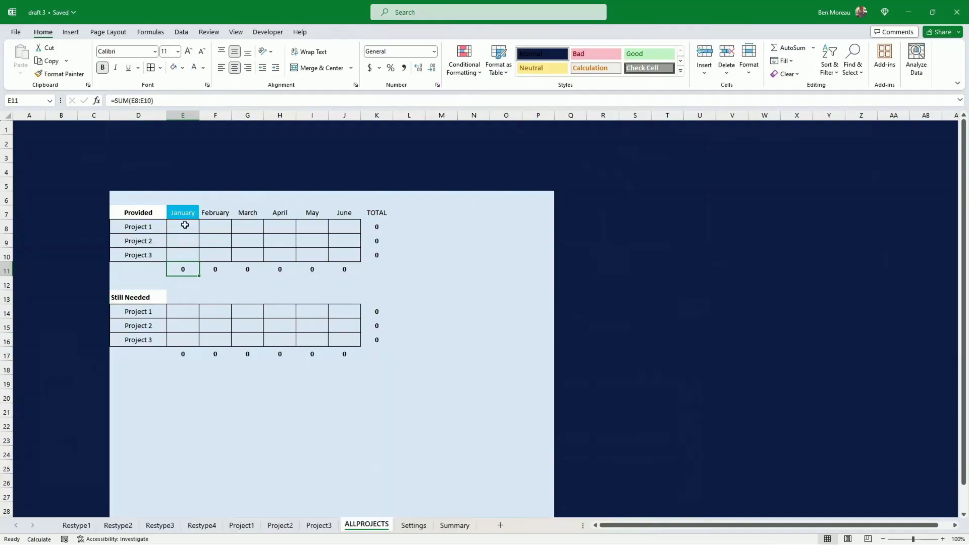
# - Link the Project 1 January cell of the Provided table (E8) to the Project1 January provided total with =Project1!$F$15
pyautogui.click(185, 225)
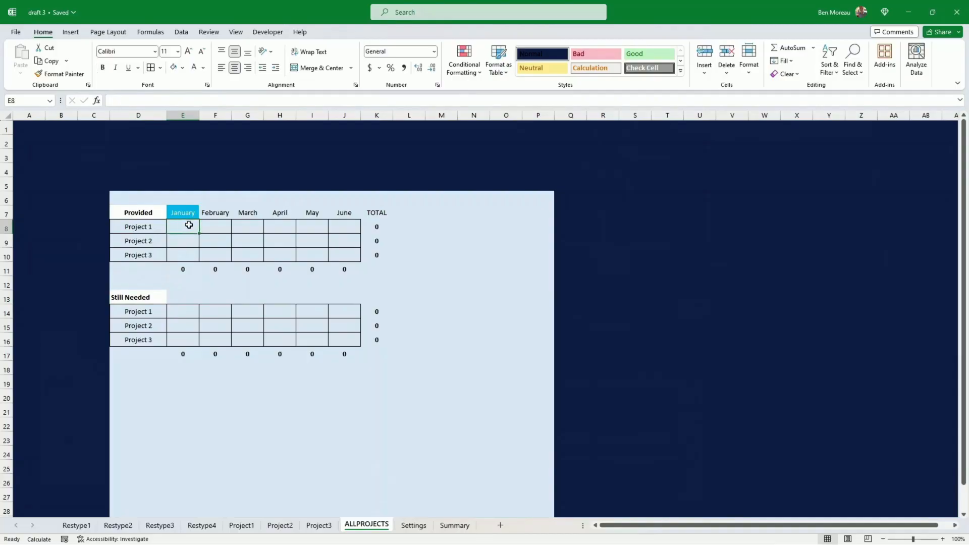
pyautogui.write('=')
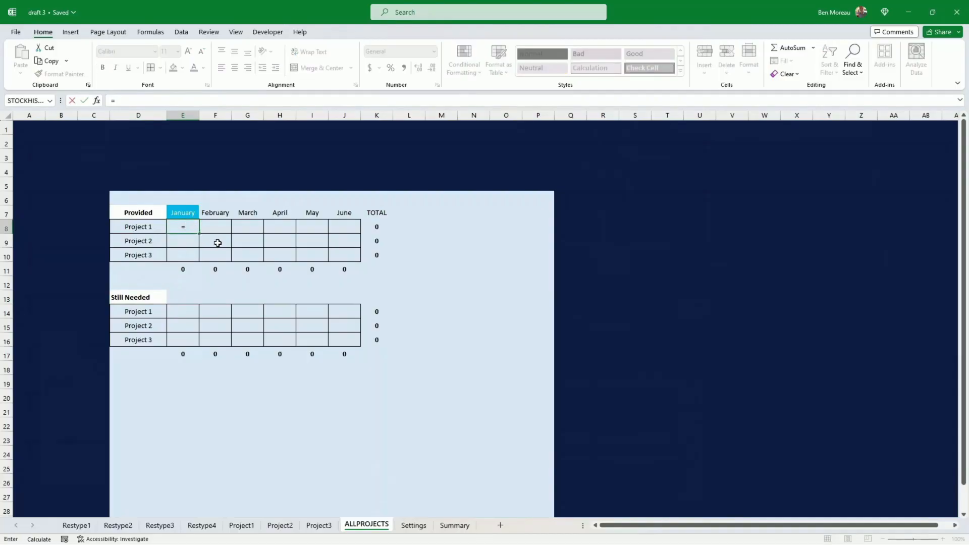
pyautogui.click(242, 525)
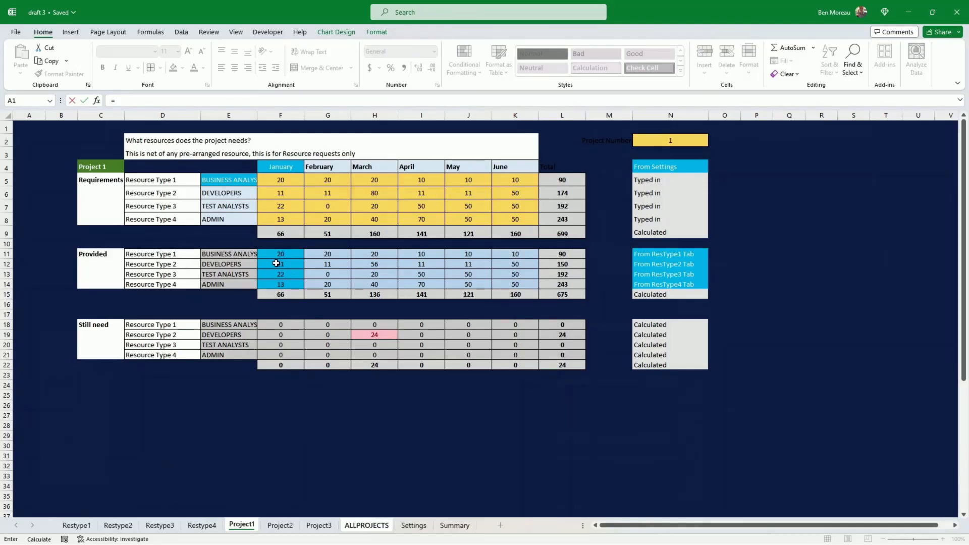
pyautogui.click(301, 296)
pyautogui.press('Return')
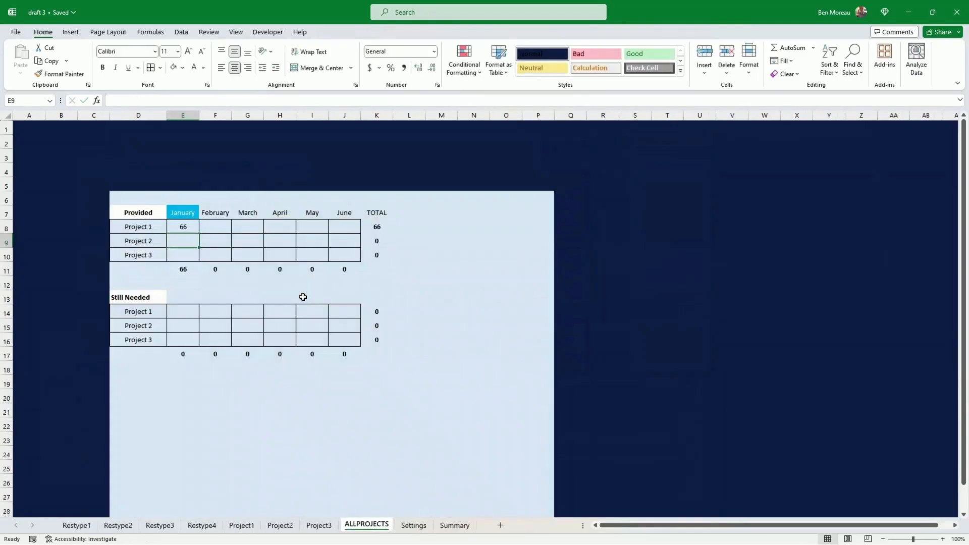
# - Make the column reference in E8 relative (=Project1!F$15) and fill the formula across February to June (F8:J8)
pyautogui.click(186, 227)
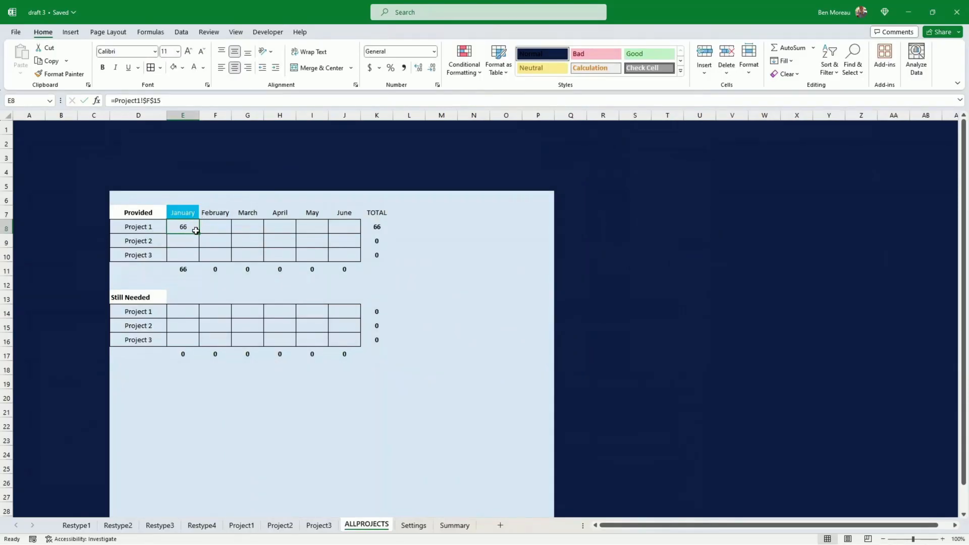
pyautogui.click(147, 101)
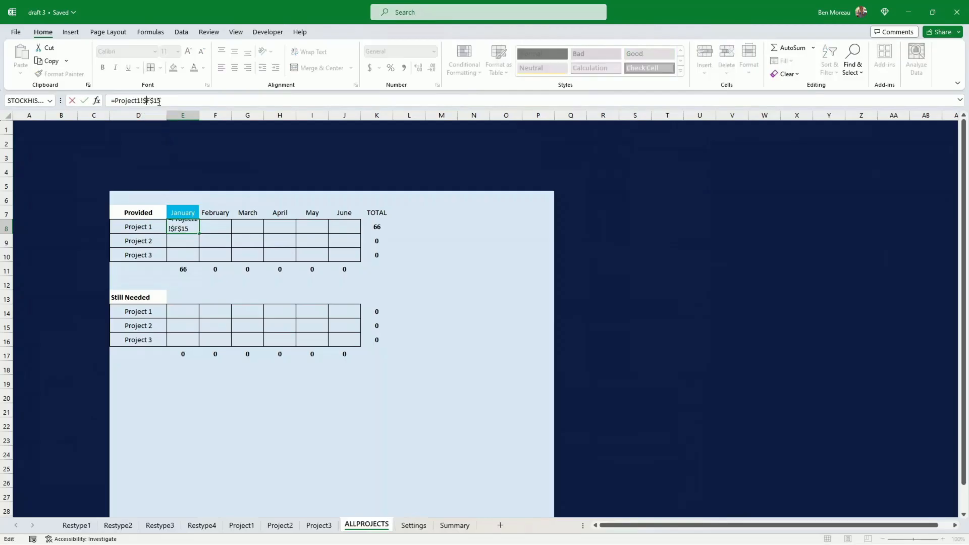
pyautogui.press('BackSpace')
pyautogui.hotkey('ctrl', 'Return')
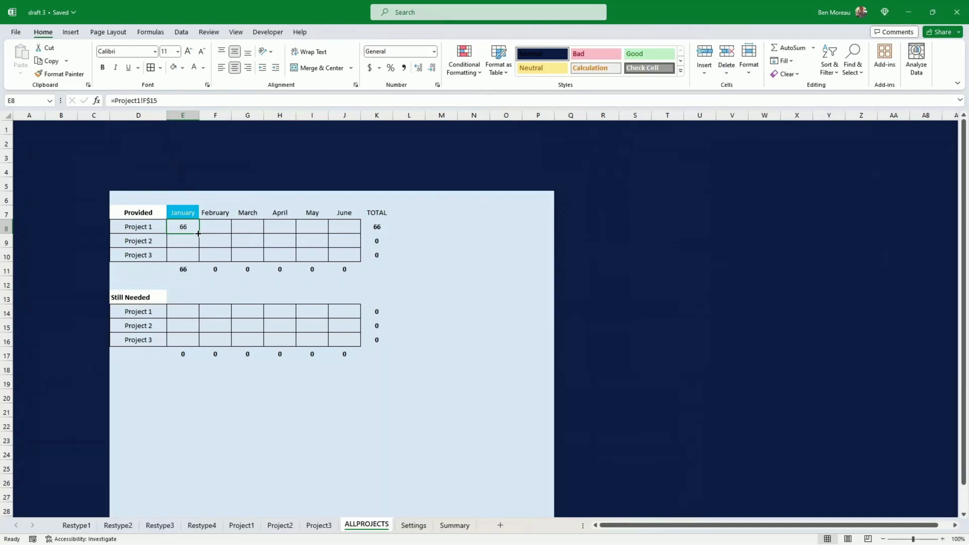
pyautogui.moveTo(199, 233)
pyautogui.mouseDown()
pyautogui.moveTo(352, 236)
pyautogui.moveTo(350, 224)
pyautogui.moveTo(185, 225)
pyautogui.mouseUp()
# - Copy the January Provided formula from E8 into the Project 2 and Project 3 rows (E9 and E10)
pyautogui.click(185, 225)
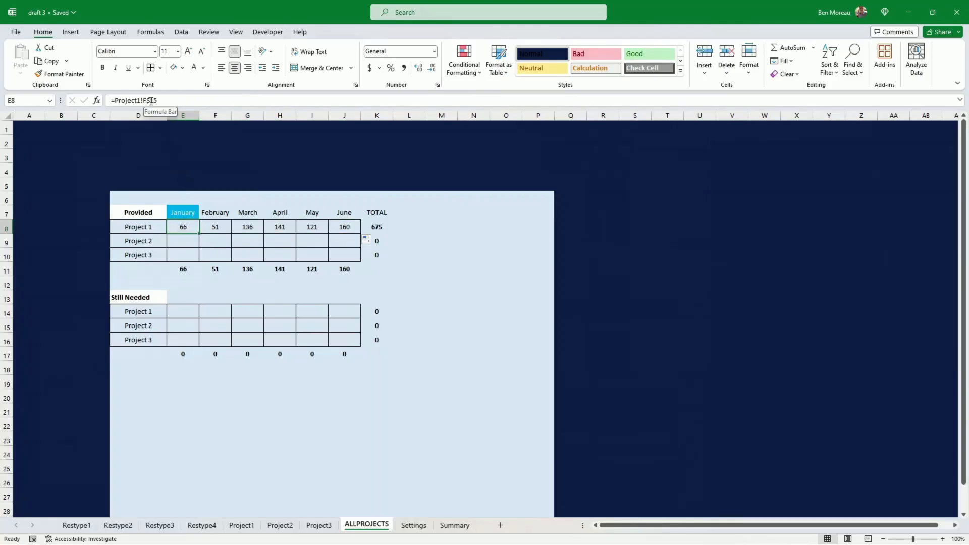
pyautogui.hotkey('ctrl', 'c')
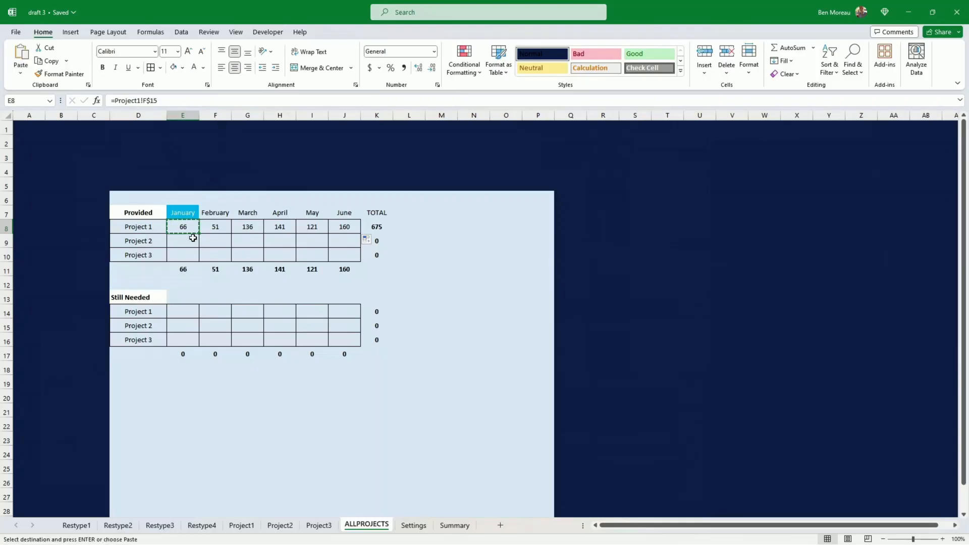
pyautogui.click(192, 239)
pyautogui.hotkey('ctrl', 'v')
pyautogui.click(188, 253)
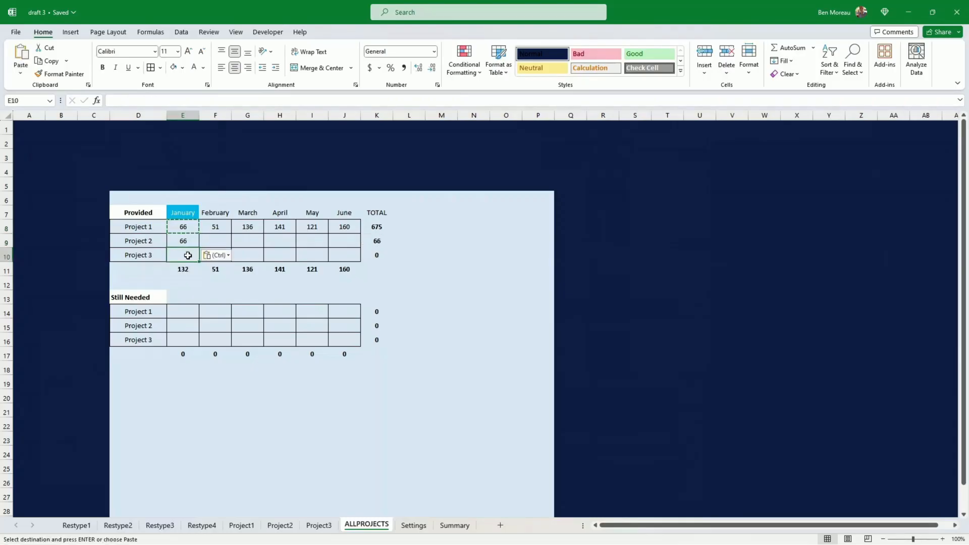
pyautogui.hotkey('ctrl', 'v')
# - Point the Project 2 January cell of the Provided table (E9) at the Project2 sheet with =Project2!F$15
pyautogui.click(188, 236)
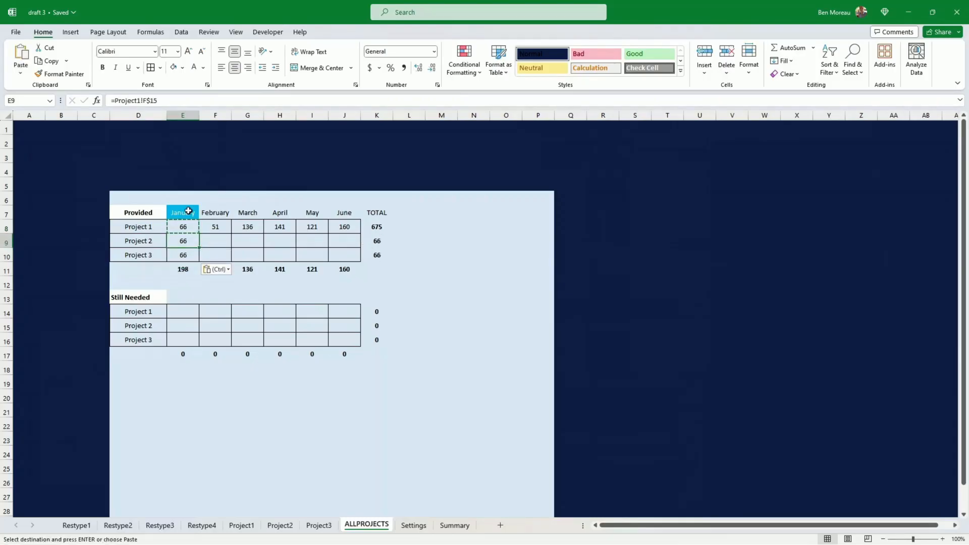
pyautogui.click(138, 100)
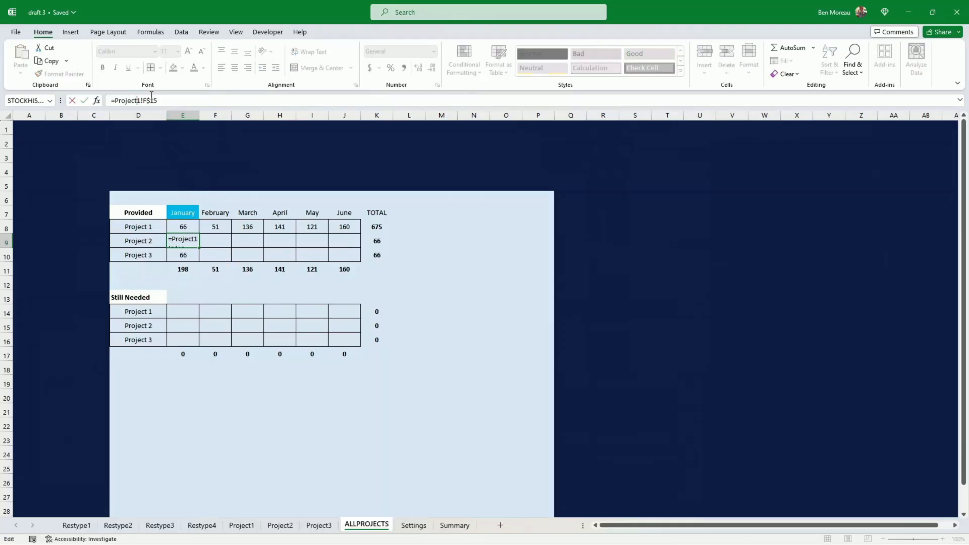
pyautogui.press('Return')
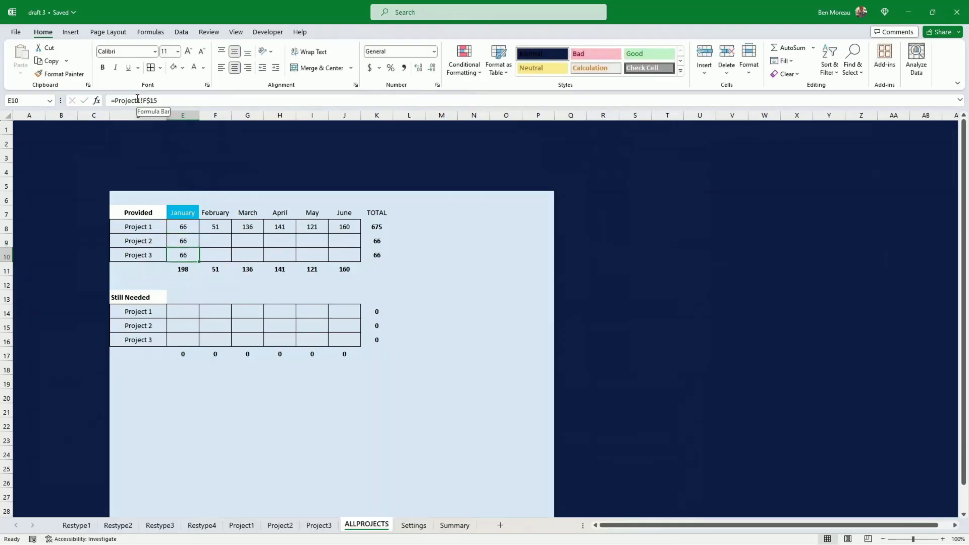
pyautogui.click(140, 100)
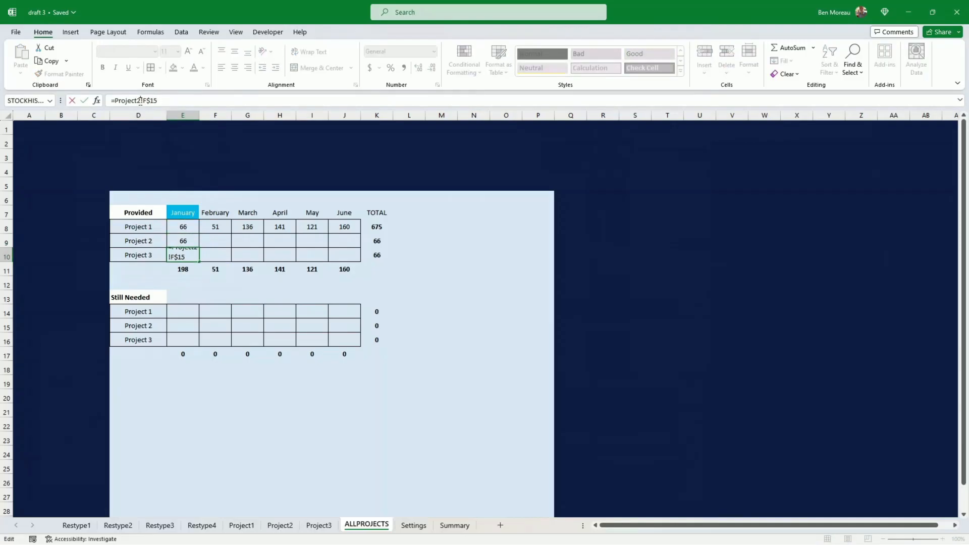
pyautogui.press('Return')
# - Change the Project 3 January Provided formula (E10) to =Project3!F$15 and fill E9:E10 across February to June (F9:J10)
pyautogui.moveTo(182, 239); pyautogui.dragTo(184, 253)
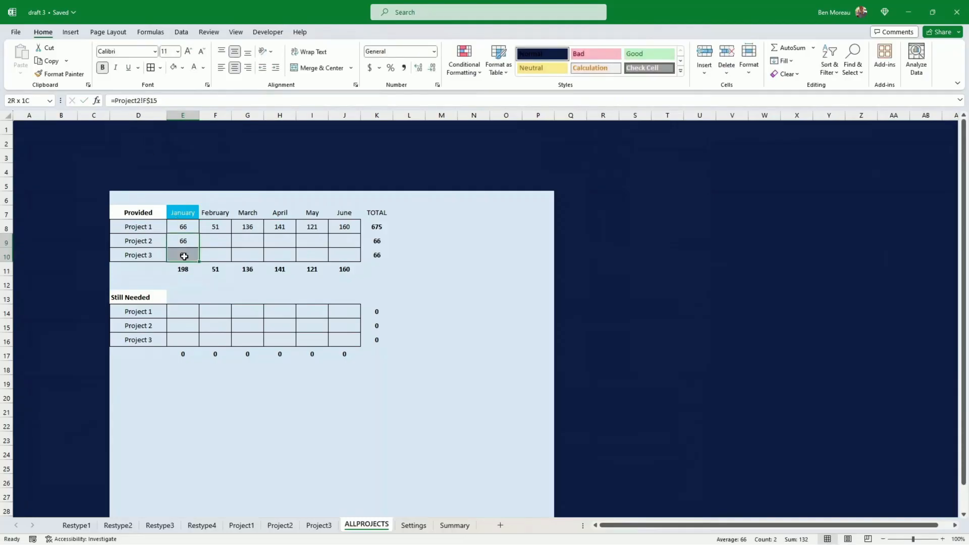
pyautogui.click(189, 255)
pyautogui.click(140, 100)
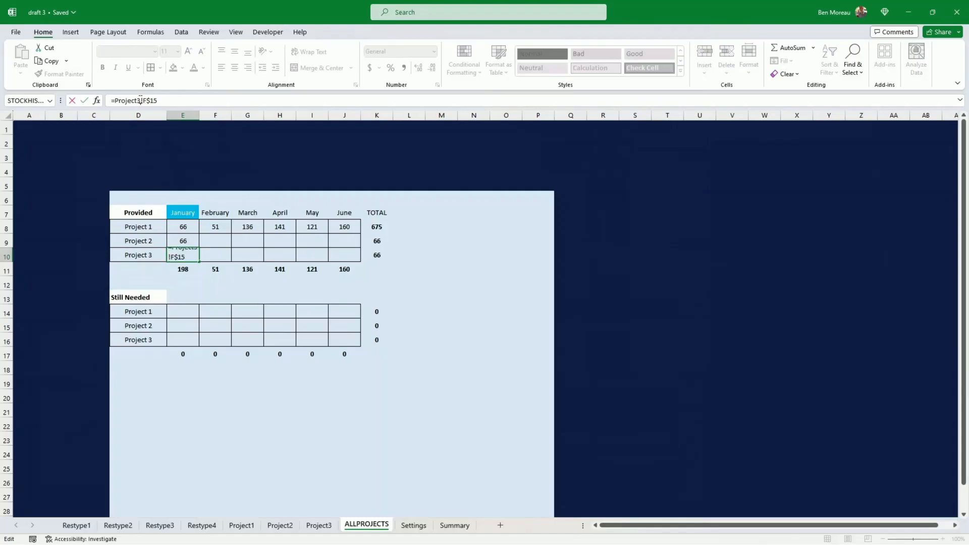
pyautogui.press('Return')
pyautogui.moveTo(192, 244); pyautogui.dragTo(357, 259)
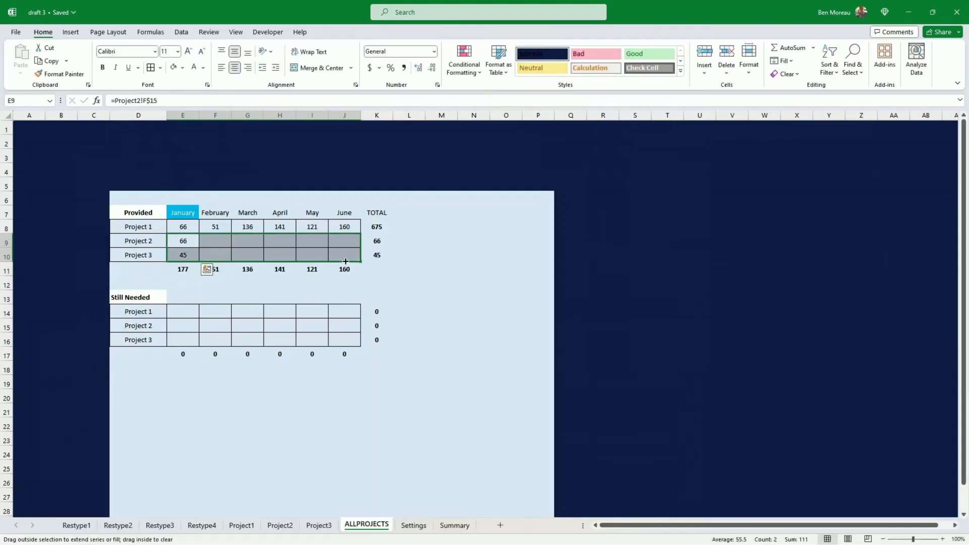
pyautogui.click(191, 227)
# - Link the Project 1 January cell of the Still Needed table (E14) to the Project1 January still-need total with =Project1!$F$22
pyautogui.click(193, 313)
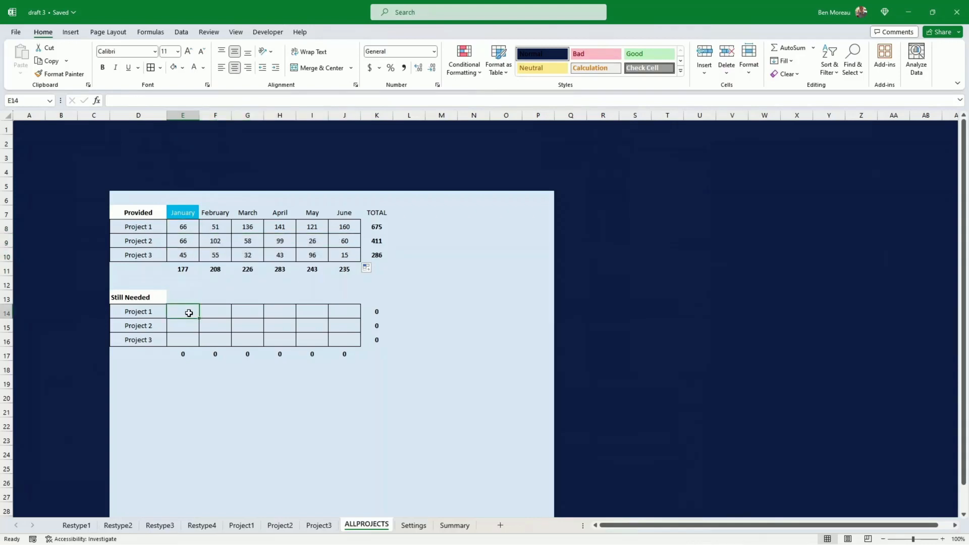
pyautogui.write('=')
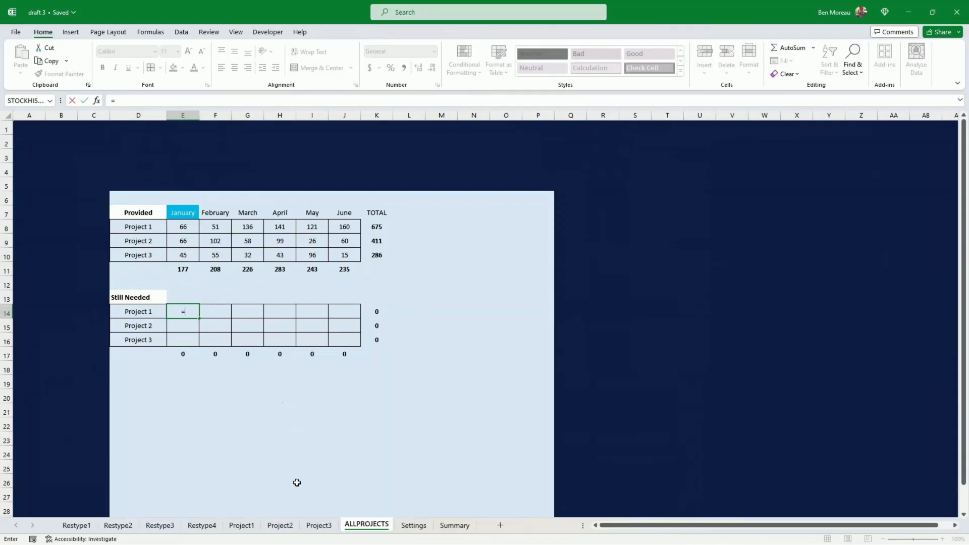
pyautogui.click(242, 525)
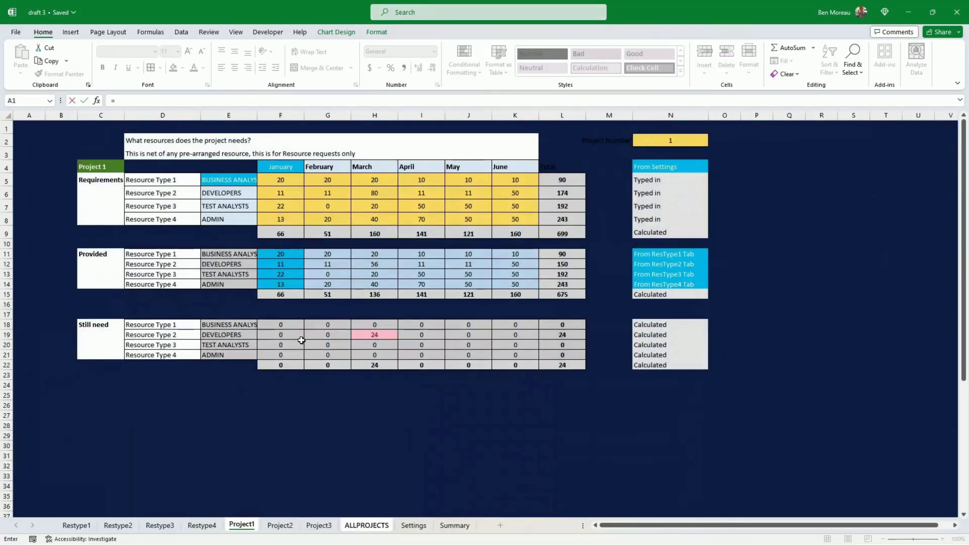
pyautogui.click(283, 363)
pyautogui.press('Return')
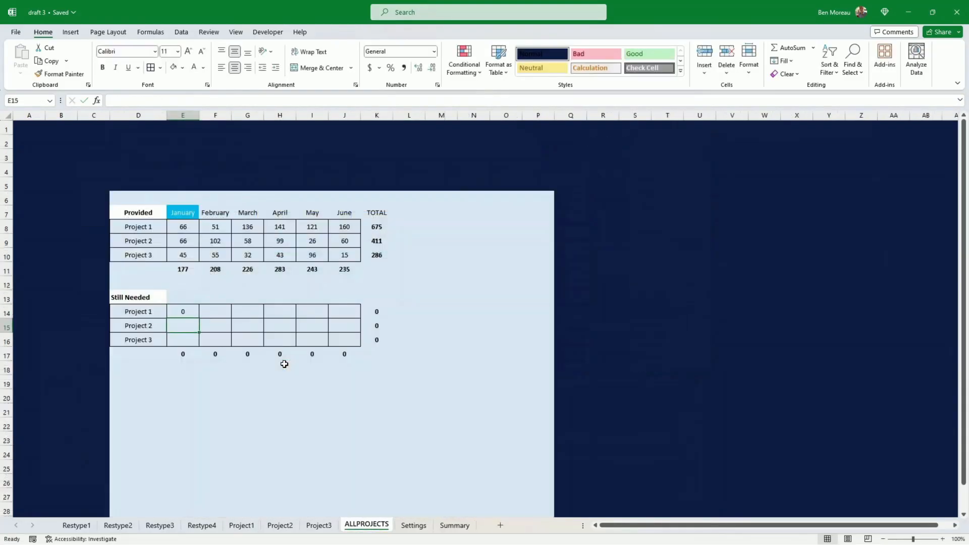
# - Make the column reference in E14 relative (=Project1!F$22) and fill the formula across February to June (F14:J14)
pyautogui.click(190, 311)
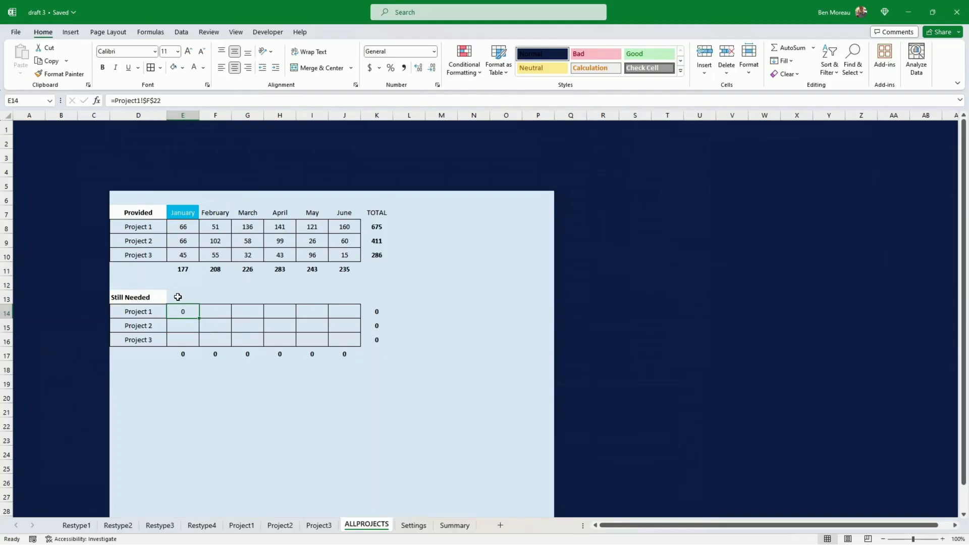
pyautogui.click(150, 100)
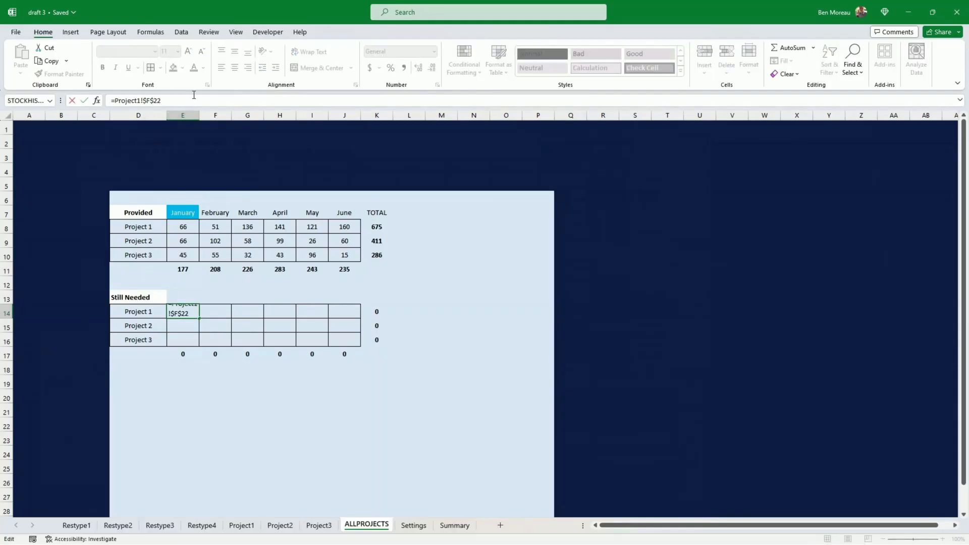
pyautogui.press('Return')
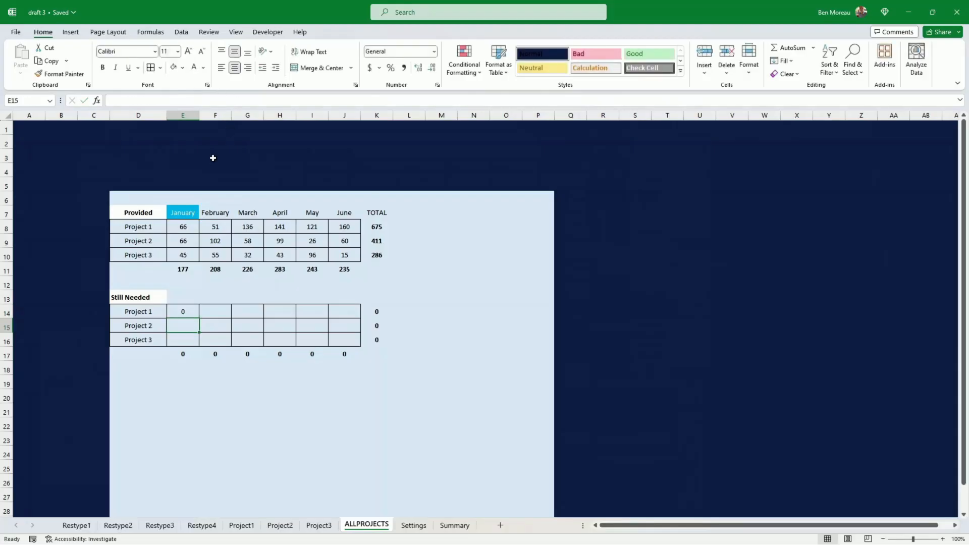
pyautogui.click(198, 315)
pyautogui.moveTo(199, 319); pyautogui.dragTo(343, 316)
# - Fill the January Still Needed formula from E14 down to E15:E16 and change the Project 2 cell (E15) to =Project2!F$22
pyautogui.click(188, 311)
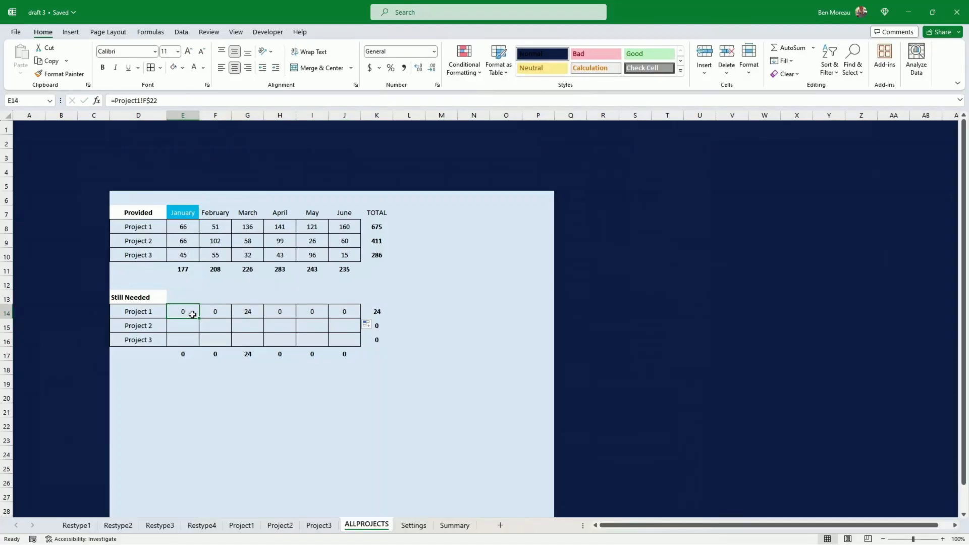
pyautogui.moveTo(199, 318); pyautogui.dragTo(198, 347)
pyautogui.click(181, 323)
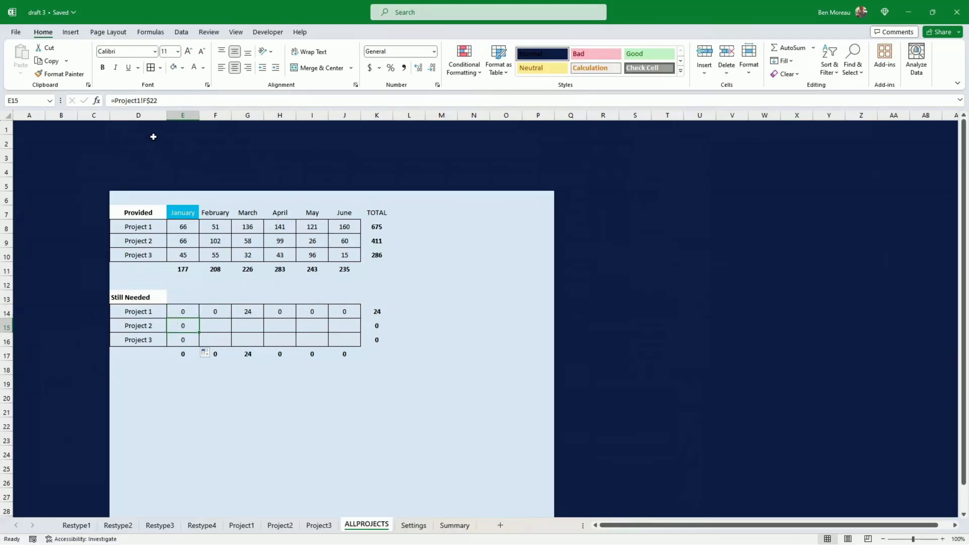
pyautogui.click(141, 103)
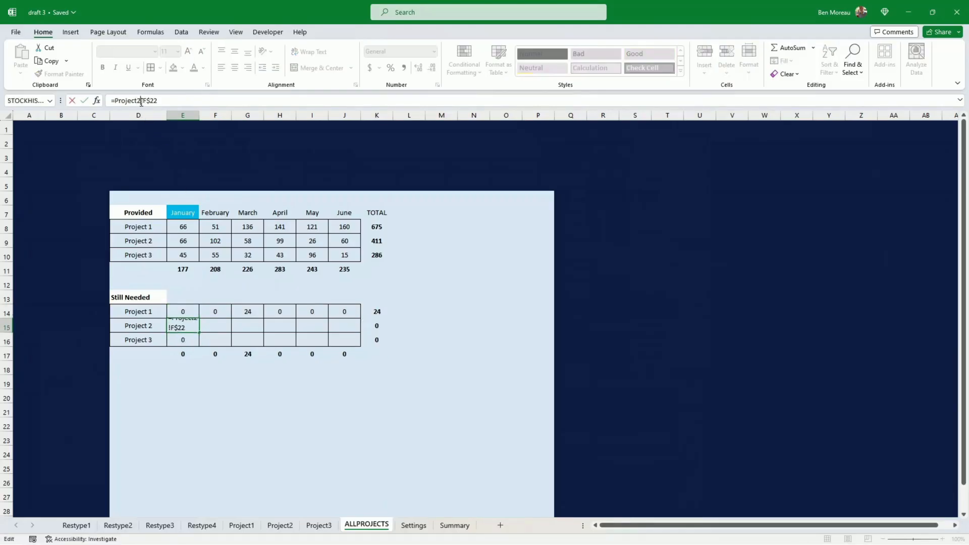
pyautogui.press('Return')
# - Change the Project 3 January Still Needed formula (E16) to =Project3!F$22 and fill E15:E16 across February to June (F15:J16)
pyautogui.click(142, 101)
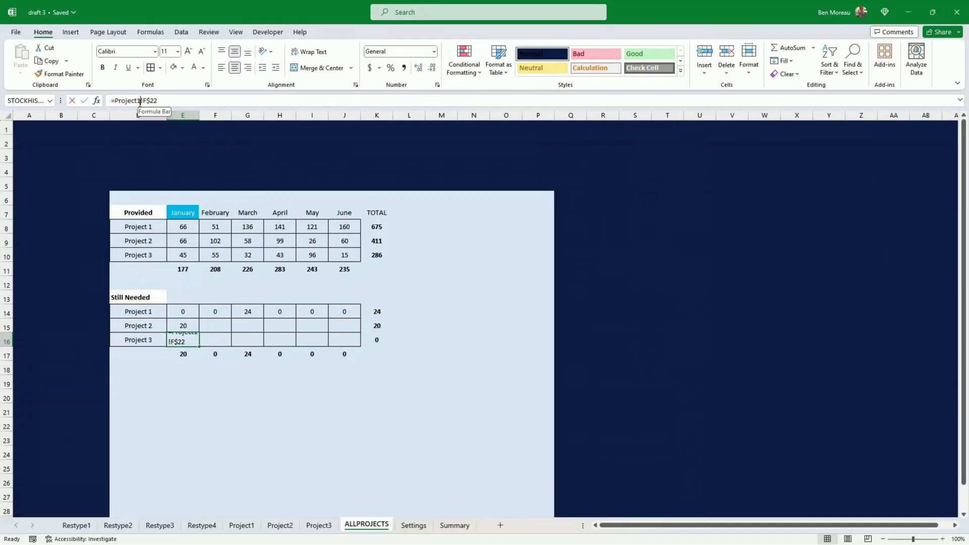
pyautogui.press('BackSpace')
pyautogui.write('3')
pyautogui.press('Return')
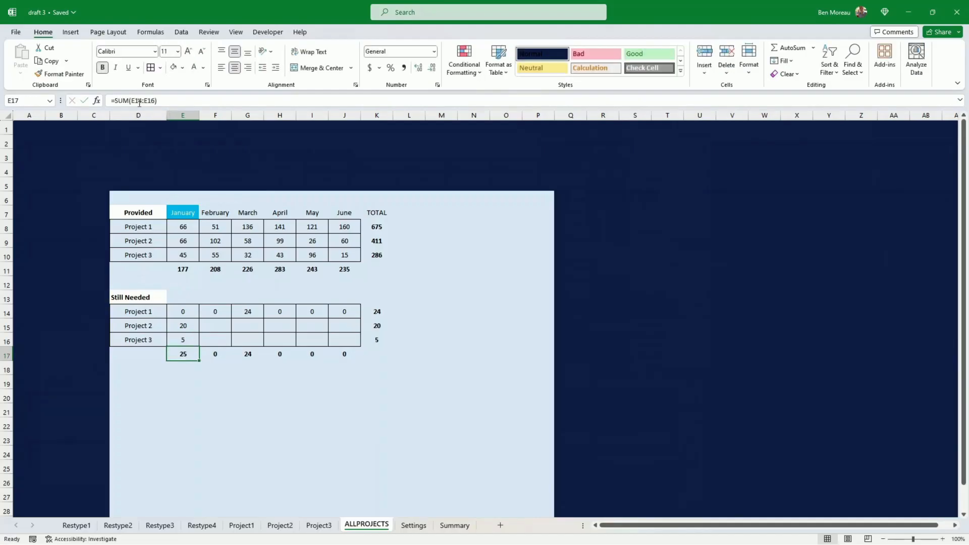
pyautogui.moveTo(183, 325); pyautogui.dragTo(353, 345)
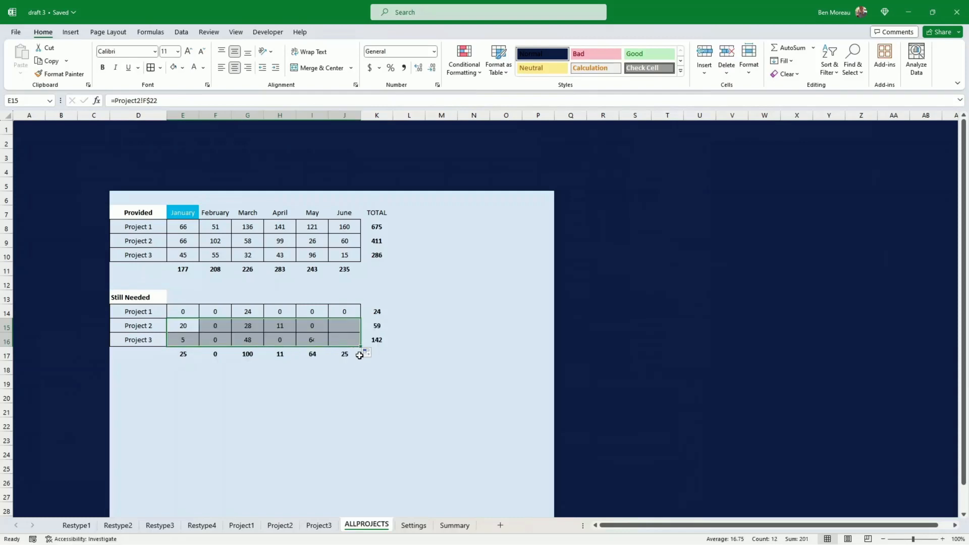
pyautogui.click(356, 375)
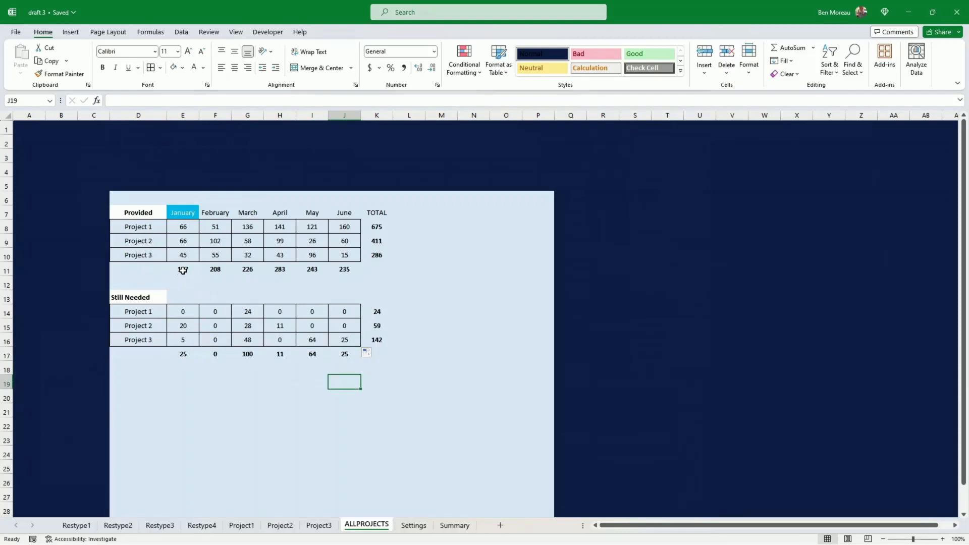
# - Add a grand total for the Provided table in K11 with =SUM(K8:K10)
pyautogui.moveTo(183, 271); pyautogui.dragTo(330, 269)
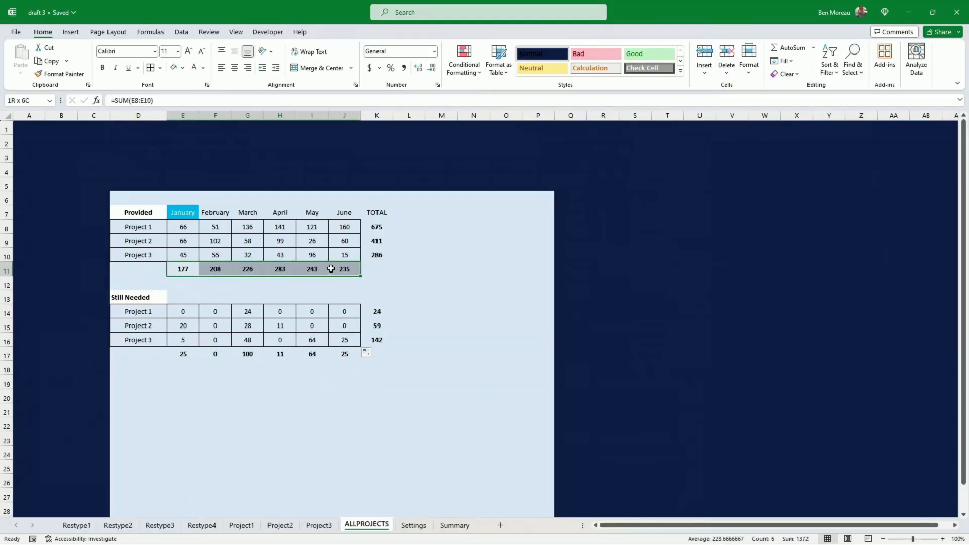
pyautogui.click(374, 269)
pyautogui.click(798, 49)
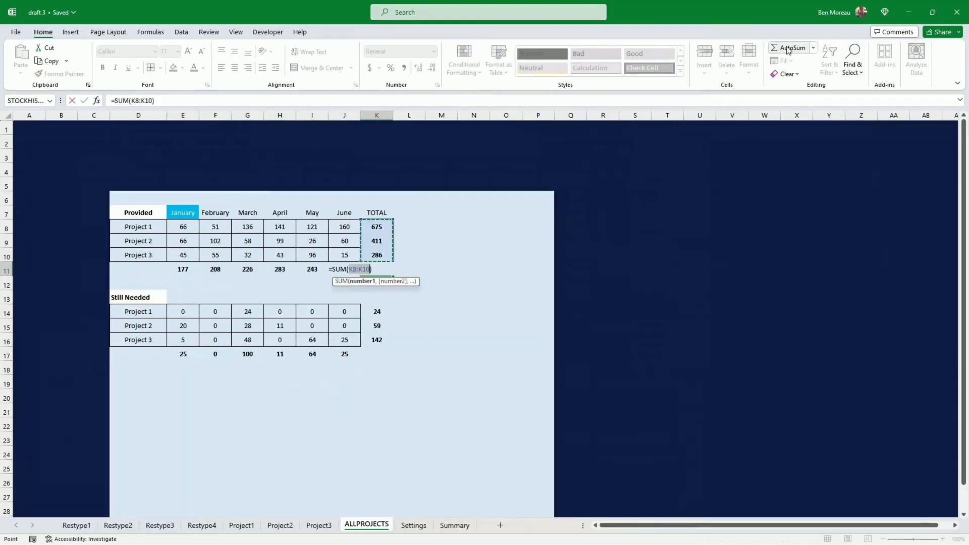
pyautogui.press('Return')
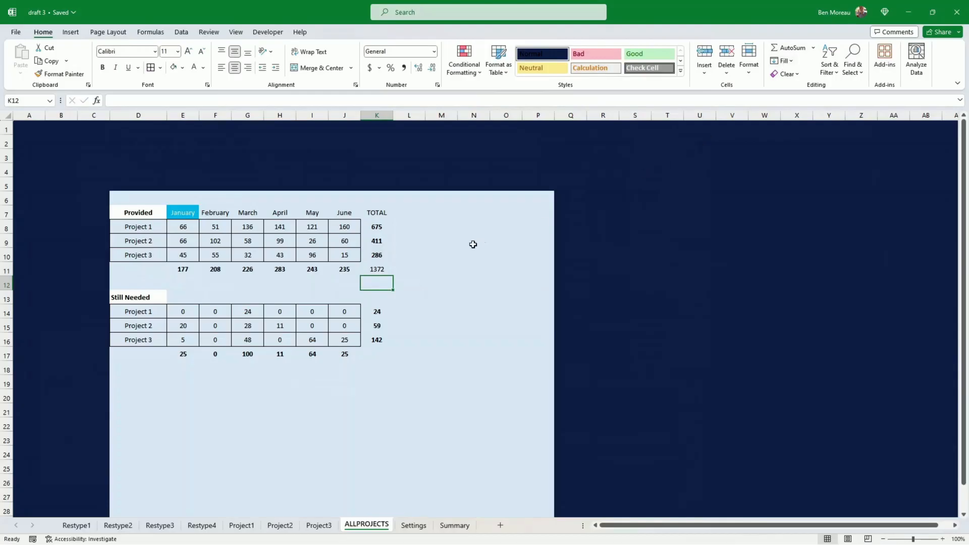
# - Copy the Provided grand total formula from K11 into K17 to total the Still Needed table
pyautogui.click(378, 270)
pyautogui.hotkey('ctrl', 'c')
pyautogui.press('Down')
pyautogui.press('Down')
pyautogui.press('Down')
pyautogui.press('Down')
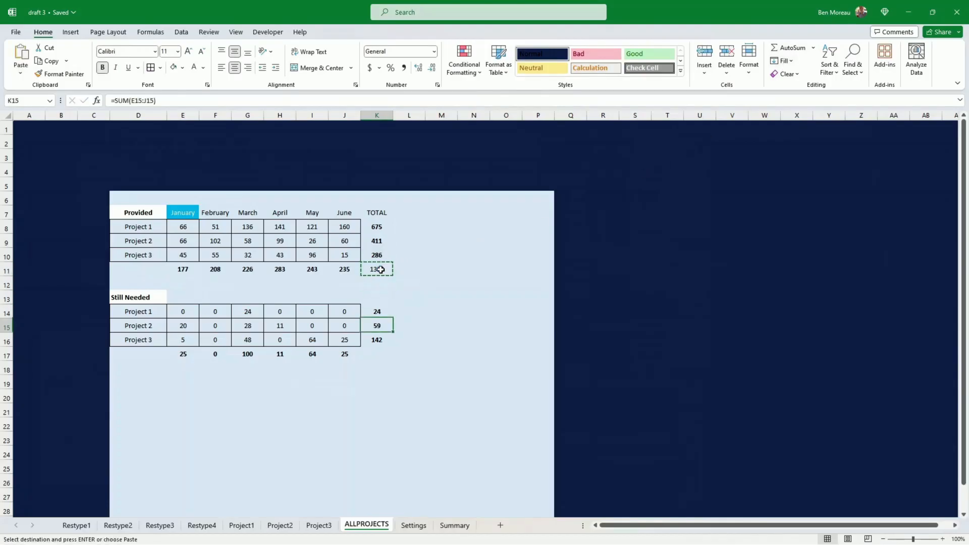
pyautogui.press('Down')
pyautogui.press('Down')
pyautogui.hotkey('ctrl', 'v')
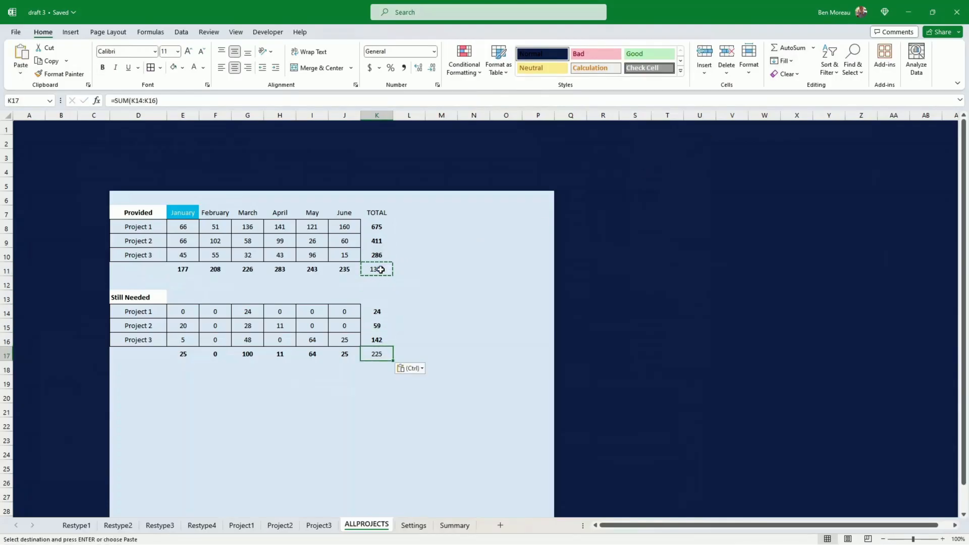
# - Add the Provided and Still Needed grand totals together in K19 with =K11+K17
pyautogui.press('Down')
pyautogui.press('Down')
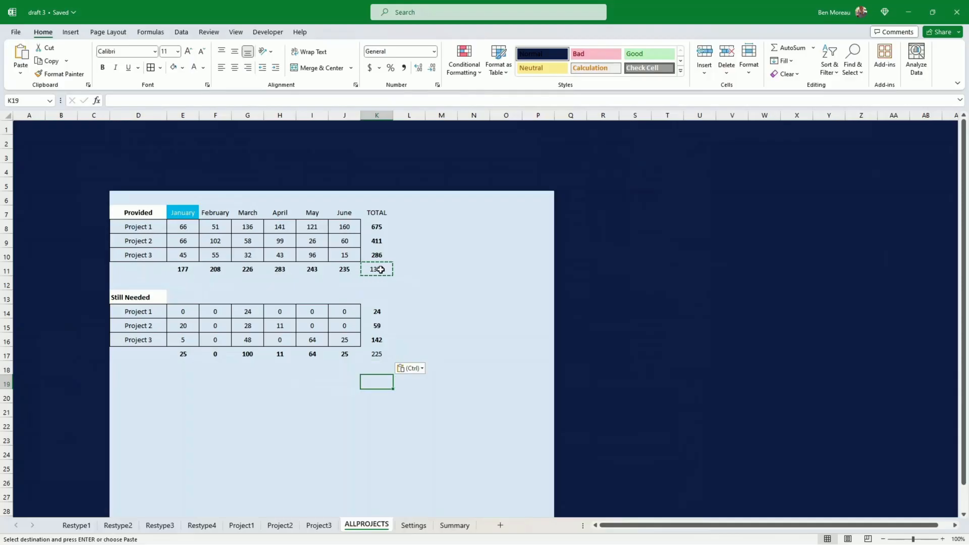
pyautogui.write('=')
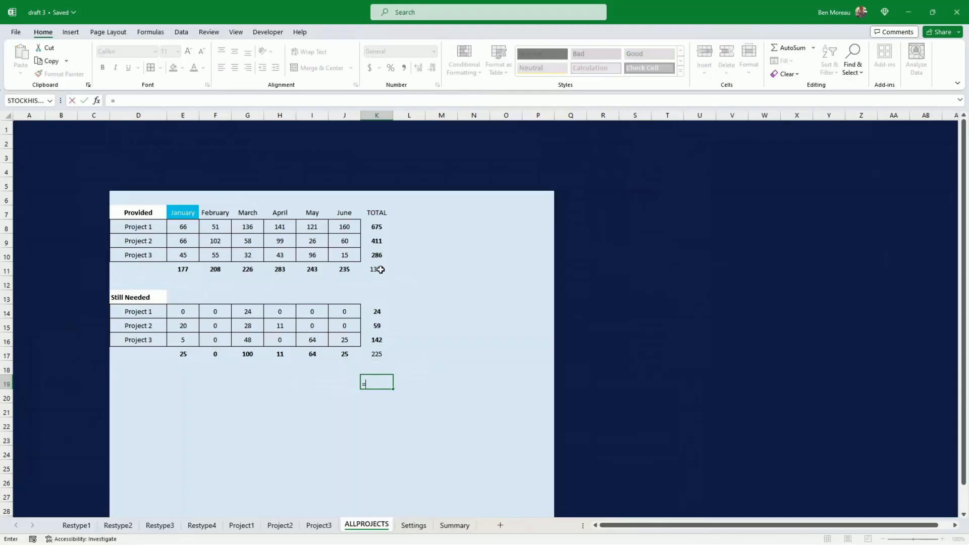
pyautogui.press('Up')
pyautogui.press('Up')
pyautogui.press('Up')
pyautogui.press('Up')
pyautogui.press('Up')
pyautogui.press('Up')
pyautogui.press('Up')
pyautogui.press('Up')
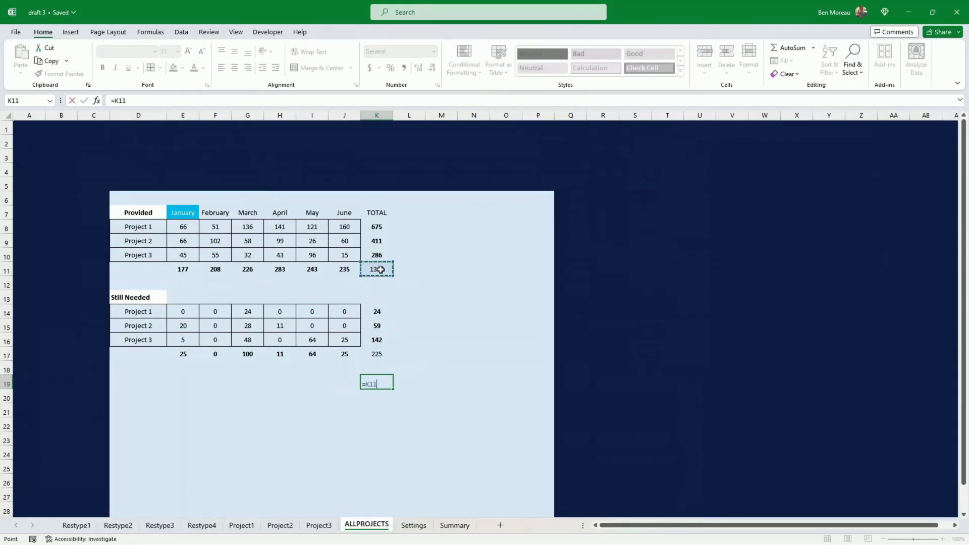
pyautogui.write('+')
pyautogui.press('Up')
pyautogui.press('Up')
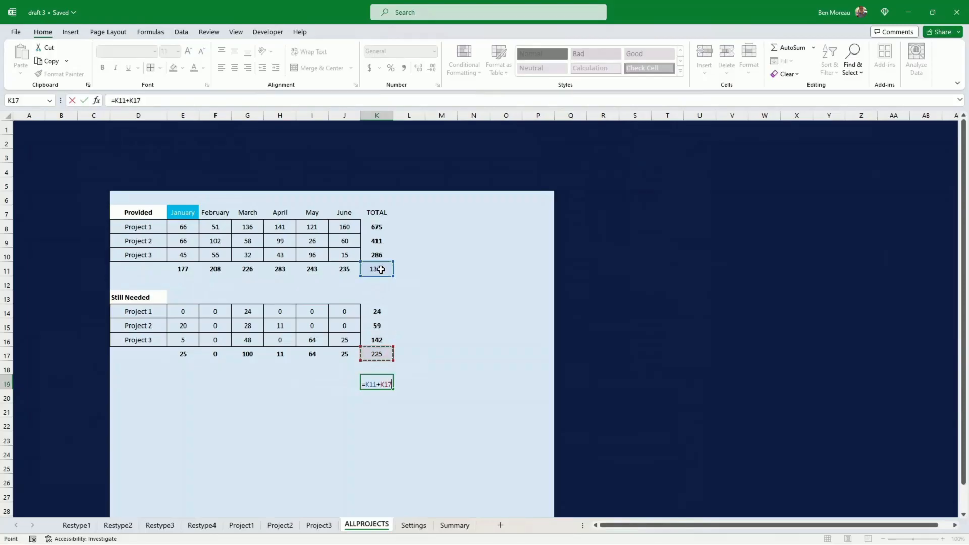
pyautogui.hotkey('ctrl', 'Return')
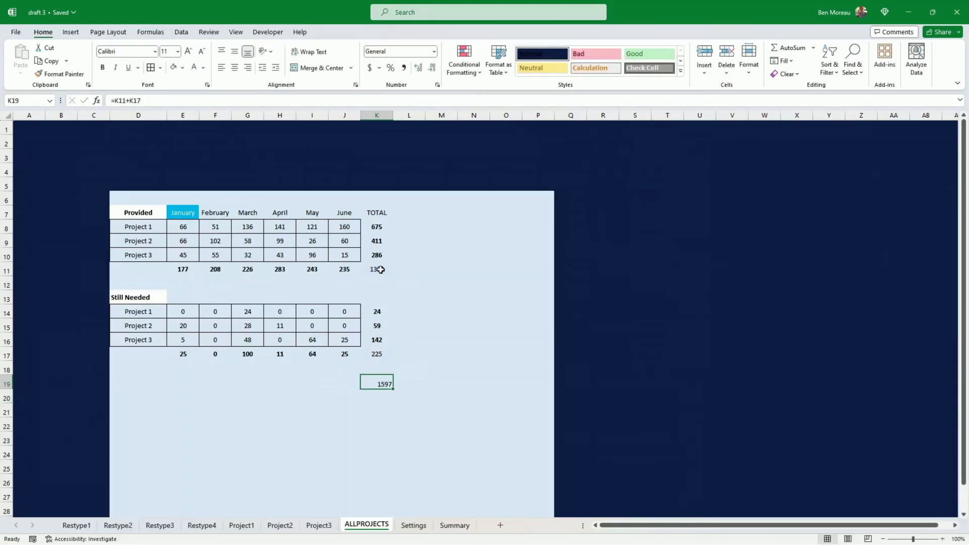
# - Format the combined total in K19 with a thousands separator and no decimal places
pyautogui.click(404, 68)
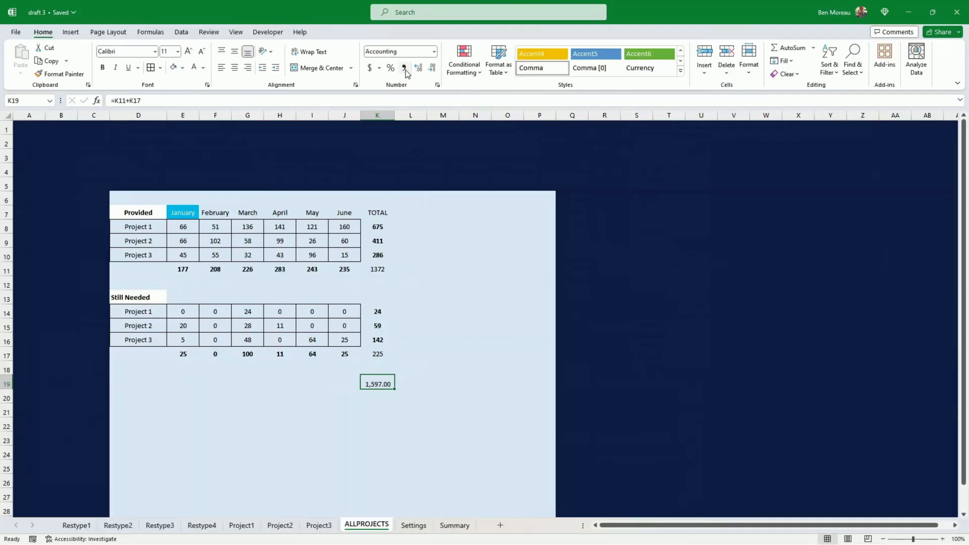
pyautogui.doubleClick(433, 68)
pyautogui.click(428, 269)
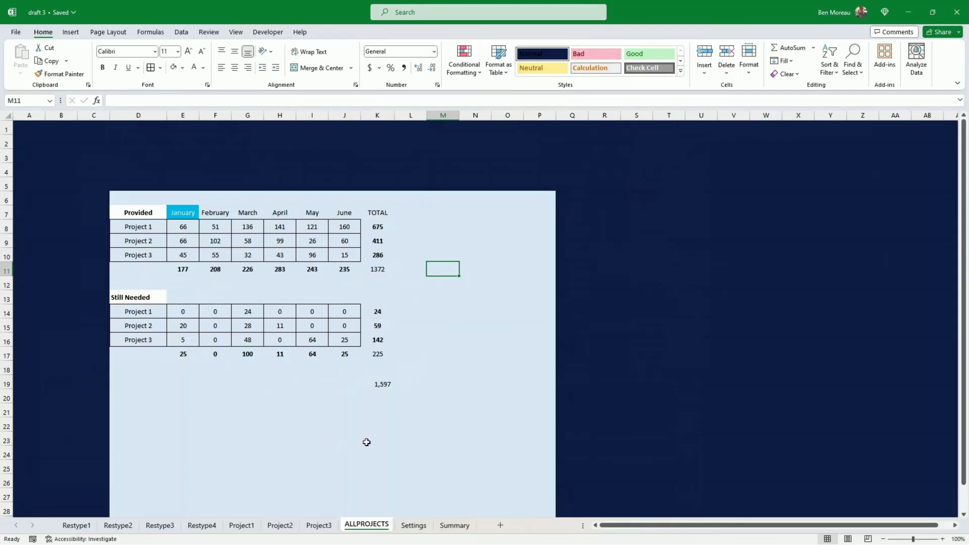
# - Insert a new blank worksheet between the Settings and Summary sheets
pyautogui.hotkey('ctrl', 'pagedown')
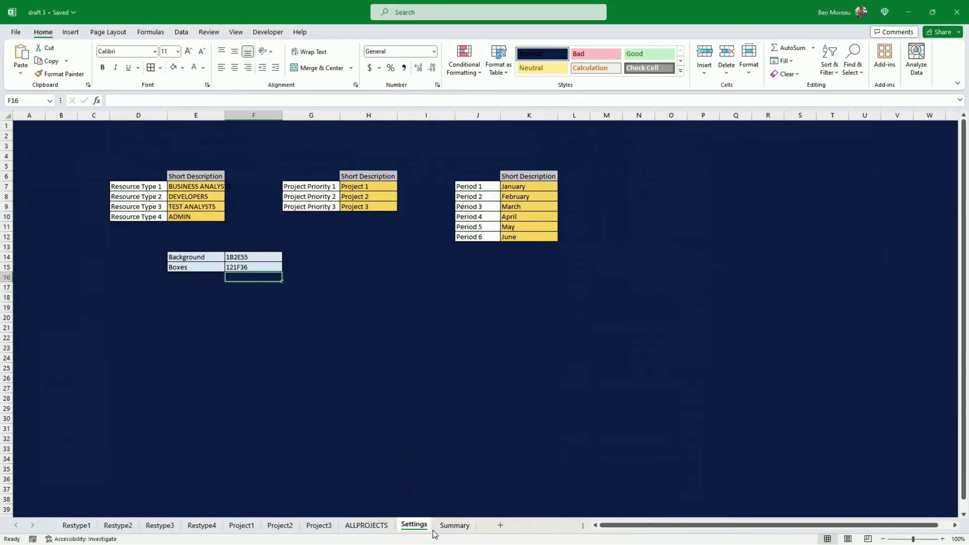
pyautogui.click(499, 524)
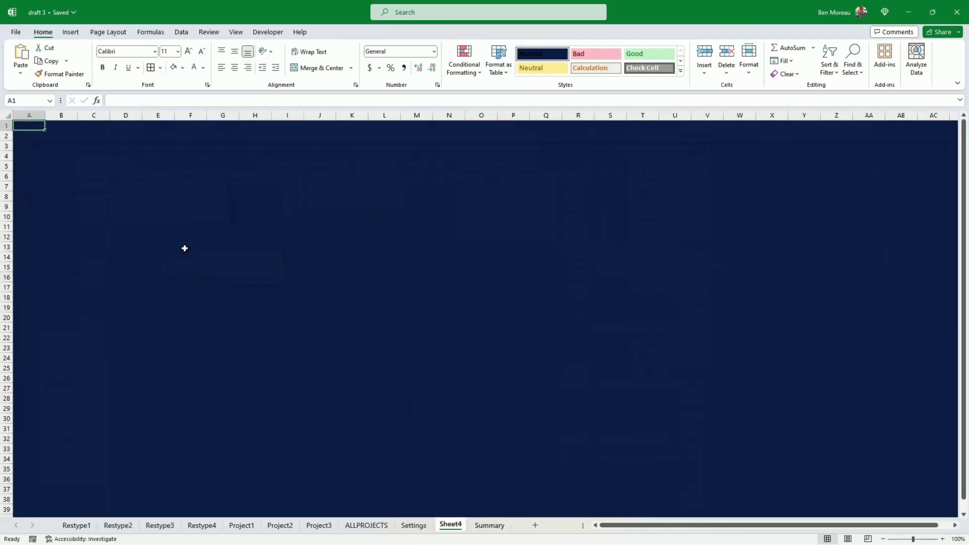
# - Rename the new Sheet4 worksheet as Dashboard
pyautogui.click(366, 429)
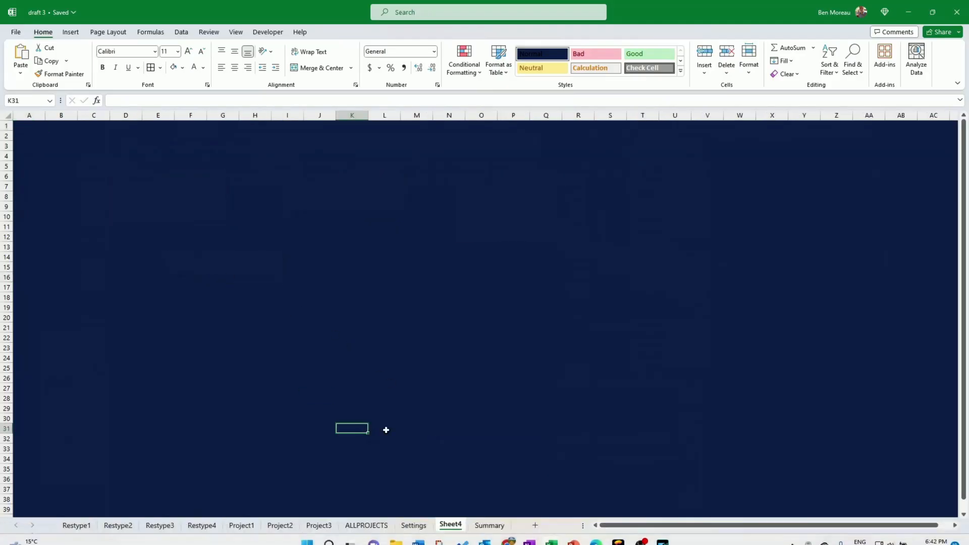
pyautogui.rightClick(449, 525)
pyautogui.click(494, 381)
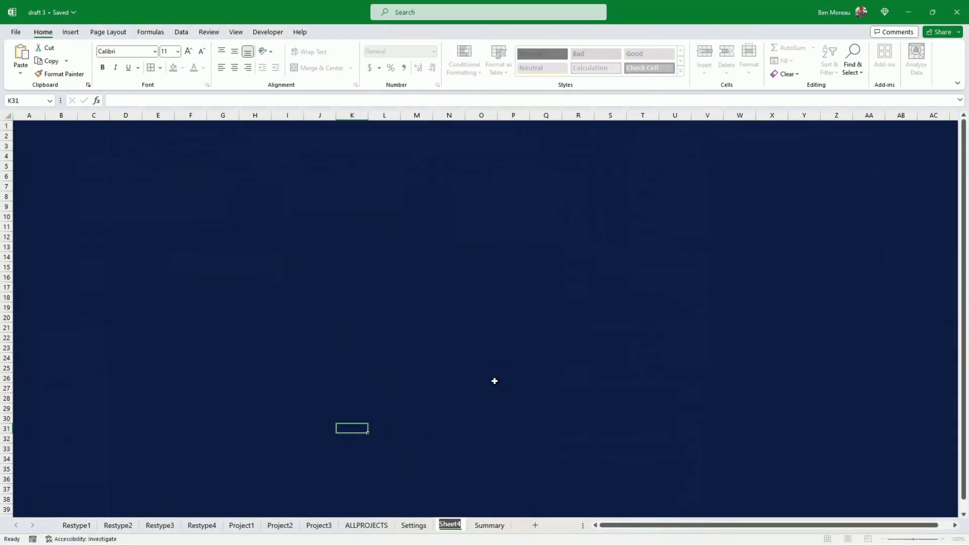
pyautogui.write('Dashbaor')
pyautogui.press('BackSpace')
pyautogui.press('BackSpace')
pyautogui.press('BackSpace')
pyautogui.write('oard')
pyautogui.click(160, 268)
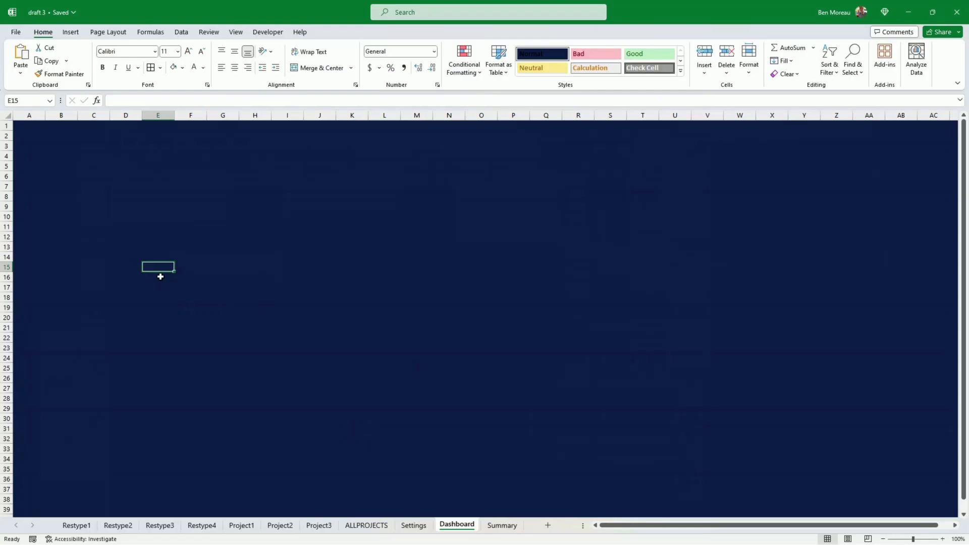
# - Draw a rounded rectangle banner about 23.3 cm wide and 2.8 cm high across the Dashboard sheet, starting near cell C3
pyautogui.click(74, 32)
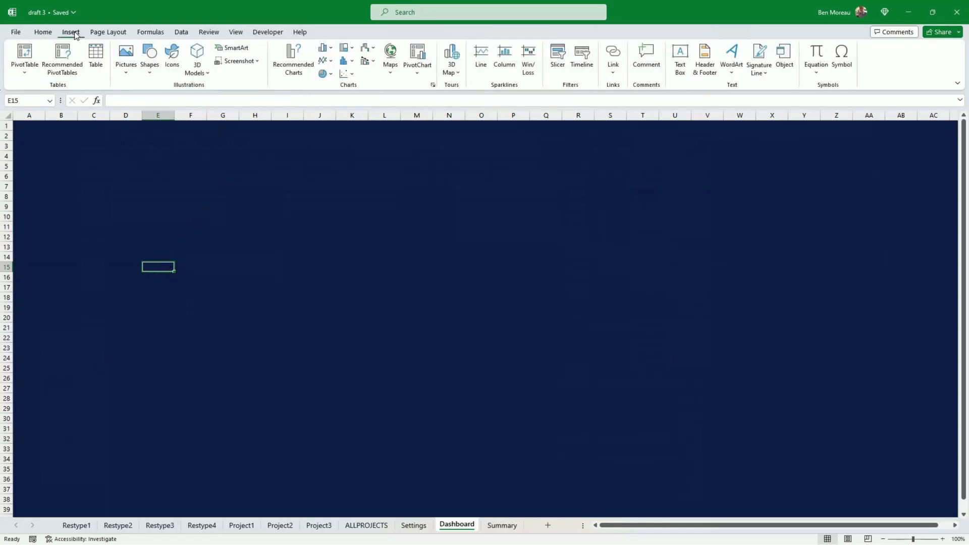
pyautogui.click(147, 66)
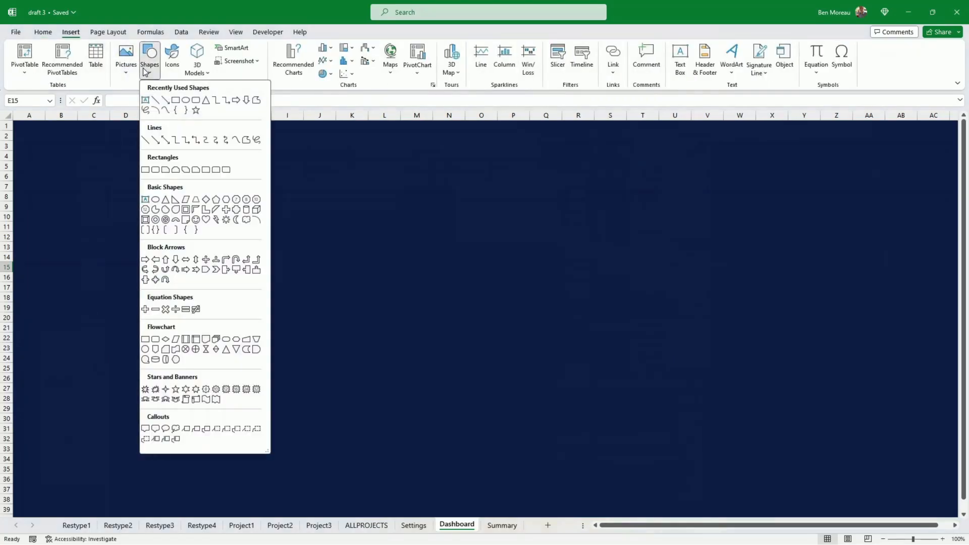
pyautogui.click(196, 100)
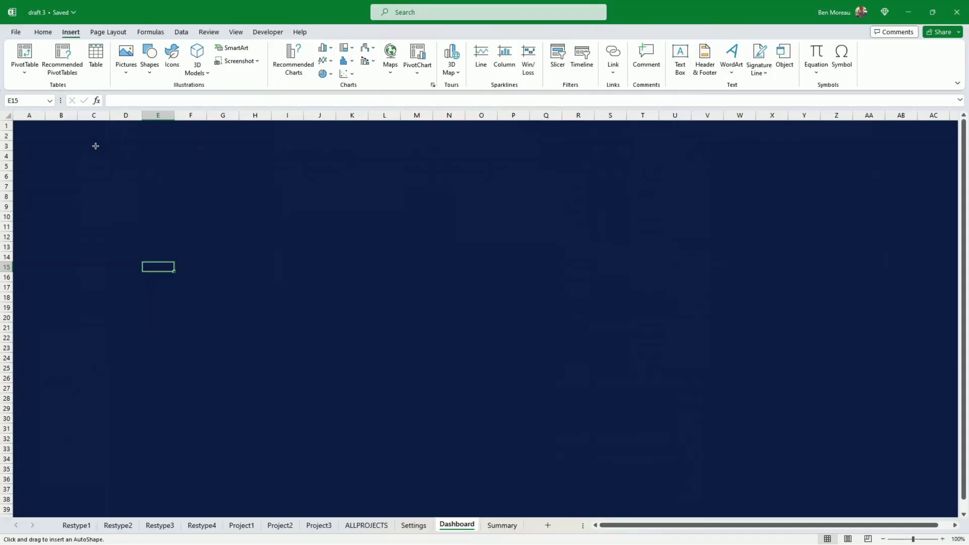
pyautogui.moveTo(95, 145); pyautogui.dragTo(508, 203)
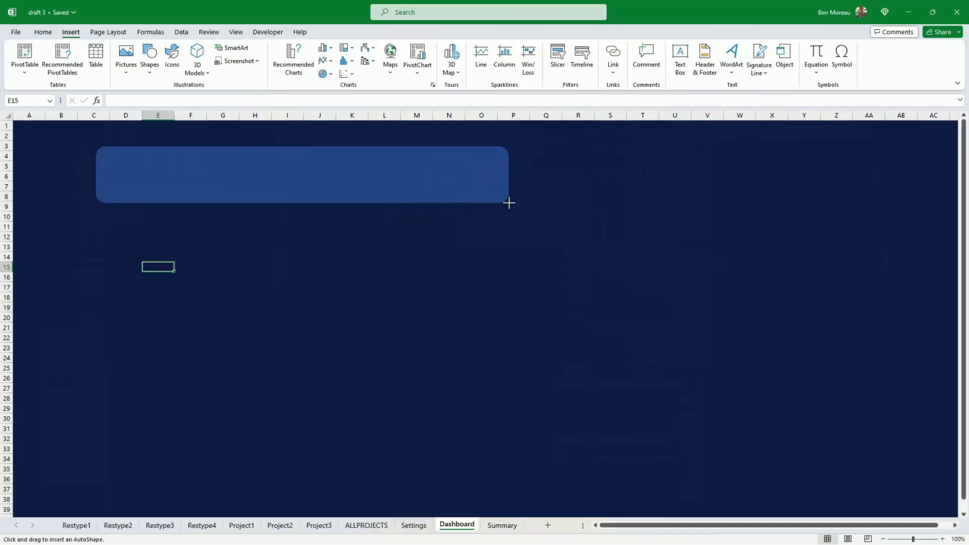
pyautogui.moveTo(509, 203); pyautogui.dragTo(541, 200)
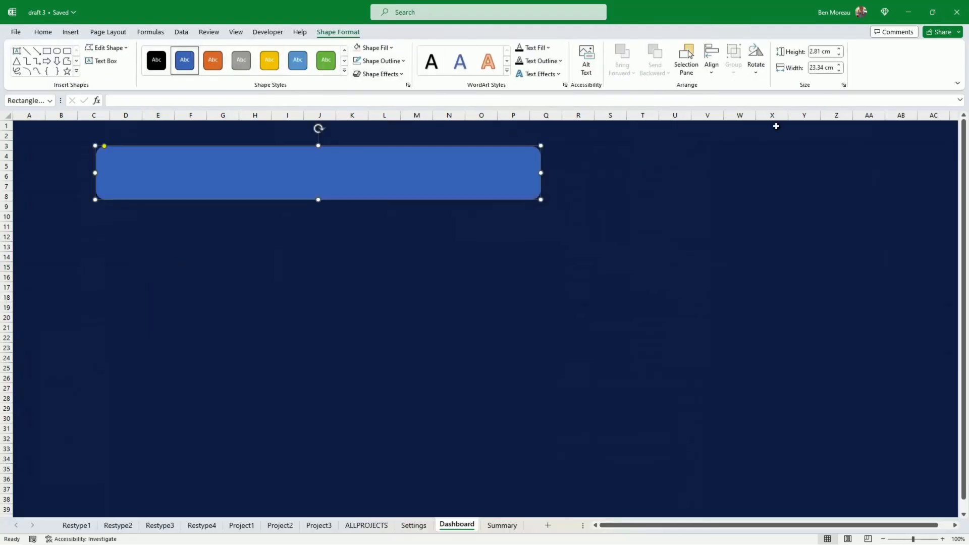
# - Widen the banner to about 31 cm and shift it slightly left so it starts at the edge of column C
pyautogui.moveTo(544, 172); pyautogui.dragTo(675, 173)
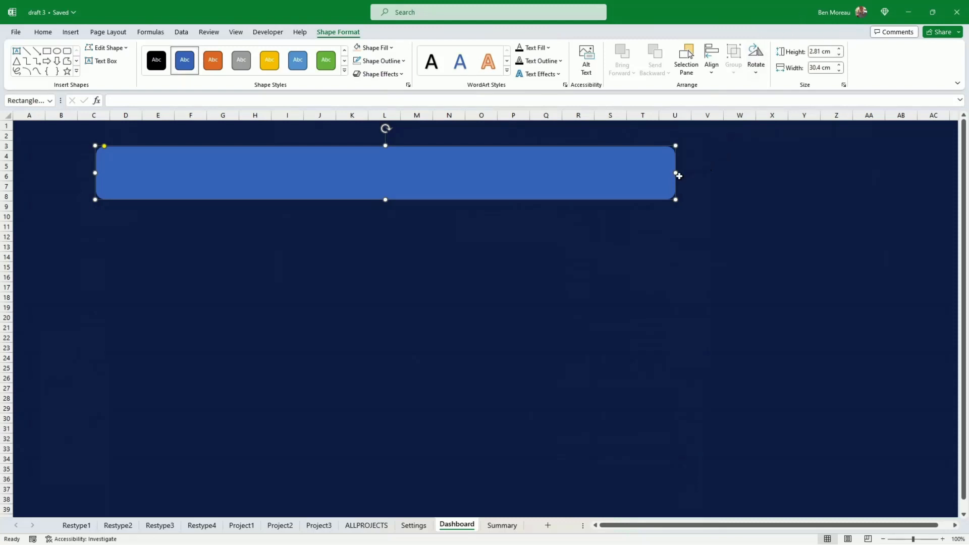
pyautogui.moveTo(676, 175); pyautogui.dragTo(690, 175)
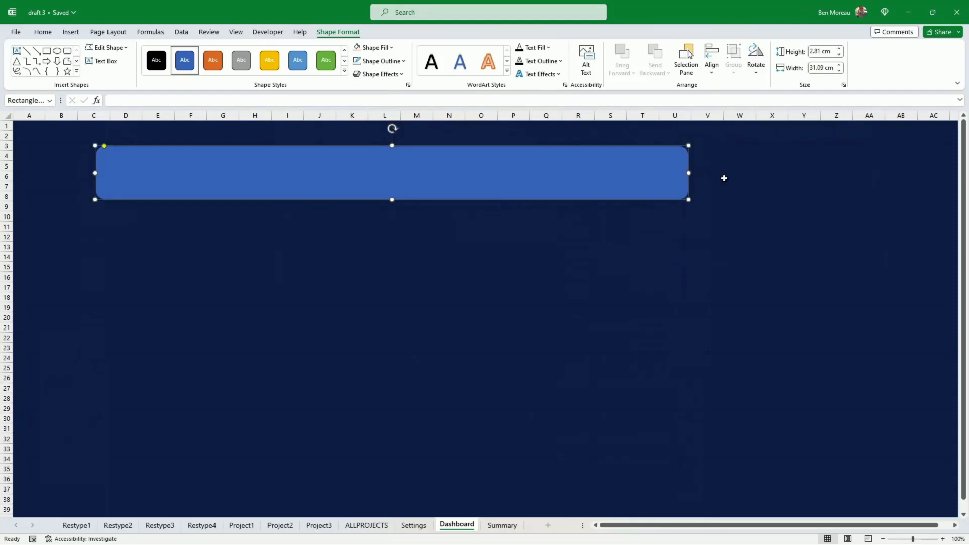
pyautogui.click(883, 539)
pyautogui.click(883, 539)
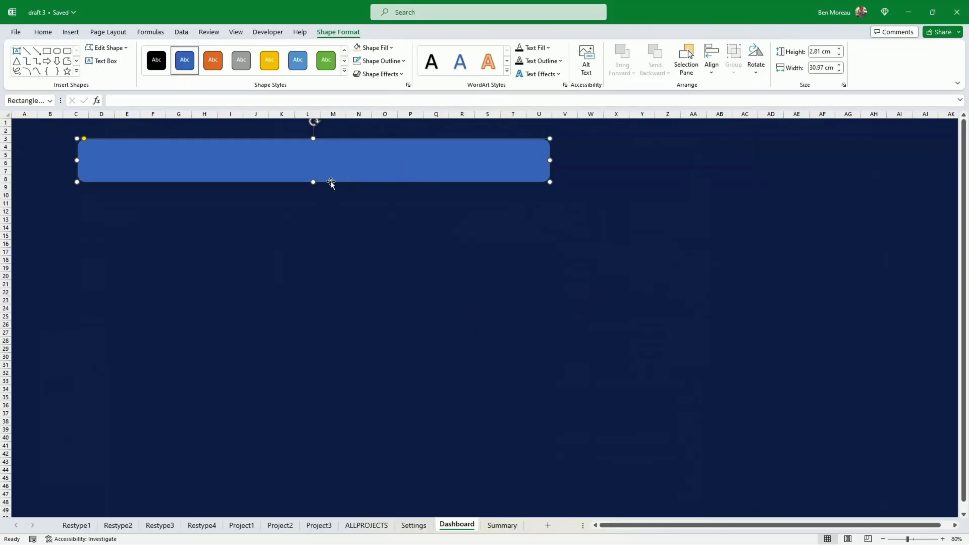
pyautogui.moveTo(331, 181); pyautogui.dragTo(327, 180)
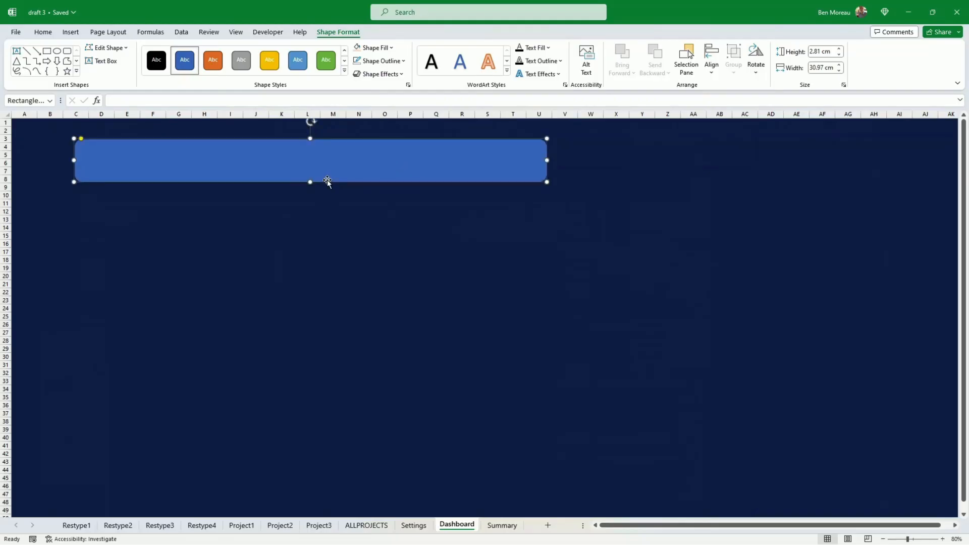
pyautogui.click(366, 210)
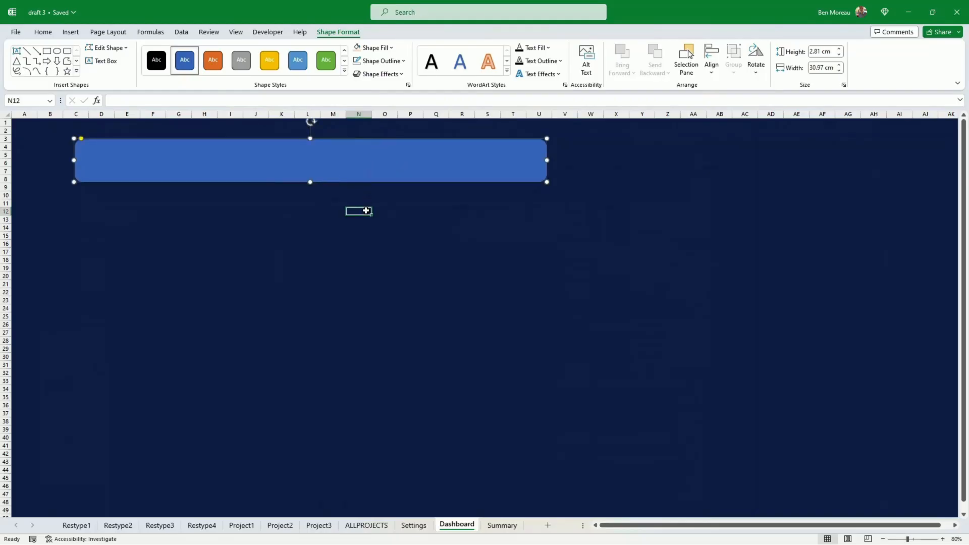
# - Copy the Boxes colour code 121F36 from cell F15 of the Settings sheet
pyautogui.click(413, 525)
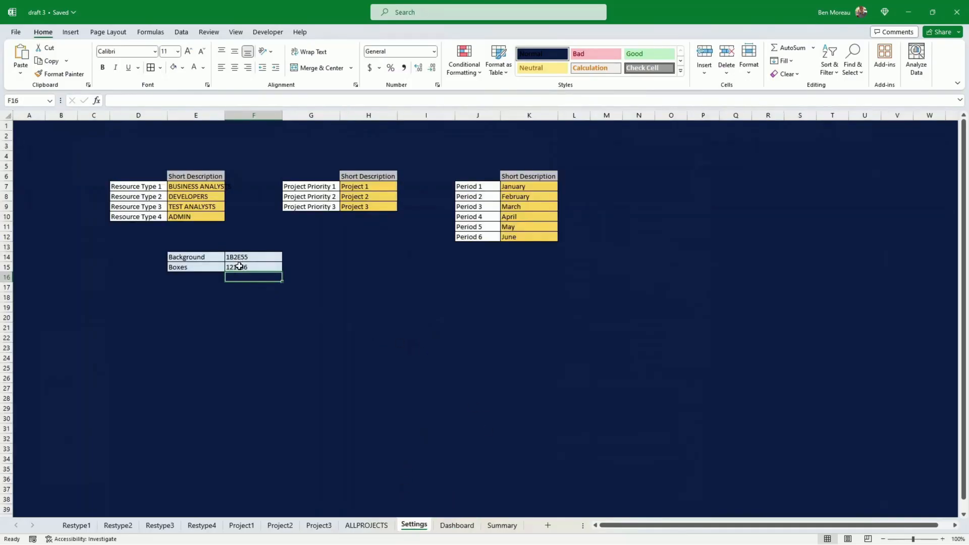
pyautogui.click(246, 265)
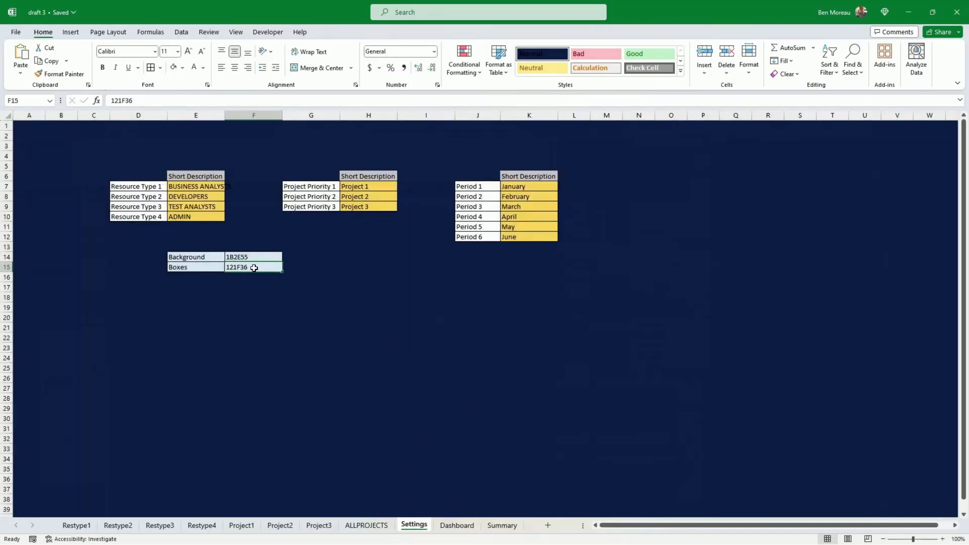
pyautogui.doubleClick(254, 268)
pyautogui.moveTo(254, 267); pyautogui.dragTo(225, 267)
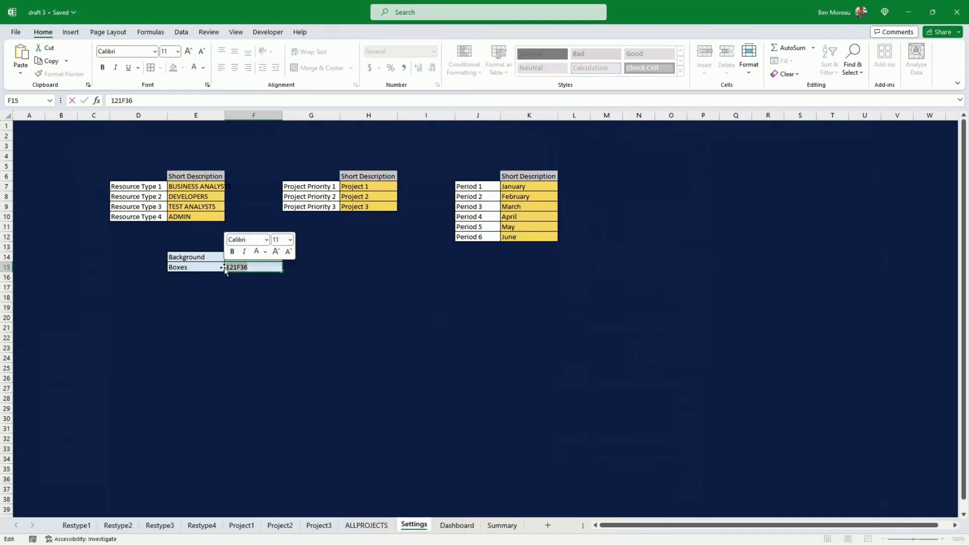
pyautogui.click(236, 278)
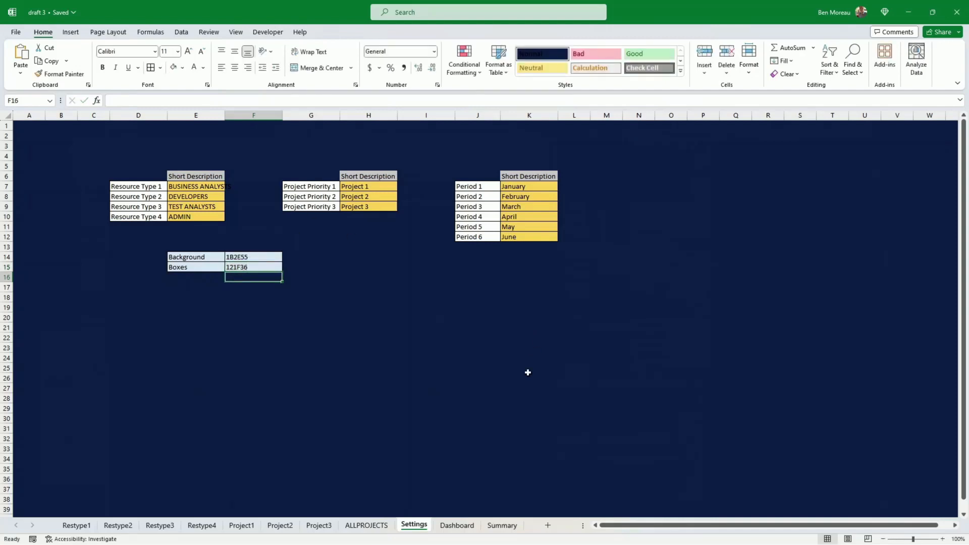
# - Fill the banner on the Dashboard sheet with the custom hex colour 121F36
pyautogui.click(457, 525)
pyautogui.click(312, 144)
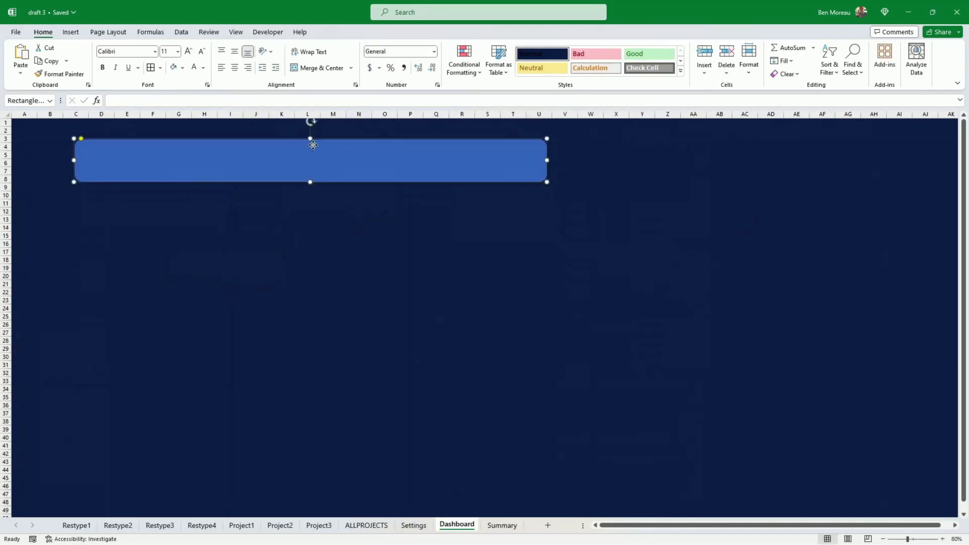
pyautogui.click(351, 35)
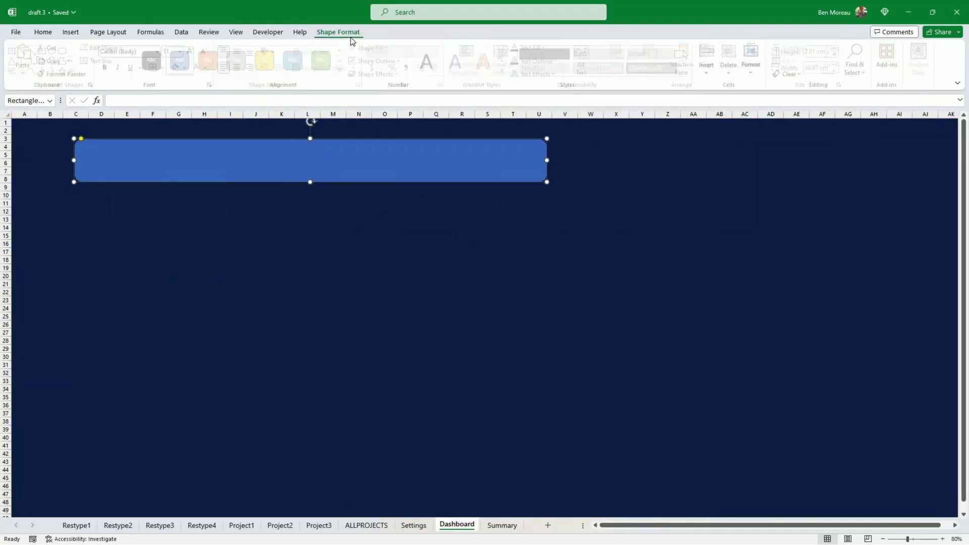
pyautogui.click(376, 48)
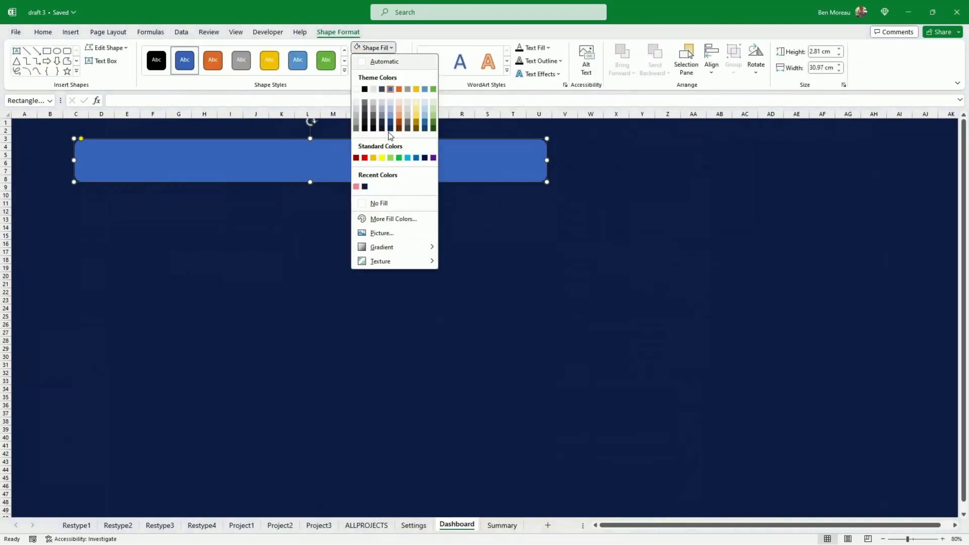
pyautogui.click(392, 220)
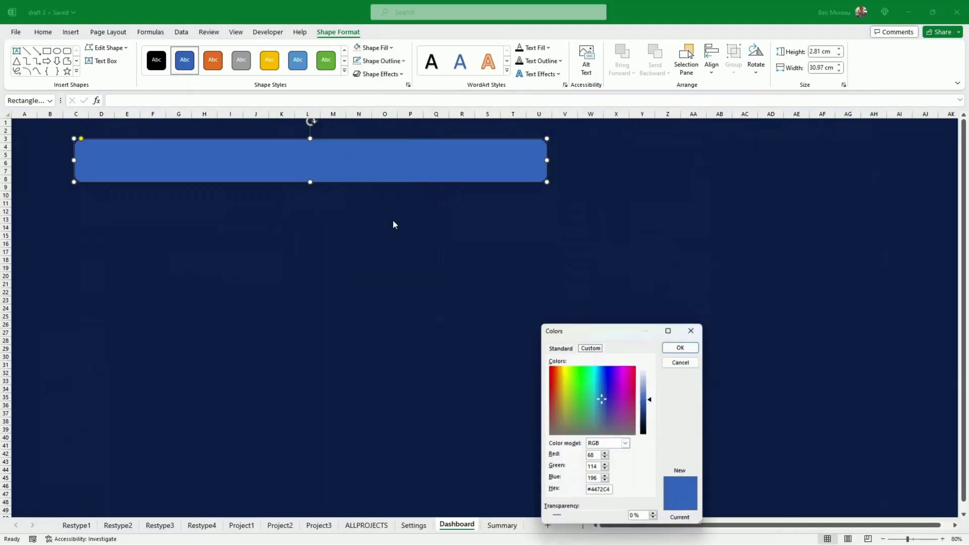
pyautogui.moveTo(588, 328); pyautogui.dragTo(543, 243)
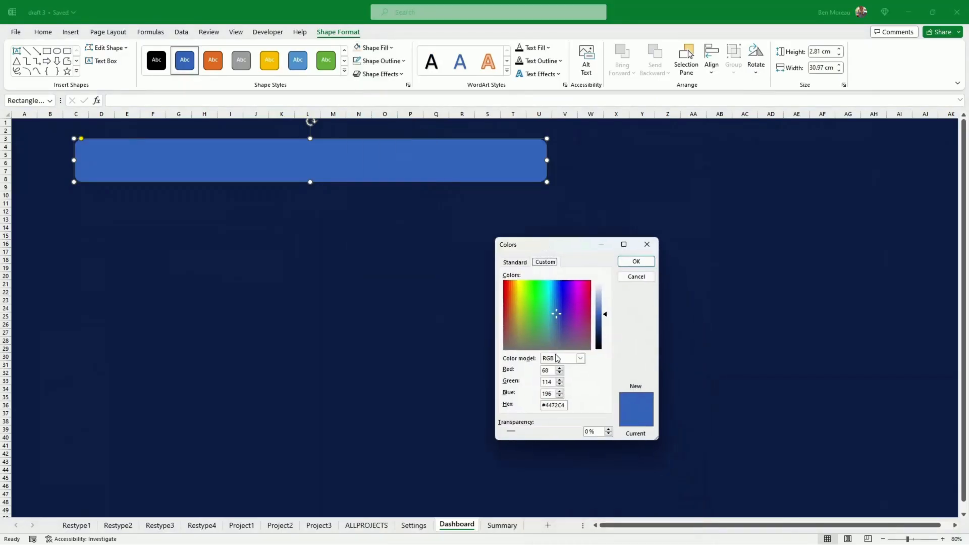
pyautogui.doubleClick(552, 405)
pyautogui.write('121F36')
pyautogui.click(636, 262)
pyautogui.click(481, 250)
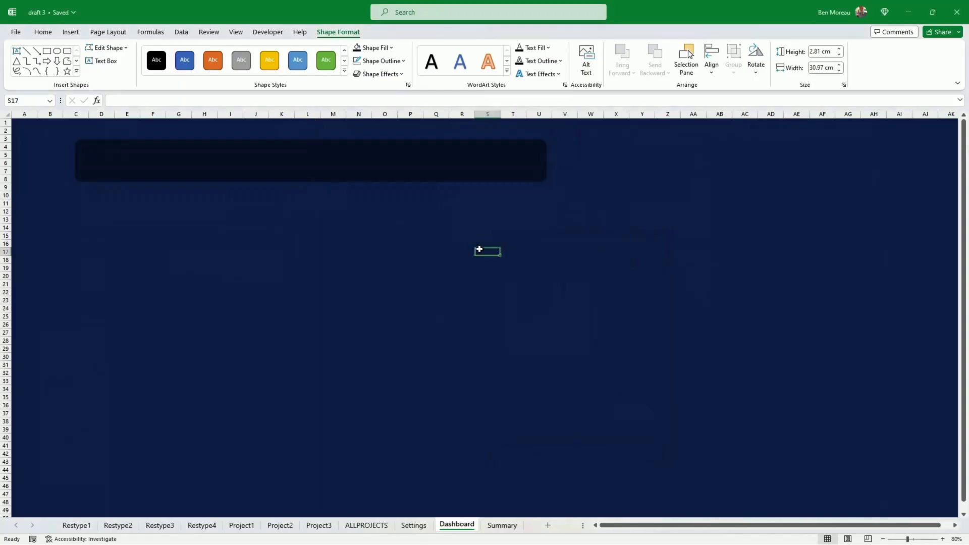
# - Duplicate the banner, place the copy below it and resize it to a box about 4.2 cm wide and 5 cm high
pyautogui.click(352, 176)
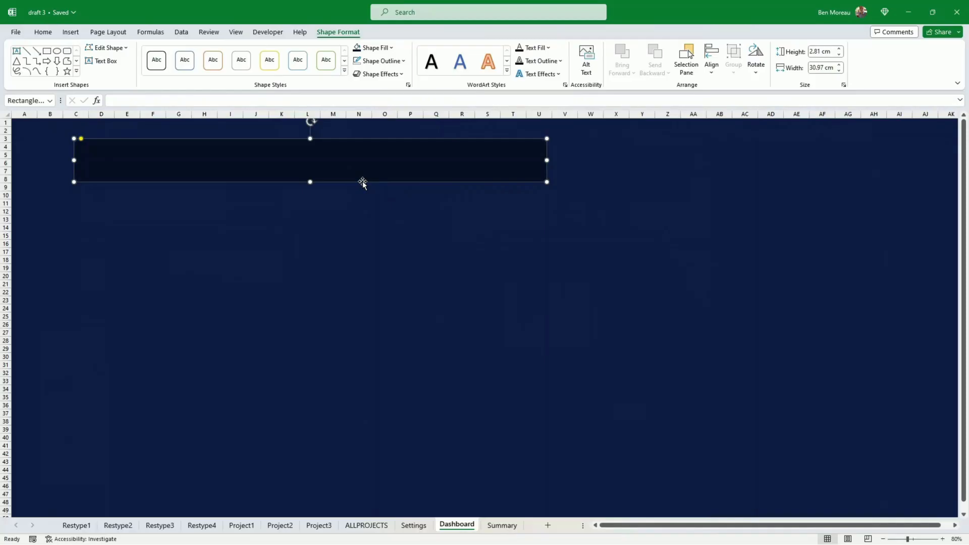
pyautogui.hotkey('ctrl', 'd')
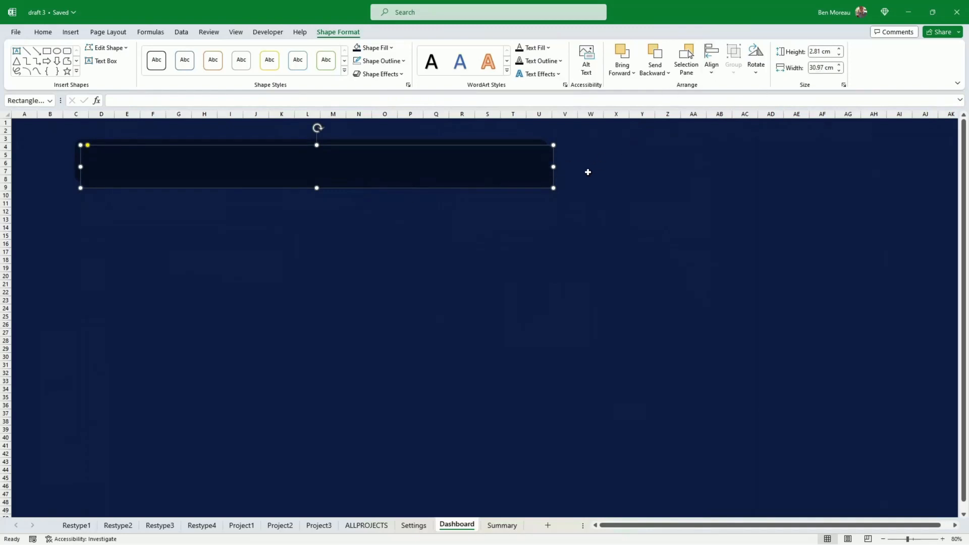
pyautogui.moveTo(475, 182); pyautogui.dragTo(466, 236)
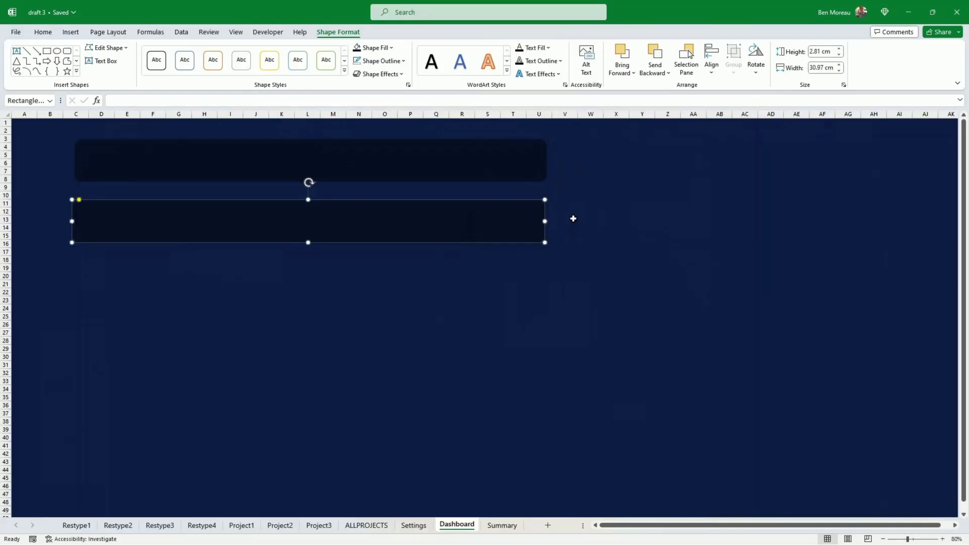
pyautogui.moveTo(545, 242); pyautogui.dragTo(137, 275)
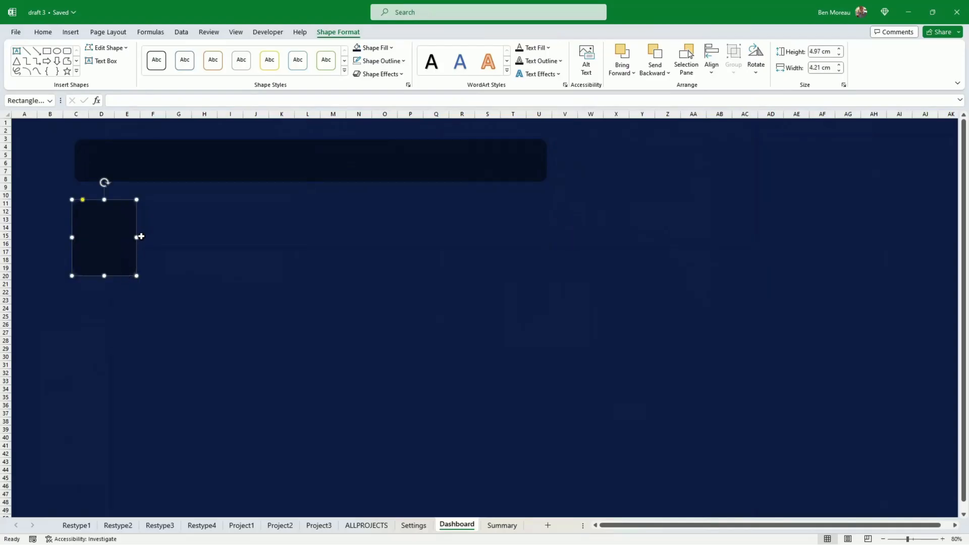
pyautogui.click(217, 278)
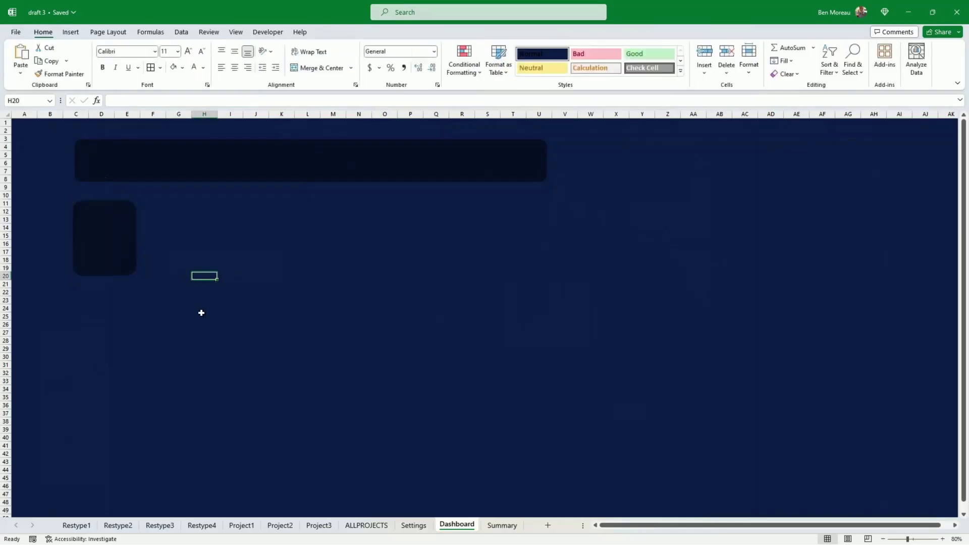
# - Place a copy of the small box directly beneath it and make the copy taller, spanning about rows 22 to 33
pyautogui.click(109, 275)
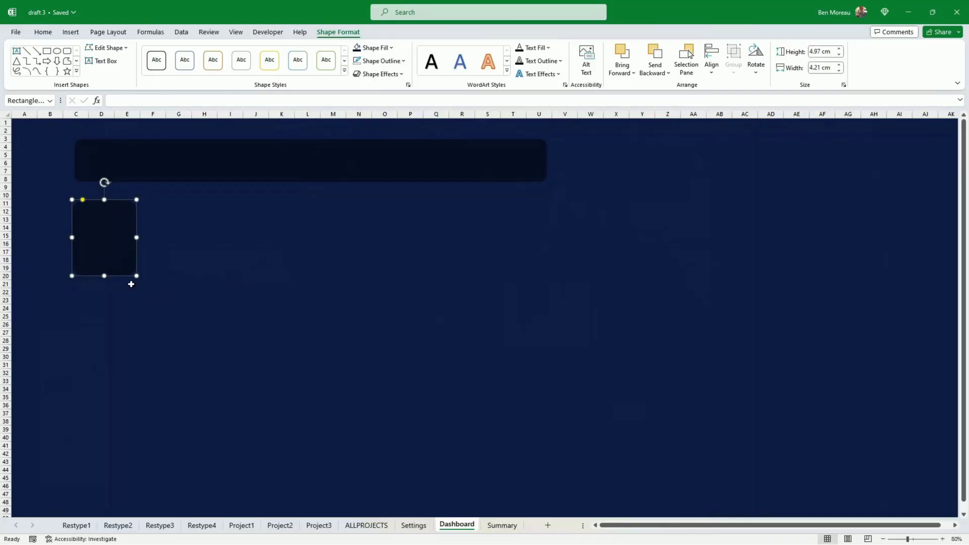
pyautogui.moveTo(130, 277); pyautogui.dragTo(108, 389)
pyautogui.click(119, 273)
pyautogui.click(182, 379)
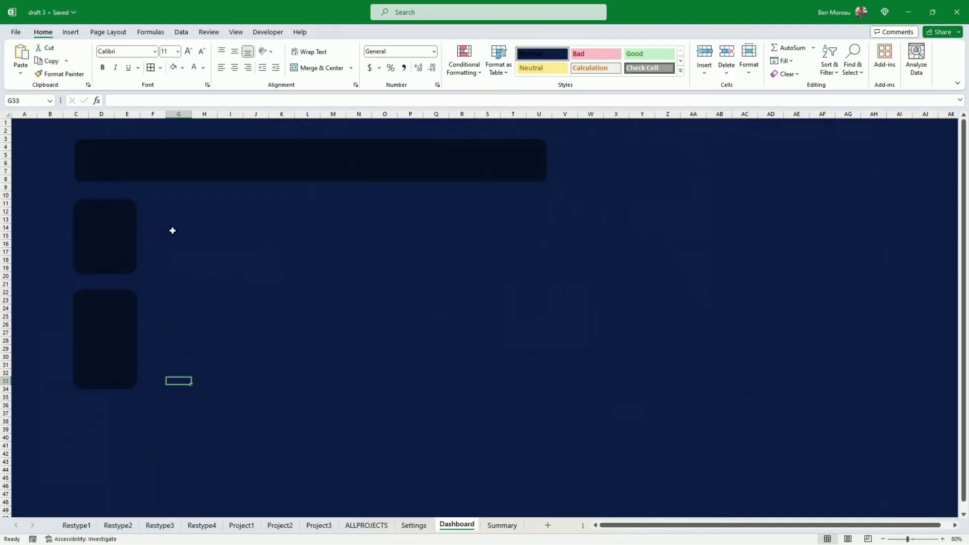
# - Make three copies of the first small box and spread them in a row beside it under the banner
pyautogui.click(133, 260)
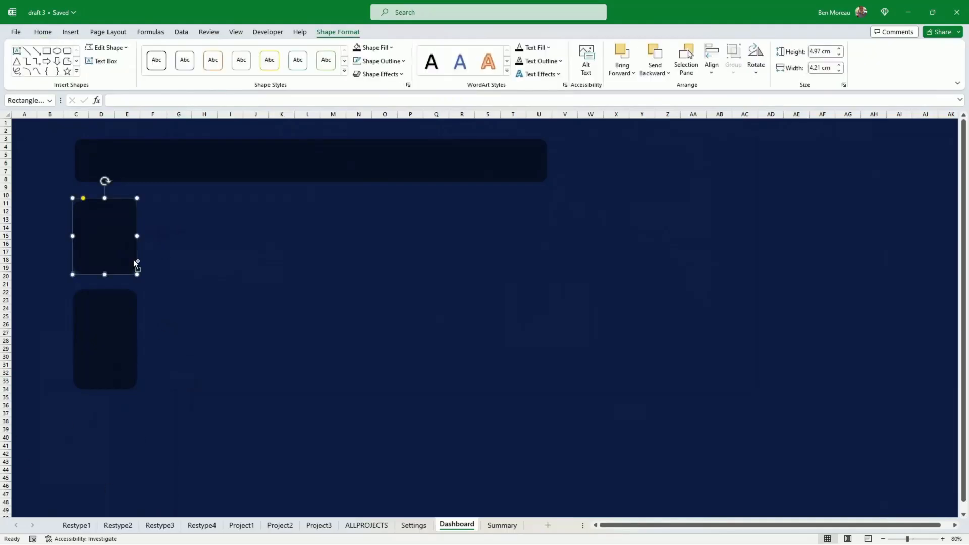
pyautogui.moveTo(134, 260); pyautogui.dragTo(298, 269)
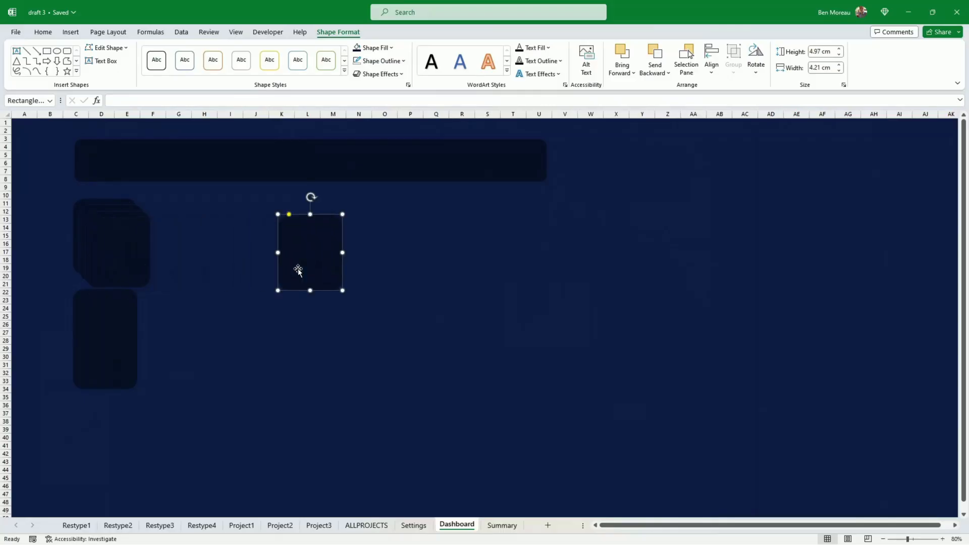
pyautogui.moveTo(150, 253); pyautogui.dragTo(256, 252)
pyautogui.moveTo(341, 267); pyautogui.dragTo(380, 258)
pyautogui.moveTo(251, 248); pyautogui.dragTo(297, 242)
pyautogui.moveTo(136, 246); pyautogui.dragTo(219, 244)
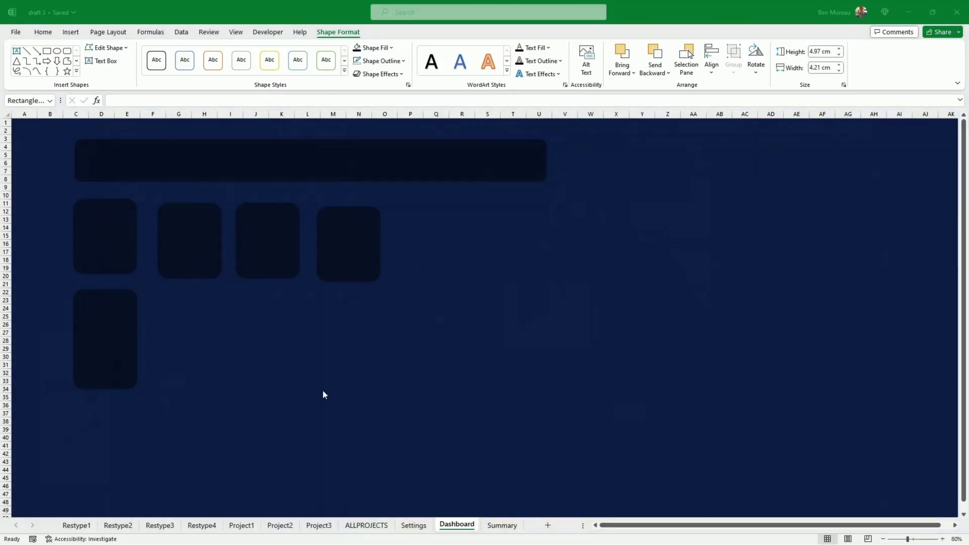
# - Add a tall box about 6.7 cm wide and 12.1 cm high and place it at the end of the small box row, under the banner
pyautogui.click(71, 33)
pyautogui.moveTo(193, 324); pyautogui.dragTo(257, 401)
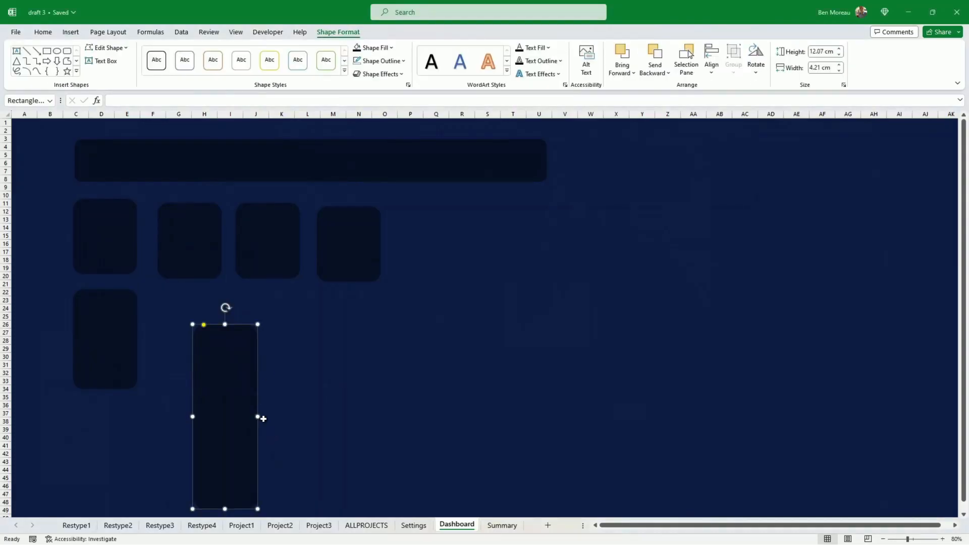
pyautogui.moveTo(257, 417); pyautogui.dragTo(498, 325)
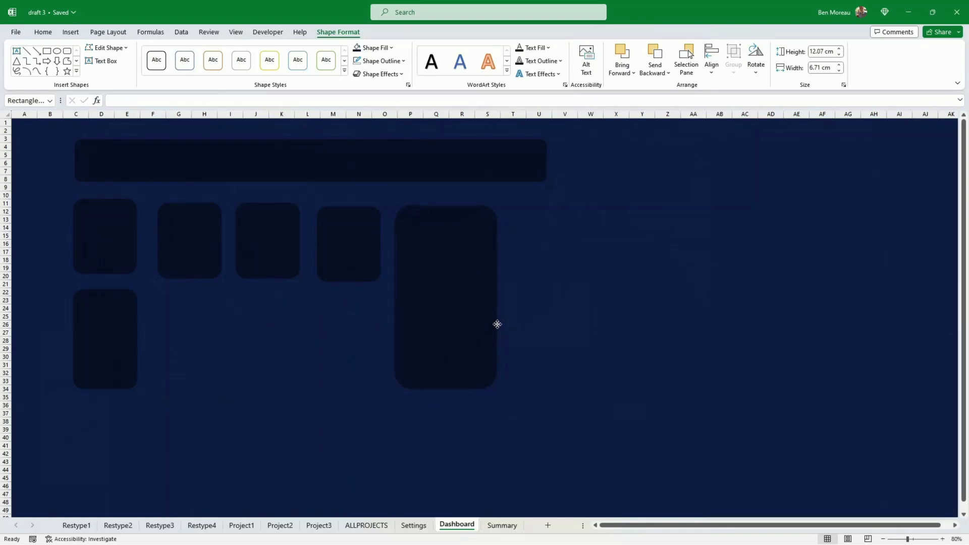
# - Duplicate the tall box, narrow the copy to about 4.8 cm wide and place it beside the original
pyautogui.moveTo(496, 324); pyautogui.dragTo(497, 325)
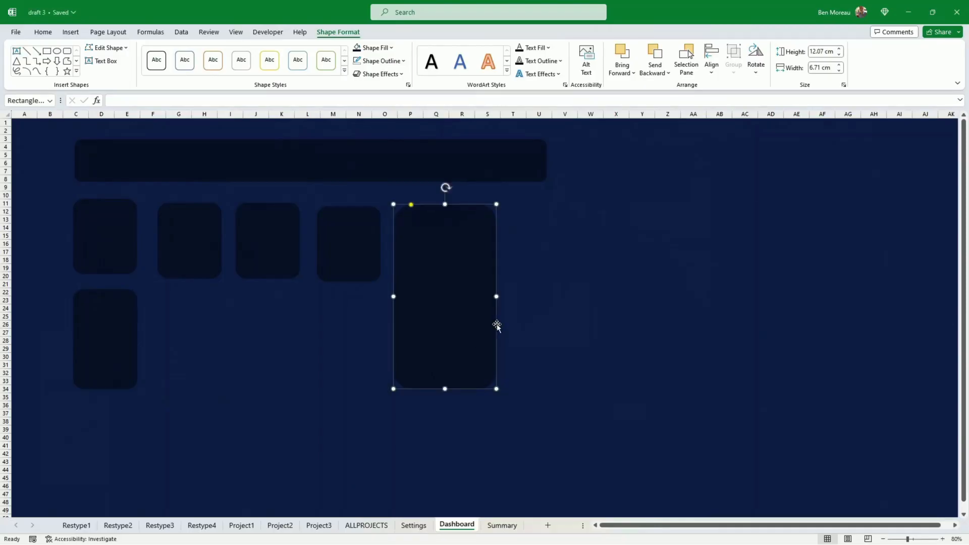
pyautogui.hotkey('ctrl', 'd')
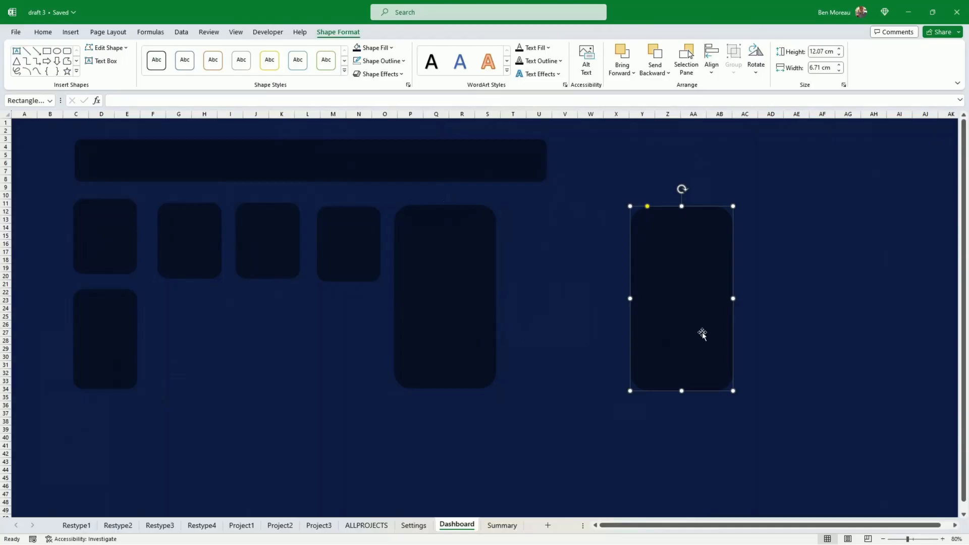
pyautogui.moveTo(733, 298); pyautogui.dragTo(703, 295)
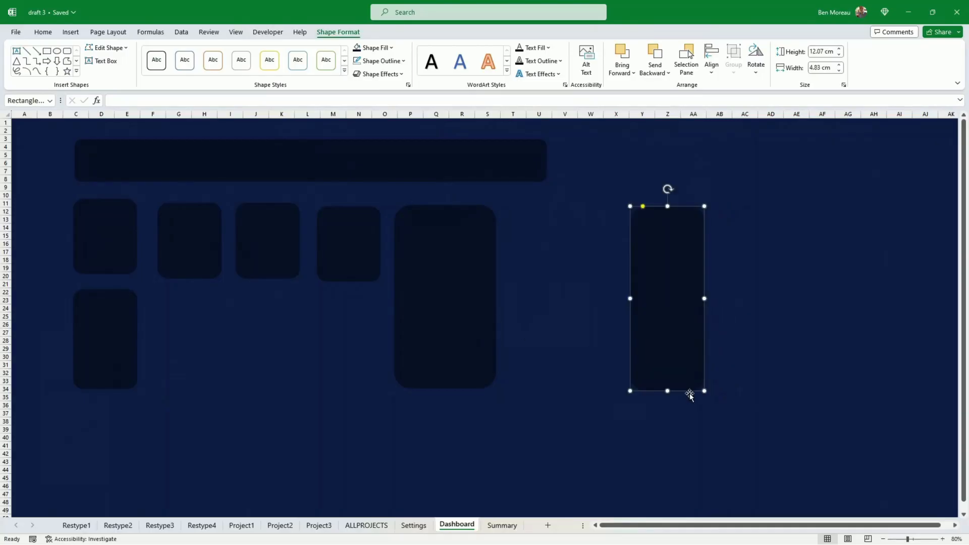
pyautogui.moveTo(689, 393); pyautogui.dragTo(566, 392)
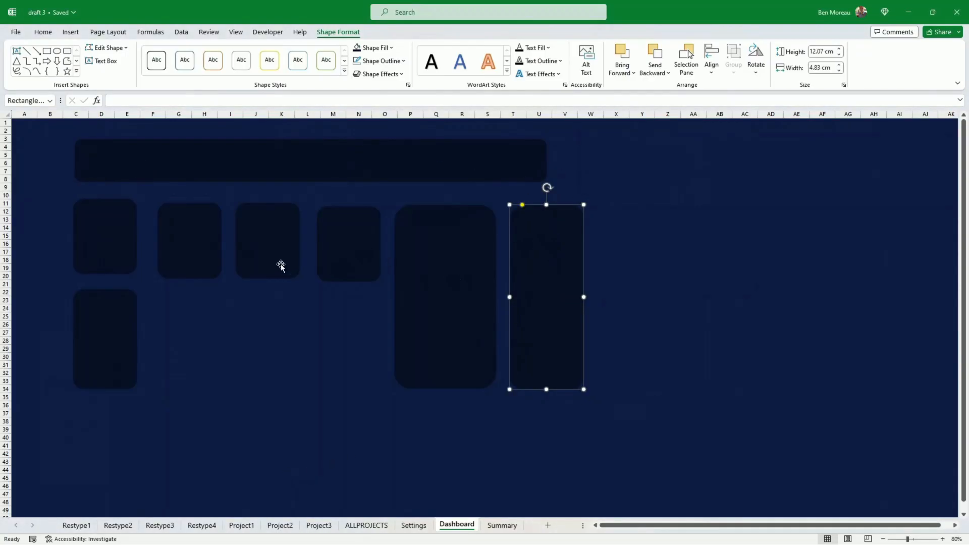
# - Shift the third and fourth small boxes and the wider tall box slightly left to even out the row's spacing
pyautogui.click(292, 272)
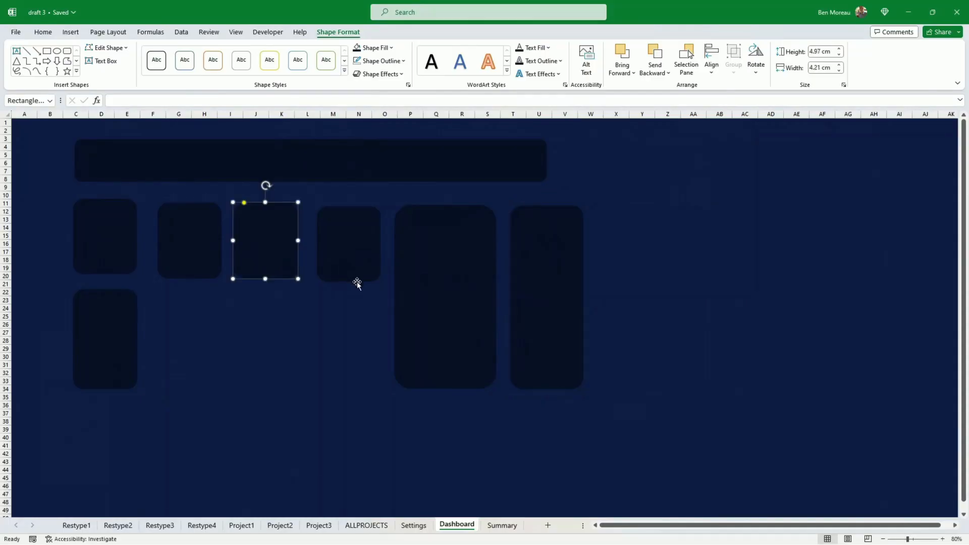
pyautogui.moveTo(354, 281); pyautogui.dragTo(346, 279)
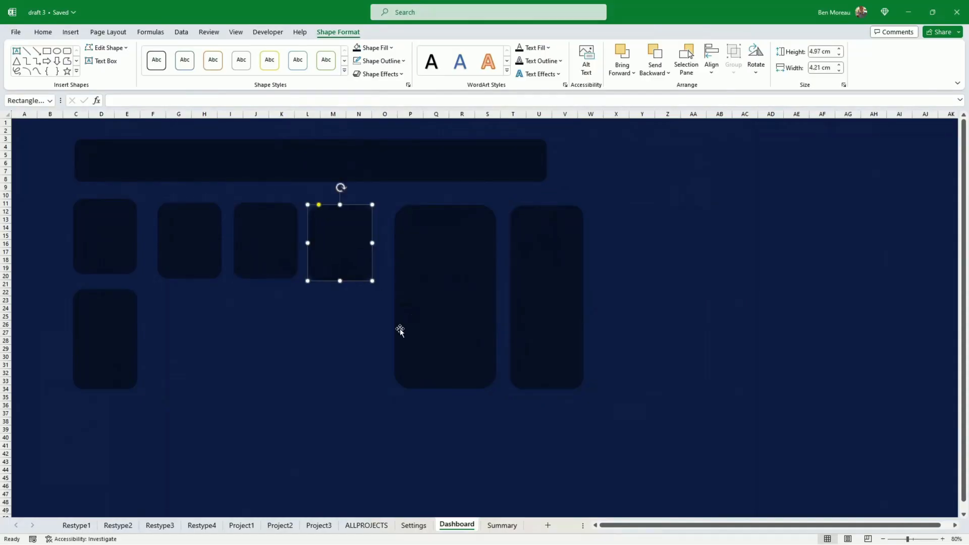
pyautogui.moveTo(396, 338); pyautogui.dragTo(393, 338)
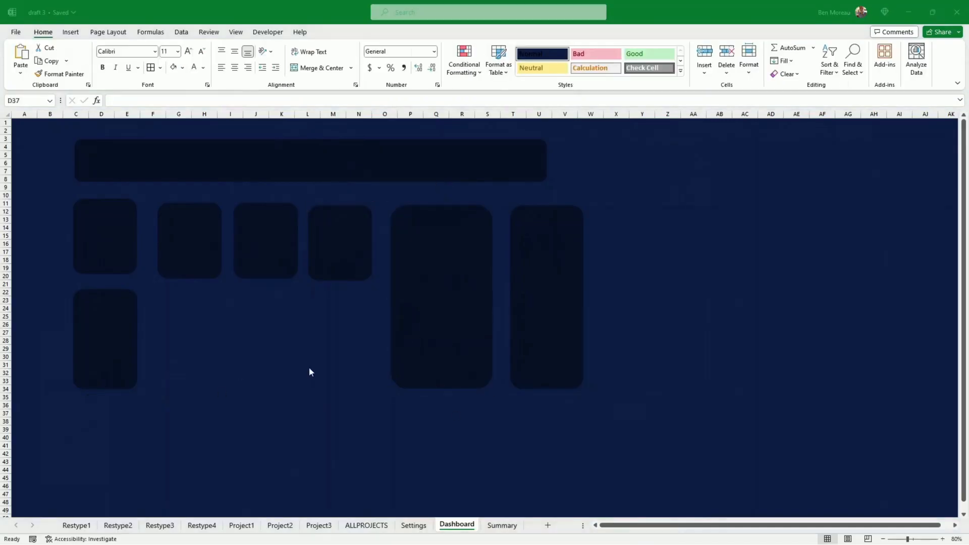
pyautogui.click(324, 380)
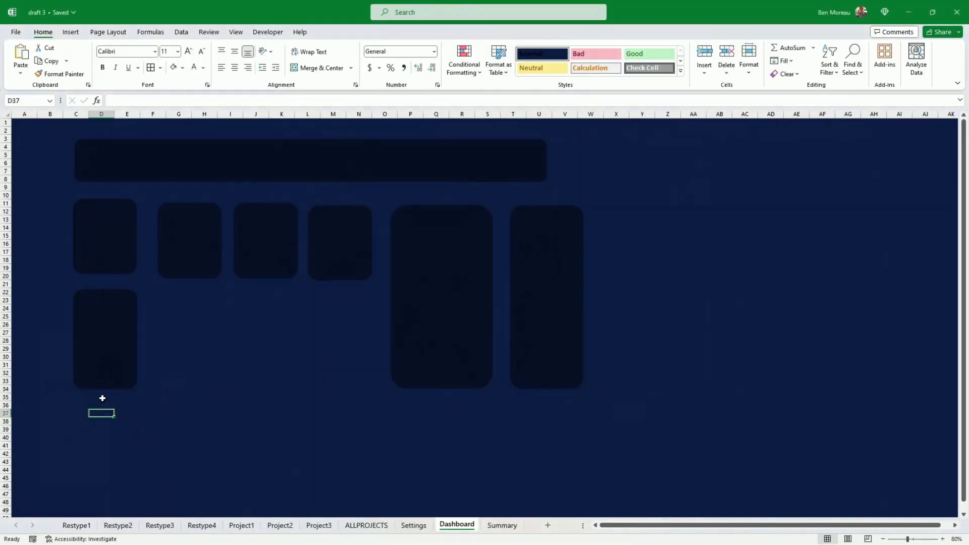
# - Duplicate the box at rows 22 to 33, place the copy beneath it and enlarge it to about 13.2 cm wide and 7.8 cm high
pyautogui.click(134, 326)
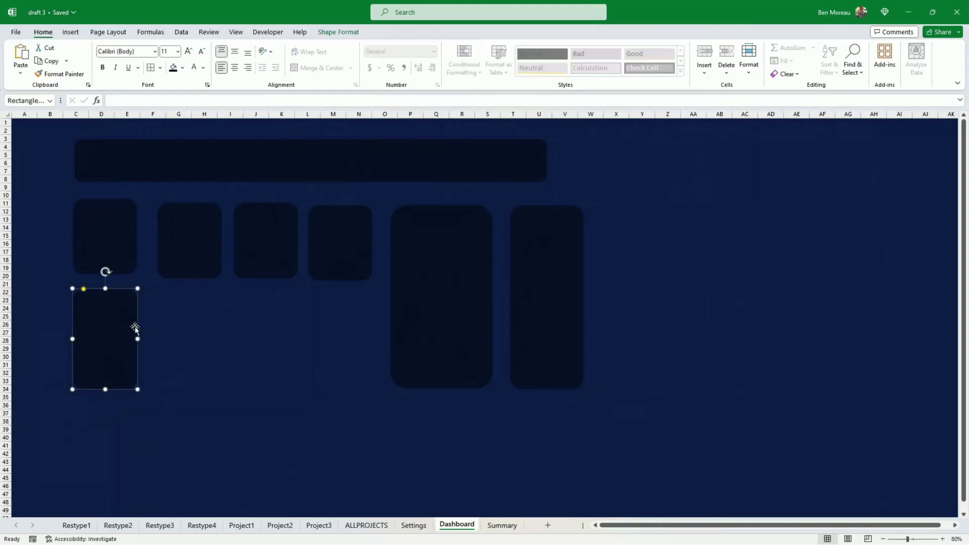
pyautogui.hotkey('ctrl', 'd')
pyautogui.moveTo(144, 383); pyautogui.dragTo(142, 423)
pyautogui.scroll(-3, 201, 366)
pyautogui.moveTo(143, 327); pyautogui.dragTo(134, 390)
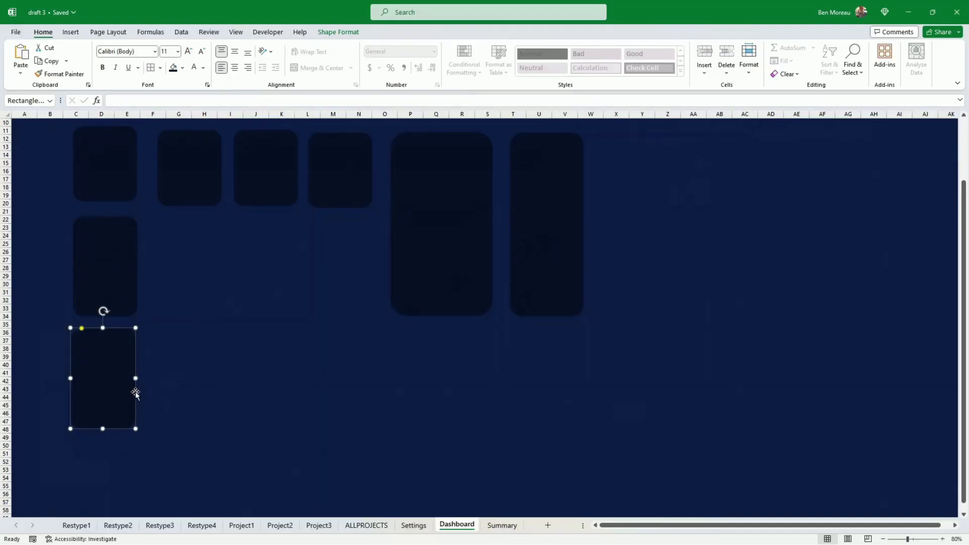
pyautogui.click(337, 34)
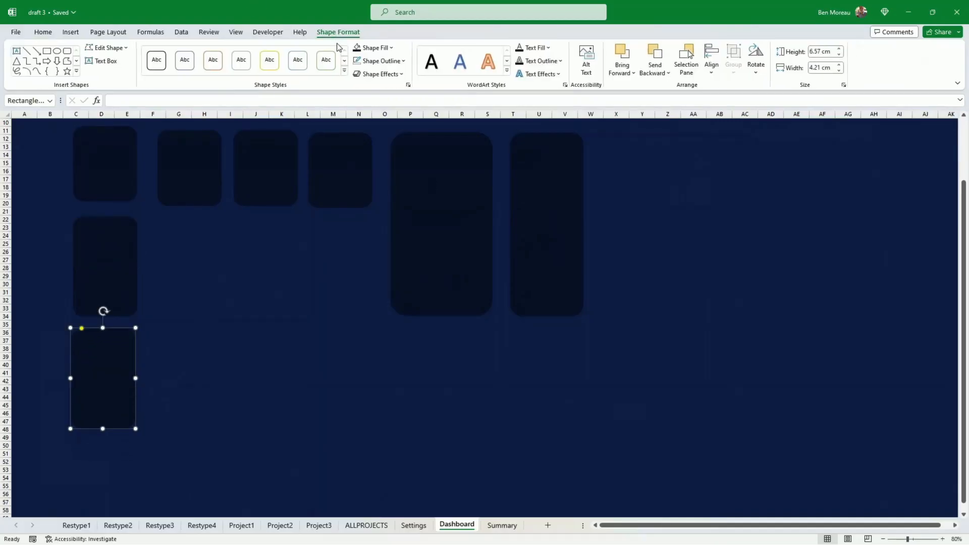
pyautogui.moveTo(103, 428); pyautogui.dragTo(100, 447)
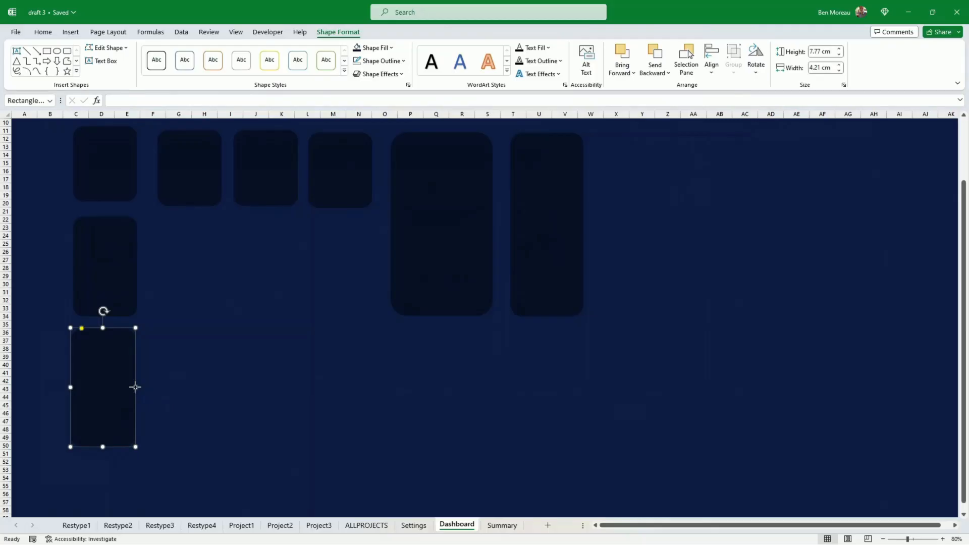
pyautogui.moveTo(135, 387); pyautogui.dragTo(274, 398)
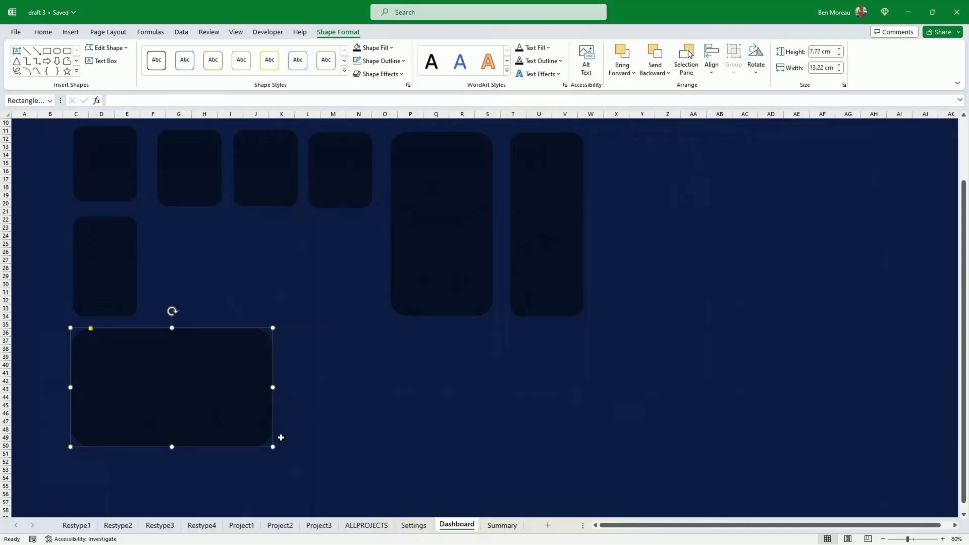
# - Copy the large lower box, place the copy beside it and widen it to about 19.2 cm
pyautogui.hotkey('ctrl', 'v')
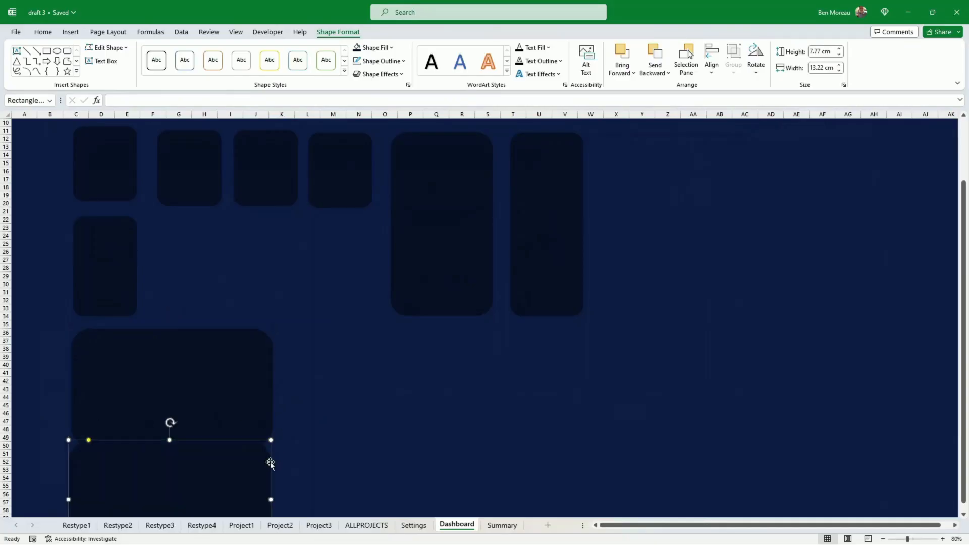
pyautogui.moveTo(271, 460); pyautogui.dragTo(490, 349)
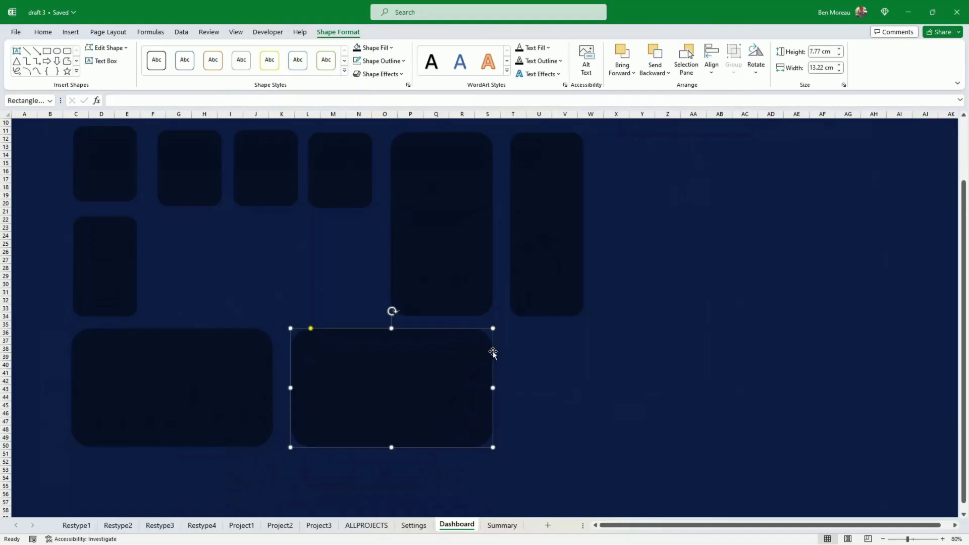
pyautogui.moveTo(493, 387); pyautogui.dragTo(584, 386)
pyautogui.scroll(3, 684, 371)
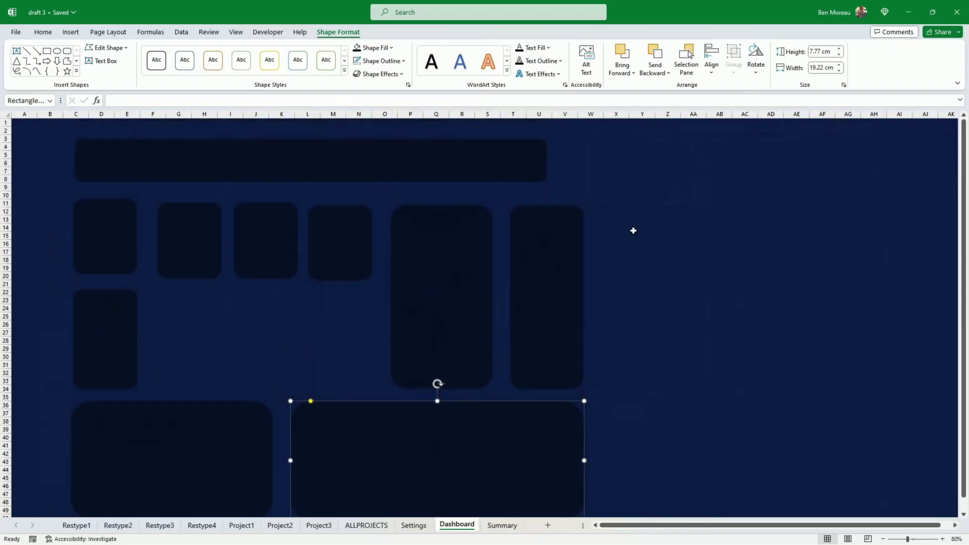
# - Move the two tall boxes slightly left and extend the banner to the outer edge of the narrow tall box
pyautogui.moveTo(491, 296); pyautogui.dragTo(507, 279)
pyautogui.click(581, 310)
pyautogui.click(540, 155)
pyautogui.moveTo(546, 160); pyautogui.dragTo(580, 161)
pyautogui.click(633, 233)
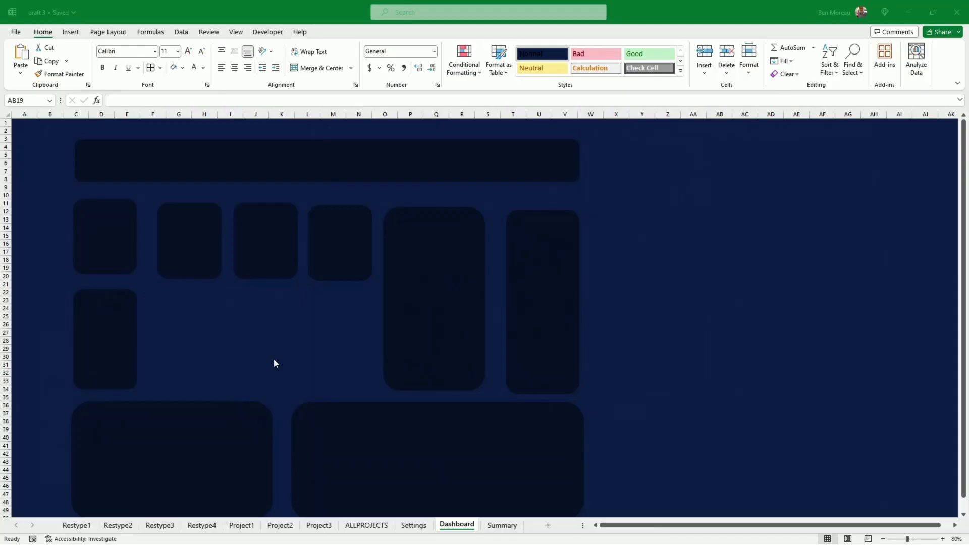
# - Link the first small box's text to cell D3 of the Restype1 sheet
pyautogui.click(132, 269)
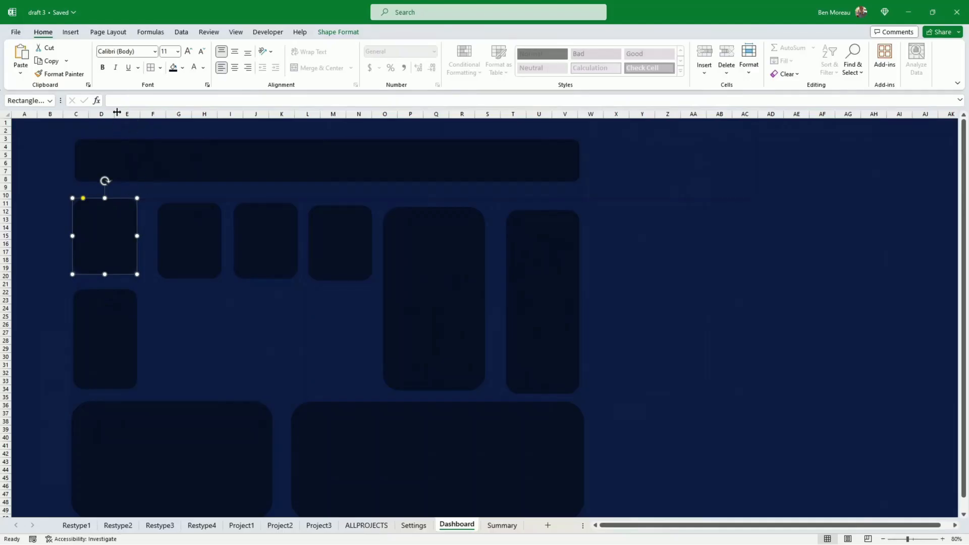
pyautogui.click(125, 101)
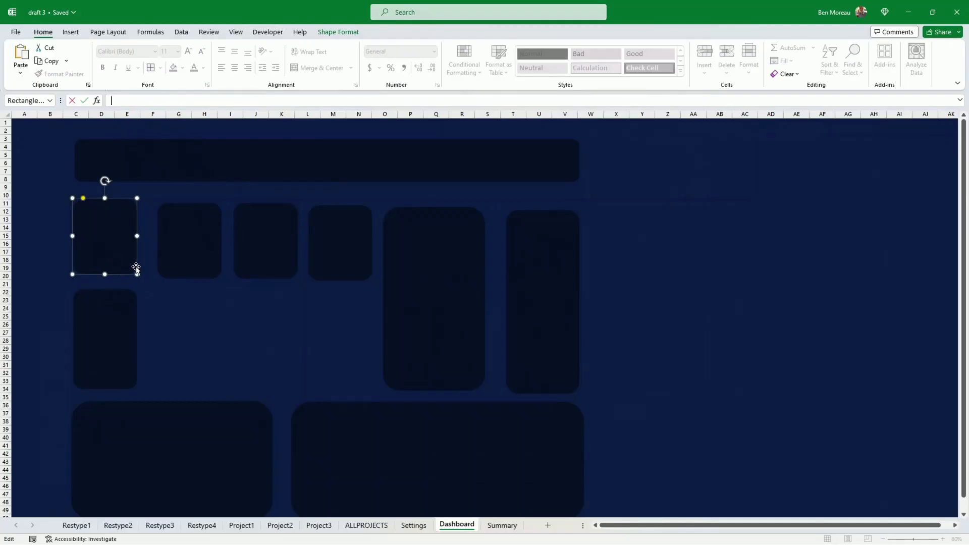
pyautogui.write('=')
pyautogui.click(88, 526)
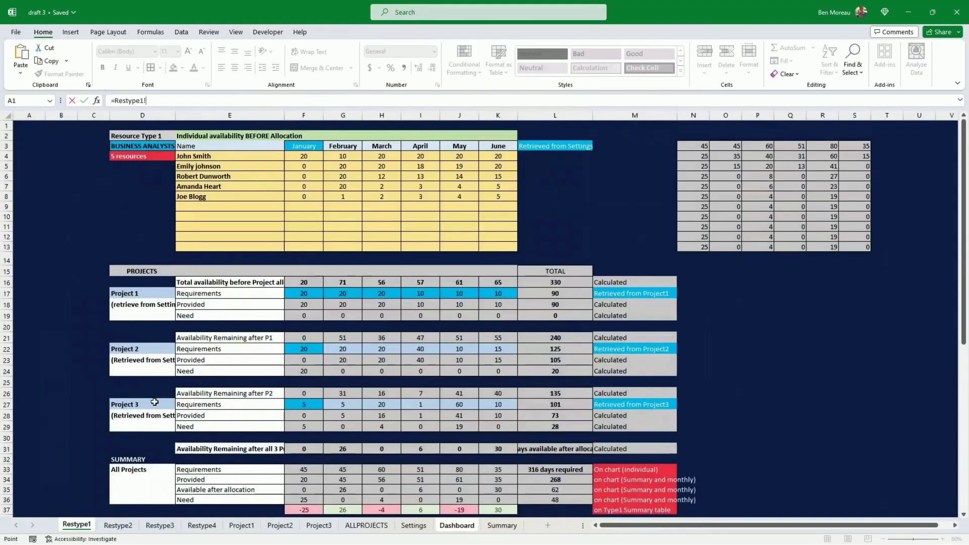
pyautogui.click(135, 144)
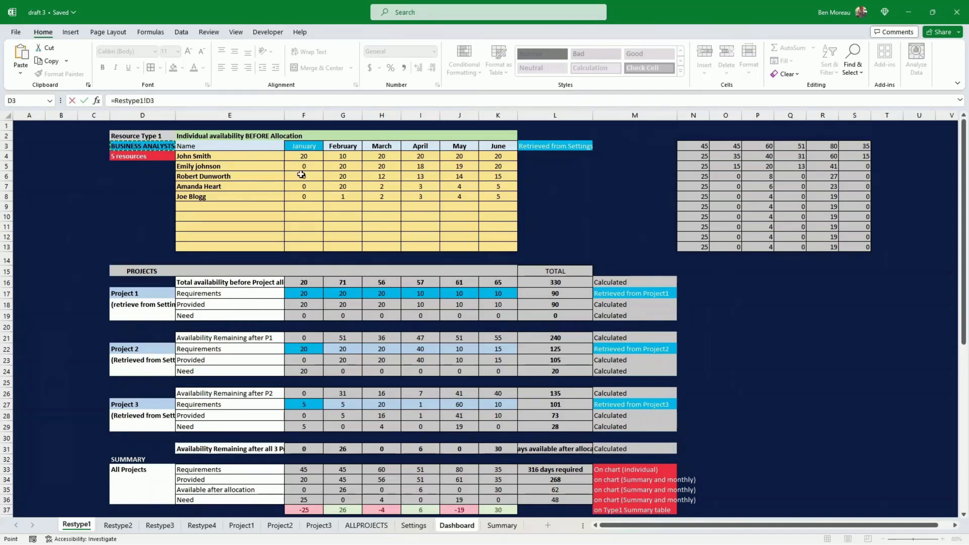
pyautogui.press('Return')
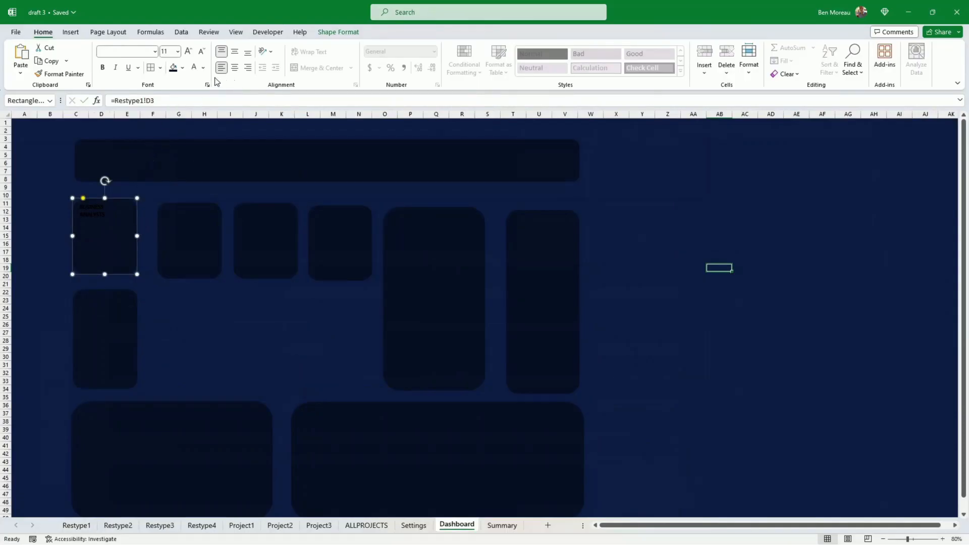
# - Make the first small box's label bold and white, and widen the box so the label fits on one line
pyautogui.click(102, 67)
pyautogui.click(196, 68)
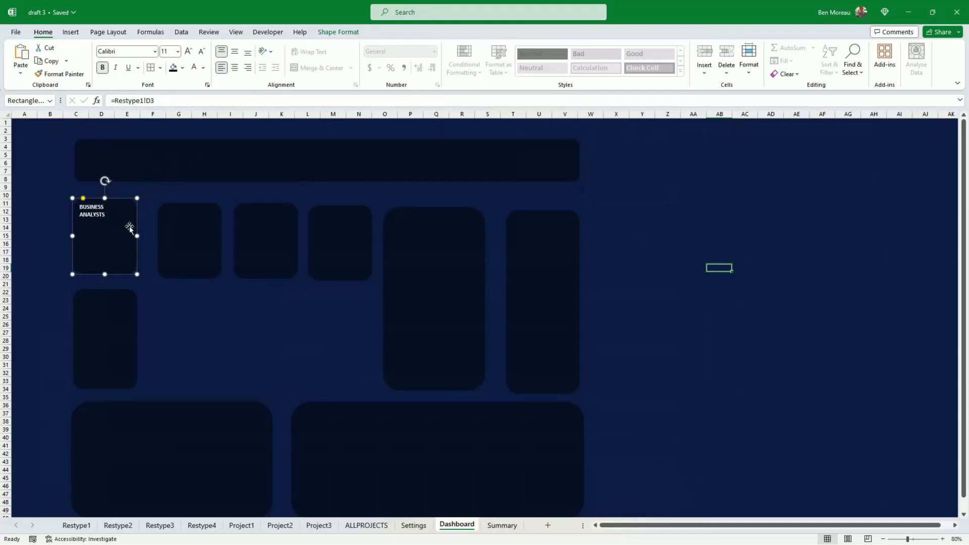
pyautogui.moveTo(140, 235); pyautogui.dragTo(143, 235)
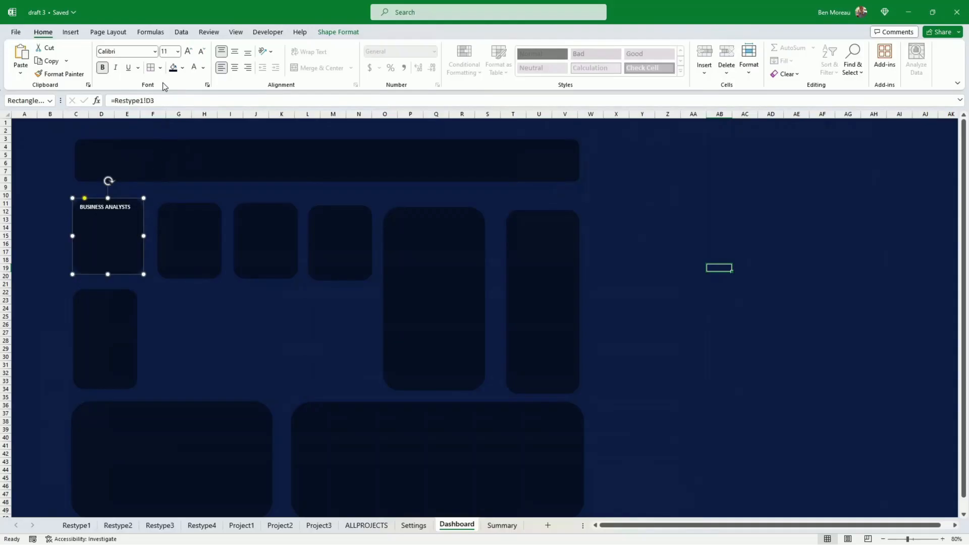
# - Set the label's font to Bahnschrift SemiBold SemiConden, centre it horizontally and narrow the box to about 4.3 cm wide
pyautogui.click(155, 52)
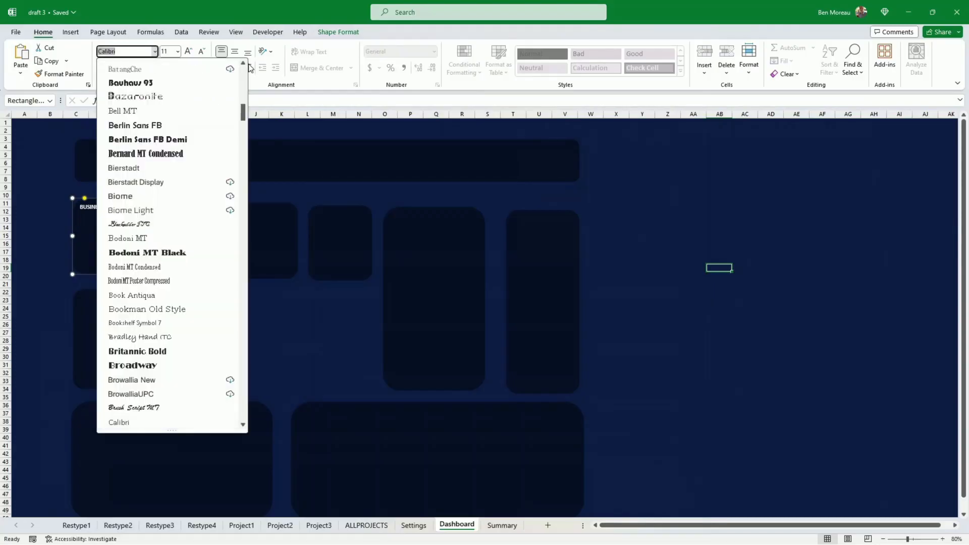
pyautogui.moveTo(243, 114); pyautogui.dragTo(243, 103)
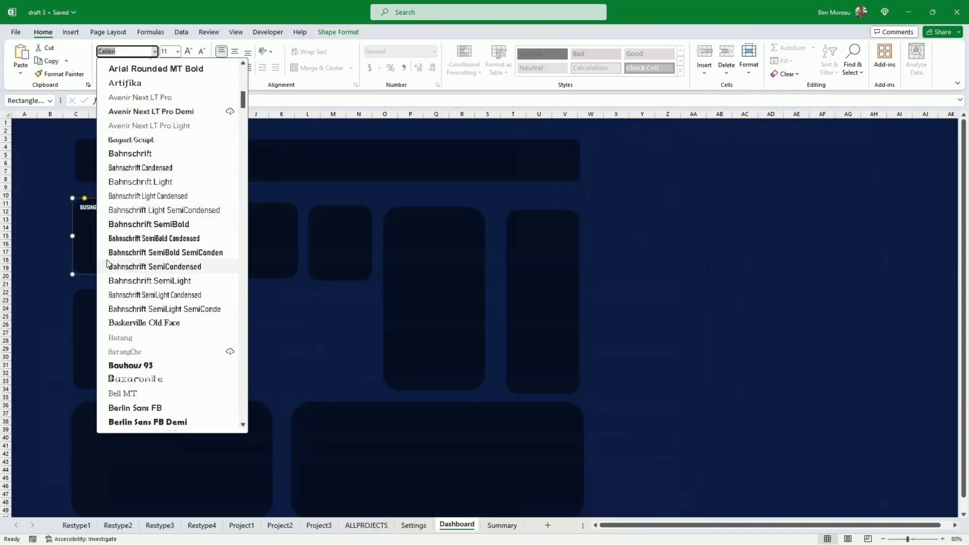
pyautogui.click(191, 252)
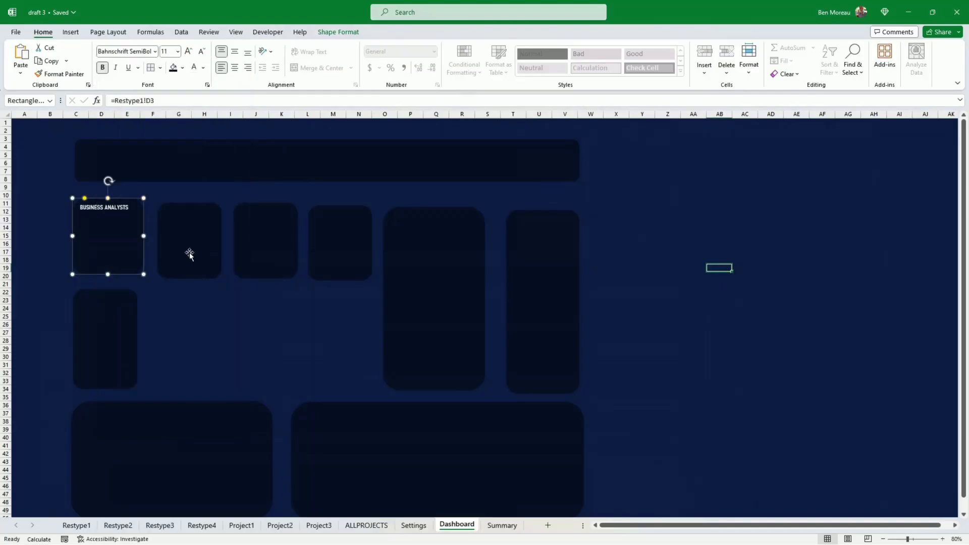
pyautogui.click(235, 69)
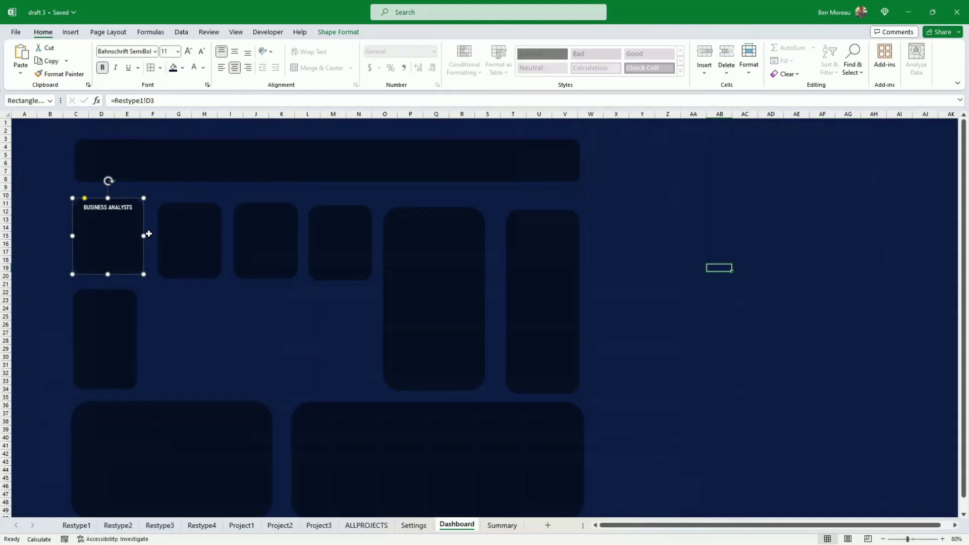
pyautogui.moveTo(144, 236); pyautogui.dragTo(138, 236)
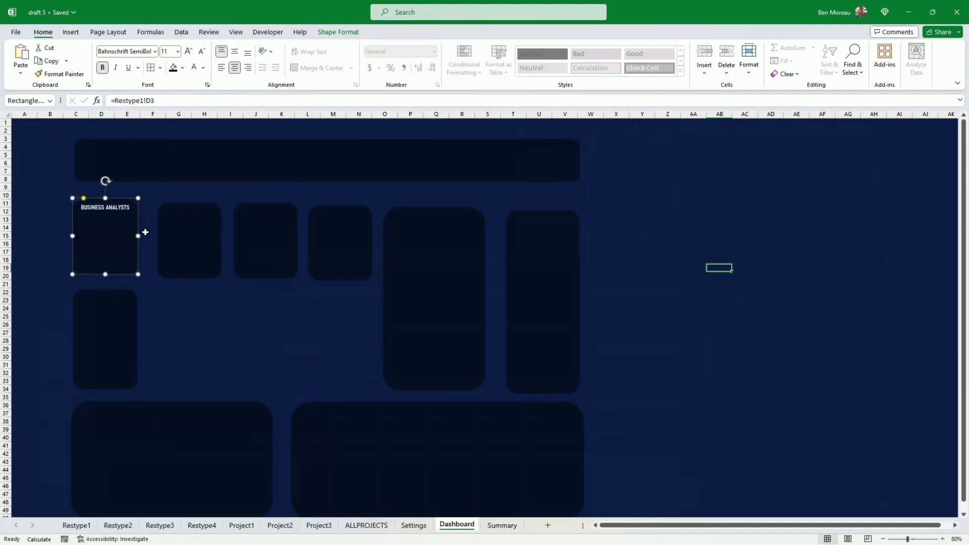
pyautogui.click(324, 31)
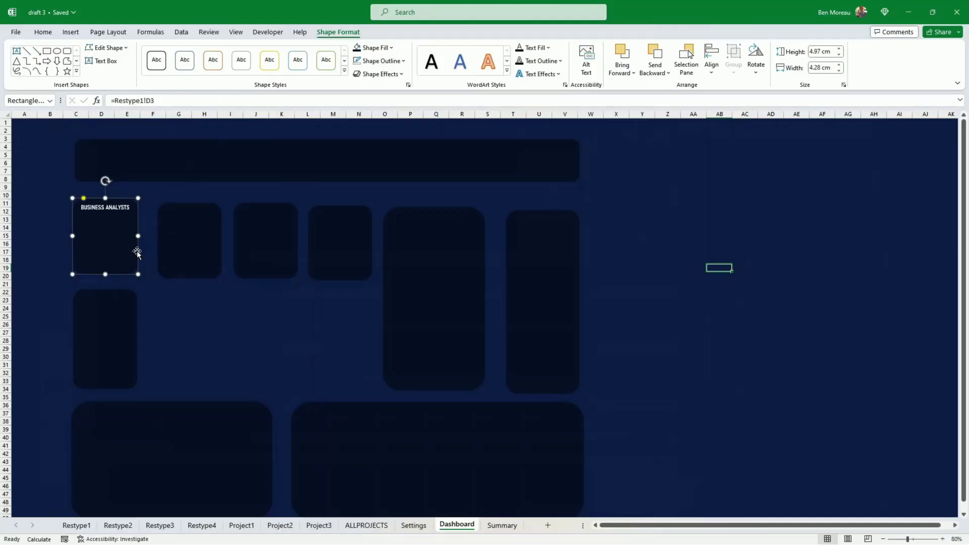
# - Link the text of the box beneath the BUSINESS ANALYSTS box to cell D4 of the Restype1 sheet
pyautogui.click(134, 323)
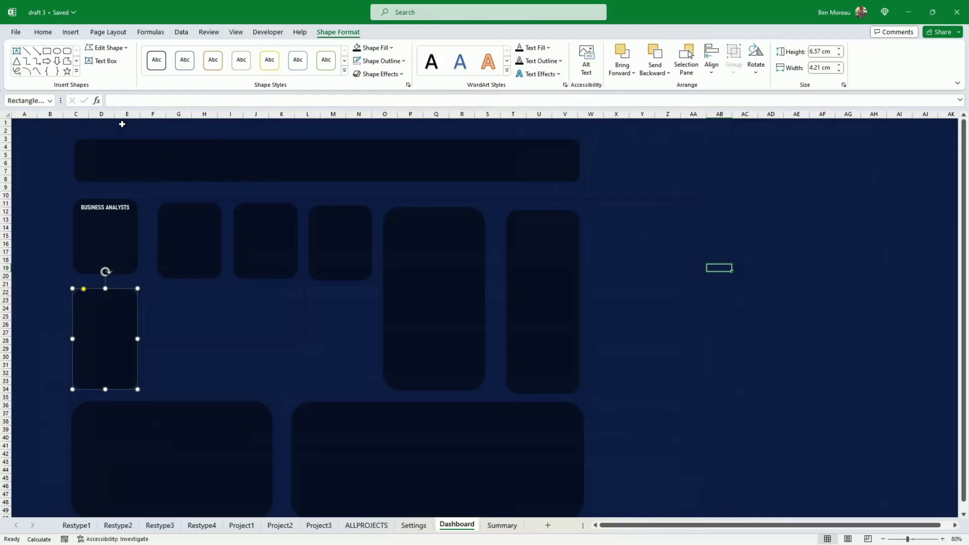
pyautogui.click(121, 103)
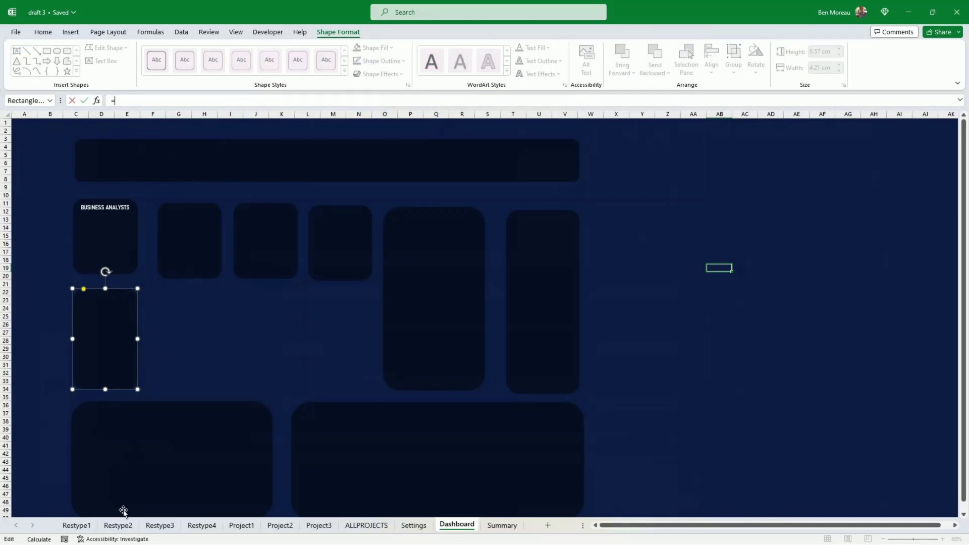
pyautogui.click(77, 526)
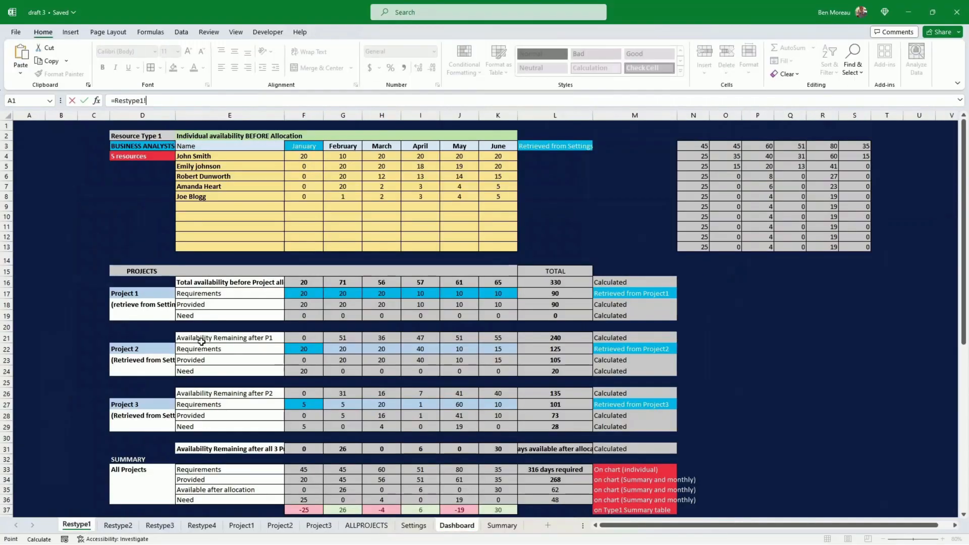
pyautogui.click(134, 157)
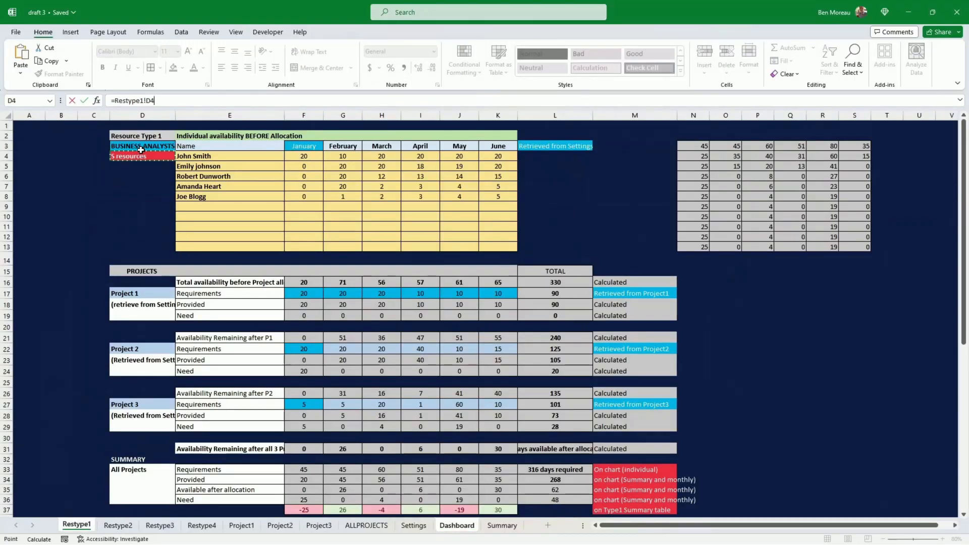
pyautogui.press('Return')
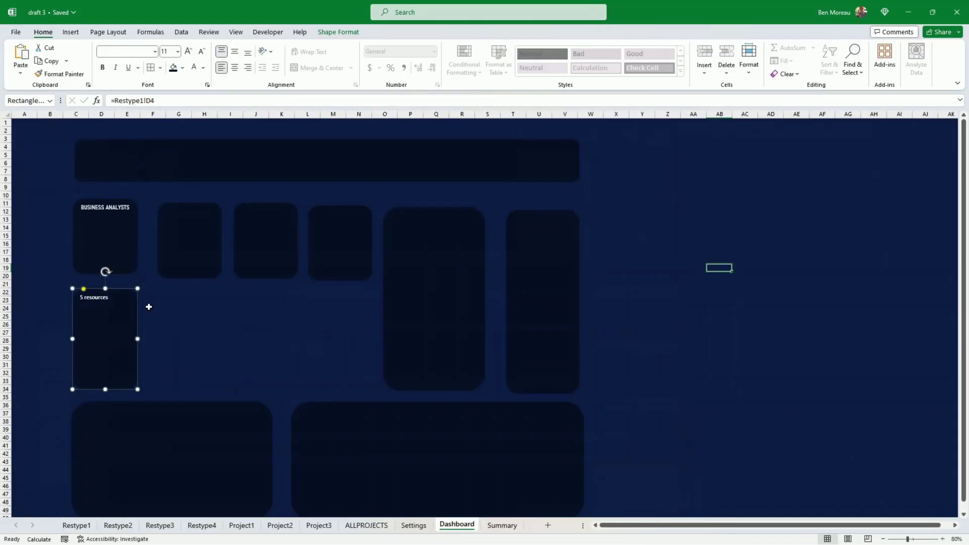
# - Try the Bahnschrift SemiBold SemiConden font on the linked text of the box beneath BUSINESS ANALYSTS and centre the text horizontally
pyautogui.click(154, 51)
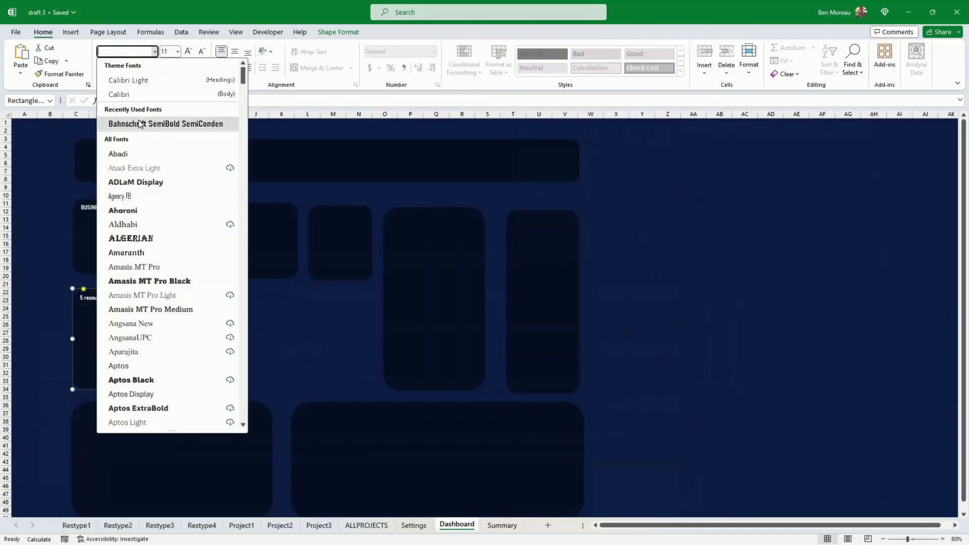
pyautogui.click(141, 124)
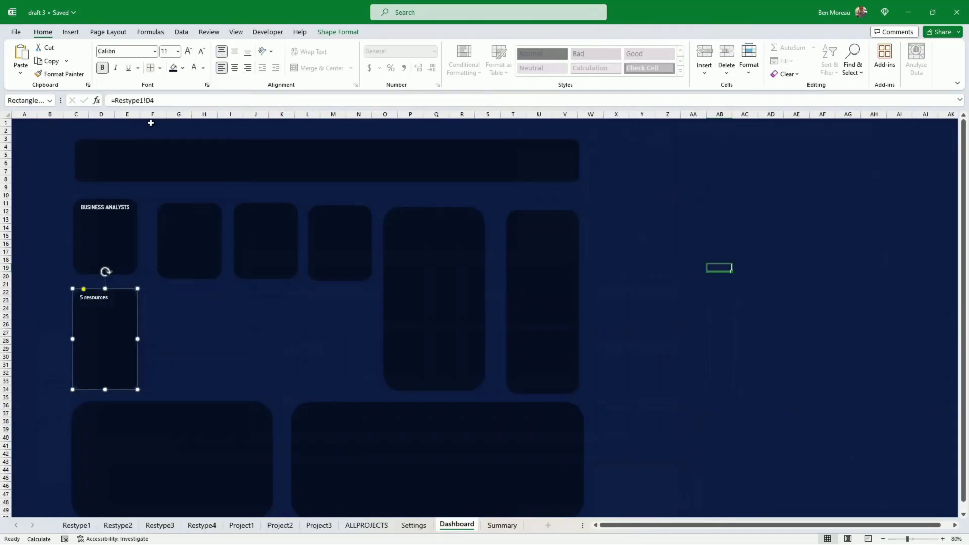
pyautogui.click(235, 70)
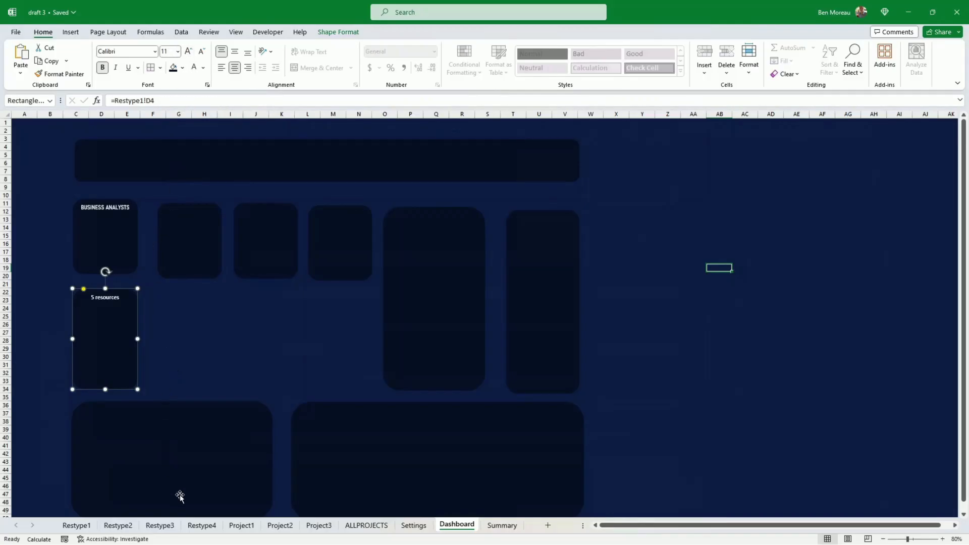
# - Edit the COUNTA formula in cell D4 of the Restype1 sheet so its text suffix reads RESOURCES in capitals
pyautogui.click(76, 525)
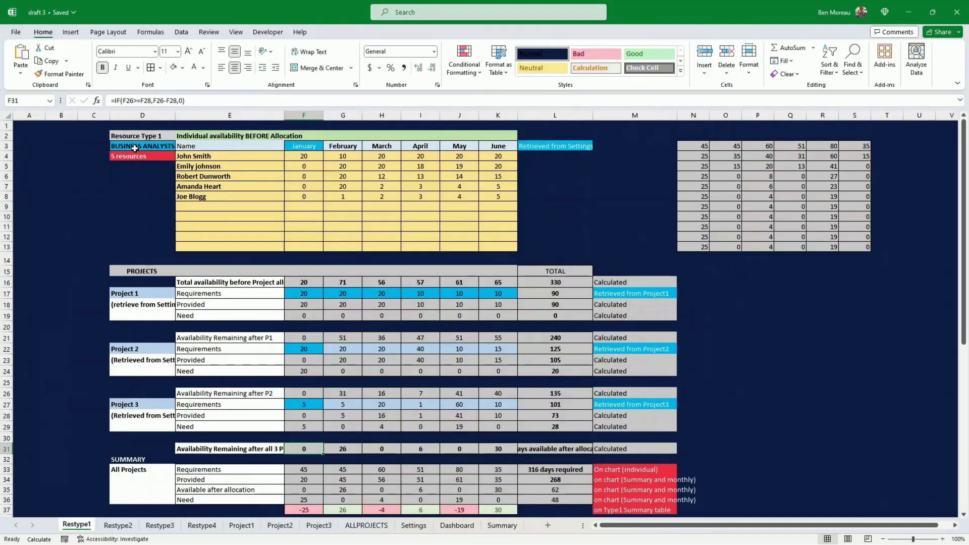
pyautogui.click(135, 154)
pyautogui.click(178, 100)
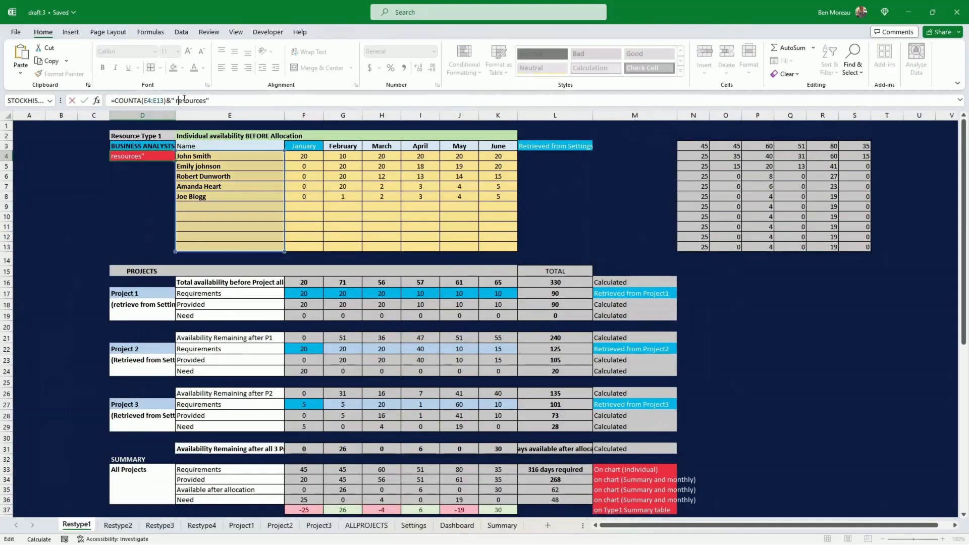
pyautogui.press('BackSpace')
pyautogui.write('RESOURCES')
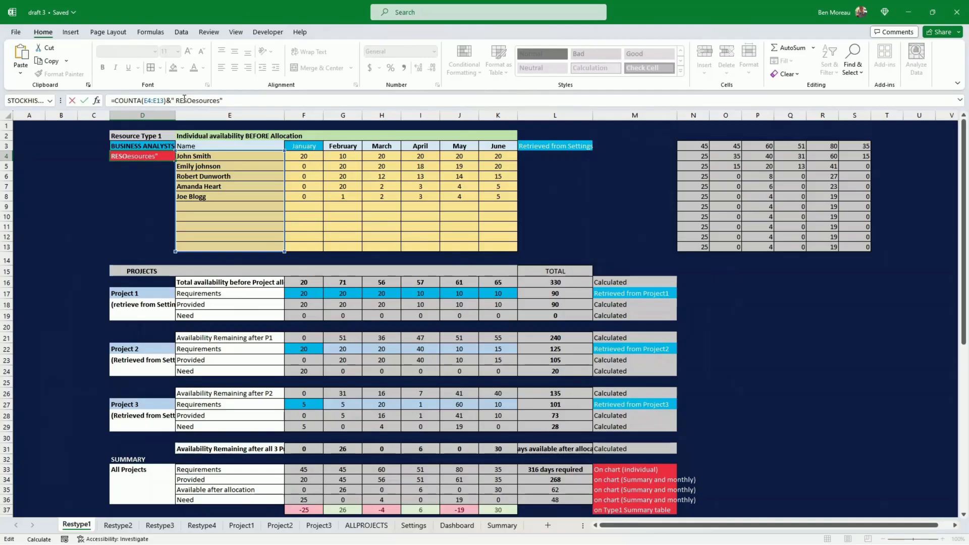
pyautogui.press('Delete')
pyautogui.press('Delete')
pyautogui.press('Delete')
pyautogui.press('Delete')
pyautogui.press('Delete')
pyautogui.press('Delete')
pyautogui.press('Return')
# - Copy cell D4 of Restype1 into cell D4 of the Restype2, Restype3 and Restype4 sheets
pyautogui.hotkey('ctrl', 'pagedown')
pyautogui.hotkey('ctrl', 'pageup')
pyautogui.click(147, 156)
pyautogui.hotkey('ctrl', 'c')
pyautogui.hotkey('ctrl', 'pagedown')
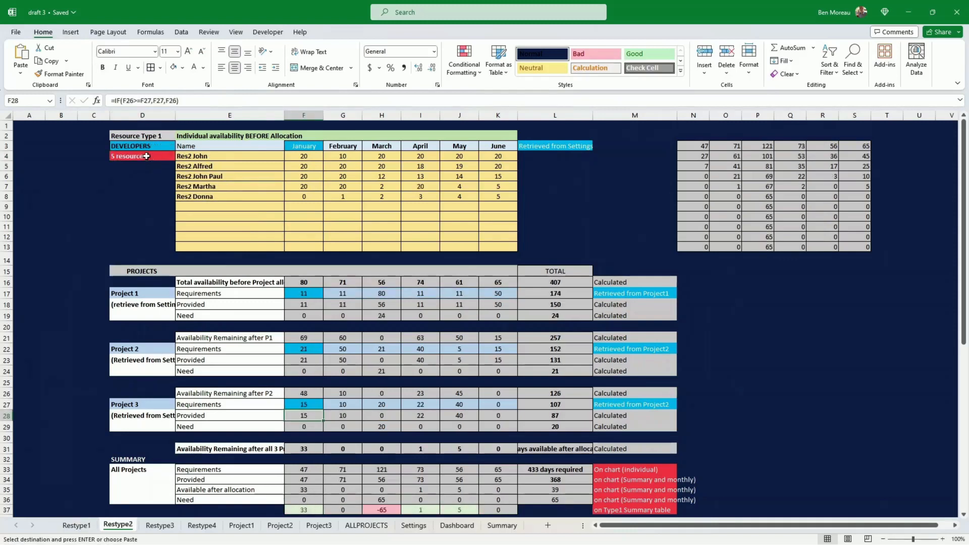
pyautogui.click(146, 156)
pyautogui.hotkey('ctrl', 'v')
pyautogui.hotkey('ctrl', 'pagedown')
pyautogui.click(146, 156)
pyautogui.hotkey('ctrl', 'v')
pyautogui.hotkey('ctrl', 'pagedown')
pyautogui.click(146, 156)
pyautogui.hotkey('ctrl', 'v')
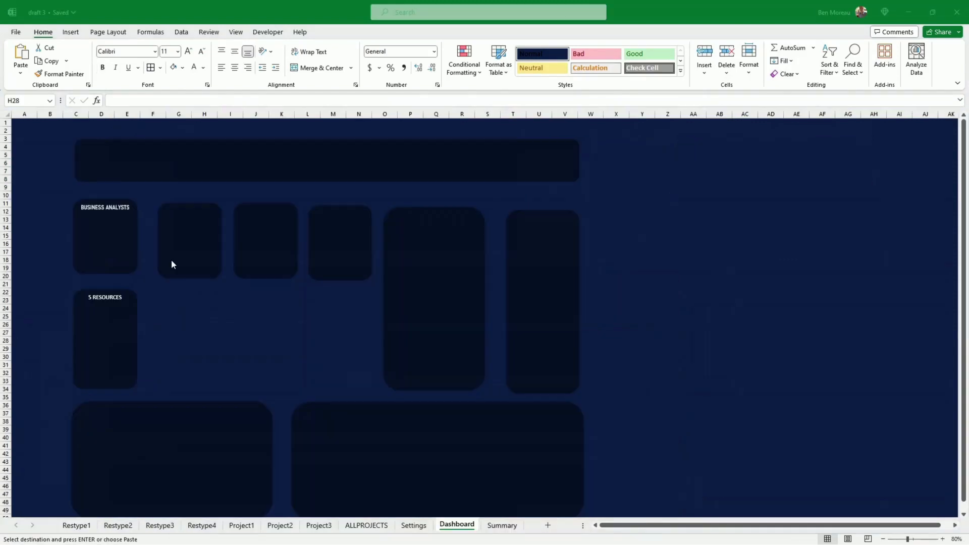
# - On the Dashboard, label the wider tall box ALL PROJECTS - ALL RESOURCES in Bahnschrift SemiBold SemiConden, centred horizontally
pyautogui.click(474, 286)
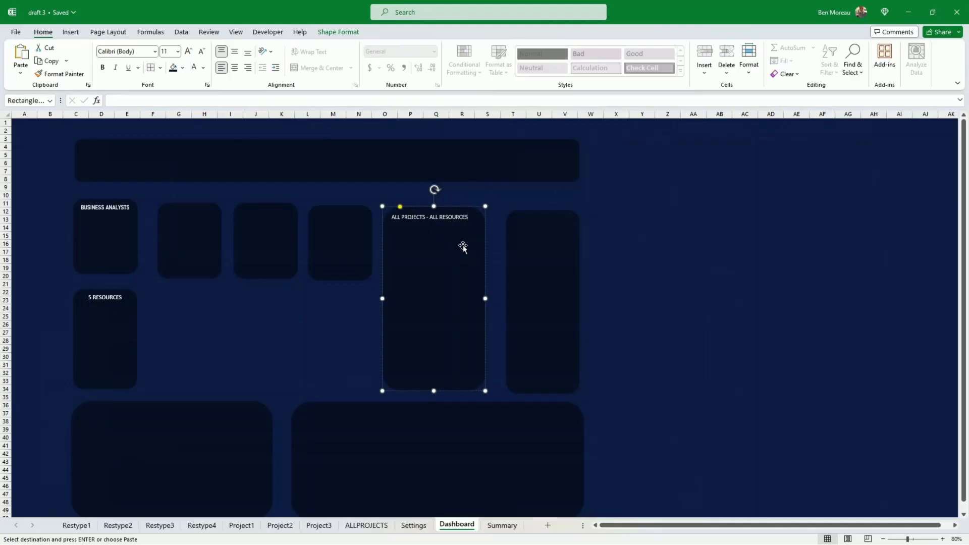
pyautogui.click(483, 277)
pyautogui.click(154, 51)
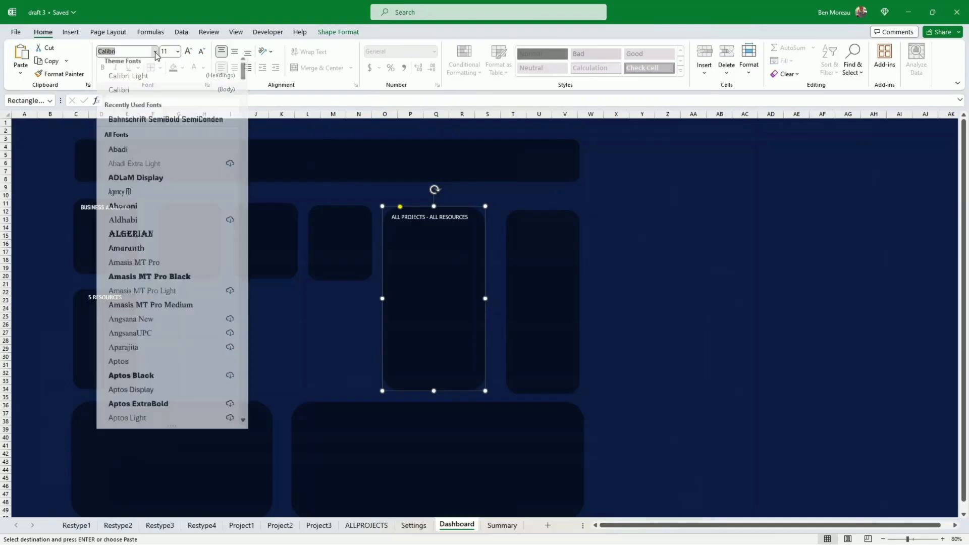
pyautogui.click(183, 123)
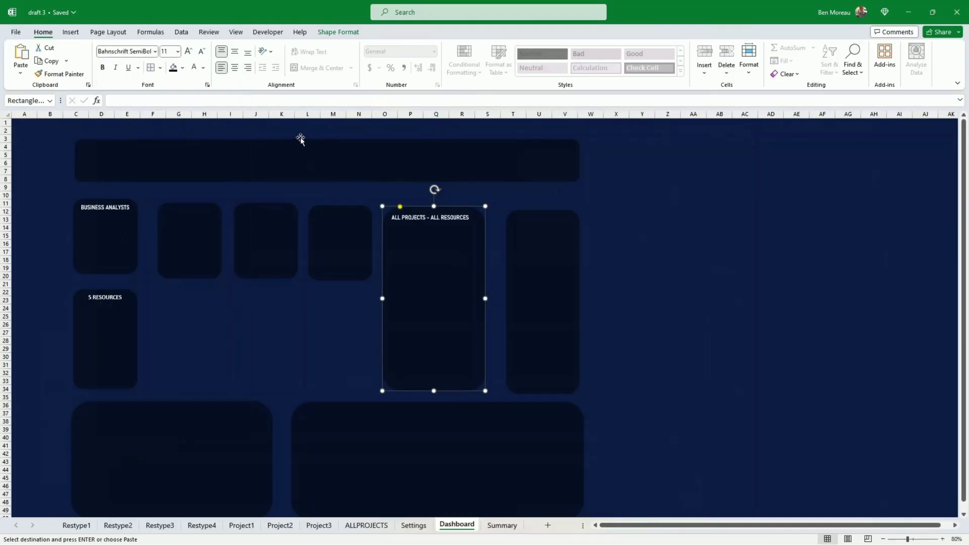
pyautogui.click(235, 68)
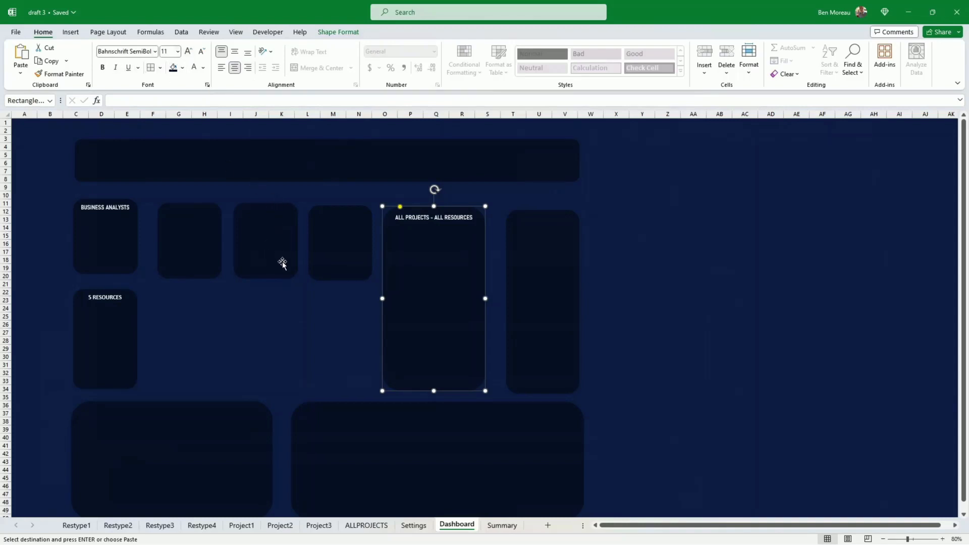
# - Enter TYPES OF RESOURCES REQUIRED as the label of the narrower tall box on the Dashboard
pyautogui.click(577, 289)
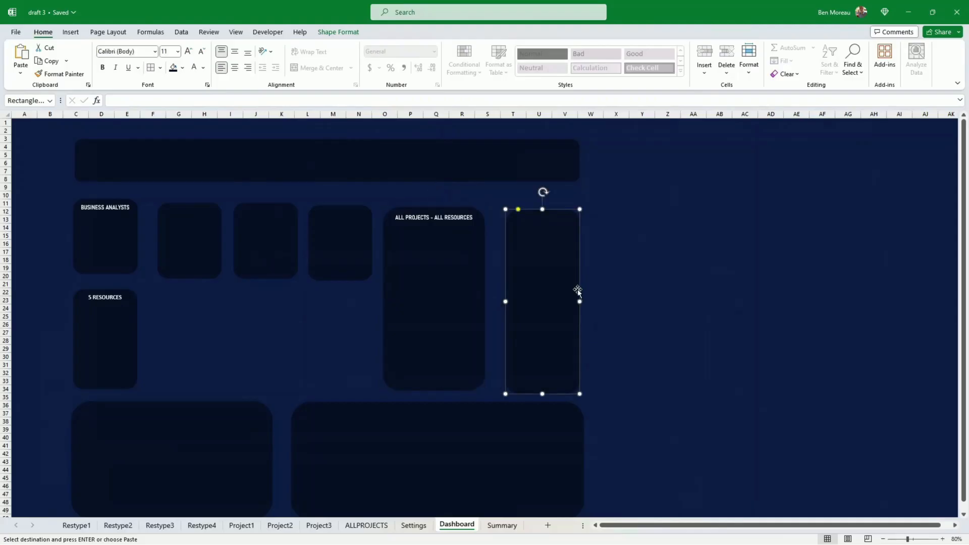
pyautogui.click(541, 226)
pyautogui.hotkey('ctrl', 'v')
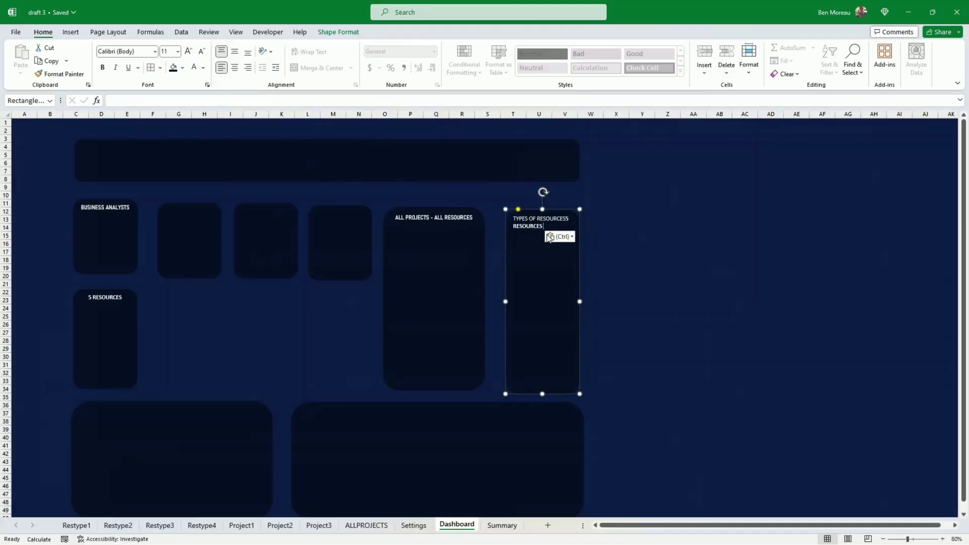
pyautogui.press('BackSpace')
pyautogui.press('BackSpace')
pyautogui.press('BackSpace')
pyautogui.press('BackSpace')
pyautogui.press('BackSpace')
pyautogui.press('BackSpace')
pyautogui.press('BackSpace')
pyautogui.press('BackSpace')
pyautogui.press('BackSpace')
pyautogui.press('BackSpace')
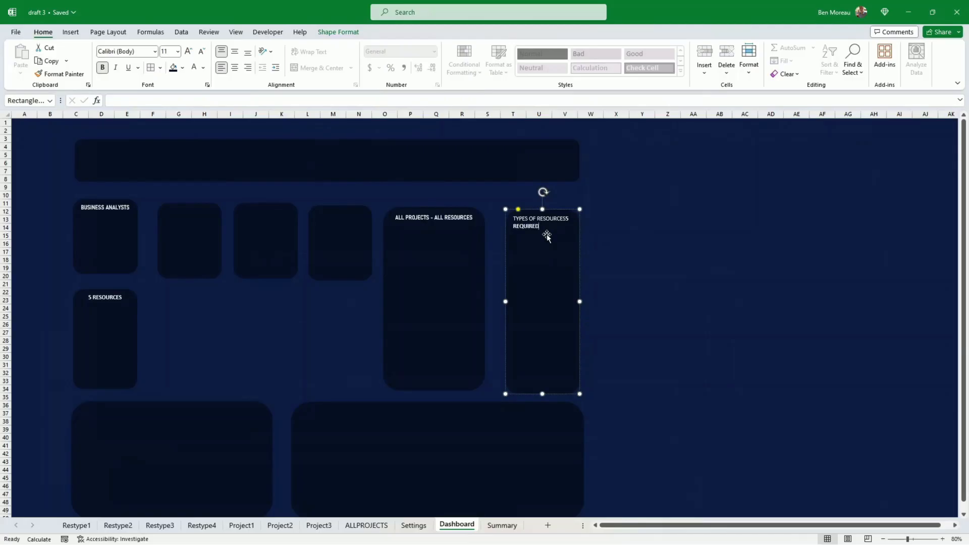
# - Format the narrower tall box's whole label in Bahnschrift SemiBold SemiConden and centre it horizontally
pyautogui.hotkey('ctrl', 'a')
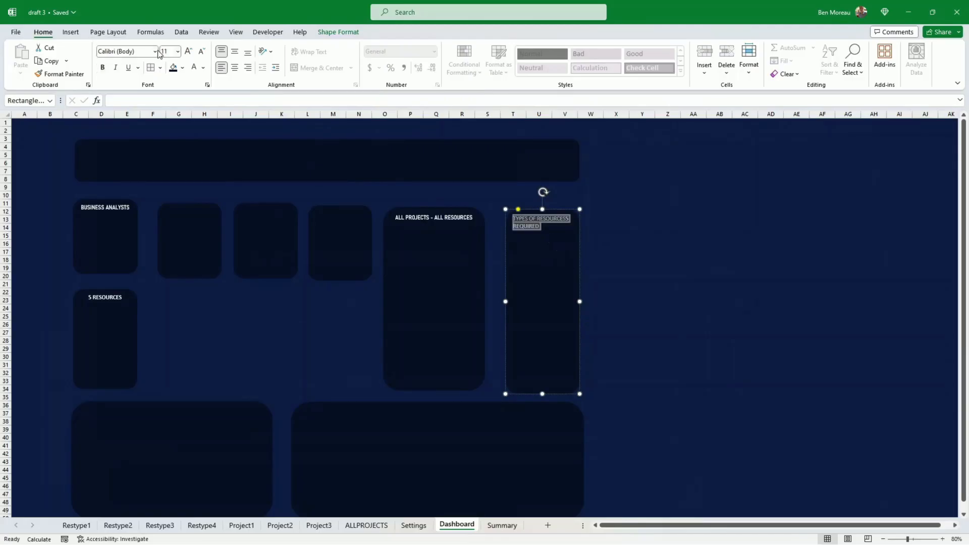
pyautogui.click(156, 52)
pyautogui.click(195, 123)
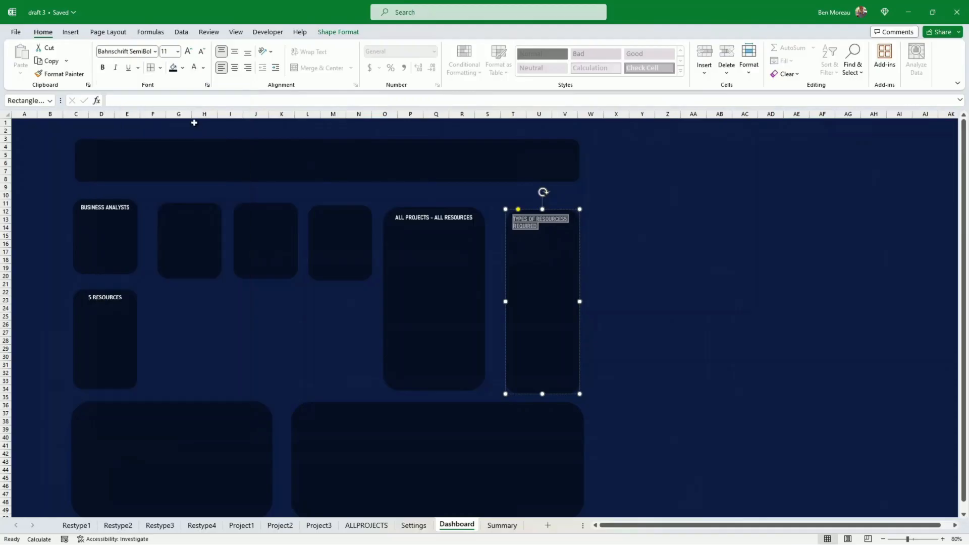
pyautogui.click(235, 67)
pyautogui.click(49, 275)
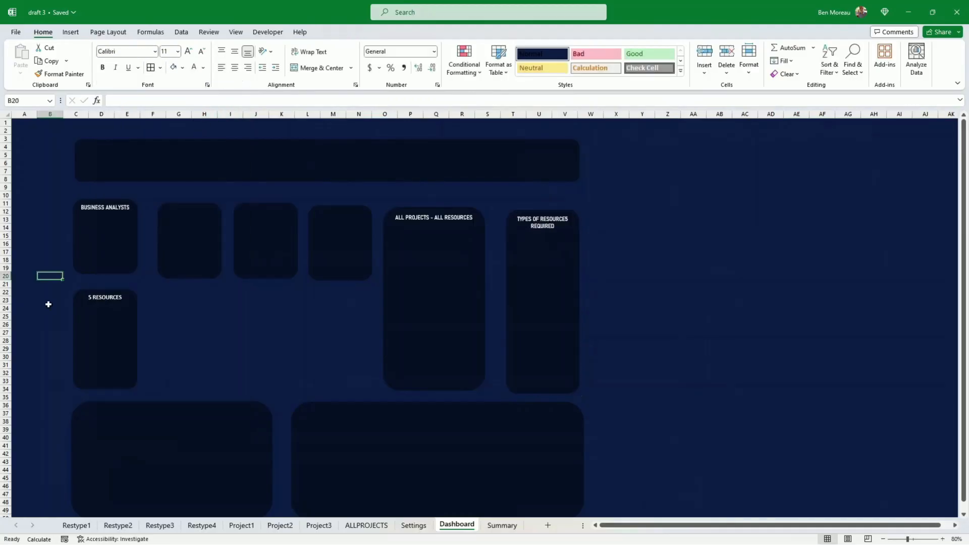
pyautogui.click(237, 308)
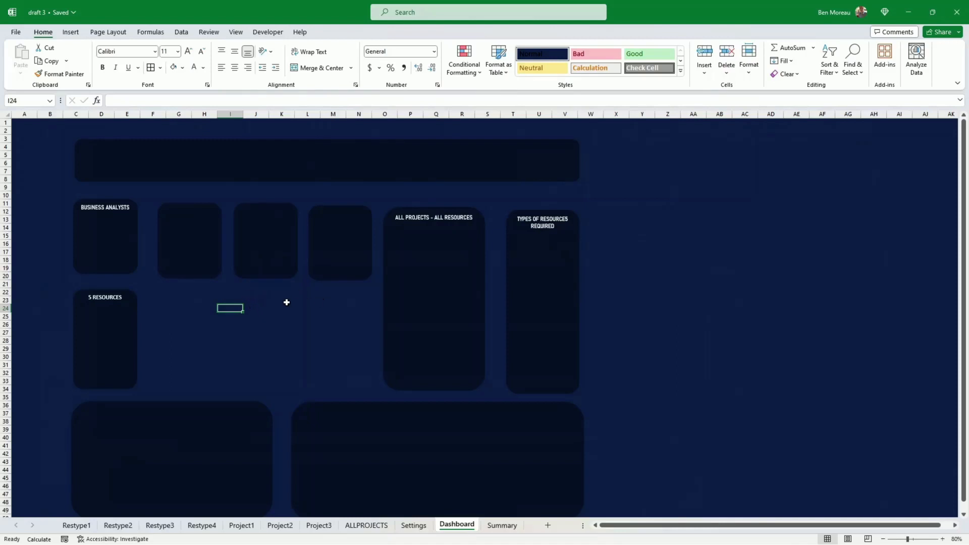
# - Insert a 2-D stacked column chart of F34:K36 on the Restype1 sheet, then narrow it and move it down over the summary rows
pyautogui.click(111, 212)
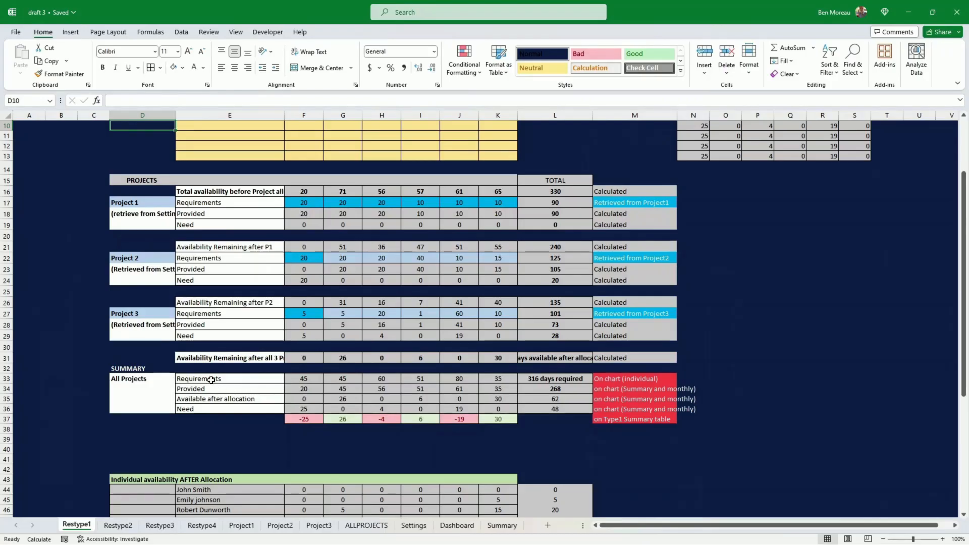
pyautogui.moveTo(297, 392); pyautogui.dragTo(499, 386)
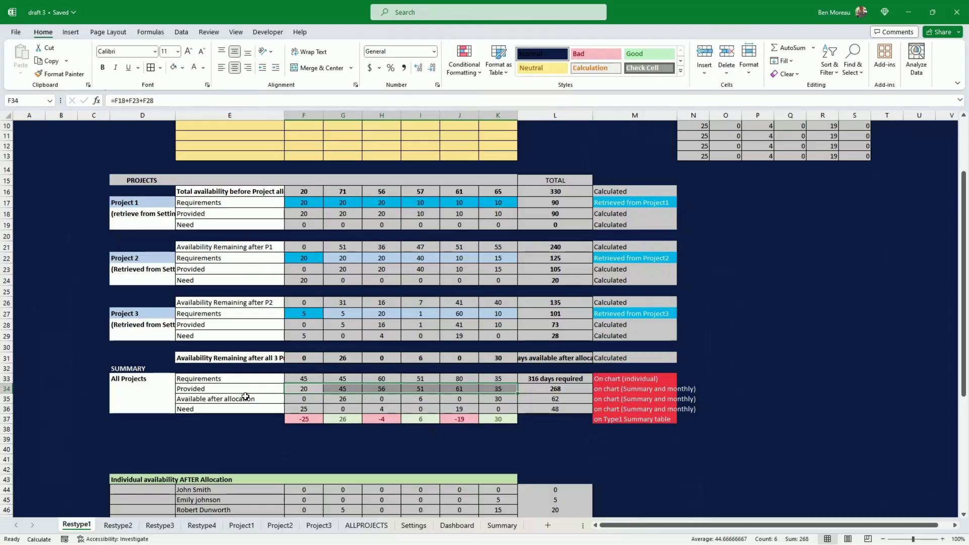
pyautogui.moveTo(288, 399); pyautogui.dragTo(500, 399)
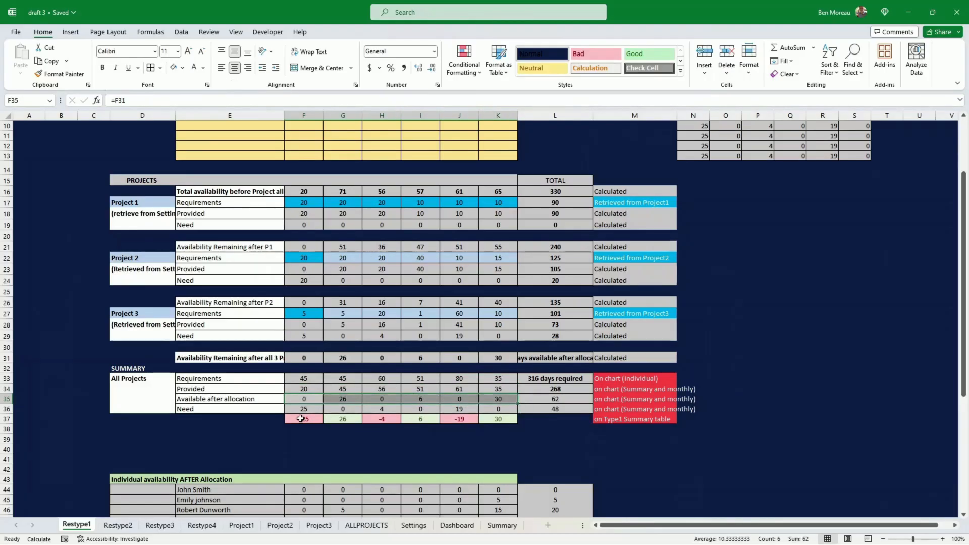
pyautogui.moveTo(303, 408); pyautogui.dragTo(494, 413)
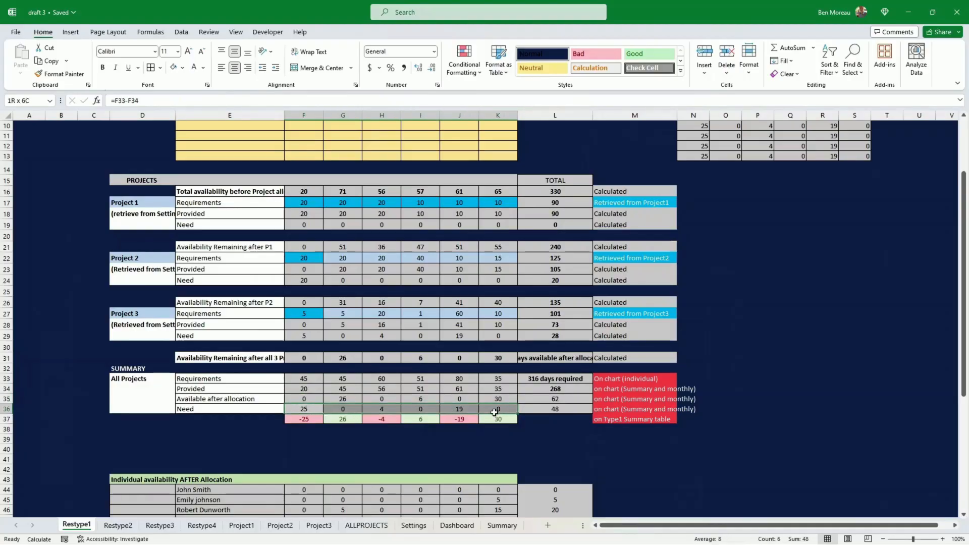
pyautogui.moveTo(305, 389); pyautogui.dragTo(492, 408)
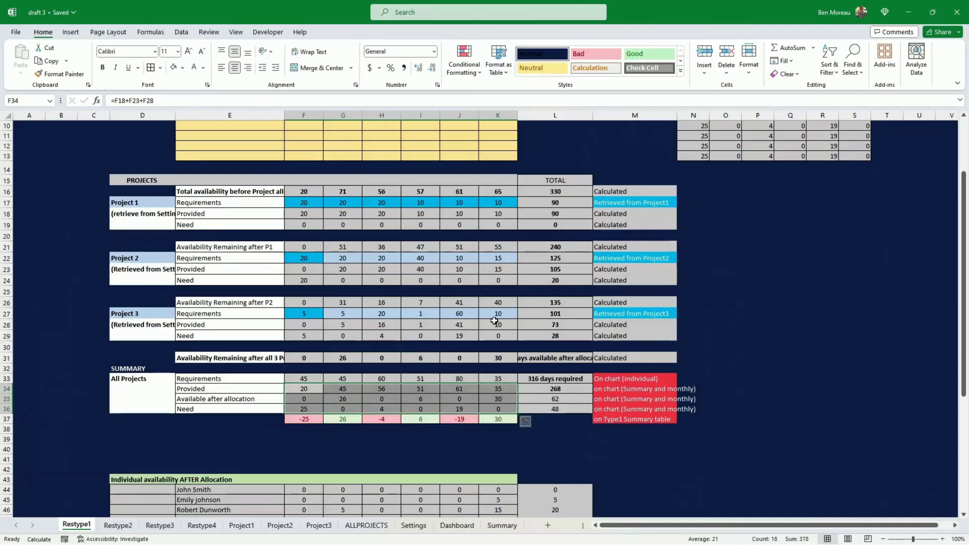
pyautogui.click(70, 31)
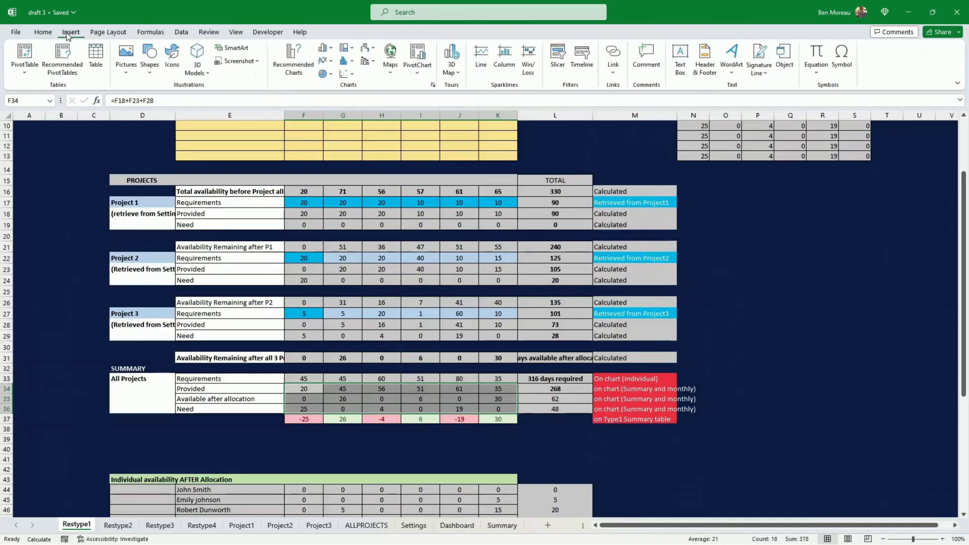
pyautogui.click(333, 49)
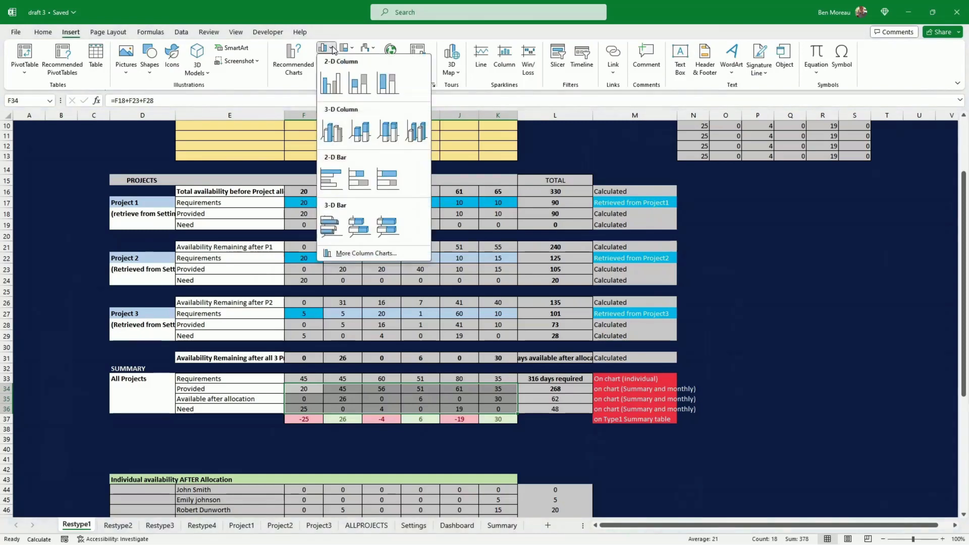
pyautogui.click(360, 84)
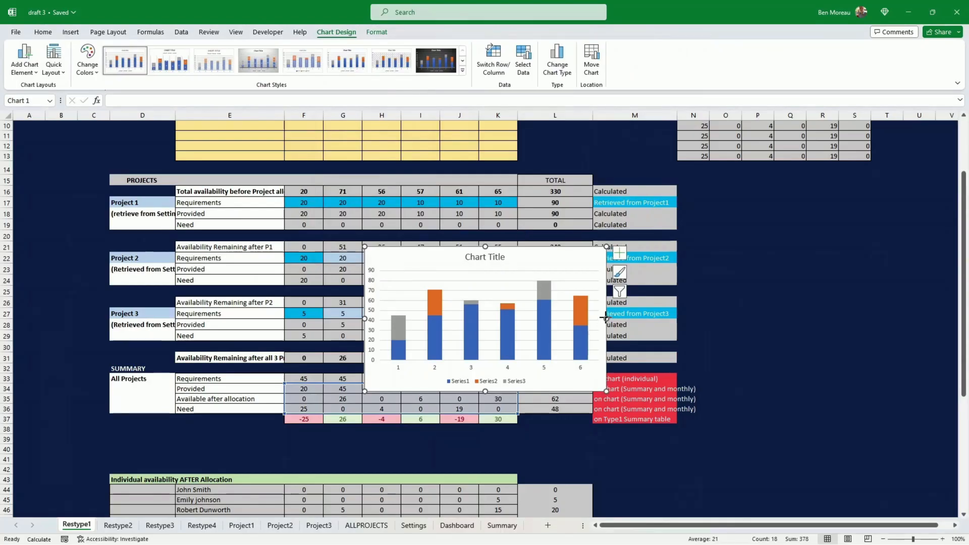
pyautogui.moveTo(605, 317); pyautogui.dragTo(556, 343)
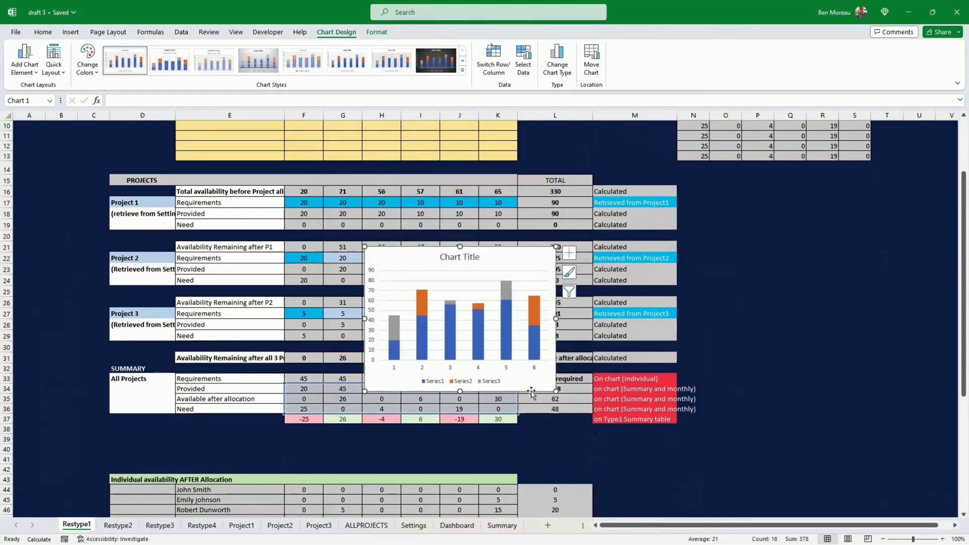
pyautogui.moveTo(531, 393); pyautogui.dragTo(520, 456)
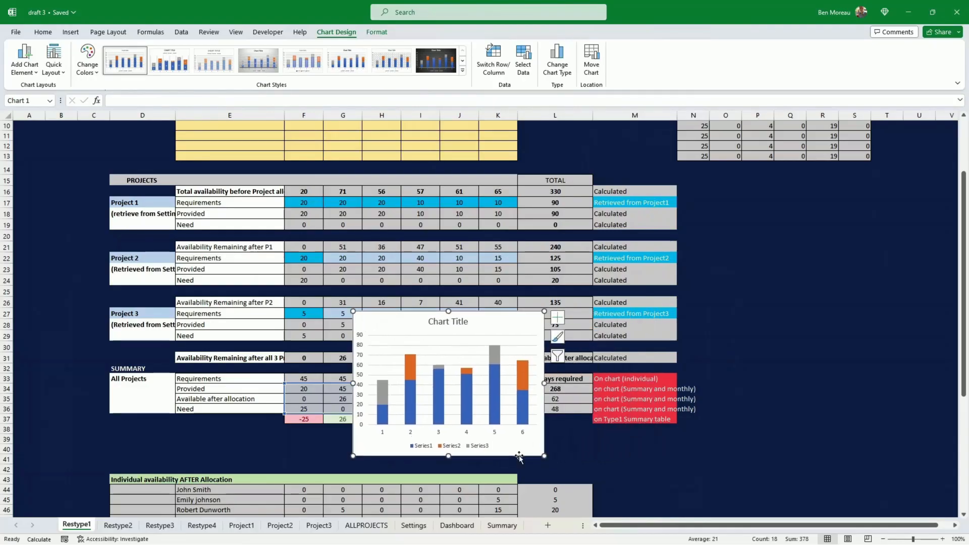
# - Fill the chart's Provided series (F34:K34) with light blue and set its outline weight to 1½ pt
pyautogui.click(384, 421)
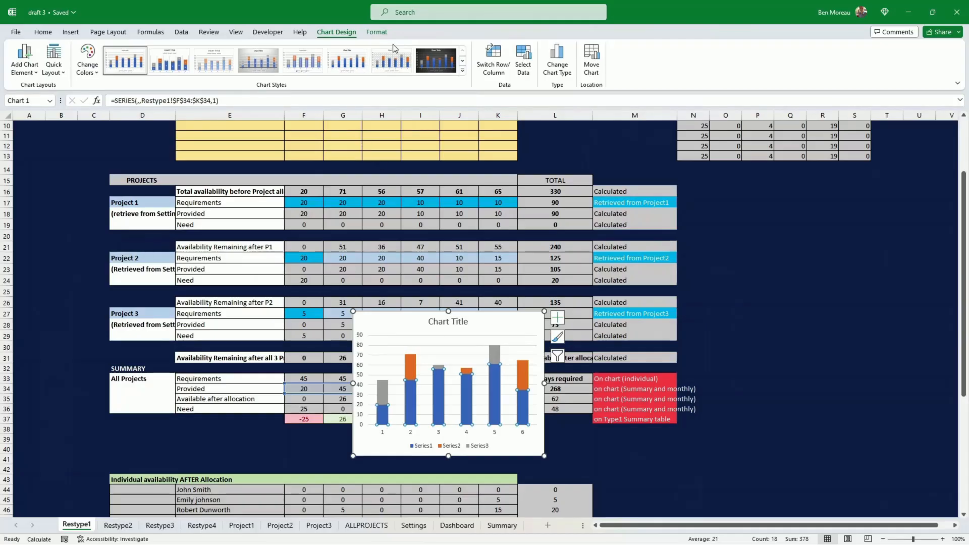
pyautogui.click(377, 31)
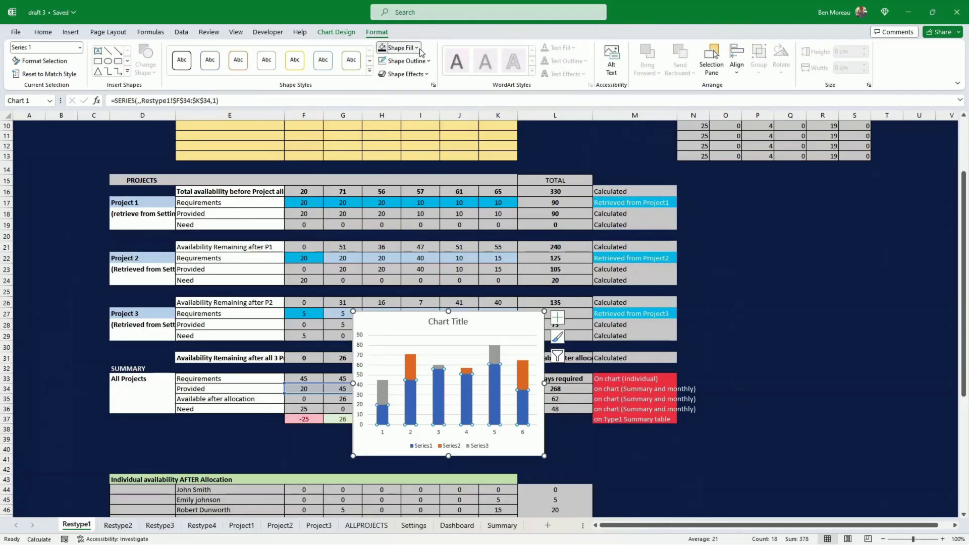
pyautogui.click(416, 47)
pyautogui.click(433, 158)
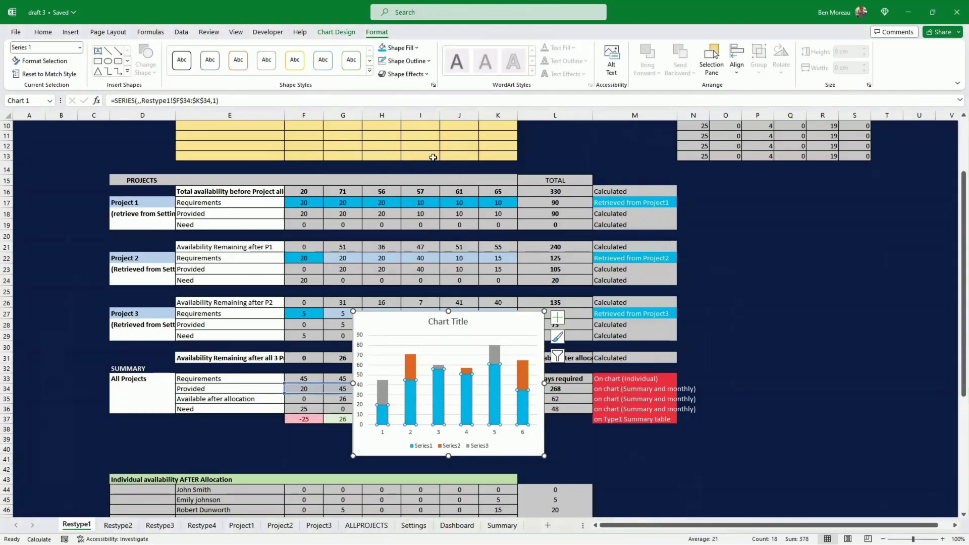
pyautogui.click(425, 60)
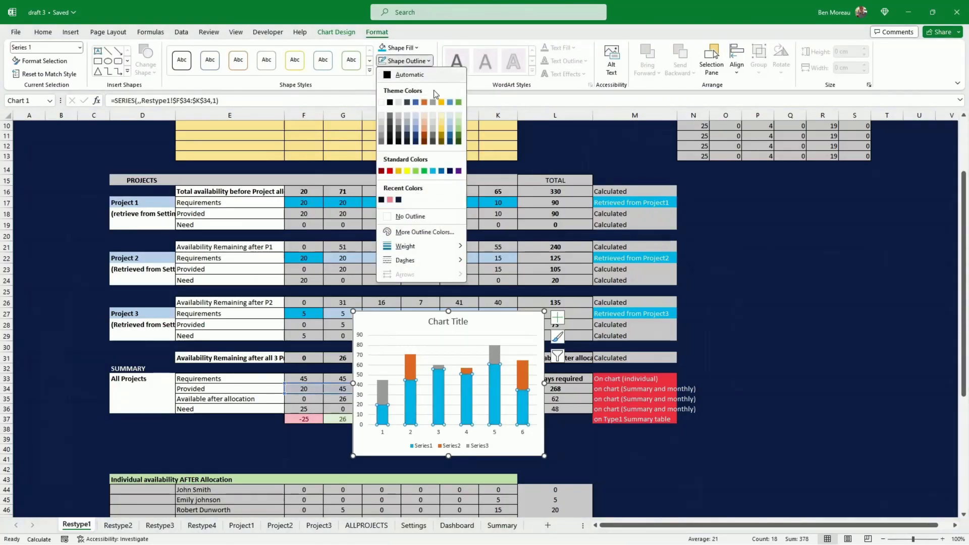
pyautogui.moveTo(438, 246)
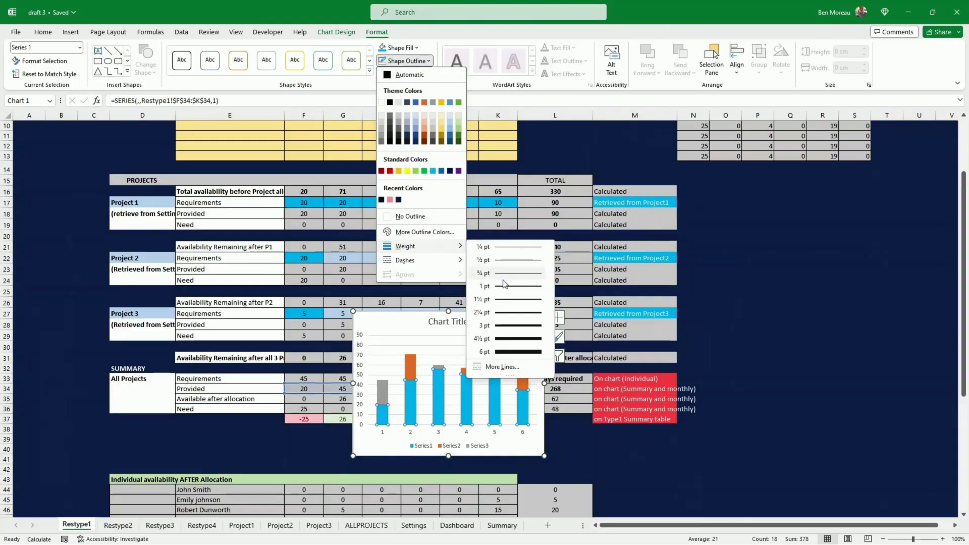
pyautogui.click(506, 300)
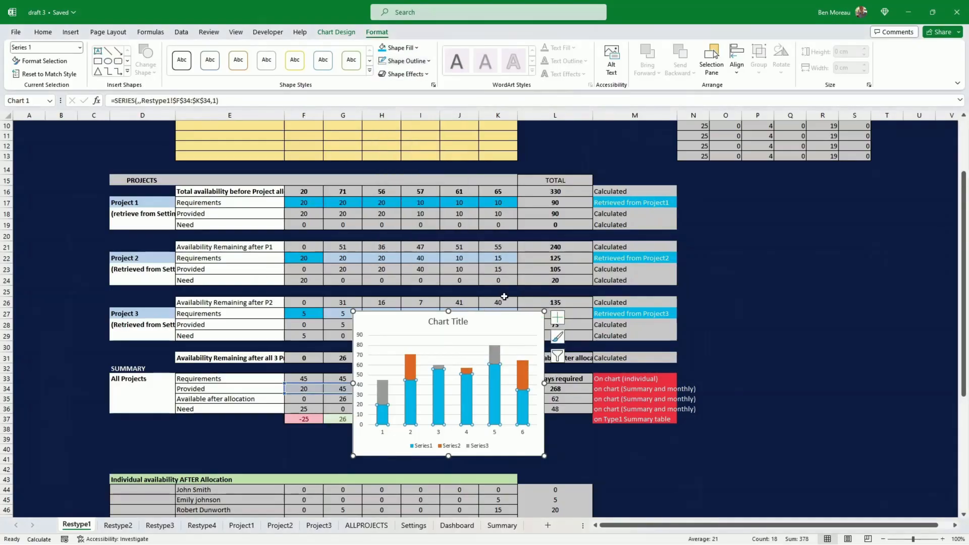
# - Fill the stacked column chart's Need series (F36:K36) with a custom light pink, slightly lighter than #FFA3A3
pyautogui.click(383, 398)
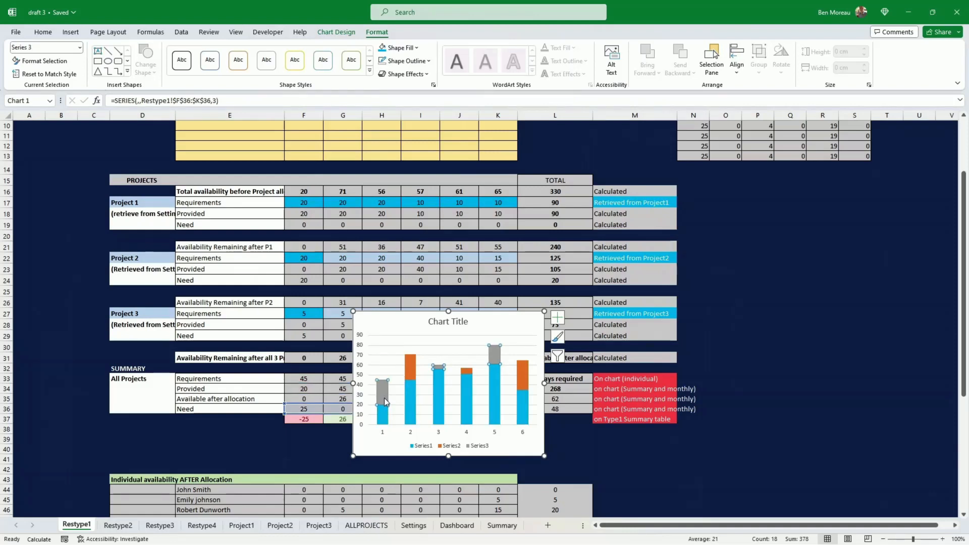
pyautogui.click(417, 48)
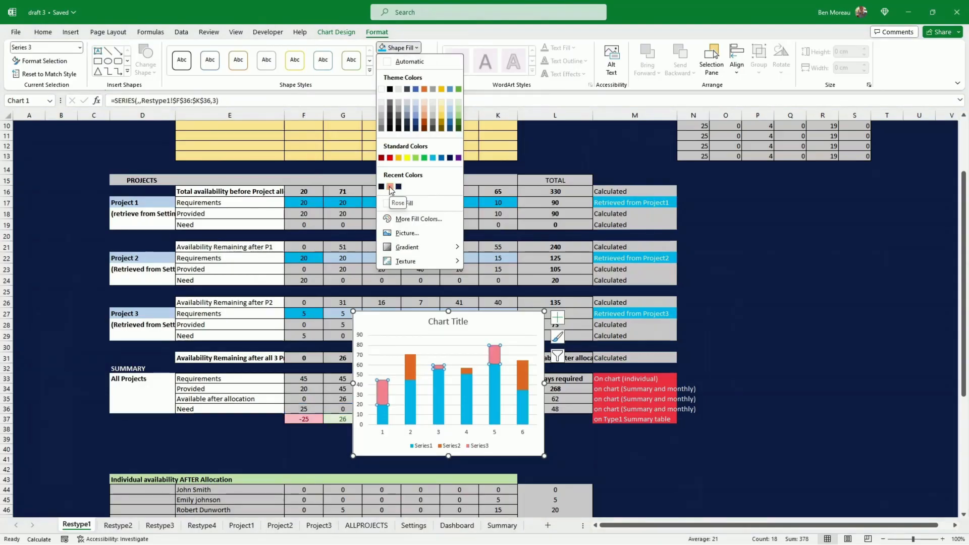
pyautogui.click(390, 158)
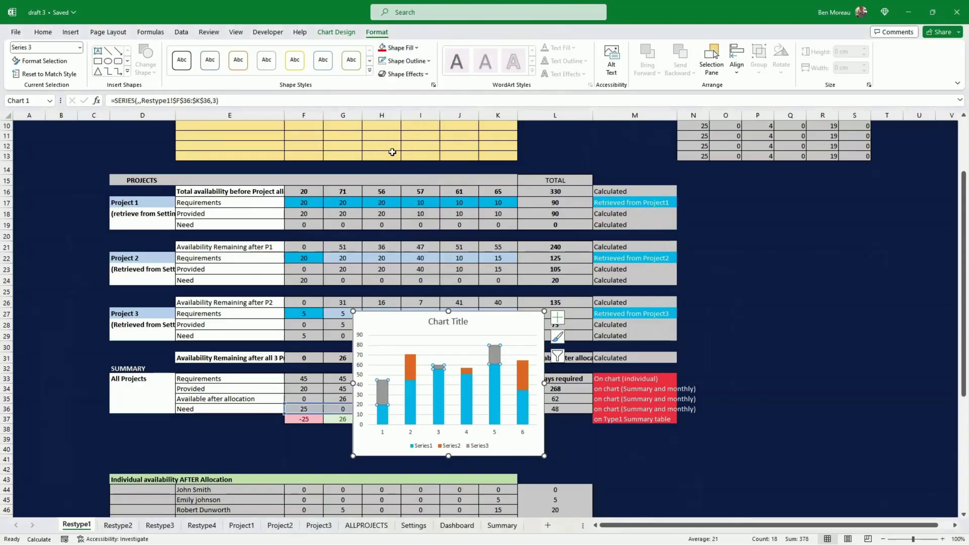
pyautogui.click(417, 48)
pyautogui.click(419, 218)
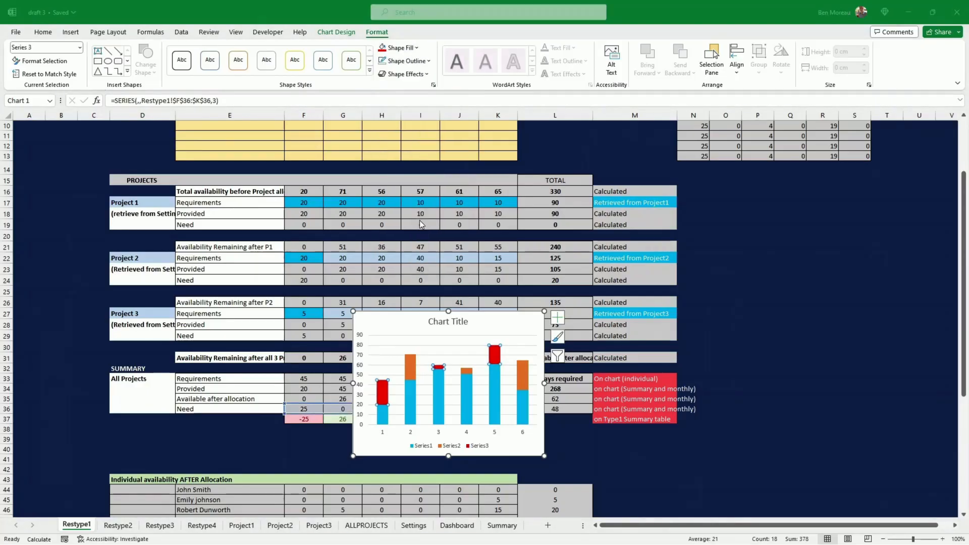
pyautogui.click(552, 341)
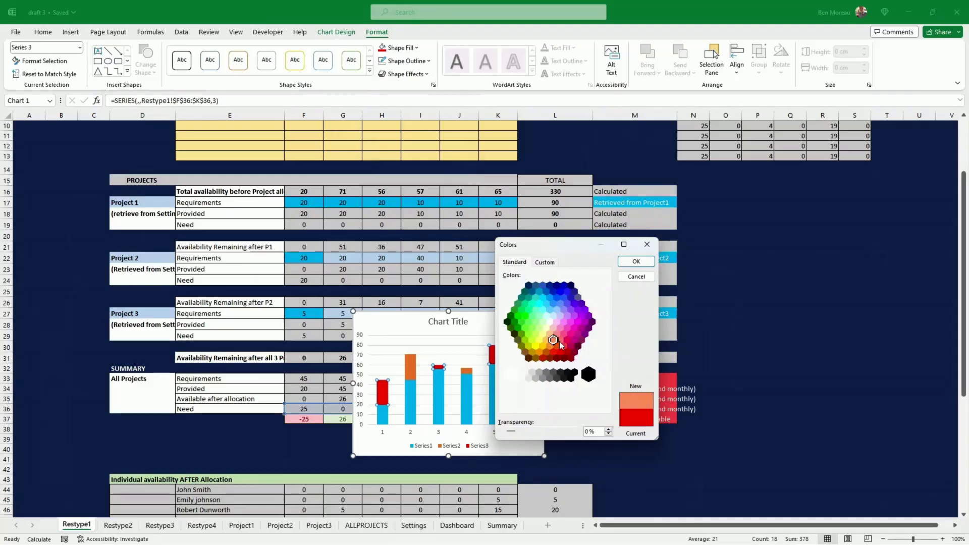
pyautogui.click(561, 341)
pyautogui.click(556, 334)
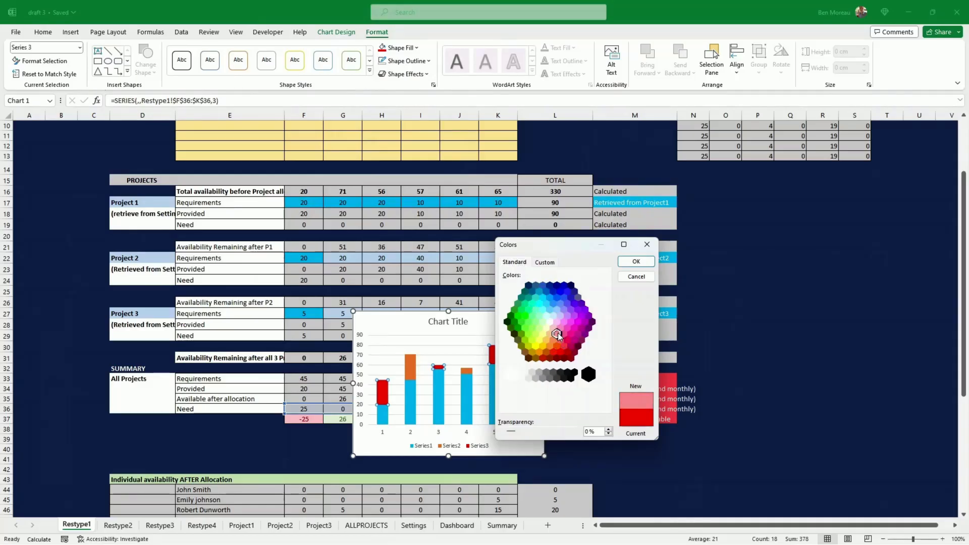
pyautogui.click(545, 263)
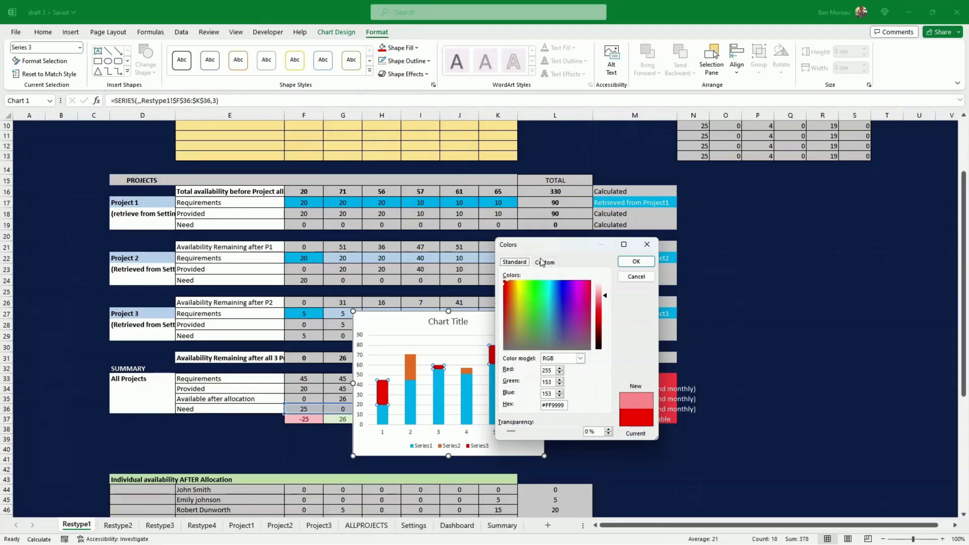
pyautogui.click(606, 297)
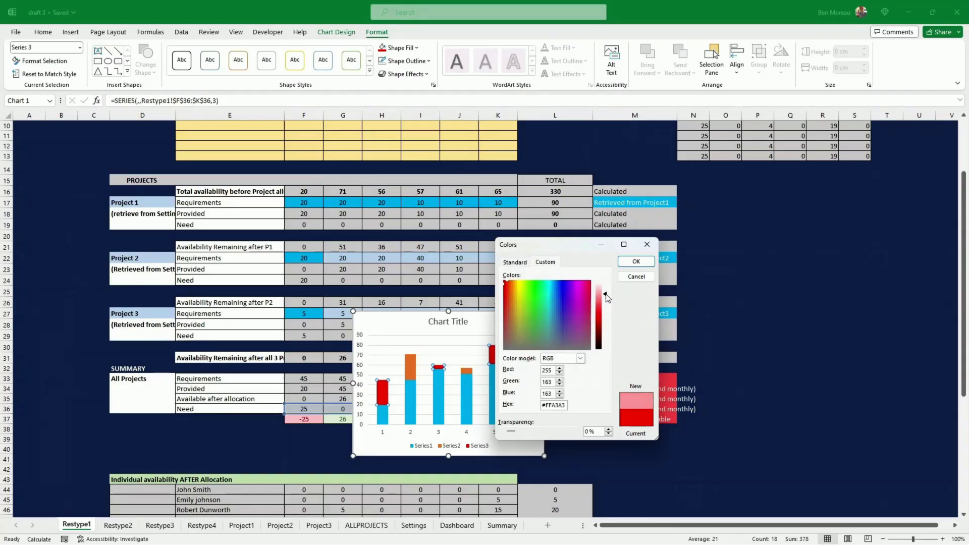
pyautogui.moveTo(607, 293); pyautogui.dragTo(606, 291)
pyautogui.click(635, 261)
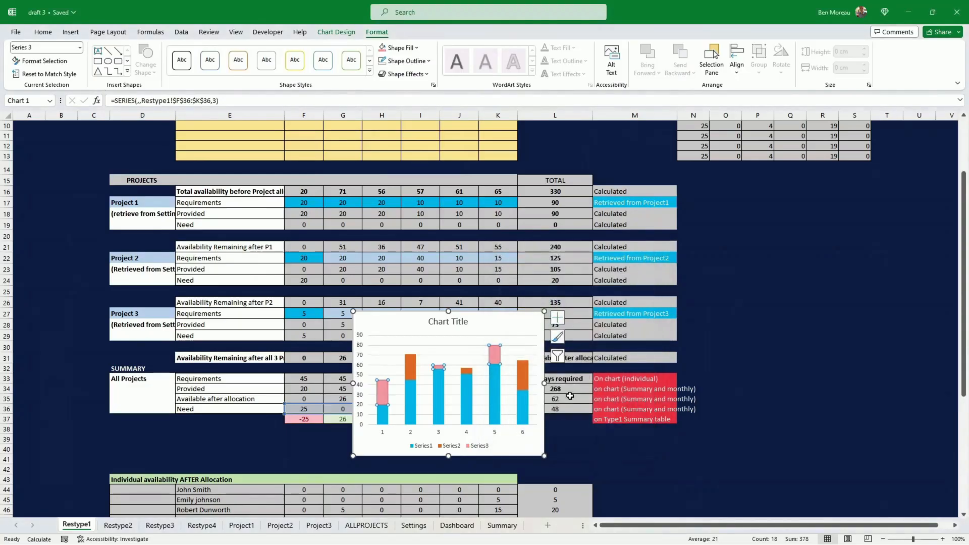
# - Fill the chart's Available after allocation series (F35:K35) with the standard light green
pyautogui.click(525, 385)
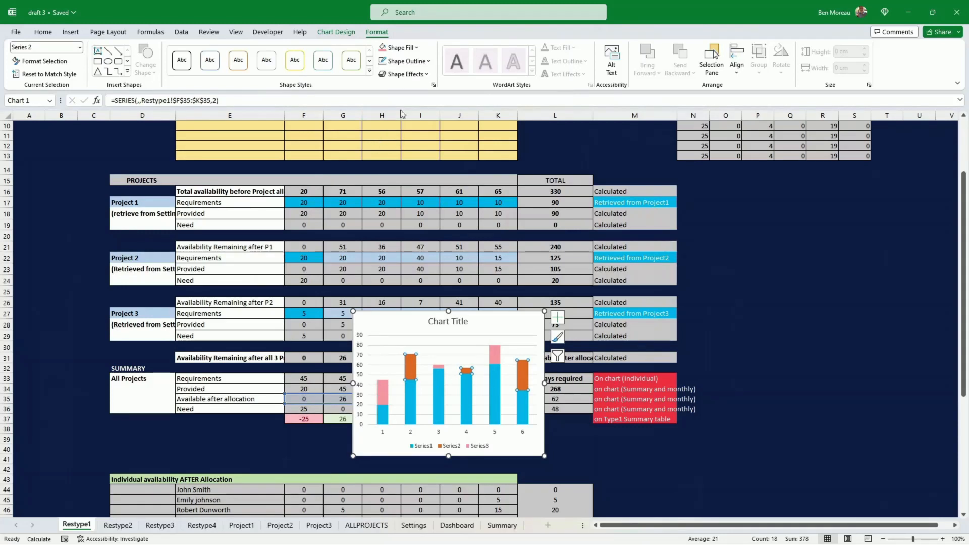
pyautogui.click(416, 48)
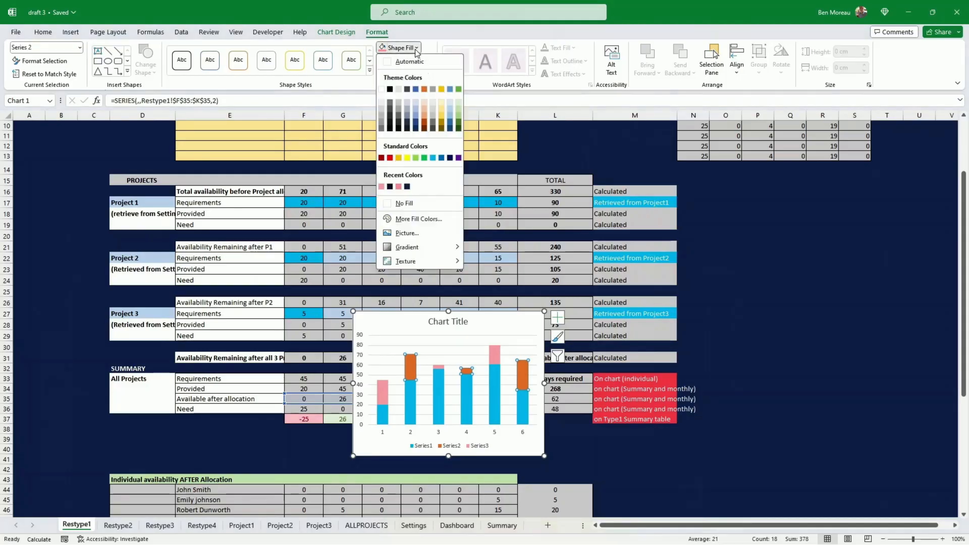
pyautogui.click(416, 157)
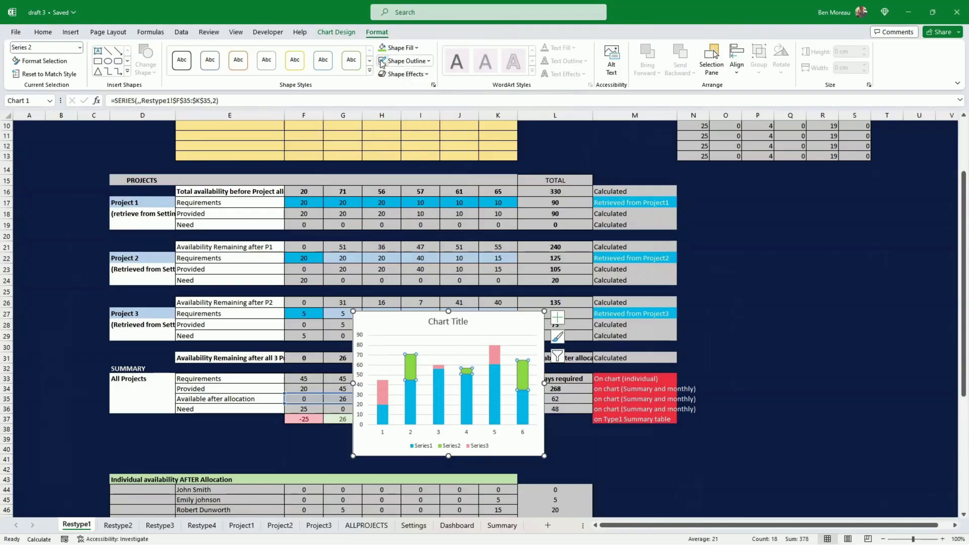
# - Set the whole chart area to no fill so its background is transparent
pyautogui.click(495, 355)
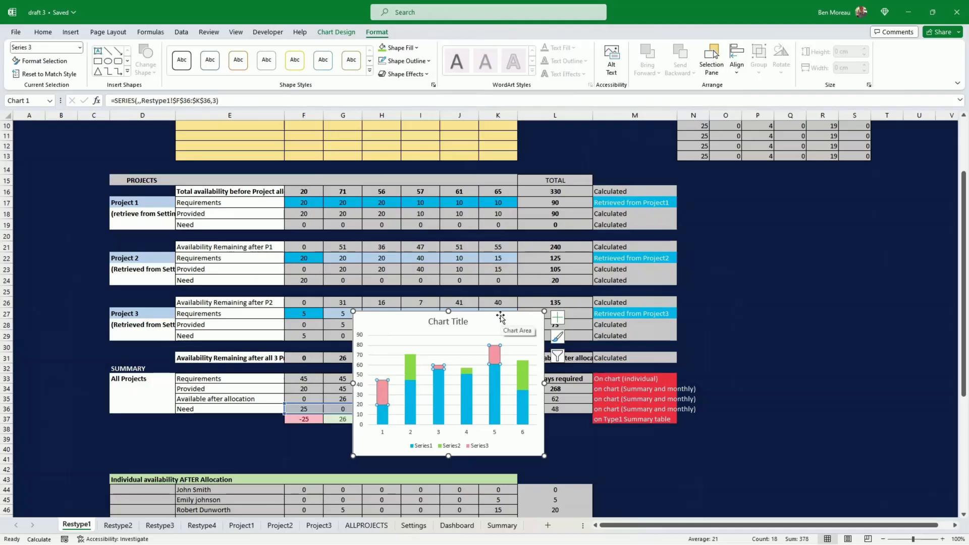
pyautogui.click(499, 318)
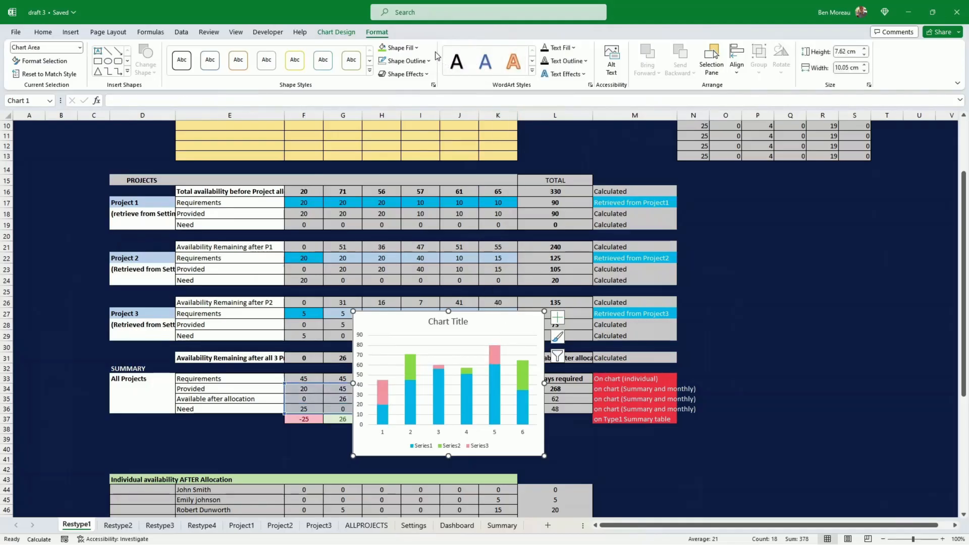
pyautogui.click(416, 48)
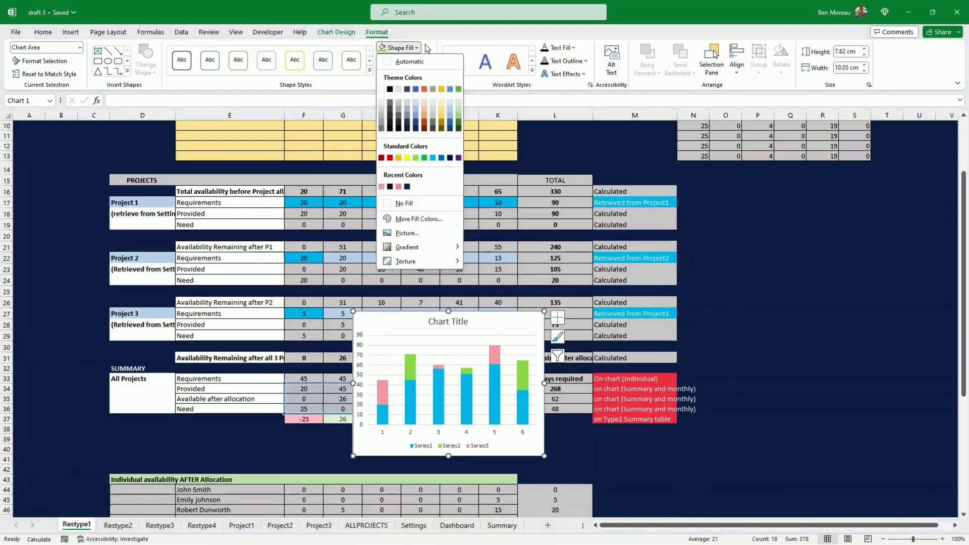
pyautogui.click(409, 204)
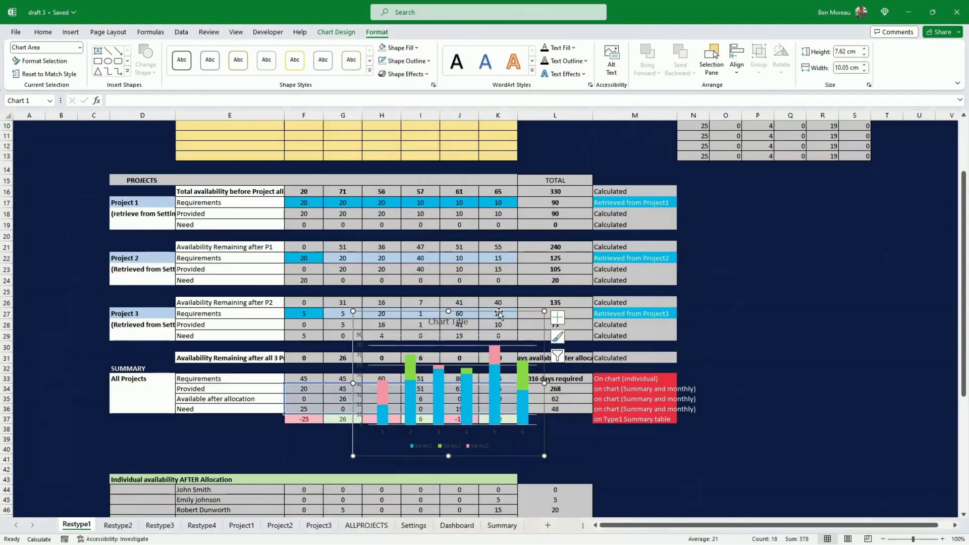
# - Move the chart to the blank area in columns N to T beside the project rows and delete its gridlines
pyautogui.click(483, 310)
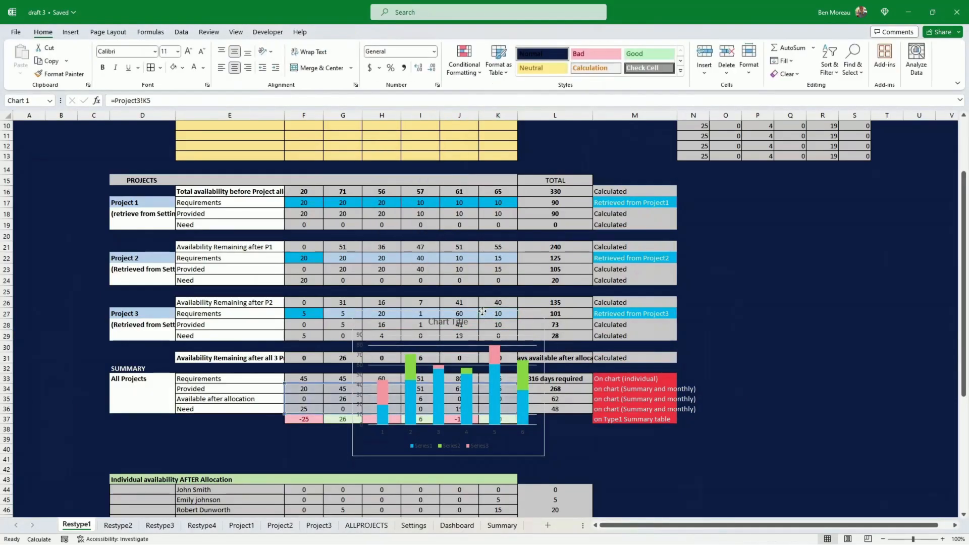
pyautogui.click(482, 312)
pyautogui.moveTo(484, 312); pyautogui.dragTo(826, 245)
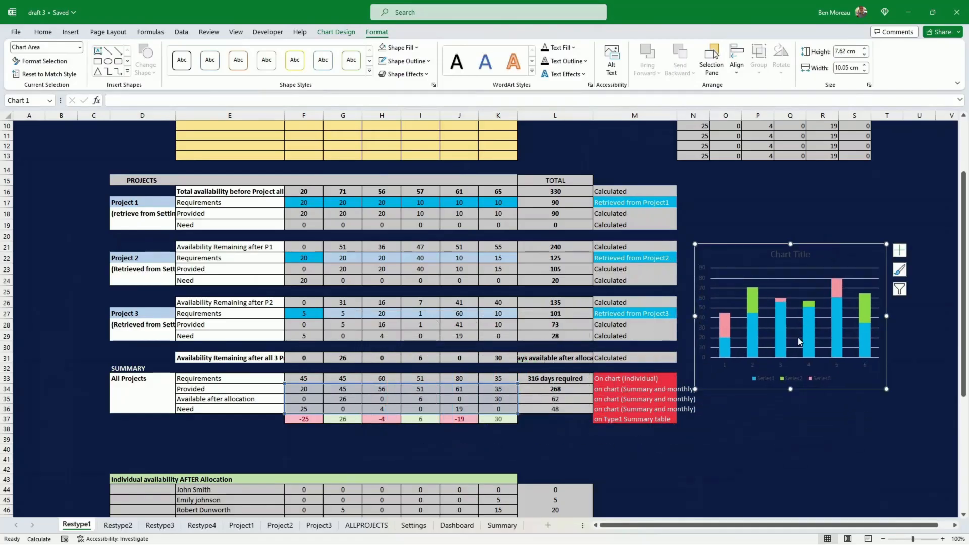
pyautogui.click(798, 341)
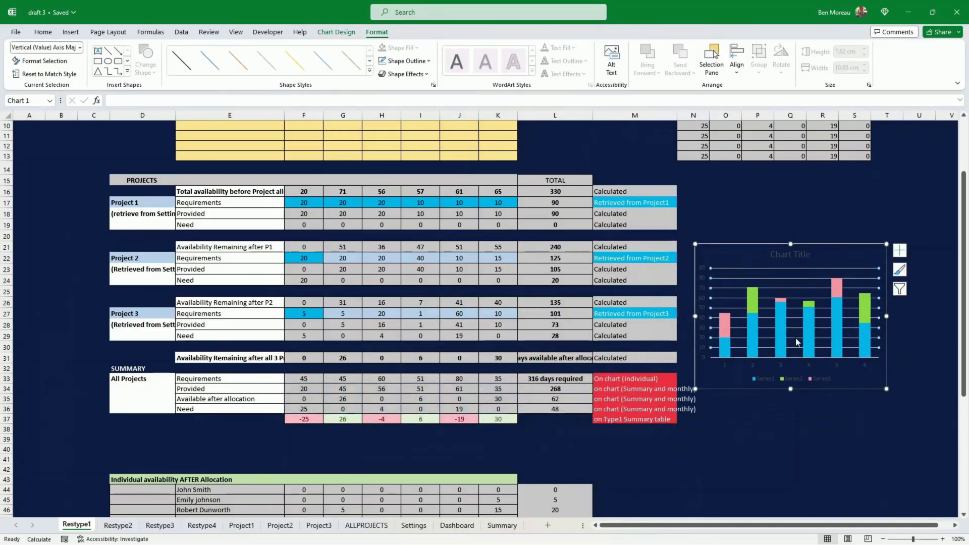
pyautogui.click(795, 339)
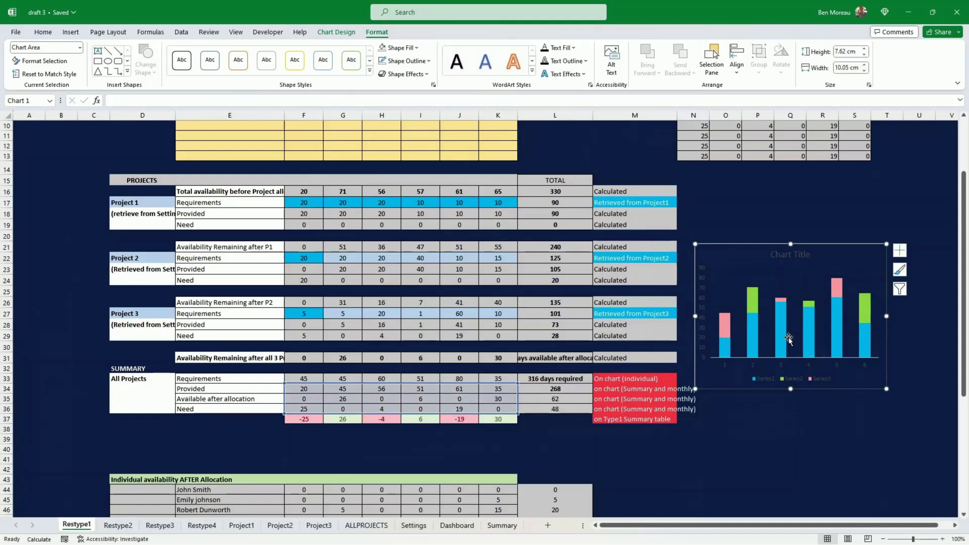
# - Give all three chart series, Provided, Available after allocation and Need, a white outline of 1½ pt
pyautogui.click(788, 339)
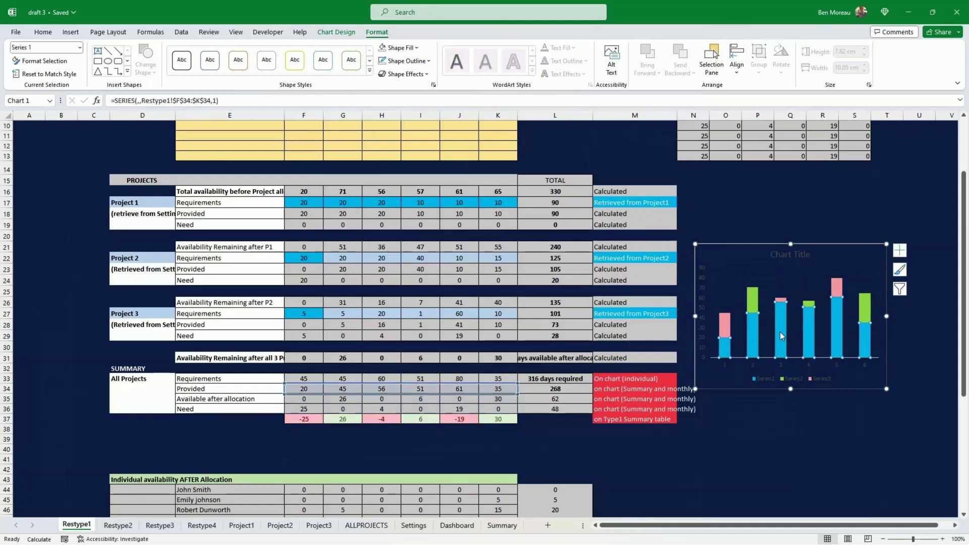
pyautogui.click(428, 61)
pyautogui.click(385, 102)
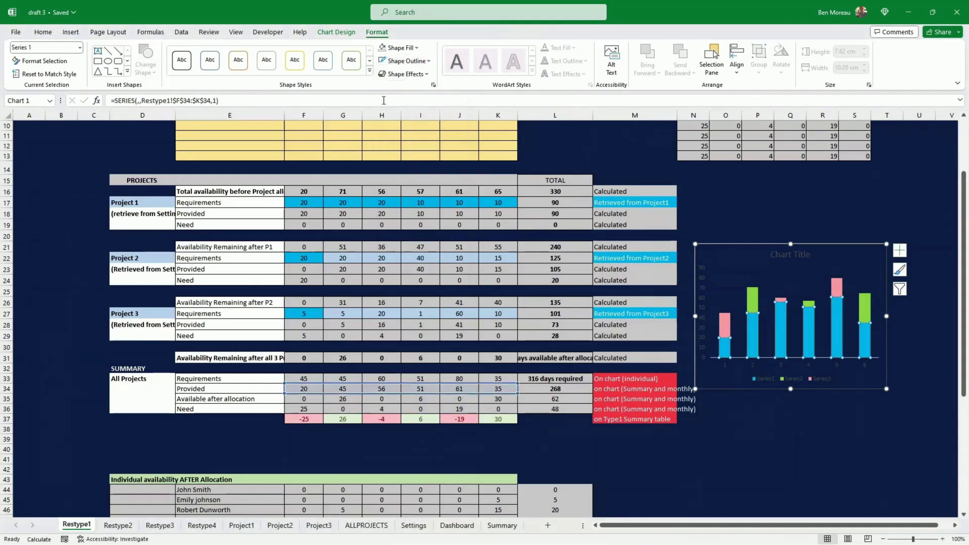
pyautogui.click(428, 61)
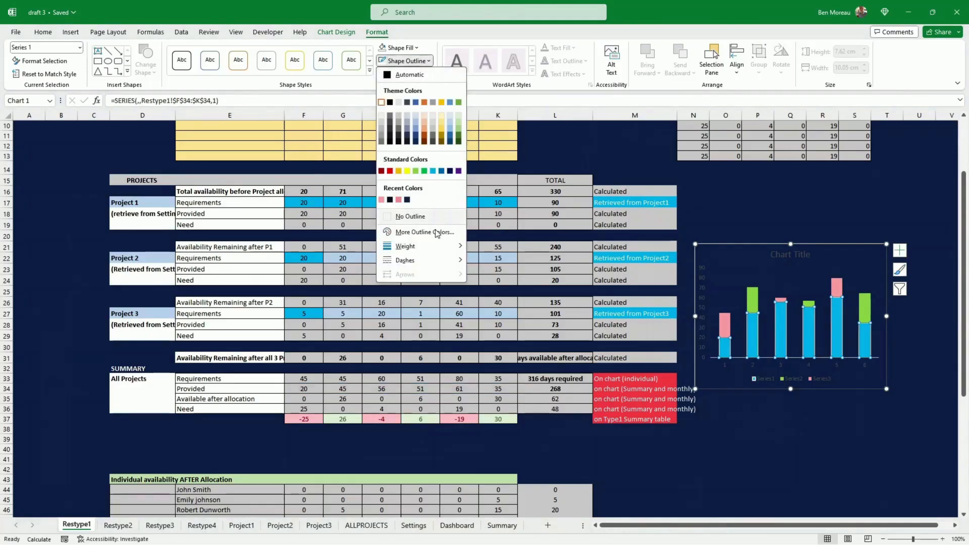
pyautogui.moveTo(439, 246)
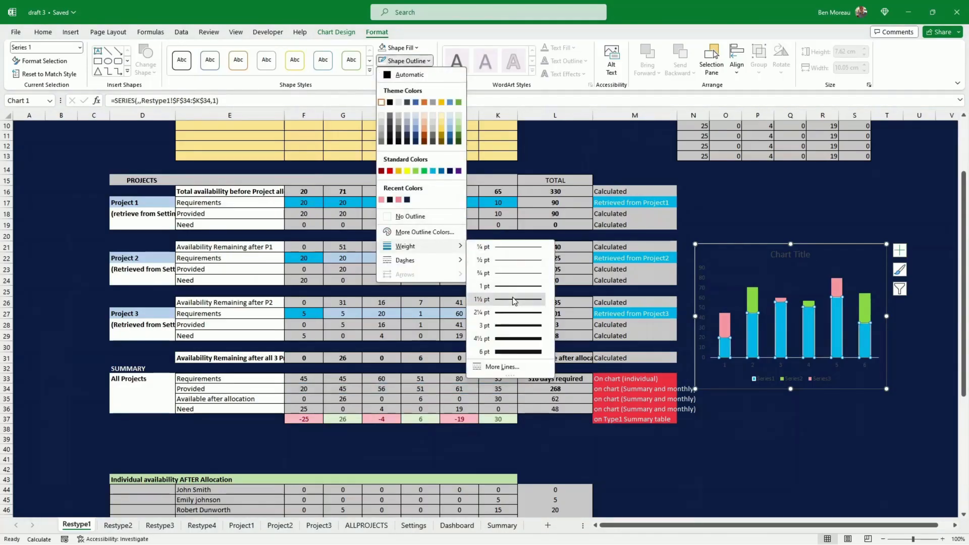
pyautogui.click(515, 298)
pyautogui.click(725, 325)
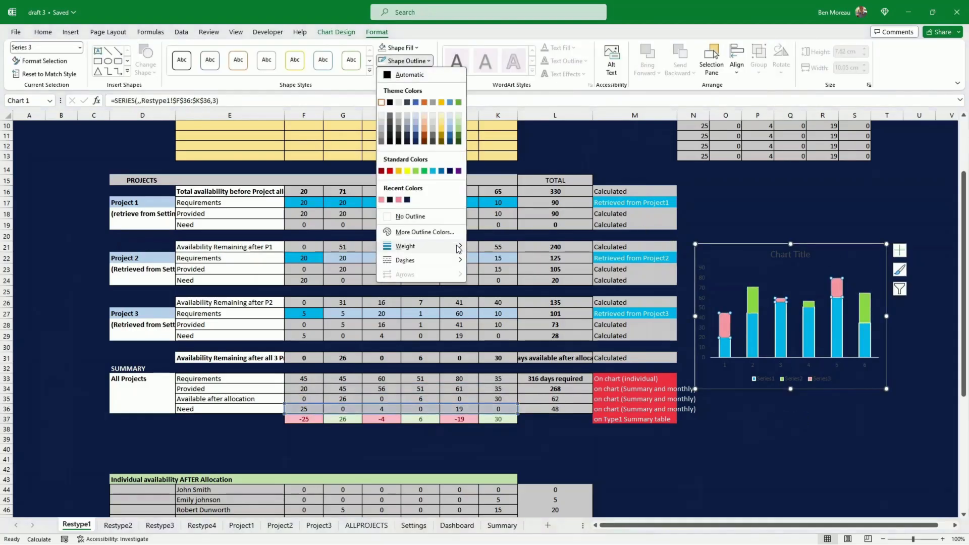
pyautogui.click(755, 307)
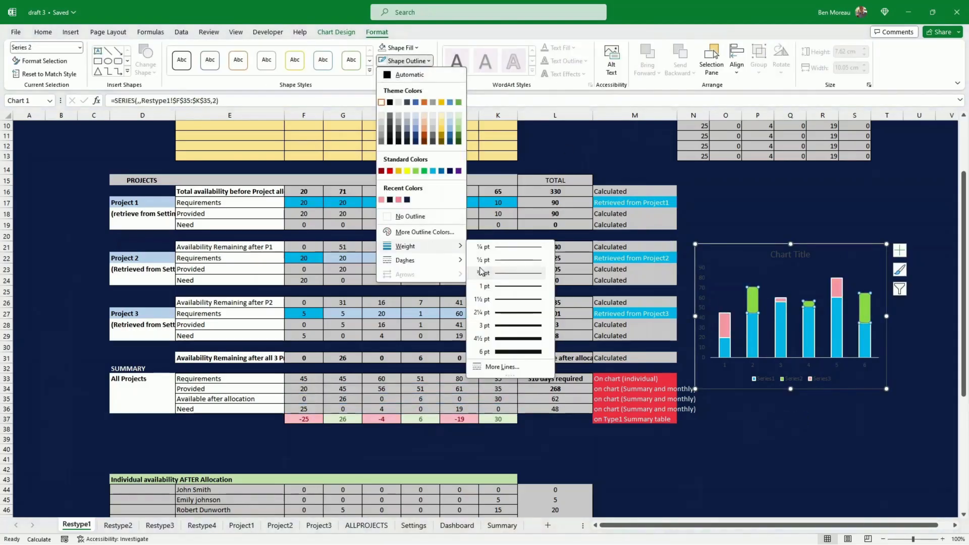
# - Delete the chart's legend, horizontal axis, vertical axis and title, leaving only the columns
pyautogui.click(819, 382)
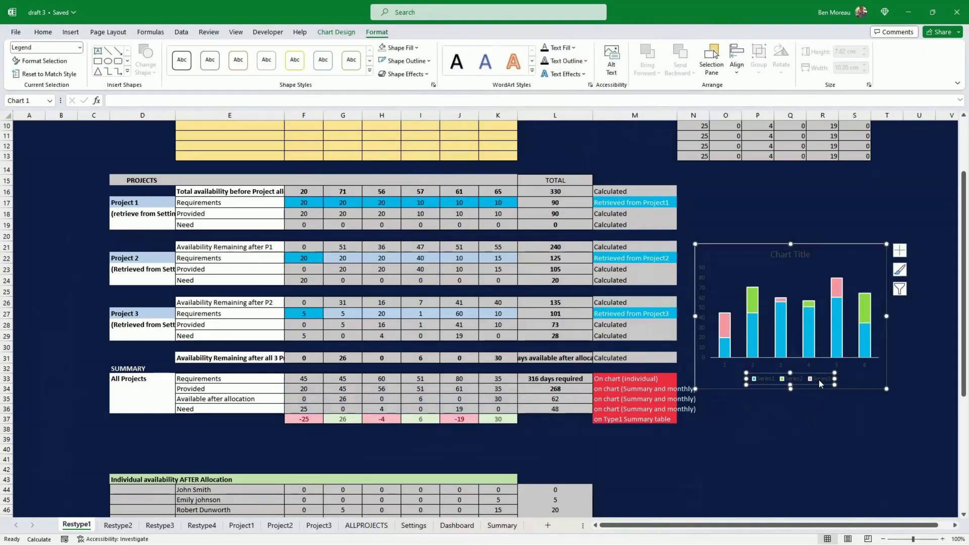
pyautogui.press('Delete')
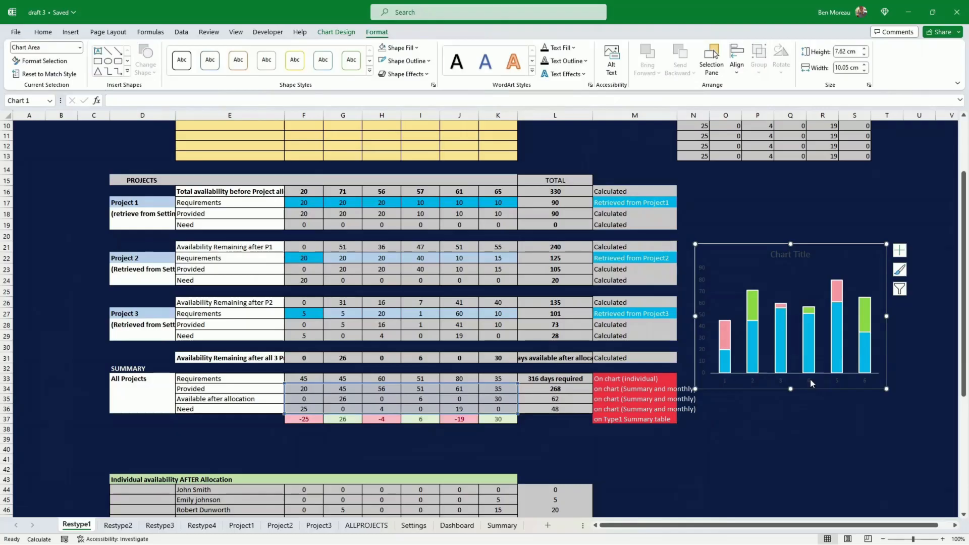
pyautogui.click(808, 379)
pyautogui.press('Delete')
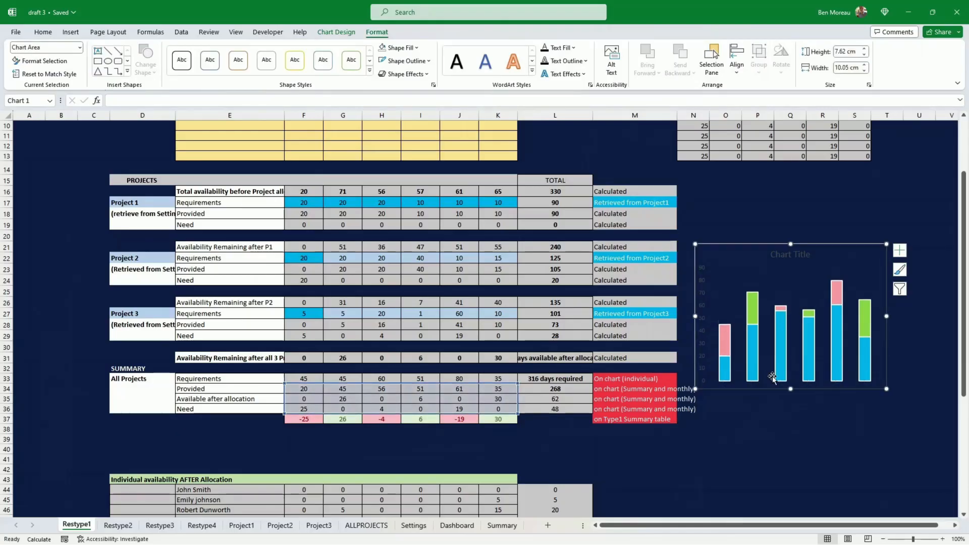
pyautogui.click(703, 327)
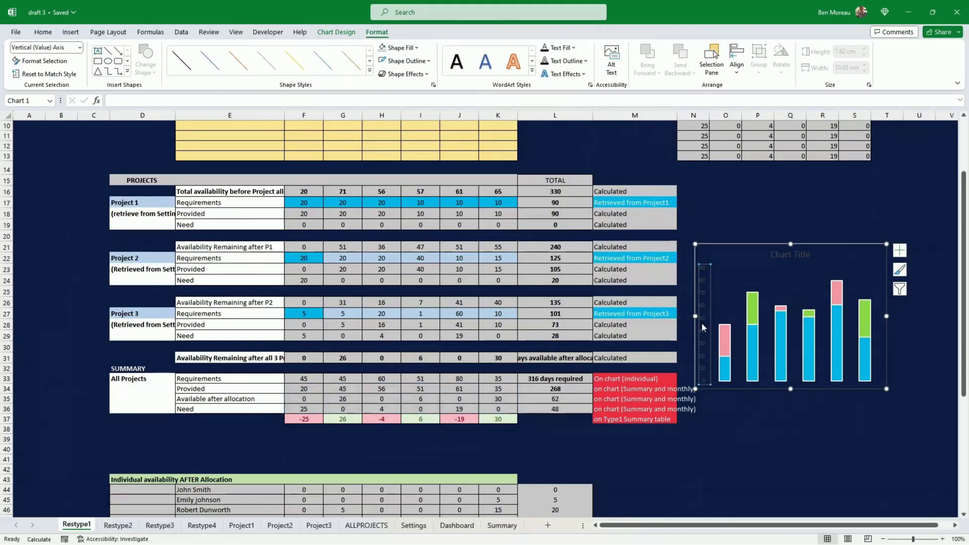
pyautogui.press('Delete')
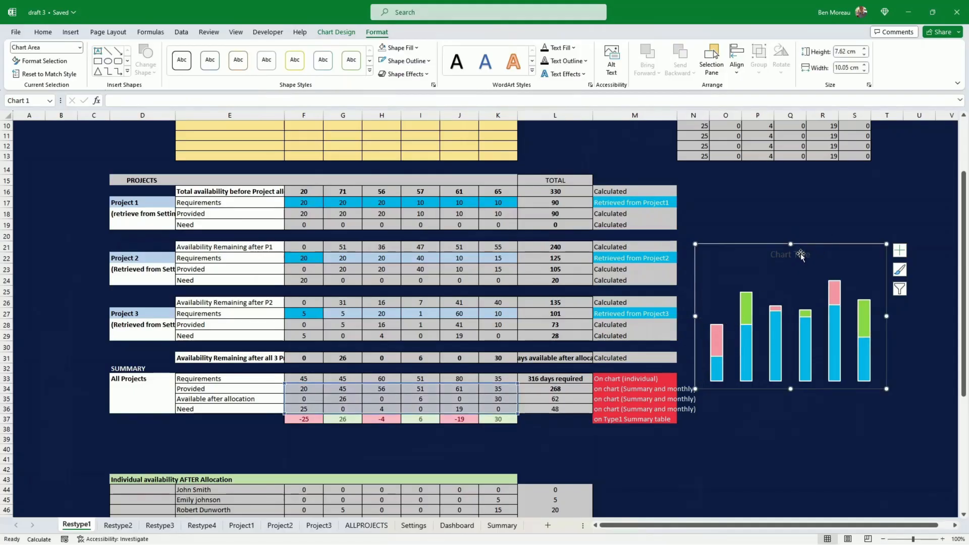
pyautogui.click(801, 255)
pyautogui.press('Delete')
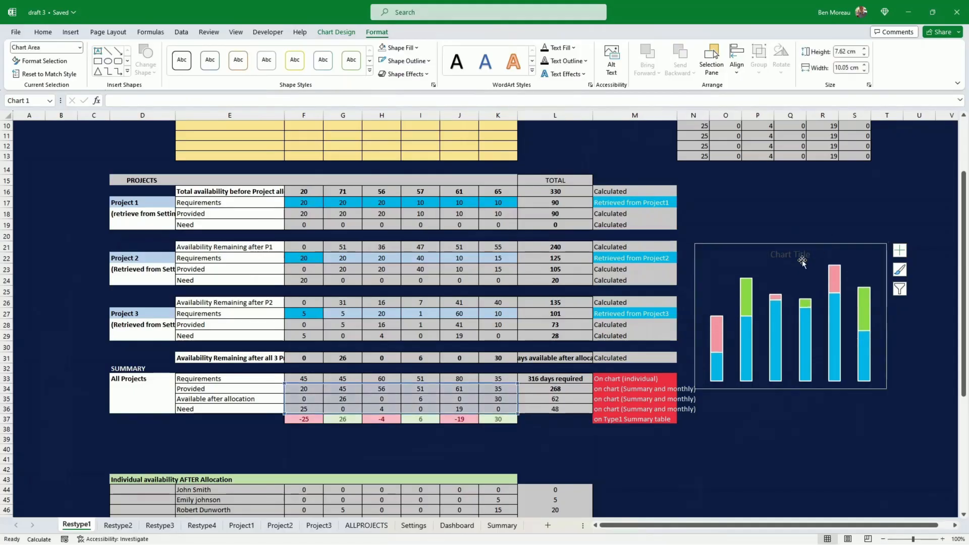
# - Set the chart area of the stacked column chart to no outline
pyautogui.click(793, 213)
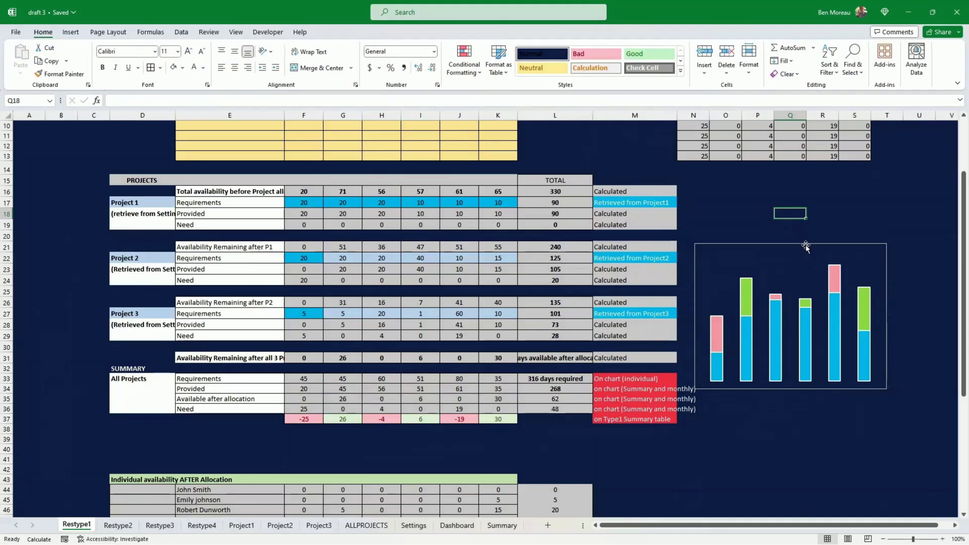
pyautogui.click(806, 245)
pyautogui.click(376, 32)
pyautogui.click(429, 61)
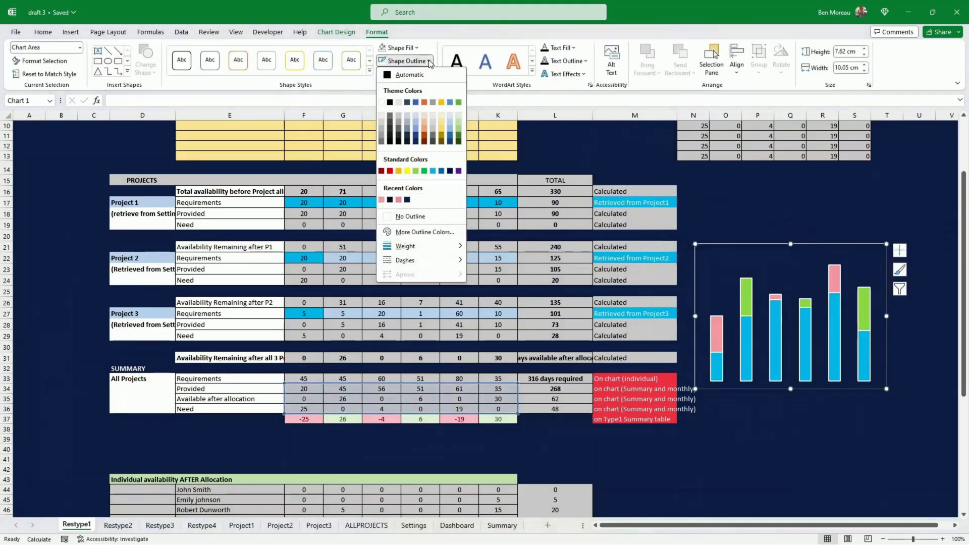
pyautogui.click(409, 216)
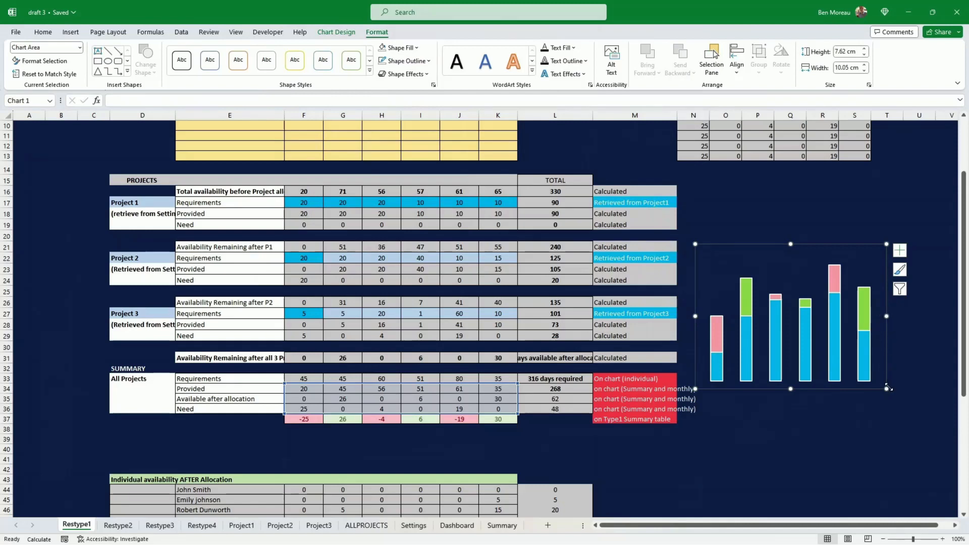
# - Set the stacked columns' gap width to 50% and shrink the chart to about 3.89 cm high by 3.55 cm wide
pyautogui.moveTo(886, 387); pyautogui.dragTo(787, 329)
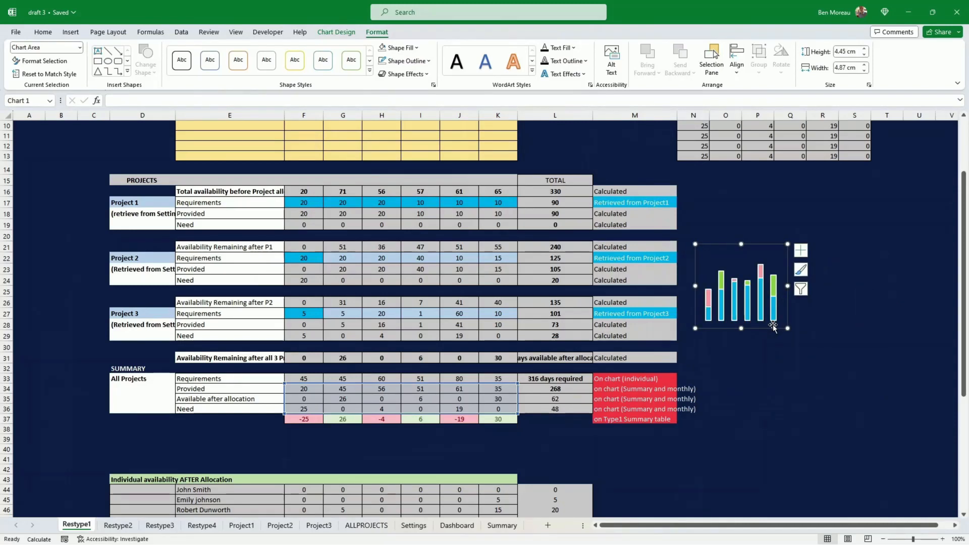
pyautogui.moveTo(773, 325); pyautogui.dragTo(767, 330)
pyautogui.rightClick(742, 317)
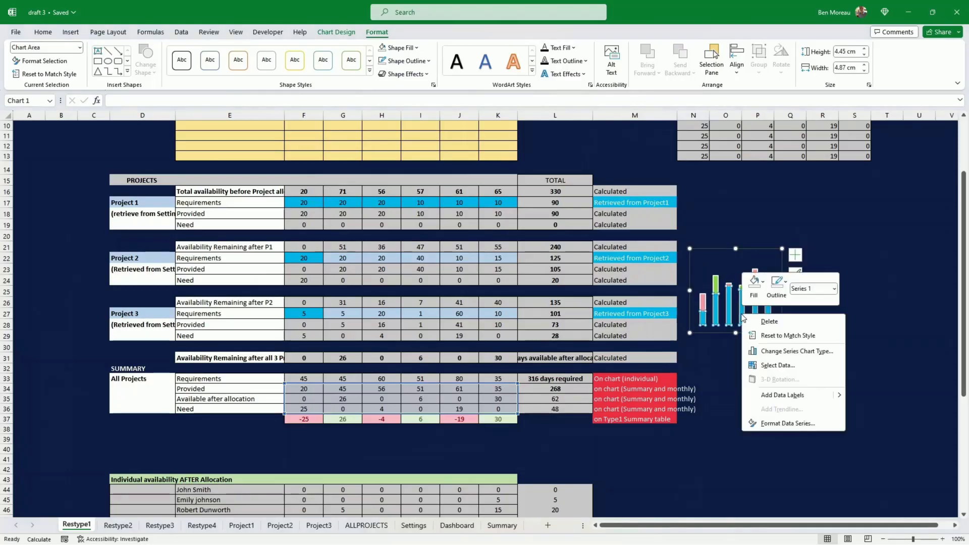
pyautogui.click(783, 424)
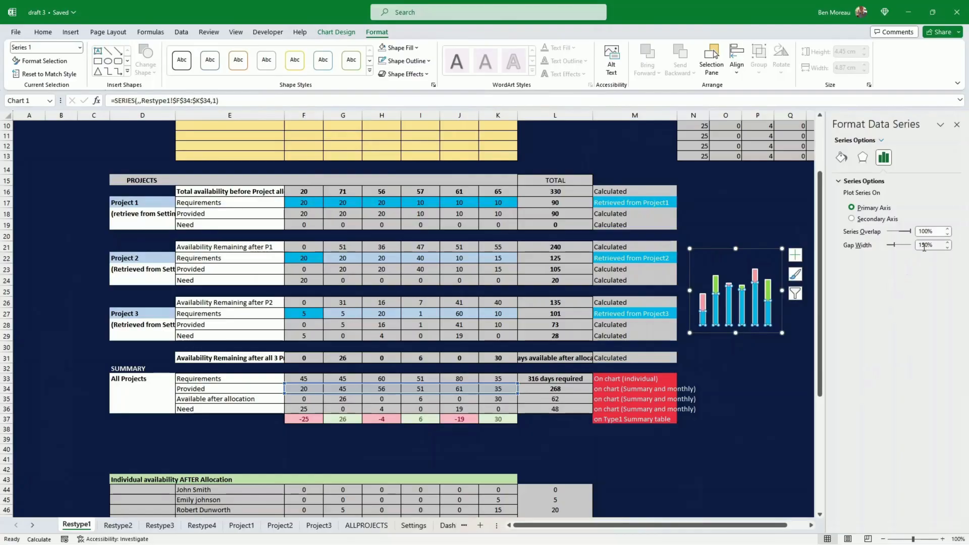
pyautogui.moveTo(927, 245); pyautogui.dragTo(910, 248)
pyautogui.write('50')
pyautogui.press('Return')
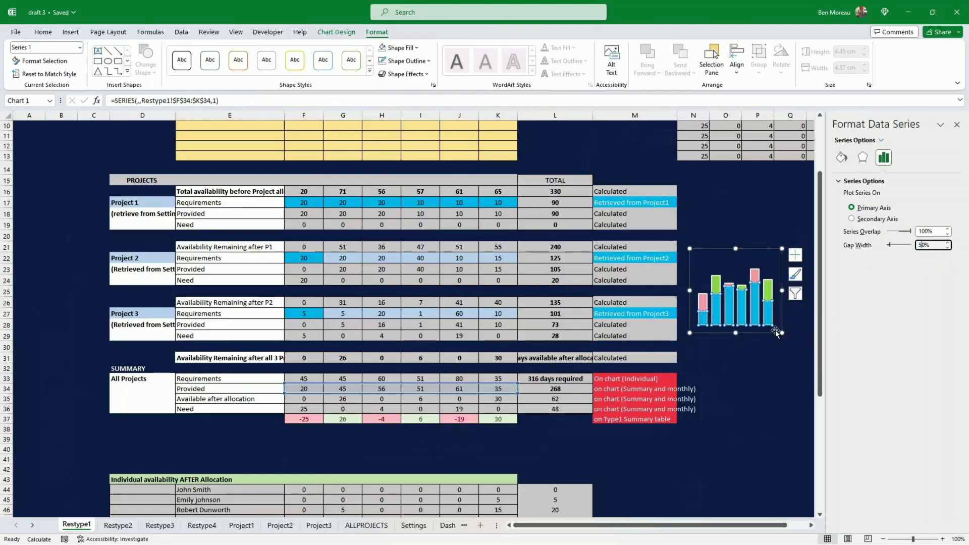
pyautogui.moveTo(782, 333); pyautogui.dragTo(756, 322)
pyautogui.click(770, 352)
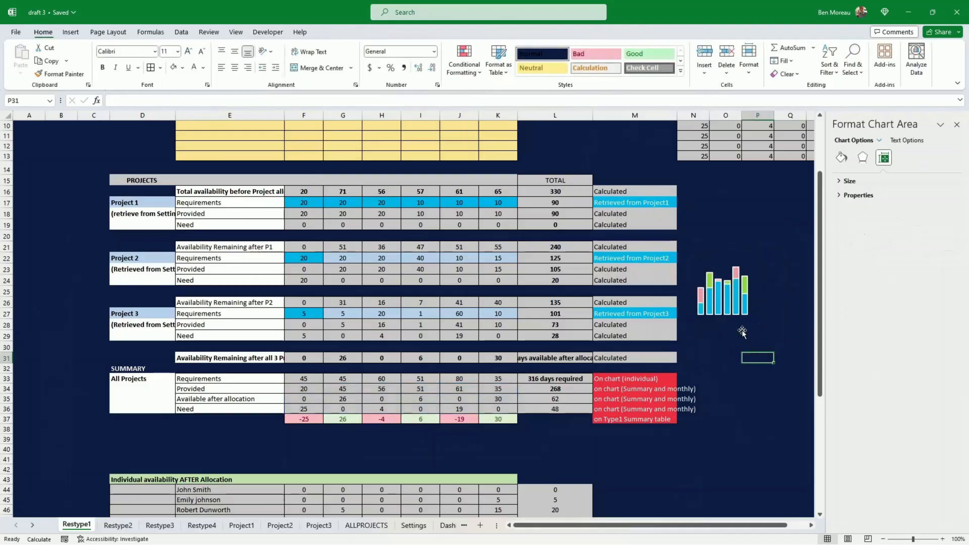
# - Duplicate the small column chart, transfer the copy to the Dashboard sheet and position it inside the BUSINESS ANALYSTS box
pyautogui.click(737, 323)
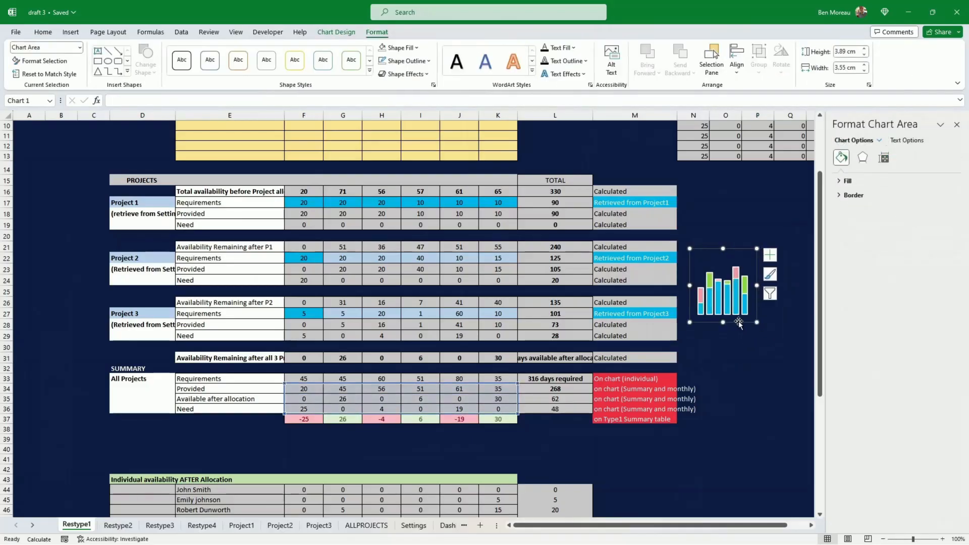
pyautogui.moveTo(738, 322); pyautogui.dragTo(752, 364)
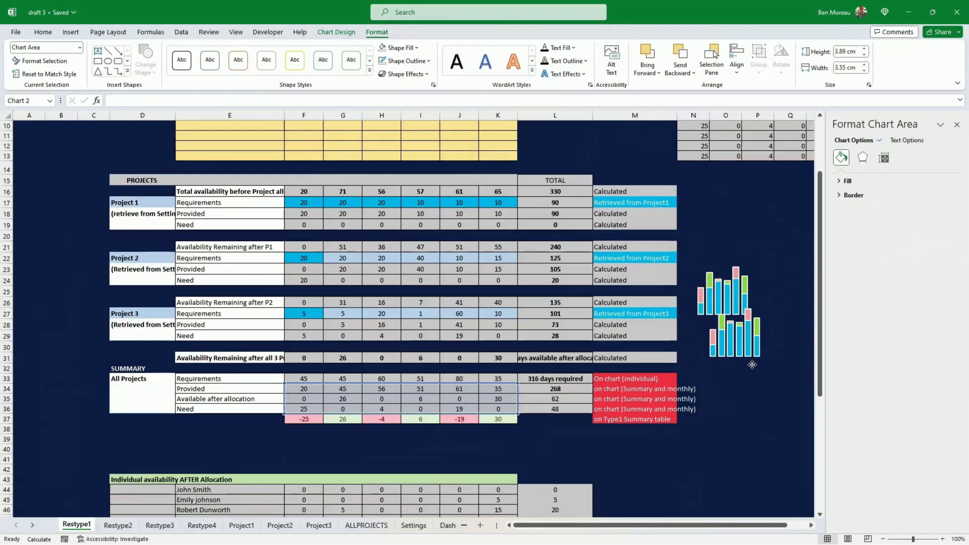
pyautogui.press('Delete')
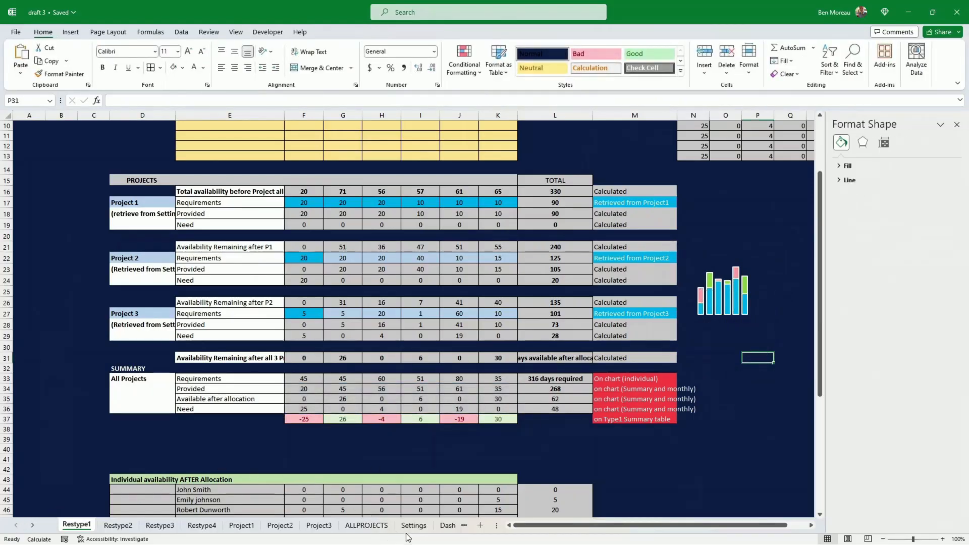
pyautogui.click(447, 525)
pyautogui.hotkey('ctrl', 'v')
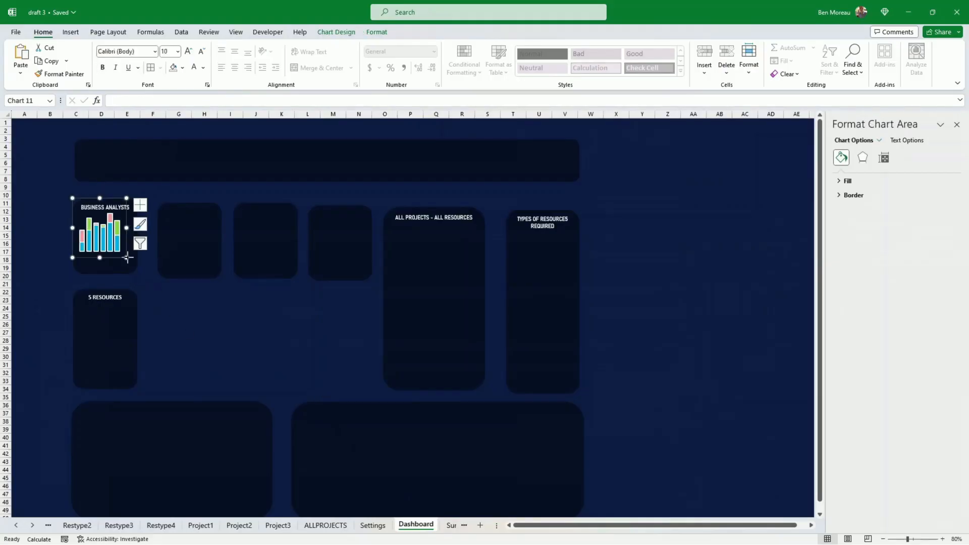
pyautogui.moveTo(128, 258); pyautogui.dragTo(111, 262)
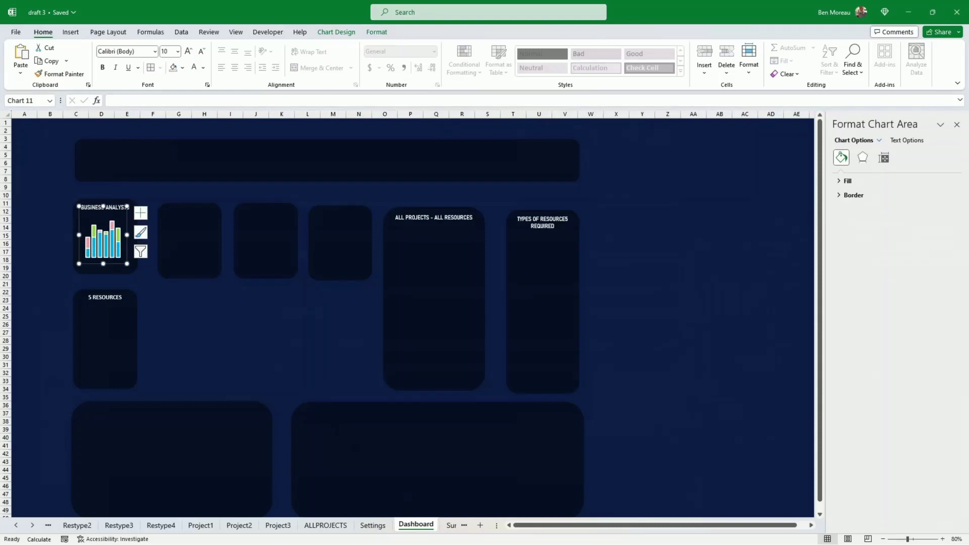
pyautogui.click(182, 308)
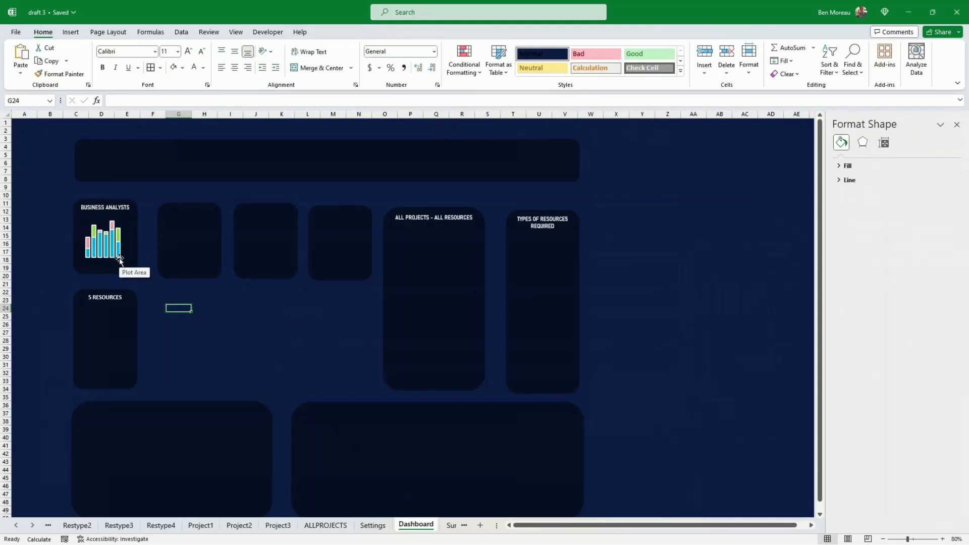
# - Save the Dashboard's column chart as a chart template named "templA temp"
pyautogui.click(120, 260)
pyautogui.click(118, 262)
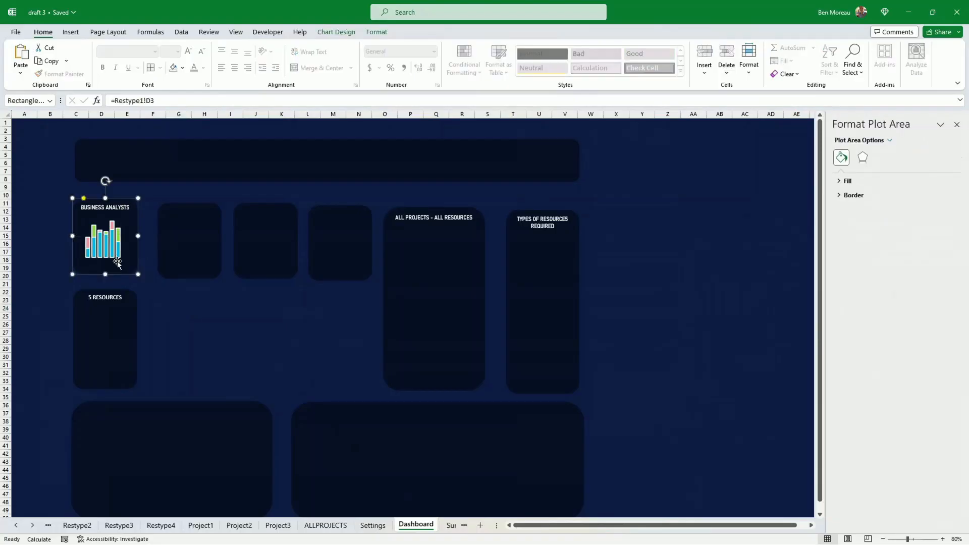
pyautogui.click(117, 262)
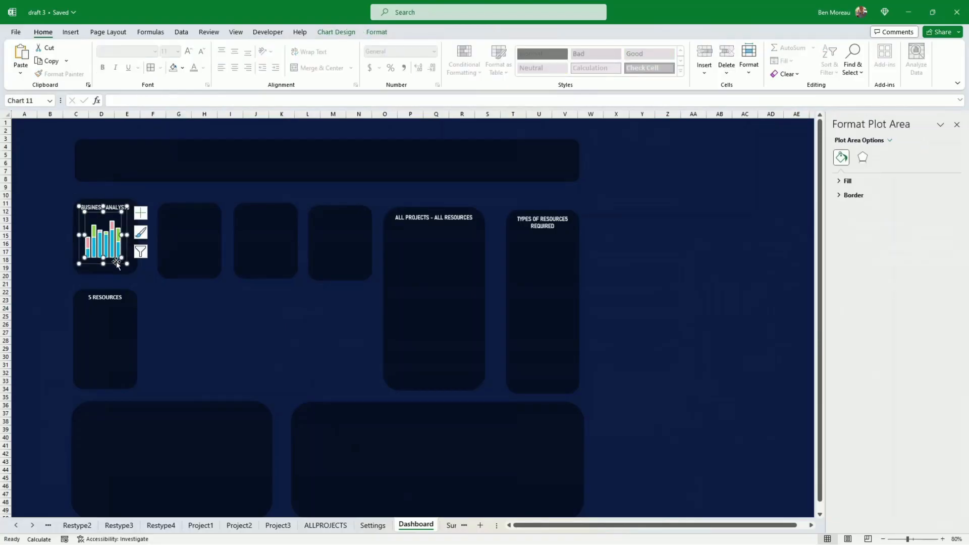
pyautogui.click(116, 262)
pyautogui.click(117, 263)
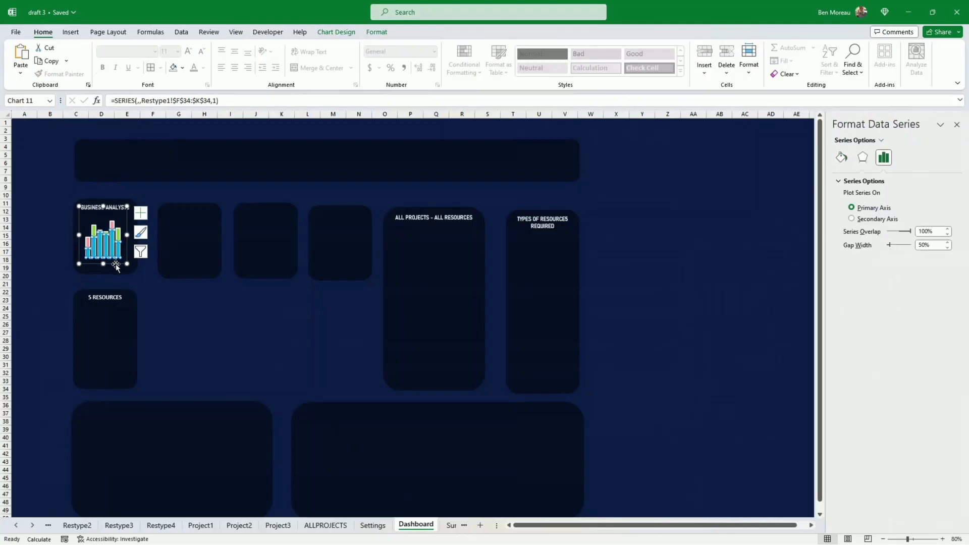
pyautogui.click(116, 263)
pyautogui.rightClick(117, 266)
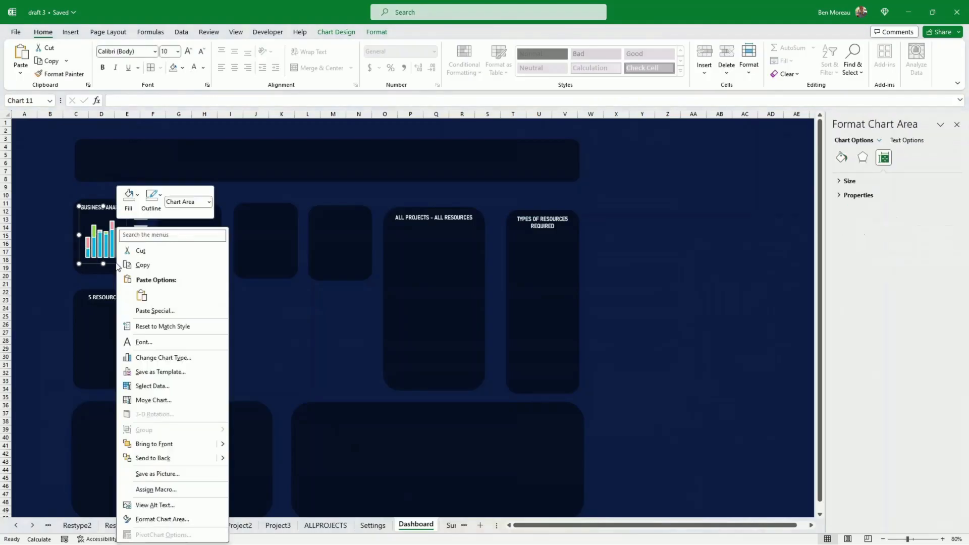
pyautogui.click(166, 371)
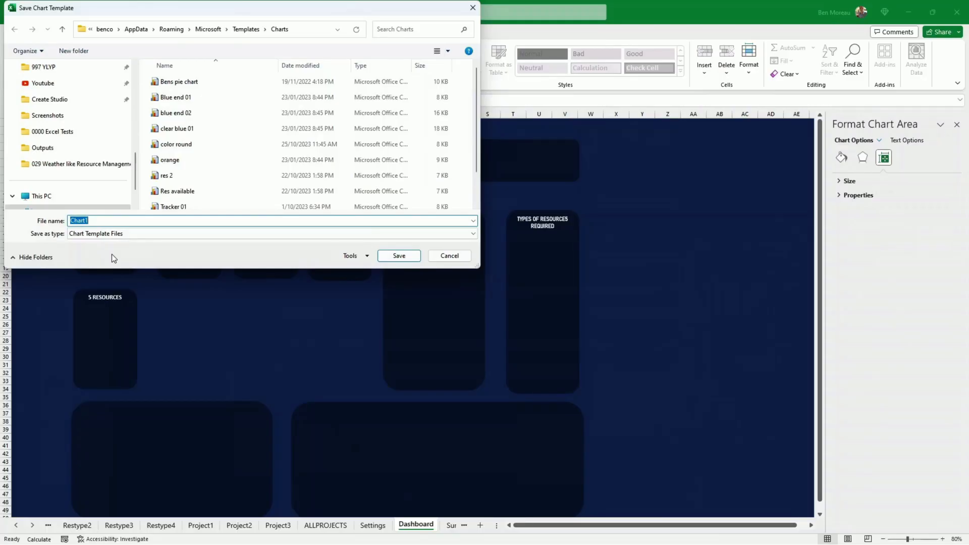
pyautogui.write('templA temp')
pyautogui.press('Return')
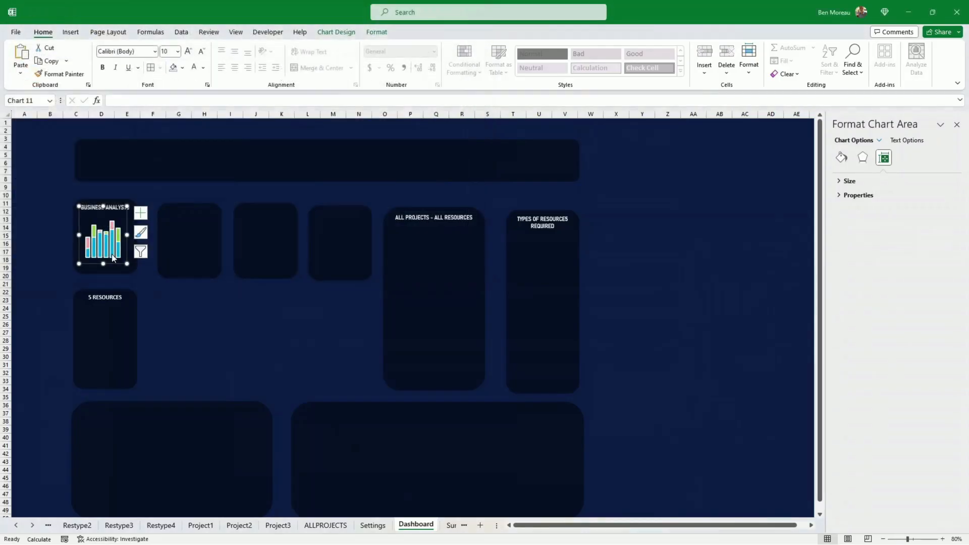
pyautogui.click(181, 316)
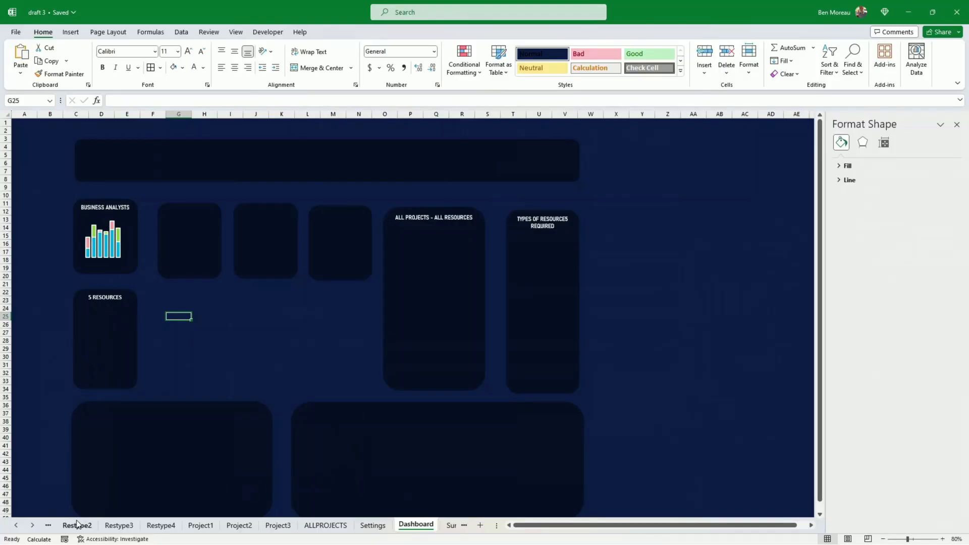
# - Insert a doughnut chart of the All Projects totals in L34:L36 on Restype1 and shift it up toward the TOTAL column
pyautogui.click(49, 525)
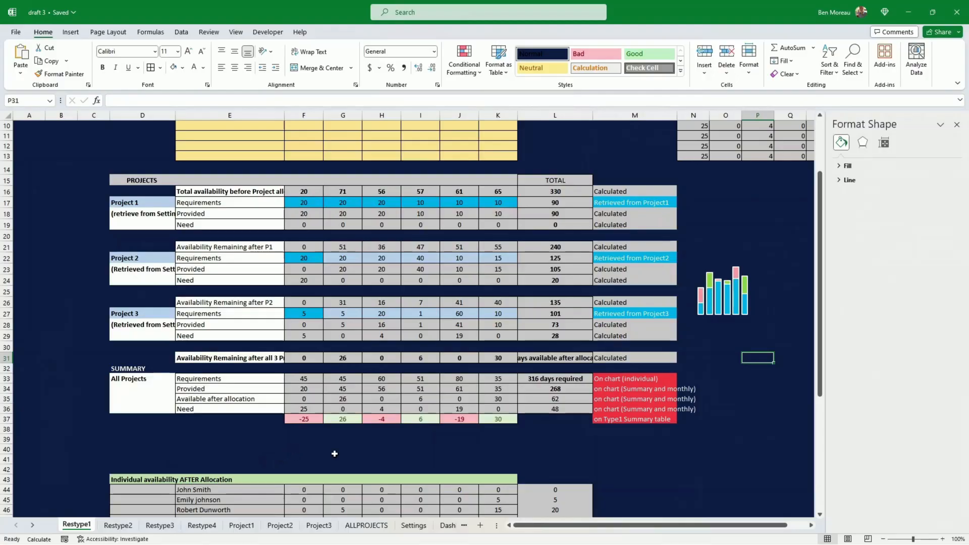
pyautogui.moveTo(214, 388); pyautogui.dragTo(215, 404)
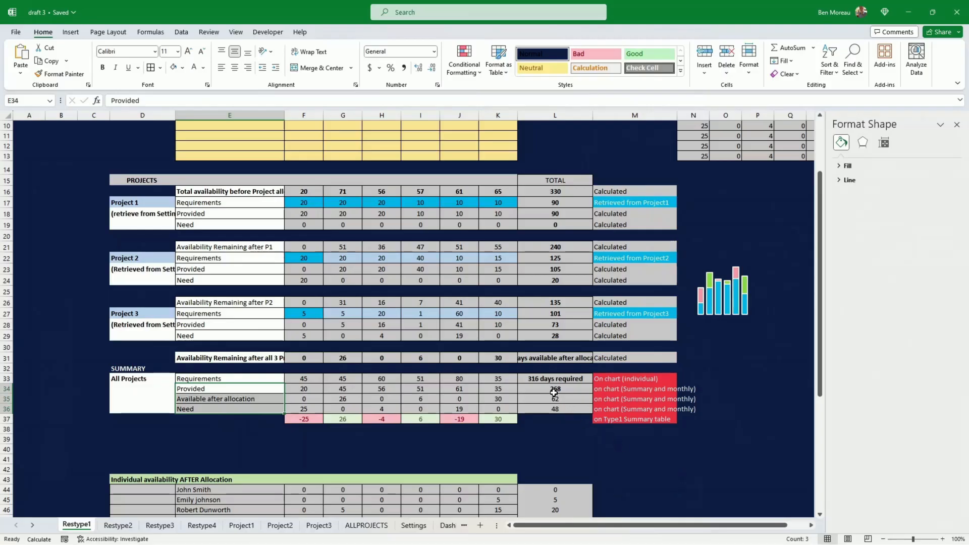
pyautogui.moveTo(553, 390); pyautogui.dragTo(554, 409)
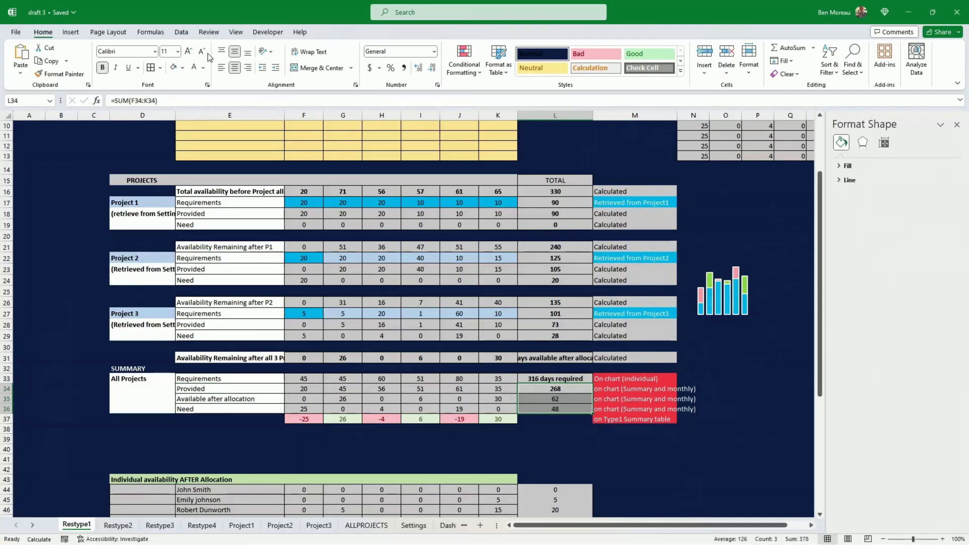
pyautogui.click(72, 33)
pyautogui.click(333, 74)
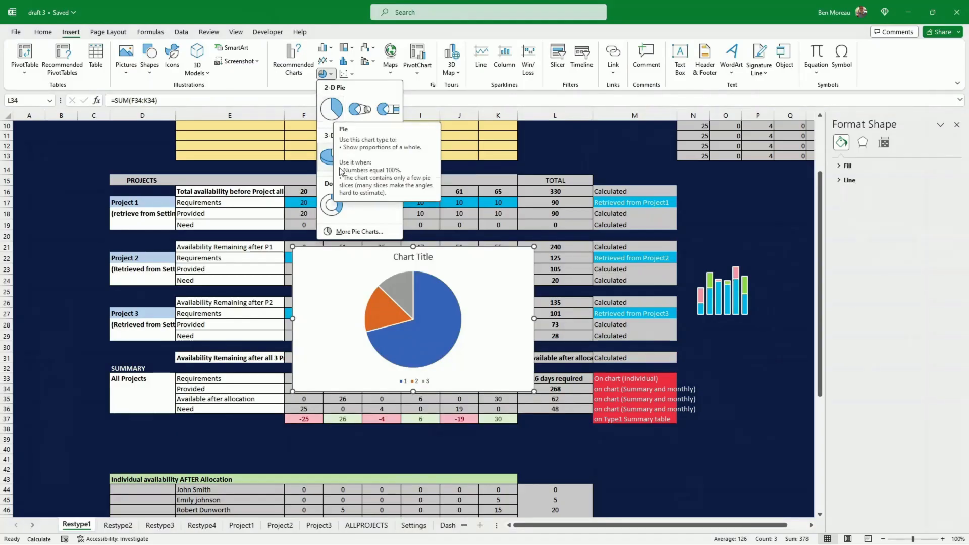
pyautogui.click(328, 207)
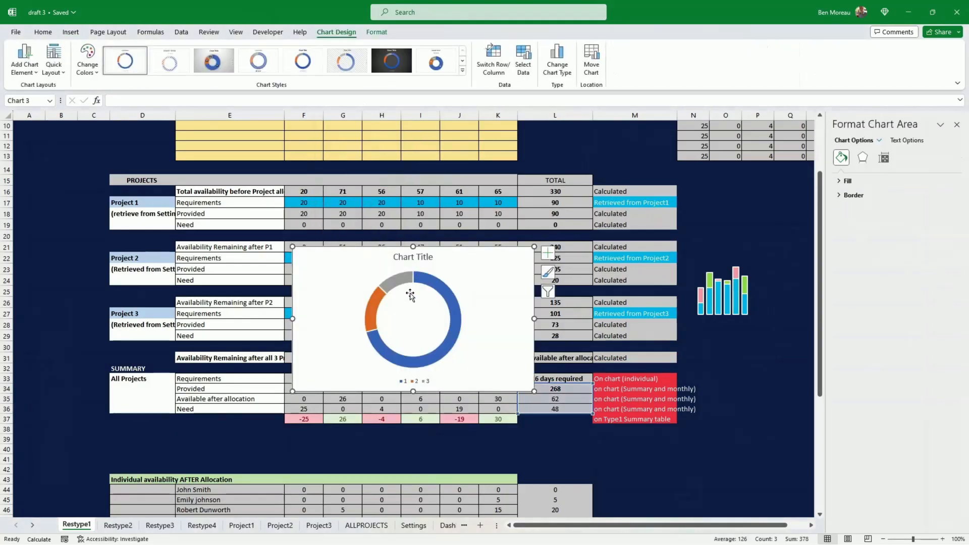
pyautogui.click(431, 356)
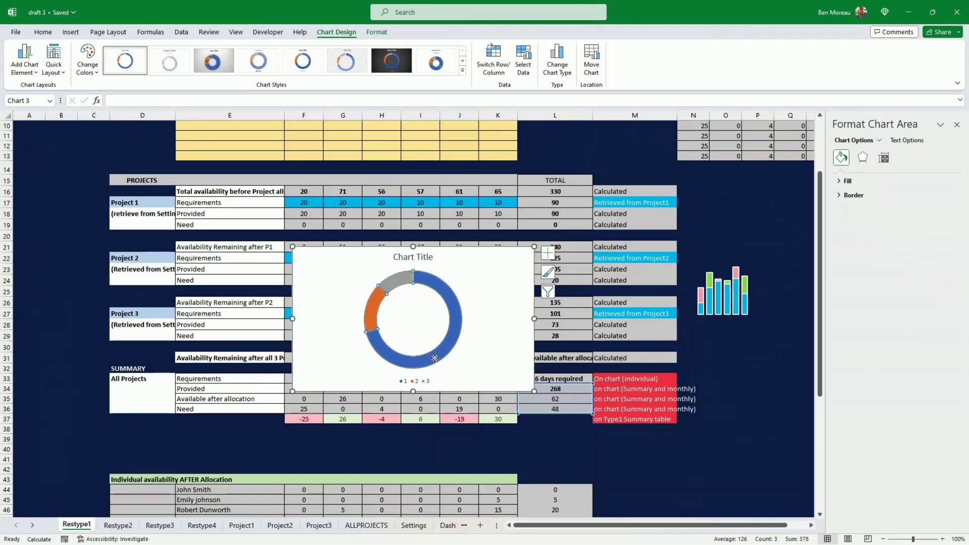
pyautogui.moveTo(466, 250); pyautogui.dragTo(517, 233)
# - Format the doughnut's largest slice, Provided, with a light blue fill and a white 1½ pt outline
pyautogui.click(481, 346)
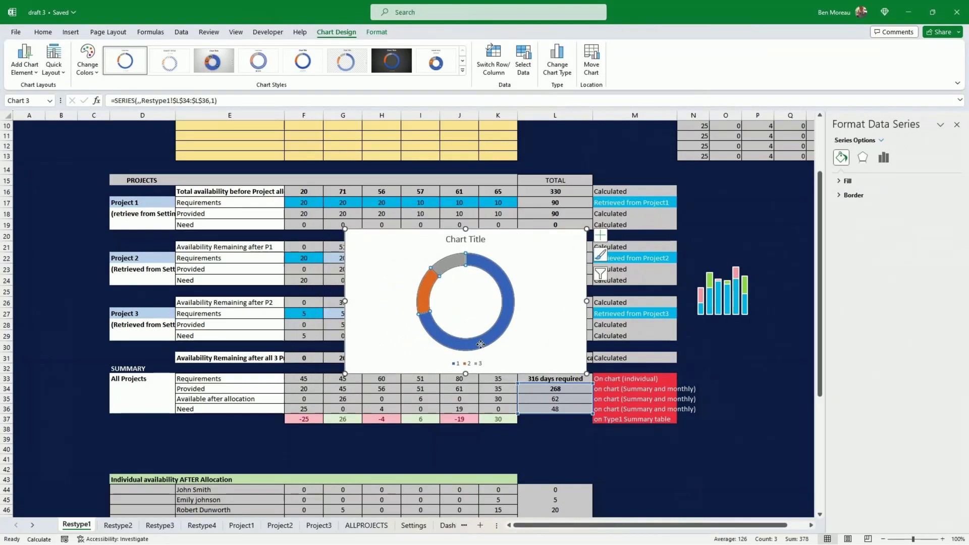
pyautogui.click(480, 345)
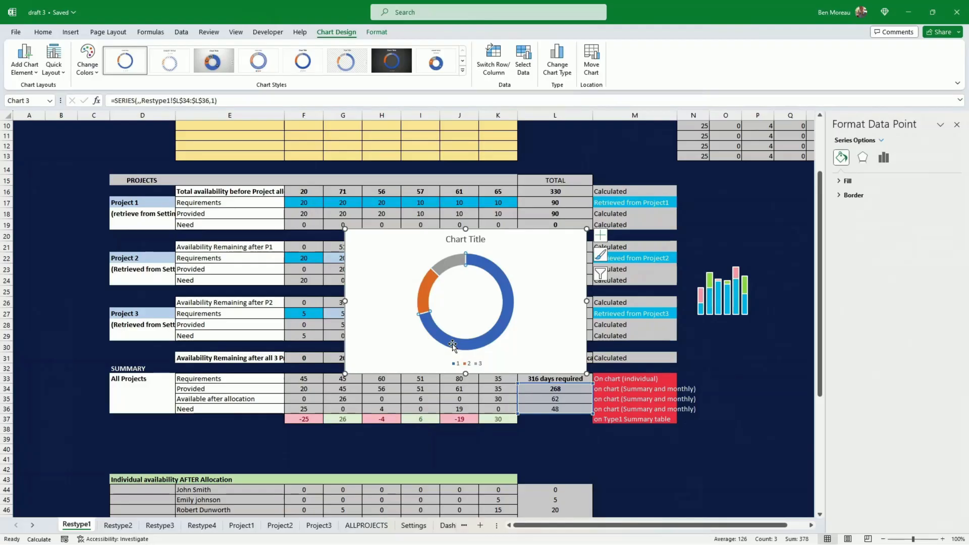
pyautogui.click(377, 32)
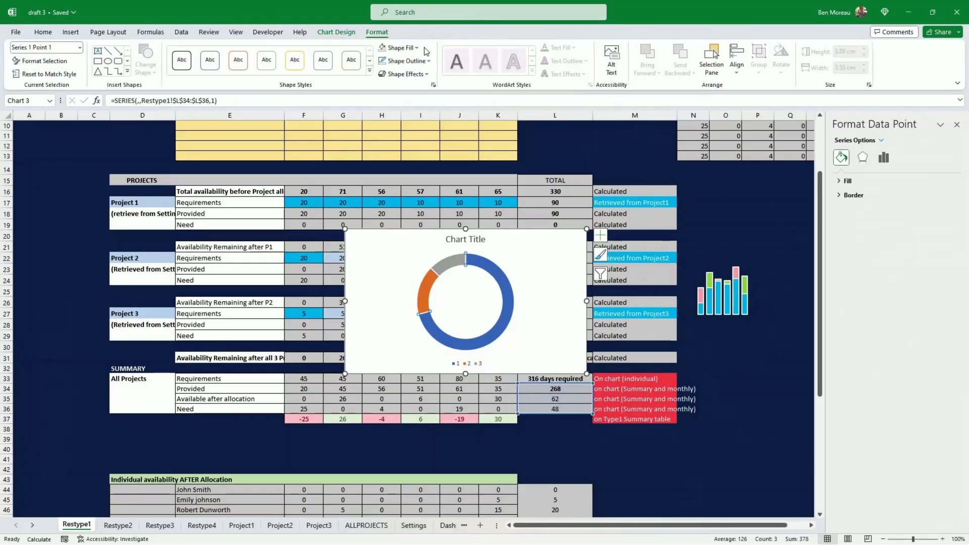
pyautogui.click(402, 48)
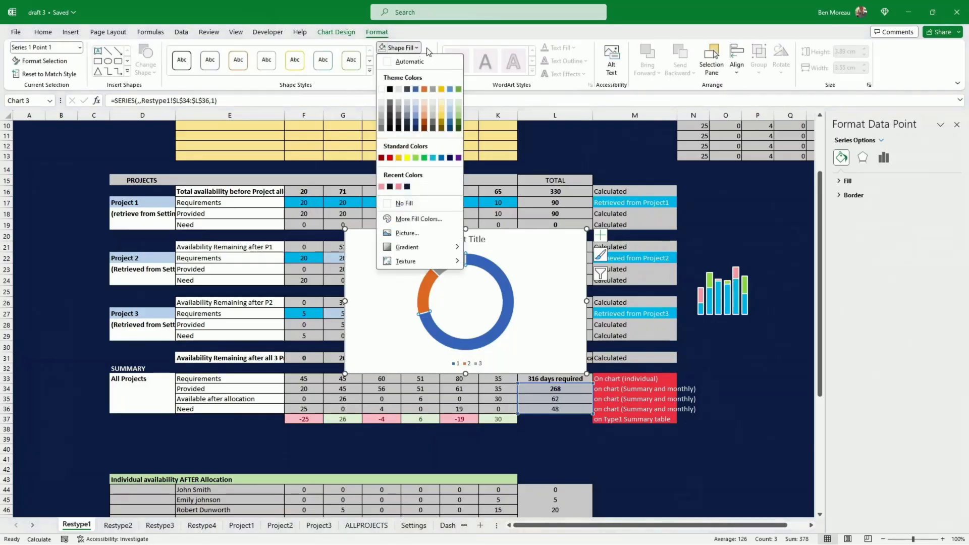
pyautogui.click(432, 157)
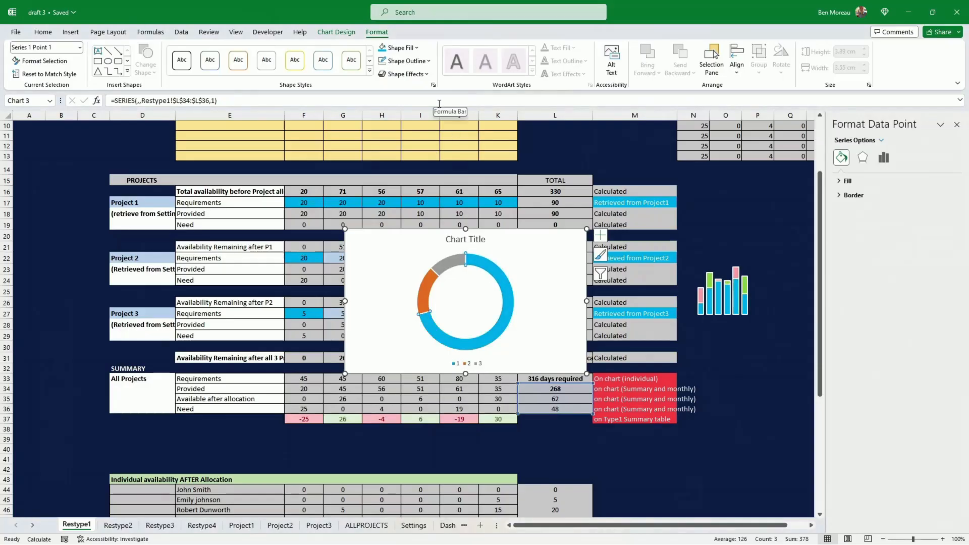
pyautogui.click(407, 60)
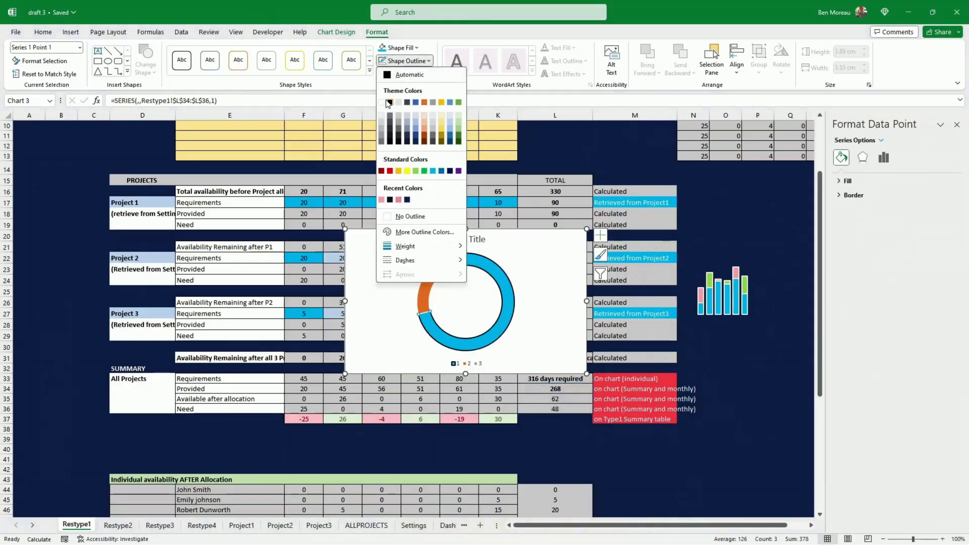
pyautogui.click(382, 102)
pyautogui.click(428, 61)
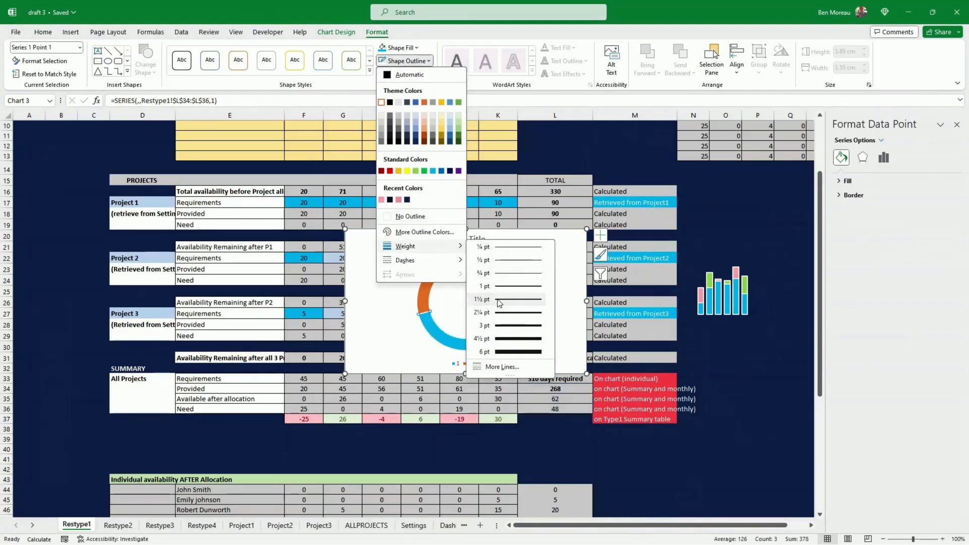
pyautogui.click(498, 292)
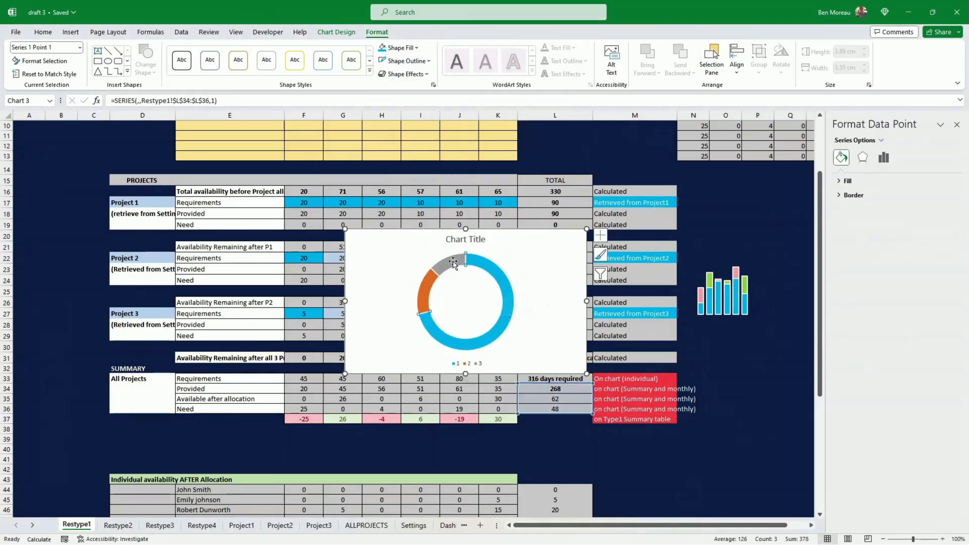
# - Fill the doughnut's orange slice, Available after allocation, with light green
pyautogui.click(430, 283)
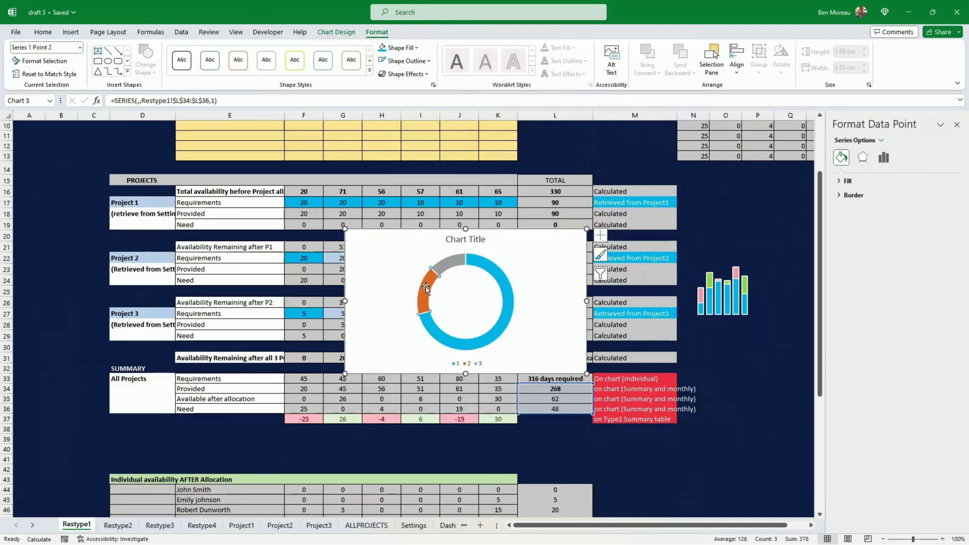
pyautogui.click(417, 47)
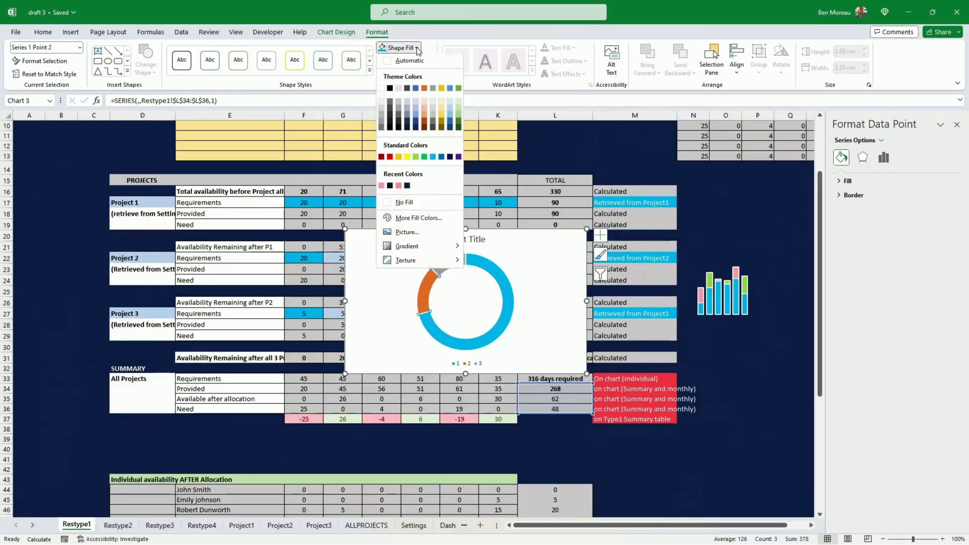
pyautogui.click(424, 157)
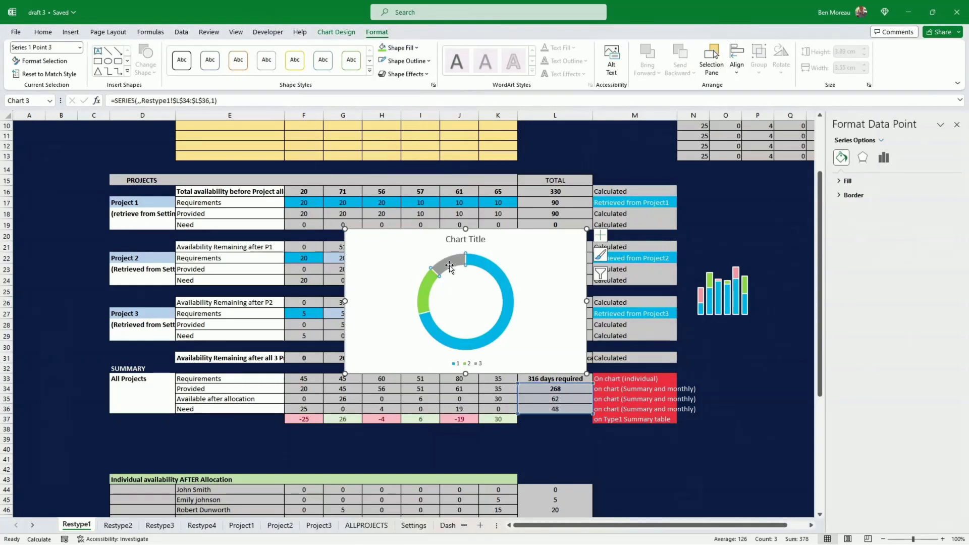
# - Fill the doughnut's grey slice, Need, with pink and remove the chart area's fill
pyautogui.click(417, 48)
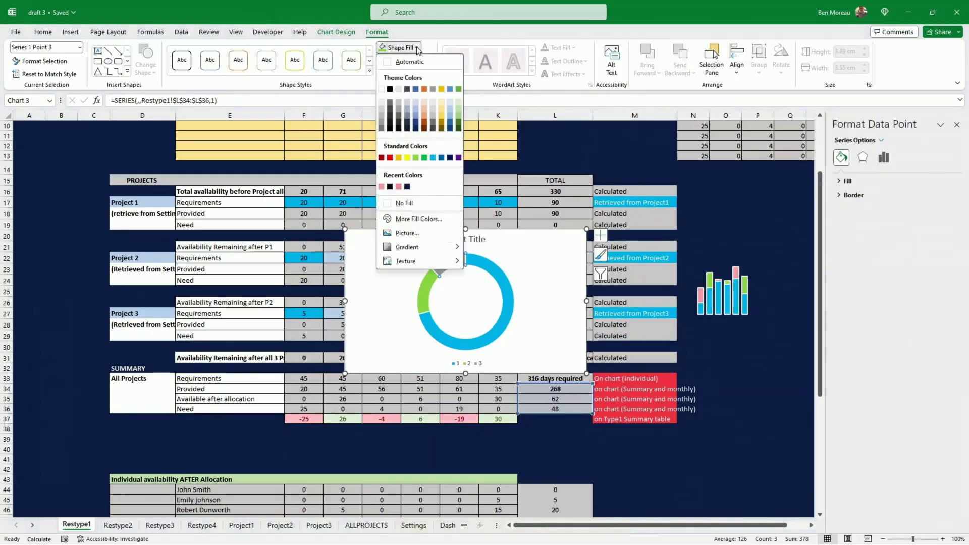
pyautogui.click(384, 187)
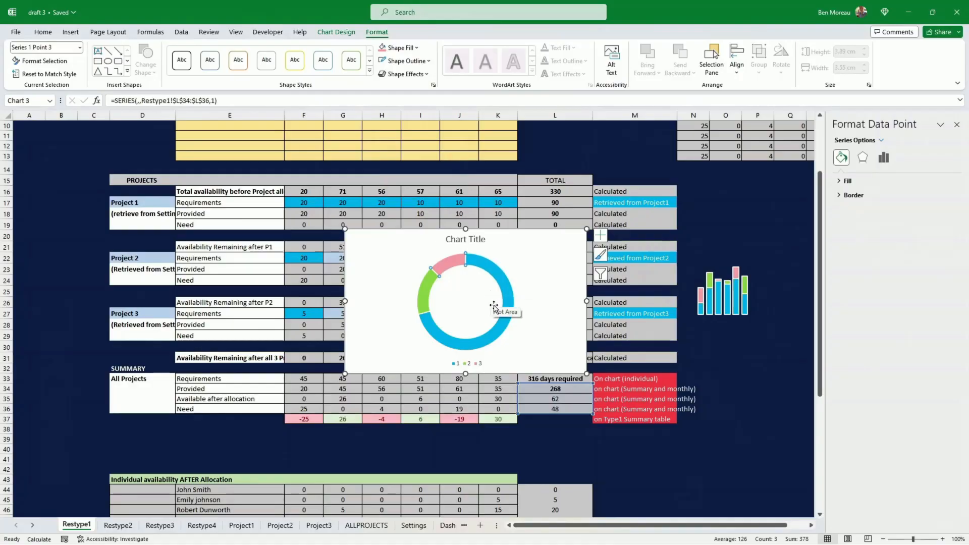
pyautogui.click(493, 306)
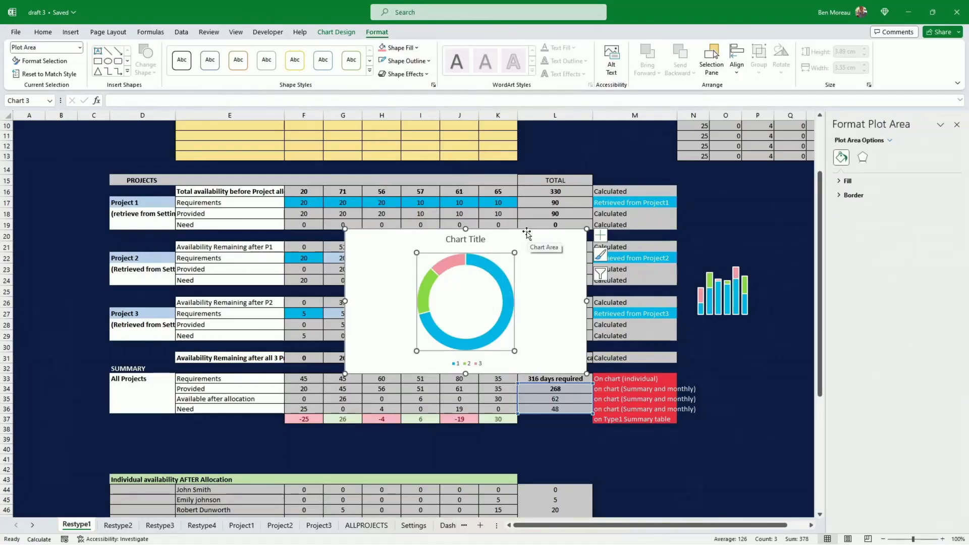
pyautogui.click(526, 233)
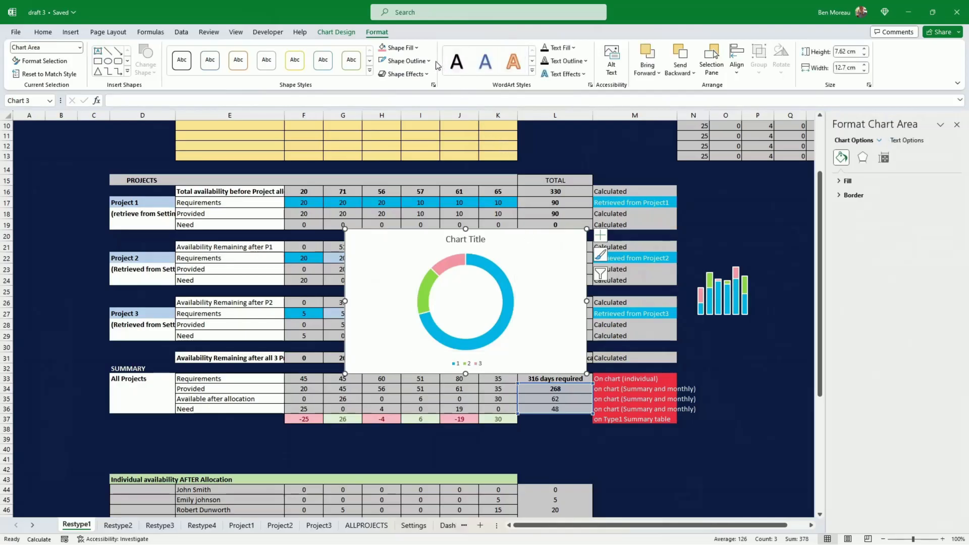
pyautogui.click(416, 48)
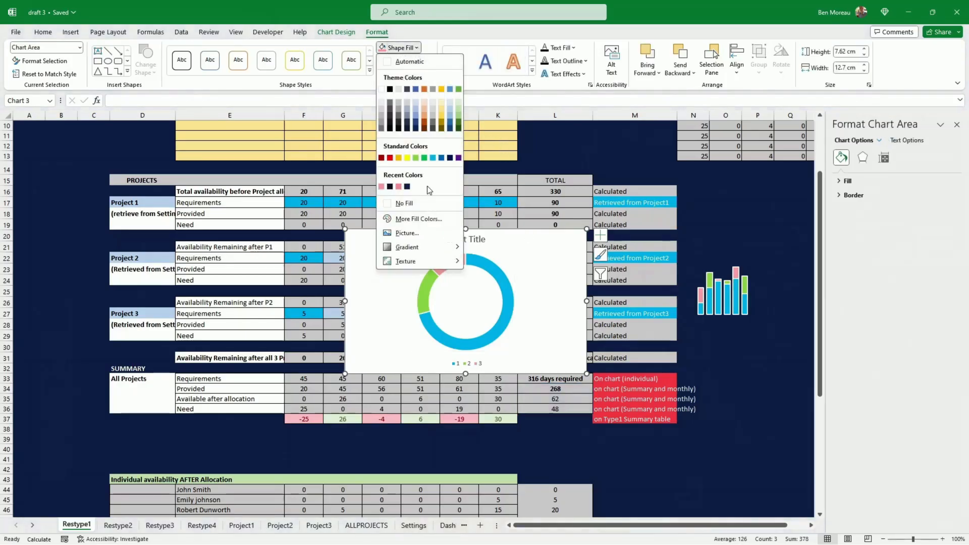
pyautogui.click(404, 202)
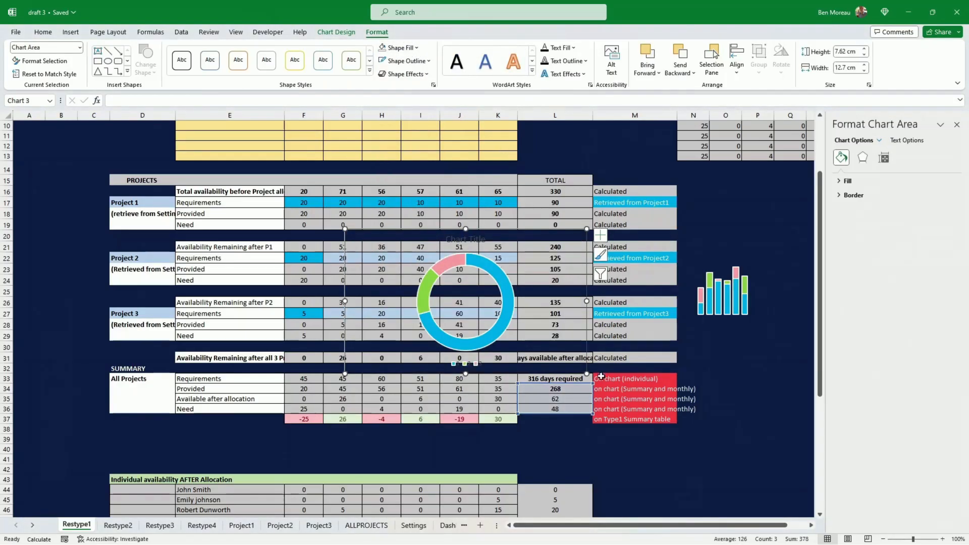
# - Shrink the doughnut chart to about 6.03 × 9.35 cm below the column chart and delete its legend and title
pyautogui.moveTo(584, 373); pyautogui.dragTo(756, 494)
pyautogui.click(702, 486)
pyautogui.press('Delete')
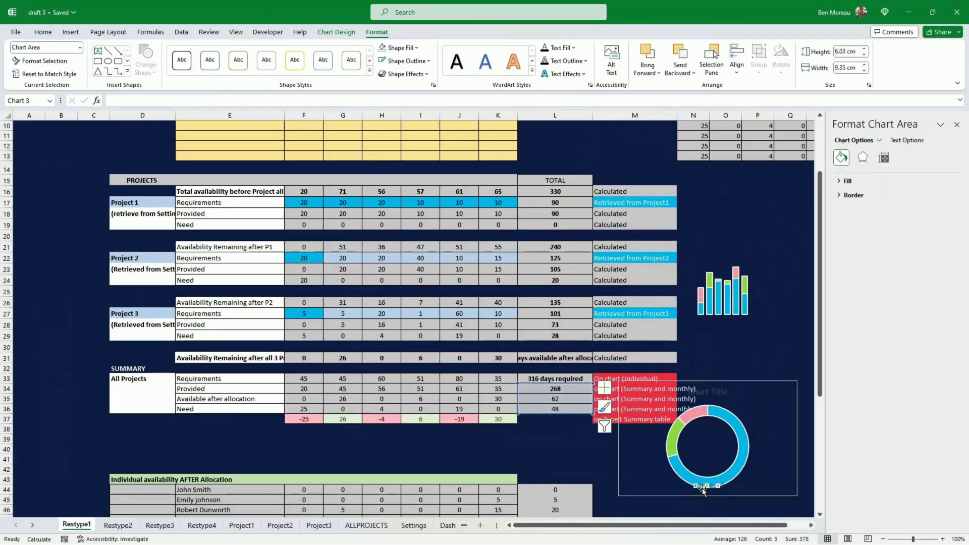
pyautogui.click(722, 393)
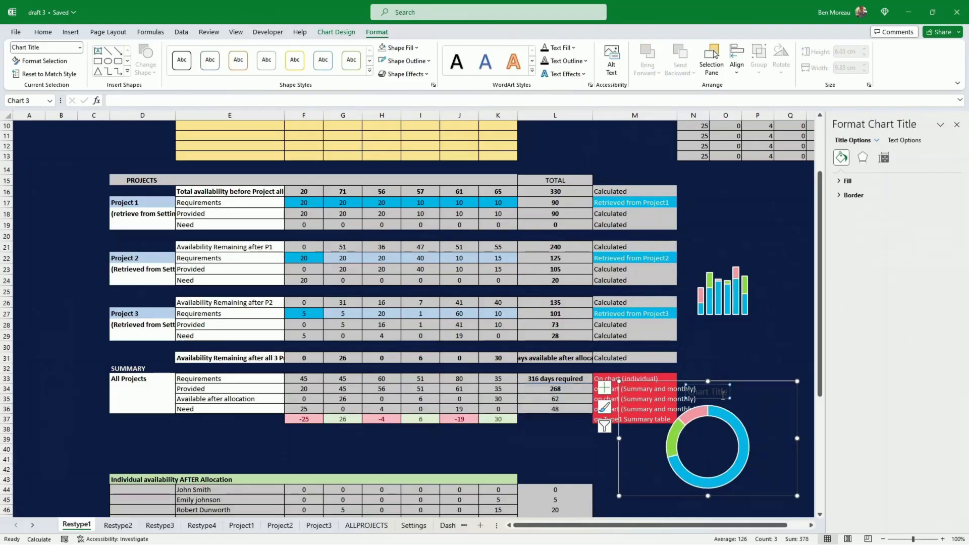
pyautogui.moveTo(743, 383); pyautogui.dragTo(761, 383)
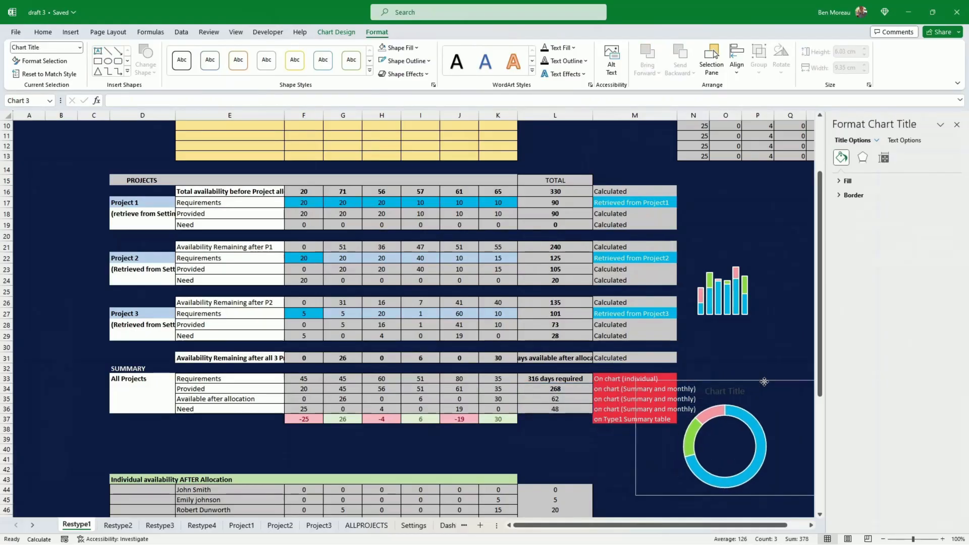
pyautogui.click(740, 398)
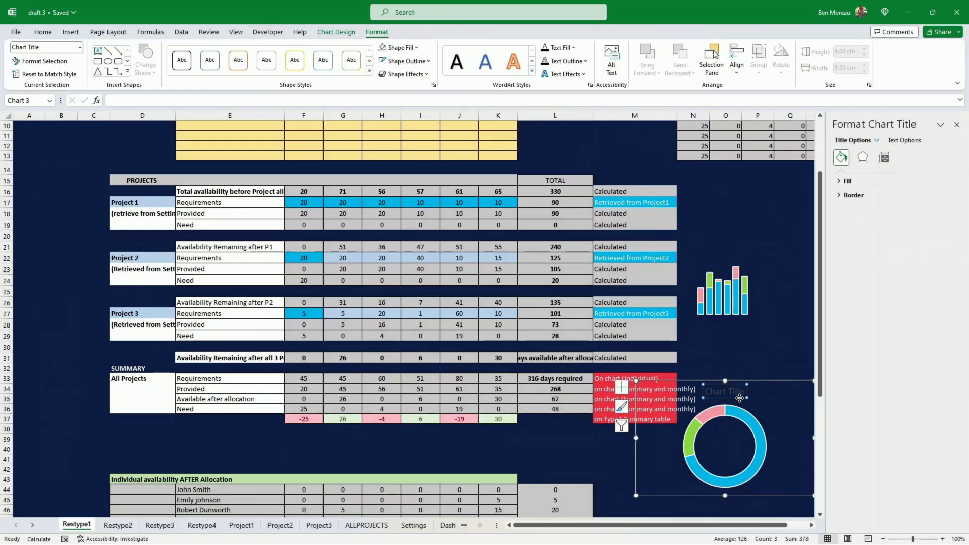
pyautogui.press('Delete')
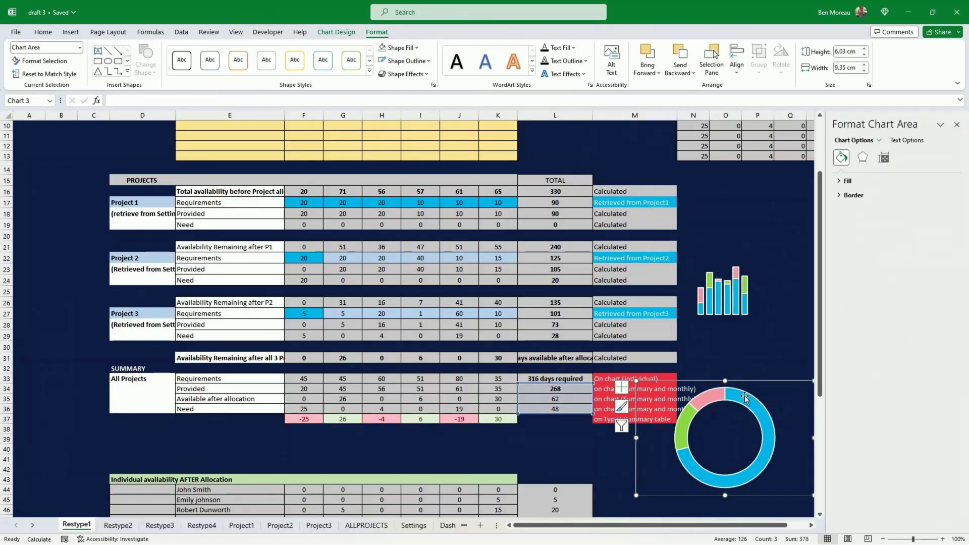
# - Reapply the Doughnut chart type and shrink the chart further so it sits directly beneath the small column chart
pyautogui.click(344, 35)
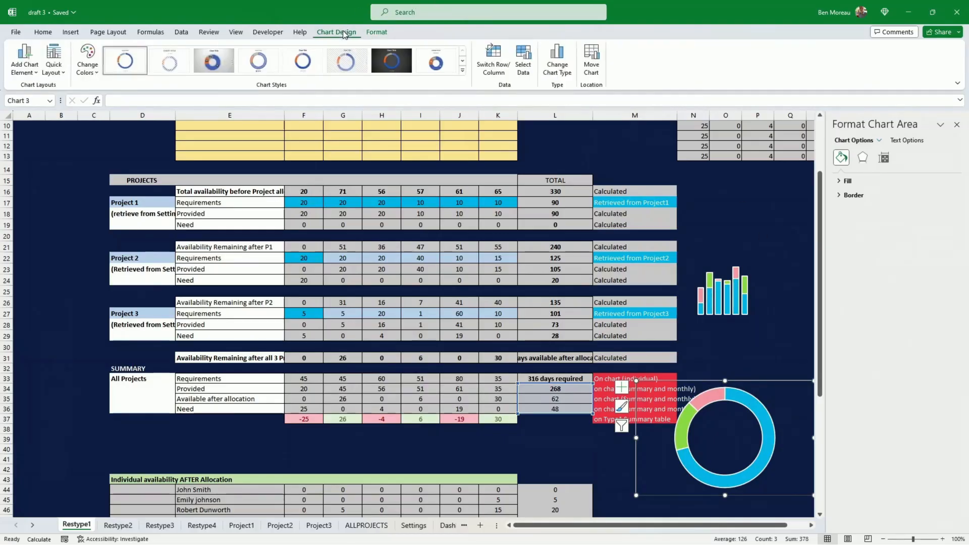
pyautogui.click(557, 61)
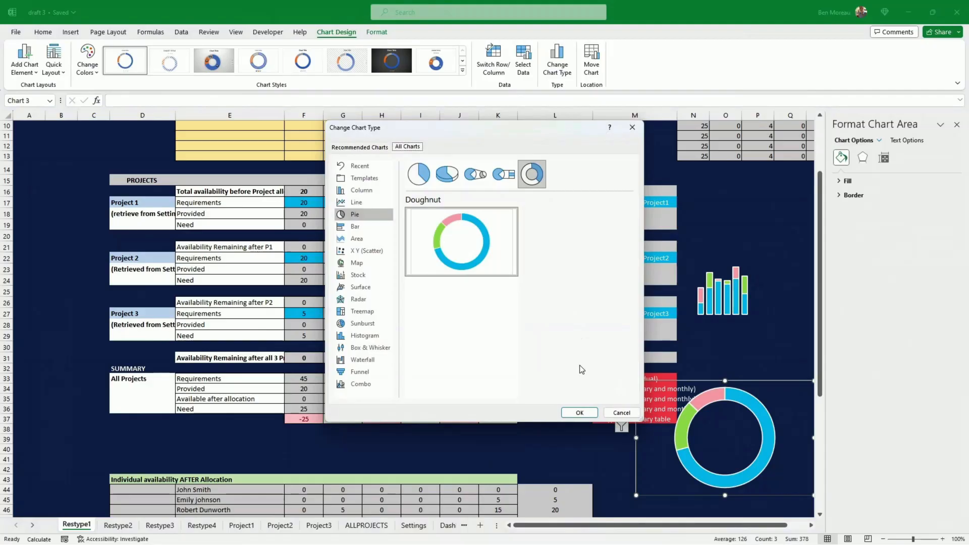
pyautogui.click(579, 413)
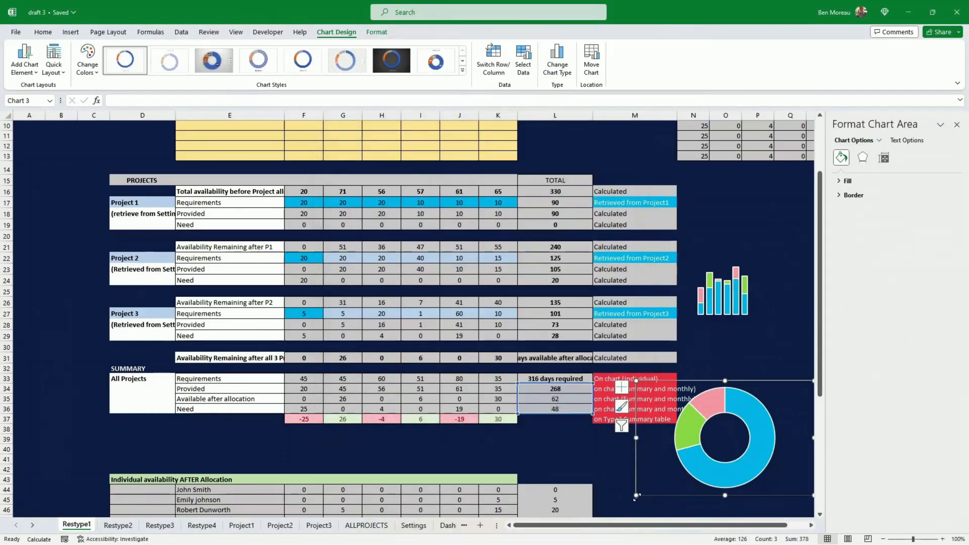
pyautogui.moveTo(636, 495); pyautogui.dragTo(735, 455)
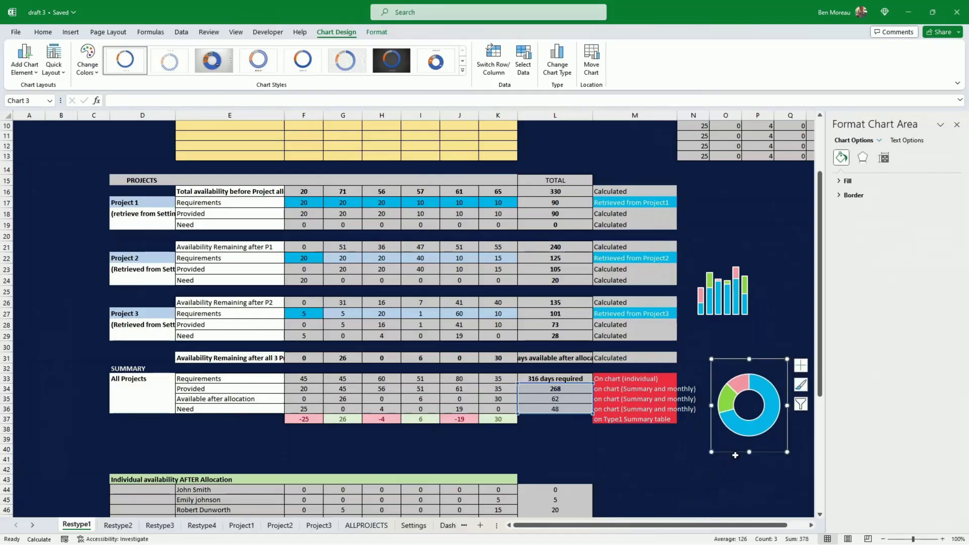
# - Duplicate the doughnut chart on Restype1 and transfer the copy to the Dashboard sheet
pyautogui.click(743, 384)
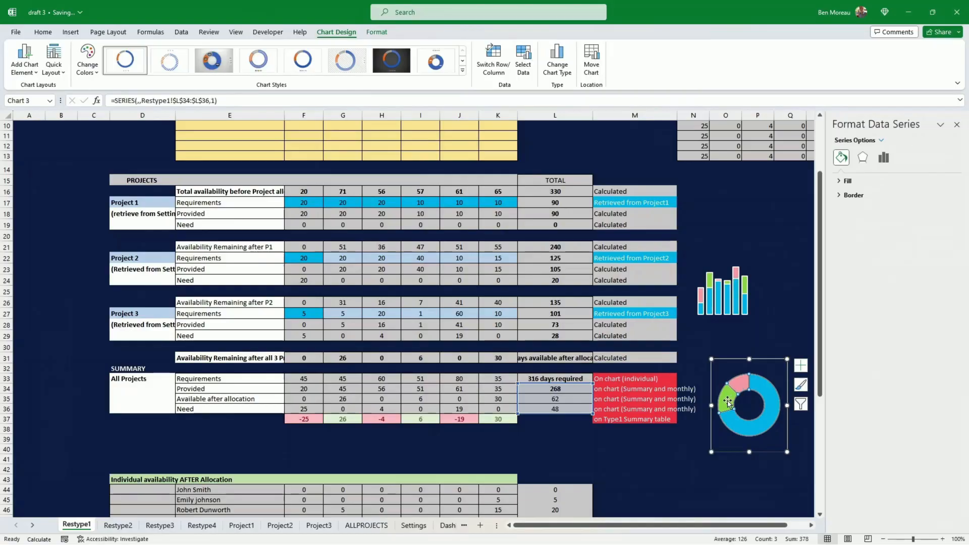
pyautogui.click(727, 402)
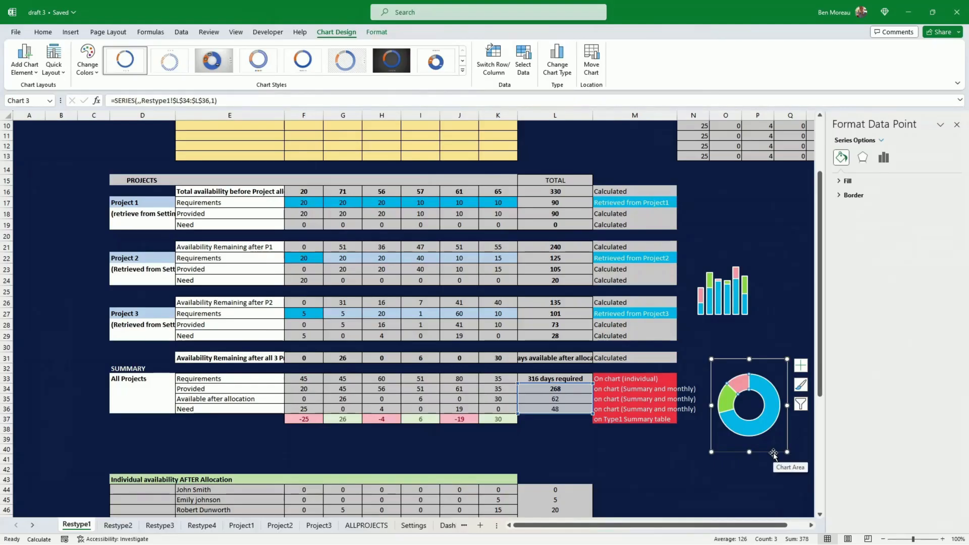
pyautogui.keyDown('ctrl'); pyautogui.moveTo(773, 452); pyautogui.dragTo(780, 459); pyautogui.keyUp('ctrl')
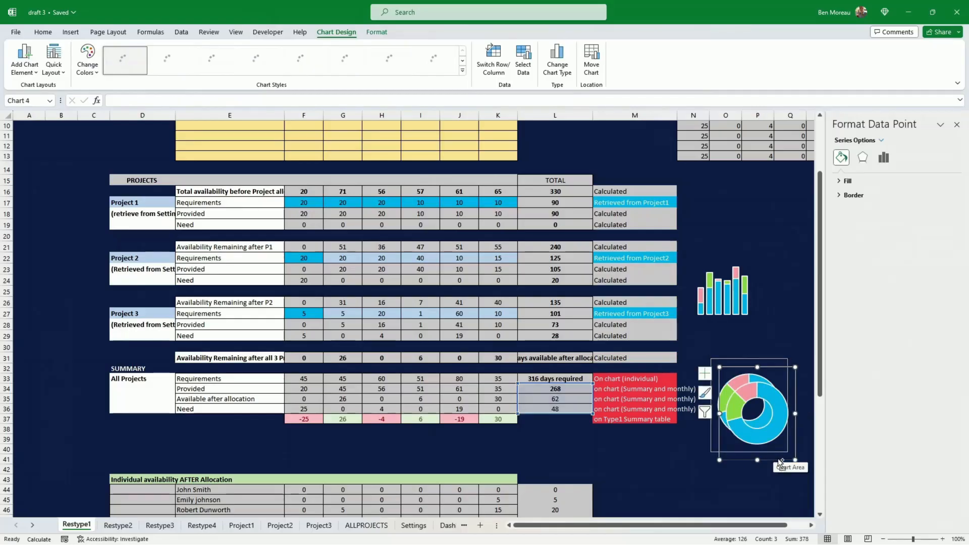
pyautogui.press('Escape')
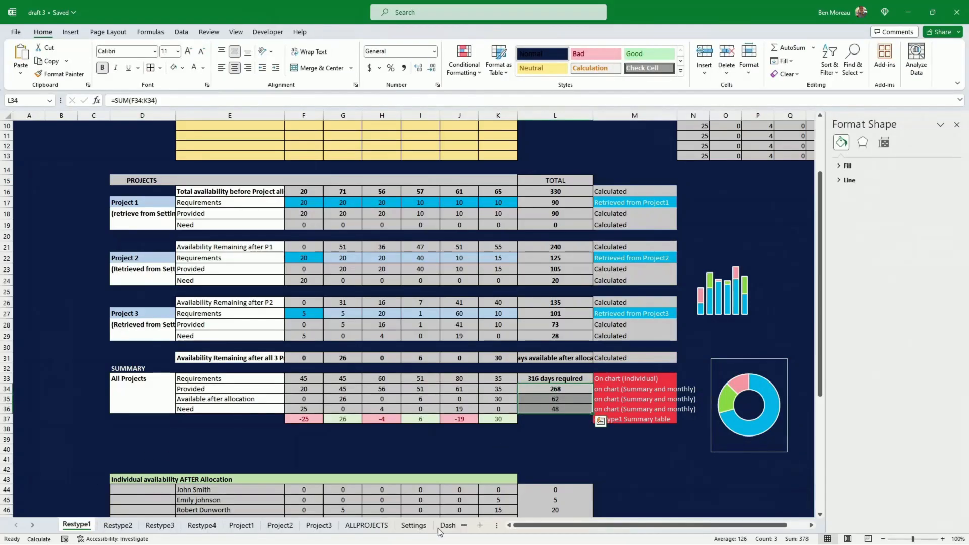
pyautogui.click(438, 510)
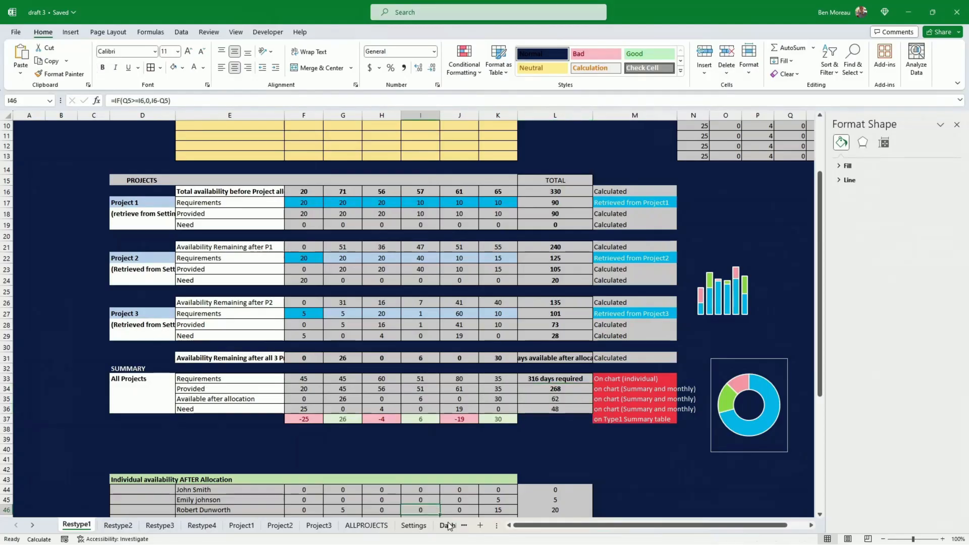
pyautogui.click(447, 525)
pyautogui.hotkey('ctrl', 'v')
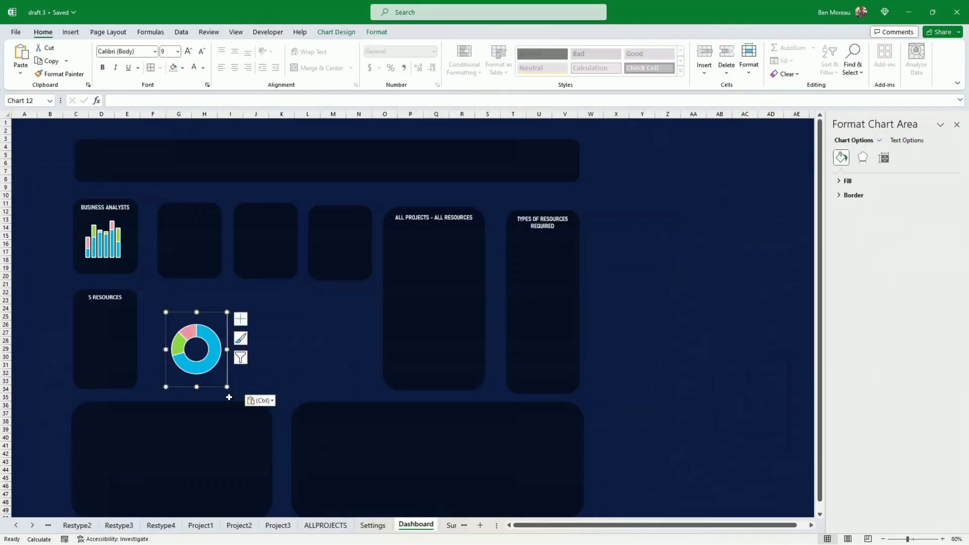
# - Shrink the doughnut to about 3.7 × 2.91 cm inside the Dashboard's 5 RESOURCES box and remove the chart's outline
pyautogui.moveTo(228, 387); pyautogui.dragTo(126, 366)
pyautogui.click(220, 344)
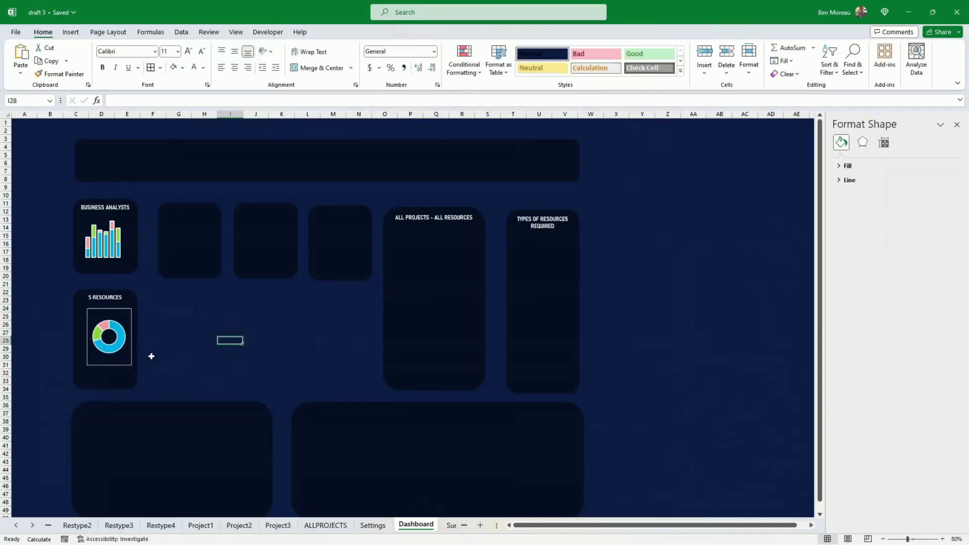
pyautogui.click(136, 348)
pyautogui.click(115, 361)
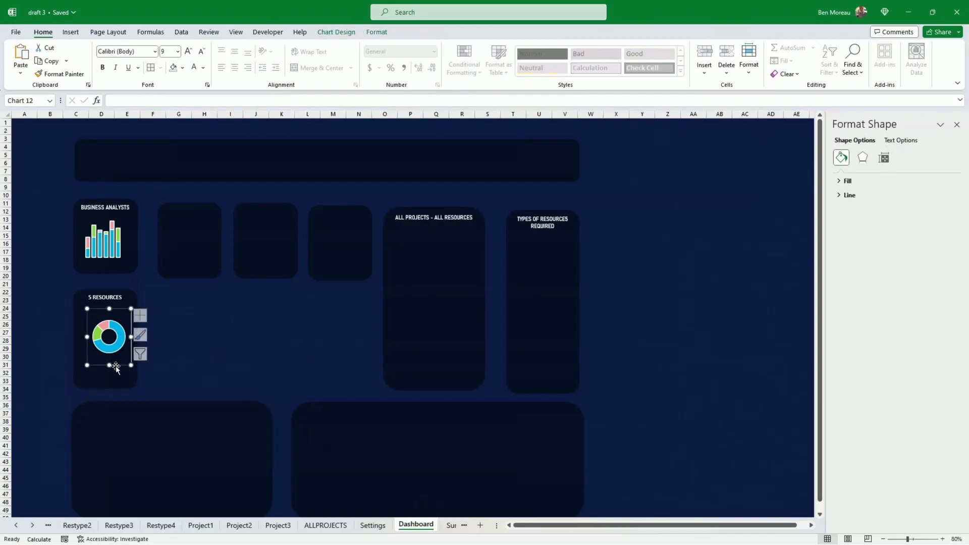
pyautogui.click(344, 32)
pyautogui.click(378, 32)
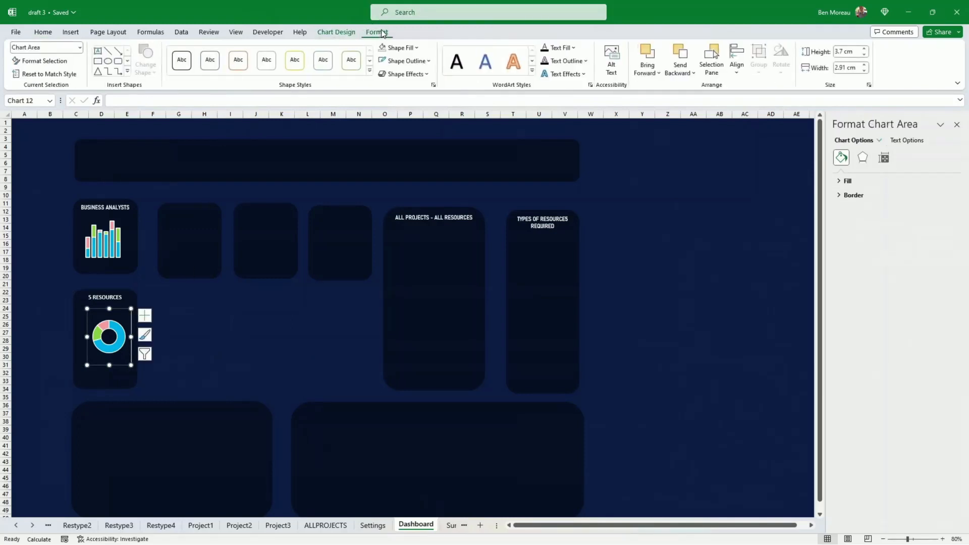
pyautogui.click(406, 61)
pyautogui.click(405, 217)
# - Show data labels on the Dashboard's doughnut chart and color their text white
pyautogui.click(43, 32)
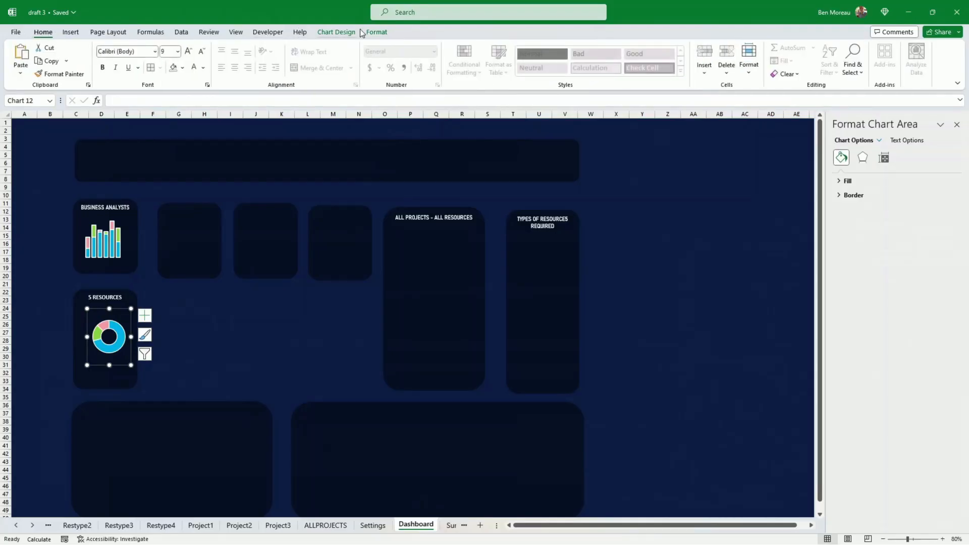
pyautogui.click(337, 32)
pyautogui.click(24, 69)
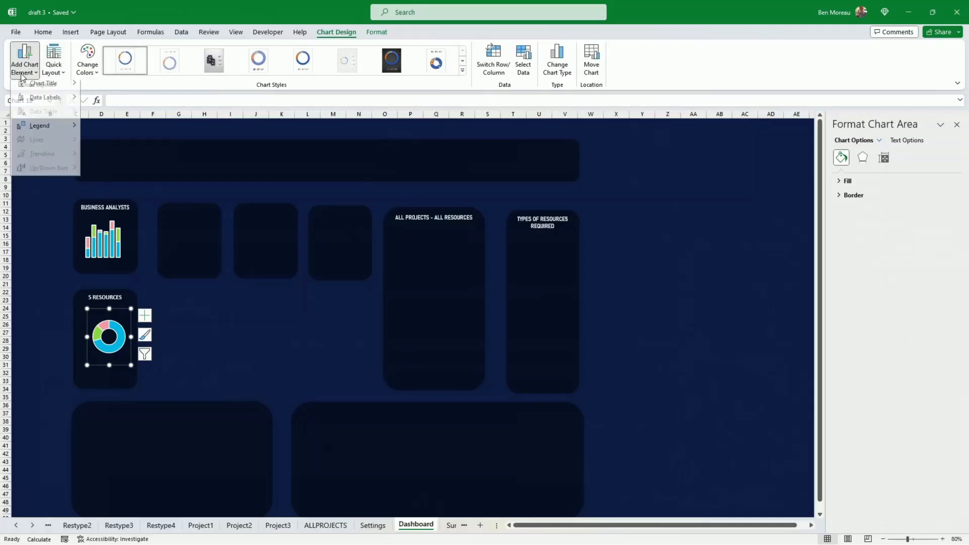
pyautogui.moveTo(45, 104)
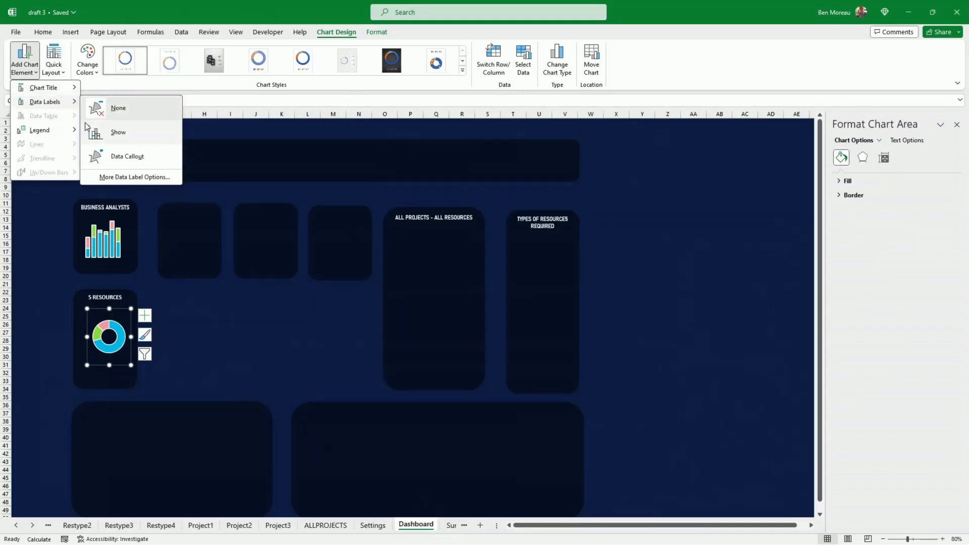
pyautogui.click(102, 130)
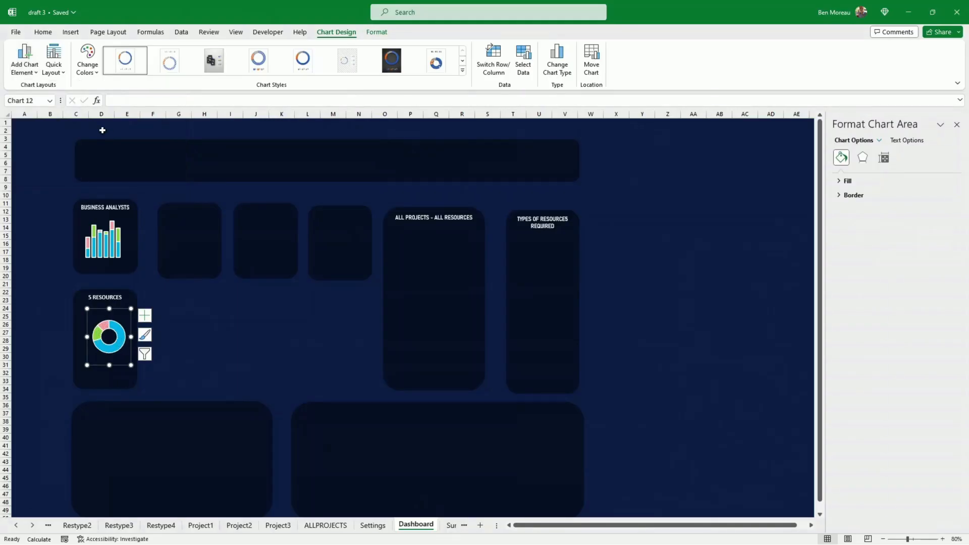
pyautogui.rightClick(116, 346)
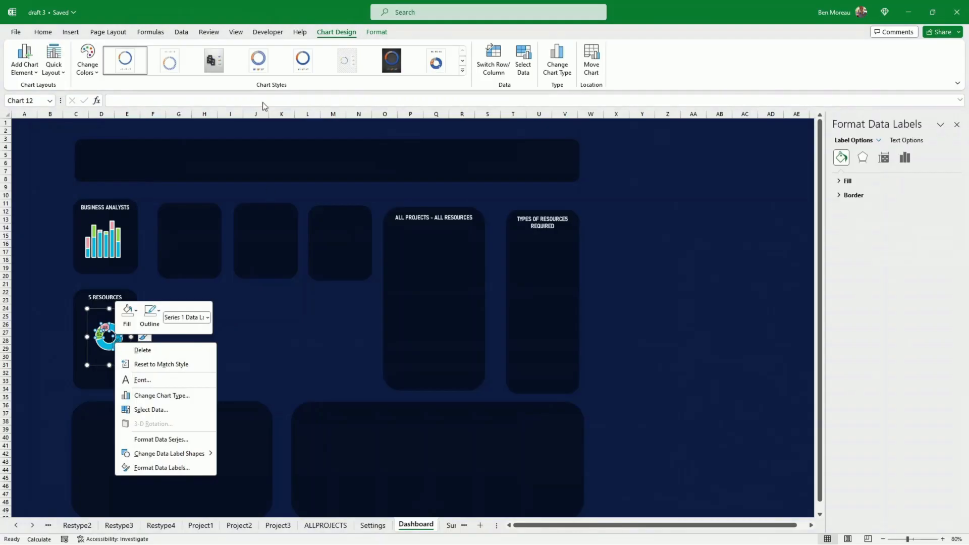
pyautogui.click(44, 33)
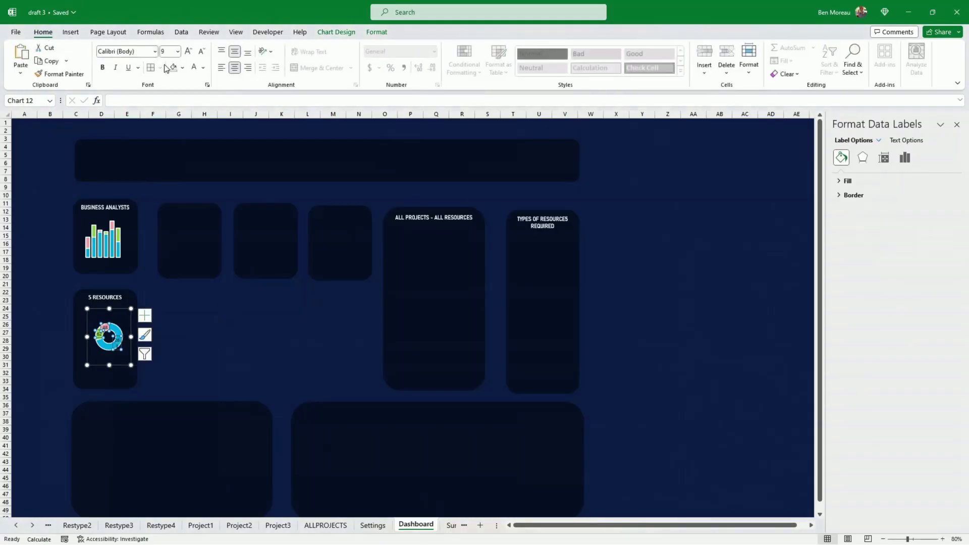
pyautogui.click(193, 70)
pyautogui.click(181, 357)
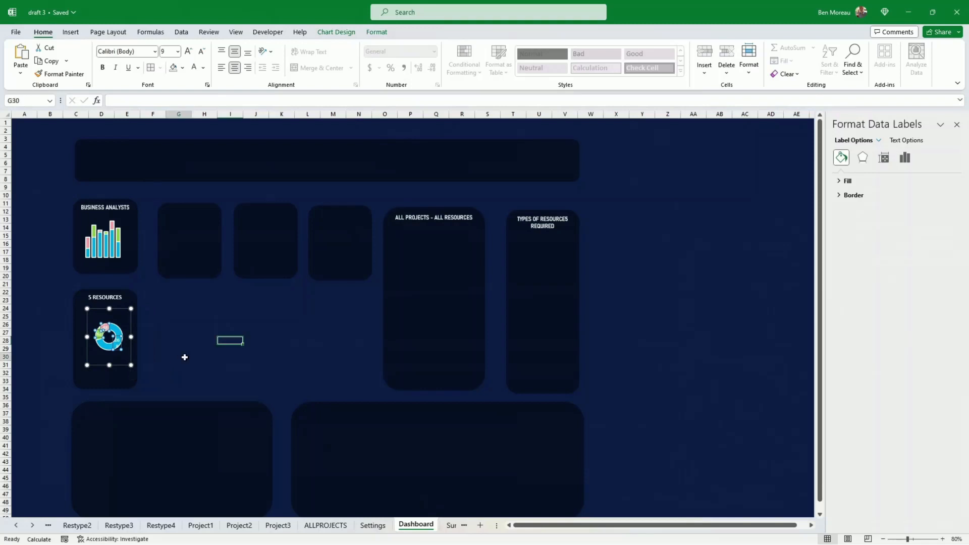
# - Move the doughnut's three data labels outside the ring, each beside its own slice
pyautogui.click(121, 346)
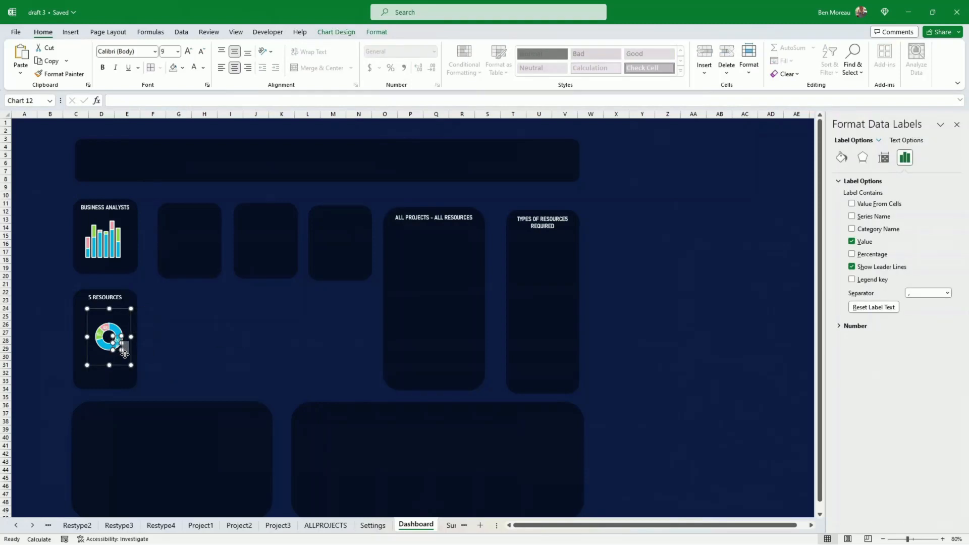
pyautogui.click(123, 347)
pyautogui.click(103, 326)
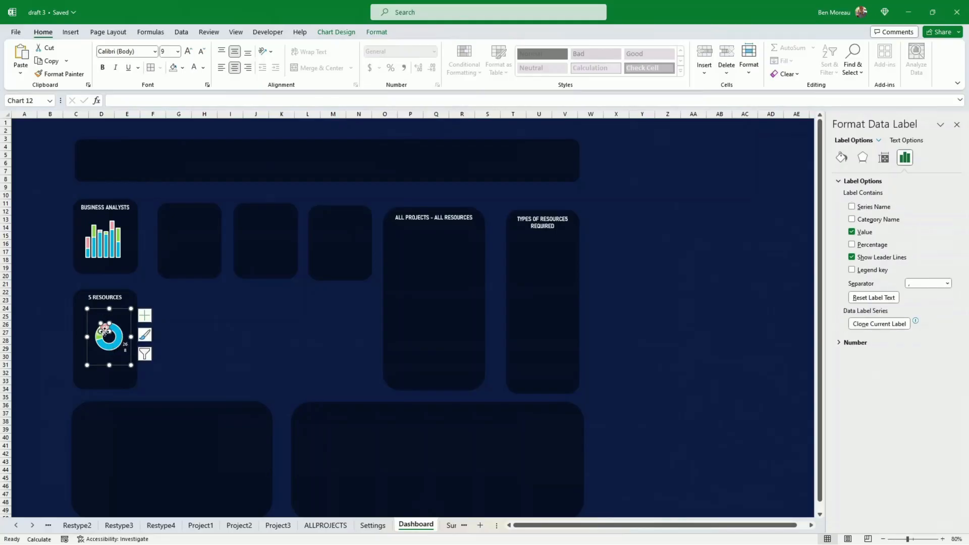
pyautogui.moveTo(104, 332)
pyautogui.mouseDown()
pyautogui.moveTo(103, 322)
pyautogui.moveTo(92, 339)
pyautogui.mouseUp()
pyautogui.click(99, 335)
pyautogui.click(256, 340)
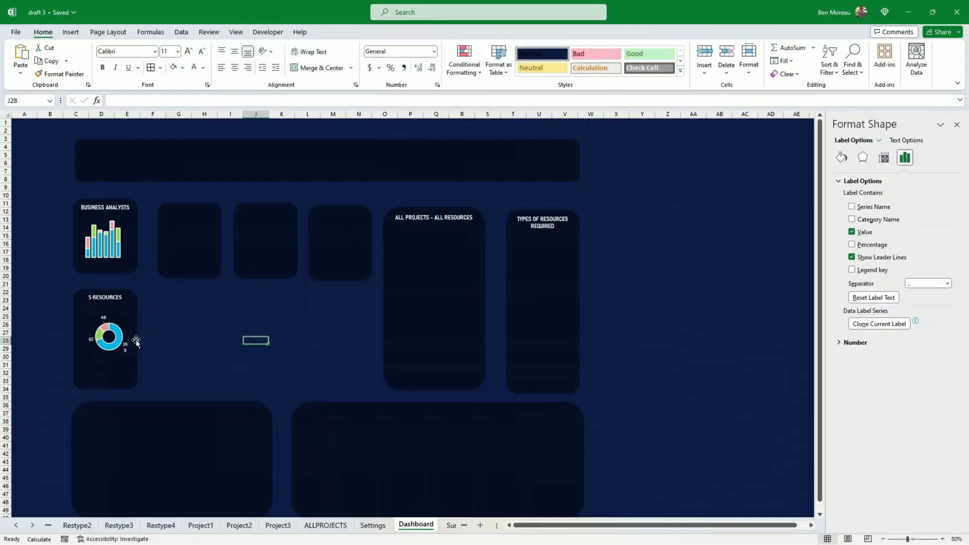
# - Set the doughnut's data labels to 10 pt, widen the chart slightly and turn off wrapping of the label text
pyautogui.click(126, 350)
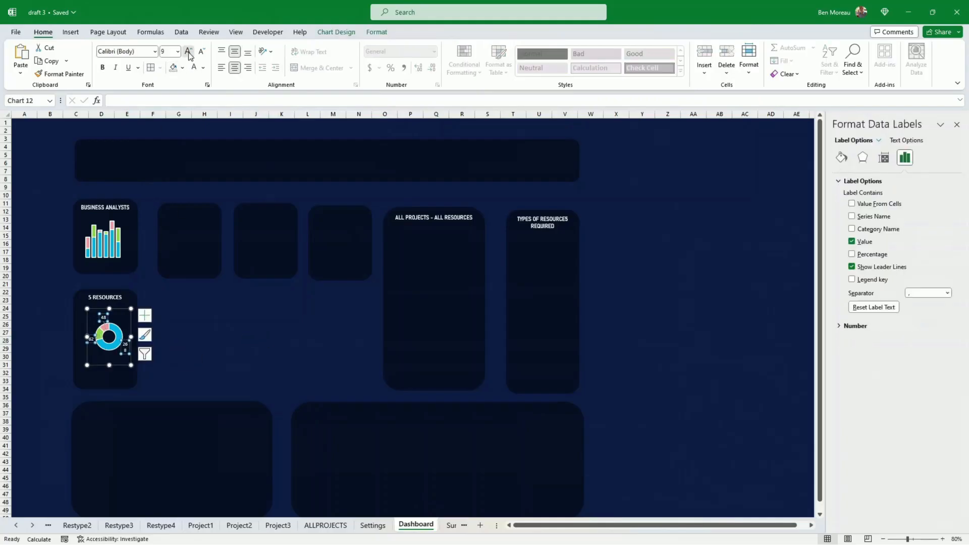
pyautogui.click(128, 353)
pyautogui.moveTo(130, 365); pyautogui.dragTo(132, 364)
pyautogui.click(127, 349)
pyautogui.click(857, 196)
pyautogui.click(847, 330)
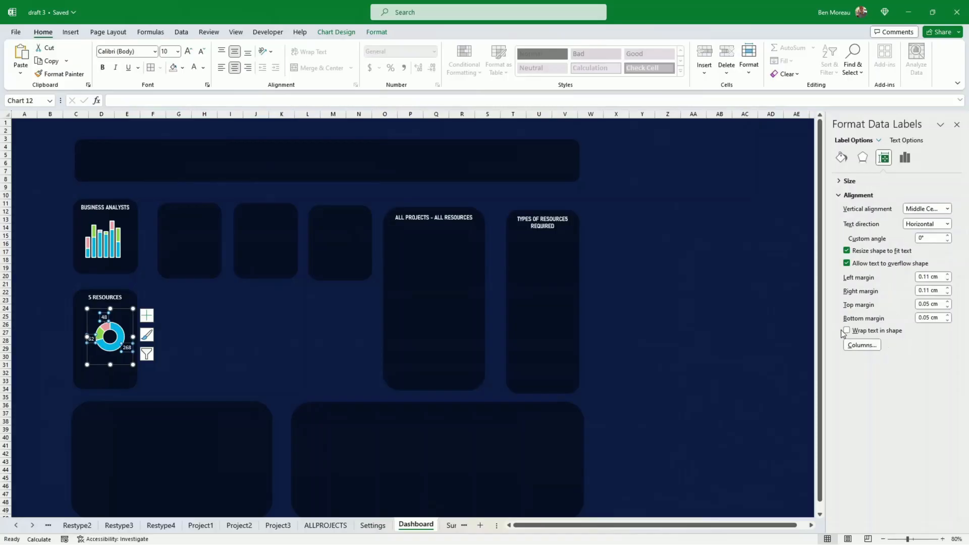
pyautogui.click(212, 349)
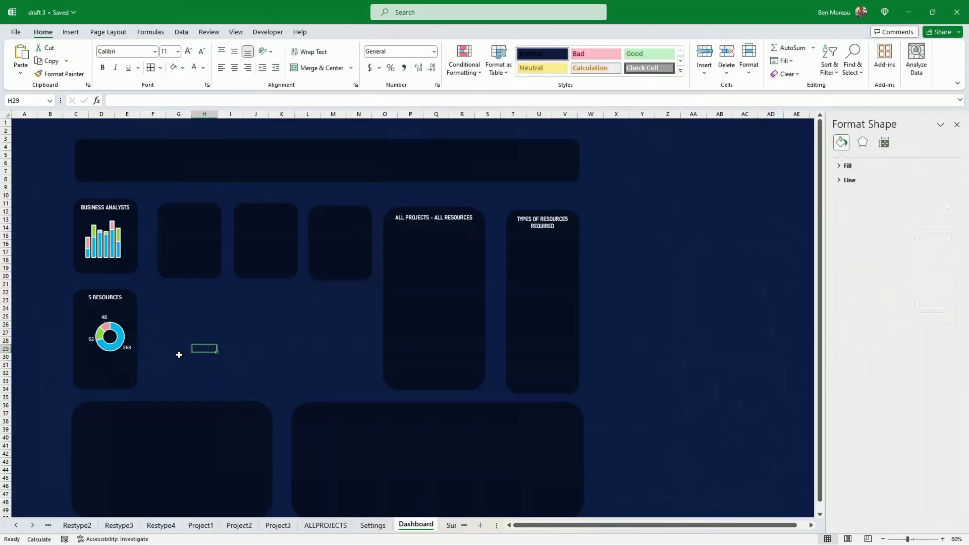
# - Adjust the doughnut chart's size and shift it slightly right inside the 5 RESOURCES box
pyautogui.click(89, 338)
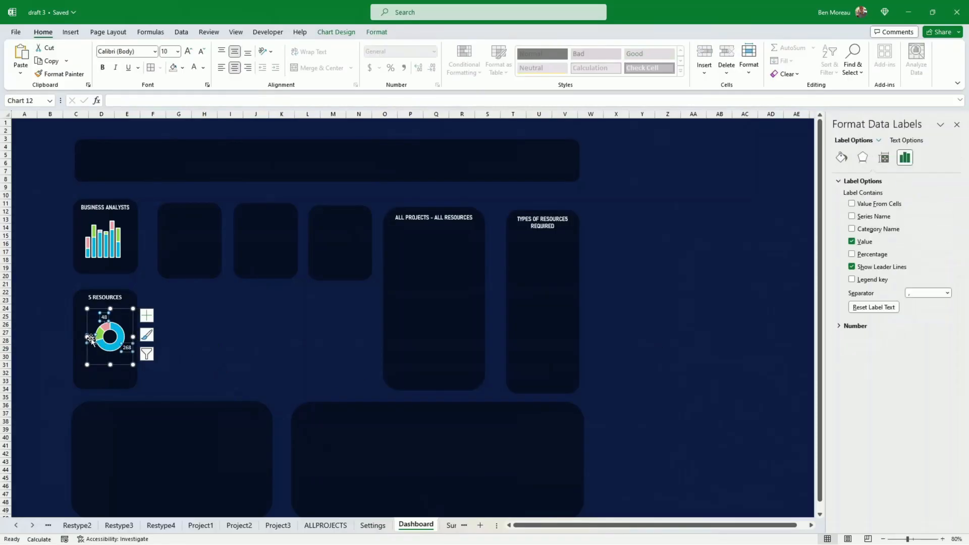
pyautogui.click(91, 338)
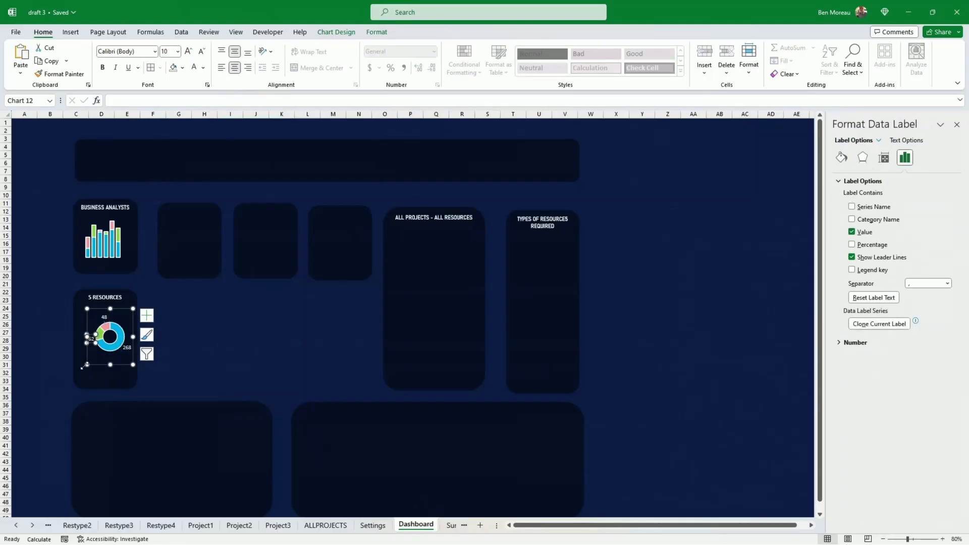
pyautogui.moveTo(84, 365); pyautogui.dragTo(81, 364)
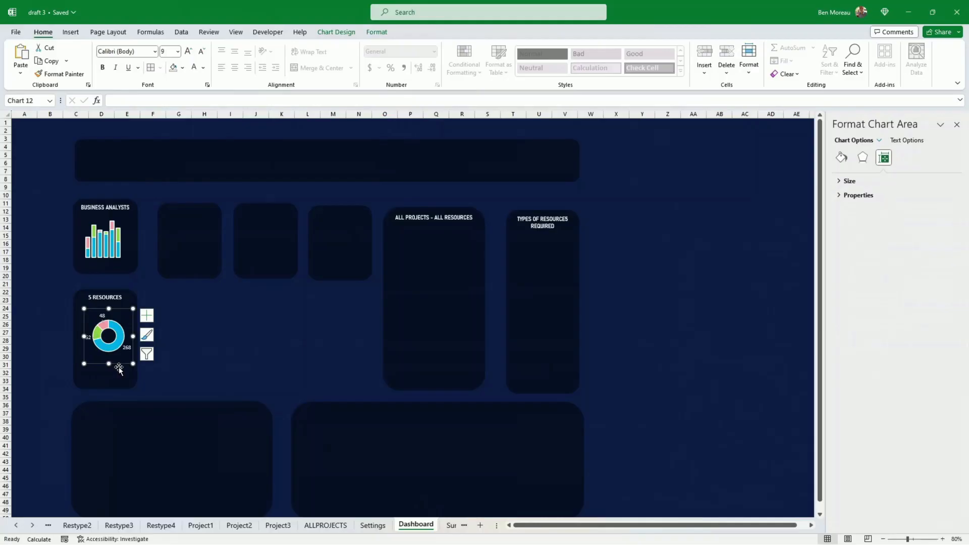
pyautogui.moveTo(120, 363)
pyautogui.mouseDown()
pyautogui.moveTo(134, 363)
pyautogui.moveTo(123, 361)
pyautogui.mouseUp()
pyautogui.click(281, 364)
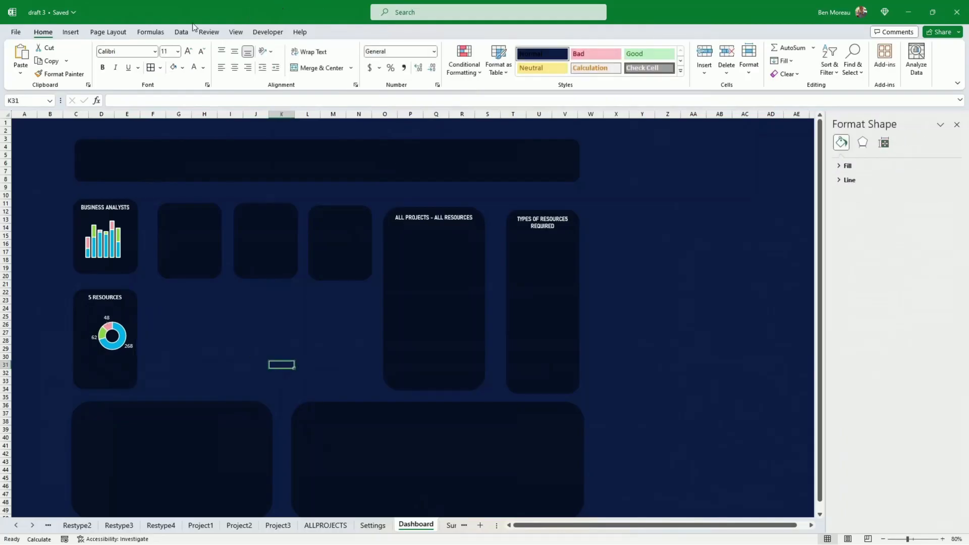
# - Search the stock icons for "people" and insert the solid standing man icon on the Dashboard
pyautogui.click(72, 32)
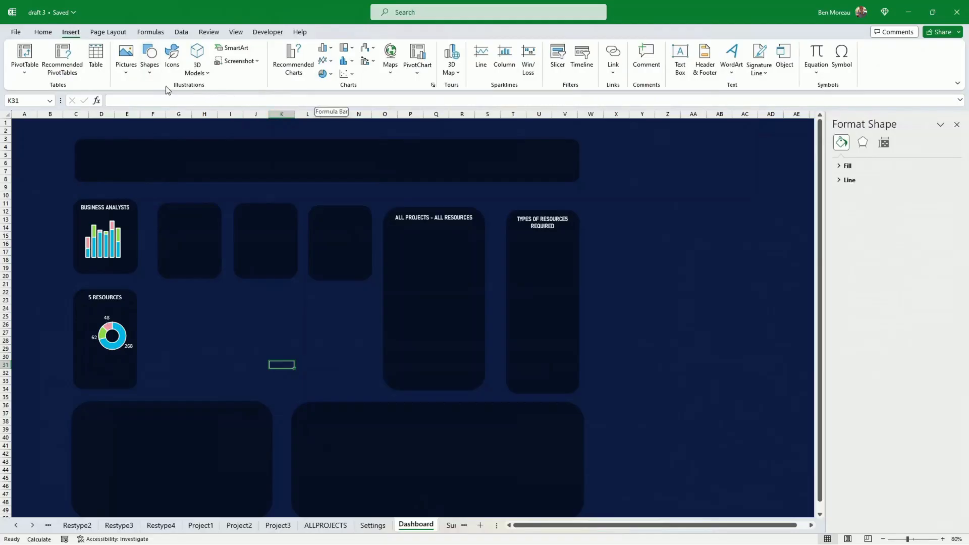
pyautogui.click(173, 58)
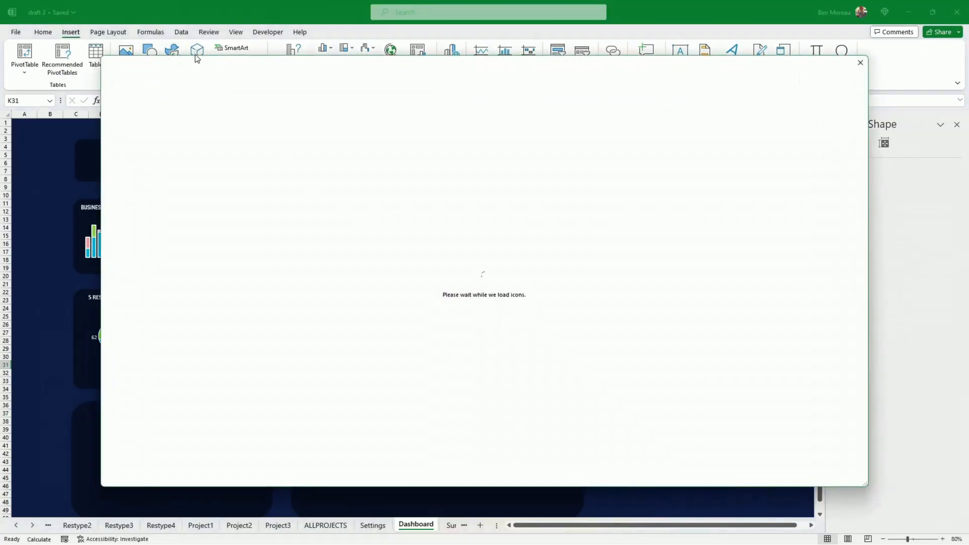
pyautogui.moveTo(252, 69); pyautogui.dragTo(359, 155)
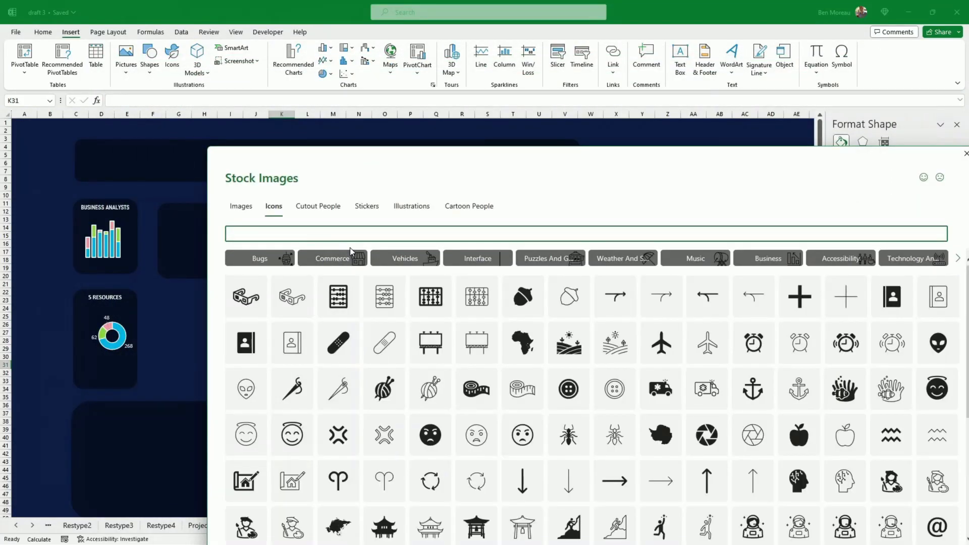
pyautogui.write('people')
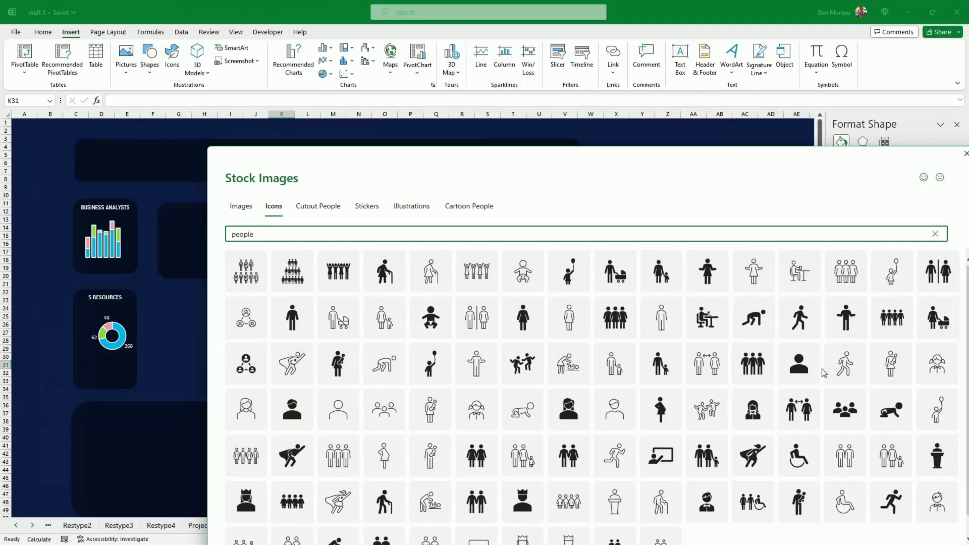
pyautogui.click(296, 325)
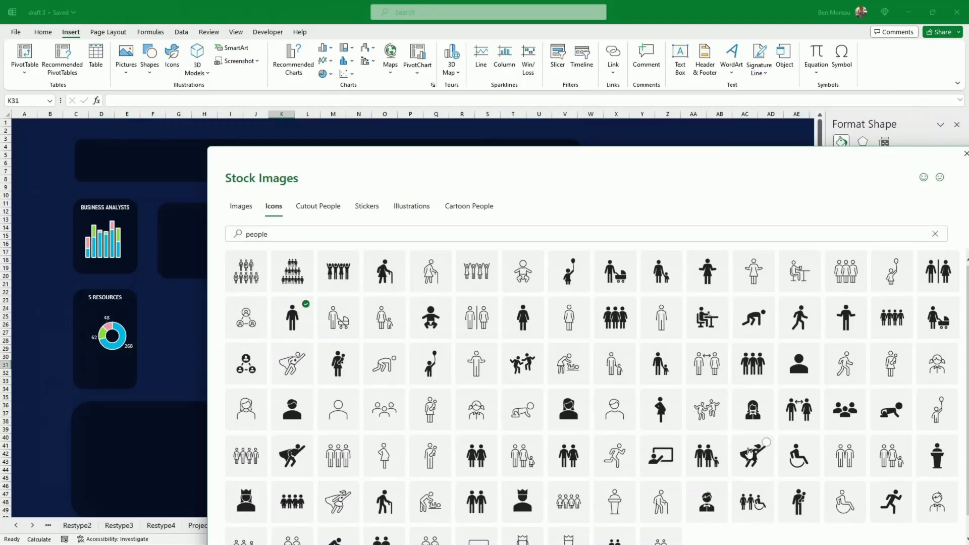
pyautogui.moveTo(755, 159); pyautogui.dragTo(737, 57)
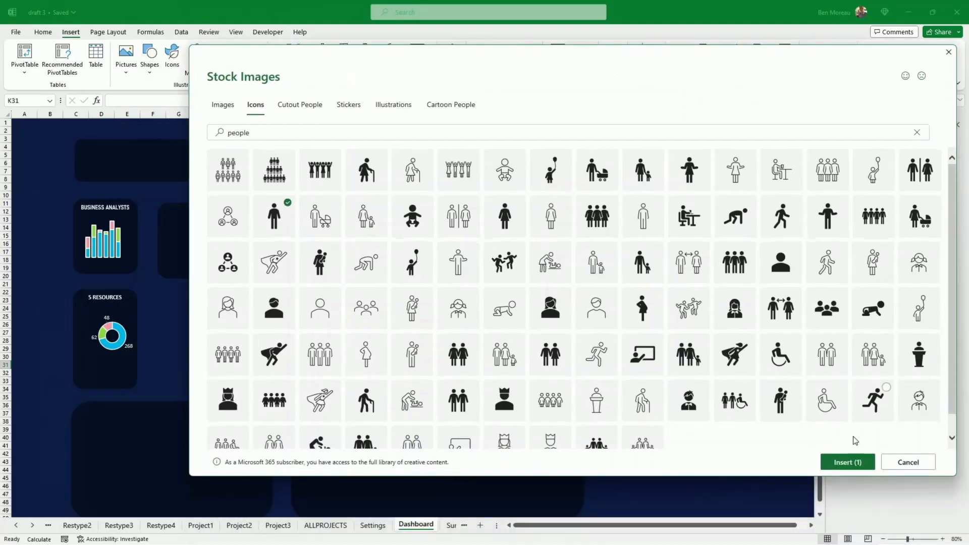
pyautogui.click(840, 462)
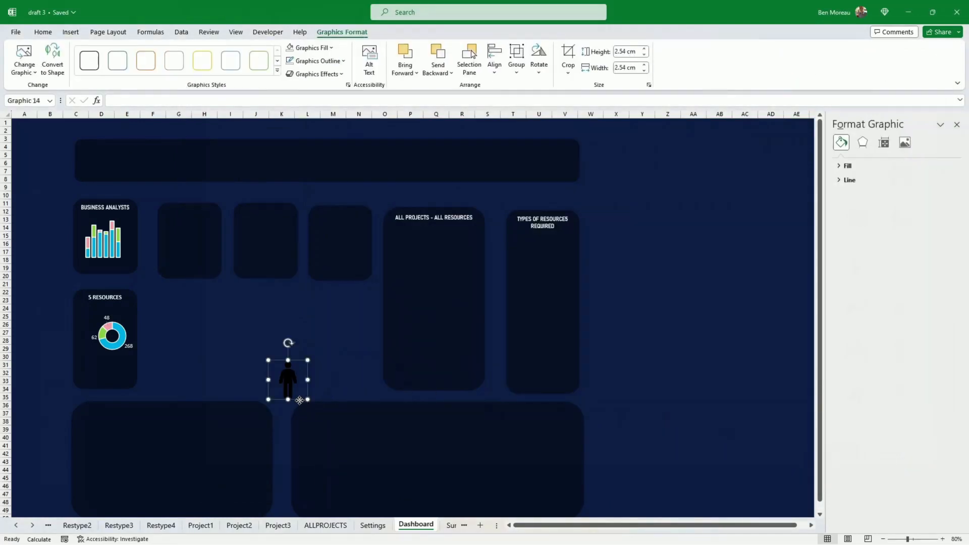
# - Shrink the person icon to about 2.22 × 2.22 cm and fill it with the lightest blue theme tint
pyautogui.moveTo(299, 400); pyautogui.dragTo(266, 366)
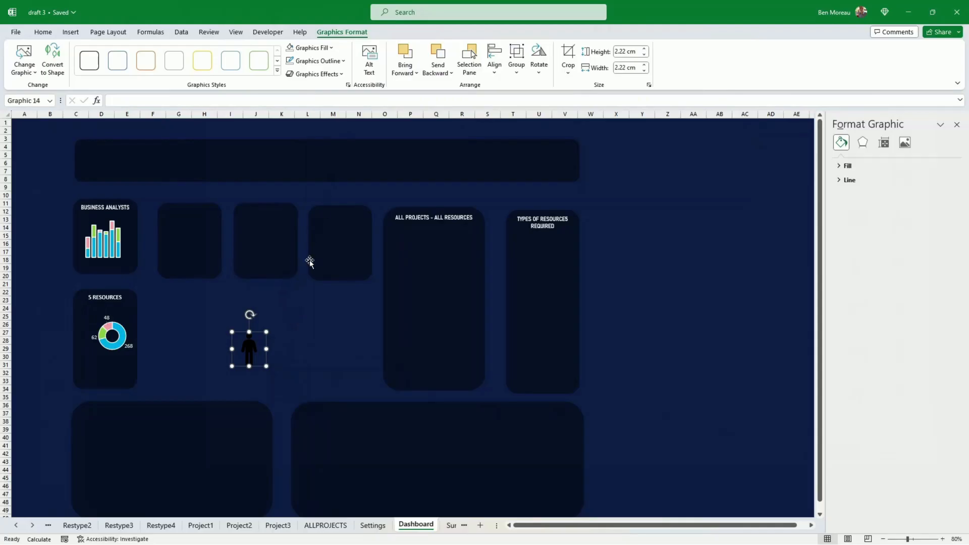
pyautogui.click(330, 48)
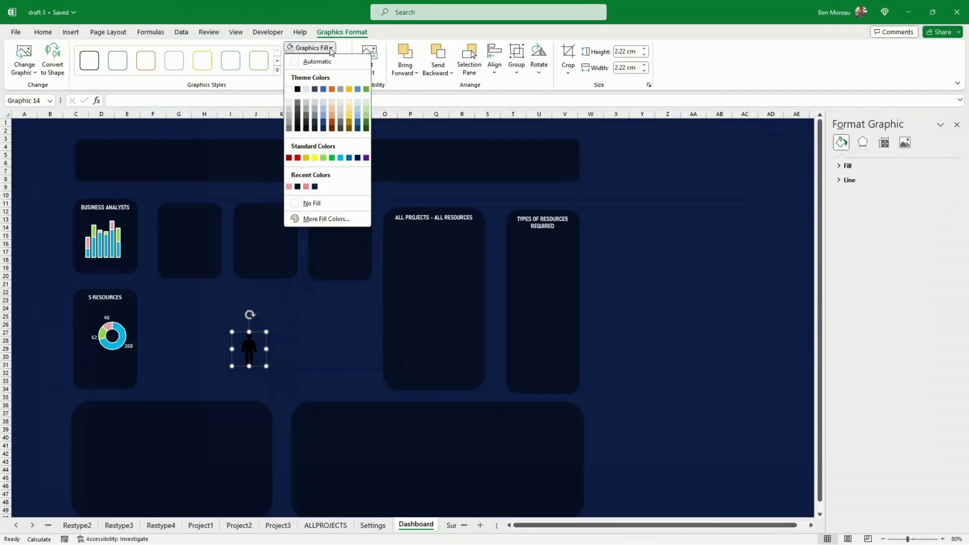
pyautogui.click(358, 103)
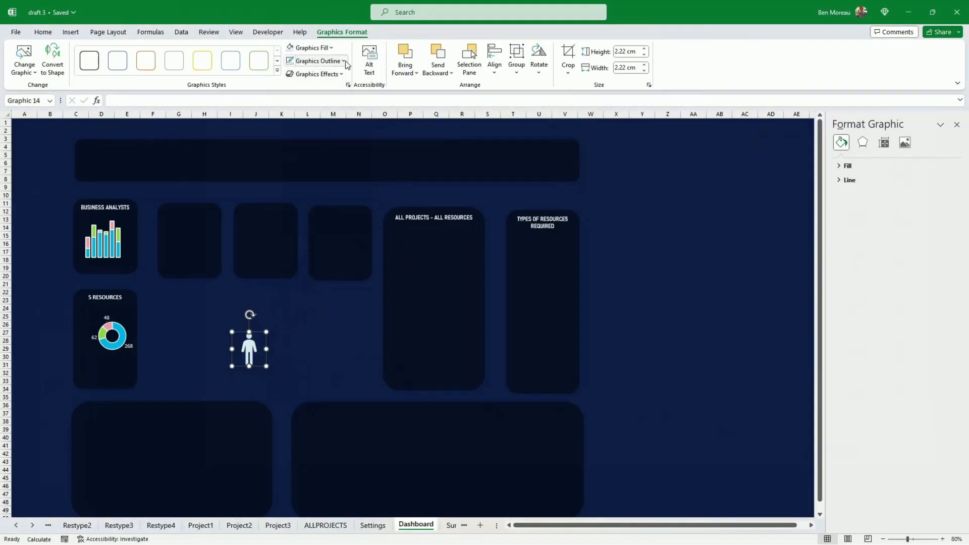
pyautogui.click(331, 48)
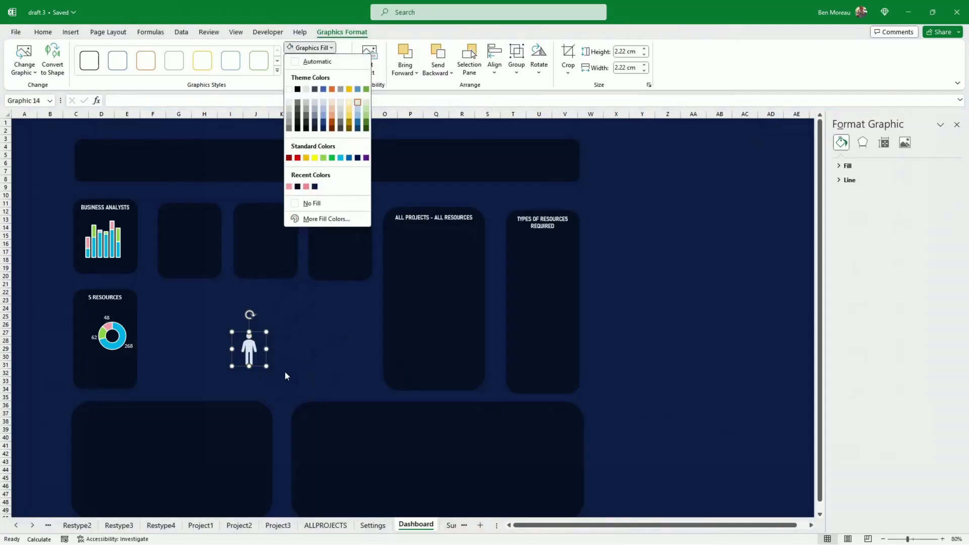
pyautogui.click(388, 30)
# - Give the person icon a white outline with a weight of 1 pt
pyautogui.click(337, 63)
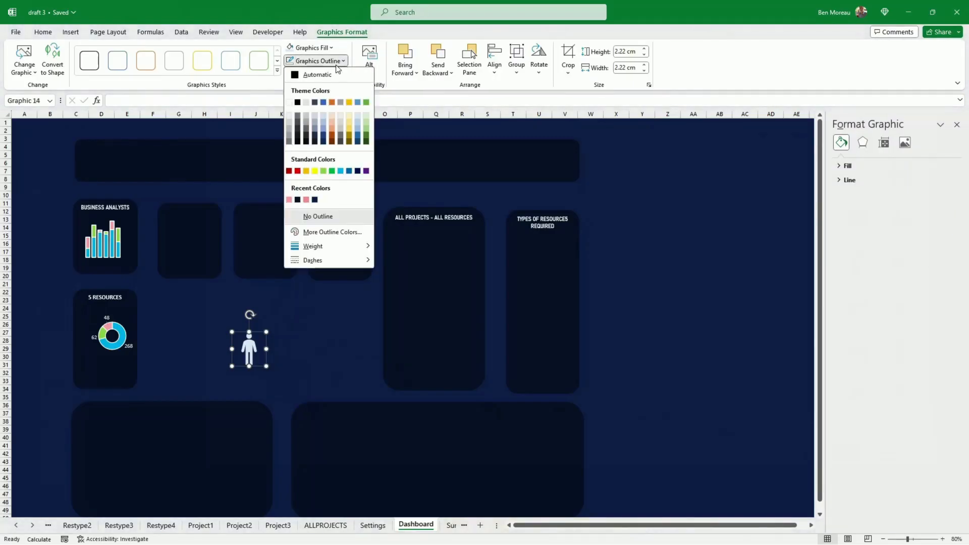
pyautogui.click(292, 104)
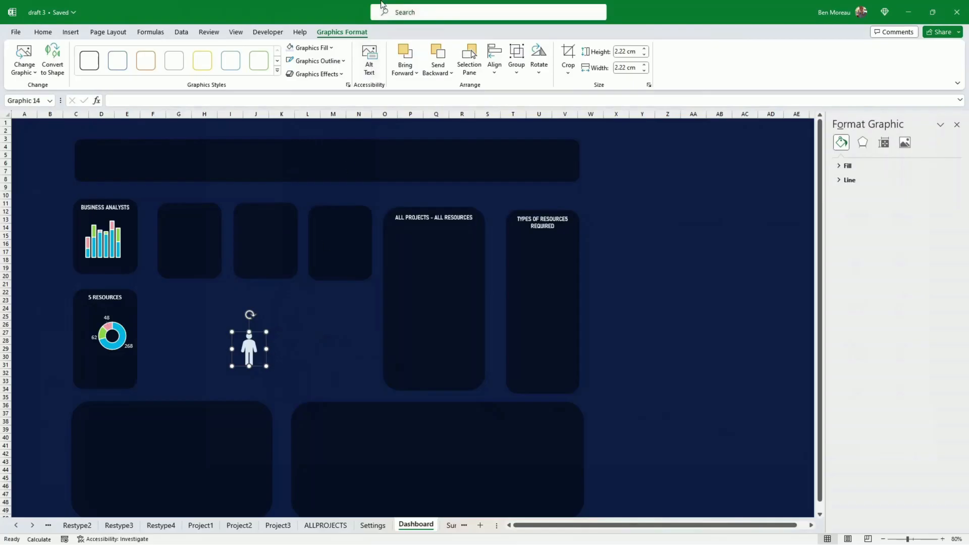
pyautogui.click(329, 61)
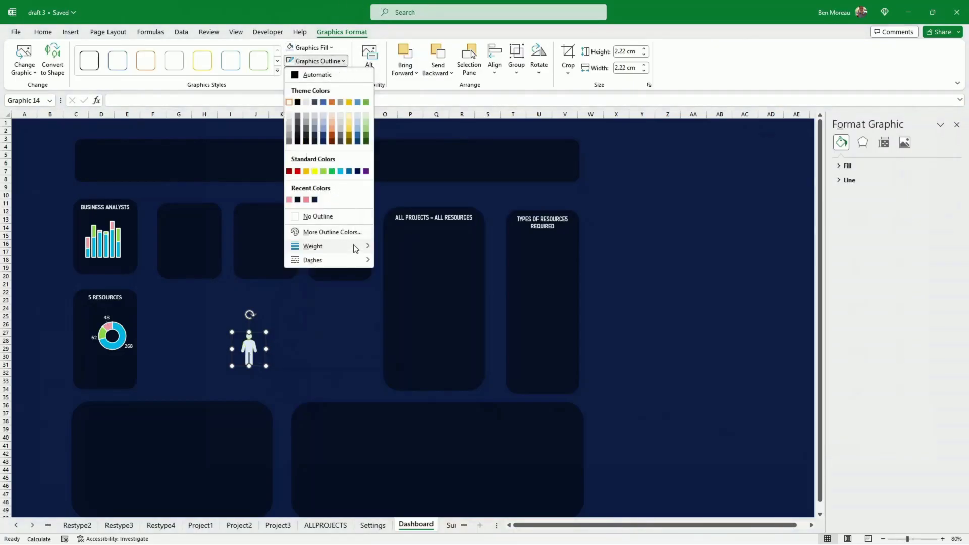
pyautogui.moveTo(356, 248)
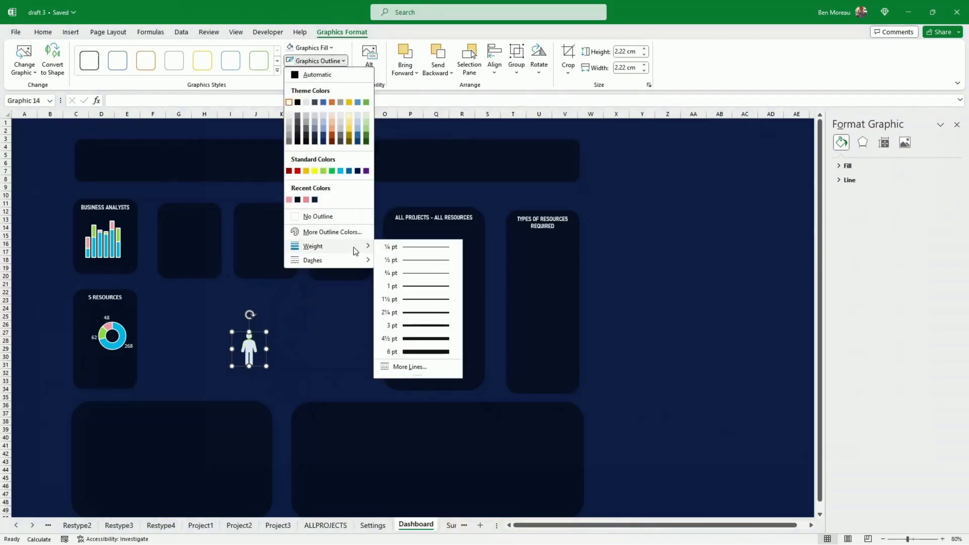
pyautogui.click(409, 289)
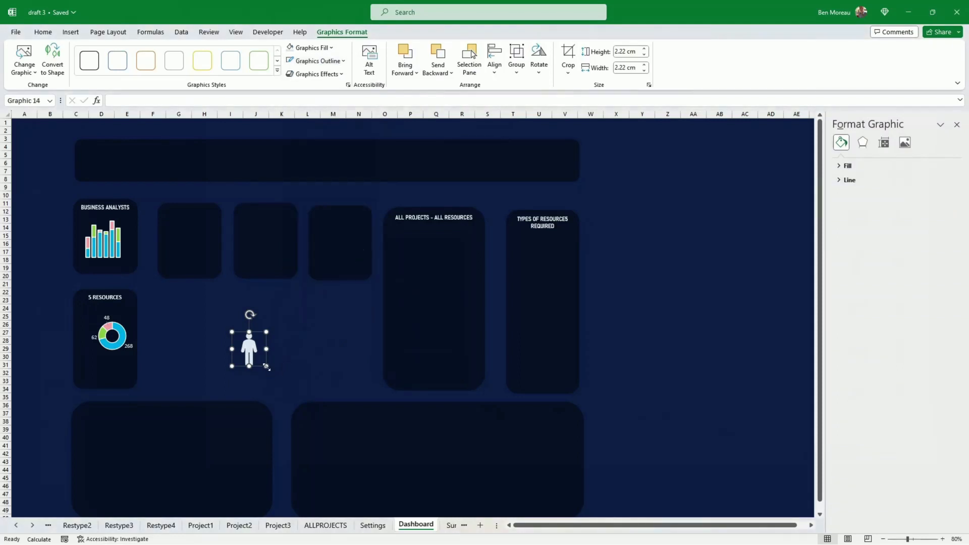
# - Shrink the person icon to about 2.02 × 2.02 cm and place it left of the doughnut in the 5 RESOURCES box
pyautogui.moveTo(267, 366); pyautogui.dragTo(91, 346)
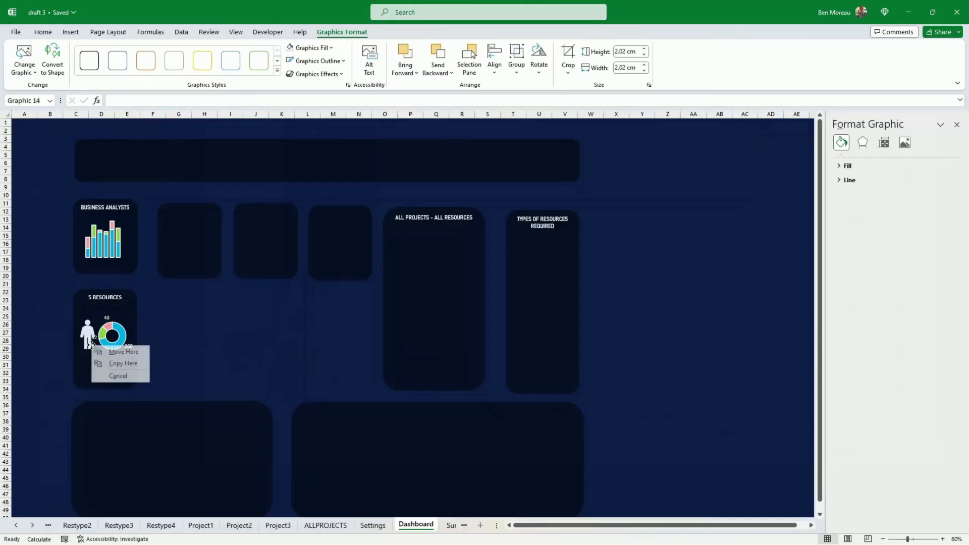
pyautogui.click(100, 352)
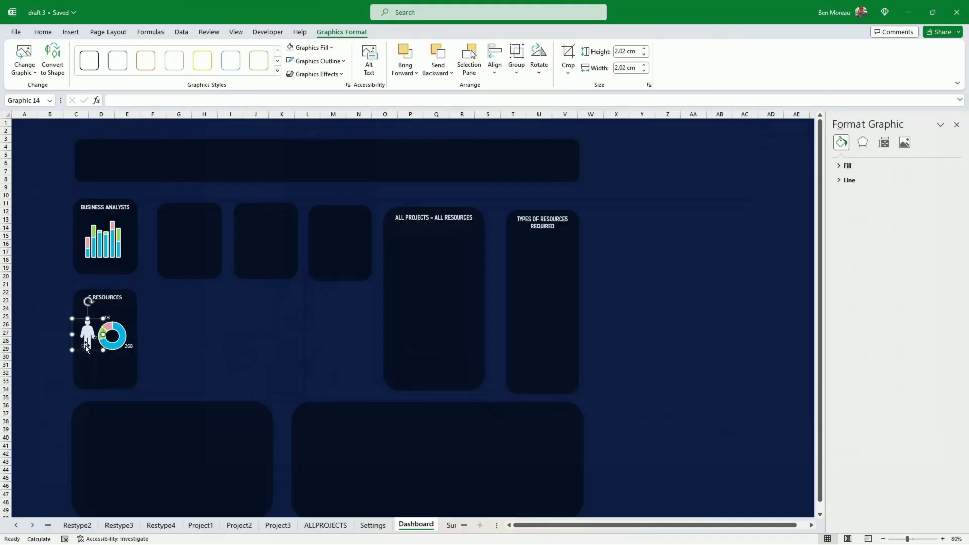
pyautogui.moveTo(87, 343); pyautogui.dragTo(84, 342)
# - Apply a reflection effect to the person icon beside the doughnut
pyautogui.click(335, 74)
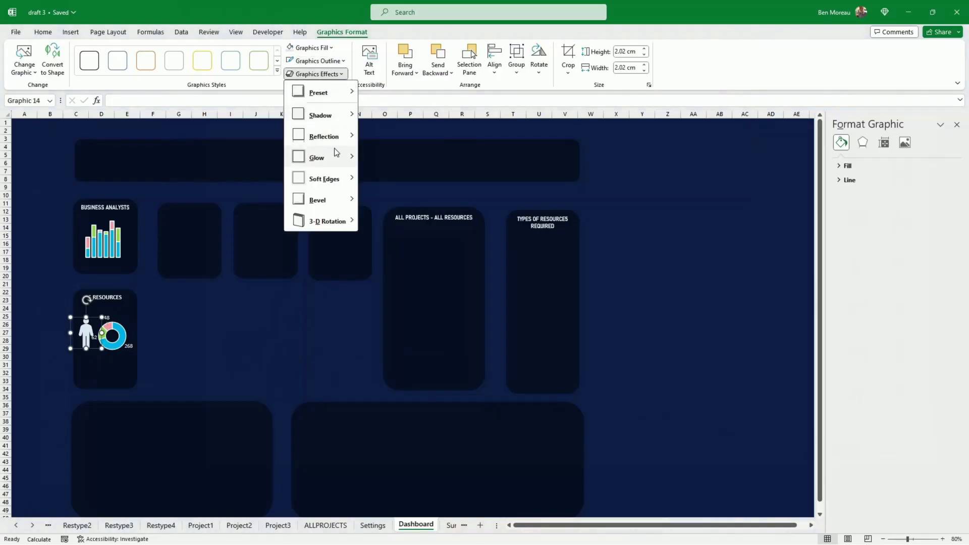
pyautogui.moveTo(333, 137)
pyautogui.click(375, 204)
pyautogui.press('Escape')
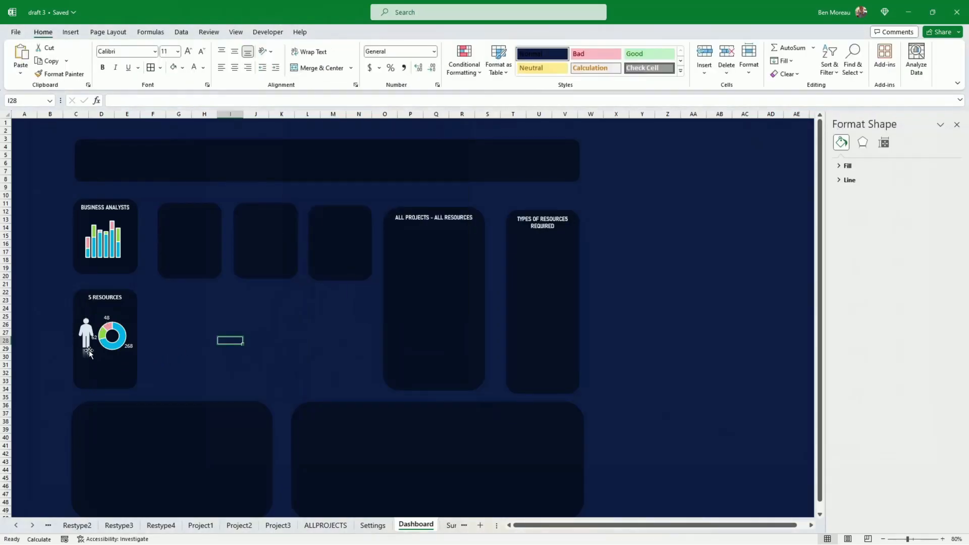
pyautogui.click(86, 346)
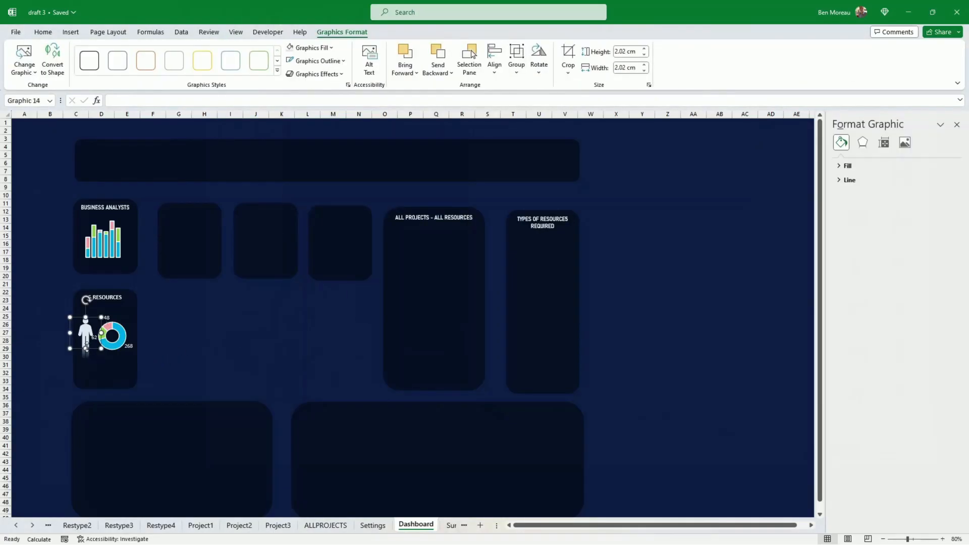
# - Change the font of the doughnut's data labels to Bahnschrift SemiBold SemiConden
pyautogui.click(130, 346)
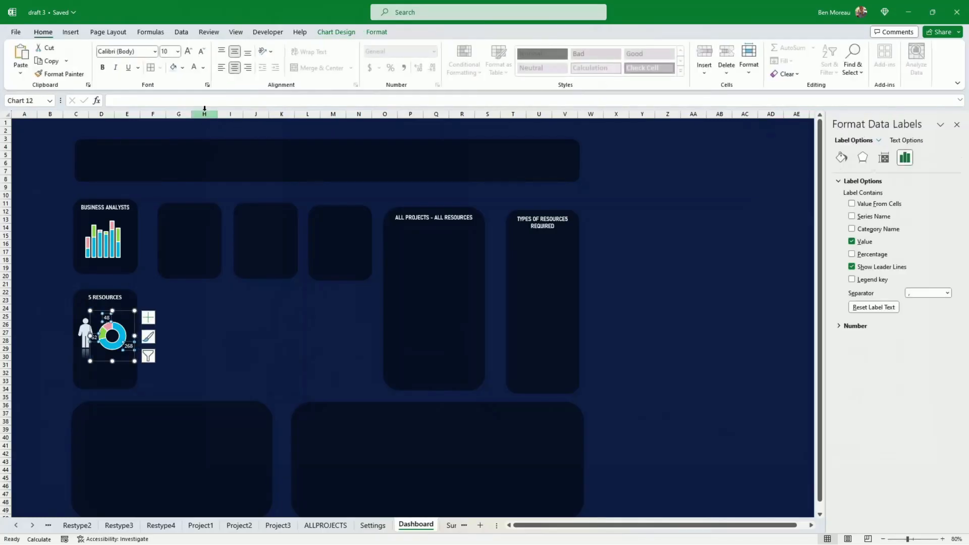
pyautogui.click(154, 51)
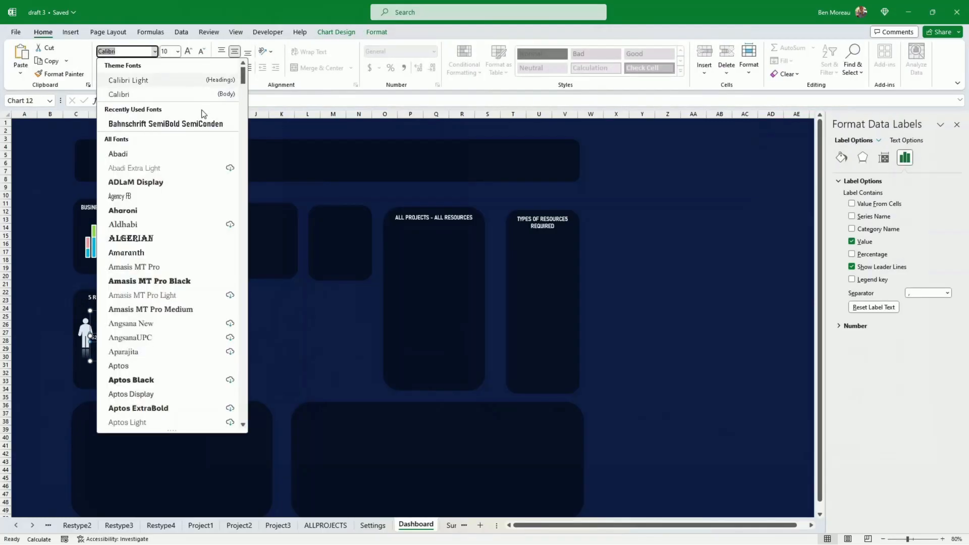
pyautogui.click(161, 124)
pyautogui.click(208, 309)
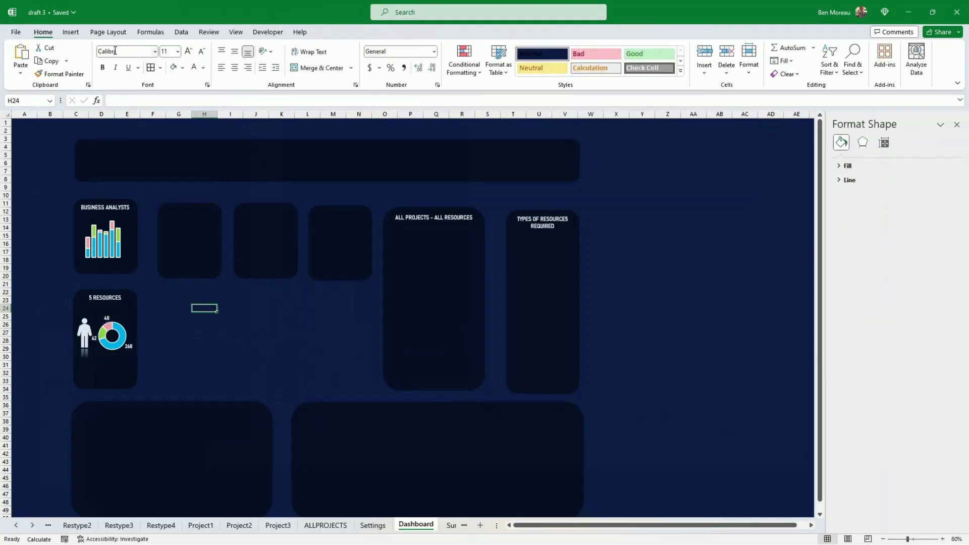
# - Insert a text box about 5.79 × 1.46 cm in the empty area beside the 5 RESOURCES box on the Dashboard
pyautogui.click(70, 32)
pyautogui.click(680, 63)
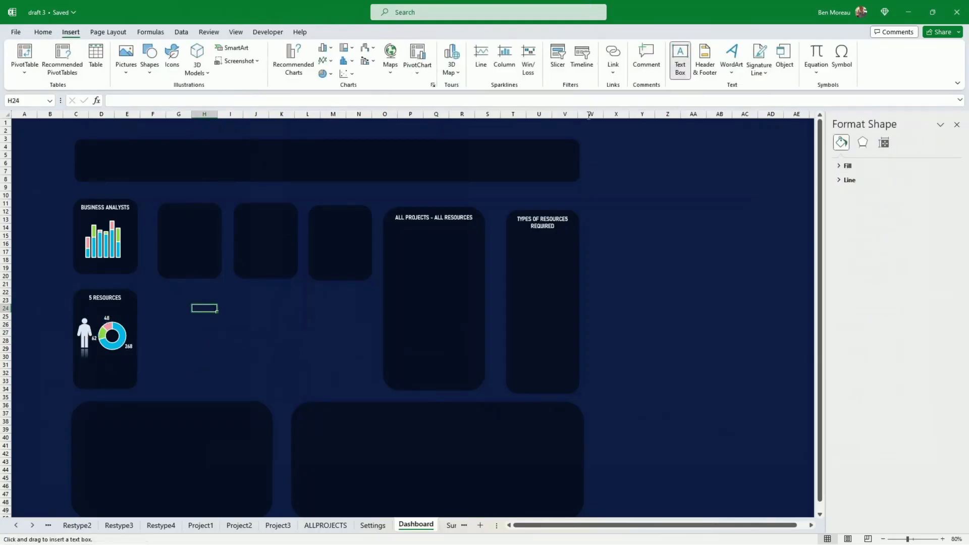
pyautogui.moveTo(161, 342); pyautogui.dragTo(250, 365)
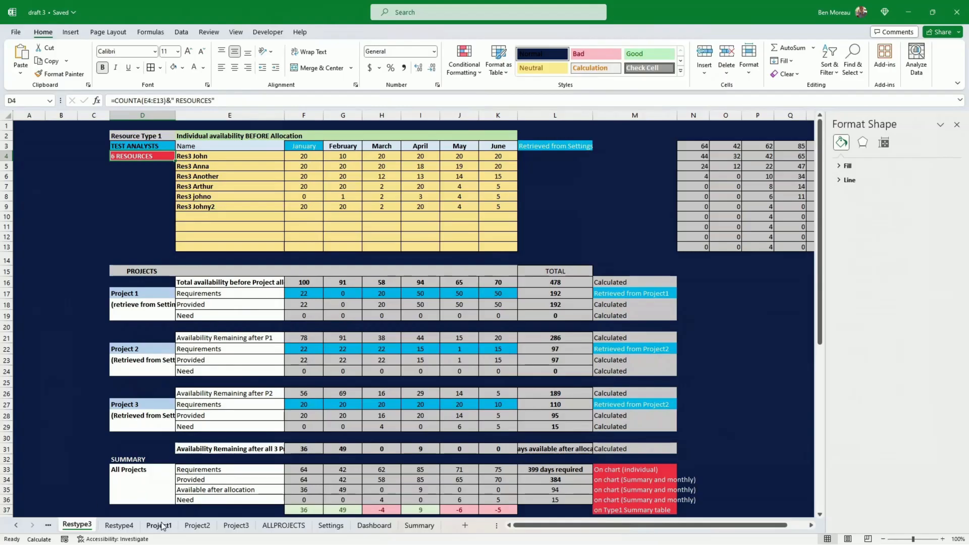
# - Examine the days-required total in L33 of the Restype1 sheet and the monthly requirements it sums, and return to the Dashboard
pyautogui.click(48, 525)
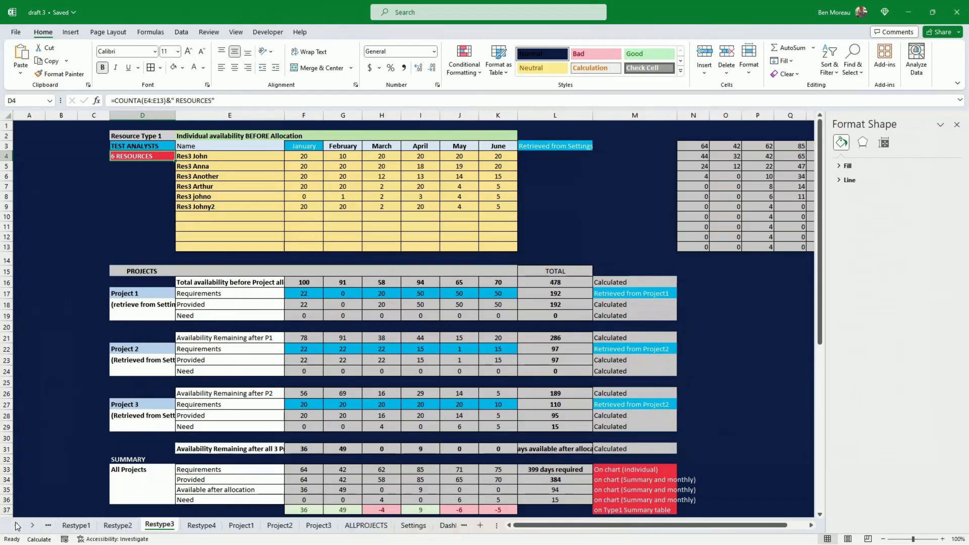
pyautogui.click(84, 526)
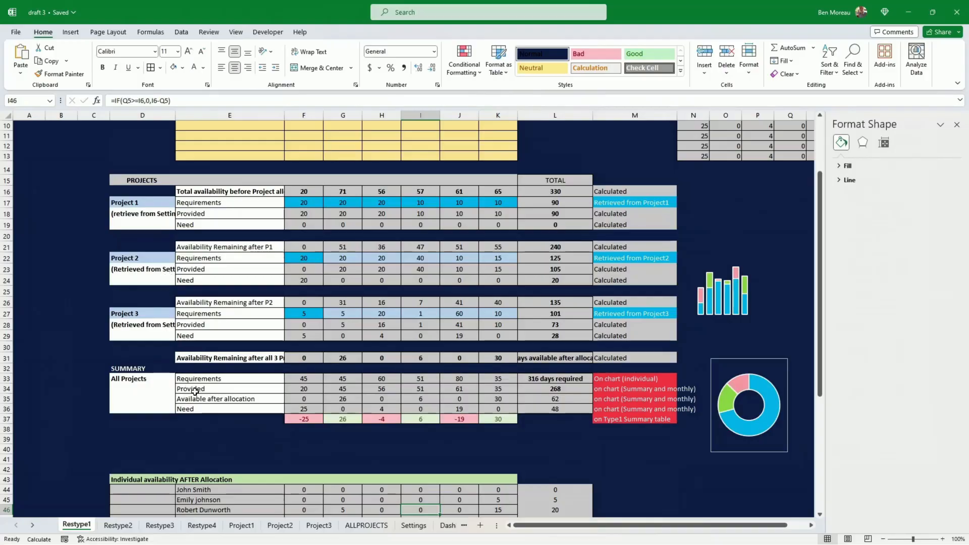
pyautogui.click(544, 377)
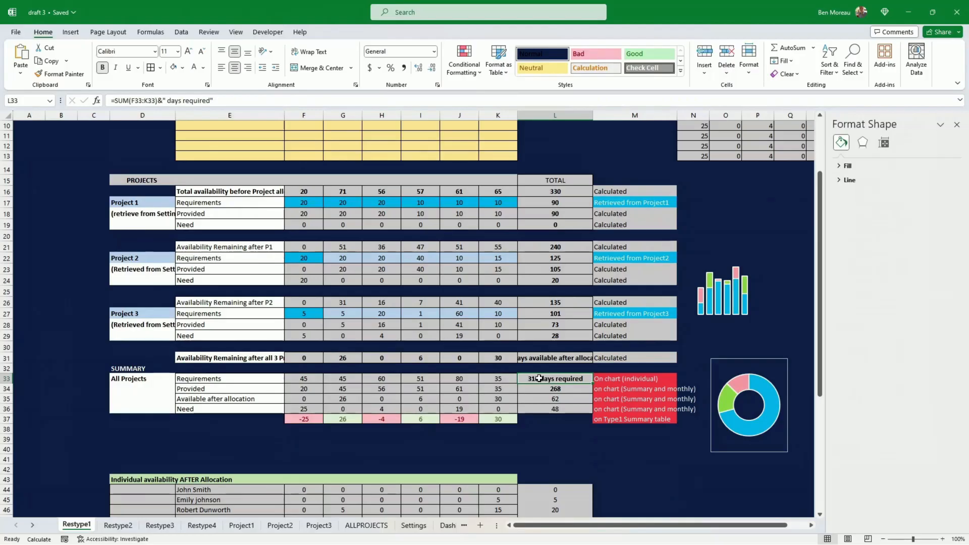
pyautogui.click(496, 377)
pyautogui.moveTo(497, 378); pyautogui.dragTo(303, 378)
pyautogui.click(576, 379)
pyautogui.click(448, 526)
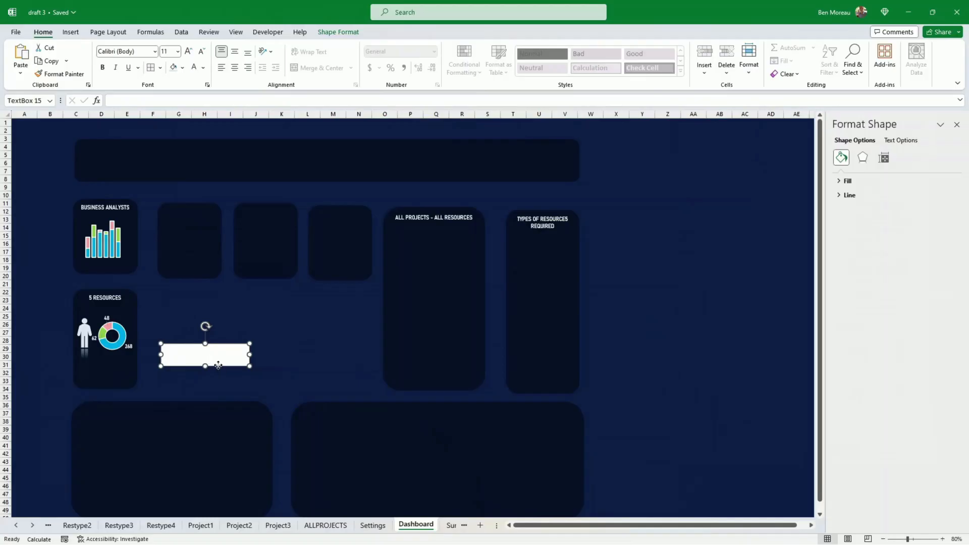
# - Link the new text box to the days-required total with the formula =Restype1!L33
pyautogui.click(115, 100)
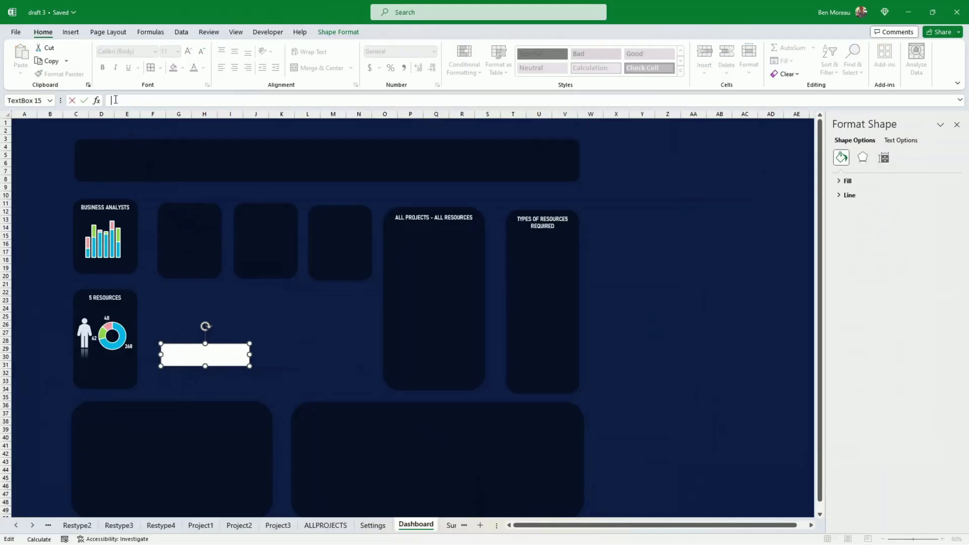
pyautogui.write('=Restype1!')
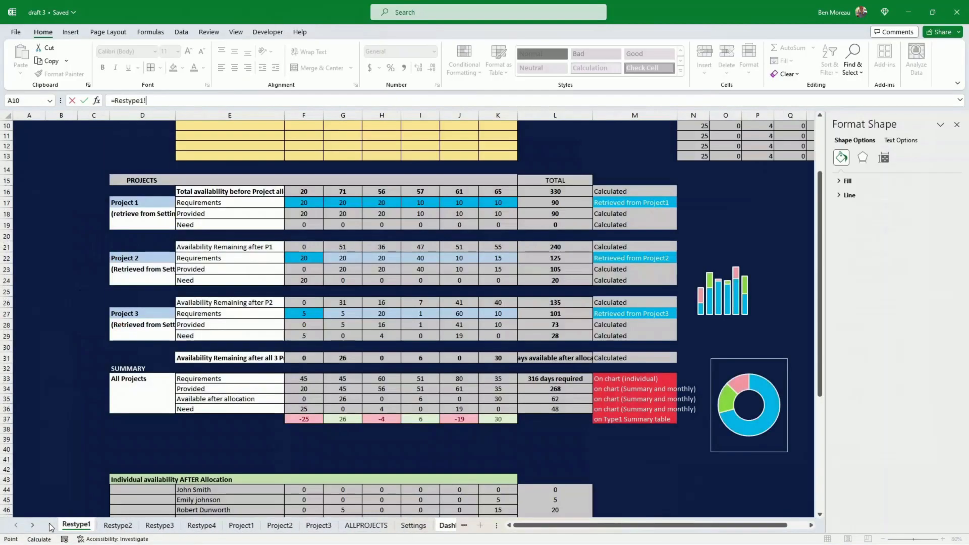
pyautogui.click(48, 526)
pyautogui.click(560, 379)
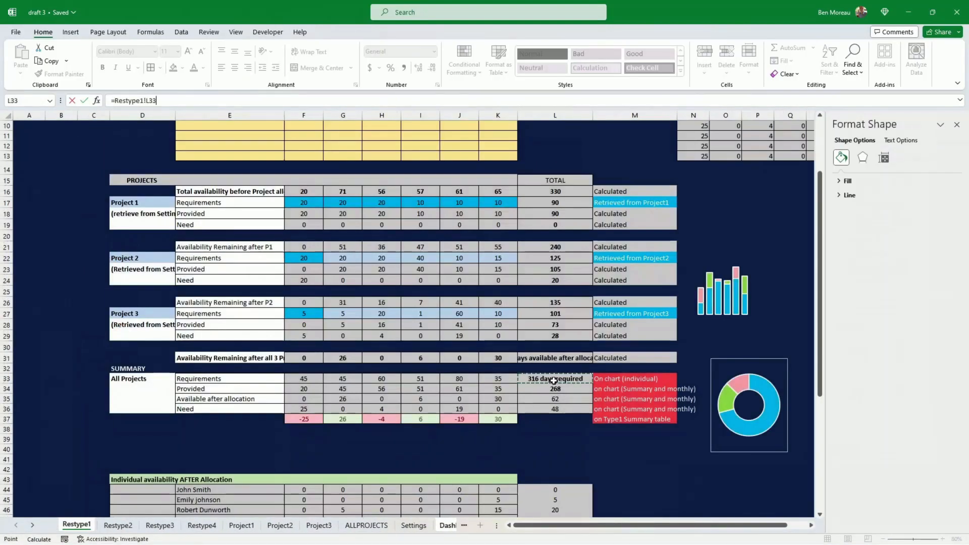
pyautogui.press('Return')
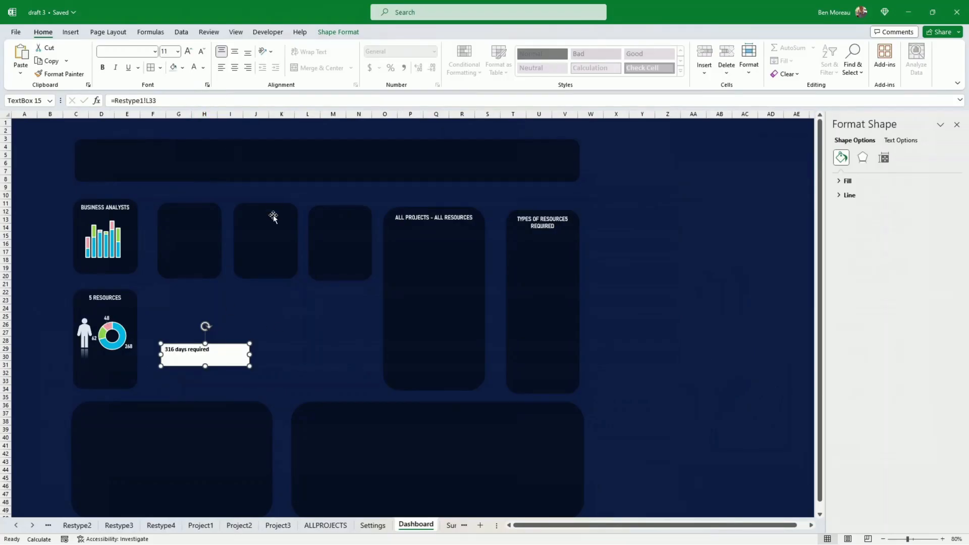
# - Remove the fill and the outline from the days-required text box
pyautogui.click(338, 32)
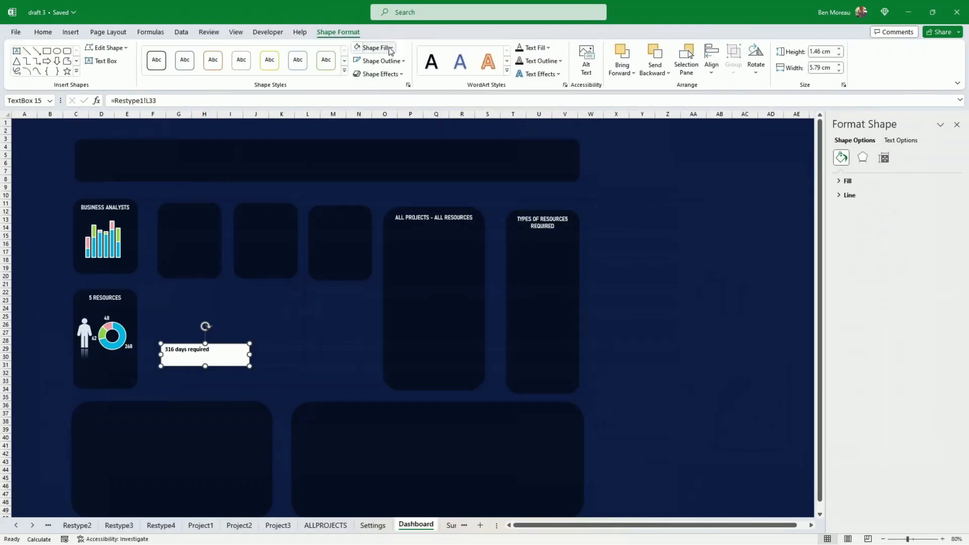
pyautogui.click(391, 48)
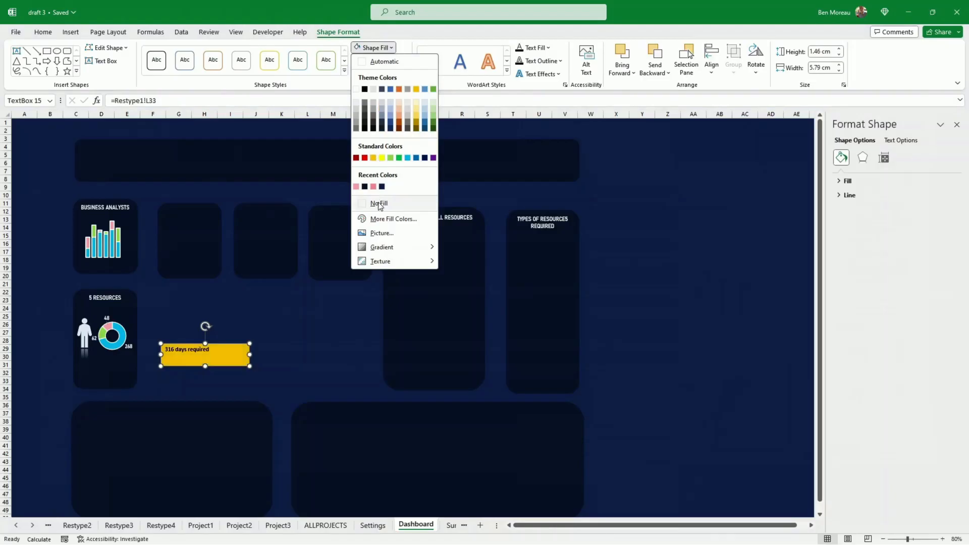
pyautogui.click(379, 204)
pyautogui.click(393, 61)
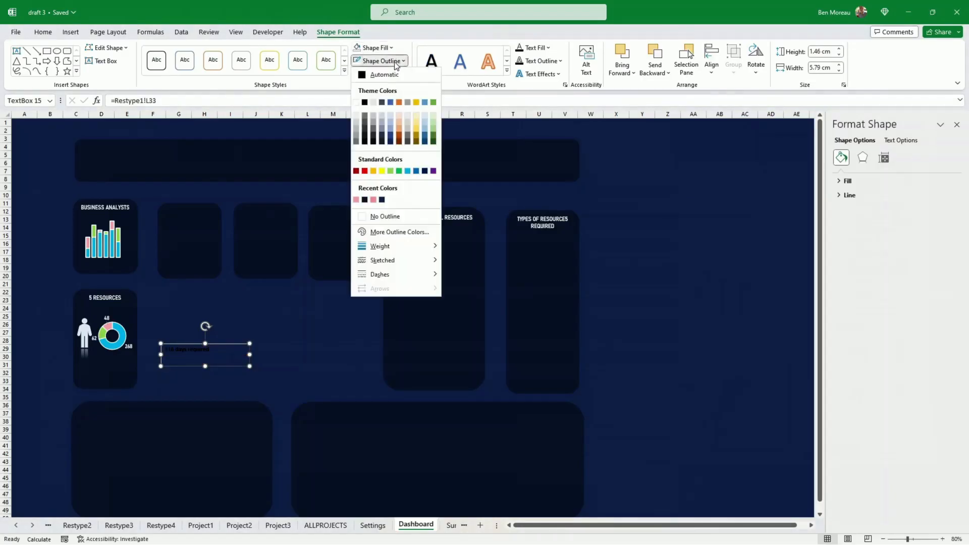
pyautogui.click(387, 217)
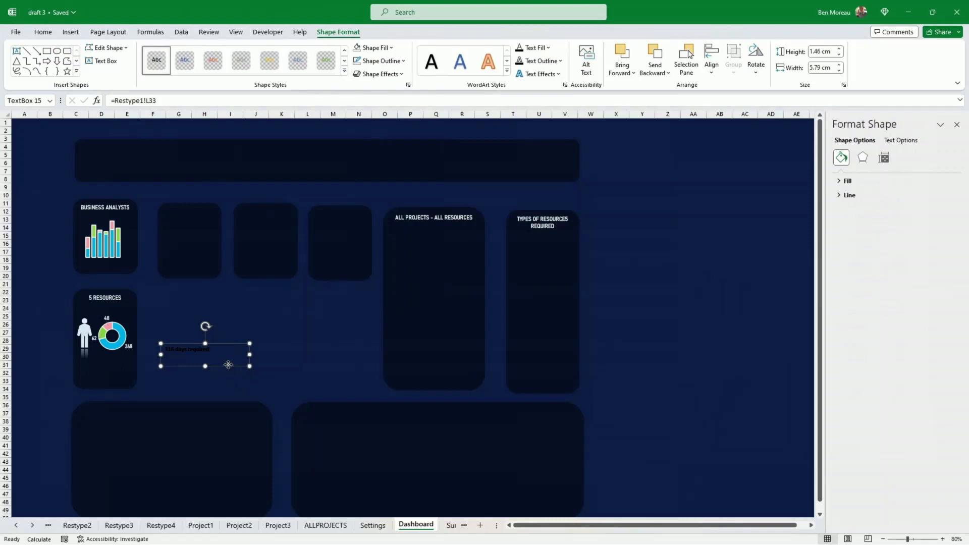
# - Make the days-required text white and set its font to Bahnschrift SemiBold, matching the other Dashboard labels
pyautogui.click(41, 33)
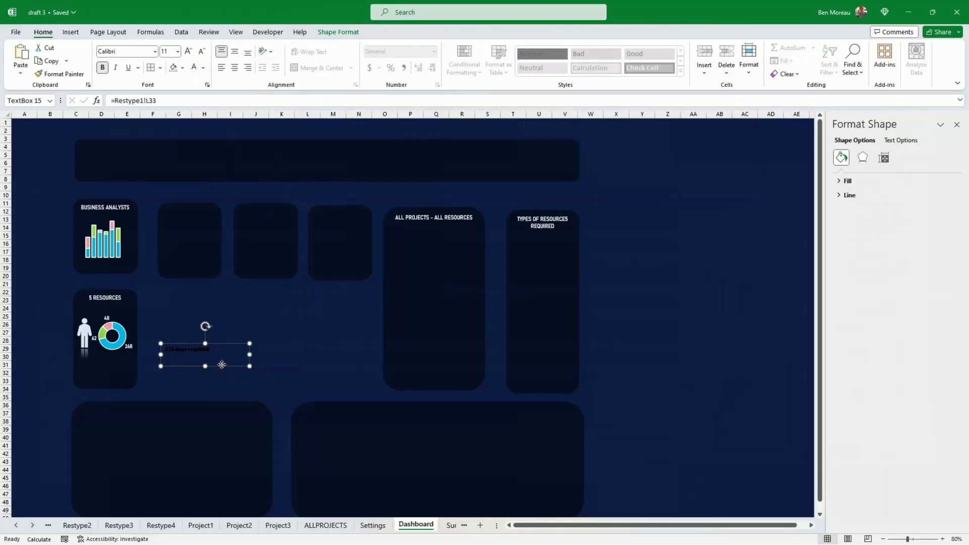
pyautogui.click(198, 68)
pyautogui.click(155, 51)
pyautogui.scroll(7, 207, 92)
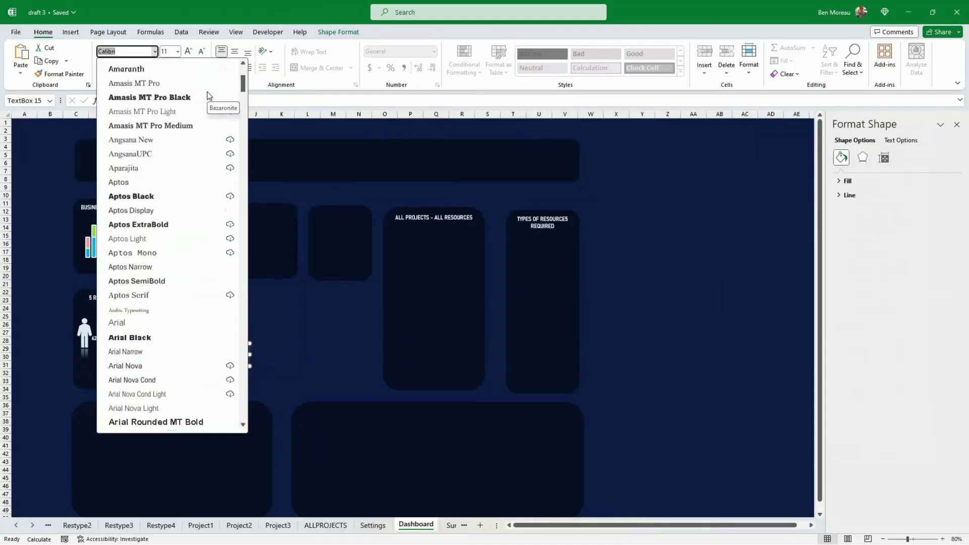
pyautogui.click(208, 124)
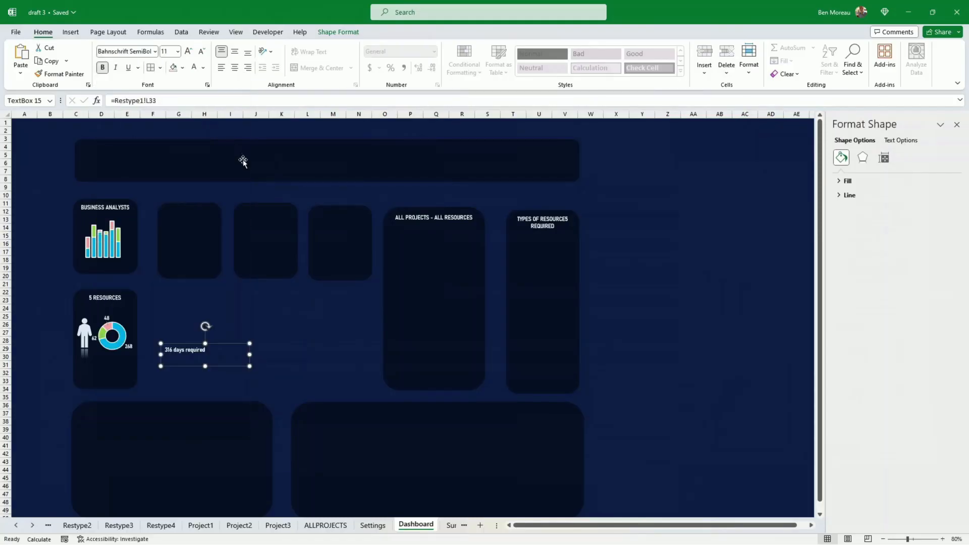
# - Enlarge the days-required text to 14 pt and move its text box below the doughnut in the 5 RESOURCES box
pyautogui.click(189, 53)
pyautogui.moveTo(230, 362); pyautogui.dragTo(146, 384)
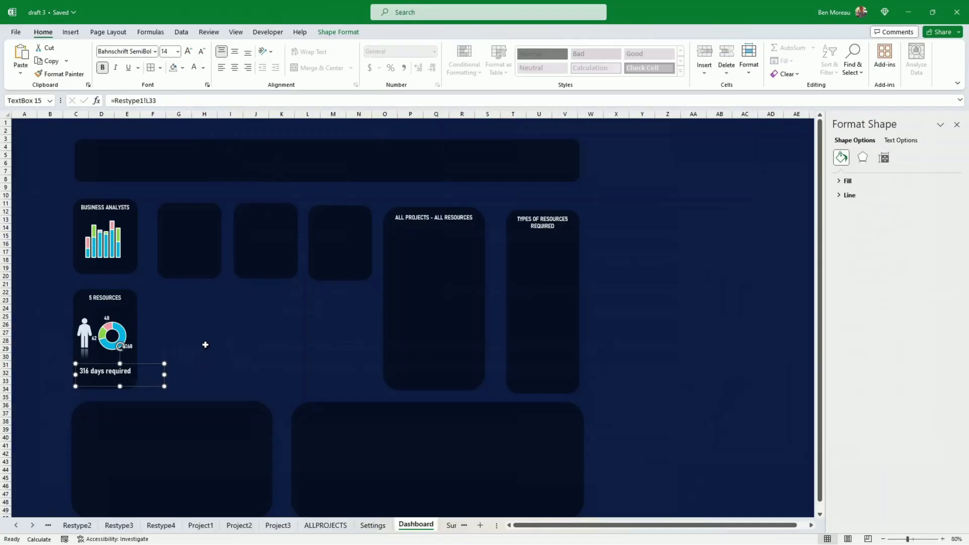
pyautogui.click(230, 332)
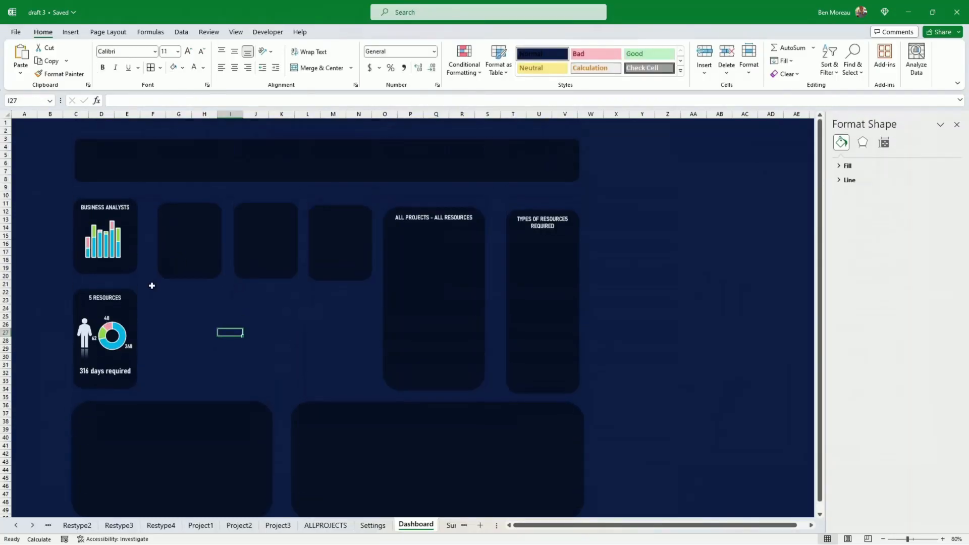
# - Extend the lower edge of the BUSINESS ANALYSTS box slightly downward to line up with the neighbouring boxes
pyautogui.click(120, 275)
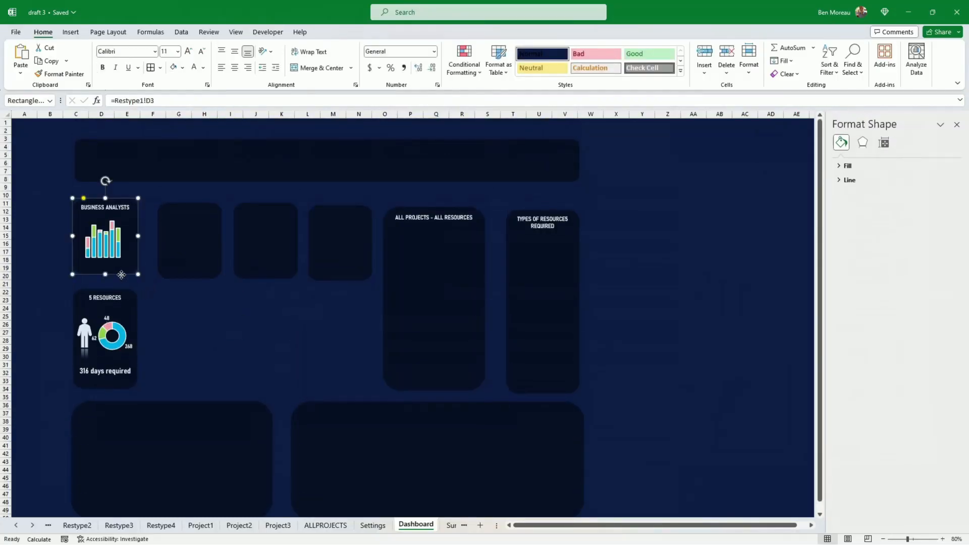
pyautogui.moveTo(107, 274); pyautogui.dragTo(108, 278)
pyautogui.click(181, 316)
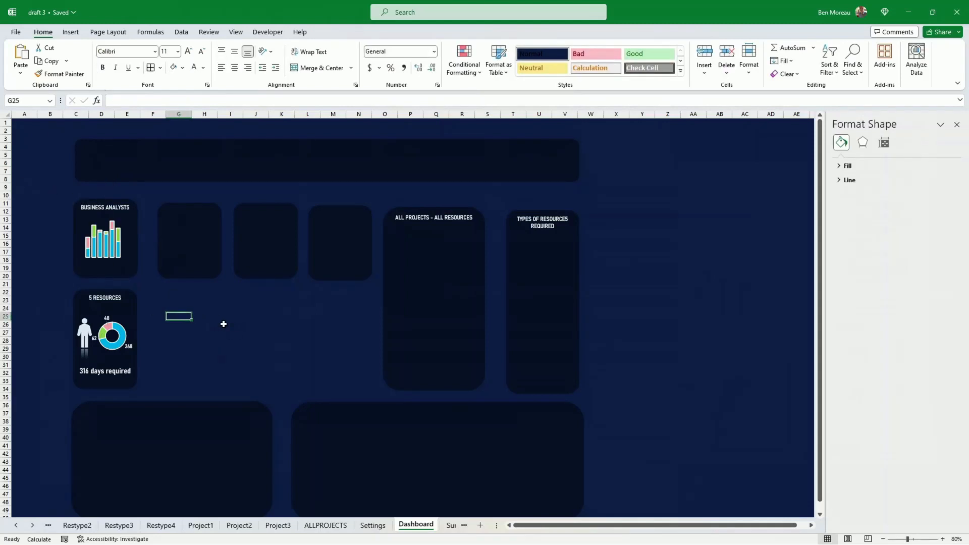
pyautogui.click(227, 332)
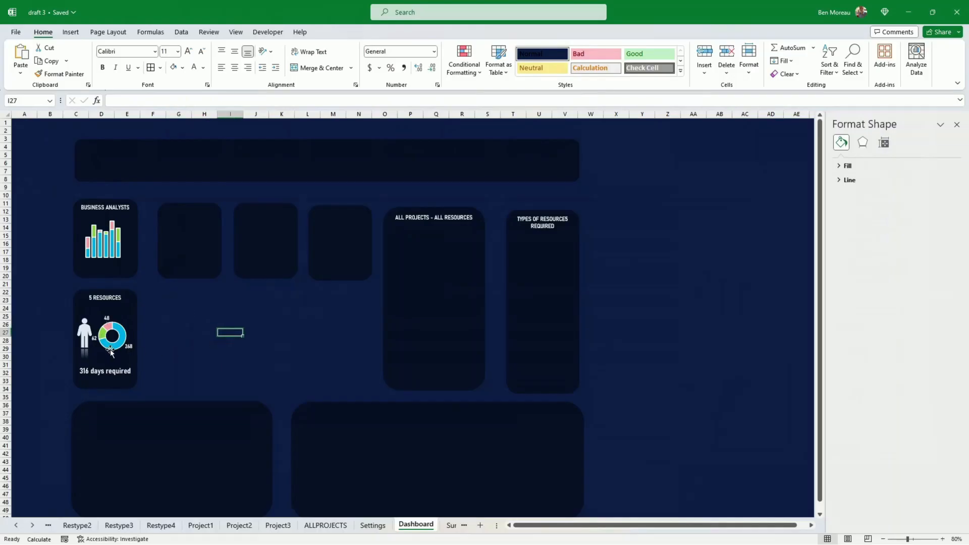
# - Save the doughnut chart in the 5 RESOURCES box as a chart template named "a template doughnut"
pyautogui.click(111, 350)
pyautogui.rightClick(117, 359)
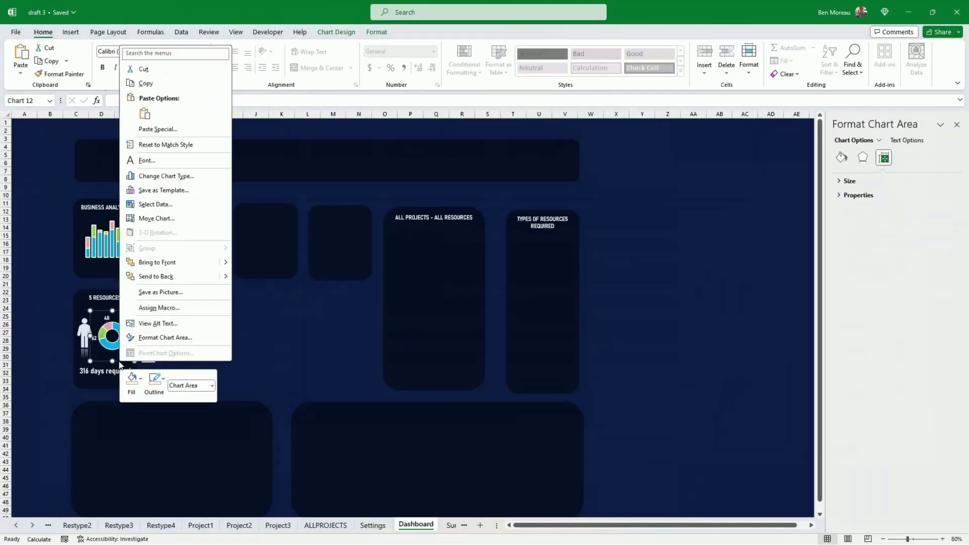
pyautogui.click(164, 190)
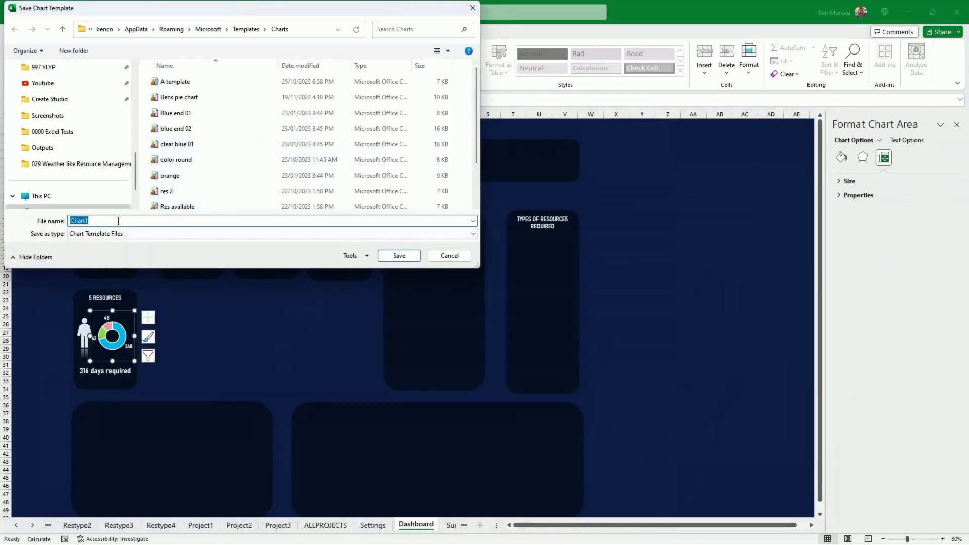
pyautogui.write('a templ')
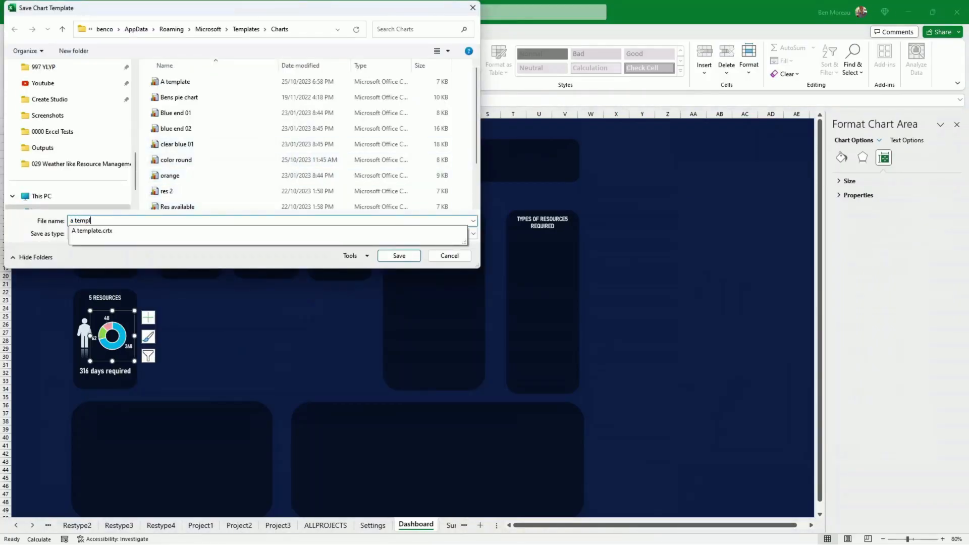
pyautogui.write('ate doughnut')
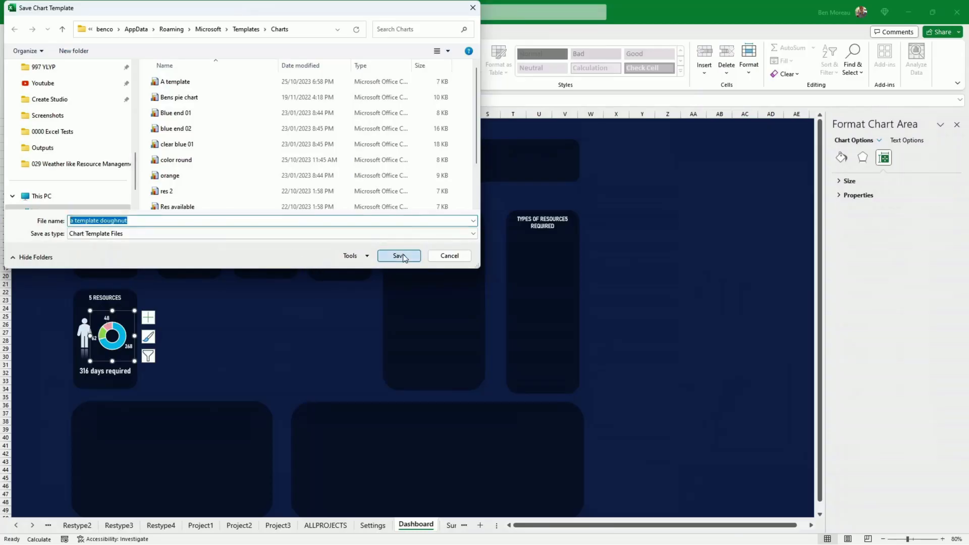
pyautogui.click(398, 255)
pyautogui.click(247, 344)
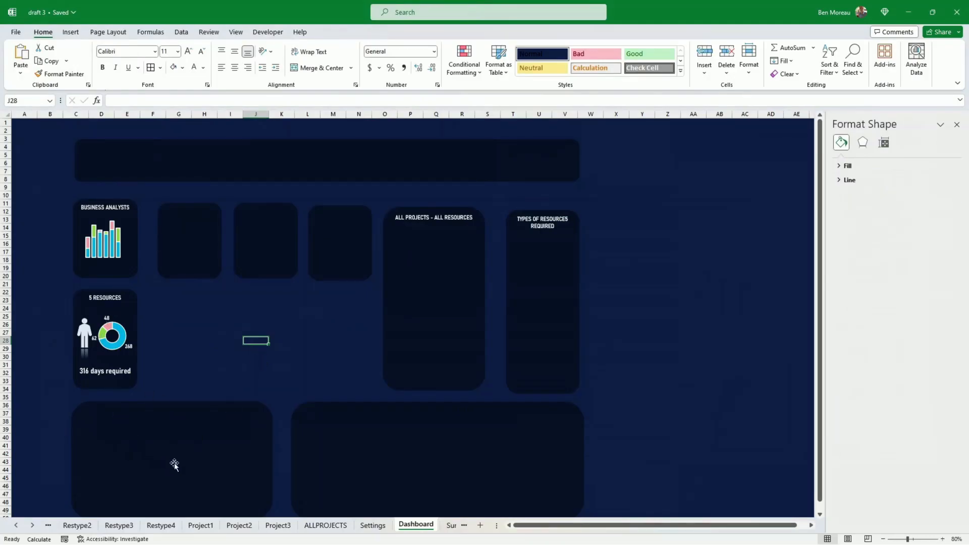
# - Examine the BUSINESS ANALYSTS column chart and the Provided and Still Needed tables on the ALLPROJECTS sheet
pyautogui.click(116, 259)
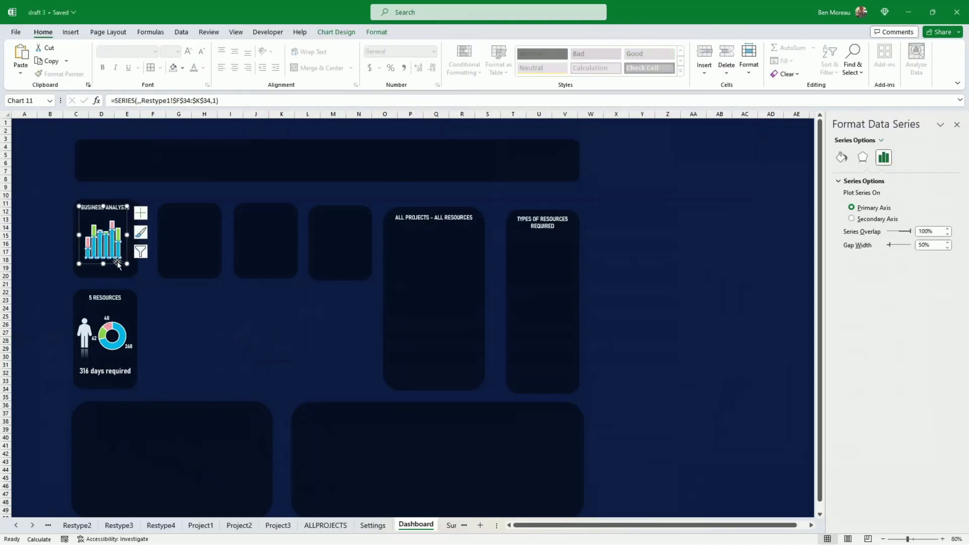
pyautogui.click(117, 264)
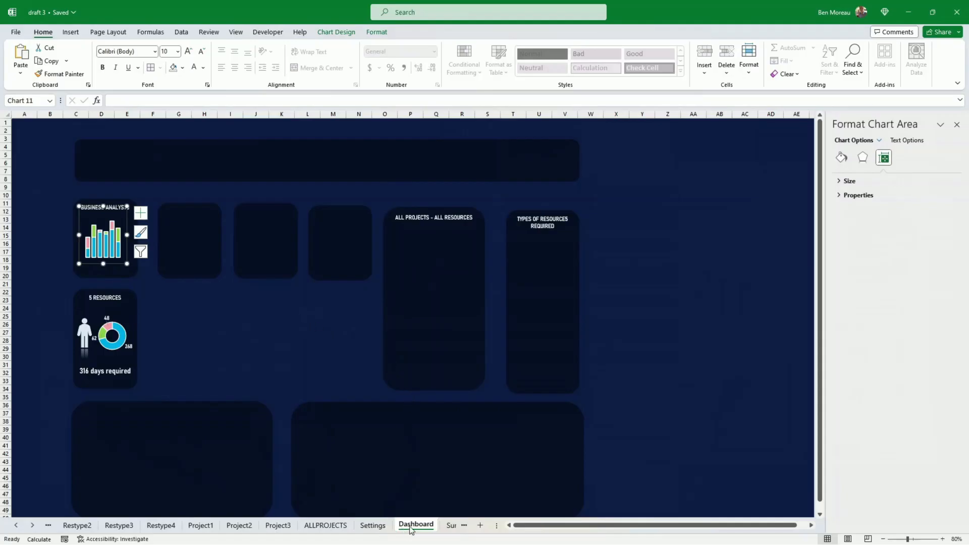
pyautogui.click(318, 528)
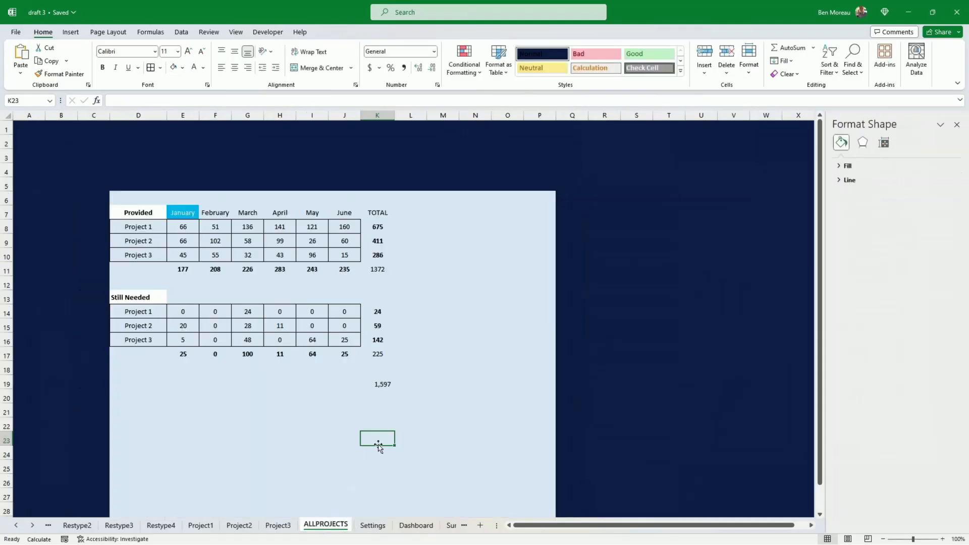
pyautogui.click(449, 360)
pyautogui.click(481, 339)
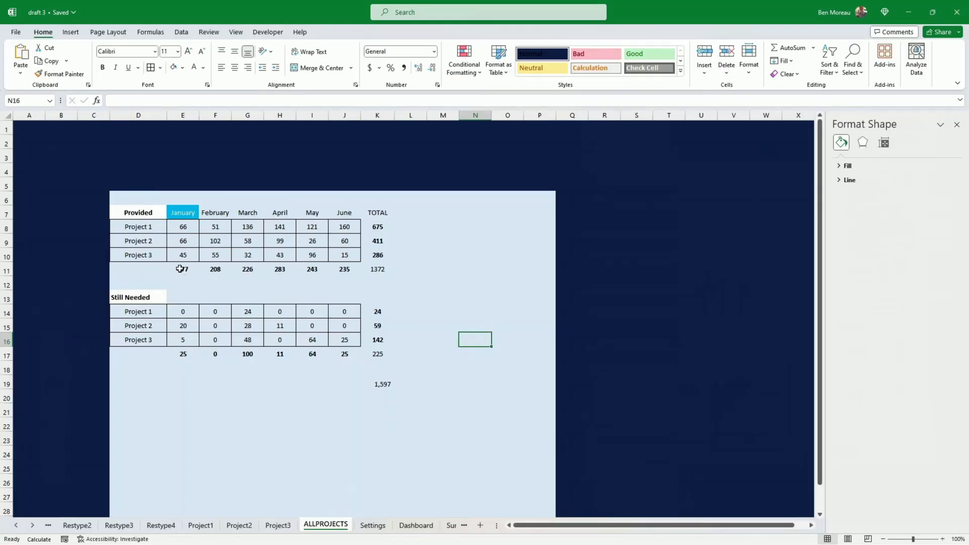
pyautogui.click(138, 212)
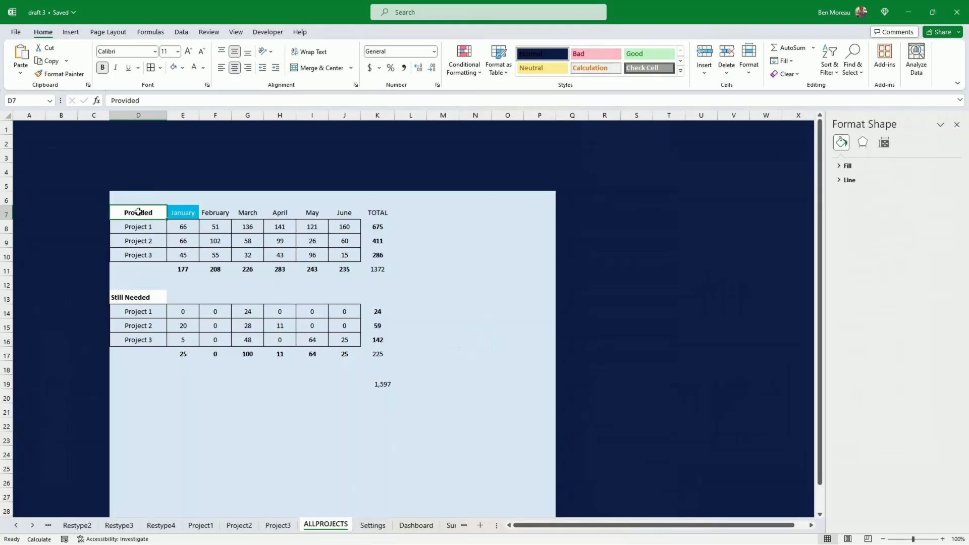
pyautogui.click(134, 297)
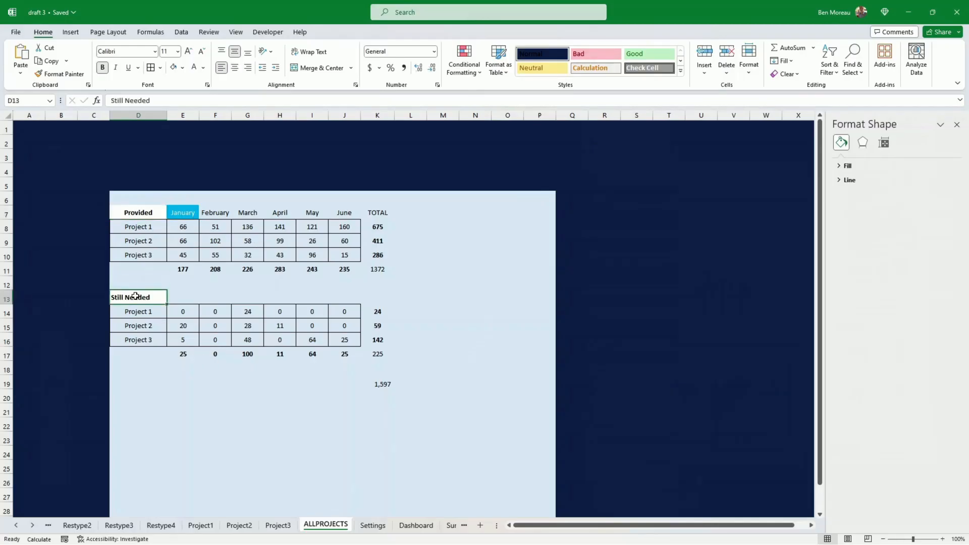
# - Insert a 2-D stacked column chart of the Provided and Still Needed monthly totals, E11:J11 and E17:J17, and move it beside the tables
pyautogui.moveTo(178, 267); pyautogui.dragTo(345, 267)
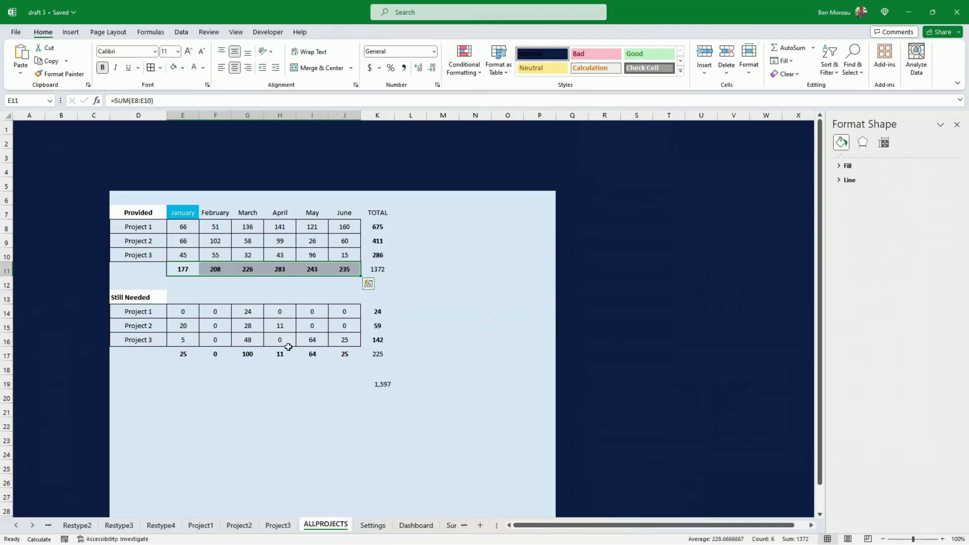
pyautogui.keyDown('ctrl'); pyautogui.moveTo(182, 354); pyautogui.dragTo(344, 354); pyautogui.keyUp('ctrl')
pyautogui.click(80, 32)
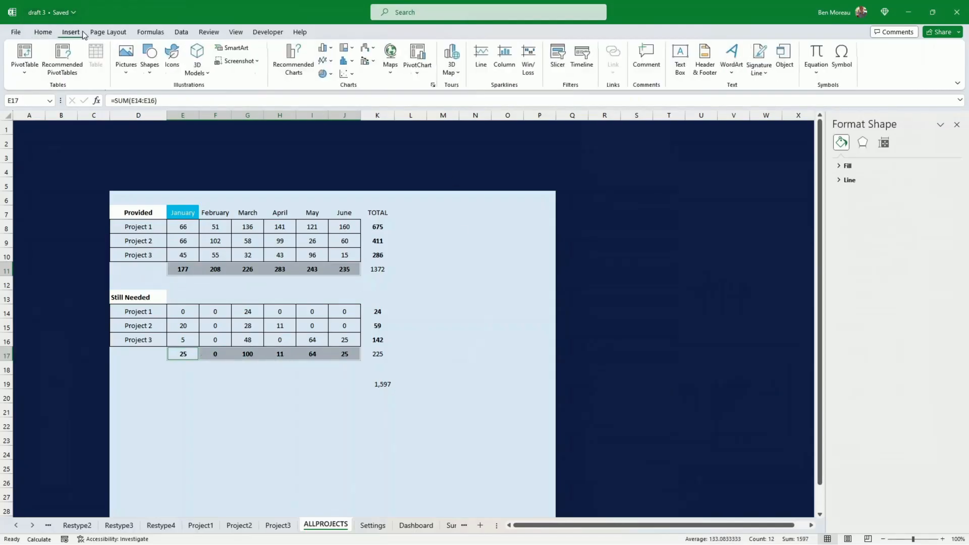
pyautogui.click(328, 48)
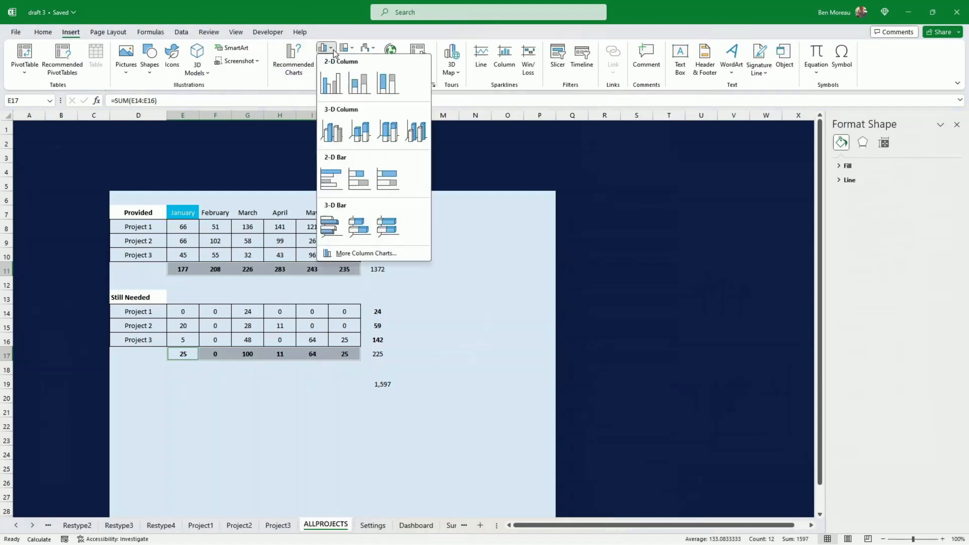
pyautogui.click(359, 84)
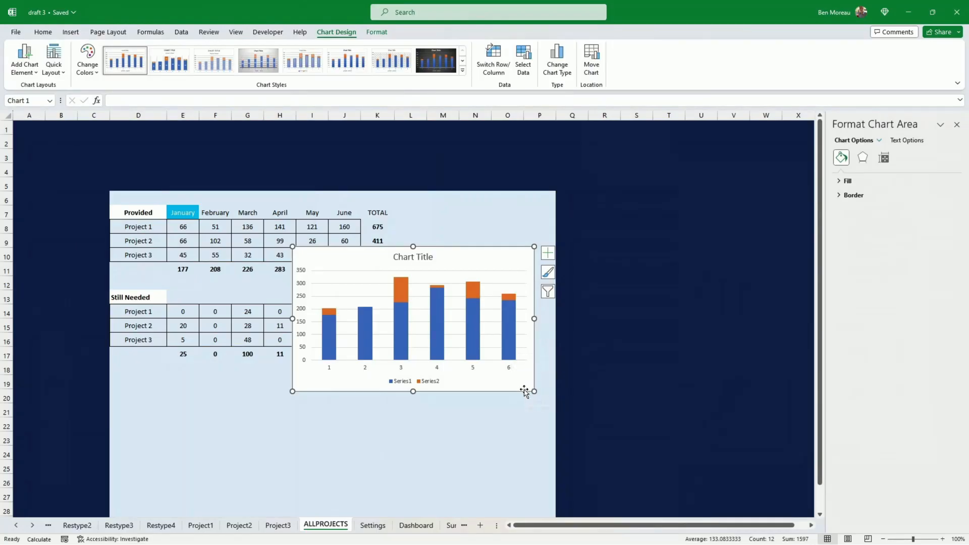
pyautogui.moveTo(510, 391); pyautogui.dragTo(725, 396)
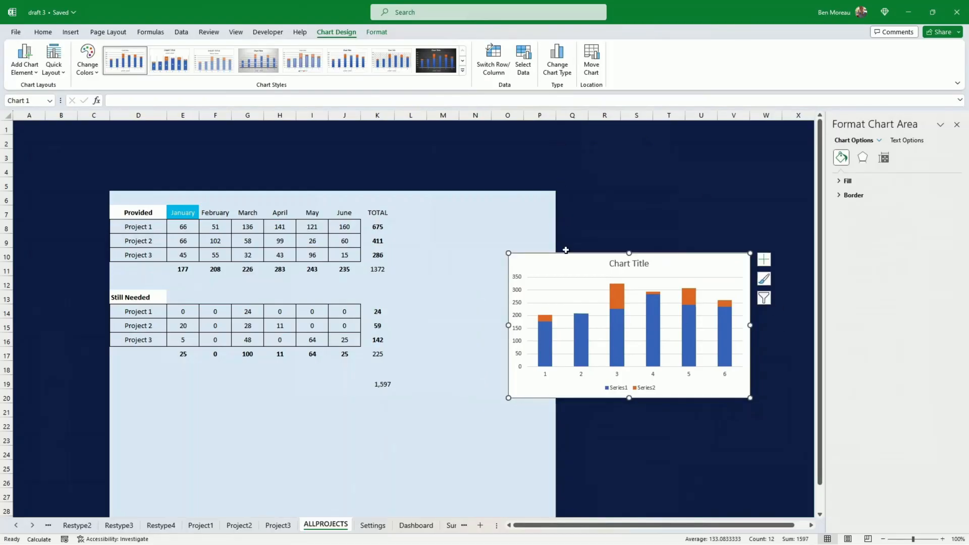
# - Apply the saved chart template "A template" to the stacked column chart
pyautogui.click(557, 63)
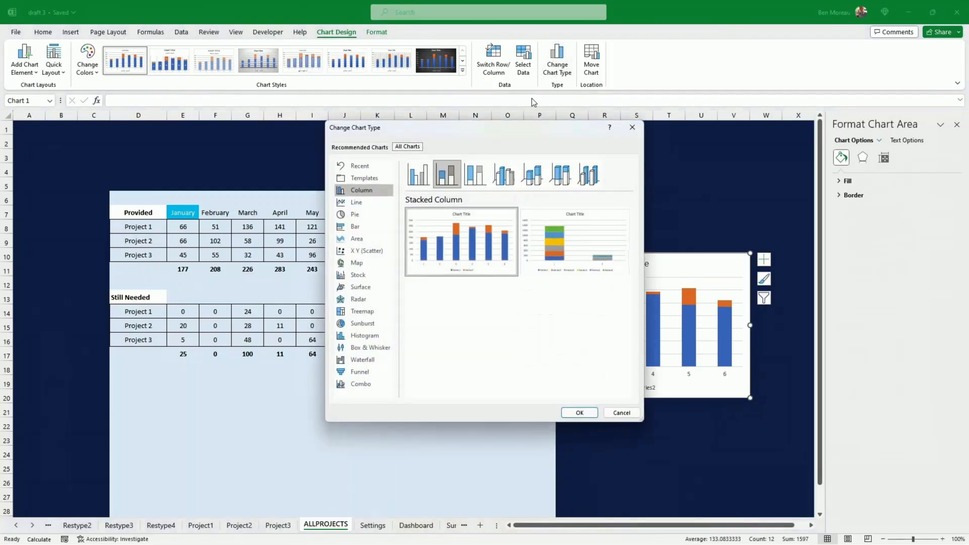
pyautogui.moveTo(545, 231)
pyautogui.click(381, 176)
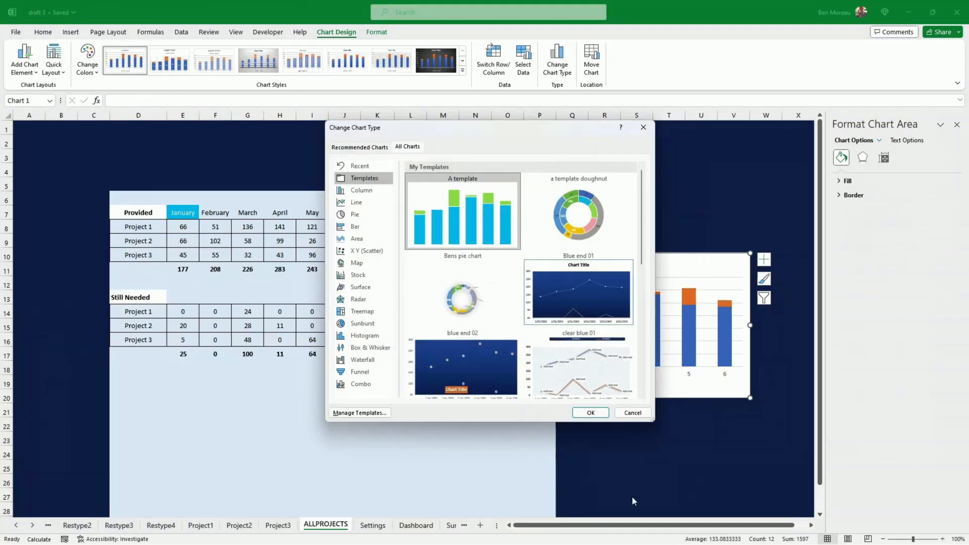
pyautogui.click(589, 411)
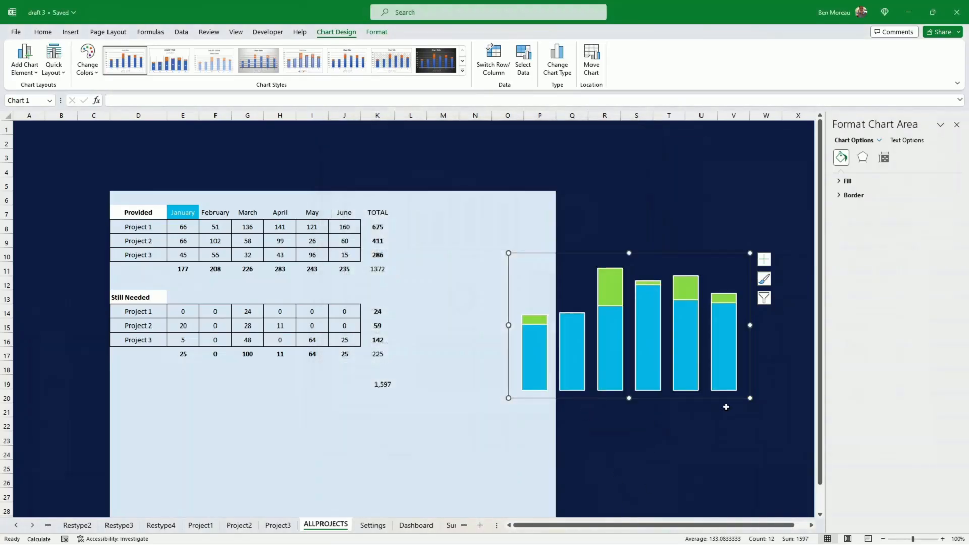
# - Narrow the all-projects column chart and move it fully onto the dark background beside the light blue panel
pyautogui.moveTo(749, 325); pyautogui.dragTo(683, 333)
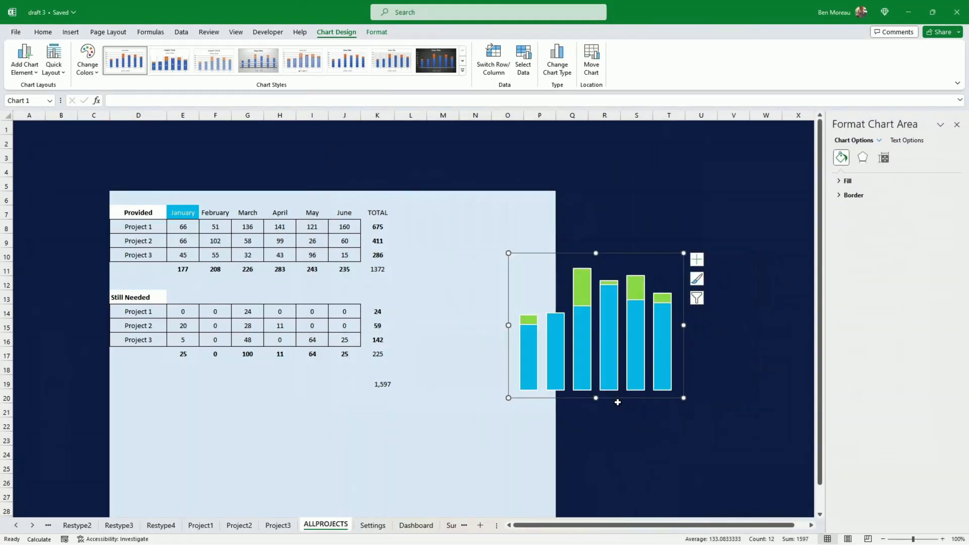
pyautogui.moveTo(615, 400); pyautogui.dragTo(673, 404)
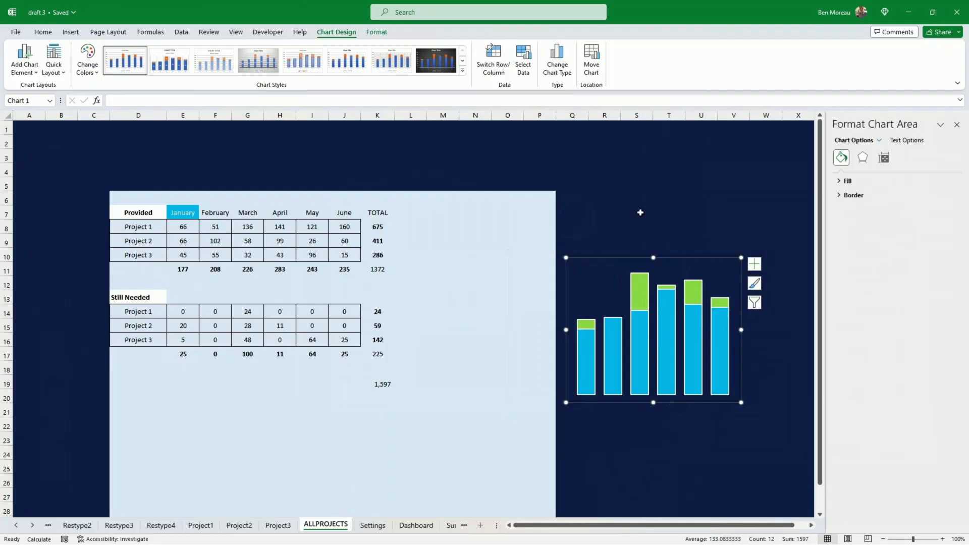
# - Fill the stacked chart's Still Needed series with the recently used light pink colour
pyautogui.click(639, 306)
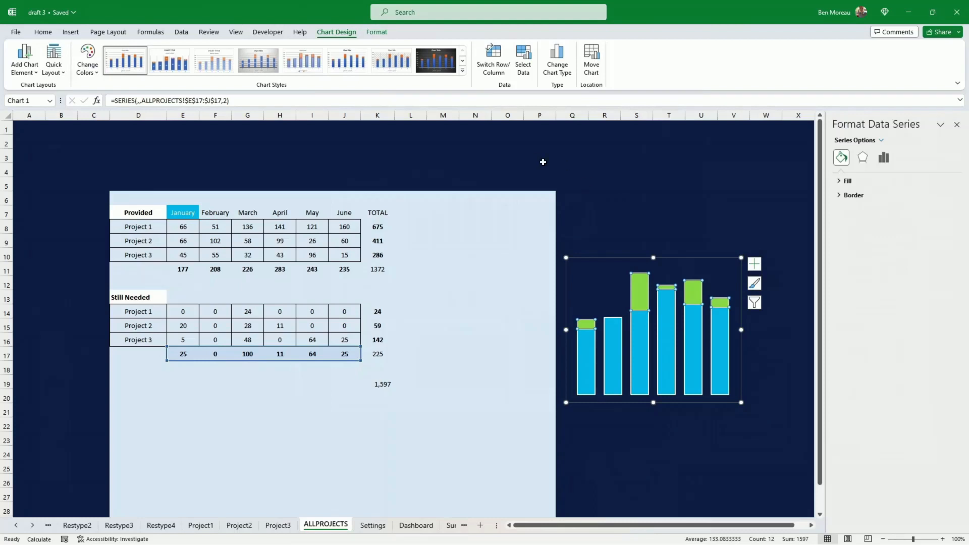
pyautogui.click(376, 32)
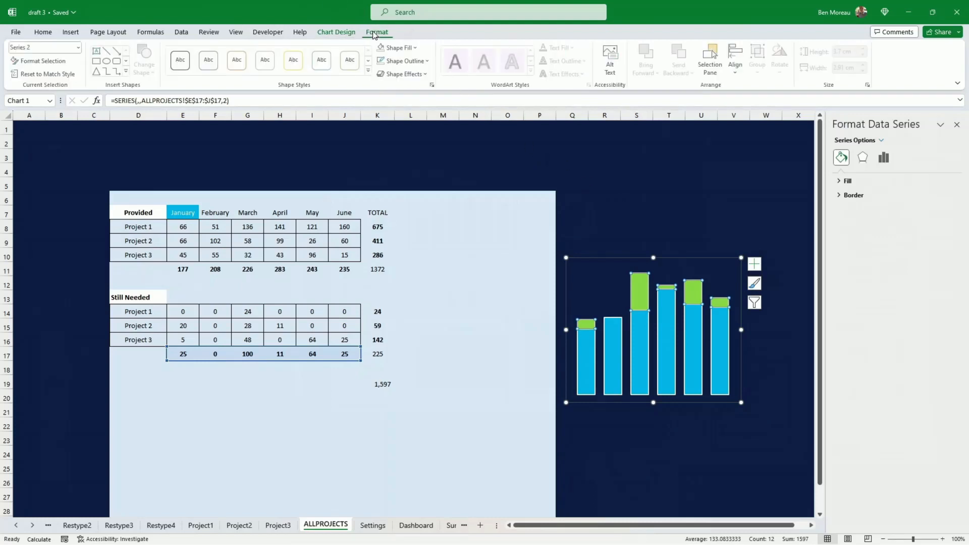
pyautogui.click(416, 48)
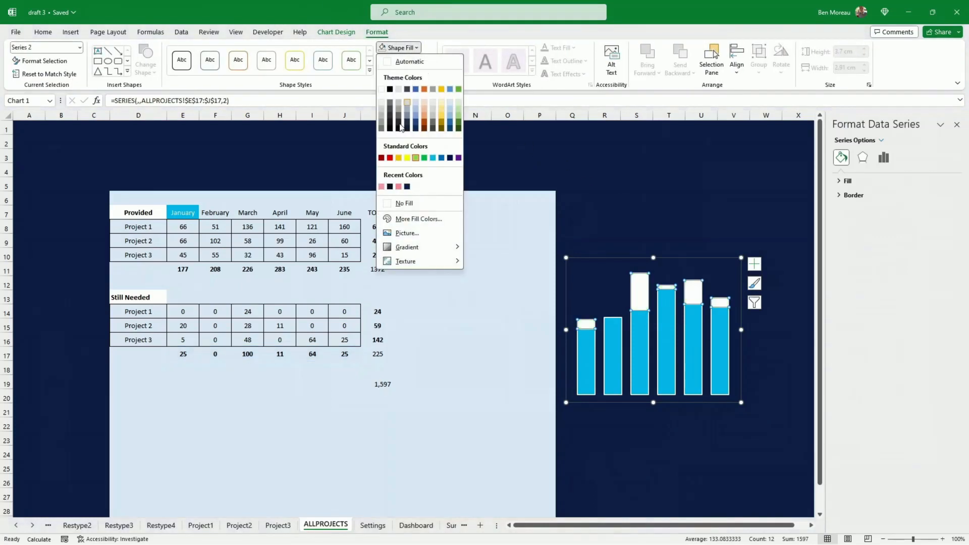
pyautogui.click(381, 187)
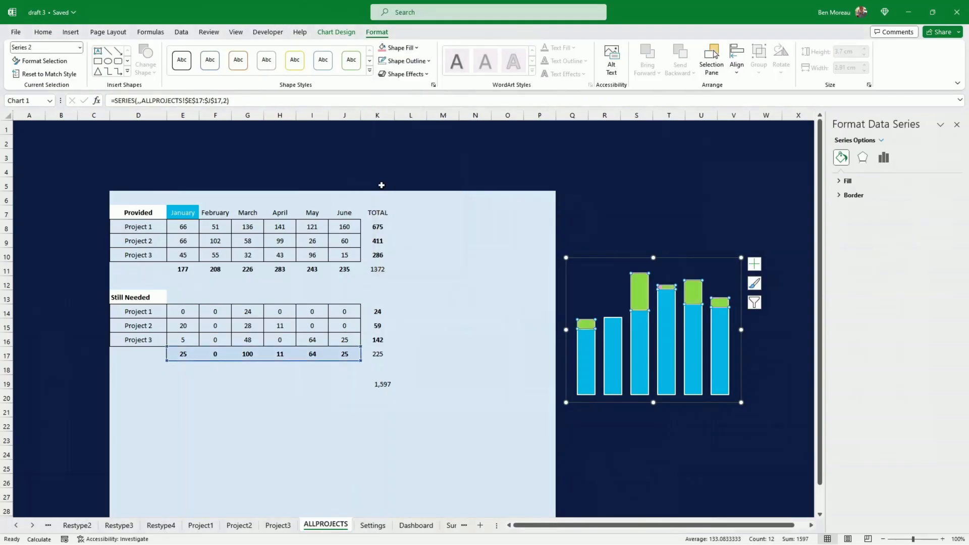
pyautogui.click(599, 177)
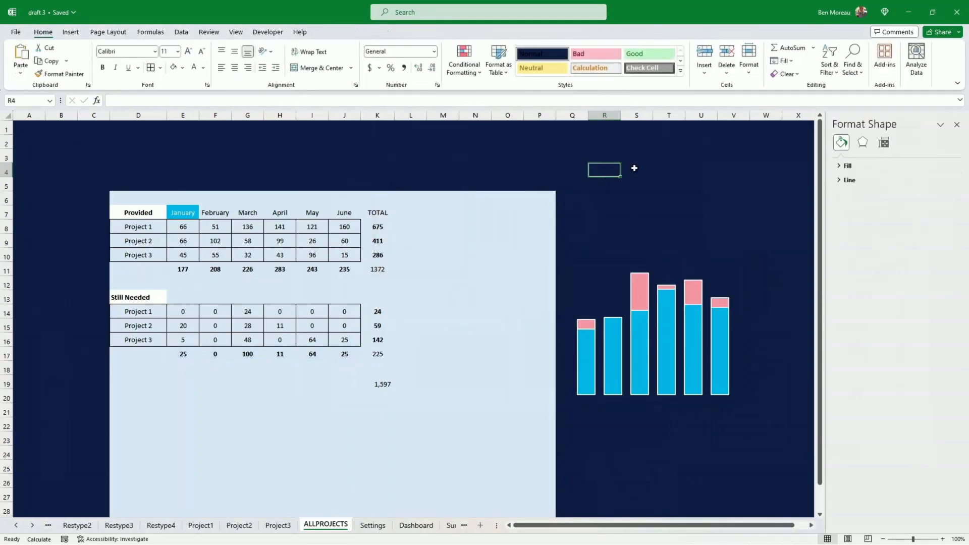
pyautogui.click(738, 324)
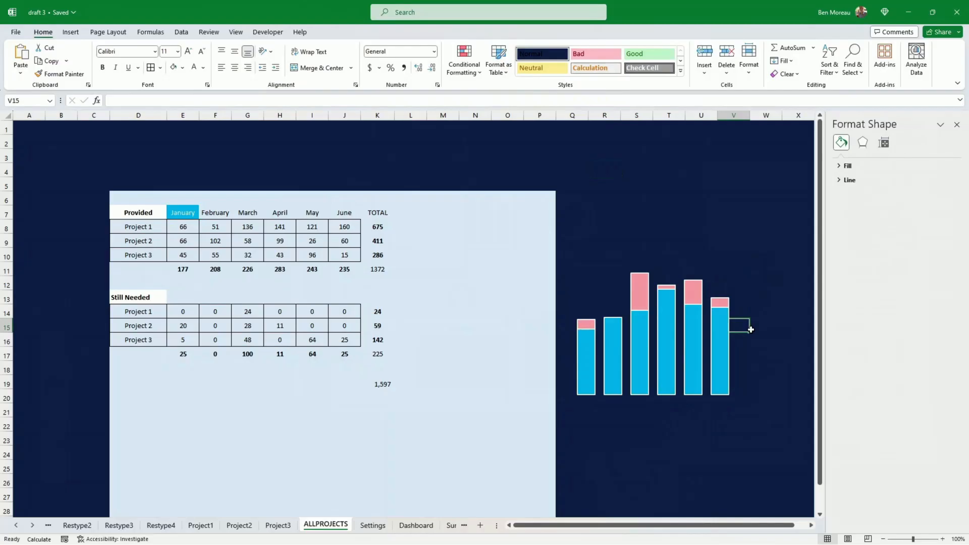
# - Shrink the stacked column chart on the ALLPROJECTS sheet and shift it slightly beside the tables
pyautogui.click(707, 376)
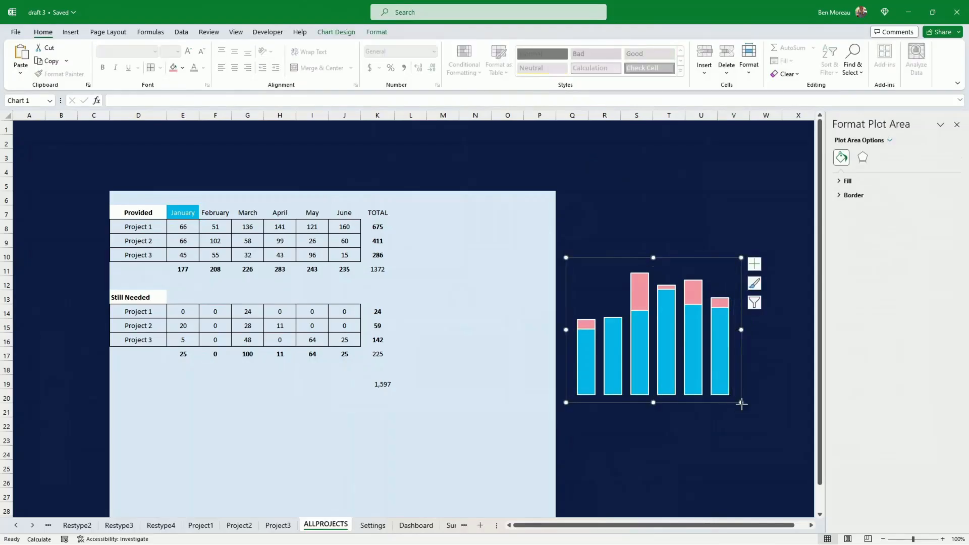
pyautogui.moveTo(741, 402); pyautogui.dragTo(716, 393)
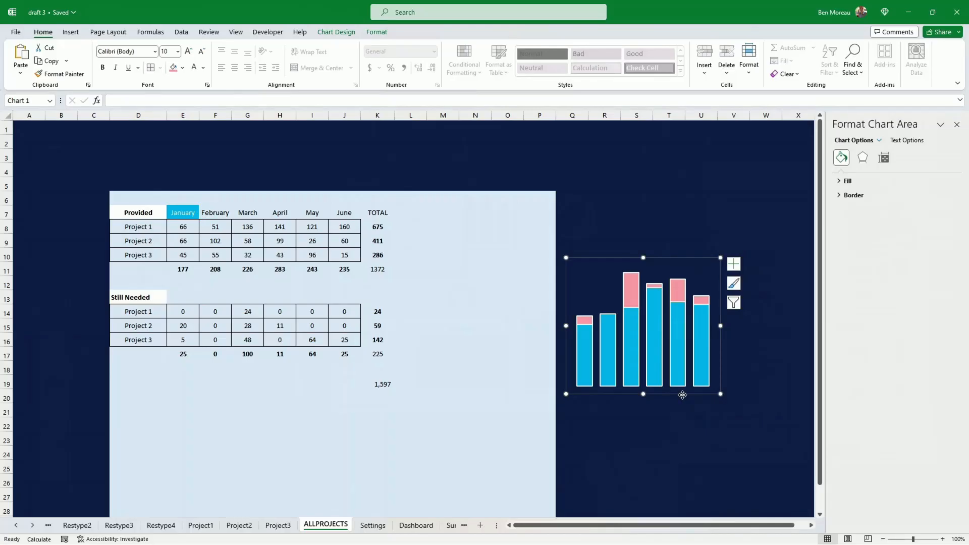
pyautogui.moveTo(683, 394); pyautogui.dragTo(693, 375)
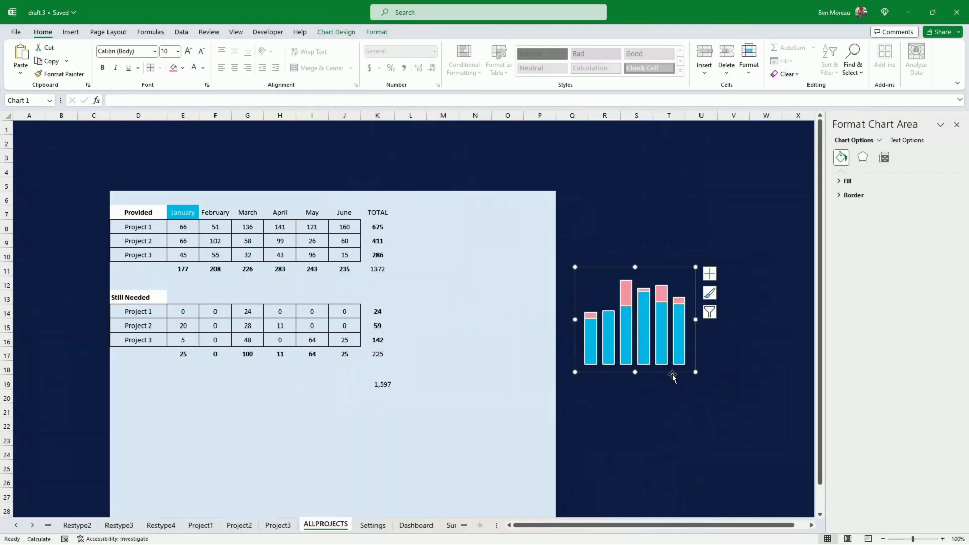
# - Duplicate the stacked column chart and move the copy onto the Dashboard sheet
pyautogui.hotkey('ctrl', 'd')
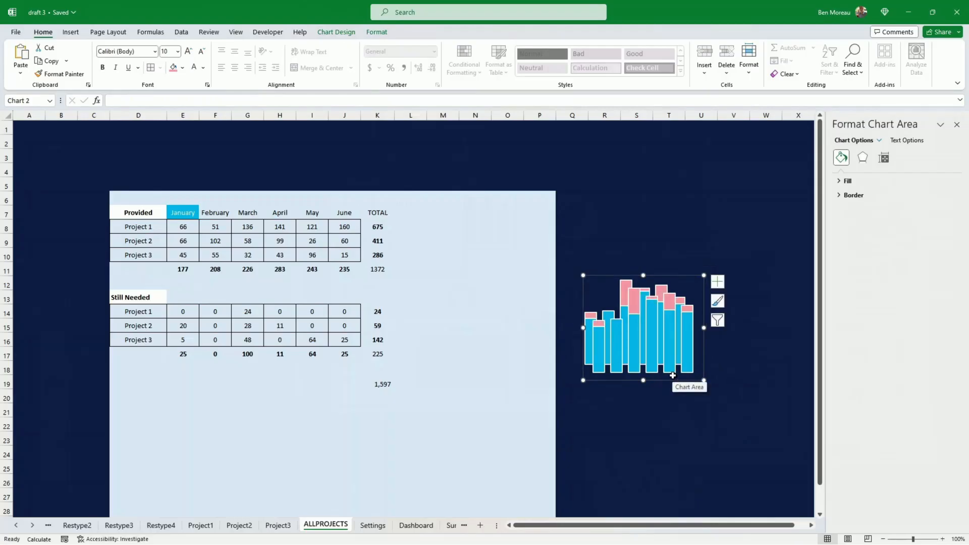
pyautogui.hotkey('ctrl', 'x')
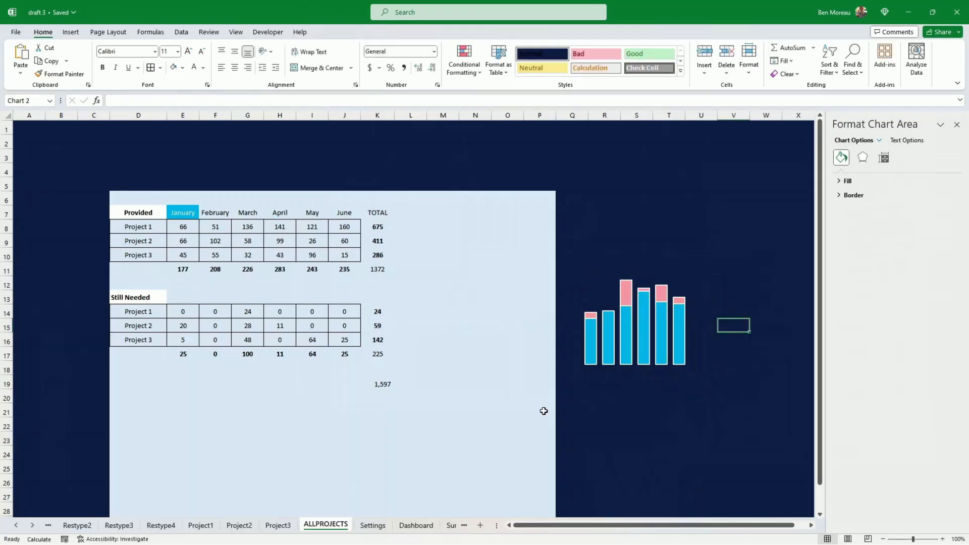
pyautogui.click(416, 525)
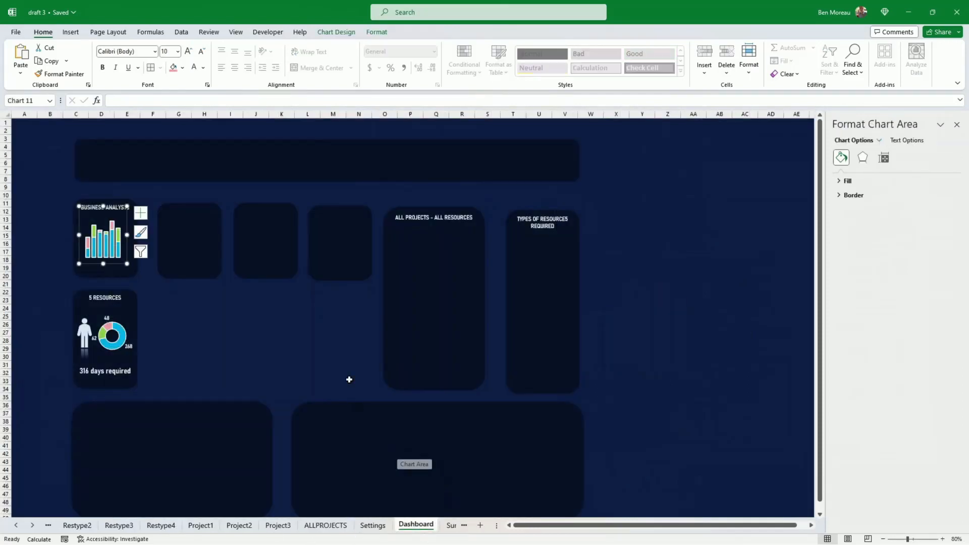
pyautogui.click(320, 346)
pyautogui.hotkey('ctrl', 'v')
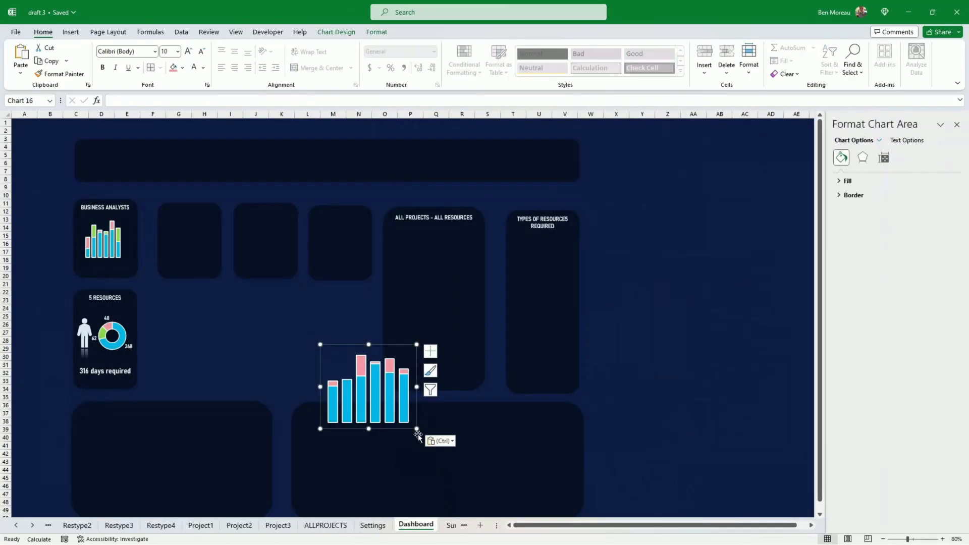
# - Position the pasted chart under the ALL PROJECTS - ALL RESOURCES heading and scale it to fit the card
pyautogui.moveTo(416, 427); pyautogui.dragTo(443, 303)
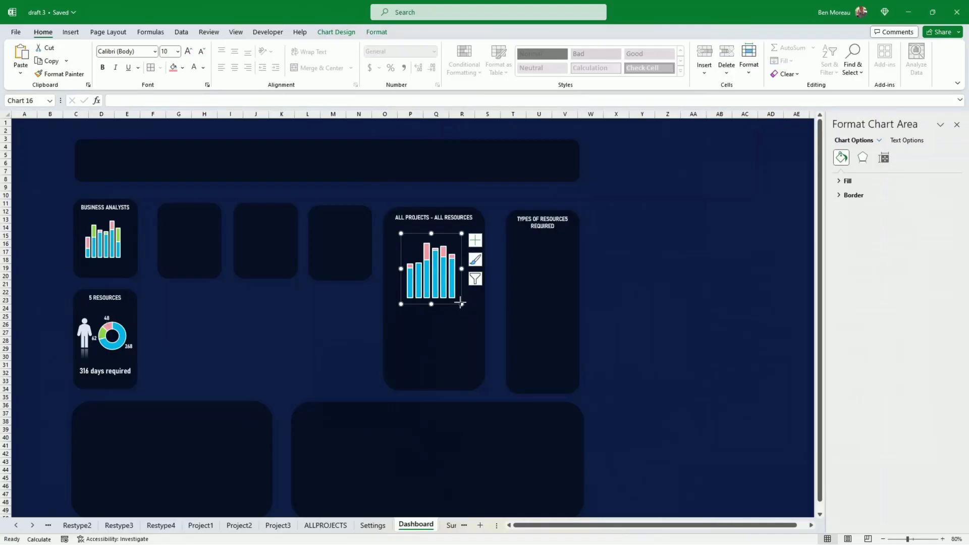
pyautogui.moveTo(460, 303); pyautogui.dragTo(465, 304)
pyautogui.click(668, 300)
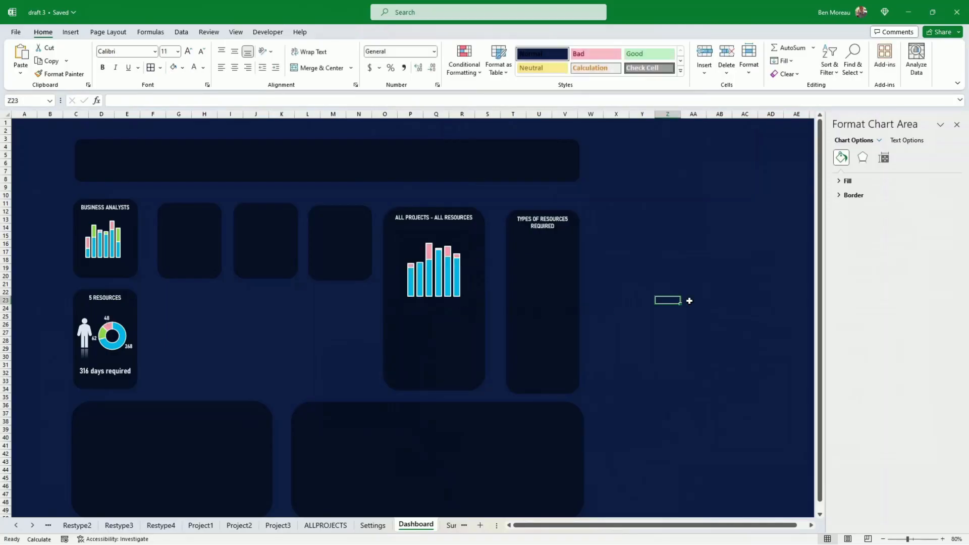
# - Draw a thin horizontal rectangle about 6.09 cm wide and 0.3 cm high near the chart's base and fill it white
pyautogui.click(79, 34)
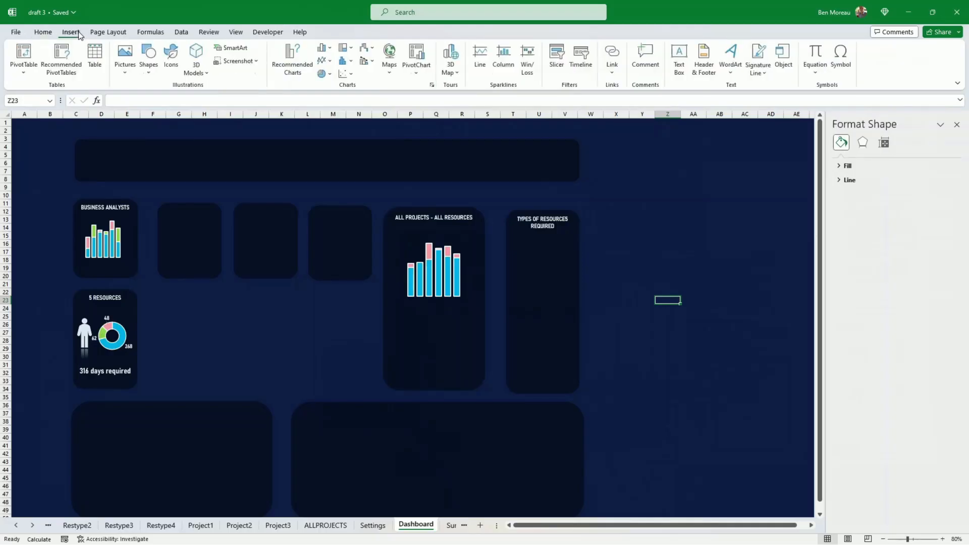
pyautogui.click(149, 75)
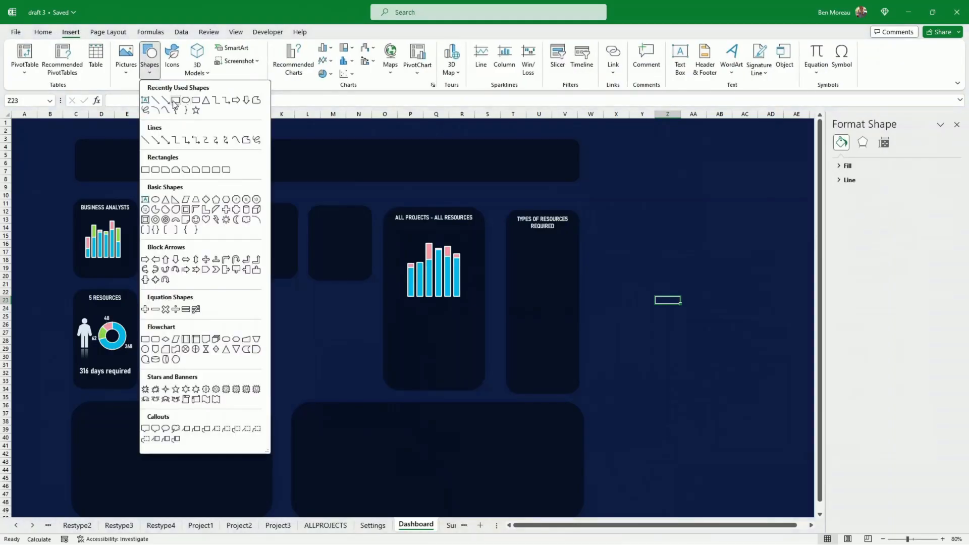
pyautogui.click(176, 100)
pyautogui.moveTo(351, 296); pyautogui.dragTo(398, 297)
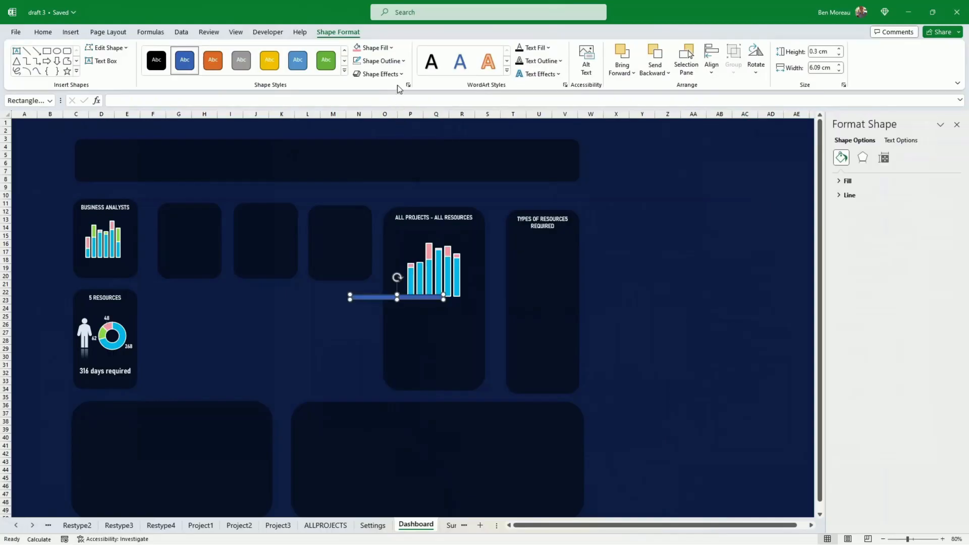
pyautogui.click(391, 49)
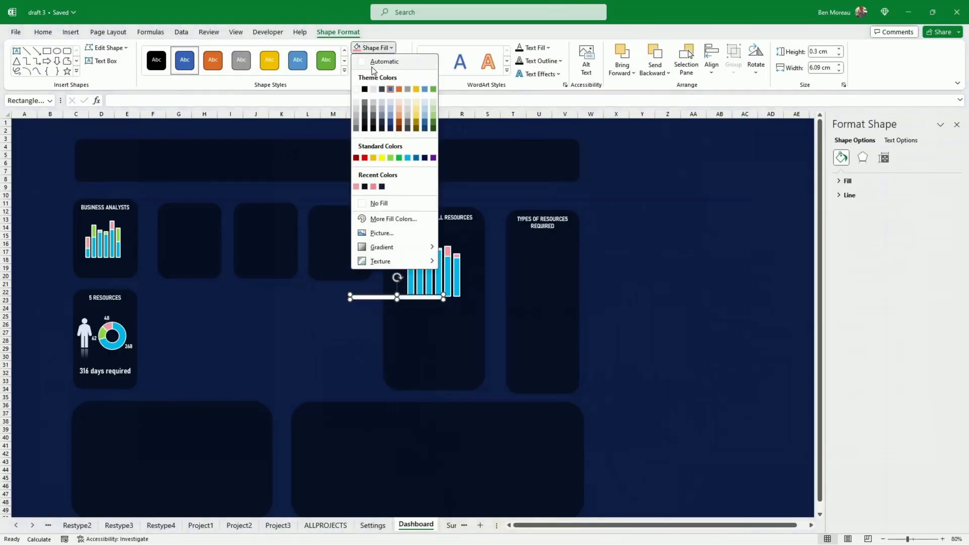
pyautogui.click(356, 90)
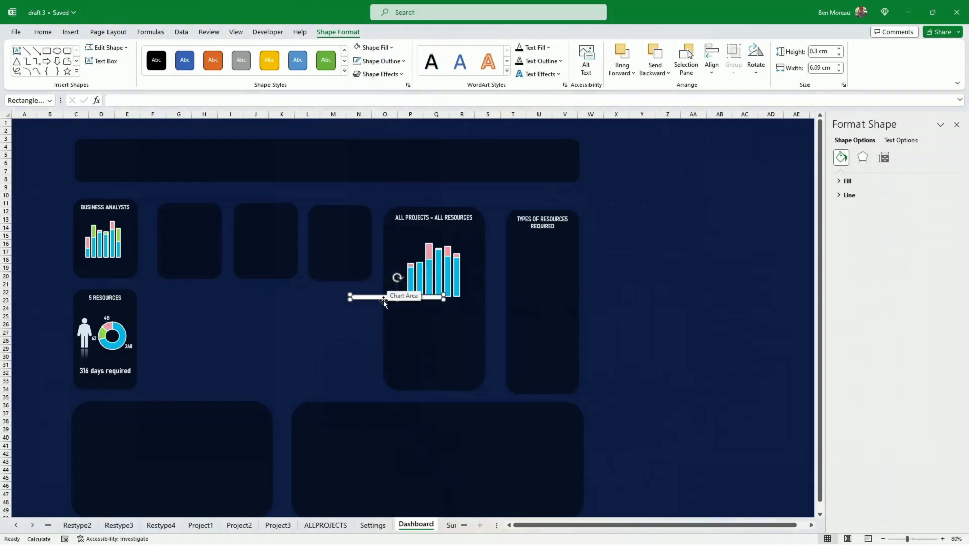
# - Place the white bar just below the all-projects chart and shorten it to match the columns' width
pyautogui.moveTo(383, 298); pyautogui.dragTo(439, 303)
pyautogui.moveTo(499, 304); pyautogui.dragTo(459, 304)
pyautogui.click(644, 322)
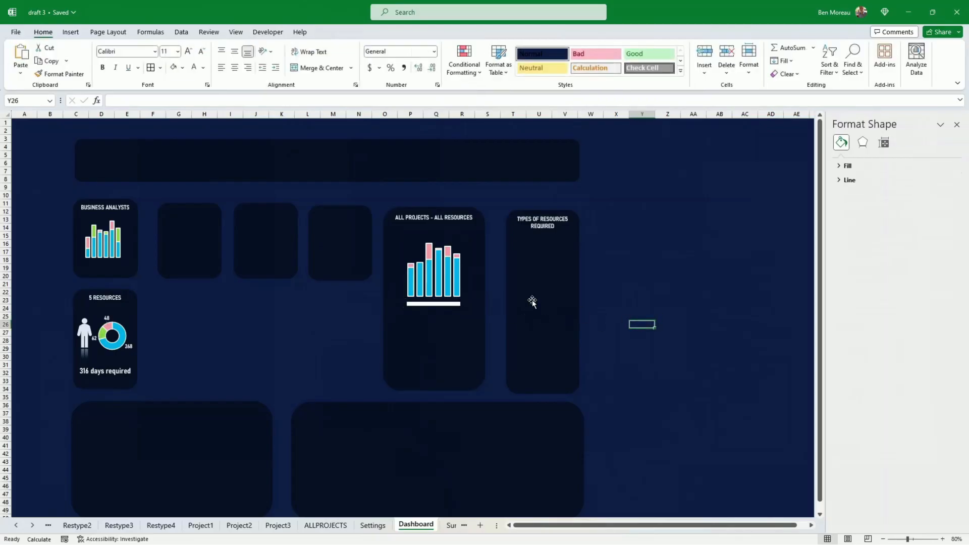
# - Widen the all-projects chart slightly and lengthen the white bar beneath it to match
pyautogui.click(460, 284)
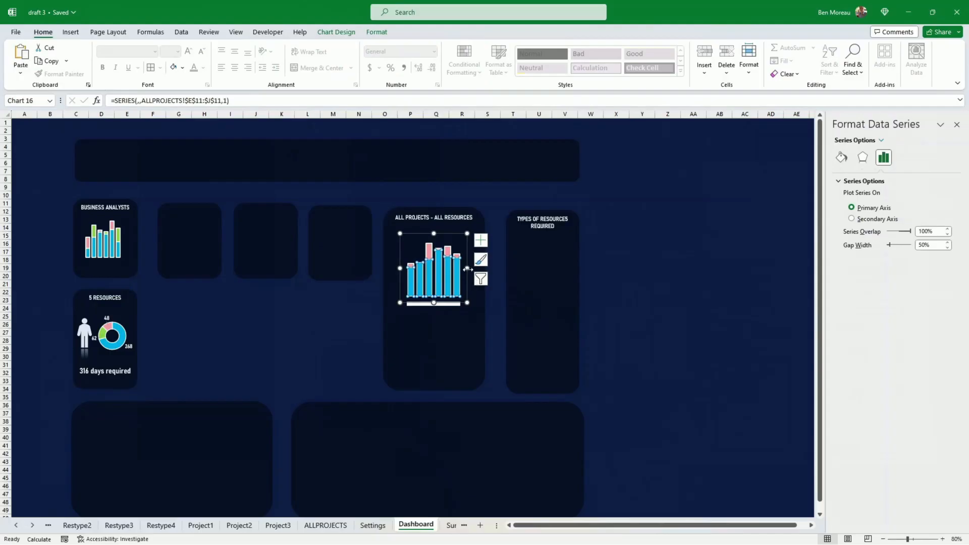
pyautogui.moveTo(467, 269); pyautogui.dragTo(473, 272)
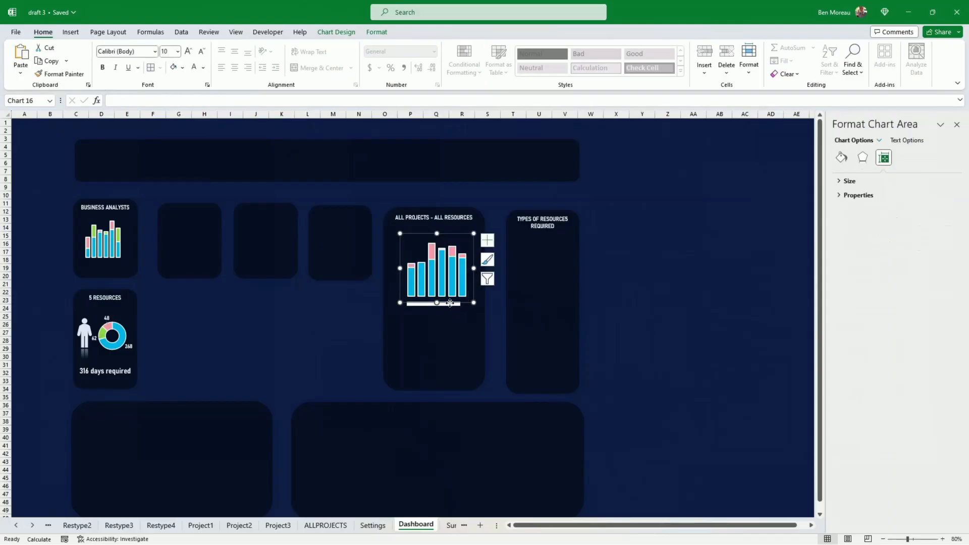
pyautogui.click(449, 303)
pyautogui.moveTo(458, 306); pyautogui.dragTo(467, 305)
pyautogui.click(661, 316)
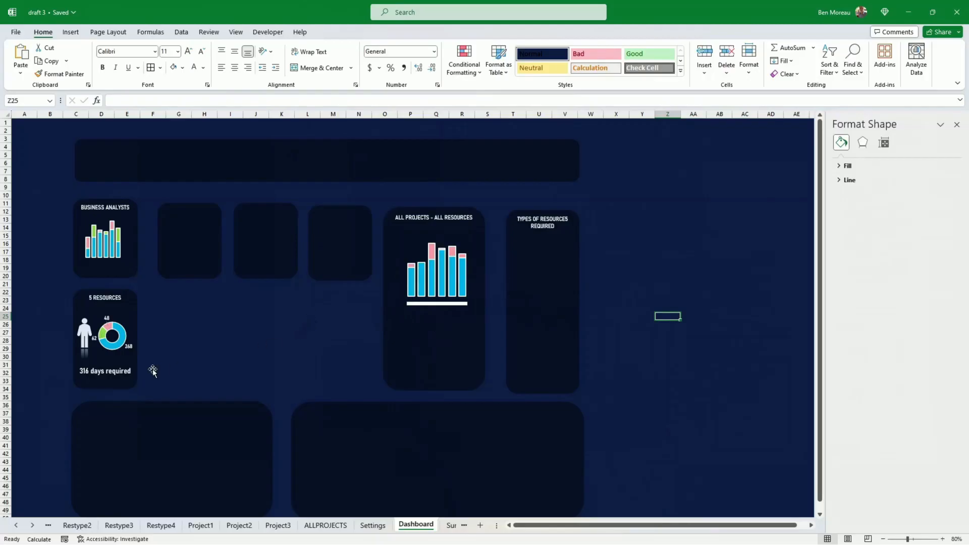
# - Duplicate the "316 days required" text box and place the copy in the empty area beside the all-projects card
pyautogui.click(112, 372)
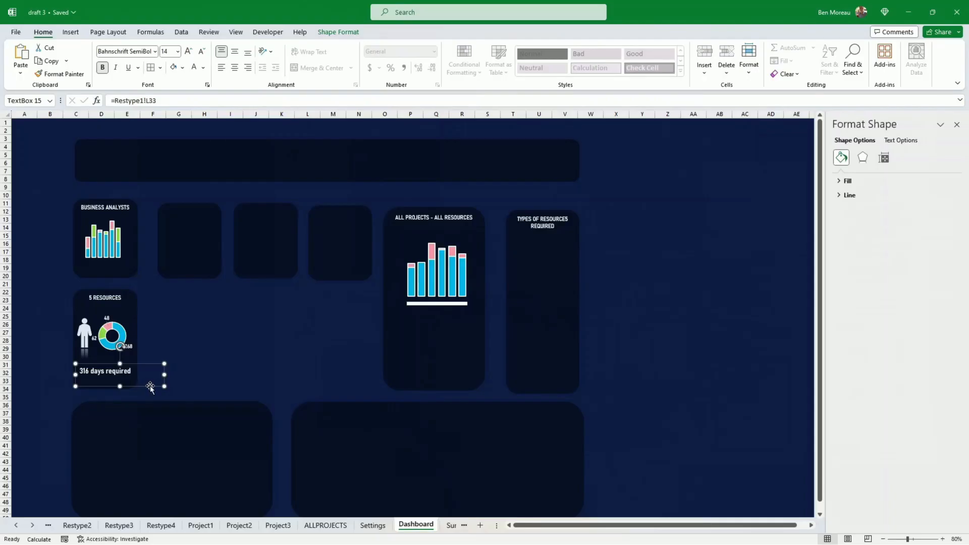
pyautogui.hotkey('ctrl', 'd')
pyautogui.moveTo(149, 393); pyautogui.dragTo(357, 344)
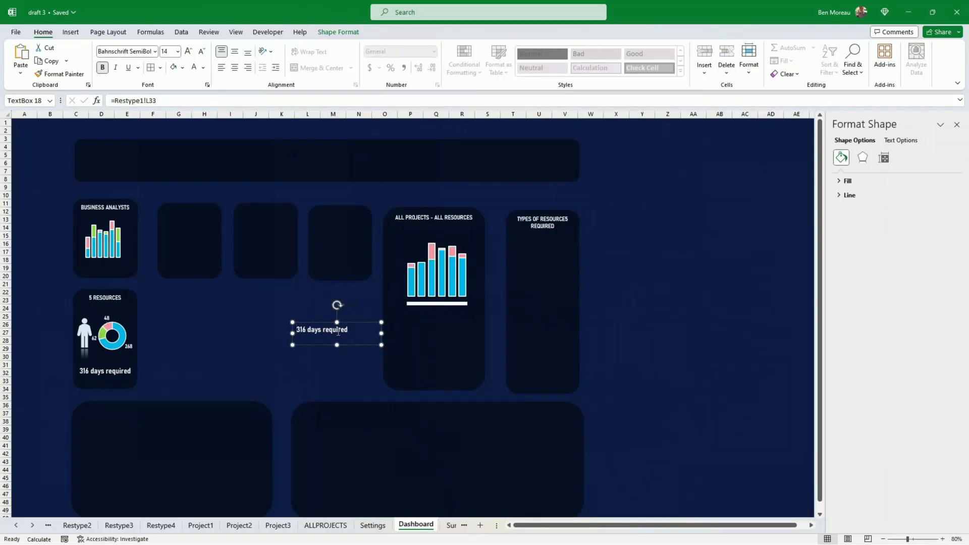
# - Replace the copied text box's content with "REQUIREMENTS PER PROJECT" and reduce its font size to 12
pyautogui.tripleClick(338, 331)
pyautogui.press('Delete')
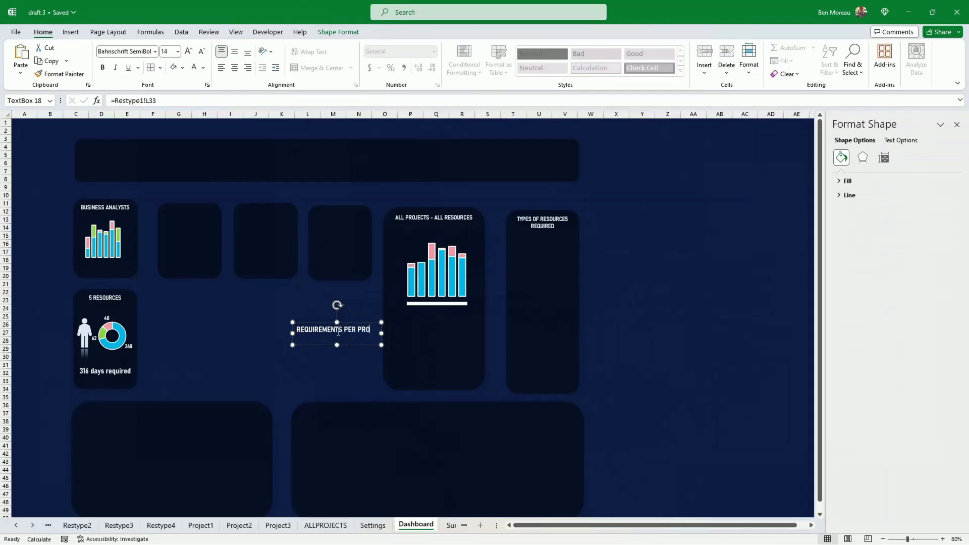
pyautogui.write('ECT')
pyautogui.click(202, 51)
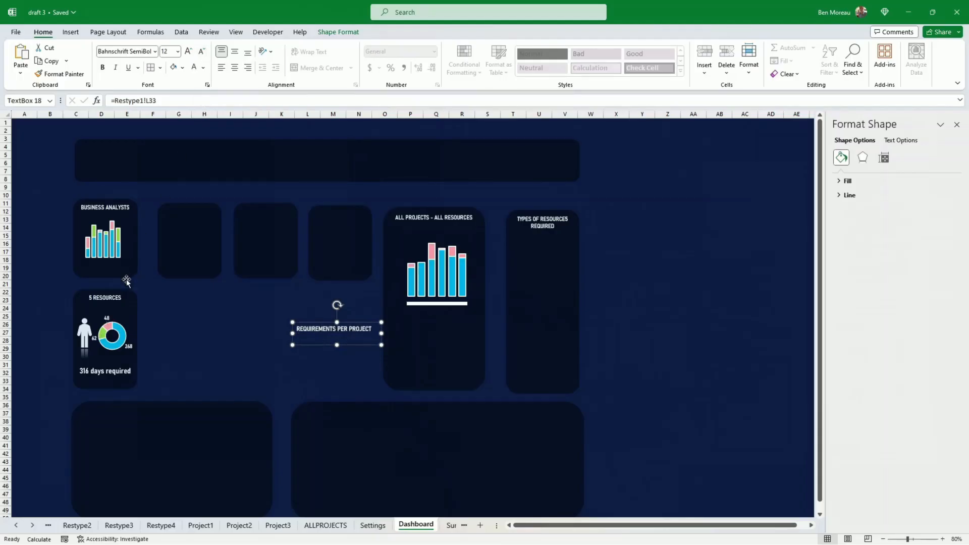
# - Place the REQUIREMENTS PER PROJECT label under the white bar, set its font size to 11 and reduce the box height
pyautogui.moveTo(358, 345); pyautogui.dragTo(460, 333)
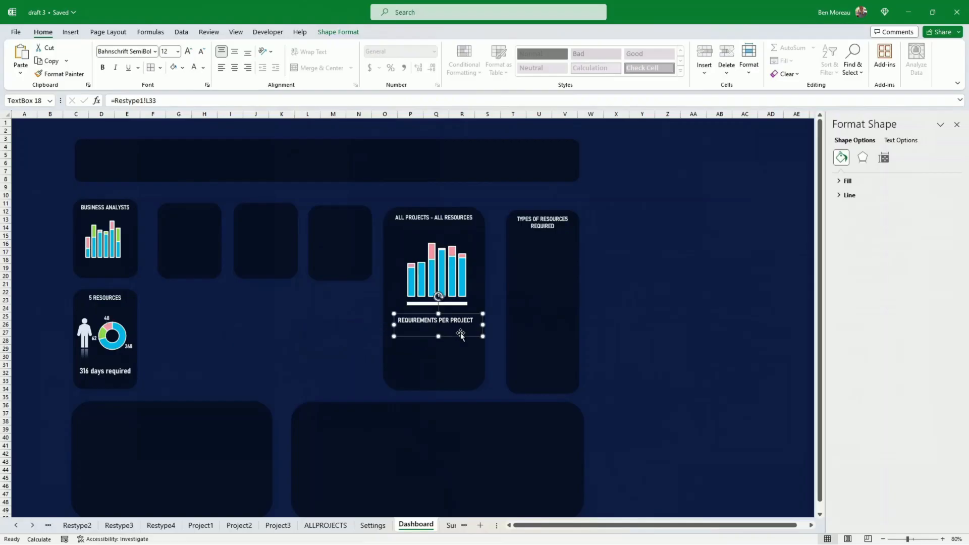
pyautogui.click(169, 51)
pyautogui.moveTo(170, 48); pyautogui.dragTo(155, 48)
pyautogui.press('Return')
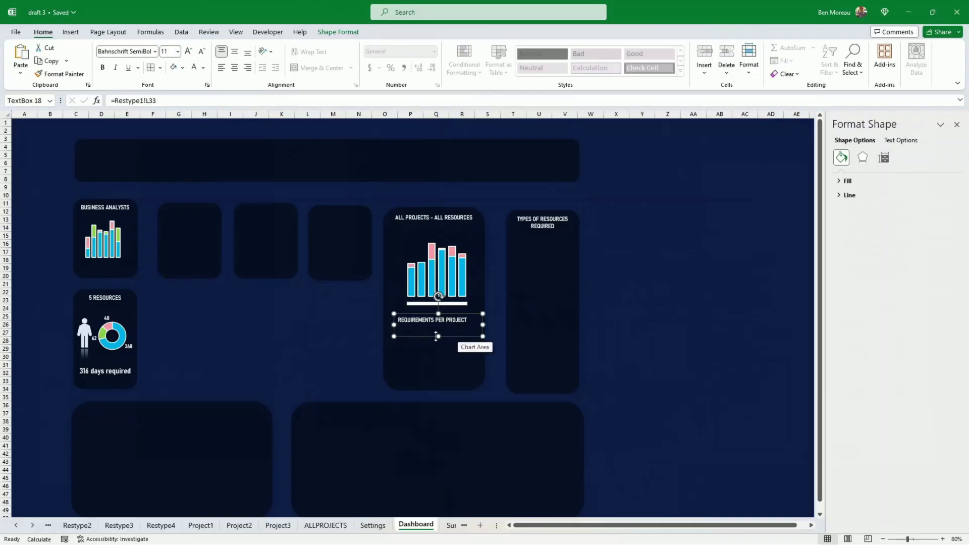
pyautogui.moveTo(436, 336); pyautogui.dragTo(462, 326)
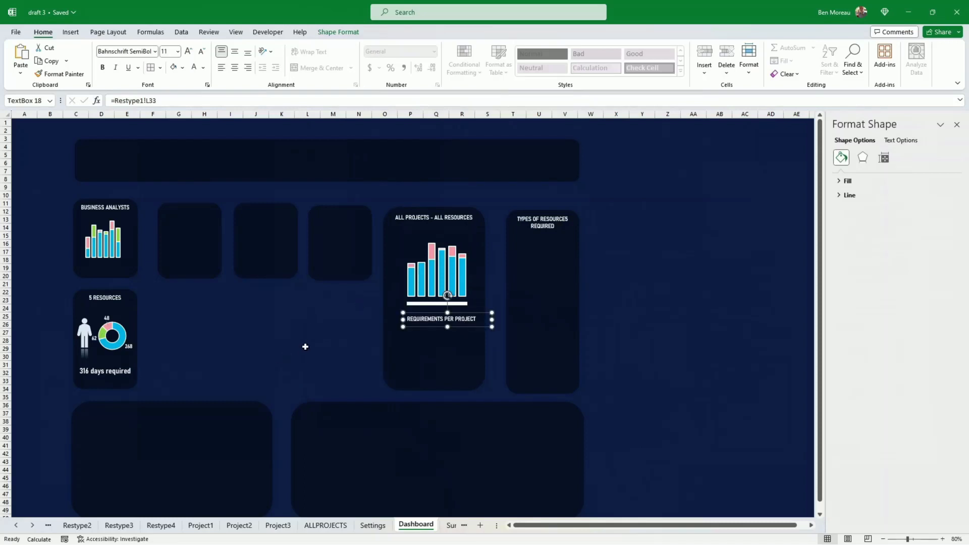
# - Copy the Project 1 to Project 3 labels from the Still Needed table to D21:D23 on the ALLPROJECTS sheet
pyautogui.click(320, 527)
pyautogui.click(611, 423)
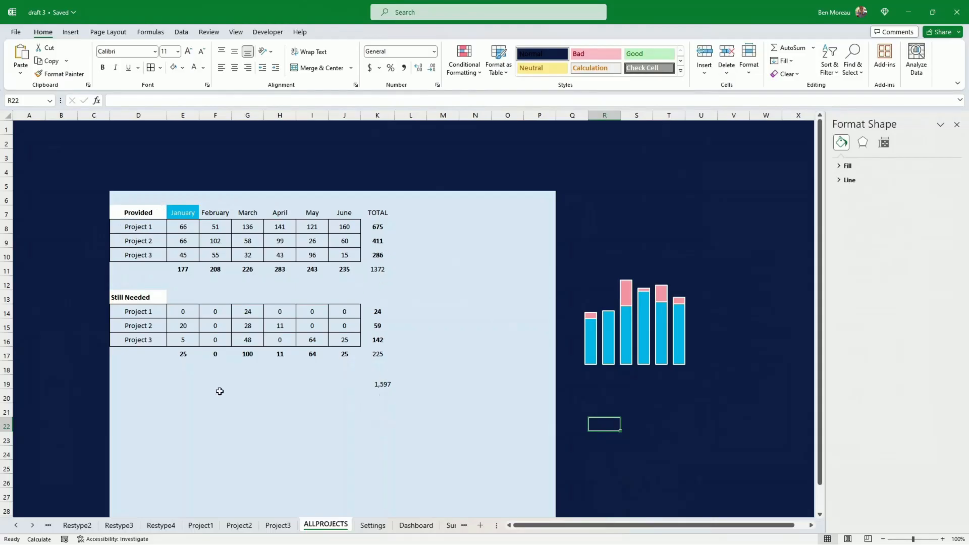
pyautogui.moveTo(131, 311); pyautogui.dragTo(136, 337)
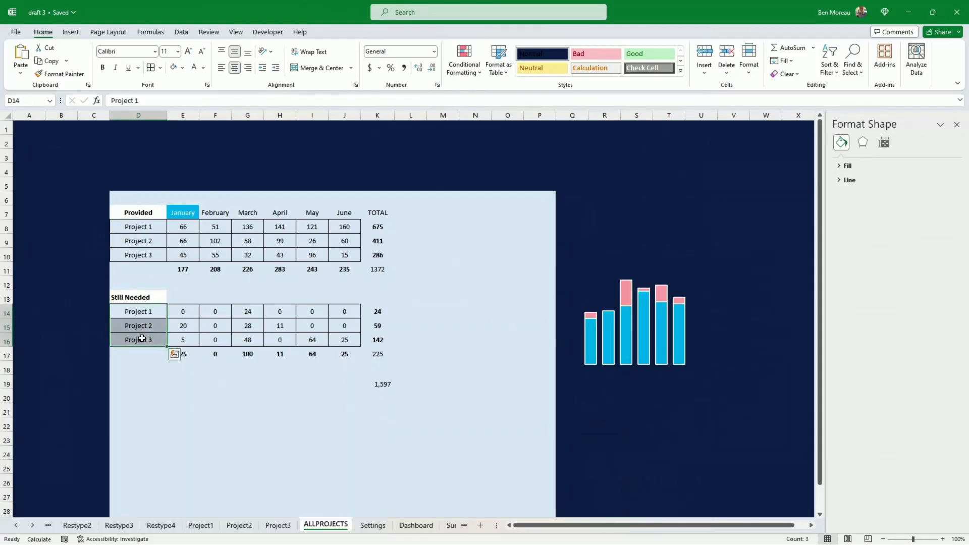
pyautogui.hotkey('ctrl', 'c')
pyautogui.click(135, 412)
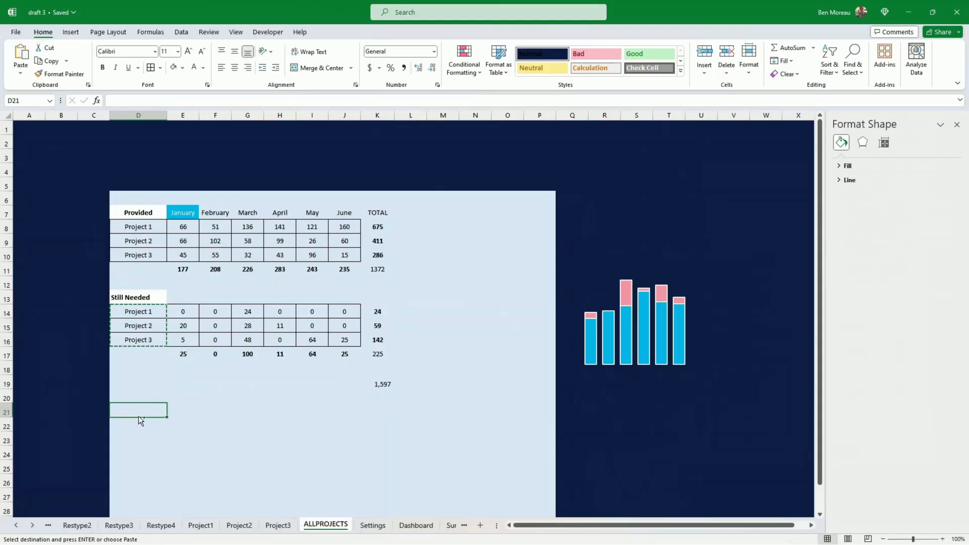
pyautogui.hotkey('ctrl', 'v')
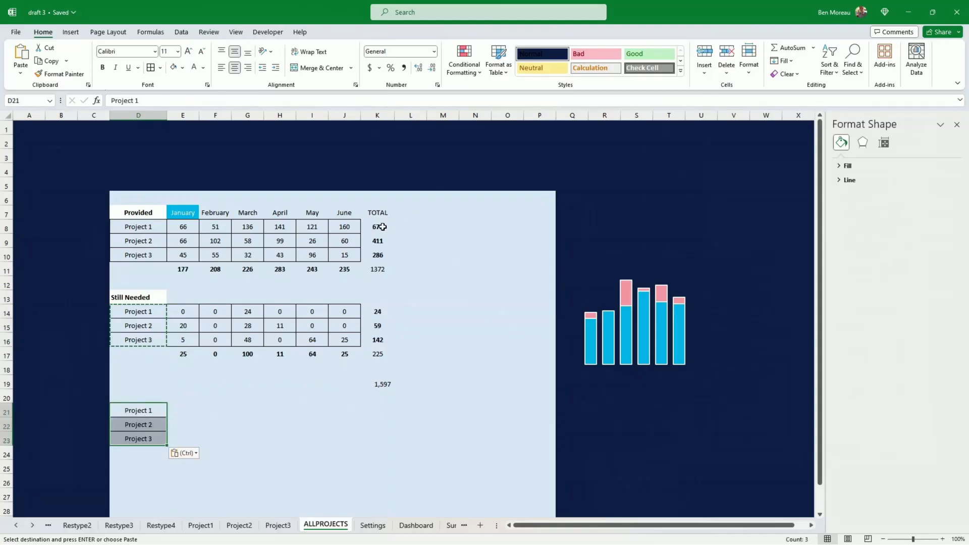
# - Enter the formula =K8+K14 in K21 and fill it down to K23 for all three projects
pyautogui.click(377, 228)
pyautogui.click(378, 312)
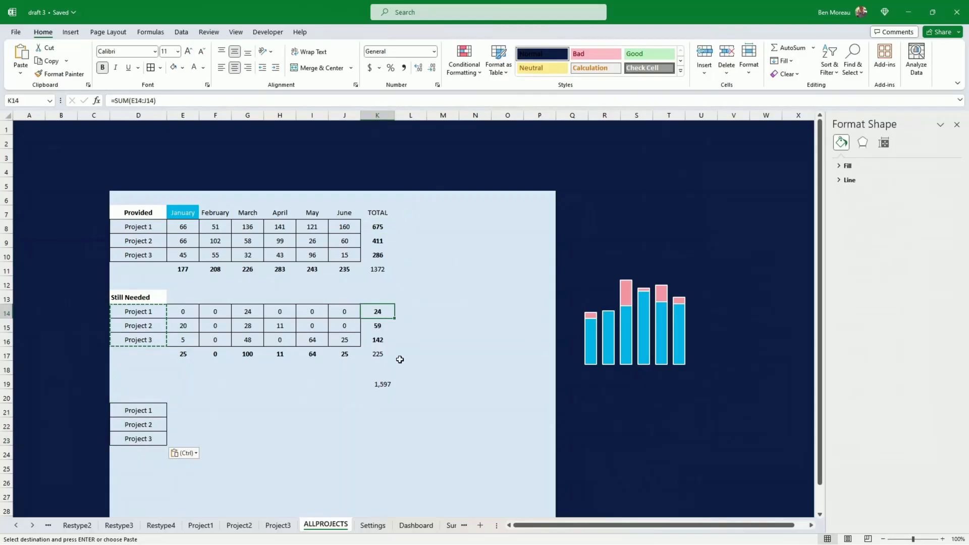
pyautogui.click(387, 407)
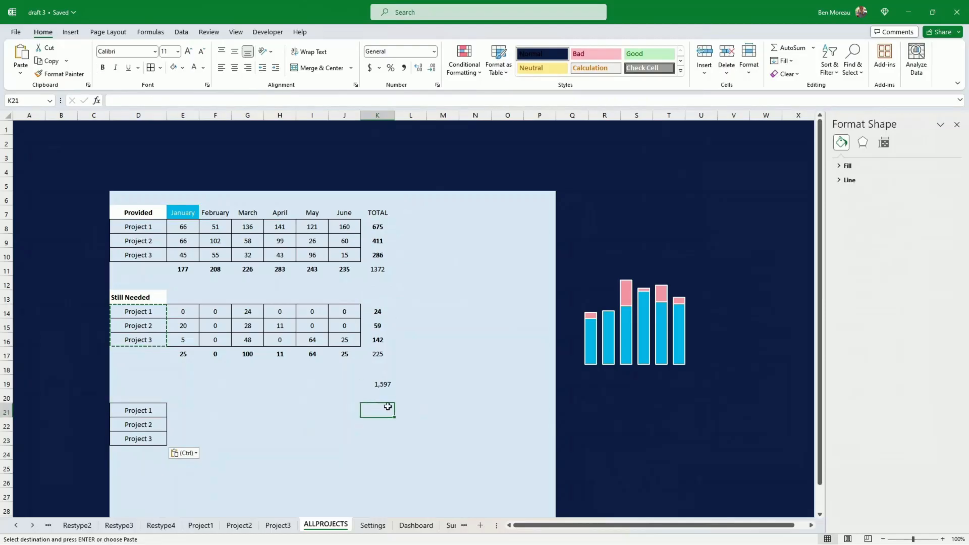
pyautogui.write('=')
pyautogui.press('Up')
pyautogui.press('Up')
pyautogui.press('Up')
pyautogui.press('Up')
pyautogui.press('Up')
pyautogui.press('Up')
pyautogui.press('Up')
pyautogui.press('Up')
pyautogui.press('Up')
pyautogui.press('Up')
pyautogui.press('Up')
pyautogui.press('Up')
pyautogui.press('Up')
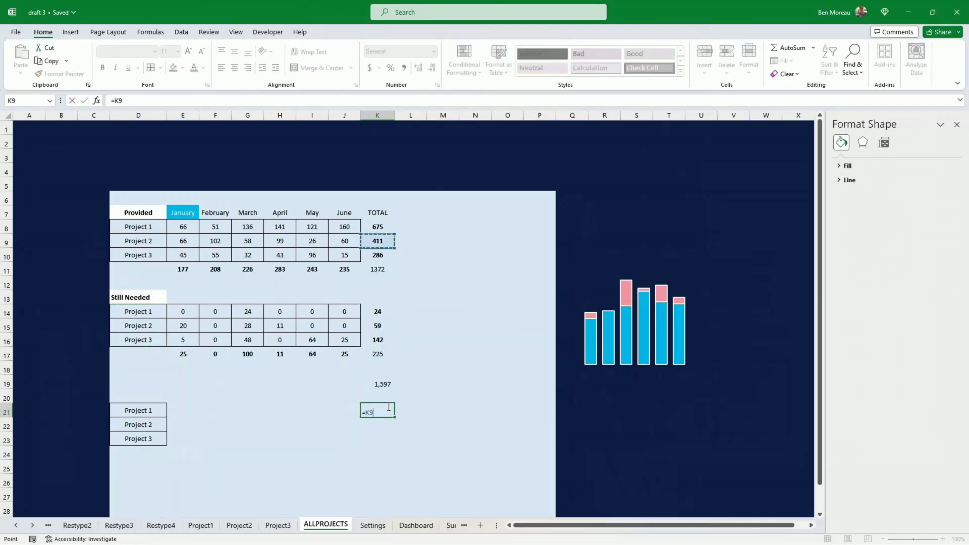
pyautogui.write('+')
pyautogui.press('Up')
pyautogui.press('Up')
pyautogui.press('Up')
pyautogui.press('Up')
pyautogui.press('Up')
pyautogui.press('Up')
pyautogui.press('Up')
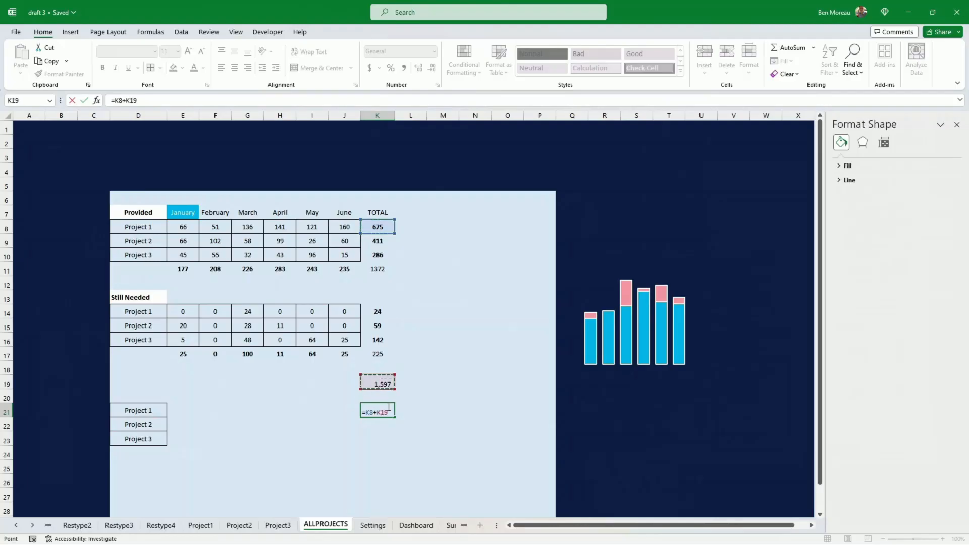
pyautogui.press('Return')
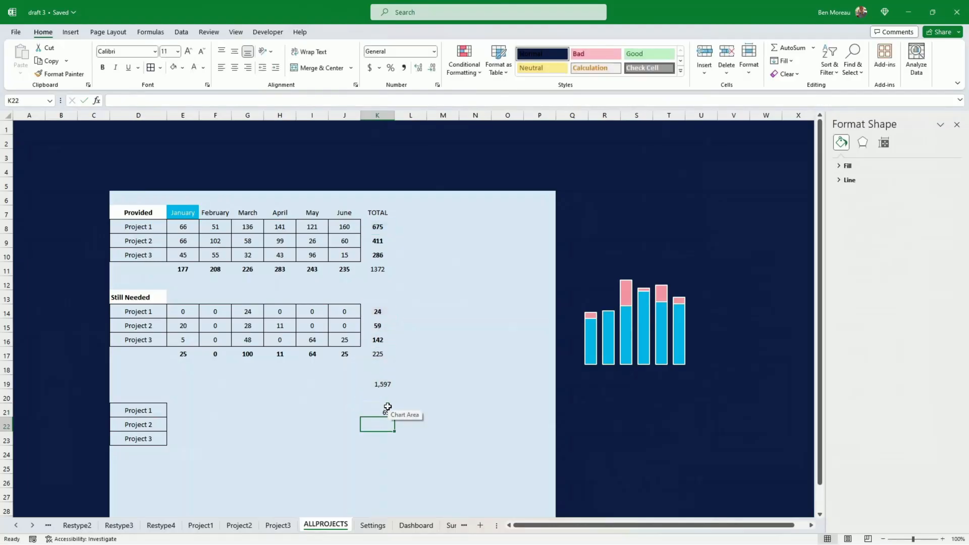
pyautogui.click(387, 410)
pyautogui.moveTo(394, 417); pyautogui.dragTo(393, 444)
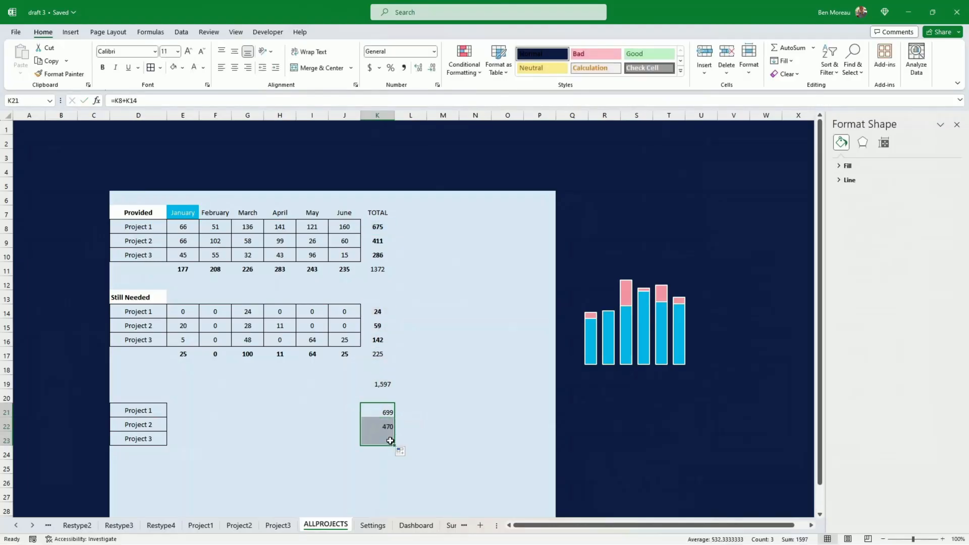
# - Label the new project block by entering "Total resources Requirements" in D20
pyautogui.click(150, 398)
pyautogui.write('T')
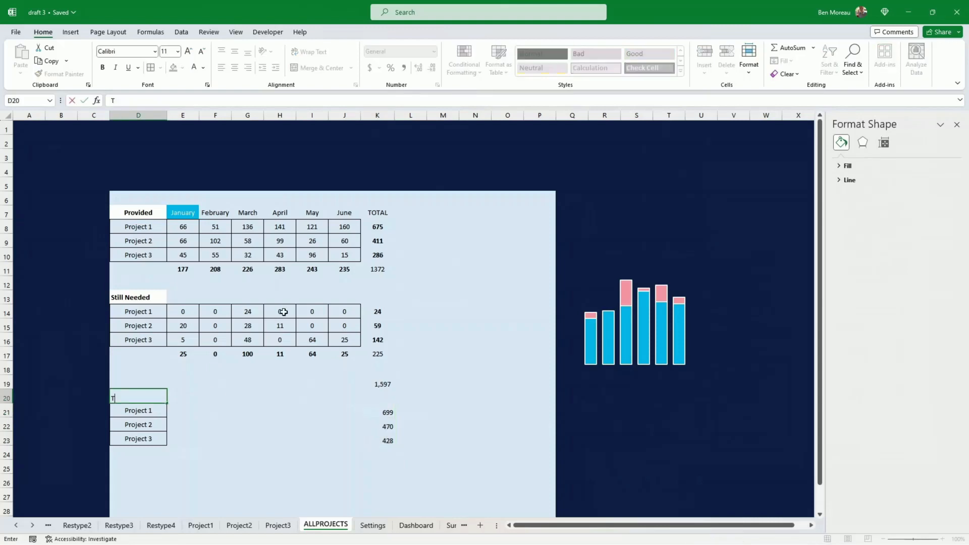
pyautogui.write('otal resources Req')
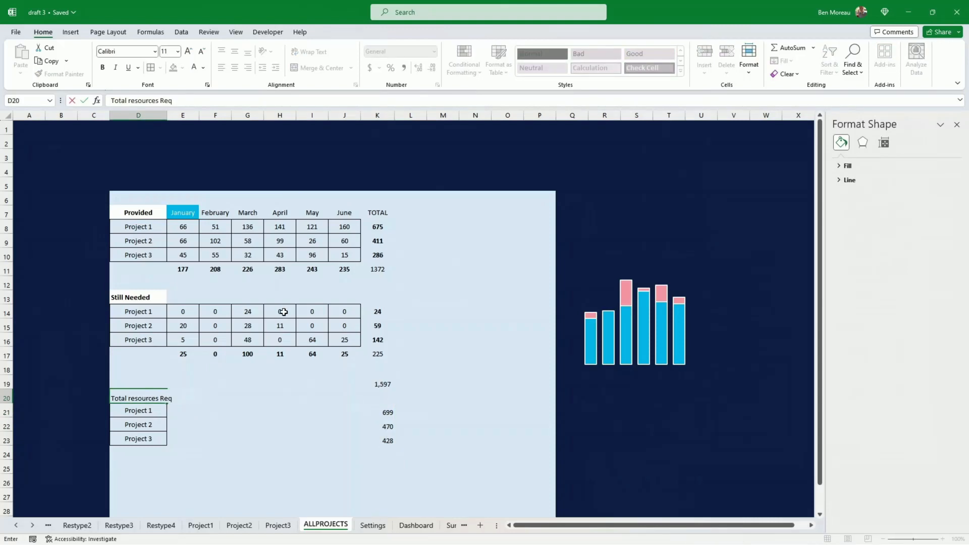
pyautogui.write('uirements')
pyautogui.press('Return')
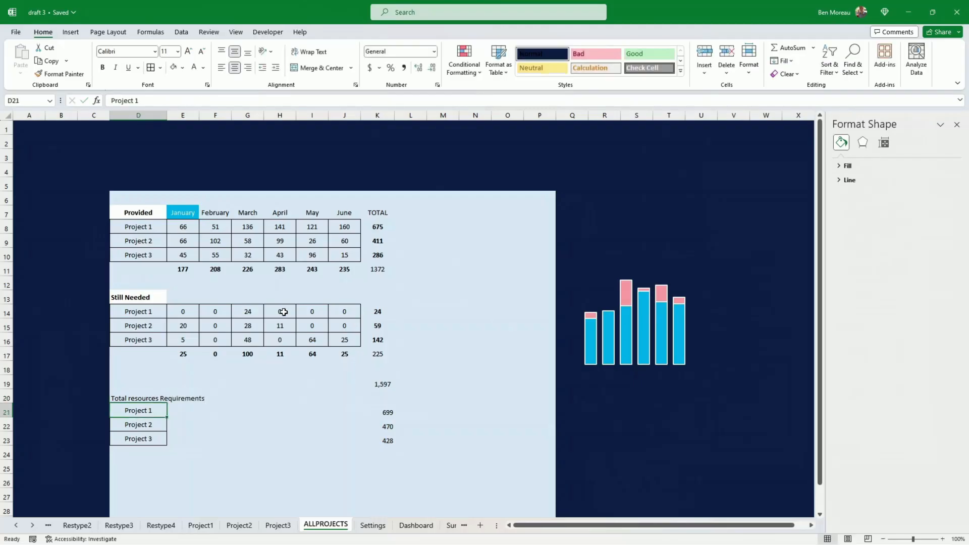
pyautogui.press('Up')
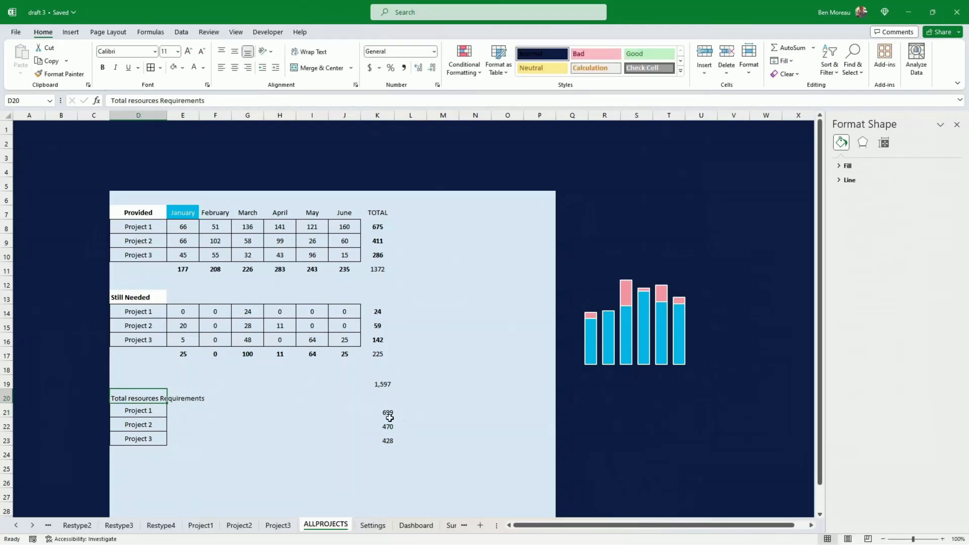
# - Insert a doughnut chart from the project totals in K21:K23
pyautogui.moveTo(388, 415); pyautogui.dragTo(389, 440)
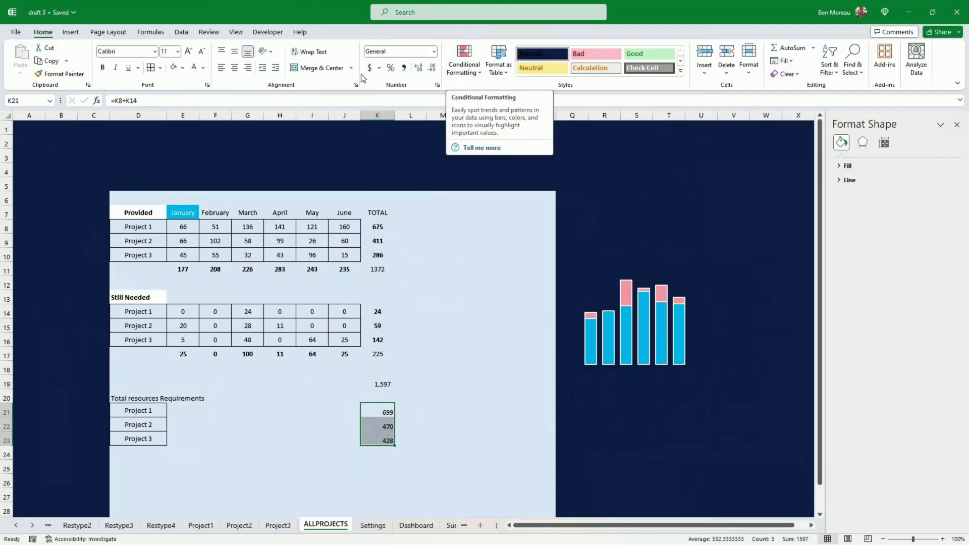
pyautogui.click(67, 33)
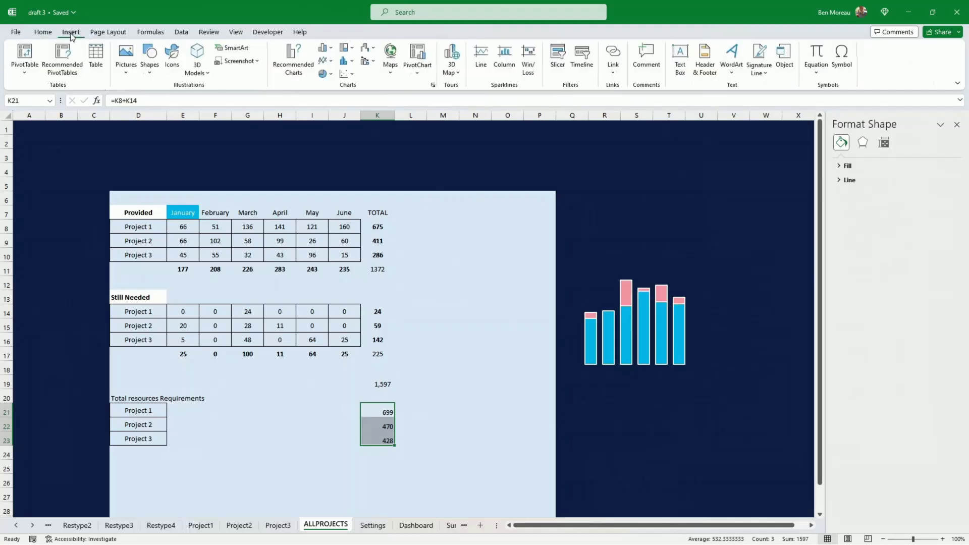
pyautogui.click(325, 73)
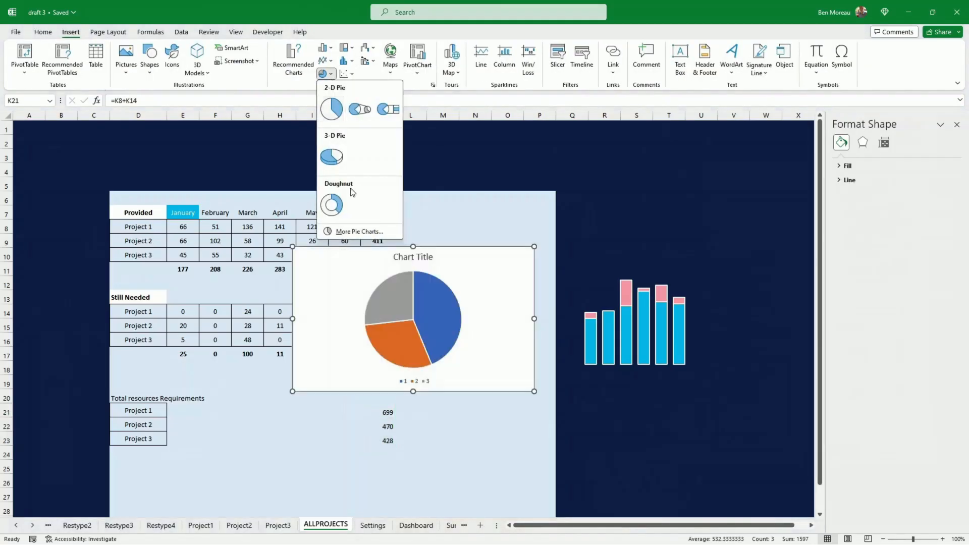
pyautogui.click(332, 204)
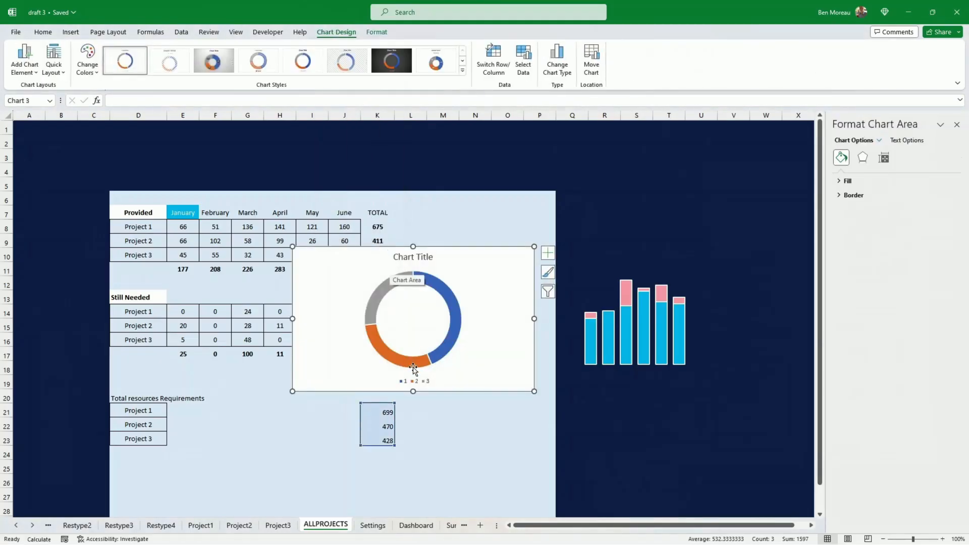
# - Delete the doughnut chart's legend and title, and move the chart off the tables toward the stacked column chart
pyautogui.click(421, 381)
pyautogui.press('Delete')
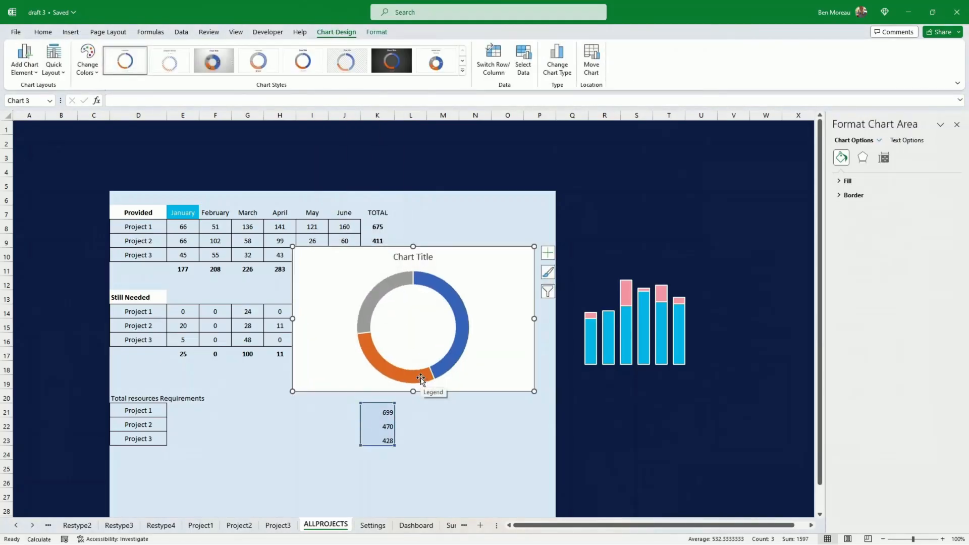
pyautogui.click(413, 257)
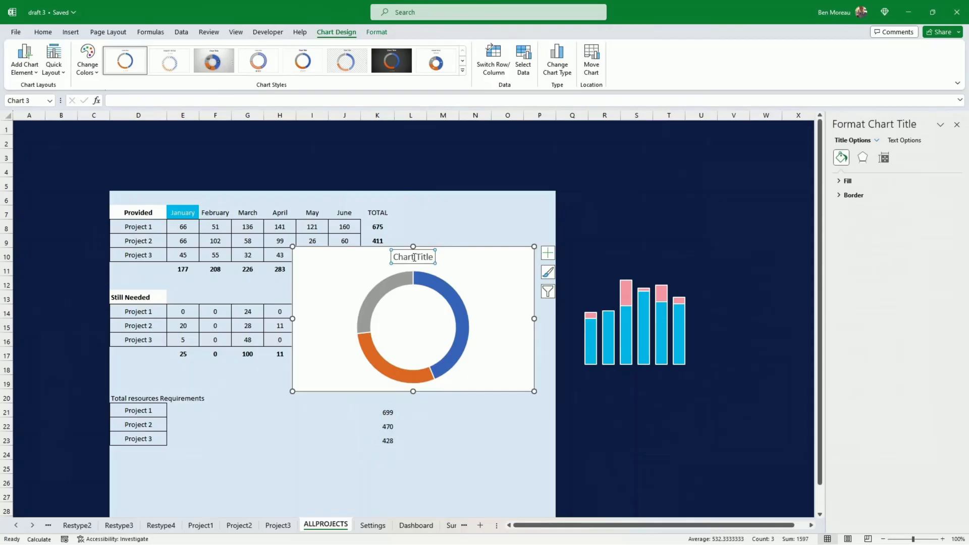
pyautogui.press('Delete')
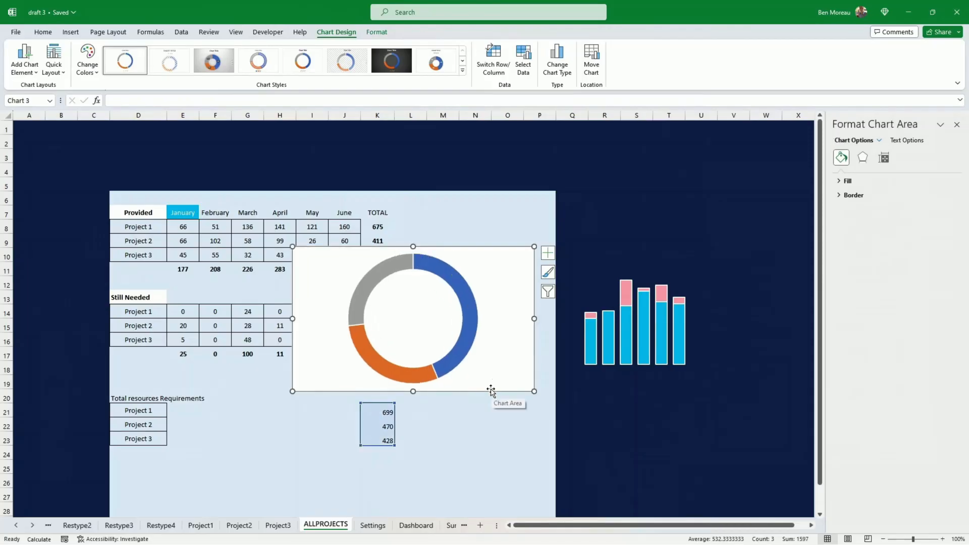
pyautogui.moveTo(490, 389)
pyautogui.mouseDown()
pyautogui.moveTo(544, 420)
pyautogui.moveTo(693, 451)
pyautogui.moveTo(687, 461)
pyautogui.moveTo(693, 415)
pyautogui.mouseUp()
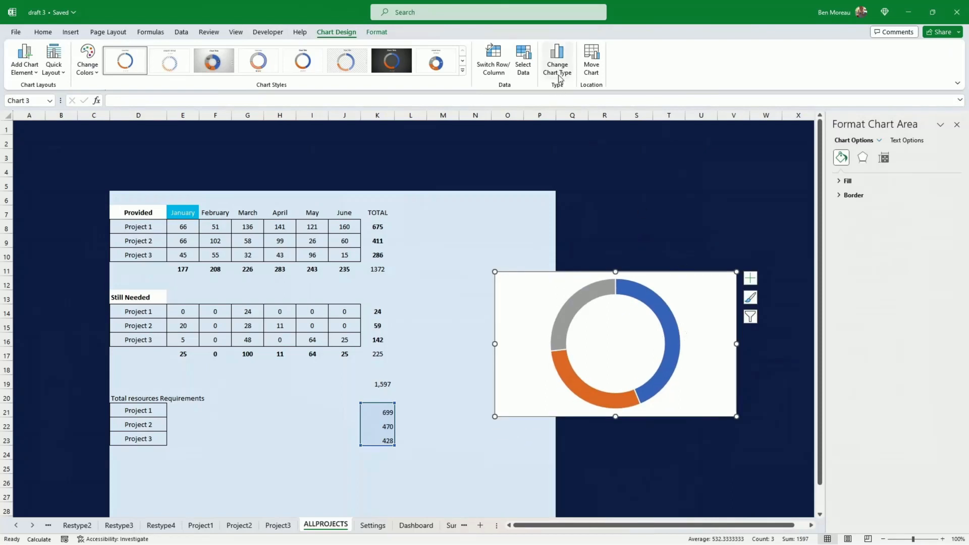
# - Reapply the Doughnut chart type and shrink the chart to about 4.95 cm high by 7.05 cm wide
pyautogui.click(557, 59)
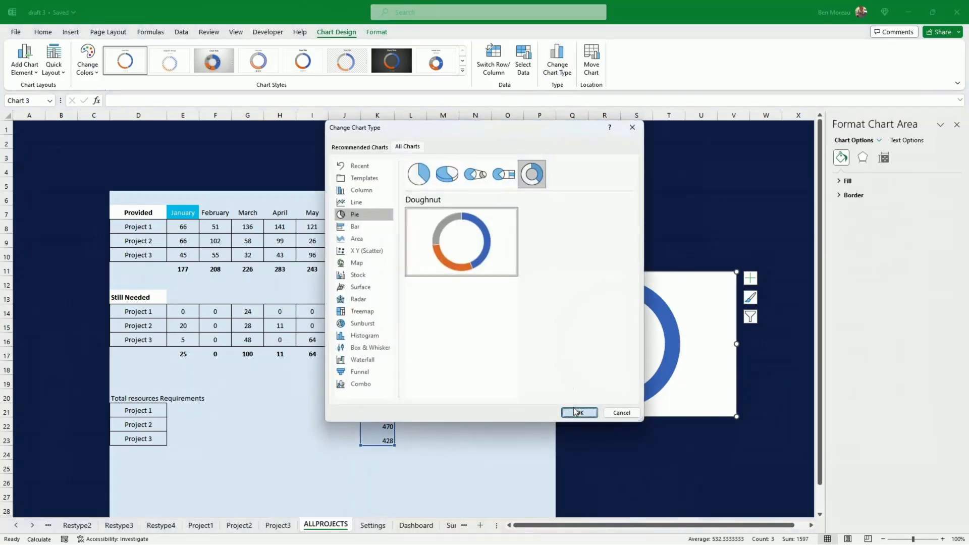
pyautogui.click(580, 412)
pyautogui.moveTo(735, 417); pyautogui.dragTo(628, 366)
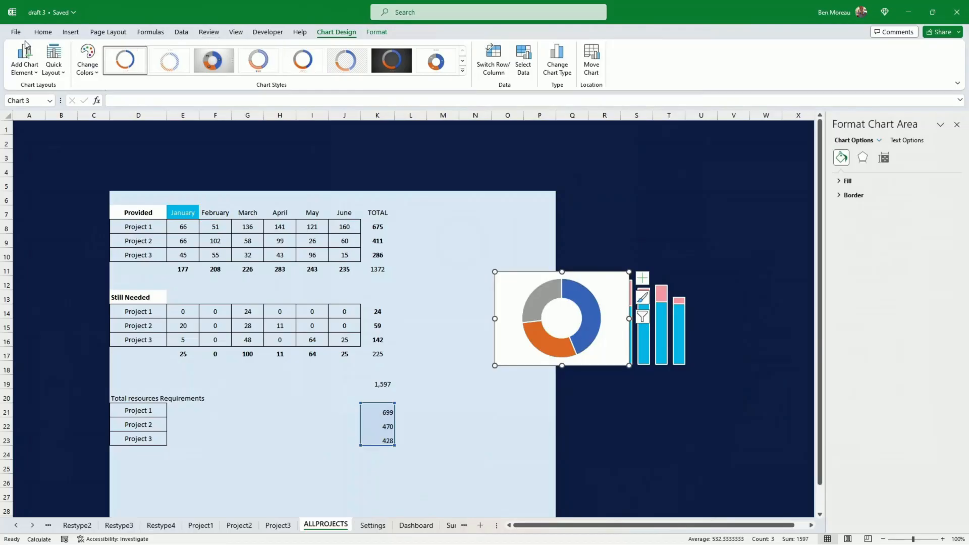
# - Set the doughnut chart area to No Fill and place the chart above the stacked column chart
pyautogui.click(42, 32)
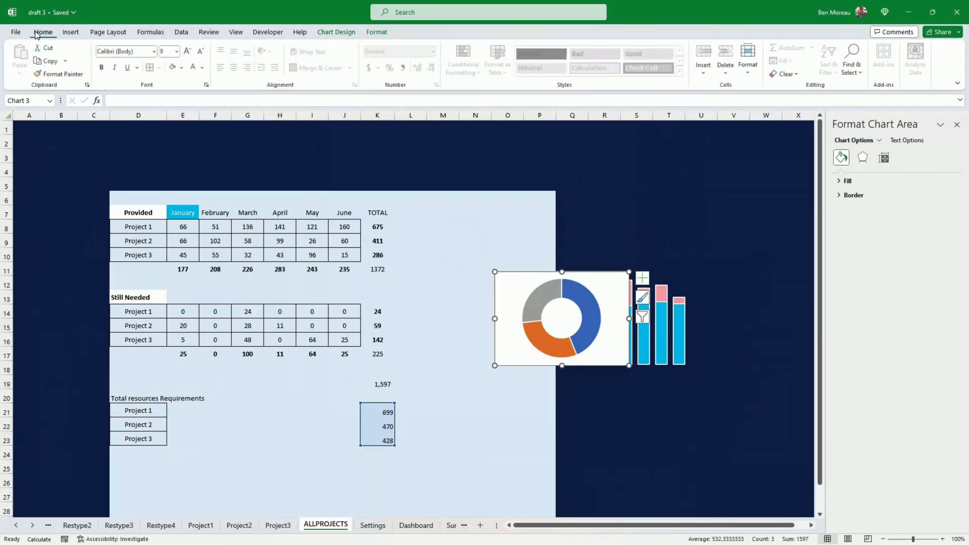
pyautogui.click(375, 32)
pyautogui.click(397, 47)
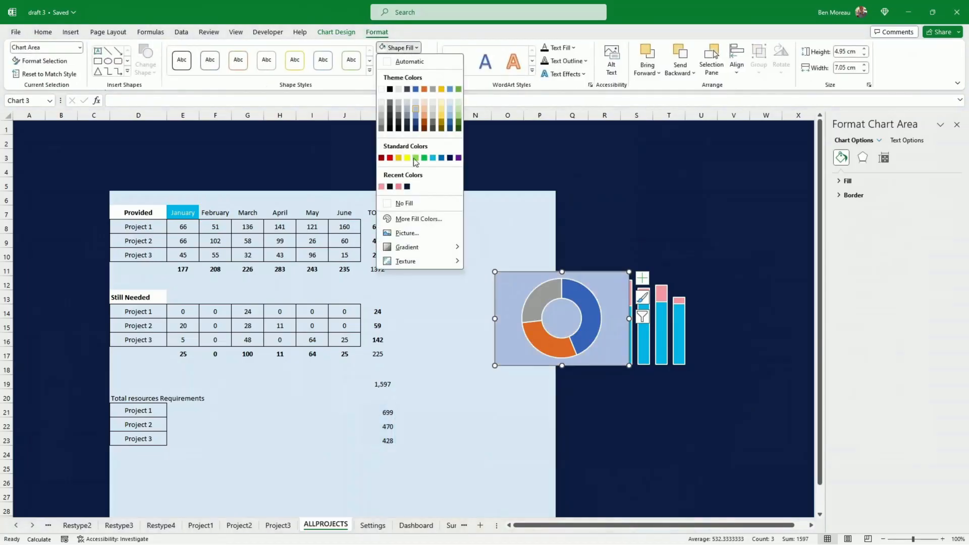
pyautogui.click(404, 202)
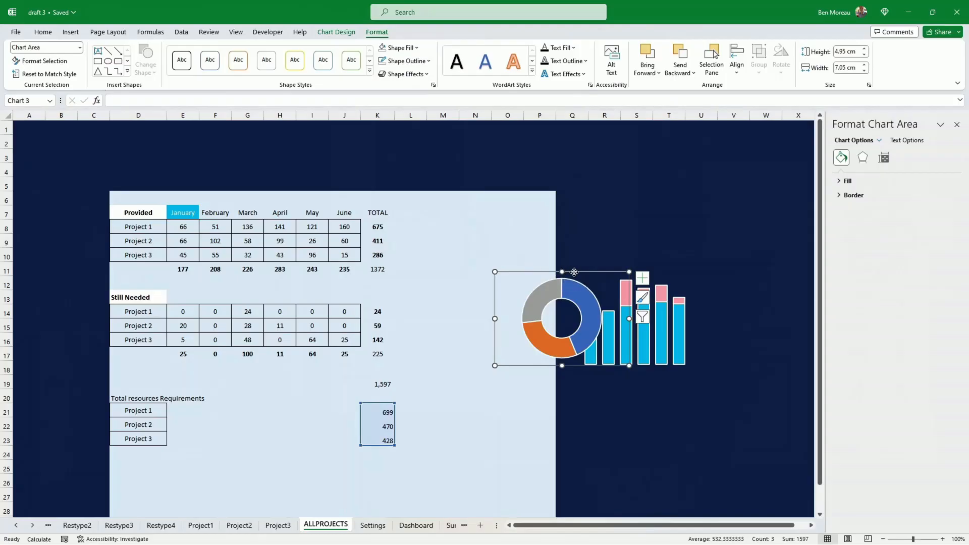
pyautogui.moveTo(565, 271); pyautogui.dragTo(642, 188)
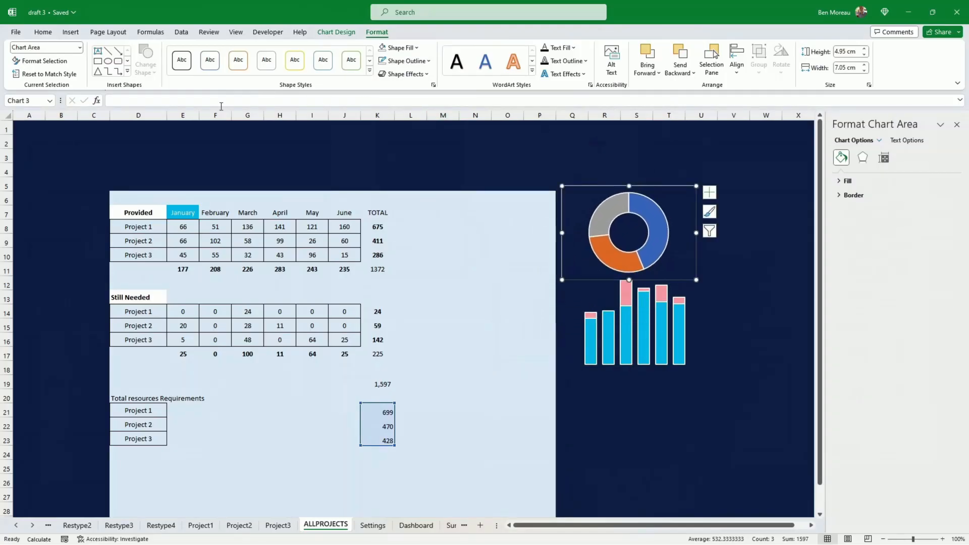
# - Show data labels on the doughnut chart's slices
pyautogui.click(337, 32)
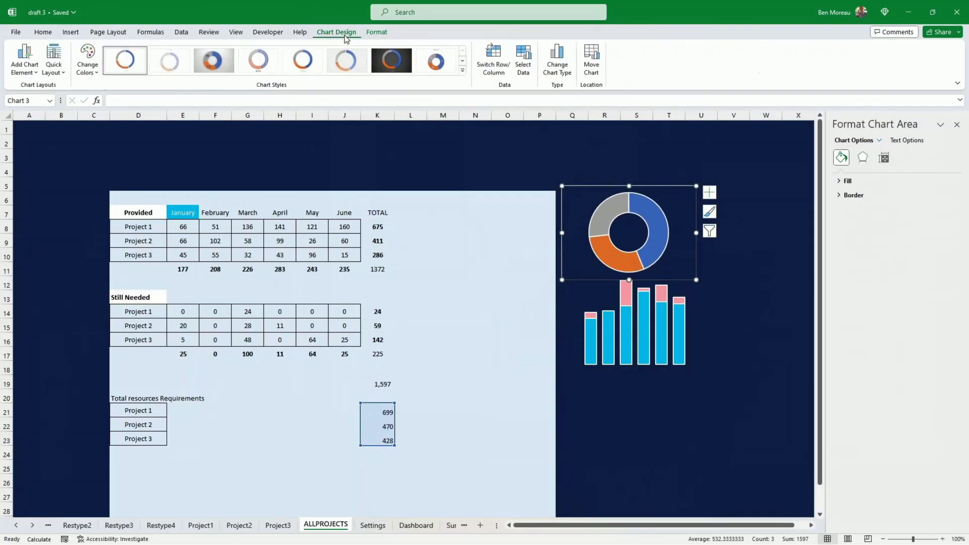
pyautogui.click(27, 68)
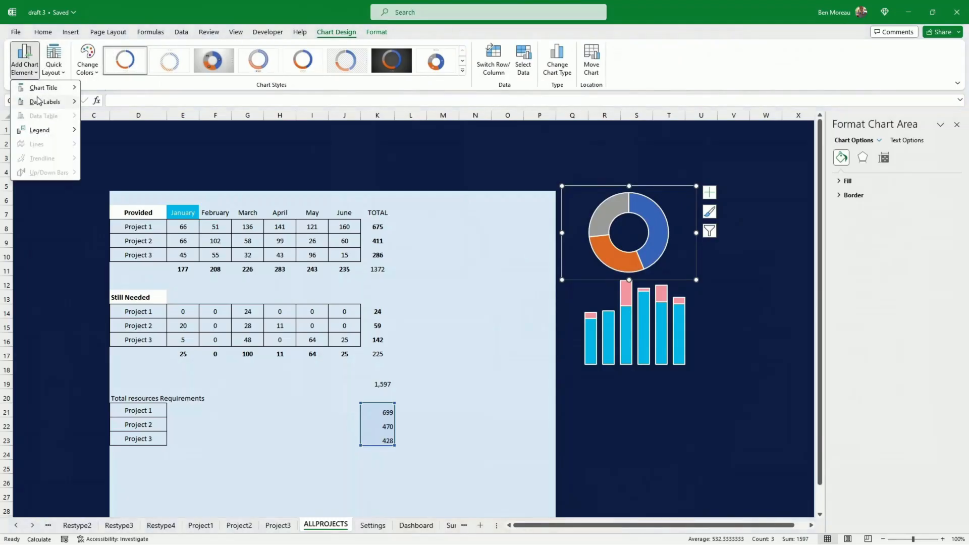
pyautogui.moveTo(39, 102)
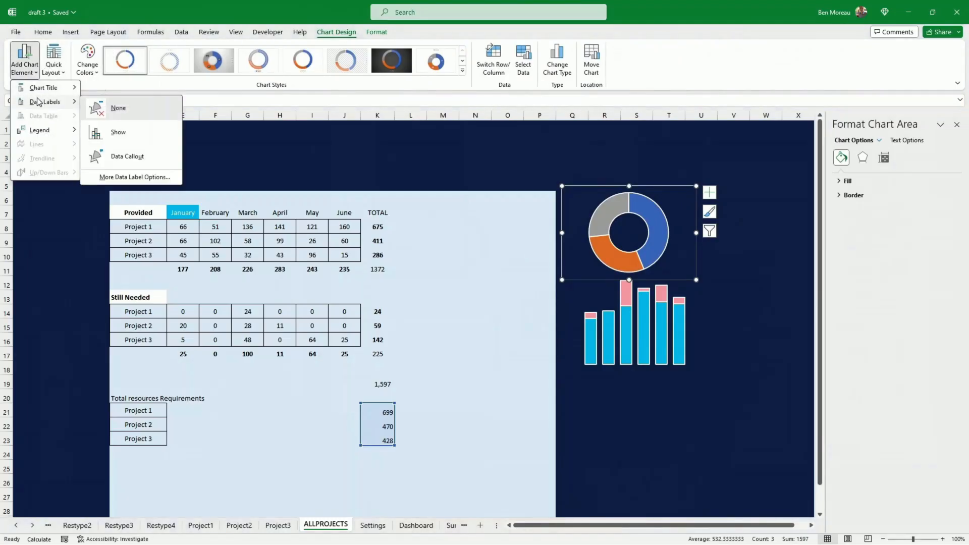
pyautogui.click(101, 132)
# - Format the doughnut's data labels in white Bahnschrift SemiBold and reduce the chart's overall size
pyautogui.click(654, 231)
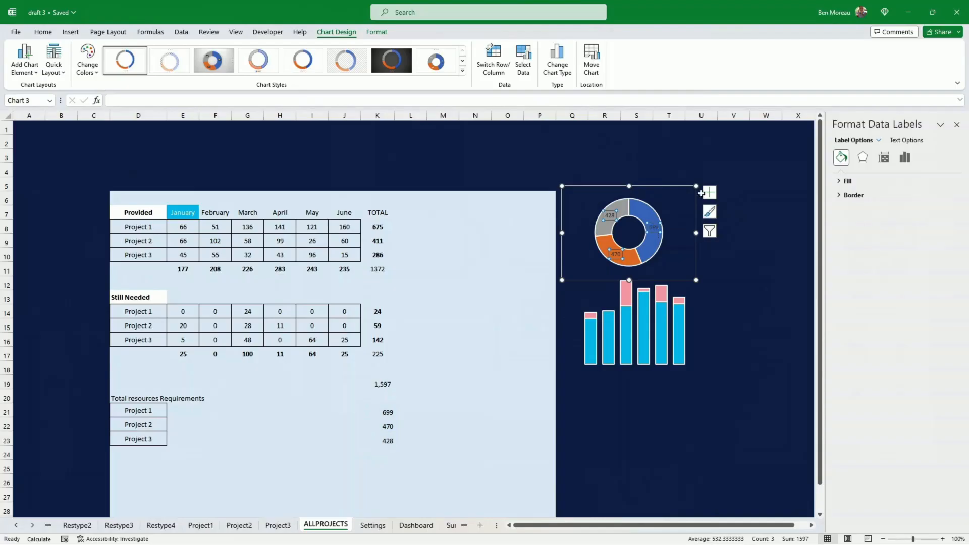
pyautogui.click(43, 32)
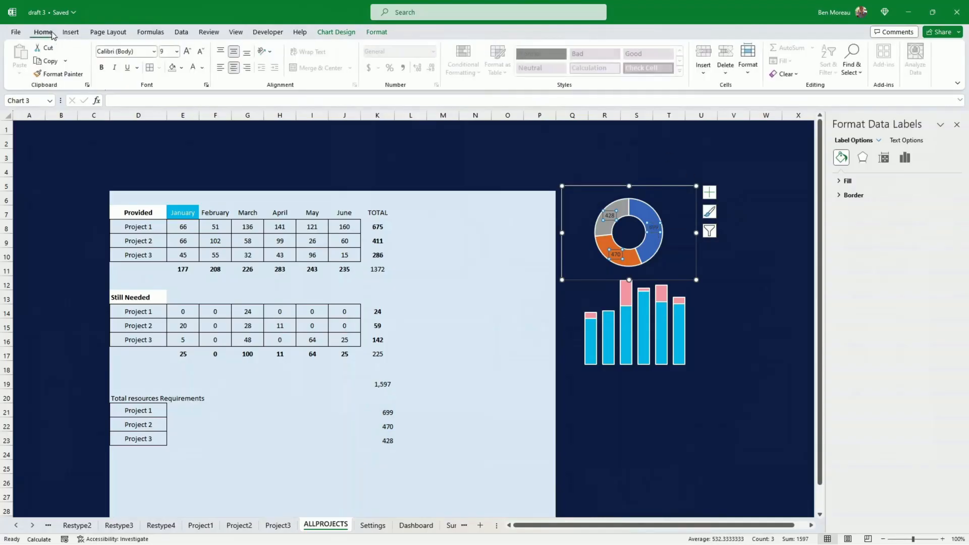
pyautogui.click(155, 52)
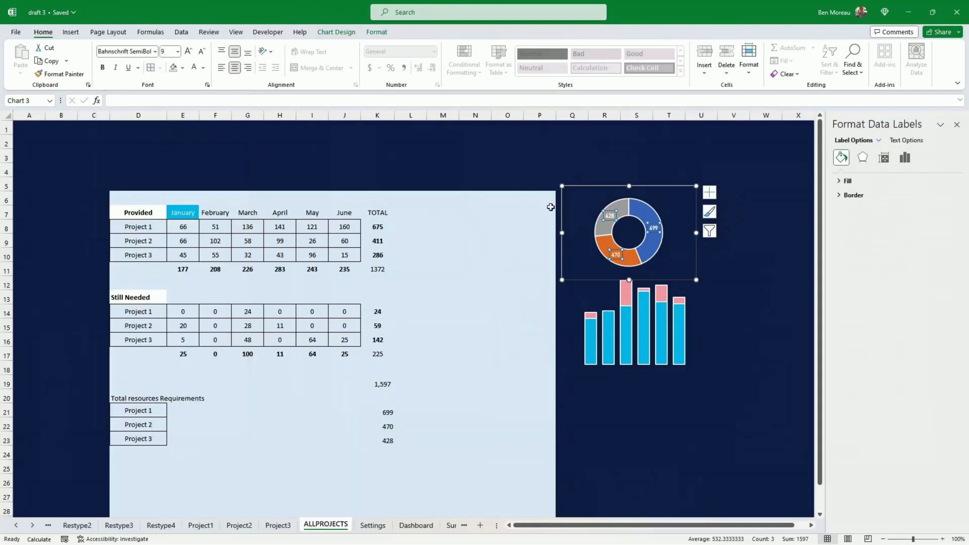
pyautogui.click(166, 119)
pyautogui.hotkey('ctrl', 'b')
pyautogui.hotkey('ctrl', 'b')
pyautogui.moveTo(695, 278); pyautogui.dragTo(668, 259)
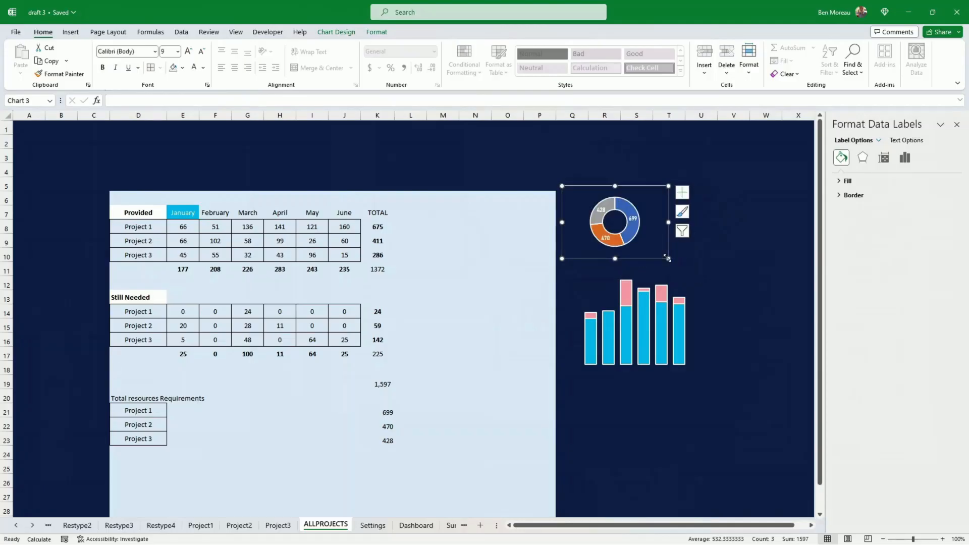
# - Fill the doughnut's Project 1 slice with a lighter gold theme color
pyautogui.click(633, 236)
pyautogui.click(628, 231)
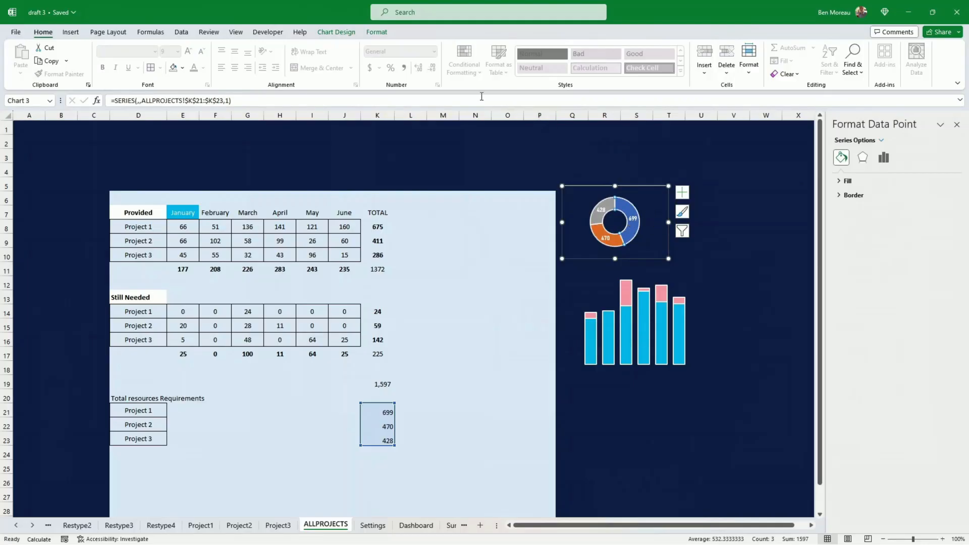
pyautogui.click(378, 33)
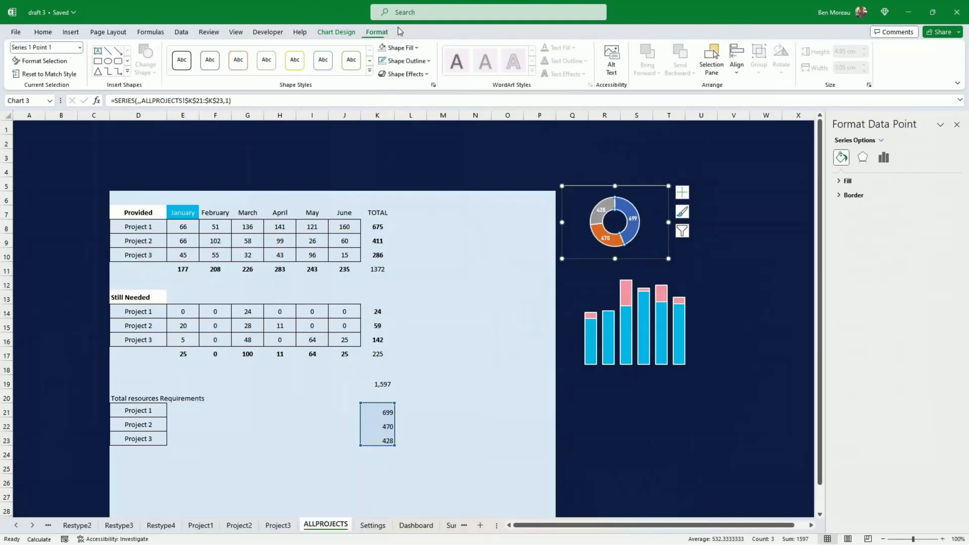
pyautogui.click(416, 47)
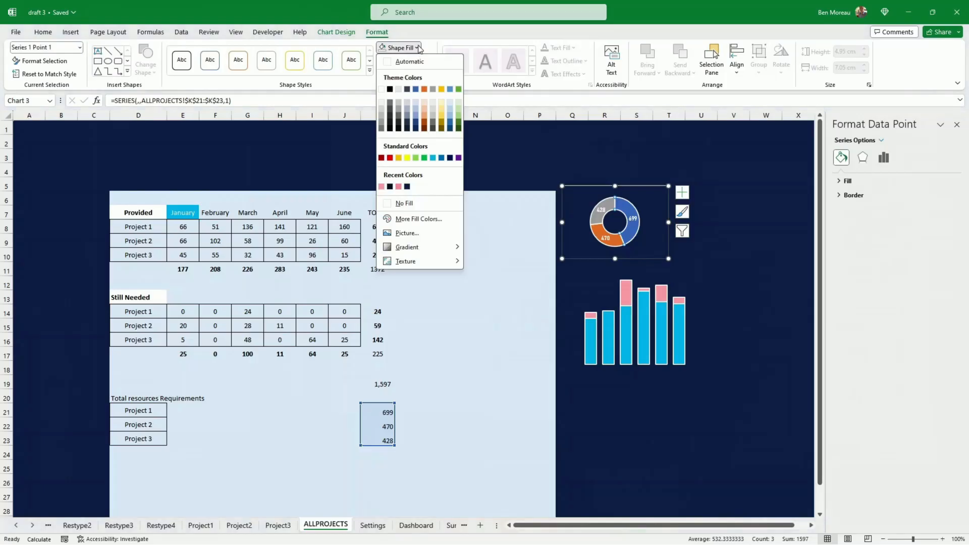
pyautogui.click(443, 117)
pyautogui.click(608, 238)
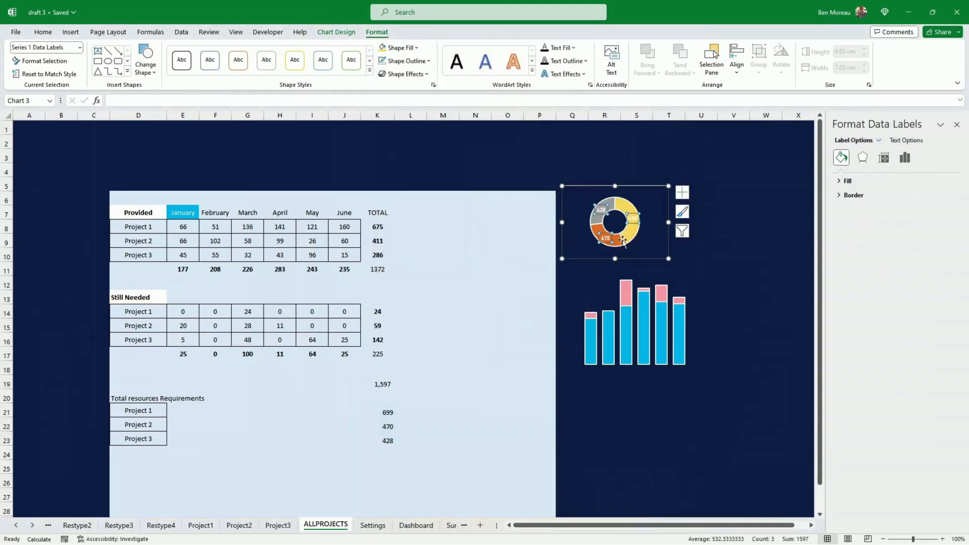
# - Fill the doughnut's Project 2 slice with a dark gold theme shade and the Project 3 slice with the darkest gold shade
pyautogui.click(617, 244)
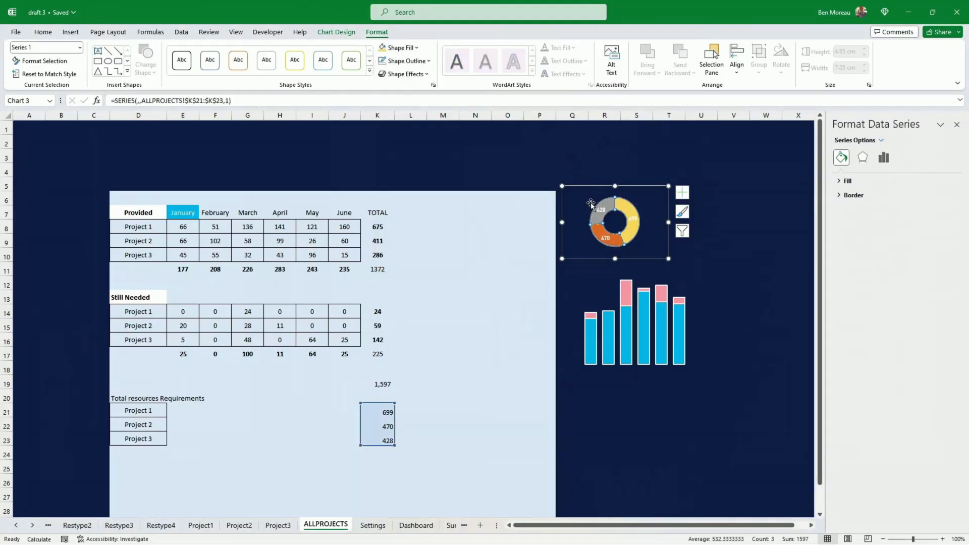
pyautogui.click(610, 247)
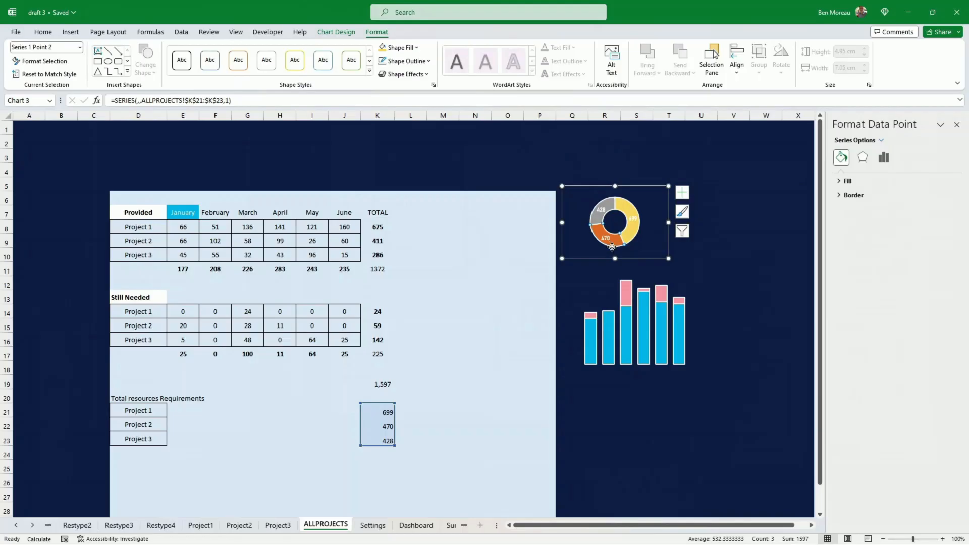
pyautogui.click(401, 47)
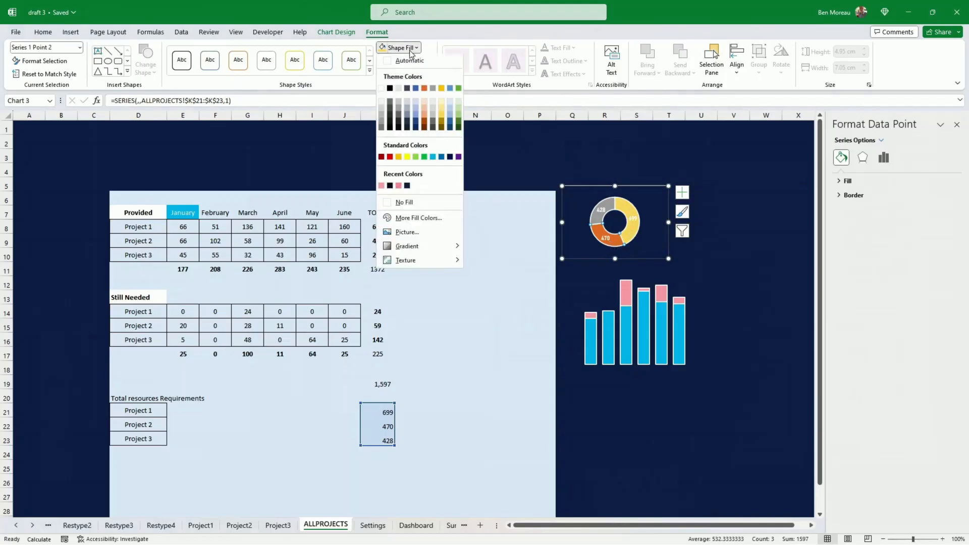
pyautogui.click(445, 124)
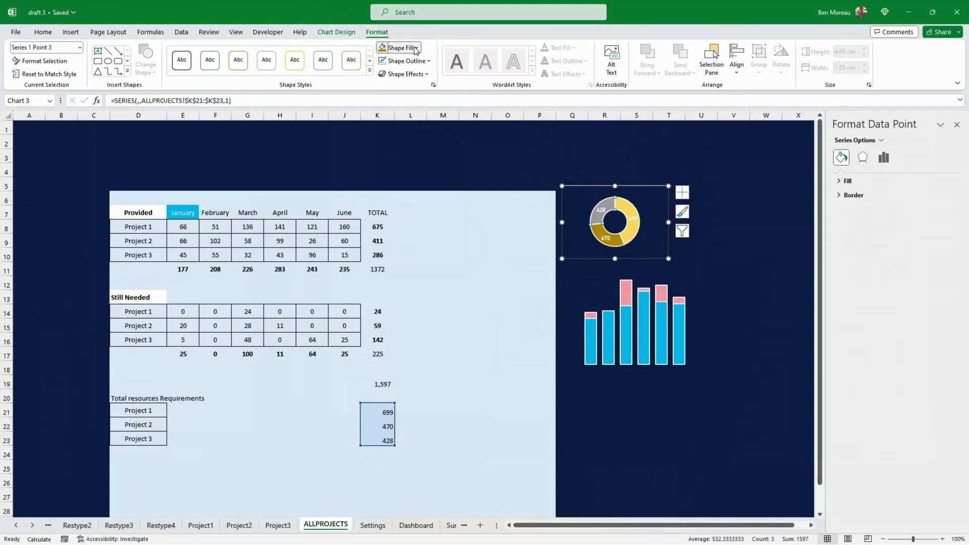
pyautogui.click(401, 47)
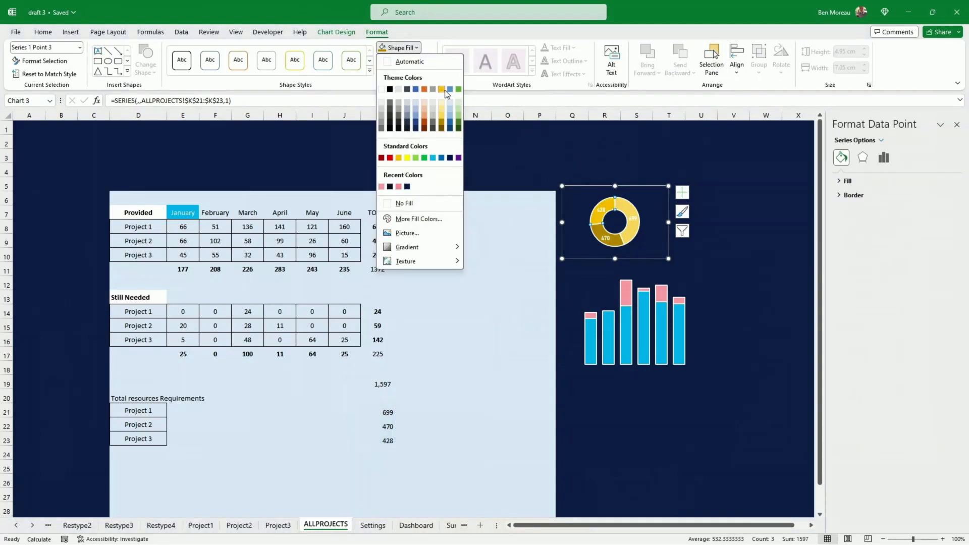
pyautogui.click(441, 129)
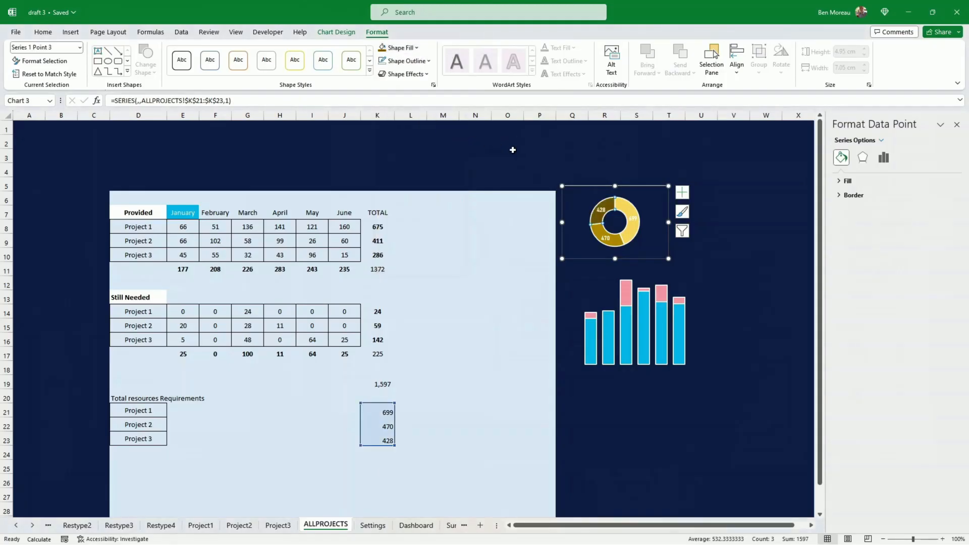
pyautogui.click(475, 169)
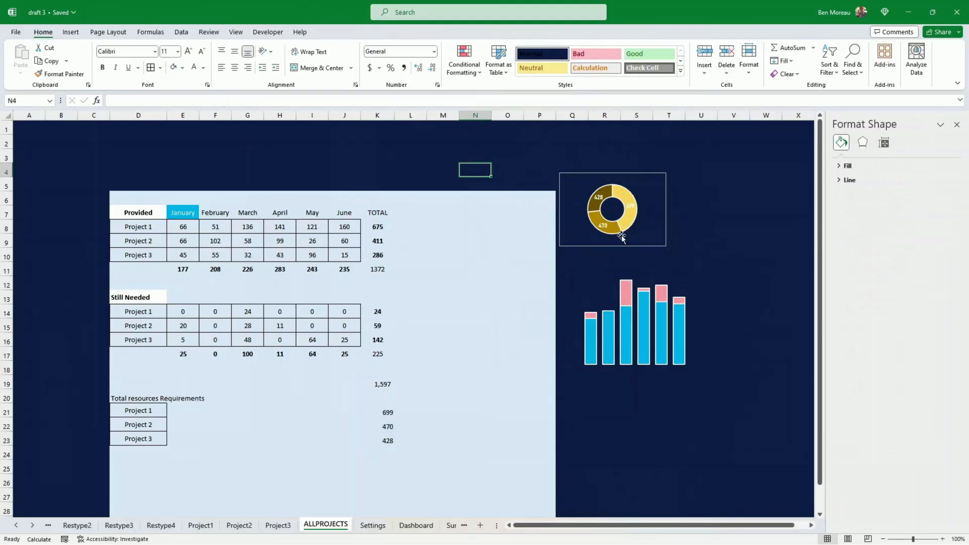
# - Set the doughnut series' category labels to the project names in ALLPROJECTS!$D$21:$D$23
pyautogui.click(623, 234)
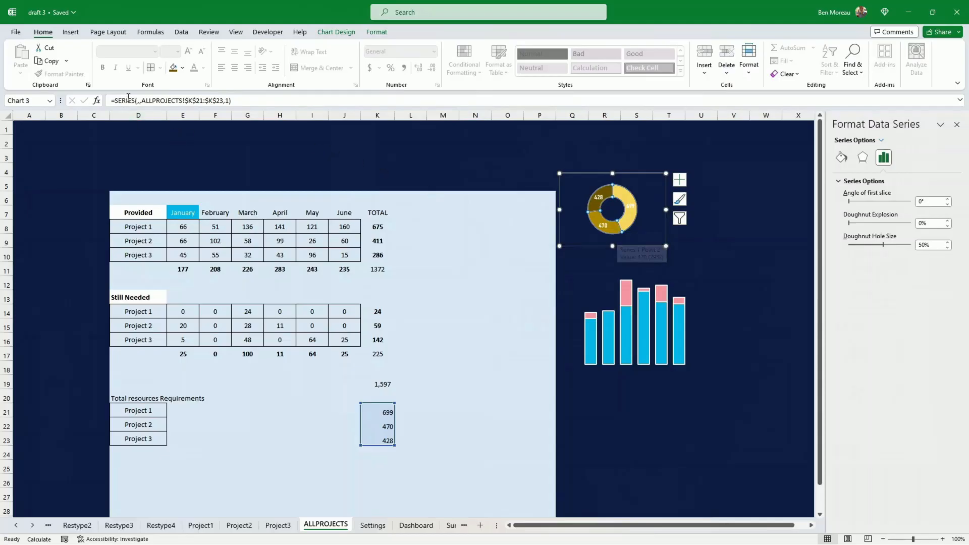
pyautogui.click(140, 100)
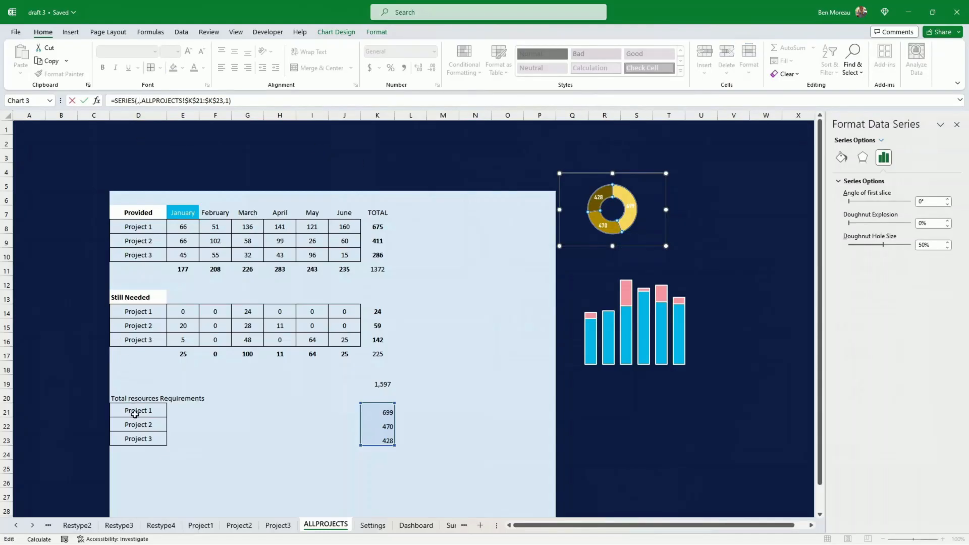
pyautogui.moveTo(137, 411); pyautogui.dragTo(134, 442)
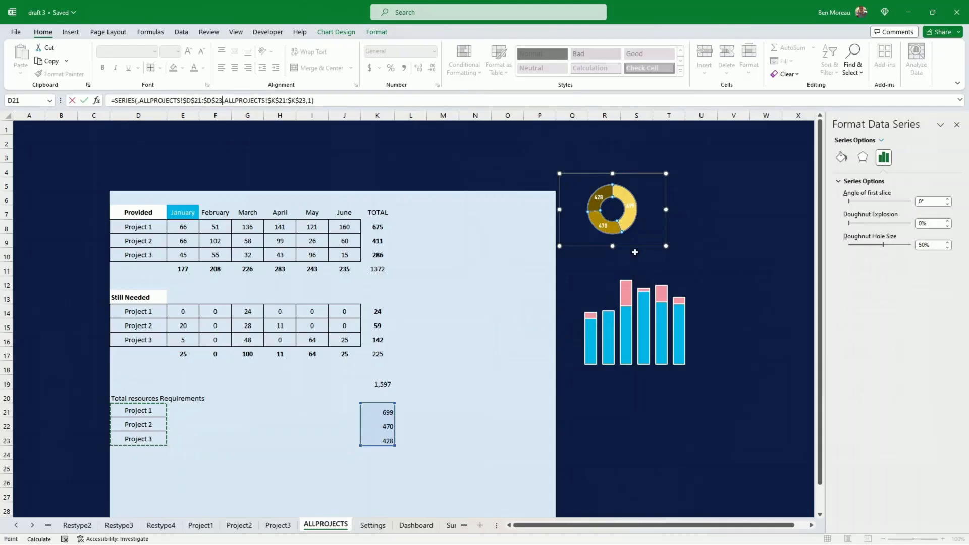
pyautogui.click(84, 101)
pyautogui.click(726, 264)
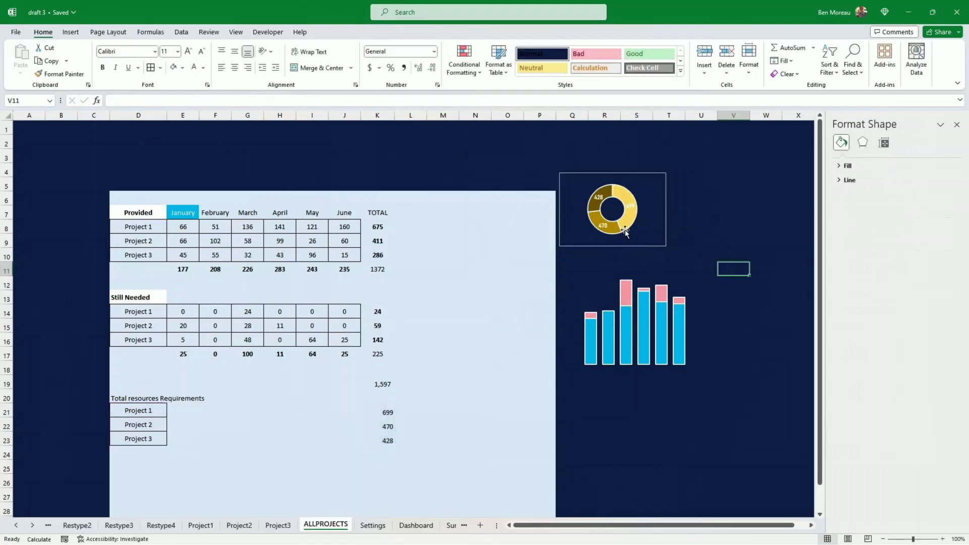
# - Add the category name alongside the value in all of the doughnut chart's data labels
pyautogui.click(623, 231)
pyautogui.click(613, 231)
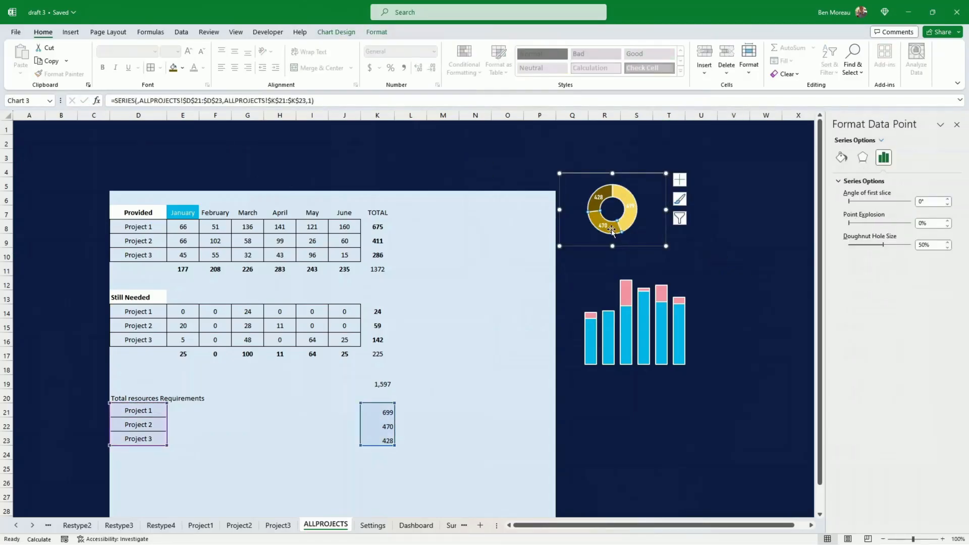
pyautogui.rightClick(613, 230)
pyautogui.click(655, 324)
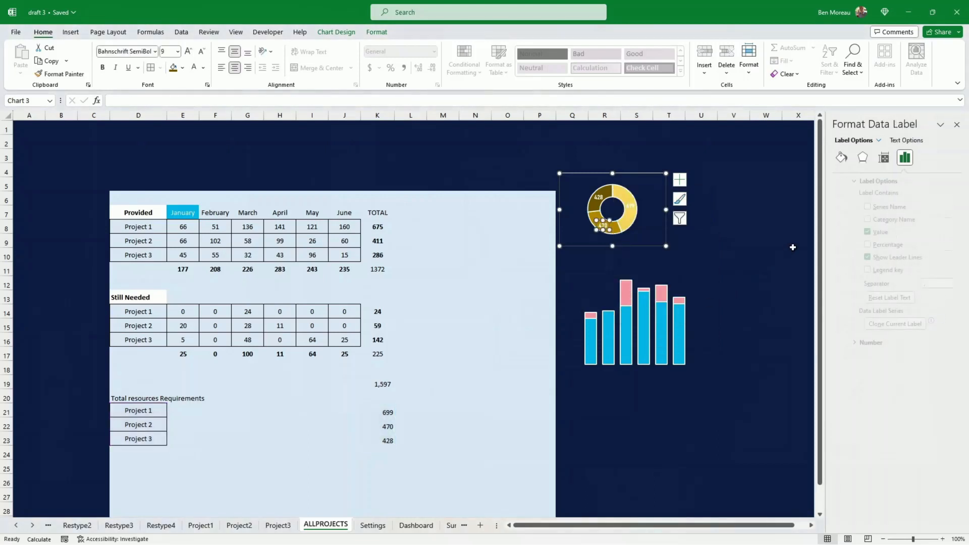
pyautogui.click(851, 219)
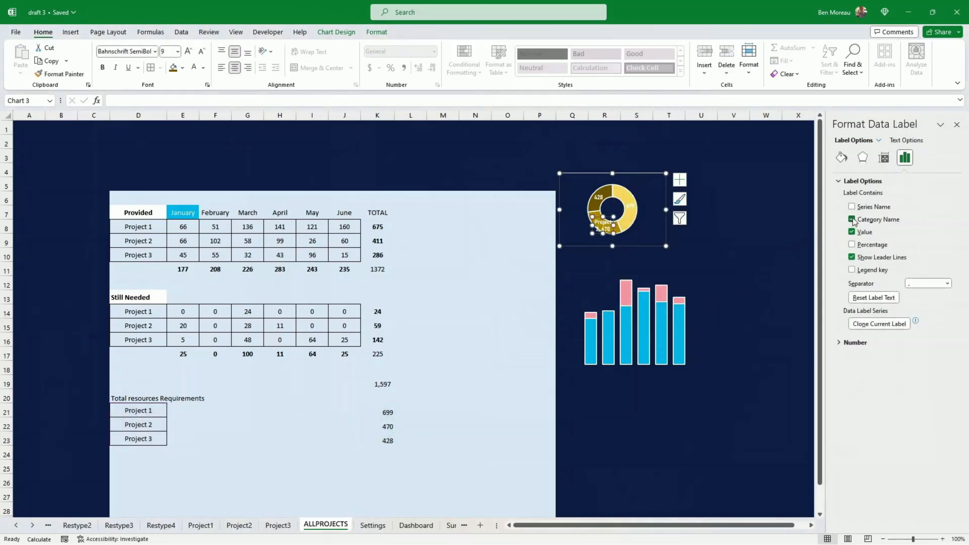
pyautogui.click(633, 226)
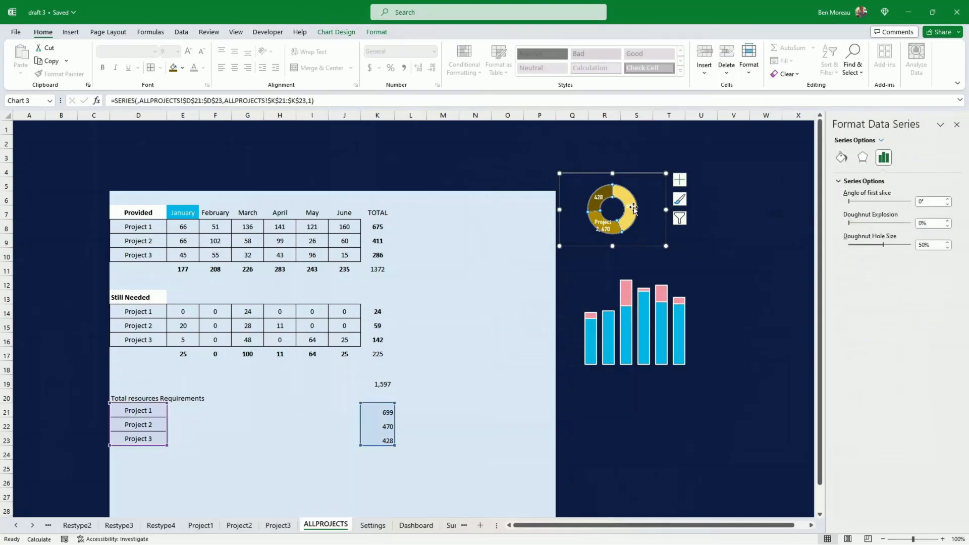
pyautogui.click(630, 207)
pyautogui.rightClick(632, 206)
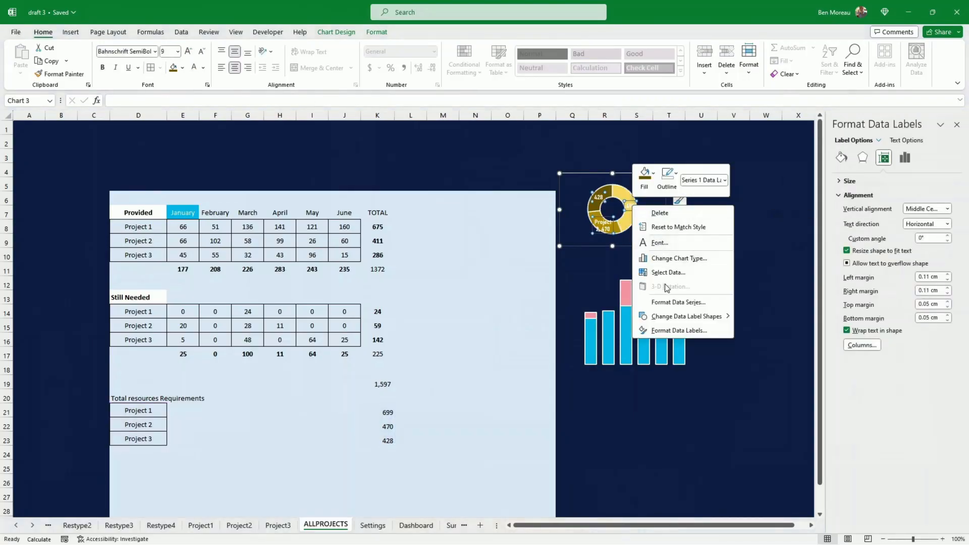
pyautogui.click(677, 330)
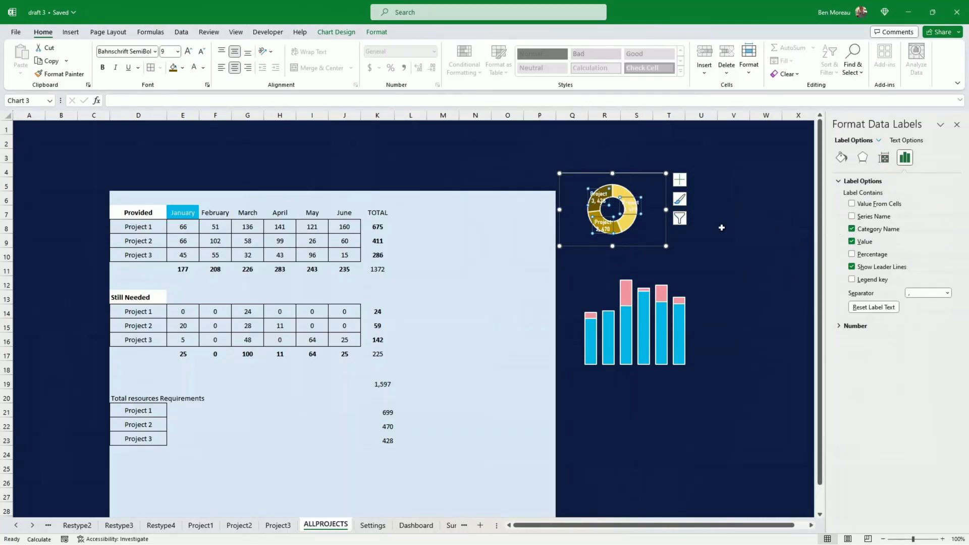
pyautogui.click(504, 296)
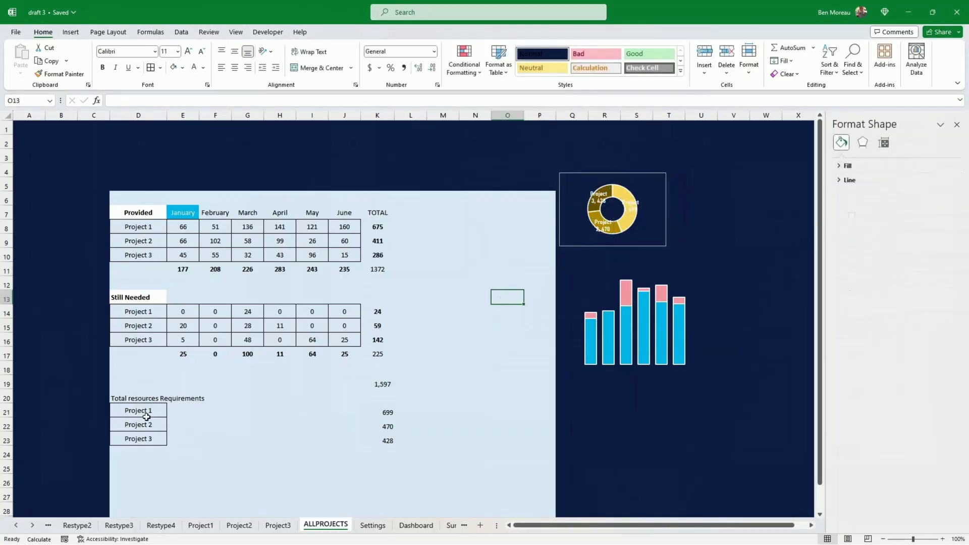
# - Replace the project names in D21:D23 under Total resources Requirements with the numbers 1, 2 and 3
pyautogui.click(136, 413)
pyautogui.write('=')
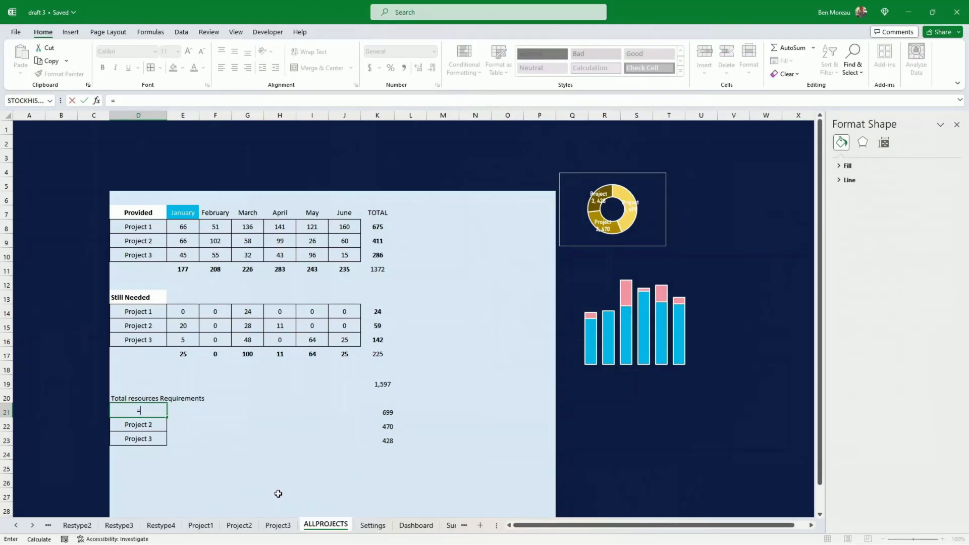
pyautogui.press('BackSpace')
pyautogui.press('Return')
pyautogui.press('Up')
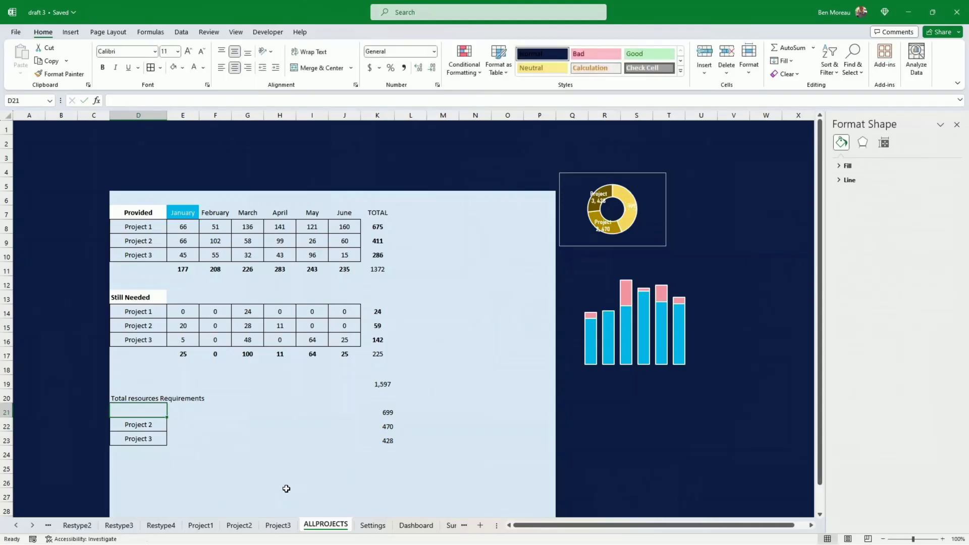
pyautogui.write('1')
pyautogui.press('Return')
pyautogui.write('2')
pyautogui.press('Return')
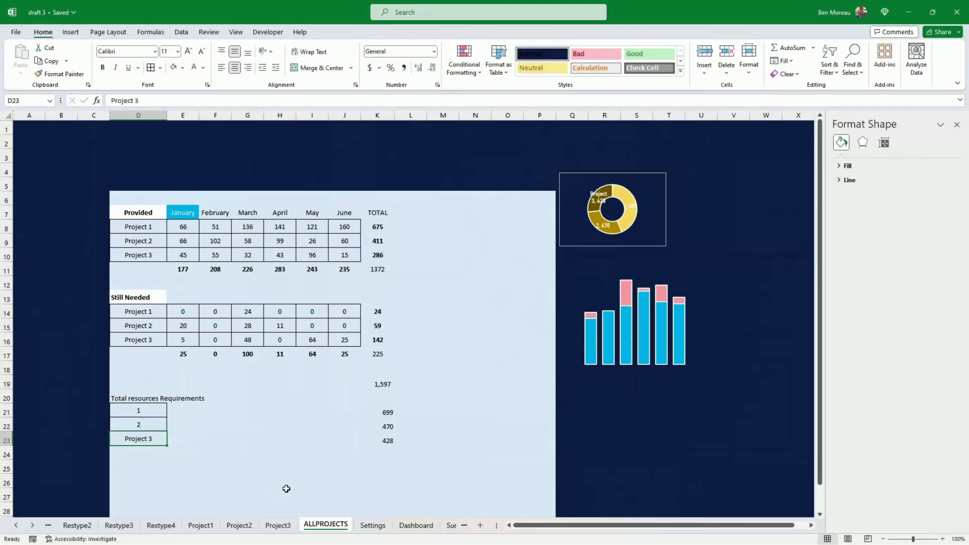
pyautogui.write('3')
pyautogui.press('Return')
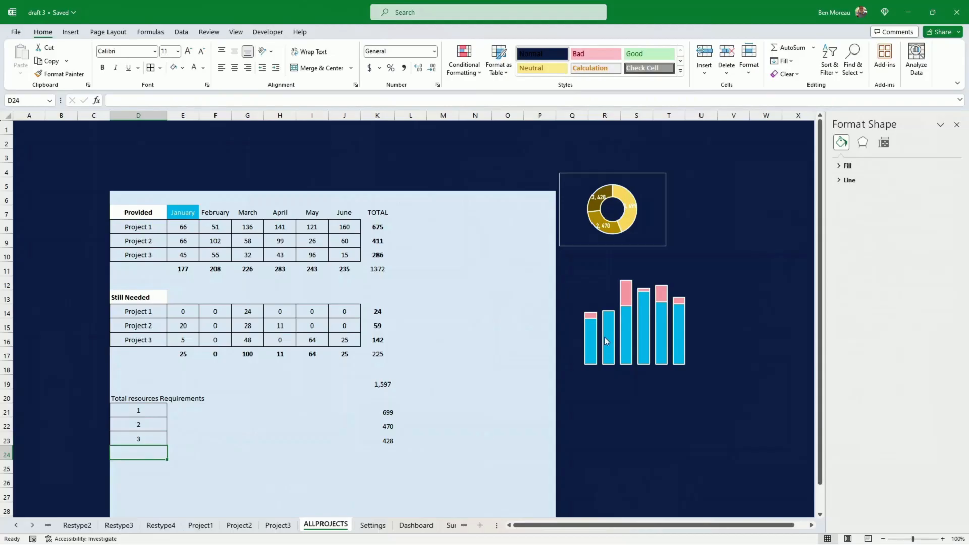
# - Place a copy of the doughnut chart on the Dashboard sheet under the REQUIREMENTS PER PROJECT heading
pyautogui.click(575, 272)
pyautogui.click(621, 244)
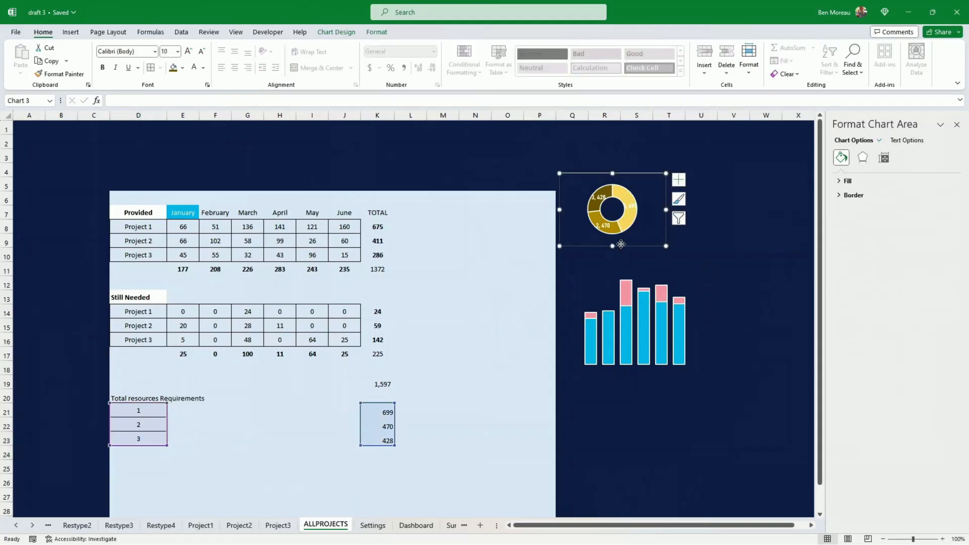
pyautogui.hotkey('ctrl', 'c')
pyautogui.hotkey('ctrl', 'v')
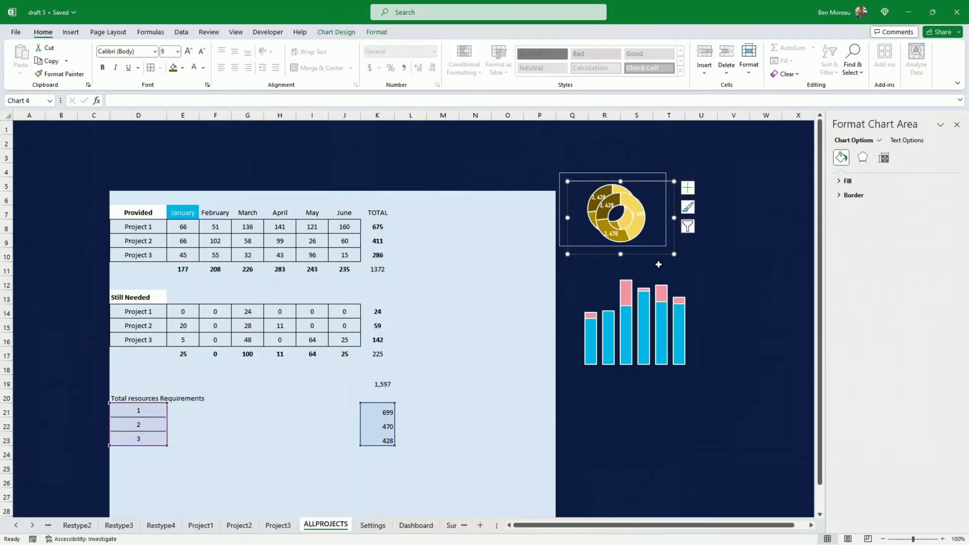
pyautogui.hotkey('ctrl', 'x')
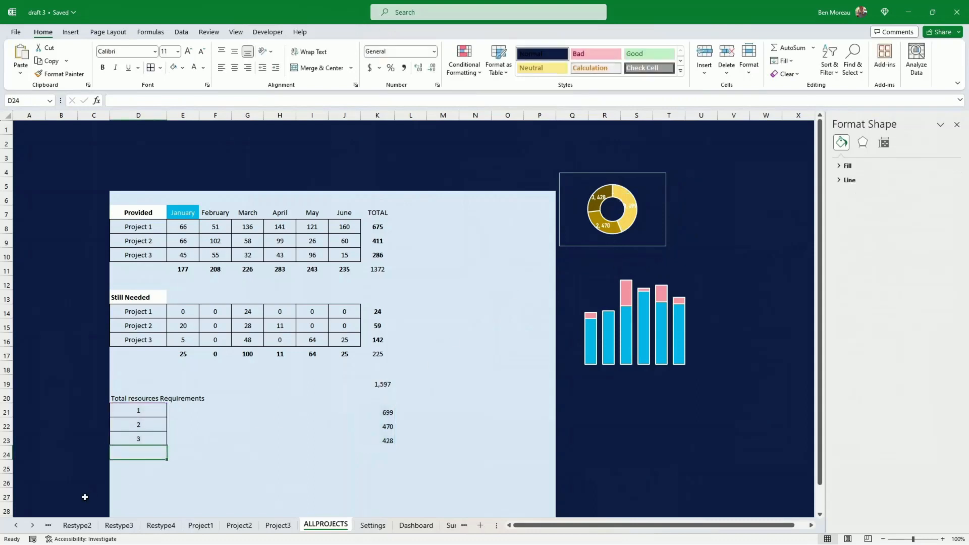
pyautogui.click(416, 525)
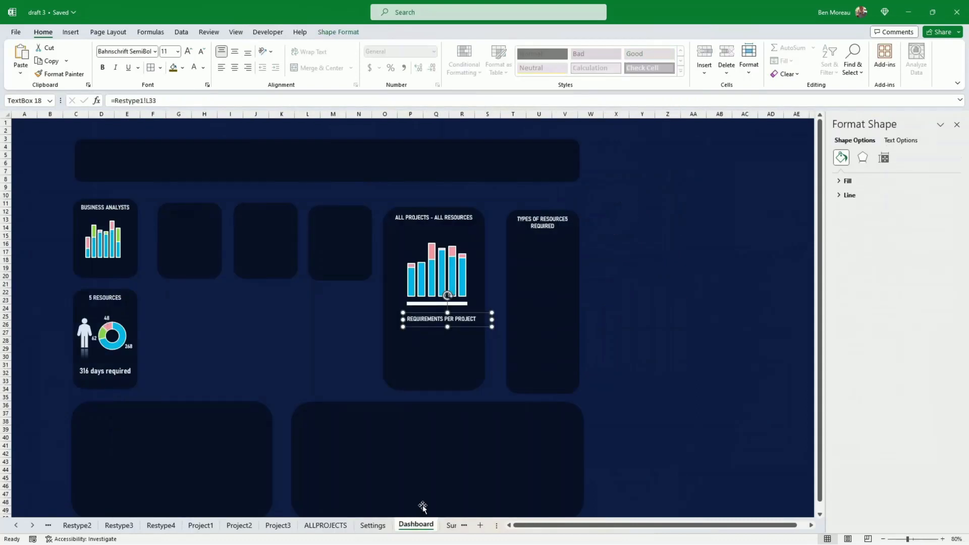
pyautogui.hotkey('ctrl', 'v')
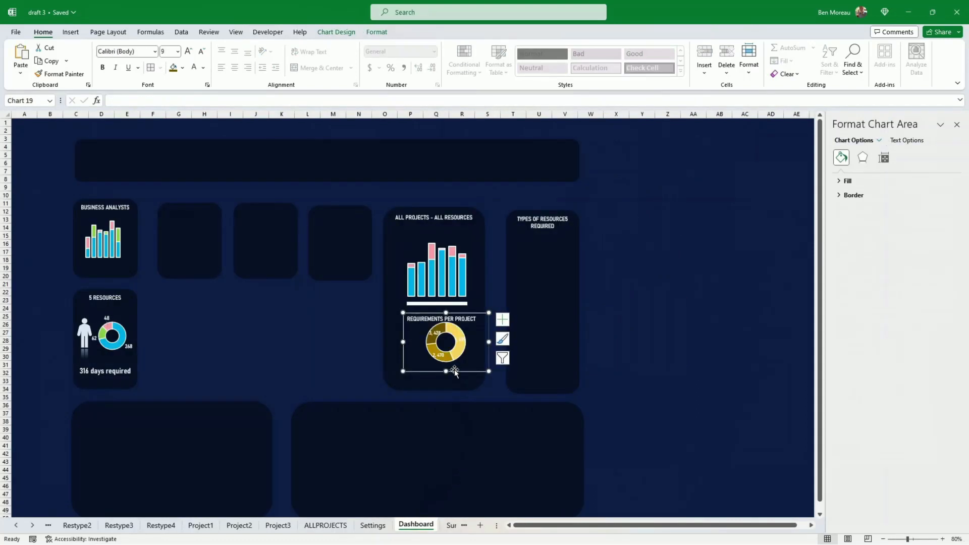
# - Shift the all-projects card slightly to the right and set the pasted doughnut chart's border to No Outline
pyautogui.moveTo(448, 374); pyautogui.dragTo(452, 372)
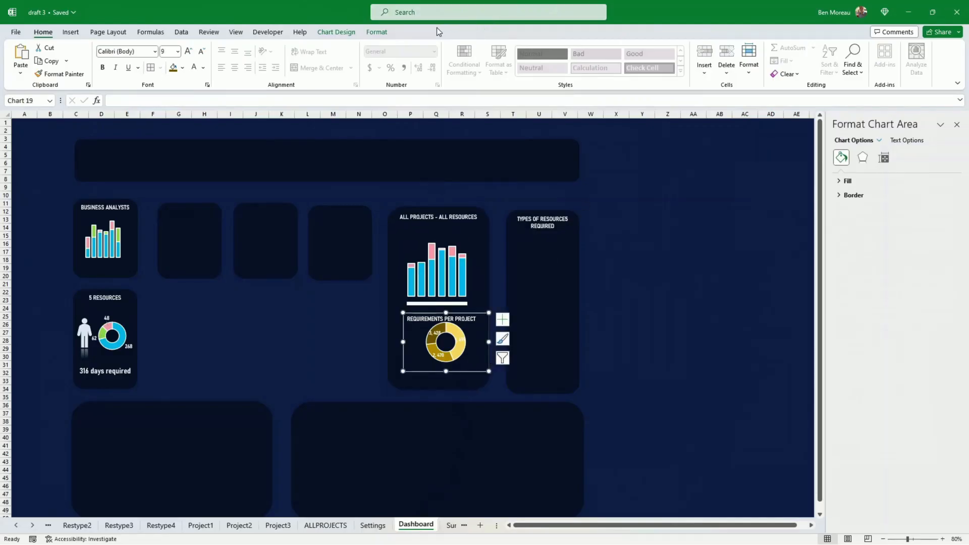
pyautogui.click(377, 31)
pyautogui.click(406, 61)
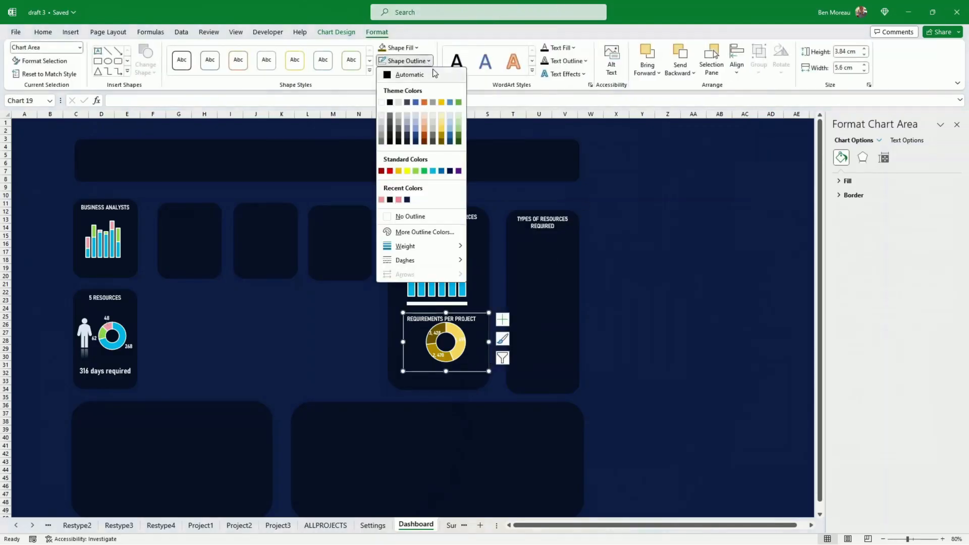
pyautogui.click(407, 216)
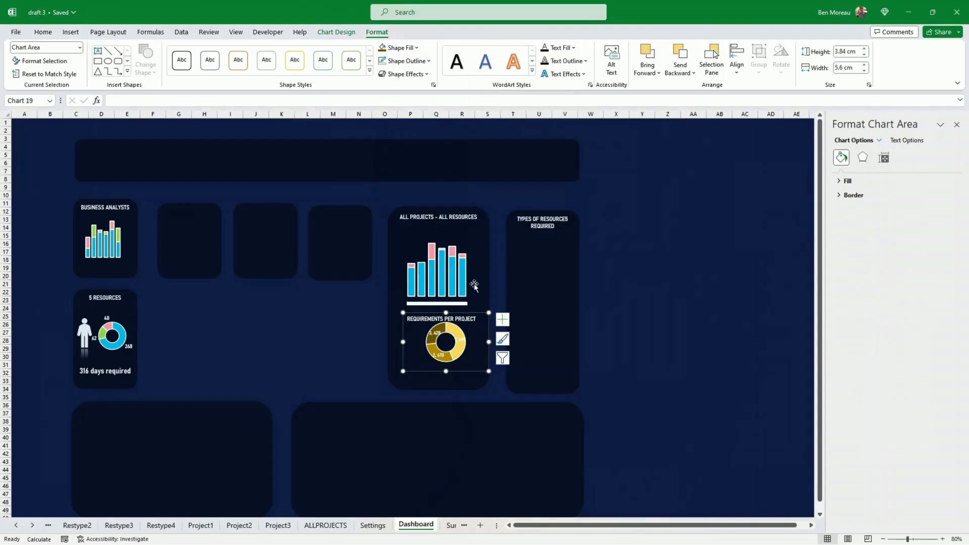
pyautogui.click(647, 325)
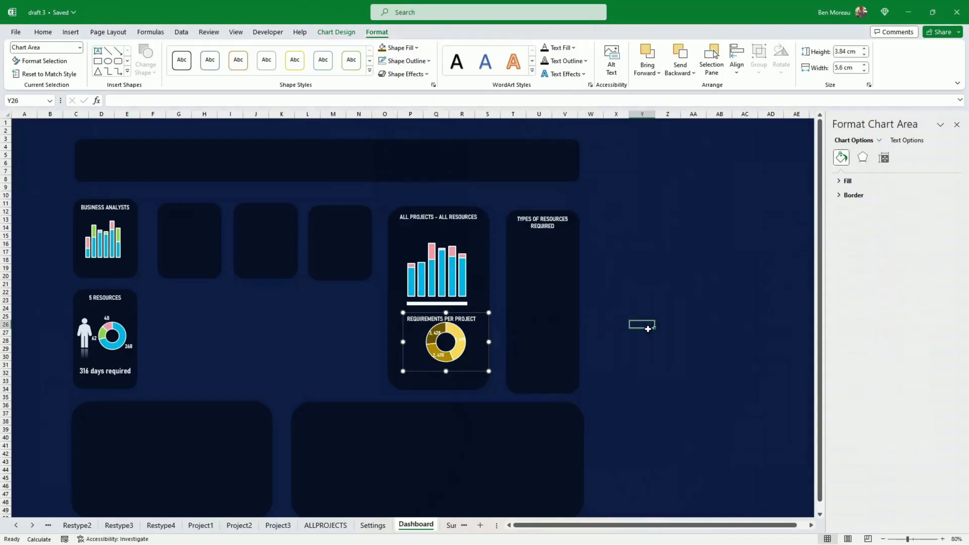
# - Move the doughnut's three data labels outside the ring, beside their slices
pyautogui.click(459, 341)
pyautogui.click(460, 341)
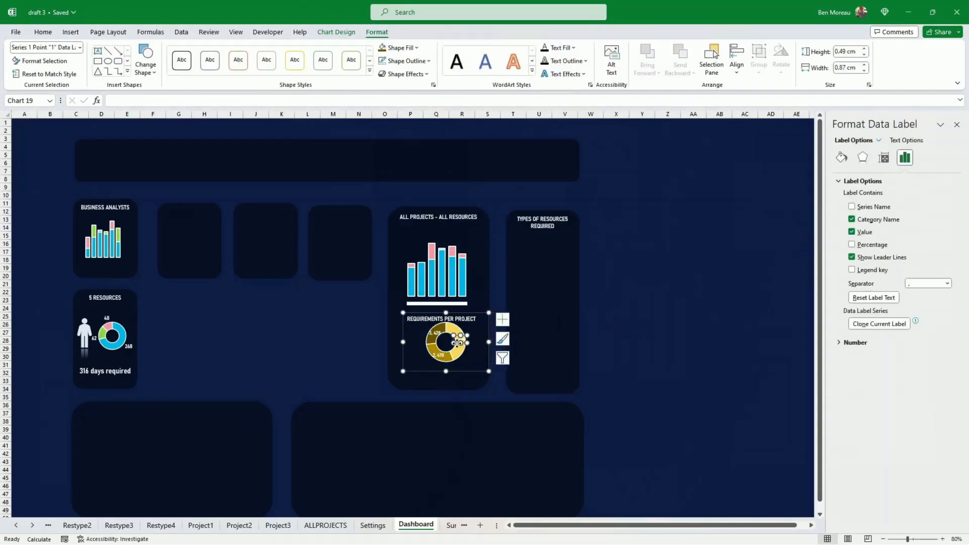
pyautogui.moveTo(463, 341); pyautogui.dragTo(420, 358)
pyautogui.click(438, 354)
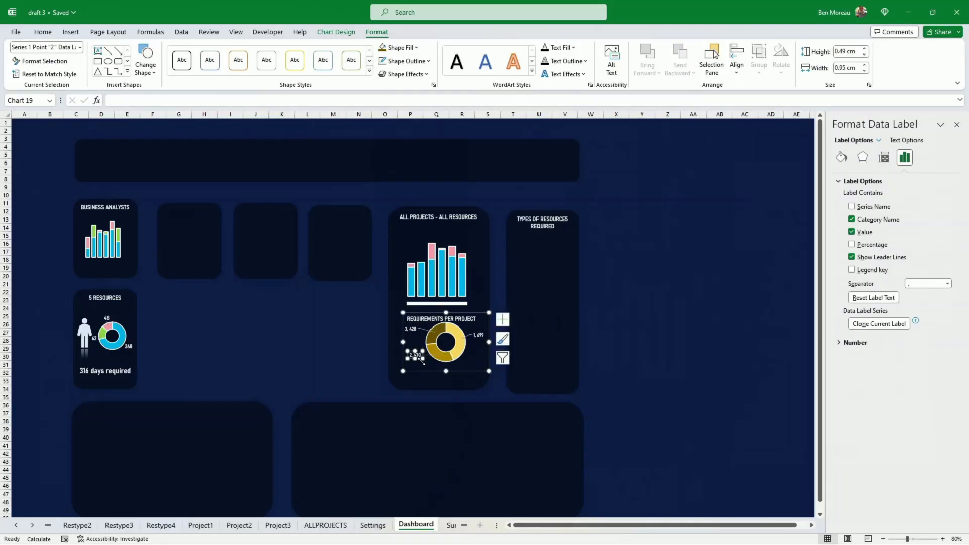
pyautogui.click(667, 364)
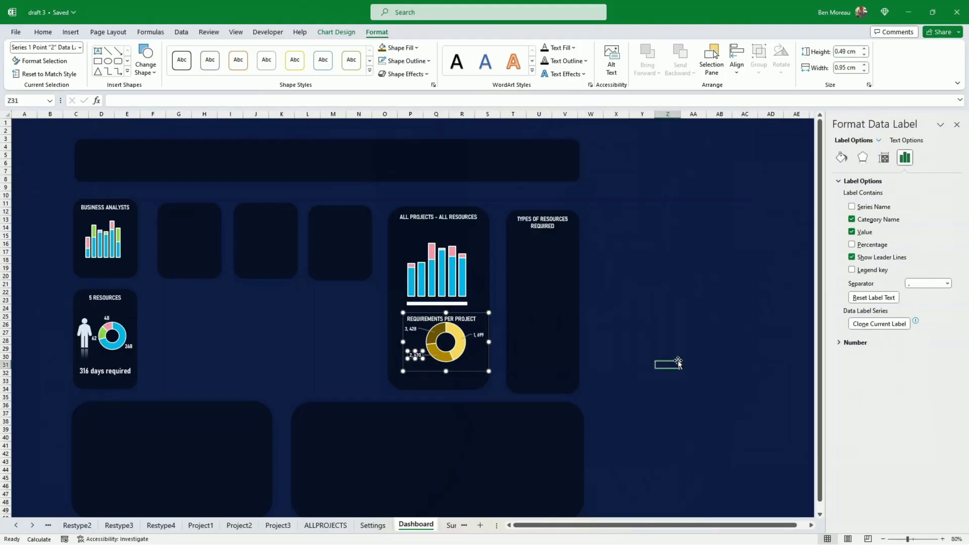
pyautogui.click(478, 334)
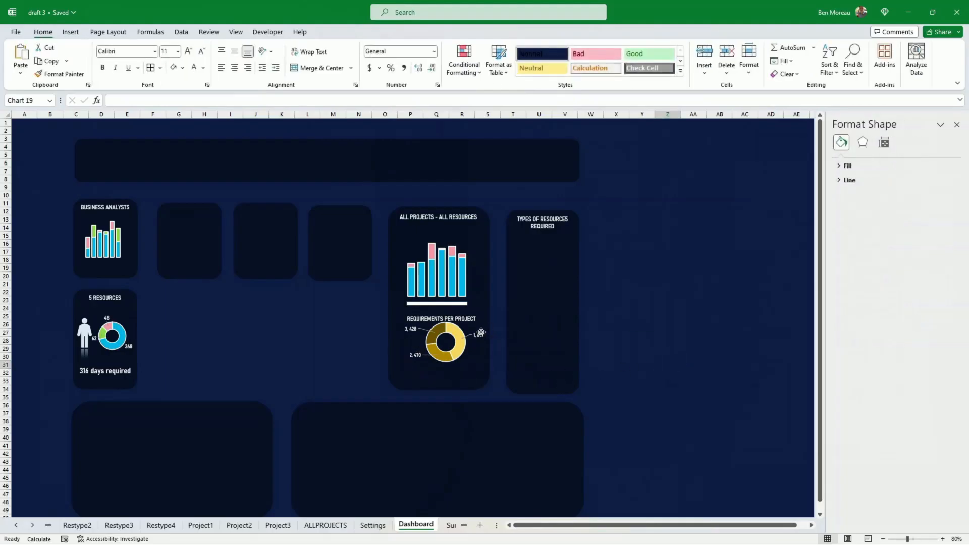
# - Increase the font size of the requirements doughnut's data labels to 10
pyautogui.click(44, 32)
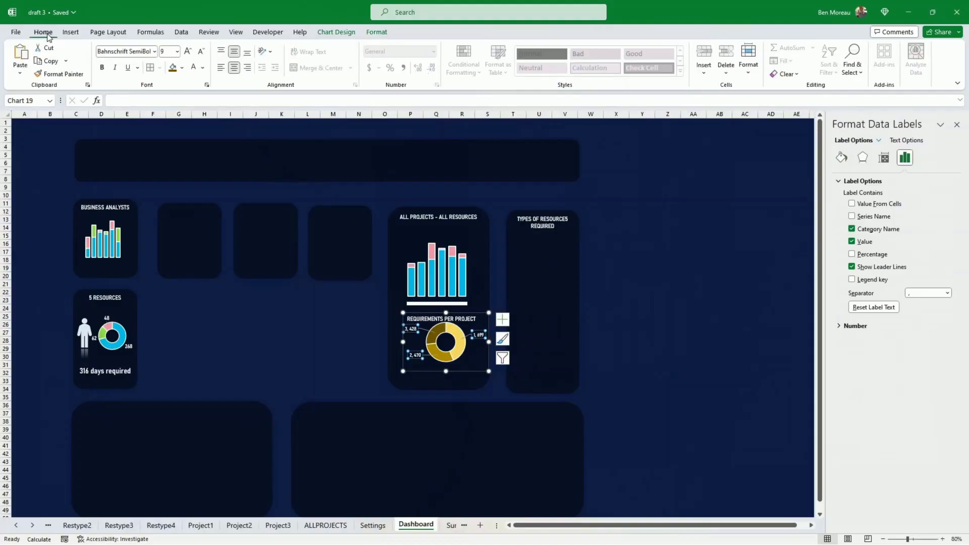
pyautogui.click(189, 52)
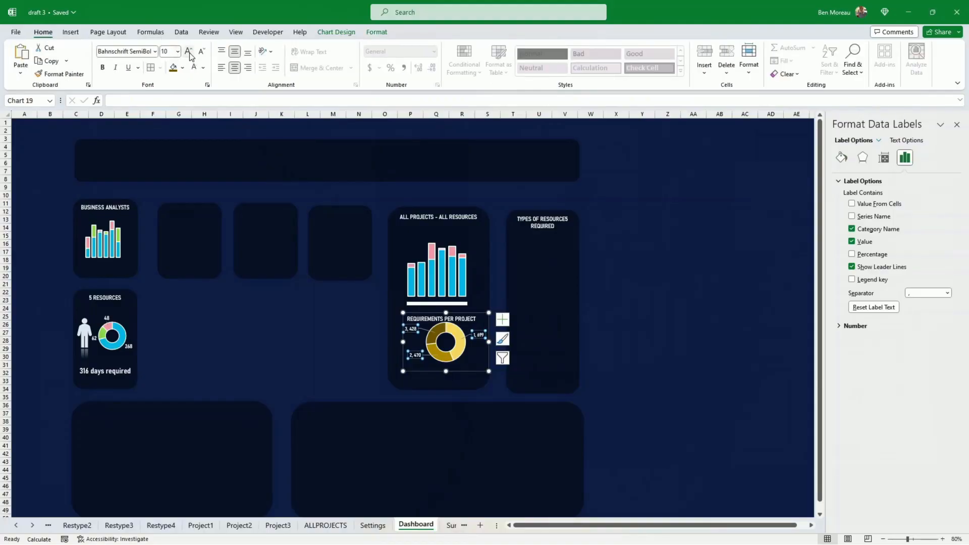
pyautogui.click(685, 283)
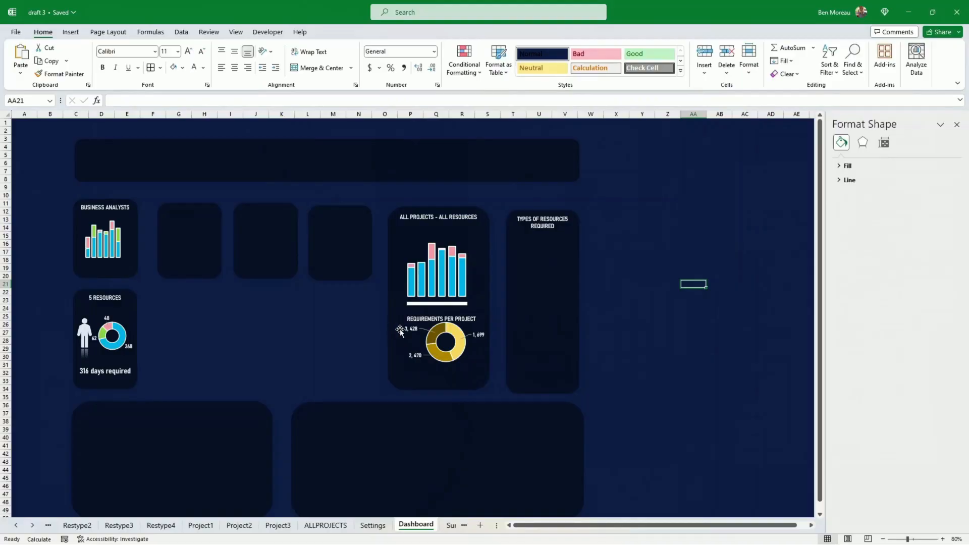
# - Move the doughnut chart slightly lower beneath the REQUIREMENTS PER PROJECT heading and nudge the TYPES OF RESOURCES REQUIRED card up
pyautogui.click(288, 527)
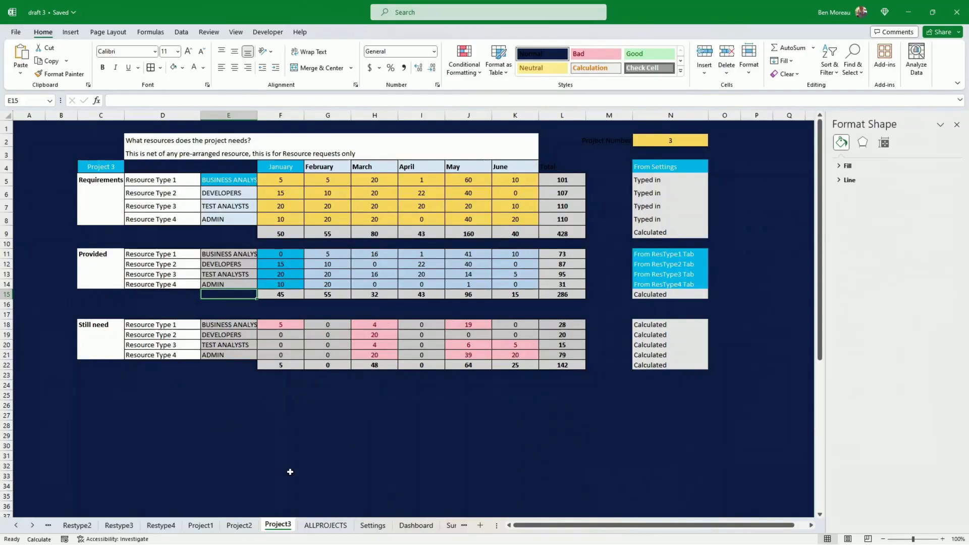
pyautogui.click(416, 525)
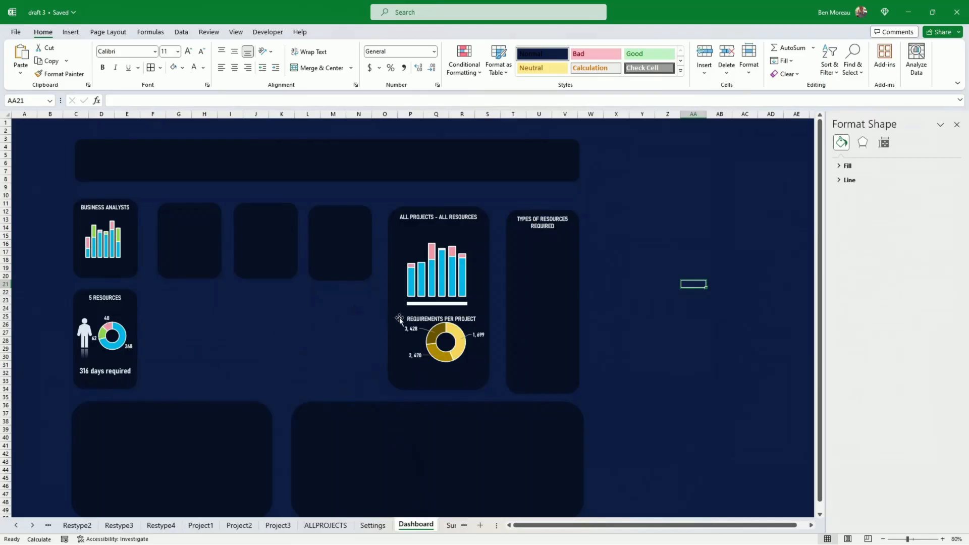
pyautogui.click(470, 359)
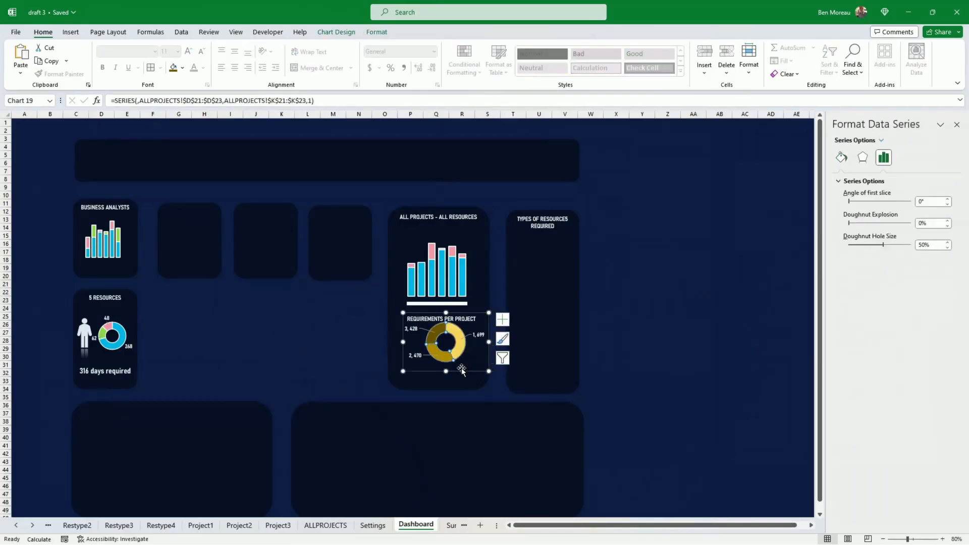
pyautogui.moveTo(461, 370); pyautogui.dragTo(459, 380)
pyautogui.click(653, 364)
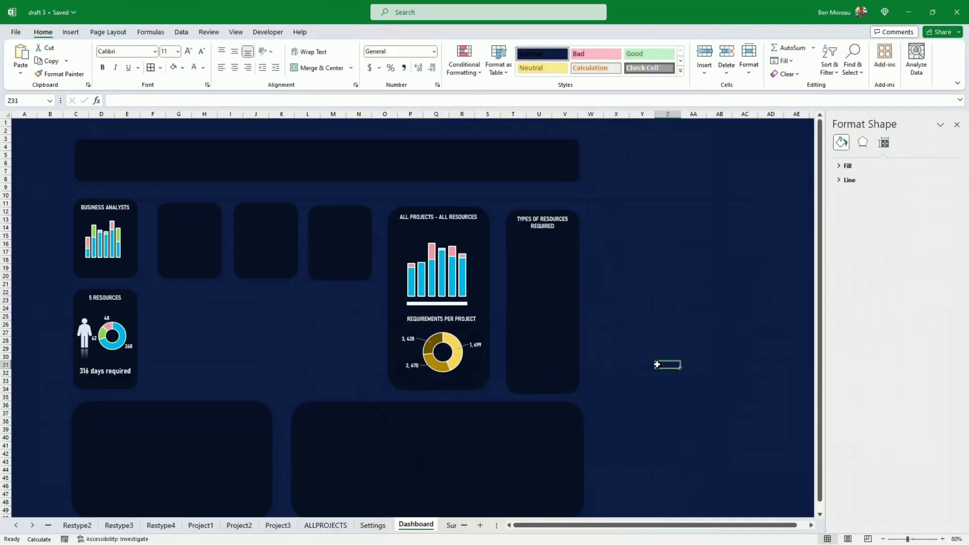
pyautogui.click(437, 303)
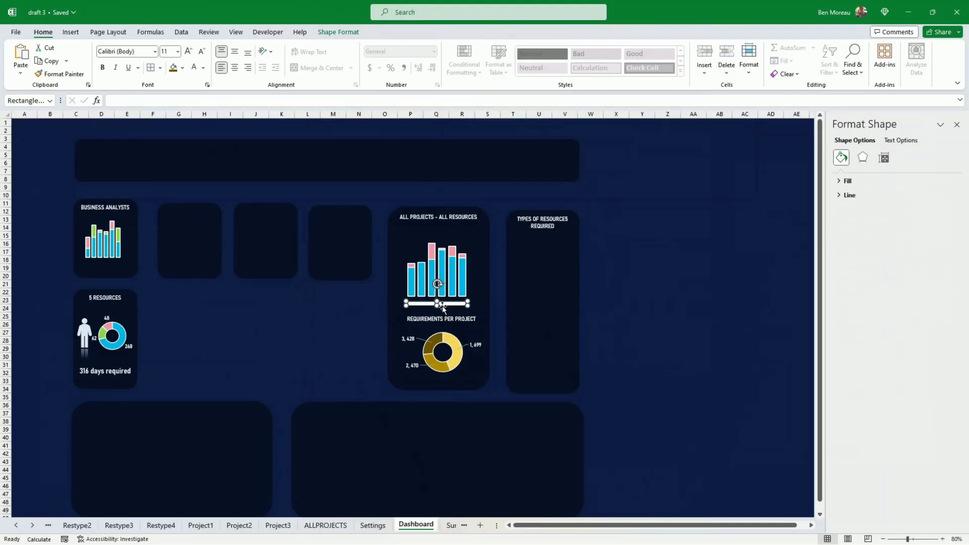
pyautogui.press('Escape')
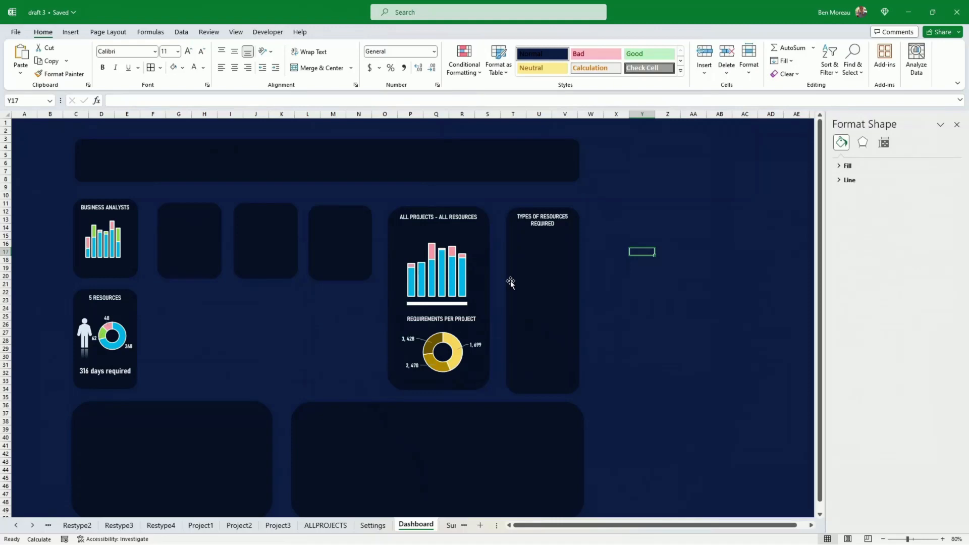
# - Insert a 2-D pie chart of the Requirements totals L5:L8 on the Project1 sheet and shift it slightly down
pyautogui.click(202, 527)
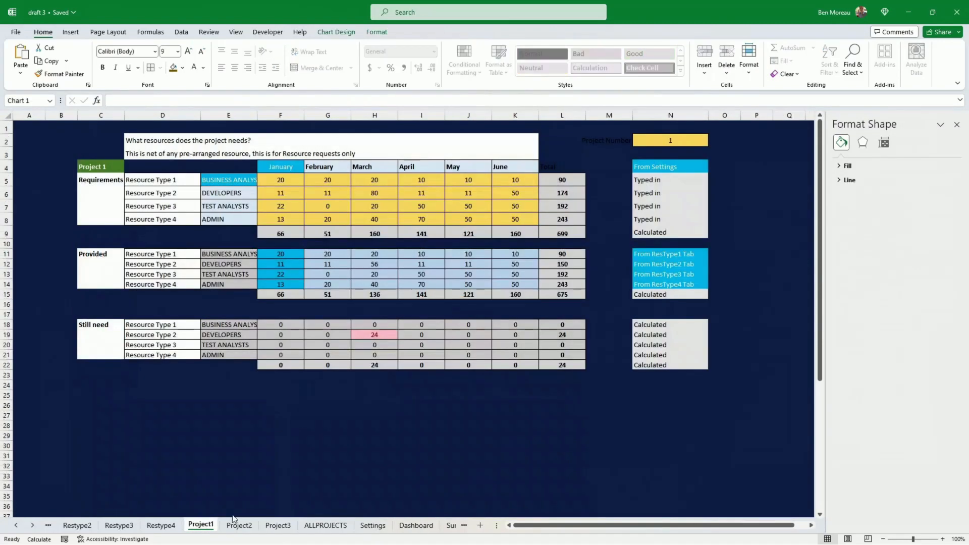
pyautogui.click(332, 430)
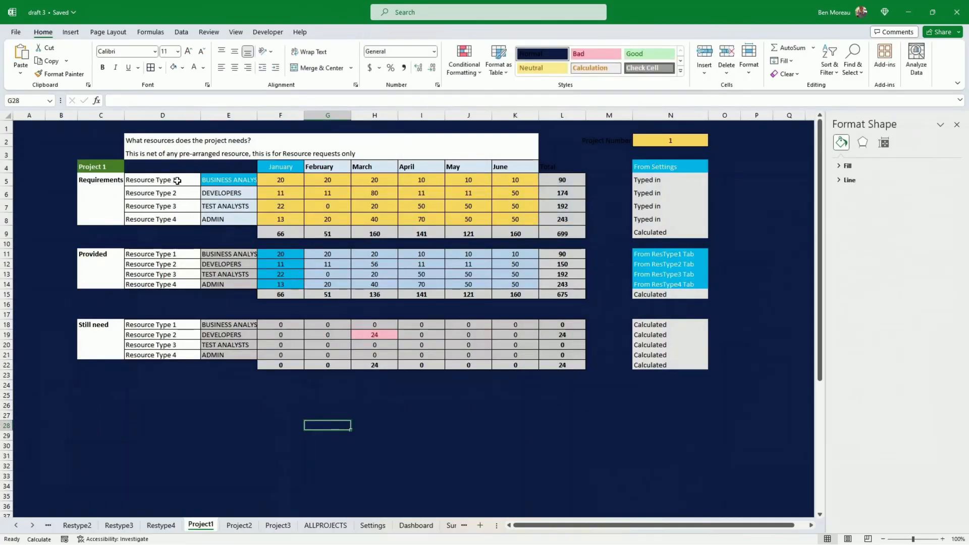
pyautogui.moveTo(177, 181); pyautogui.dragTo(178, 219)
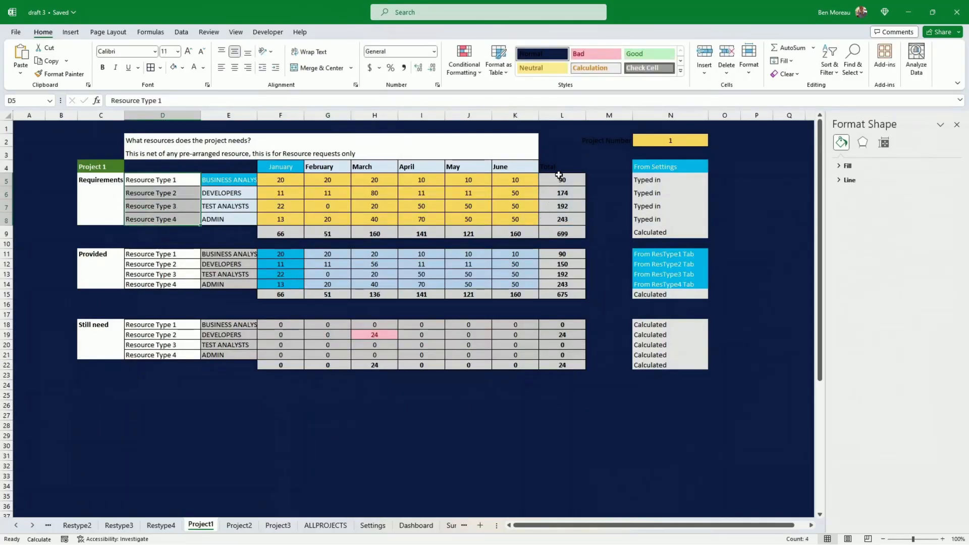
pyautogui.moveTo(559, 176); pyautogui.dragTo(559, 219)
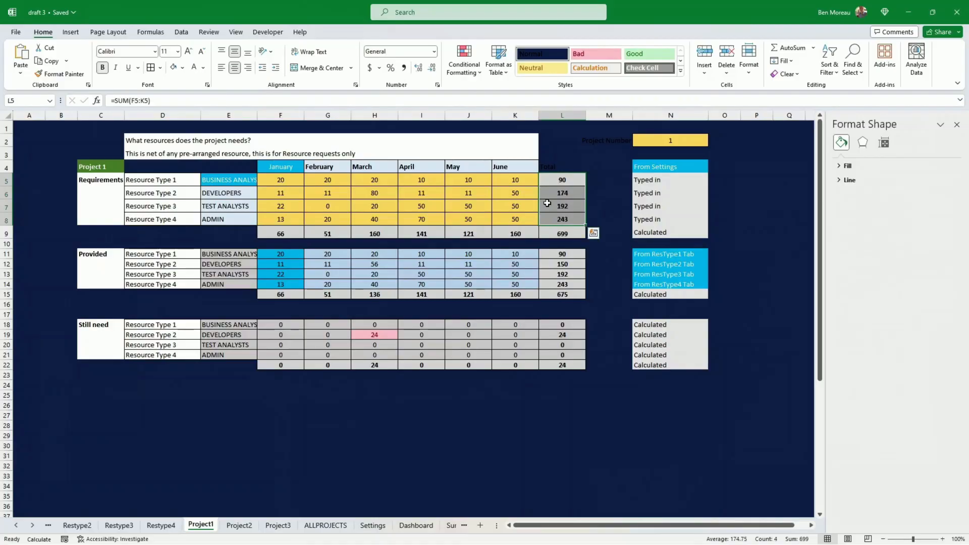
pyautogui.click(72, 33)
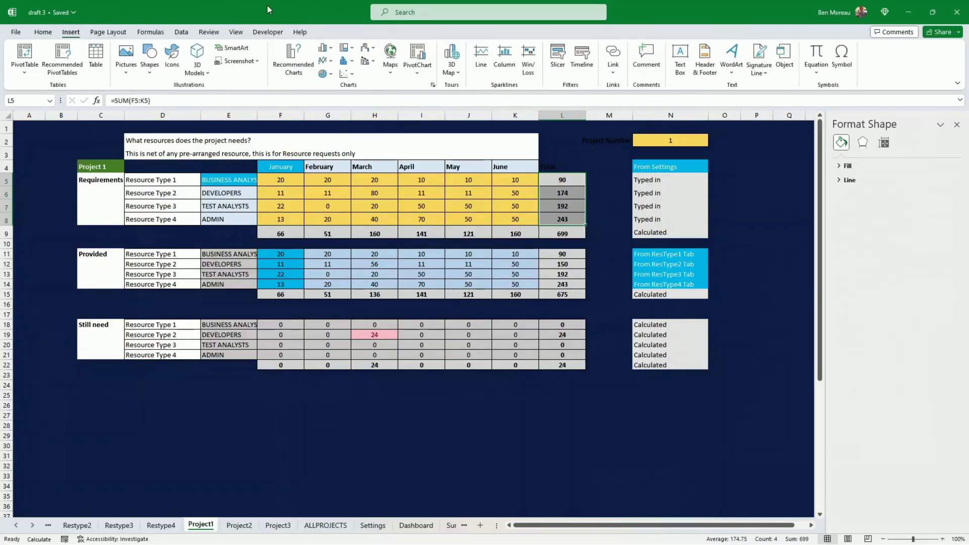
pyautogui.click(328, 74)
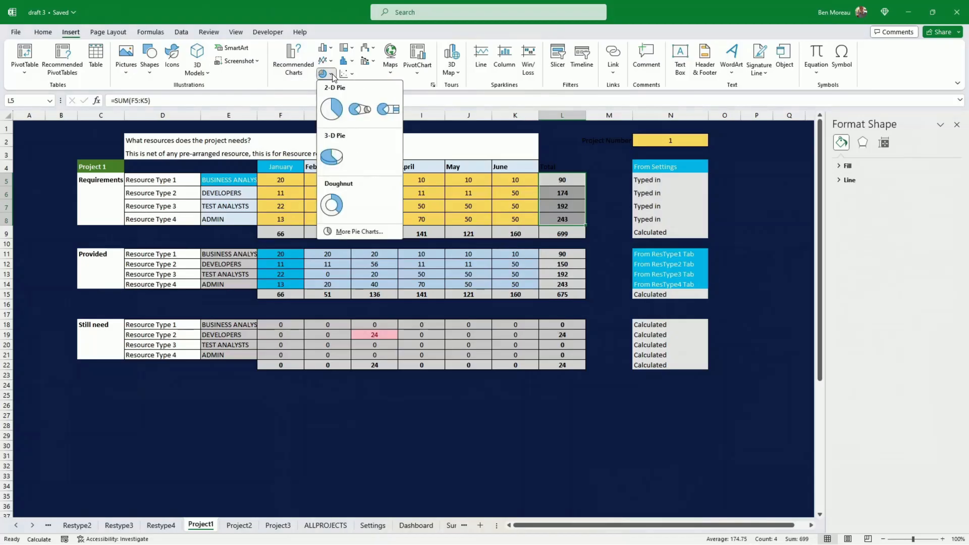
pyautogui.click(331, 110)
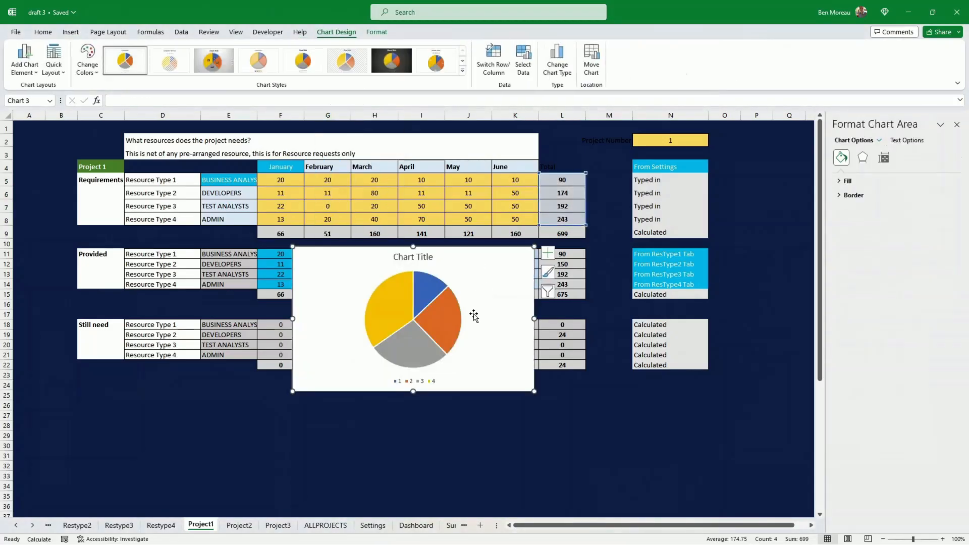
pyautogui.moveTo(474, 389); pyautogui.dragTo(461, 421)
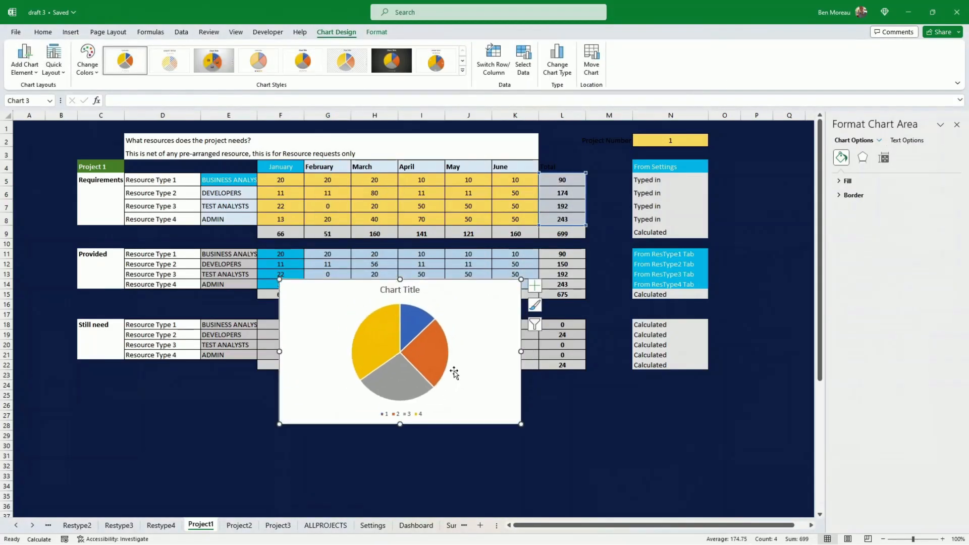
# - Fill the pie chart's first slice with very pale blue and its second slice with light blue
pyautogui.click(435, 343)
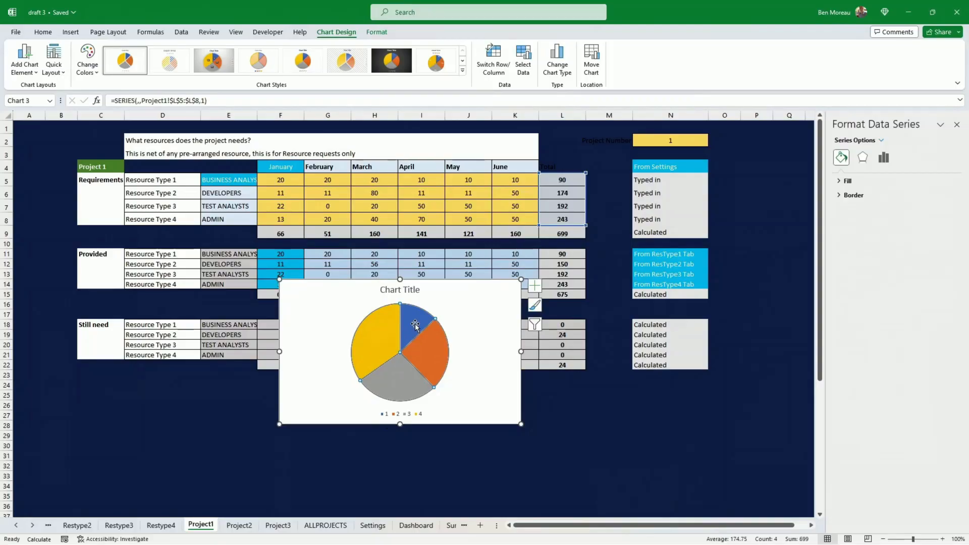
pyautogui.click(415, 324)
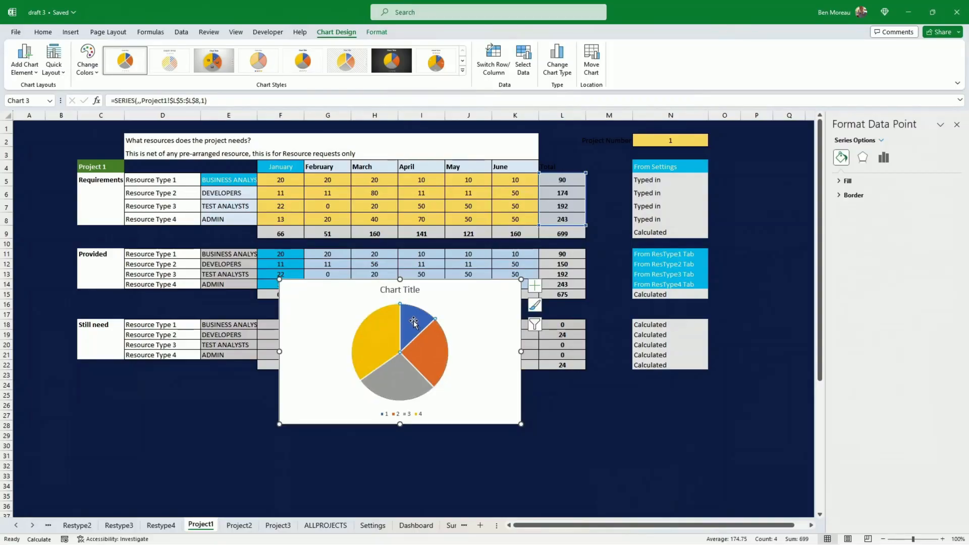
pyautogui.click(383, 35)
pyautogui.click(418, 48)
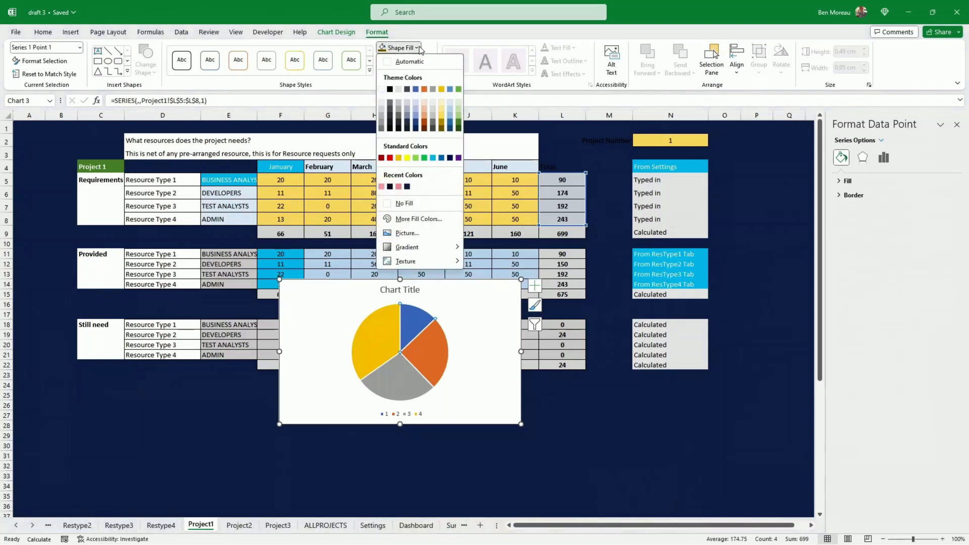
pyautogui.click(450, 101)
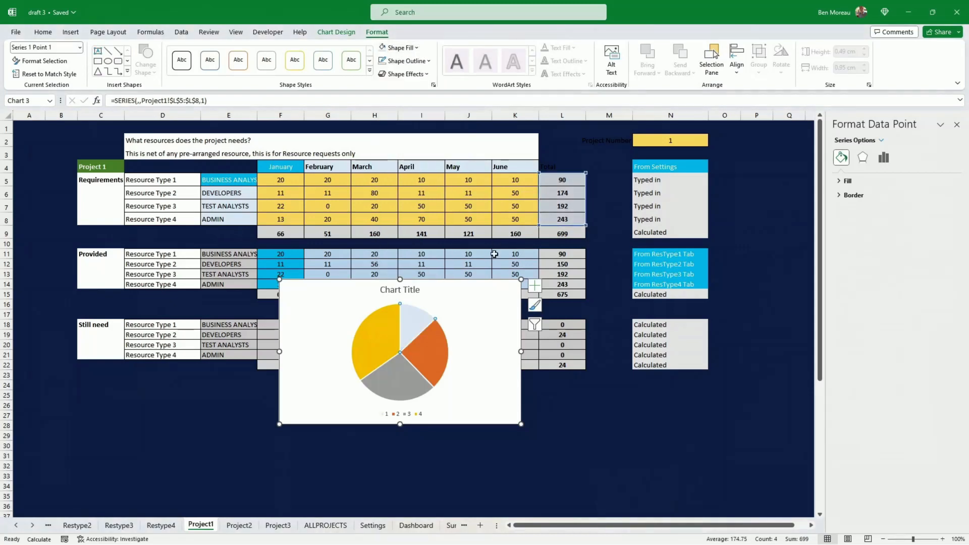
pyautogui.click(433, 350)
pyautogui.click(415, 47)
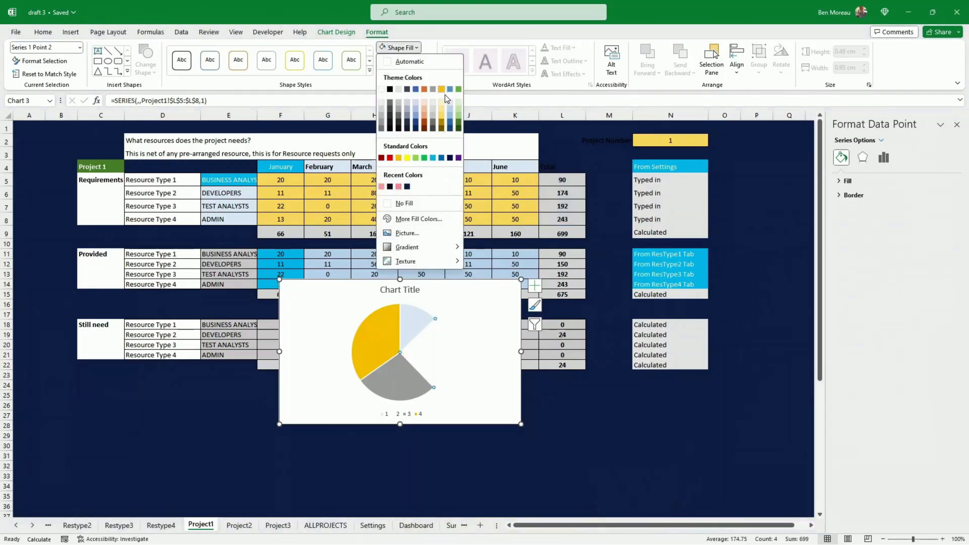
pyautogui.click(451, 118)
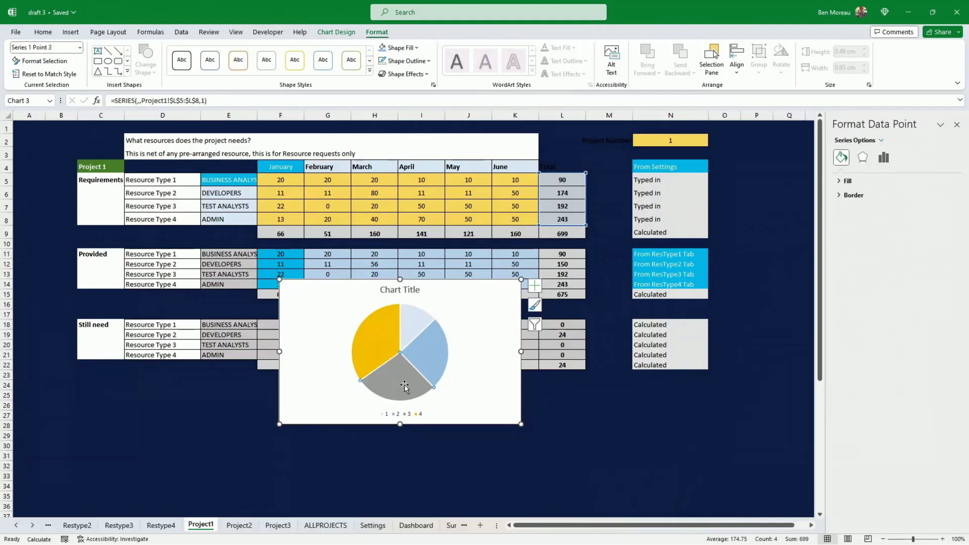
# - Fill the pie chart's third slice with a darker blue and its fourth slice with the darkest navy shade
pyautogui.click(419, 49)
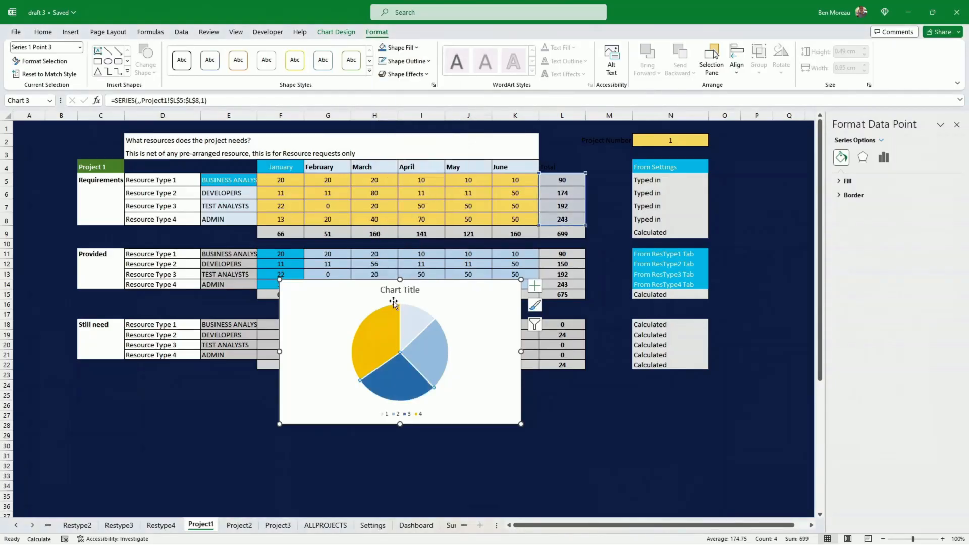
pyautogui.click(385, 327)
pyautogui.click(399, 47)
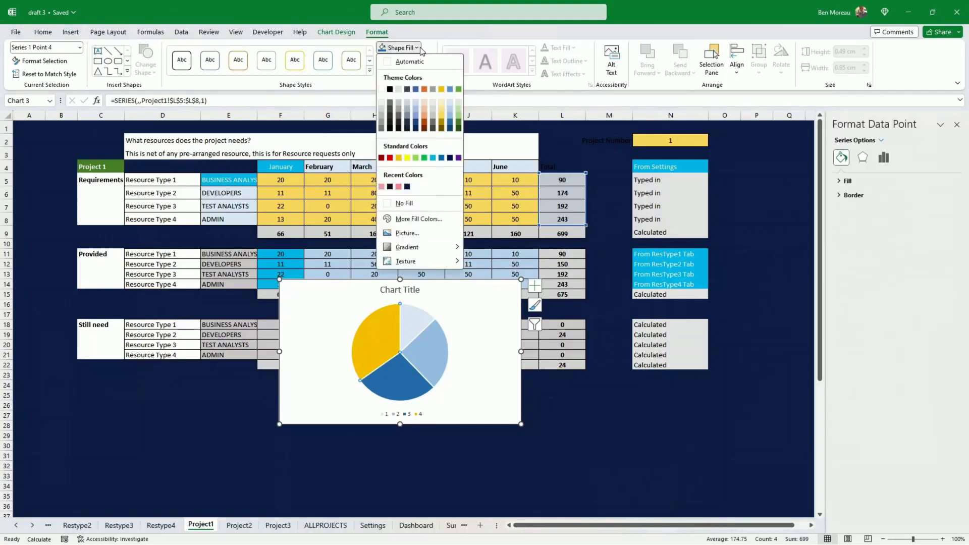
pyautogui.click(451, 129)
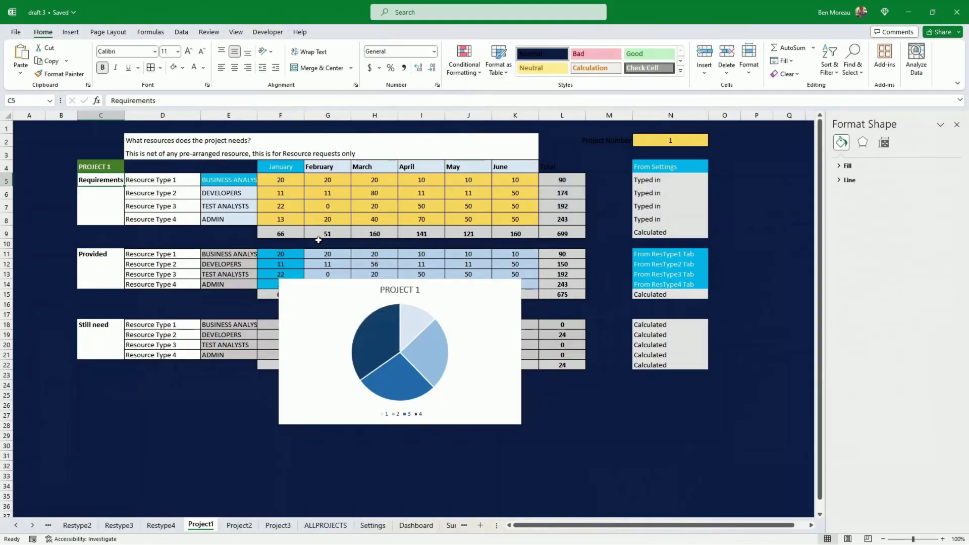
# - Set the font of the pie chart's PROJECT 1 title to Bahnschrift SemiBold SemiConden
pyautogui.click(395, 292)
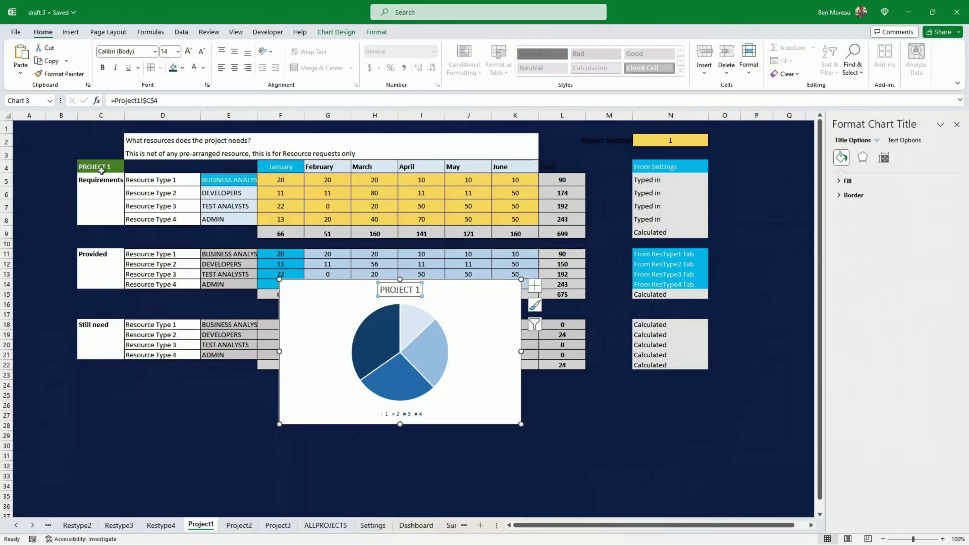
pyautogui.click(98, 165)
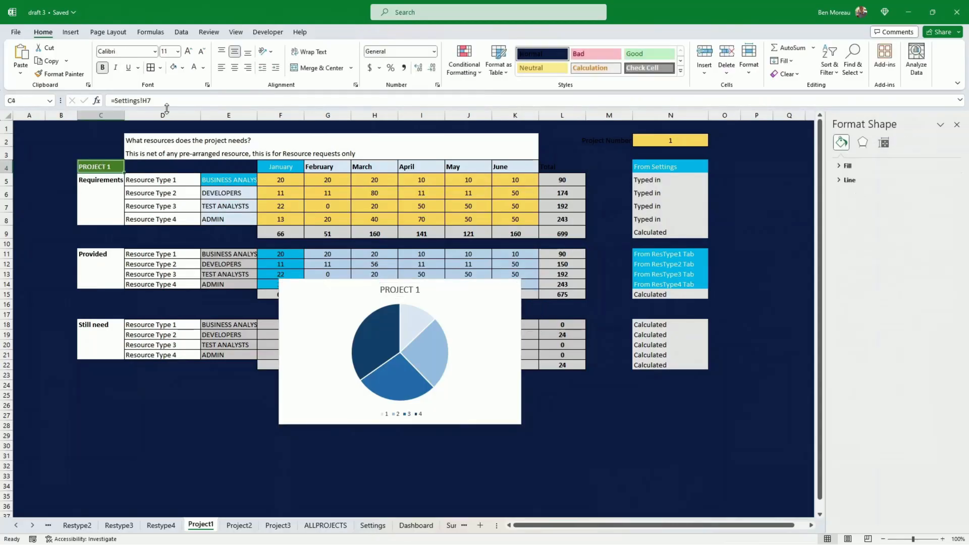
pyautogui.click(400, 290)
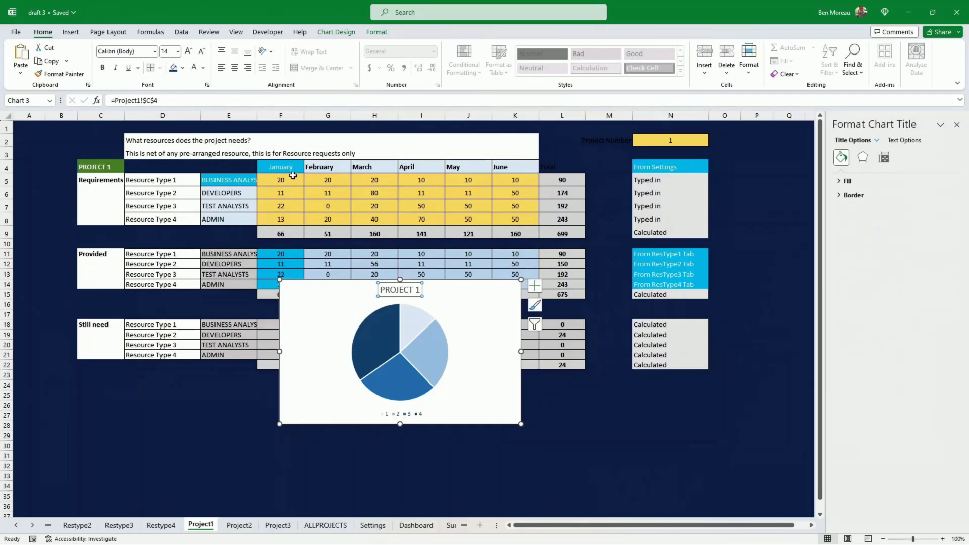
pyautogui.click(155, 52)
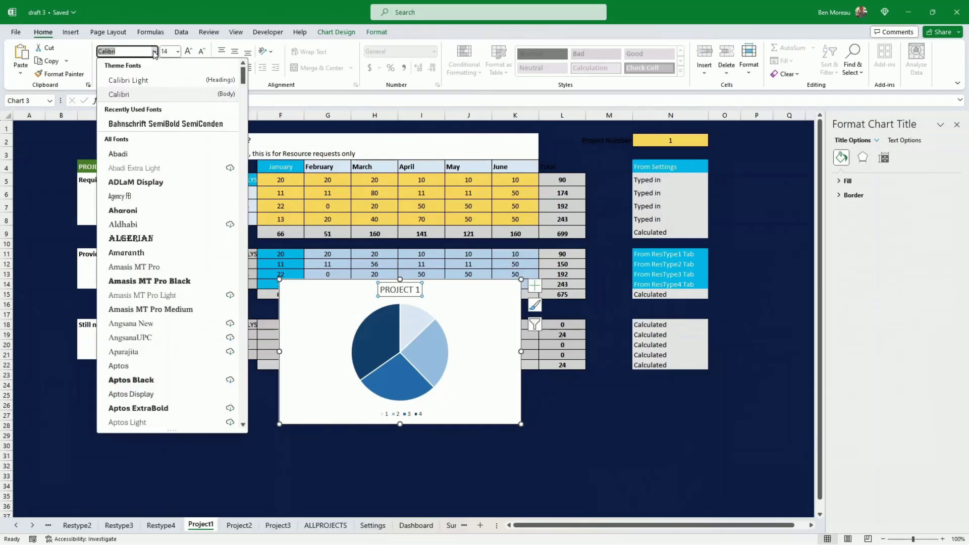
pyautogui.click(166, 123)
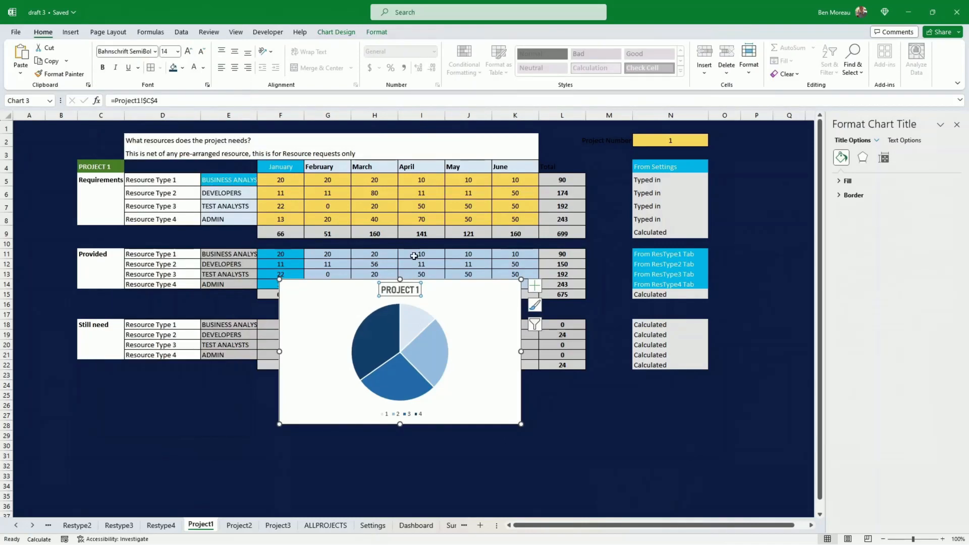
# - Set the pie chart's background to No Fill and move the chart down over the empty area beneath the tables
pyautogui.click(477, 284)
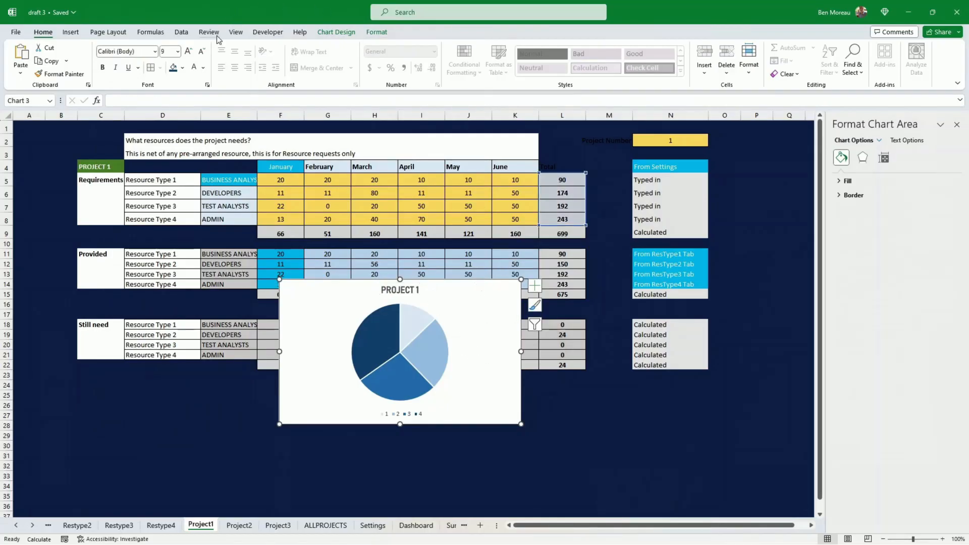
pyautogui.click(181, 63)
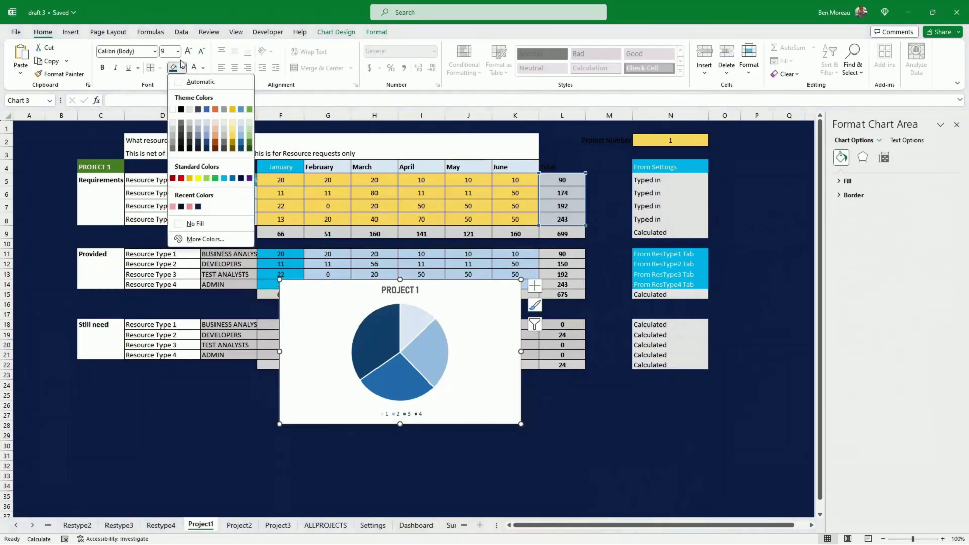
pyautogui.click(203, 223)
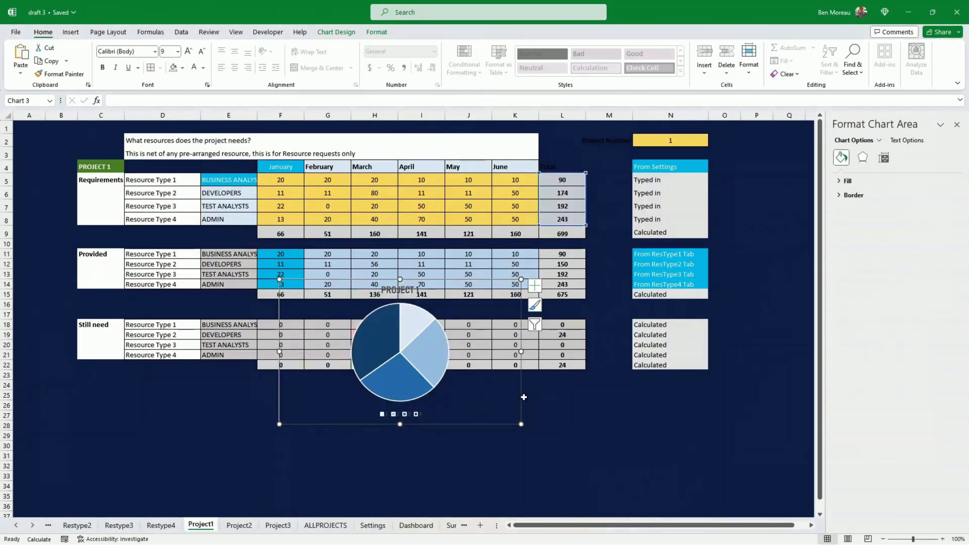
pyautogui.moveTo(524, 397); pyautogui.dragTo(509, 455)
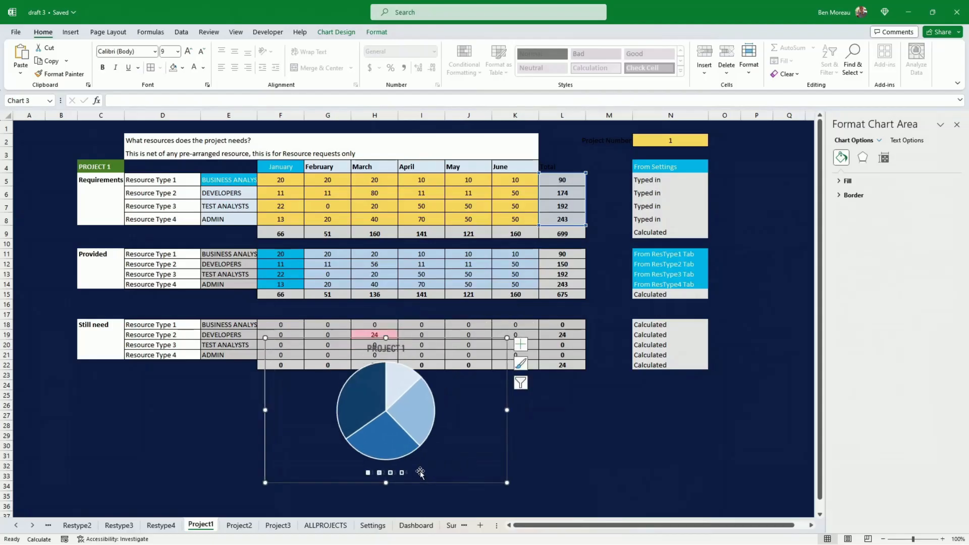
# - Delete the pie chart's legend and make its PROJECT 1 title white
pyautogui.click(403, 472)
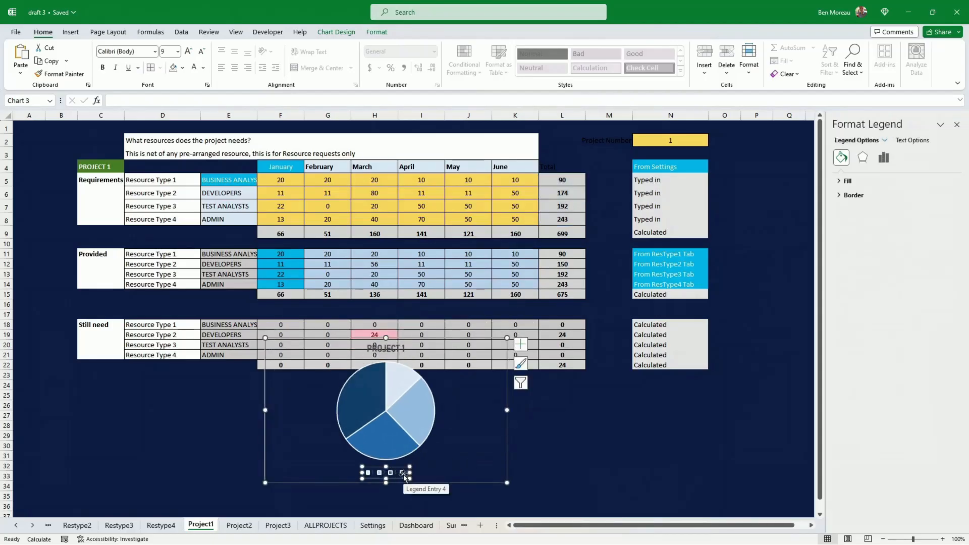
pyautogui.press('Delete')
pyautogui.click(393, 348)
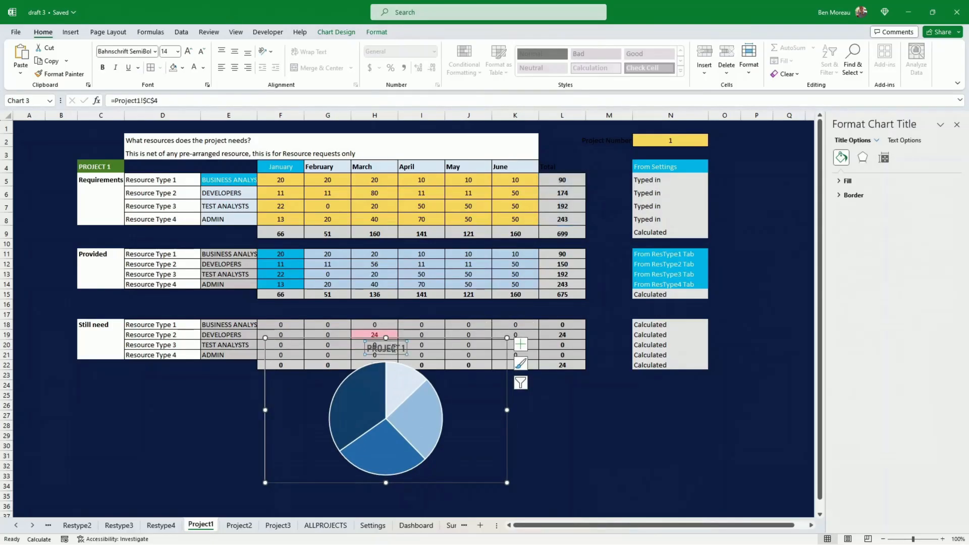
pyautogui.click(194, 68)
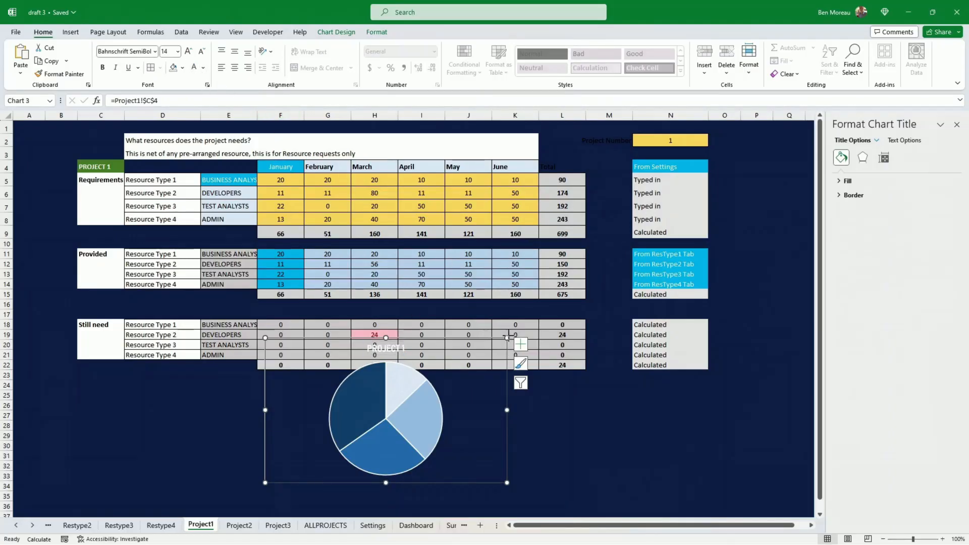
# - Shrink the PROJECT 1 pie chart and paste a copy of it onto the Dashboard sheet beside the cards
pyautogui.moveTo(506, 338); pyautogui.dragTo(422, 382)
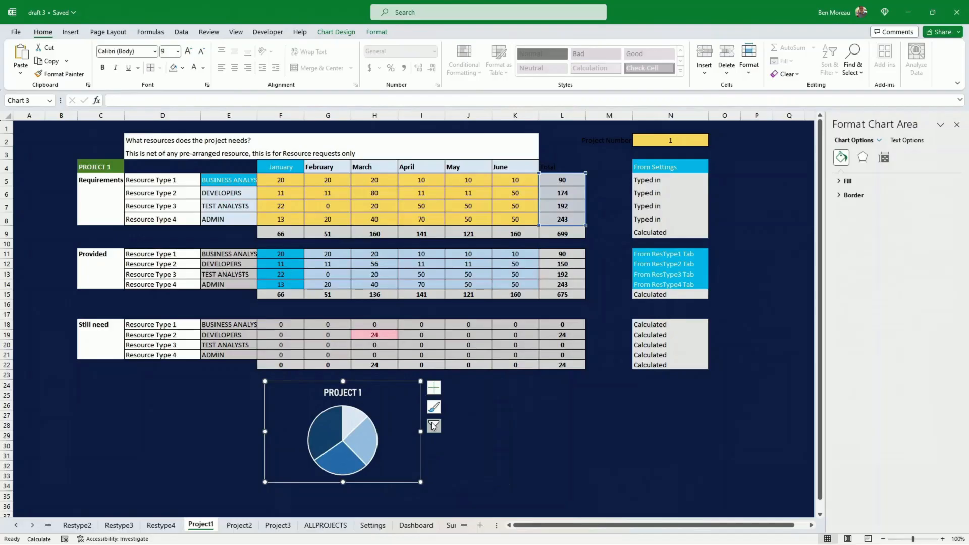
pyautogui.press('Escape')
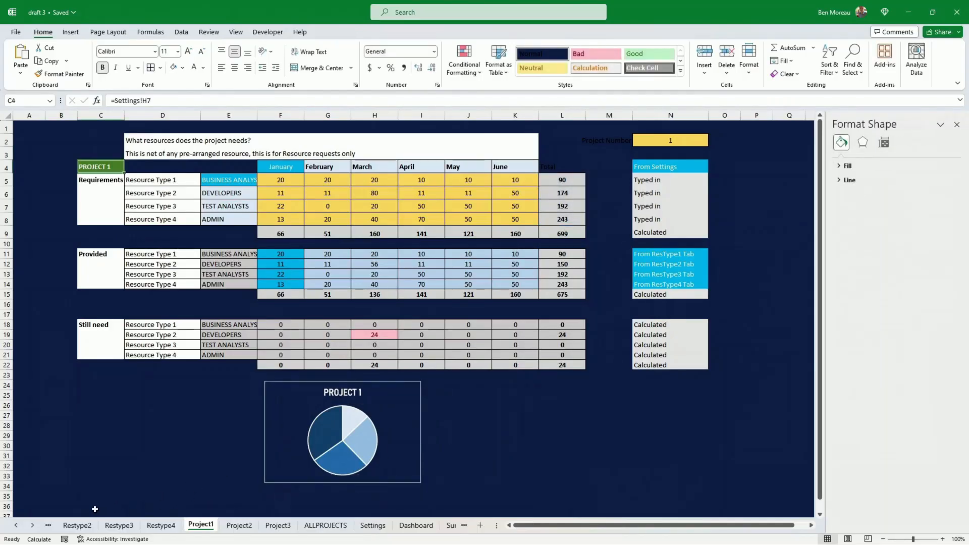
pyautogui.click(416, 525)
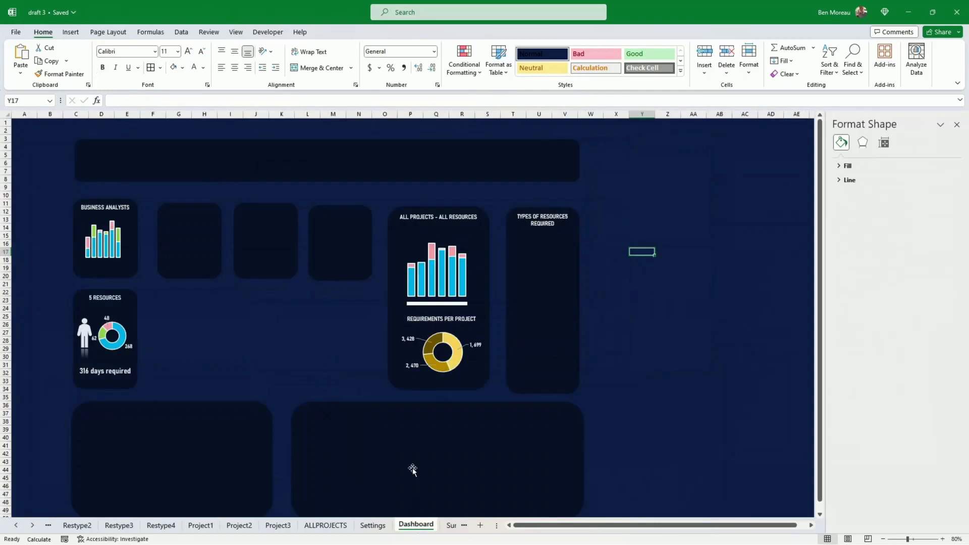
pyautogui.hotkey('ctrl', 'v')
pyautogui.click(745, 332)
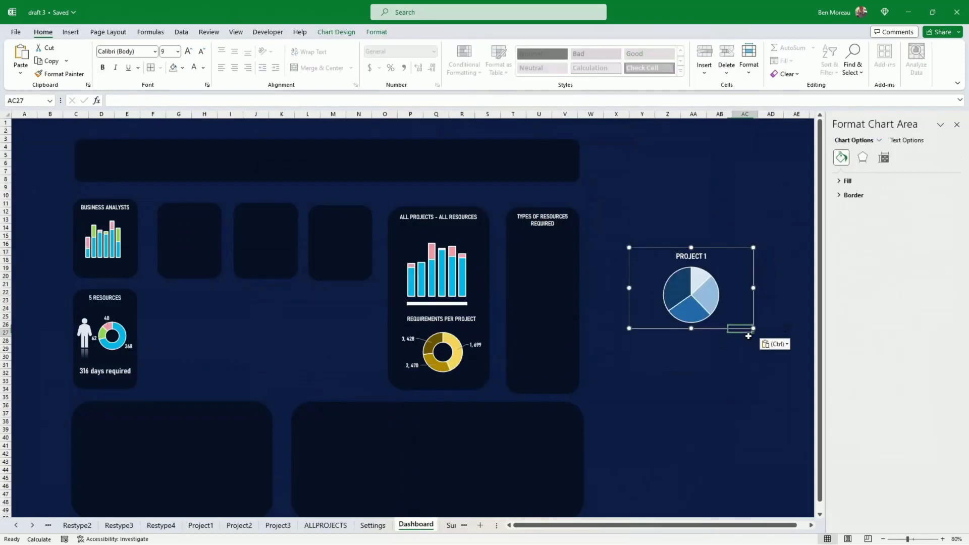
pyautogui.click(723, 329)
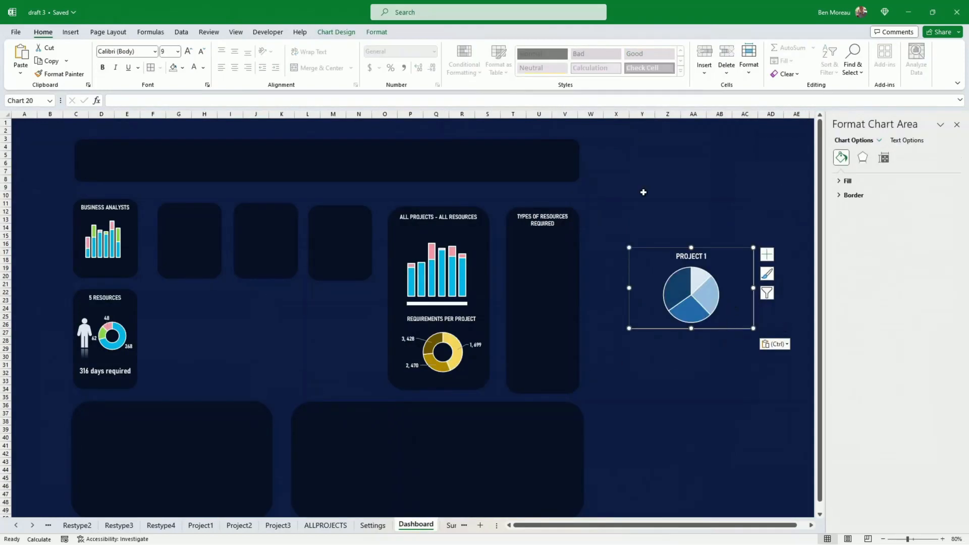
# - Remove the pasted chart's outline and fit it beneath the TYPES OF RESOURCES REQUIRED heading, about 3.61 cm high and 3.94 cm wide
pyautogui.click(382, 34)
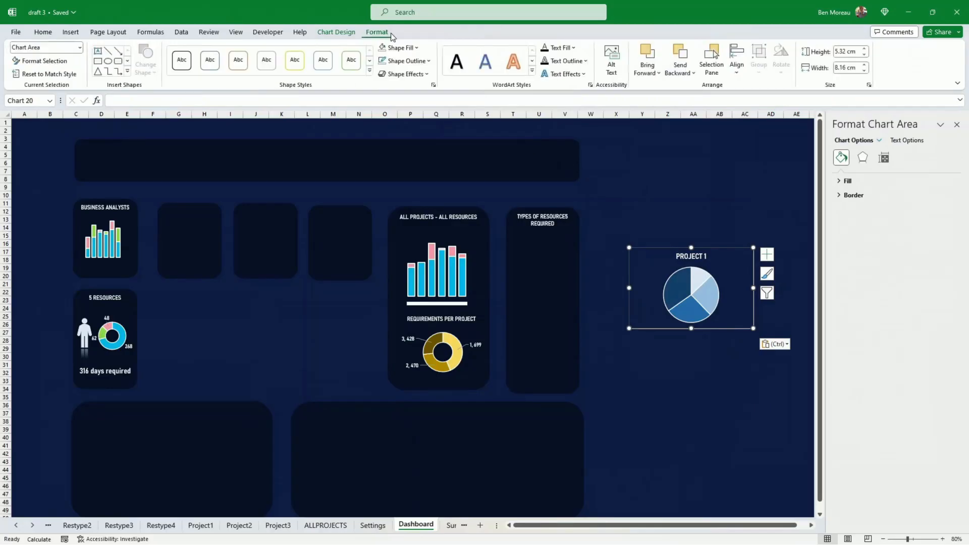
pyautogui.click(389, 61)
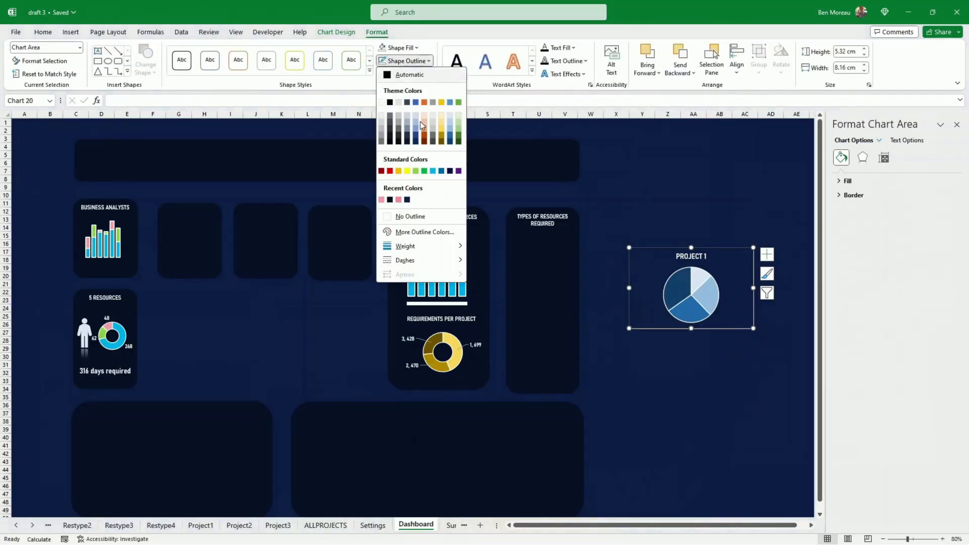
pyautogui.click(423, 217)
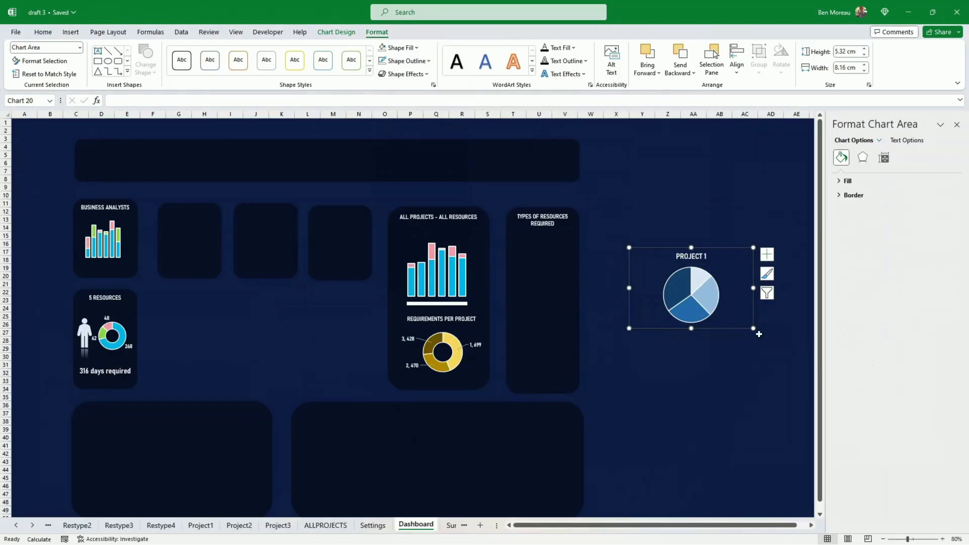
pyautogui.moveTo(752, 328); pyautogui.dragTo(559, 292)
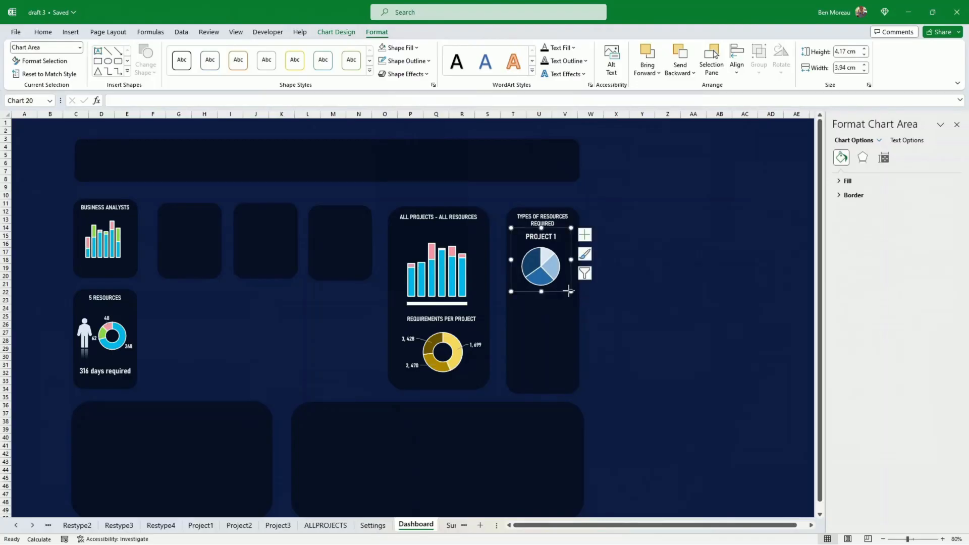
pyautogui.moveTo(569, 290); pyautogui.dragTo(561, 283)
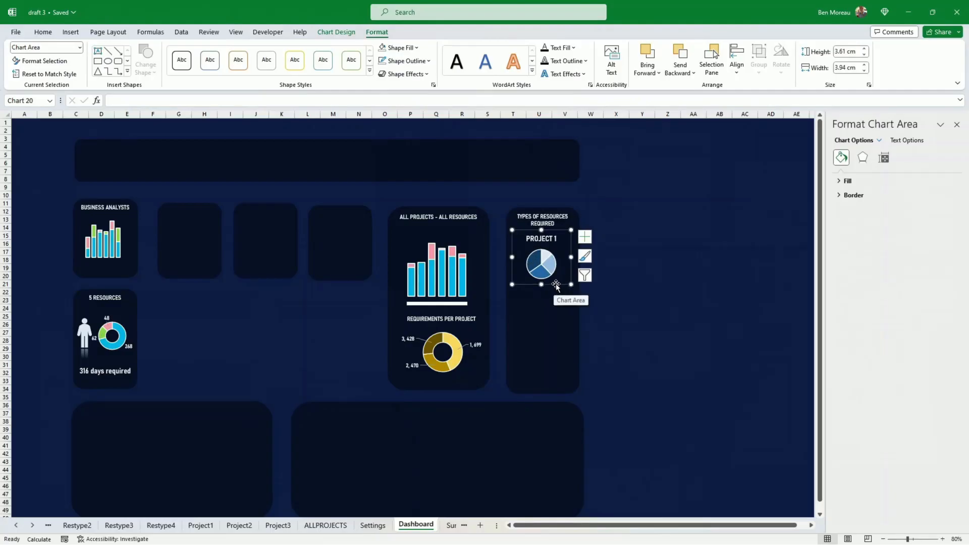
# - Set the font size of the dashboard pie chart's PROJECT 1 title to 11
pyautogui.click(548, 243)
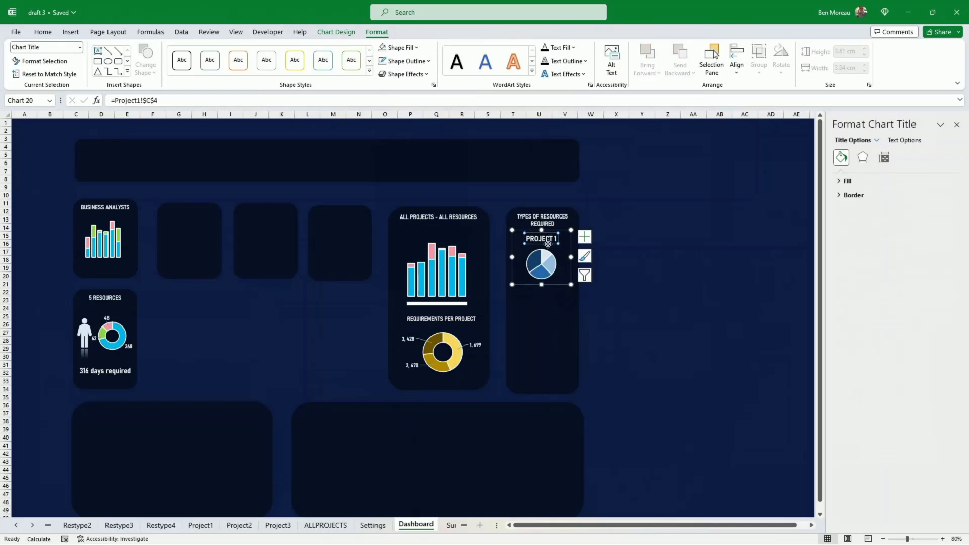
pyautogui.click(46, 32)
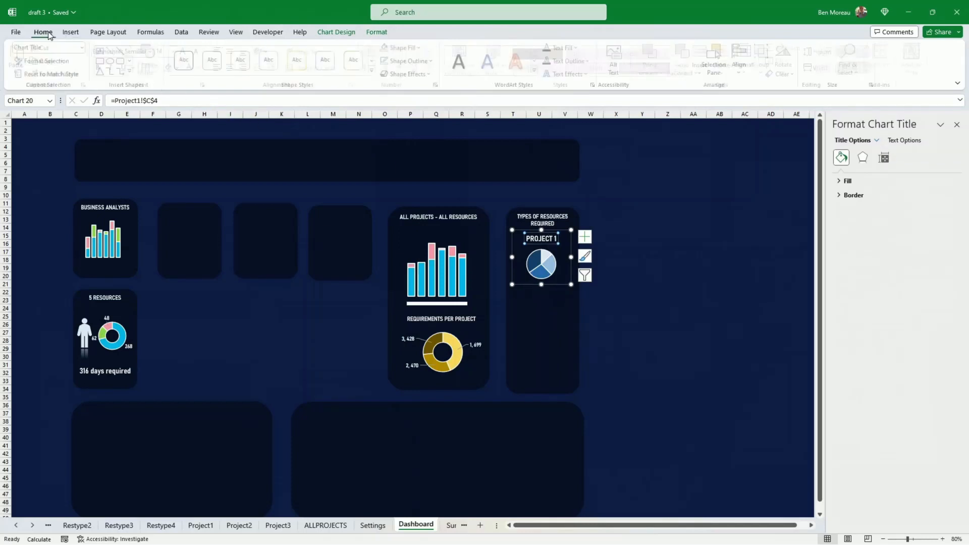
pyautogui.click(169, 51)
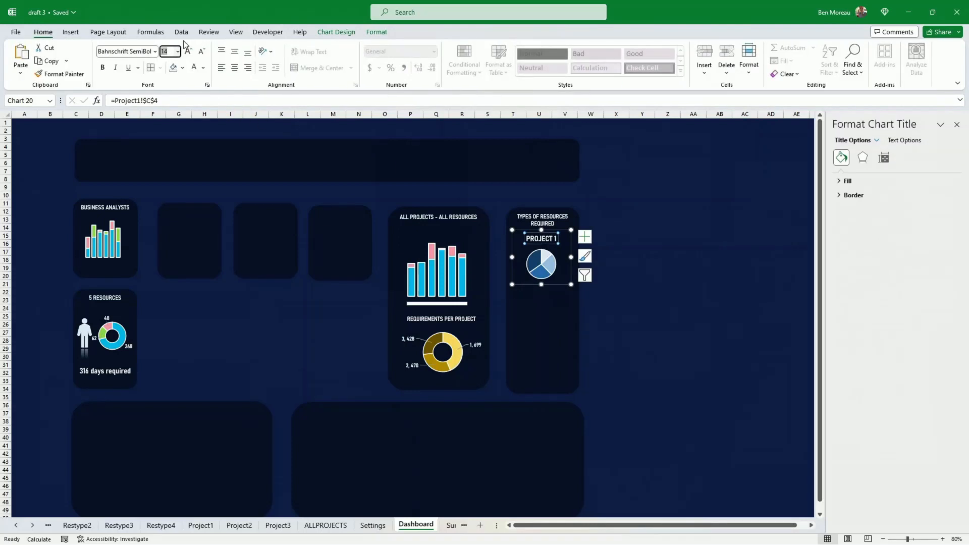
pyautogui.write('11')
pyautogui.press('Return')
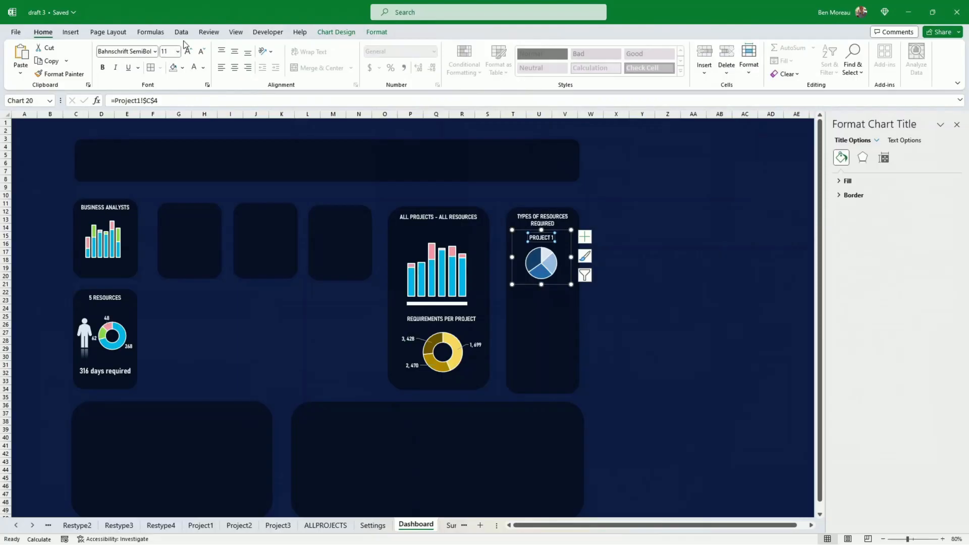
# - Save the dashboard pie chart as a chart template named "a template projects"
pyautogui.click(549, 286)
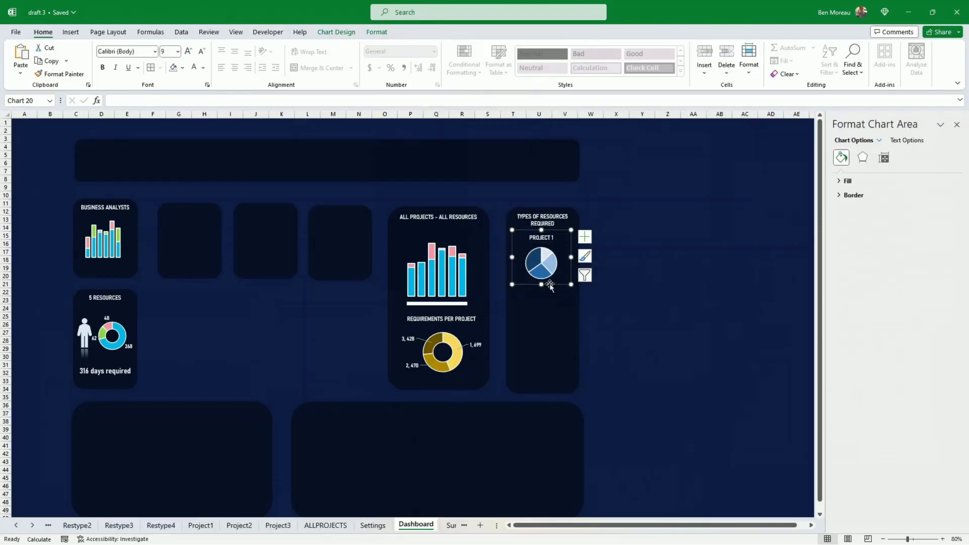
pyautogui.rightClick(555, 284)
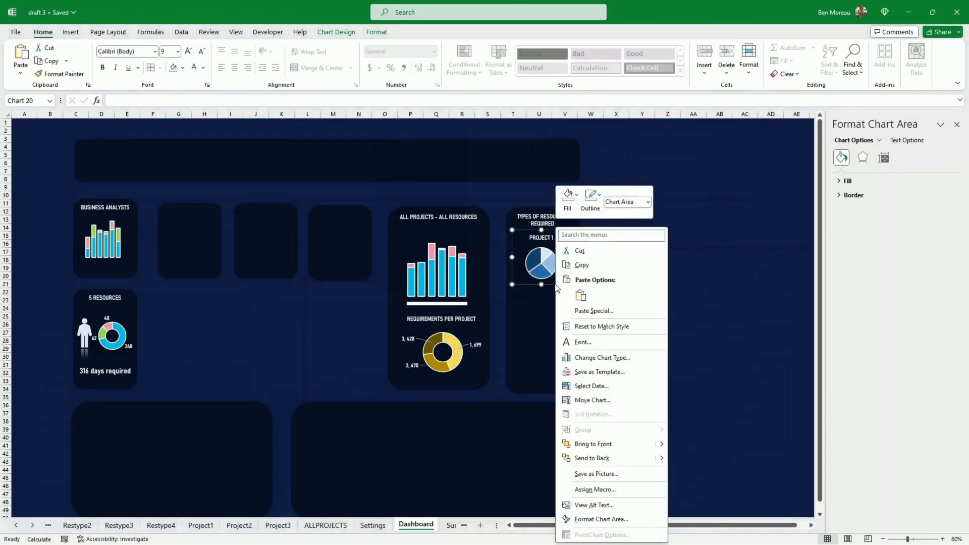
pyautogui.click(594, 369)
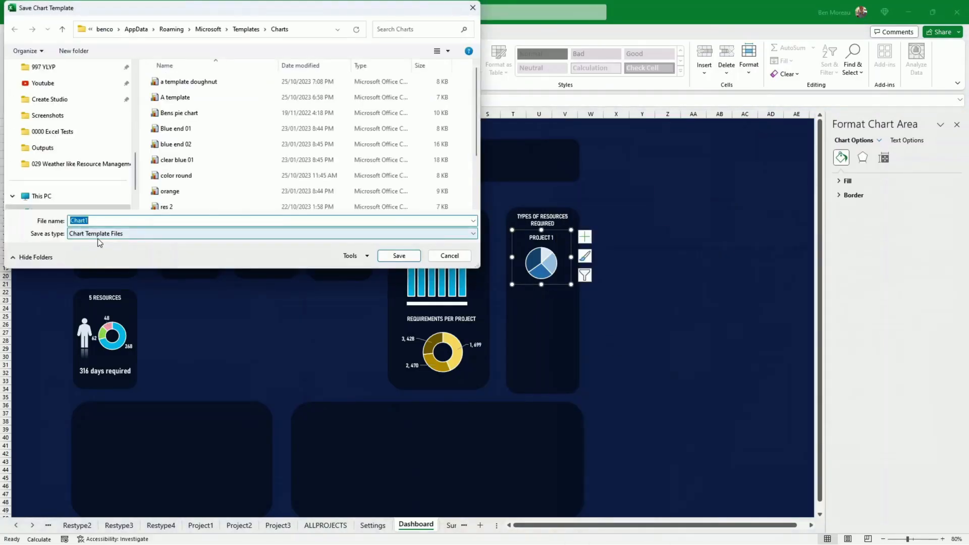
pyautogui.write('a ')
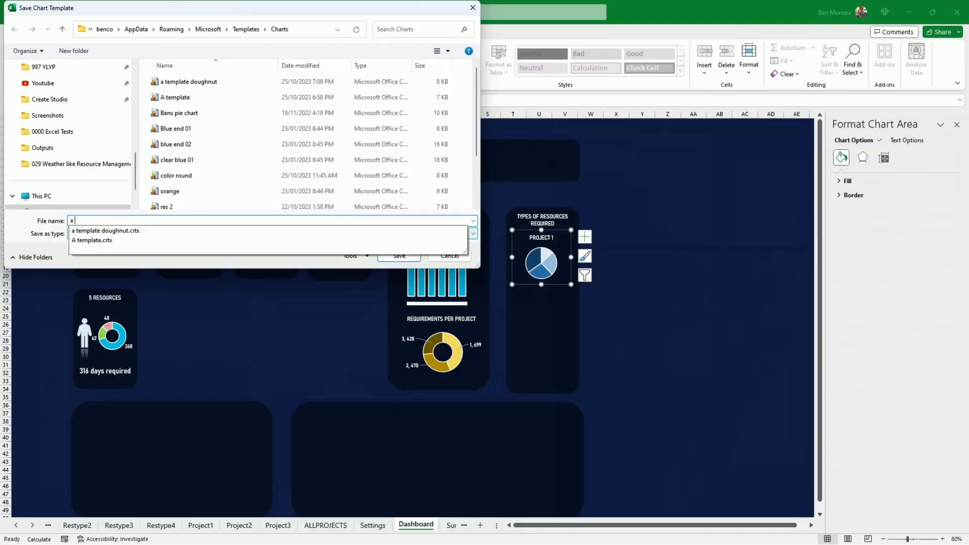
pyautogui.write('template projects')
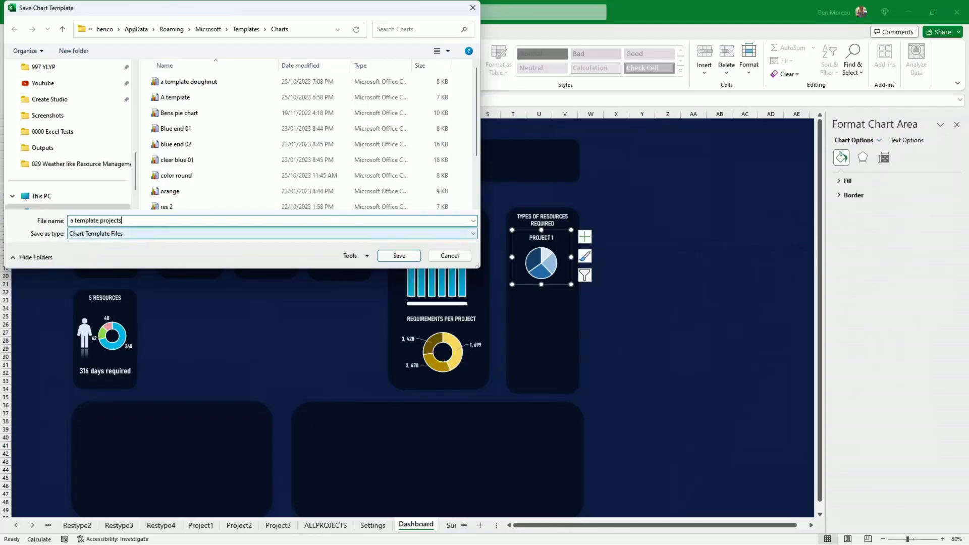
pyautogui.press('Return')
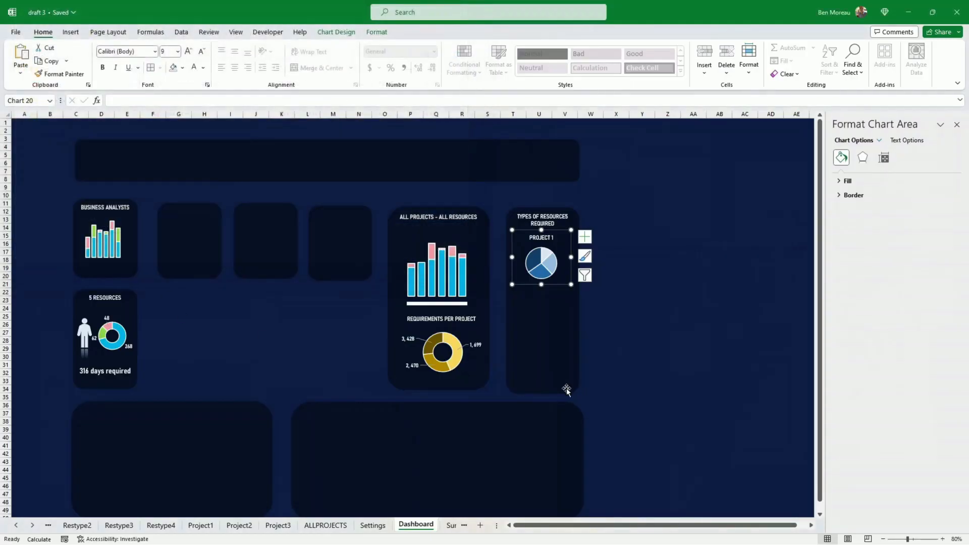
# - Insert a 2-D pie chart on the Project2 sheet from the requirement totals in L5:L8
pyautogui.click(643, 364)
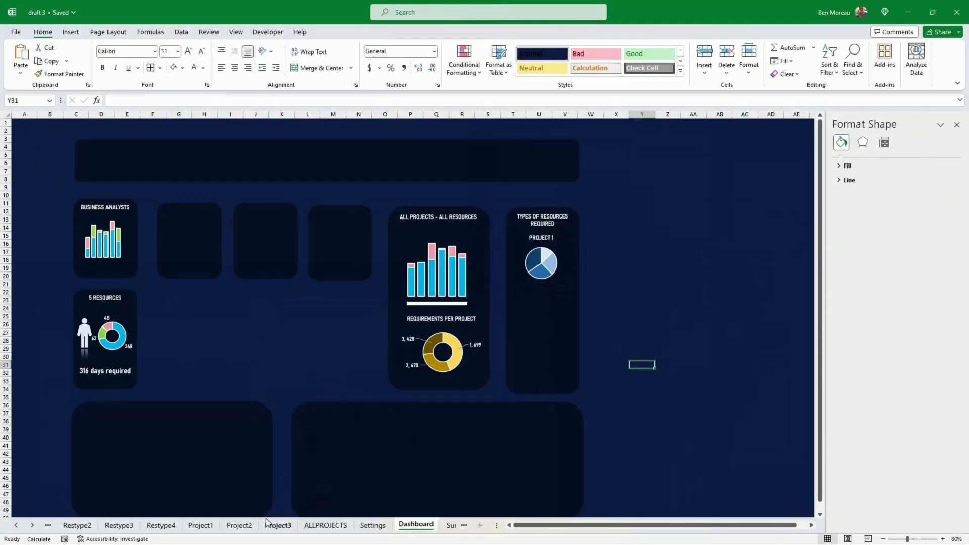
pyautogui.click(239, 524)
pyautogui.click(500, 401)
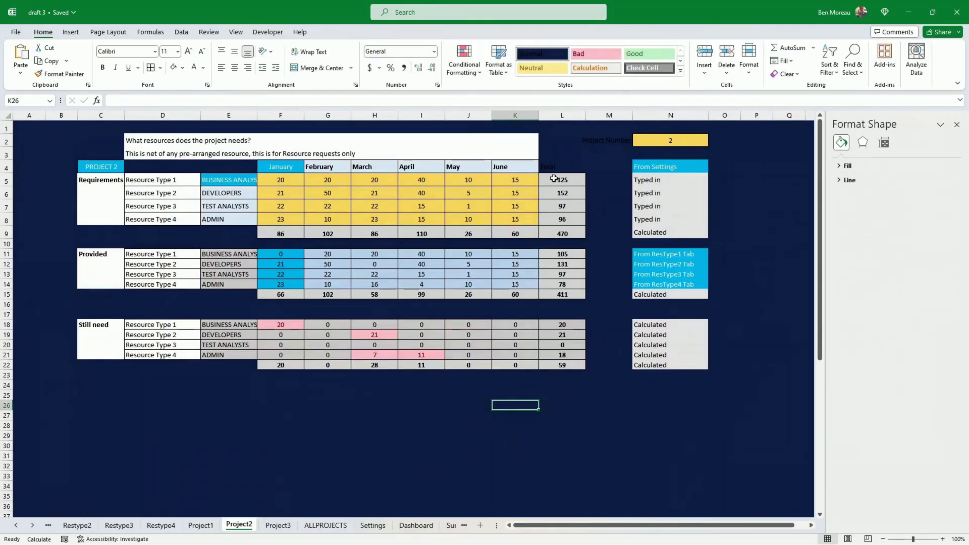
pyautogui.moveTo(553, 178); pyautogui.dragTo(559, 219)
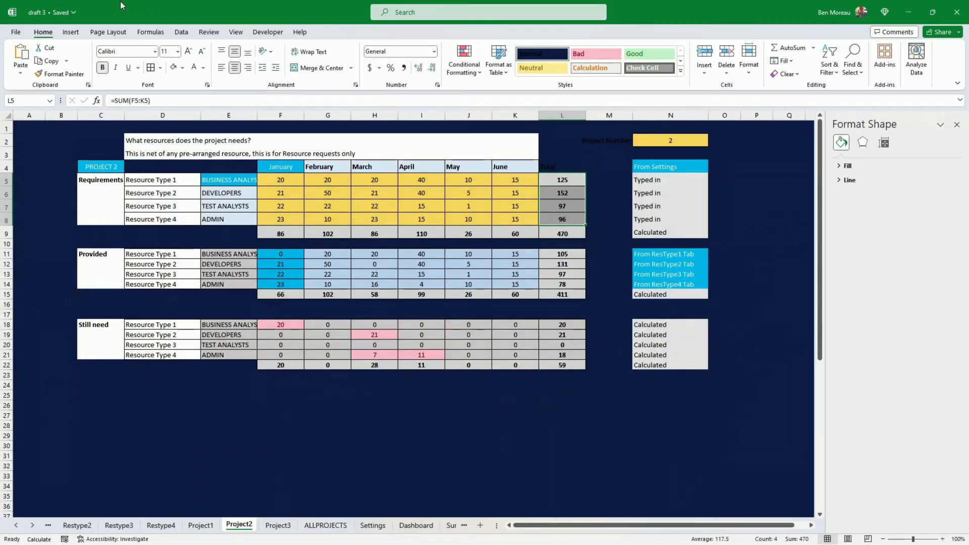
pyautogui.click(72, 32)
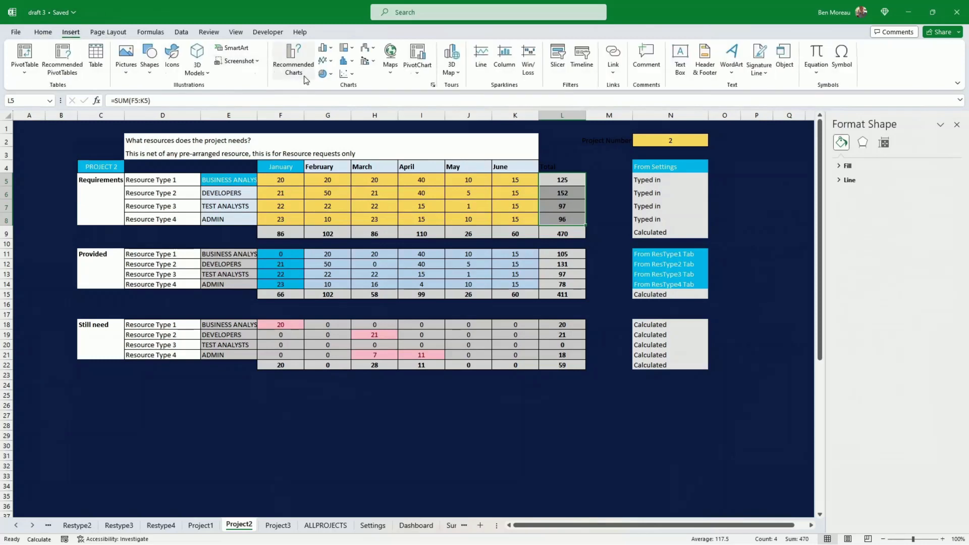
pyautogui.click(331, 74)
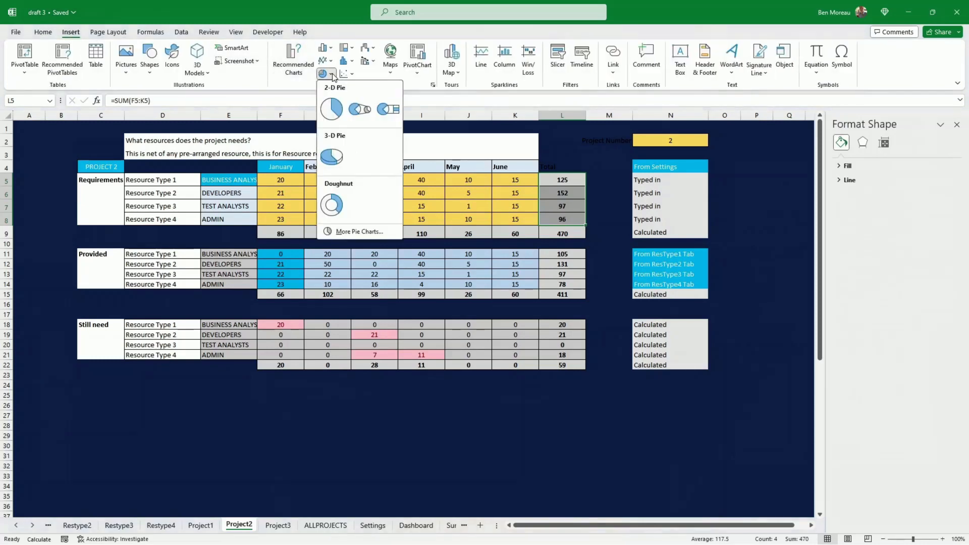
pyautogui.click(331, 108)
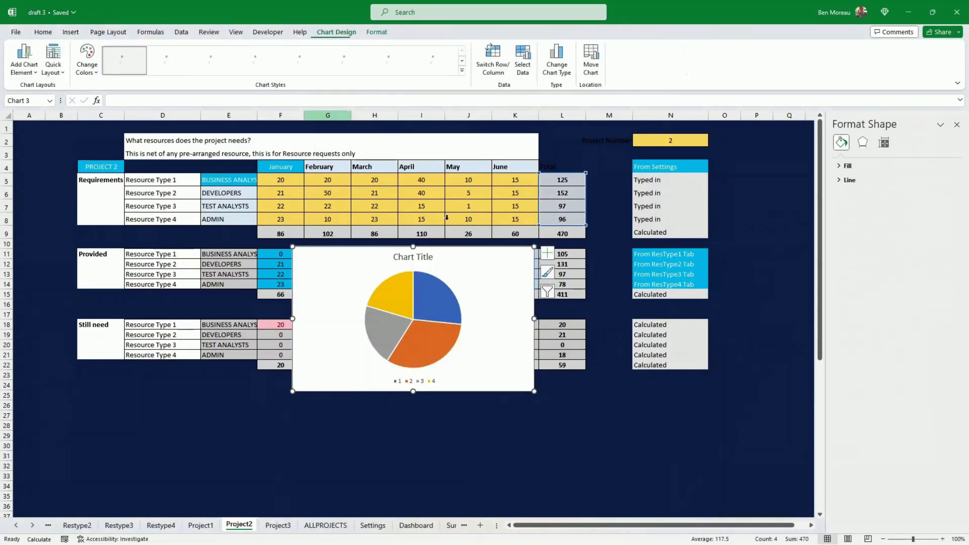
# - Change the Project2 pie chart's type to the saved "a template projects" chart template
pyautogui.rightClick(464, 390)
pyautogui.click(446, 389)
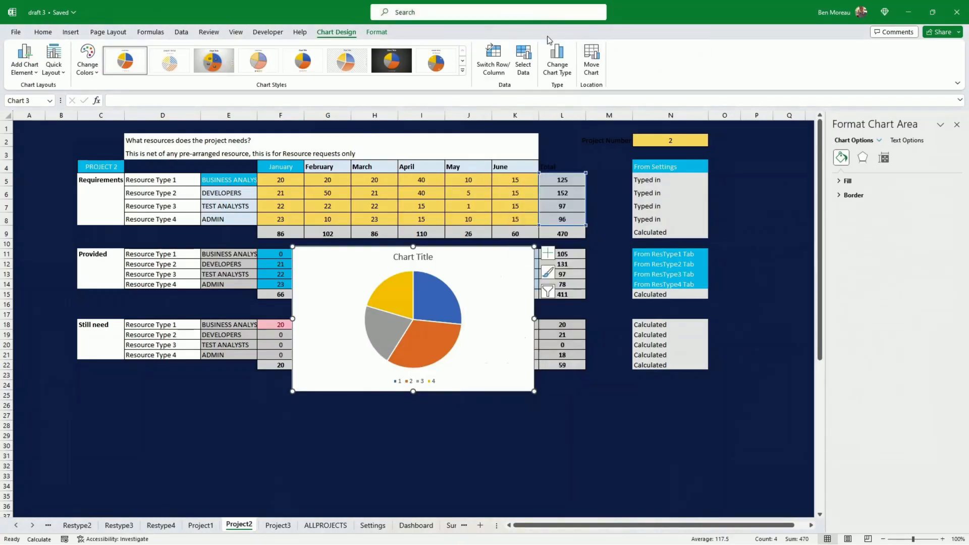
pyautogui.click(558, 65)
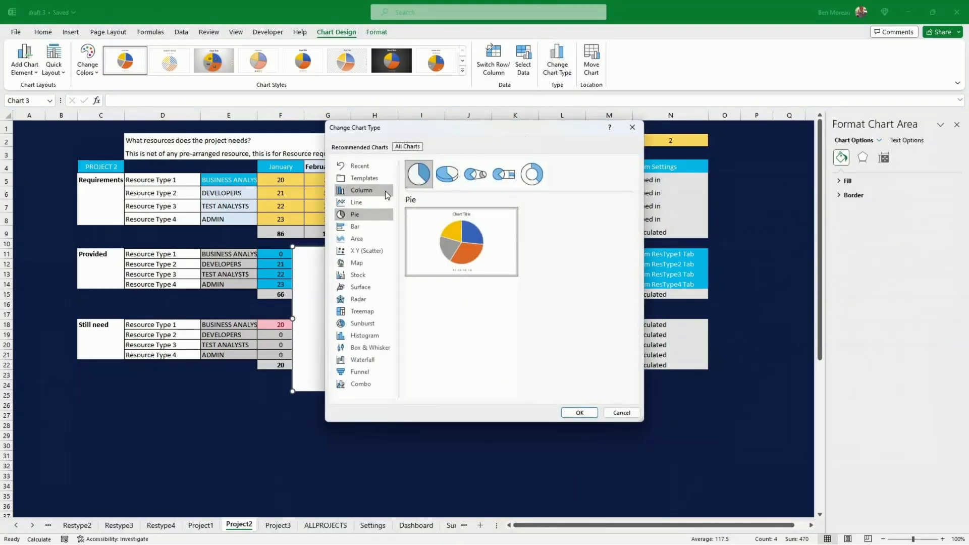
pyautogui.click(379, 178)
pyautogui.click(462, 294)
pyautogui.click(590, 413)
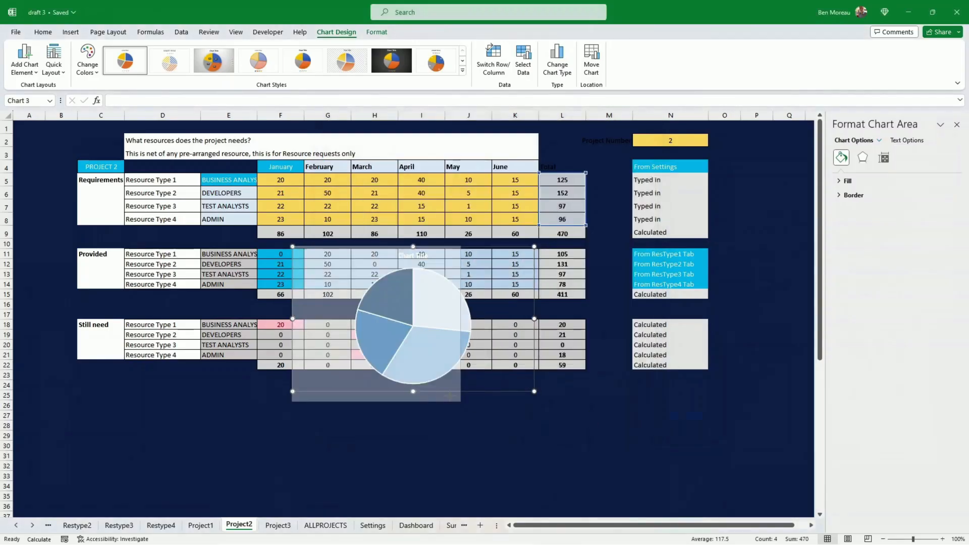
# - Shrink the Project2 pie chart, move it below the tables and link its title to the project name in cell C4
pyautogui.moveTo(533, 391); pyautogui.dragTo(445, 394)
pyautogui.moveTo(389, 393); pyautogui.dragTo(405, 469)
pyautogui.click(386, 332)
pyautogui.click(124, 99)
pyautogui.write('=')
pyautogui.click(97, 165)
pyautogui.press('Return')
# - Place a reduced duplicate of the PROJECT 2 pie chart on the Dashboard sheet, directly beneath the PROJECT 1 pie in the resource types card
pyautogui.moveTo(459, 322); pyautogui.dragTo(395, 397)
pyautogui.hotkey('ctrl', 'd')
pyautogui.hotkey('ctrl', 'x')
pyautogui.click(415, 525)
pyautogui.click(616, 284)
pyautogui.hotkey('ctrl', 'v')
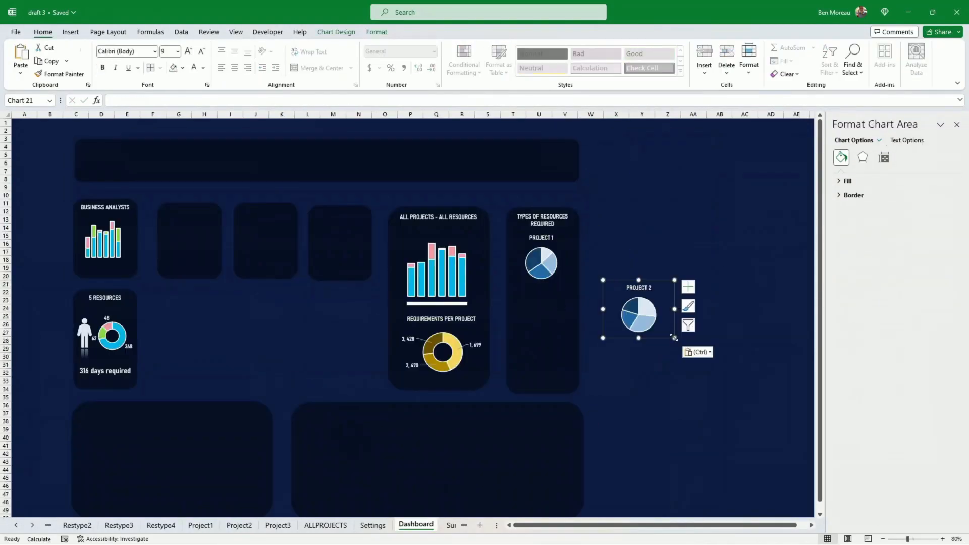
pyautogui.moveTo(654, 336); pyautogui.dragTo(556, 335)
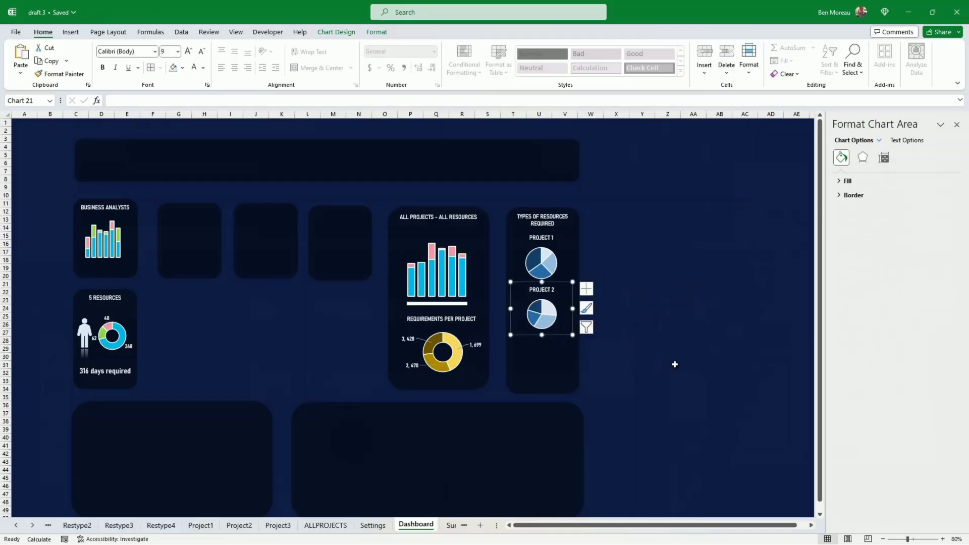
pyautogui.click(671, 363)
# - Insert a 2-D pie chart on the Project3 sheet from the requirement totals in L5:L8
pyautogui.click(279, 527)
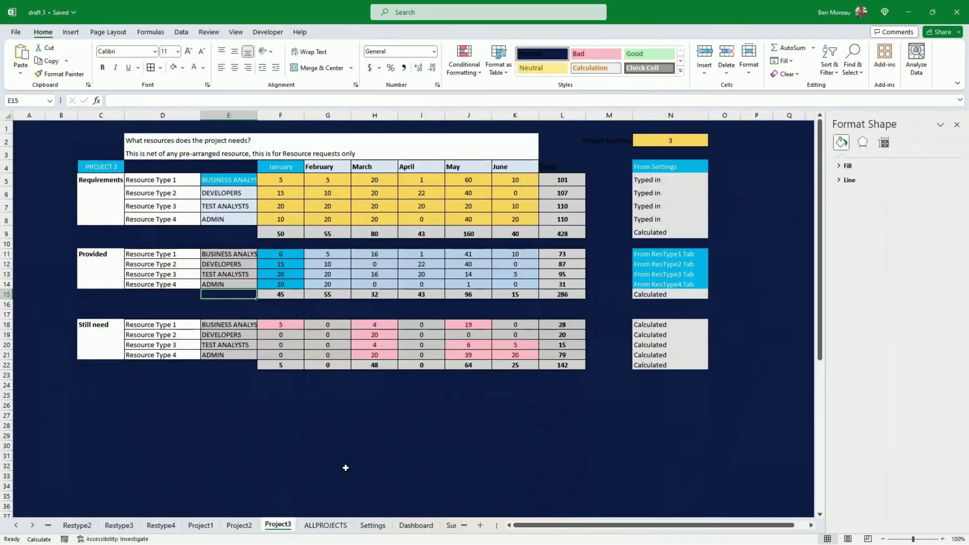
pyautogui.moveTo(562, 180); pyautogui.dragTo(565, 219)
pyautogui.click(70, 32)
pyautogui.click(324, 48)
pyautogui.click(325, 74)
pyautogui.click(333, 106)
# - Change the Project3 pie chart's type to the saved chart template used for the other project pies
pyautogui.click(557, 59)
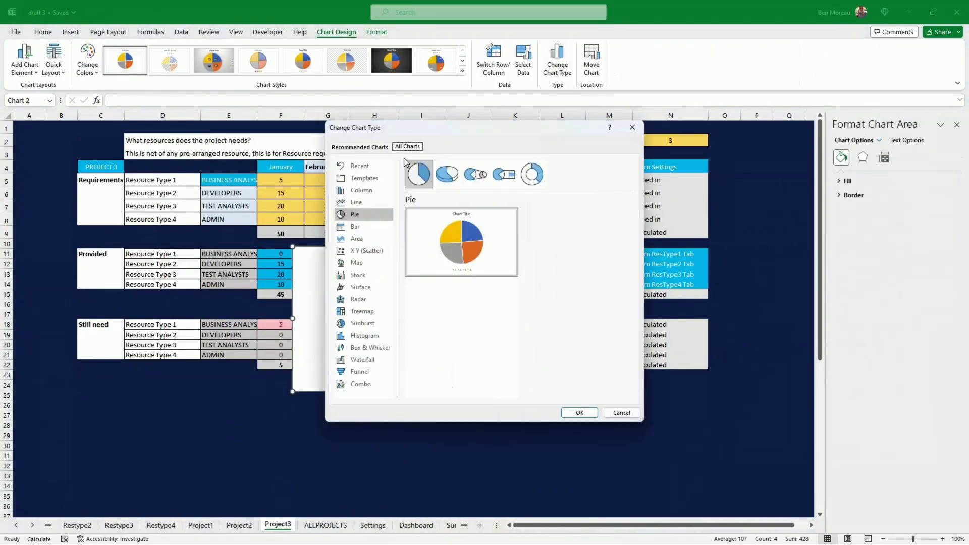
pyautogui.click(364, 178)
pyautogui.click(580, 411)
# - Move the Project3 pie chart below the tables and link its title to the project name in cell C4
pyautogui.moveTo(533, 391); pyautogui.dragTo(323, 448)
pyautogui.click(291, 378)
pyautogui.write('=')
pyautogui.click(101, 166)
pyautogui.press('Return')
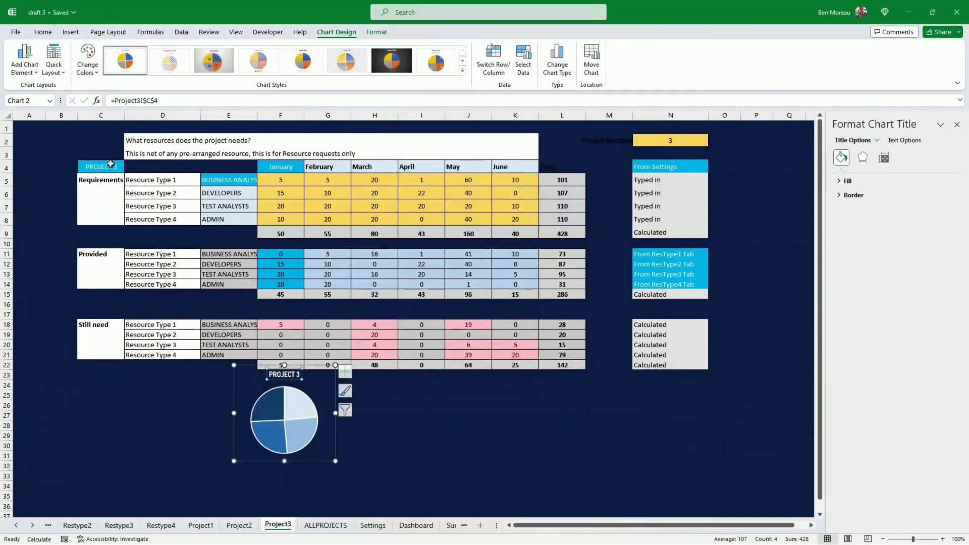
# - Place a reduced copy of the PROJECT 3 pie chart on the Dashboard sheet, beneath the PROJECT 2 pie in the resource types card
pyautogui.hotkey('ctrl', 'c')
pyautogui.click(415, 525)
pyautogui.hotkey('ctrl', 'v')
pyautogui.moveTo(735, 437); pyautogui.dragTo(706, 409)
pyautogui.moveTo(701, 407); pyautogui.dragTo(561, 382)
pyautogui.moveTo(571, 381); pyautogui.dragTo(574, 386)
# - Resize and nudge the three project pies so they match in size and line up vertically inside the types-of-resources card
pyautogui.click(547, 317)
pyautogui.moveTo(573, 335); pyautogui.dragTo(574, 330)
pyautogui.moveTo(511, 331); pyautogui.dragTo(509, 330)
pyautogui.click(552, 270)
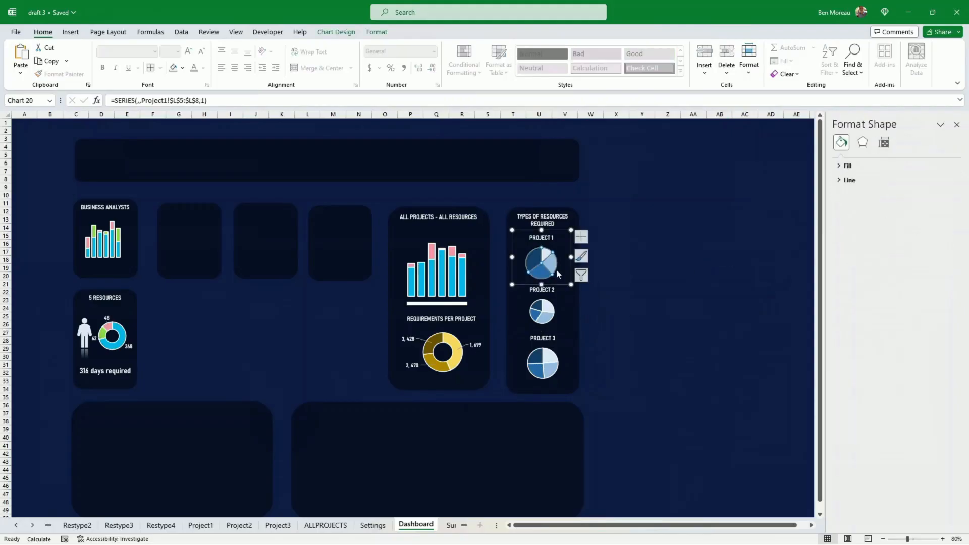
pyautogui.moveTo(573, 284); pyautogui.dragTo(568, 279)
pyautogui.moveTo(556, 279); pyautogui.dragTo(560, 279)
pyautogui.click(550, 372)
pyautogui.moveTo(574, 386); pyautogui.dragTo(568, 380)
pyautogui.moveTo(556, 379); pyautogui.dragTo(561, 380)
pyautogui.click(553, 310)
pyautogui.moveTo(573, 330); pyautogui.dragTo(578, 333)
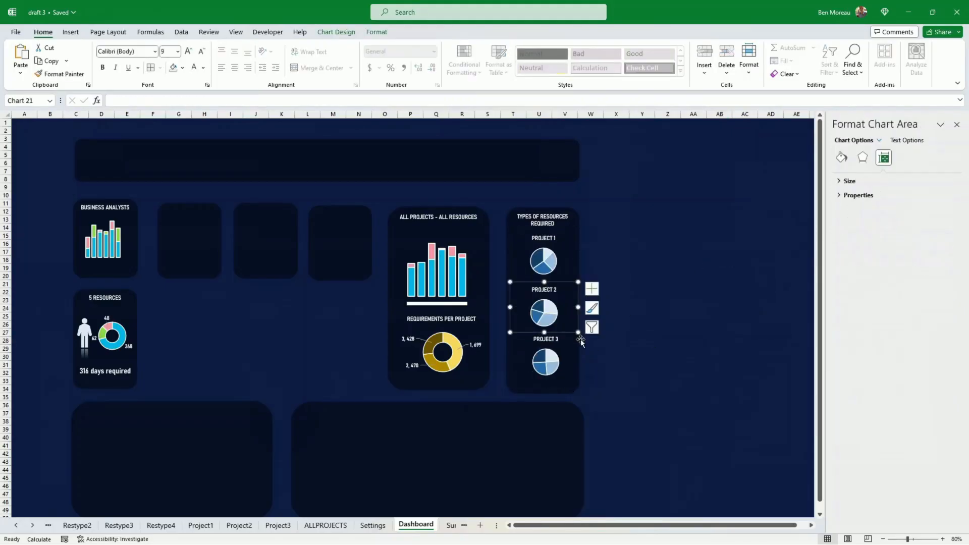
pyautogui.click(668, 373)
# - On the Project1 sheet, reposition the PROJECT 1 pie chart and insert a 2-D stacked area chart from the monthly requirements in F5:K8
pyautogui.scroll(-4, 668, 394)
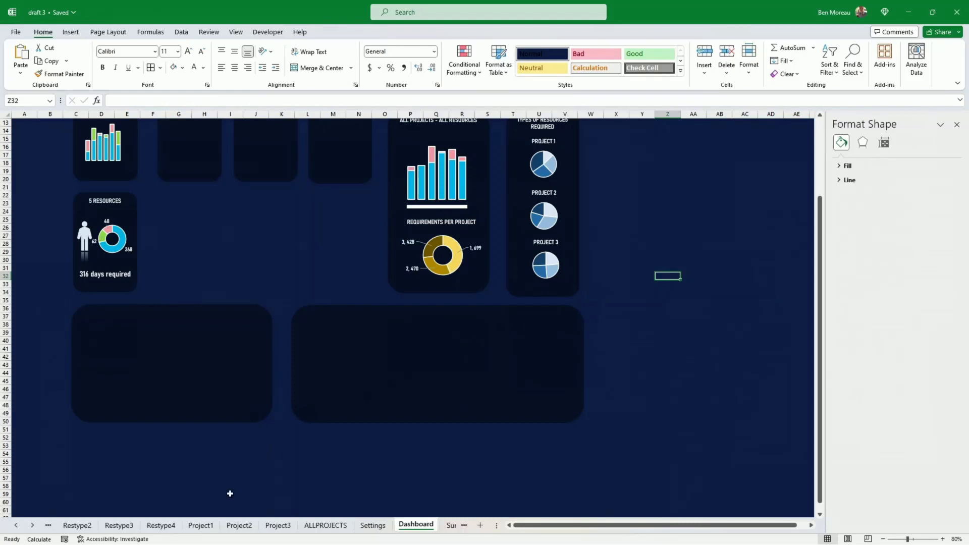
pyautogui.click(201, 525)
pyautogui.moveTo(288, 463); pyautogui.dragTo(413, 421)
pyautogui.moveTo(274, 180); pyautogui.dragTo(510, 217)
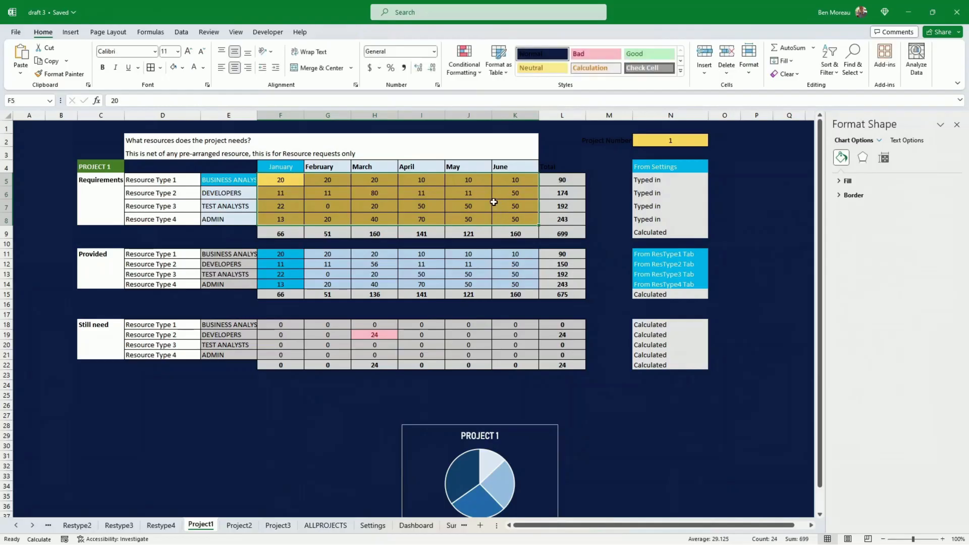
pyautogui.click(71, 33)
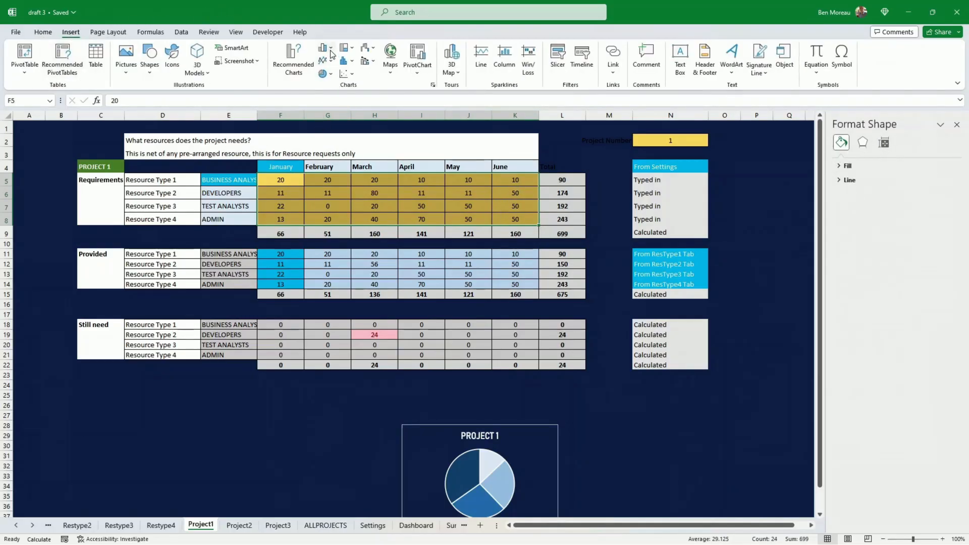
pyautogui.click(331, 62)
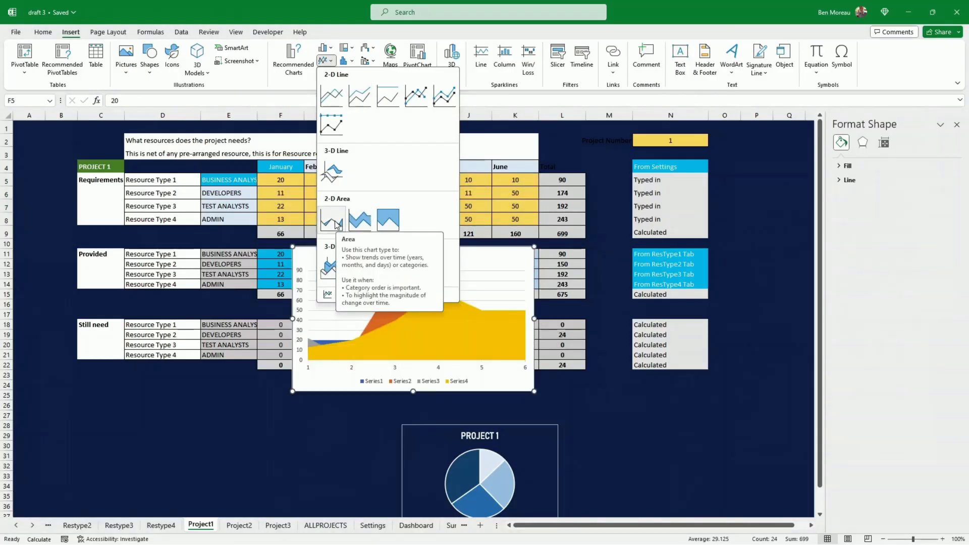
pyautogui.click(358, 219)
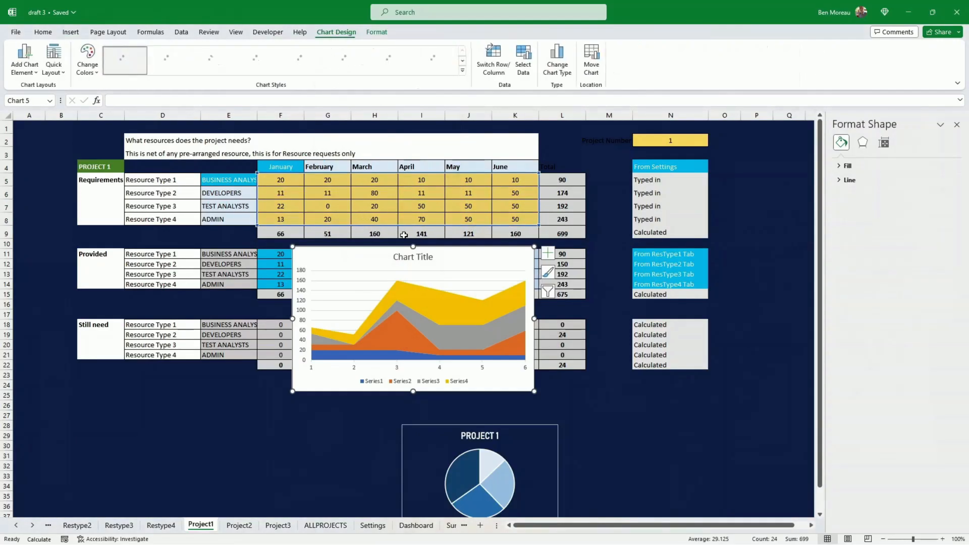
# - Move the new stacked area chart below the Still need table, beside the PROJECT 1 pie chart
pyautogui.moveTo(505, 392); pyautogui.dragTo(328, 483)
pyautogui.scroll(-2, 396, 413)
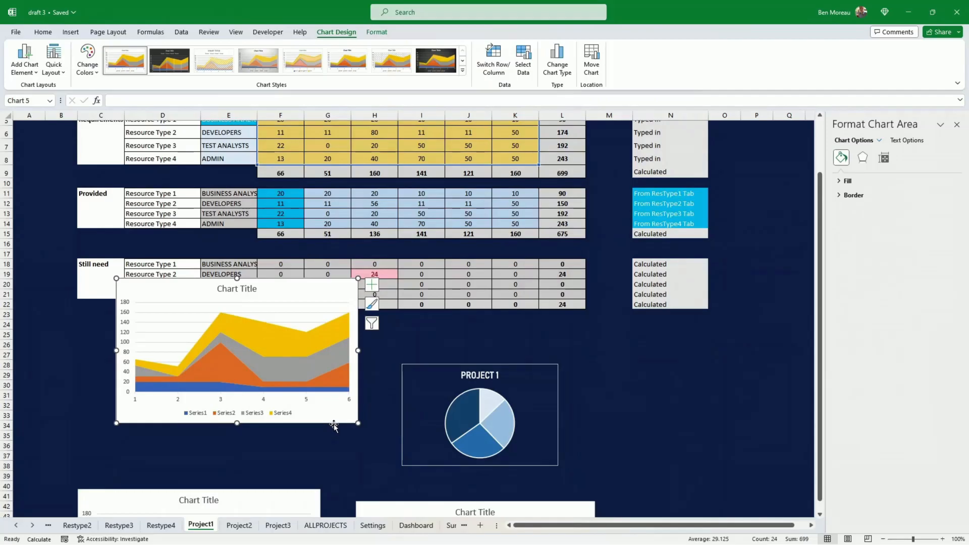
pyautogui.moveTo(334, 425); pyautogui.dragTo(347, 464)
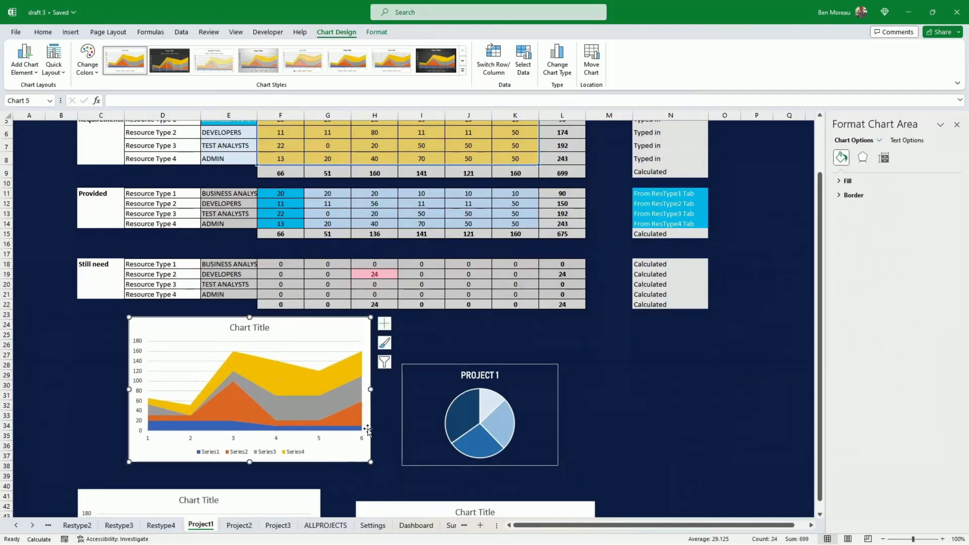
# - Give the area chart's Series 1 a very light blue fill and a white outline
pyautogui.click(220, 429)
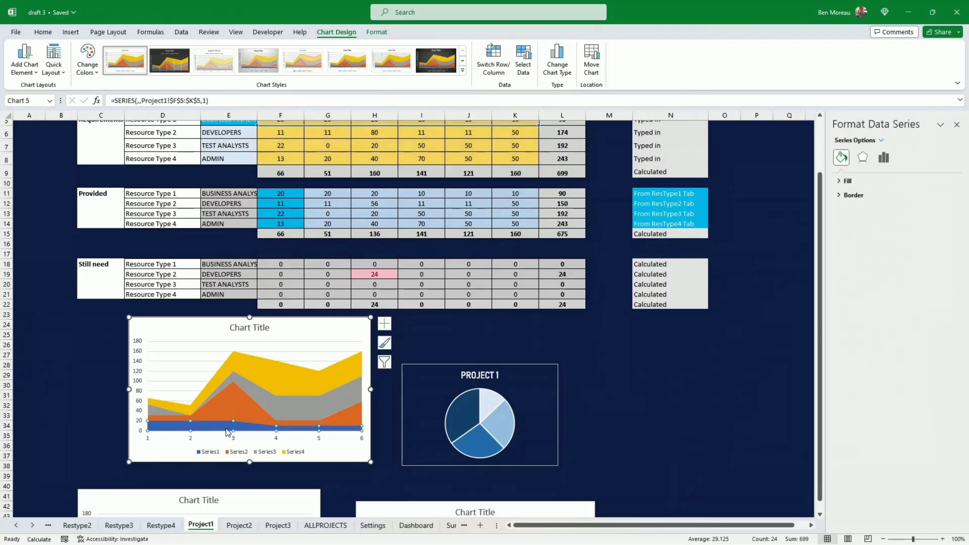
pyautogui.click(381, 33)
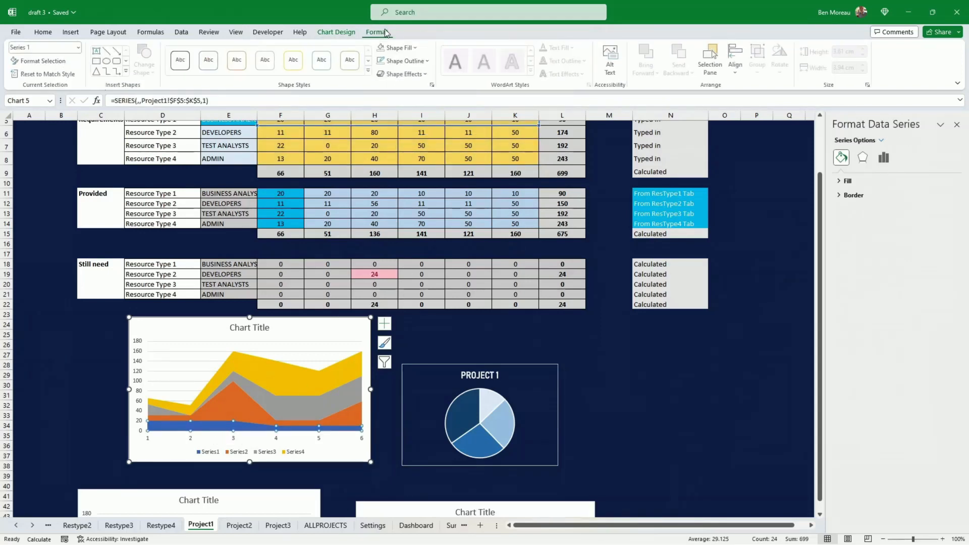
pyautogui.click(414, 49)
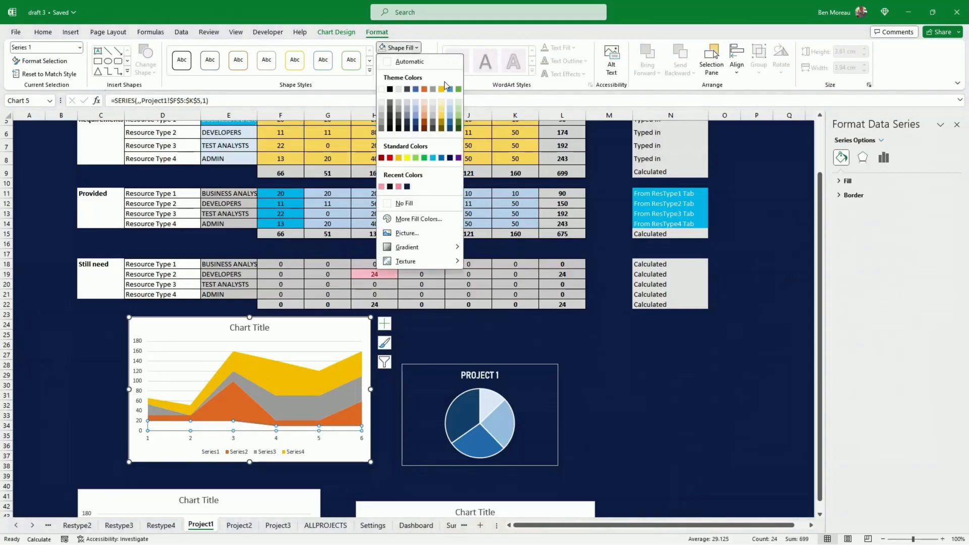
pyautogui.click(449, 102)
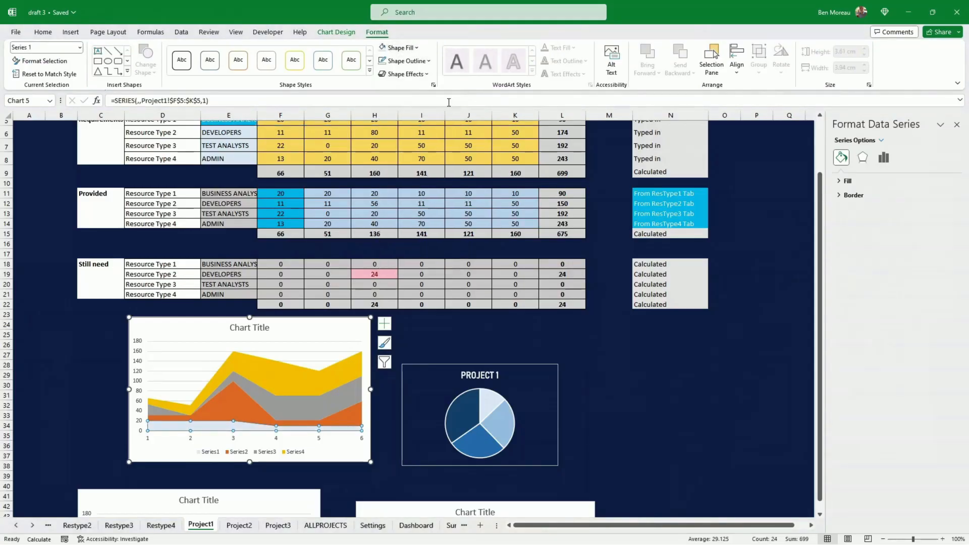
pyautogui.click(429, 61)
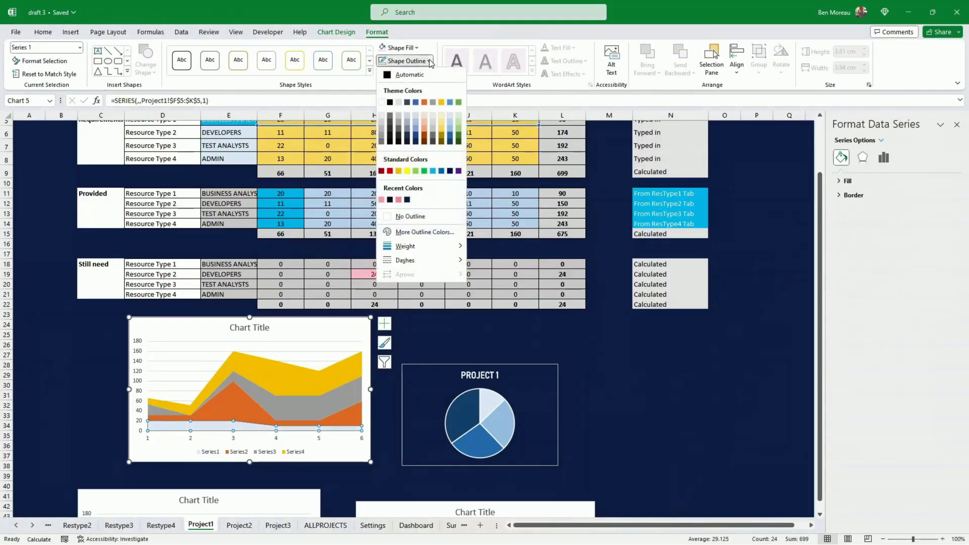
pyautogui.click(382, 102)
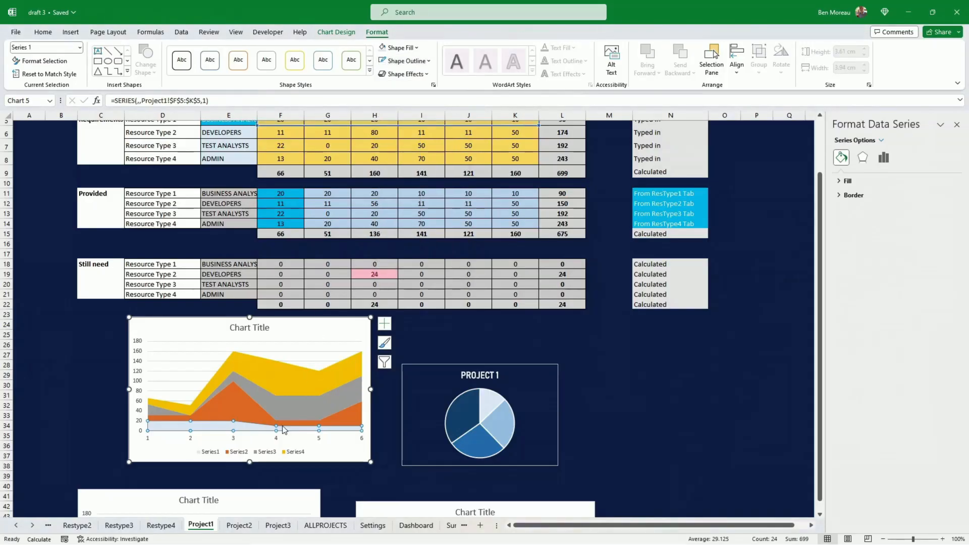
# - Fill the area chart's Series 2 with a light blue and give it a white 1 pt outline
pyautogui.click(246, 409)
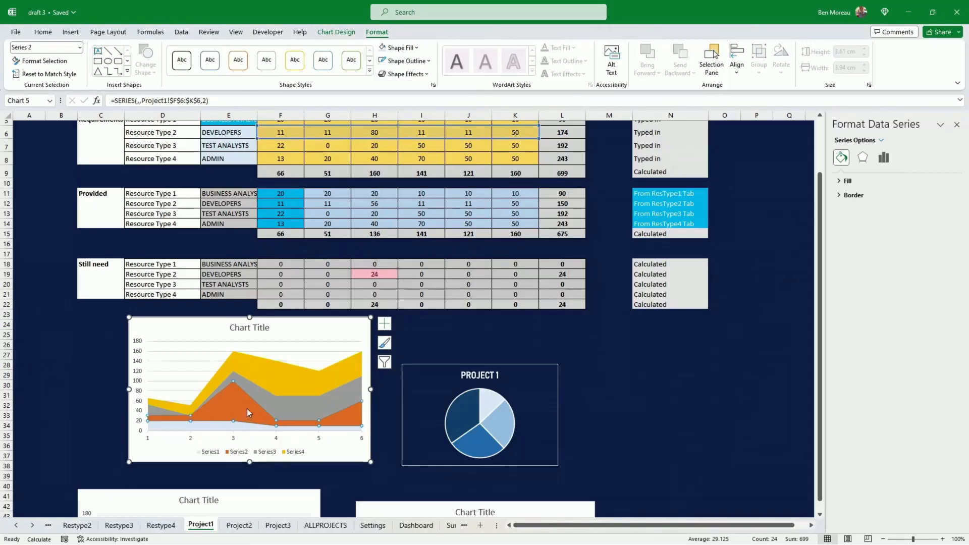
pyautogui.click(416, 48)
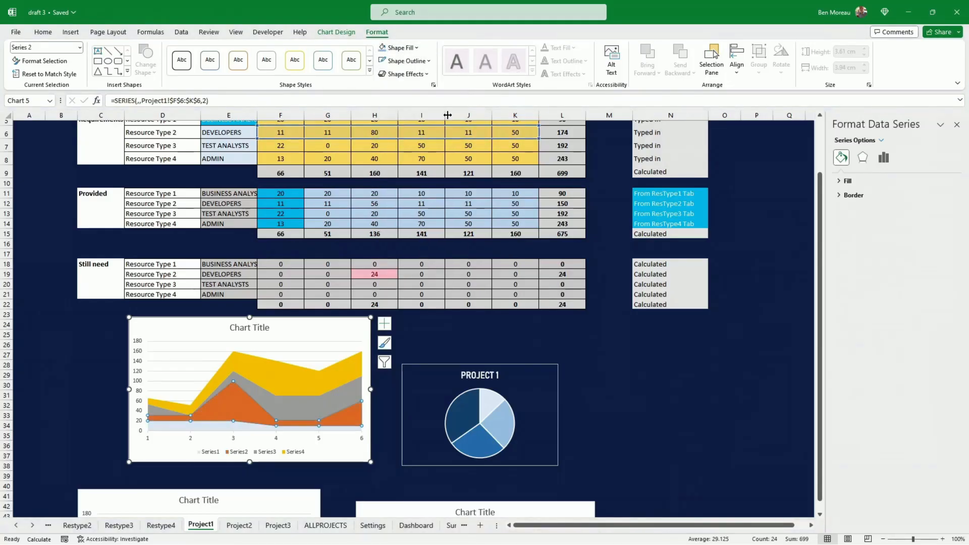
pyautogui.click(450, 89)
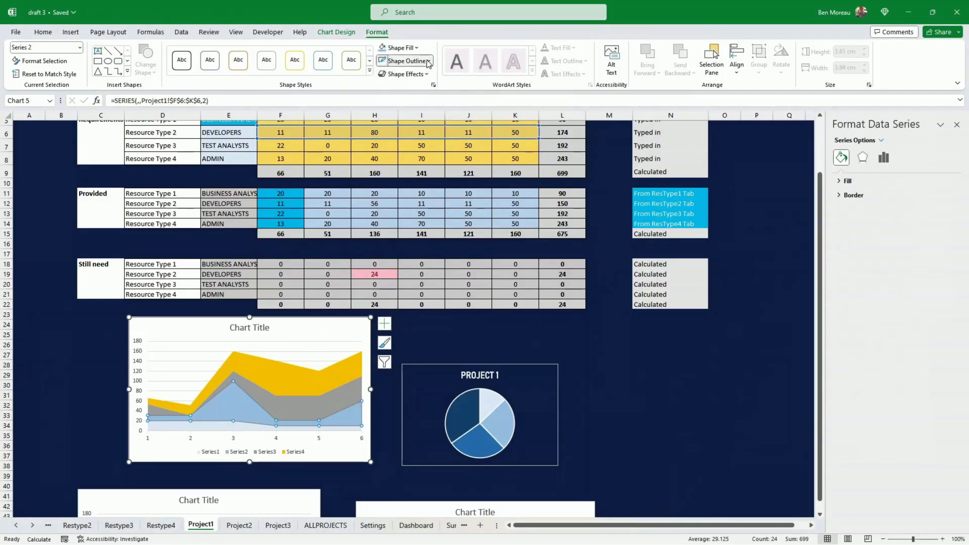
pyautogui.click(406, 60)
pyautogui.click(382, 103)
pyautogui.click(406, 60)
pyautogui.moveTo(434, 248)
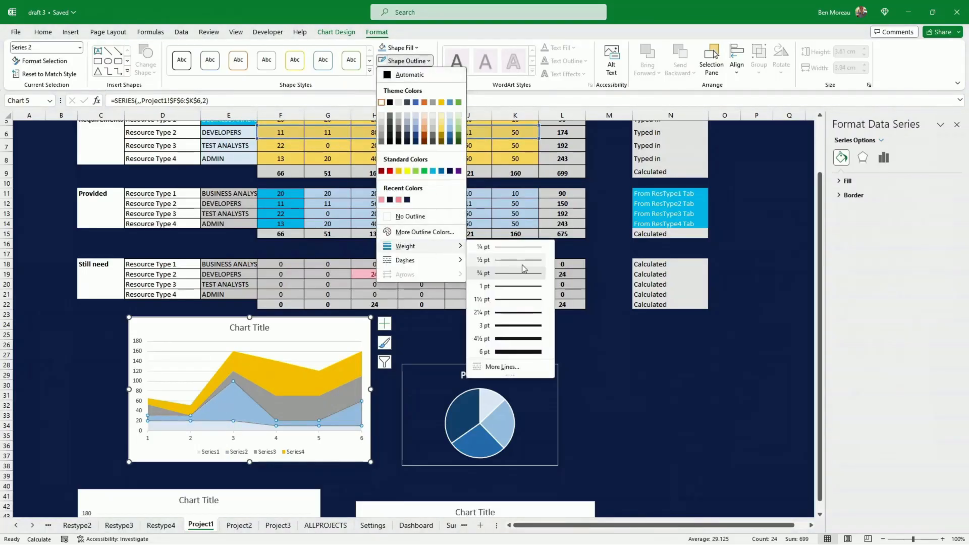
pyautogui.click(518, 286)
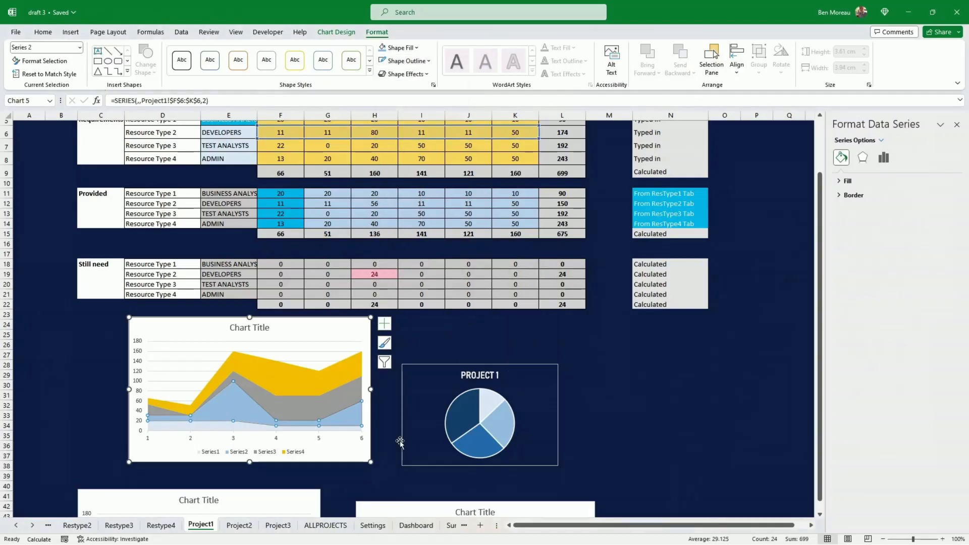
# - Reduce the area chart to about 8.96 cm wide by 6.96 cm high and remove its background fill
pyautogui.moveTo(370, 461); pyautogui.dragTo(299, 449)
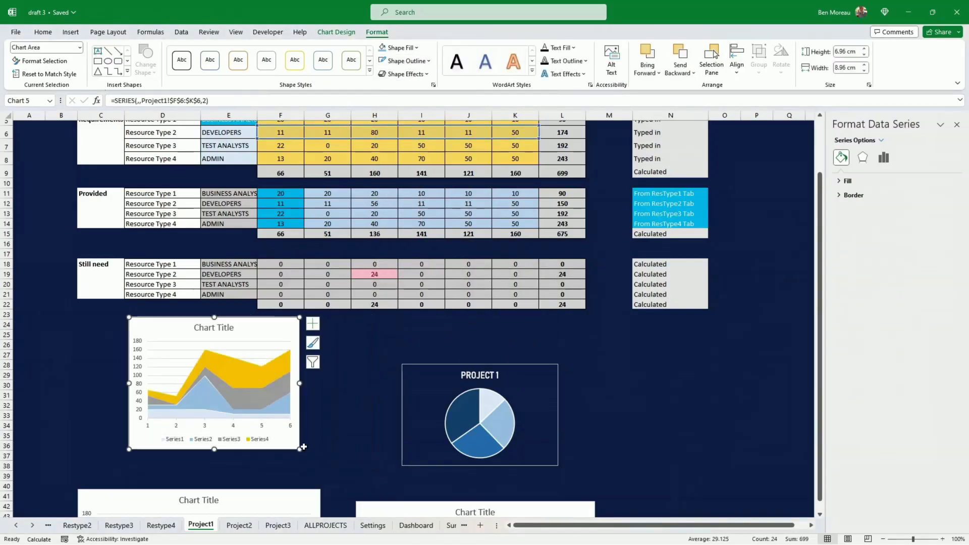
pyautogui.click(417, 48)
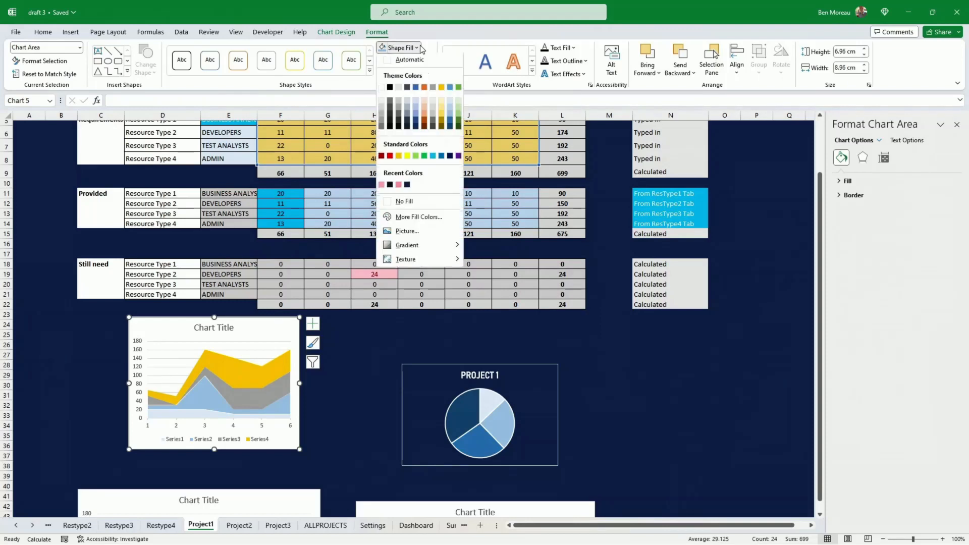
pyautogui.click(404, 201)
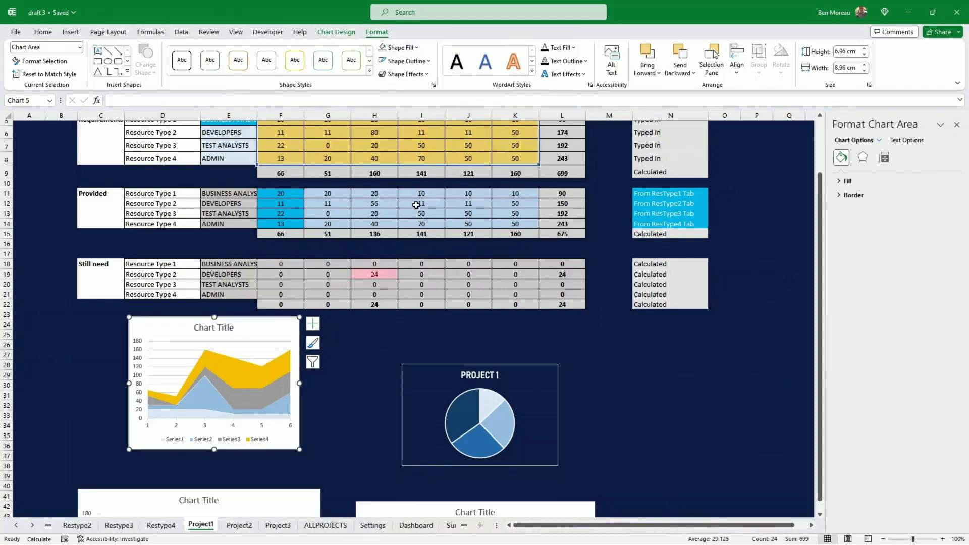
# - Delete the area chart's gridlines, both axes and legend, and shrink the chart to about 6.1 cm wide by 6.06 cm high
pyautogui.click(251, 349)
pyautogui.press('Delete')
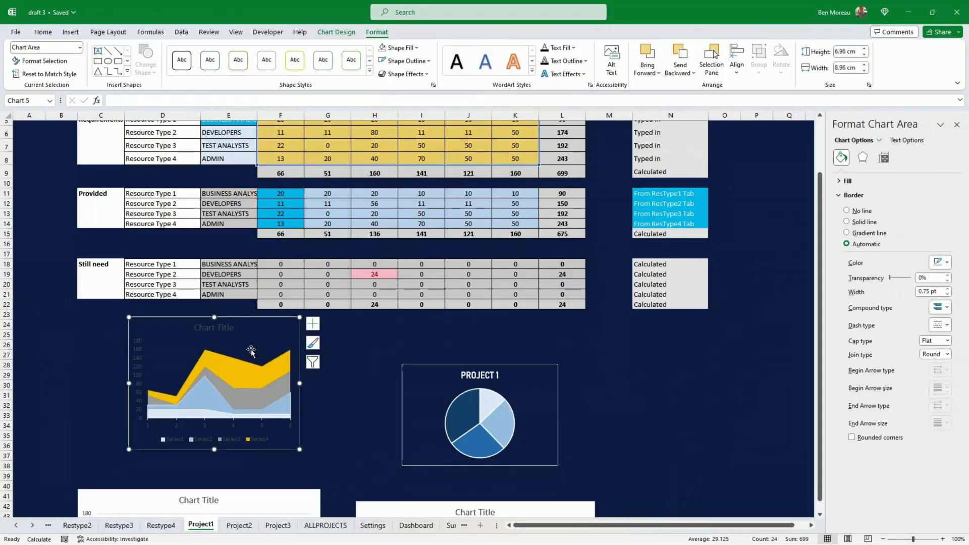
pyautogui.click(137, 379)
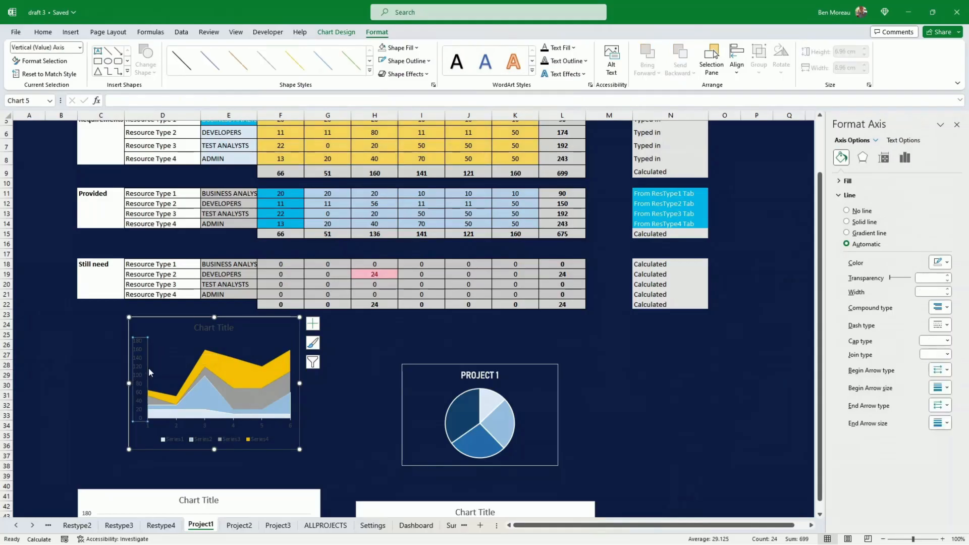
pyautogui.press('Delete')
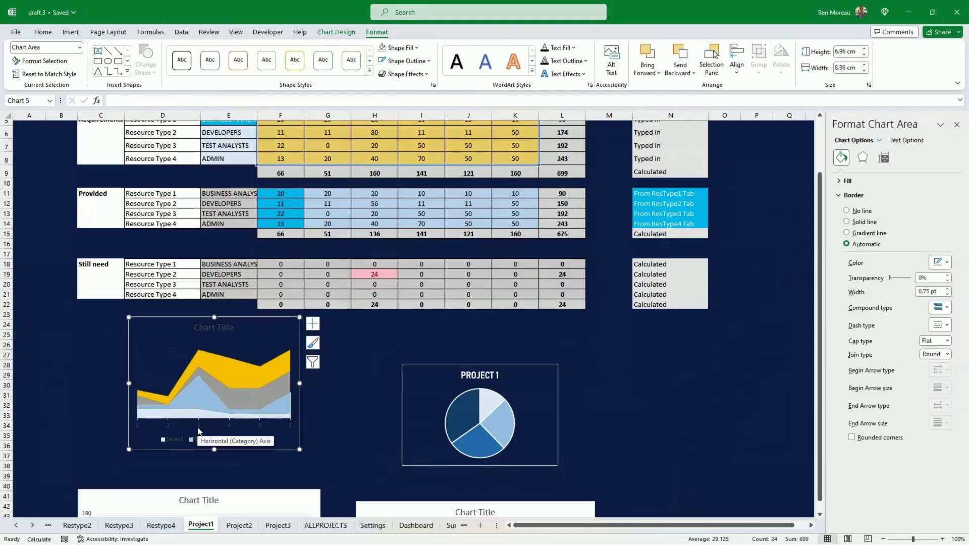
pyautogui.click(199, 430)
pyautogui.press('Delete')
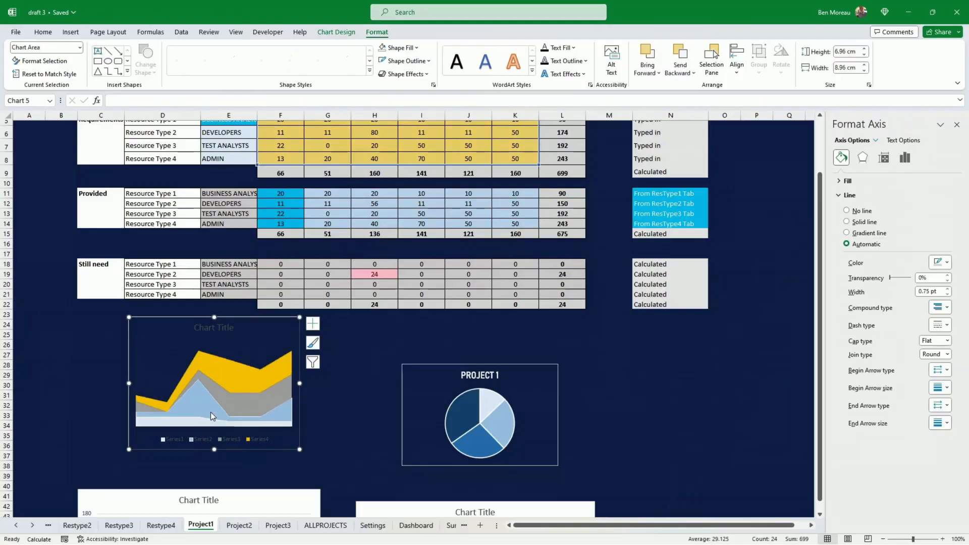
pyautogui.click(204, 440)
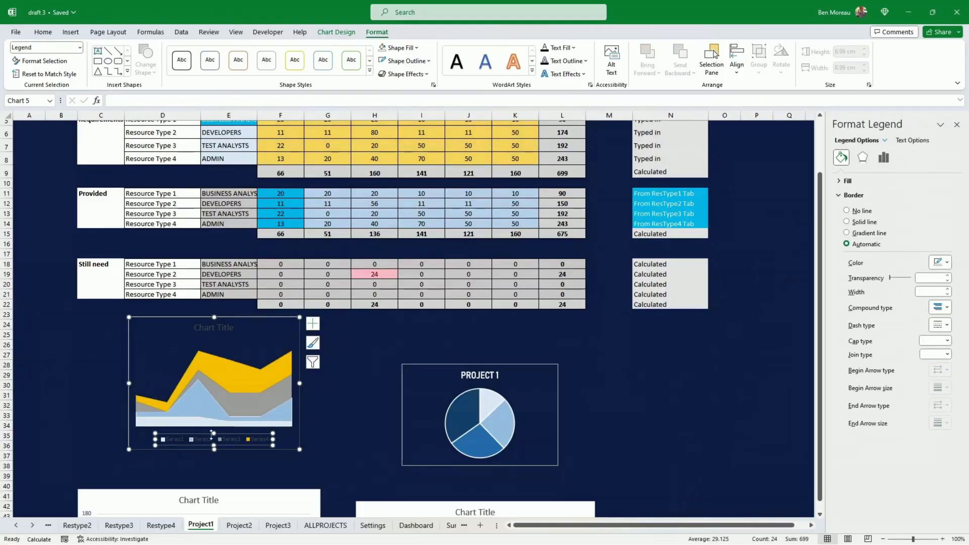
pyautogui.press('Delete')
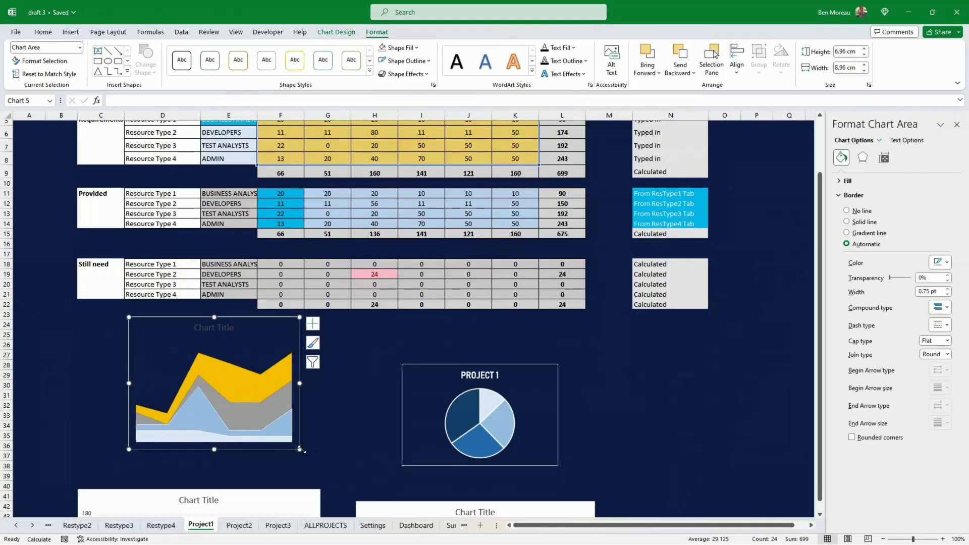
pyautogui.moveTo(300, 449); pyautogui.dragTo(245, 432)
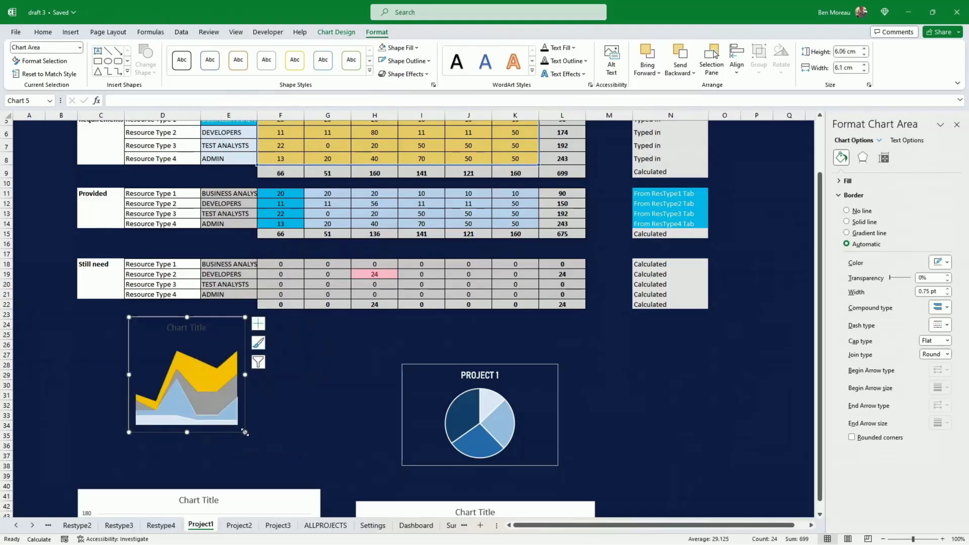
# - Set the outline weight of the area chart's Series 1 and Series 2 to 1½ pt
pyautogui.scroll(-3, 272, 321)
pyautogui.click(228, 330)
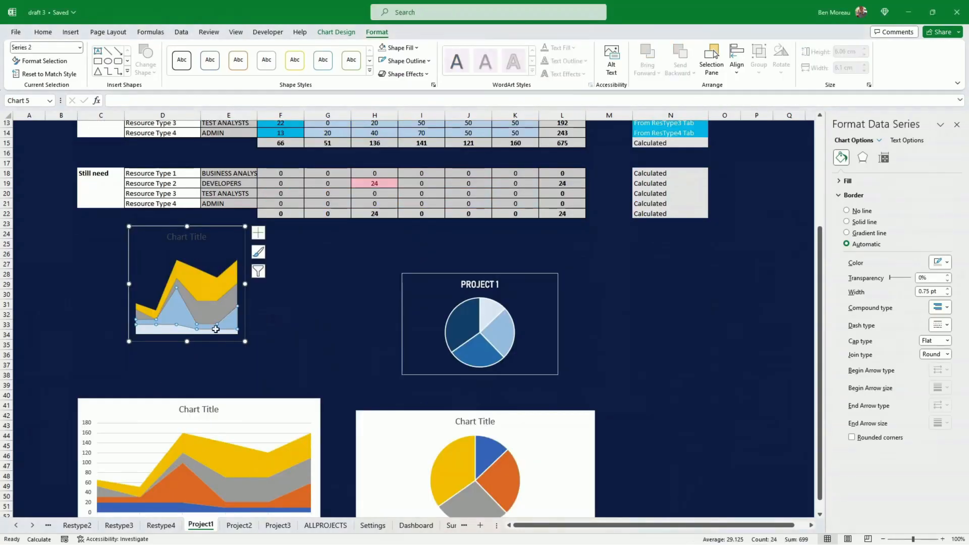
pyautogui.click(406, 61)
pyautogui.moveTo(433, 247)
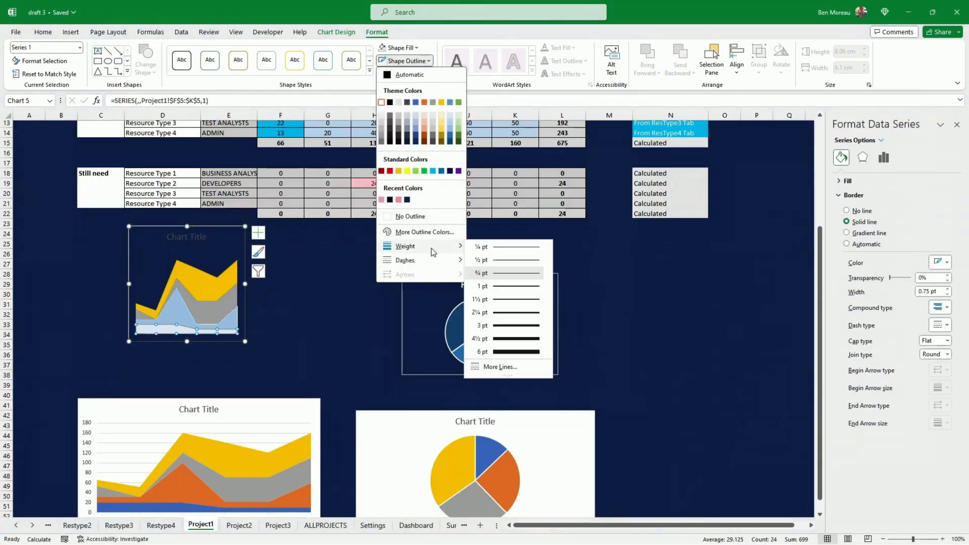
pyautogui.click(511, 300)
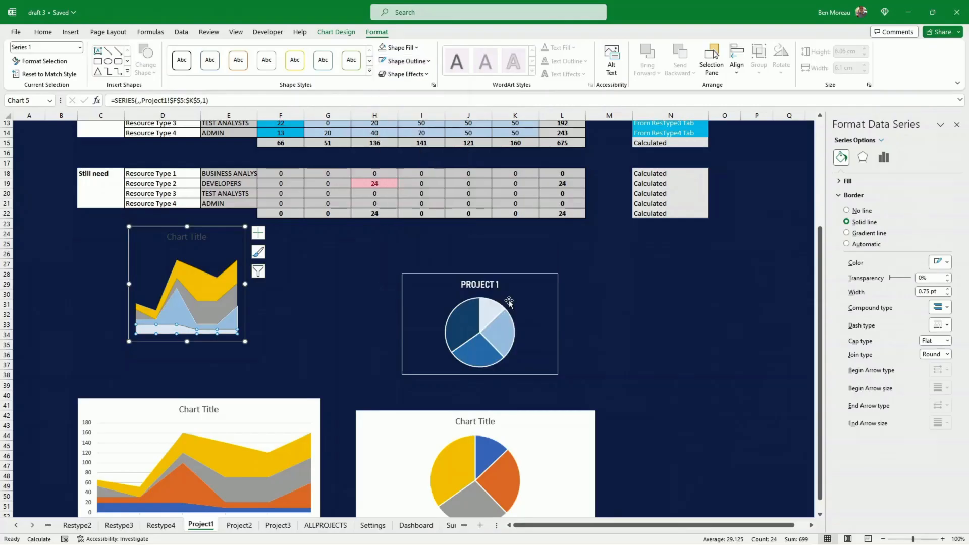
pyautogui.click(183, 314)
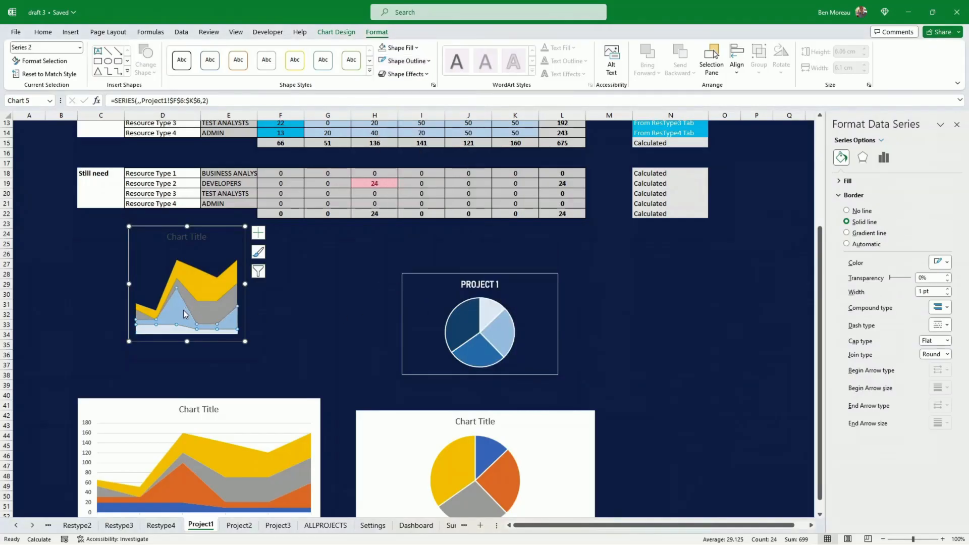
pyautogui.click(428, 61)
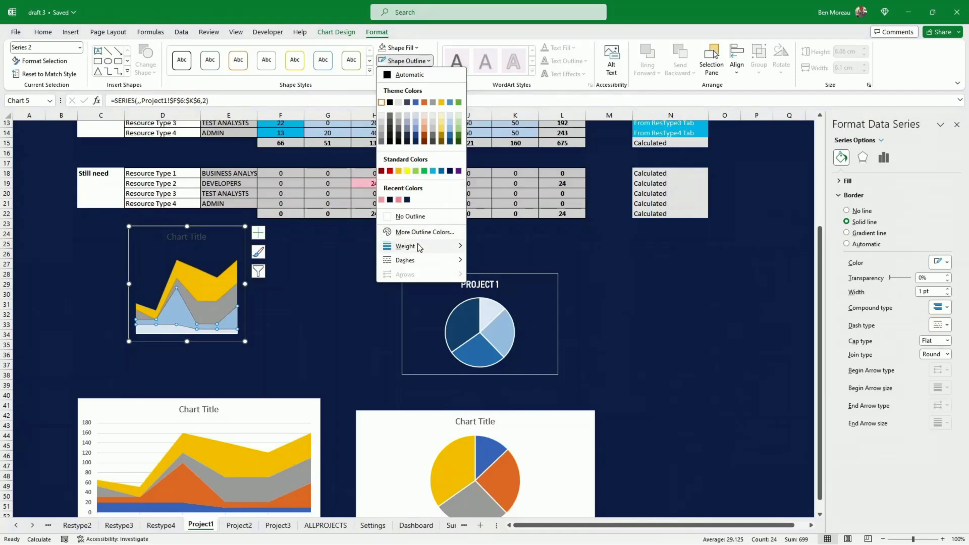
pyautogui.moveTo(399, 246)
pyautogui.click(502, 301)
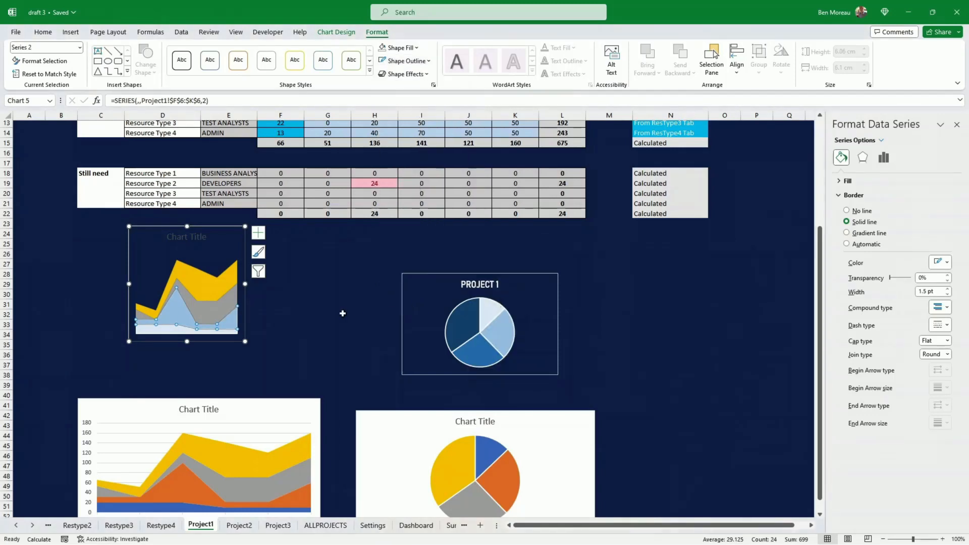
# - Give the area chart's Series 3 a white 1½ pt outline and a medium blue fill
pyautogui.click(219, 310)
pyautogui.click(407, 61)
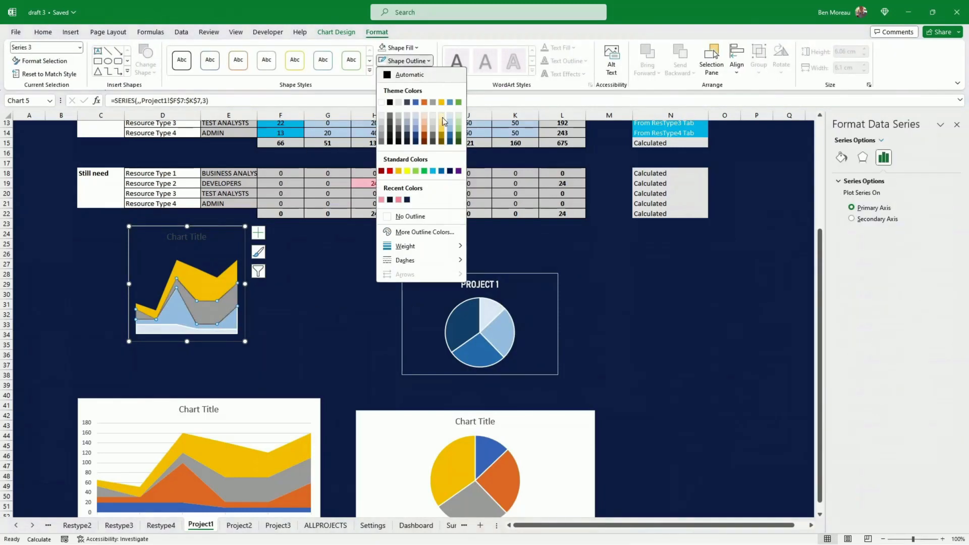
pyautogui.moveTo(427, 253)
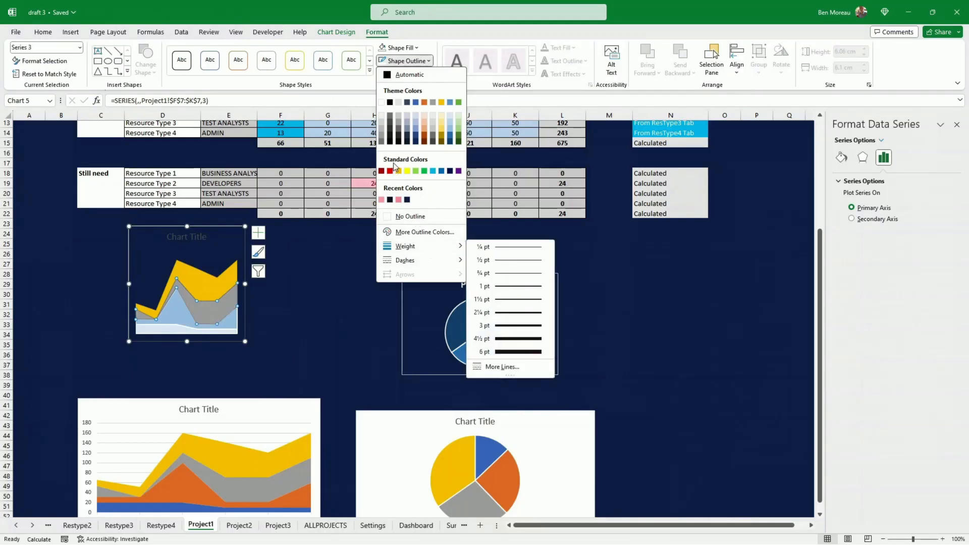
pyautogui.click(382, 103)
pyautogui.click(399, 61)
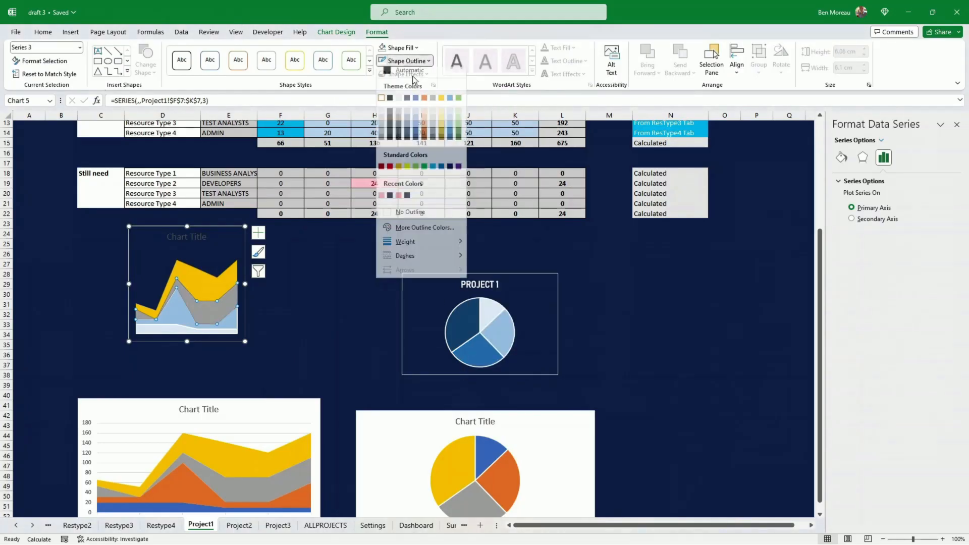
pyautogui.moveTo(431, 250)
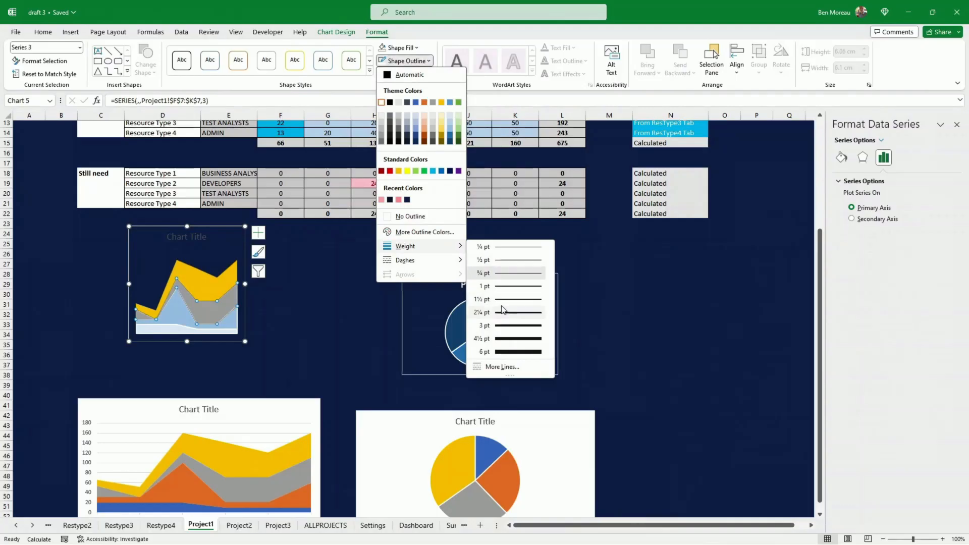
pyautogui.click(494, 300)
pyautogui.click(219, 291)
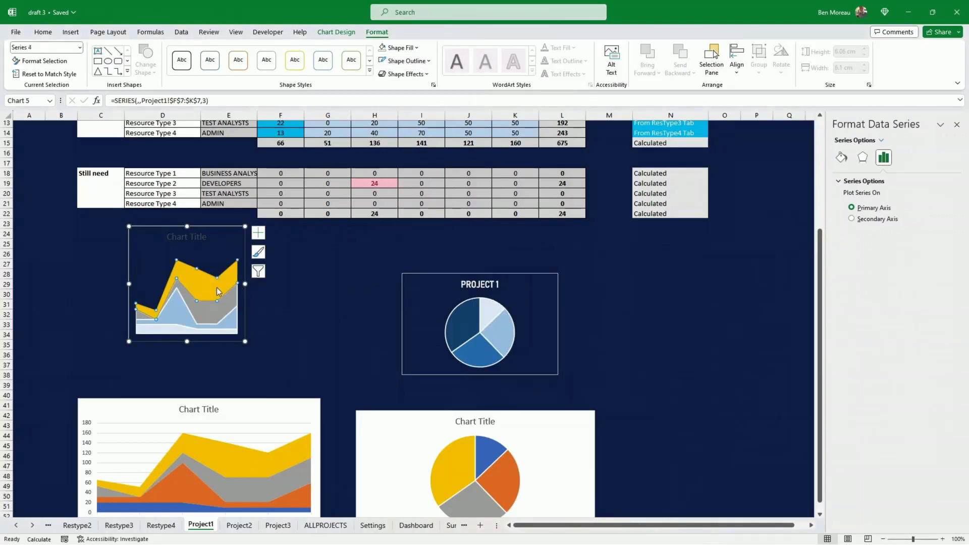
pyautogui.click(215, 310)
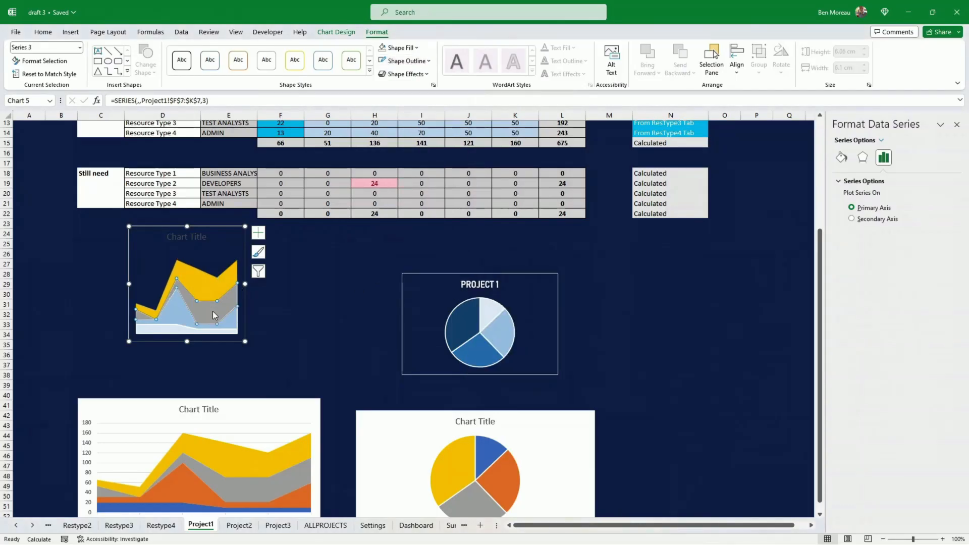
pyautogui.click(398, 48)
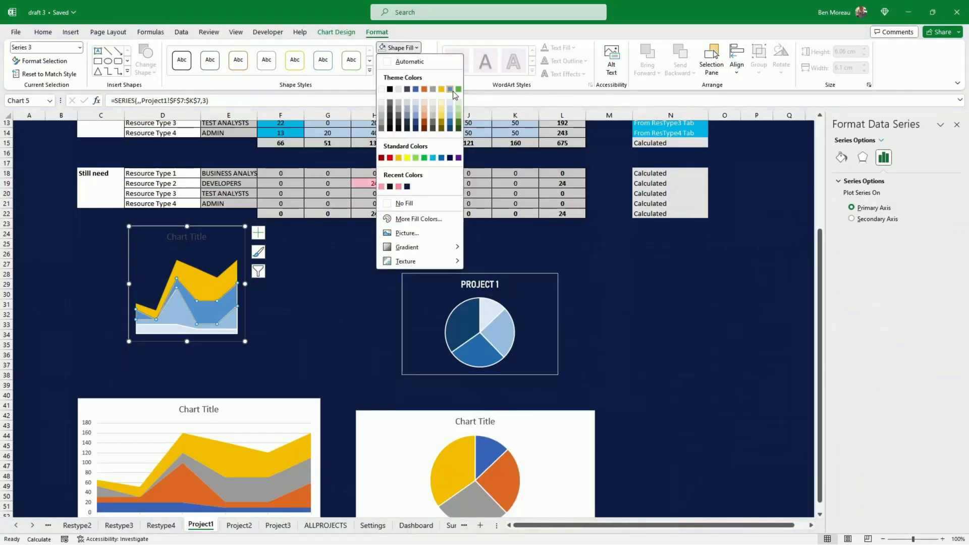
pyautogui.click(452, 91)
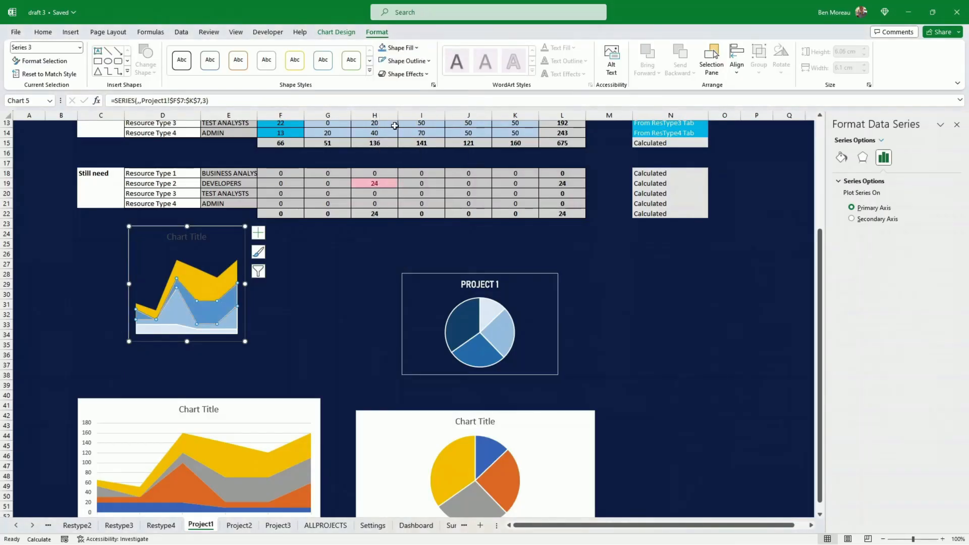
# - Give the area chart's Series 4 a white 1½ pt outline and the darkest blue theme fill
pyautogui.click(224, 284)
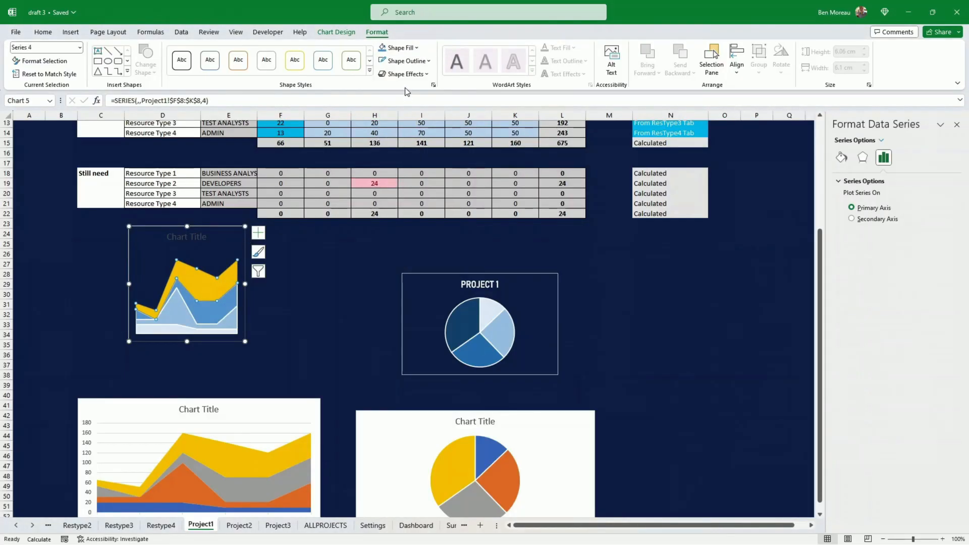
pyautogui.click(411, 62)
pyautogui.click(386, 102)
pyautogui.click(406, 61)
pyautogui.moveTo(460, 249)
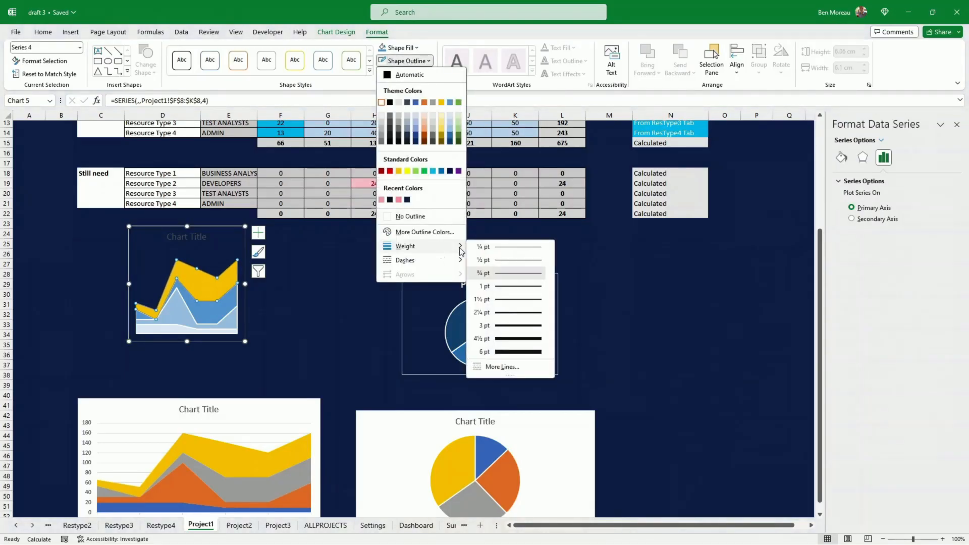
pyautogui.click(500, 300)
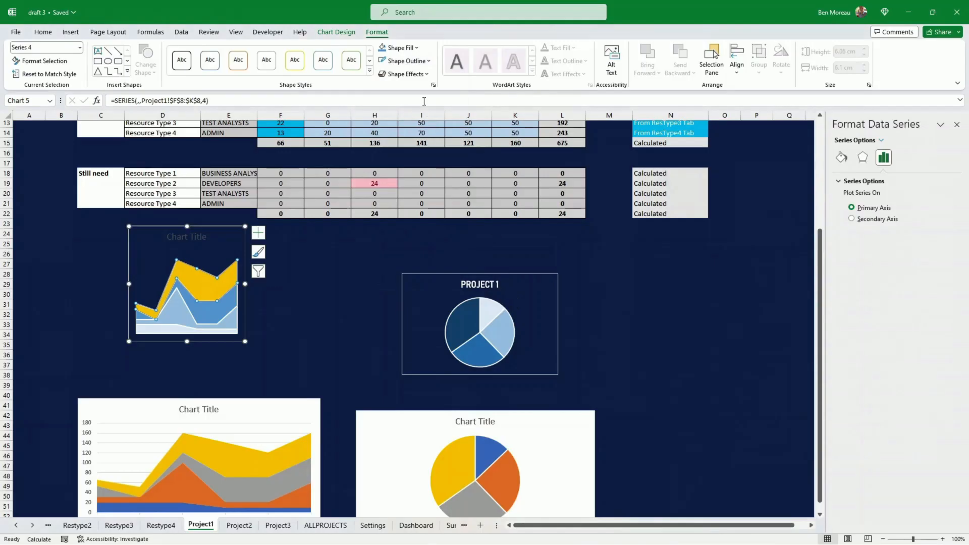
pyautogui.click(401, 48)
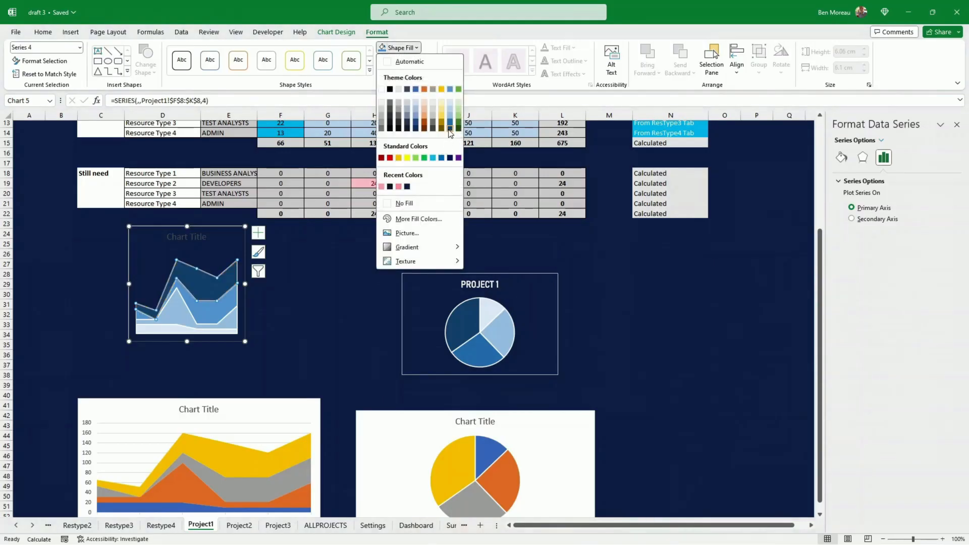
pyautogui.click(449, 129)
pyautogui.click(322, 286)
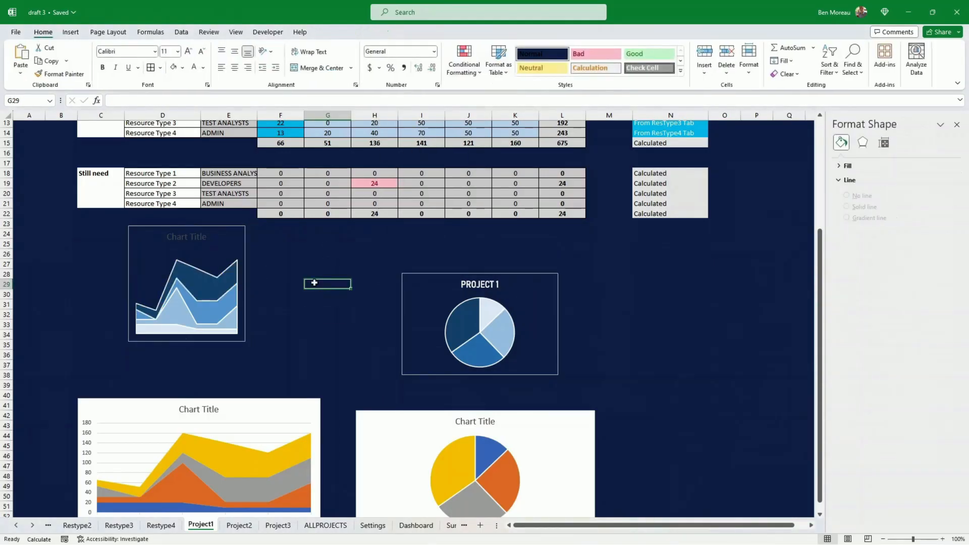
# - Remove the outline around the area chart's chart area
pyautogui.click(242, 343)
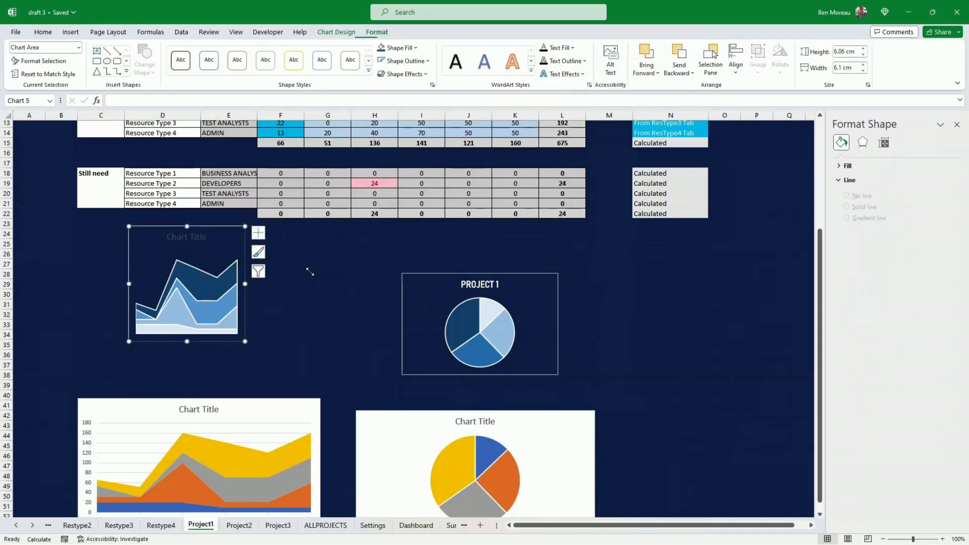
pyautogui.click(423, 61)
pyautogui.click(426, 217)
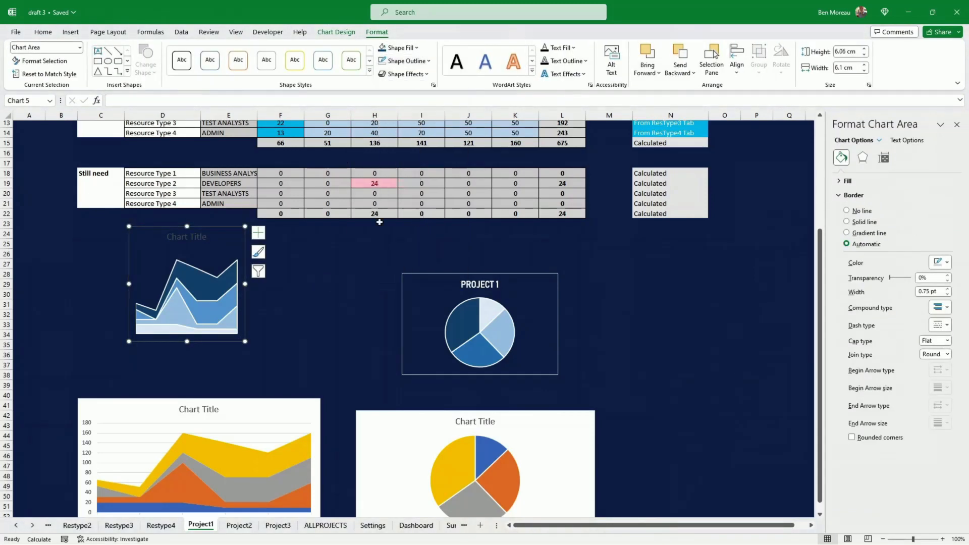
# - Make the area chart's title text white and link the title to cell C4 of the Project1 sheet
pyautogui.click(203, 241)
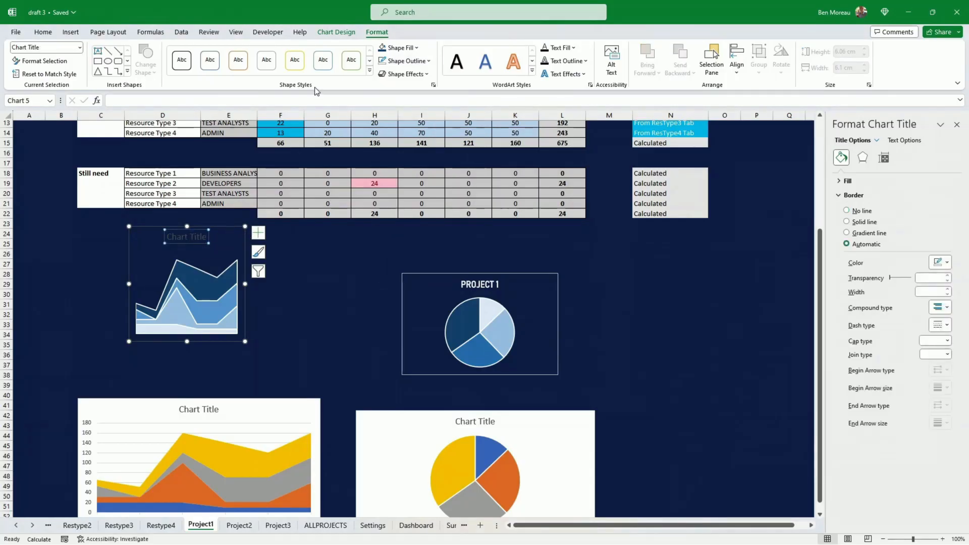
pyautogui.click(574, 47)
pyautogui.click(545, 90)
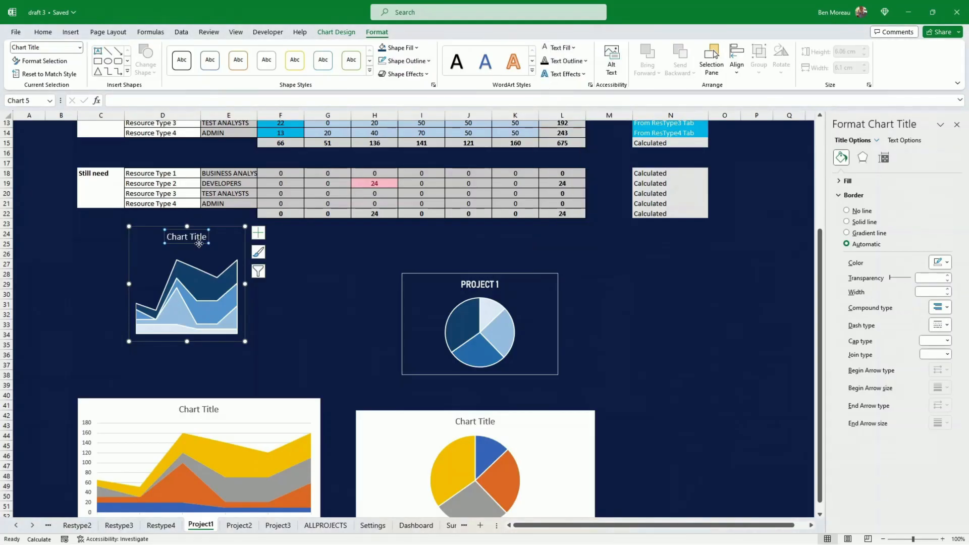
pyautogui.click(121, 102)
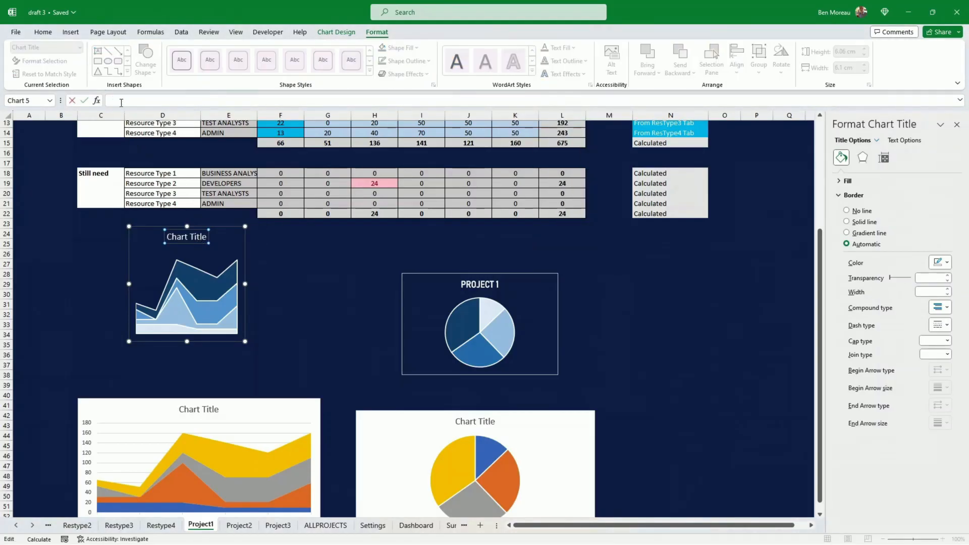
pyautogui.write('=')
pyautogui.scroll(4, 87, 195)
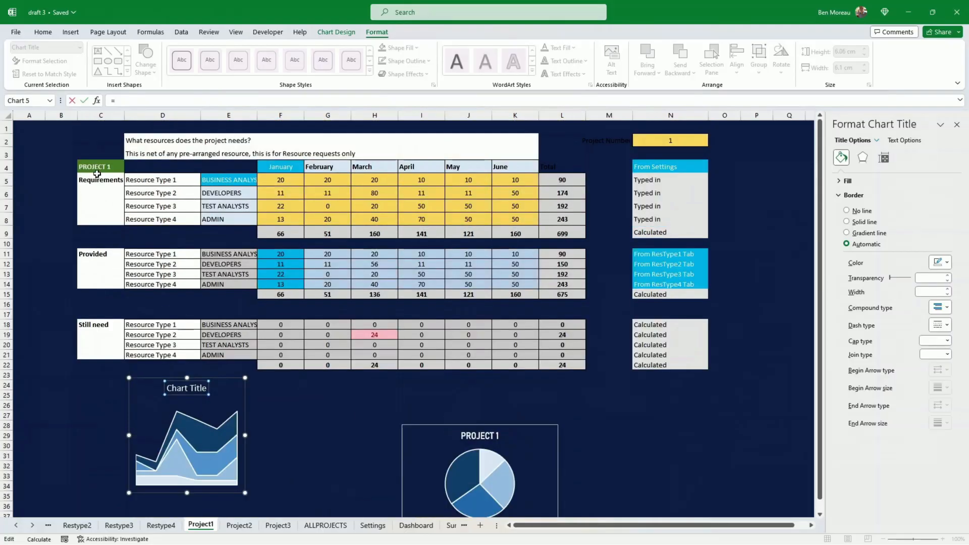
pyautogui.click(96, 166)
pyautogui.press('Return')
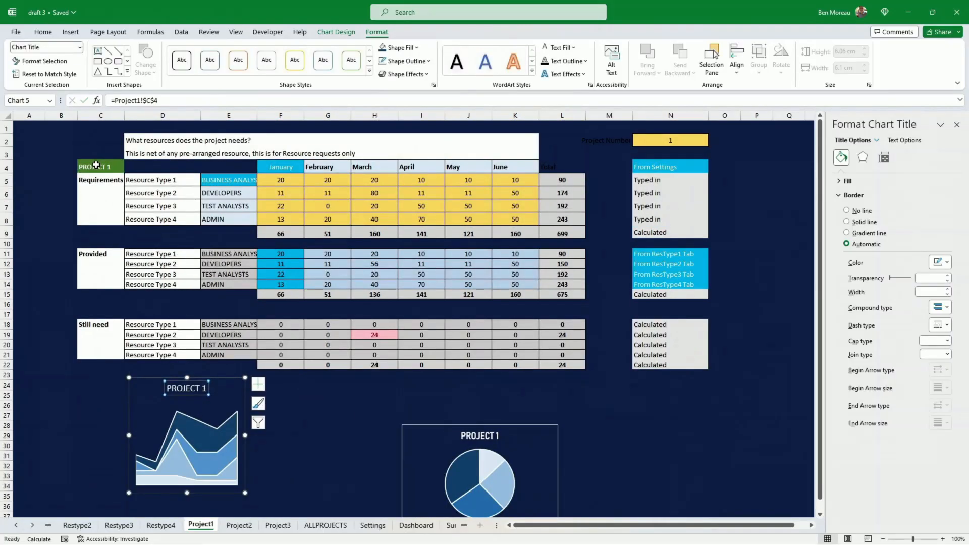
# - Set the area chart title's font to Bahnschrift SemiBold SemiConden at size 11
pyautogui.click(44, 33)
pyautogui.click(155, 52)
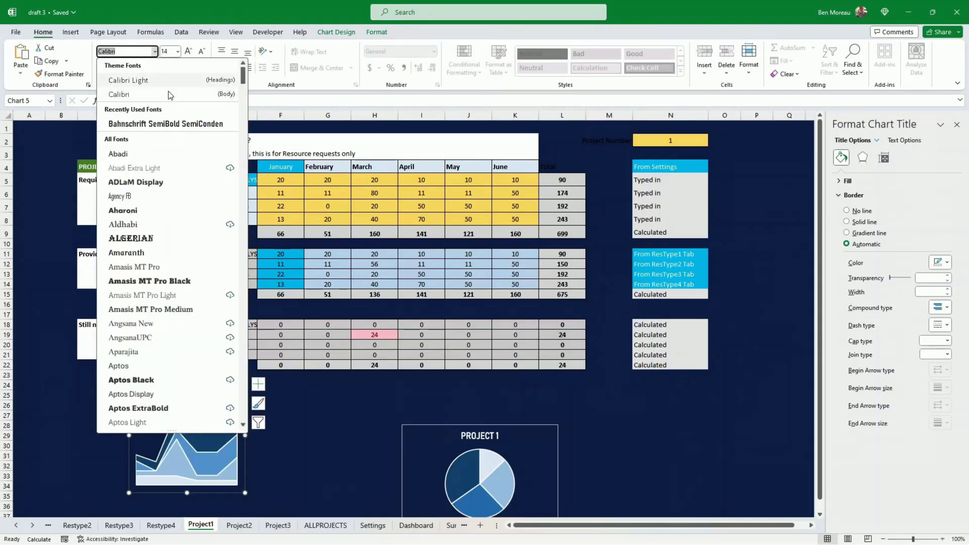
pyautogui.click(151, 118)
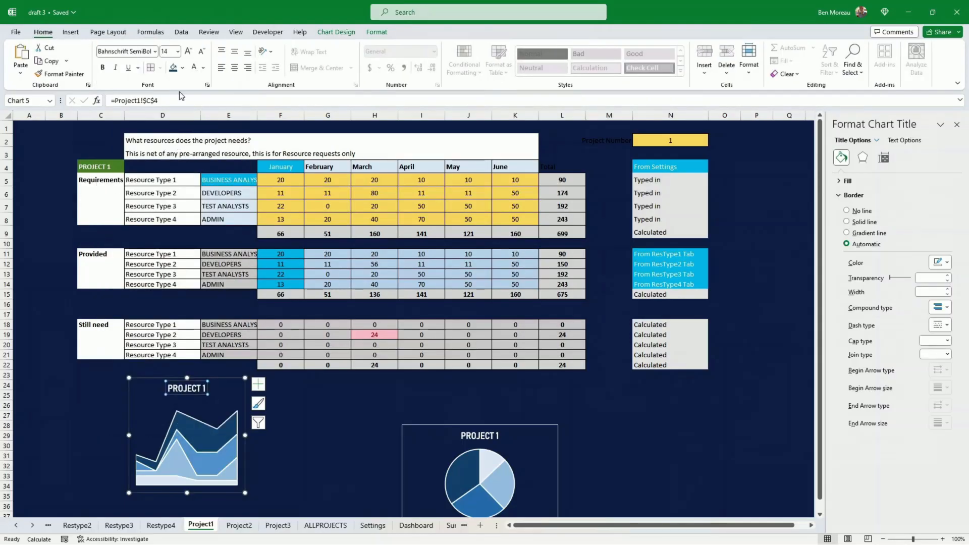
pyautogui.click(201, 52)
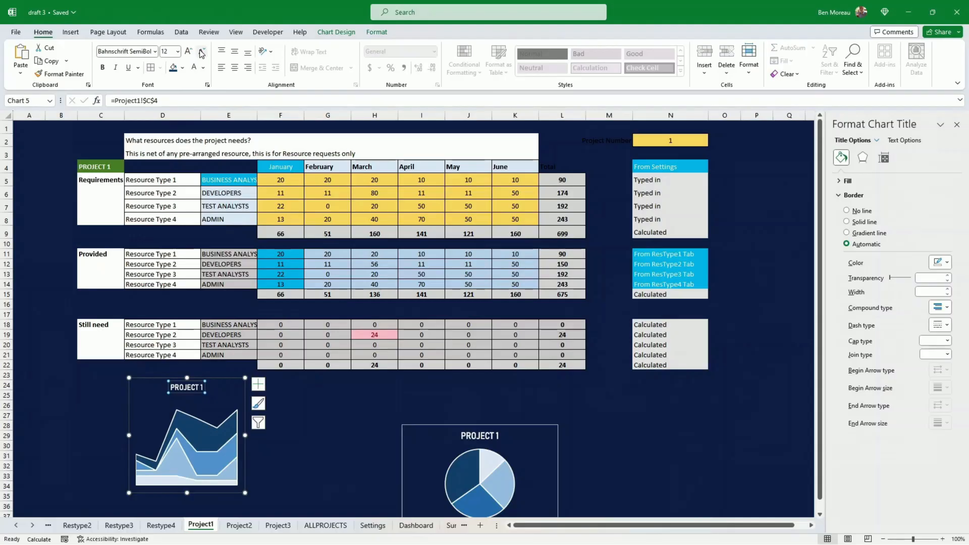
pyautogui.click(171, 51)
pyautogui.write('11')
pyautogui.press('Return')
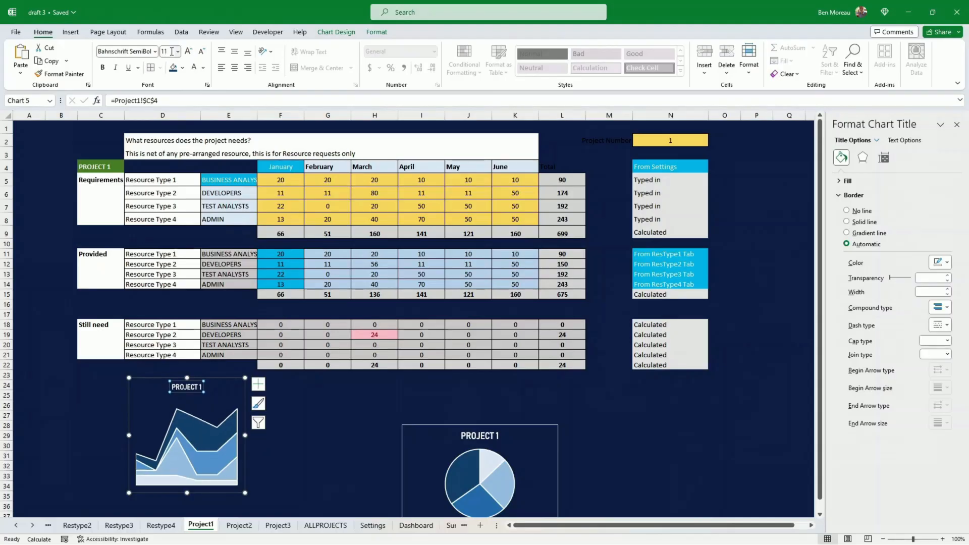
# - Save the formatted area chart as a chart template named "a template area"
pyautogui.rightClick(245, 488)
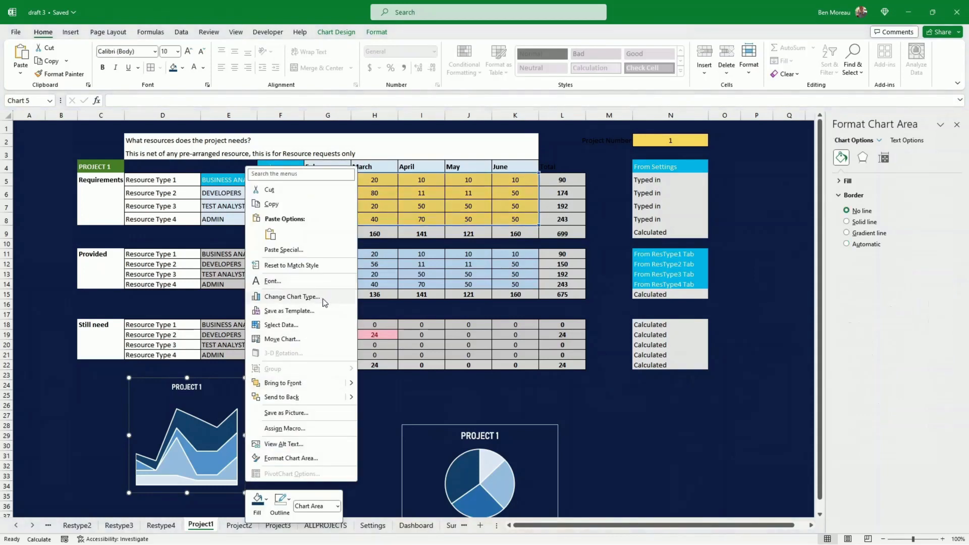
pyautogui.click(328, 312)
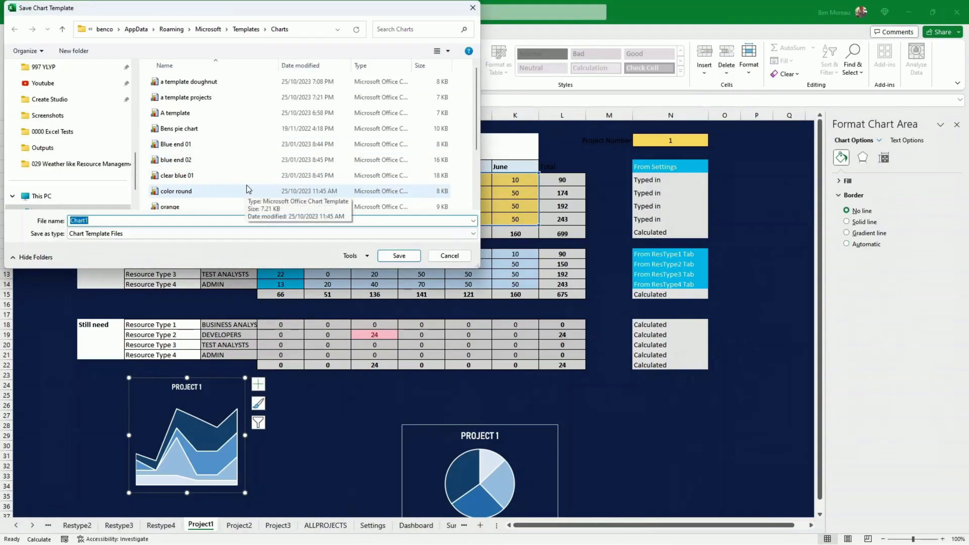
pyautogui.write('a tem')
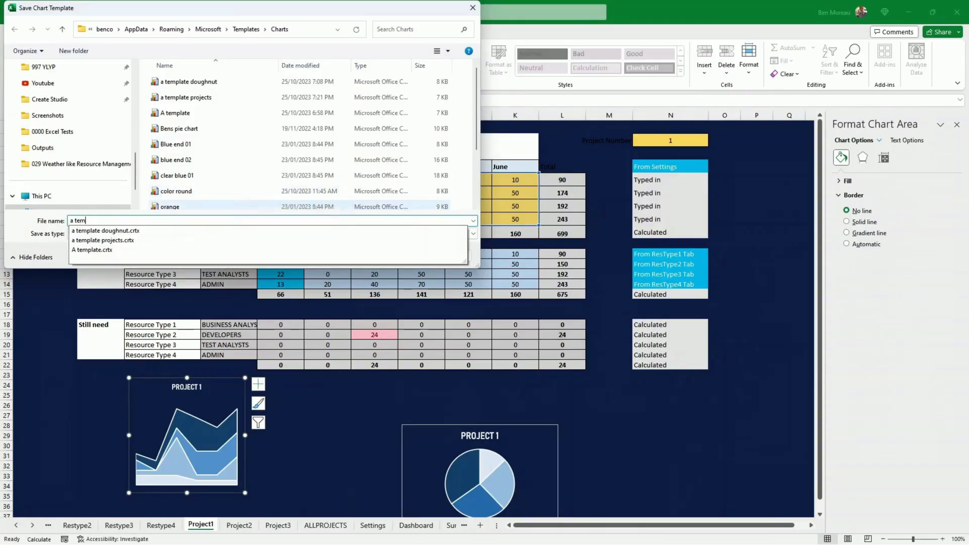
pyautogui.write('plate area')
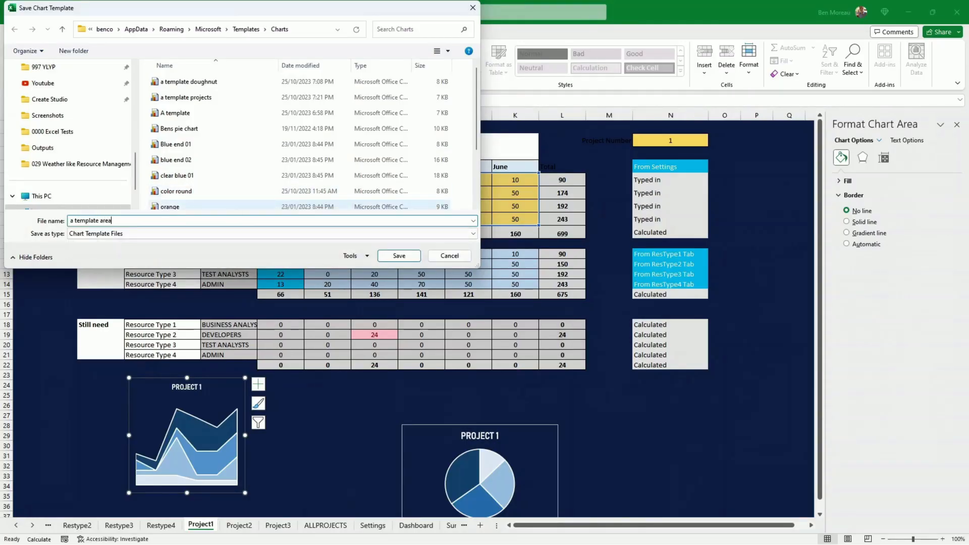
pyautogui.press('Return')
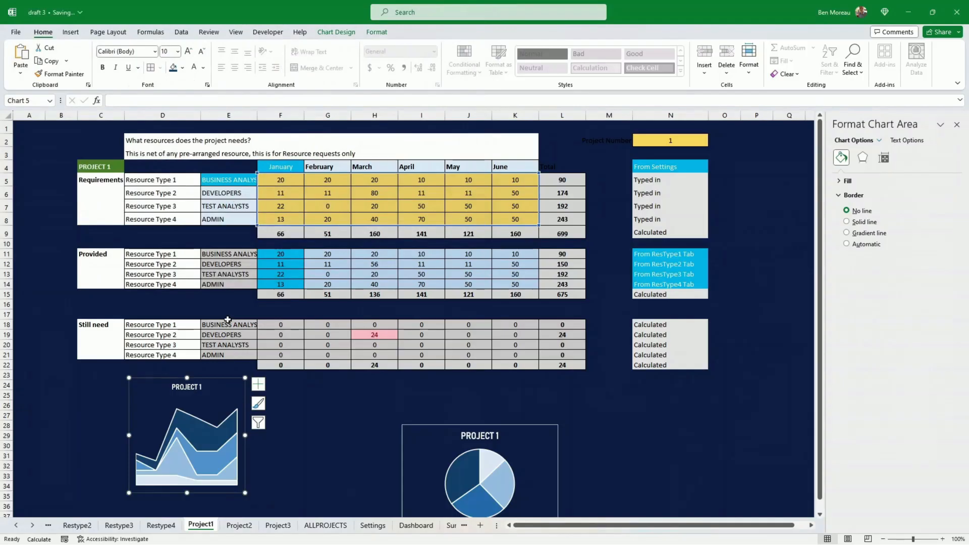
# - Copy the Project 1 area chart to the Dashboard sheet and place it in the wide lower card
pyautogui.click(86, 464)
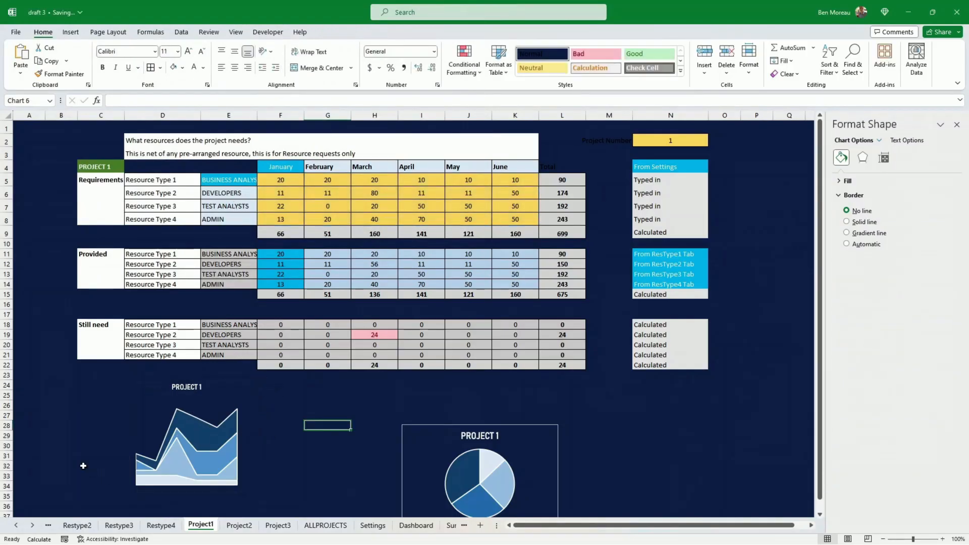
pyautogui.click(416, 525)
pyautogui.hotkey('ctrl', 'v')
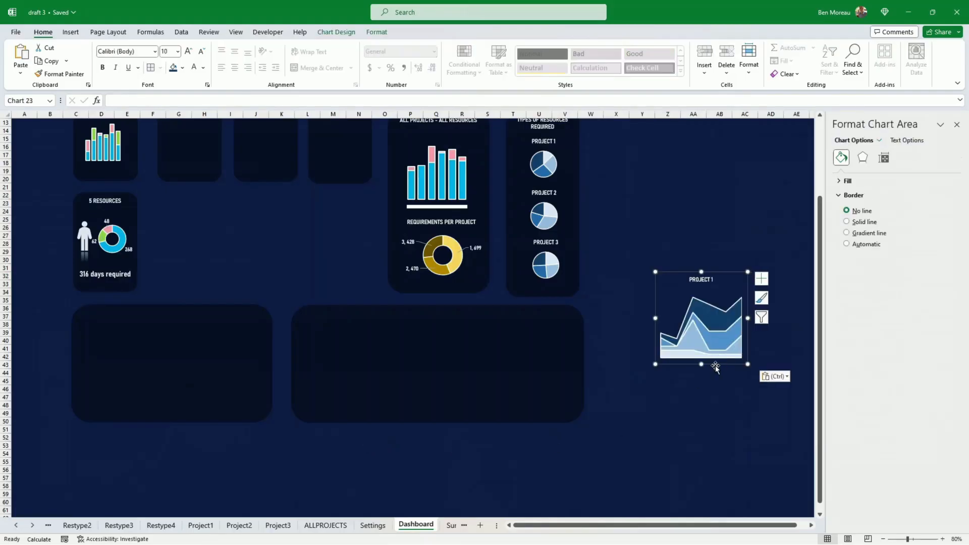
pyautogui.moveTo(715, 364); pyautogui.dragTo(368, 402)
# - Title the wide lower card "PROJECTS USE OF RESOURCES", centred in the Bahnschrift SemiBold SemiConden font
pyautogui.click(422, 375)
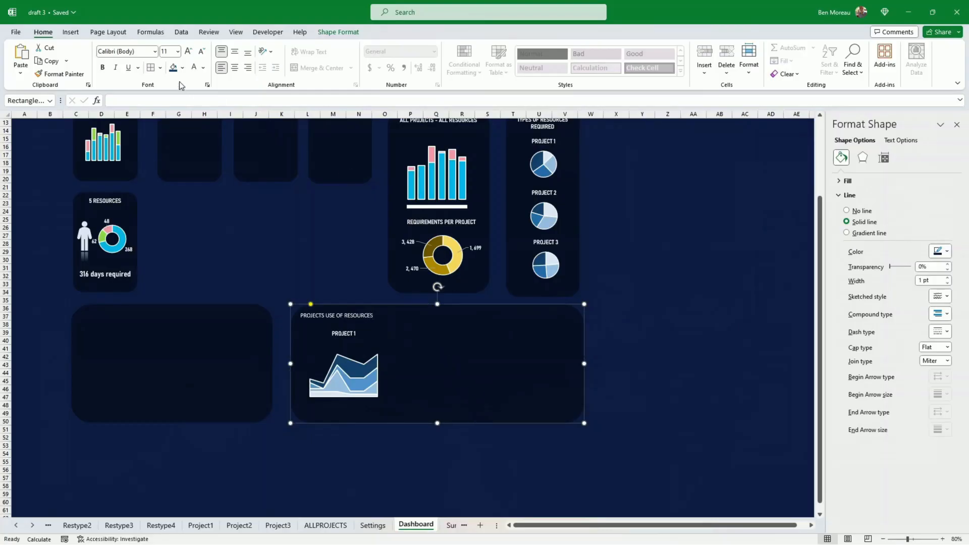
pyautogui.click(155, 51)
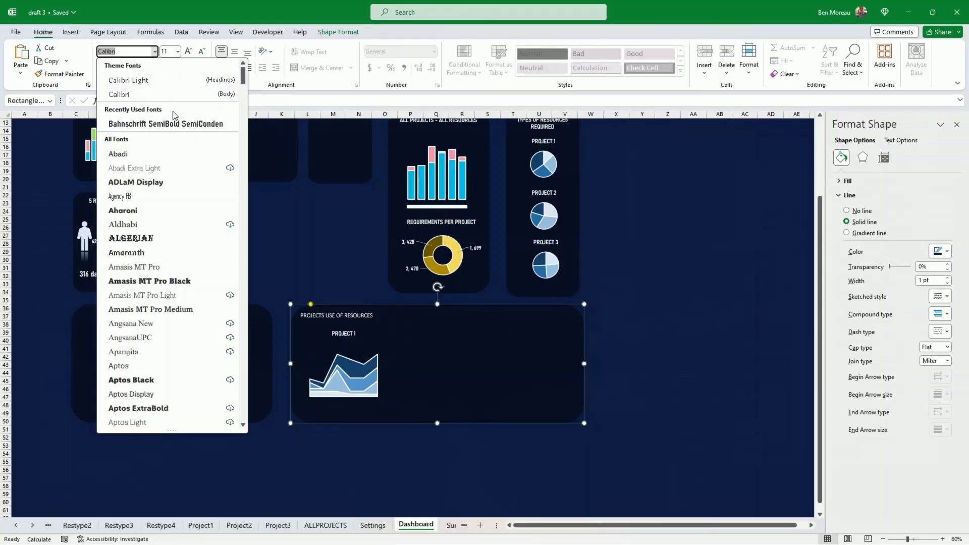
pyautogui.click(167, 124)
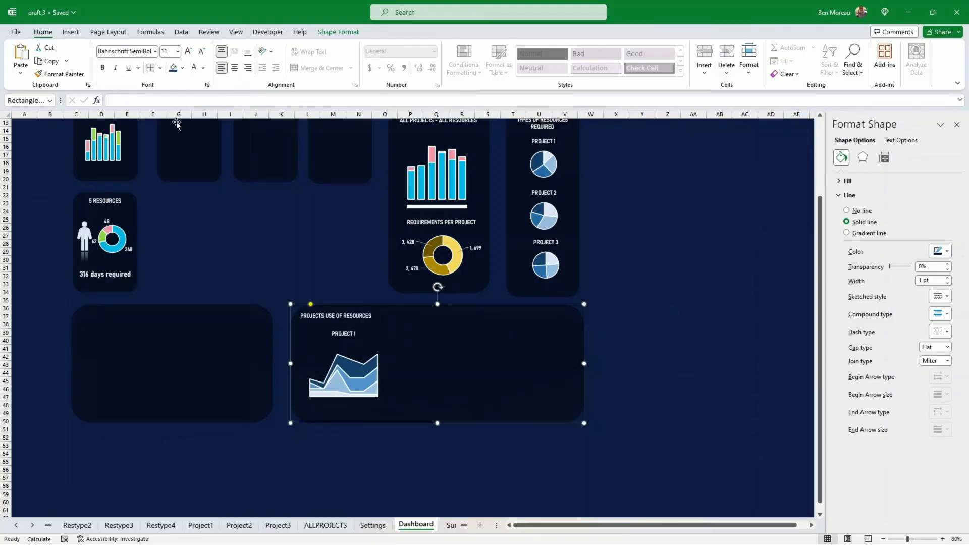
pyautogui.click(235, 68)
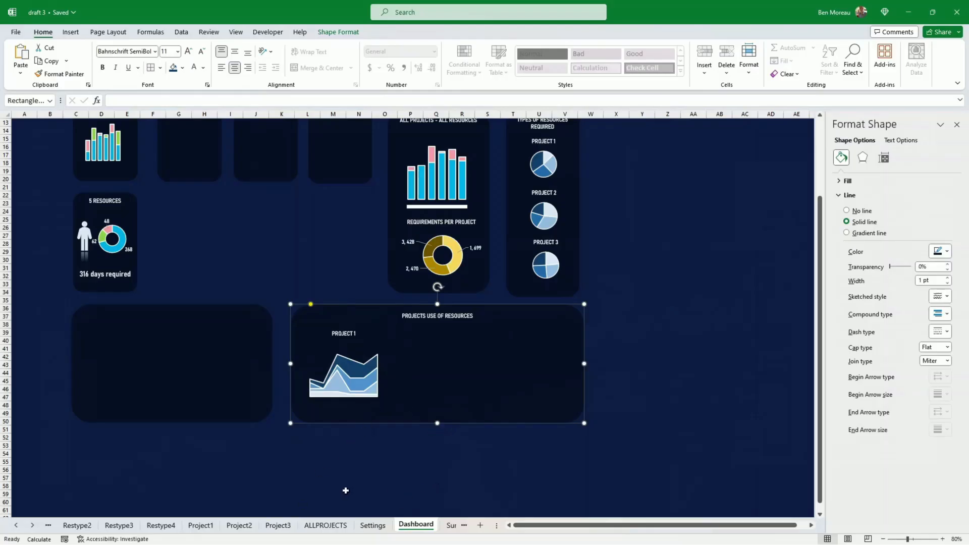
# - Create a stacked area chart from F5:K8 on the Project2 sheet and apply the saved area chart template
pyautogui.click(239, 525)
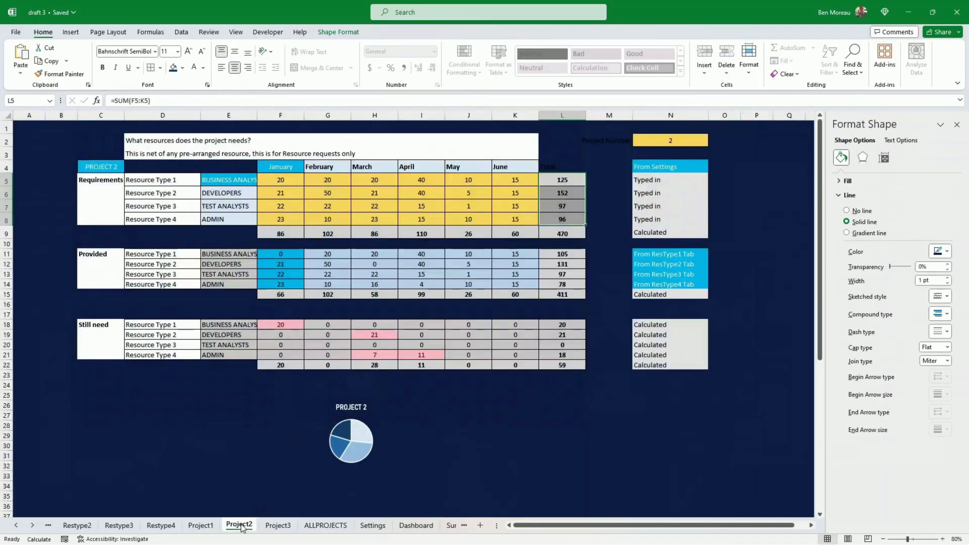
pyautogui.moveTo(281, 178); pyautogui.dragTo(514, 219)
pyautogui.click(70, 32)
pyautogui.click(324, 60)
pyautogui.click(360, 214)
pyautogui.click(557, 59)
pyautogui.click(371, 179)
pyautogui.click(578, 214)
pyautogui.click(590, 413)
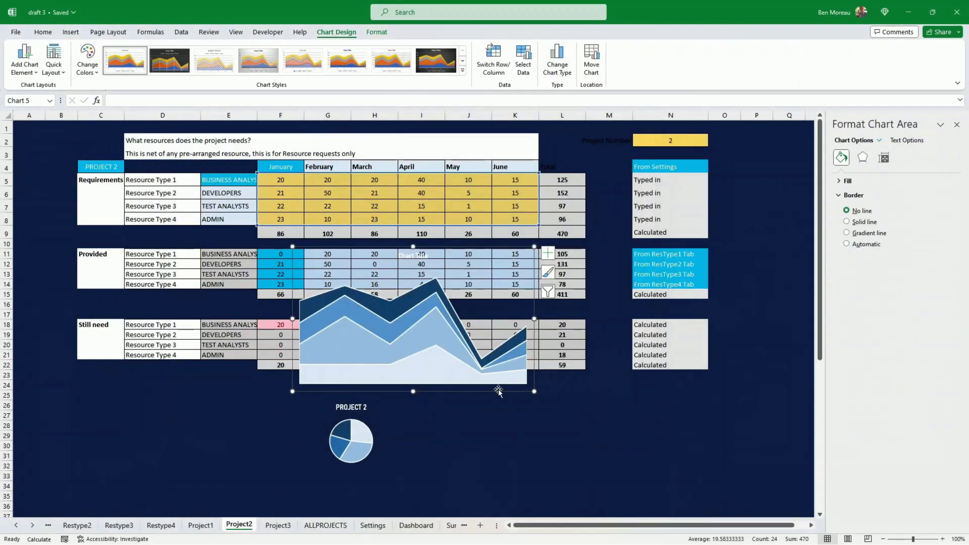
# - Move the Project 2 area chart below the tables, resize it and link its title to cell C4
pyautogui.moveTo(499, 389); pyautogui.dragTo(617, 494)
pyautogui.moveTo(651, 496); pyautogui.dragTo(574, 484)
pyautogui.click(492, 360)
pyautogui.click(117, 101)
pyautogui.write('=')
pyautogui.click(100, 167)
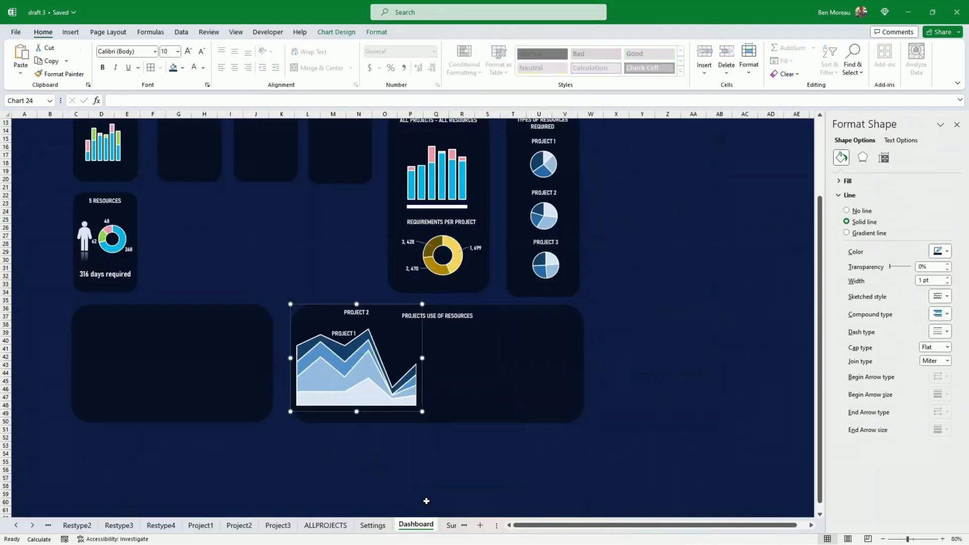
# - Place the Project 2 area chart on the Dashboard beside the Project 1 area chart and shrink it to a similar size
pyautogui.moveTo(353, 363); pyautogui.dragTo(456, 363)
pyautogui.moveTo(534, 353); pyautogui.dragTo(471, 362)
pyautogui.click(440, 388)
pyautogui.moveTo(440, 395); pyautogui.dragTo(372, 404)
pyautogui.click(364, 395)
pyautogui.click(437, 359)
pyautogui.moveTo(433, 336); pyautogui.dragTo(434, 328)
pyautogui.click(435, 444)
pyautogui.click(437, 410)
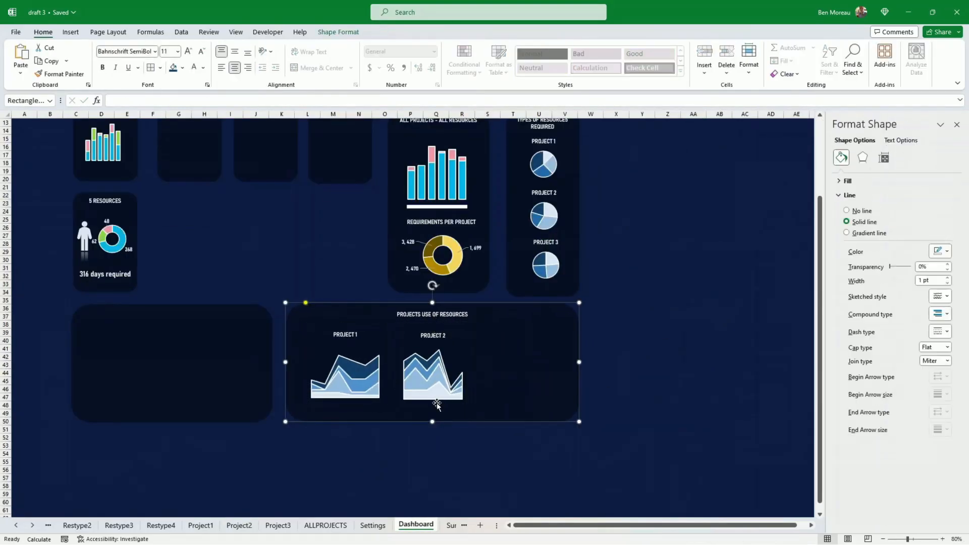
pyautogui.click(437, 404)
pyautogui.click(434, 446)
# - Create a stacked area chart from F5:K8 on the Project3 sheet and apply the saved area chart template
pyautogui.click(279, 525)
pyautogui.moveTo(281, 180); pyautogui.dragTo(514, 219)
pyautogui.click(71, 33)
pyautogui.click(326, 61)
pyautogui.click(359, 221)
pyautogui.click(557, 60)
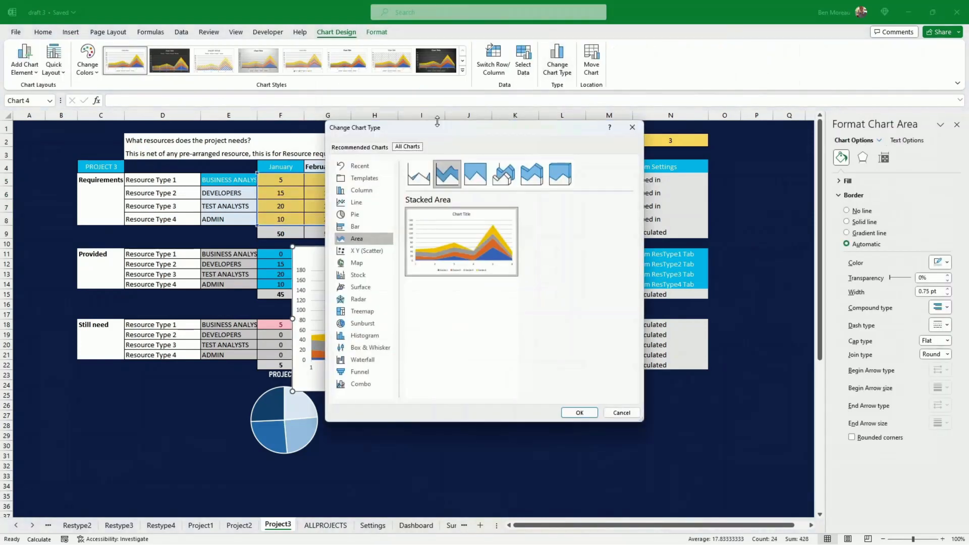
pyautogui.click(364, 179)
pyautogui.click(578, 411)
# - Shrink the Project 3 area chart, move it below the tables and link its title to cell C4
pyautogui.moveTo(533, 391); pyautogui.dragTo(442, 362)
pyautogui.moveTo(387, 246); pyautogui.dragTo(441, 373)
pyautogui.click(421, 383)
pyautogui.click(130, 101)
pyautogui.write('=')
pyautogui.click(101, 167)
pyautogui.press('Return')
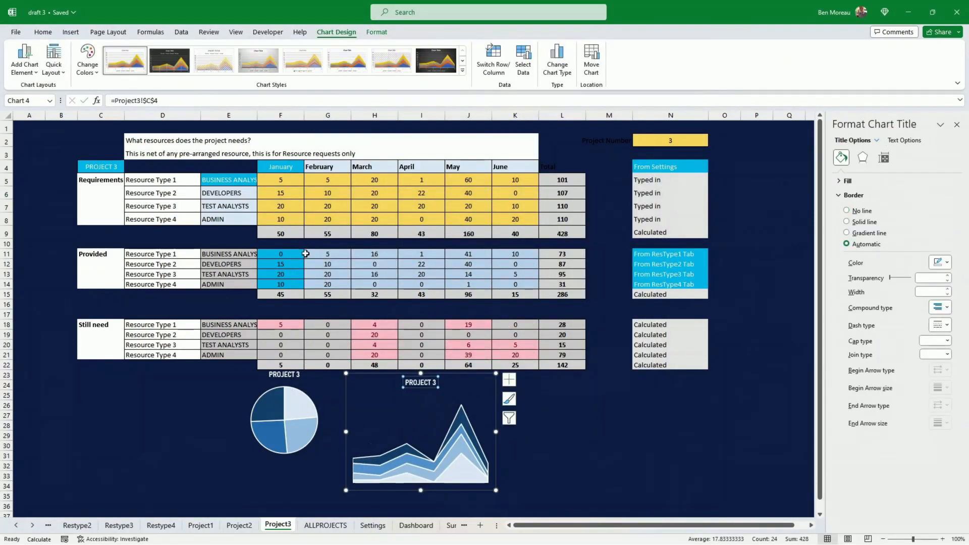
# - Copy the Project 3 area chart to the Dashboard and place it beside the Project 2 area chart
pyautogui.moveTo(495, 490); pyautogui.dragTo(543, 336)
pyautogui.hotkey('ctrl', 'c')
pyautogui.click(416, 525)
pyautogui.hotkey('ctrl', 'v')
pyautogui.click(691, 356)
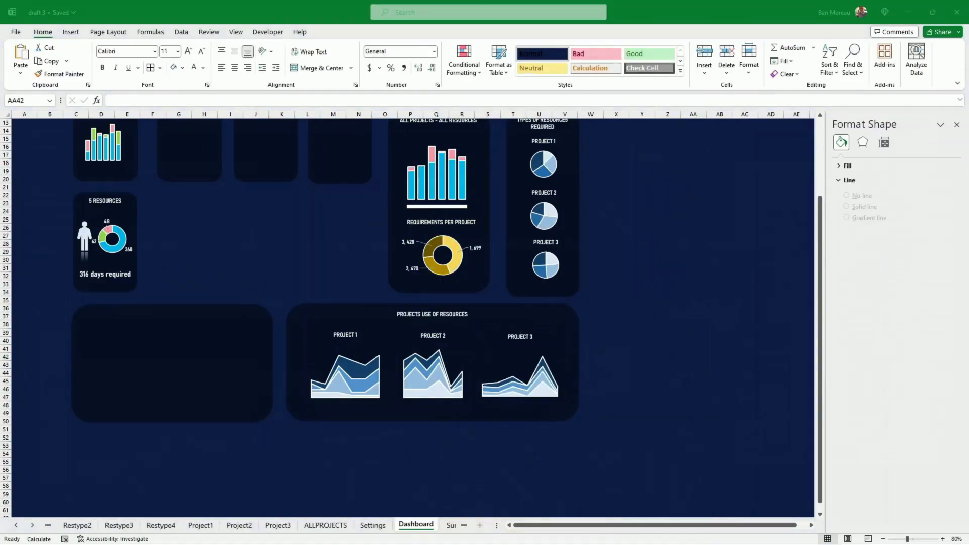
pyautogui.scroll(4, 318, 228)
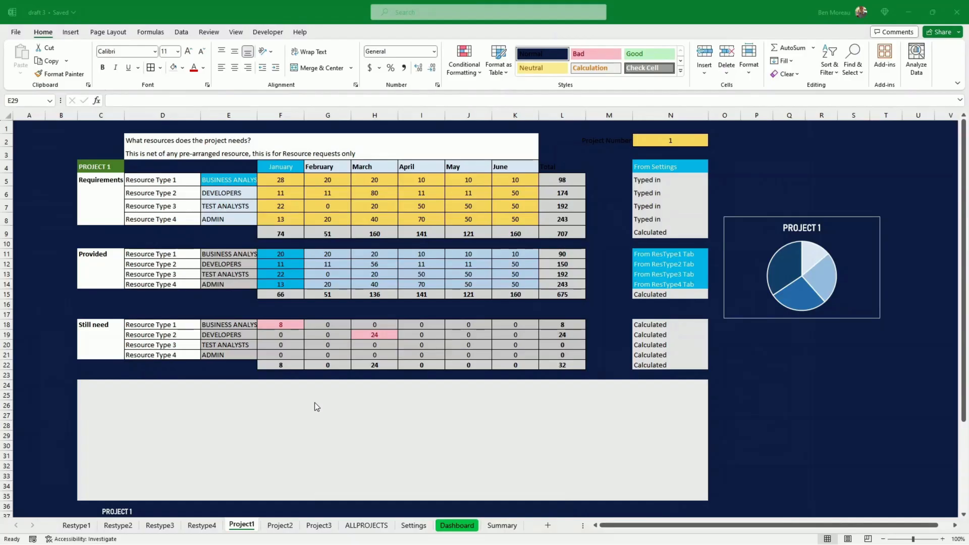
# - Enter the labels "Resource required" in E24 and "Resources OK" in E25 of the Project1 sheet
pyautogui.click(285, 397)
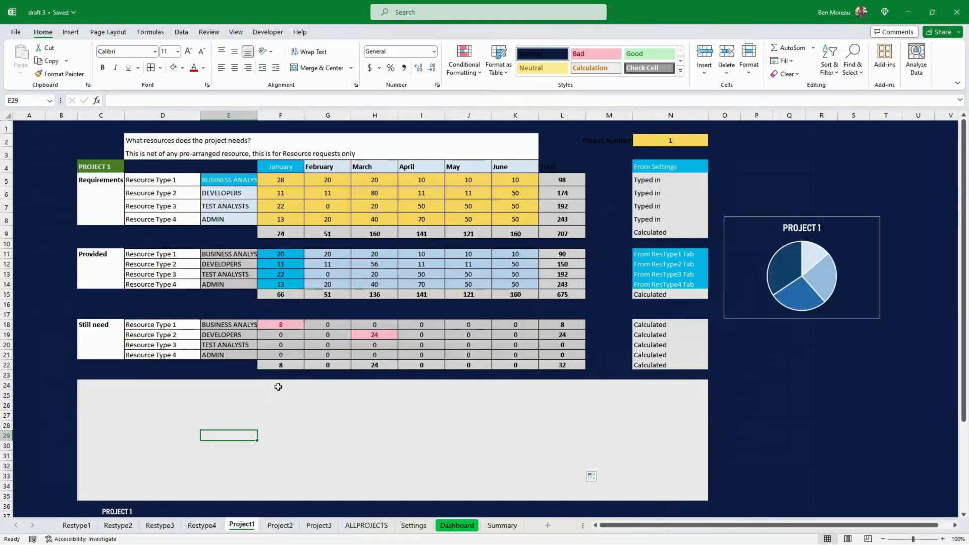
pyautogui.click(278, 384)
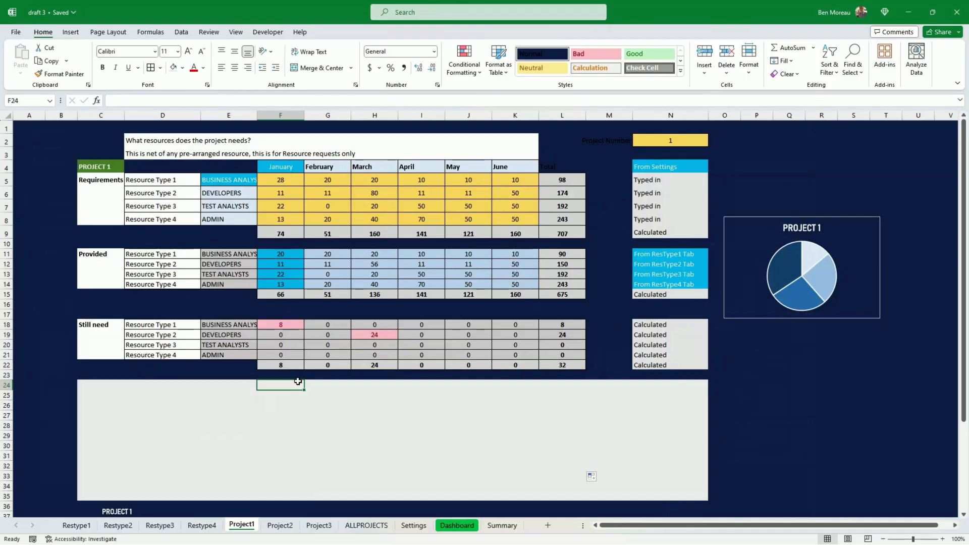
pyautogui.press('Left')
pyautogui.write('Reso')
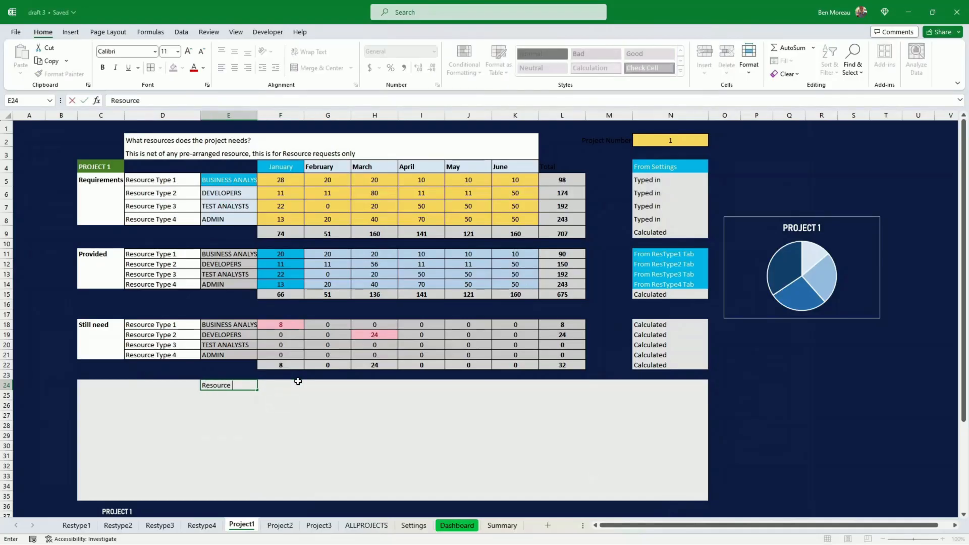
pyautogui.write('urce required')
pyautogui.press('Return')
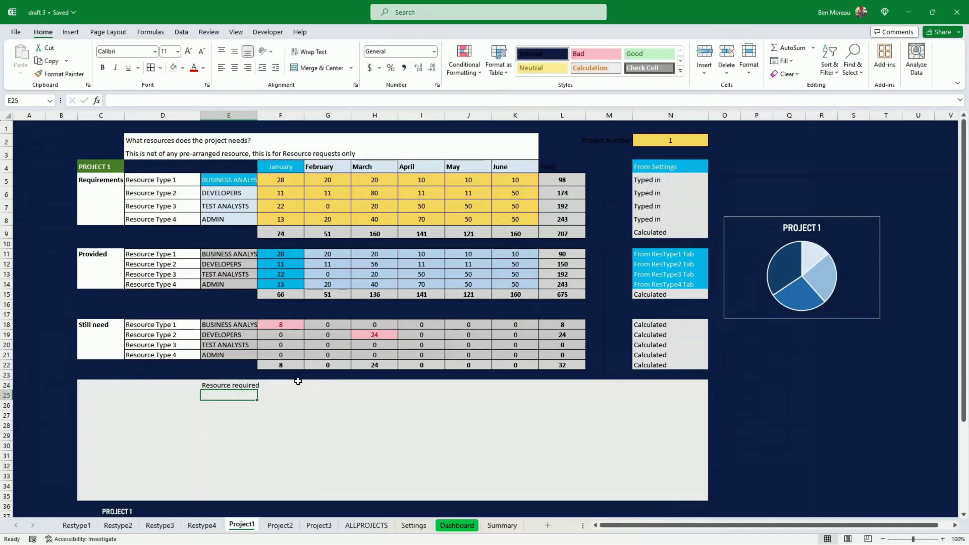
pyautogui.write('R')
pyautogui.press('BackSpace')
pyautogui.press('BackSpace')
pyautogui.press('BackSpace')
pyautogui.press('BackSpace')
pyautogui.press('BackSpace')
pyautogui.press('BackSpace')
pyautogui.press('BackSpace')
pyautogui.press('BackSpace')
pyautogui.press('BackSpace')
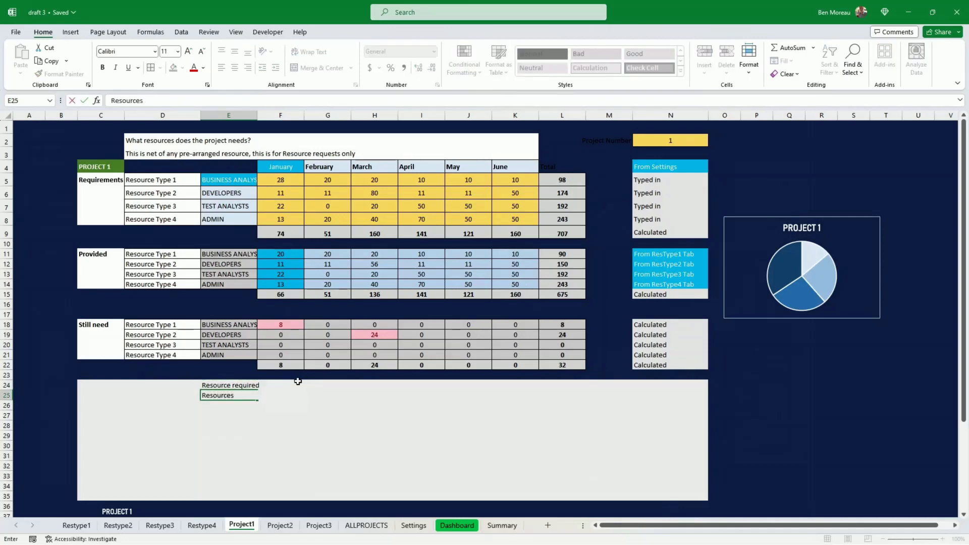
pyautogui.write('s OK')
pyautogui.press('Return')
# - Enter the formula =IF(F22>0,10,0) in F24 for the January "Resource required" flag
pyautogui.press('Up')
pyautogui.press('Up')
pyautogui.click(298, 382)
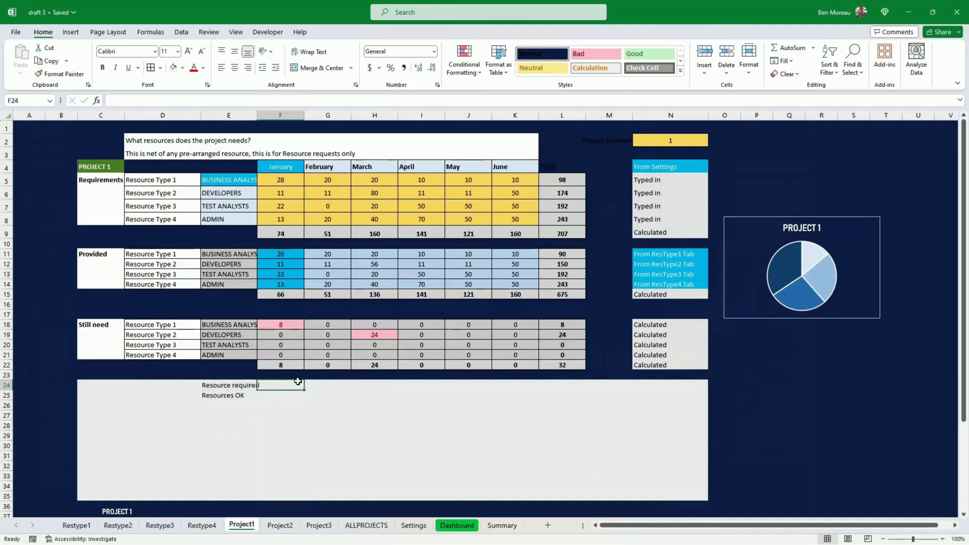
pyautogui.write('=if')
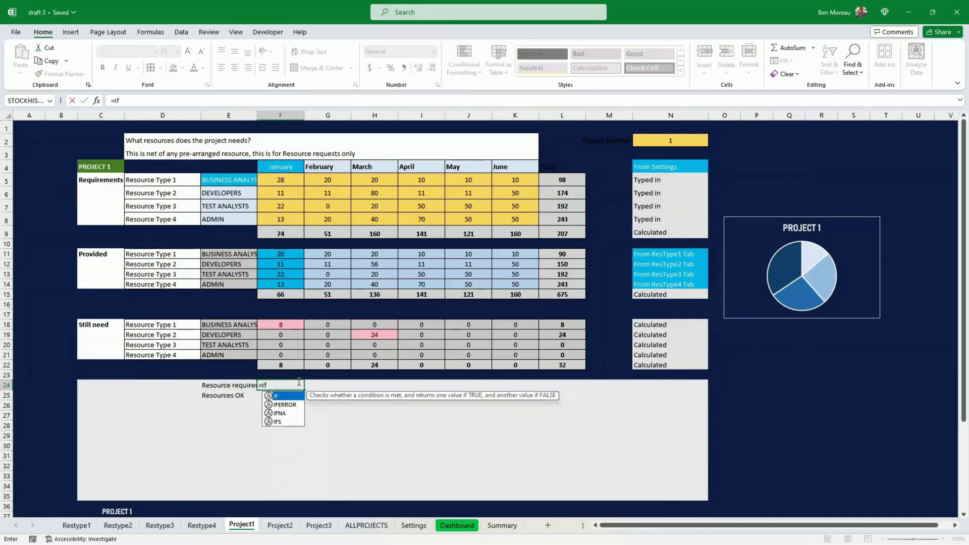
pyautogui.write('(')
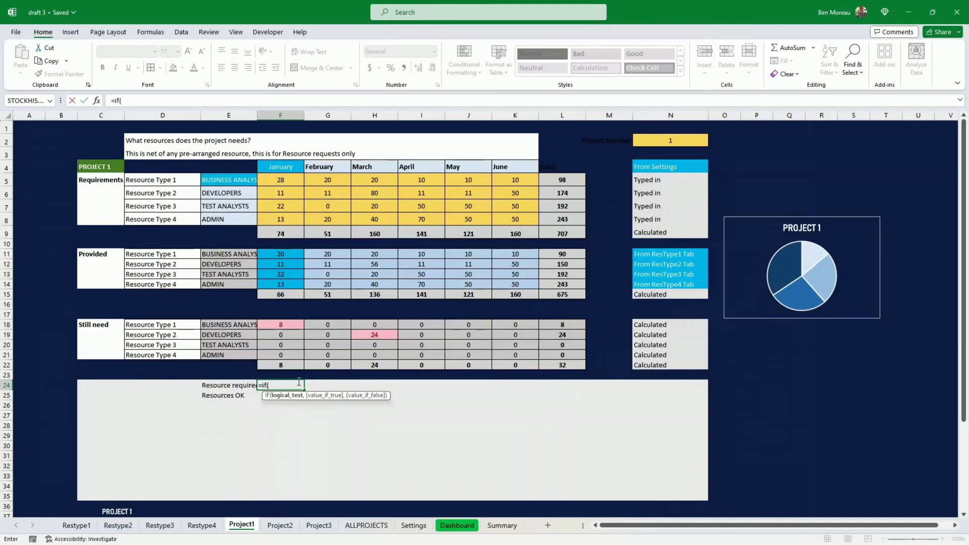
pyautogui.press('Up')
pyautogui.press('Up')
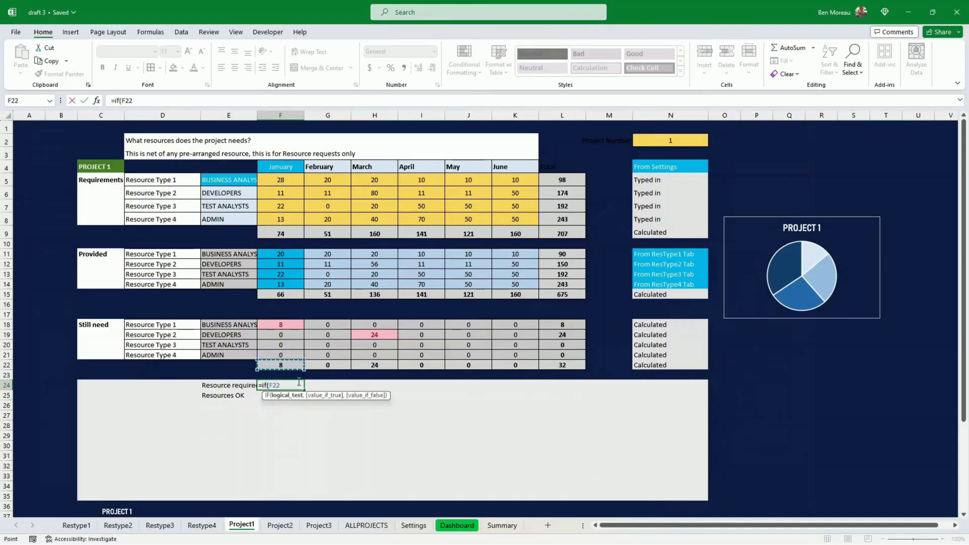
pyautogui.write('>0,10,')
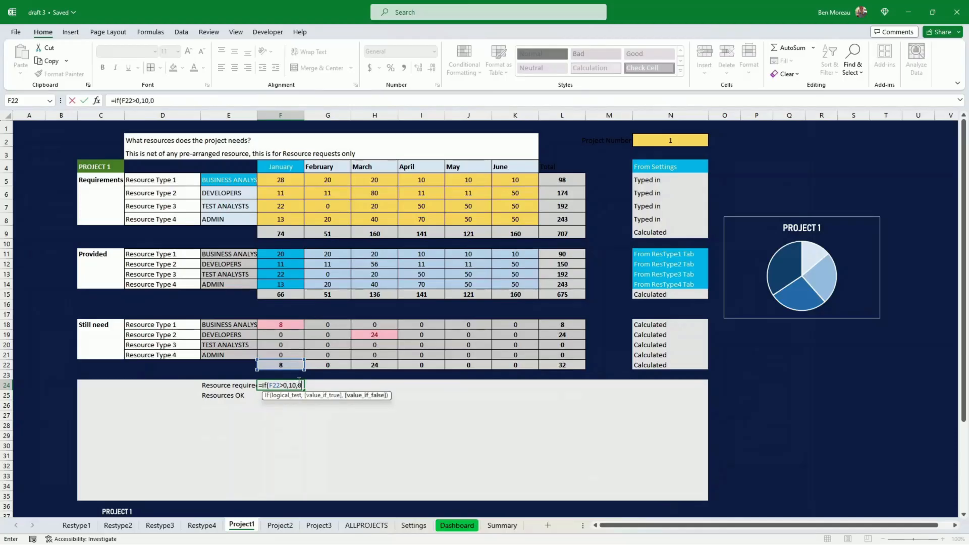
pyautogui.write('0)')
pyautogui.press('Return')
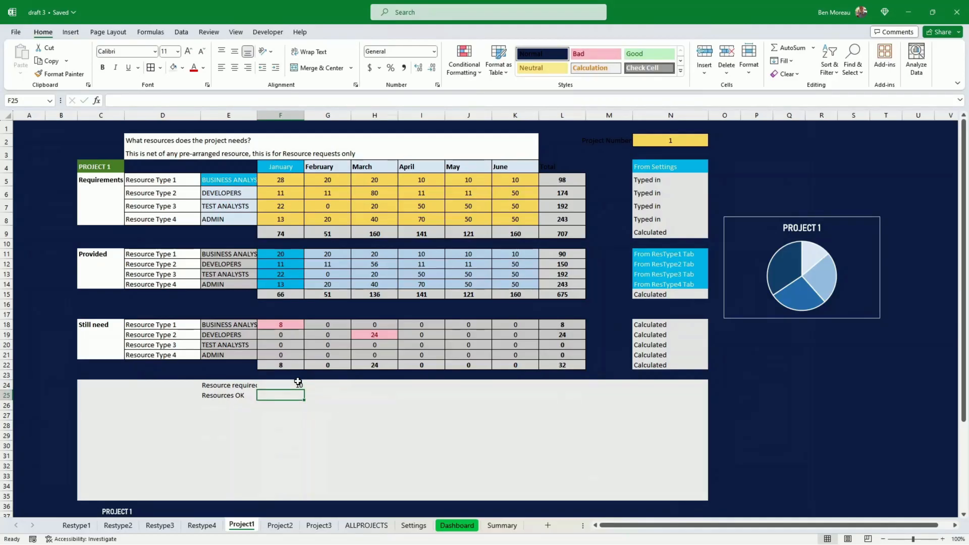
# - Enter the formula =IF(F22=0,10,0) in F25 for the January "Resources OK" flag
pyautogui.write('=if(F22=0')
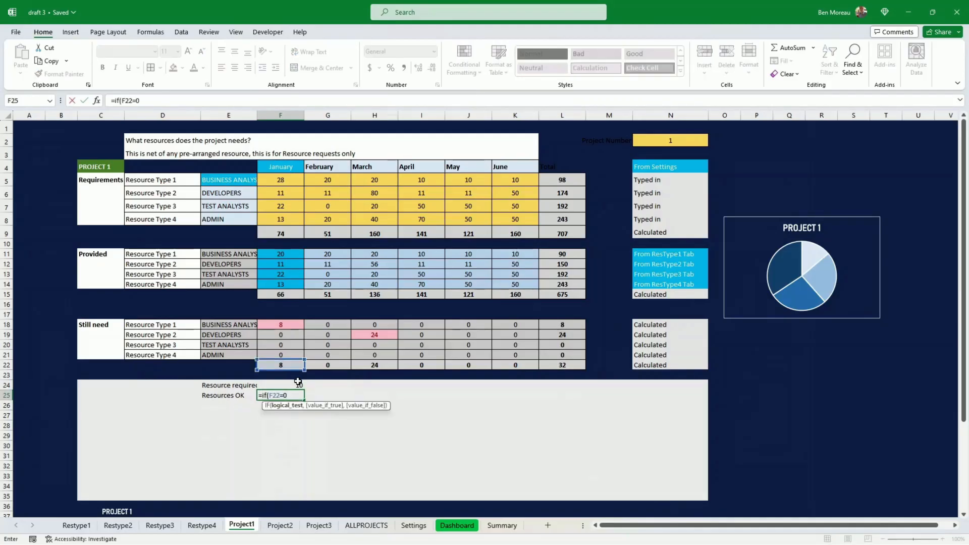
pyautogui.write(',10,0')
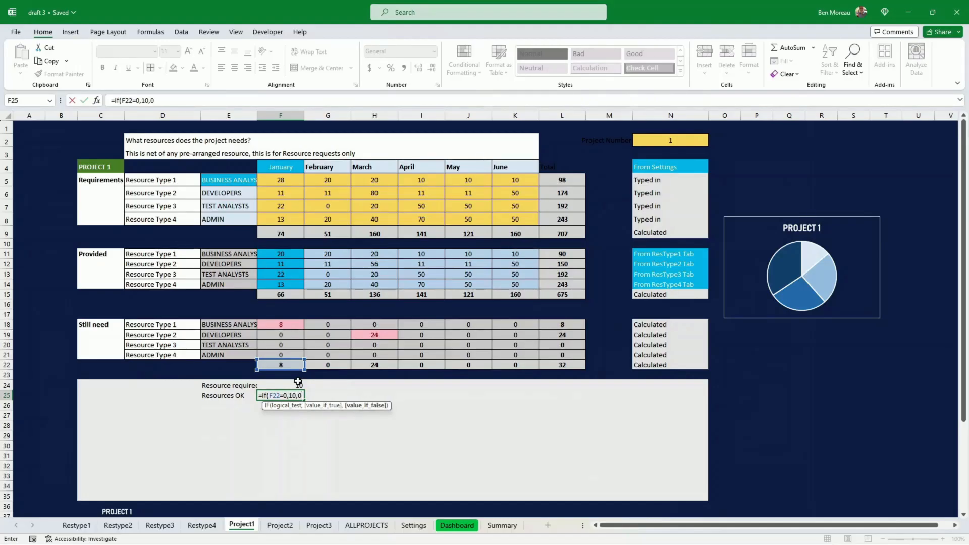
pyautogui.write(')')
pyautogui.press('Return')
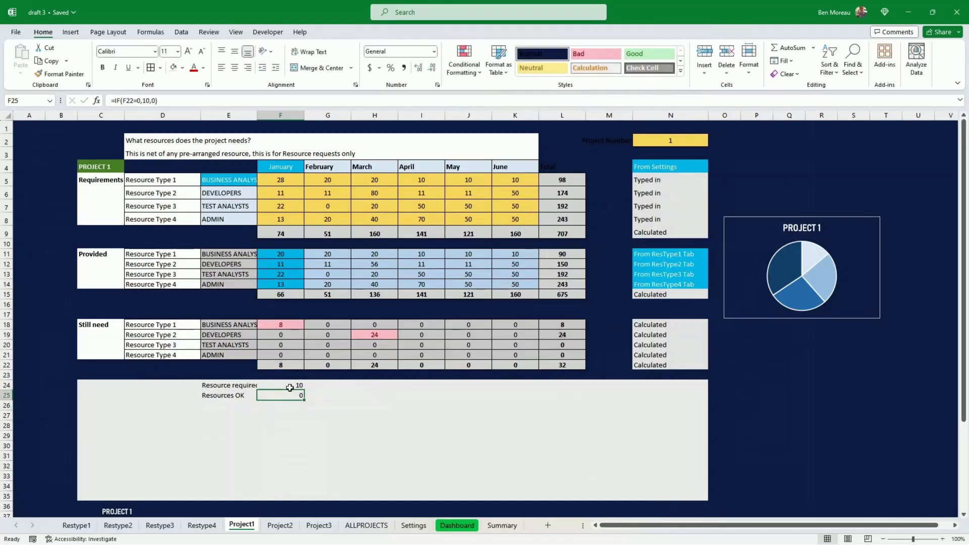
# - Fill the formulas in F24:F25 across to column K and format the range with borders and centred values
pyautogui.moveTo(295, 383); pyautogui.dragTo(538, 399)
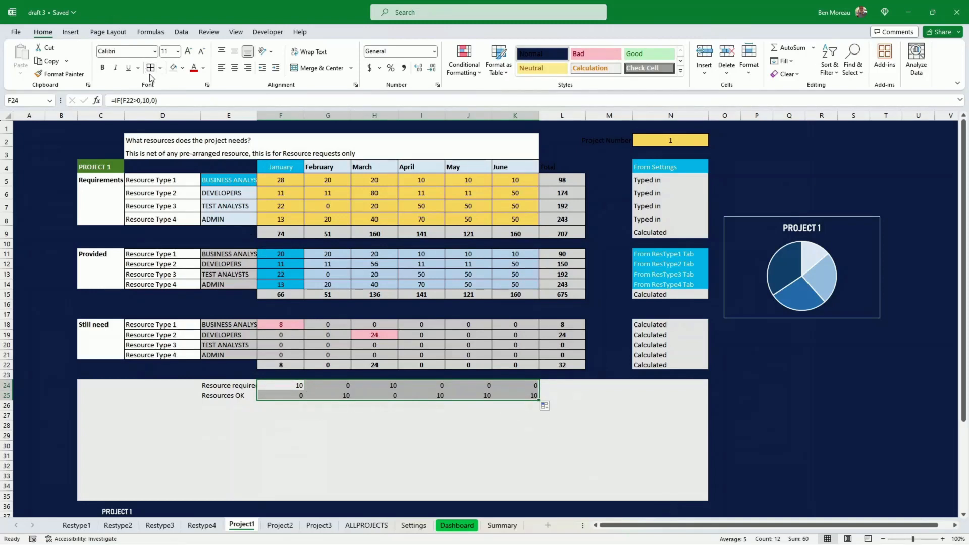
pyautogui.click(235, 67)
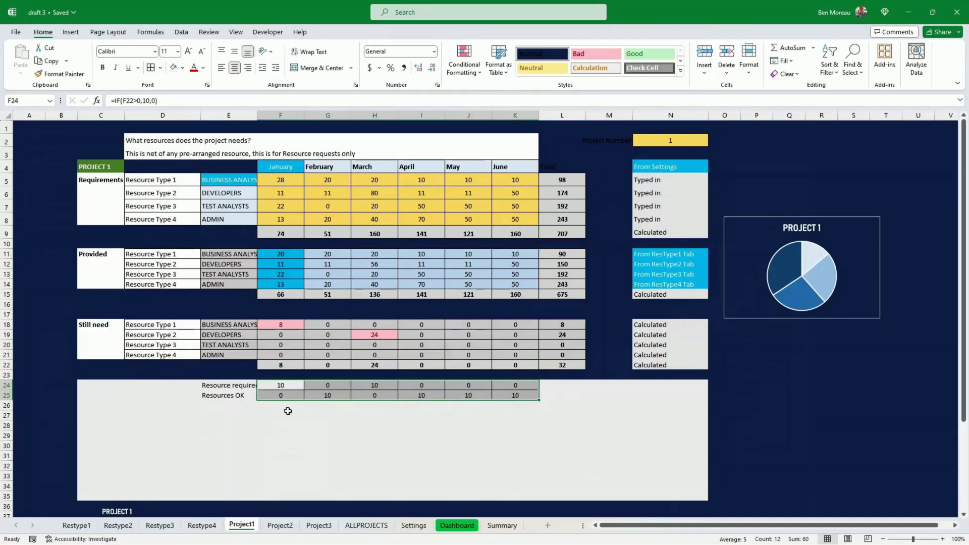
# - Enter the numbers 1 to 6 down cells F28:F33 of the Project1 sheet
pyautogui.click(275, 424)
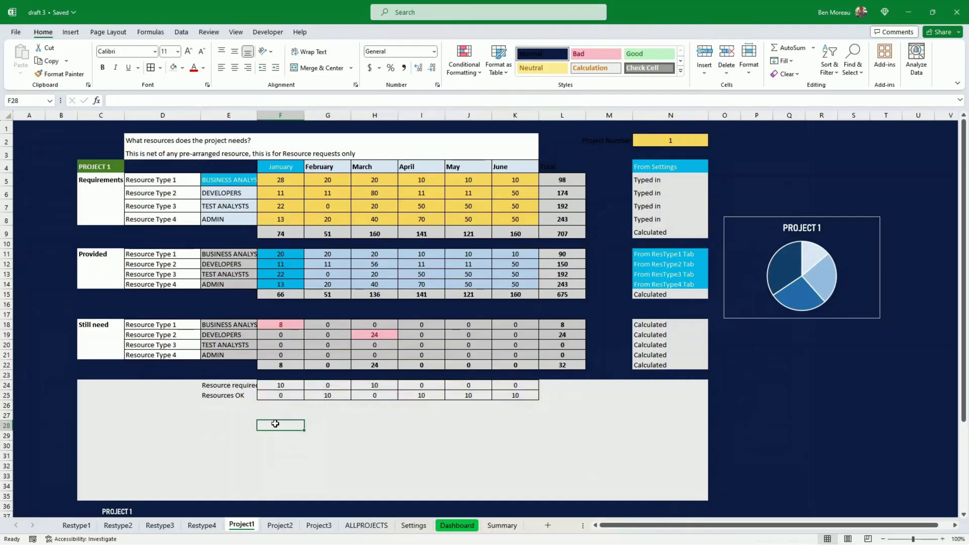
pyautogui.write('1')
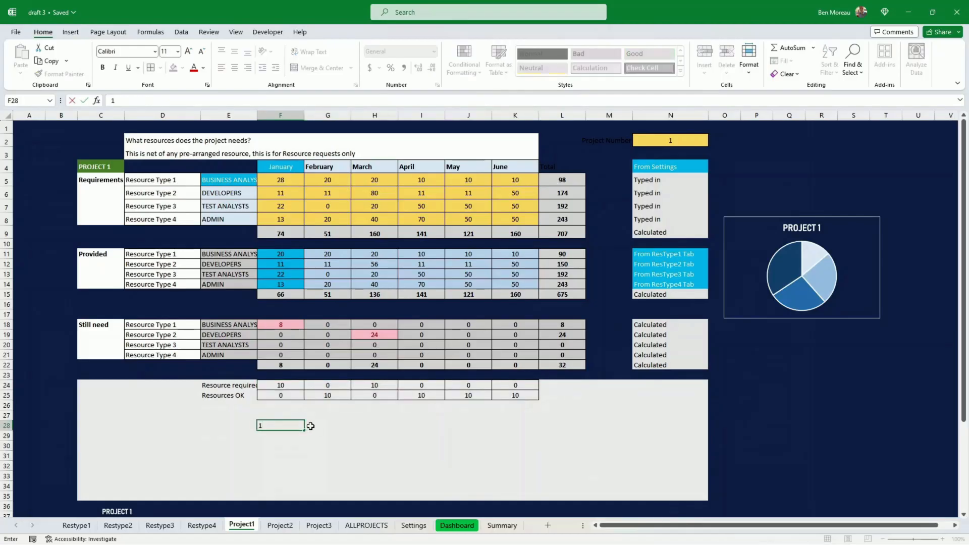
pyautogui.press('Return')
pyautogui.write('2')
pyautogui.press('Return')
pyautogui.write('3')
pyautogui.press('Return')
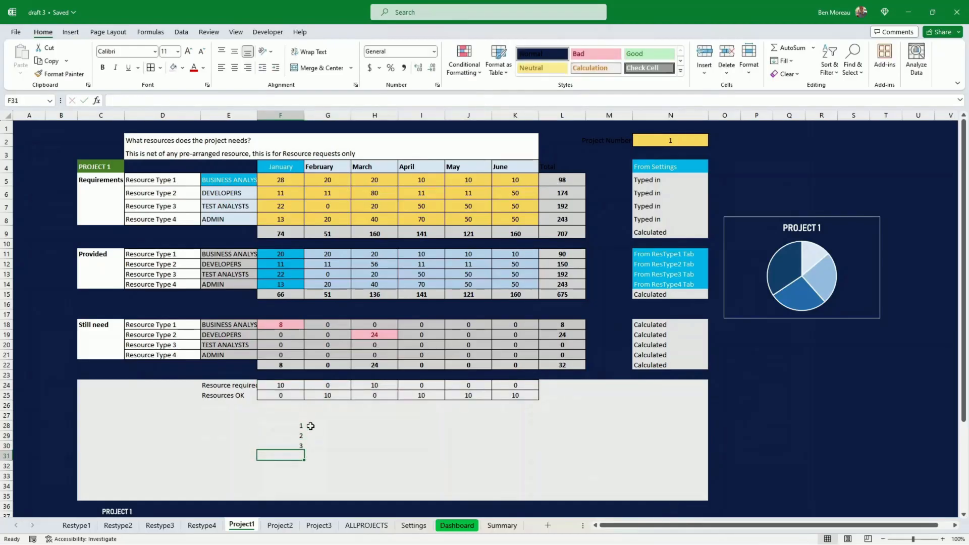
pyautogui.write('4')
pyautogui.press('Return')
pyautogui.write('5')
pyautogui.press('Return')
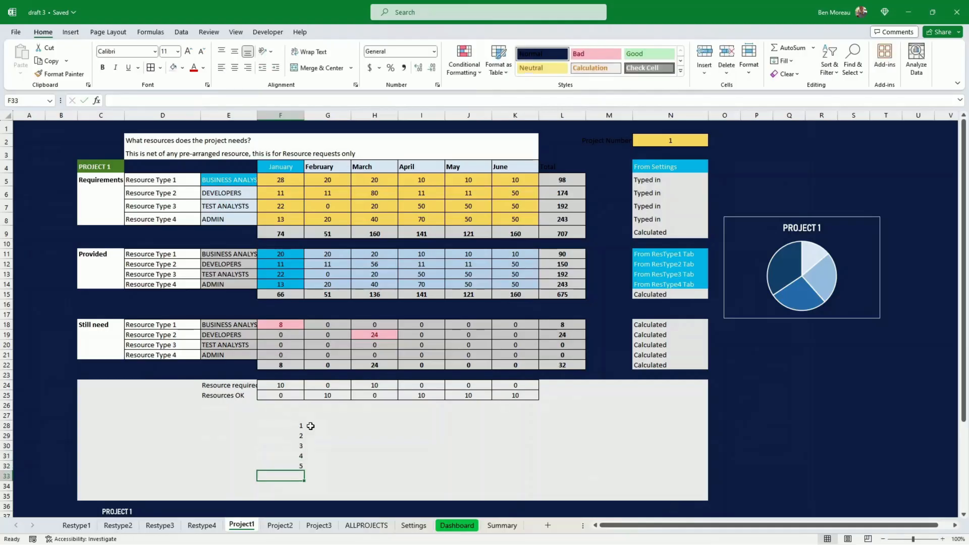
pyautogui.write('6')
pyautogui.press('Return')
pyautogui.press('Up')
pyautogui.press('Up')
pyautogui.press('Up')
pyautogui.press('Up')
pyautogui.press('Up')
pyautogui.press('Up')
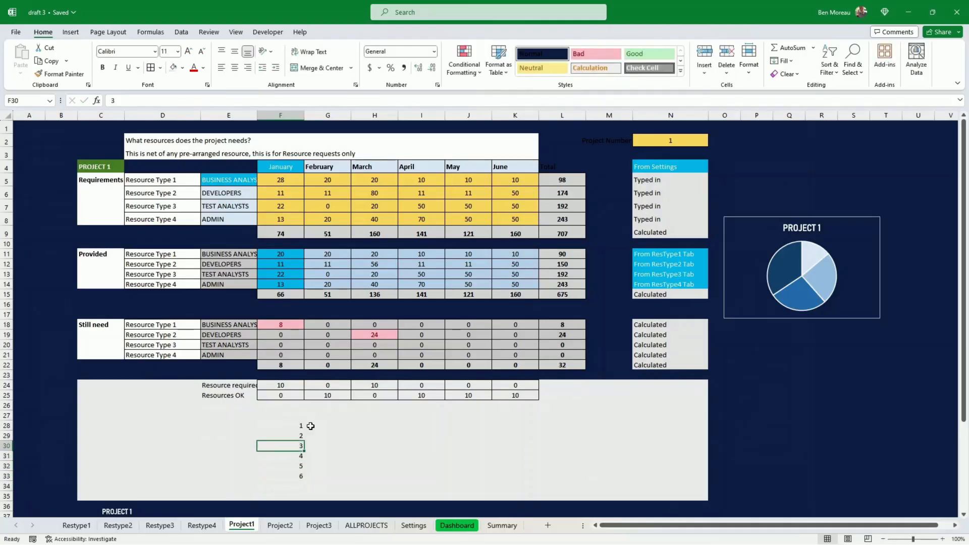
# - Link cell G28 to the project number with the formula =N2
pyautogui.click(311, 426)
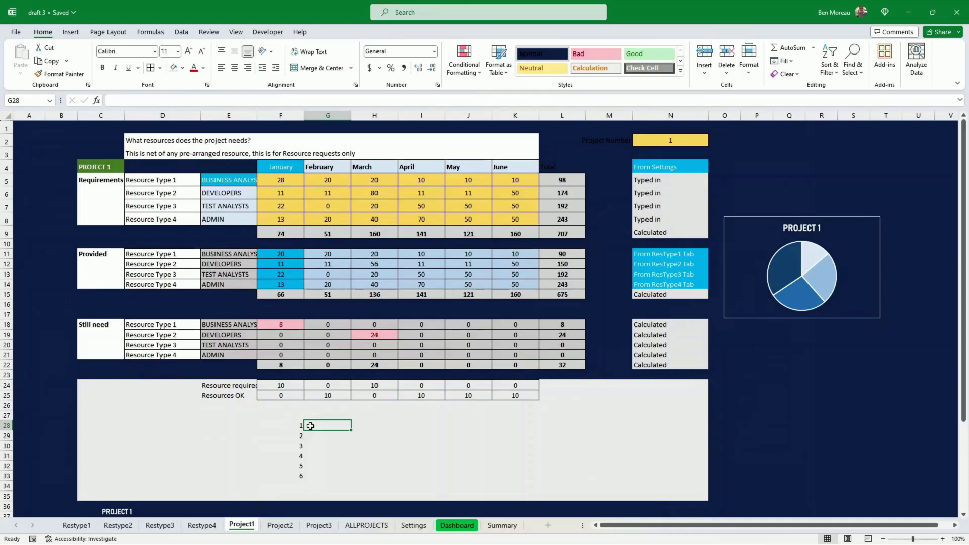
pyautogui.write('=')
pyautogui.click(662, 140)
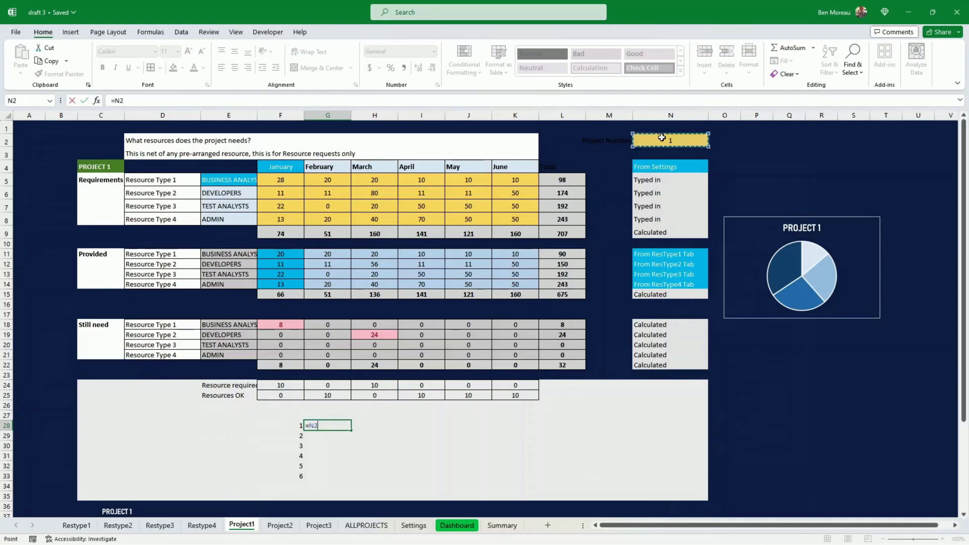
pyautogui.press('Return')
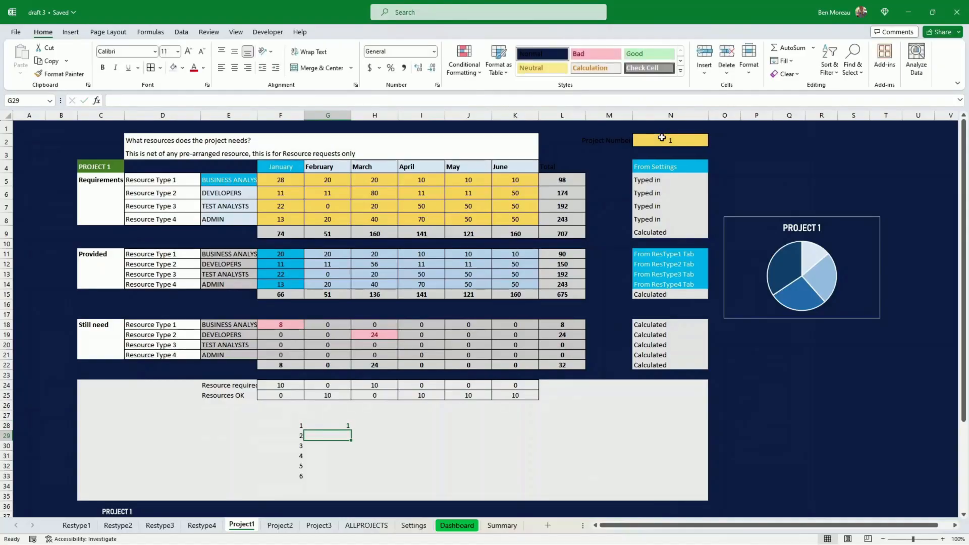
# - Enter =G28 in cell G29 and fill the formula down to G33
pyautogui.write('=')
pyautogui.press('Up')
pyautogui.press('Return')
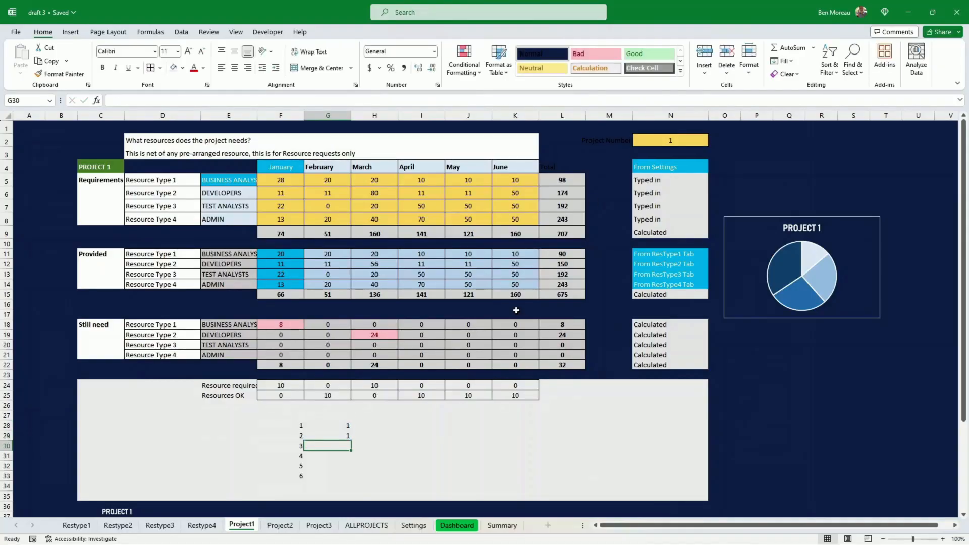
pyautogui.click(337, 435)
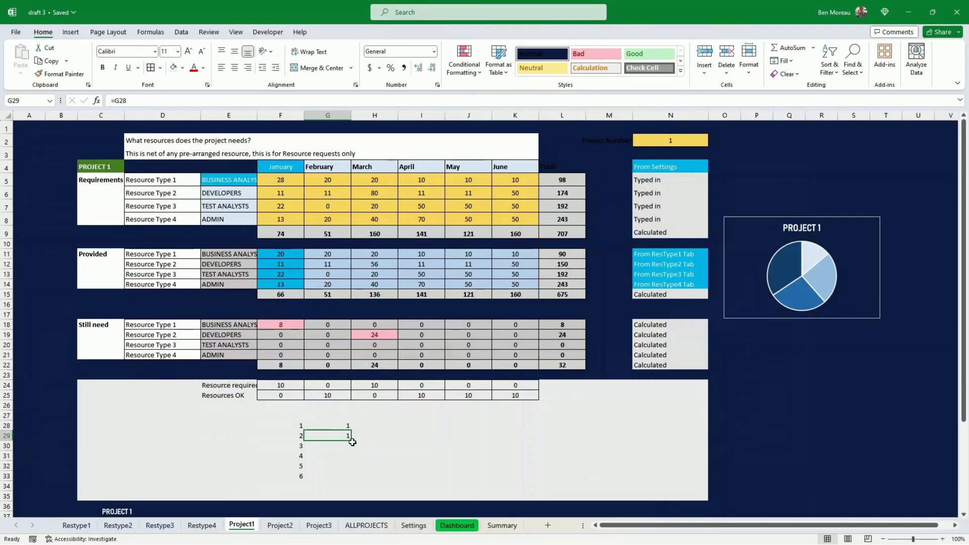
pyautogui.moveTo(350, 441); pyautogui.dragTo(349, 477)
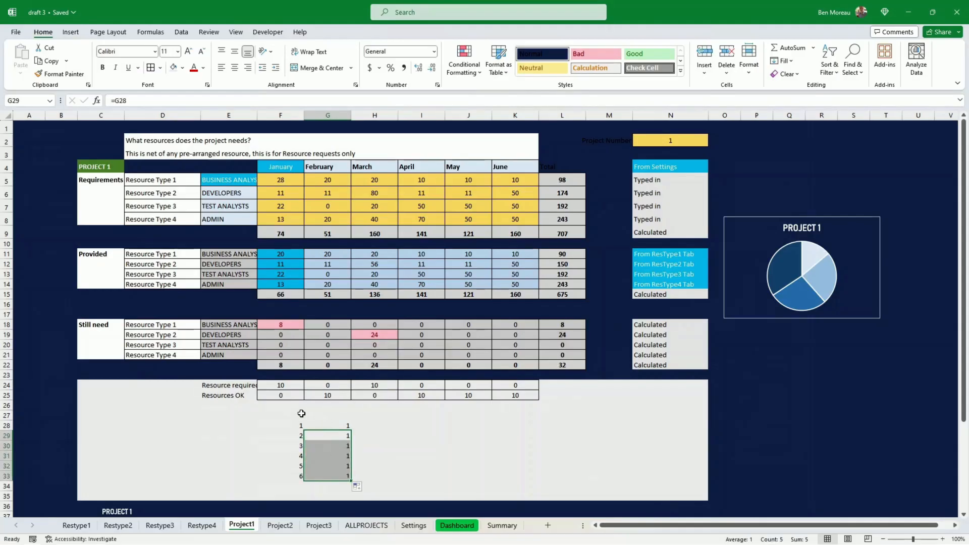
# - Enter =TRANSPOSE(F24:K24) in H28 to list the monthly "Resource required" flags vertically
pyautogui.click(369, 426)
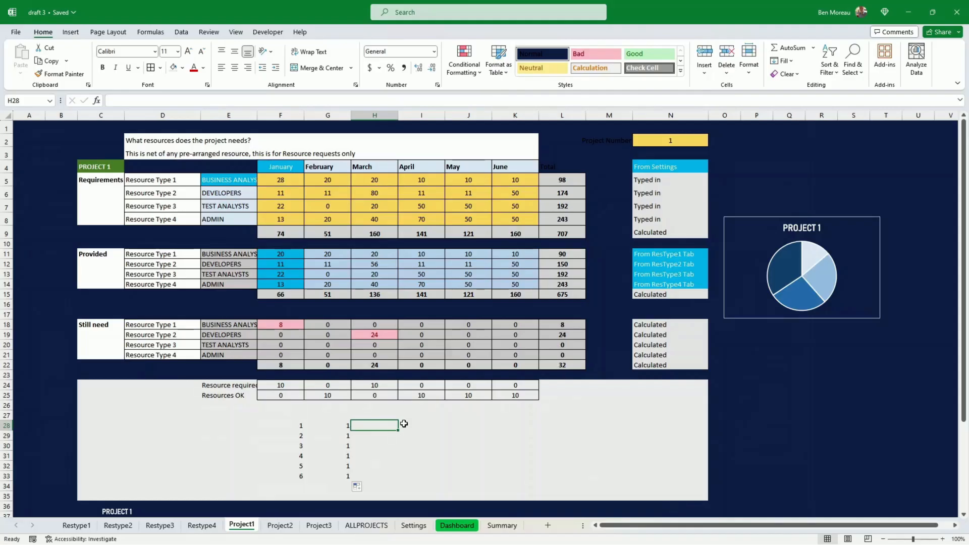
pyautogui.write('=tr')
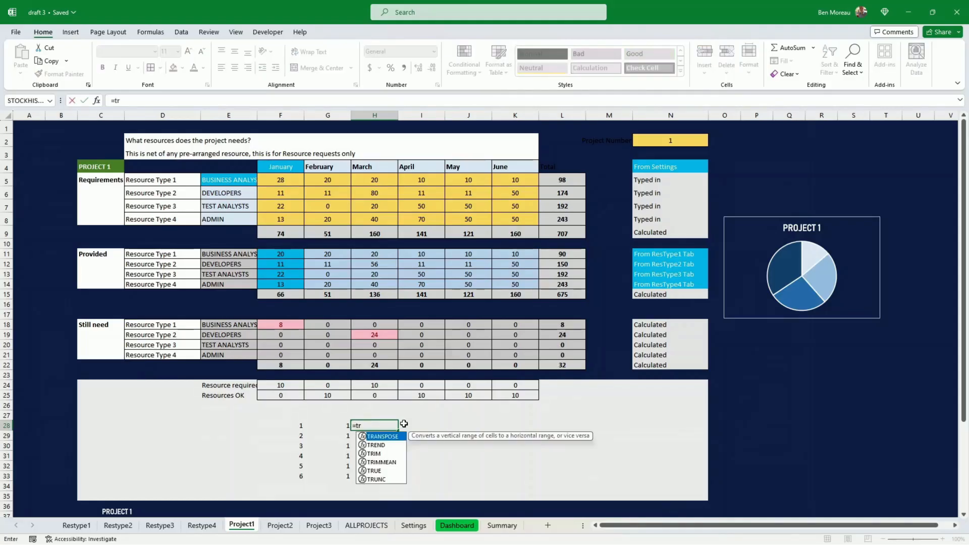
pyautogui.write('anspose')
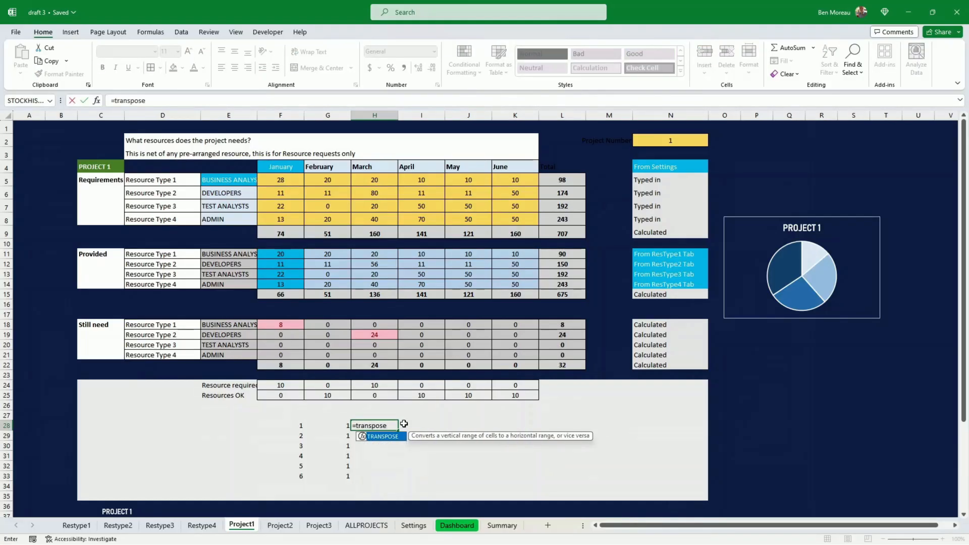
pyautogui.write('(')
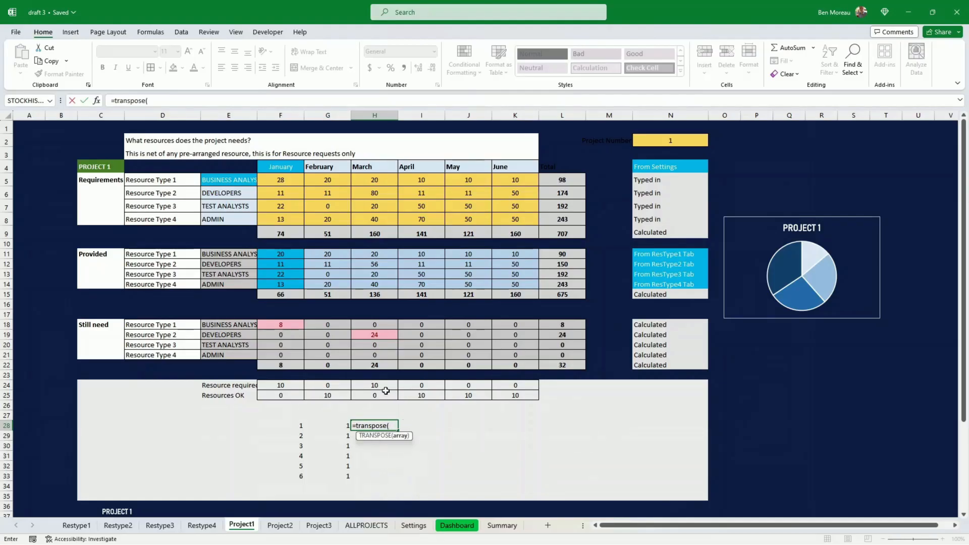
pyautogui.moveTo(278, 385); pyautogui.dragTo(499, 385)
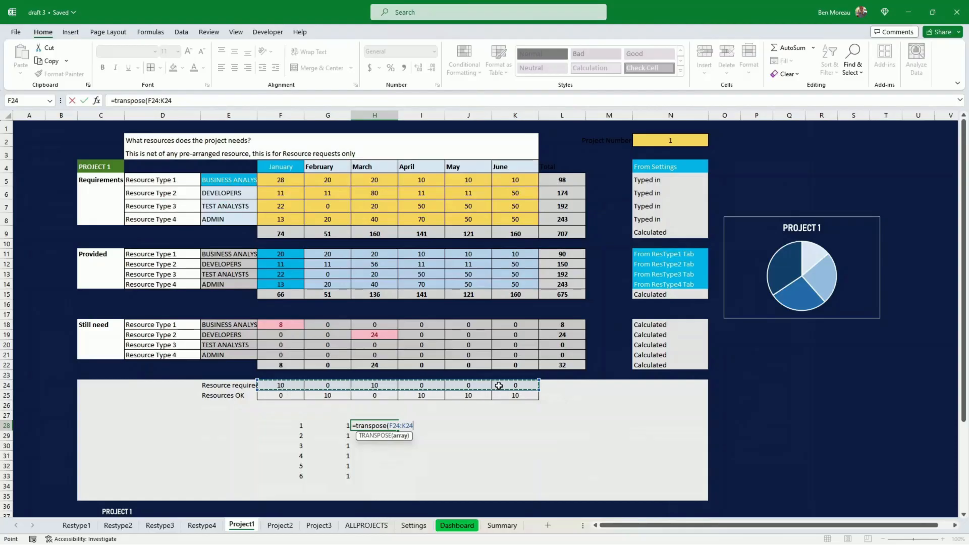
pyautogui.press('Return')
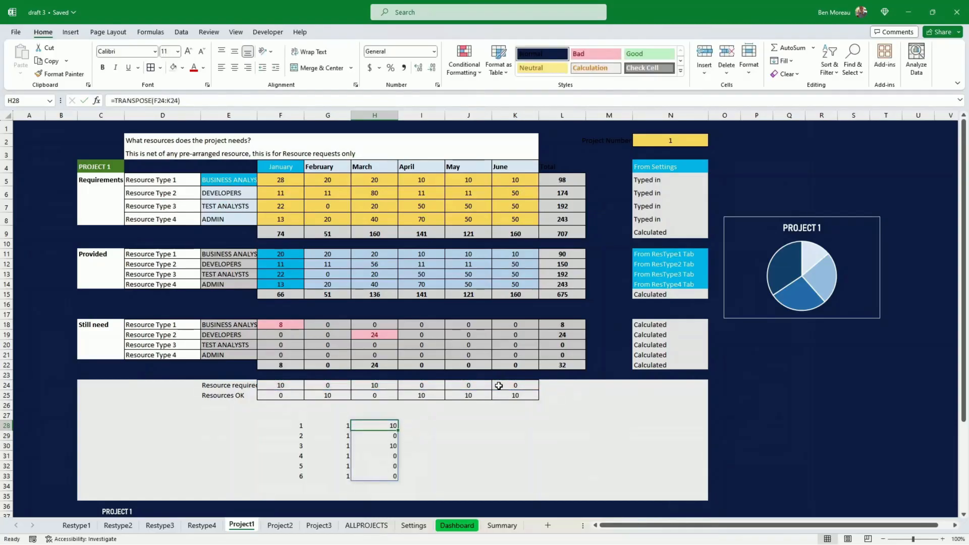
# - Enter =TRANSPOSE(F25:K25) in I28 to list the monthly "Resources OK" flags vertically
pyautogui.press('Right')
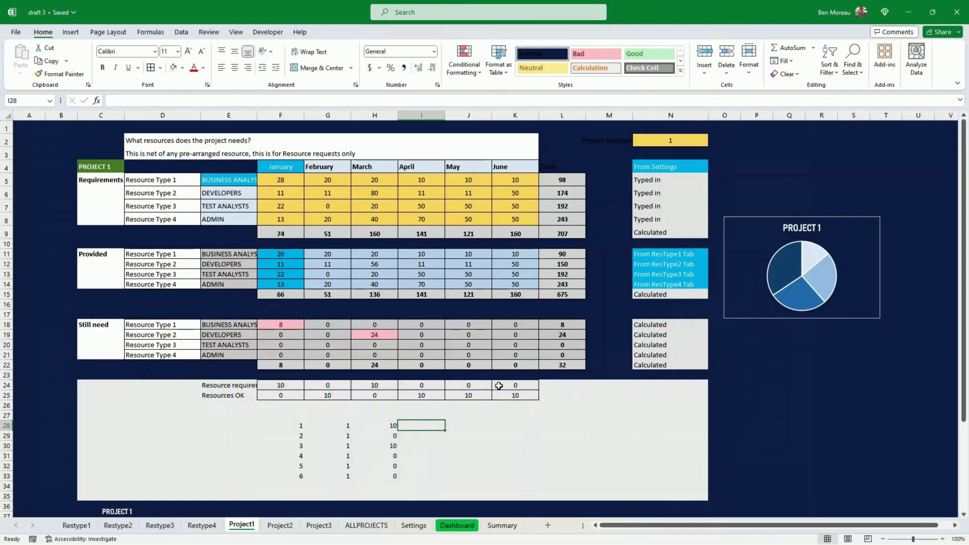
pyautogui.write('=trans')
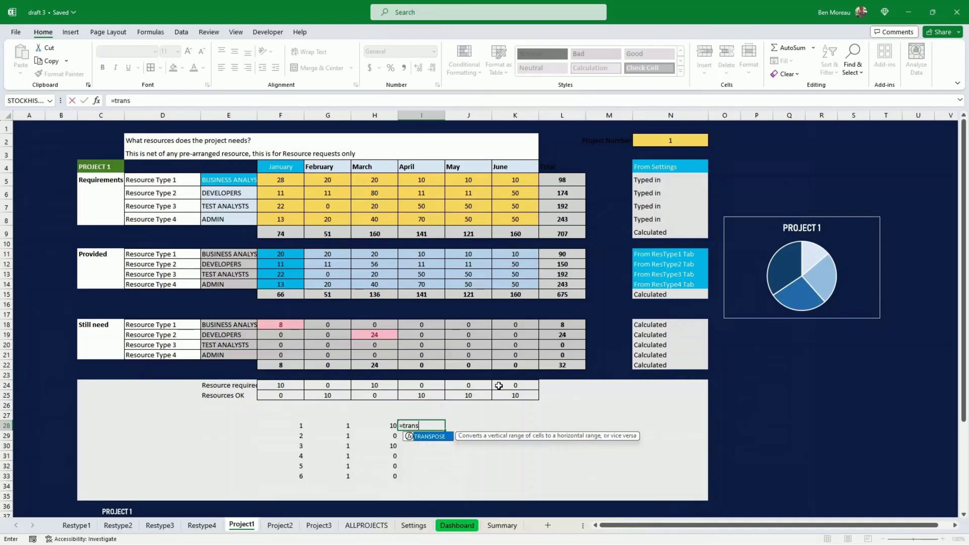
pyautogui.write('pose(')
pyautogui.press('Up')
pyautogui.press('Up')
pyautogui.press('Up')
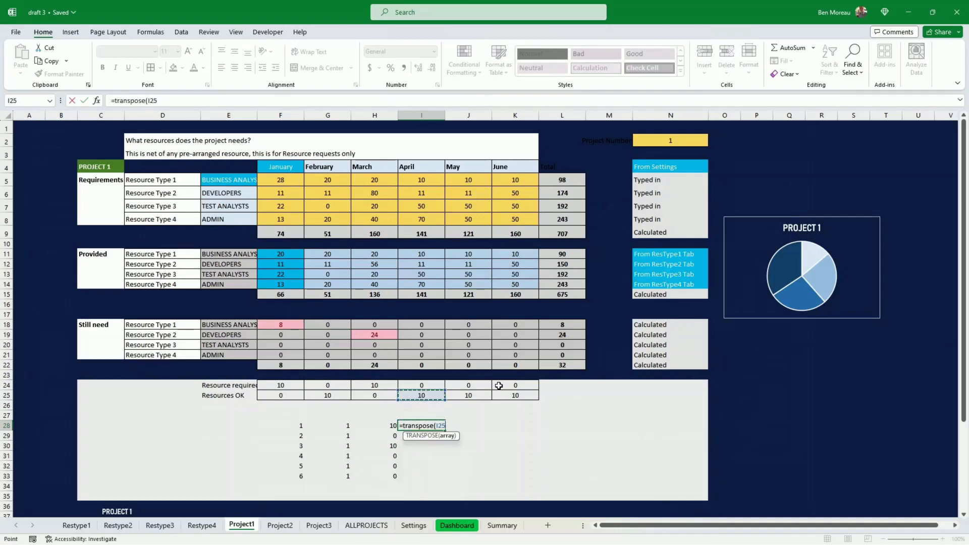
pyautogui.press('Left')
pyautogui.press('Left')
pyautogui.press('Left')
pyautogui.hotkey('shift', 'Right')
pyautogui.hotkey('shift', 'Right')
pyautogui.hotkey('shift', 'Right')
pyautogui.hotkey('shift', 'Right')
pyautogui.hotkey('shift', 'Right')
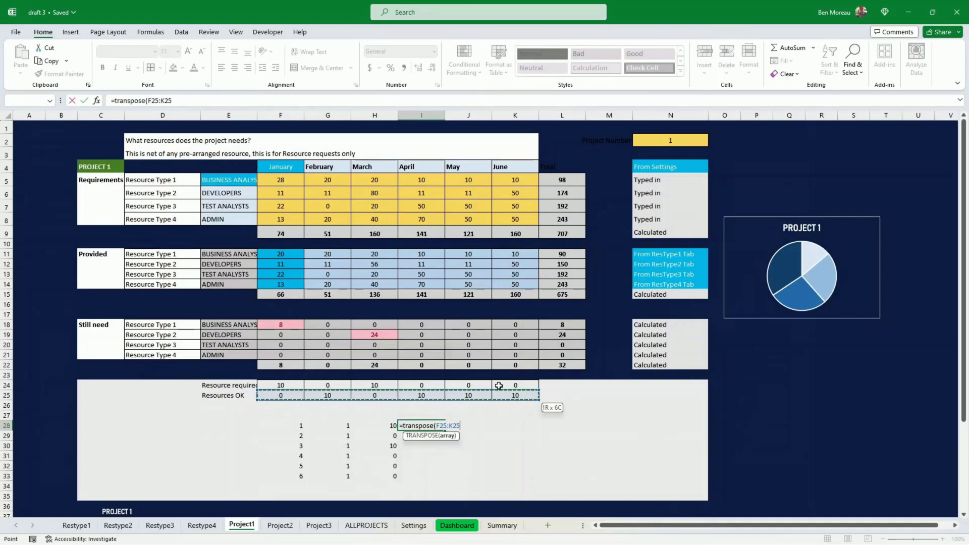
pyautogui.press('Return')
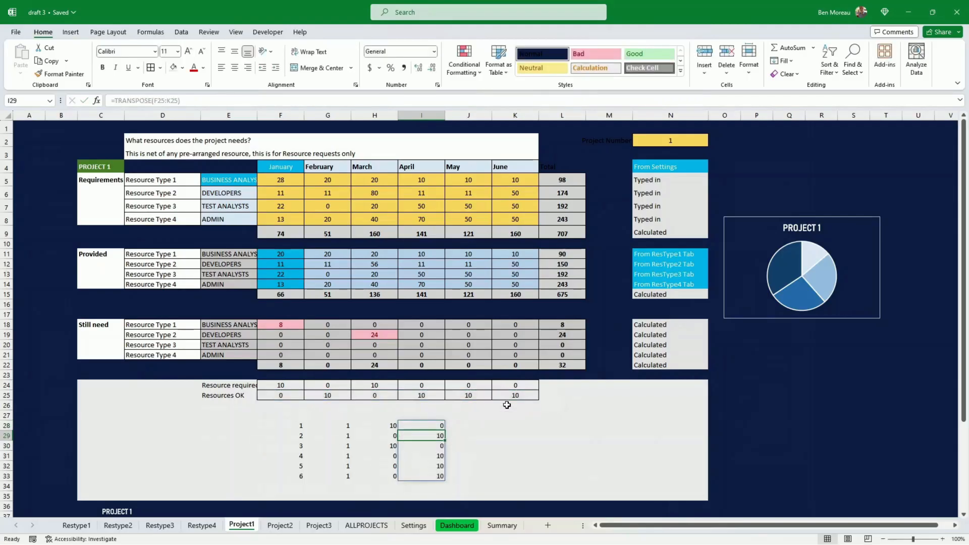
# - Insert a 2-D bubble chart from the data in F28:H33
pyautogui.click(510, 425)
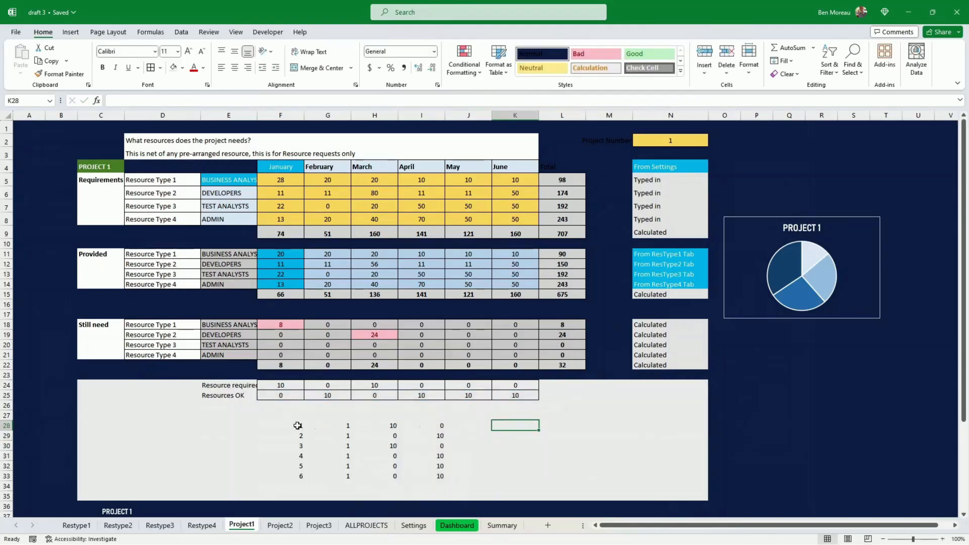
pyautogui.moveTo(297, 425); pyautogui.dragTo(374, 474)
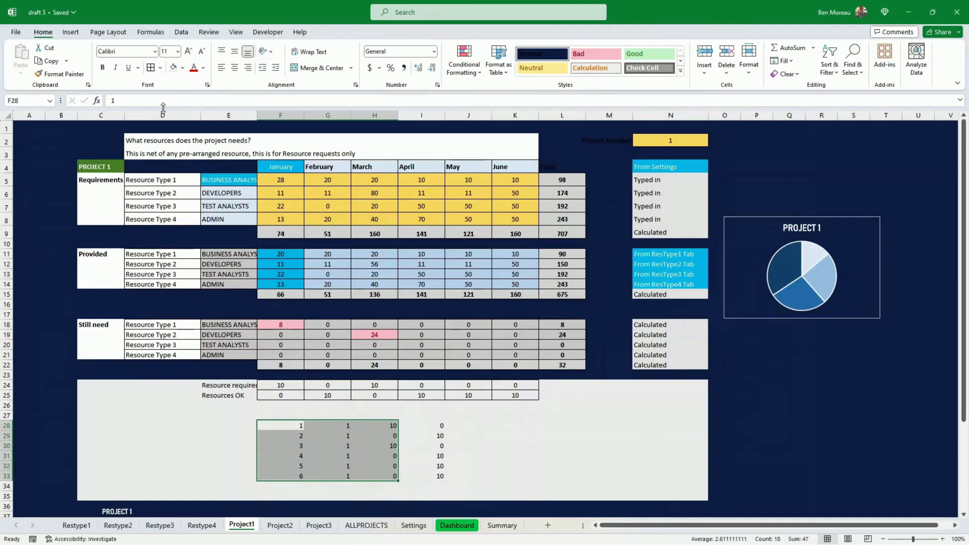
pyautogui.click(71, 32)
pyautogui.click(345, 73)
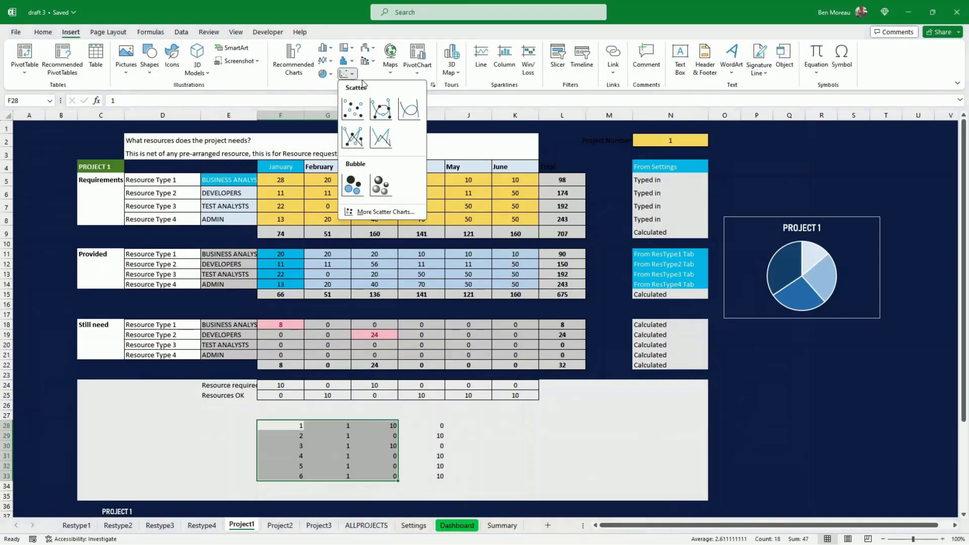
pyautogui.click(353, 187)
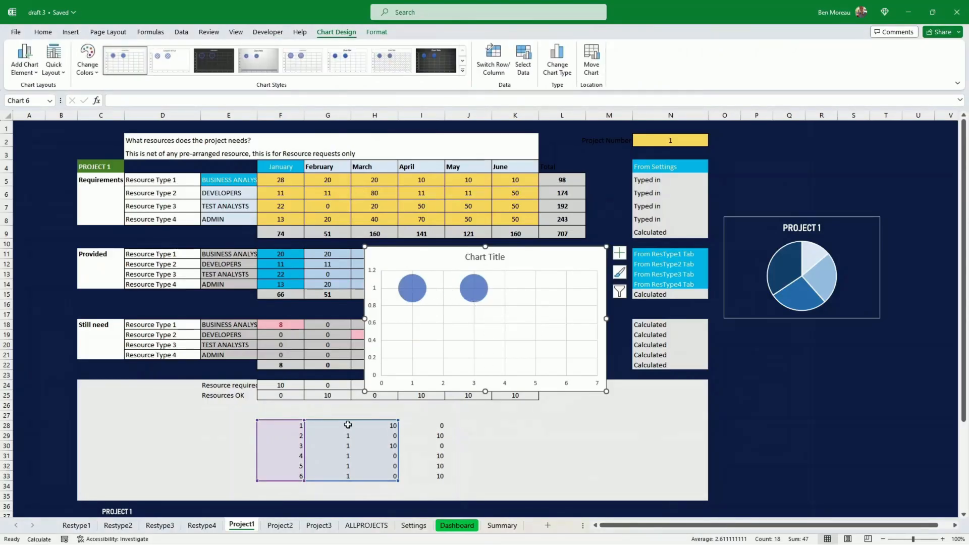
# - Copy G28:G33 and I28:I33 into the bubble chart as a second series and move the chart clear of the data table
pyautogui.click(591, 455)
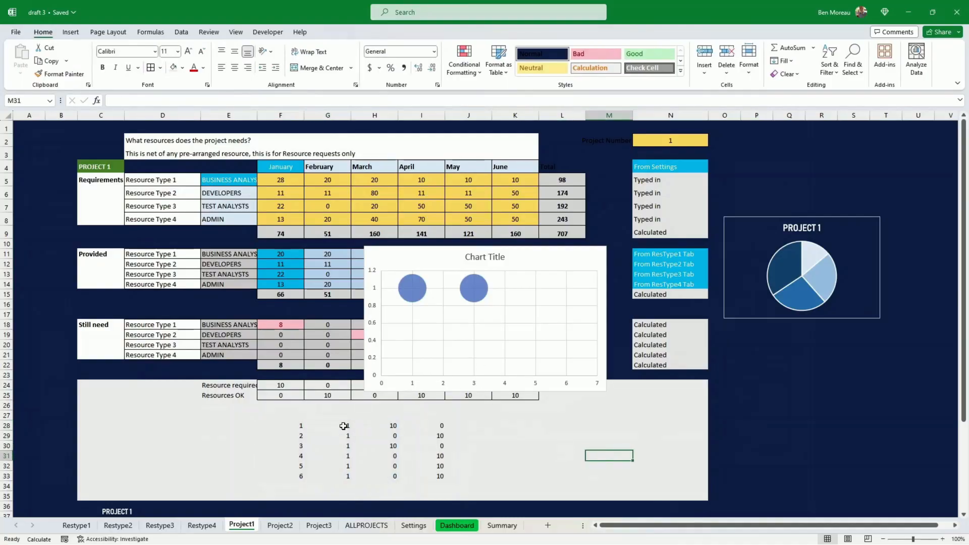
pyautogui.moveTo(343, 426); pyautogui.dragTo(345, 476)
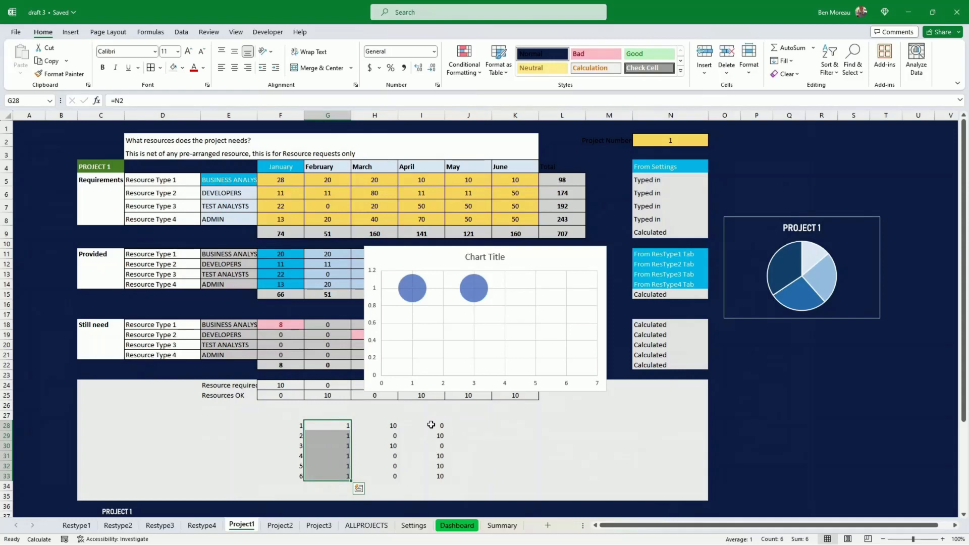
pyautogui.moveTo(431, 425); pyautogui.dragTo(431, 476)
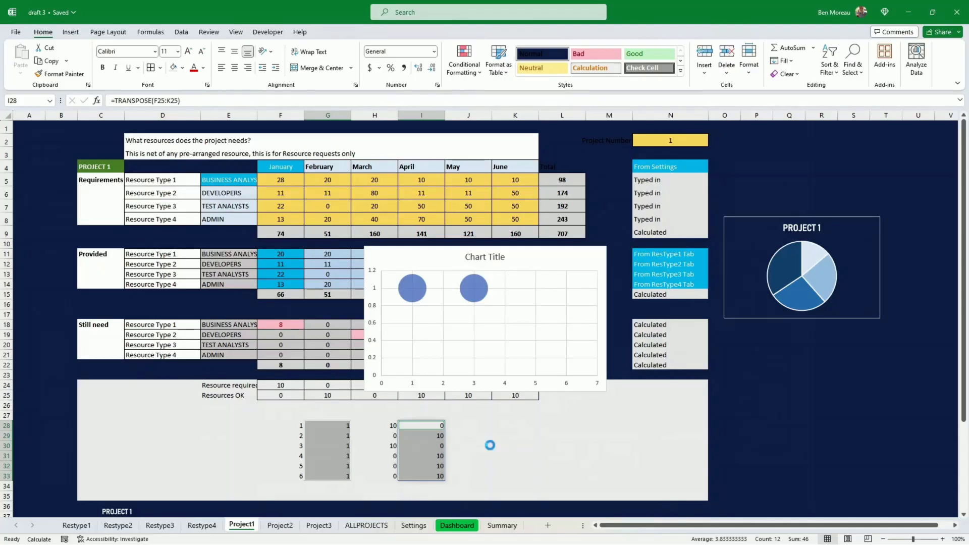
pyautogui.hotkey('ctrl', 'c')
pyautogui.click(487, 329)
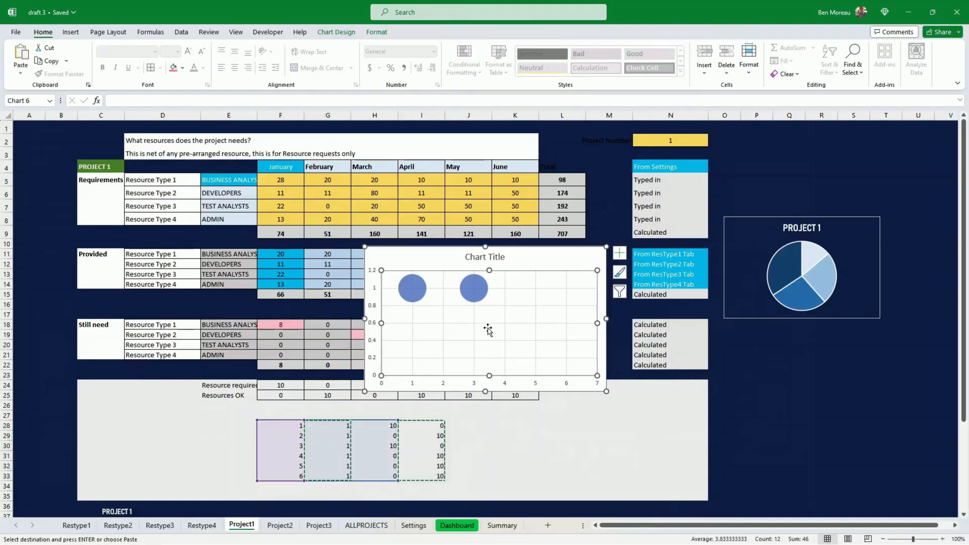
pyautogui.hotkey('ctrl', 'v')
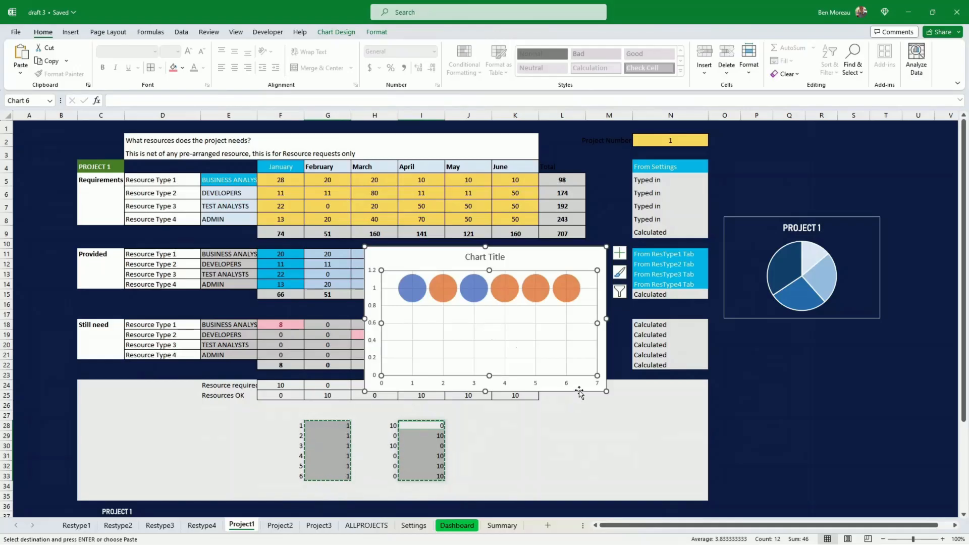
pyautogui.moveTo(580, 393); pyautogui.dragTo(767, 481)
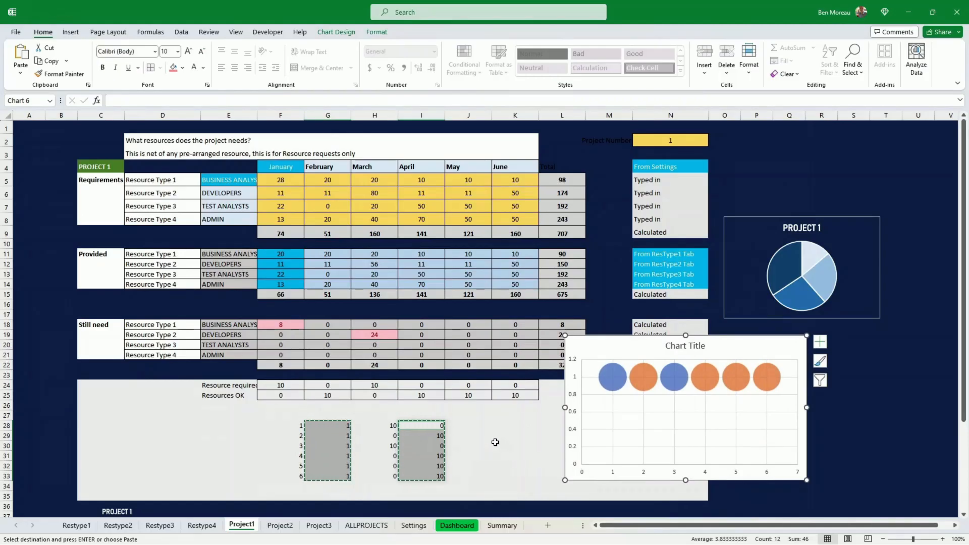
# - Set the fill of the second bubble series, the orange "Resources OK" bubbles, to No Fill
pyautogui.click(765, 376)
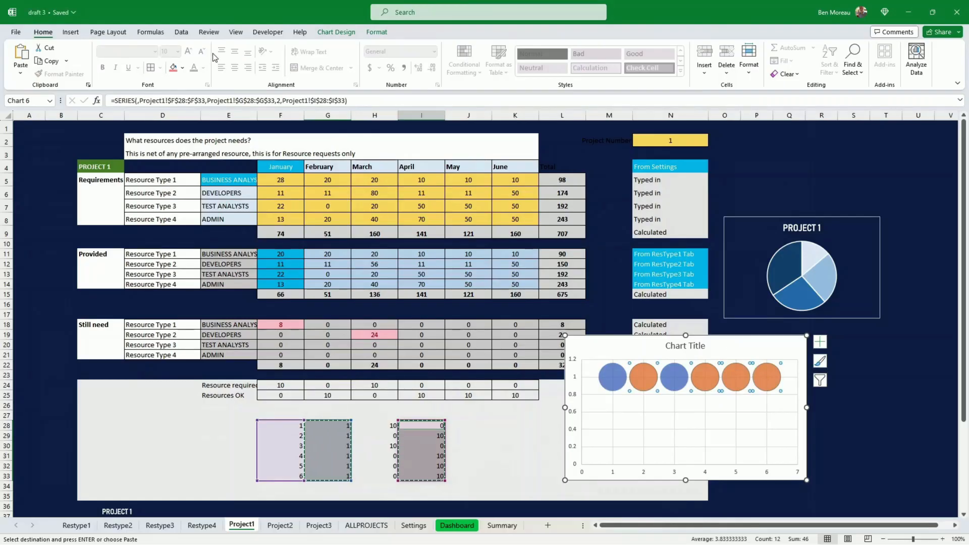
pyautogui.click(382, 32)
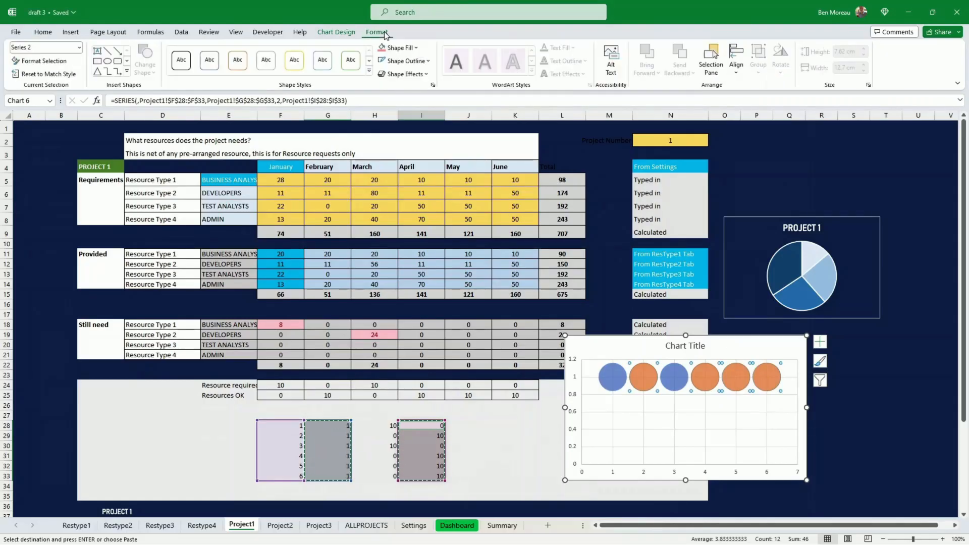
pyautogui.click(417, 48)
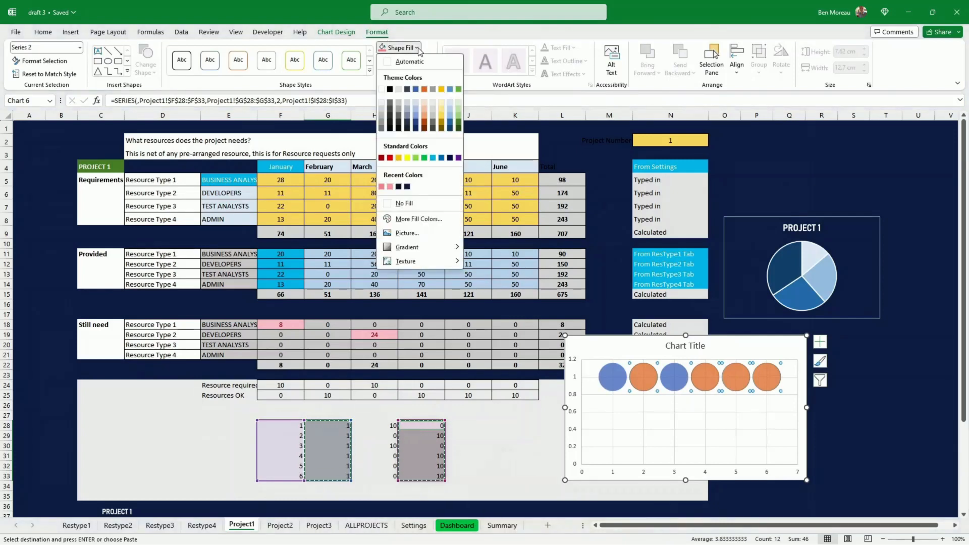
pyautogui.click(411, 203)
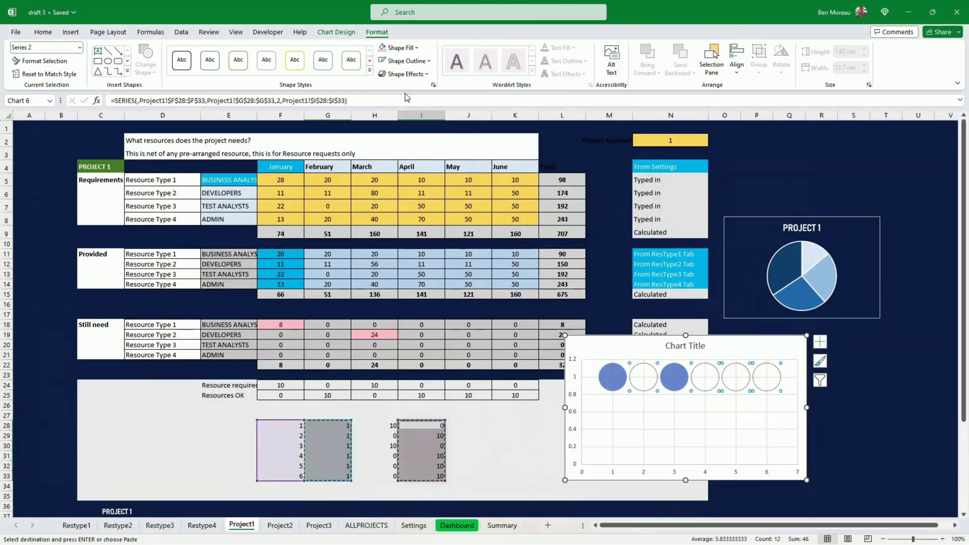
# - Give the second bubble series a white 1½ pt outline and move the chart further from the data onto the dark background
pyautogui.click(406, 60)
pyautogui.click(381, 102)
pyautogui.click(419, 61)
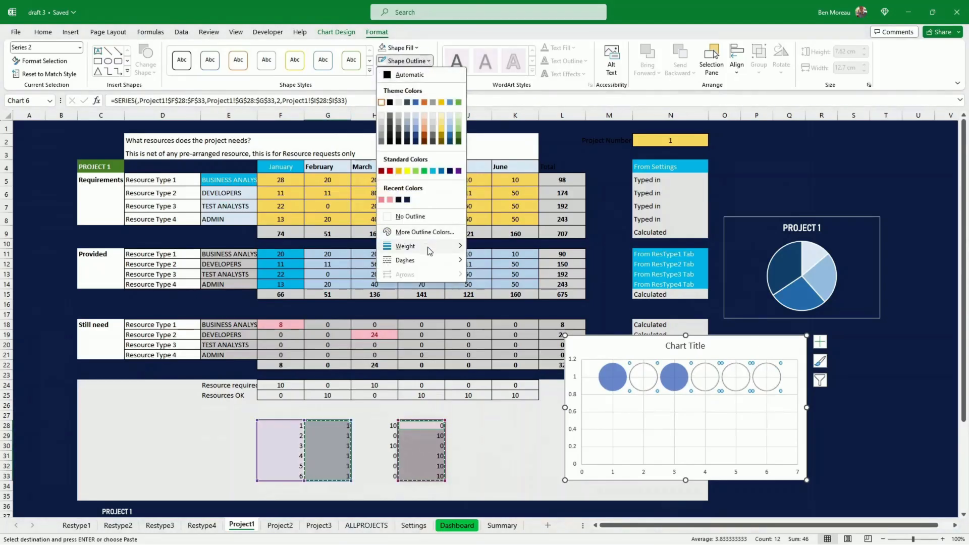
pyautogui.moveTo(429, 247)
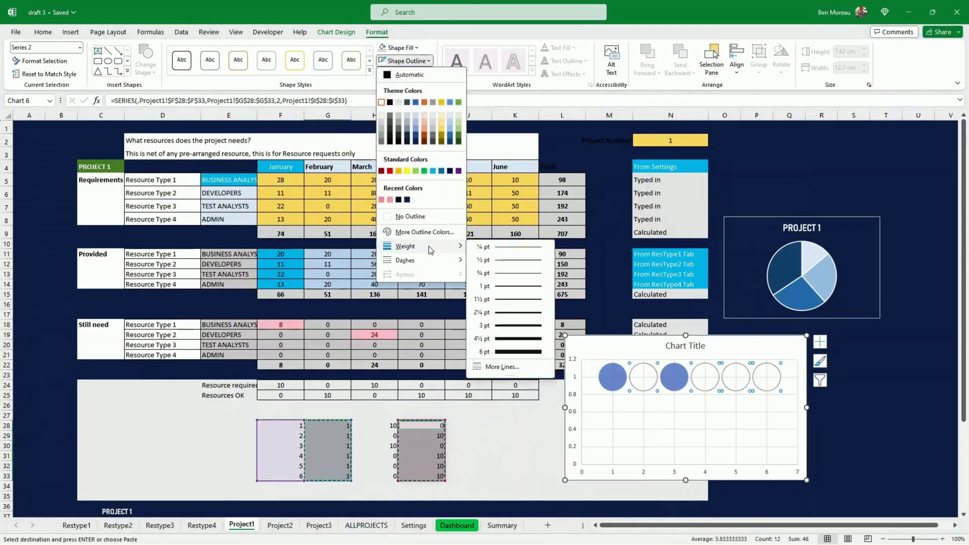
pyautogui.click(528, 300)
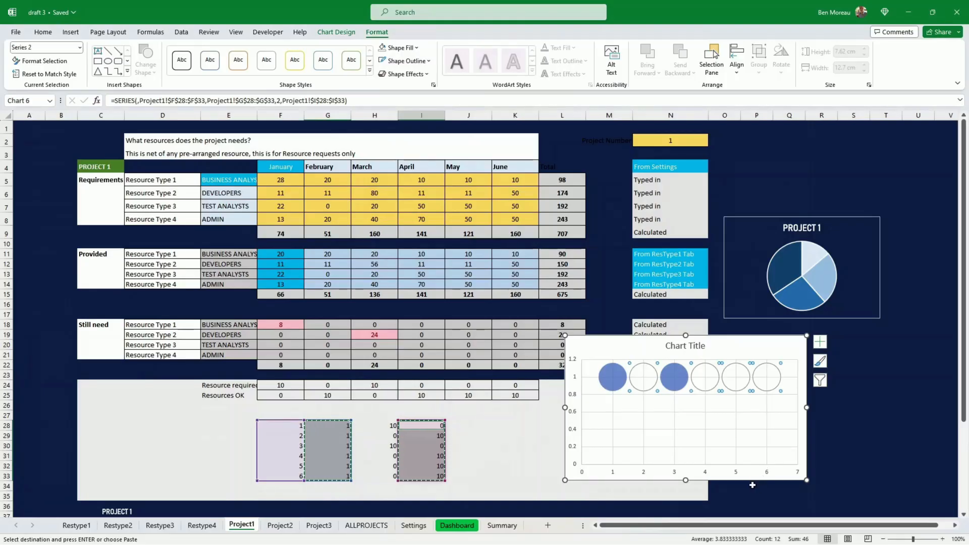
pyautogui.moveTo(747, 482); pyautogui.dragTo(853, 503)
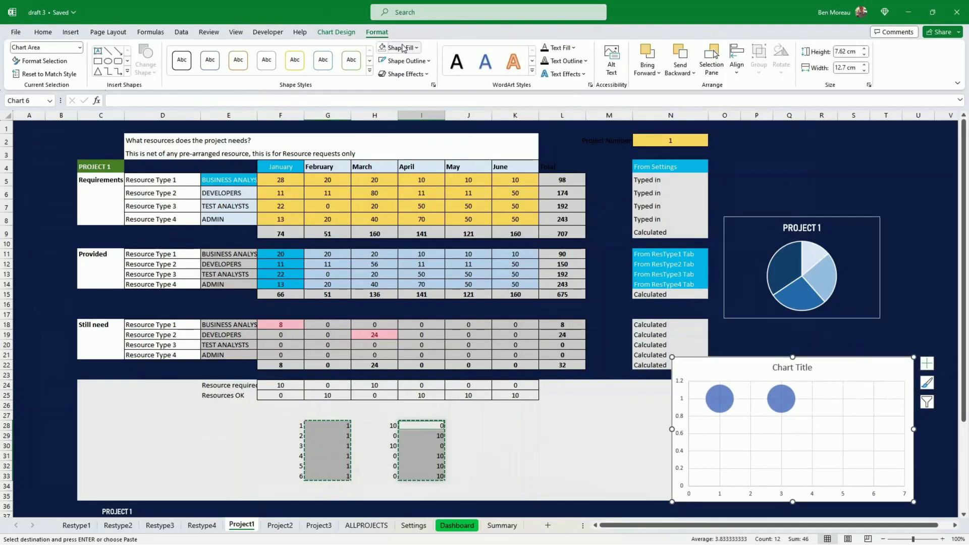
# - Set the bubble chart's background to No Fill and delete its horizontal and vertical gridlines
pyautogui.click(417, 48)
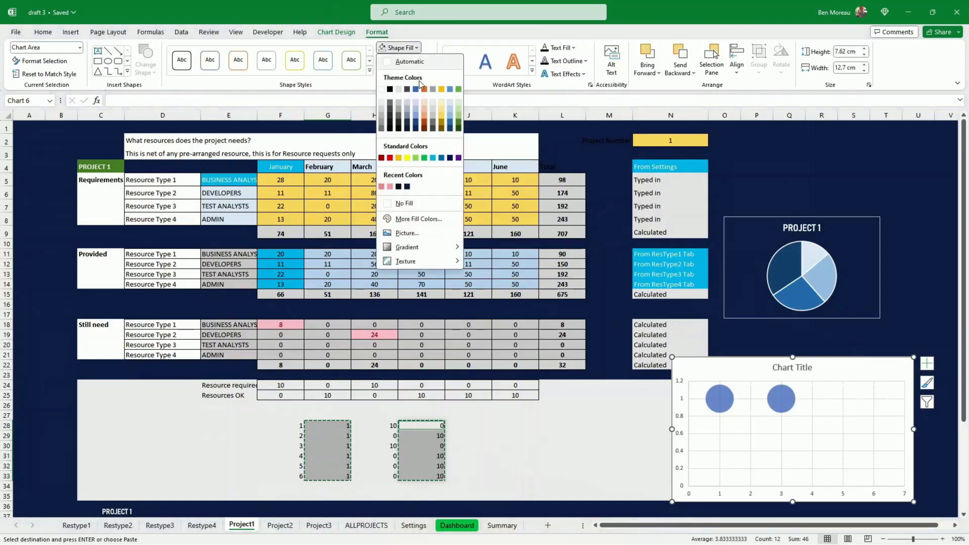
pyautogui.click(402, 203)
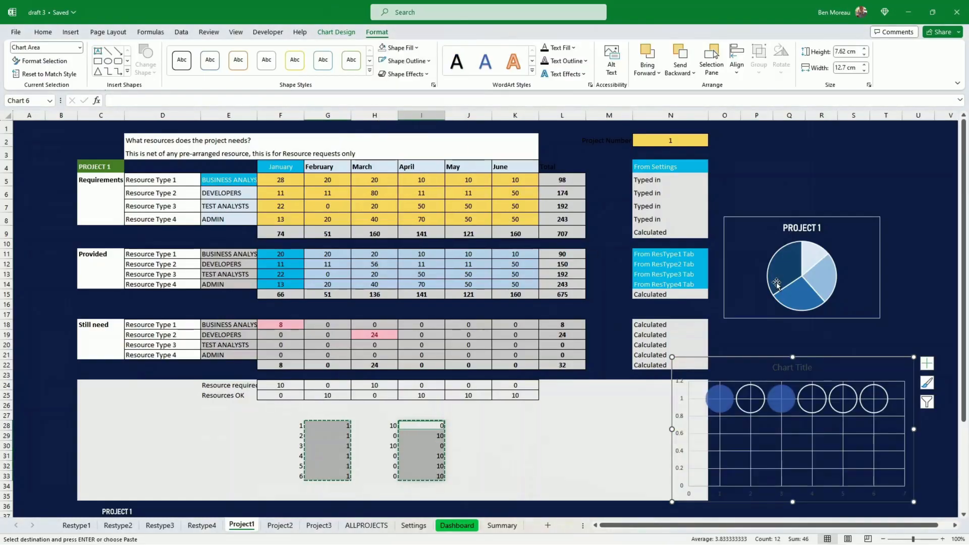
pyautogui.click(792, 434)
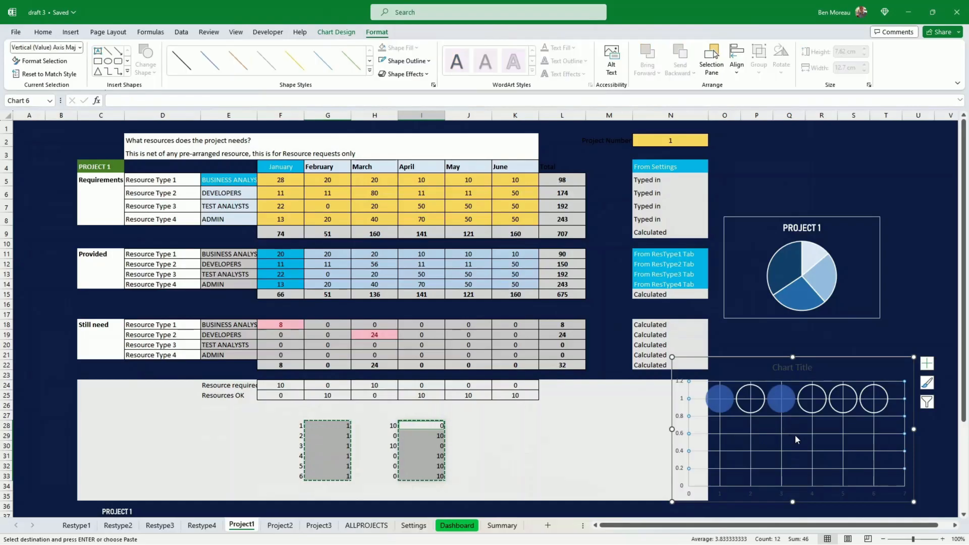
pyautogui.hotkey('ctrl', 'x')
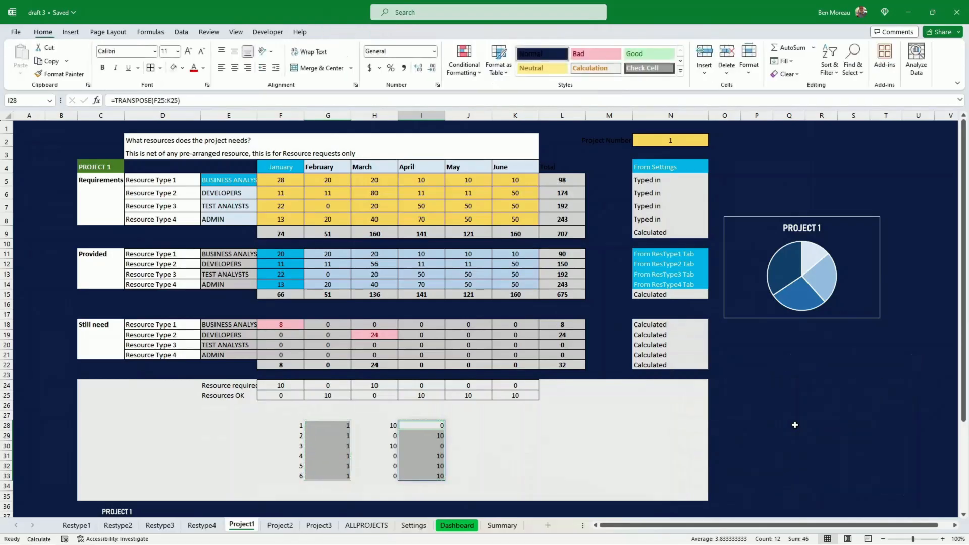
pyautogui.hotkey('ctrl', 'z')
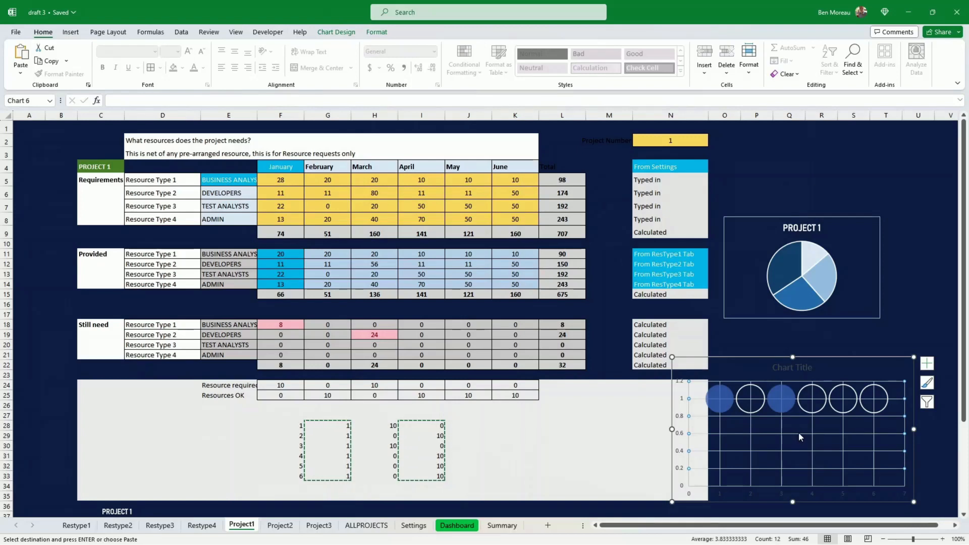
pyautogui.press('Delete')
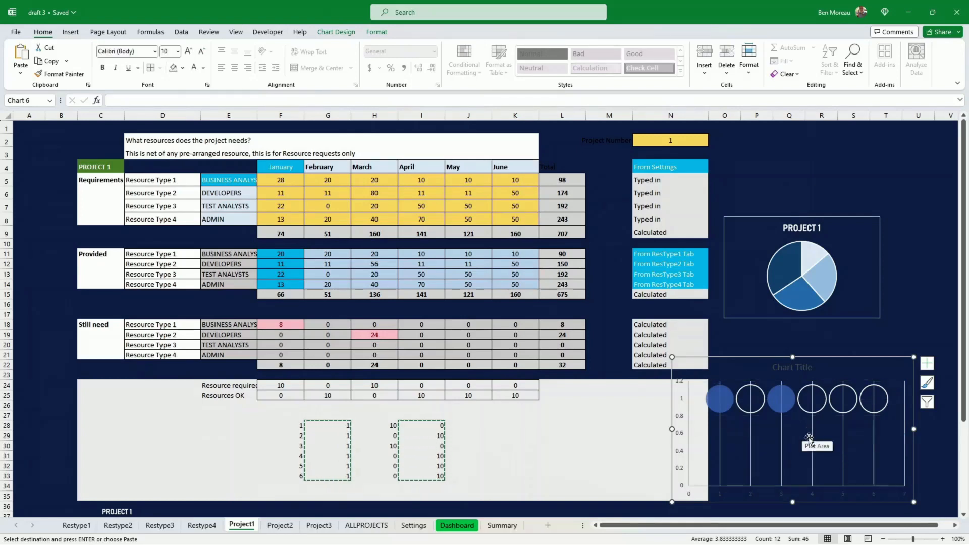
pyautogui.click(812, 448)
pyautogui.press('Delete')
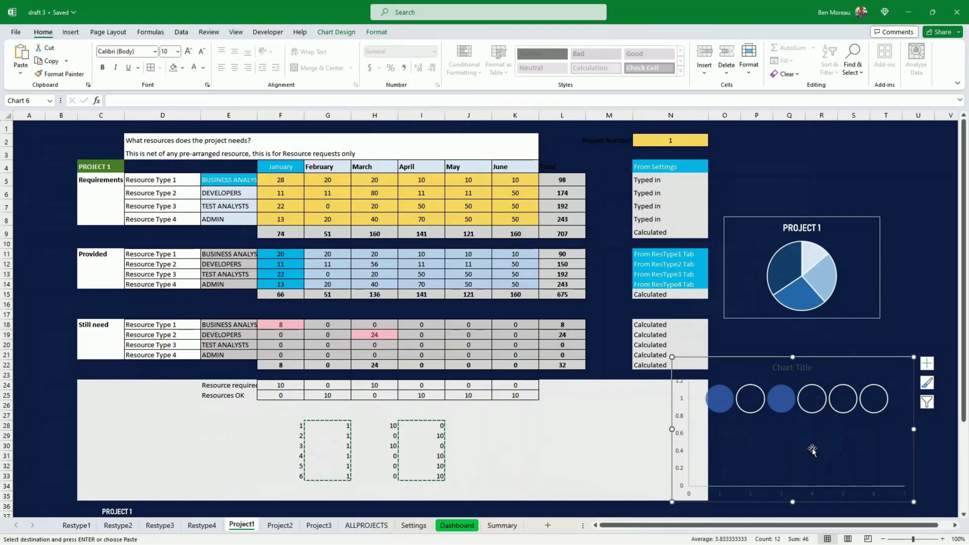
pyautogui.moveTo(813, 448); pyautogui.dragTo(838, 447)
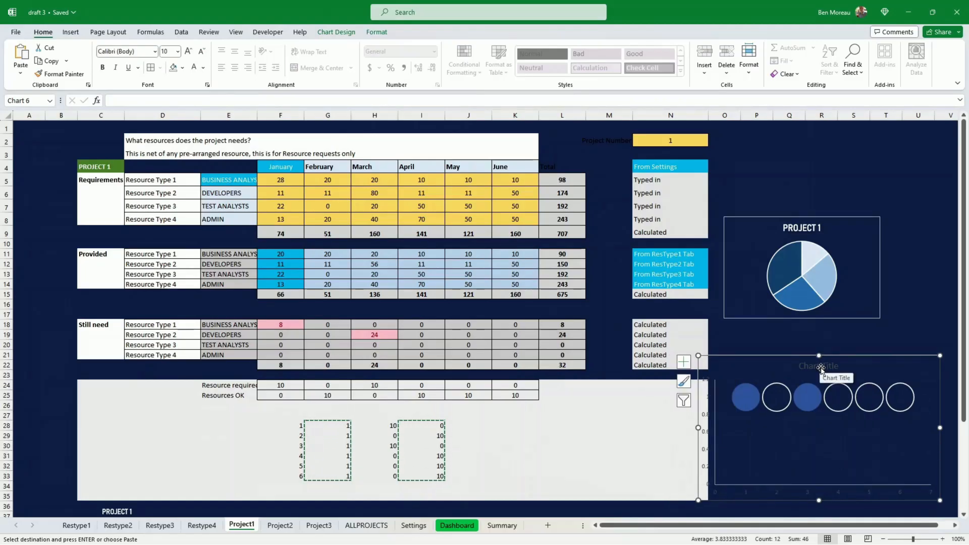
pyautogui.click(821, 366)
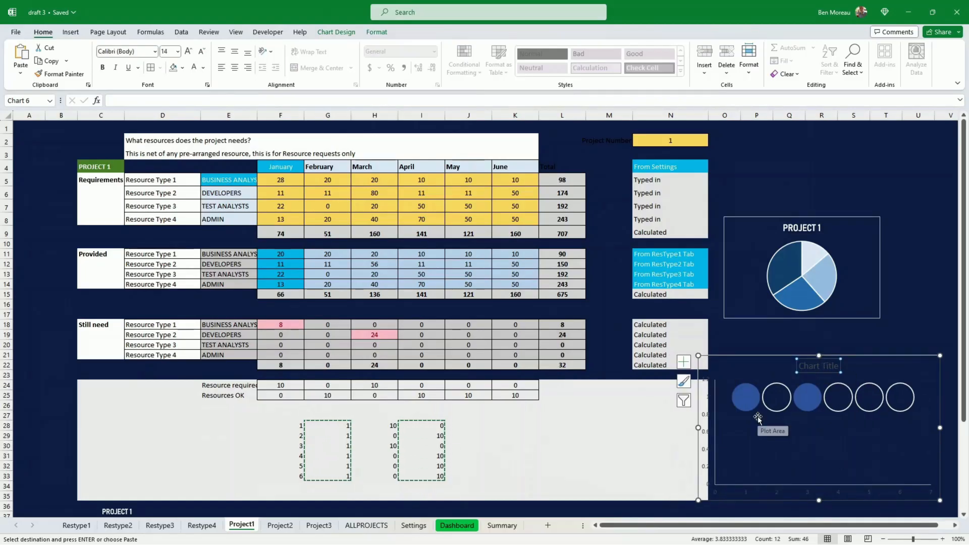
# - Fill the first bubble series with the recently used pink and give it a white 1½ pt outline
pyautogui.click(807, 397)
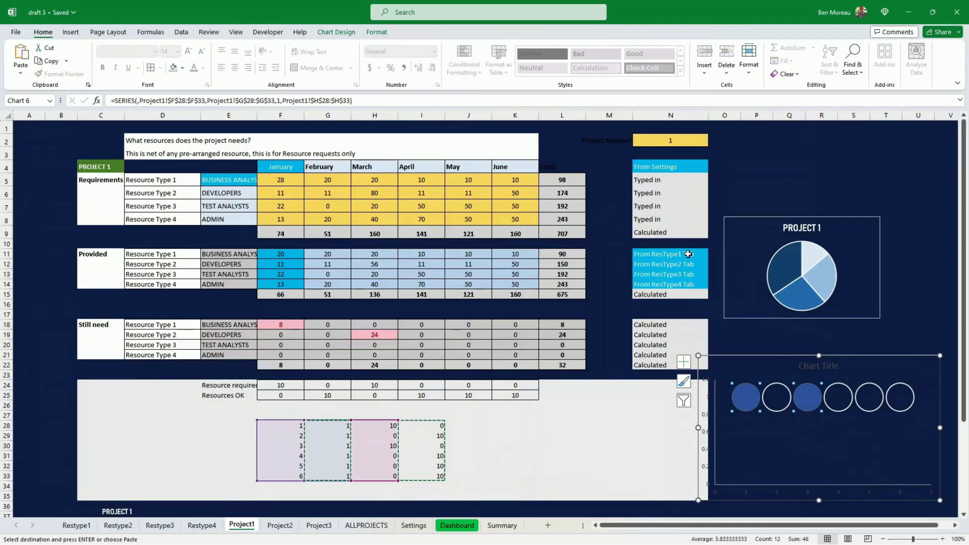
pyautogui.click(376, 33)
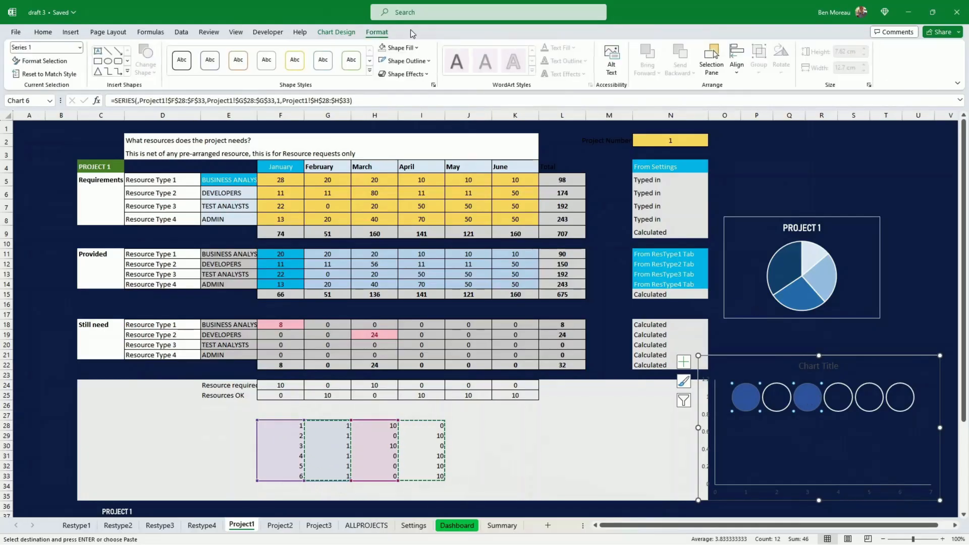
pyautogui.click(403, 47)
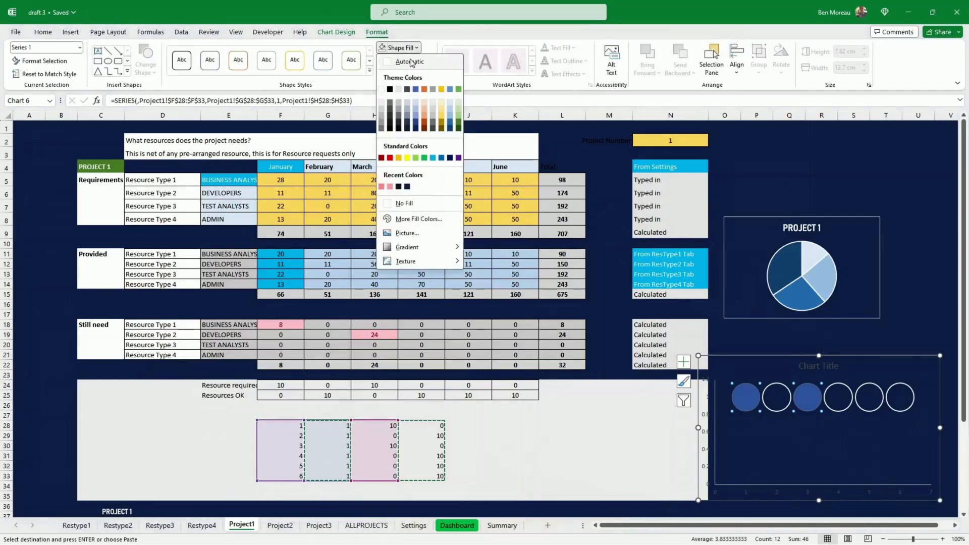
pyautogui.click(384, 187)
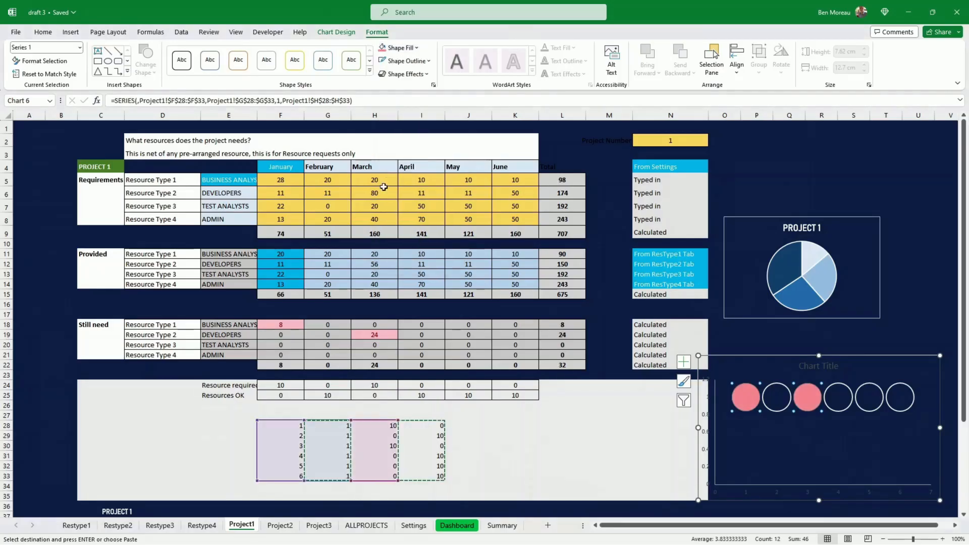
pyautogui.click(426, 61)
pyautogui.click(403, 66)
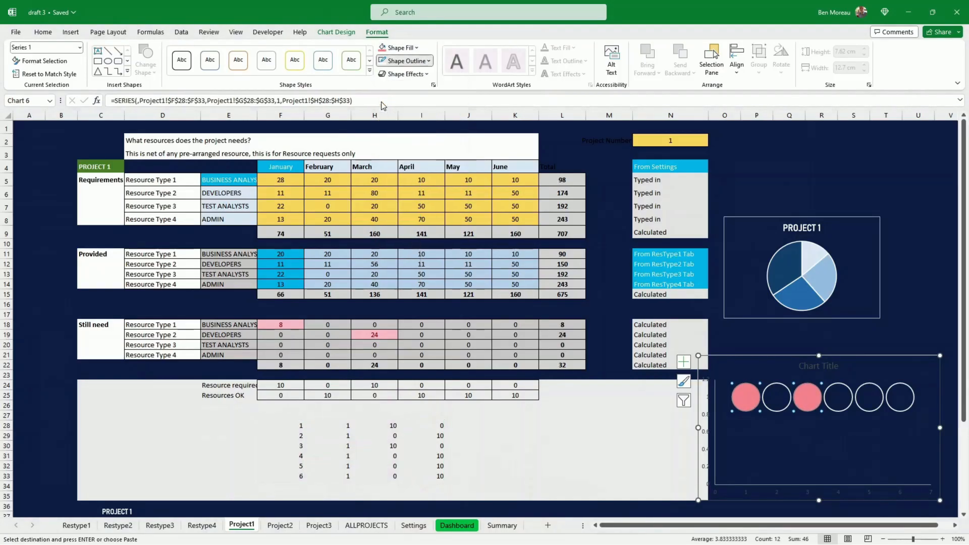
pyautogui.click(404, 63)
pyautogui.moveTo(431, 247)
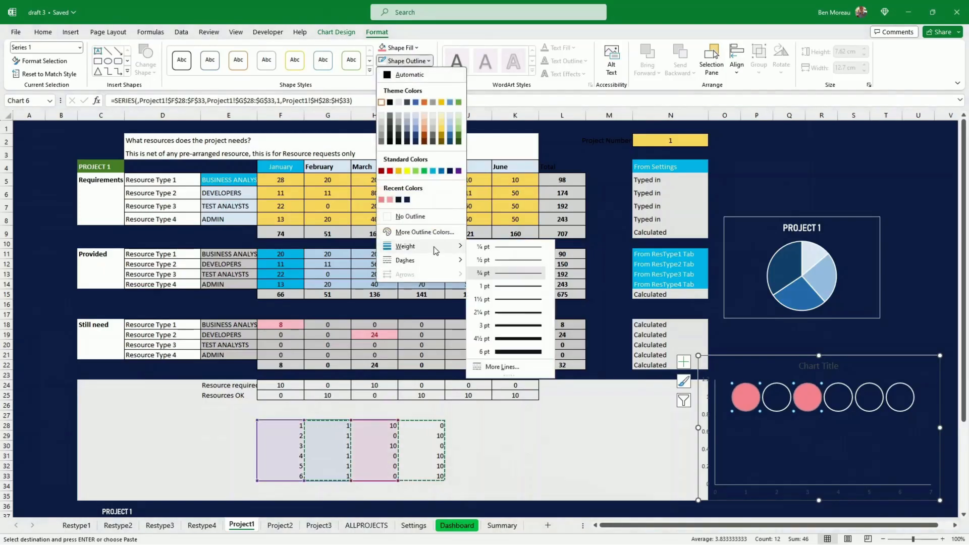
pyautogui.click(504, 300)
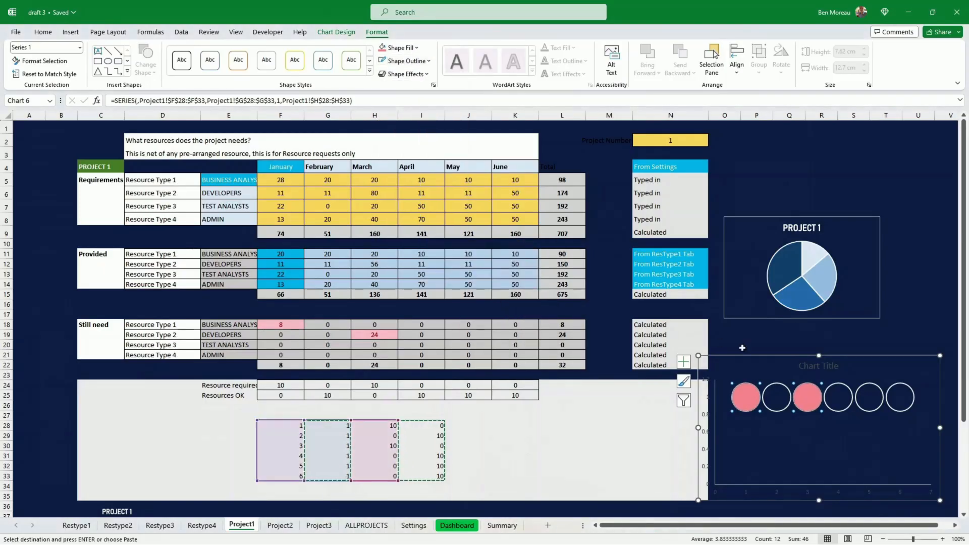
# - Shrink the bubble chart to about 6 cm high by 11.9 cm wide and place it below the pie chart, clear of the data
pyautogui.moveTo(939, 499)
pyautogui.mouseDown()
pyautogui.moveTo(924, 469)
pyautogui.moveTo(902, 463)
pyautogui.mouseUp()
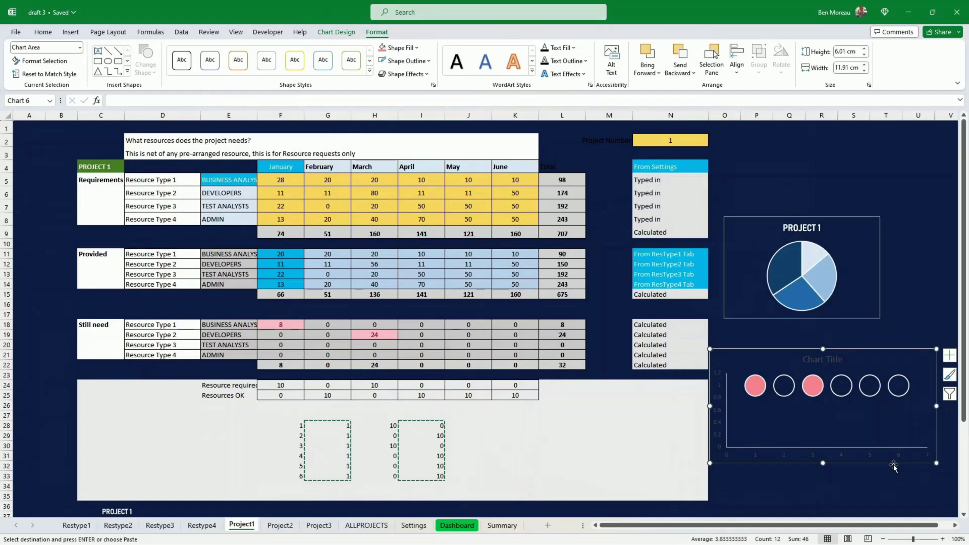
pyautogui.moveTo(893, 466); pyautogui.dragTo(895, 470)
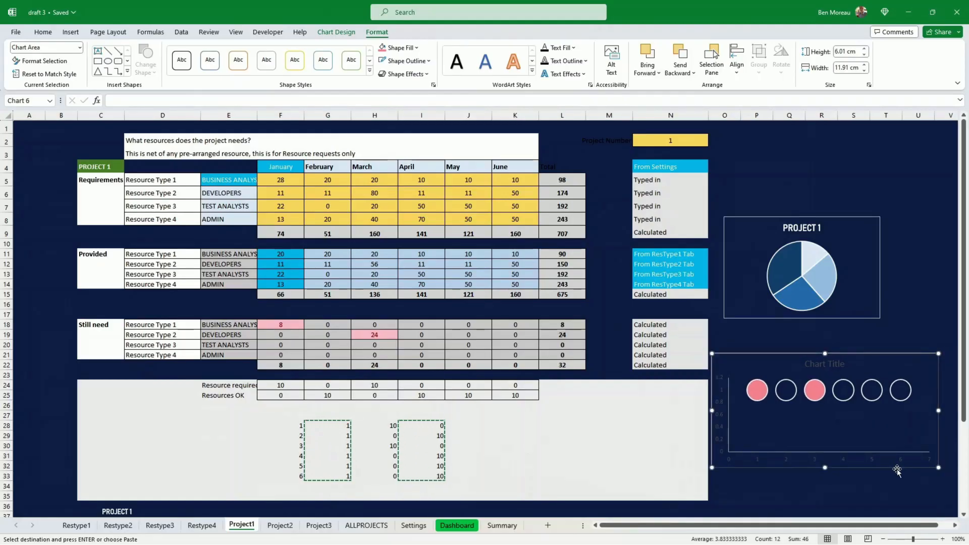
# - Copy the flag rows and bubble data in E24:K33 from Project1 to the same cells on the Project2 sheet
pyautogui.click(260, 469)
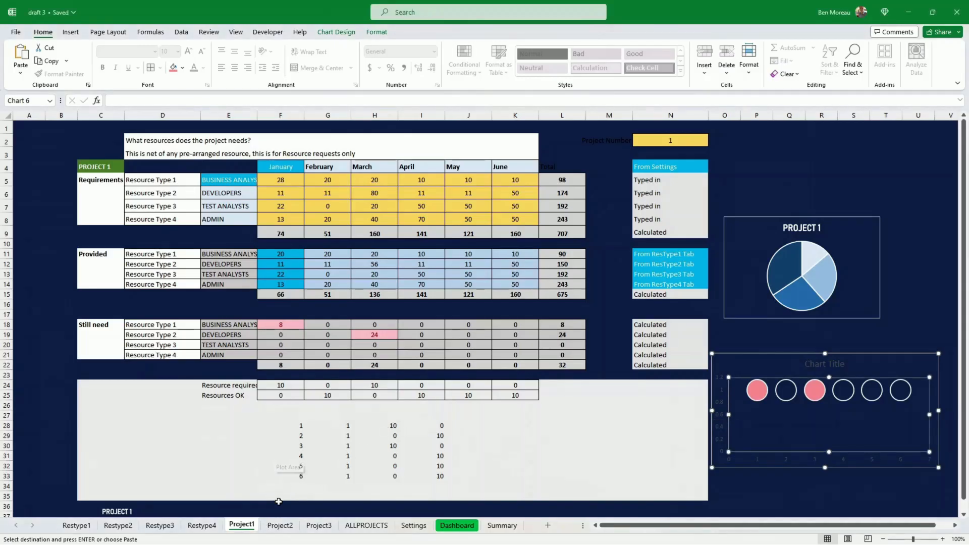
pyautogui.moveTo(218, 386); pyautogui.dragTo(513, 477)
pyautogui.click(280, 525)
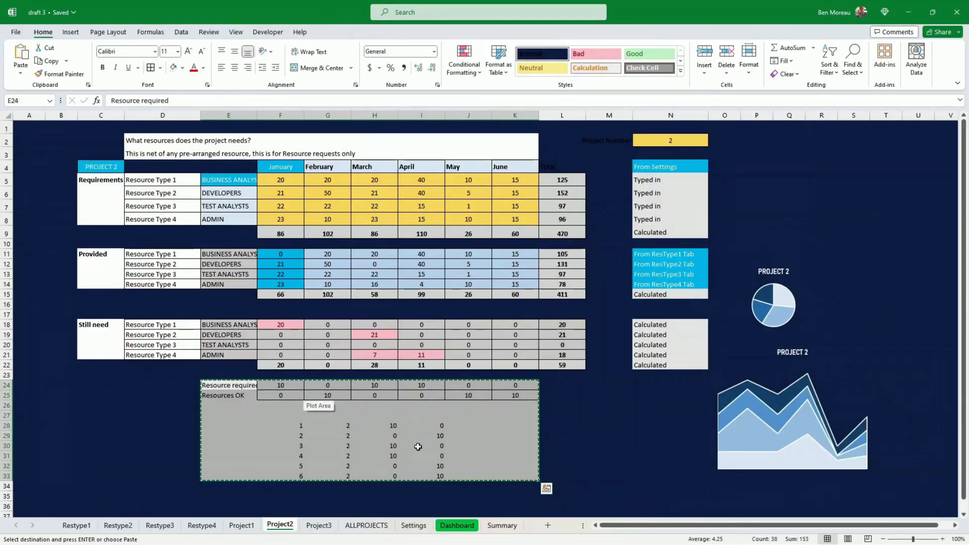
pyautogui.moveTo(348, 428); pyautogui.dragTo(347, 466)
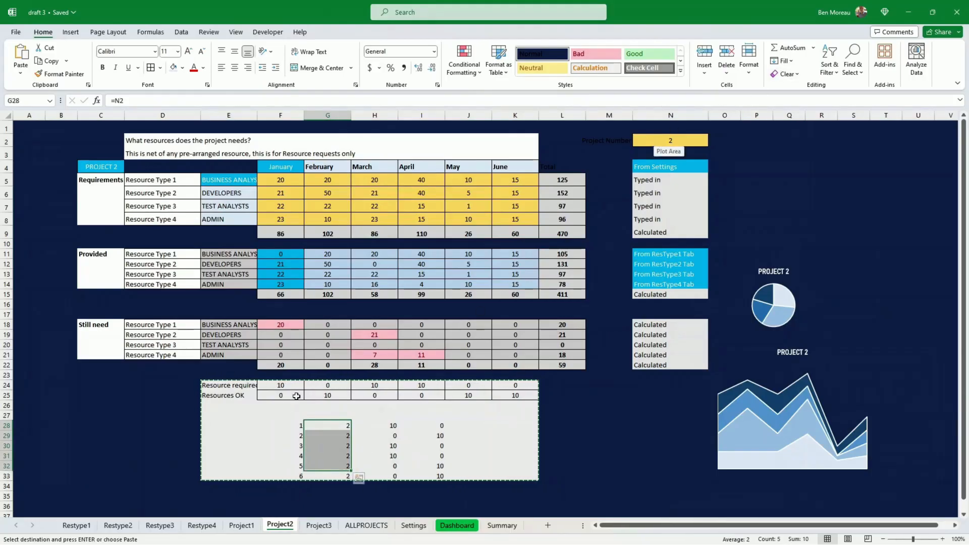
# - Add a new series to the Project1 bubble chart's data source, with cell C4 of the Project2 sheet as its name
pyautogui.click(242, 525)
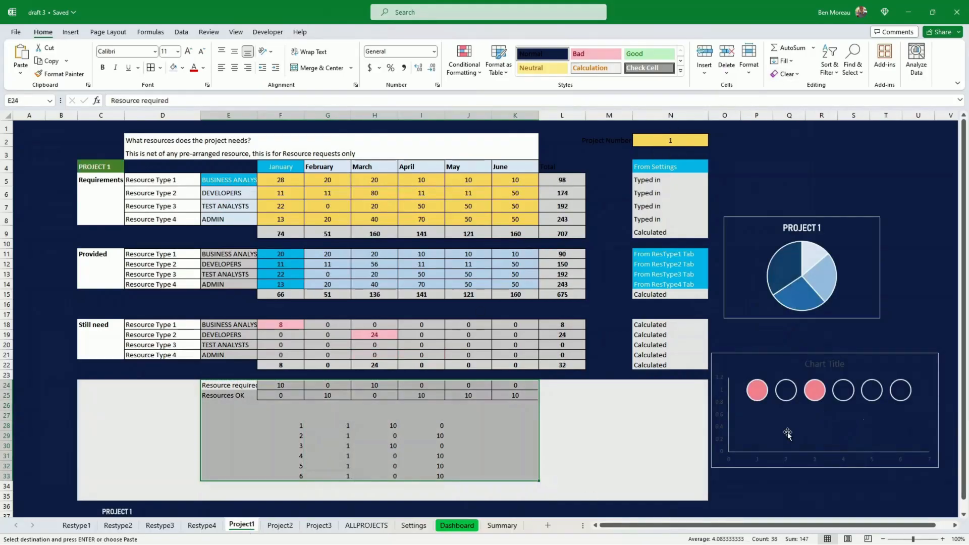
pyautogui.rightClick(775, 423)
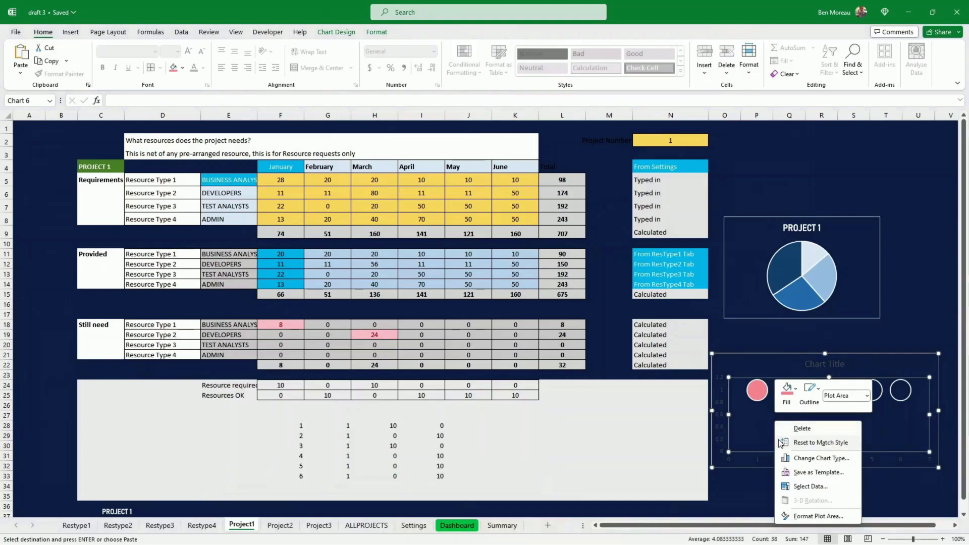
pyautogui.click(810, 486)
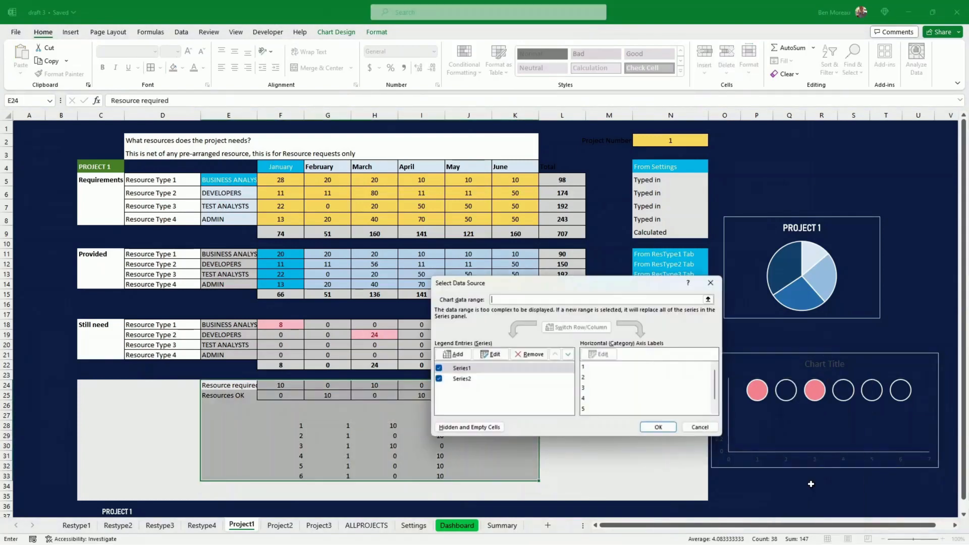
pyautogui.click(491, 354)
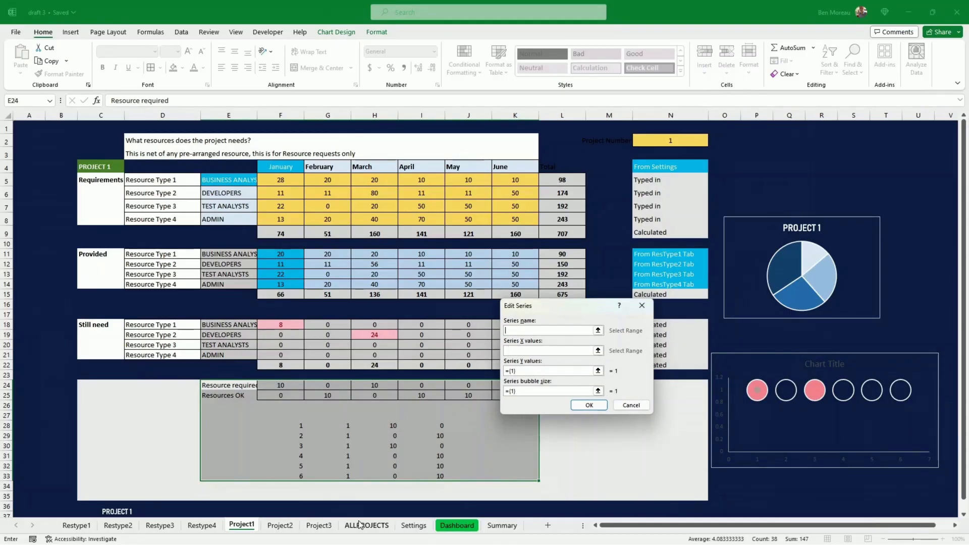
pyautogui.click(280, 525)
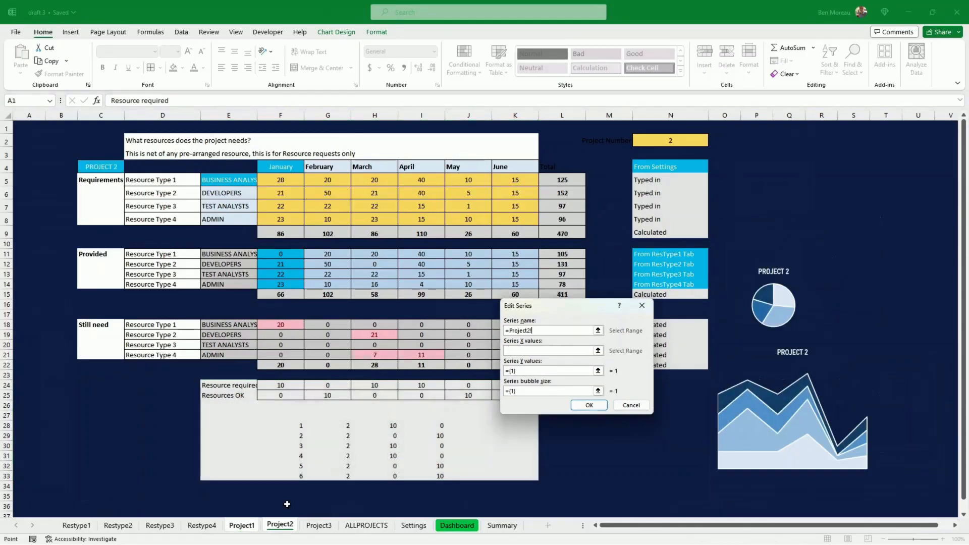
pyautogui.click(93, 170)
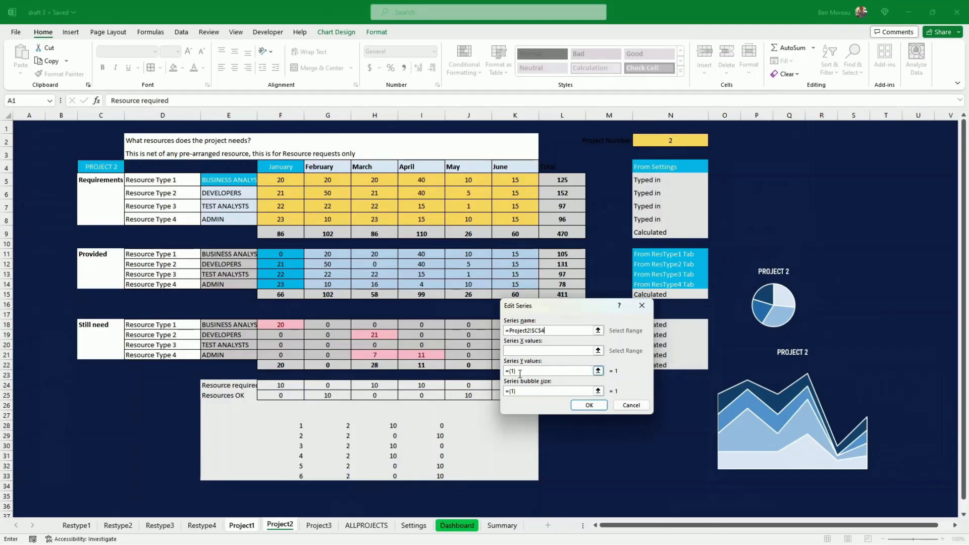
# - Set the new series' Y values to Project2 G28:G33 and its bubble sizes to Project2 H28:H33
pyautogui.click(507, 372)
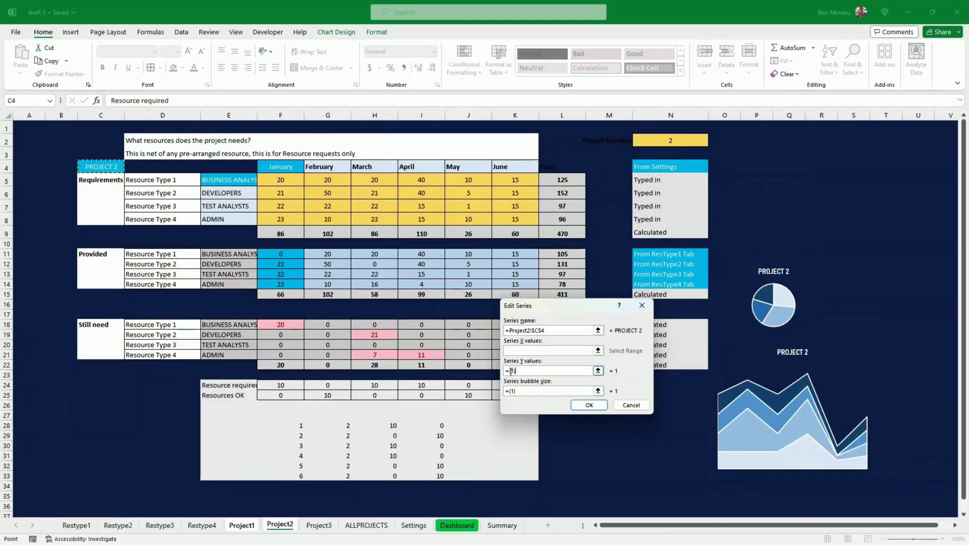
pyautogui.moveTo(511, 372); pyautogui.dragTo(531, 369)
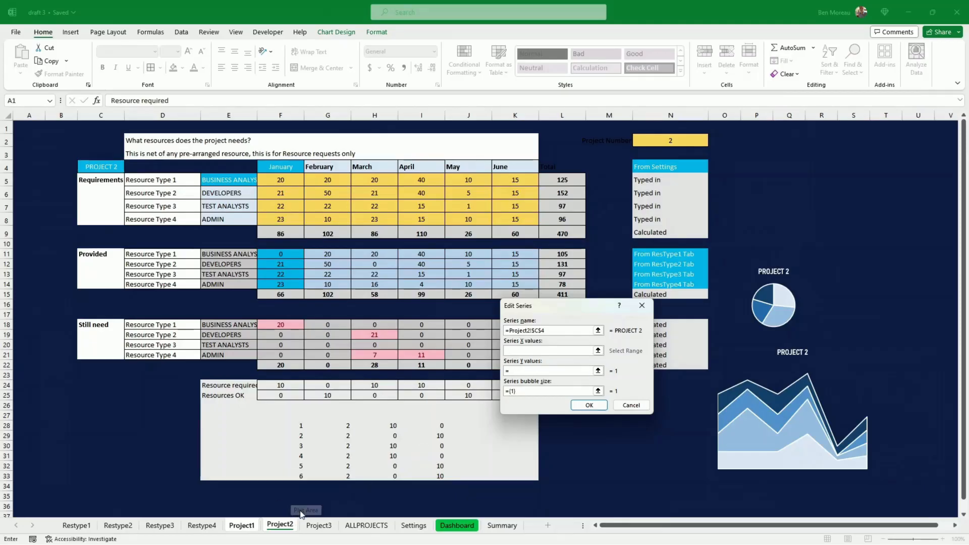
pyautogui.moveTo(329, 426); pyautogui.dragTo(348, 477)
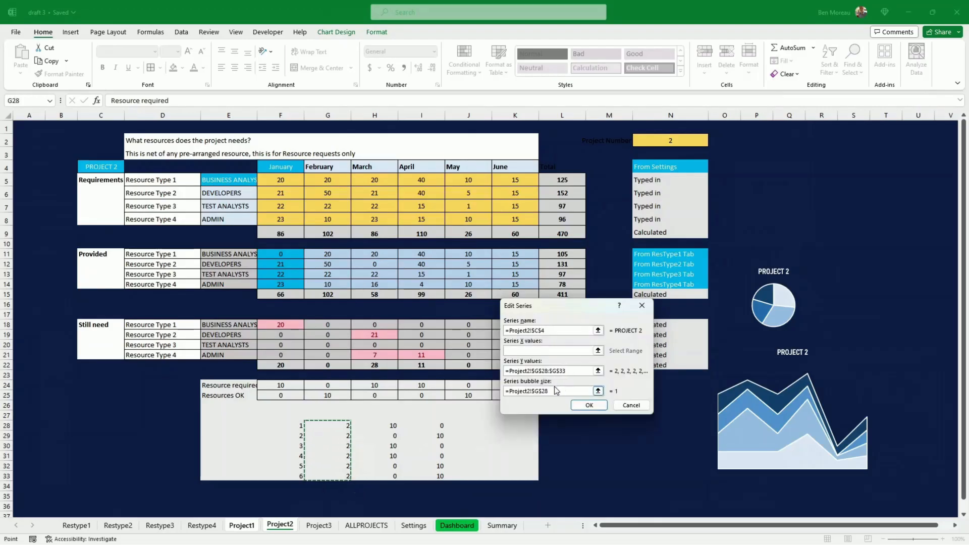
pyautogui.click(553, 390)
pyautogui.press('BackSpace')
pyautogui.press('BackSpace')
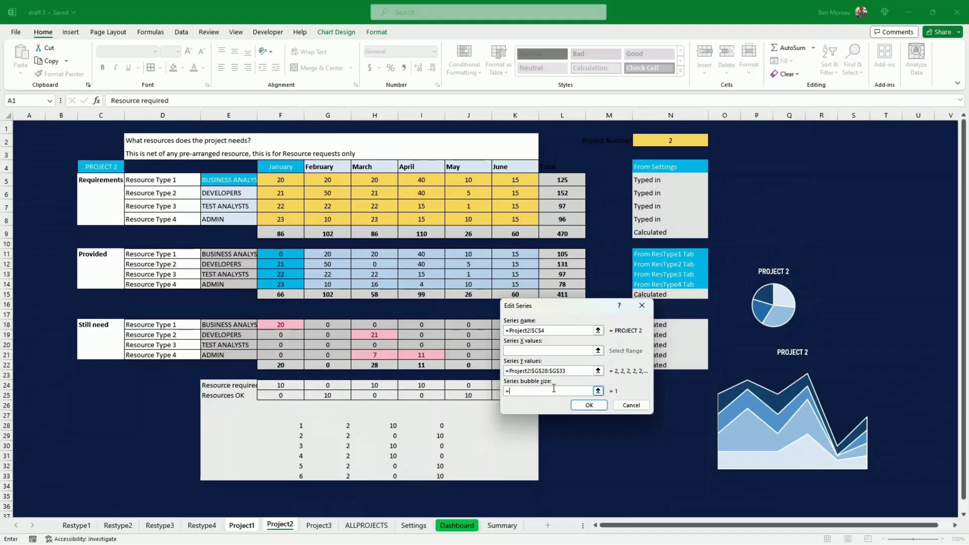
pyautogui.moveTo(388, 424); pyautogui.dragTo(394, 477)
pyautogui.click(589, 405)
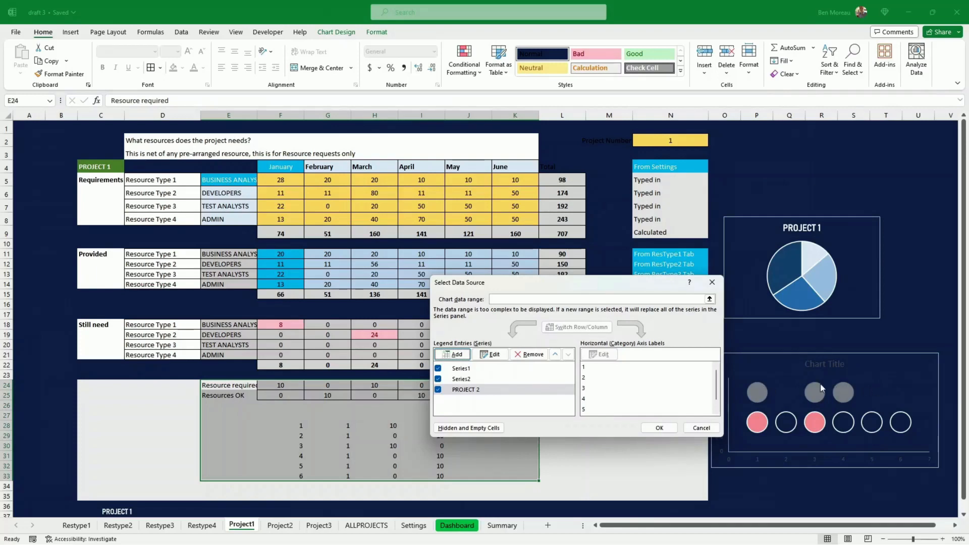
# - Add another series to the bubble chart's data source, again named from cell C4 of the Project2 sheet
pyautogui.click(446, 354)
pyautogui.click(521, 331)
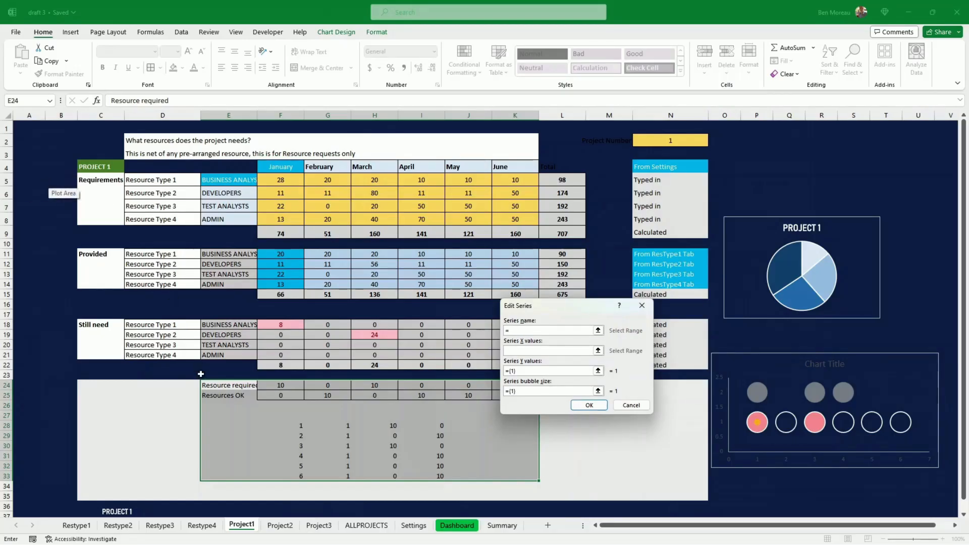
pyautogui.click(280, 525)
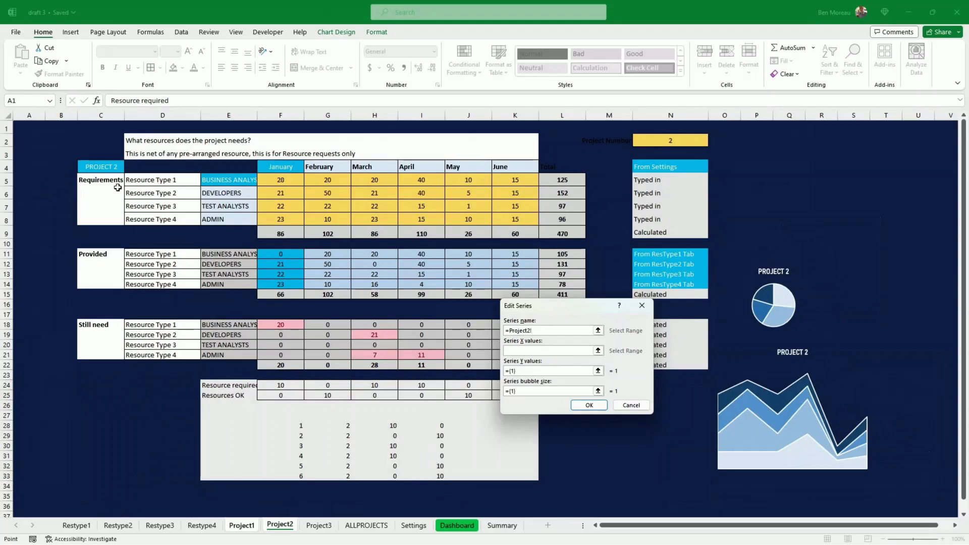
pyautogui.click(107, 166)
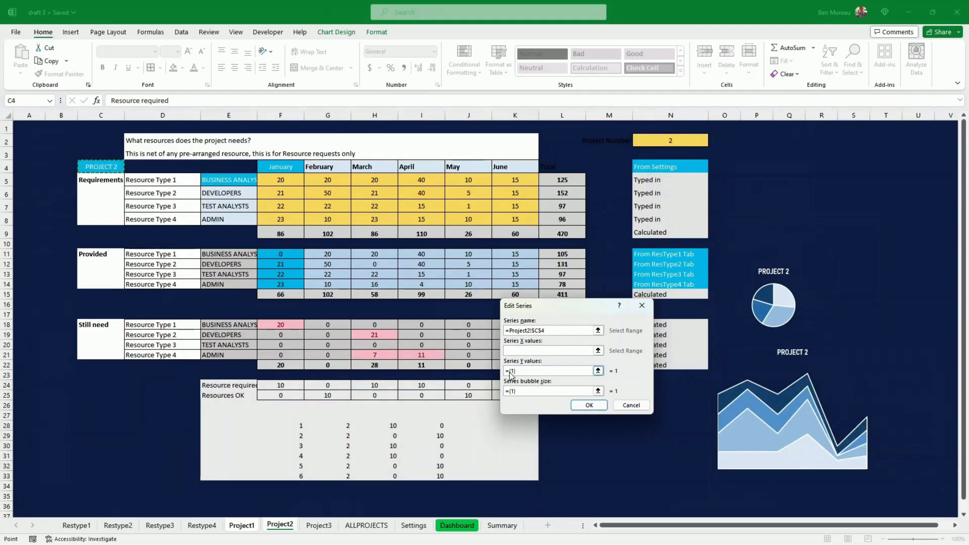
# - Set the second PROJECT 2 series' Y values to Project2 G28:G33 and its bubble sizes to Project2 I28:I33, and apply the data source
pyautogui.press('BackSpace')
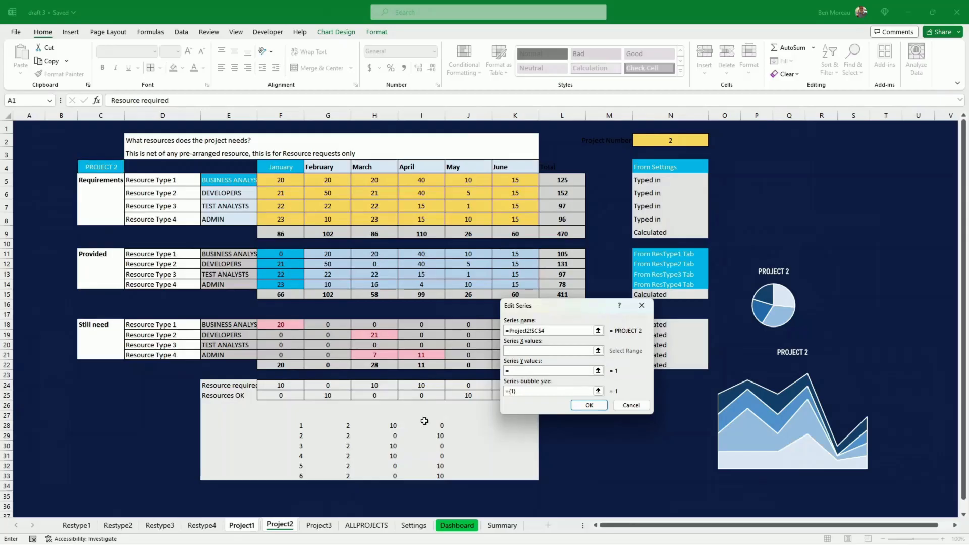
pyautogui.moveTo(344, 432); pyautogui.dragTo(348, 475)
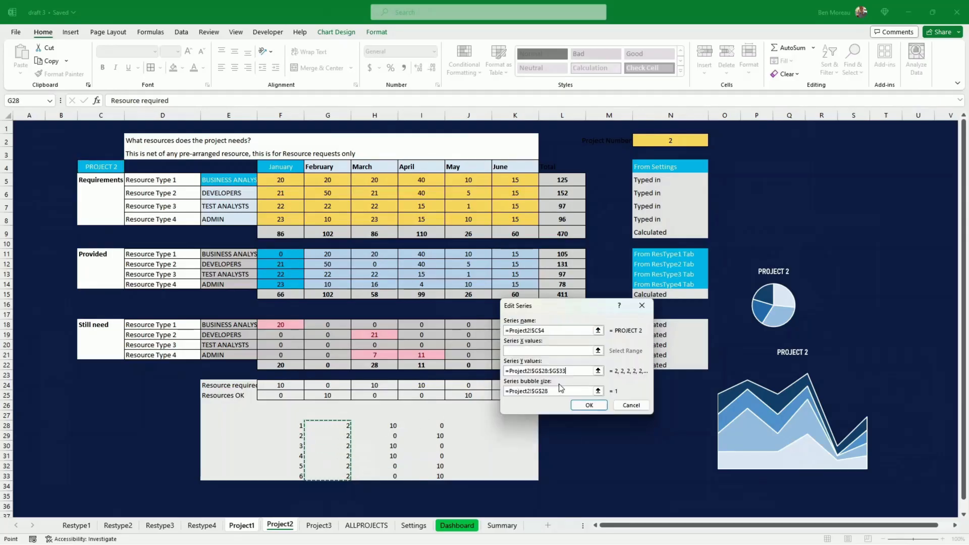
pyautogui.moveTo(510, 391); pyautogui.dragTo(556, 391)
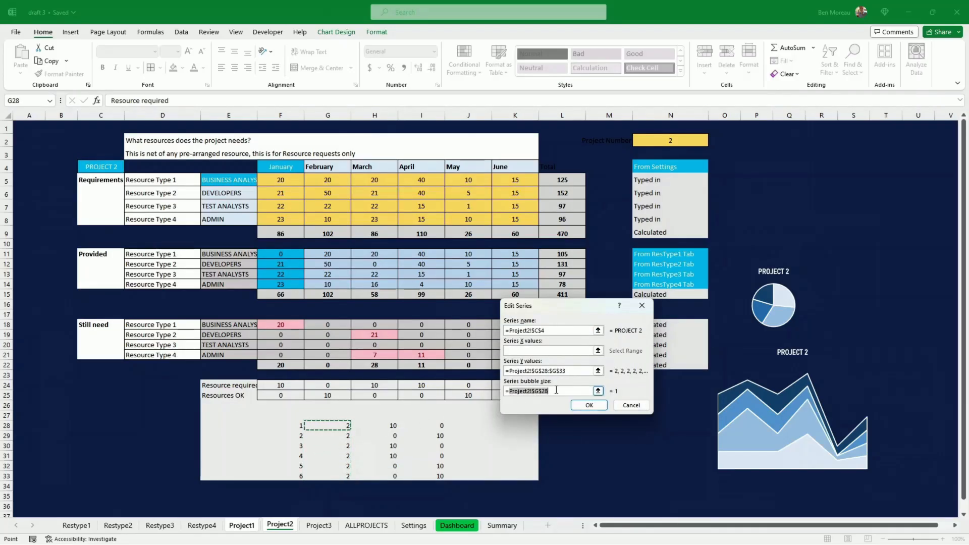
pyautogui.press('BackSpace')
pyautogui.moveTo(426, 431); pyautogui.dragTo(439, 476)
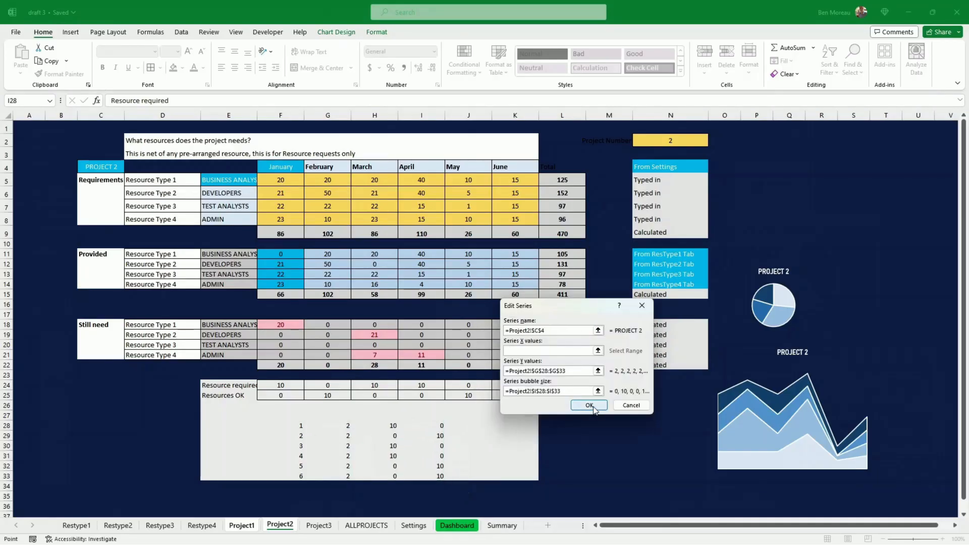
pyautogui.click(589, 405)
pyautogui.click(647, 429)
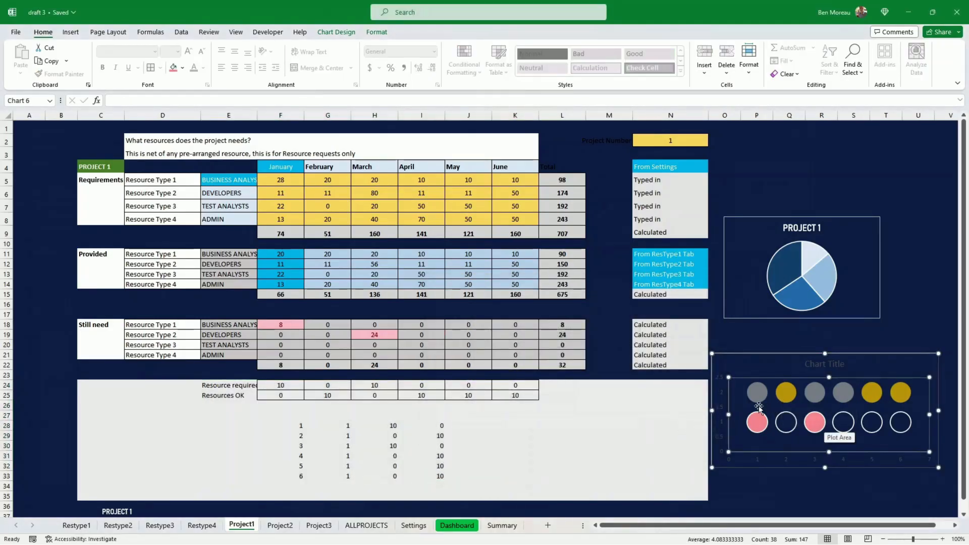
# - Fill the grey Project 2 bubbles in the Project1 chart with the recently used pink
pyautogui.click(280, 525)
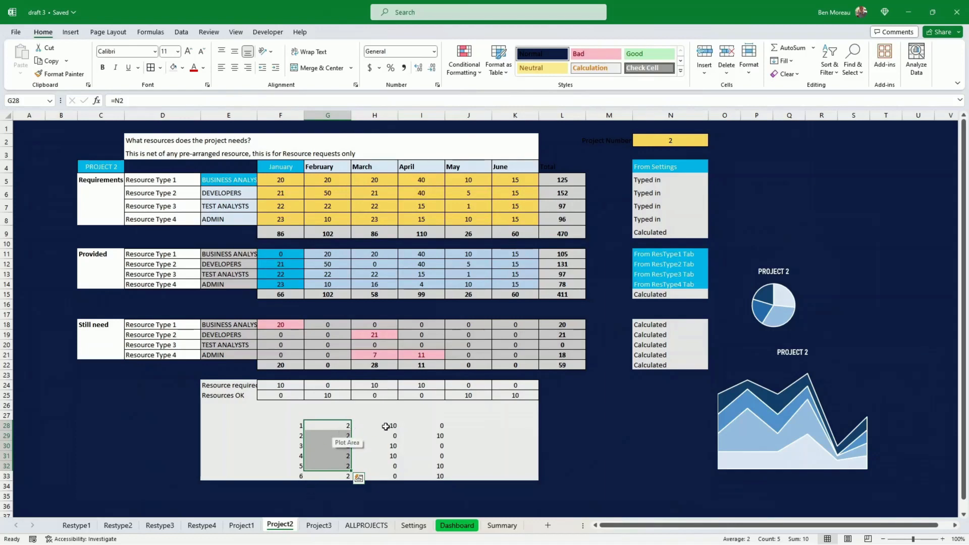
pyautogui.click(242, 525)
pyautogui.click(760, 396)
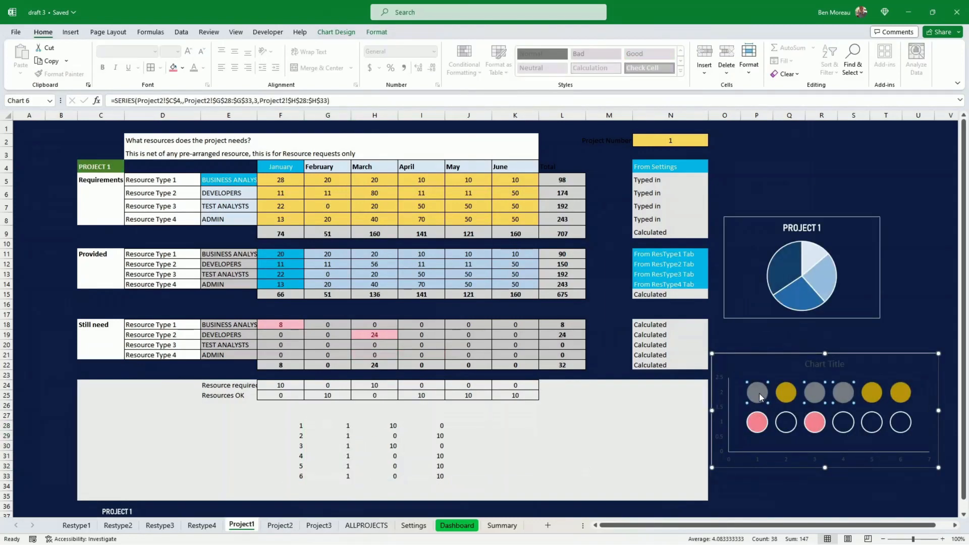
pyautogui.click(379, 34)
pyautogui.click(382, 49)
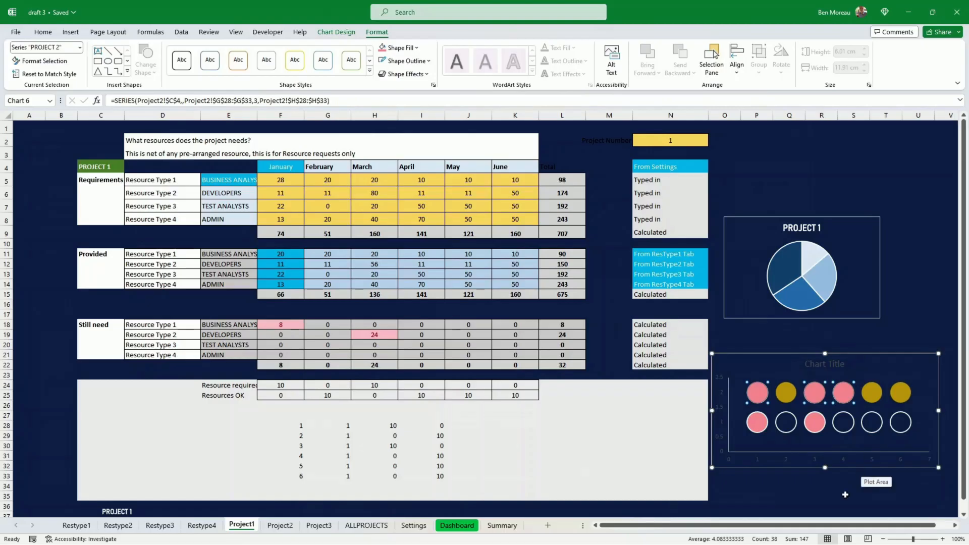
# - Give the pink Project 2 bubbles a white outline with a weight of 1½ pt
pyautogui.click(847, 496)
pyautogui.click(757, 396)
pyautogui.click(377, 31)
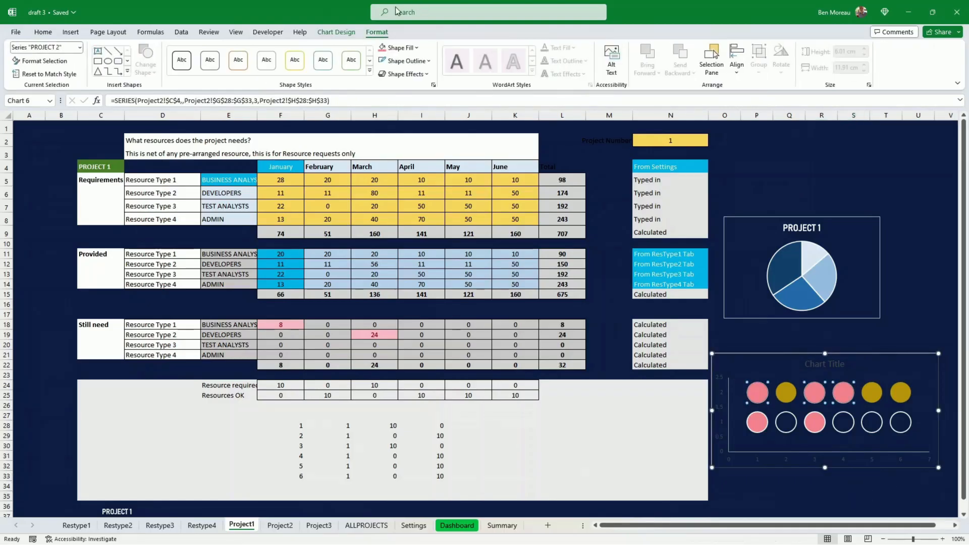
pyautogui.click(419, 59)
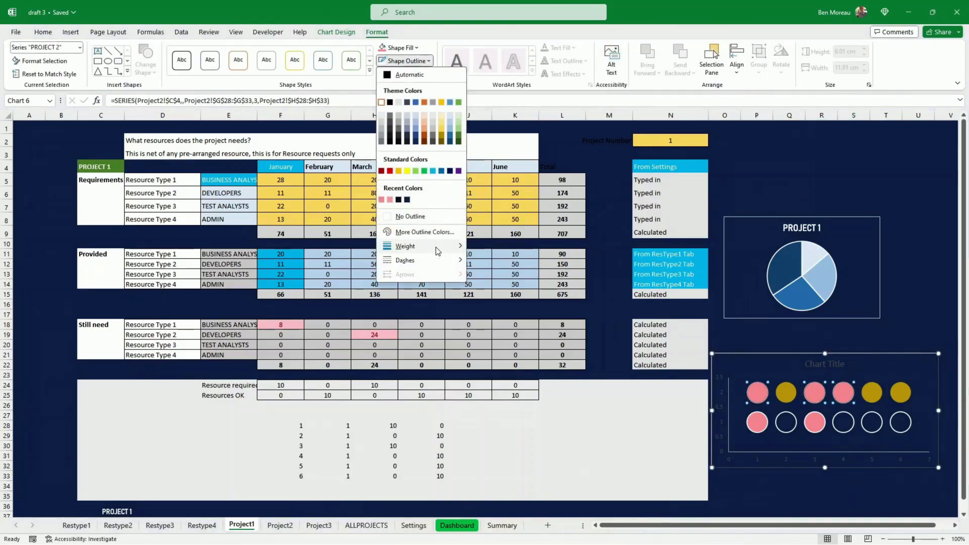
pyautogui.moveTo(439, 247)
pyautogui.click(497, 300)
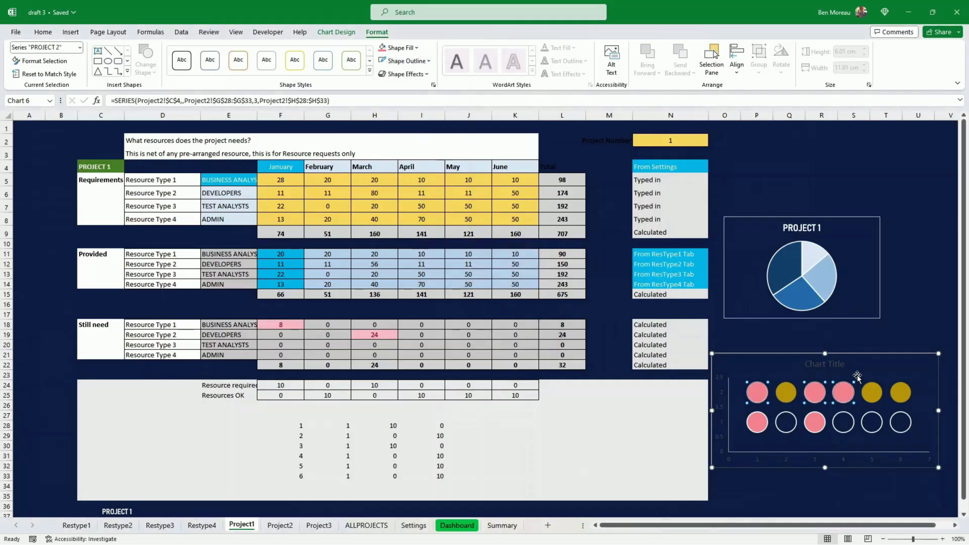
pyautogui.click(824, 487)
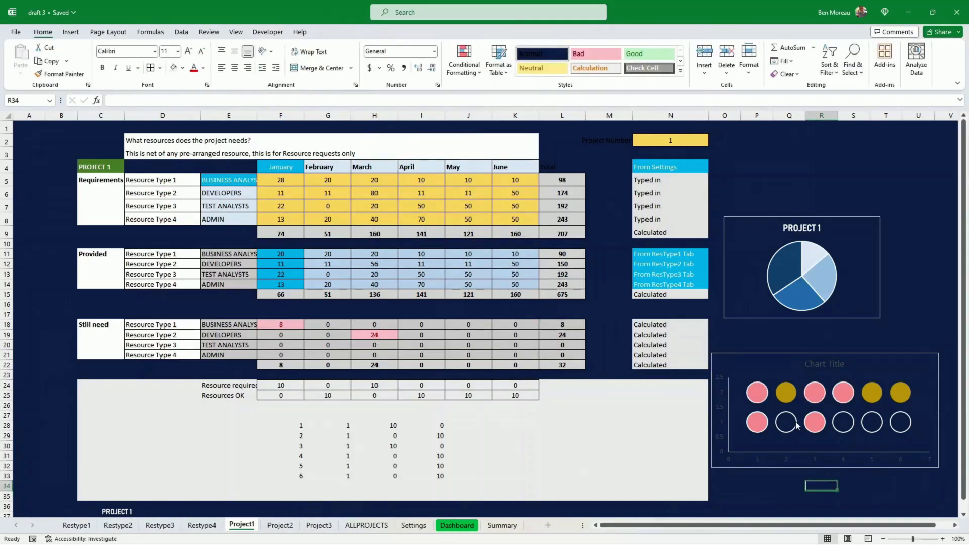
# - Give the gold Project 2 bubbles a white 1½ pt outline and no fill
pyautogui.click(790, 400)
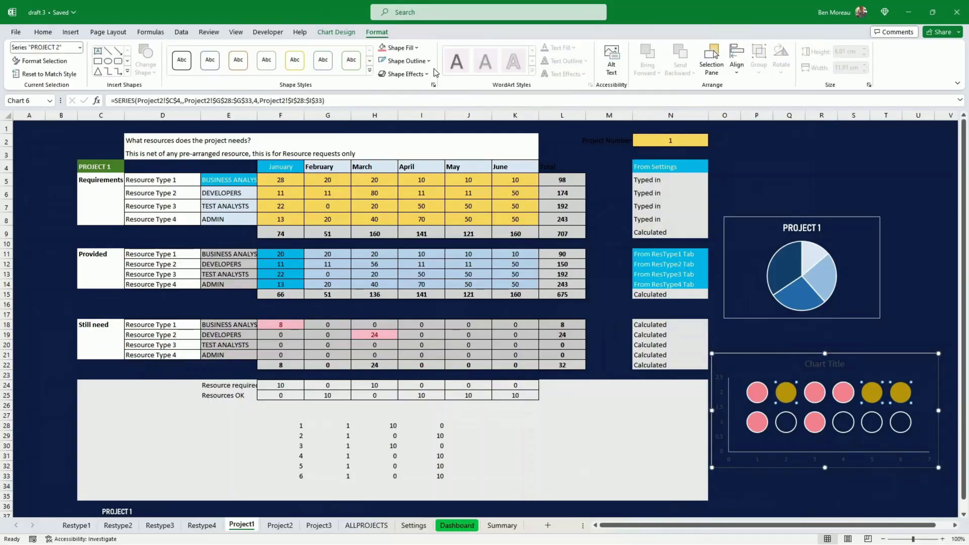
pyautogui.click(426, 62)
pyautogui.click(387, 103)
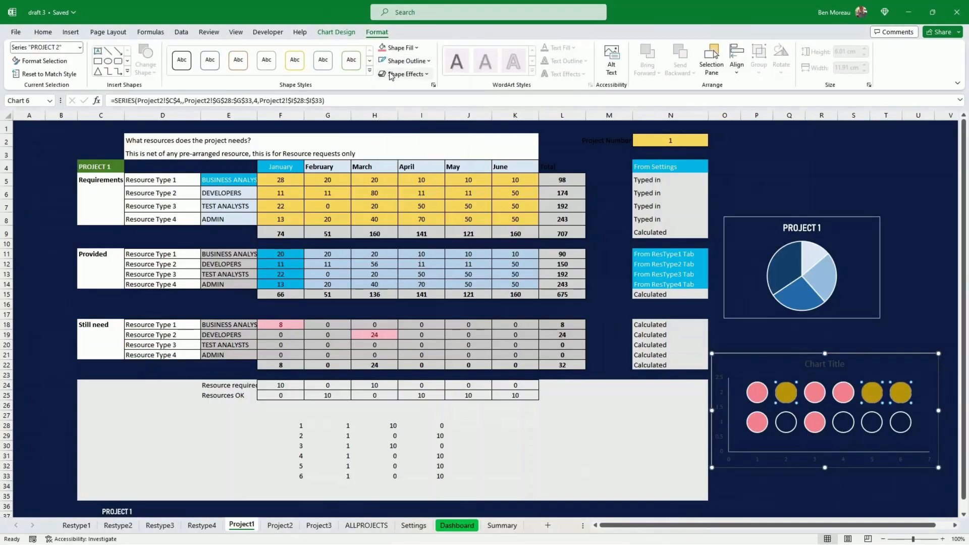
pyautogui.click(425, 61)
pyautogui.moveTo(437, 245)
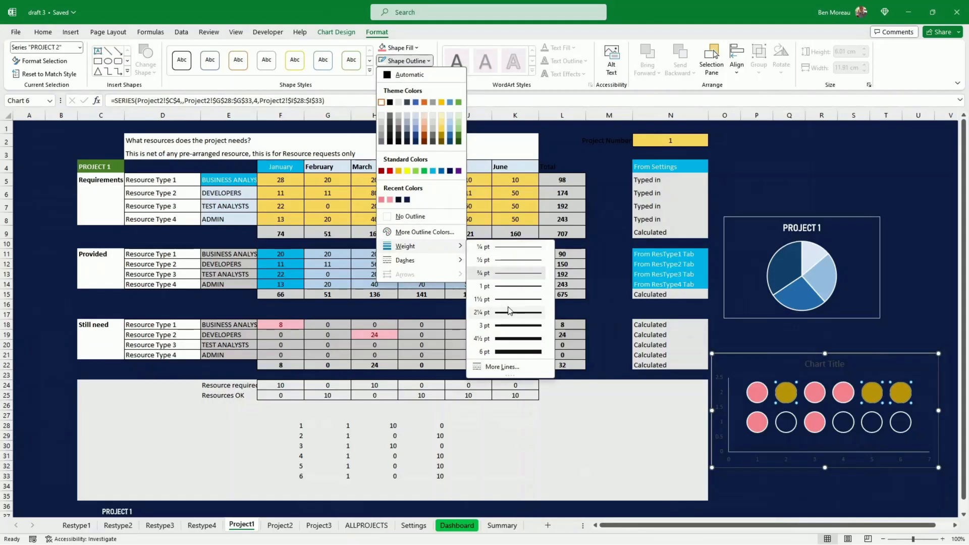
pyautogui.click(515, 298)
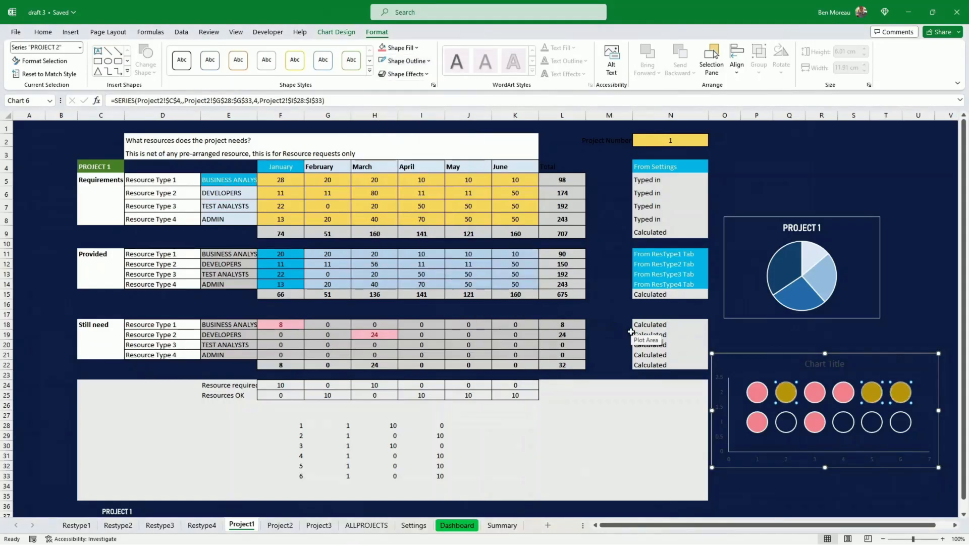
pyautogui.click(417, 48)
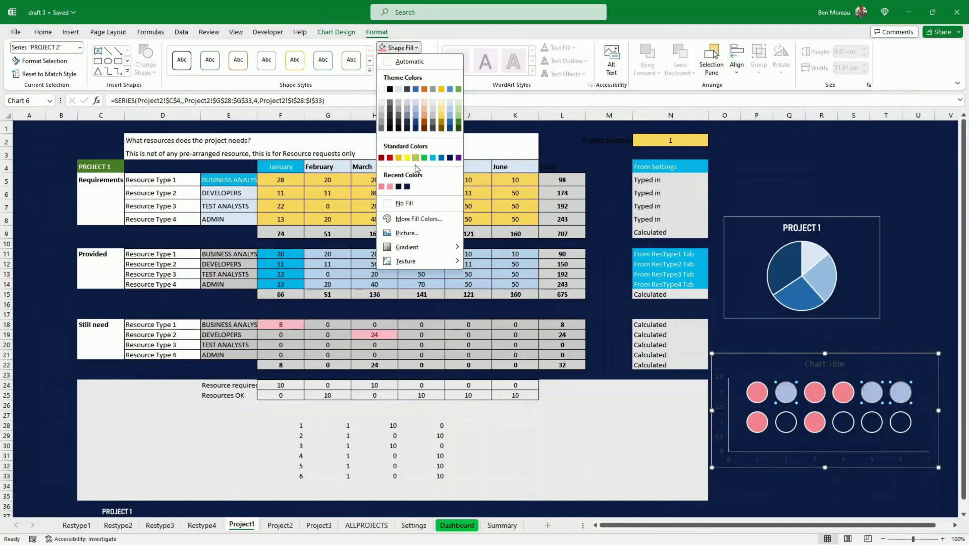
pyautogui.click(406, 204)
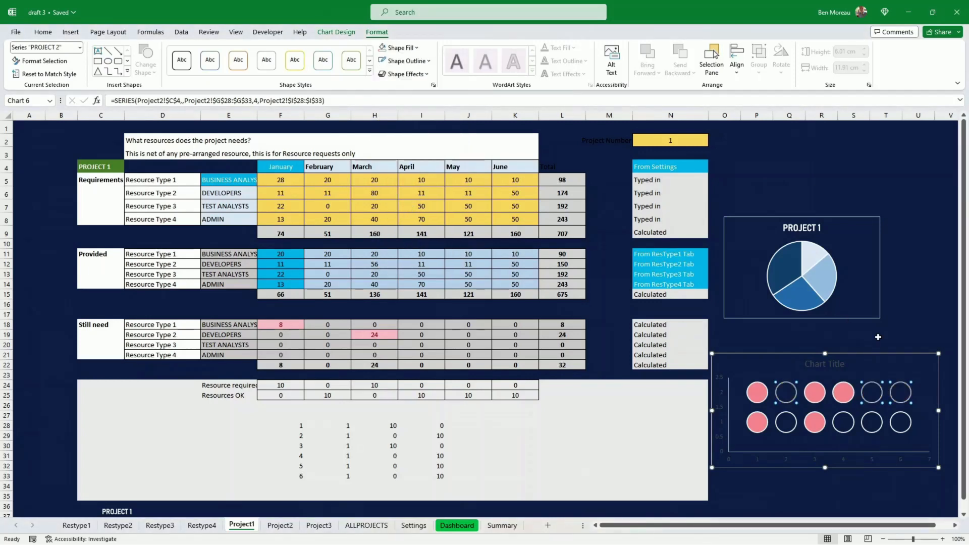
pyautogui.click(902, 333)
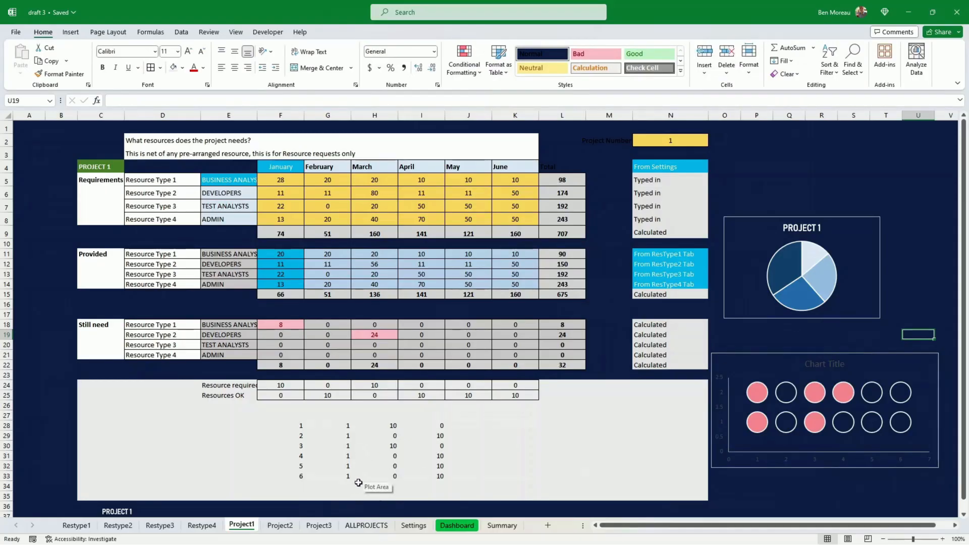
# - Copy the flag rows and bubble data in E24:K33 from Project1 to the same cells on the Project3 sheet
pyautogui.click(321, 526)
pyautogui.click(244, 525)
pyautogui.moveTo(229, 385); pyautogui.dragTo(515, 476)
pyautogui.hotkey('ctrl', 'c')
pyautogui.click(320, 526)
pyautogui.hotkey('ctrl', 'v')
# - Add a bubble series named from Project1 C4, with Y values from Project3 G28:G33 and bubble sizes from Project3 H28:H33
pyautogui.click(242, 524)
pyautogui.click(786, 403)
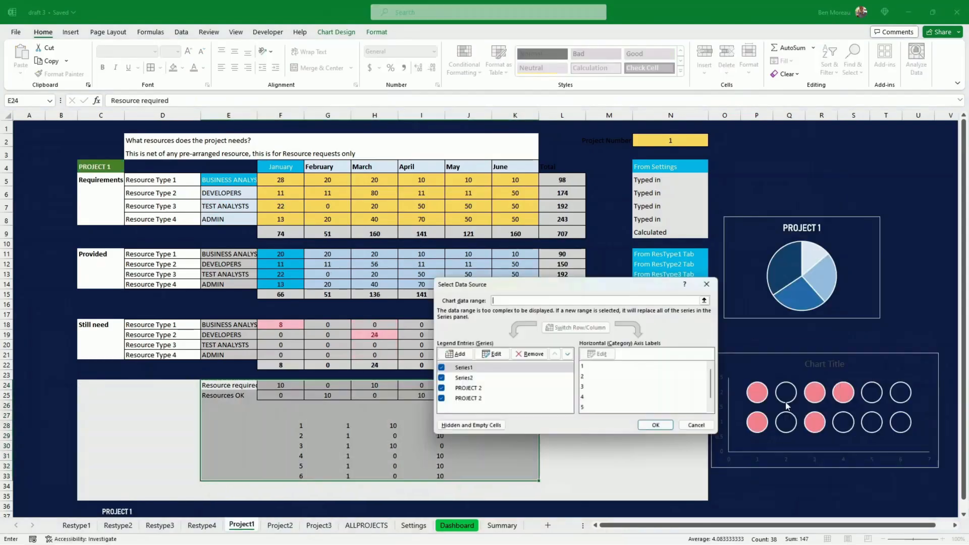
pyautogui.click(456, 354)
pyautogui.click(106, 167)
pyautogui.moveTo(527, 370); pyautogui.dragTo(507, 370)
pyautogui.click(321, 525)
pyautogui.moveTo(328, 425); pyautogui.dragTo(328, 476)
pyautogui.moveTo(507, 392); pyautogui.dragTo(573, 392)
pyautogui.moveTo(375, 425); pyautogui.dragTo(374, 476)
pyautogui.click(584, 405)
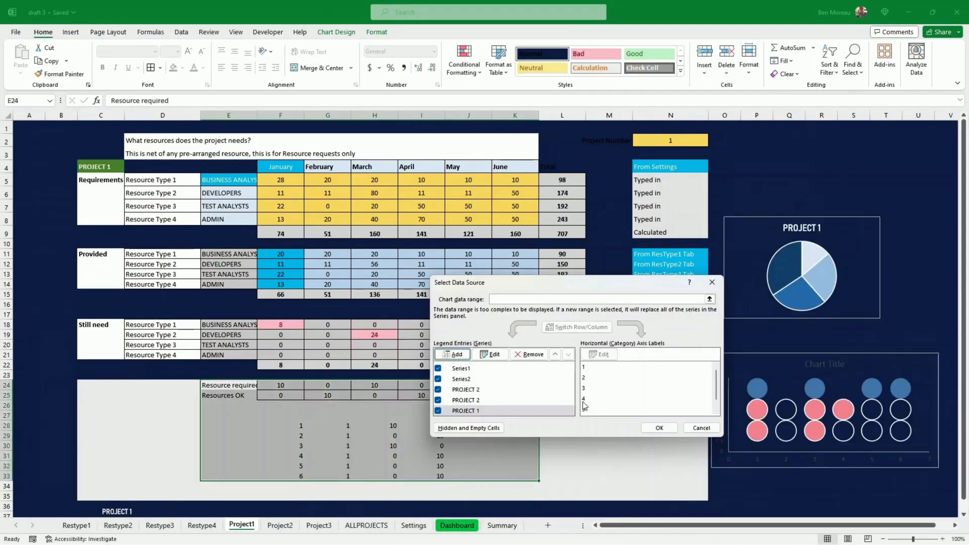
# - Add another series named from Project3 C4, with Y values from Project3 G28:G33 and bubble sizes from Project3 I28:I33
pyautogui.click(456, 354)
pyautogui.click(320, 525)
pyautogui.click(101, 167)
pyautogui.moveTo(509, 371); pyautogui.dragTo(540, 374)
pyautogui.moveTo(345, 425); pyautogui.dragTo(348, 477)
pyautogui.moveTo(509, 391); pyautogui.dragTo(568, 395)
pyautogui.click(374, 425)
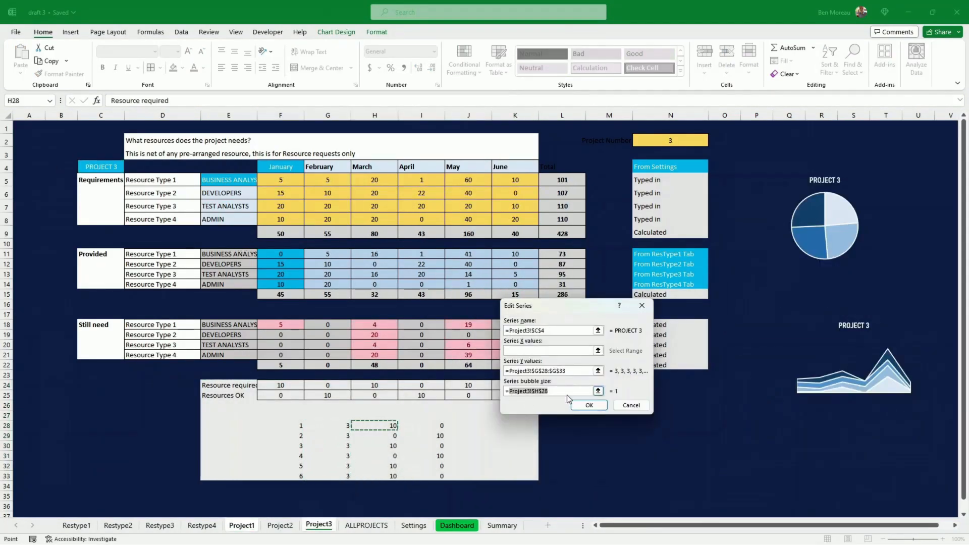
pyautogui.click(588, 405)
pyautogui.click(661, 437)
# - Style the green Project 3 bubbles with no fill and a white 1½ pt outline
pyautogui.click(790, 388)
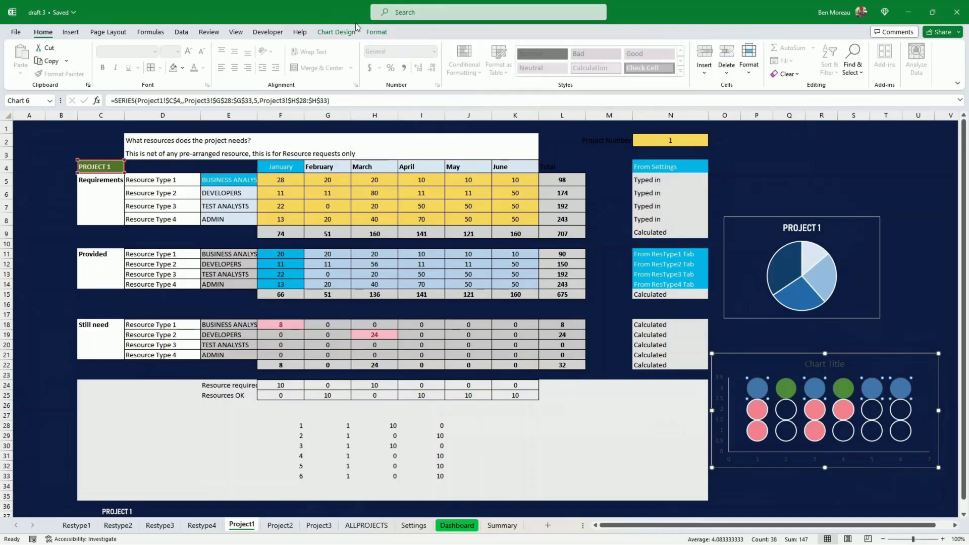
pyautogui.click(788, 388)
pyautogui.click(408, 61)
pyautogui.click(389, 102)
pyautogui.click(408, 61)
pyautogui.click(504, 297)
# - Fill the blue Project 3 bubbles with the recently used pink and outline them in white at 1½ pt
pyautogui.click(756, 388)
pyautogui.click(402, 48)
pyautogui.click(384, 186)
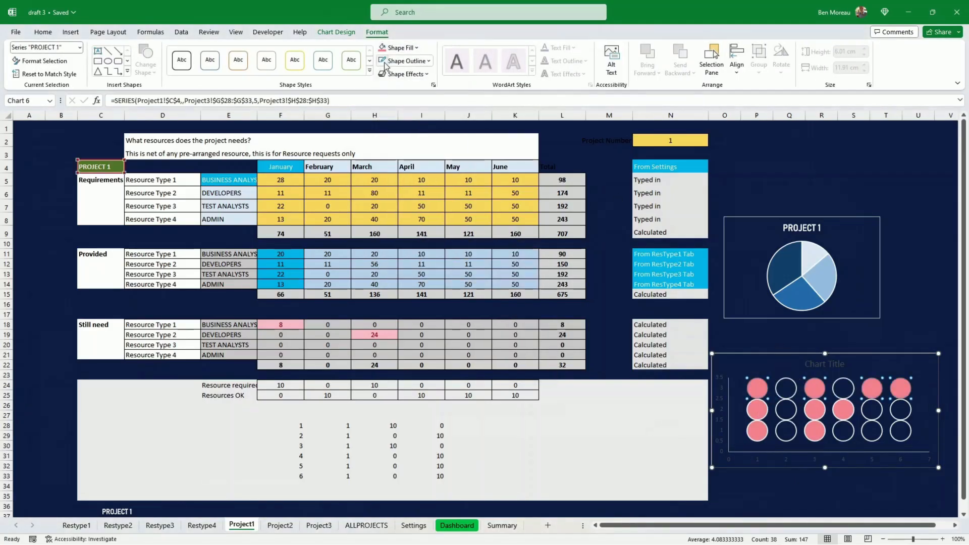
pyautogui.click(408, 61)
pyautogui.click(388, 102)
pyautogui.click(408, 61)
pyautogui.click(505, 297)
pyautogui.click(752, 343)
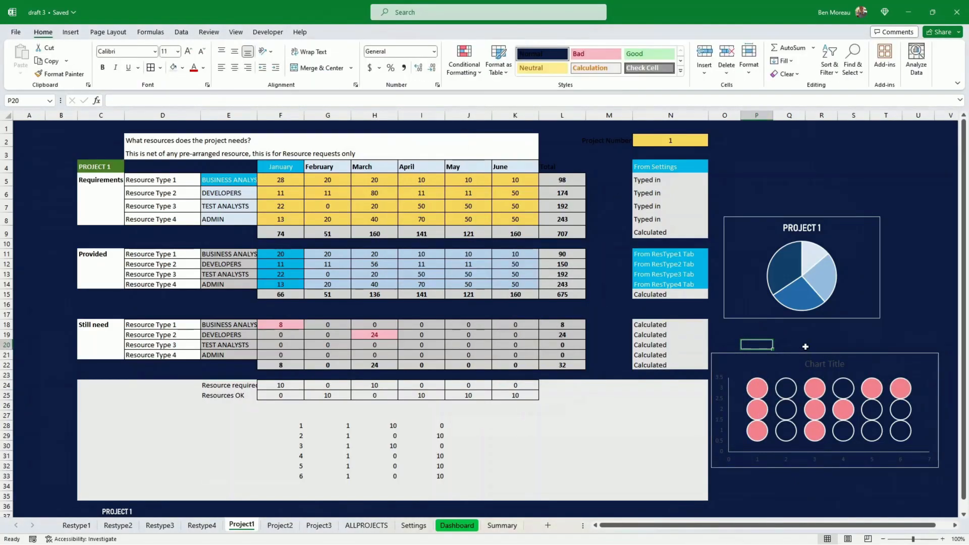
# - Move the bubble chart up to just below the Project 1 pie chart and stretch it slightly taller
pyautogui.click(732, 354)
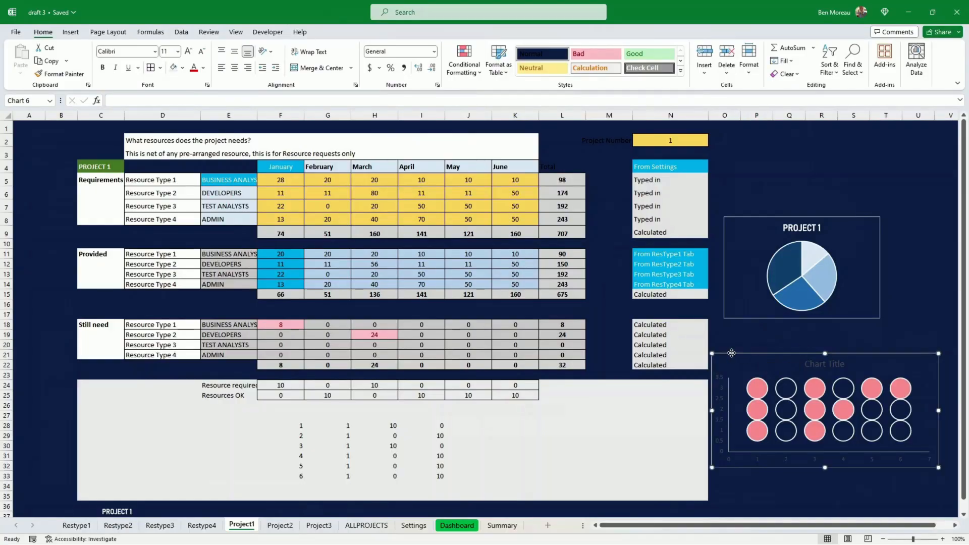
pyautogui.moveTo(733, 353); pyautogui.dragTo(732, 322)
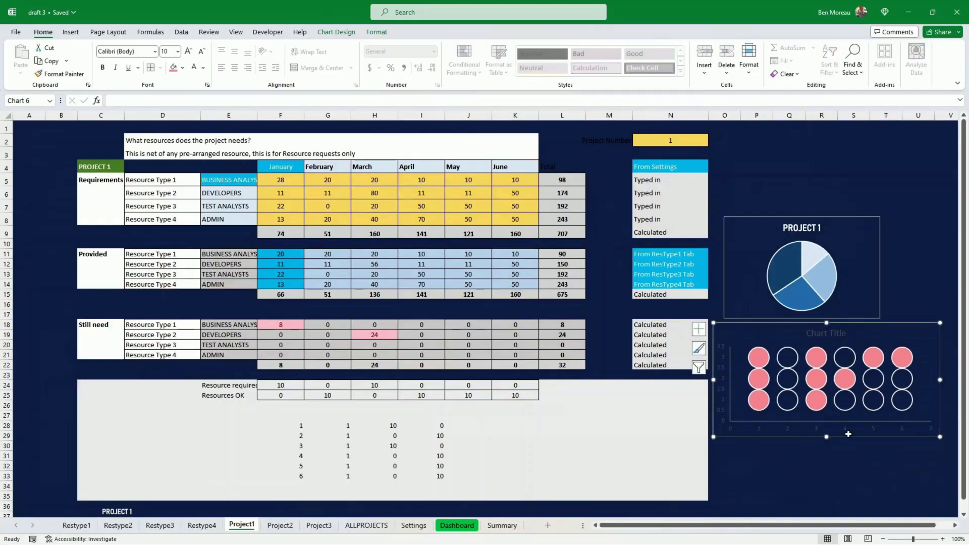
pyautogui.moveTo(826, 437); pyautogui.dragTo(826, 457)
# - Move a duplicate of the bubble chart to the Dashboard sheet without its title and stretch it taller
pyautogui.hotkey('ctrl', 'd')
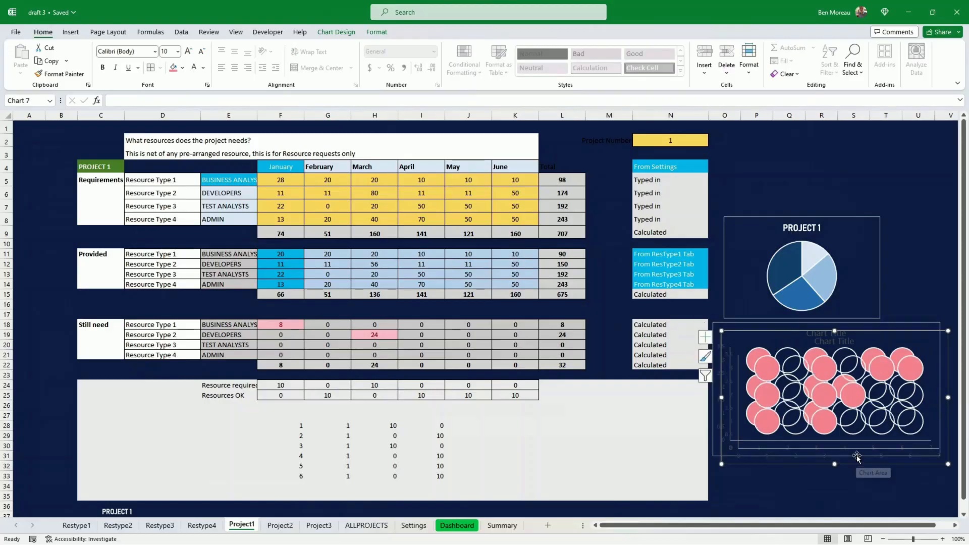
pyautogui.hotkey('ctrl', 'x')
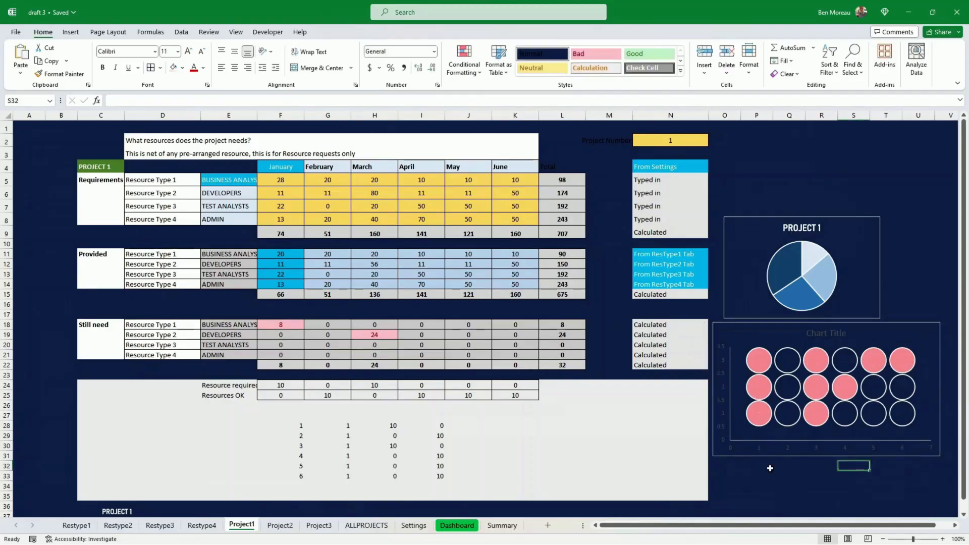
pyautogui.click(454, 524)
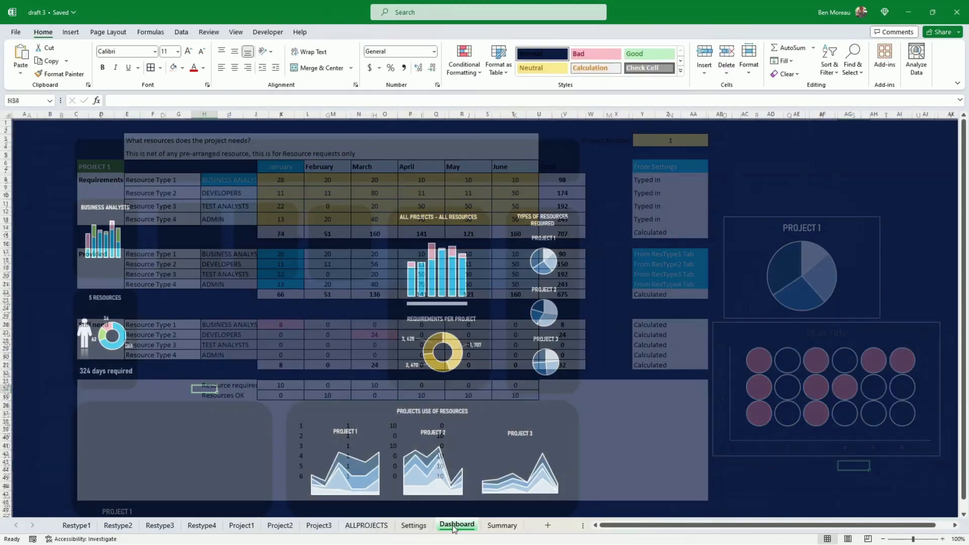
pyautogui.click(237, 243)
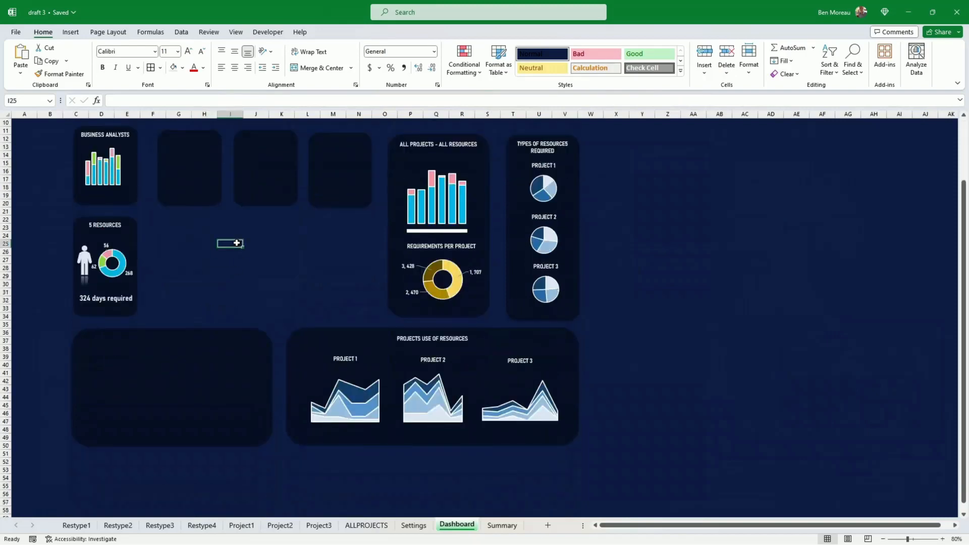
pyautogui.hotkey('ctrl', 'v')
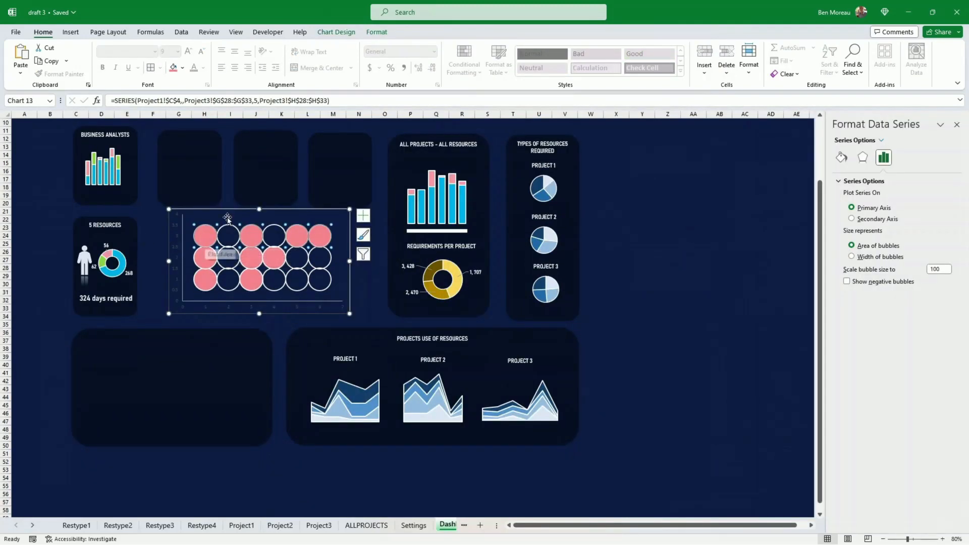
pyautogui.moveTo(260, 209); pyautogui.dragTo(260, 194)
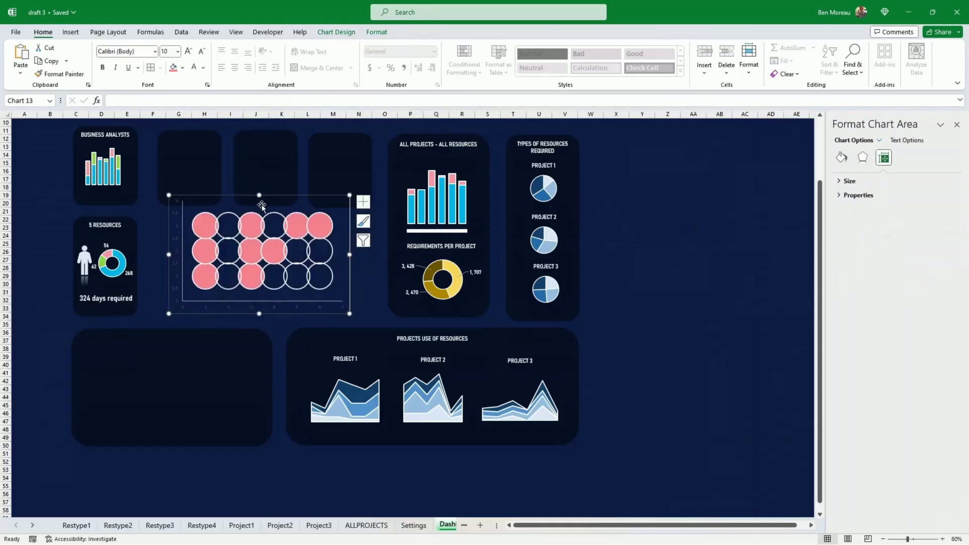
# - Scale the dashboard chart's bubble size to 50 and move the chart onto the empty panel beside Projects Use of Resources
pyautogui.click(219, 231)
pyautogui.press('Escape')
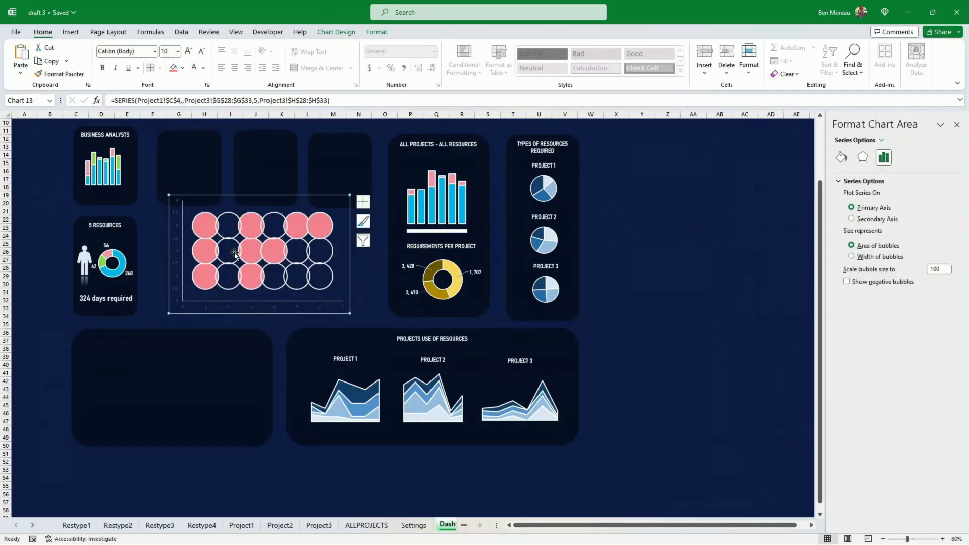
pyautogui.click(210, 233)
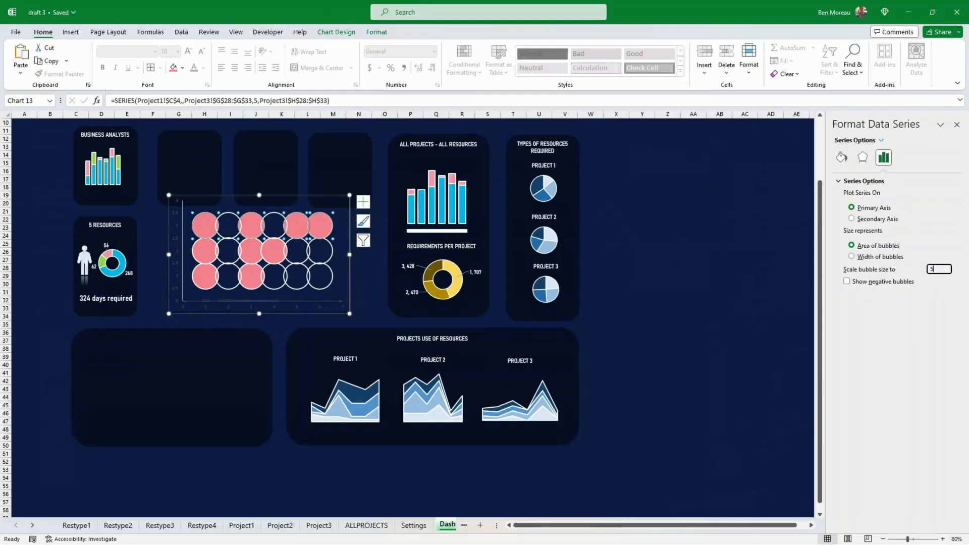
pyautogui.write('50')
pyautogui.press('Return')
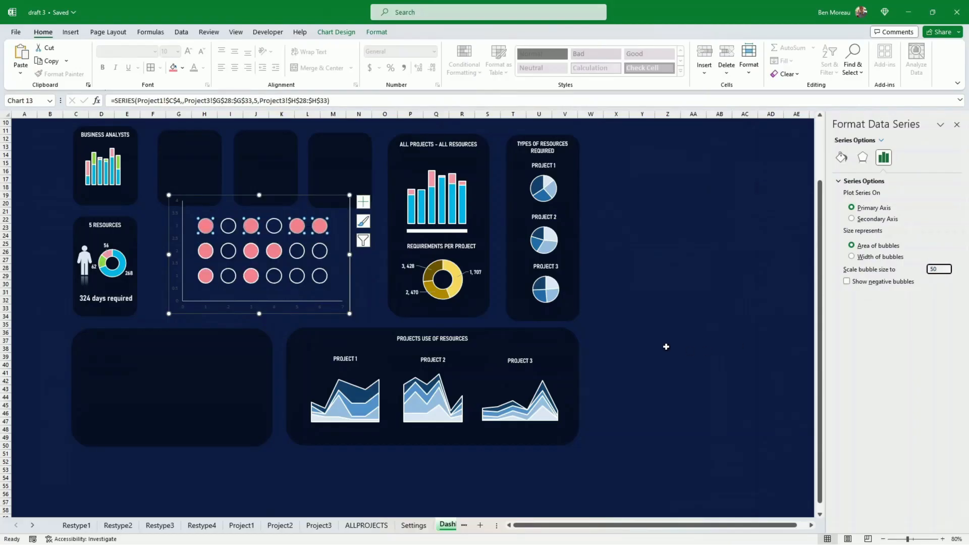
pyautogui.moveTo(314, 317); pyautogui.dragTo(230, 444)
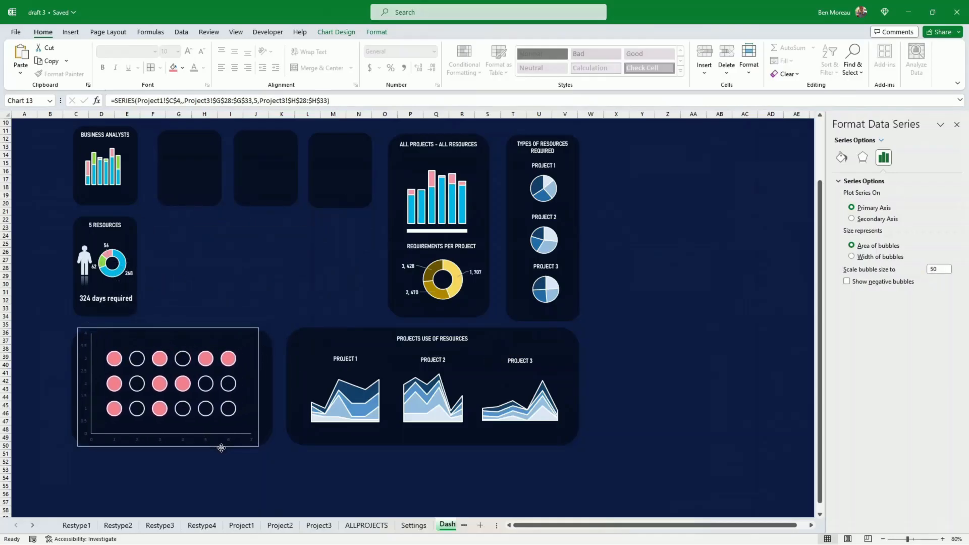
# - Remove the outline from the bubble chart's chart area on the dashboard
pyautogui.click(221, 447)
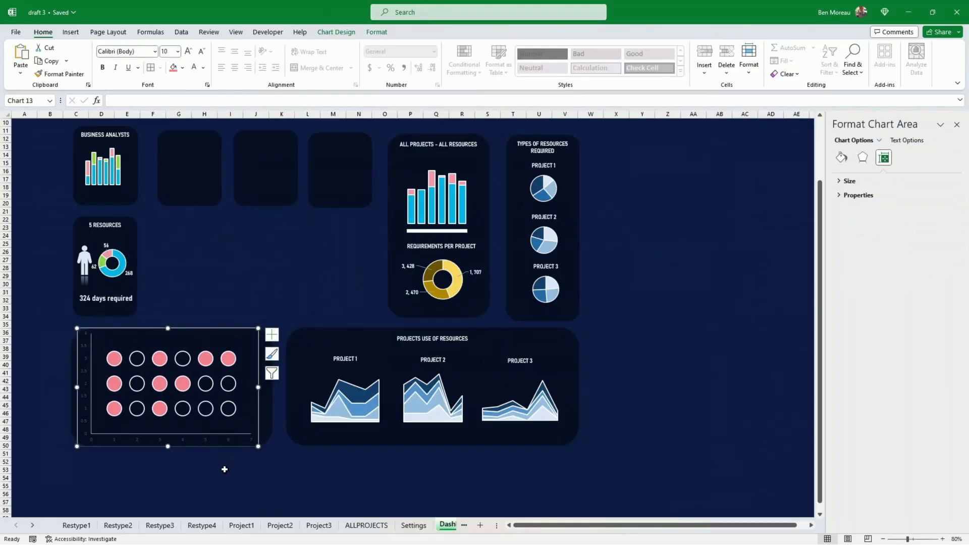
pyautogui.click(377, 32)
pyautogui.click(406, 61)
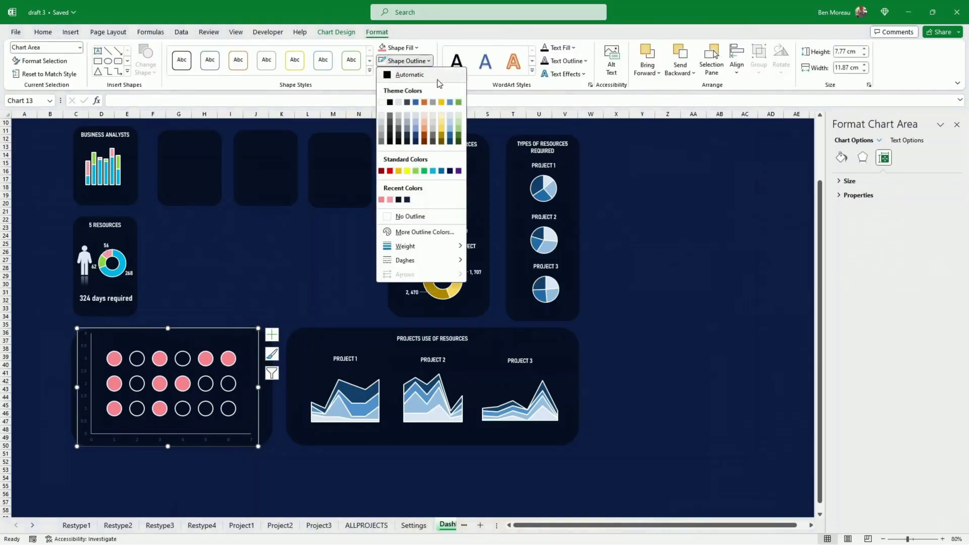
pyautogui.click(416, 220)
pyautogui.click(307, 251)
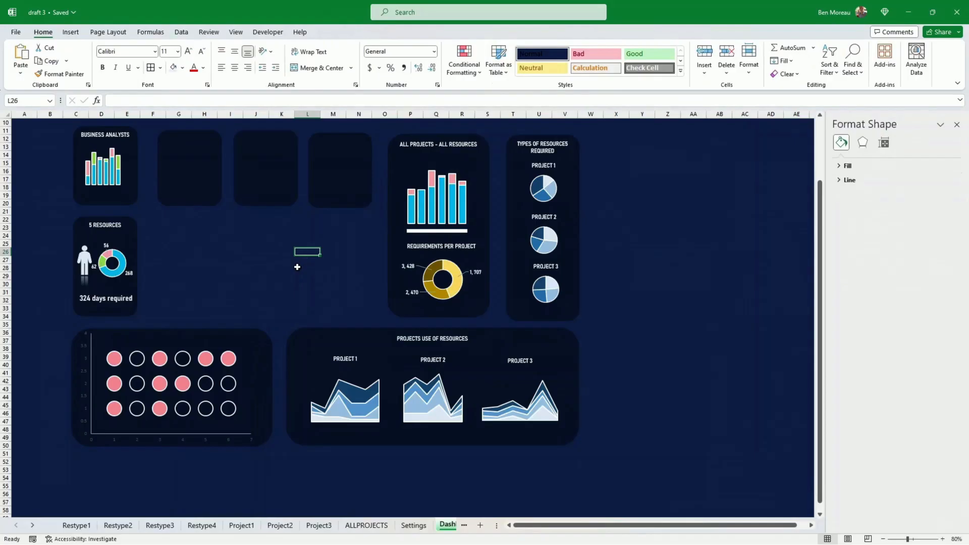
pyautogui.click(204, 493)
pyautogui.click(266, 464)
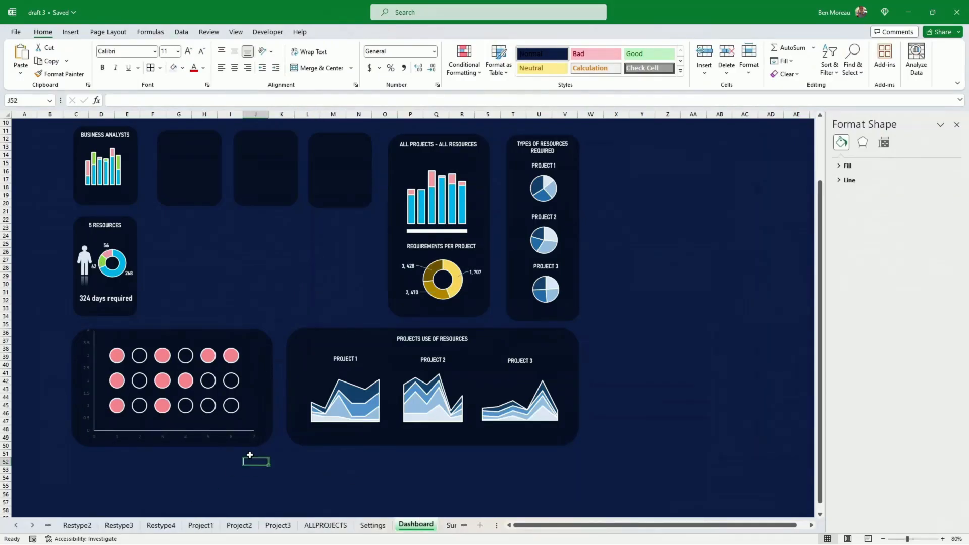
# - Set the outline of the unfilled Project 1 bubbles, in the chart's lowest row, to light blue
pyautogui.click(240, 417)
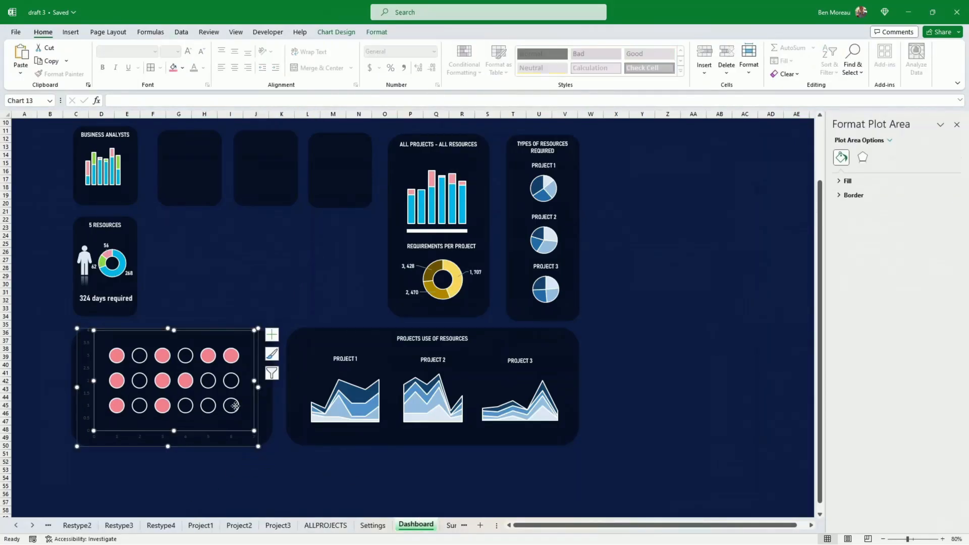
pyautogui.click(235, 406)
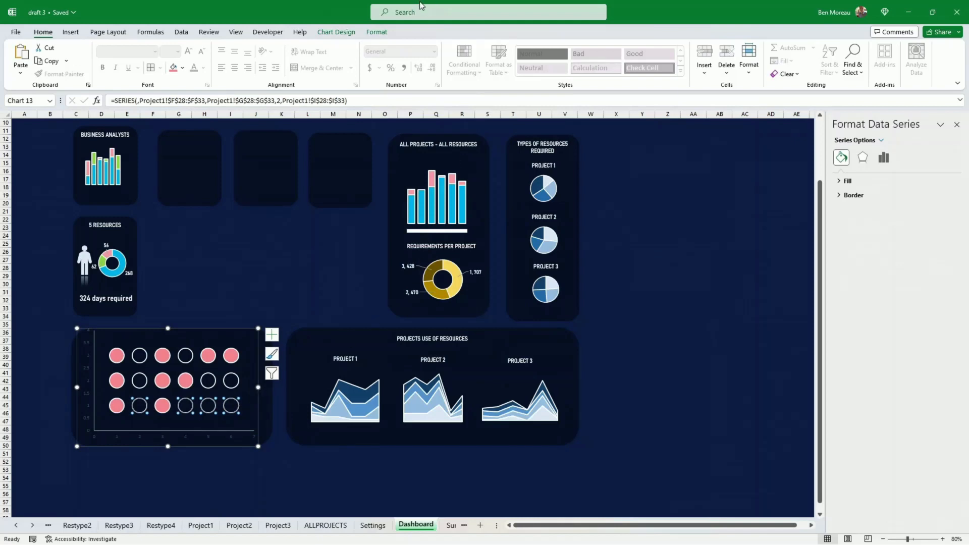
pyautogui.click(381, 32)
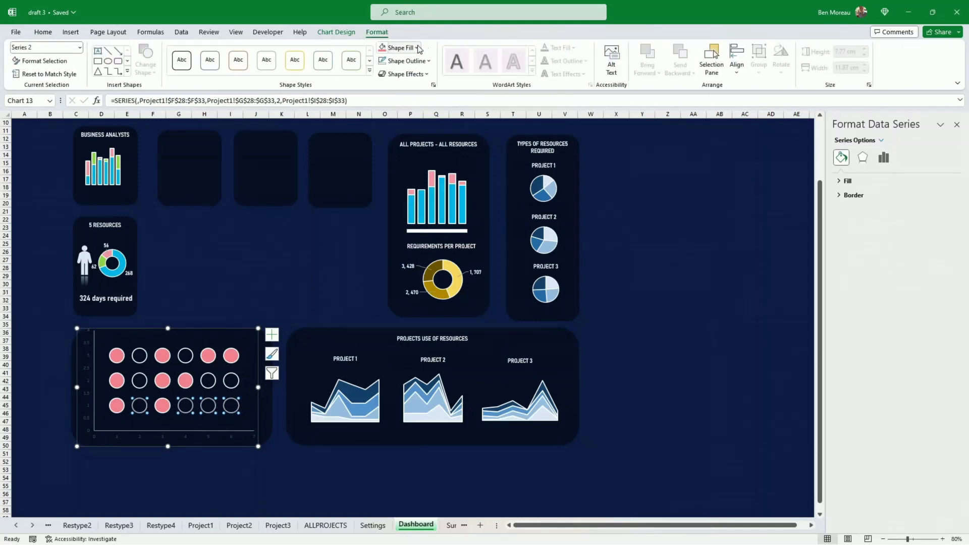
pyautogui.click(428, 60)
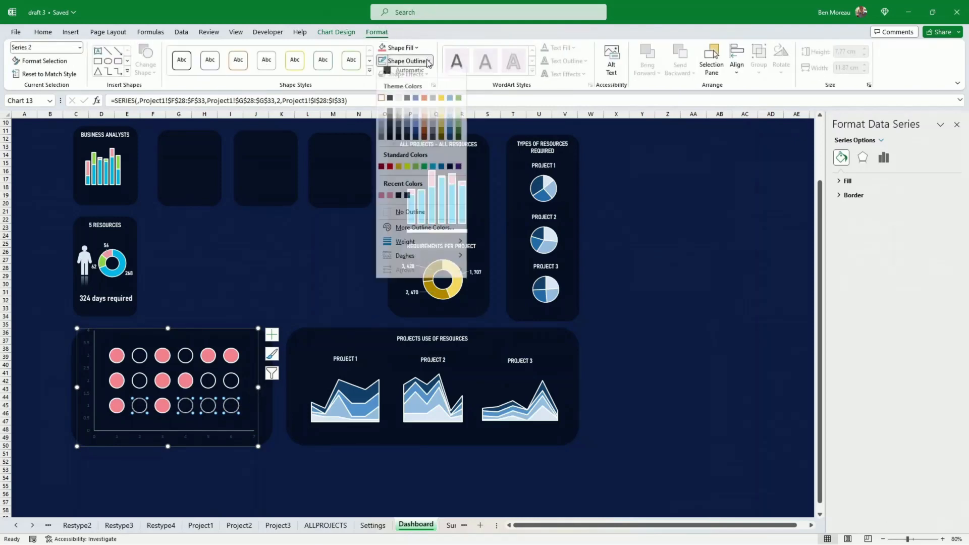
pyautogui.click(433, 170)
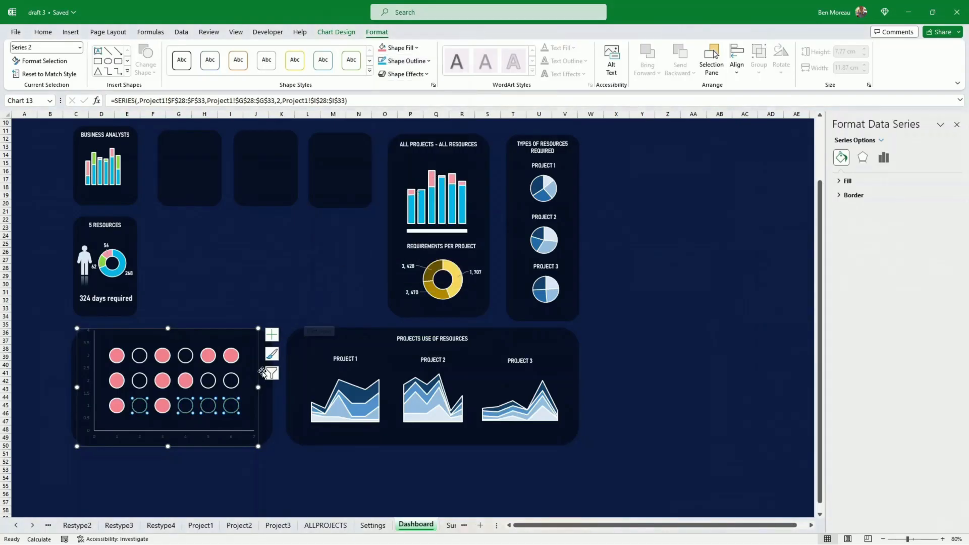
# - Move the bubble chart up off its panel and give the unfilled Project 2 and Project 3 bubbles a light blue outline
pyautogui.click(233, 383)
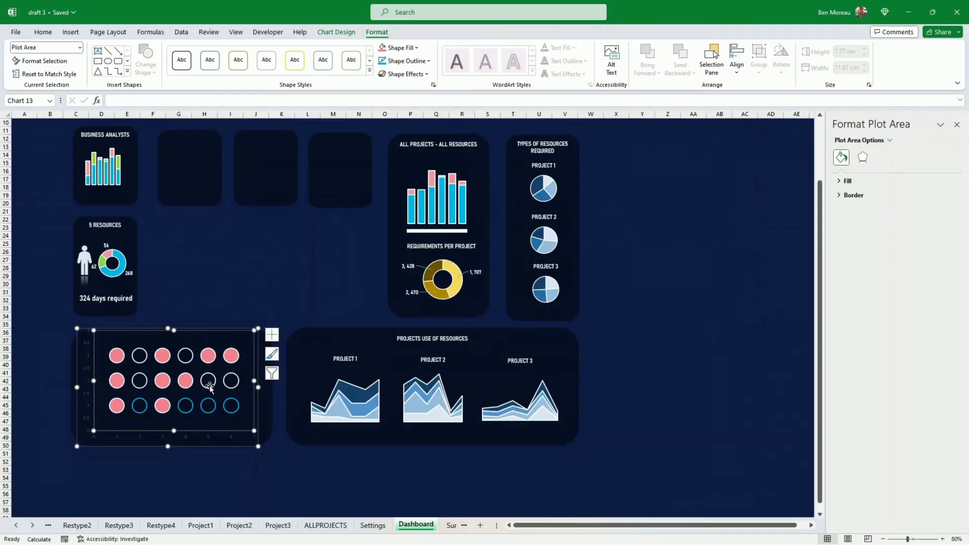
pyautogui.moveTo(214, 444); pyautogui.dragTo(284, 321)
pyautogui.click(303, 258)
pyautogui.click(294, 259)
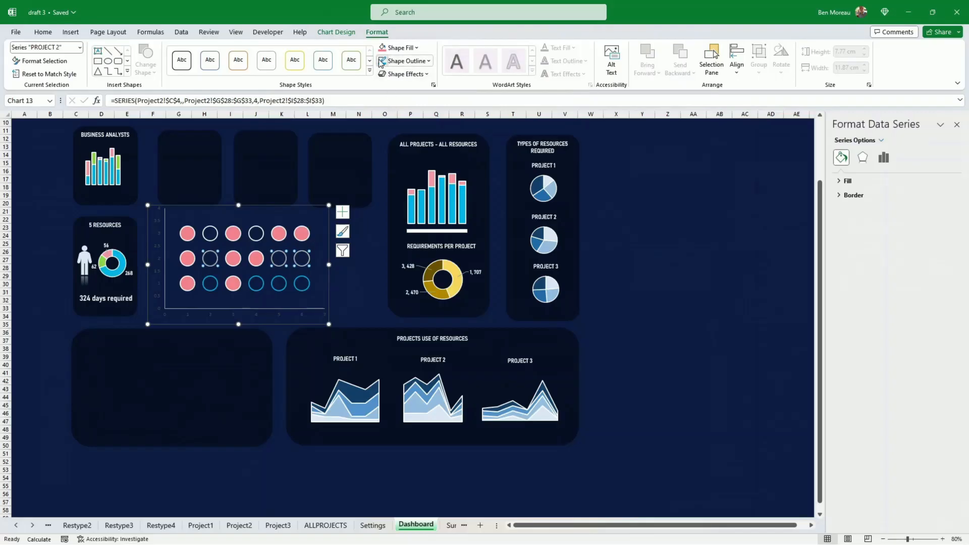
pyautogui.click(256, 233)
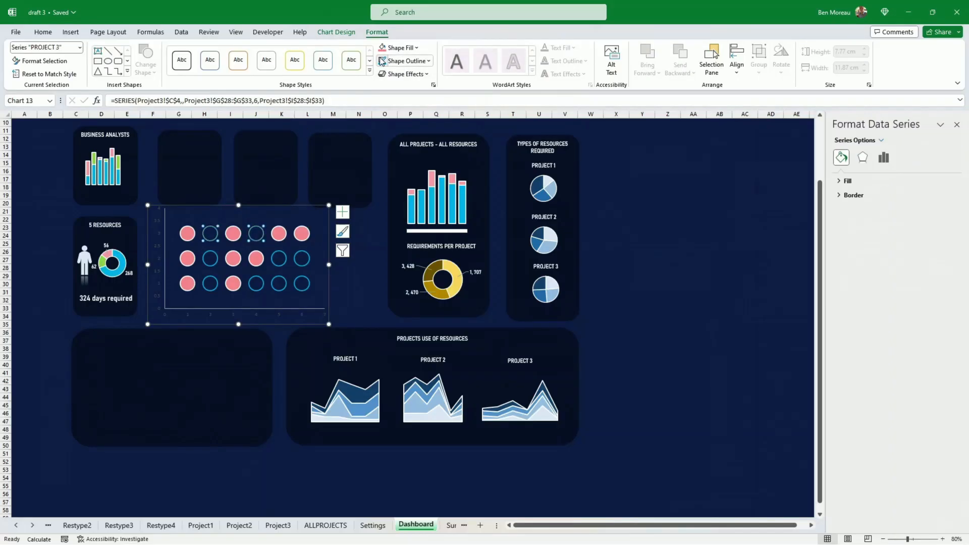
# - Format the bubble chart's horizontal axis labels as white, bold text at size 10
pyautogui.click(257, 313)
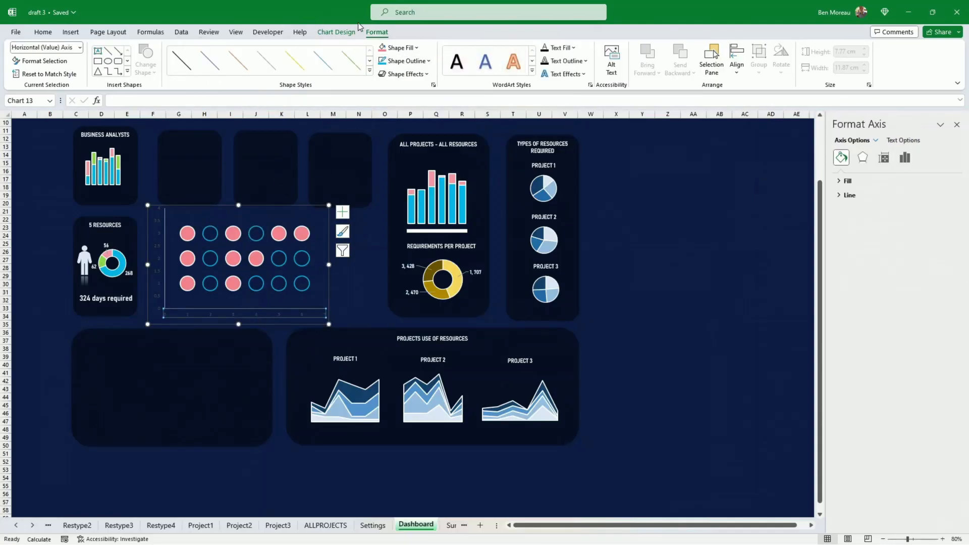
pyautogui.click(574, 48)
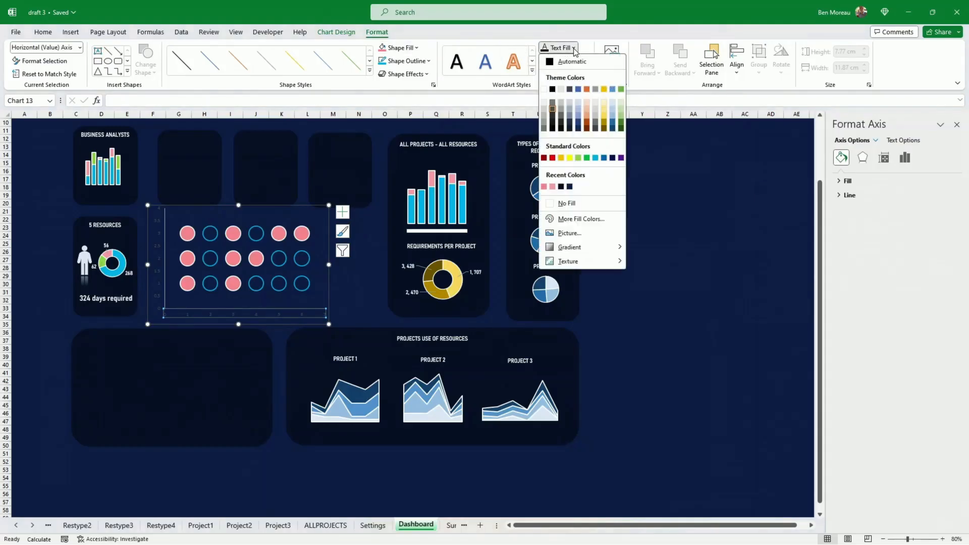
pyautogui.click(544, 90)
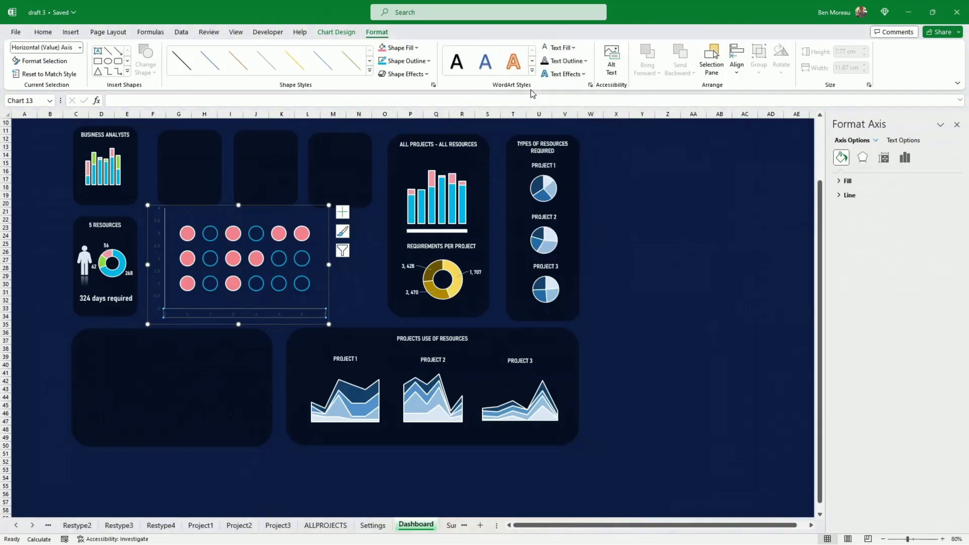
pyautogui.click(43, 32)
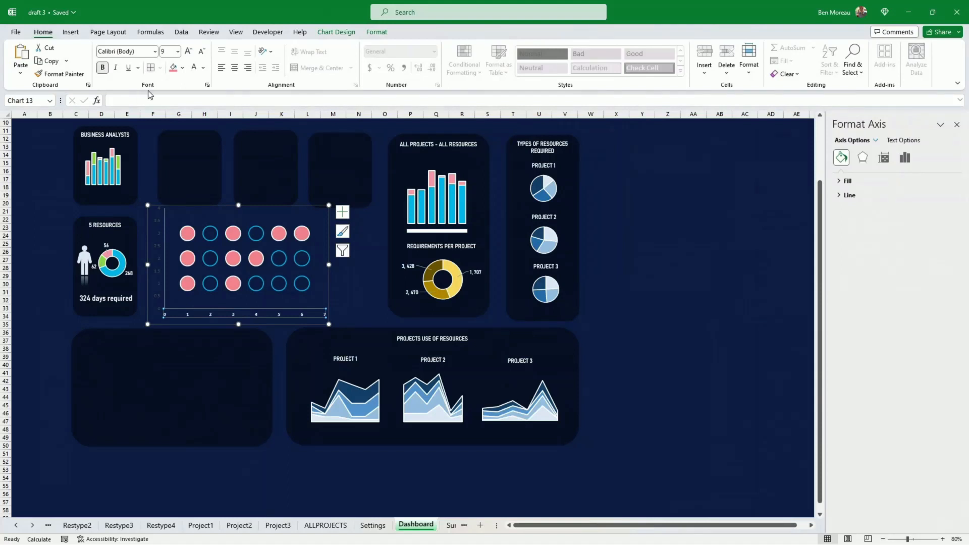
pyautogui.click(188, 51)
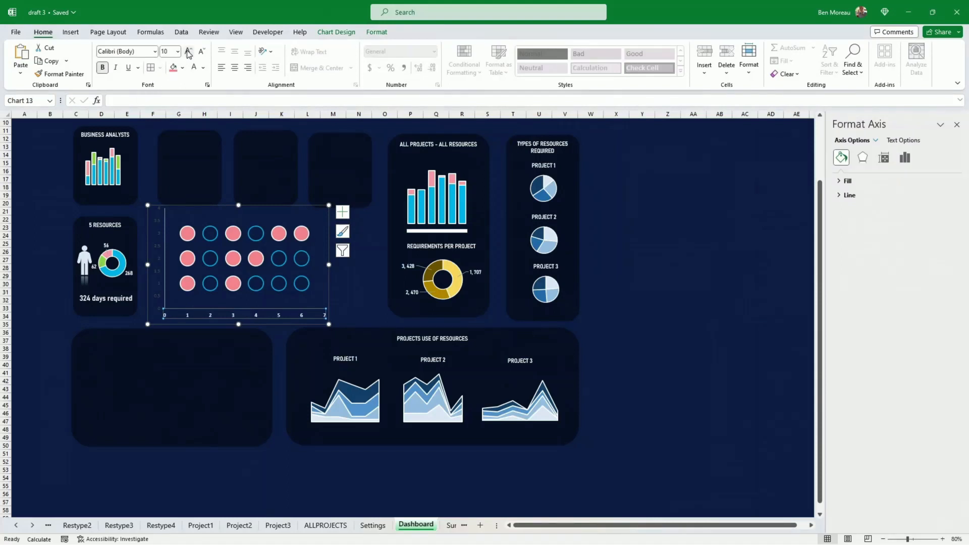
# - Delete the bubble chart's vertical axis and enlarge the text of the PROJECT 3 row label
pyautogui.click(158, 245)
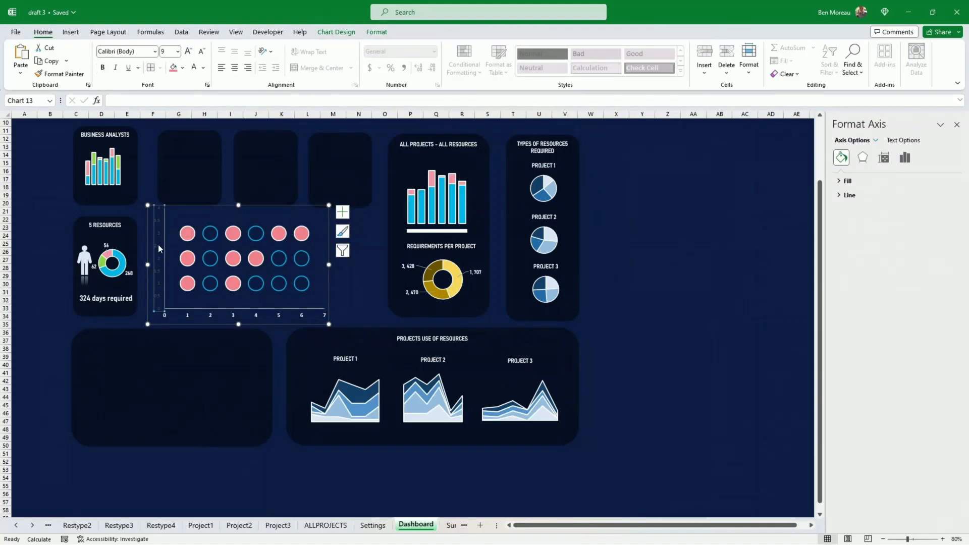
pyautogui.click(159, 249)
pyautogui.click(160, 270)
pyautogui.click(159, 269)
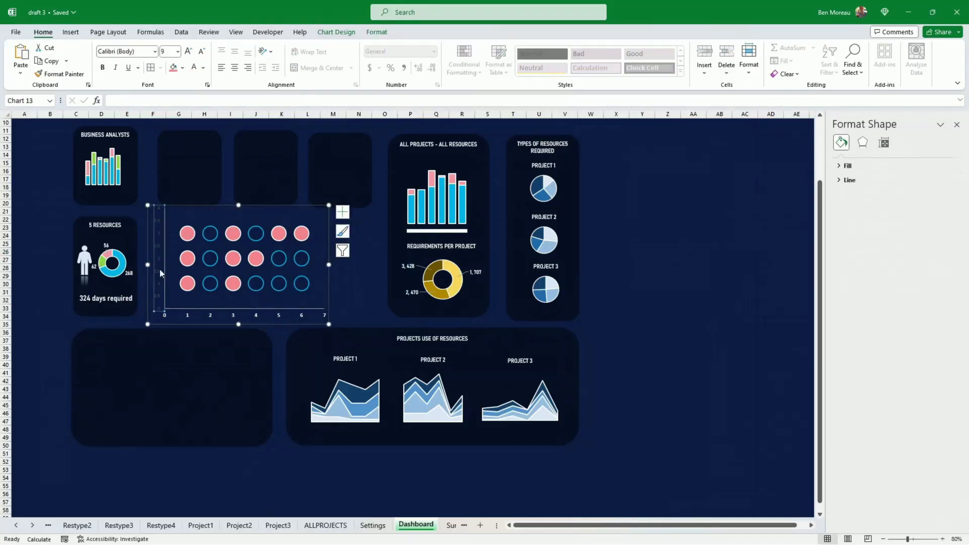
pyautogui.press('Delete')
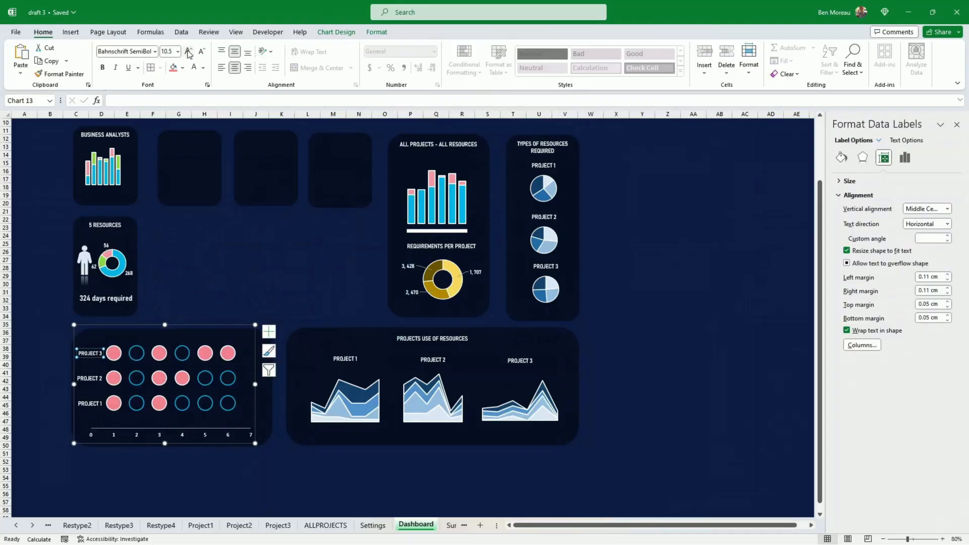
pyautogui.click(188, 51)
pyautogui.click(48, 349)
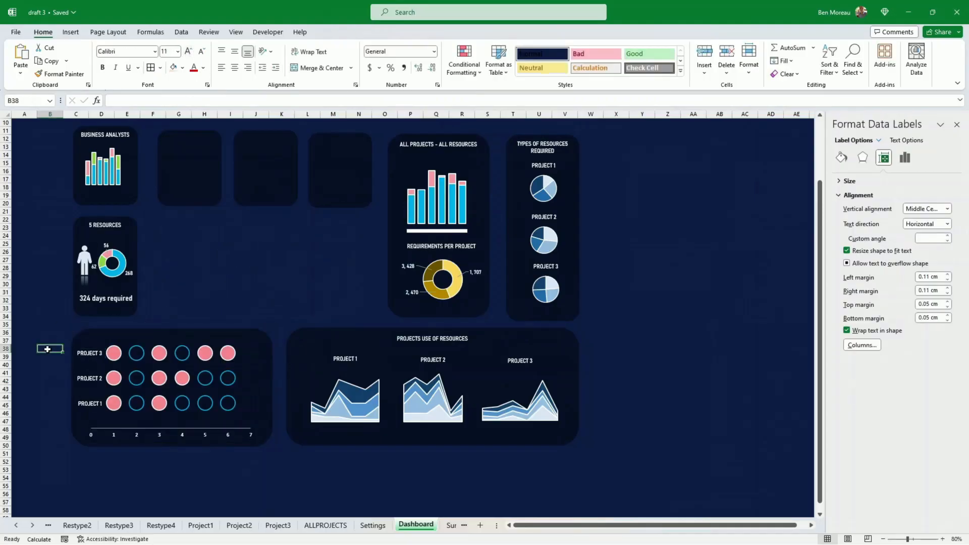
# - Draw a straight horizontal line about 10.3 cm long below the bubble chart's panel
pyautogui.click(71, 32)
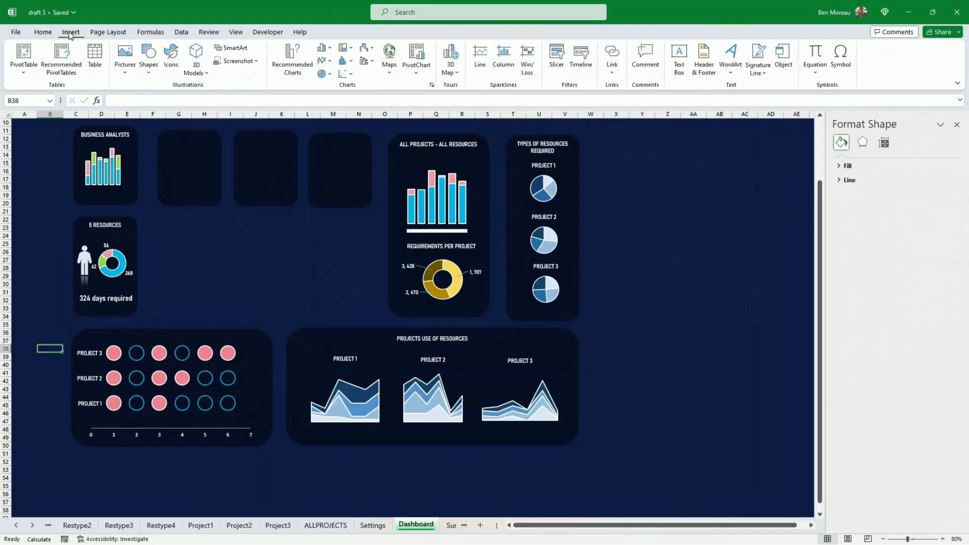
pyautogui.click(155, 74)
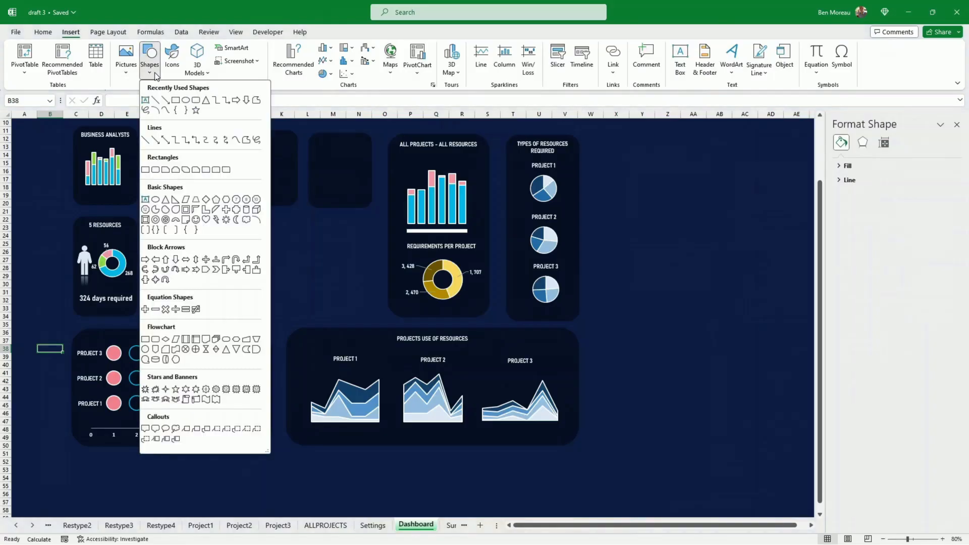
pyautogui.click(155, 100)
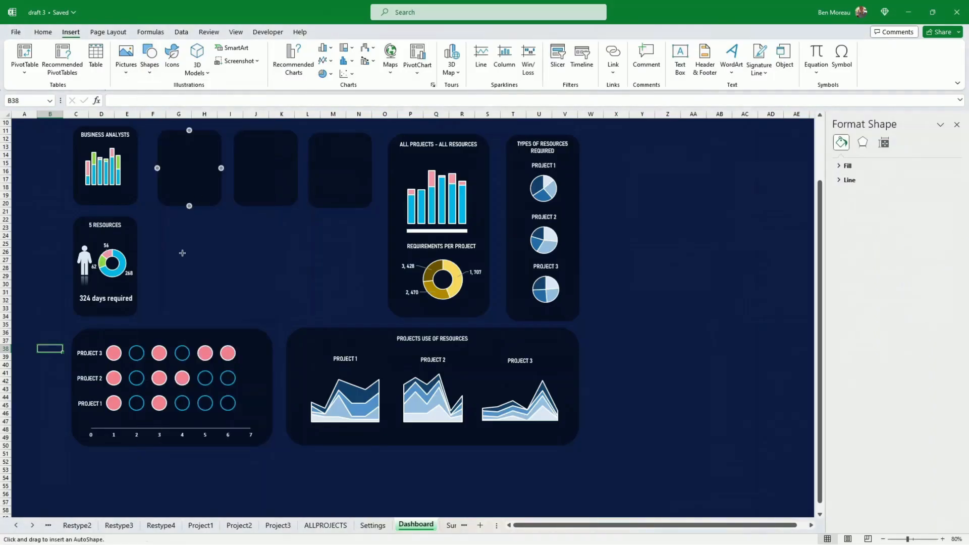
pyautogui.moveTo(76, 291); pyautogui.dragTo(158, 315)
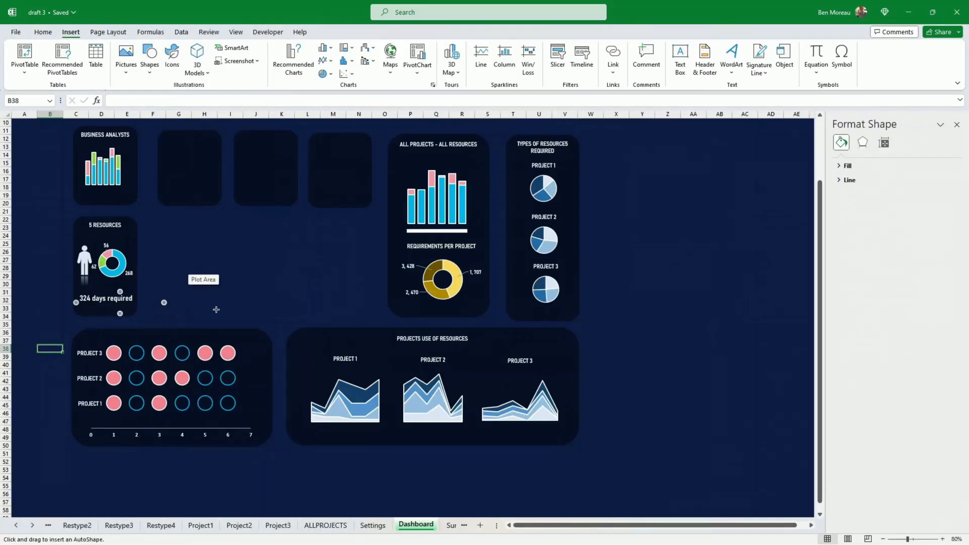
pyautogui.moveTo(119, 474); pyautogui.dragTo(275, 472)
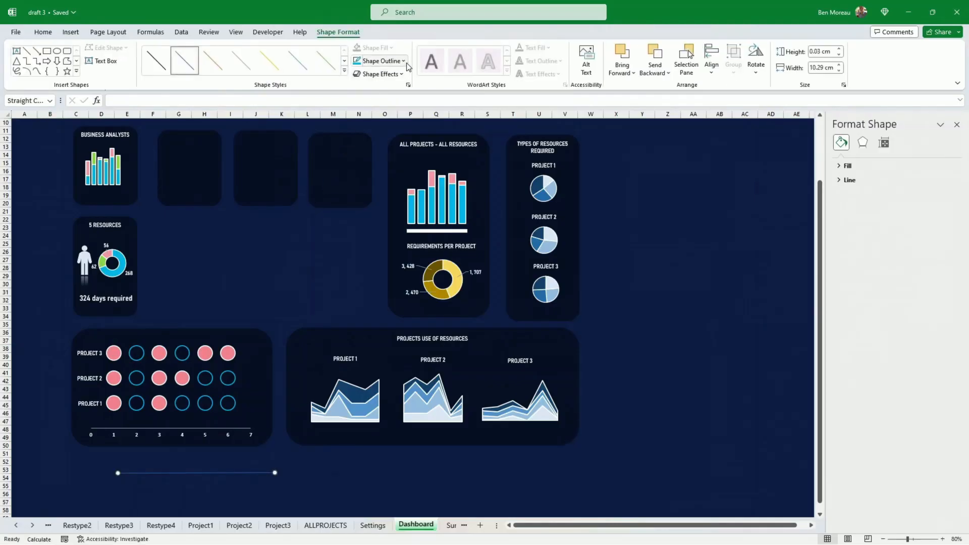
# - Colour the line white and move it onto the Project 3 row of bubbles
pyautogui.click(403, 61)
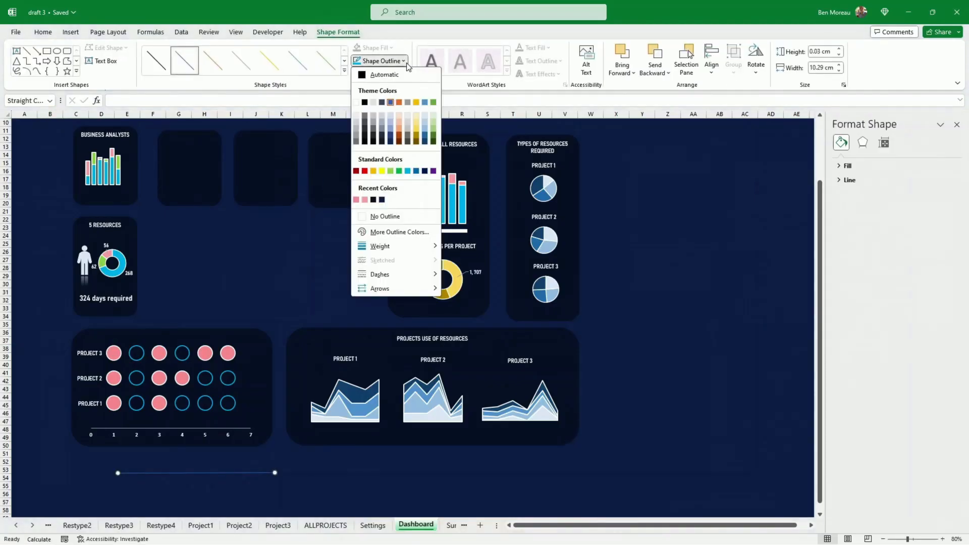
pyautogui.click(355, 102)
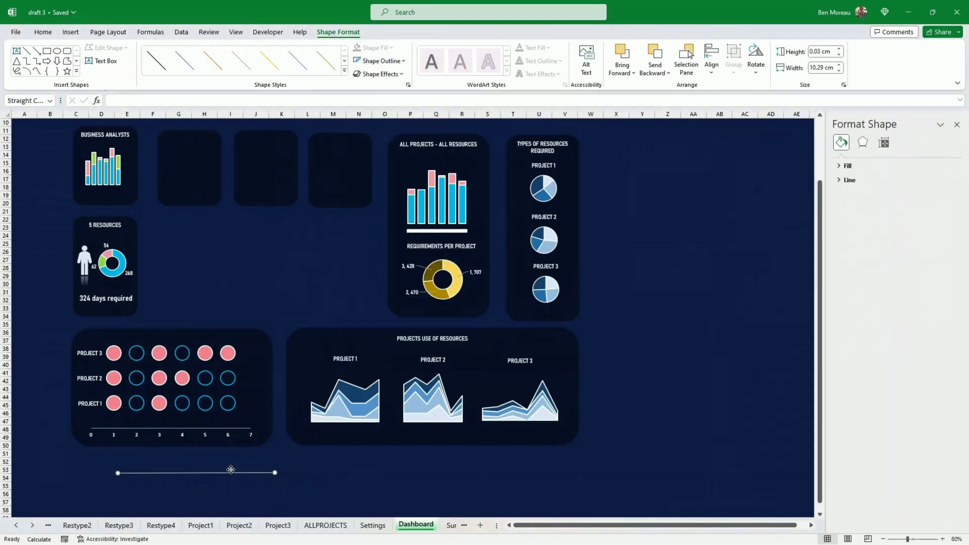
pyautogui.moveTo(231, 470); pyautogui.dragTo(234, 353)
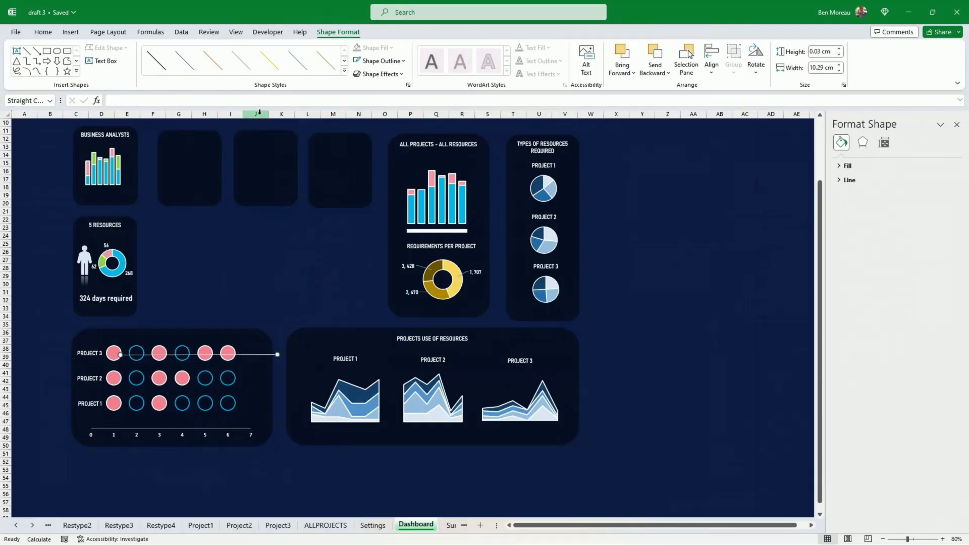
# - Thicken the line and shorten it to about 7.4 cm so it ends at the last Project 3 bubble
pyautogui.click(403, 61)
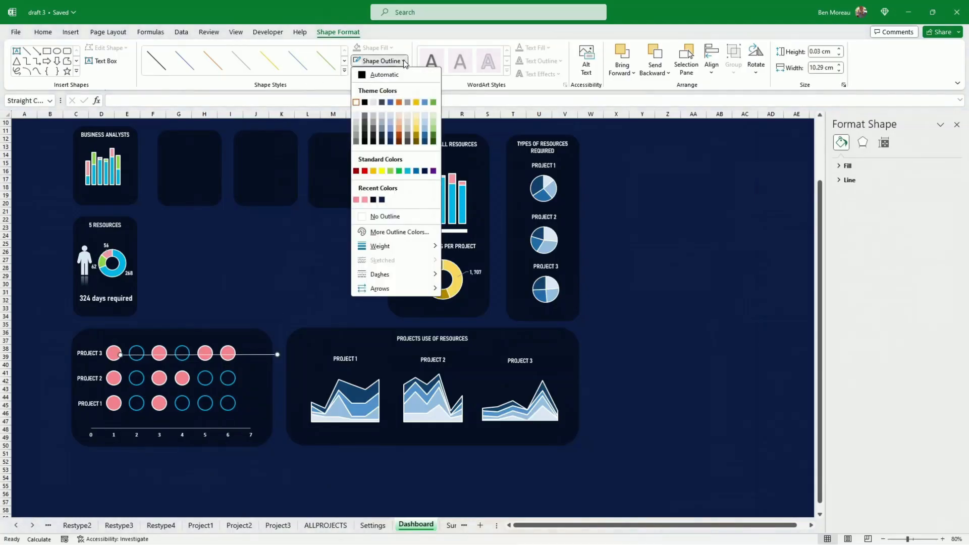
pyautogui.moveTo(399, 246)
pyautogui.click(483, 299)
pyautogui.moveTo(277, 354); pyautogui.dragTo(233, 354)
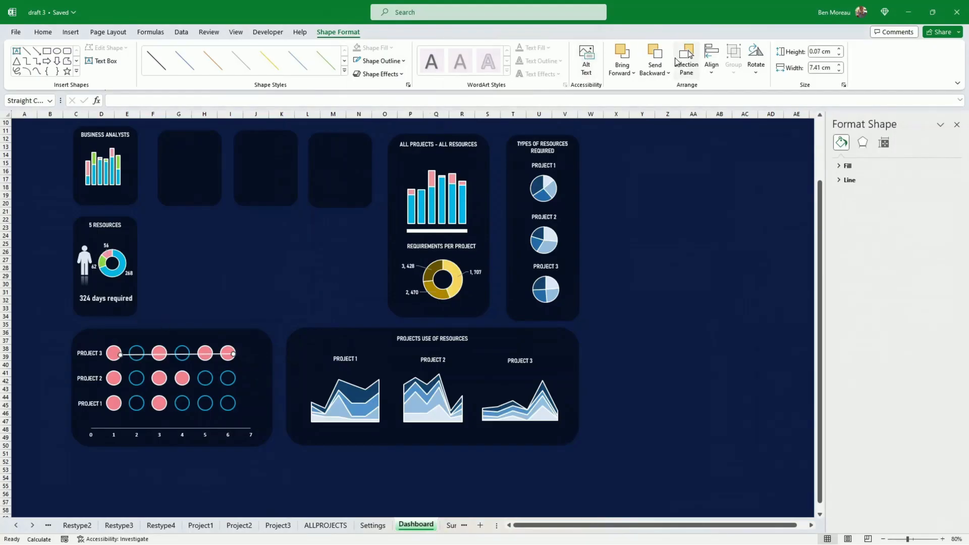
# - Send the line backward so it runs behind the Project 3 bubbles
pyautogui.click(656, 55)
pyautogui.click(298, 299)
pyautogui.click(170, 356)
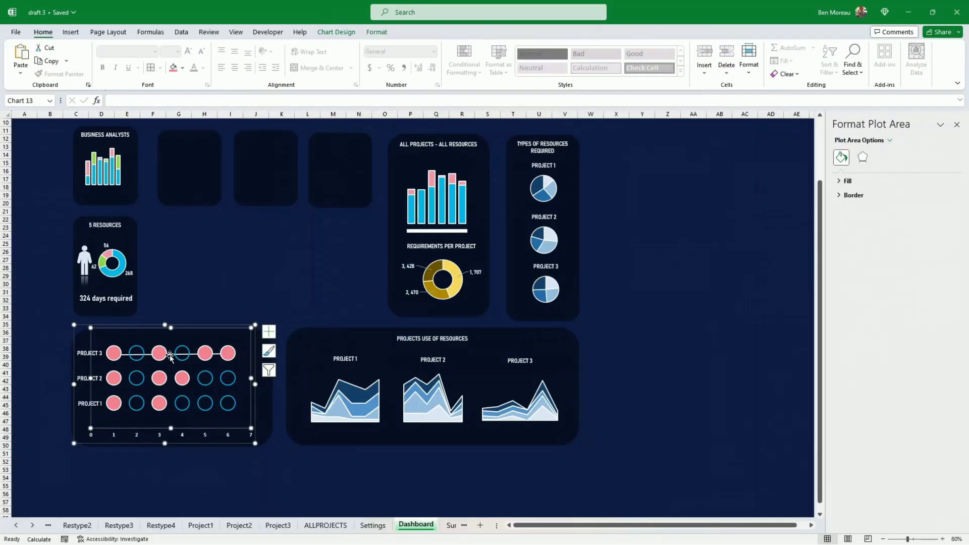
pyautogui.click(198, 308)
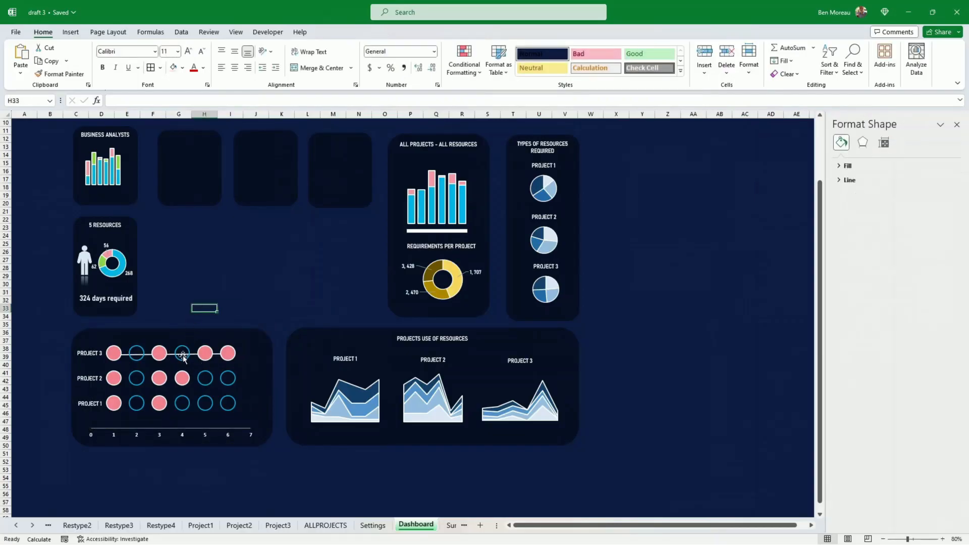
# - Fill the empty bubbles of the Project 3 series with the boxes' hex colour 121F36 from the Settings sheet
pyautogui.moveTo(185, 350)
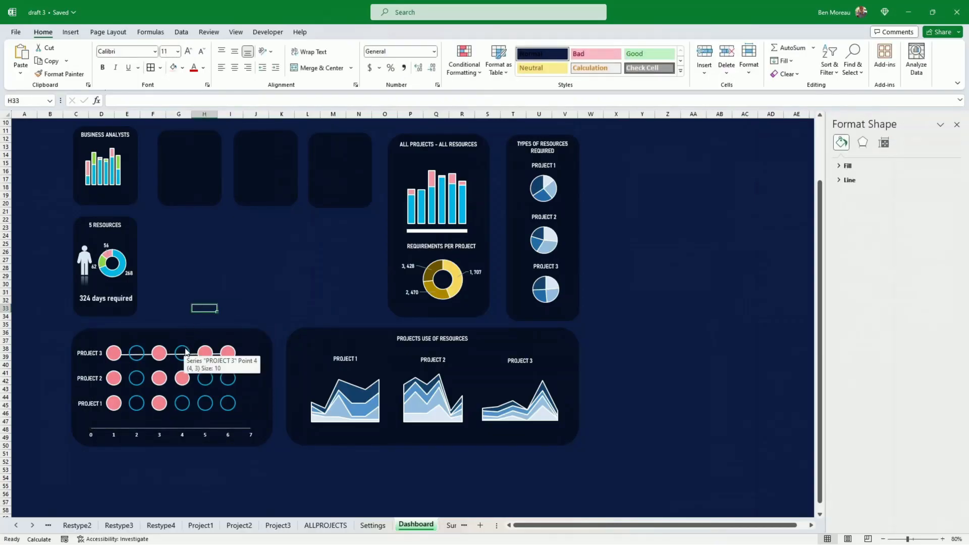
pyautogui.click(138, 356)
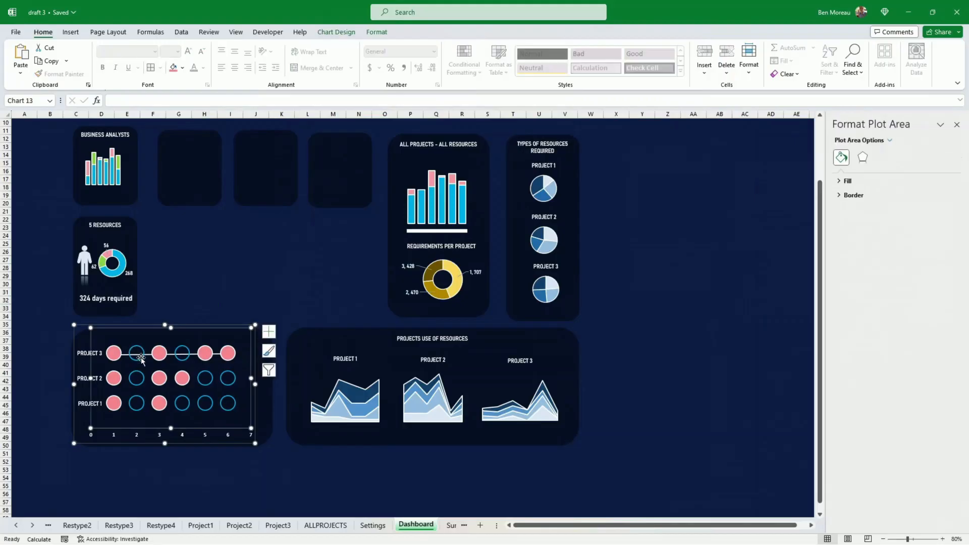
pyautogui.click(138, 359)
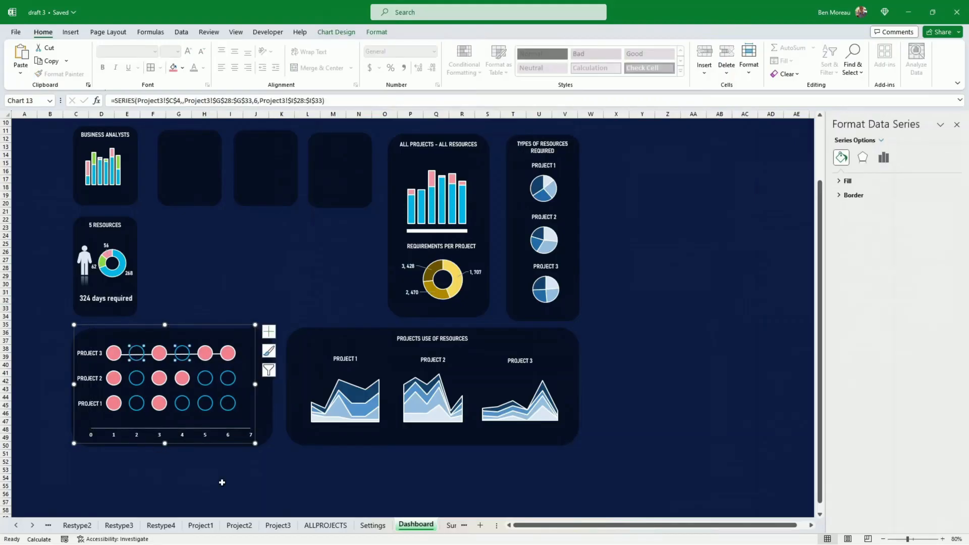
pyautogui.click(373, 525)
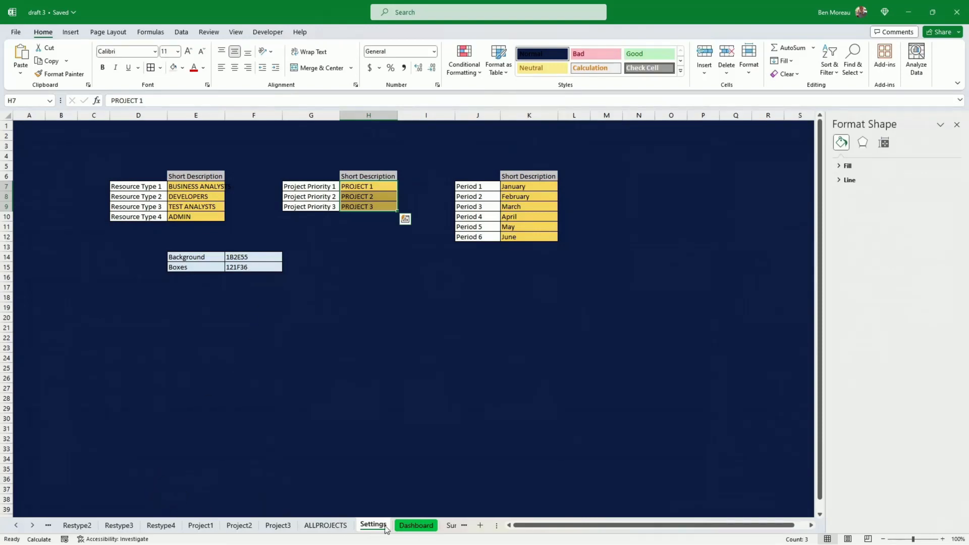
pyautogui.click(416, 525)
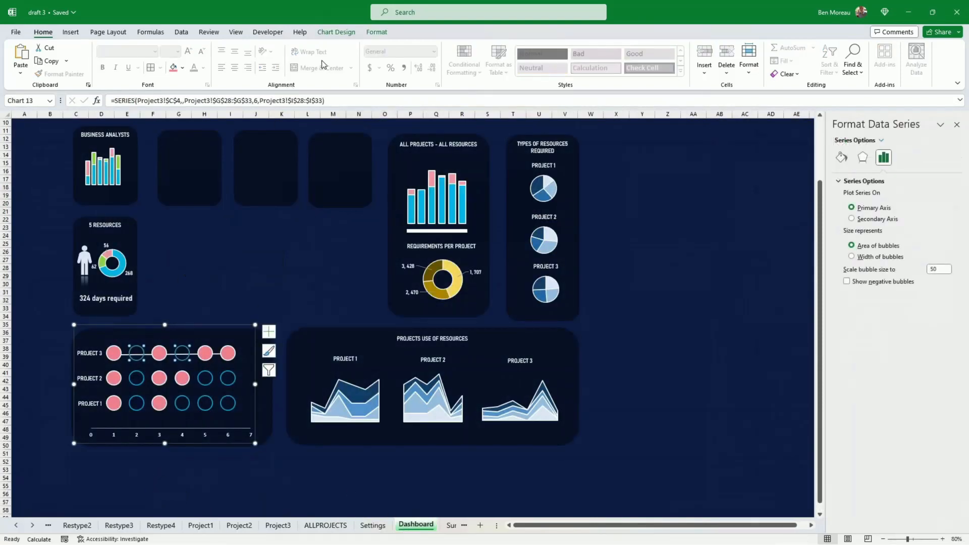
pyautogui.click(376, 31)
pyautogui.click(415, 48)
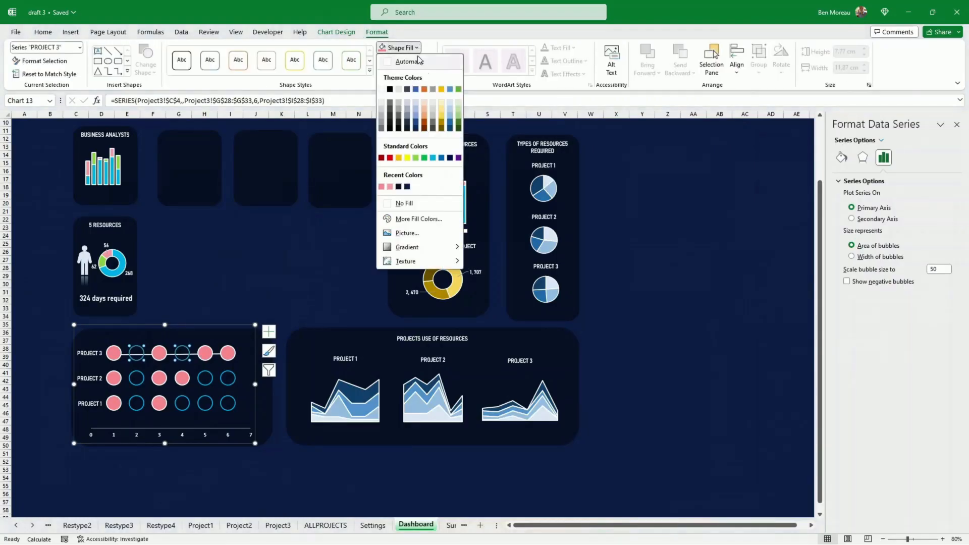
pyautogui.click(411, 219)
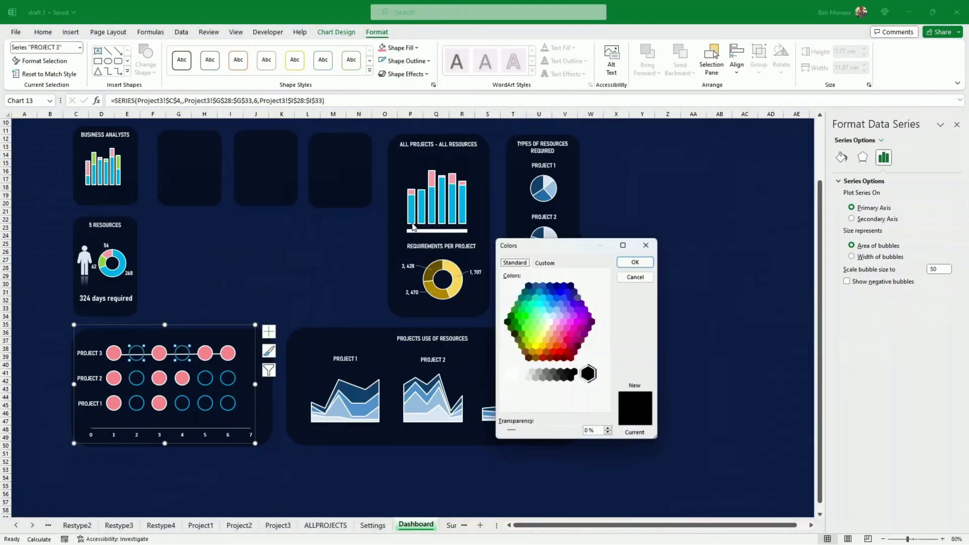
pyautogui.click(545, 262)
pyautogui.doubleClick(554, 404)
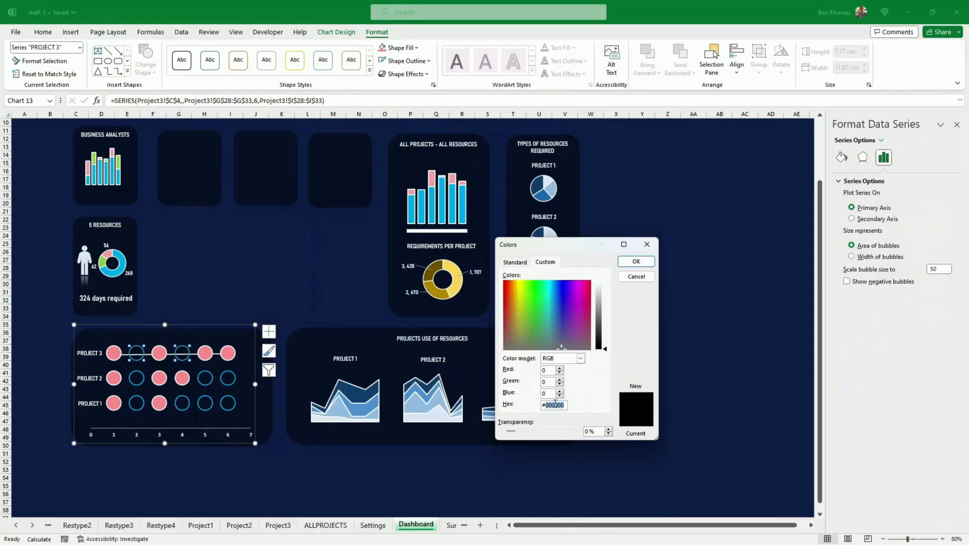
pyautogui.write('121f36')
pyautogui.press('Return')
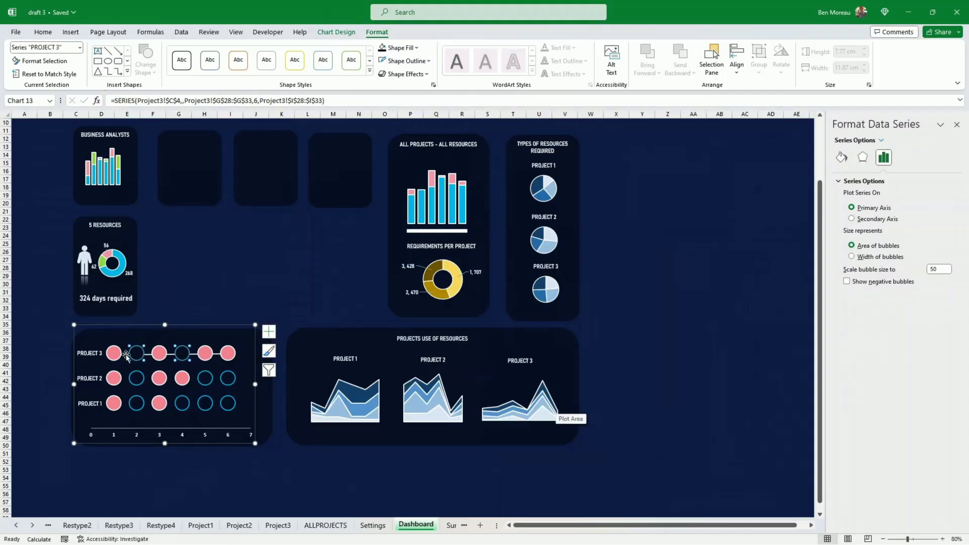
# - Duplicate the white connecting line from the Project 3 row onto the Project 2 and Project 1 rows of bubbles
pyautogui.click(142, 383)
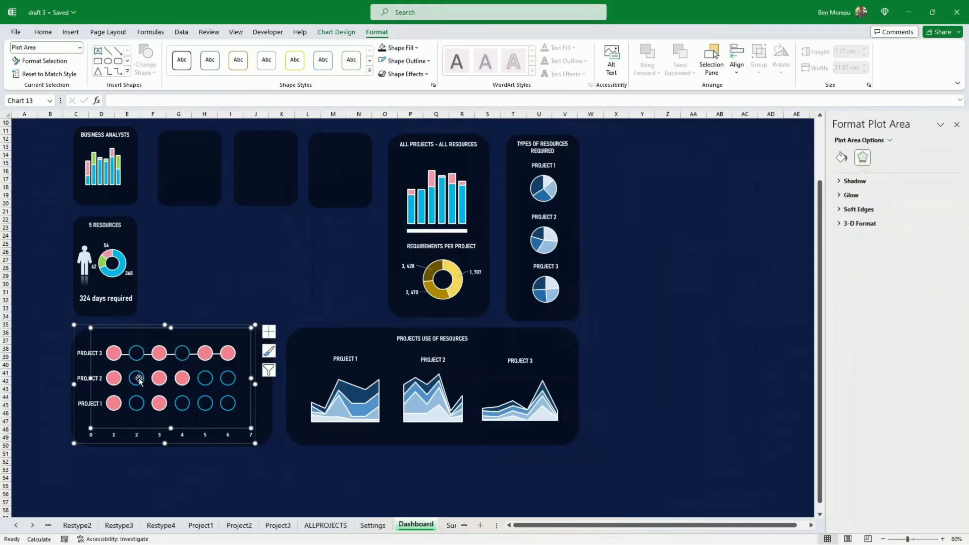
pyautogui.click(205, 283)
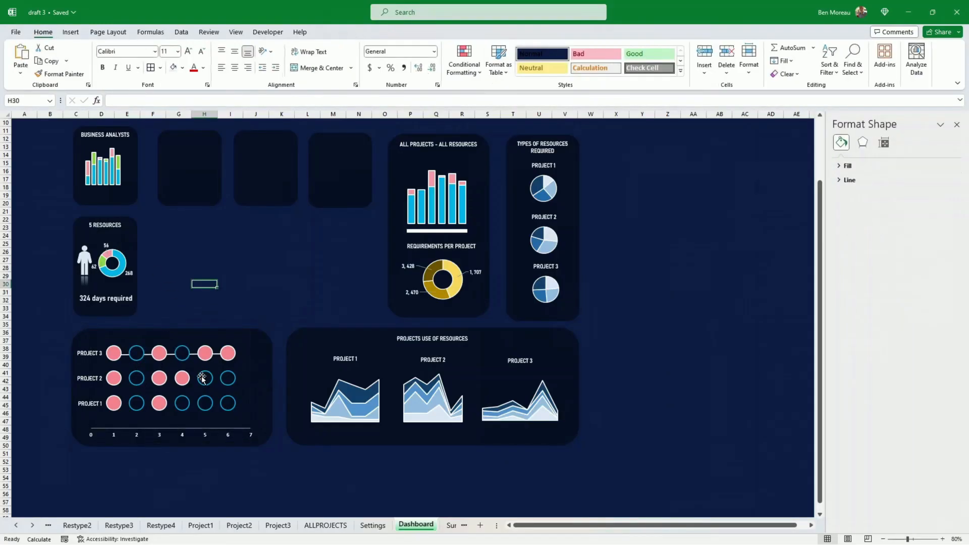
pyautogui.moveTo(202, 377); pyautogui.dragTo(278, 265)
pyautogui.click(126, 470)
pyautogui.keyDown('ctrl'); pyautogui.keyDown('shift'); pyautogui.moveTo(215, 354); pyautogui.dragTo(212, 375); pyautogui.keyUp('shift'); pyautogui.keyUp('ctrl')
pyautogui.moveTo(223, 376)
pyautogui.keyDown('ctrl'); pyautogui.keyDown('shift'); pyautogui.mouseDown()
pyautogui.moveTo(223, 404)
pyautogui.moveTo(223, 379)
pyautogui.mouseUp(); pyautogui.keyUp('shift'); pyautogui.keyUp('ctrl')
pyautogui.moveTo(298, 226); pyautogui.dragTo(249, 320)
# - Send the copied connecting lines backward so they run behind the Project 1 and Project 2 bubbles
pyautogui.click(184, 404)
pyautogui.click(226, 404)
pyautogui.click(338, 32)
pyautogui.click(652, 63)
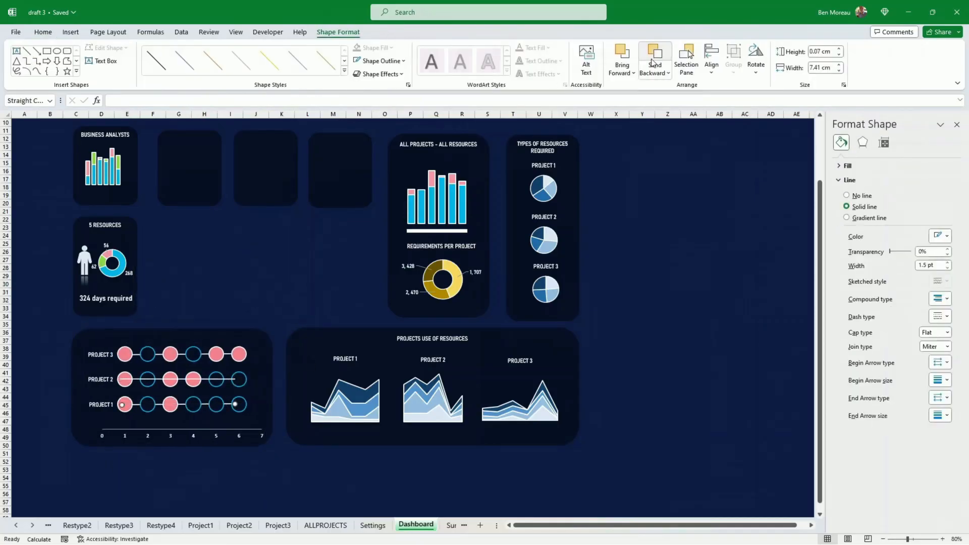
pyautogui.click(304, 275)
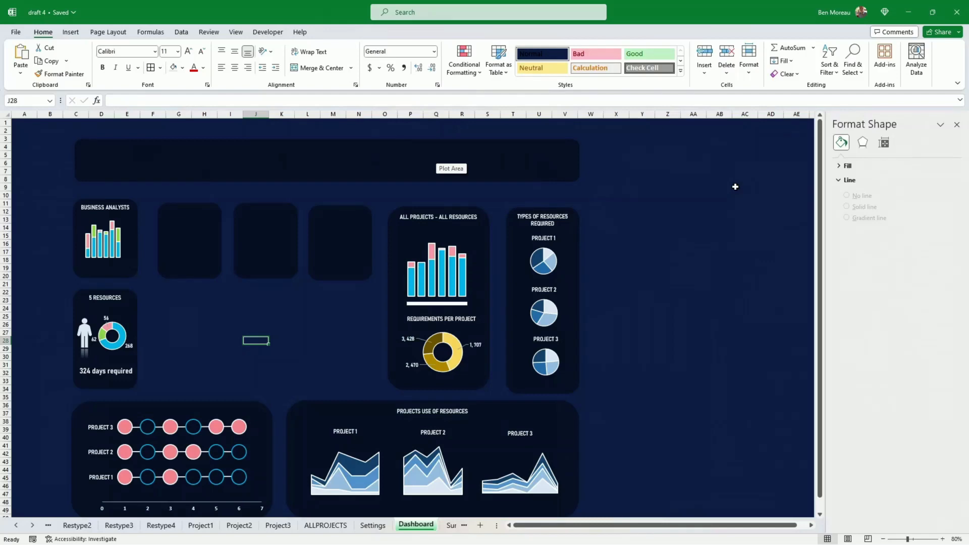
# - On the ALLPROJECTS sheet, label the Provided table's grand total as "utilized" in L11
pyautogui.click(326, 525)
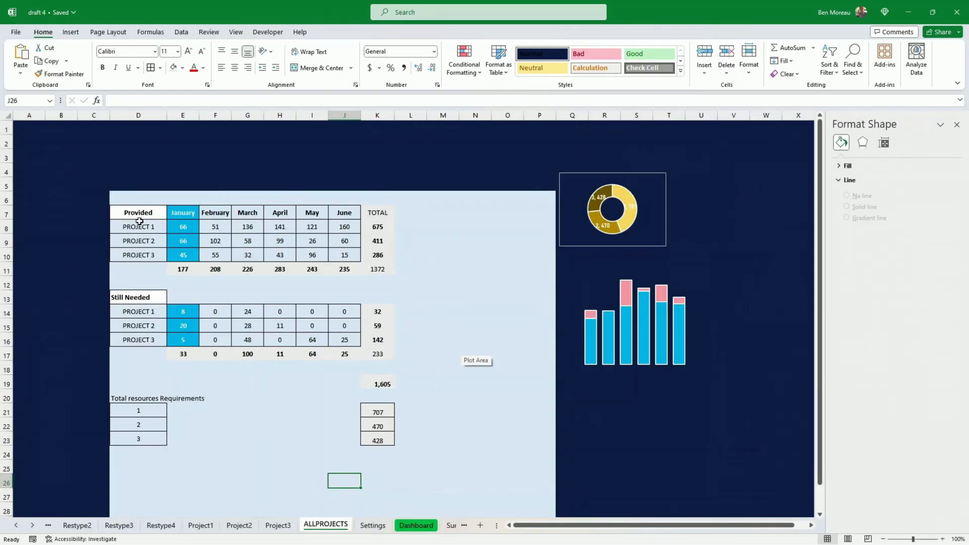
pyautogui.click(132, 214)
pyautogui.click(387, 270)
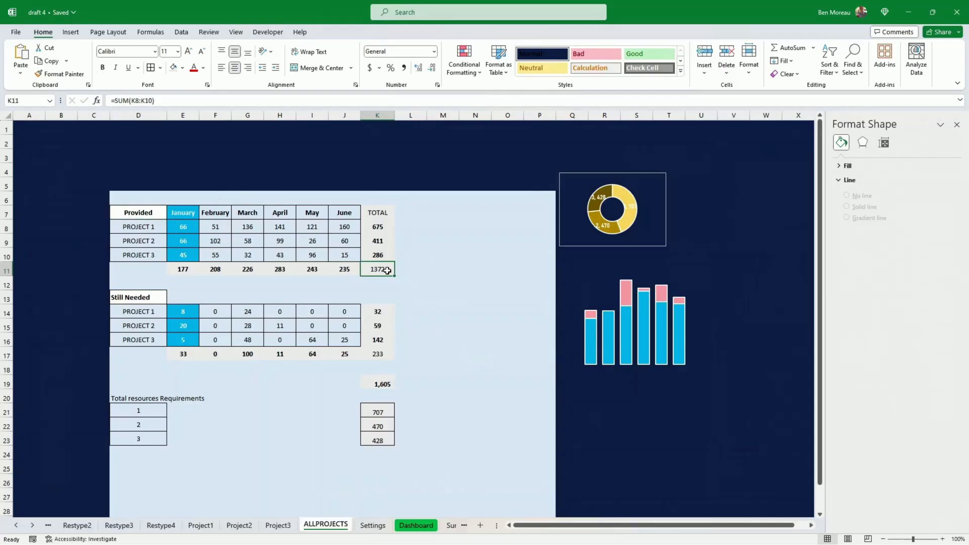
pyautogui.click(397, 270)
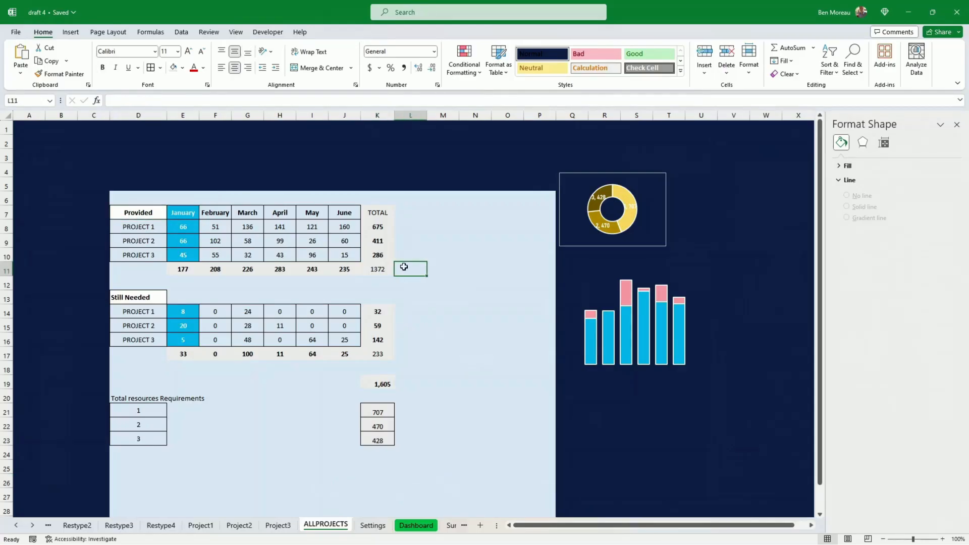
pyautogui.write('utilis')
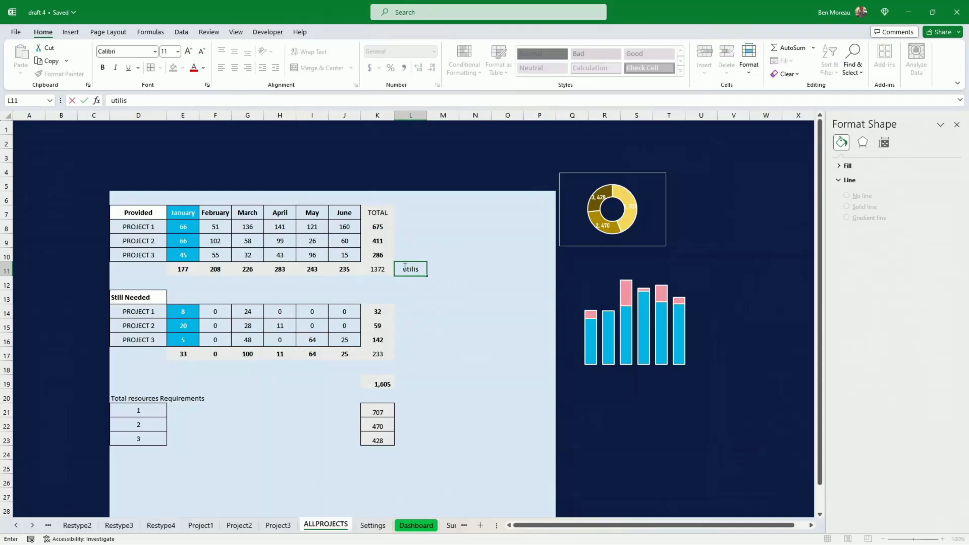
pyautogui.press('BackSpace')
pyautogui.write('zed')
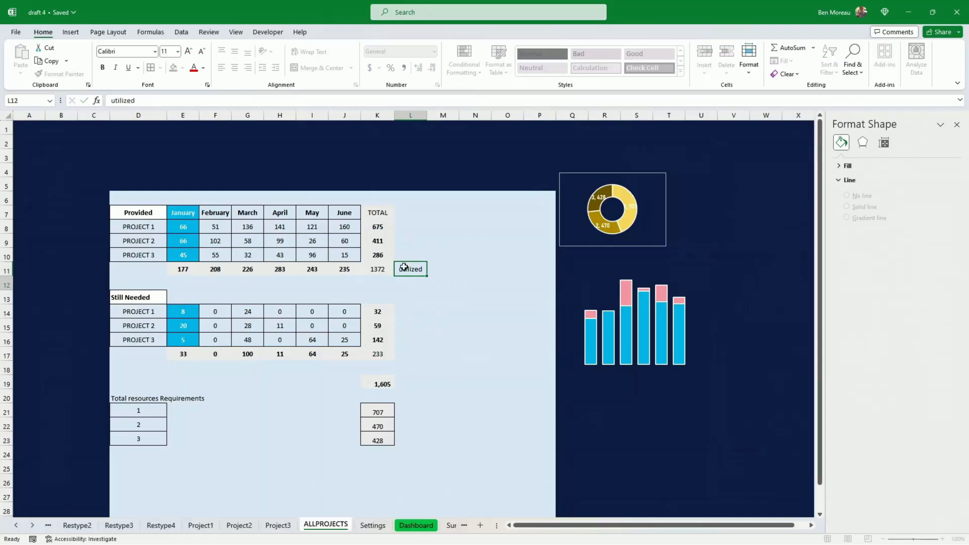
pyautogui.press('Return')
# - Label the Still Needed table's grand total as "Required" in L17
pyautogui.press('Return')
pyautogui.press('Return')
pyautogui.press('Return')
pyautogui.press('Return')
pyautogui.press('Return')
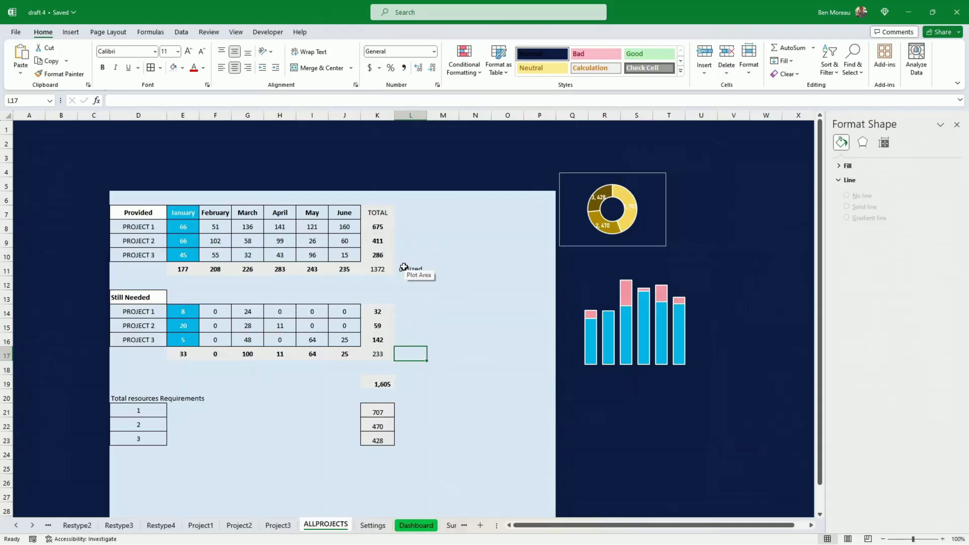
pyautogui.click(383, 350)
pyautogui.doubleClick(383, 350)
pyautogui.press('Escape')
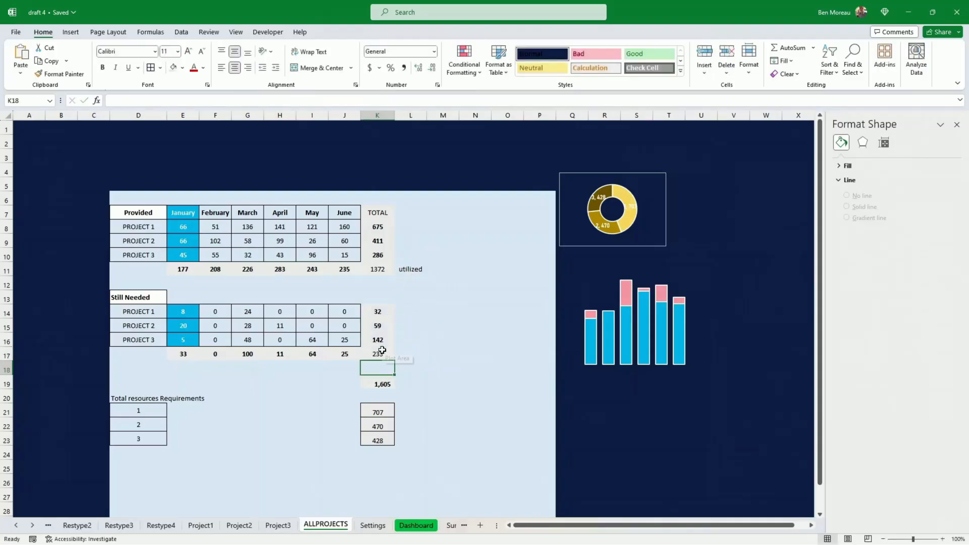
pyautogui.press('Right')
pyautogui.write('Re')
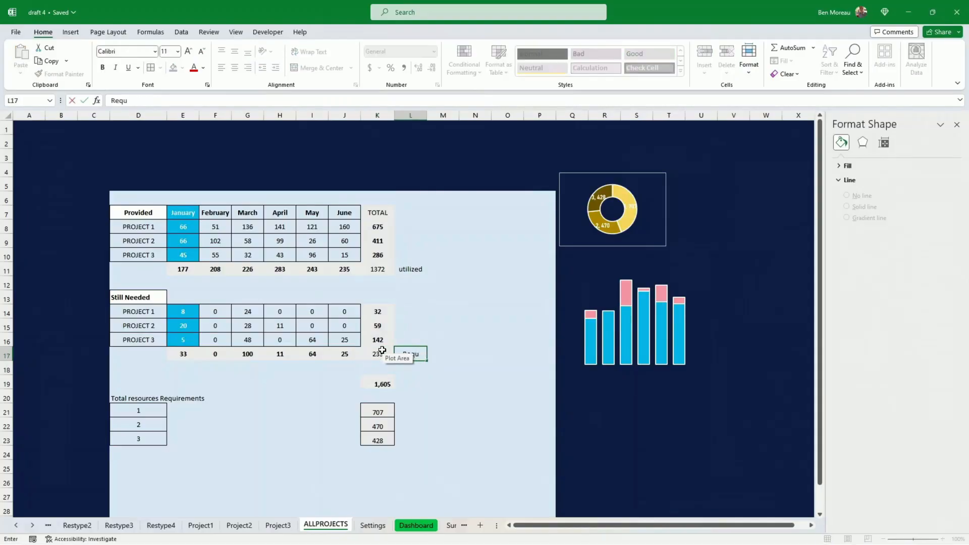
pyautogui.write('quired')
pyautogui.press('Return')
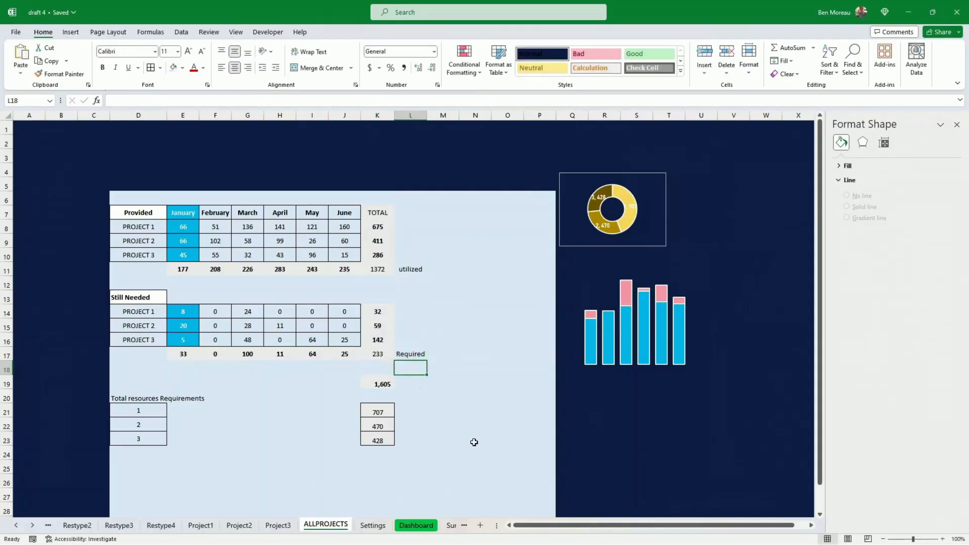
# - Enter the heading "Available" in L26, below the total resources requirements
pyautogui.click(474, 439)
pyautogui.click(412, 479)
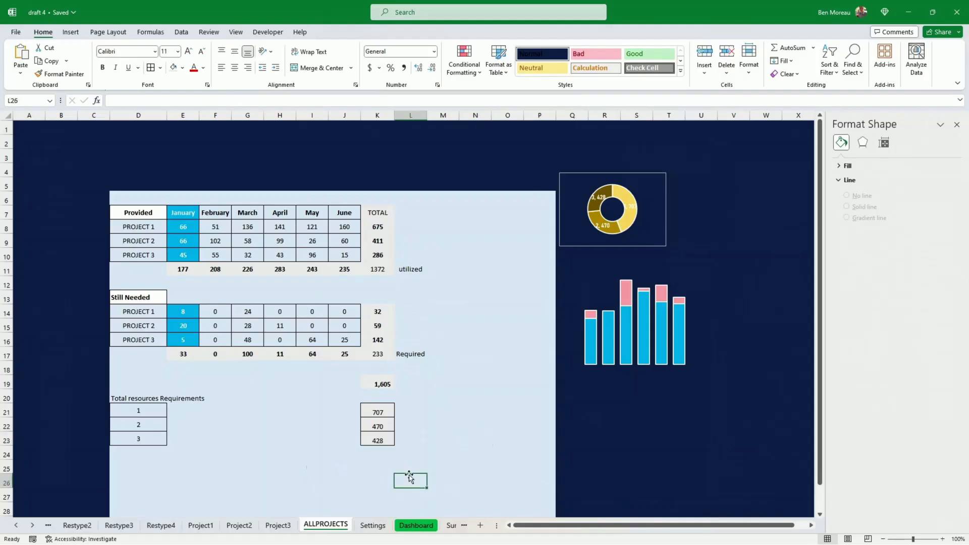
pyautogui.write('Avai')
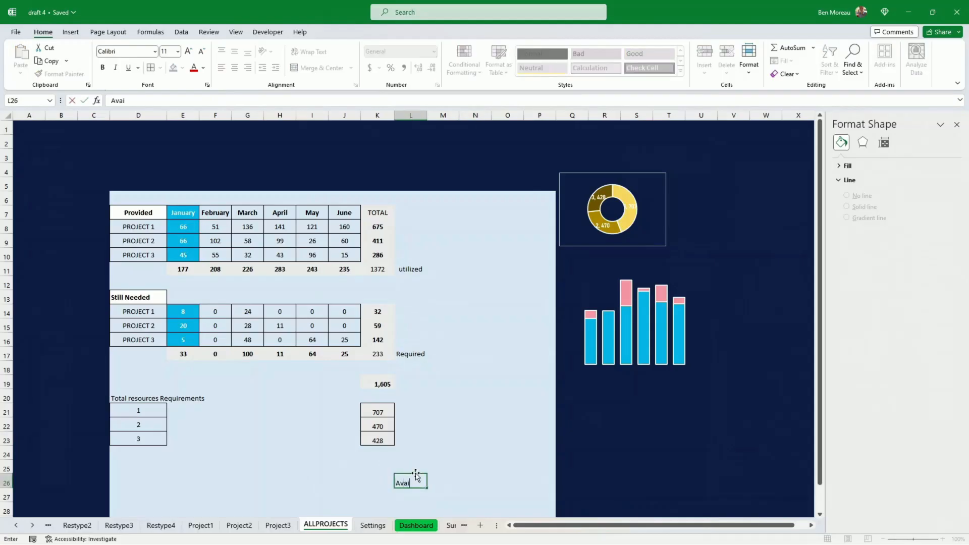
pyautogui.write('lable')
pyautogui.press('Return')
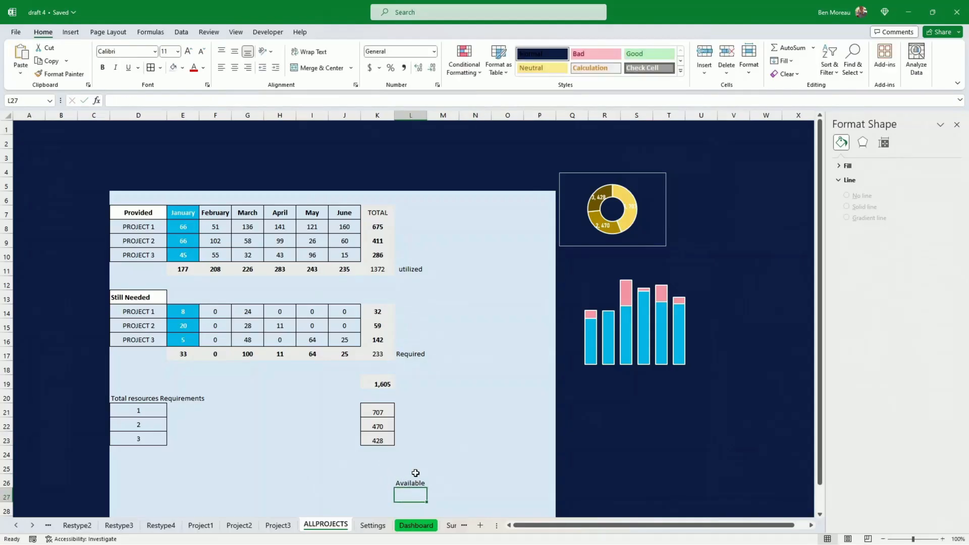
# - Enter "Res type 1" in J27 and fill the series down to "Res type 4" in J30
pyautogui.press('Up')
pyautogui.press('Left')
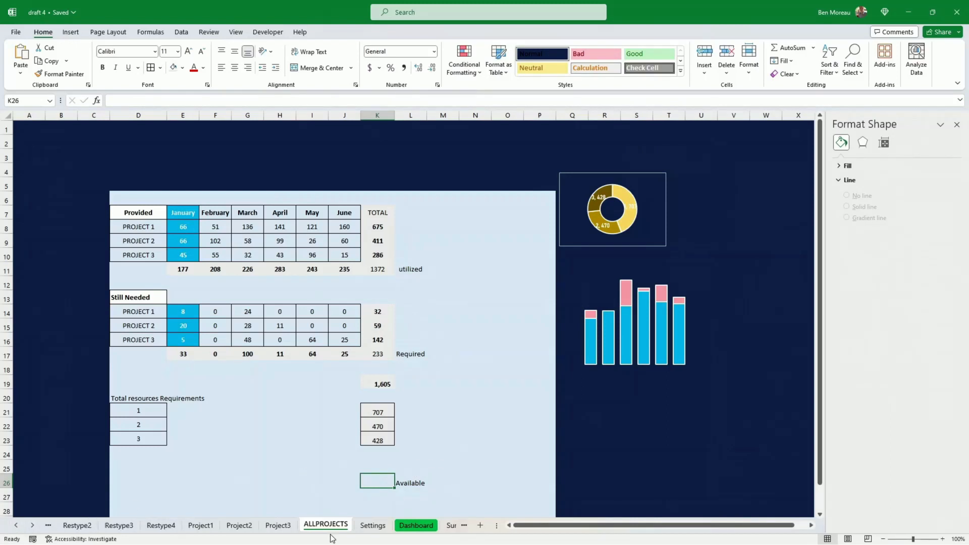
pyautogui.click(15, 526)
pyautogui.click(151, 497)
pyautogui.click(356, 497)
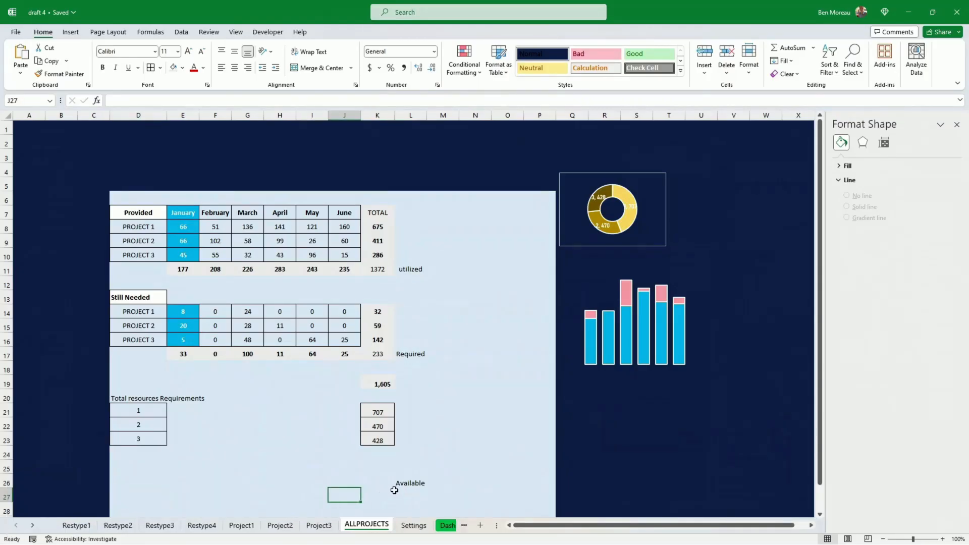
pyautogui.write('Res type 1')
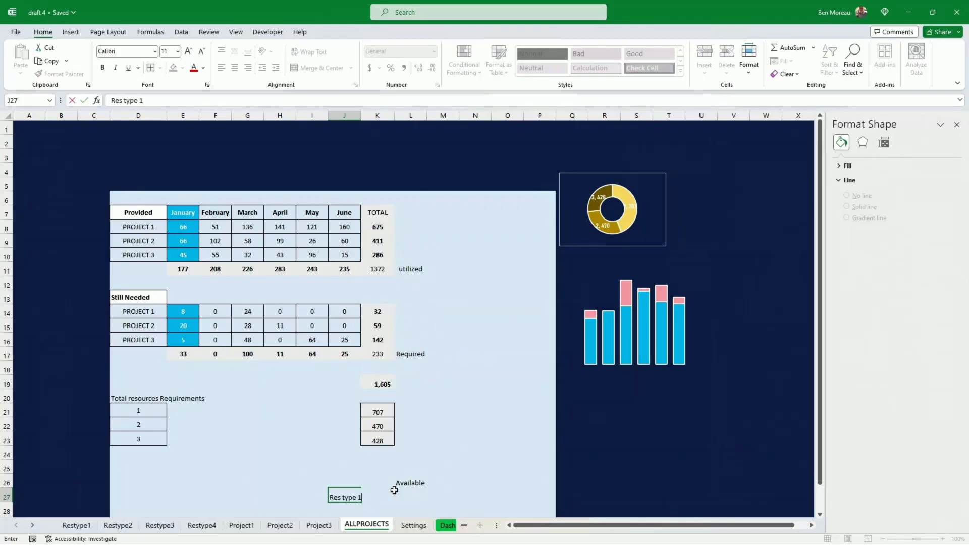
pyautogui.press('Return')
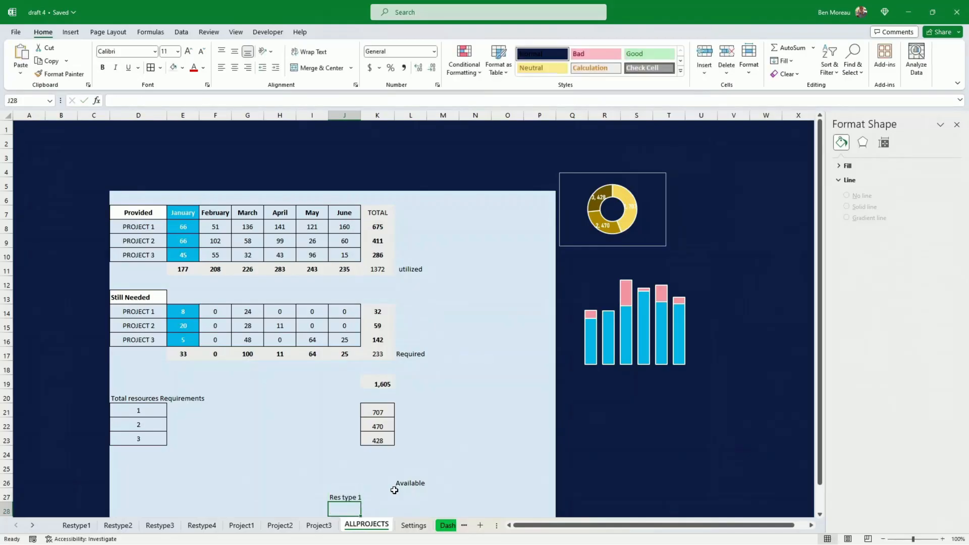
pyautogui.scroll(-2, 425, 442)
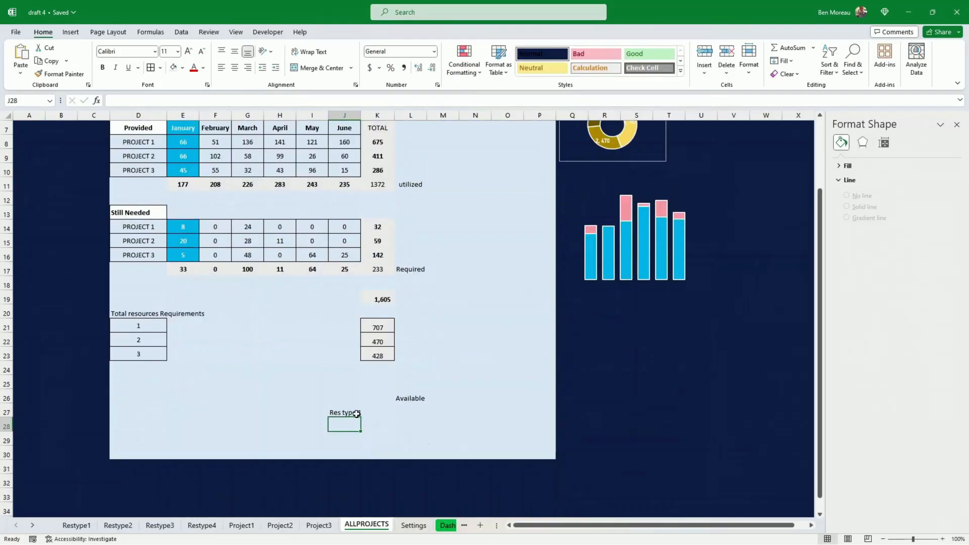
pyautogui.click(359, 415)
pyautogui.moveTo(362, 417); pyautogui.dragTo(363, 460)
# - Link L27 for Res type 1 to the "Available after allocation" total in Restype1!L35
pyautogui.click(381, 411)
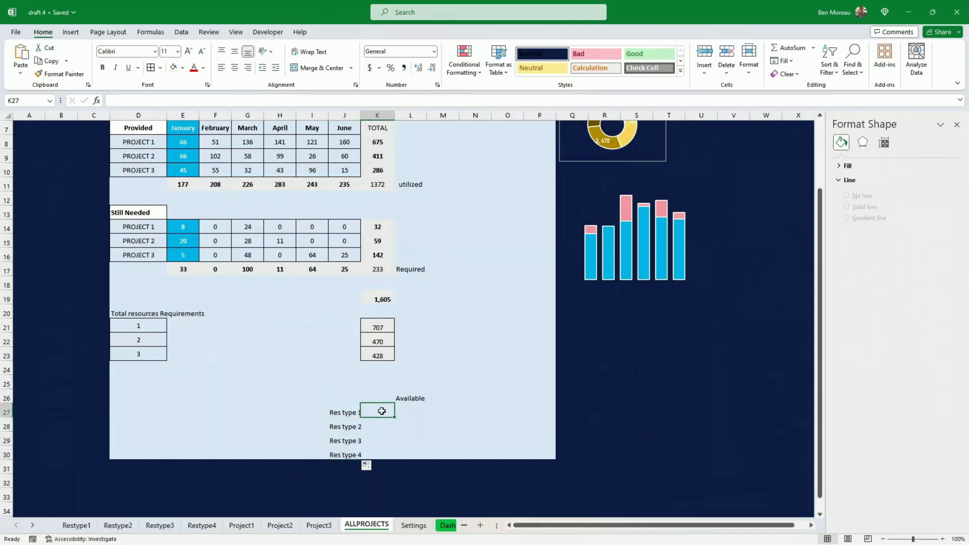
pyautogui.click(413, 413)
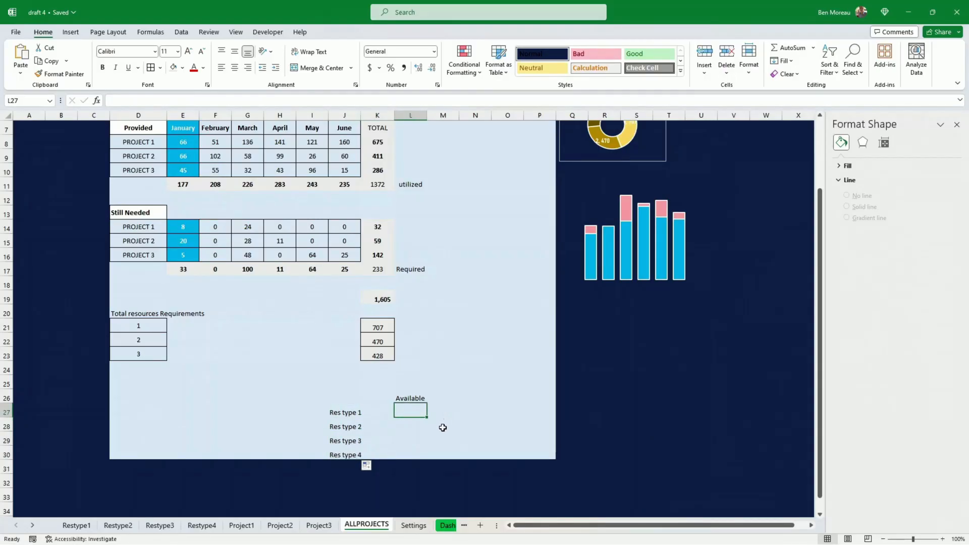
pyautogui.write('=')
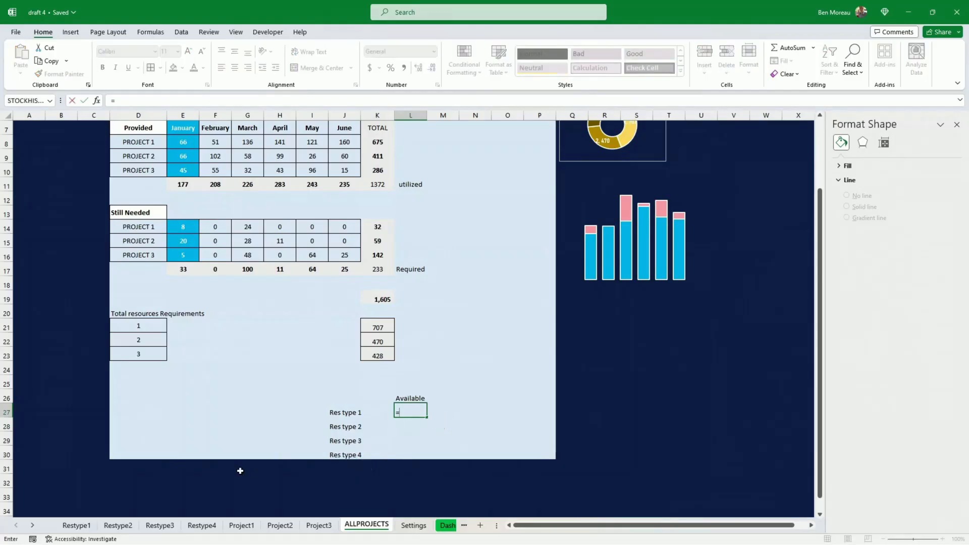
pyautogui.click(77, 525)
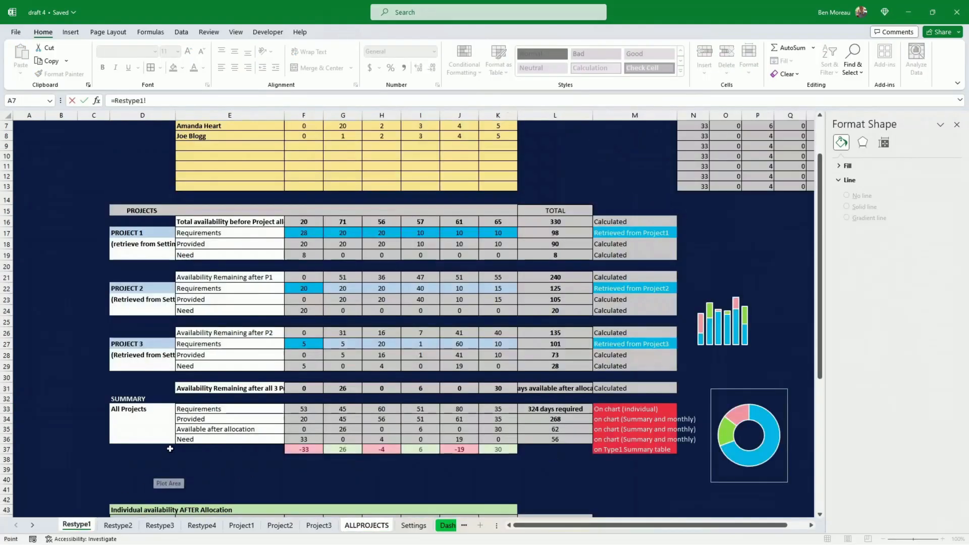
pyautogui.click(185, 428)
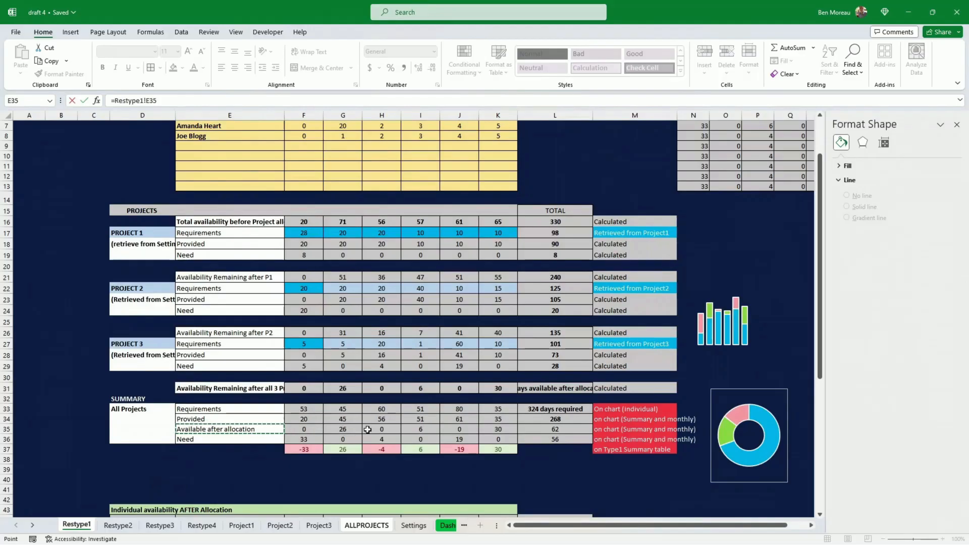
pyautogui.click(537, 429)
pyautogui.press('Return')
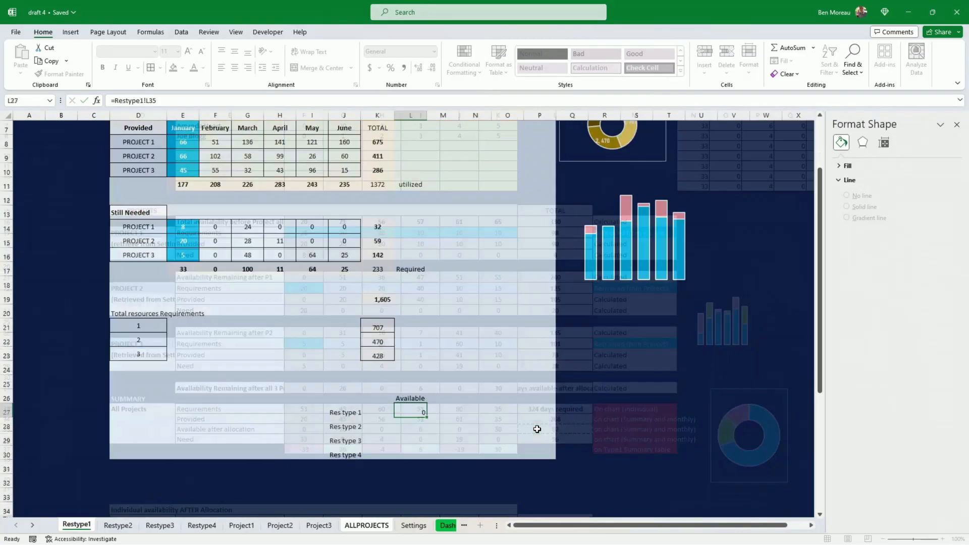
# - Link L28 for Res type 2 to the total available after allocation on the Restype2 sheet
pyautogui.click(420, 411)
pyautogui.click(418, 426)
pyautogui.write('=')
pyautogui.click(118, 525)
pyautogui.click(548, 489)
pyautogui.press('Return')
# - Link L29 and L30 to the totals available after allocation on the Restype3 and Restype4 sheets respectively
pyautogui.write('=')
pyautogui.click(159, 525)
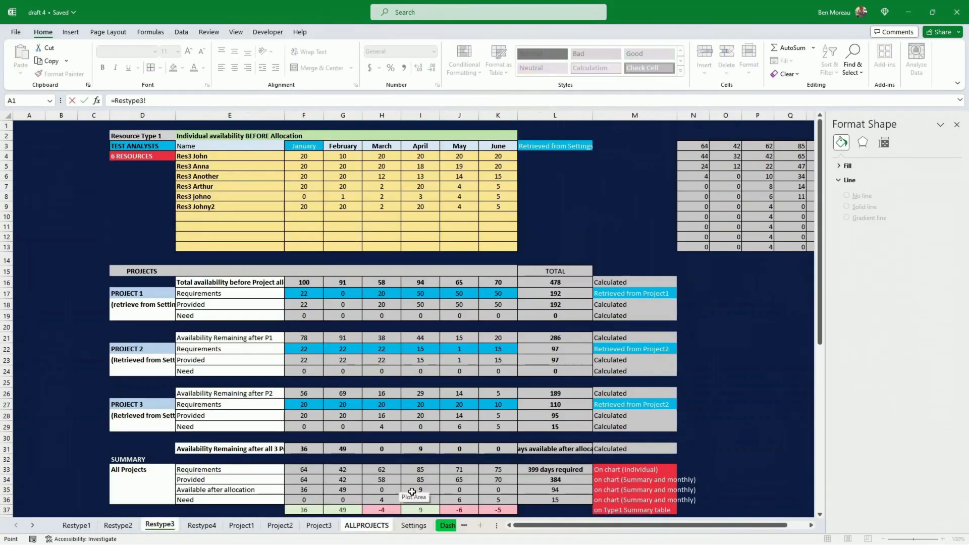
pyautogui.click(411, 492)
pyautogui.press('Return')
pyautogui.write('=')
pyautogui.click(202, 525)
pyautogui.click(559, 507)
pyautogui.press('Return')
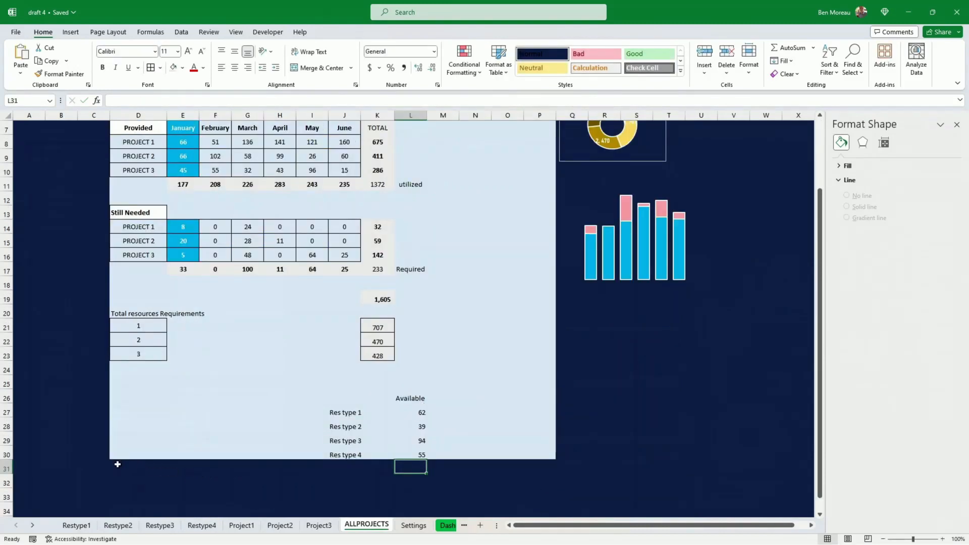
# - Shade D31:P31 light grey and sum the four available values L27:L30 in L31
pyautogui.moveTo(118, 464); pyautogui.dragTo(534, 463)
pyautogui.click(173, 67)
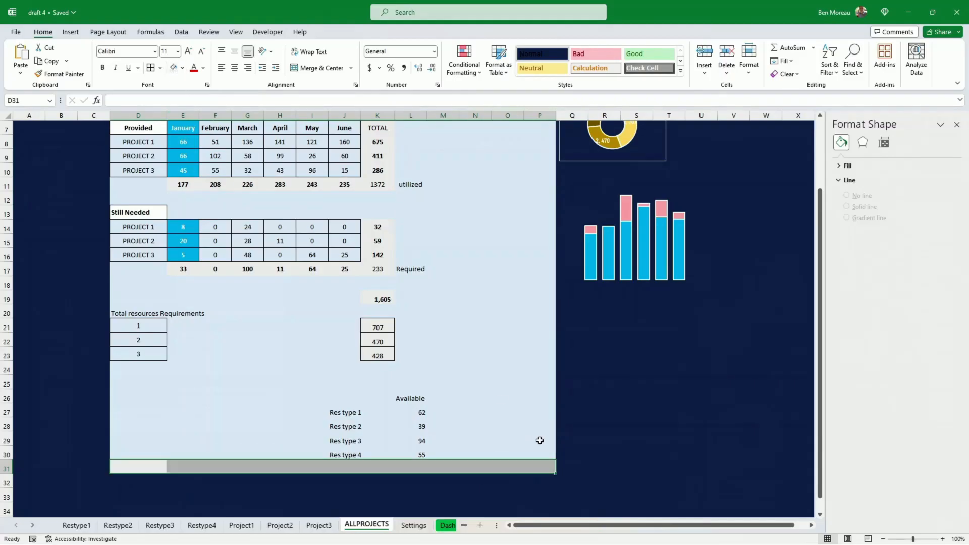
pyautogui.click(420, 464)
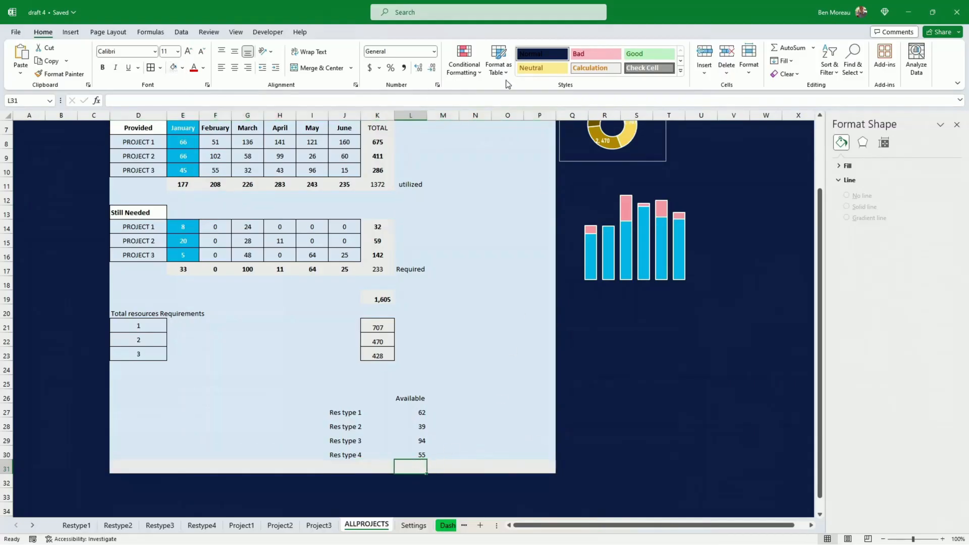
pyautogui.click(777, 48)
pyautogui.press('Return')
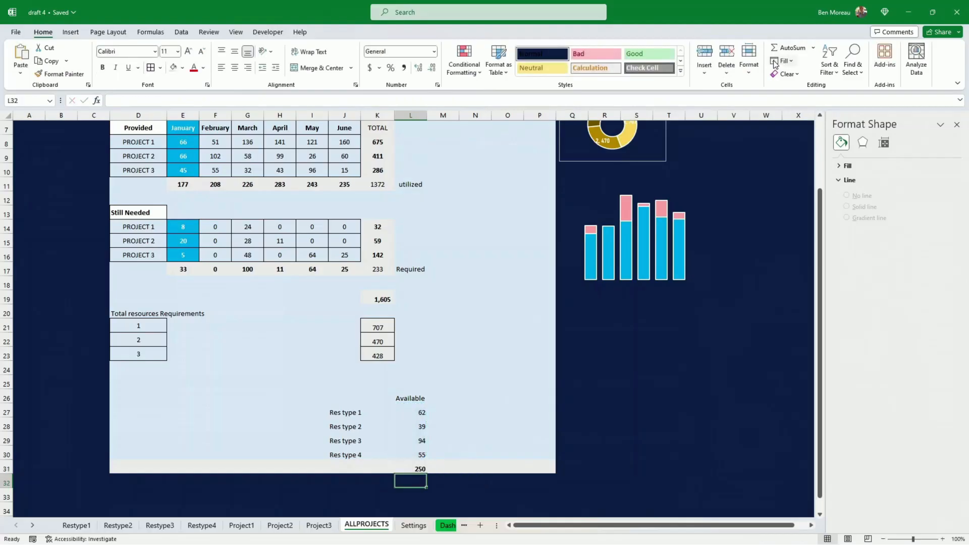
# - Label the sum in L31 as "Available" in M31
pyautogui.press('Up')
pyautogui.press('Right')
pyautogui.write('A')
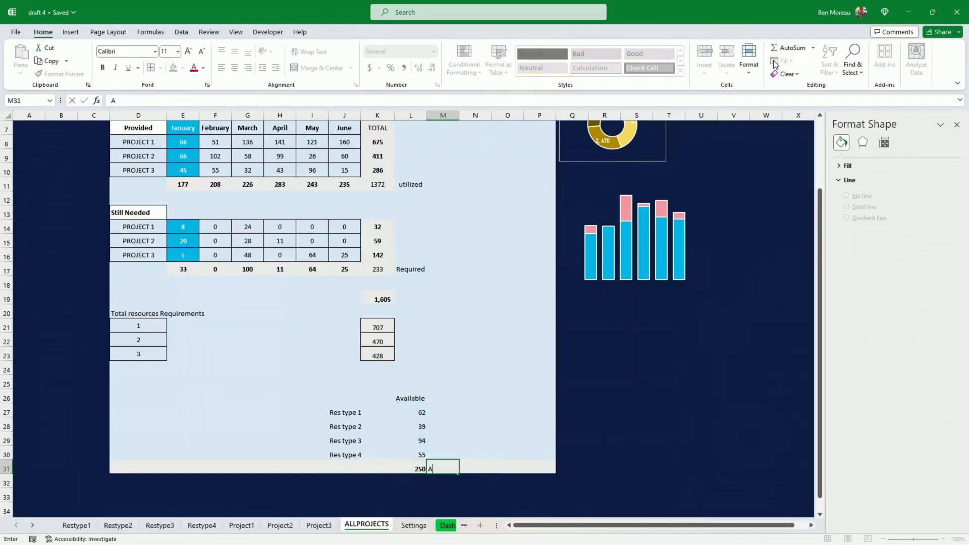
pyautogui.write('vailable')
pyautogui.press('Return')
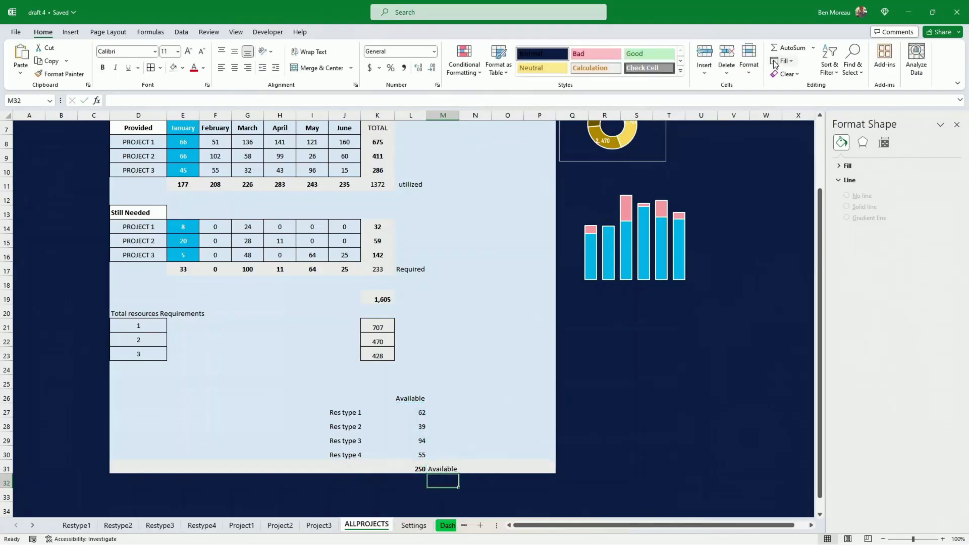
# - In K12 on ALLPROJECTS, enter a formula joining the K11 total with the text " utilized"
pyautogui.click(448, 525)
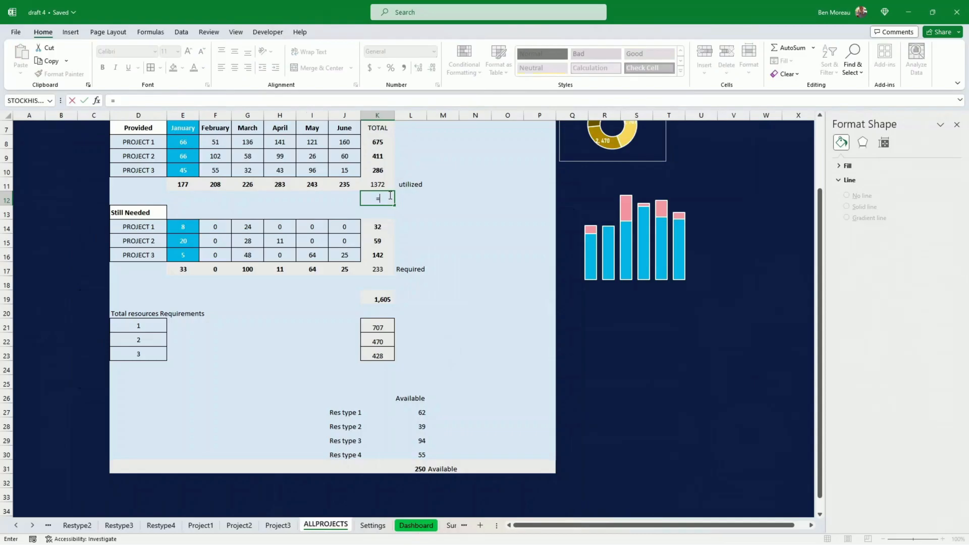
pyautogui.press('Up')
pyautogui.write('&')
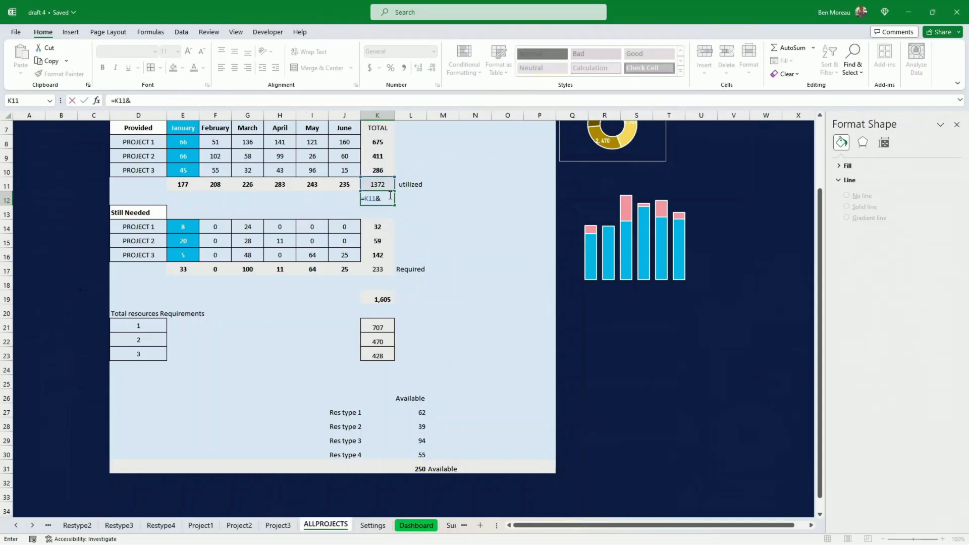
pyautogui.write('" utilized"')
pyautogui.hotkey('ctrl', 'Return')
# - Copy the K12 formula to K18 below the Still Needed total and change its text suffix to " days"
pyautogui.hotkey('ctrl', 'c')
pyautogui.press('Down')
pyautogui.press('Down')
pyautogui.press('Down')
pyautogui.press('Down')
pyautogui.press('Down')
pyautogui.press('Down')
pyautogui.hotkey('ctrl', 'v')
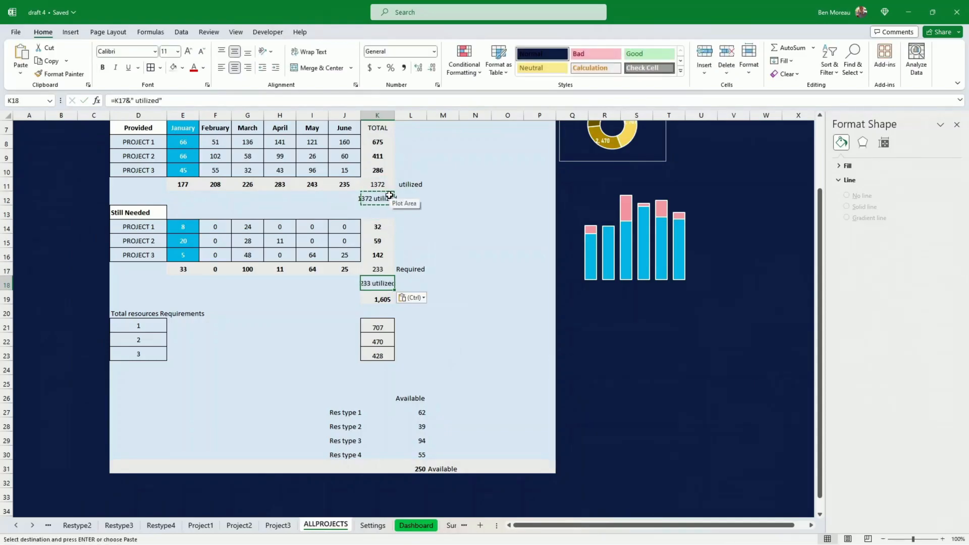
pyautogui.moveTo(135, 100); pyautogui.dragTo(160, 100)
pyautogui.write('days')
pyautogui.hotkey('ctrl', 'Return')
# - Copy the " days" formula from K18 over the formula in K12, under the Provided total
pyautogui.hotkey('ctrl', 'c')
pyautogui.press('Up')
pyautogui.press('Up')
pyautogui.press('Up')
pyautogui.press('Up')
pyautogui.press('Up')
pyautogui.press('Up')
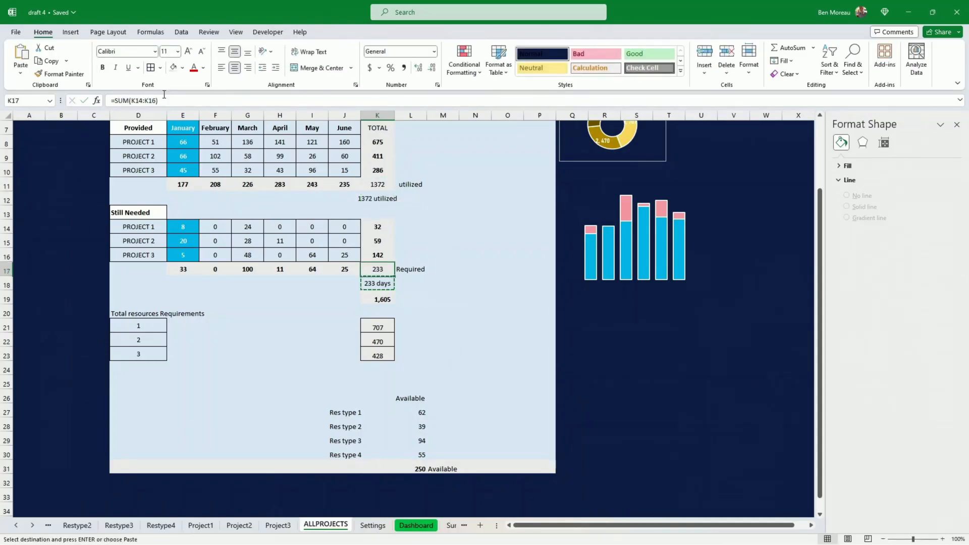
pyautogui.hotkey('ctrl', 'v')
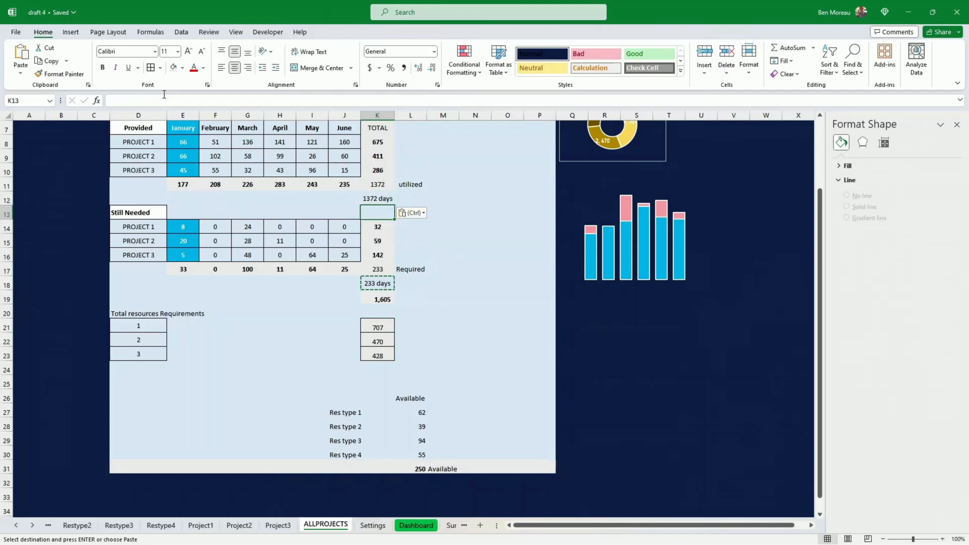
# - Paste the copied " days" formula into L32, below the total of available resources
pyautogui.press('Down')
pyautogui.press('Down')
pyautogui.press('Down')
pyautogui.press('Down')
pyautogui.press('Down')
pyautogui.press('Down')
pyautogui.press('Down')
pyautogui.press('Down')
pyautogui.press('Down')
pyautogui.press('Down')
pyautogui.press('Down')
pyautogui.press('Down')
pyautogui.press('Down')
pyautogui.press('Down')
pyautogui.press('Down')
pyautogui.press('Down')
pyautogui.press('Down')
pyautogui.press('Down')
pyautogui.press('Down')
pyautogui.press('Right')
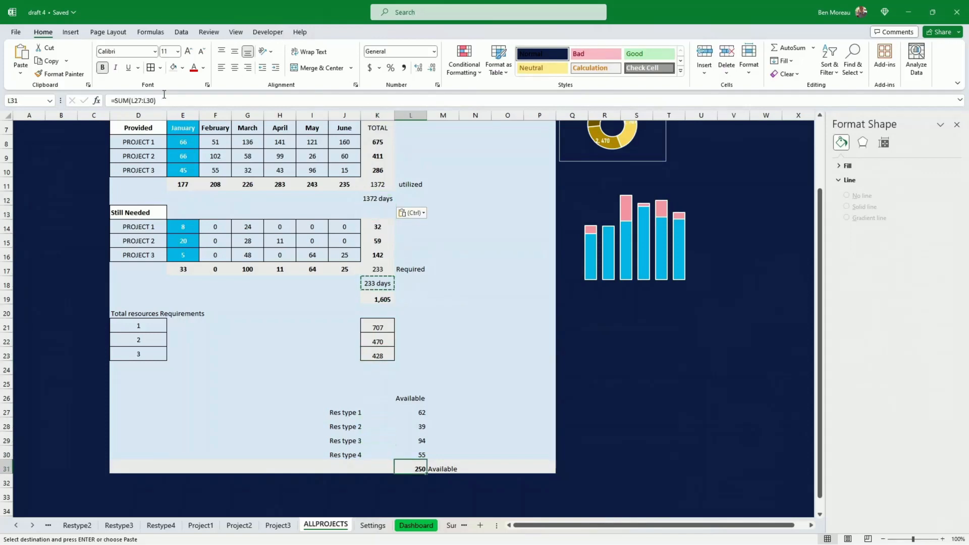
pyautogui.press('Down')
pyautogui.hotkey('ctrl', 'v')
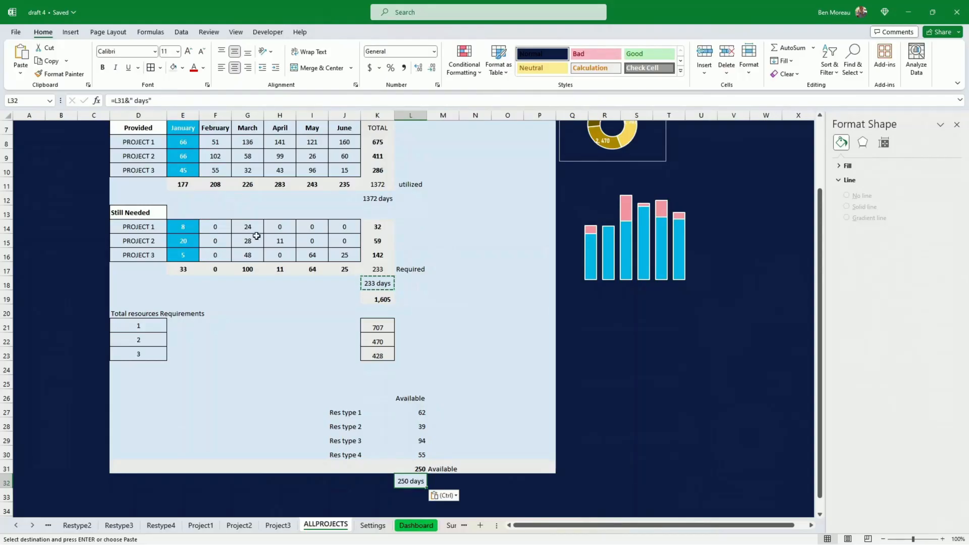
# - On the Dashboard sheet, draw a thin rectangle about 7.71 cm wide and 0.36 cm high inside the empty header panel
pyautogui.click(412, 524)
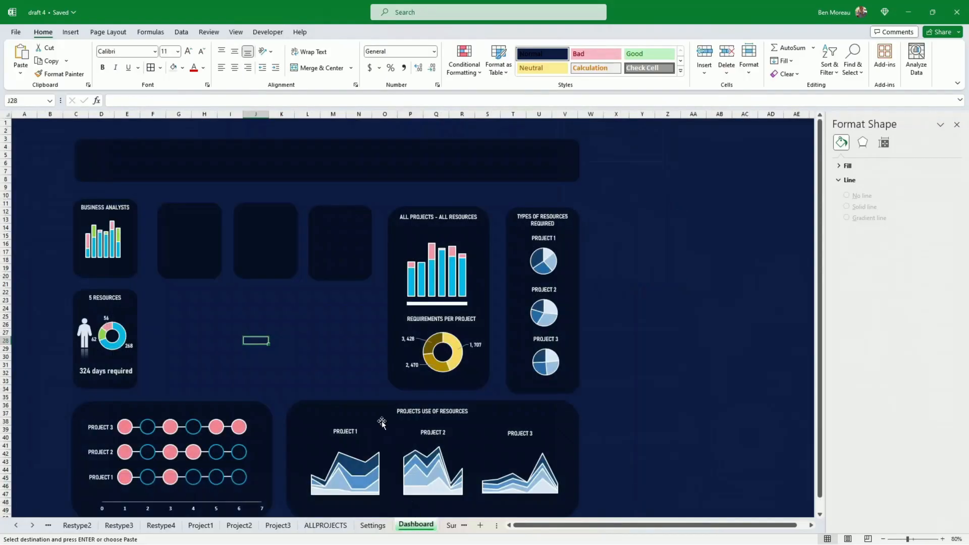
pyautogui.click(71, 32)
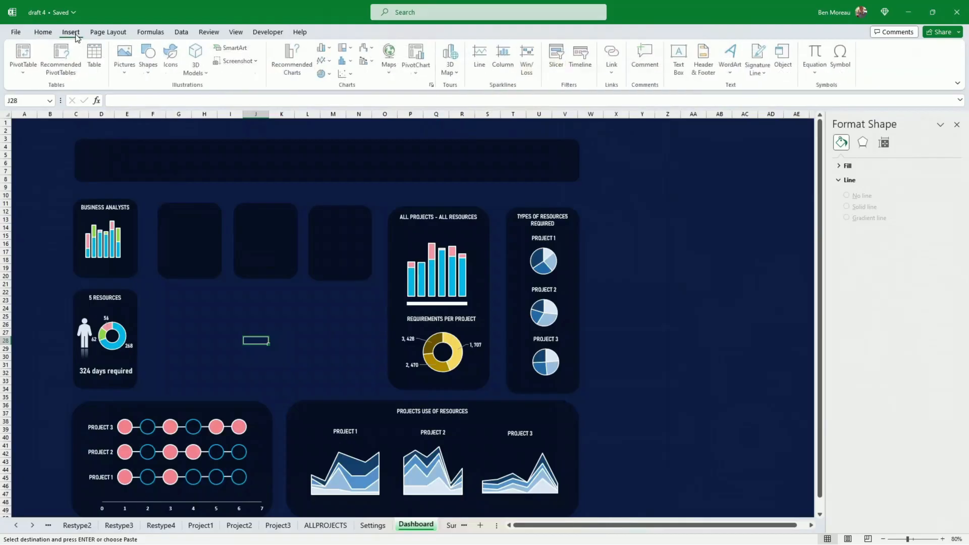
pyautogui.click(150, 74)
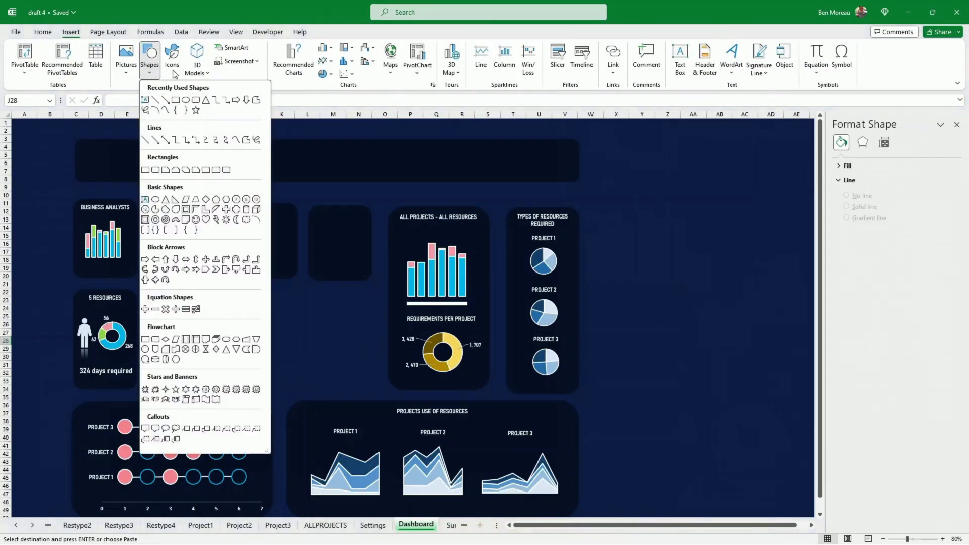
pyautogui.click(176, 99)
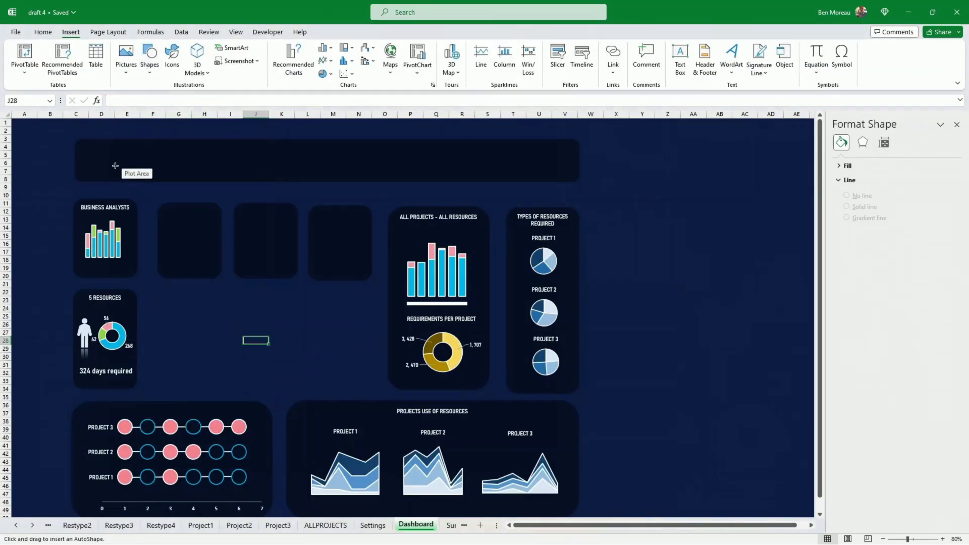
pyautogui.moveTo(117, 164); pyautogui.dragTo(235, 170)
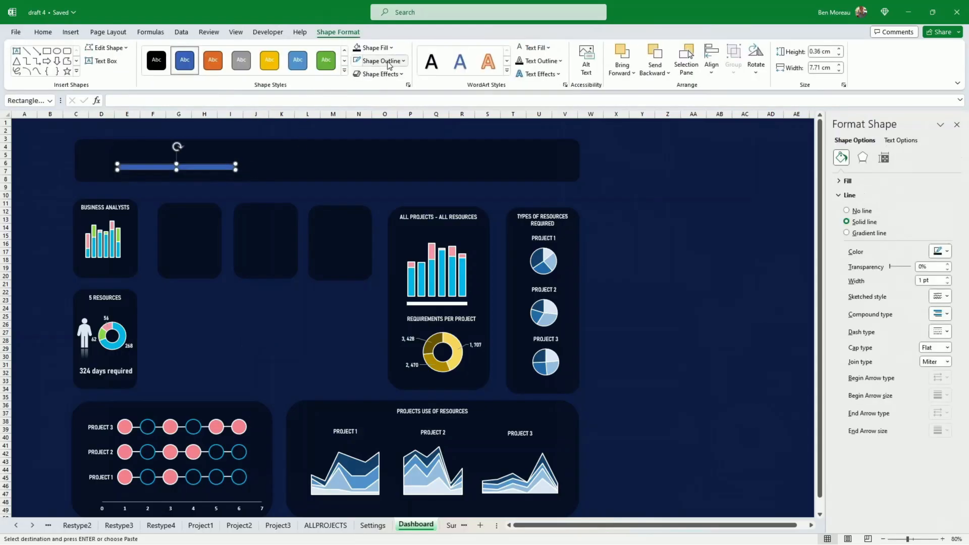
# - Fill the thin rectangle with light blue and give it a white 2¼ pt outline
pyautogui.click(392, 48)
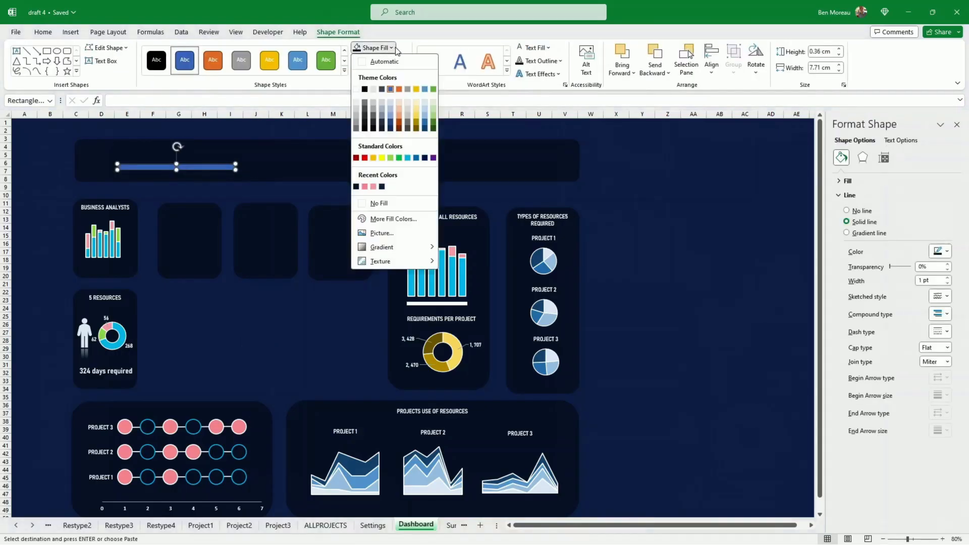
pyautogui.click(408, 157)
pyautogui.click(403, 61)
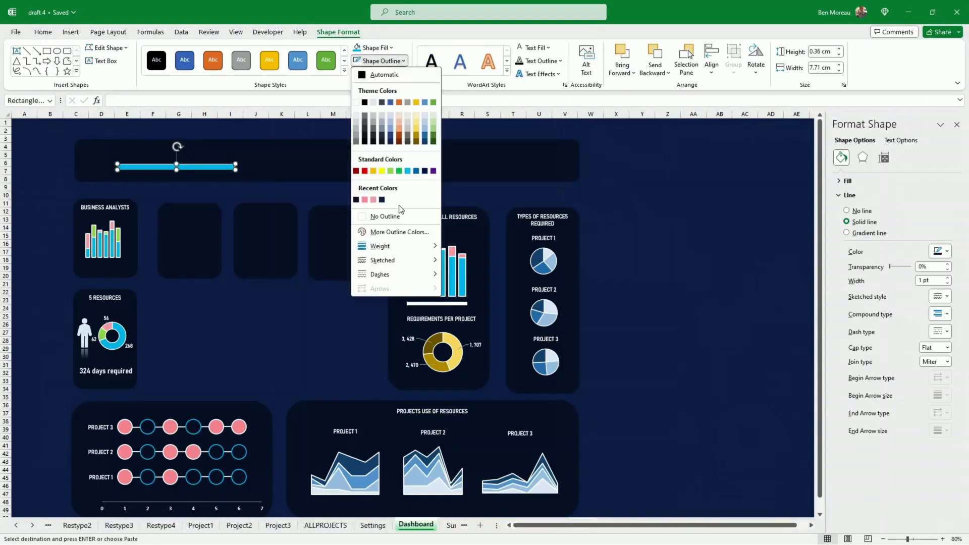
pyautogui.click(356, 102)
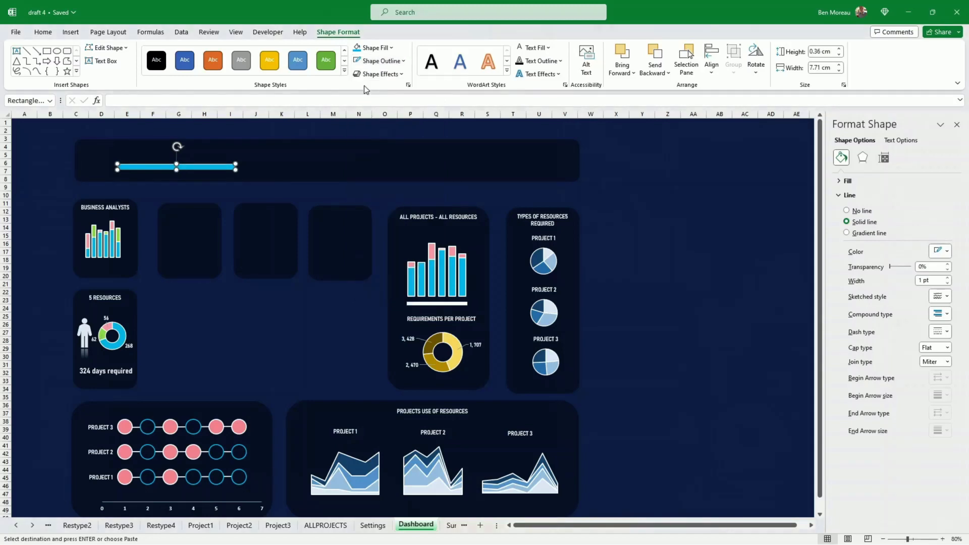
pyautogui.click(379, 61)
pyautogui.moveTo(437, 247)
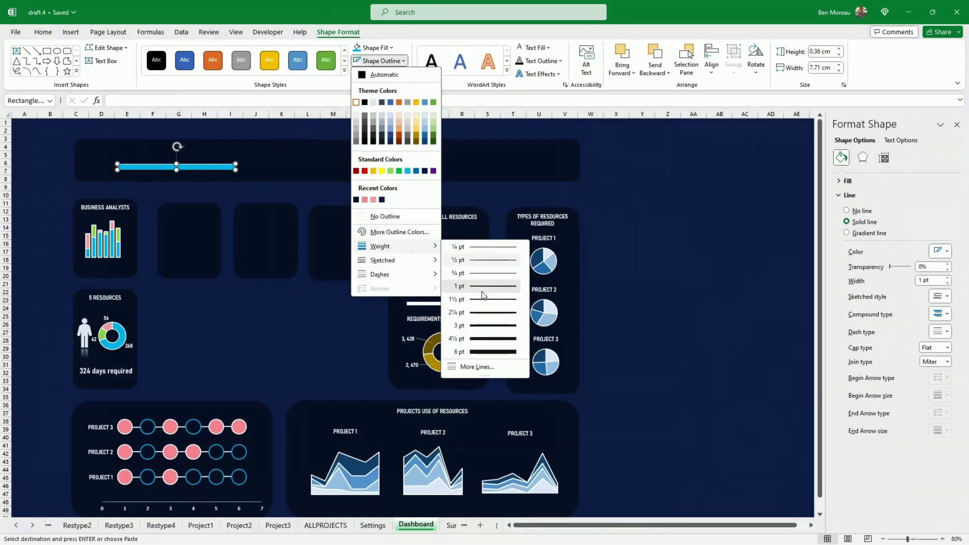
pyautogui.click(483, 313)
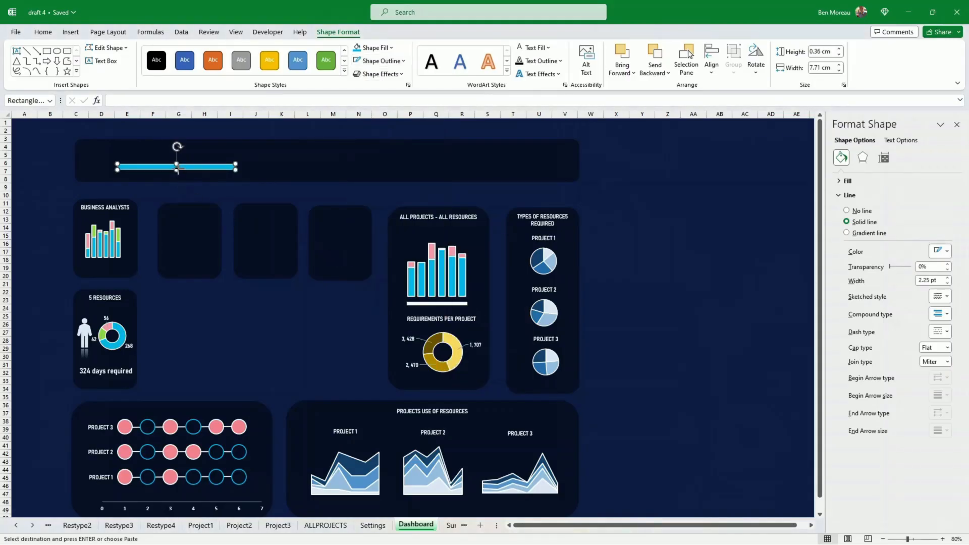
# - Reduce the blue bar's height to about 0.2 cm and move it slightly lower in the header panel
pyautogui.moveTo(177, 168); pyautogui.dragTo(194, 170)
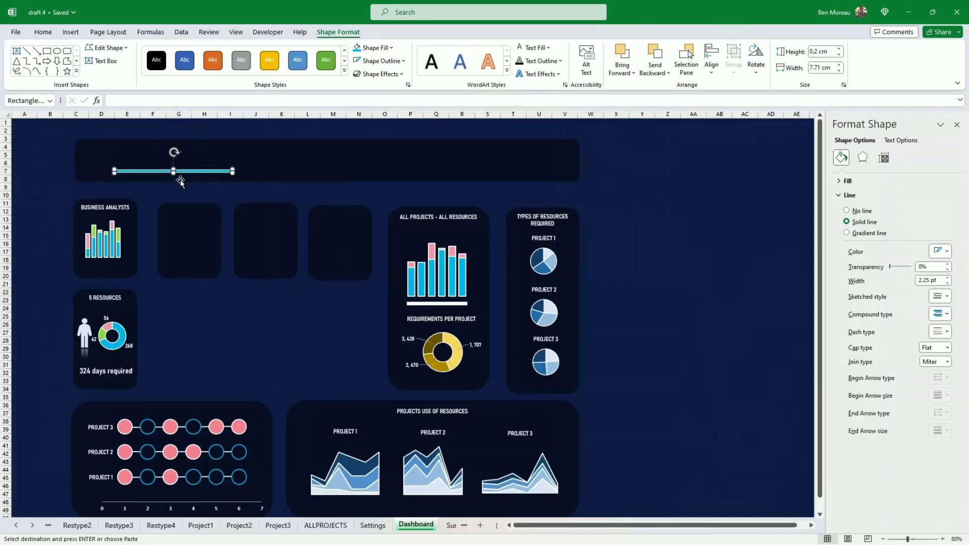
pyautogui.click(179, 303)
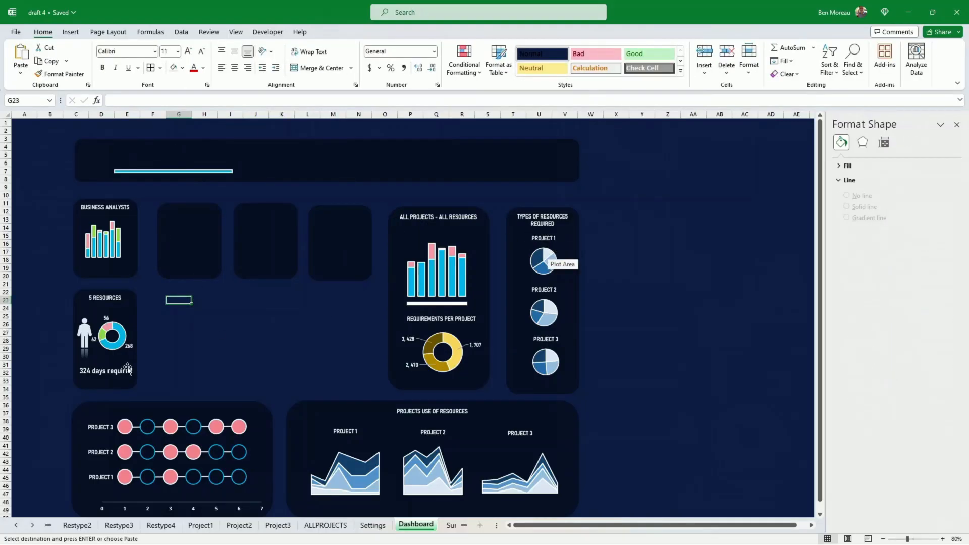
# - Duplicate the "324 days required" text box, place the copy just above the blue bar and replace its text with "UTILIZED"
pyautogui.click(115, 382)
pyautogui.hotkey('ctrl', 'c')
pyautogui.hotkey('ctrl', 'v')
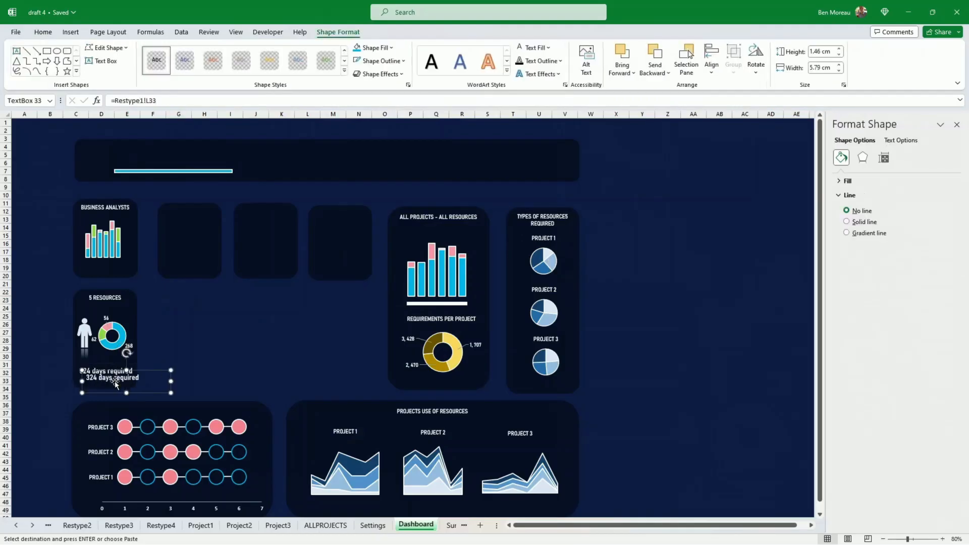
pyautogui.moveTo(148, 393); pyautogui.dragTo(177, 172)
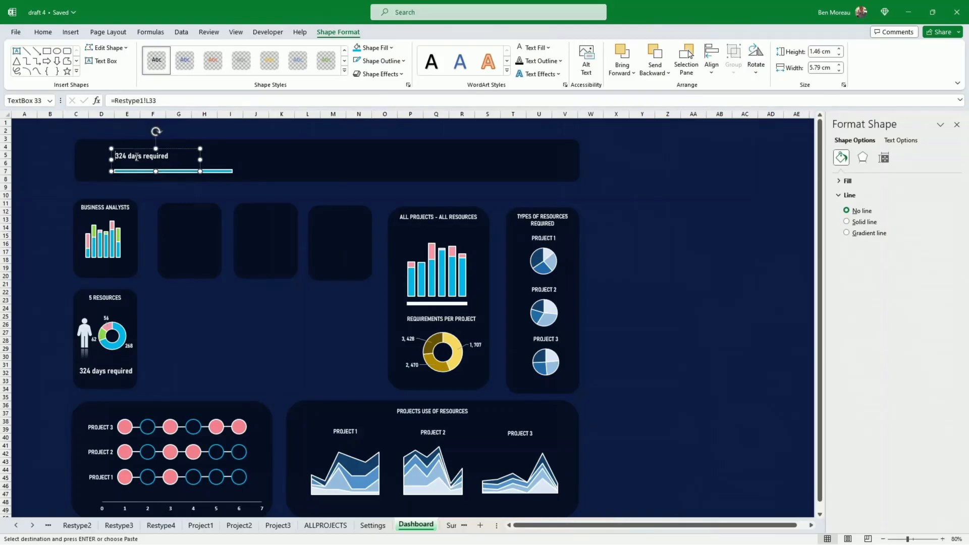
pyautogui.write('UTILIZED')
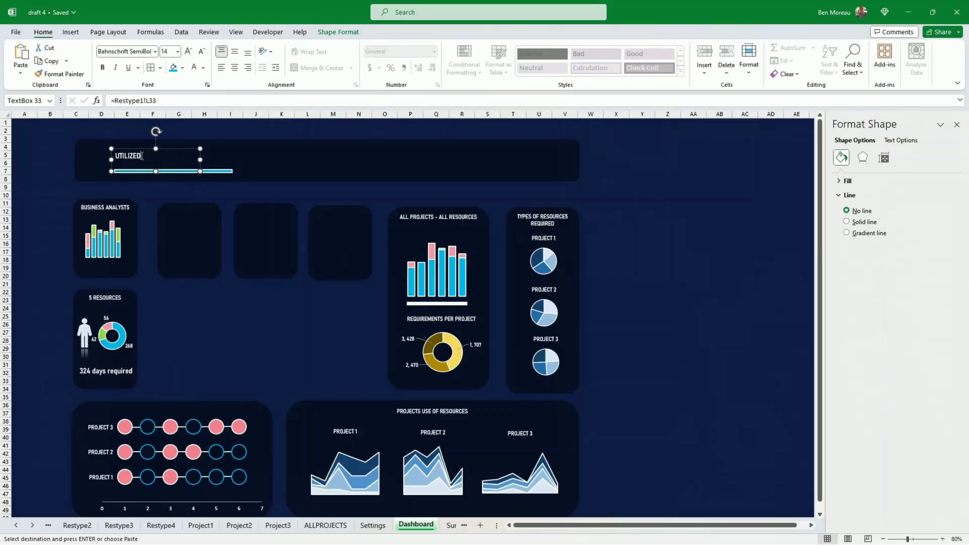
# - Narrow the UTILIZED text box, place a copy above the blue bar's far end and link the copy to ALLPROJECTS!K12
pyautogui.moveTo(201, 159); pyautogui.dragTo(151, 161)
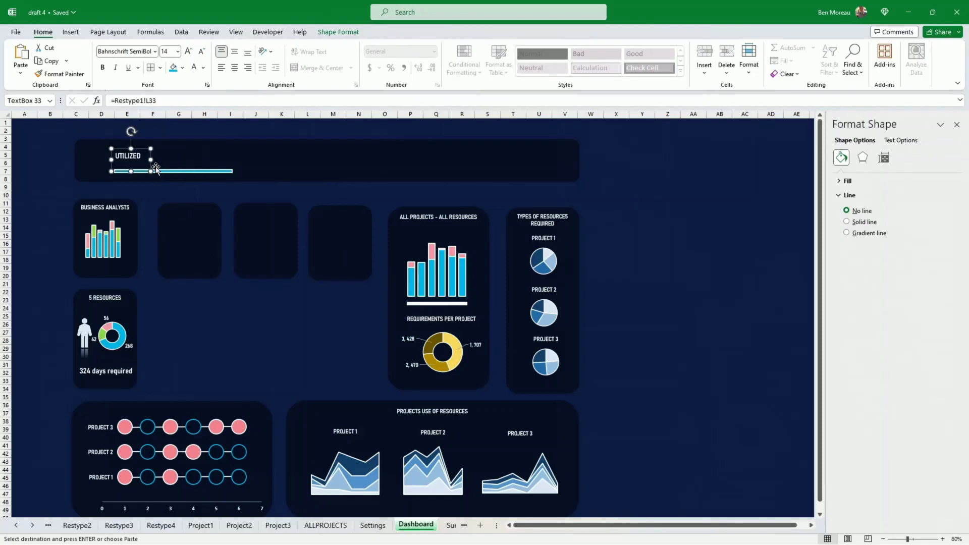
pyautogui.hotkey('ctrl', 'v')
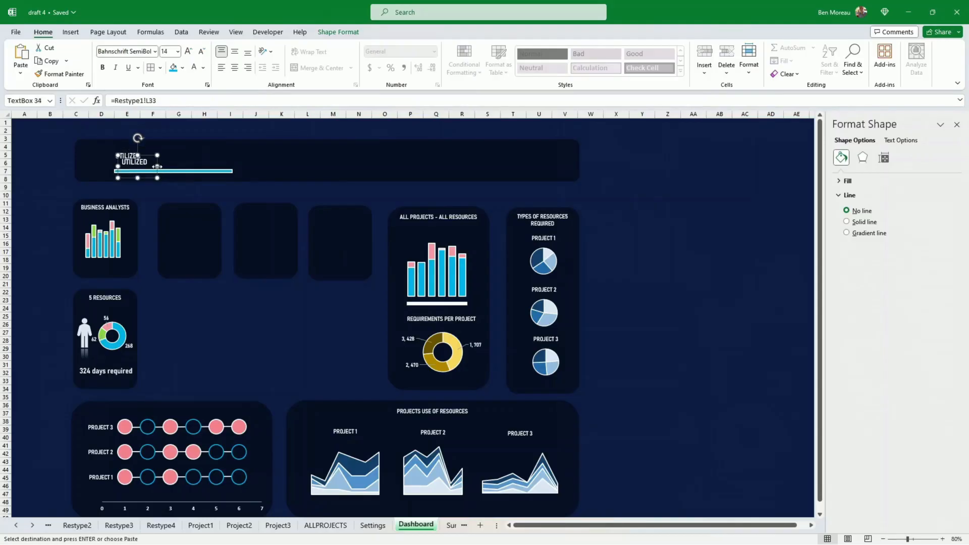
pyautogui.moveTo(156, 173); pyautogui.dragTo(234, 165)
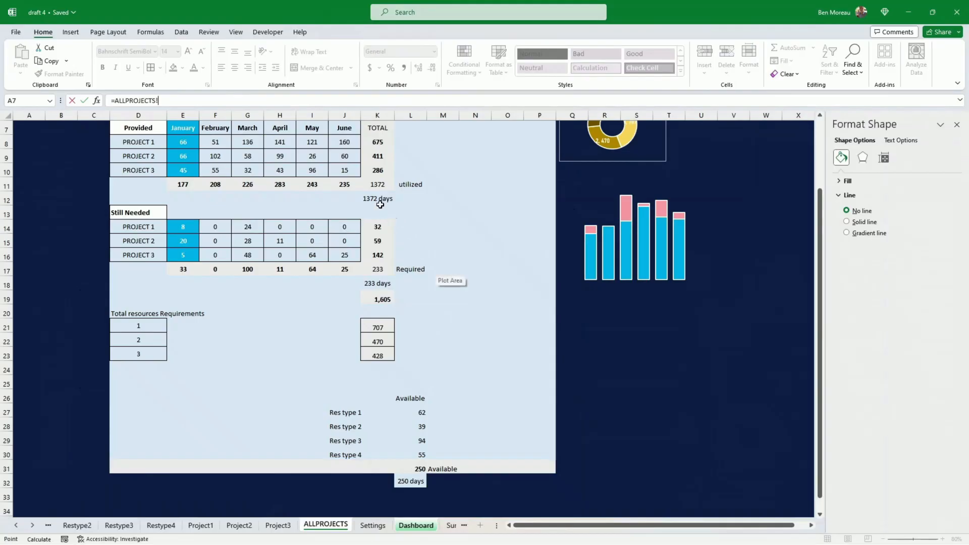
pyautogui.click(379, 199)
pyautogui.press('Return')
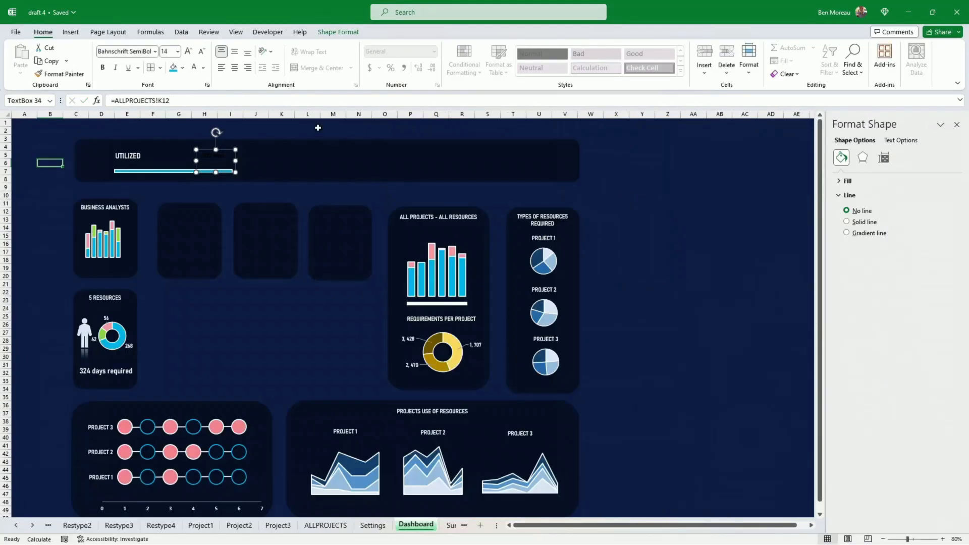
# - Copy the UTILIZED label's formatting to the linked days text box, then enlarge its text to 18 pt in a wider box
pyautogui.click(131, 154)
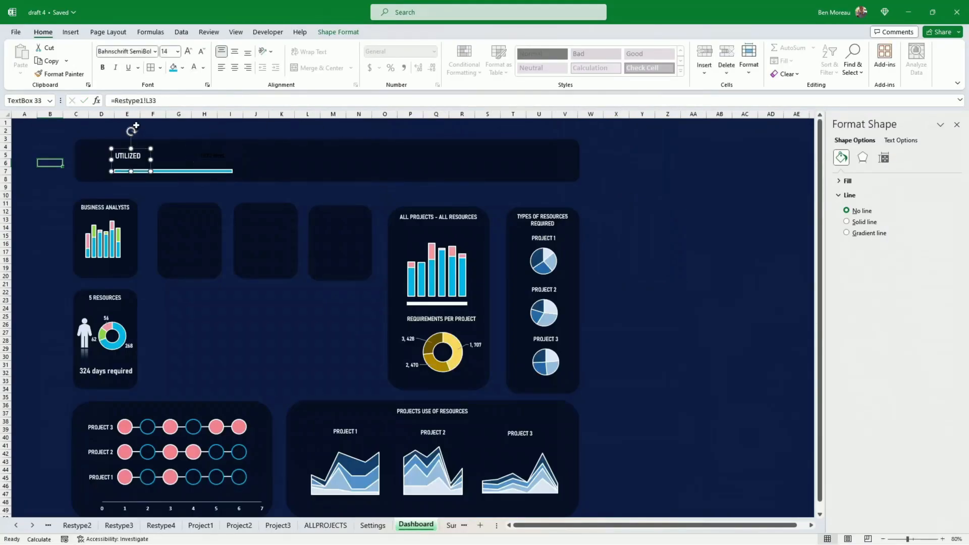
pyautogui.click(59, 74)
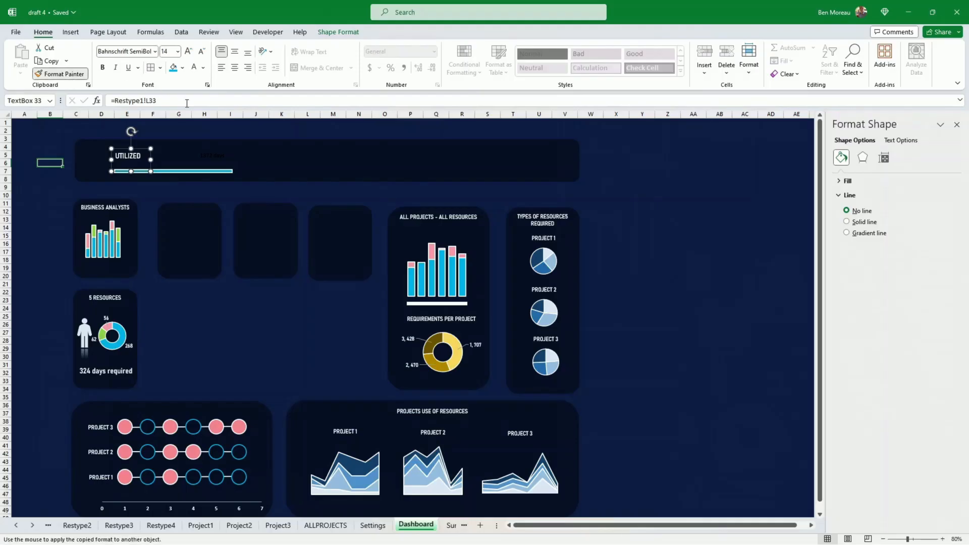
pyautogui.click(211, 156)
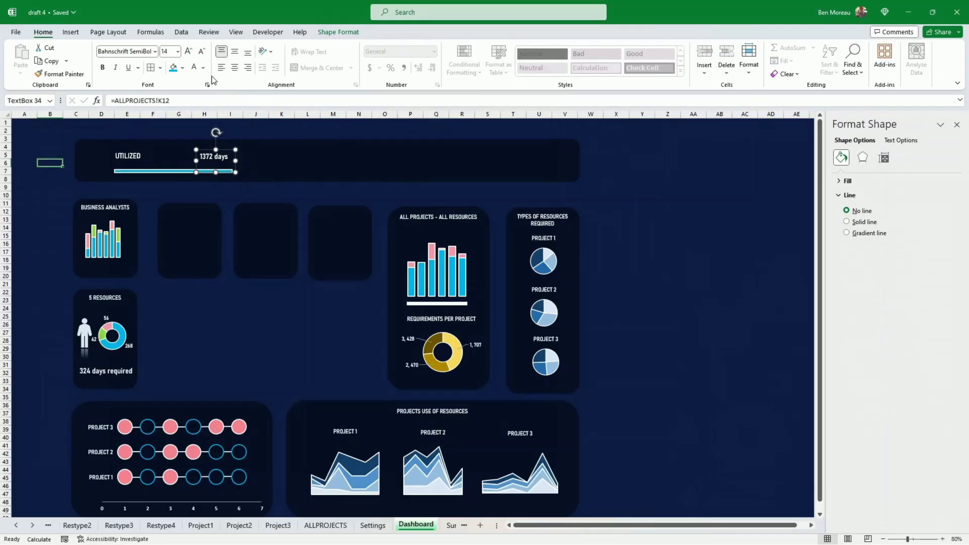
pyautogui.click(188, 51)
pyautogui.click(188, 51)
pyautogui.moveTo(233, 158); pyautogui.dragTo(252, 160)
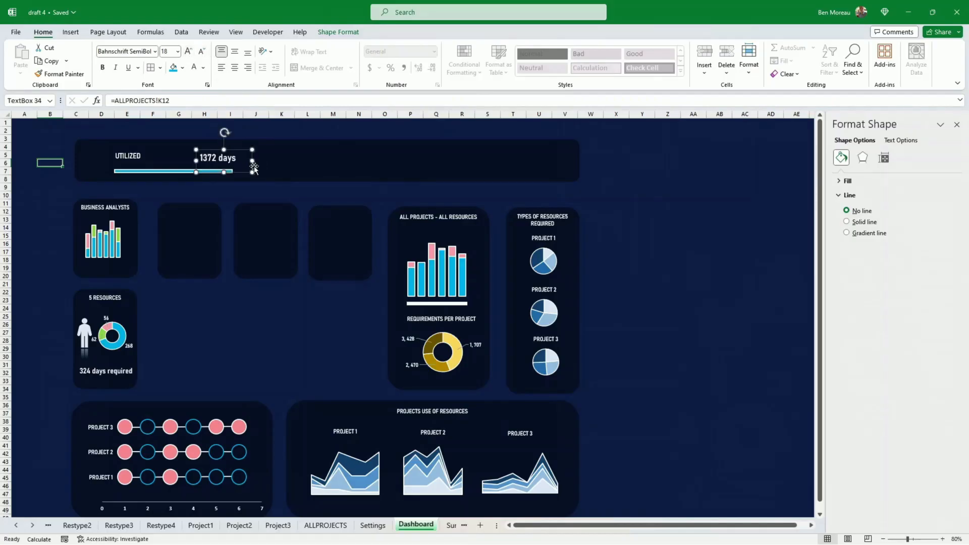
# - Change the UTILIZED label to "Utilized" at 18 pt and align the days text with the blue bar's far end
pyautogui.doubleClick(148, 158)
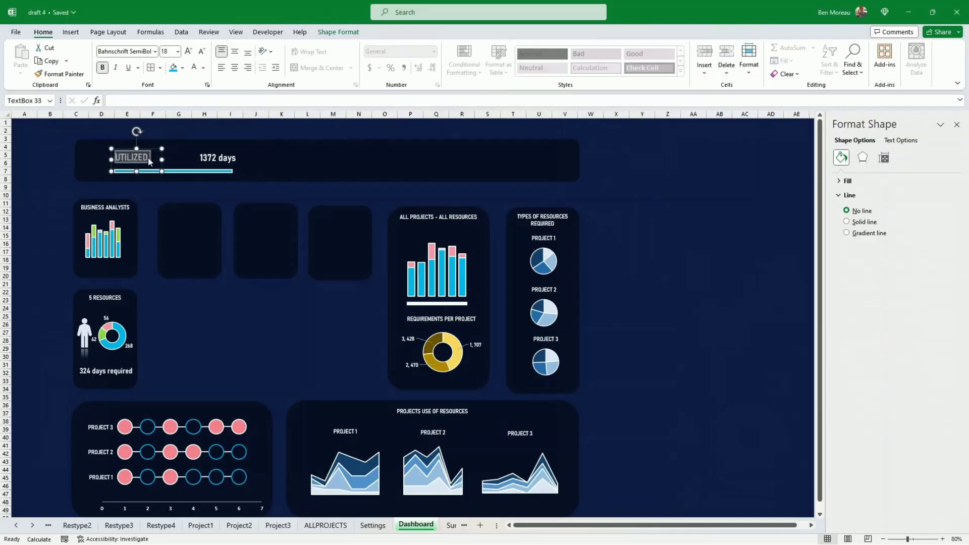
pyautogui.write('Utilized')
pyautogui.click(62, 188)
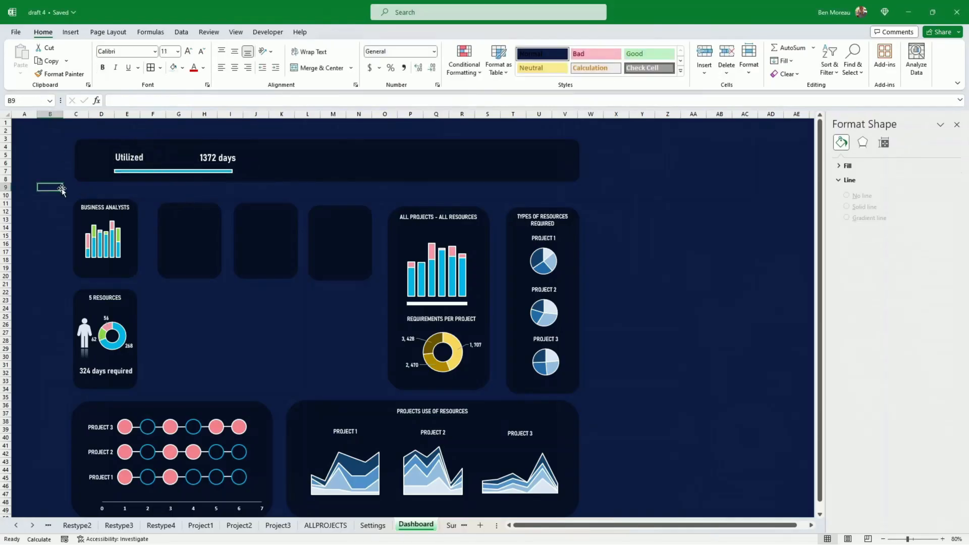
pyautogui.click(223, 158)
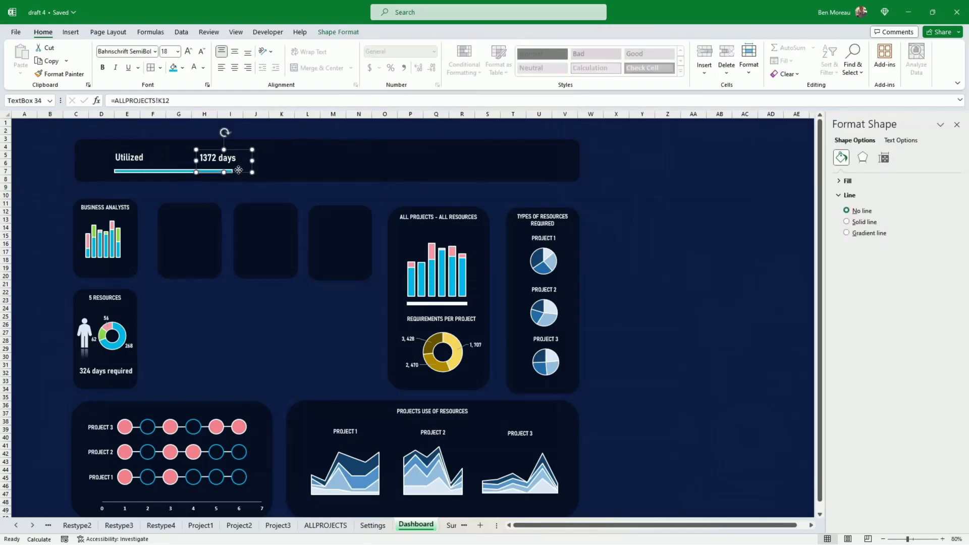
pyautogui.moveTo(238, 170); pyautogui.dragTo(235, 170)
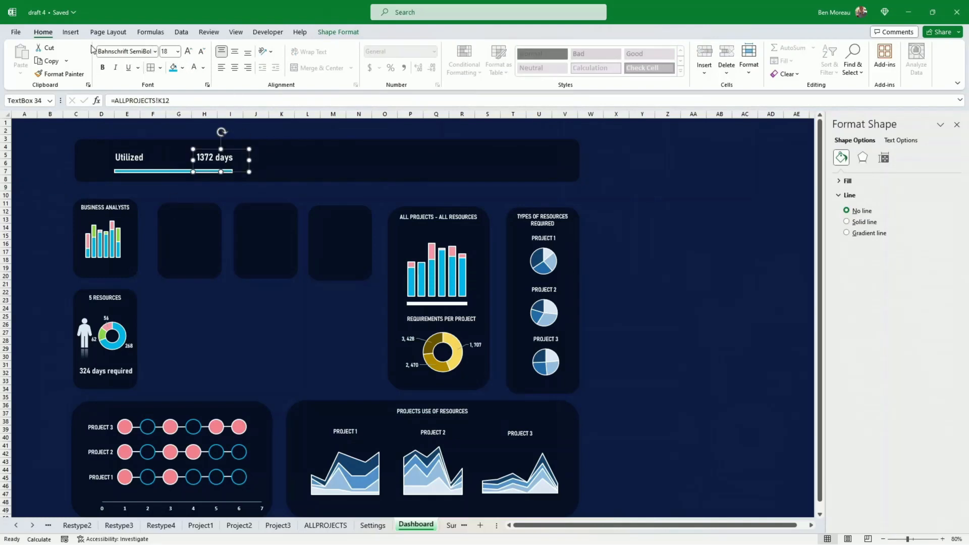
# - Insert a white, reflected icon of people at a table and place it between the Utilized label and its days total
pyautogui.click(71, 33)
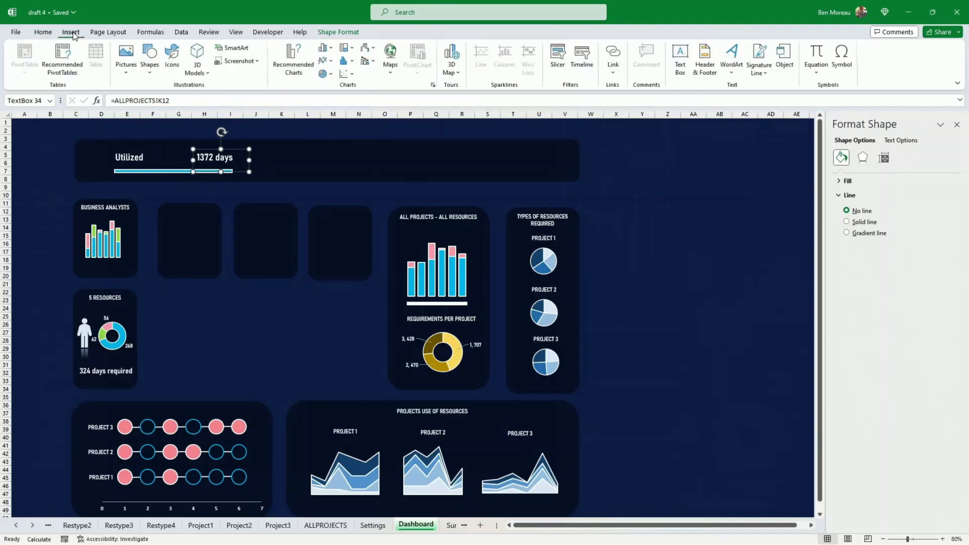
pyautogui.click(174, 66)
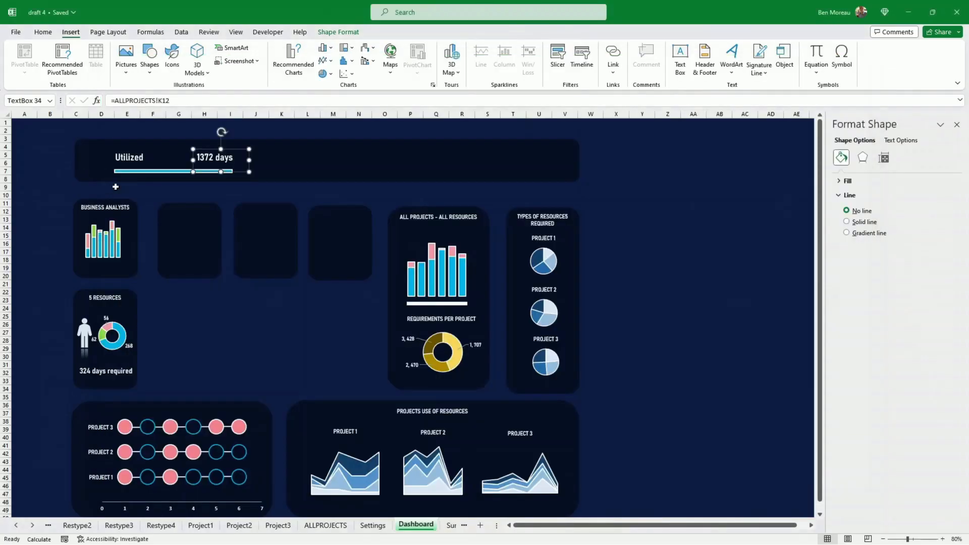
pyautogui.moveTo(200, 163); pyautogui.dragTo(167, 155)
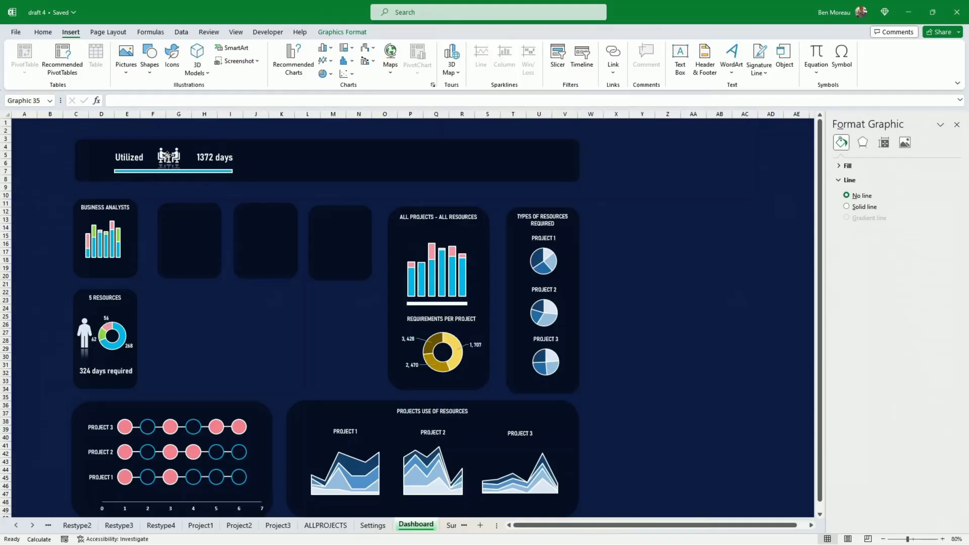
# - Check which reflection variation is applied to the people-at-a-table icon
pyautogui.click(166, 155)
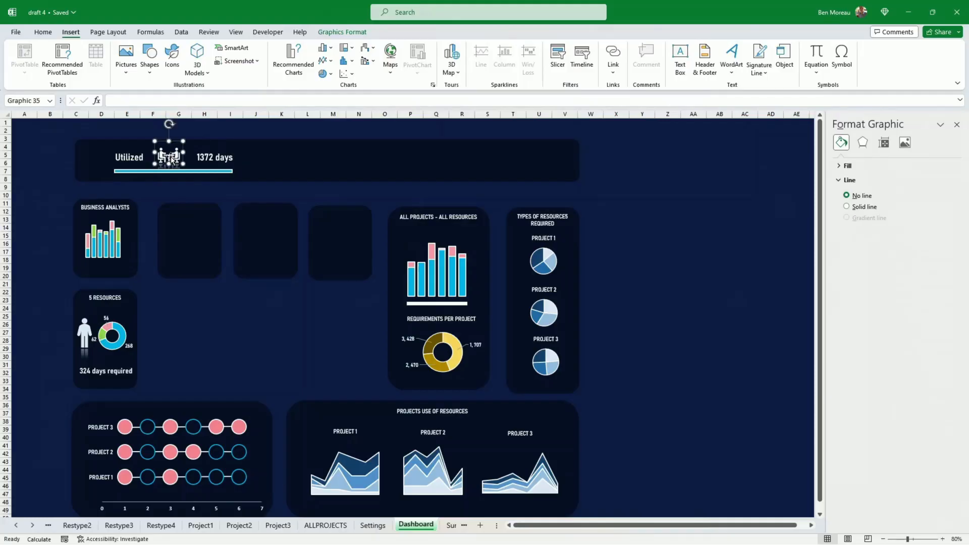
pyautogui.click(333, 34)
pyautogui.click(337, 75)
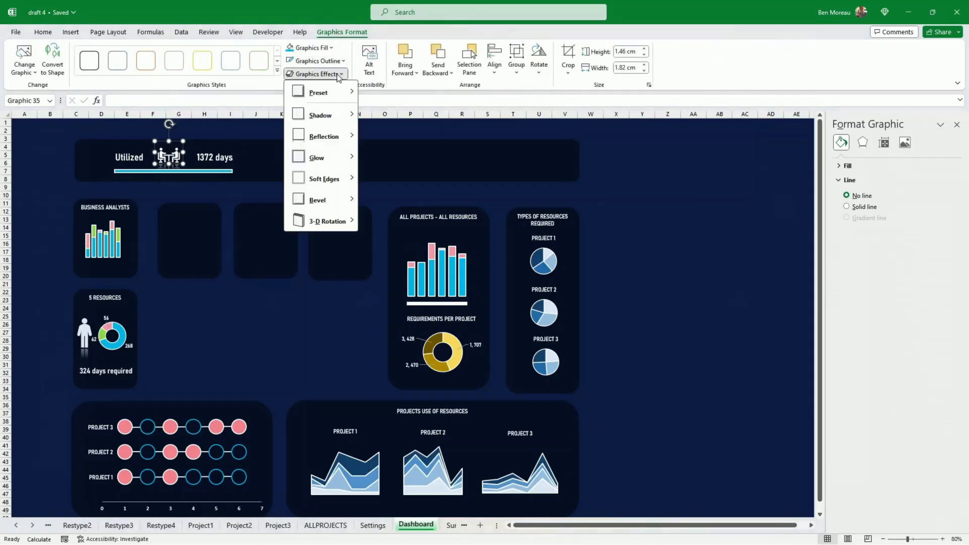
pyautogui.click(353, 136)
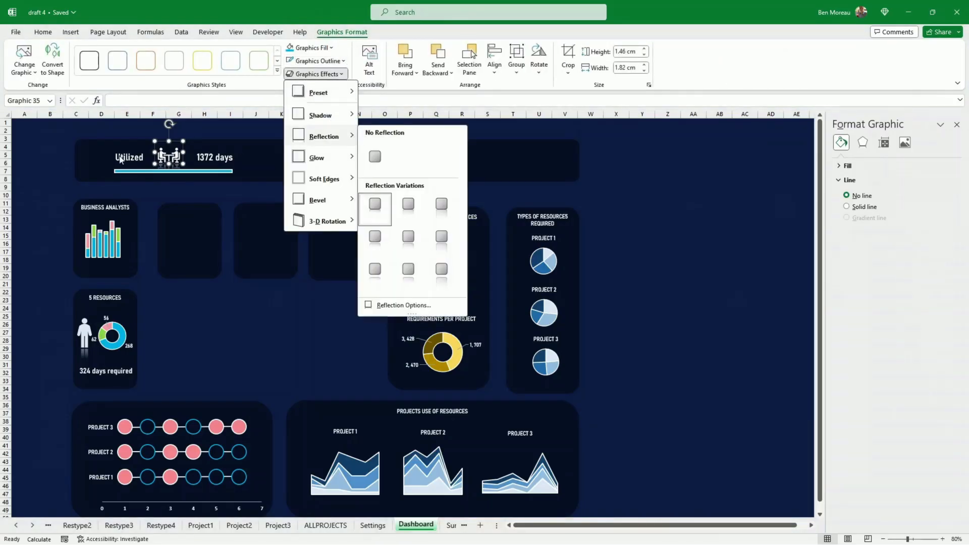
pyautogui.click(61, 166)
pyautogui.click(50, 171)
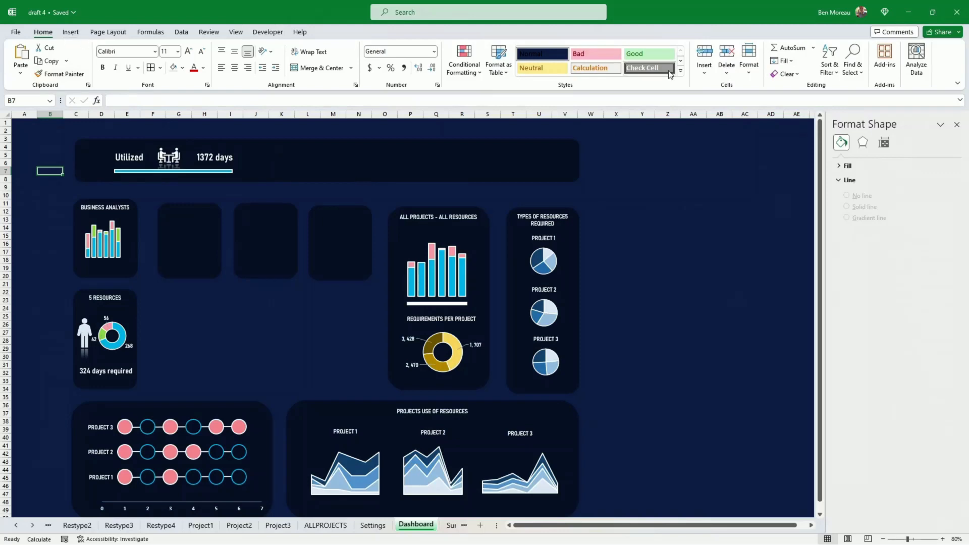
# - Select the Utilized label, icon, days total and blue bar together and place two copies of the set across the header panel
pyautogui.click(853, 68)
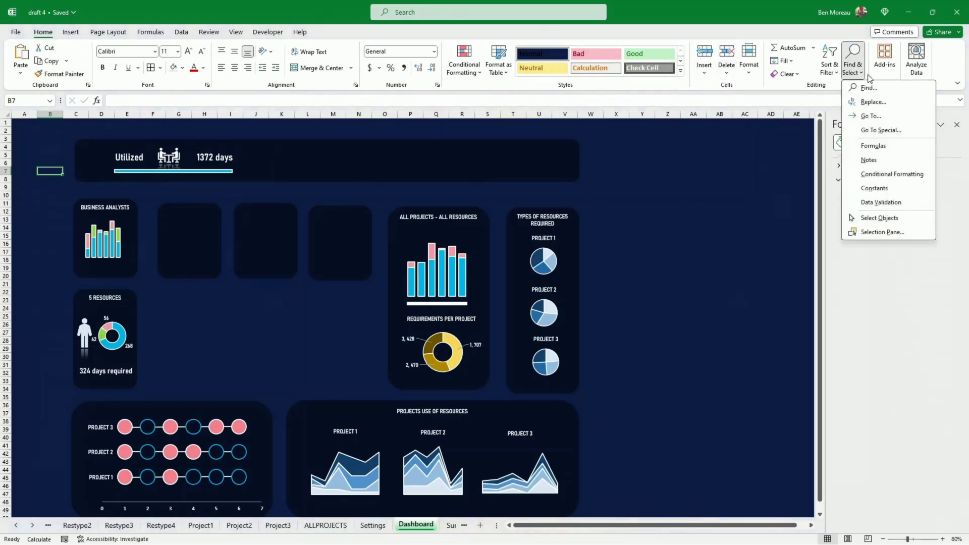
pyautogui.click(879, 218)
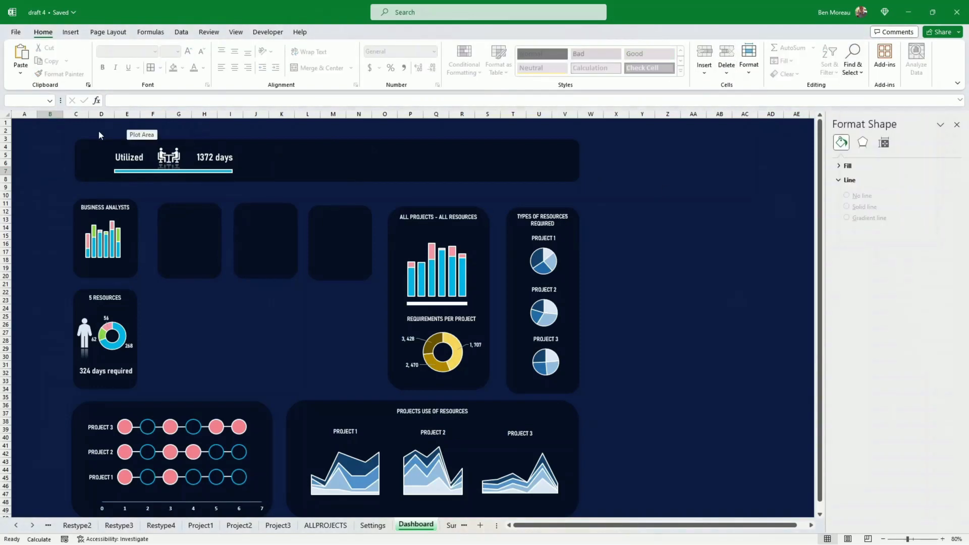
pyautogui.moveTo(99, 130); pyautogui.dragTo(379, 169)
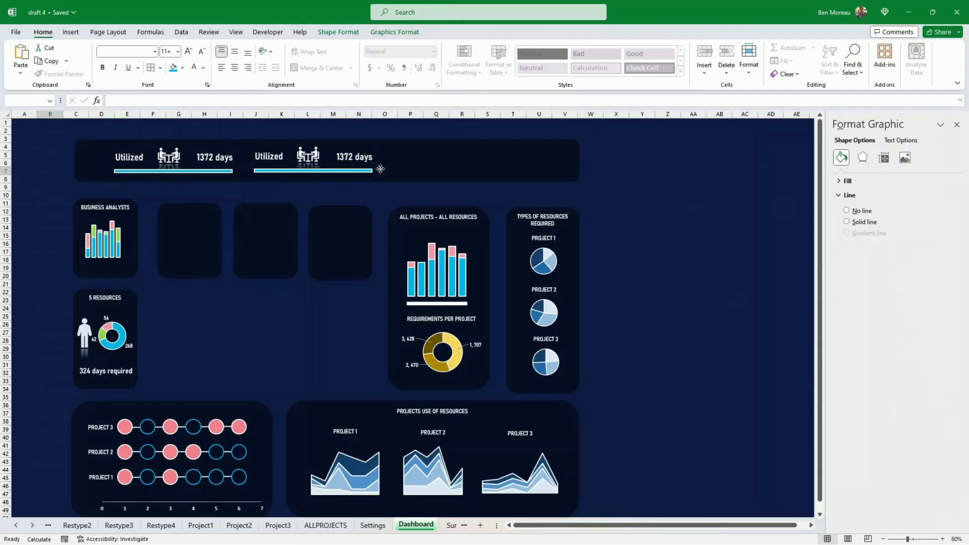
pyautogui.hotkey('ctrl', 'd')
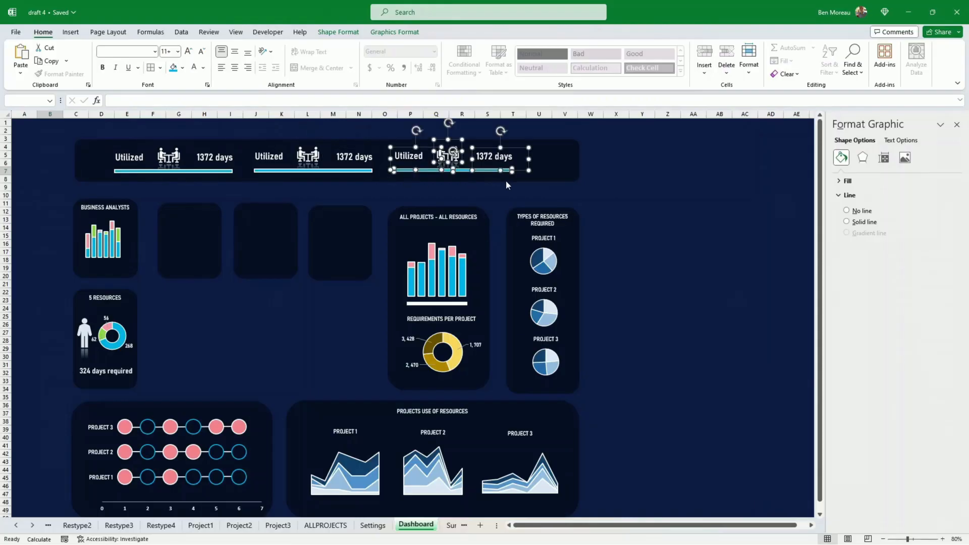
pyautogui.moveTo(521, 161); pyautogui.dragTo(545, 160)
# - Reselect all objects of the middle set and shift them together to space the three header sets more evenly
pyautogui.moveTo(336, 164); pyautogui.dragTo(333, 163)
pyautogui.click(853, 60)
pyautogui.click(872, 222)
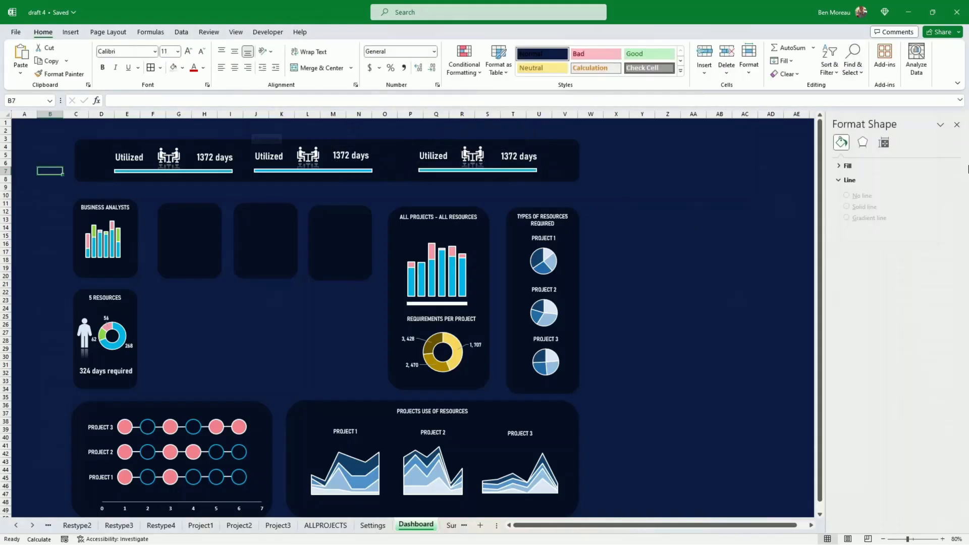
pyautogui.click(853, 59)
pyautogui.click(873, 222)
pyautogui.moveTo(245, 127); pyautogui.dragTo(384, 177)
pyautogui.moveTo(341, 169)
pyautogui.mouseDown()
pyautogui.moveTo(350, 167)
pyautogui.moveTo(342, 163)
pyautogui.mouseUp()
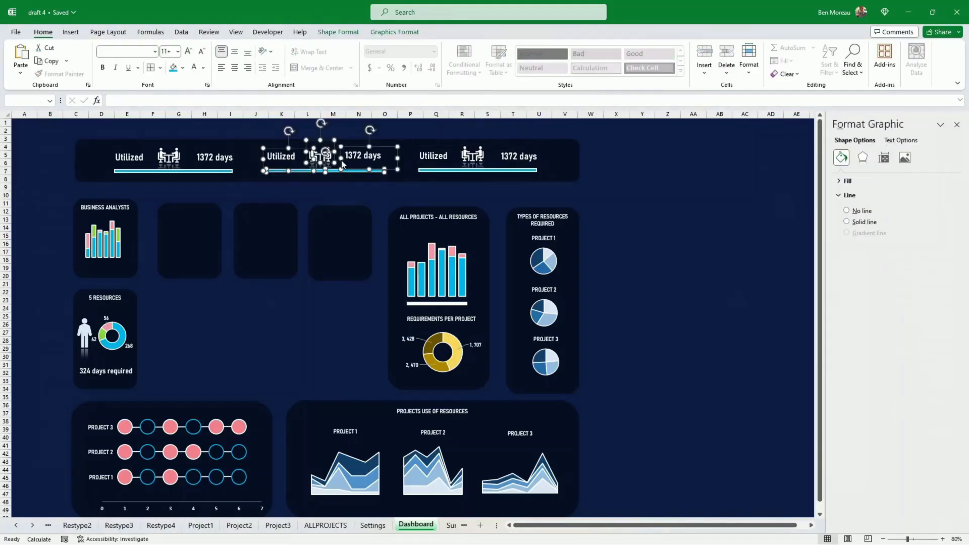
pyautogui.click(253, 139)
pyautogui.click(255, 128)
# - Replace the middle set's label with "Available"
pyautogui.click(276, 160)
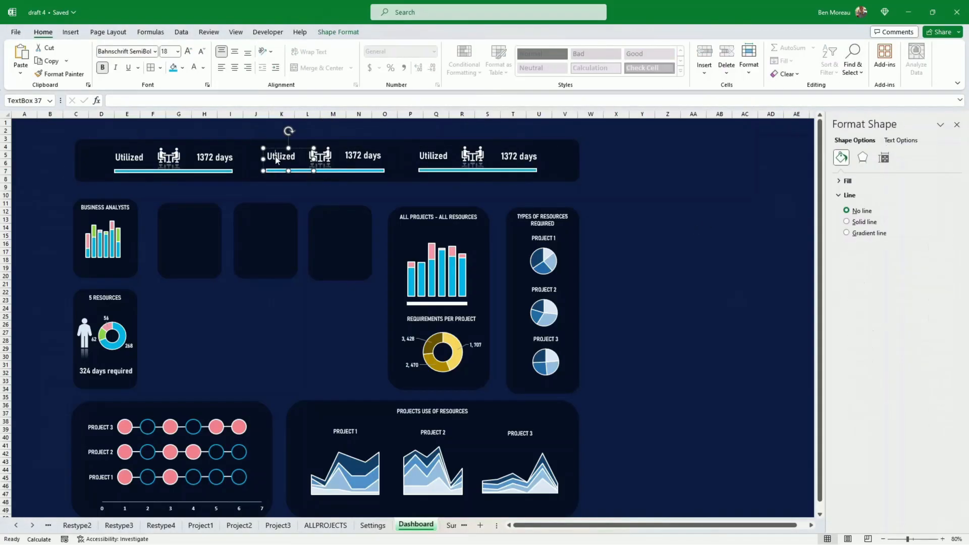
pyautogui.doubleClick(277, 159)
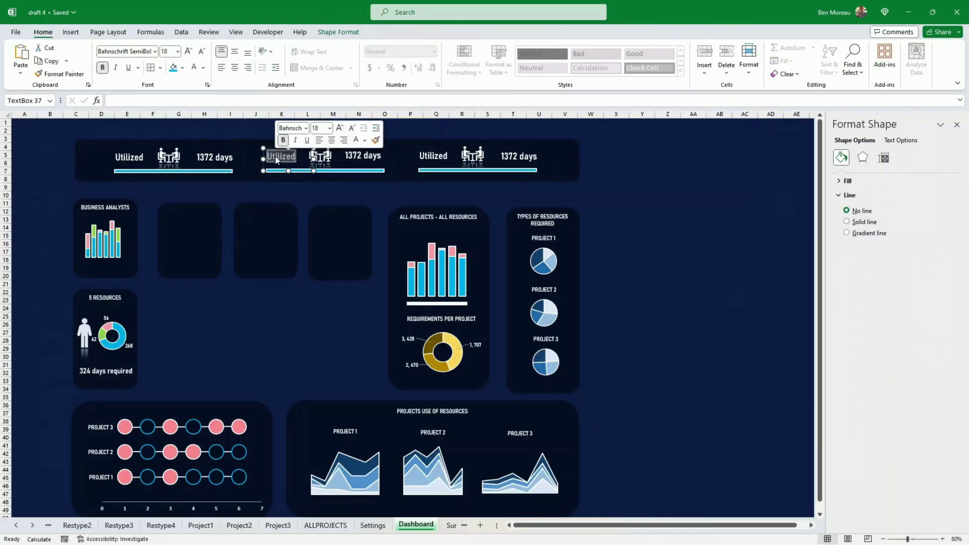
pyautogui.write('Available')
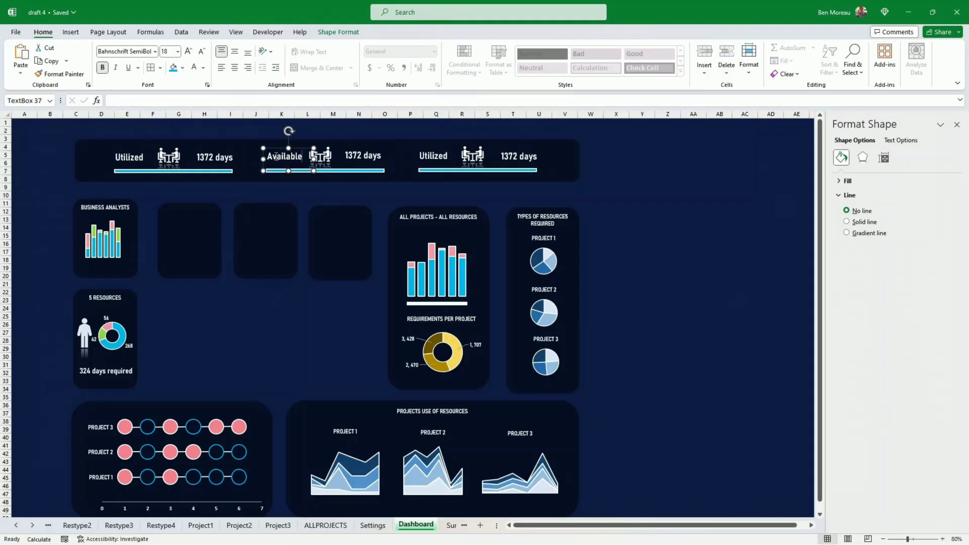
# - Relink the days text box beside the Available label to ALLPROJECTS!L32
pyautogui.click(353, 154)
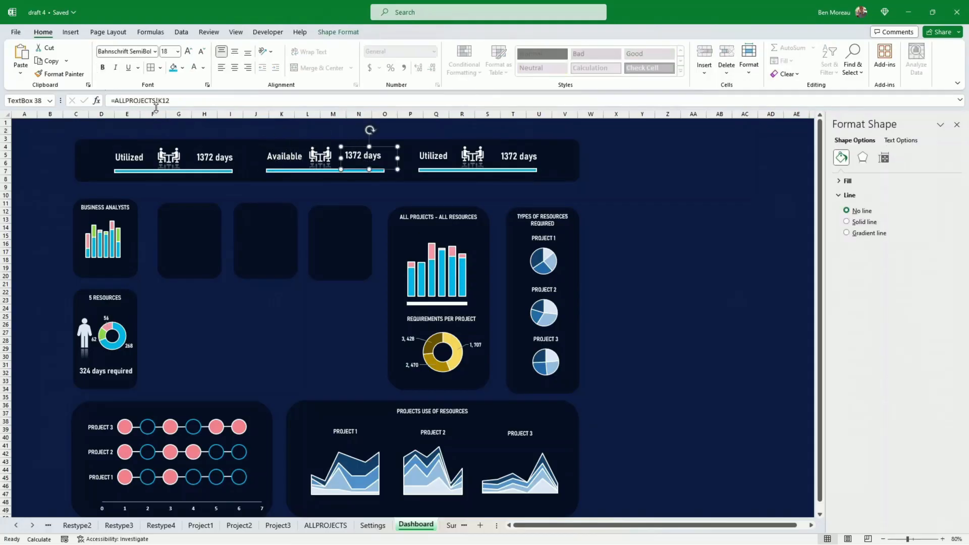
pyautogui.click(152, 100)
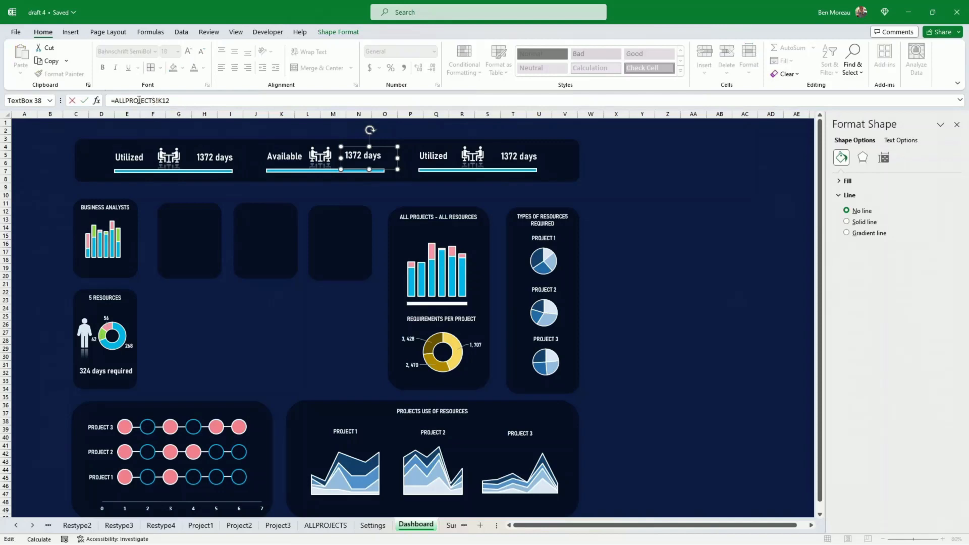
pyautogui.moveTo(122, 103); pyautogui.dragTo(197, 100)
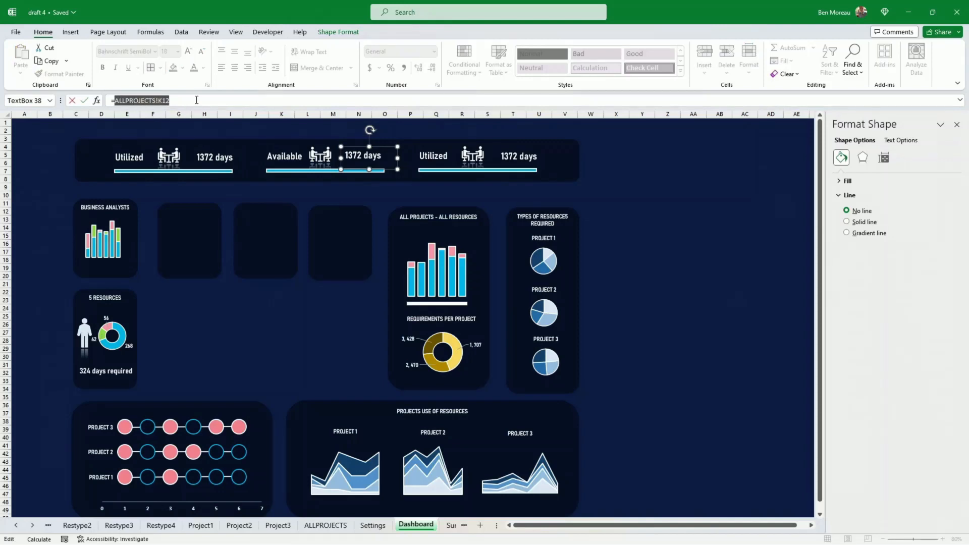
pyautogui.press('BackSpace')
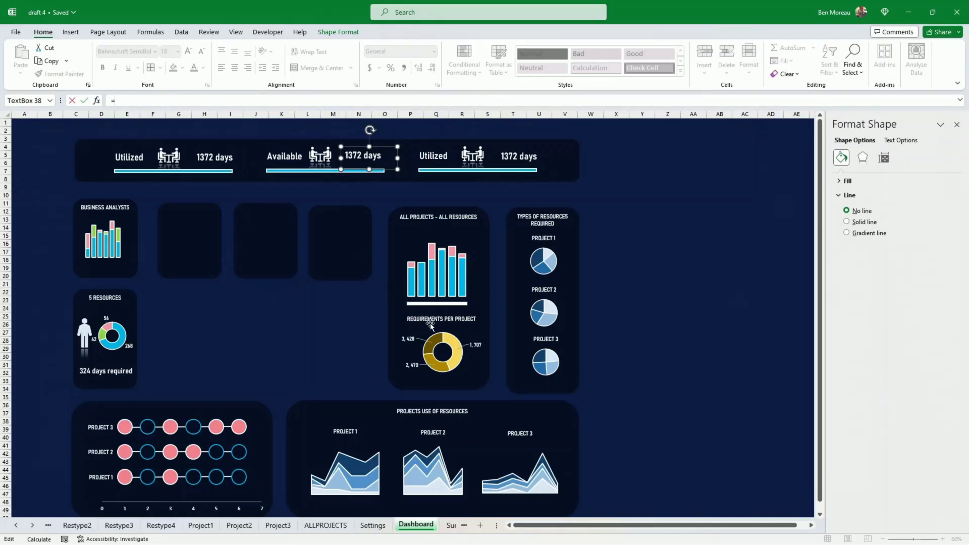
pyautogui.click(343, 525)
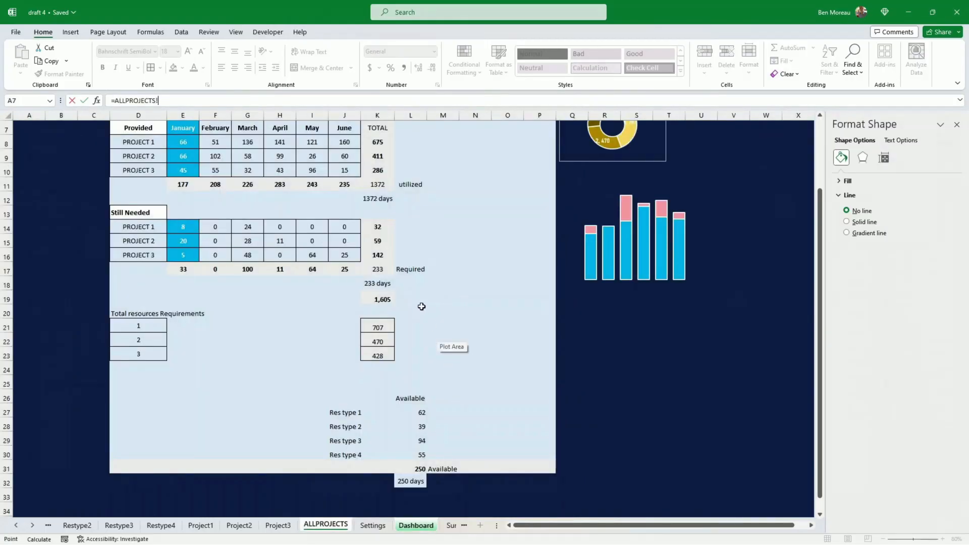
pyautogui.click(409, 480)
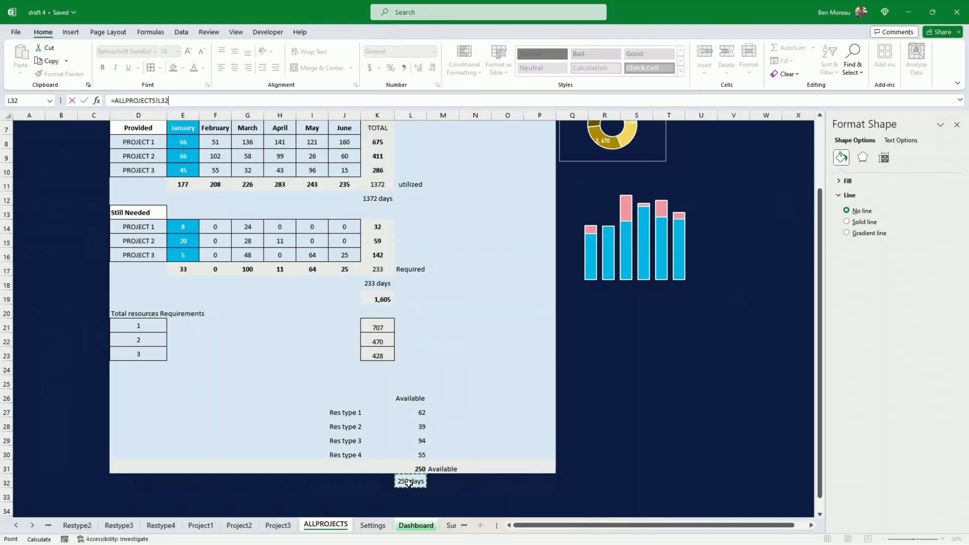
pyautogui.click(84, 101)
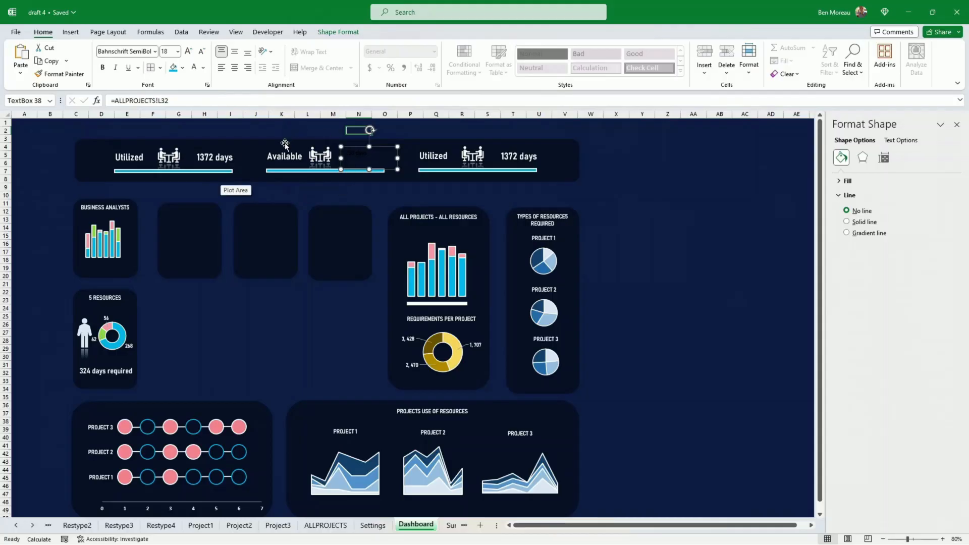
# - Copy the Available label's text formatting onto the days text box beside it
pyautogui.click(297, 165)
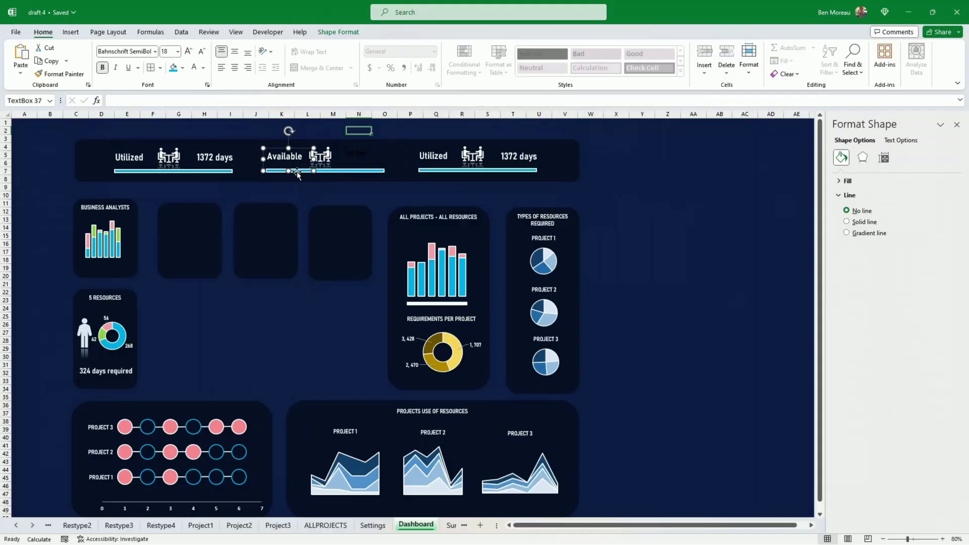
pyautogui.click(55, 74)
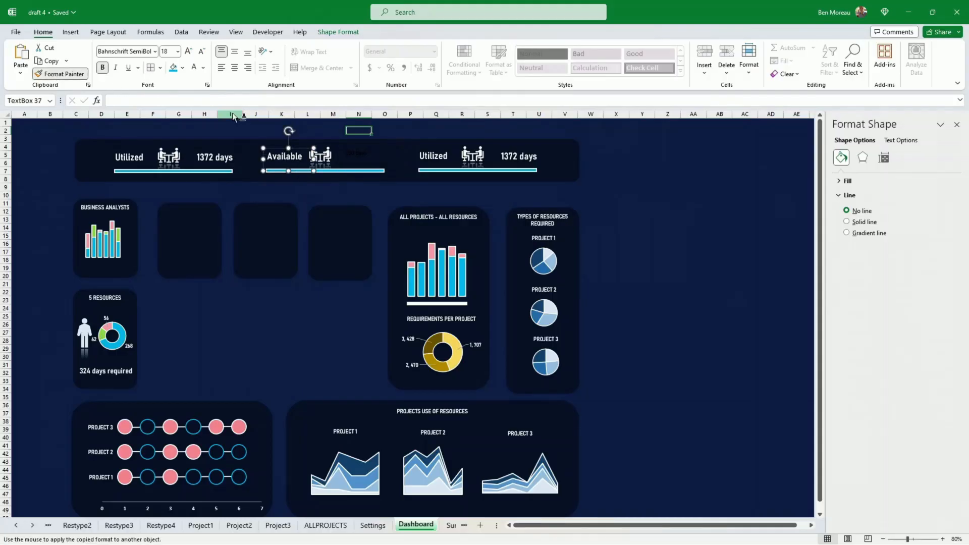
pyautogui.click(360, 160)
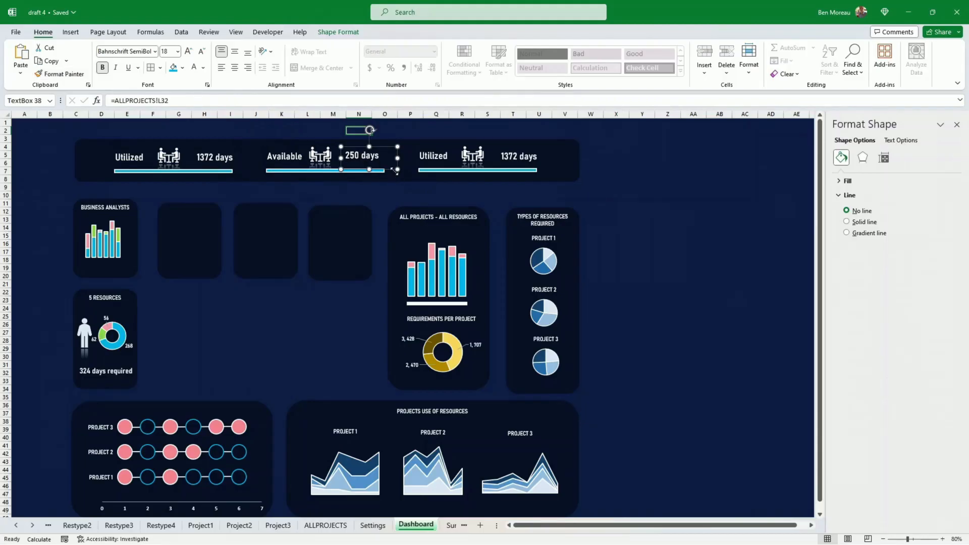
pyautogui.press('Escape')
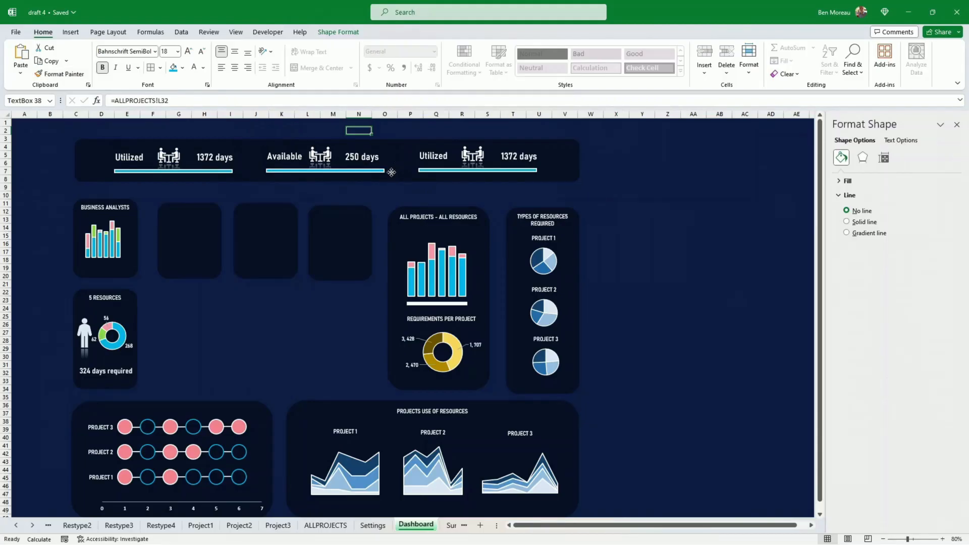
pyautogui.click(391, 172)
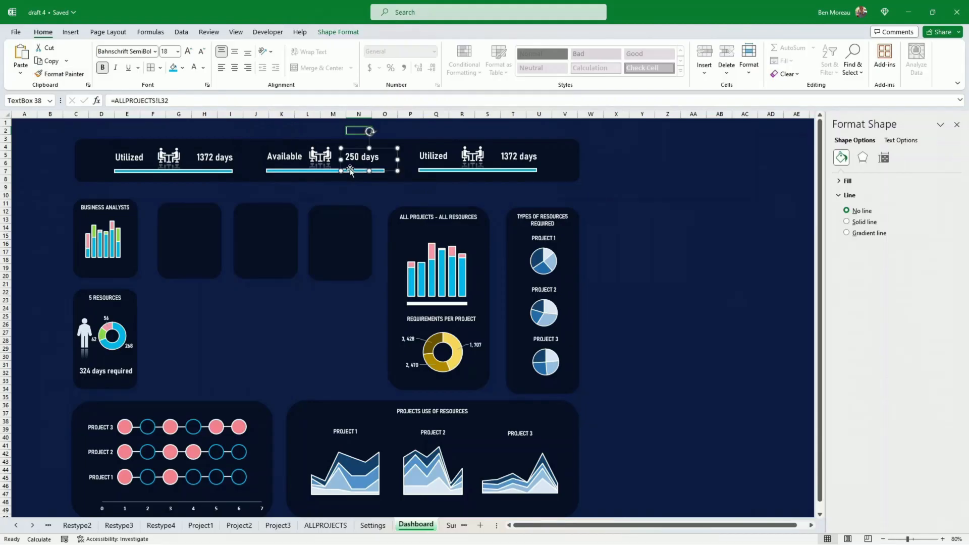
# - Replace the Available set's desk icon with the solid three-people stock icon from a "people" search, and shrink it slightly between label and days
pyautogui.click(322, 158)
pyautogui.click(322, 158)
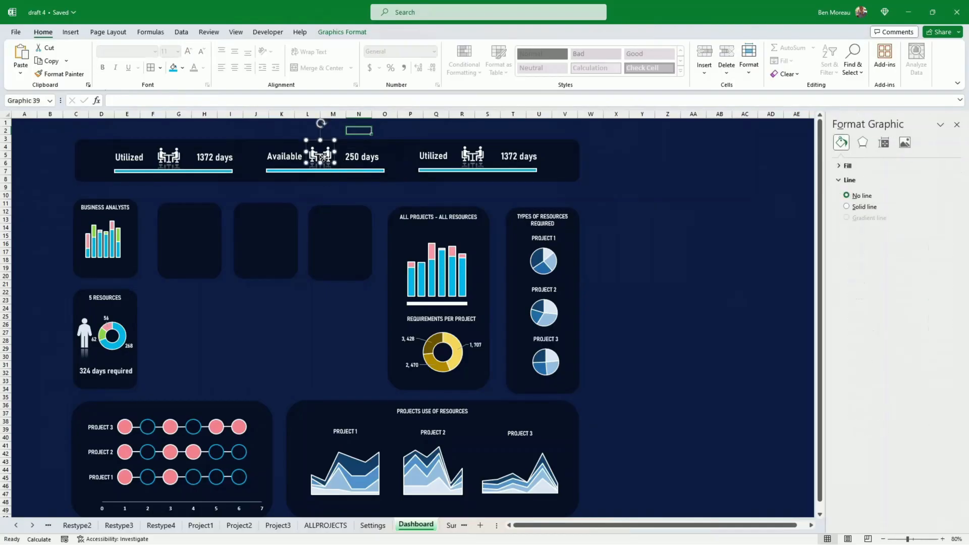
pyautogui.rightClick(323, 159)
pyautogui.moveTo(424, 257)
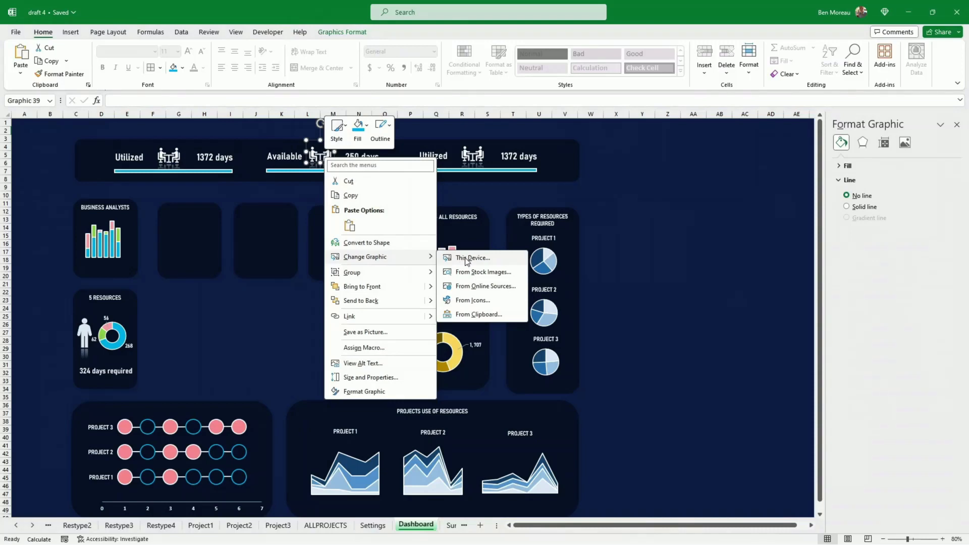
pyautogui.click(473, 299)
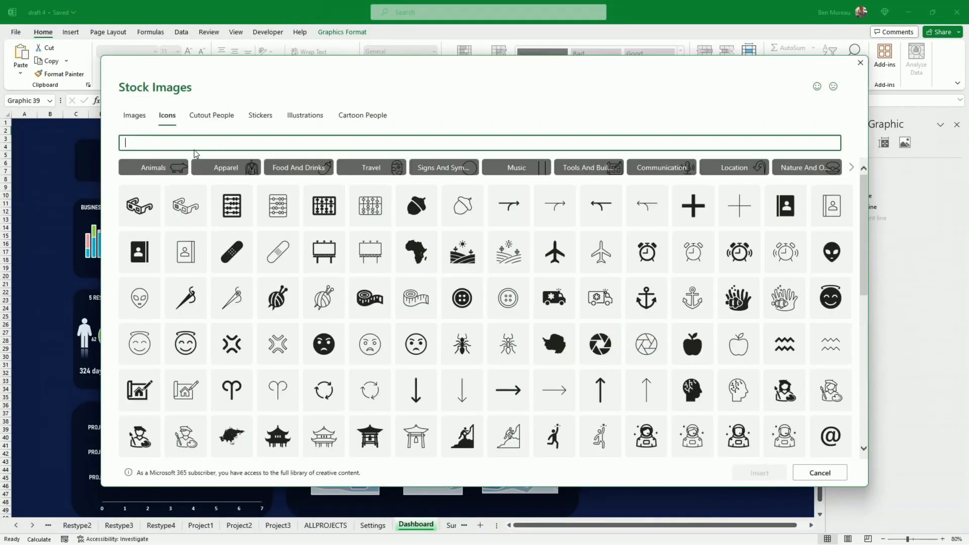
pyautogui.write('peopkl')
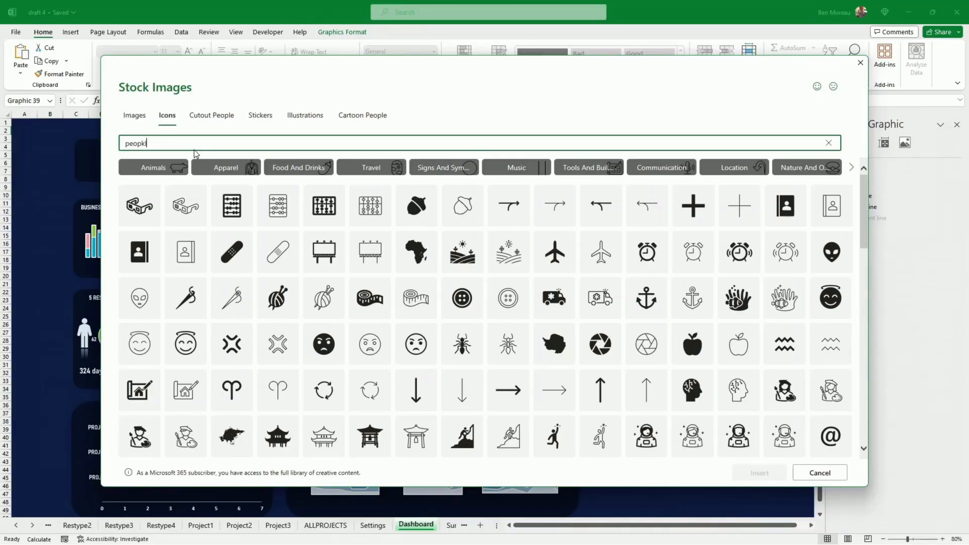
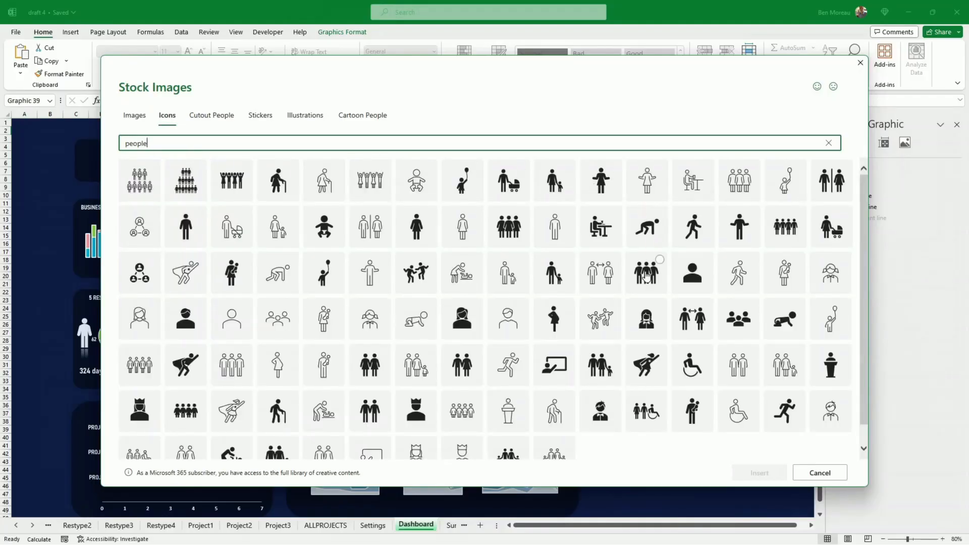
pyautogui.click(647, 267)
pyautogui.click(765, 473)
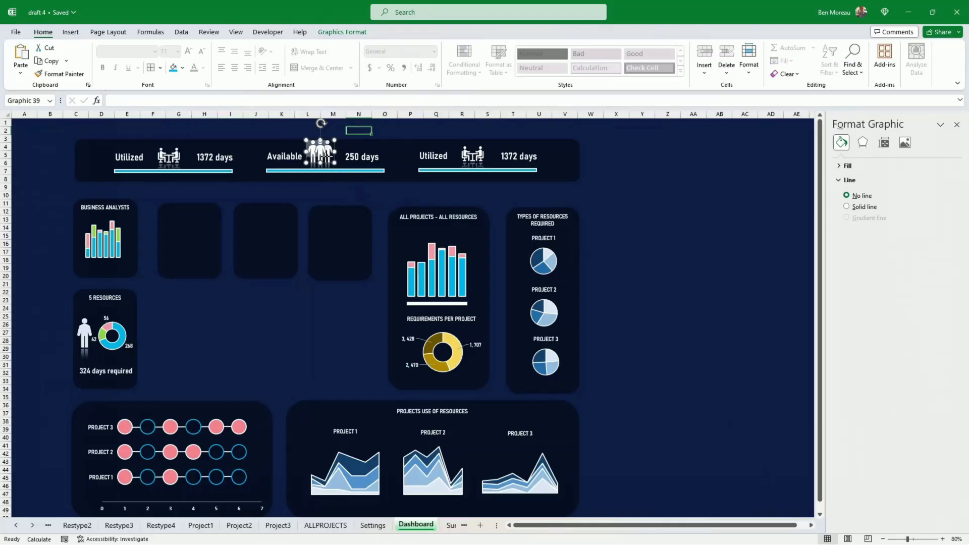
pyautogui.moveTo(326, 157); pyautogui.dragTo(322, 153)
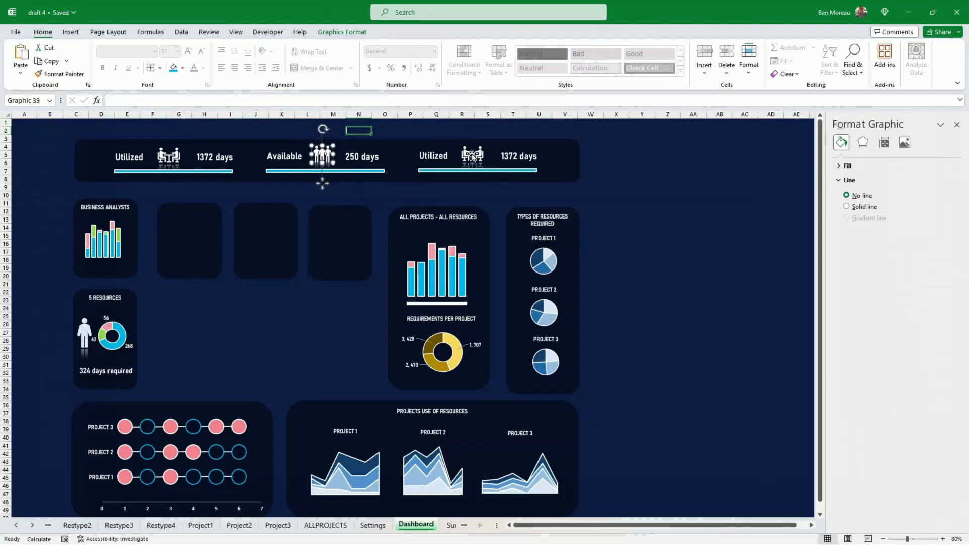
# - Fill the bar beneath the Available label with the standard light green colour
pyautogui.click(371, 171)
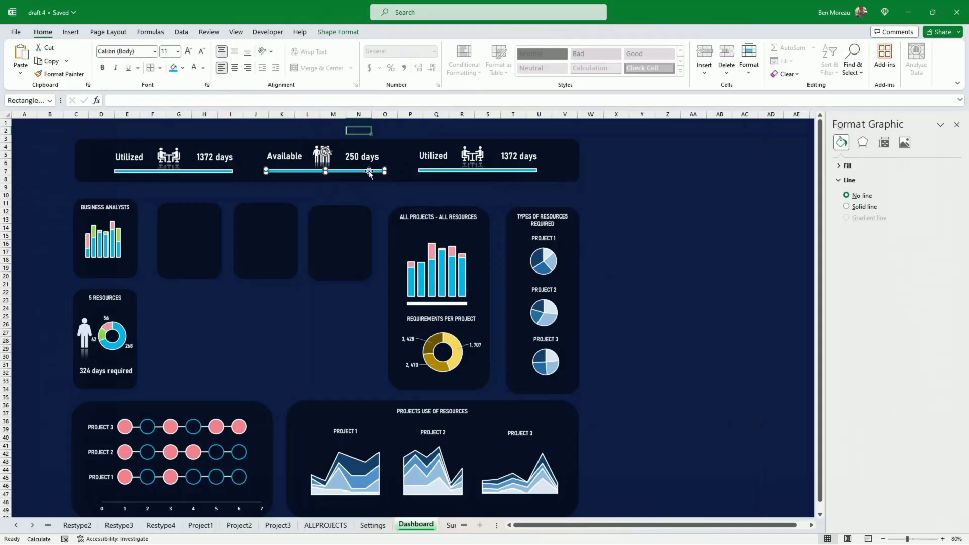
pyautogui.click(338, 32)
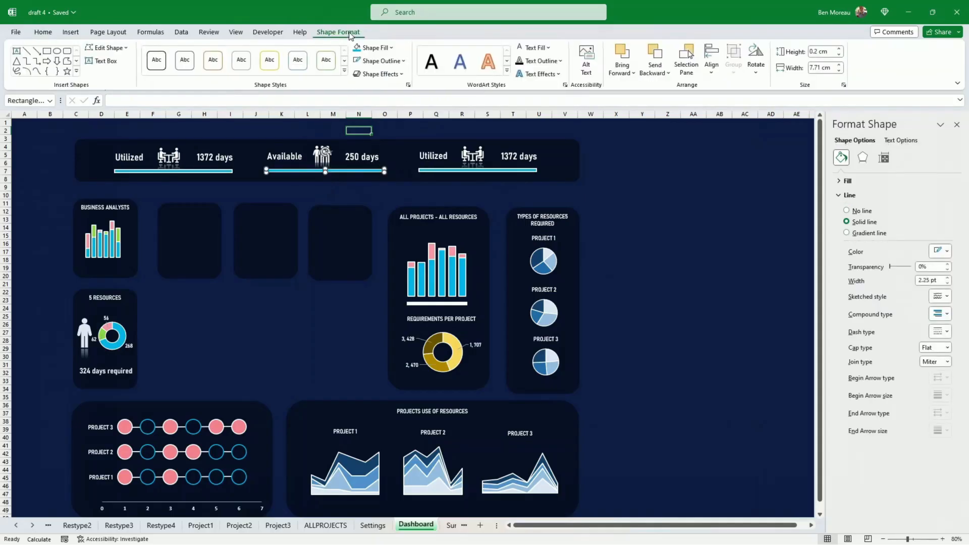
pyautogui.click(393, 48)
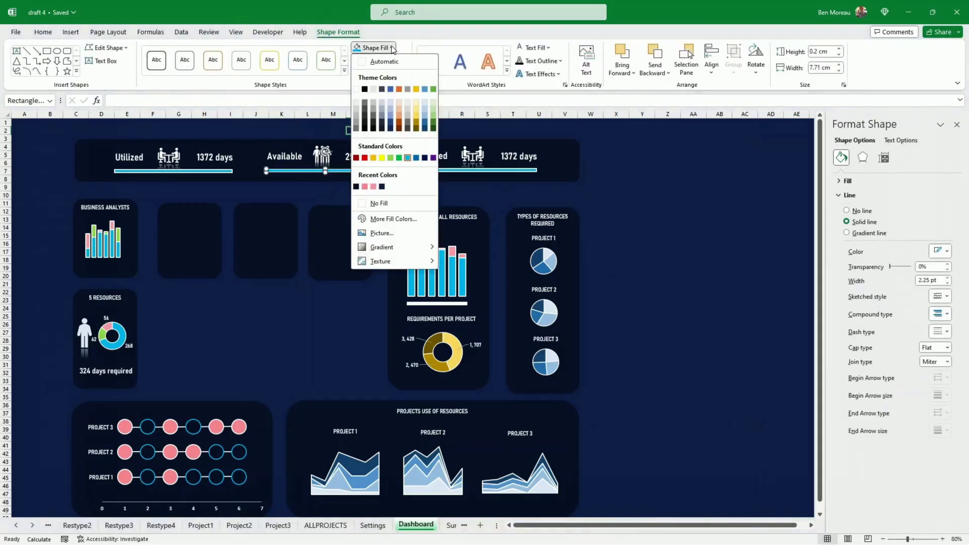
pyautogui.click(388, 158)
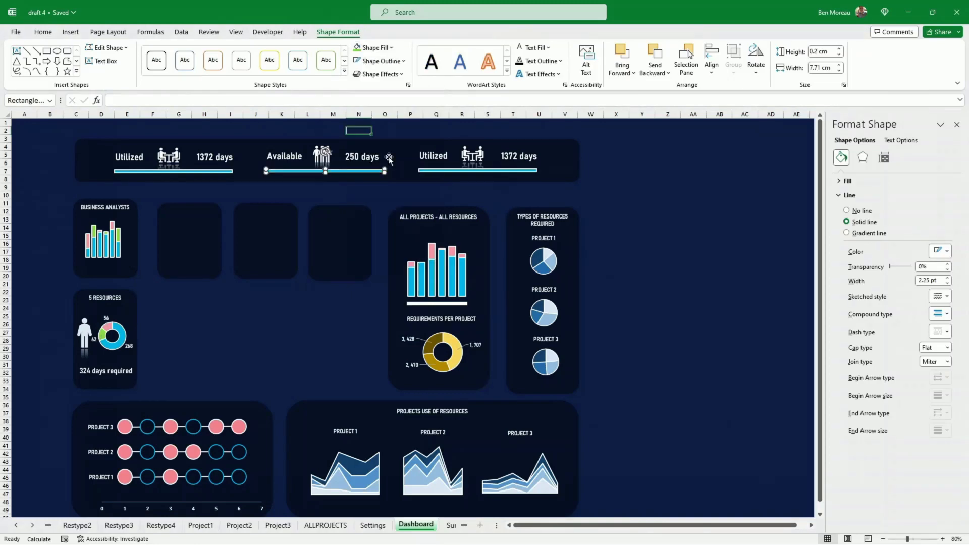
pyautogui.click(667, 170)
# - Replace the third header set's label with "Required"
pyautogui.click(435, 157)
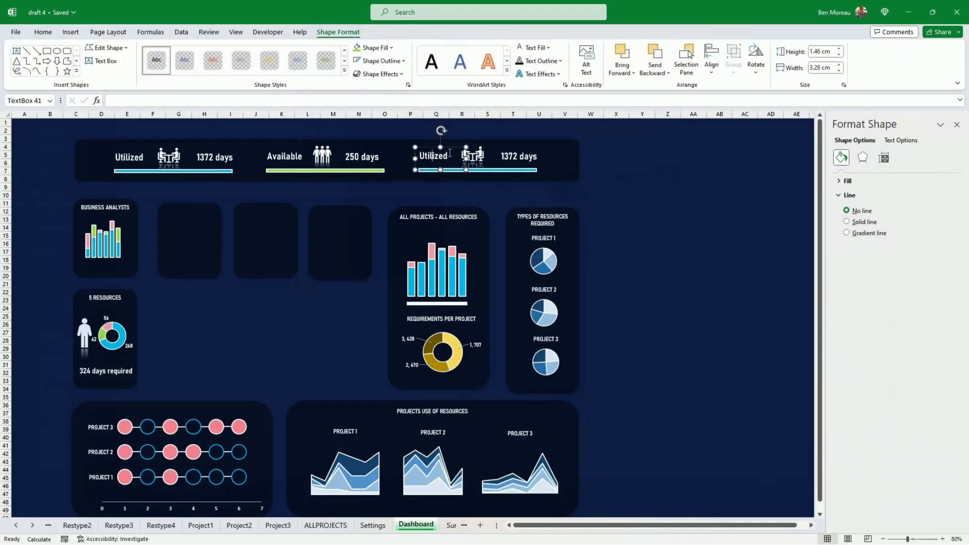
pyautogui.moveTo(450, 153); pyautogui.dragTo(422, 157)
pyautogui.press('BackSpace')
pyautogui.click(687, 164)
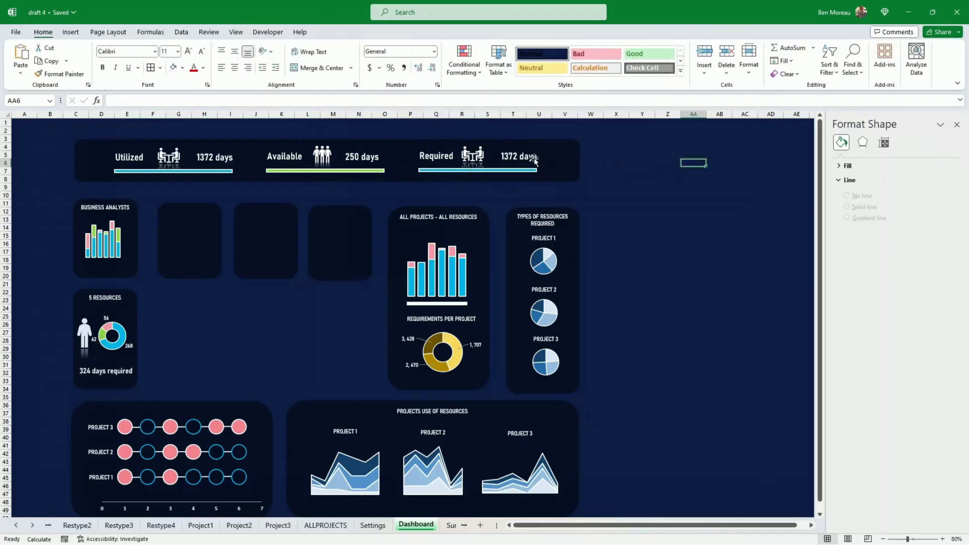
# - Relink the days text box beside Required to ALLPROJECTS!K18 and copy the Required label's text formatting onto it
pyautogui.click(536, 161)
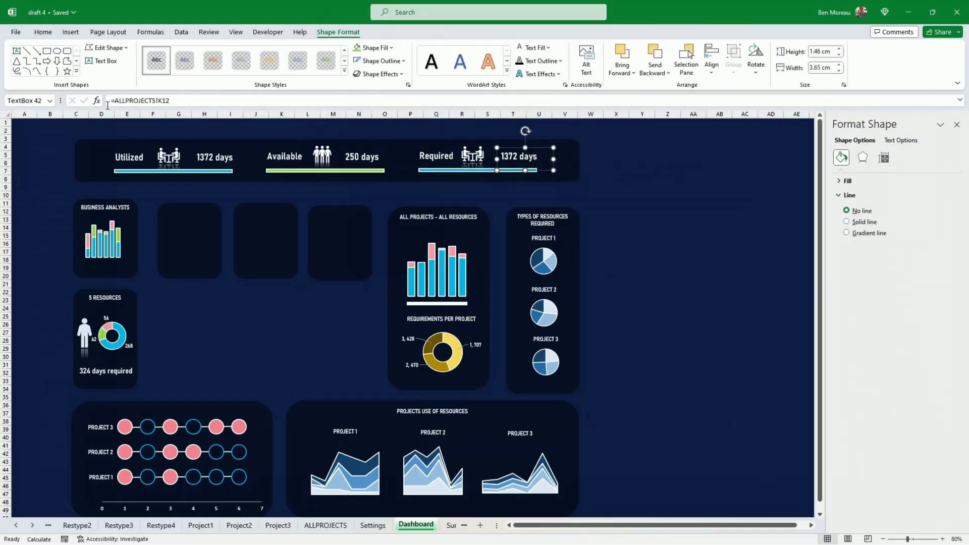
pyautogui.moveTo(120, 99); pyautogui.dragTo(244, 96)
pyautogui.press('BackSpace')
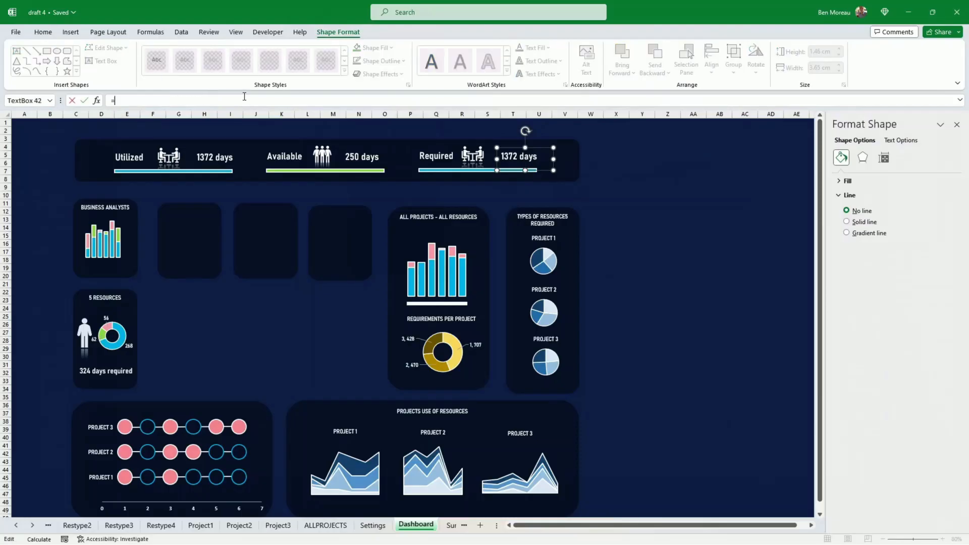
pyautogui.click(325, 525)
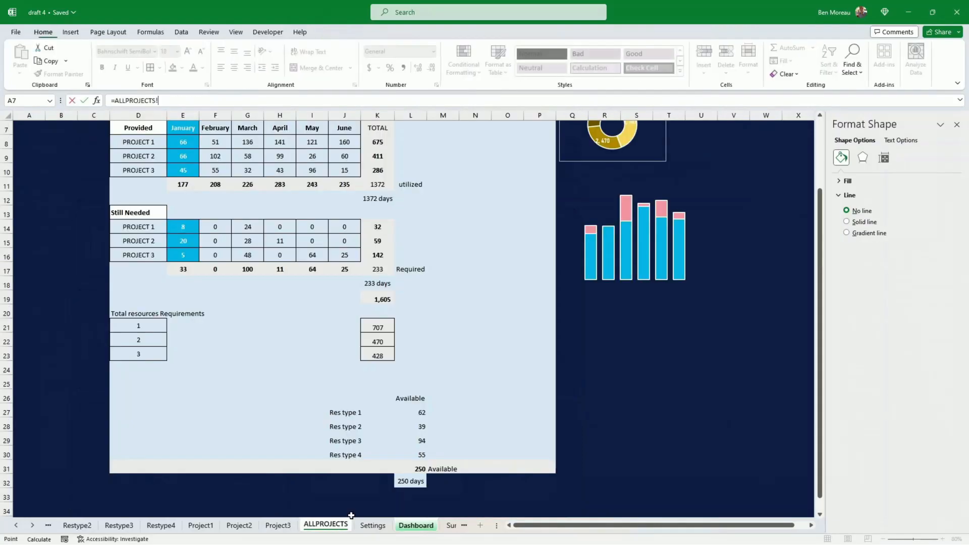
pyautogui.click(390, 286)
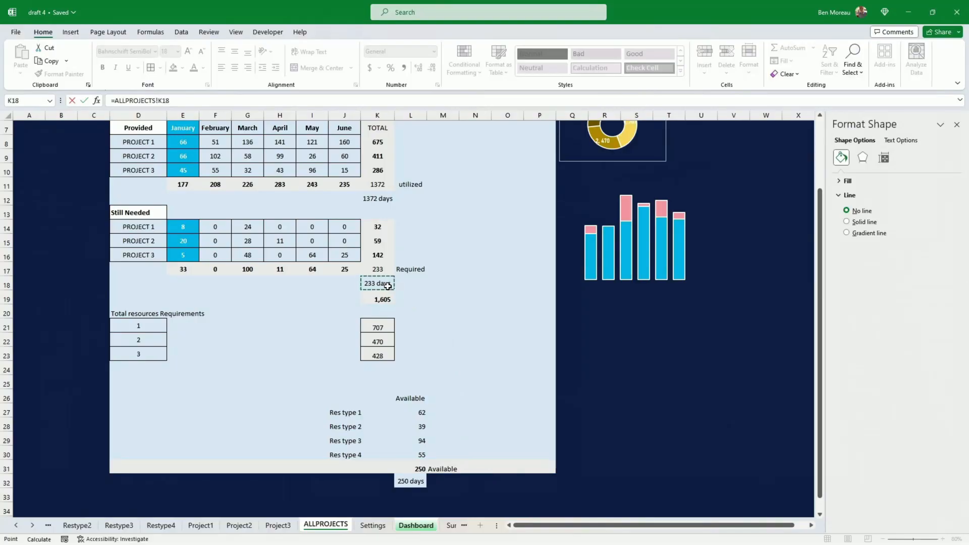
pyautogui.click(84, 101)
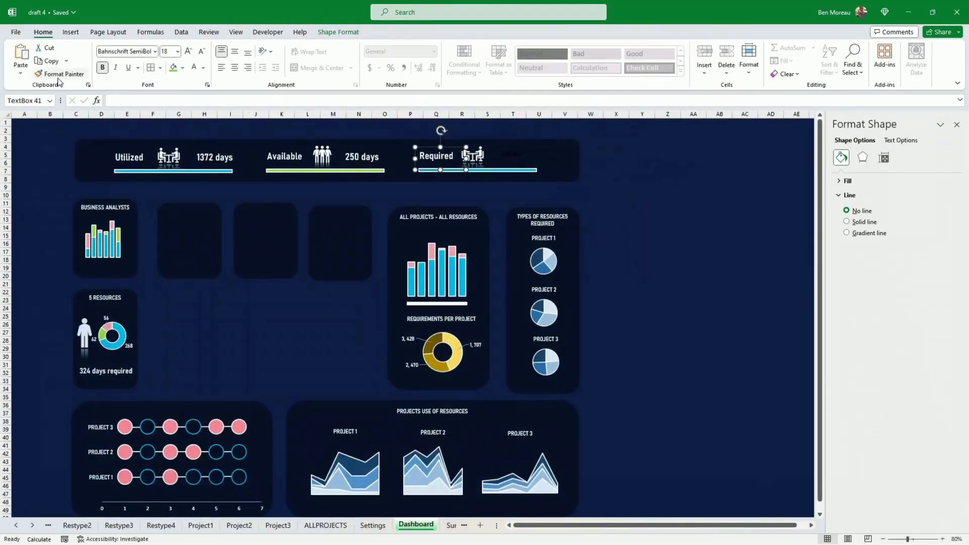
pyautogui.click(74, 76)
pyautogui.click(524, 157)
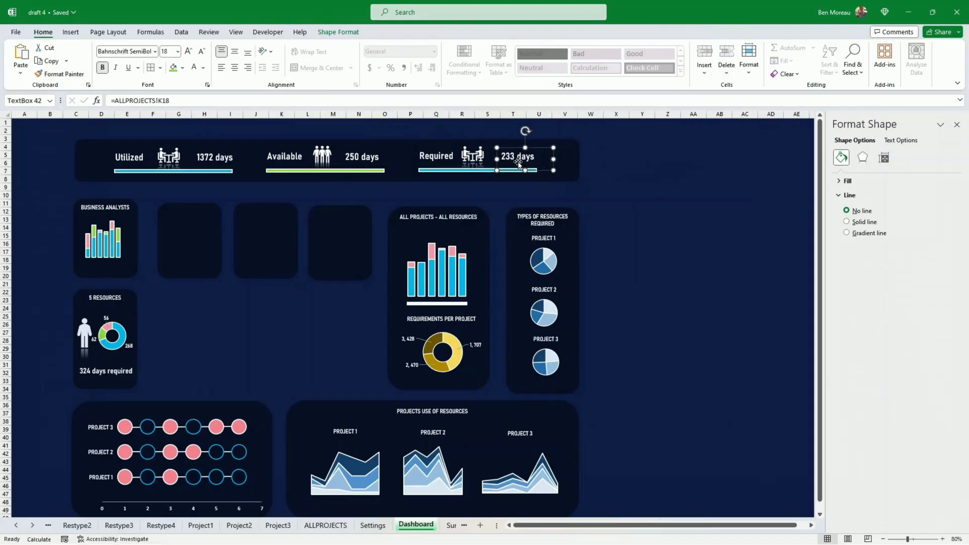
# - Replace the Required set's desk icon with the solid office chair stock icon from a "chair" search, and shrink it slightly
pyautogui.click(472, 157)
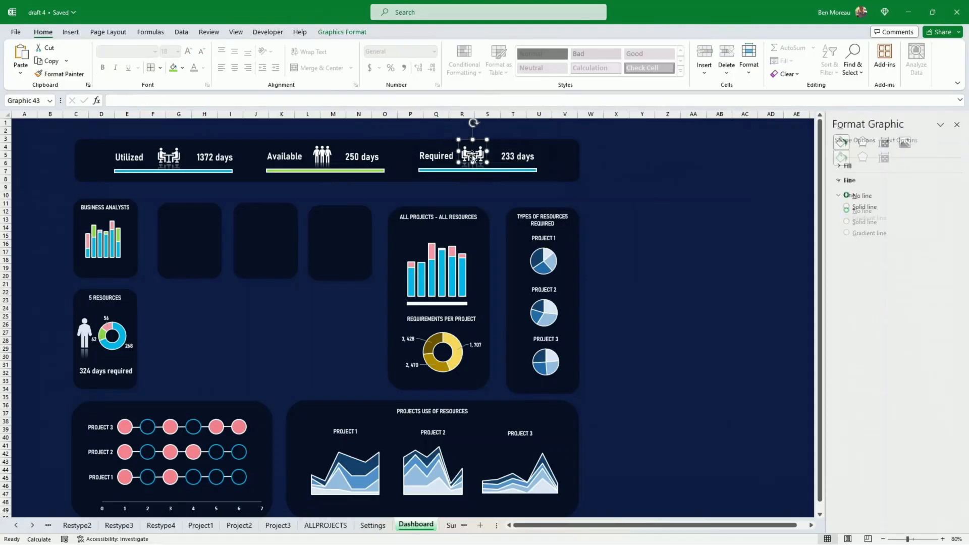
pyautogui.rightClick(473, 156)
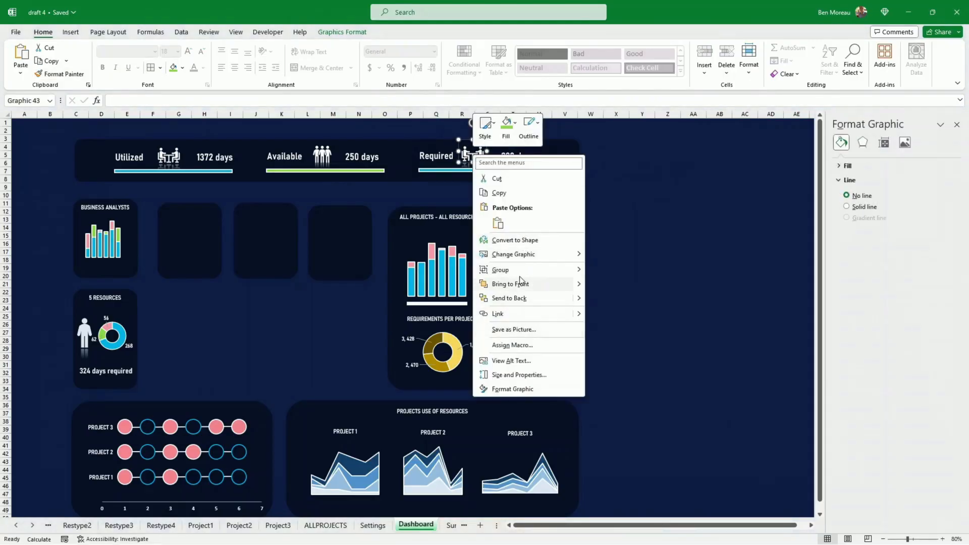
pyautogui.moveTo(520, 255)
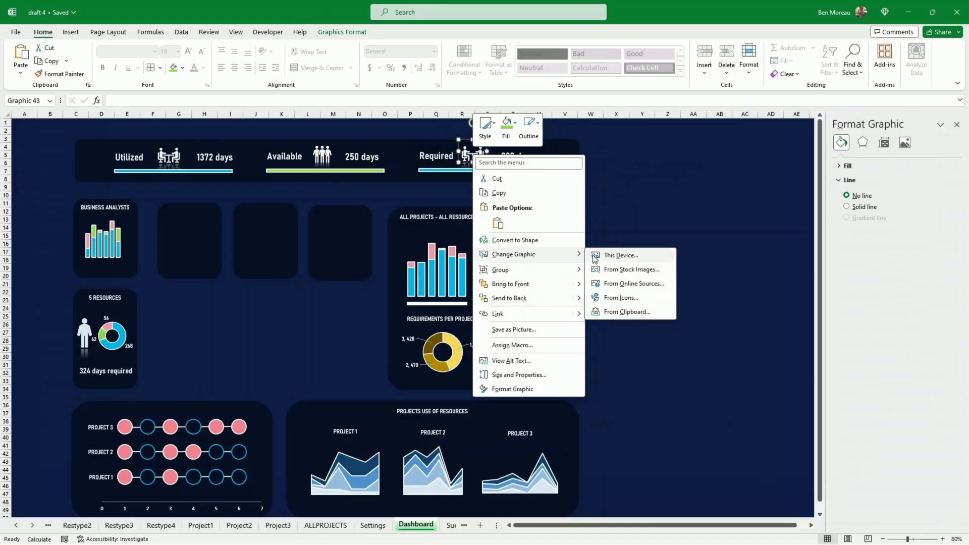
pyautogui.click(622, 299)
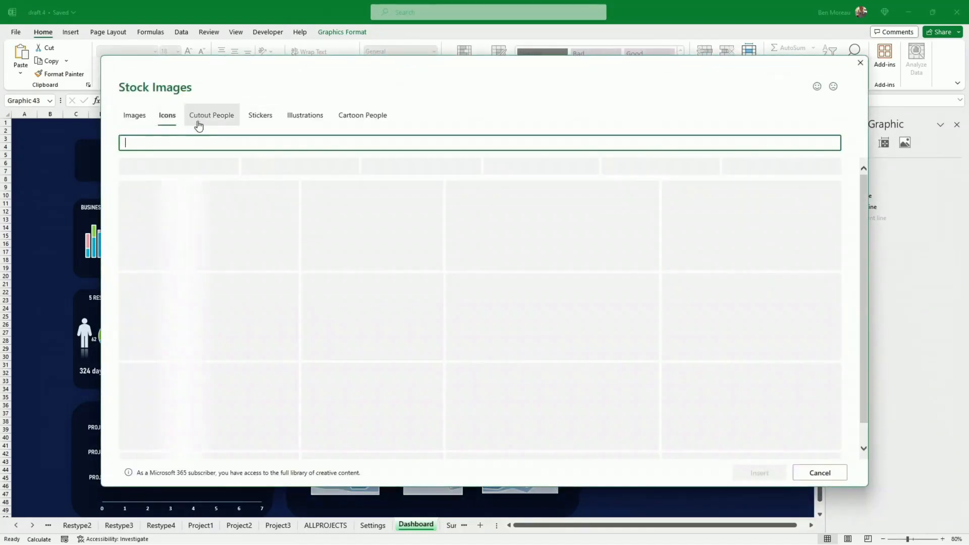
pyautogui.write('chair')
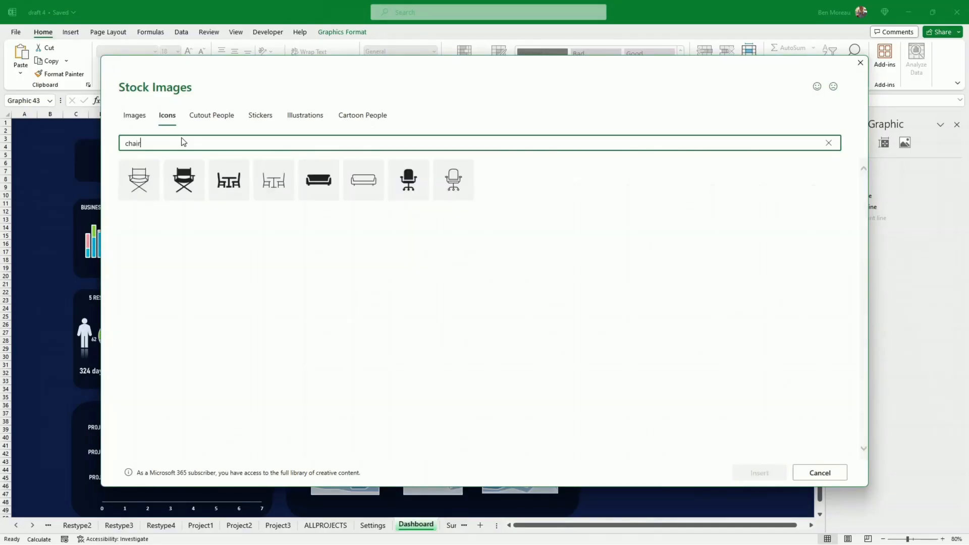
pyautogui.click(410, 191)
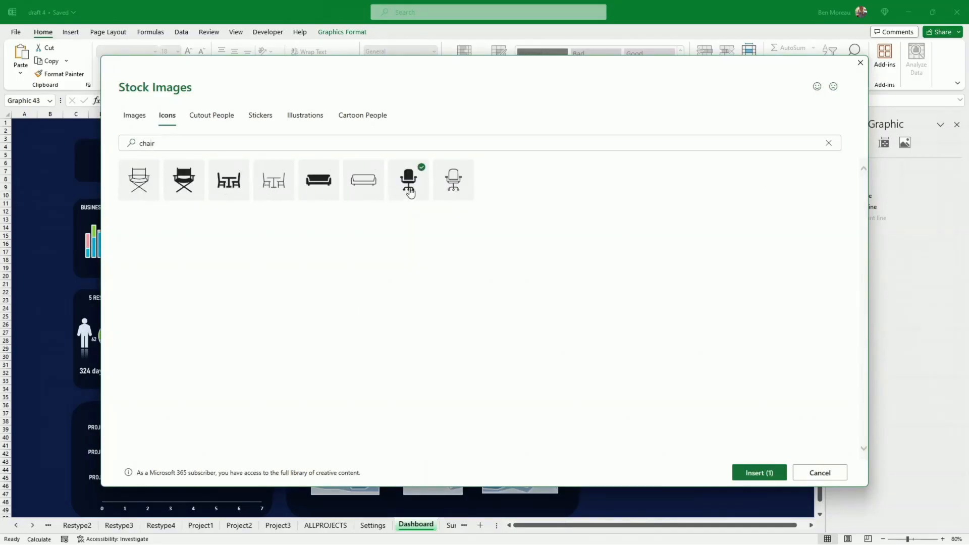
pyautogui.click(745, 475)
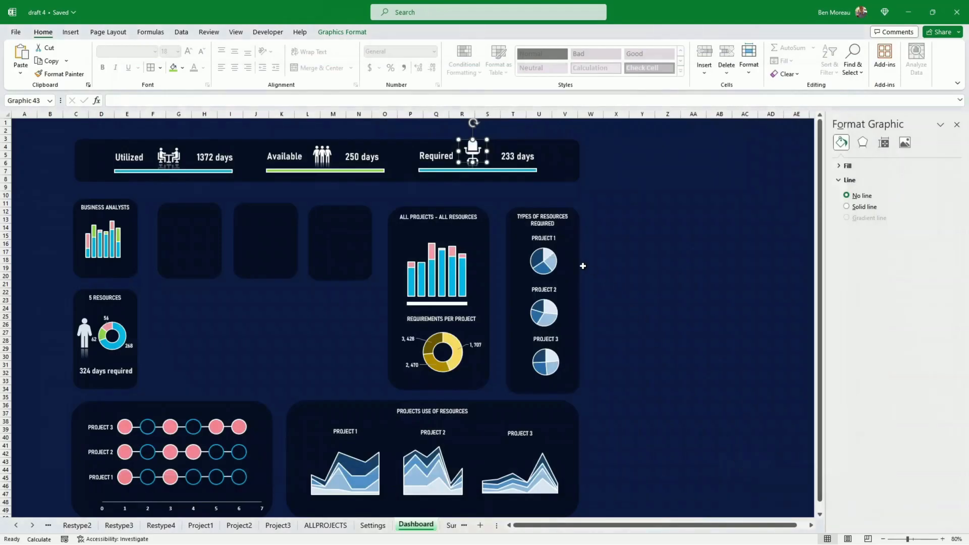
pyautogui.moveTo(489, 162); pyautogui.dragTo(476, 151)
pyautogui.click(668, 252)
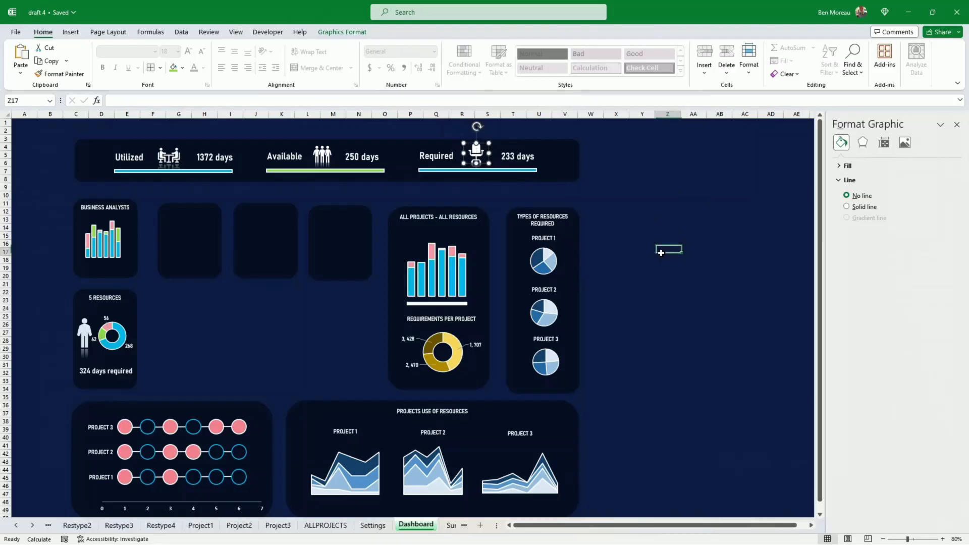
# - Fill the bar beneath the Required label with the pink used for required resources in the charts
pyautogui.click(476, 172)
pyautogui.click(484, 171)
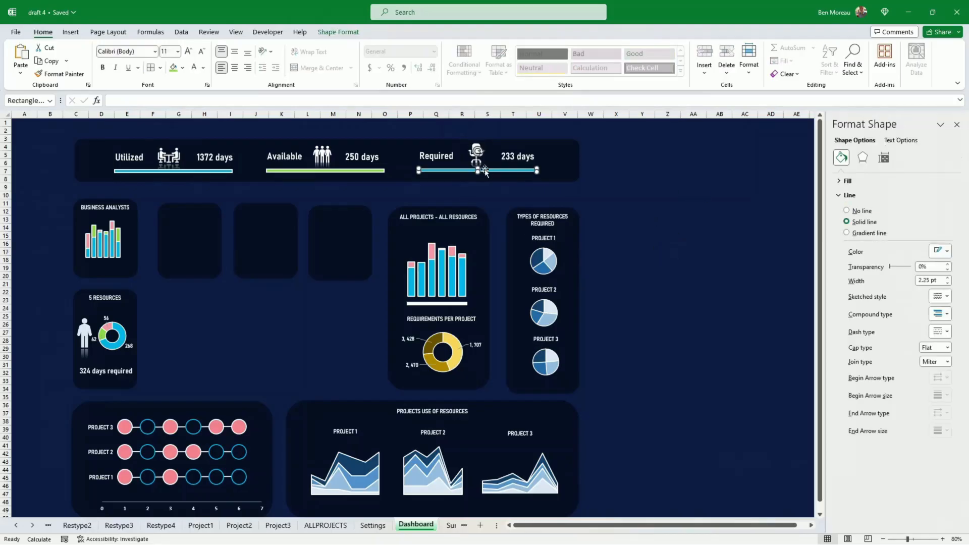
pyautogui.click(351, 32)
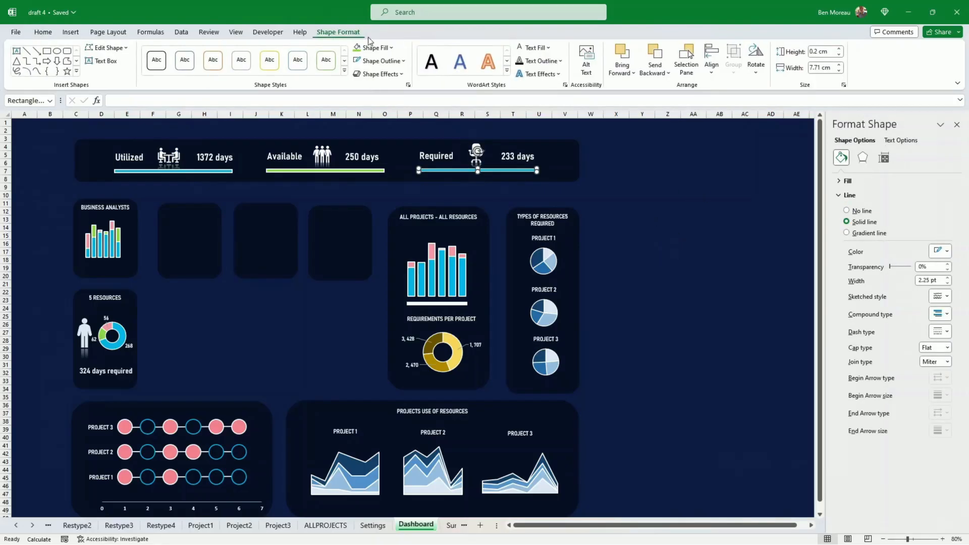
pyautogui.click(391, 50)
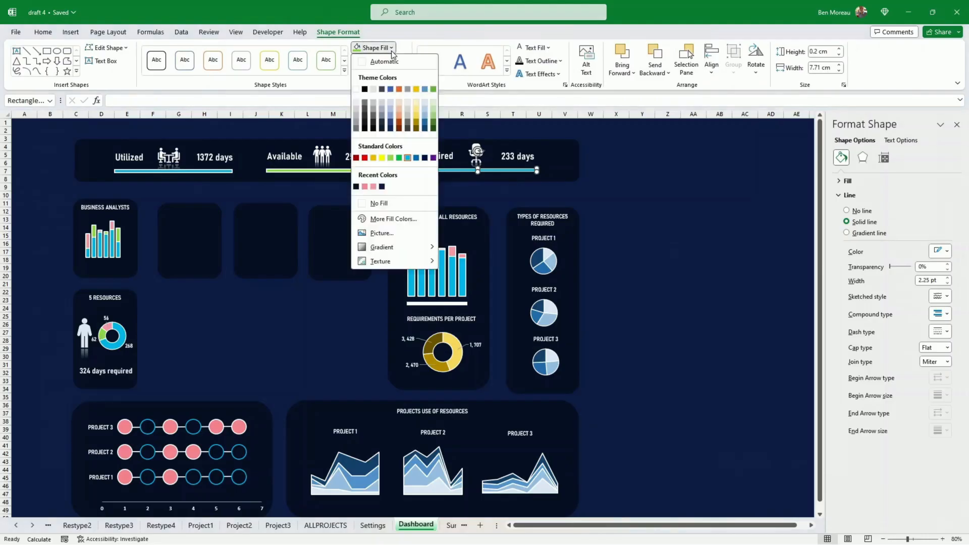
pyautogui.click(364, 187)
pyautogui.click(590, 212)
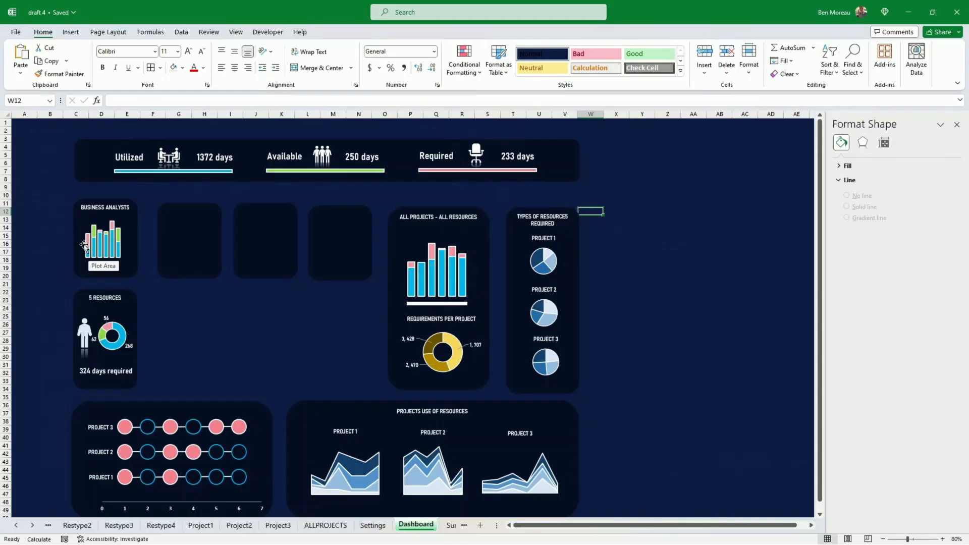
pyautogui.click(671, 198)
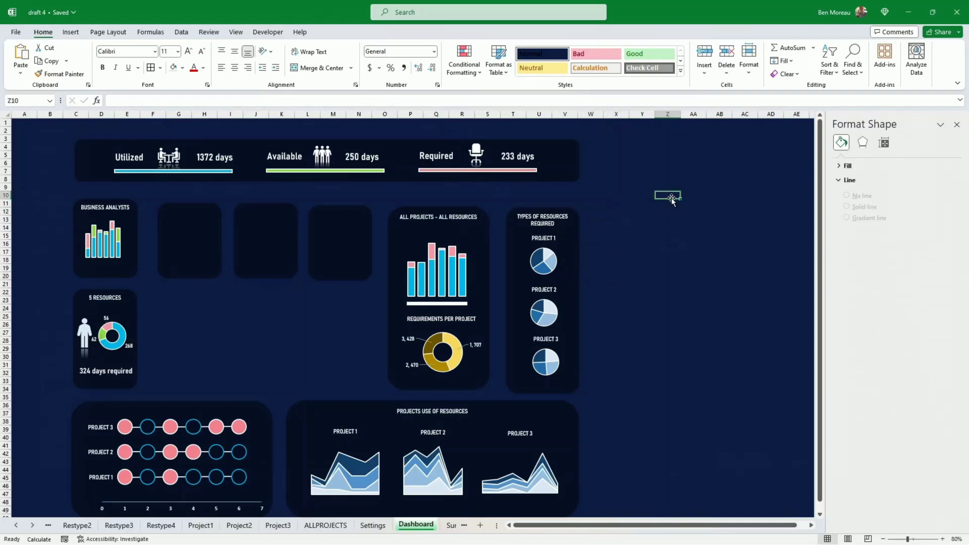
pyautogui.moveTo(668, 172); pyautogui.dragTo(670, 246)
# - Select all objects of the Business Analysts and 5 Resources panels together, duplicate them and place the copies beside the originals
pyautogui.click(255, 340)
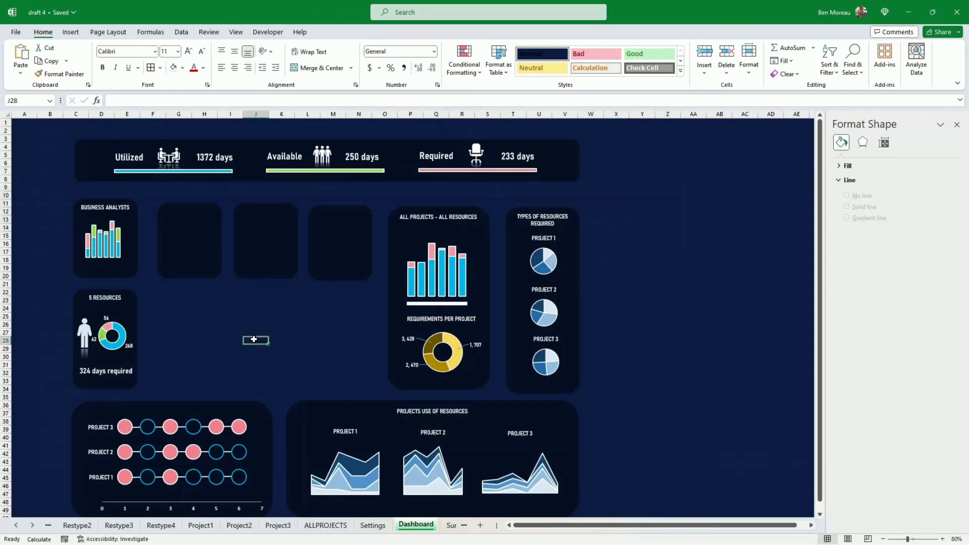
pyautogui.click(852, 65)
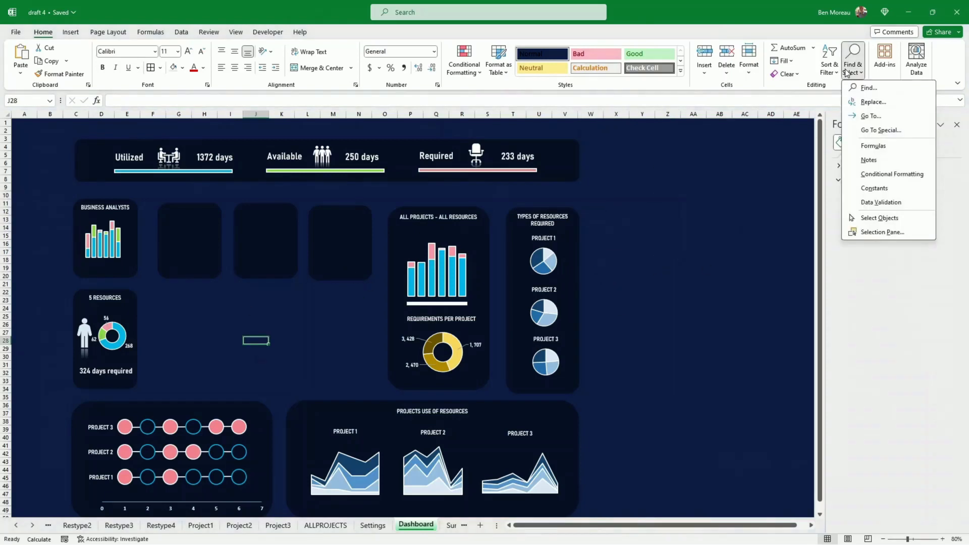
pyautogui.click(877, 218)
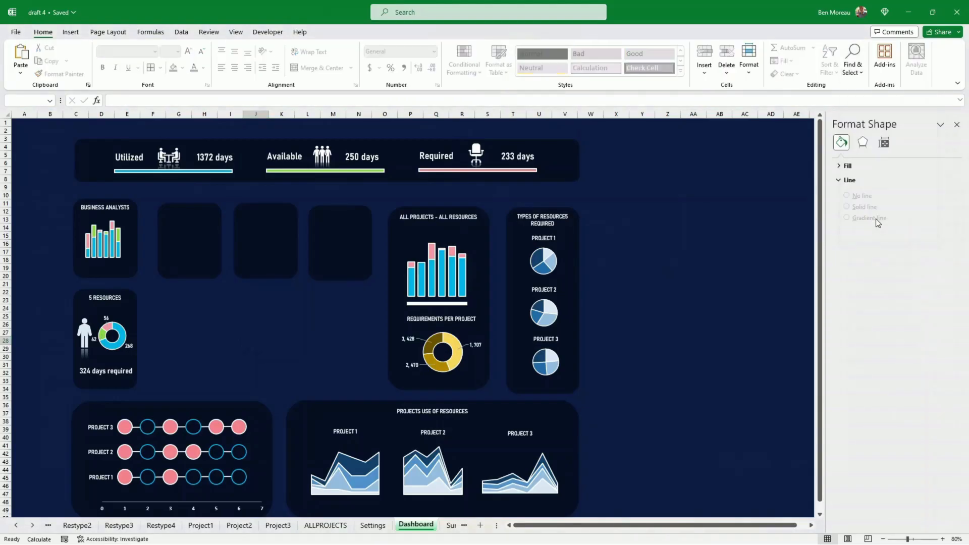
pyautogui.moveTo(47, 193); pyautogui.dragTo(150, 396)
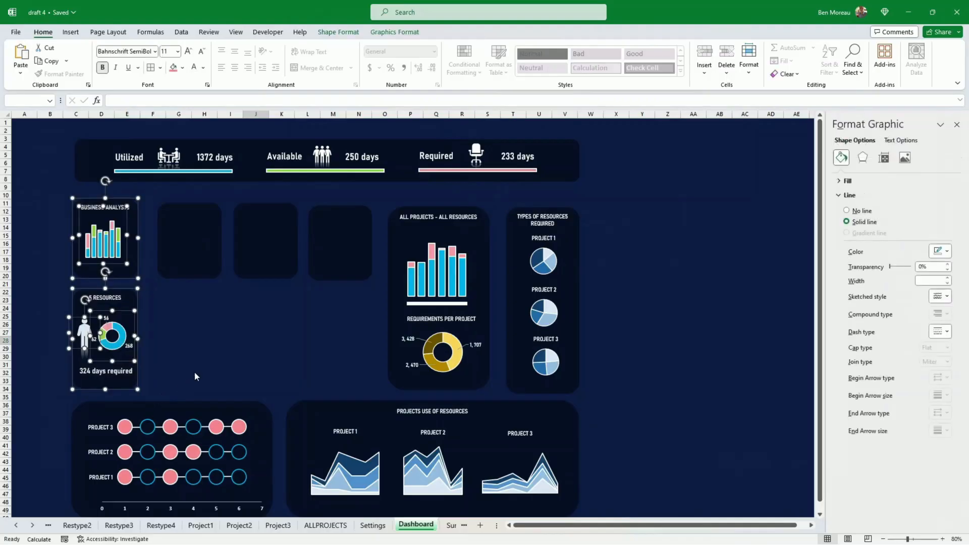
pyautogui.hotkey('ctrl', 'd')
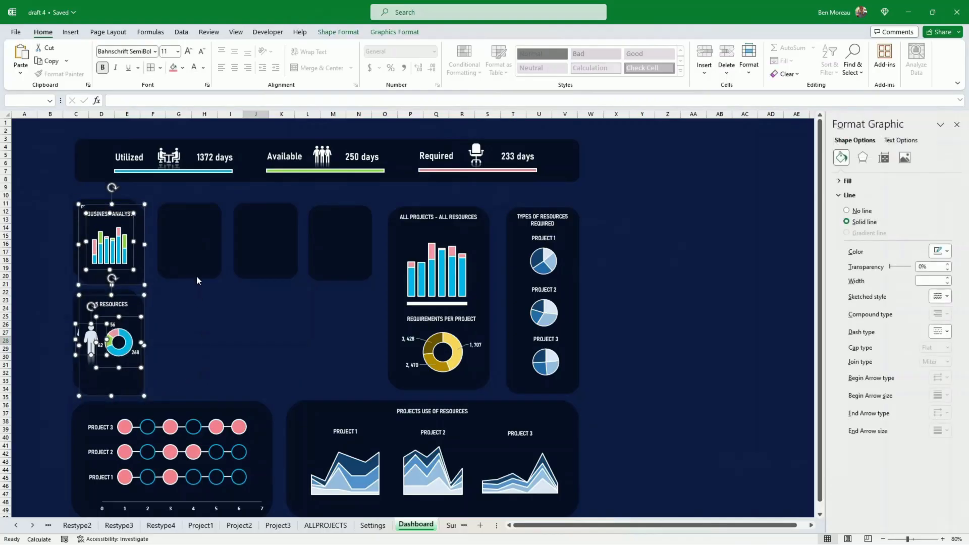
pyautogui.moveTo(133, 382); pyautogui.dragTo(224, 387)
# - Delete the three empty placeholder panels between the Business Analysts panel and the All Projects panel
pyautogui.click(162, 208)
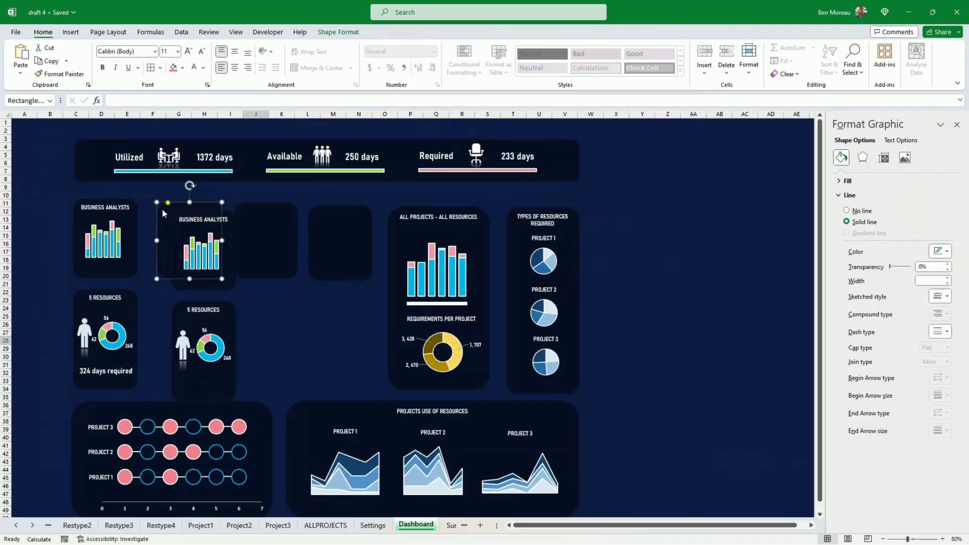
pyautogui.press('Delete')
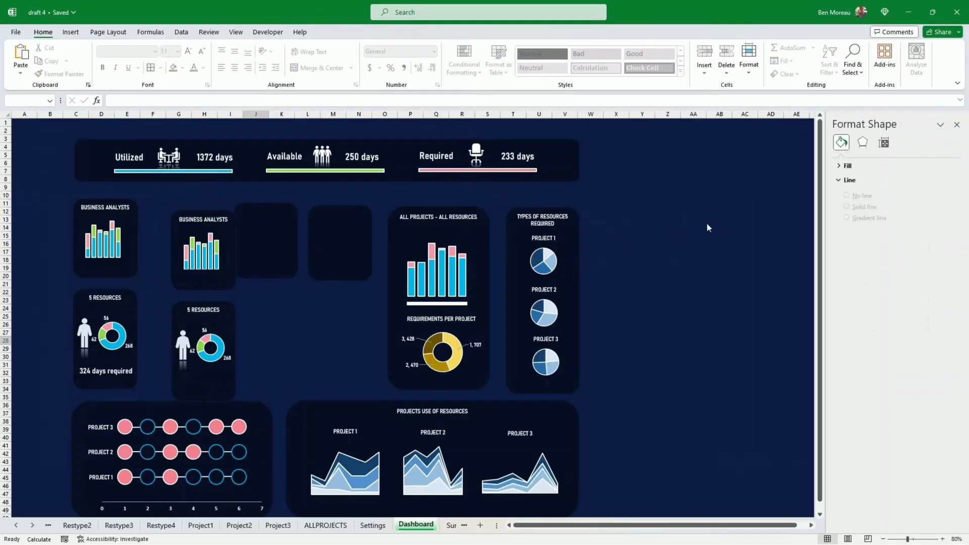
pyautogui.click(272, 276)
pyautogui.press('Delete')
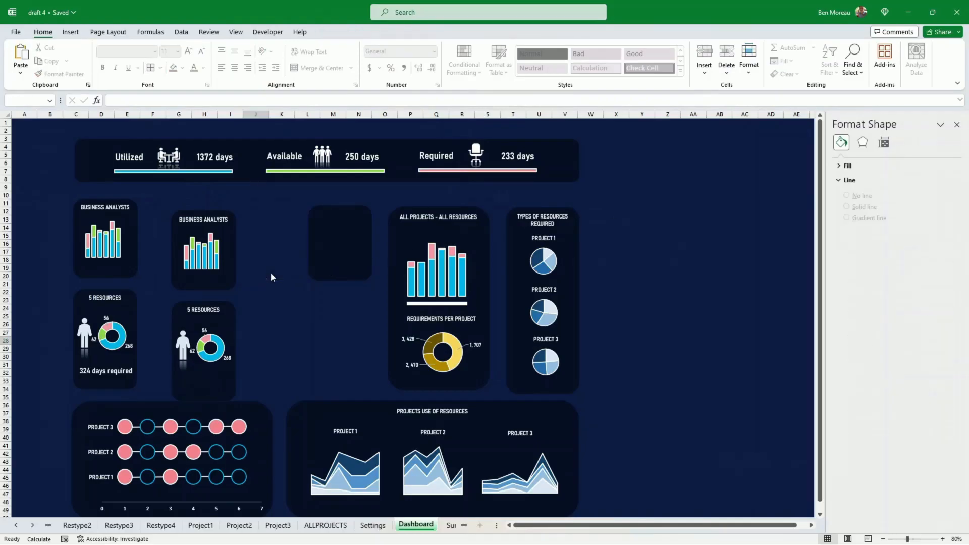
pyautogui.click(322, 263)
pyautogui.press('Delete')
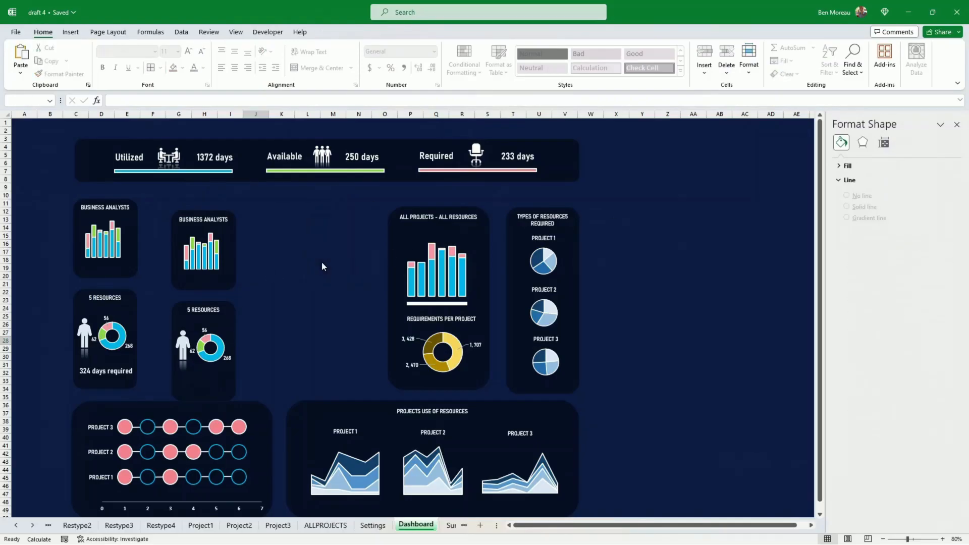
# - Select all duplicated panel objects together and align them level with the original Business Analysts panels, leaving a narrow gap
pyautogui.click(852, 65)
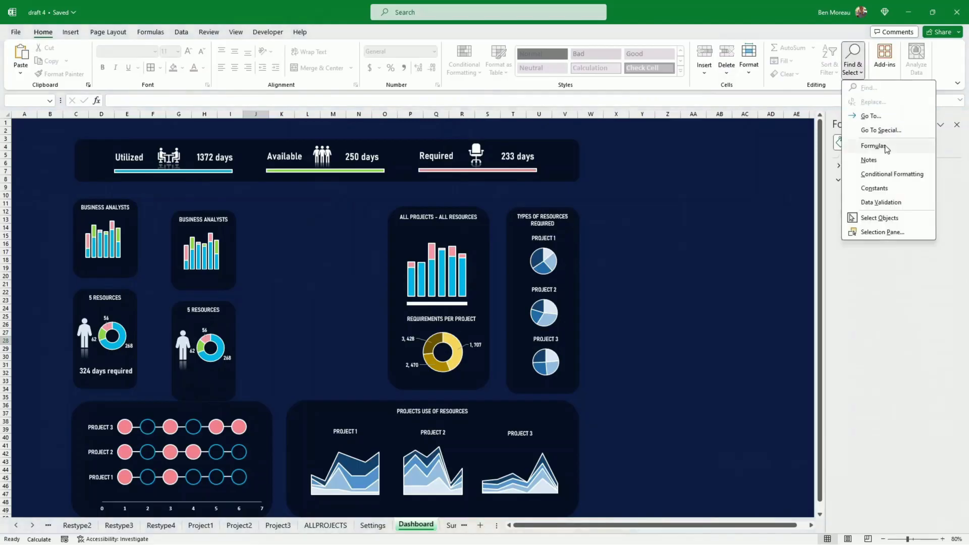
pyautogui.click(888, 219)
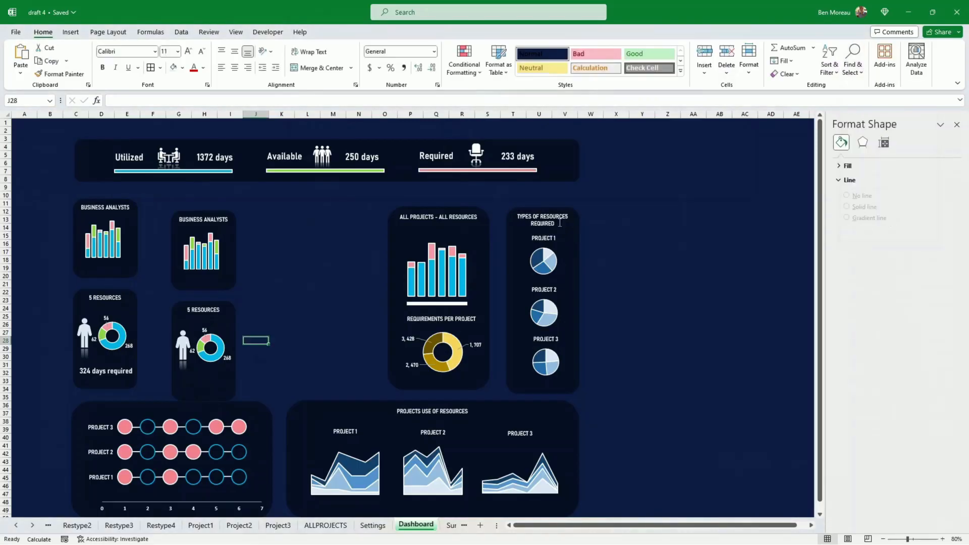
pyautogui.click(854, 76)
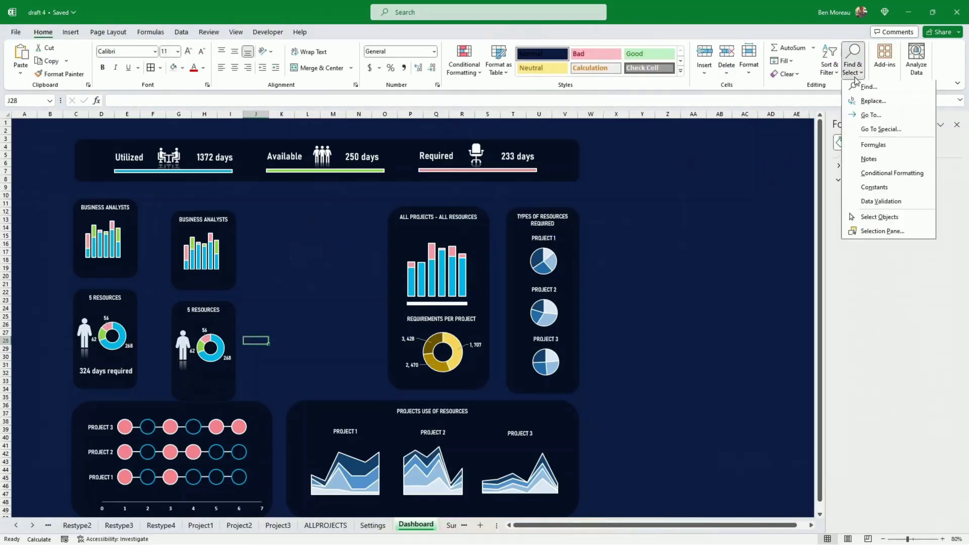
pyautogui.click(879, 217)
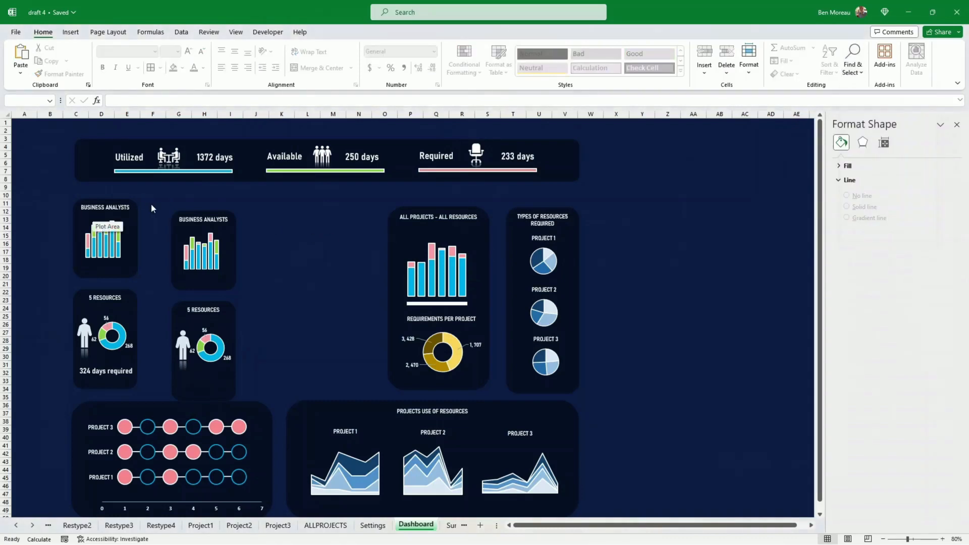
pyautogui.moveTo(160, 203); pyautogui.dragTo(207, 374)
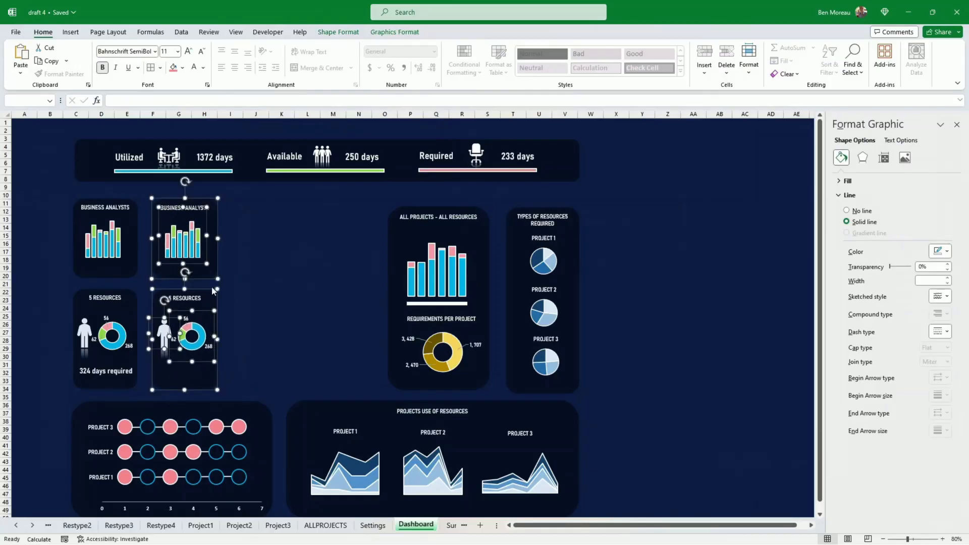
pyautogui.click(239, 268)
# - Link the duplicated upper panel's title to Restype2!D3 and delete its copied column chart
pyautogui.click(213, 274)
pyautogui.click(141, 101)
pyautogui.press('Return')
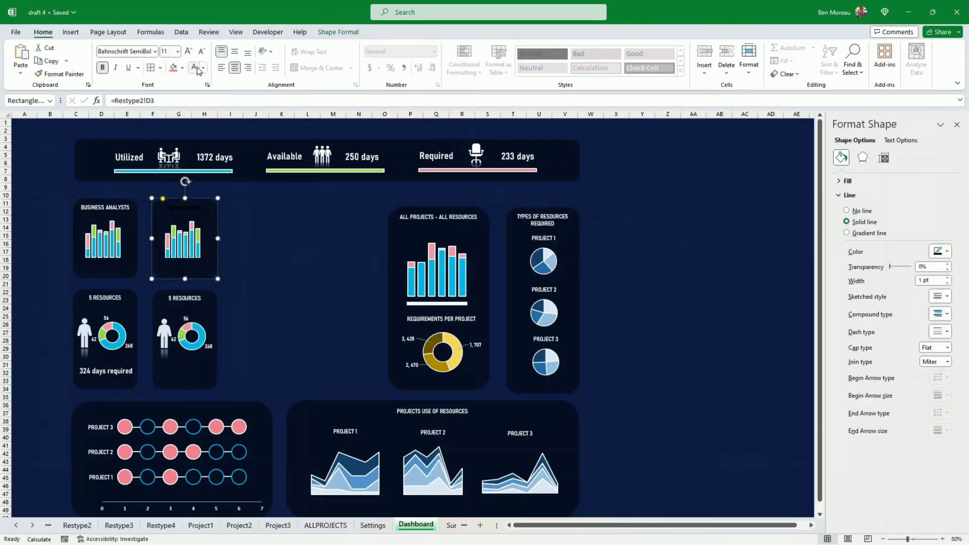
pyautogui.click(190, 262)
pyautogui.press('Delete')
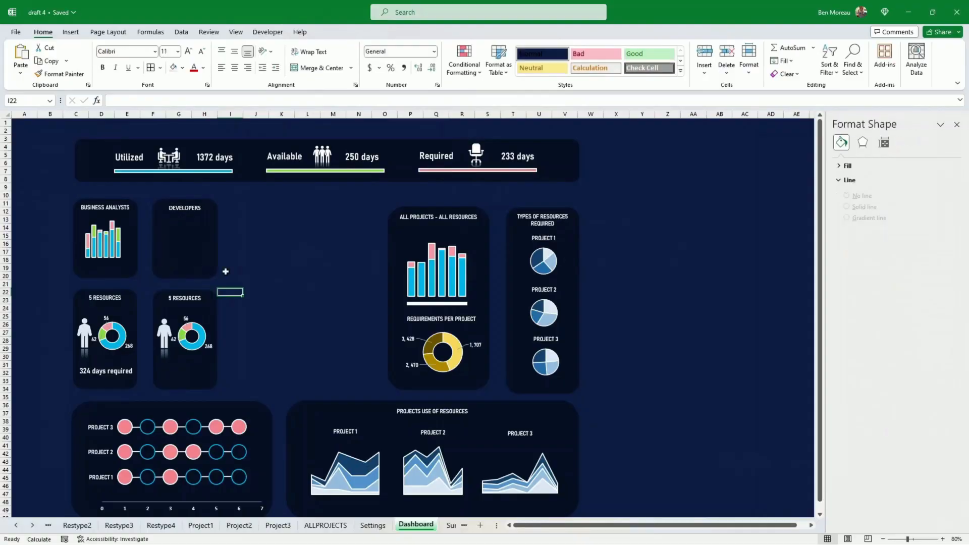
# - Insert a chart of Restype2's F34:K36 summary rows, styled as blue, green and pink stacked columns like the Business Analysts chart
pyautogui.click(48, 525)
pyautogui.click(737, 349)
pyautogui.click(118, 526)
pyautogui.scroll(-1, 554, 449)
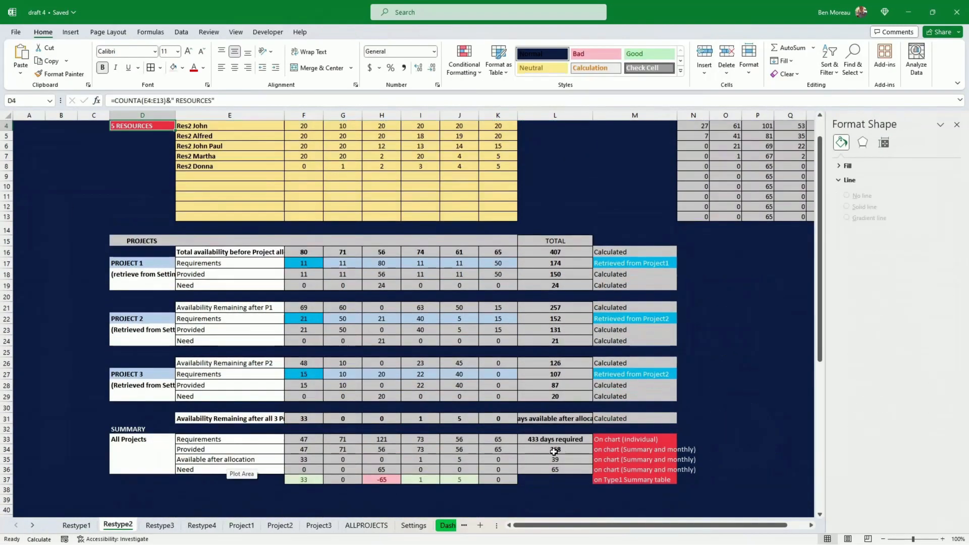
pyautogui.moveTo(304, 449); pyautogui.dragTo(498, 469)
pyautogui.click(71, 33)
pyautogui.click(281, 49)
pyautogui.click(310, 81)
pyautogui.rightClick(478, 258)
pyautogui.click(516, 341)
pyautogui.click(363, 179)
pyautogui.click(579, 413)
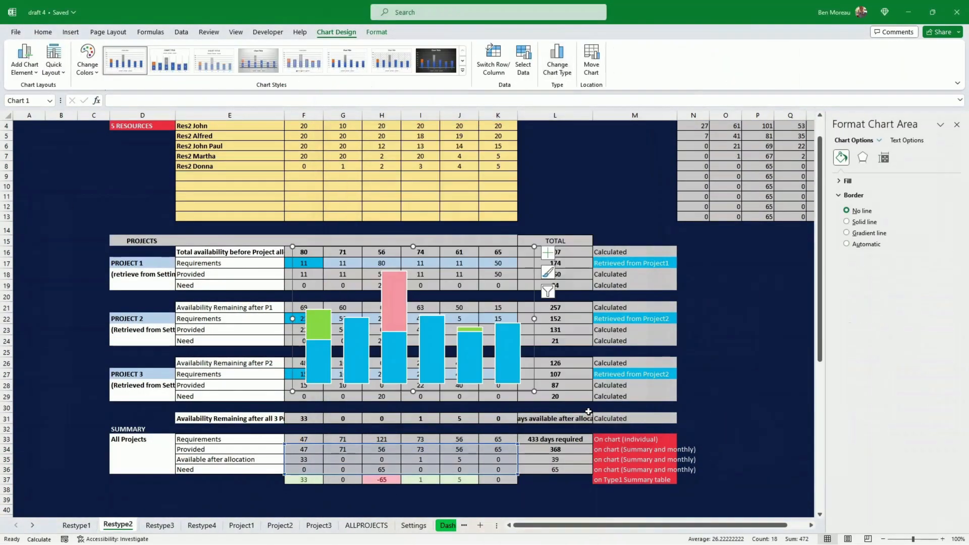
# - Shrink the new column chart, move it from Restype2 into the Dashboard's Developers panel, and nudge the Business Analysts chart into line
pyautogui.moveTo(534, 391); pyautogui.dragTo(320, 335)
pyautogui.hotkey('ctrl', 'x')
pyautogui.click(447, 525)
pyautogui.hotkey('ctrl', 'v')
pyautogui.moveTo(307, 281); pyautogui.dragTo(203, 233)
pyautogui.click(106, 247)
pyautogui.moveTo(125, 216); pyautogui.dragTo(126, 217)
# - Link the lower Developers panel's heading to Restype2!D4 and set both Developers panel headings in Bahnschrift SemiBold SemiConden
pyautogui.click(211, 319)
pyautogui.click(184, 376)
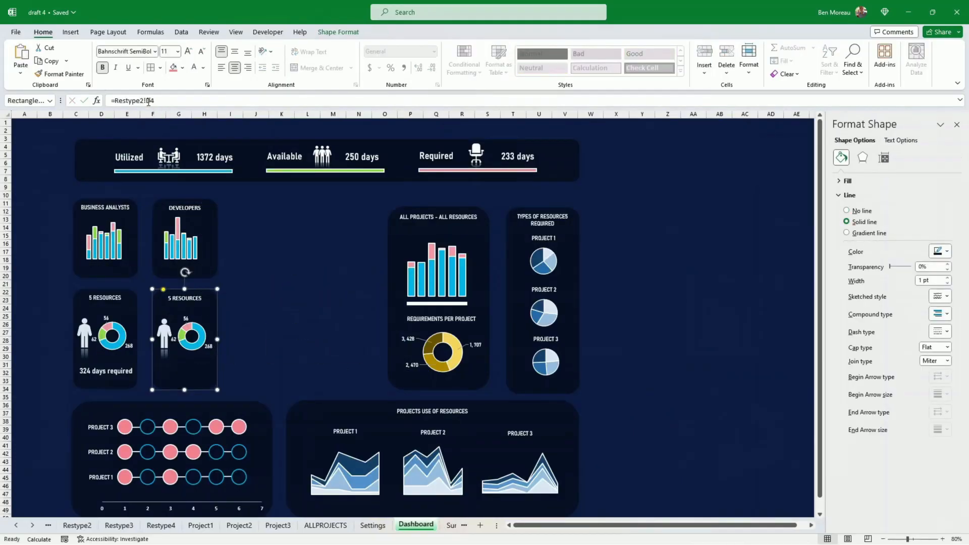
pyautogui.click(256, 216)
pyautogui.click(194, 210)
pyautogui.click(211, 212)
pyautogui.click(155, 52)
pyautogui.scroll(-5, 207, 134)
pyautogui.scroll(2, 202, 131)
pyautogui.click(192, 129)
pyautogui.click(191, 296)
pyautogui.click(155, 51)
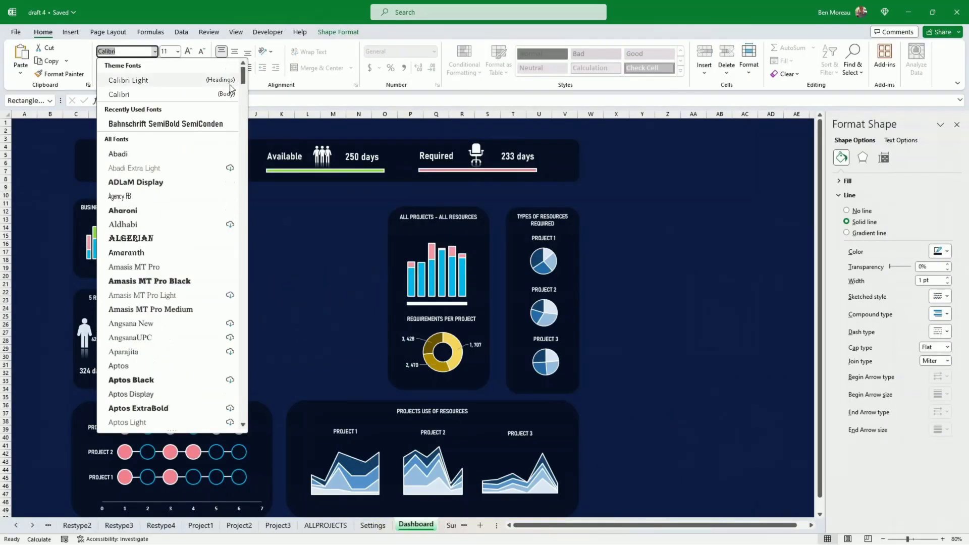
pyautogui.click(202, 124)
pyautogui.click(258, 331)
# - Fill the person icon in the lower Developers panel with a darker light-blue theme shade
pyautogui.click(164, 333)
pyautogui.click(342, 32)
pyautogui.click(331, 49)
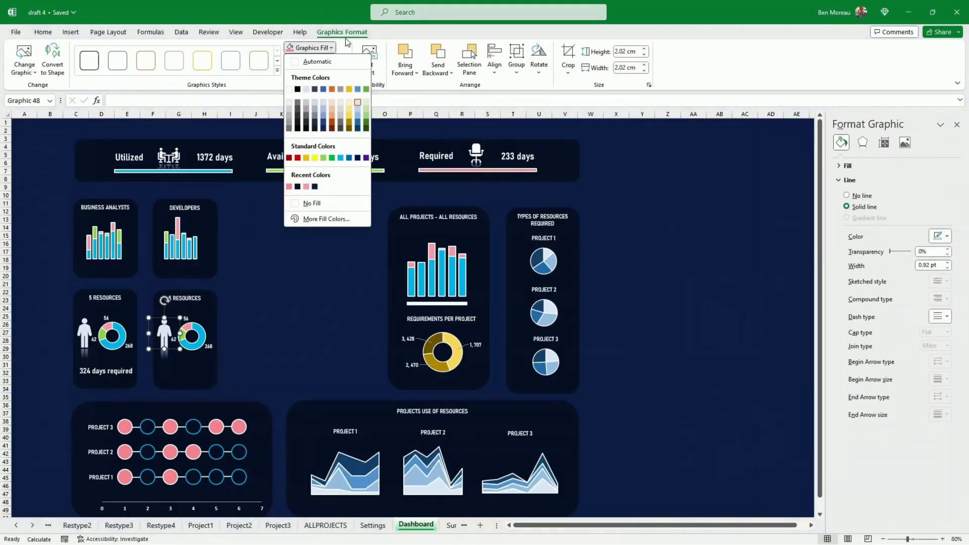
pyautogui.click(358, 119)
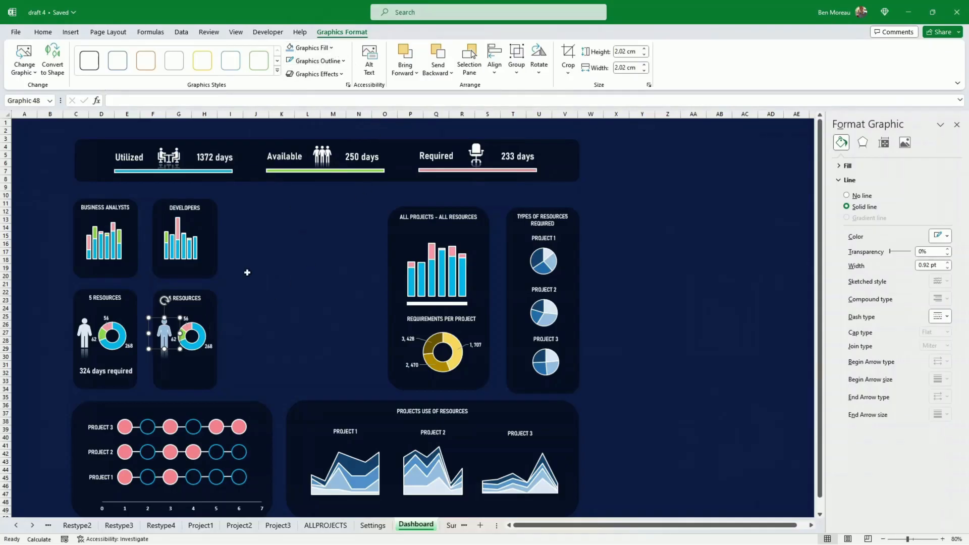
# - Replace the lower Developers panel's donut chart with one plotting Restype2's L34:L36 totals, and show Restype2's days-required total beneath it
pyautogui.click(203, 358)
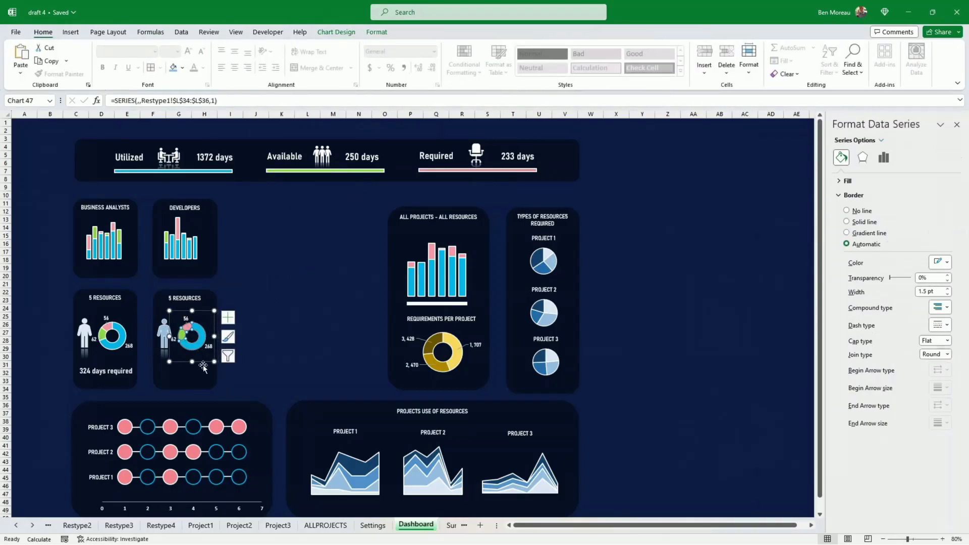
pyautogui.click(204, 362)
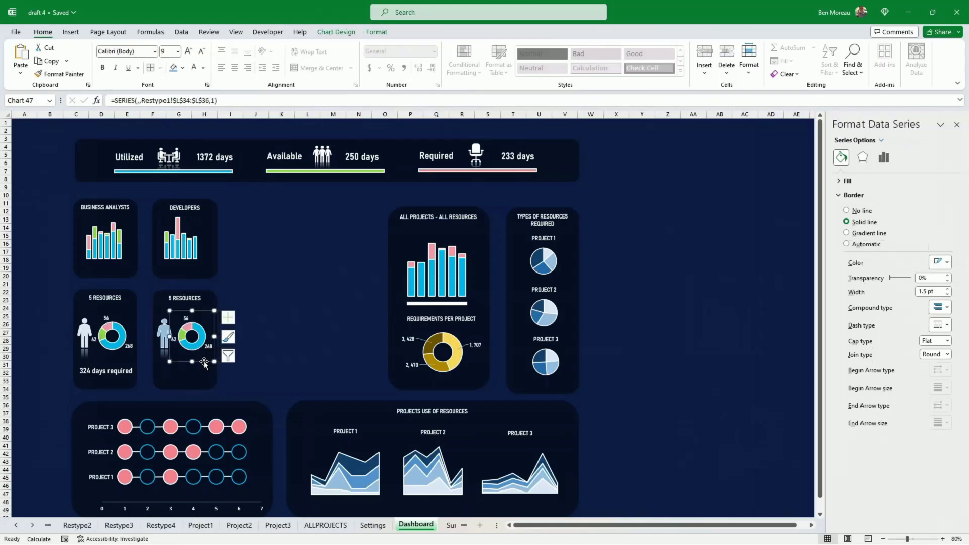
pyautogui.hotkey('ctrl', 'x')
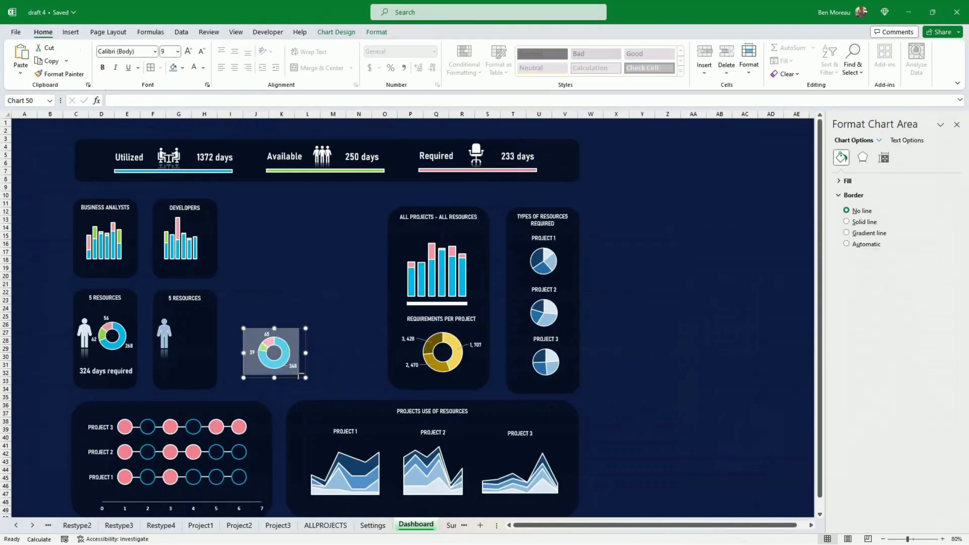
pyautogui.moveTo(273, 348); pyautogui.dragTo(197, 335)
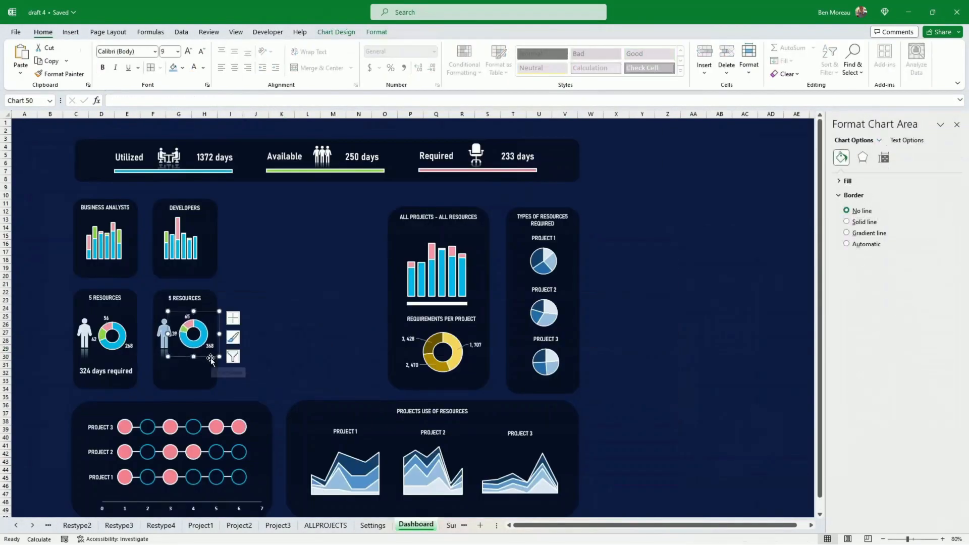
pyautogui.click(184, 370)
pyautogui.press('Return')
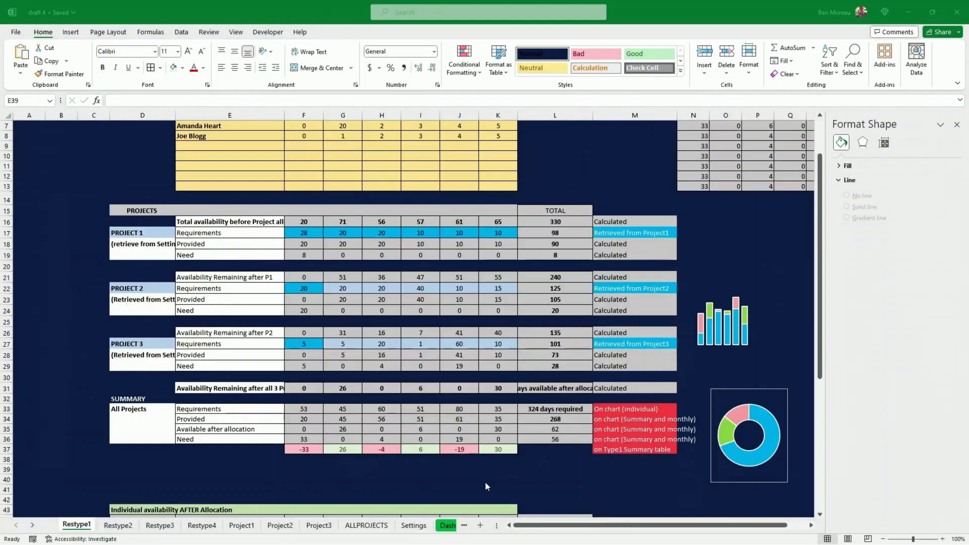
# - Go to the Dashboard sheet
pyautogui.click(447, 525)
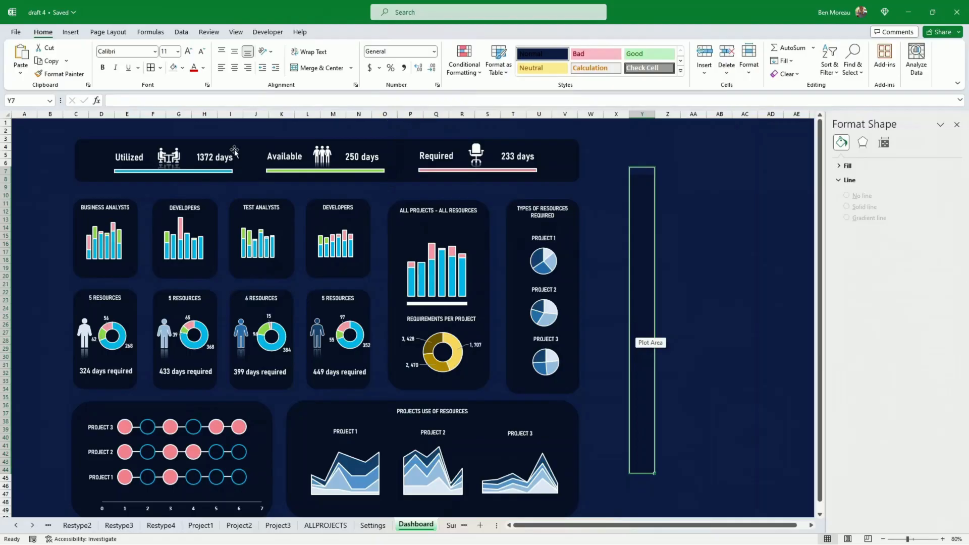
# - Try making row 13 much taller on the Dashboard, and undo the row-height change
pyautogui.moveTo(6, 176); pyautogui.dragTo(19, 226)
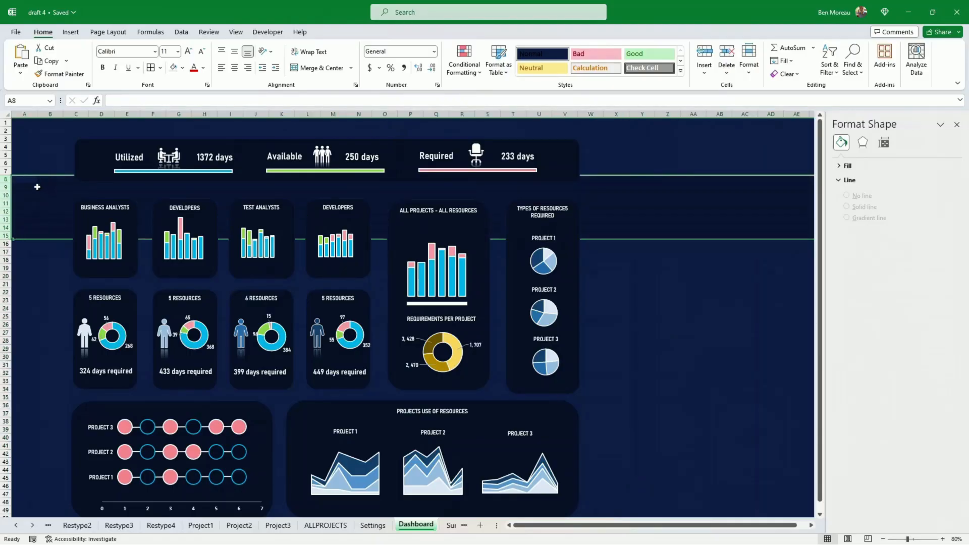
pyautogui.click(10, 189)
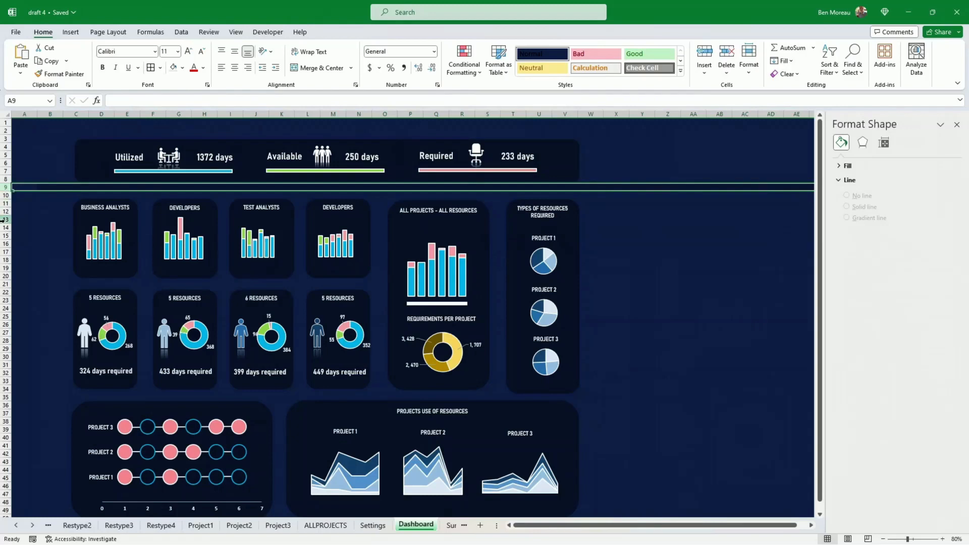
pyautogui.click(5, 219)
pyautogui.moveTo(5, 223); pyautogui.dragTo(6, 319)
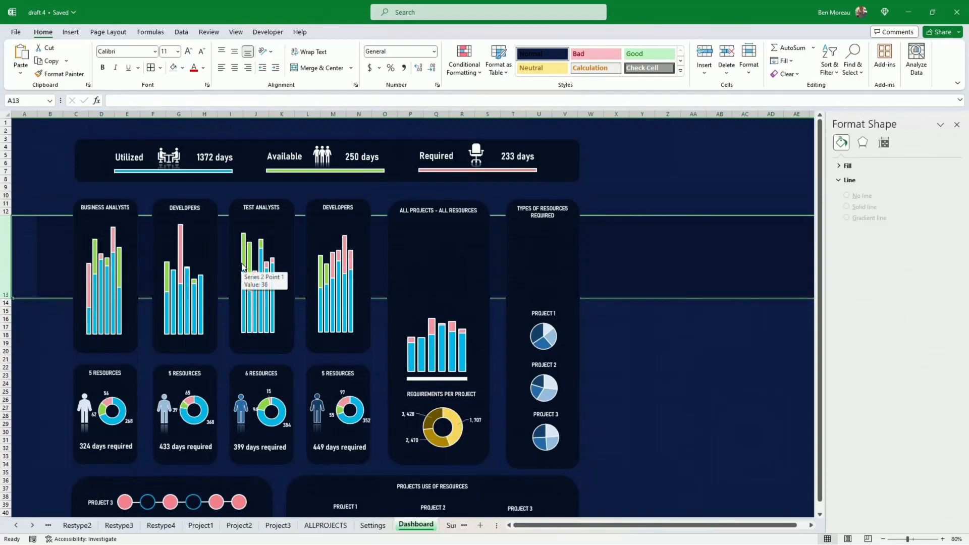
pyautogui.hotkey('ctrl', 'z')
pyautogui.click(701, 276)
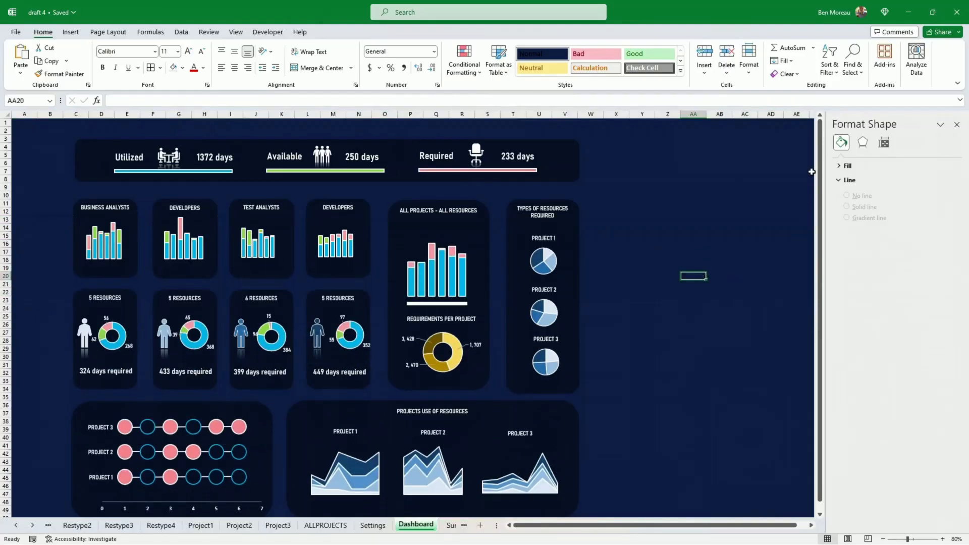
# - Select all the dashboard's charts, icons and panels together and set their property to Don't move or size with cells
pyautogui.click(853, 63)
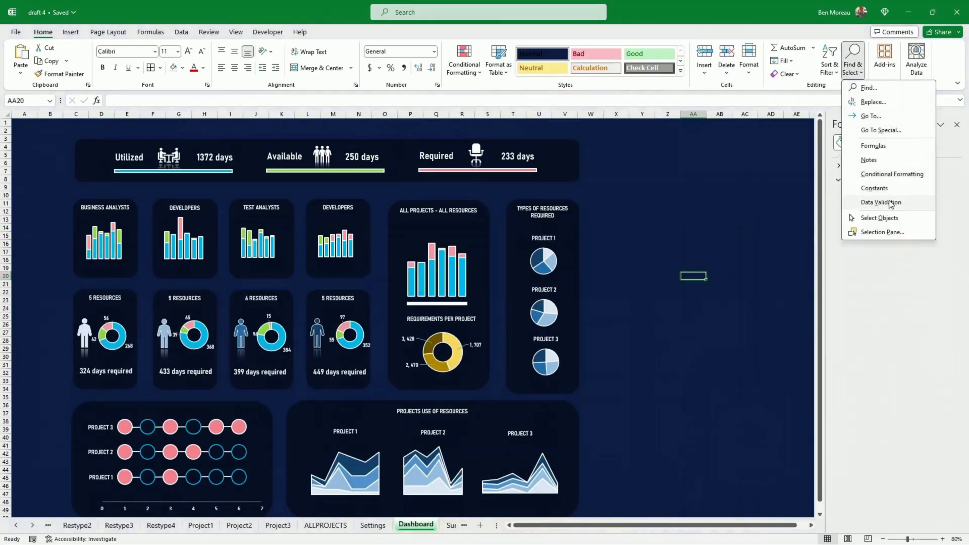
pyautogui.click(878, 217)
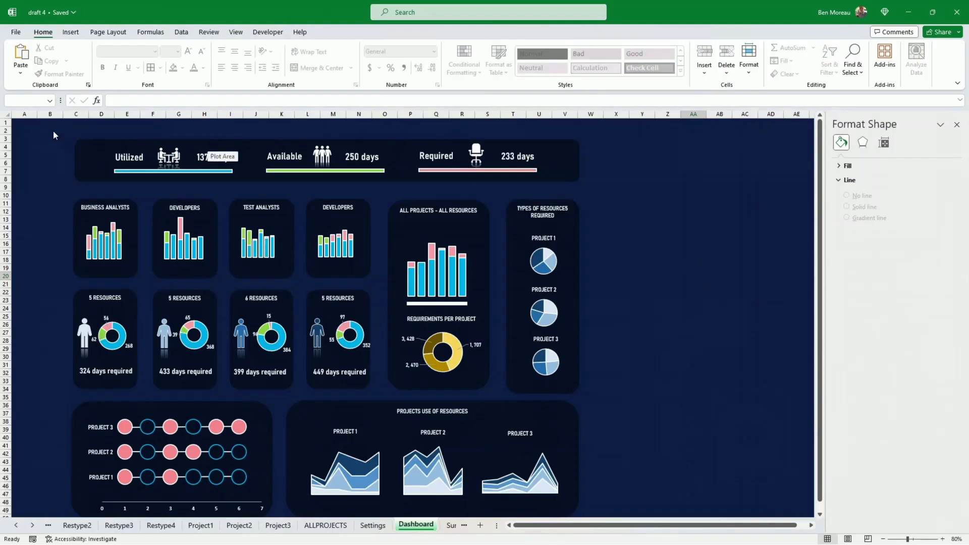
pyautogui.moveTo(53, 130); pyautogui.dragTo(662, 541)
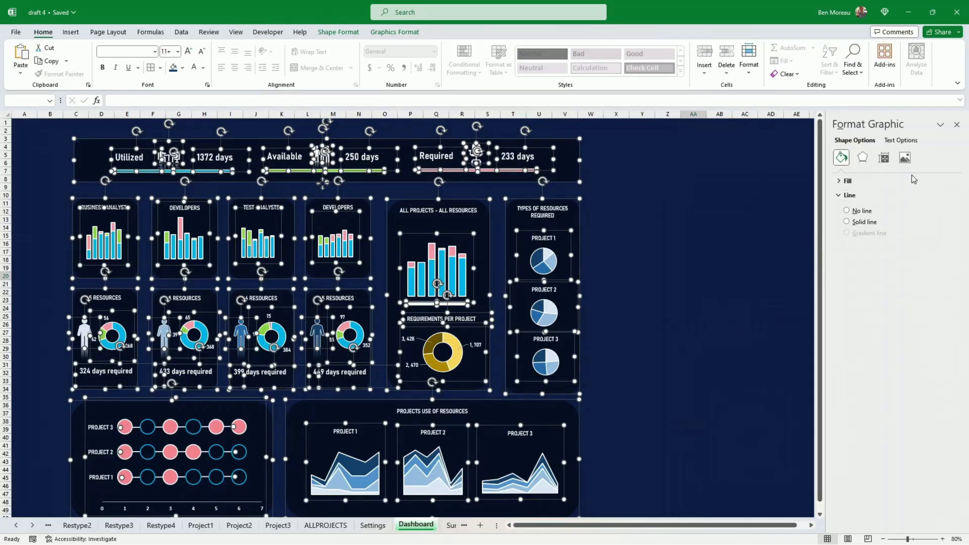
pyautogui.click(885, 159)
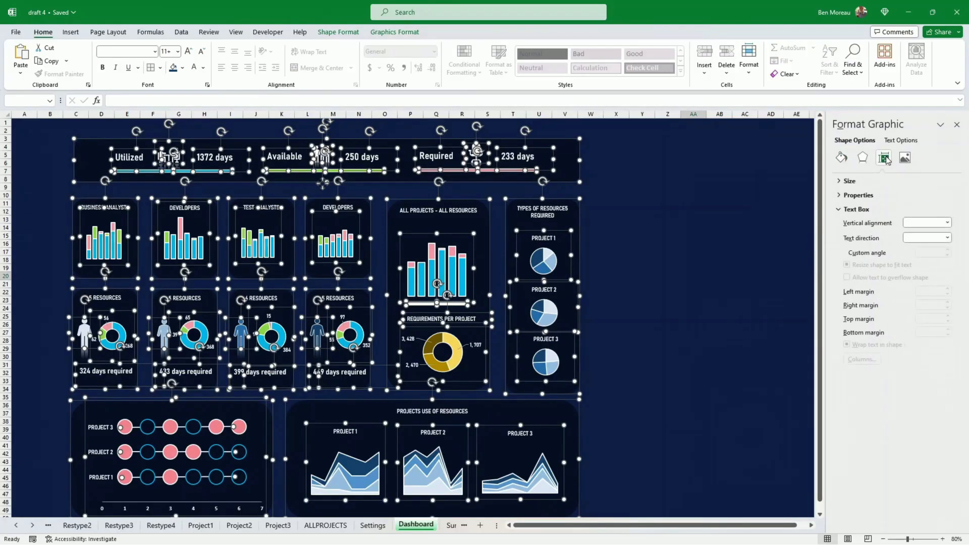
pyautogui.click(840, 181)
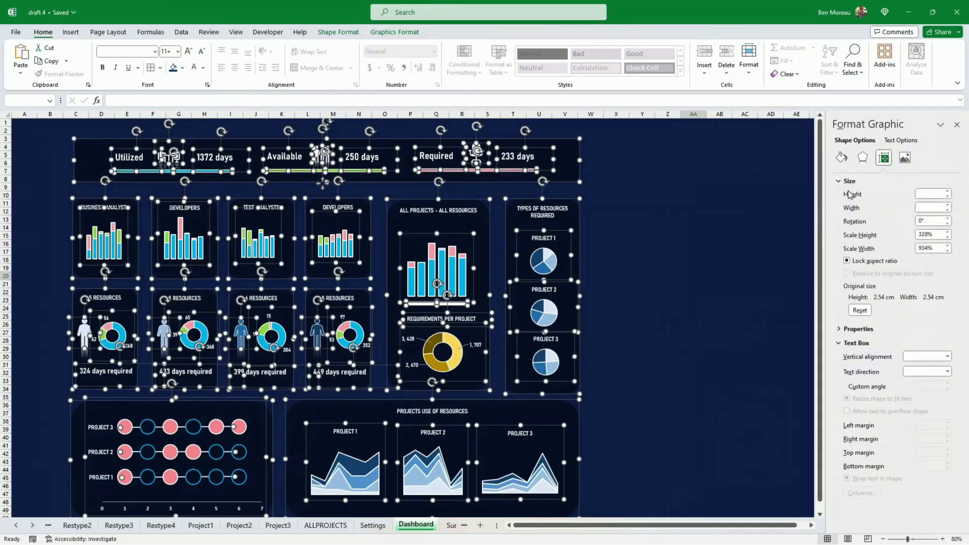
pyautogui.click(841, 329)
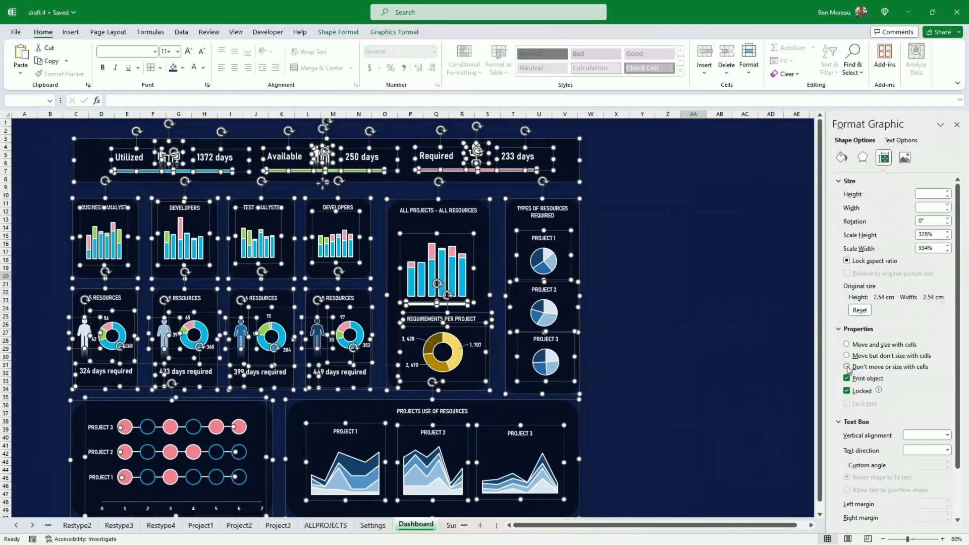
pyautogui.click(709, 358)
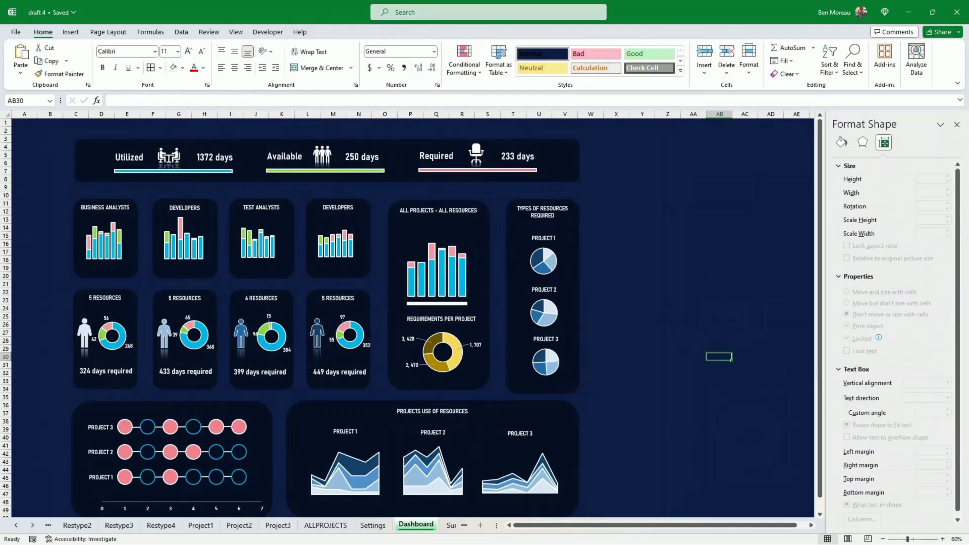
pyautogui.moveTo(11, 232)
pyautogui.mouseDown()
pyautogui.moveTo(5, 297)
pyautogui.moveTo(5, 223)
pyautogui.moveTo(5, 232)
pyautogui.mouseUp()
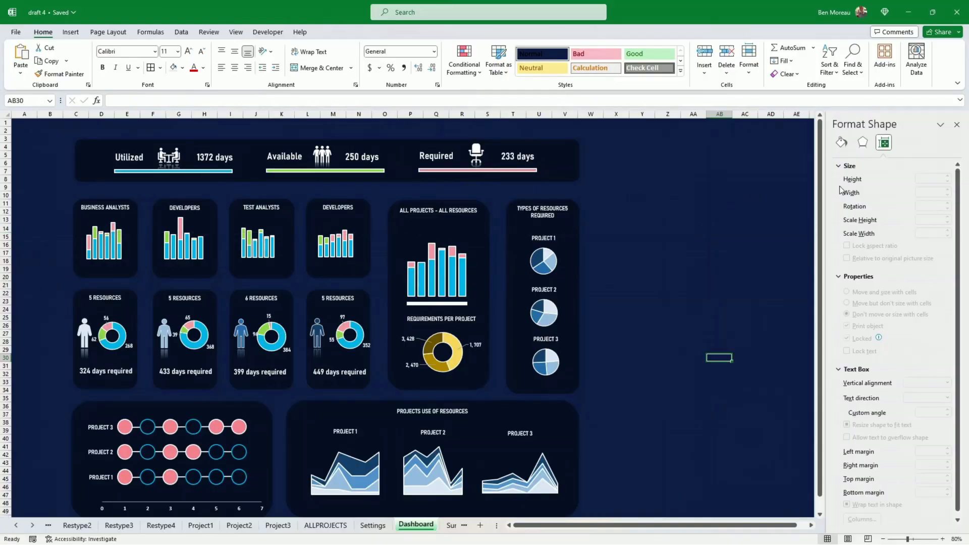
# - Enter the heading TEAMS OVERALLOCATION / AVAILABILITY in cell X10, beside the dashboard panels
pyautogui.click(625, 195)
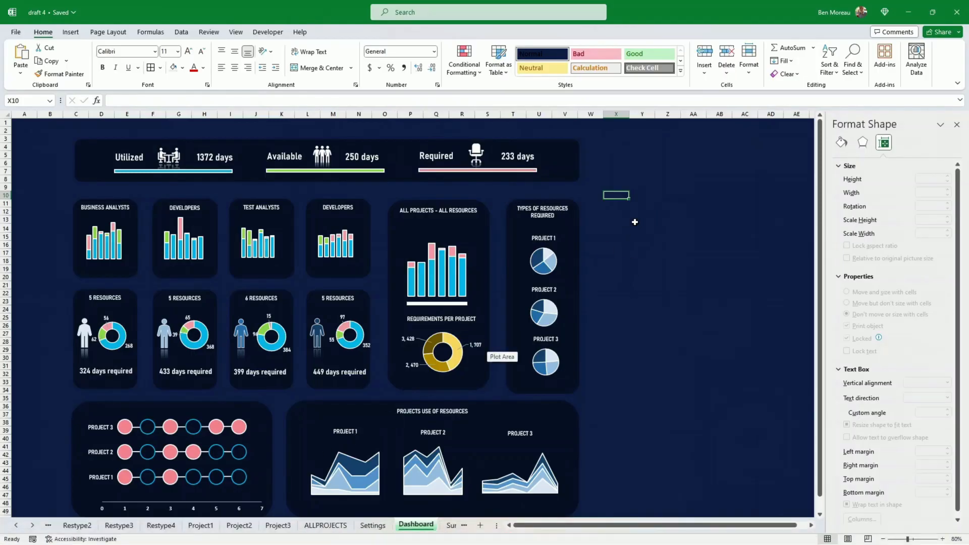
pyautogui.write('TE')
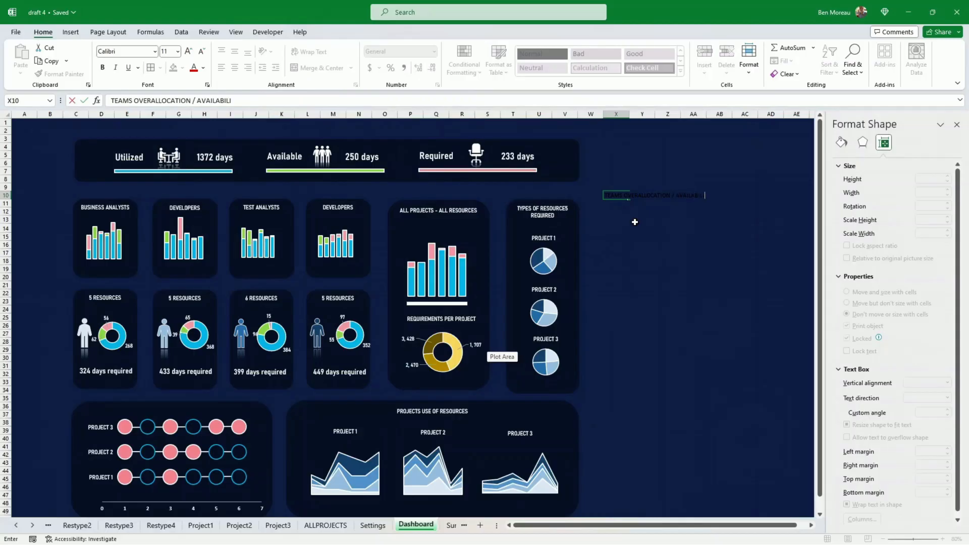
pyautogui.hotkey('ctrl', 'Return')
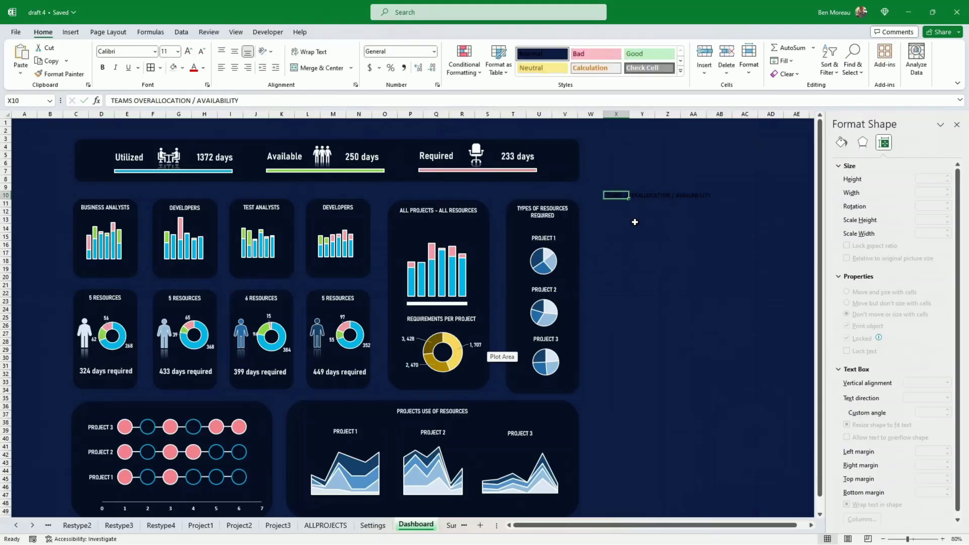
# - Fill the heading cells X10:AB10 with the recent near-black colour and make their text white
pyautogui.moveTo(613, 196); pyautogui.dragTo(709, 196)
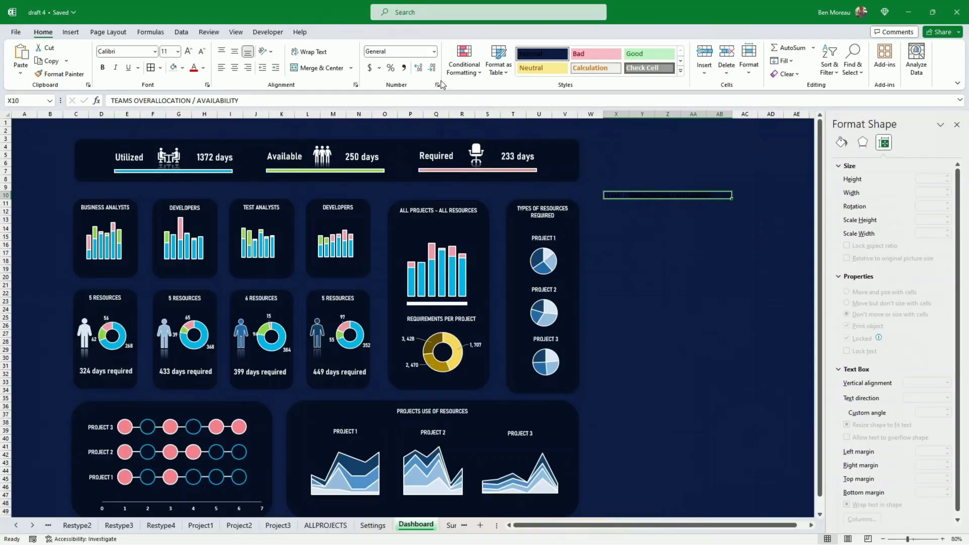
pyautogui.click(183, 67)
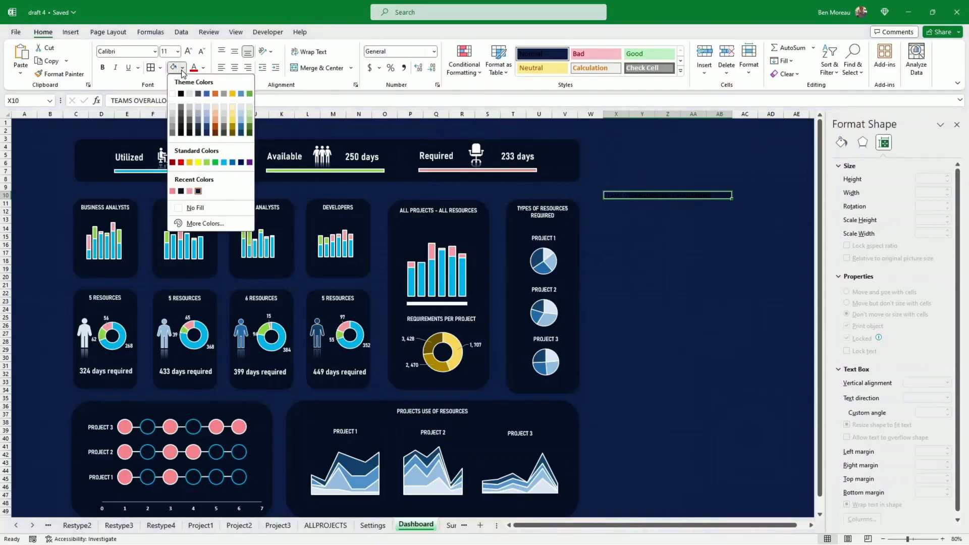
pyautogui.click(182, 192)
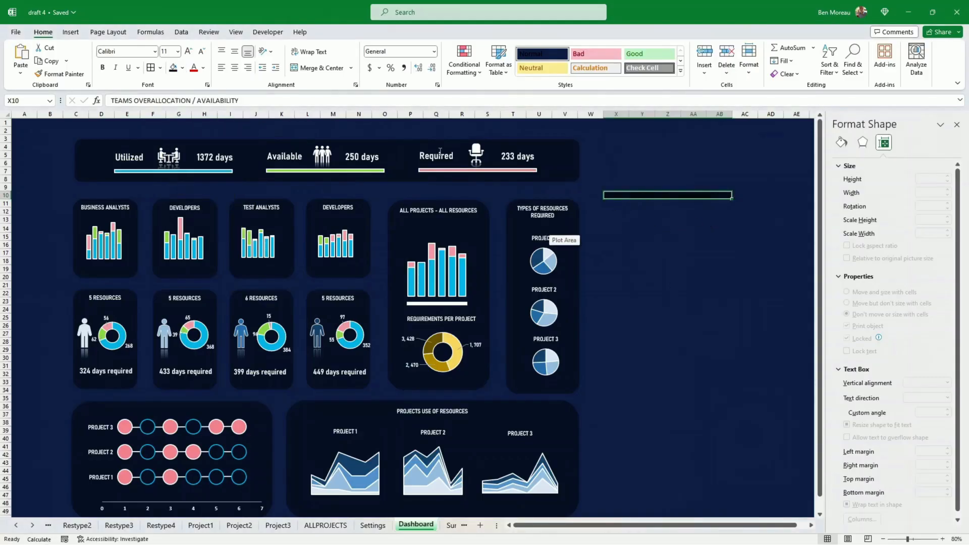
pyautogui.click(194, 69)
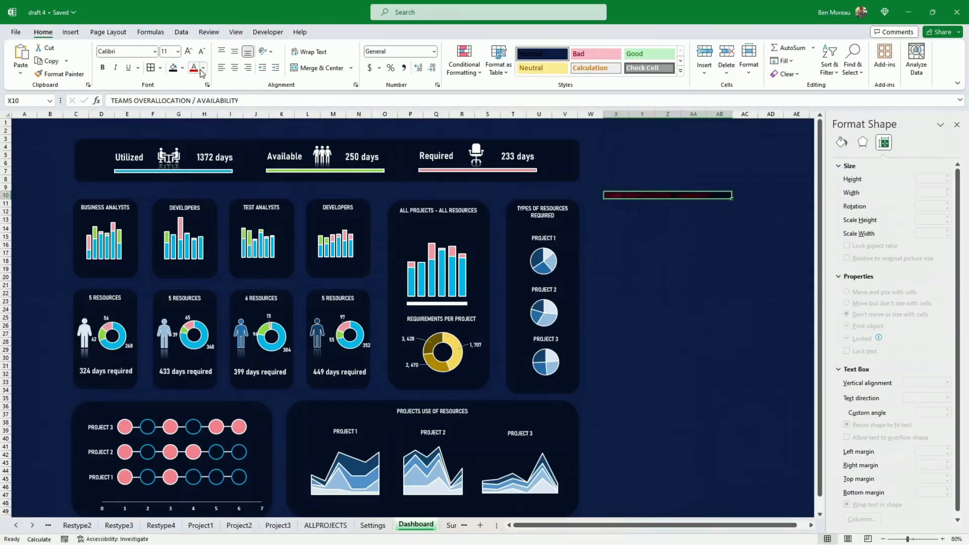
pyautogui.click(203, 68)
pyautogui.click(192, 107)
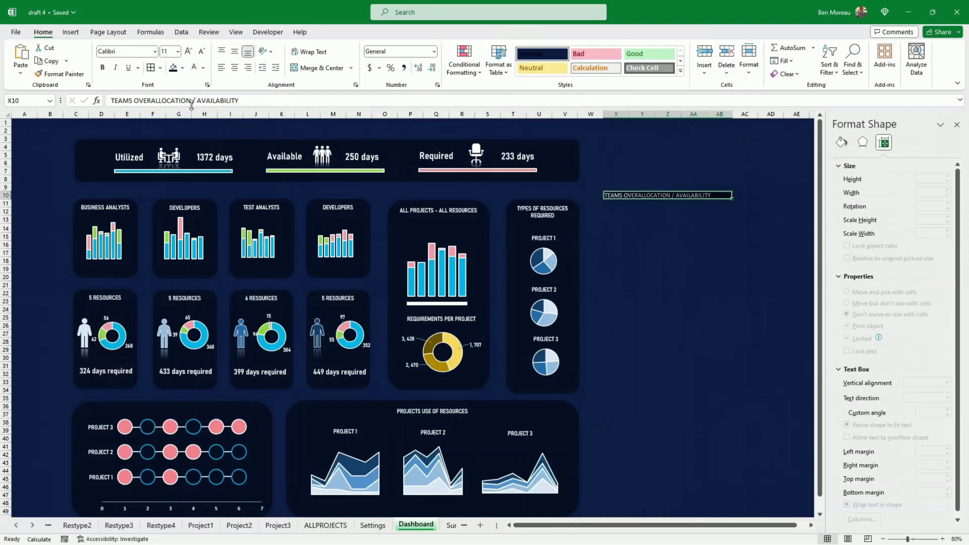
# - Set the heading cells X10:AB10 in a bold Bahnschrift SemiBold font
pyautogui.click(154, 51)
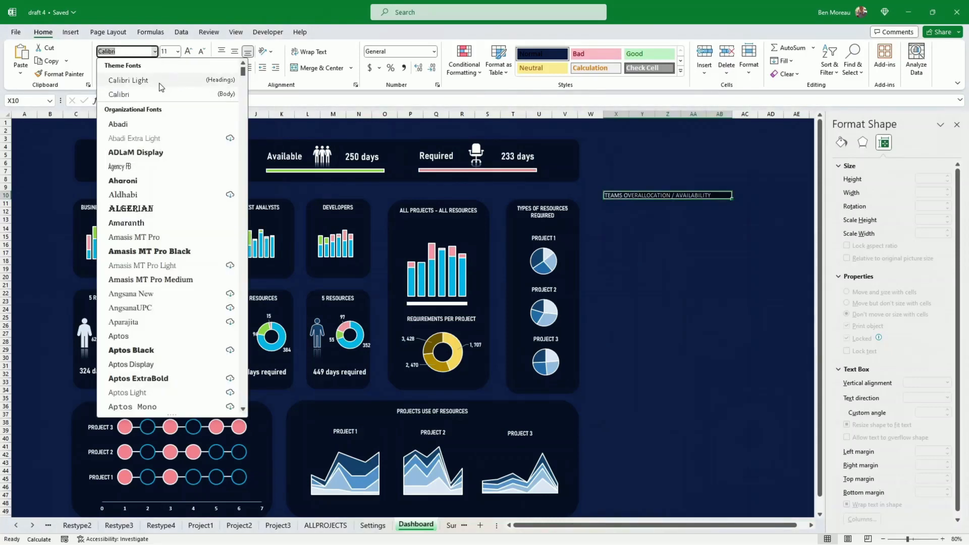
pyautogui.scroll(-7, 188, 158)
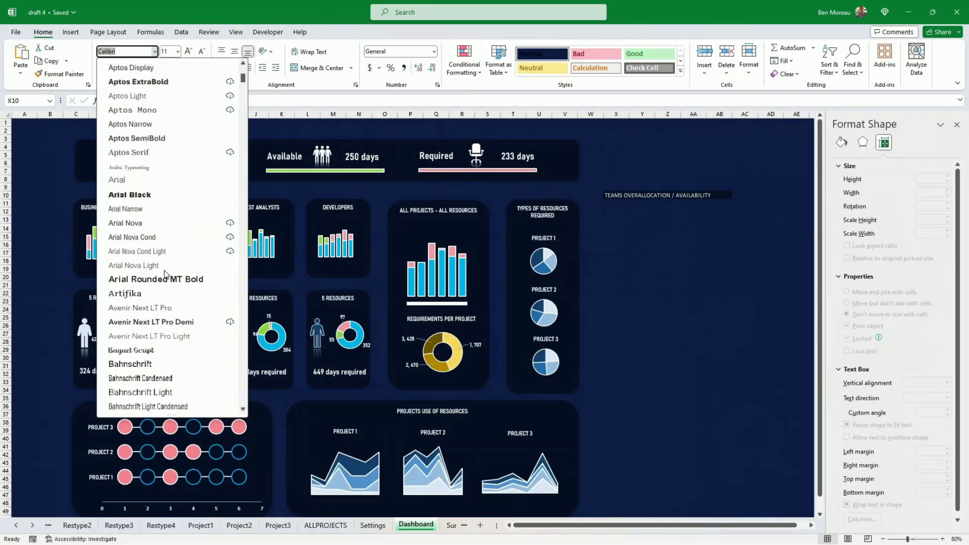
pyautogui.scroll(-2, 164, 274)
pyautogui.click(198, 376)
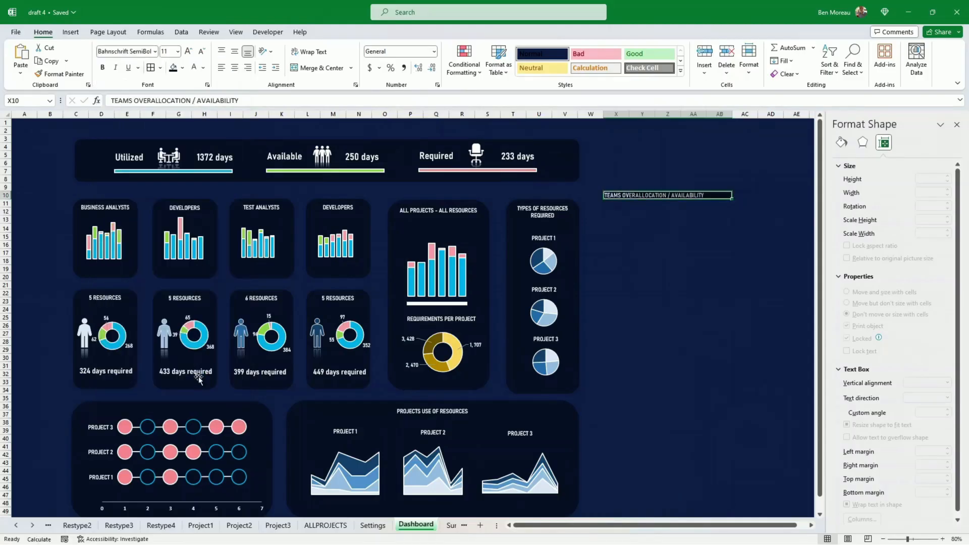
pyautogui.hotkey('ctrl', 'b')
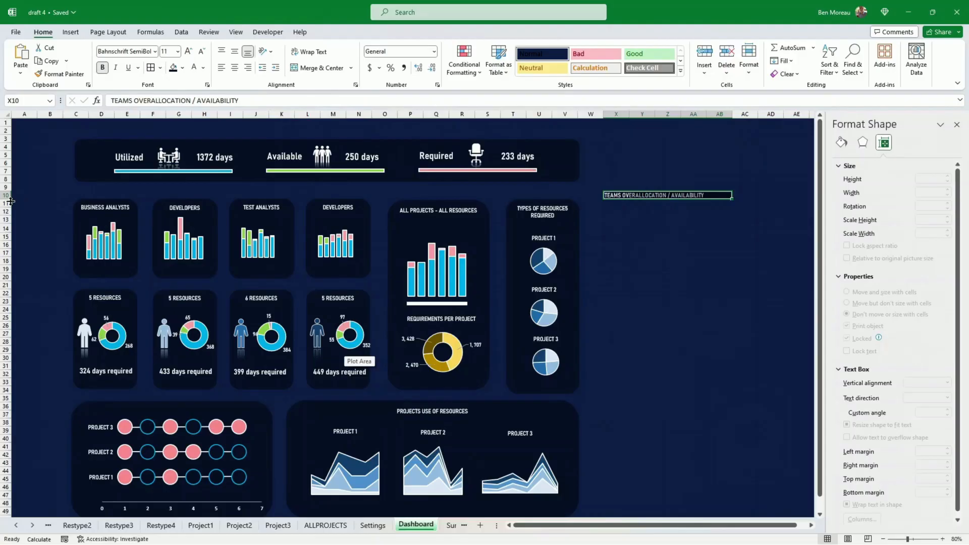
# - Make row 10 slightly taller, centre the heading vertically and enlarge its text to size 14
pyautogui.moveTo(11, 201); pyautogui.dragTo(9, 205)
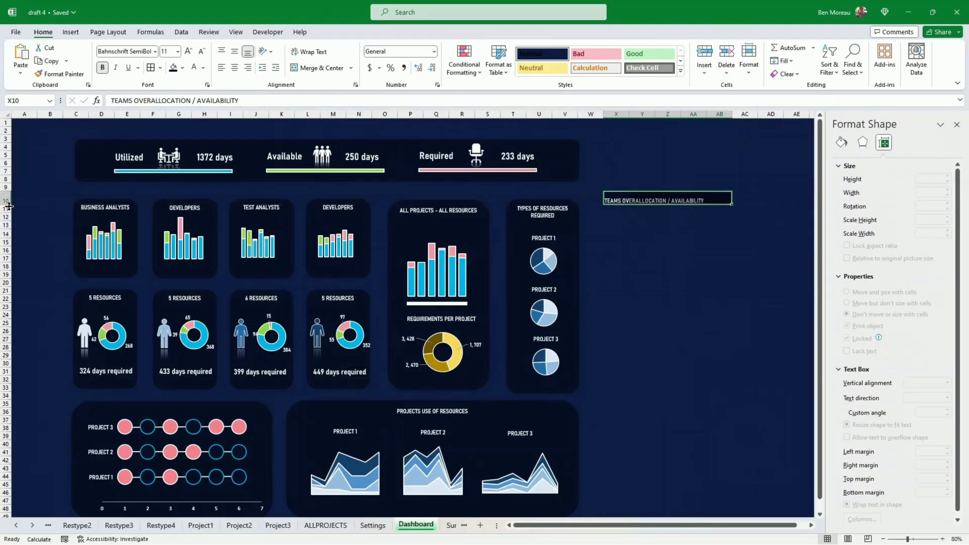
pyautogui.click(235, 51)
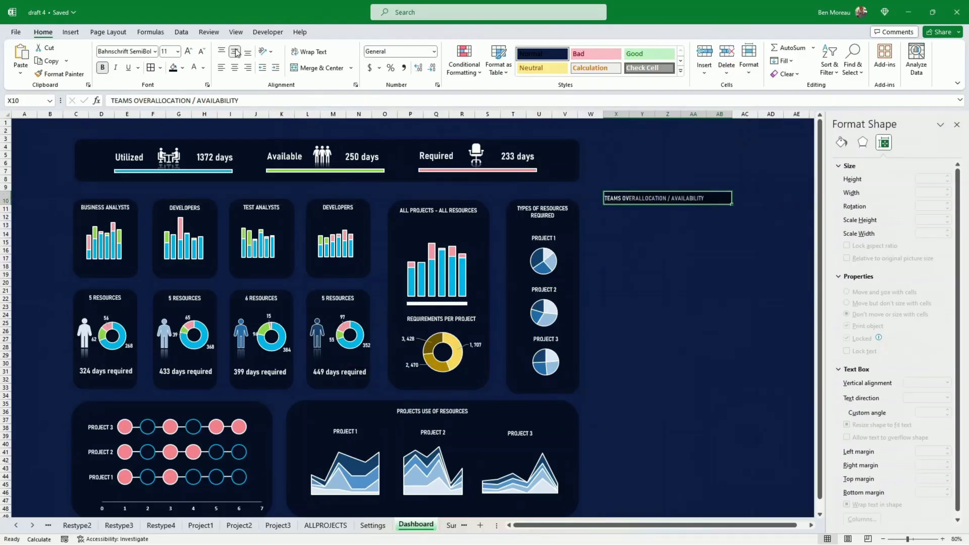
pyautogui.click(191, 54)
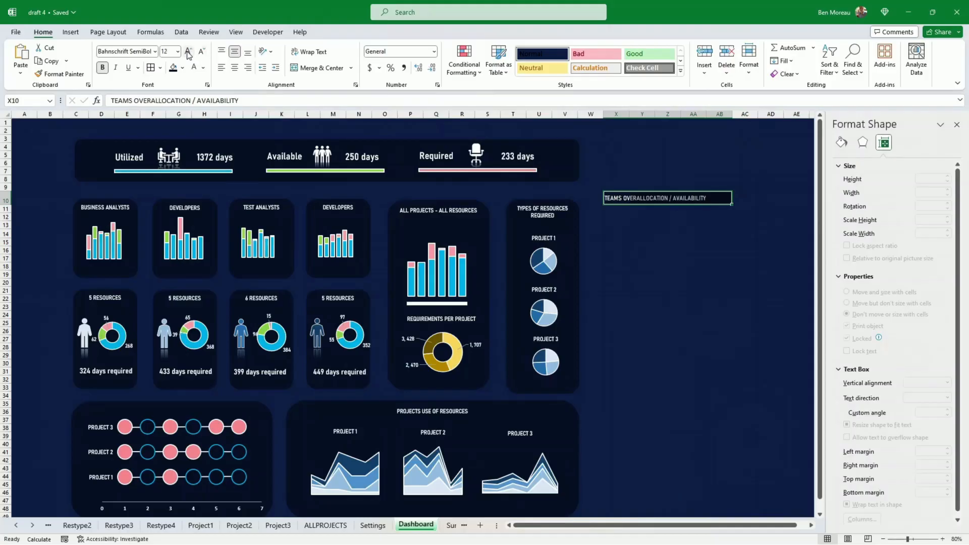
pyautogui.click(190, 54)
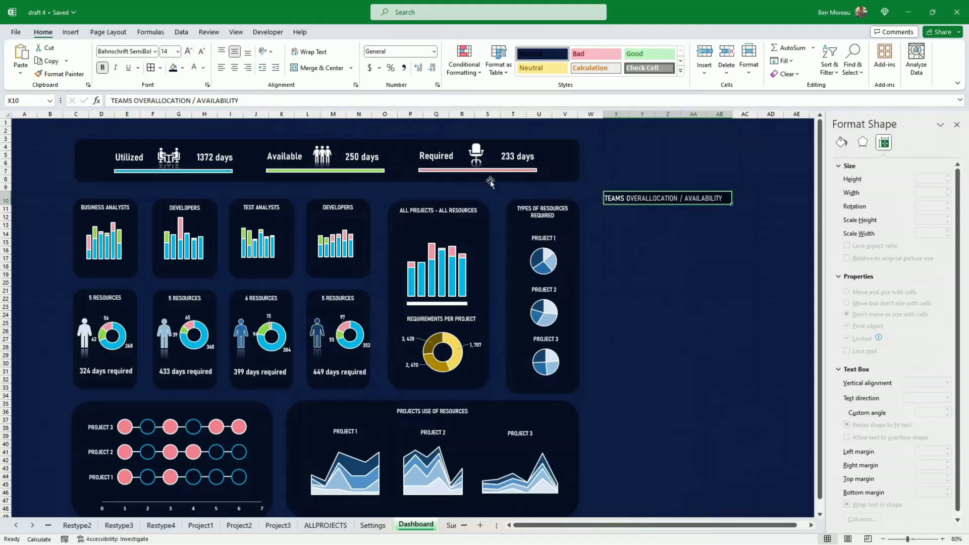
pyautogui.click(700, 237)
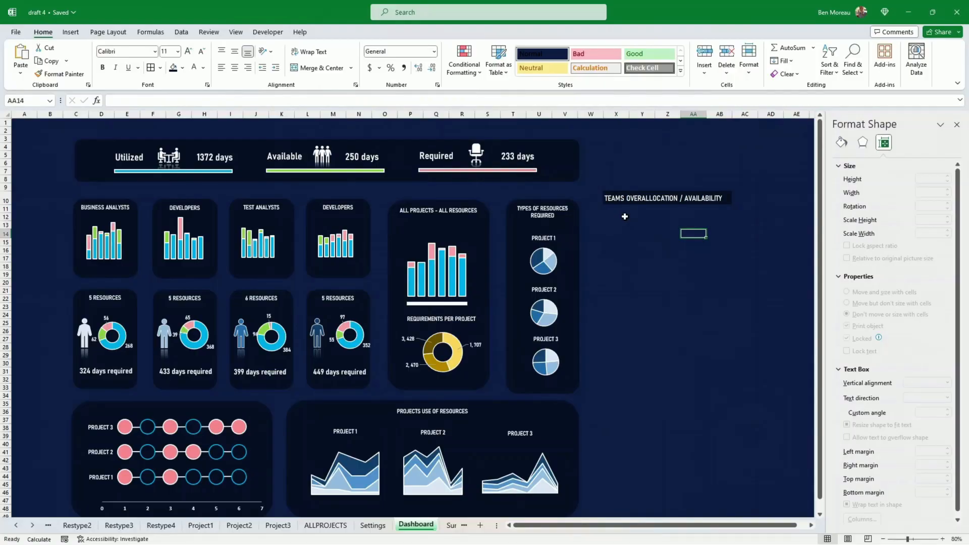
pyautogui.press('Up')
pyautogui.press('Up')
pyautogui.press('Up')
pyautogui.press('Left')
pyautogui.press('Left')
pyautogui.press('Left')
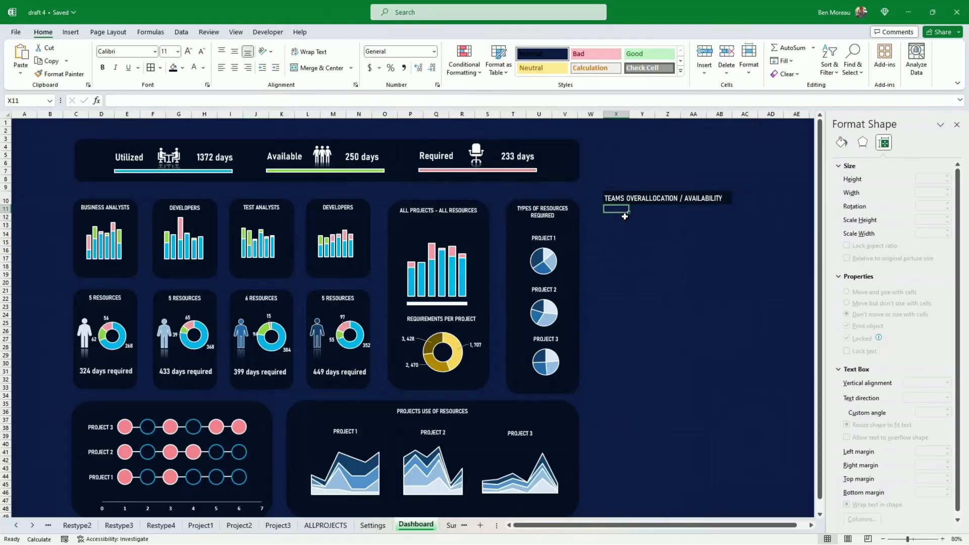
pyautogui.write('=')
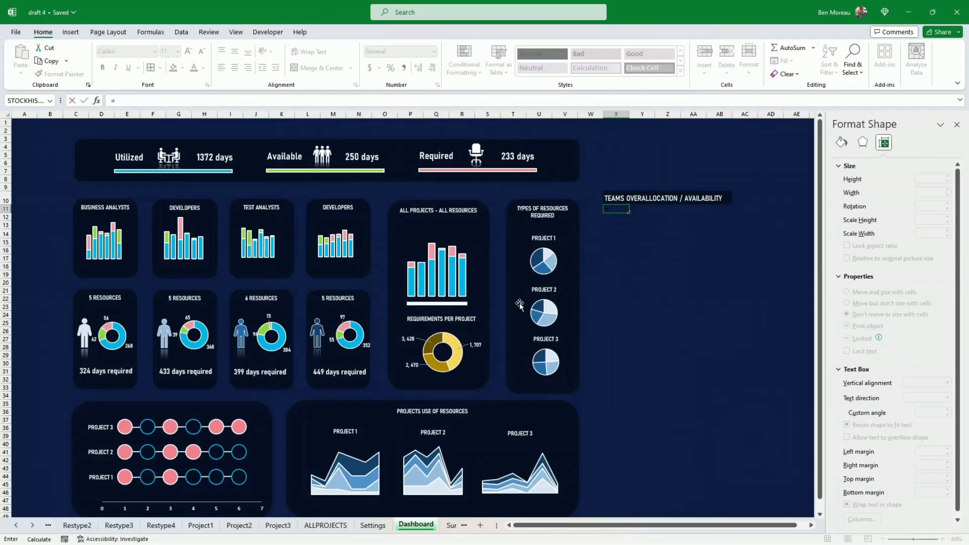
pyautogui.press('Return')
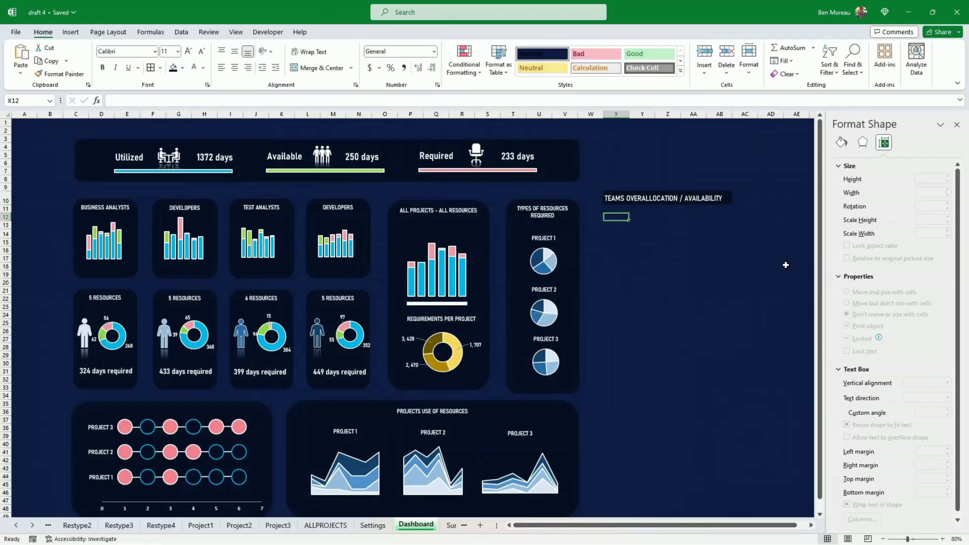
# - Fill the block X11:AD14 beneath the heading with the lightest blue theme shade
pyautogui.moveTo(618, 209); pyautogui.dragTo(770, 235)
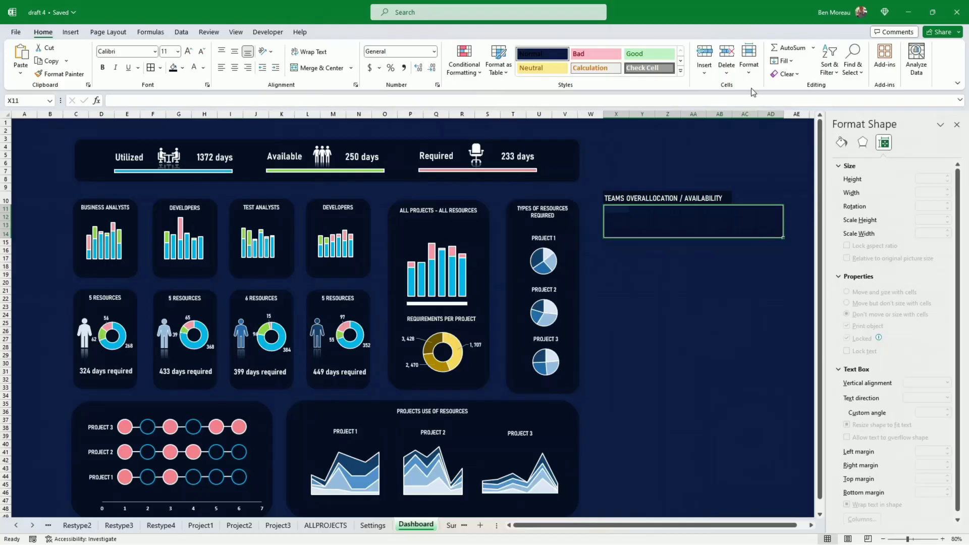
pyautogui.click(182, 67)
pyautogui.click(241, 106)
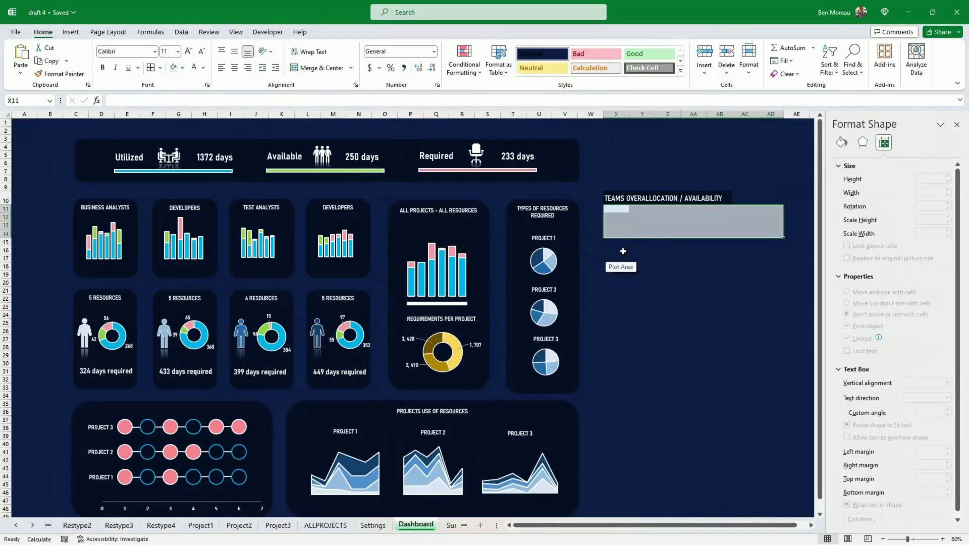
# - Link cell X11 to the team name in D3 of the Restype1 sheet and widen column X to fit it
pyautogui.click(618, 215)
pyautogui.write('=')
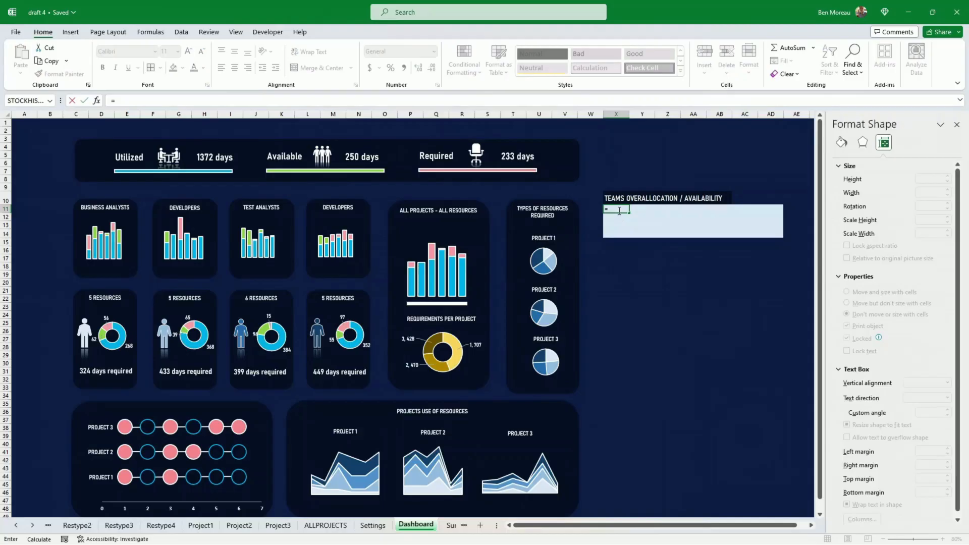
pyautogui.click(16, 525)
pyautogui.click(76, 524)
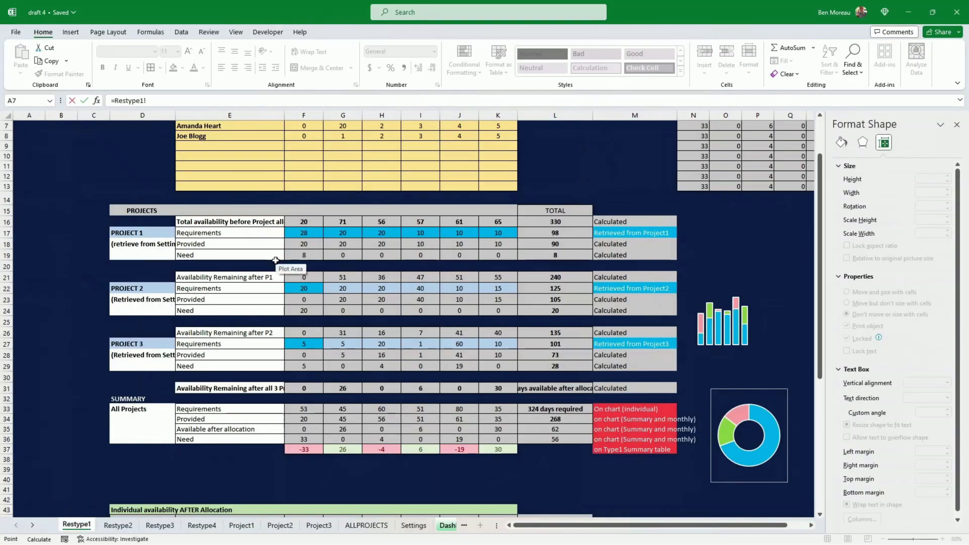
pyautogui.scroll(2, 275, 259)
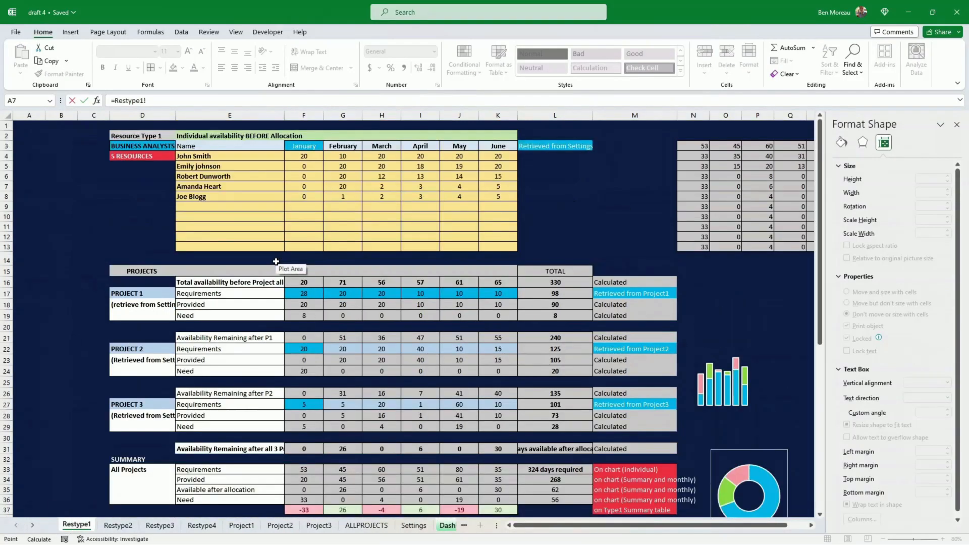
pyautogui.click(142, 144)
pyautogui.press('Return')
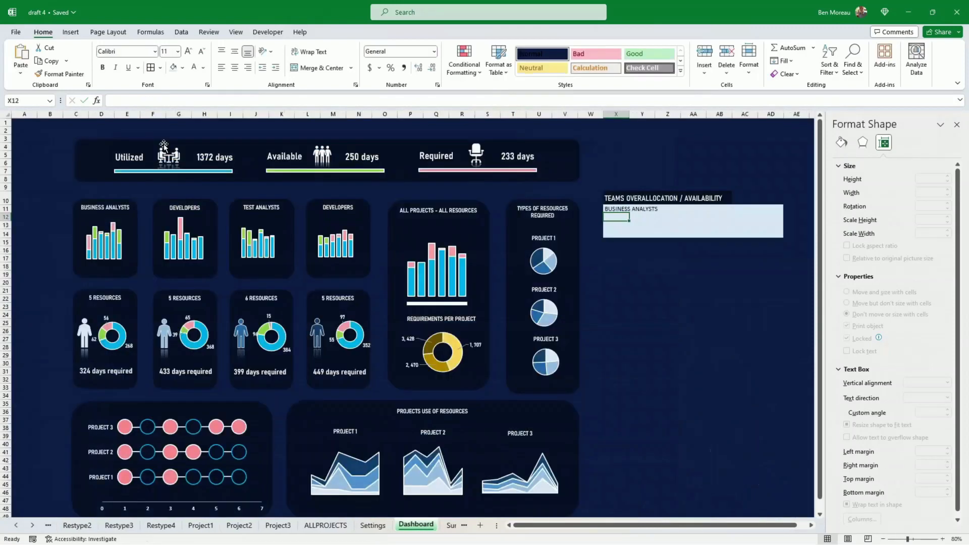
pyautogui.moveTo(628, 117); pyautogui.dragTo(660, 117)
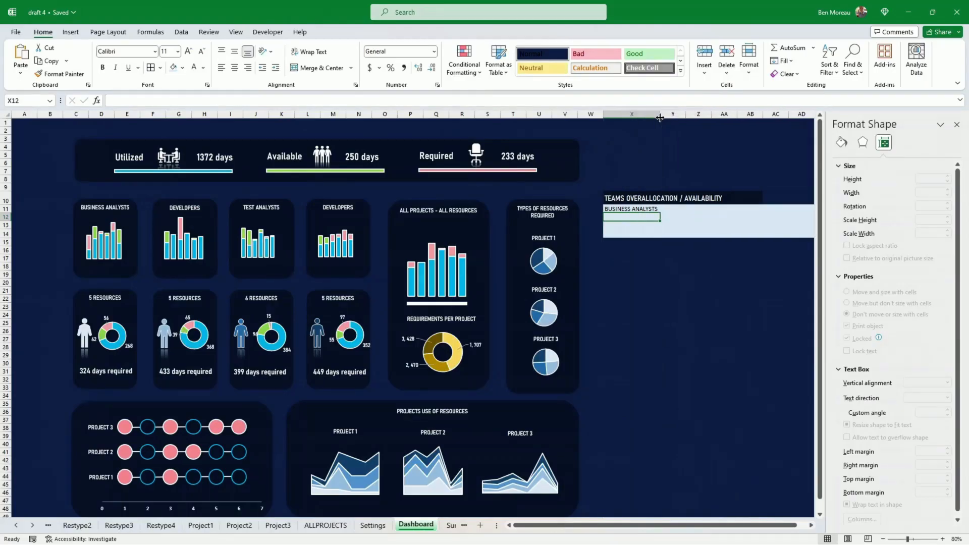
# - Close the Format Shape pane and link Y11 to the monthly balances in F37:K37 of the Restype1 sheet
pyautogui.click(956, 124)
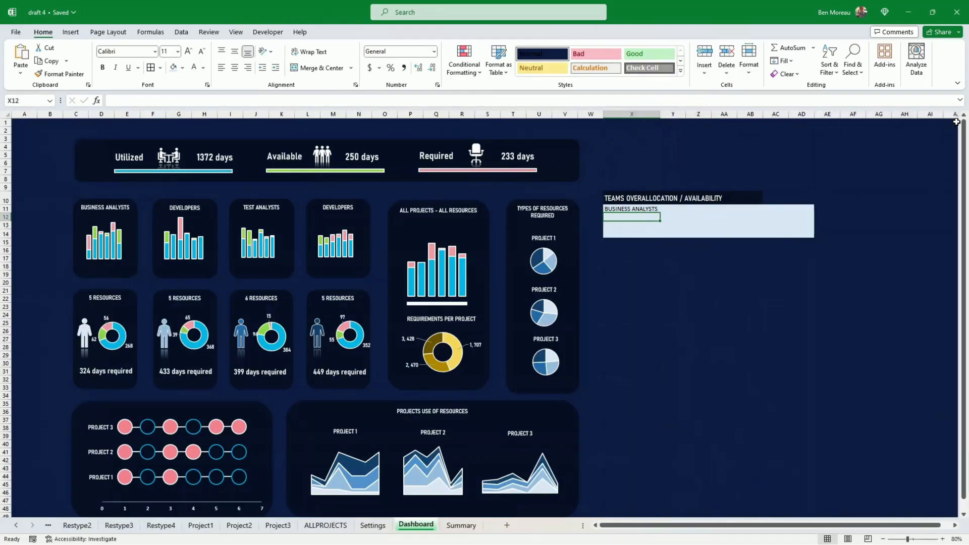
pyautogui.click(673, 209)
pyautogui.write('=')
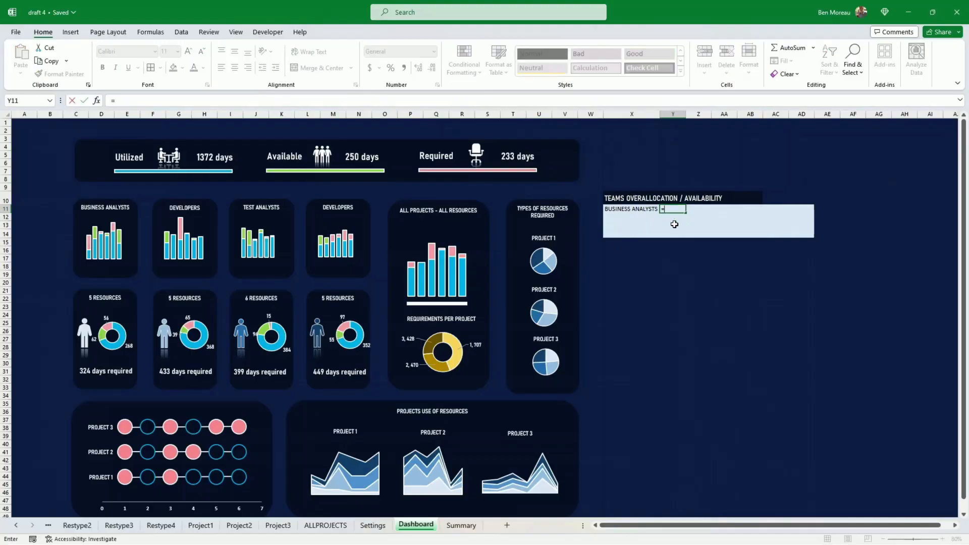
pyautogui.click(48, 525)
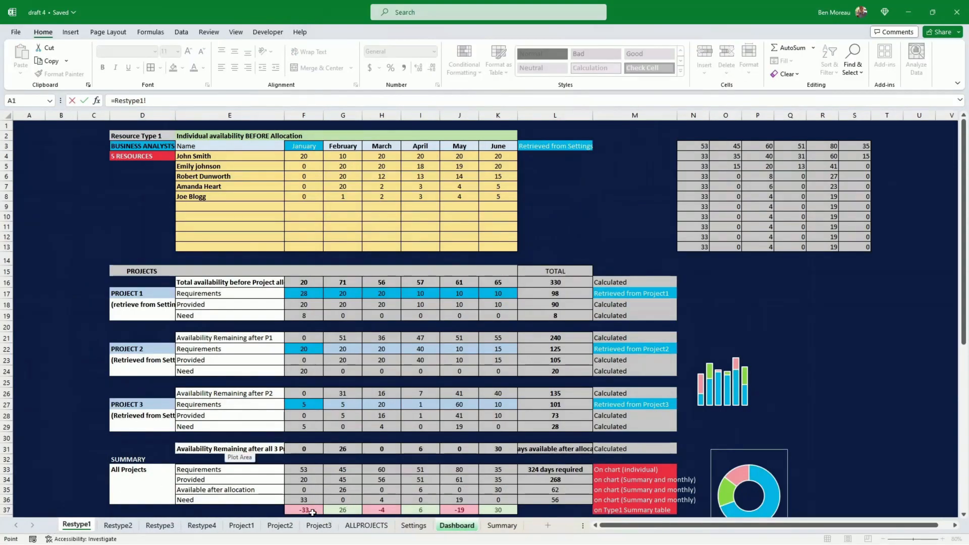
pyautogui.moveTo(307, 510); pyautogui.dragTo(480, 506)
pyautogui.press('Return')
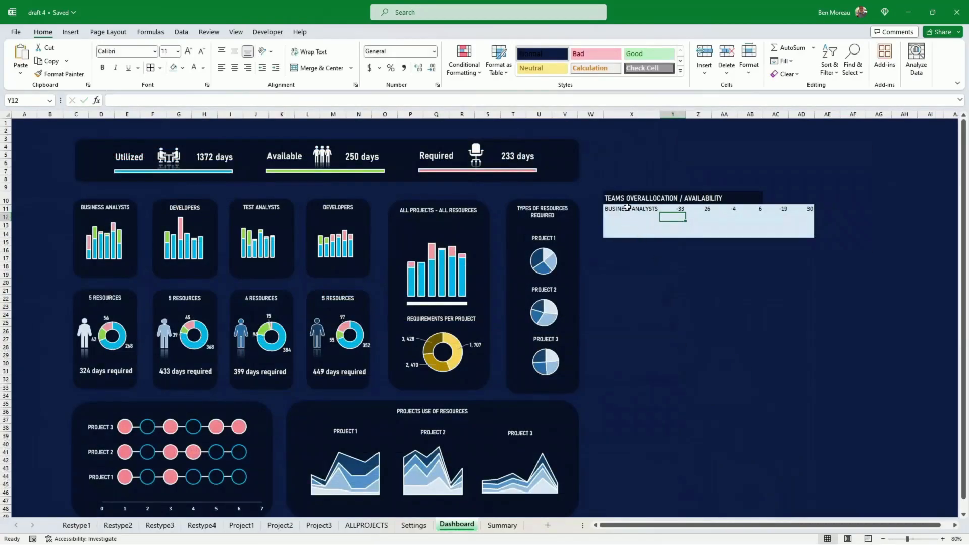
# - Set the table block X11:AD14 in the Bahnschrift SemiBold SemiConden font
pyautogui.moveTo(626, 208); pyautogui.dragTo(796, 232)
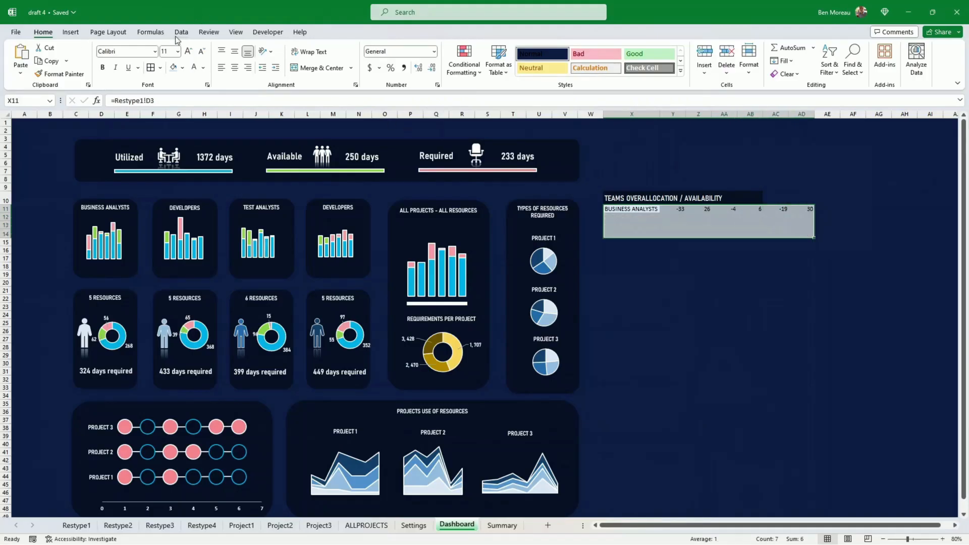
pyautogui.click(155, 52)
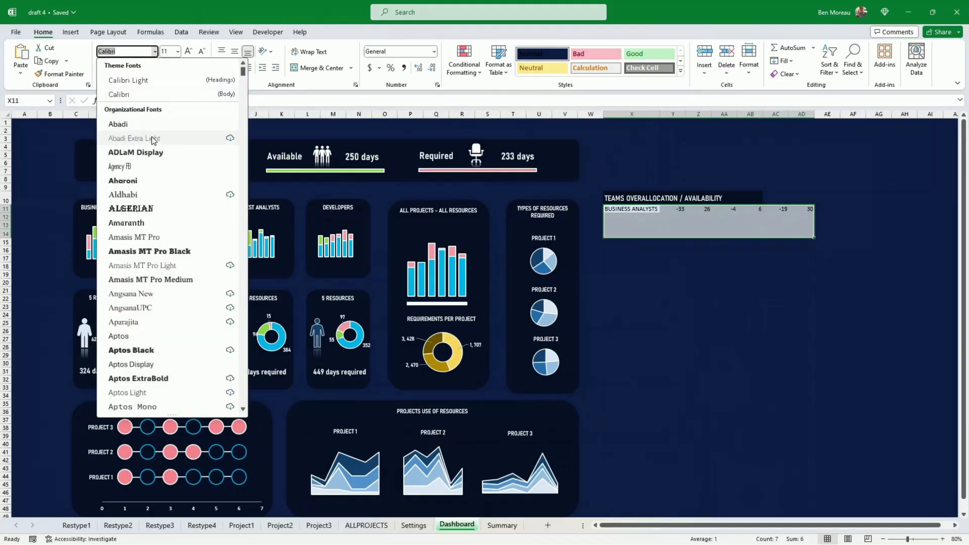
pyautogui.scroll(-6, 162, 208)
pyautogui.scroll(-4, 171, 242)
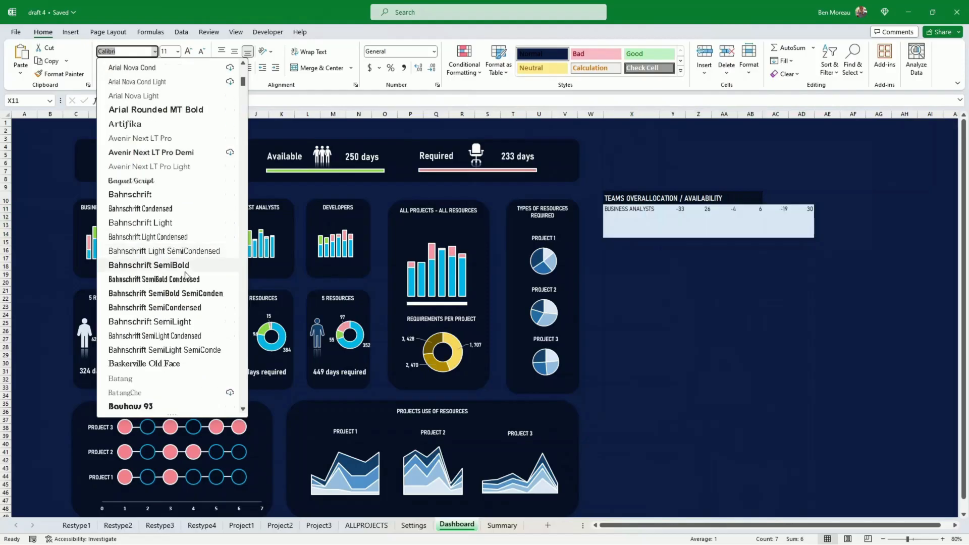
pyautogui.click(200, 293)
pyautogui.click(631, 209)
pyautogui.moveTo(659, 213); pyautogui.dragTo(657, 234)
pyautogui.hotkey('ctrl', 'z')
# - Link X12, X13 and X14 to the team names in D3 of the Restype2, Restype3 and Restype4 sheets
pyautogui.click(637, 218)
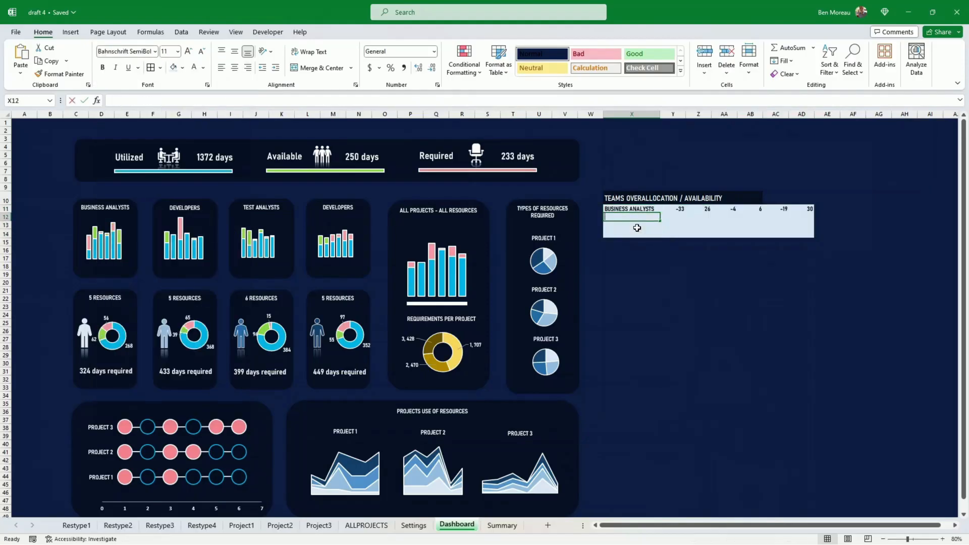
pyautogui.write('=')
pyautogui.click(118, 525)
pyautogui.click(141, 141)
pyautogui.press('Return')
pyautogui.write('=')
pyautogui.click(201, 526)
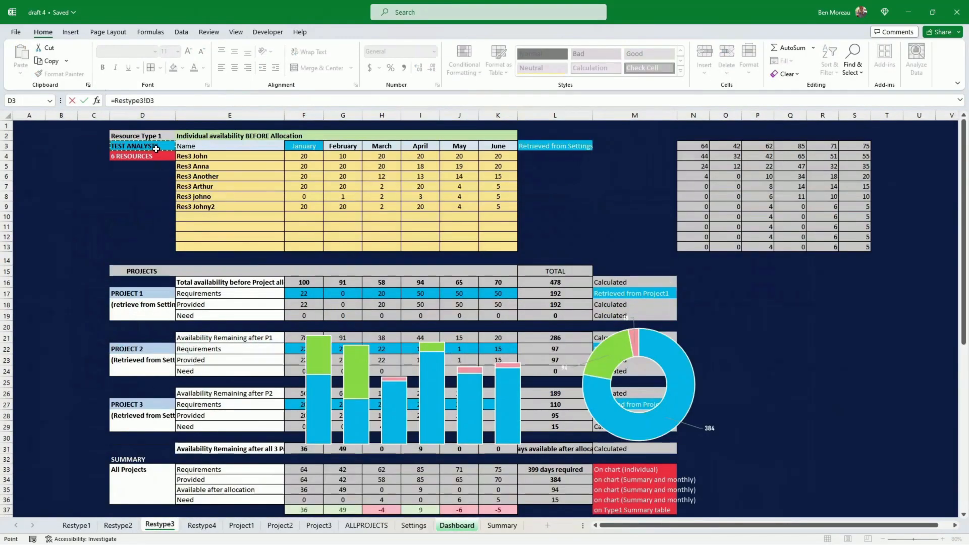
pyautogui.click(139, 145)
pyautogui.press('Return')
pyautogui.press('Return')
# - Make the F37:K37 reference in the Y11 formula absolute
pyautogui.click(675, 208)
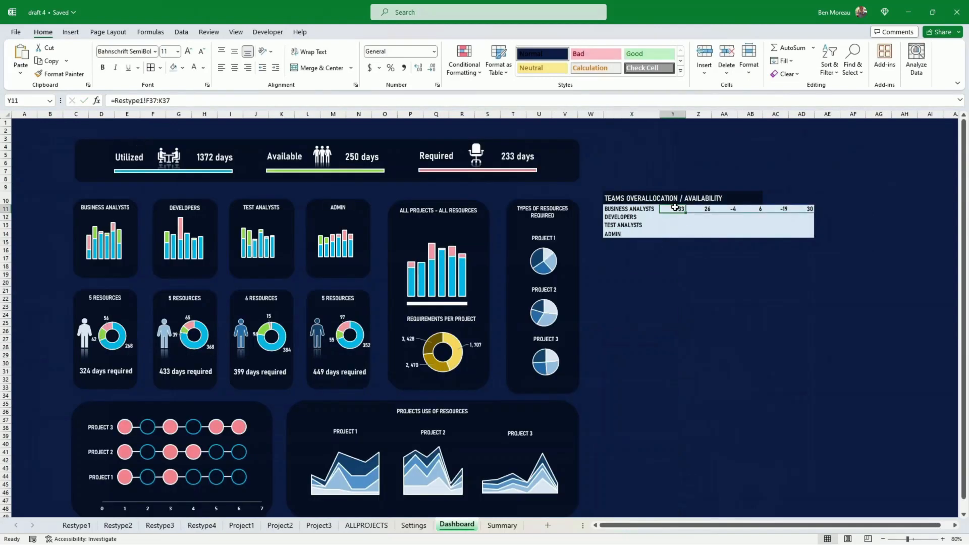
pyautogui.click(156, 101)
pyautogui.press('F4')
pyautogui.press('Return')
# - Copy the Y11 formula down to Y12, Y13 and Y14
pyautogui.press('Up')
pyautogui.hotkey('ctrl', 'c')
pyautogui.press('Down')
pyautogui.hotkey('ctrl', 'v')
pyautogui.press('Down')
pyautogui.hotkey('ctrl', 'v')
pyautogui.press('Down')
pyautogui.hotkey('ctrl', 'v')
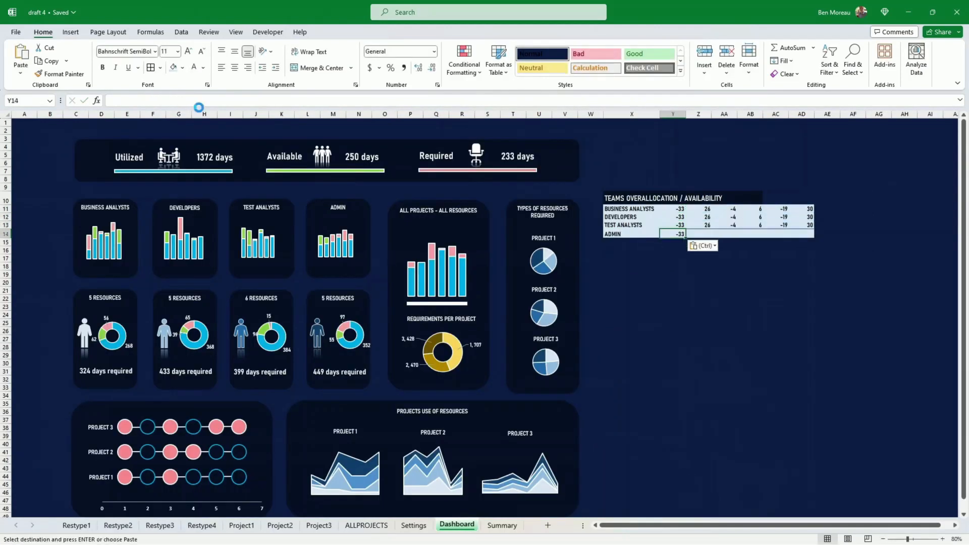
# - Change the sheet references in Y12, Y13 and Y14 to Restype2, Restype3 and Restype4 respectively
pyautogui.press('Up')
pyautogui.press('Up')
pyautogui.click(157, 100)
pyautogui.press('BackSpace')
pyautogui.write('2')
pyautogui.press('Return')
pyautogui.click(143, 100)
pyautogui.press('BackSpace')
pyautogui.press('3')
pyautogui.press('Return')
pyautogui.click(144, 101)
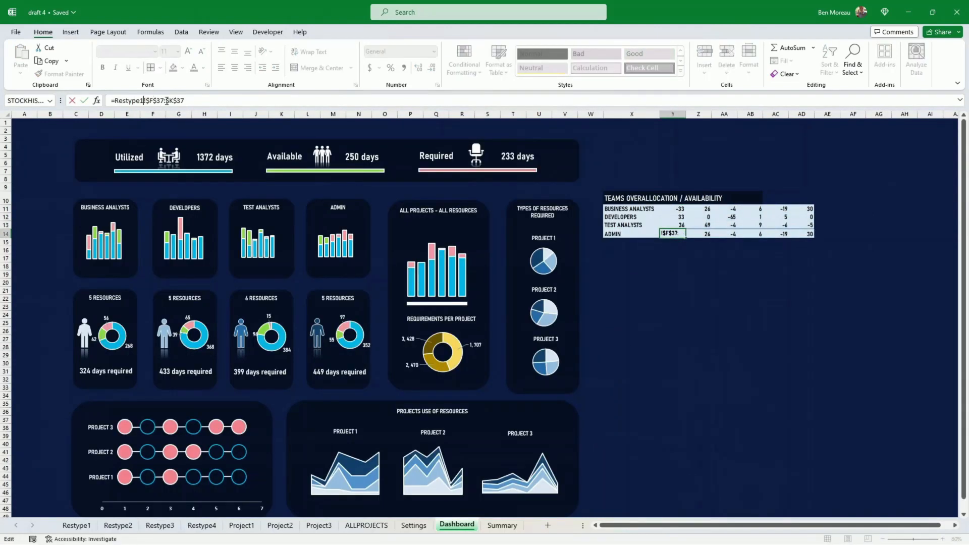
pyautogui.press('BackSpace')
pyautogui.press('4')
pyautogui.press('Return')
# - Keep the lightest blue on X11 and fill the Developers cell X12 with a slightly darker light blue theme shade
pyautogui.click(613, 208)
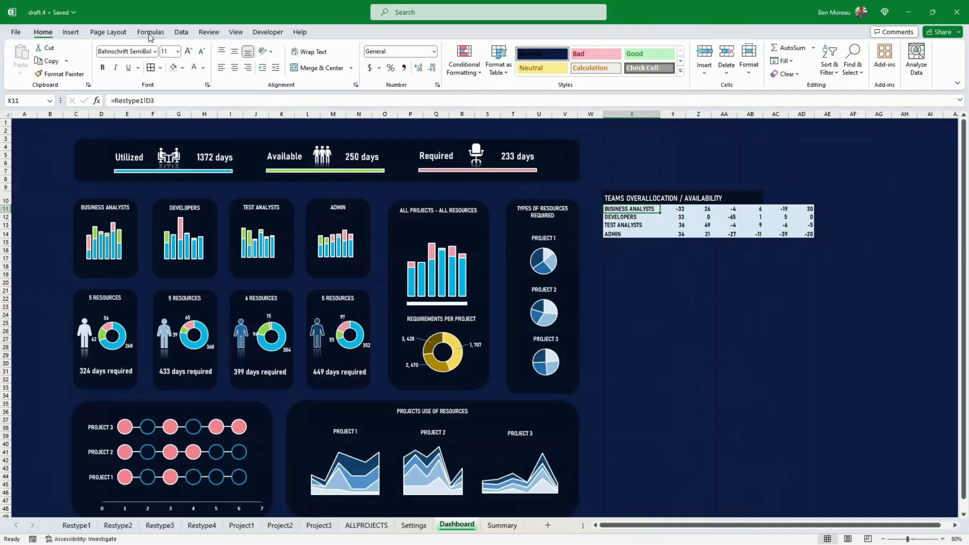
pyautogui.click(182, 67)
pyautogui.click(651, 217)
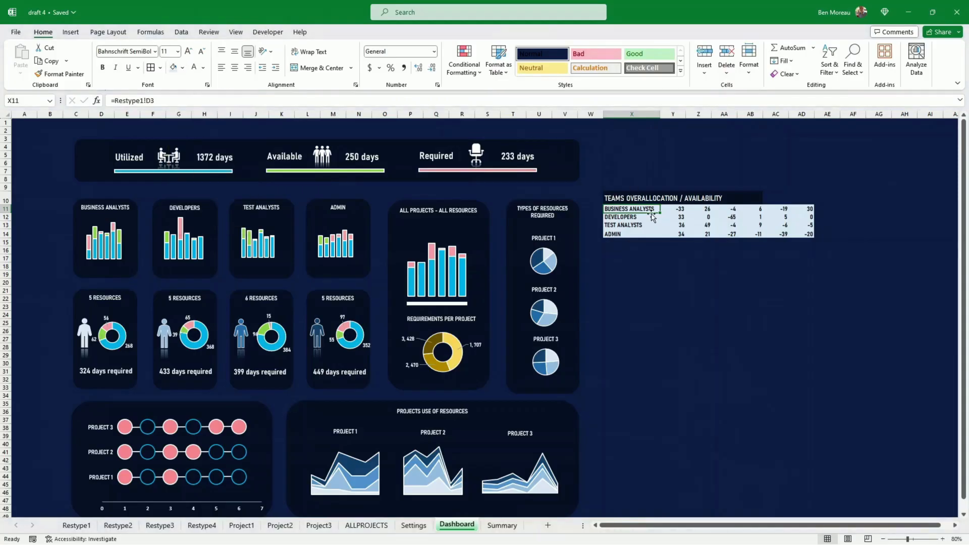
pyautogui.click(651, 216)
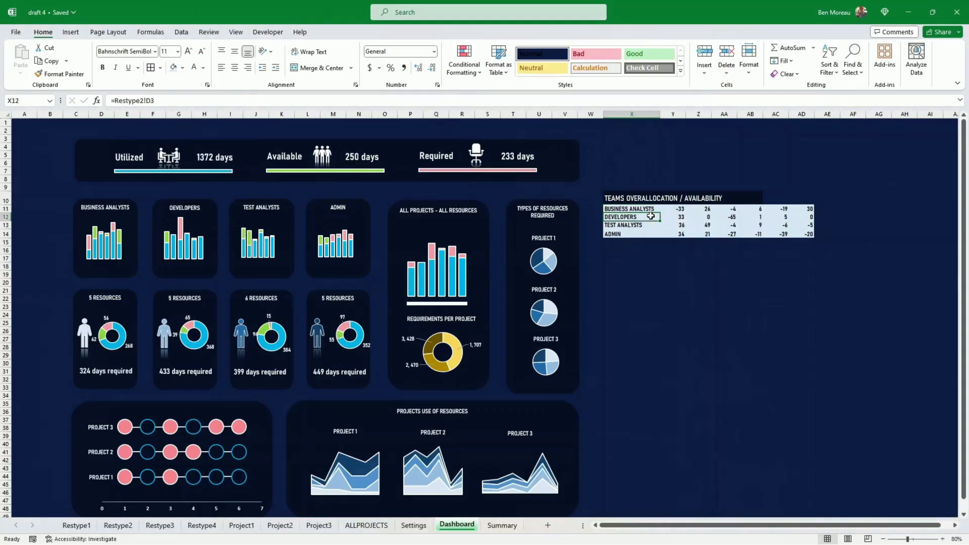
pyautogui.click(182, 67)
pyautogui.click(241, 124)
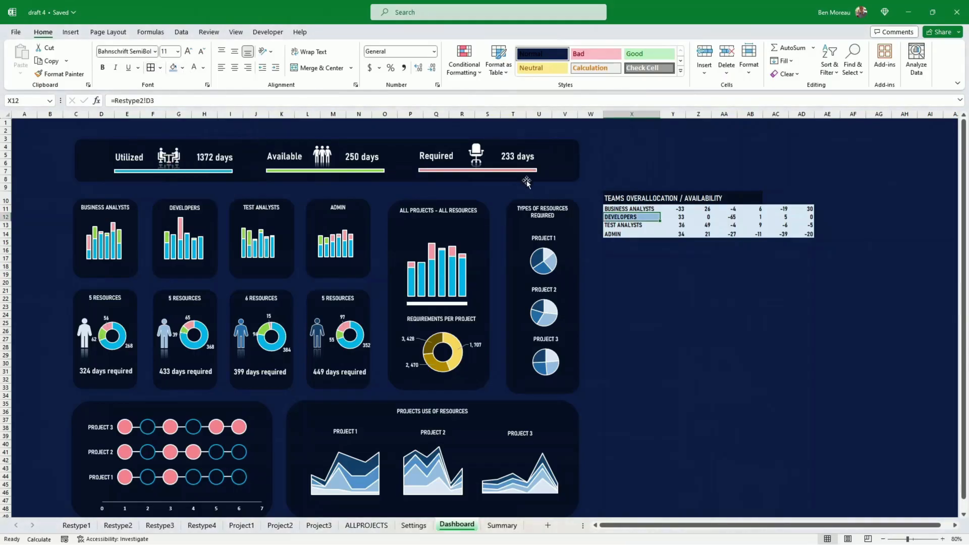
# - Fill the Test Analysts cell X13 with the base blue theme colour and the Admin cell X14 with the darkest blue shade
pyautogui.click(642, 226)
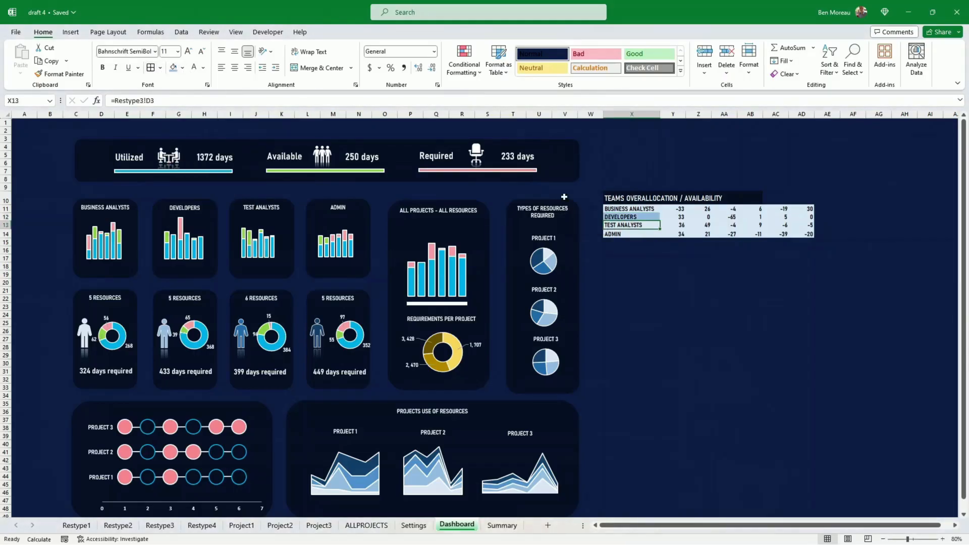
pyautogui.click(183, 70)
pyautogui.click(240, 94)
pyautogui.click(627, 235)
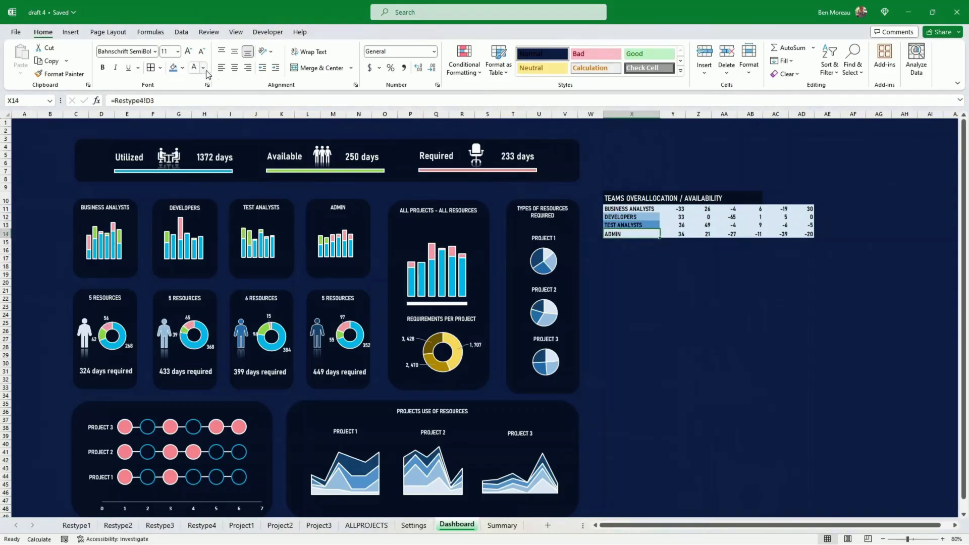
pyautogui.click(182, 69)
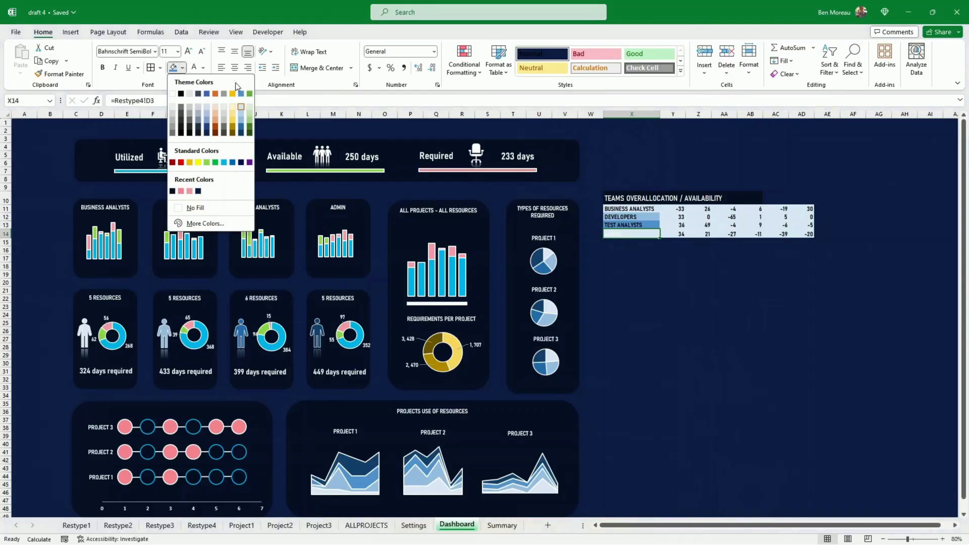
pyautogui.click(244, 134)
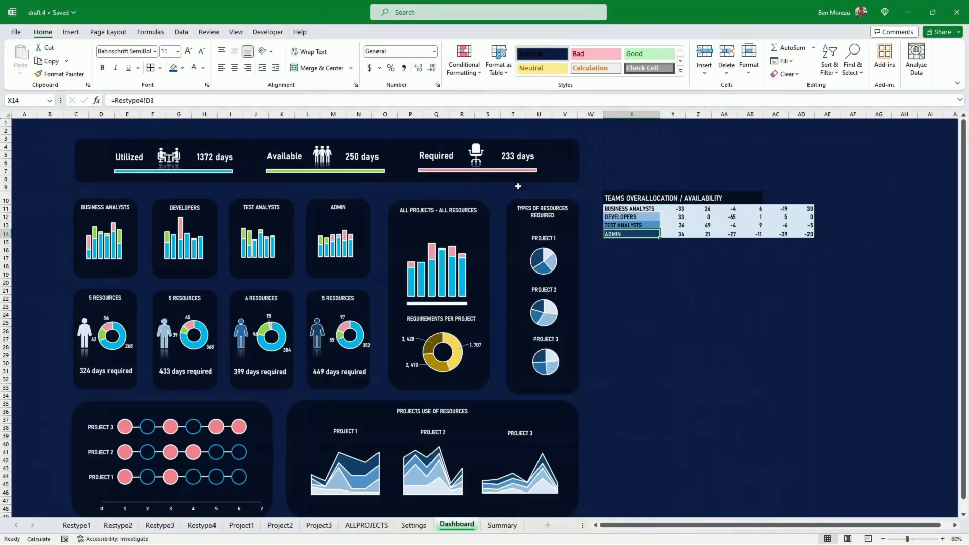
# - Make the text of the team names in X12:X14 white
pyautogui.click(671, 266)
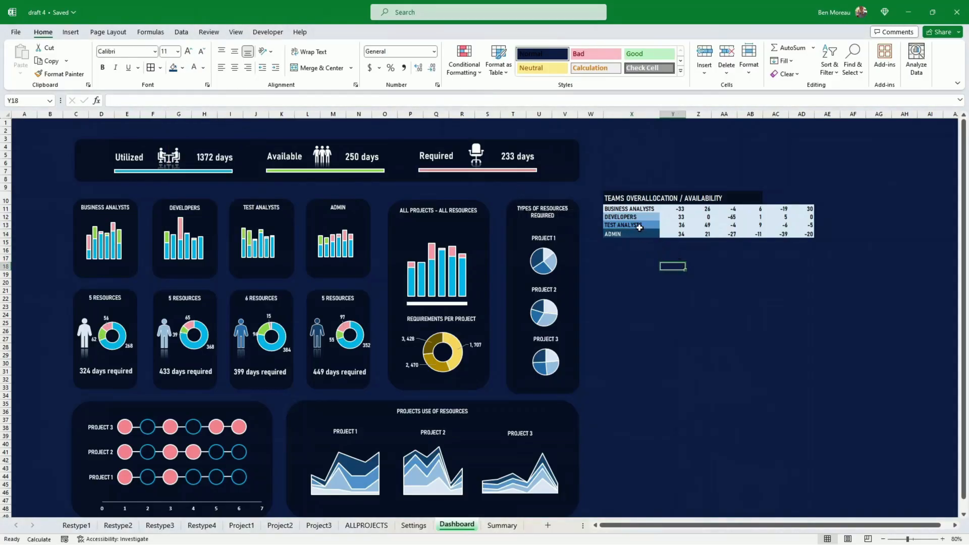
pyautogui.moveTo(635, 216); pyautogui.dragTo(638, 232)
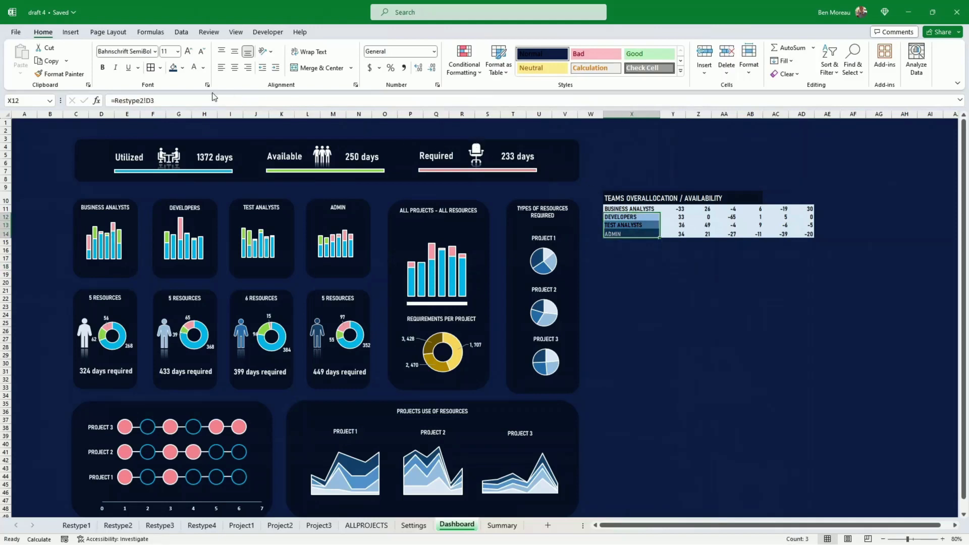
# - Make rows 11 to 14 slightly taller and centre their contents vertically and horizontally
pyautogui.moveTo(6, 208); pyautogui.dragTo(9, 239)
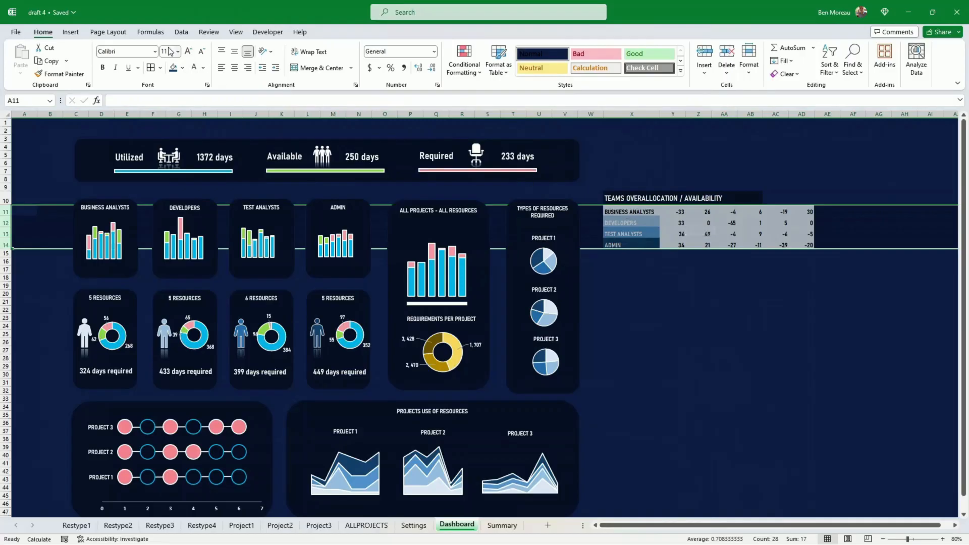
pyautogui.click(234, 51)
pyautogui.click(235, 68)
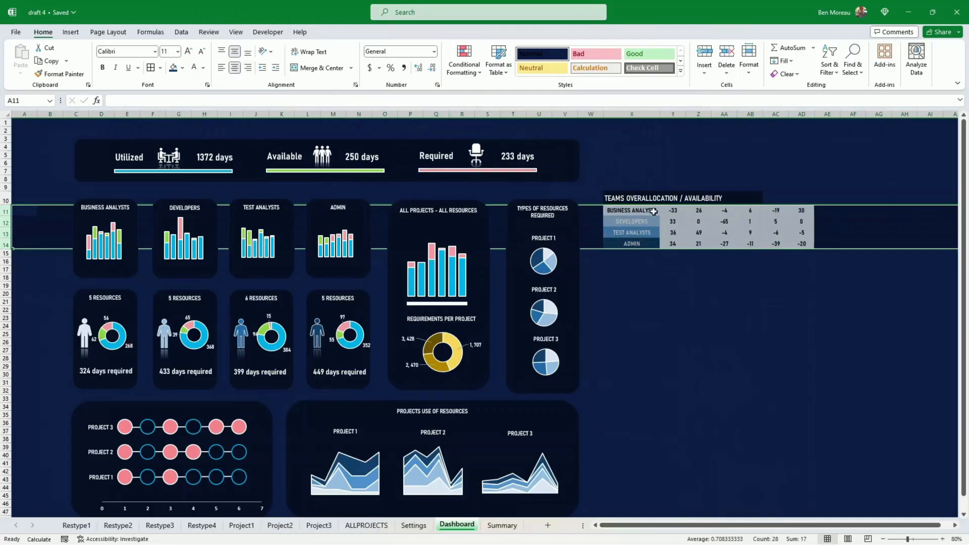
pyautogui.click(673, 262)
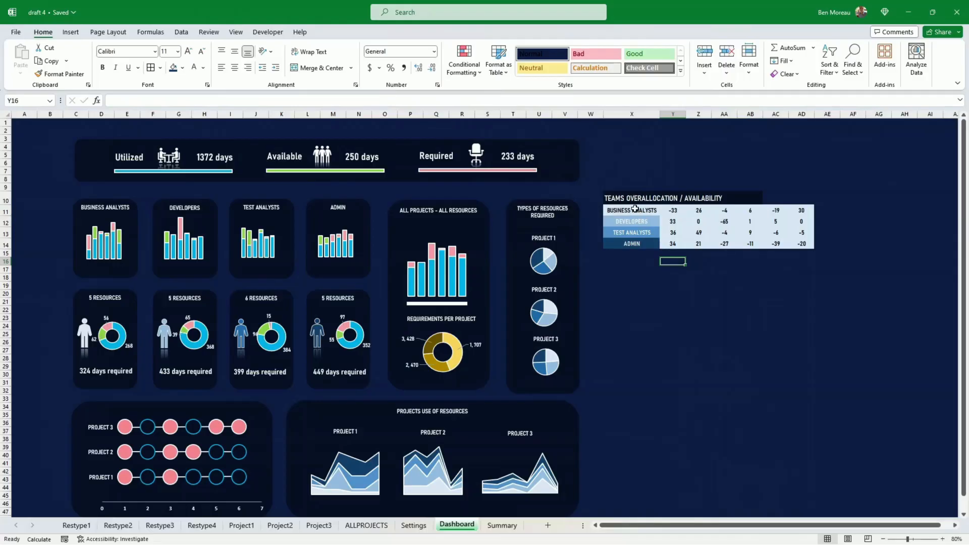
# - Apply white outline and inside borders to the table block X11:AD14
pyautogui.moveTo(635, 209); pyautogui.dragTo(797, 244)
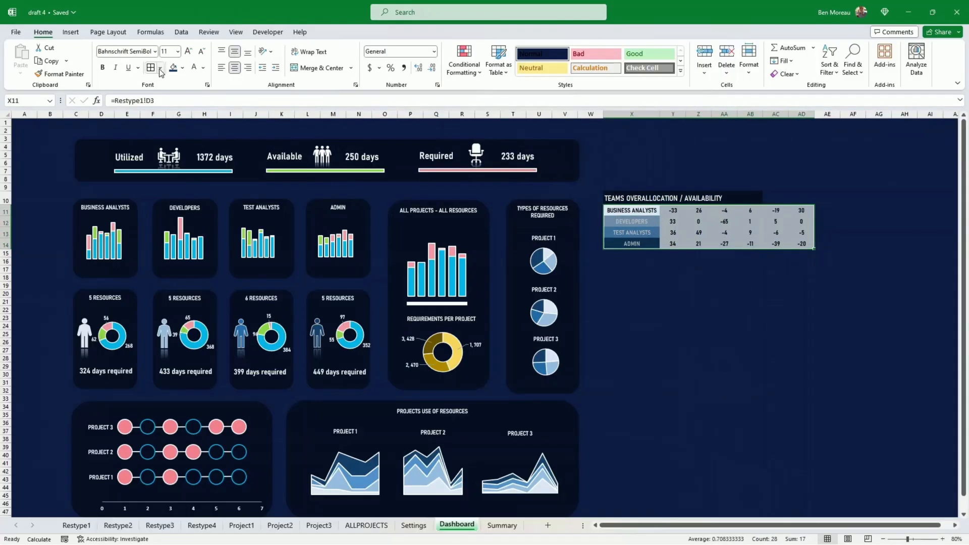
pyautogui.click(160, 69)
pyautogui.click(202, 372)
pyautogui.click(511, 346)
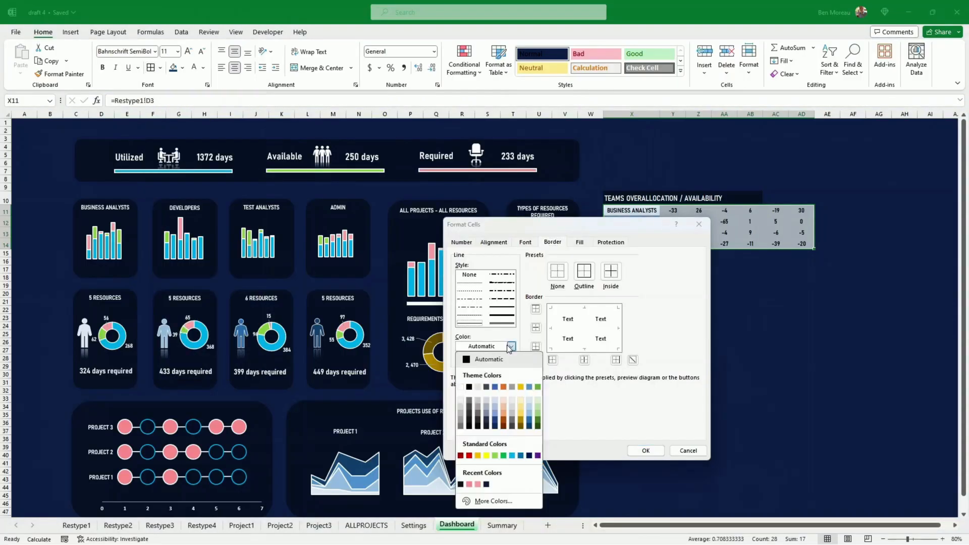
pyautogui.click(460, 387)
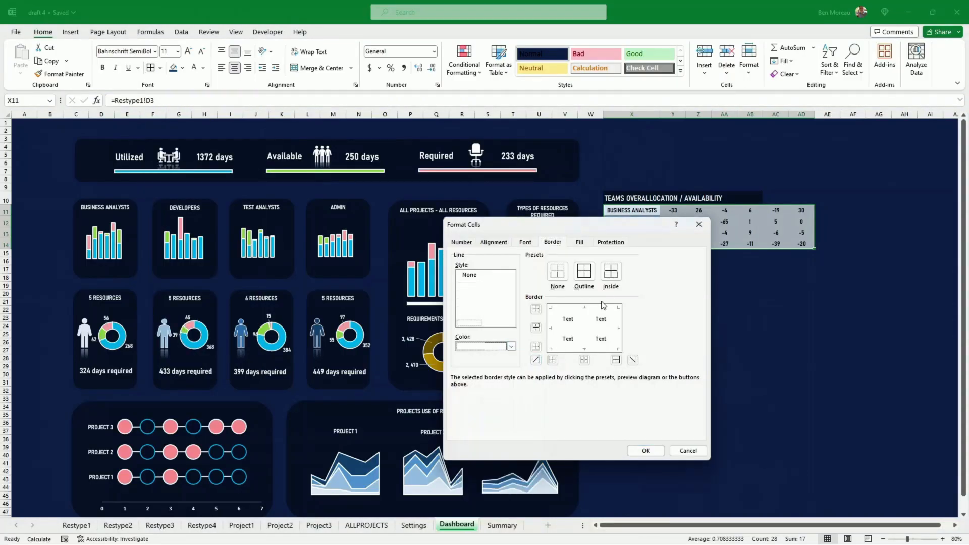
pyautogui.click(584, 271)
pyautogui.click(606, 273)
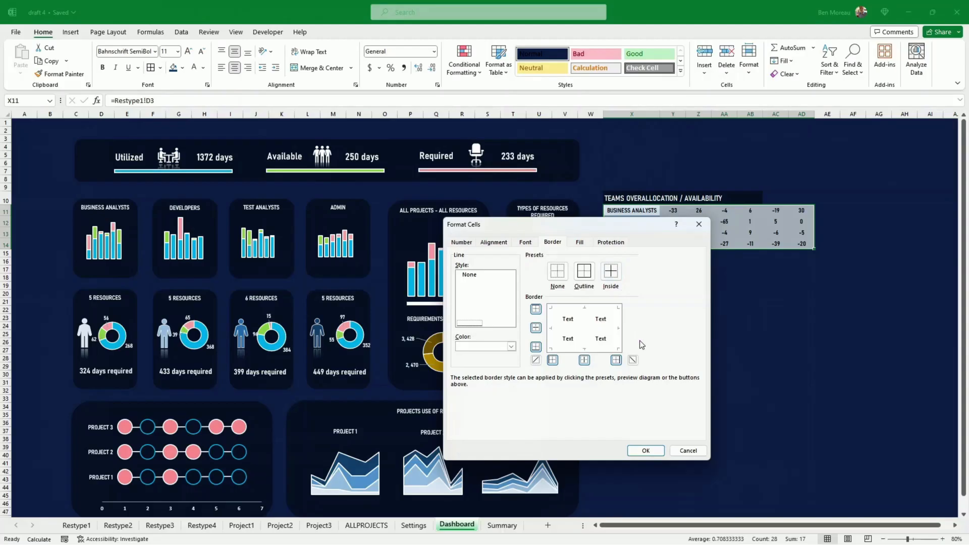
pyautogui.click(656, 451)
pyautogui.click(683, 431)
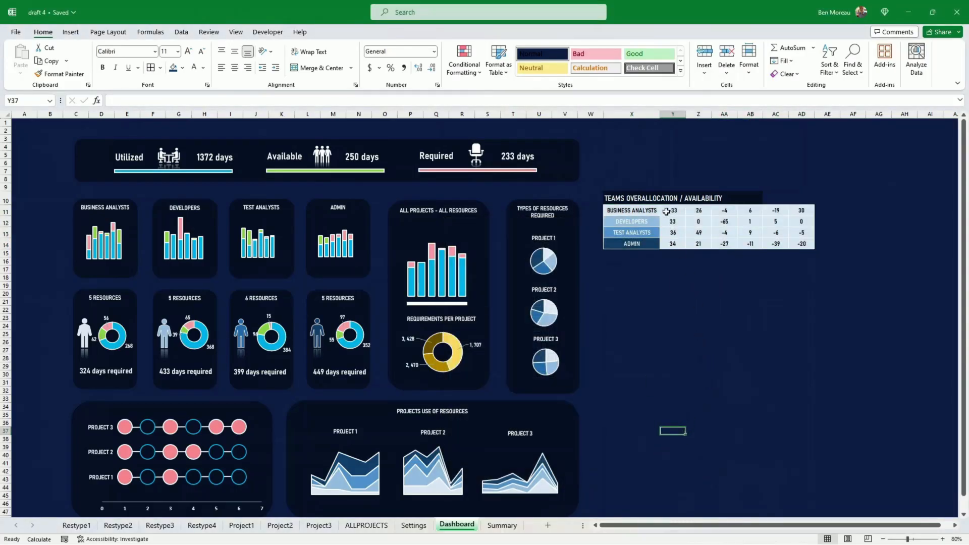
# - Highlight values greater than 0 in Y11:AD14 with Green Fill with Dark Green Text
pyautogui.moveTo(666, 211); pyautogui.dragTo(790, 244)
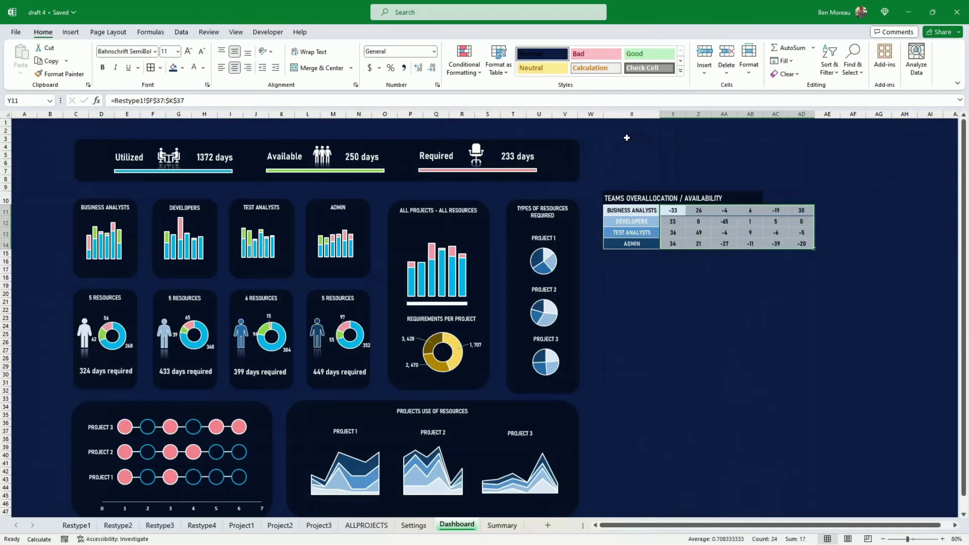
pyautogui.click(461, 76)
pyautogui.moveTo(476, 94)
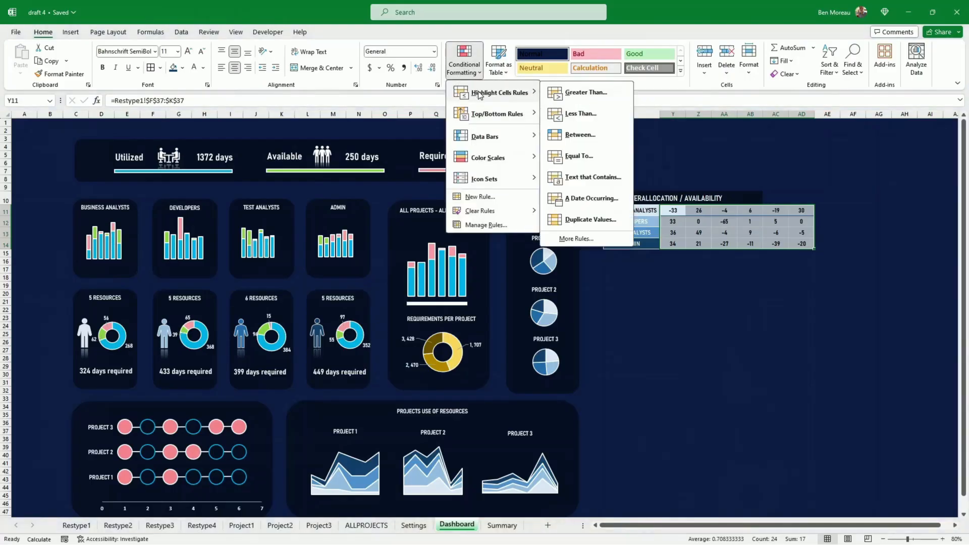
pyautogui.click(580, 92)
pyautogui.write('0')
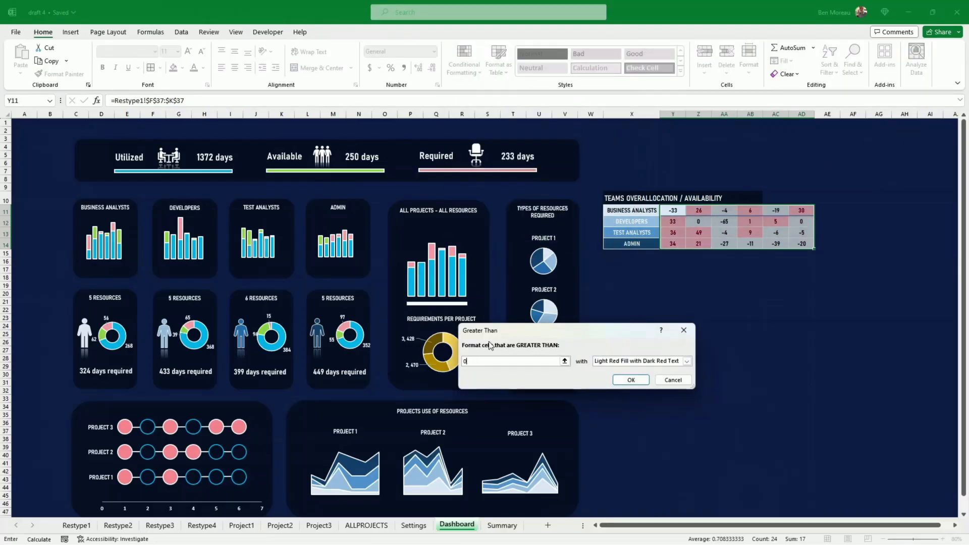
pyautogui.click(617, 364)
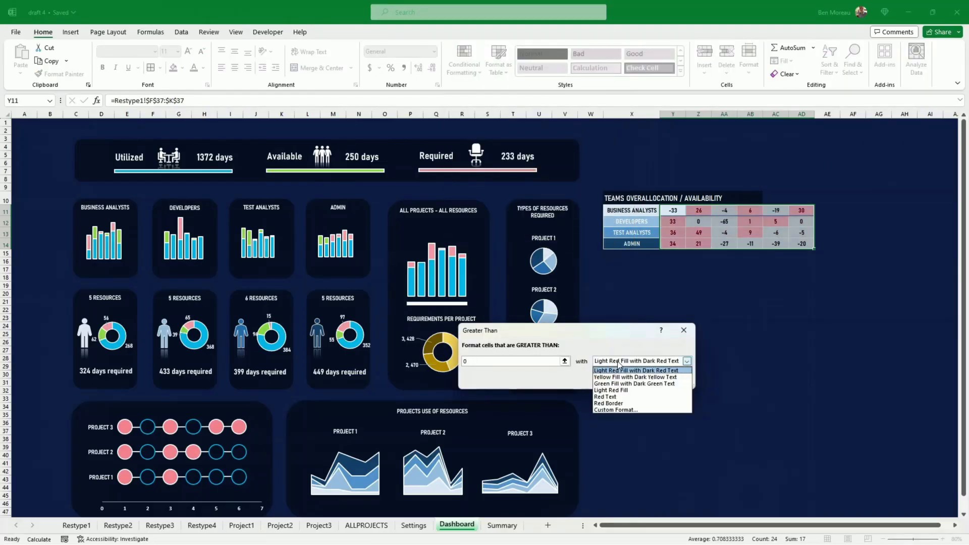
pyautogui.click(627, 386)
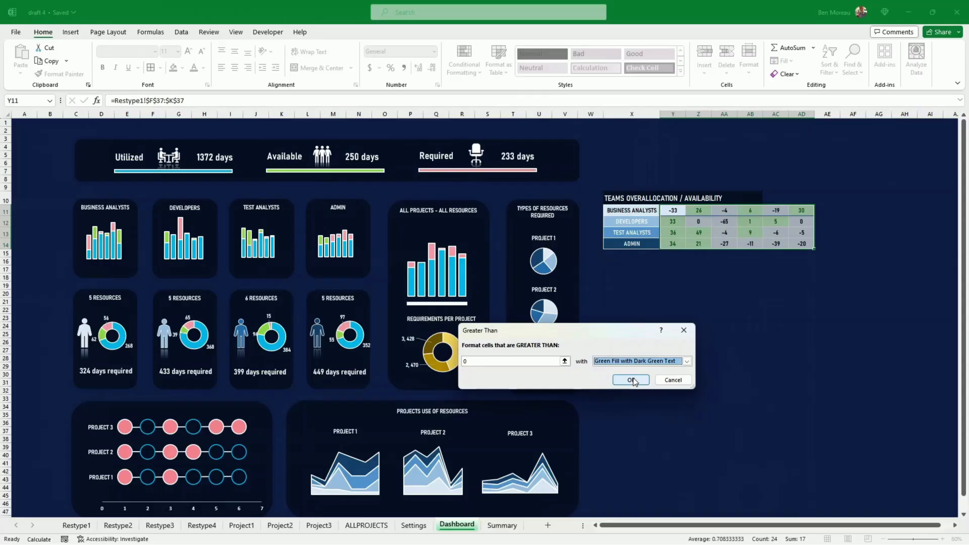
pyautogui.click(631, 380)
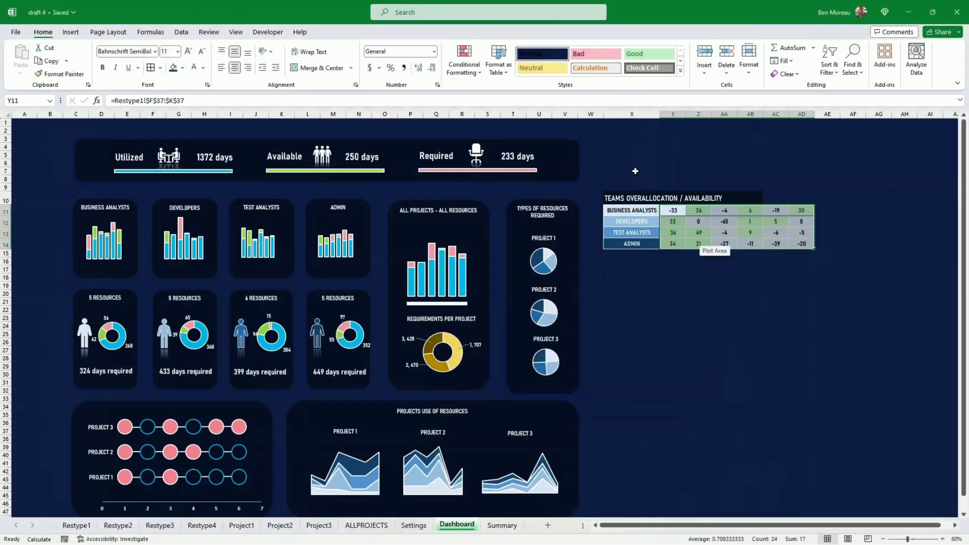
# - Highlight values less than 0 in Y11:AD14 with Light Red Fill with Dark Red Text
pyautogui.click(459, 76)
pyautogui.moveTo(484, 96)
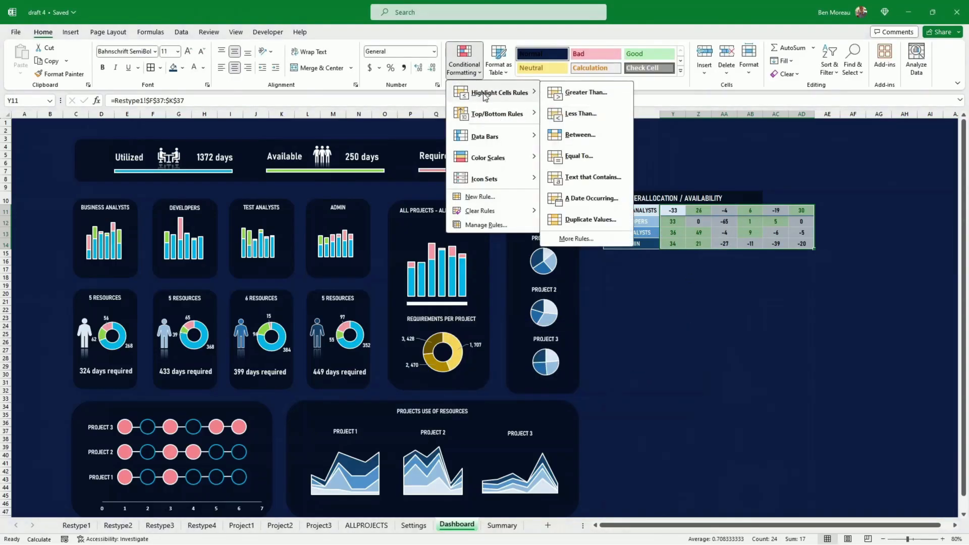
pyautogui.click(561, 113)
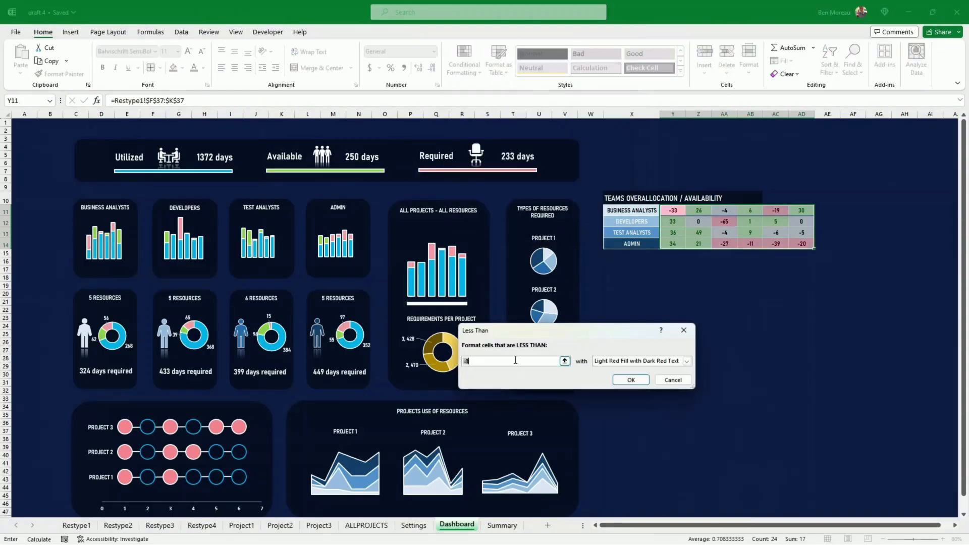
pyautogui.write('0')
pyautogui.click(631, 380)
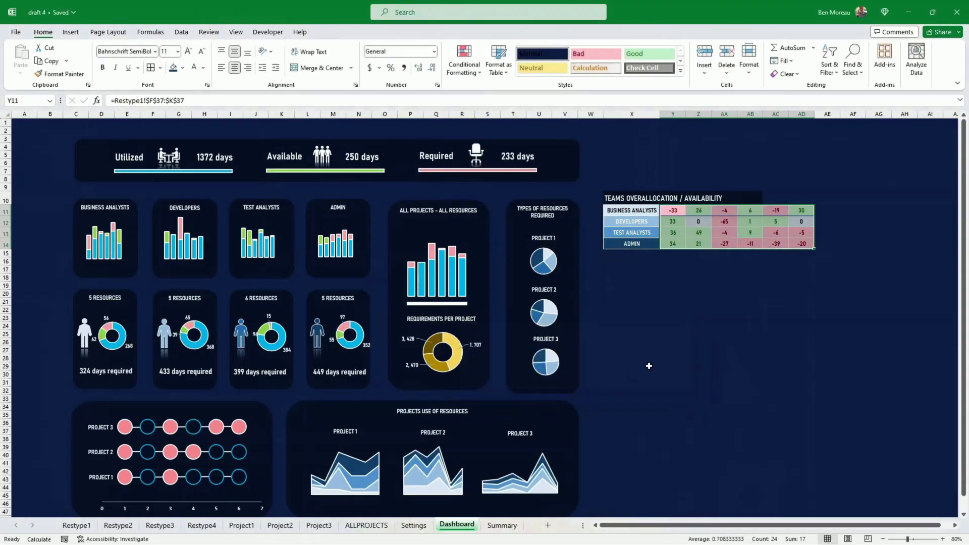
pyautogui.click(651, 365)
# - Change the font colour of the less-than-0 conditional formatting rule on Y11:AD14 to Automatic
pyautogui.moveTo(668, 210); pyautogui.dragTo(800, 244)
pyautogui.click(477, 73)
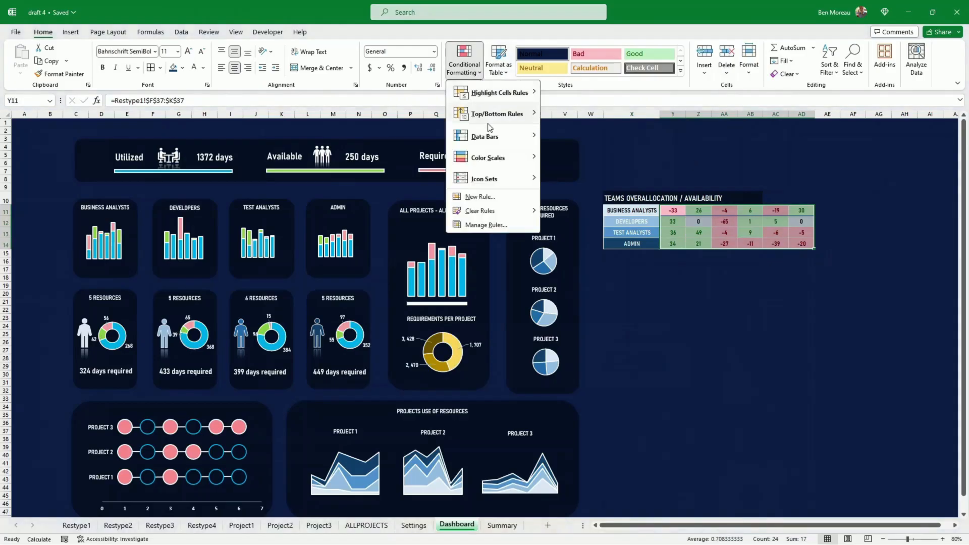
pyautogui.click(485, 224)
pyautogui.click(569, 347)
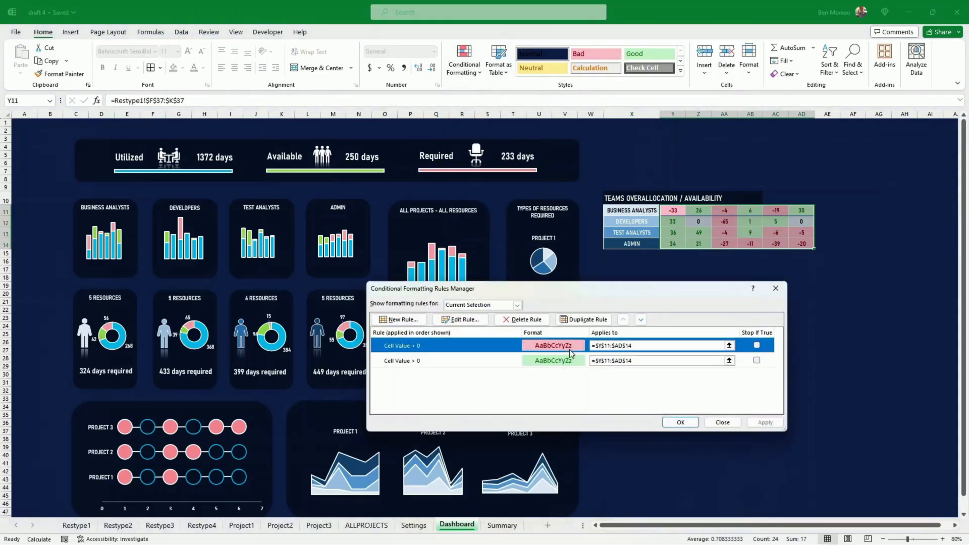
pyautogui.click(464, 320)
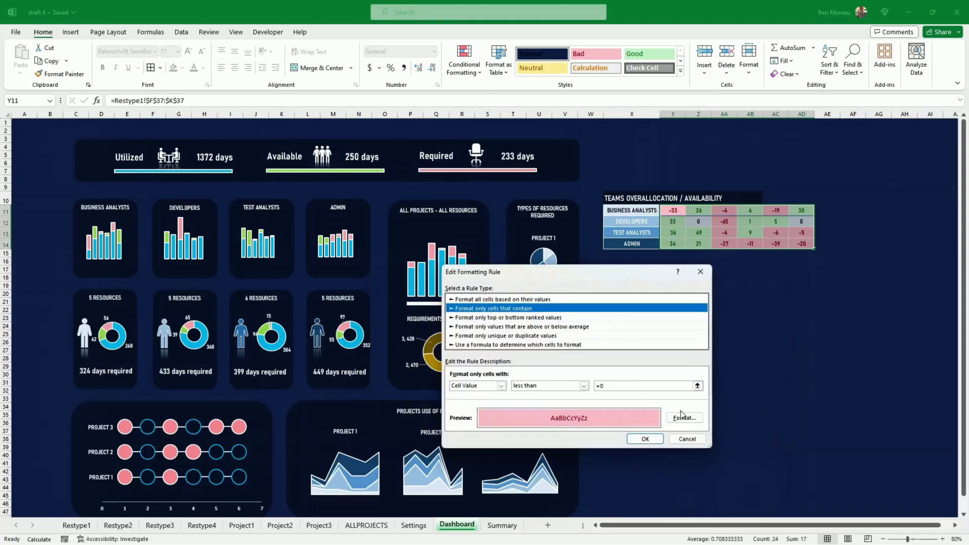
pyautogui.click(684, 419)
pyautogui.click(621, 317)
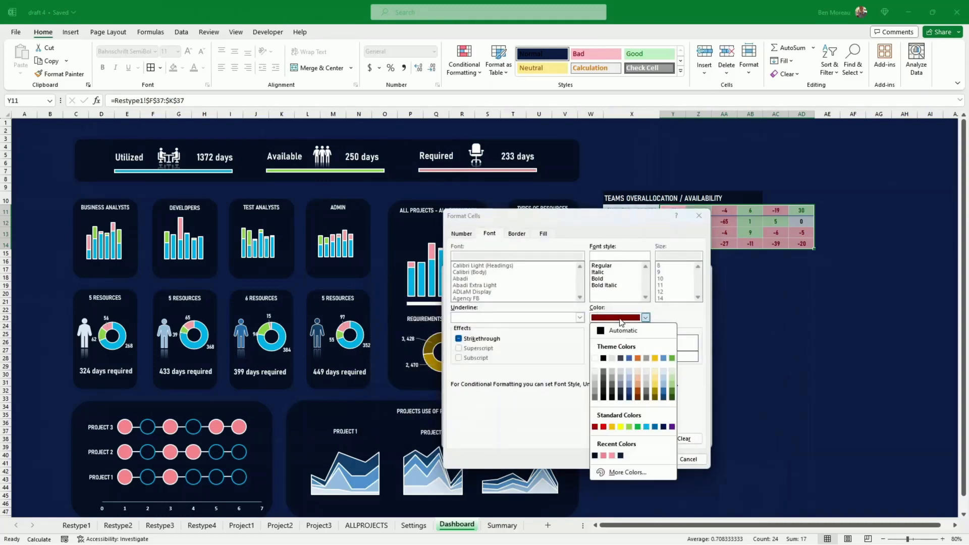
pyautogui.click(620, 331)
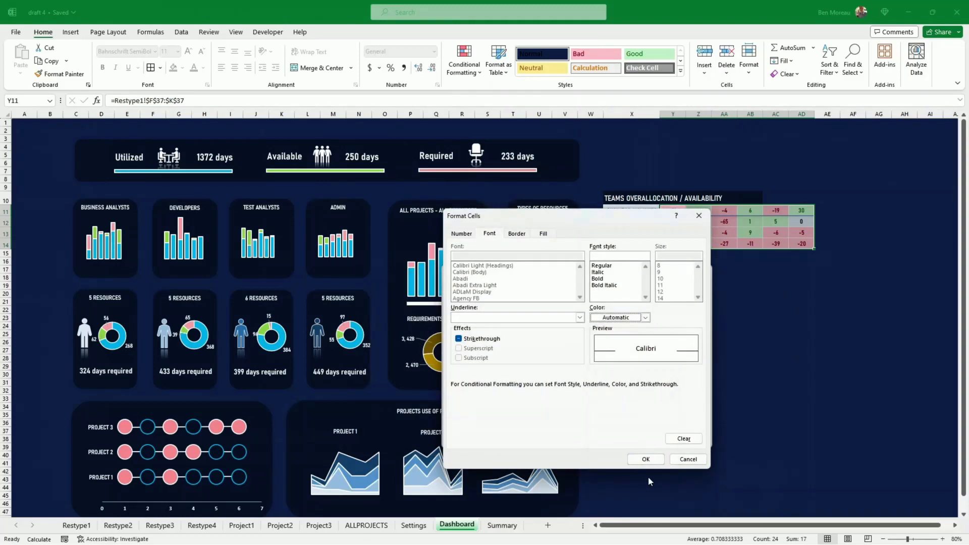
pyautogui.click(645, 458)
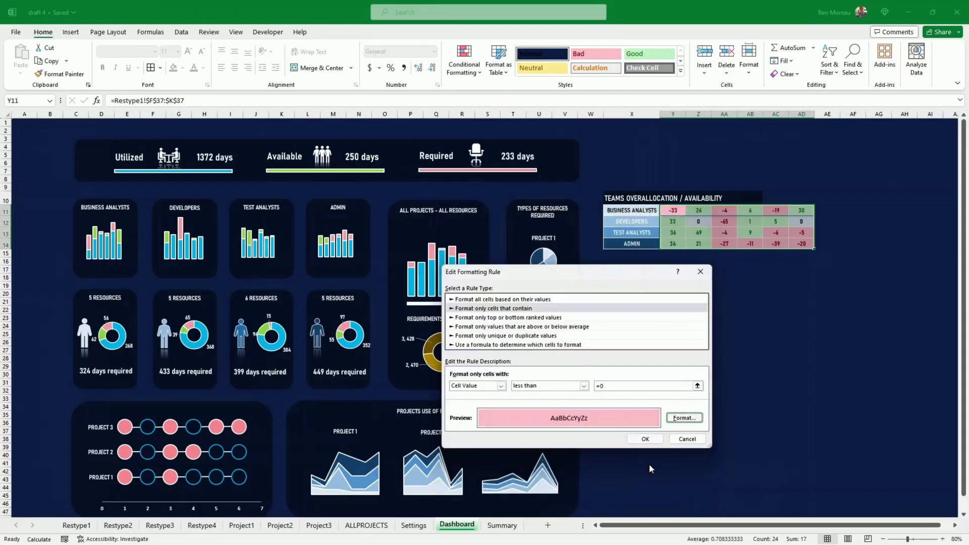
pyautogui.click(644, 439)
# - Change the font colour of the greater-than-0 rule to Automatic and apply the edited rules to the table
pyautogui.click(568, 363)
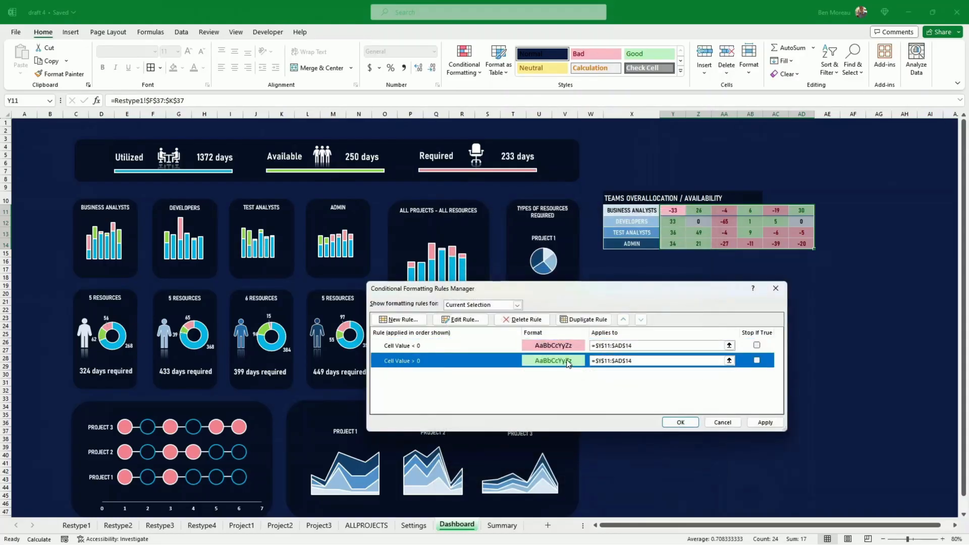
pyautogui.click(467, 320)
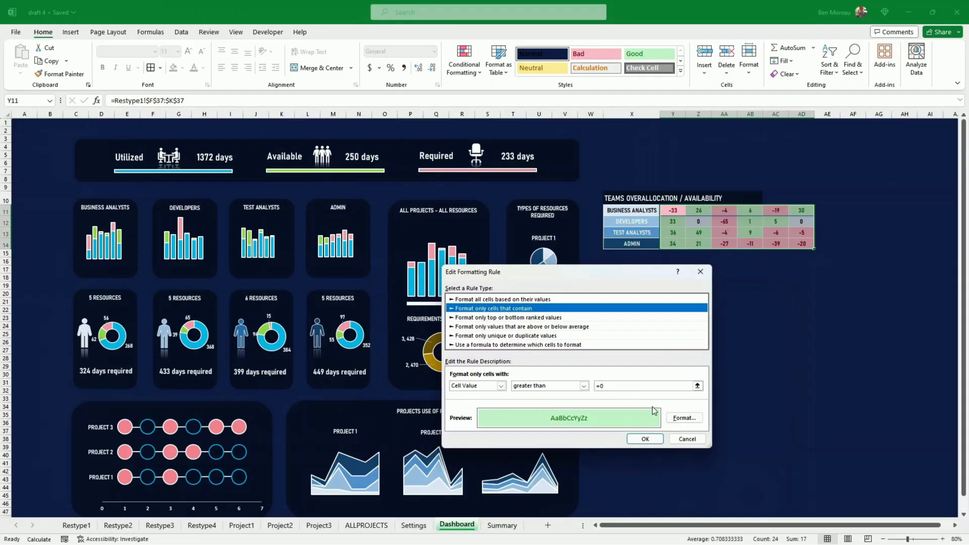
pyautogui.click(674, 419)
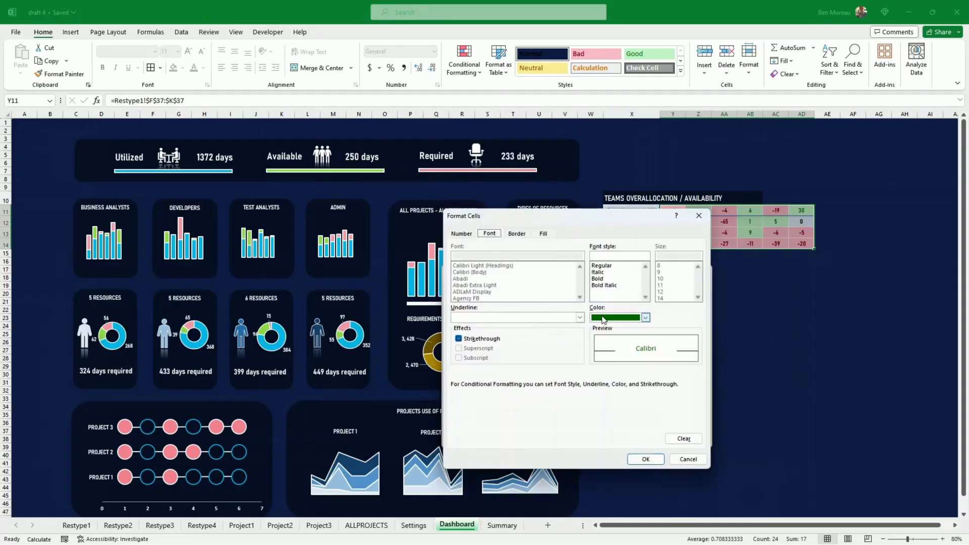
pyautogui.click(645, 317)
pyautogui.click(656, 330)
pyautogui.click(645, 459)
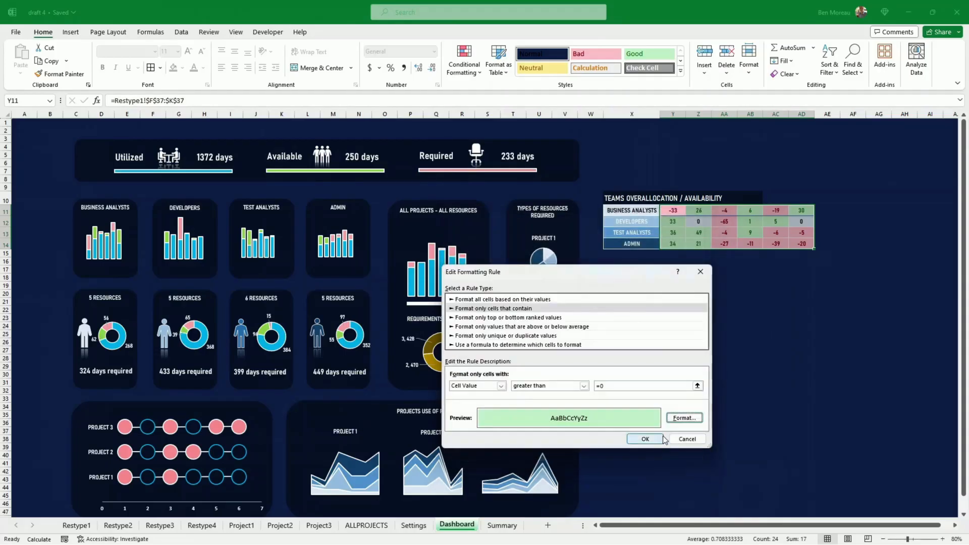
pyautogui.click(651, 437)
pyautogui.click(753, 424)
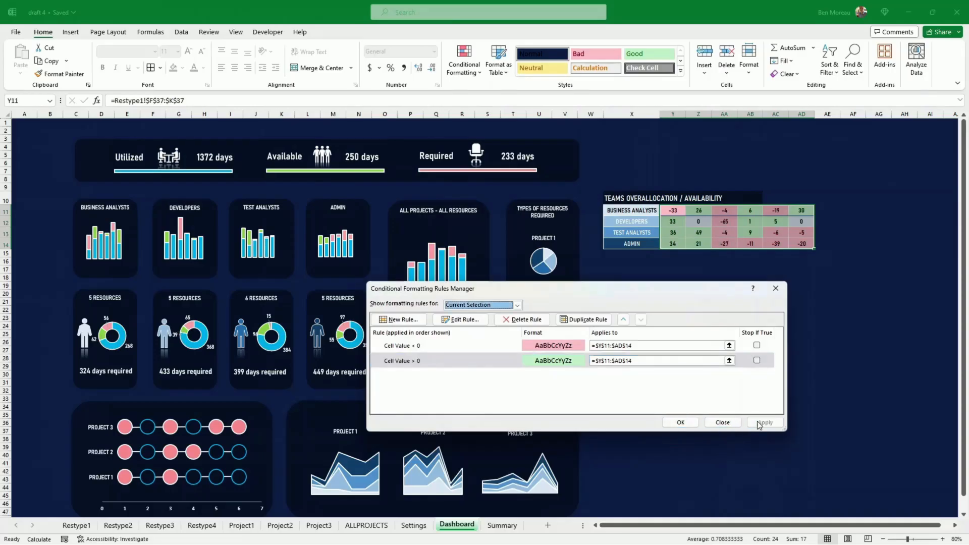
pyautogui.click(681, 423)
# - Copy the table heading band X10:AB10 to X16 and make row 16 slightly taller
pyautogui.moveTo(613, 200); pyautogui.dragTo(751, 200)
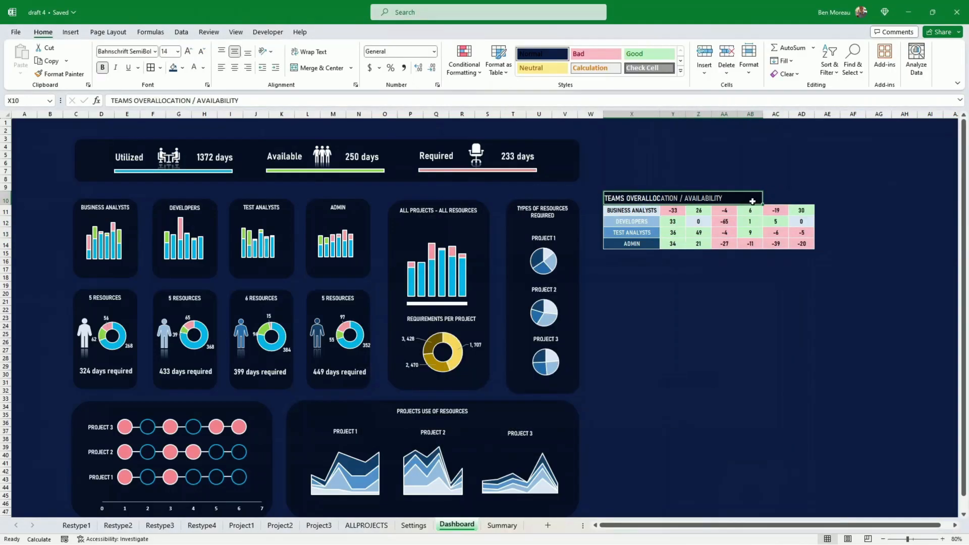
pyautogui.hotkey('ctrl', 'c')
pyautogui.click(616, 265)
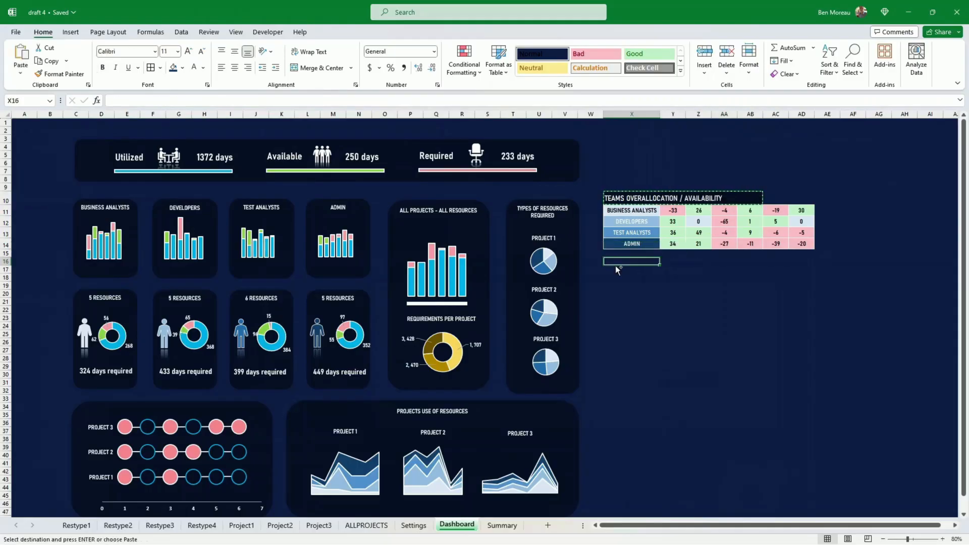
pyautogui.hotkey('ctrl', 'v')
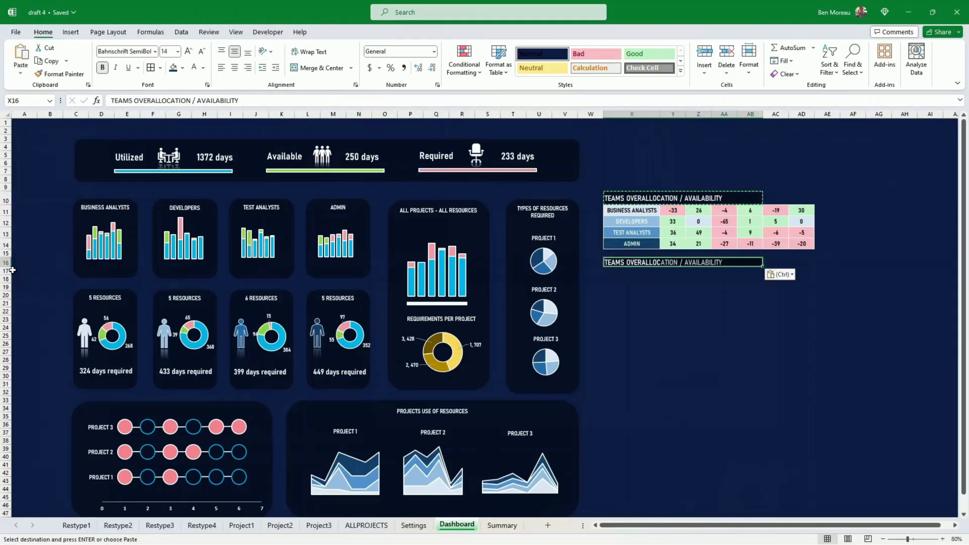
pyautogui.moveTo(10, 267); pyautogui.dragTo(10, 272)
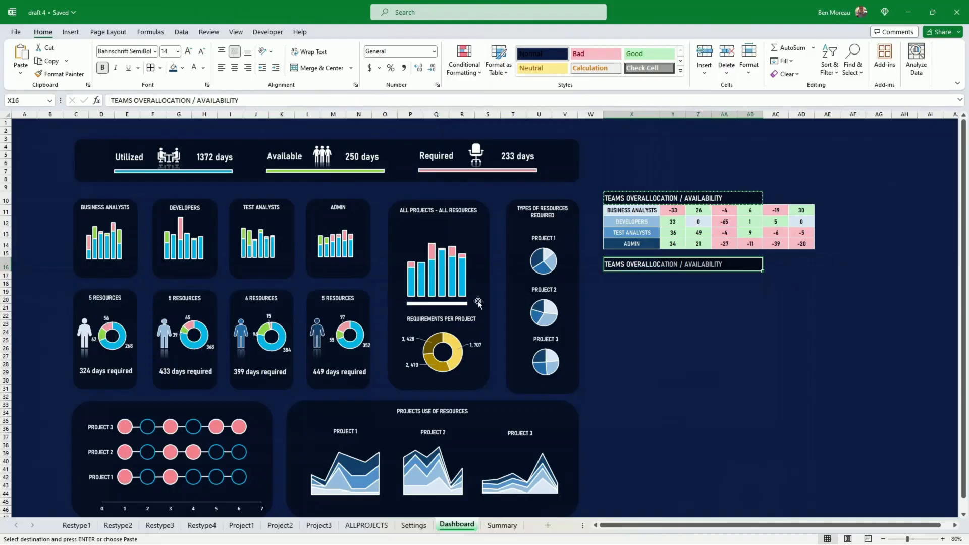
# - Link the copied heading in X16 to the Business Analysts name with the formula =X11
pyautogui.click(615, 263)
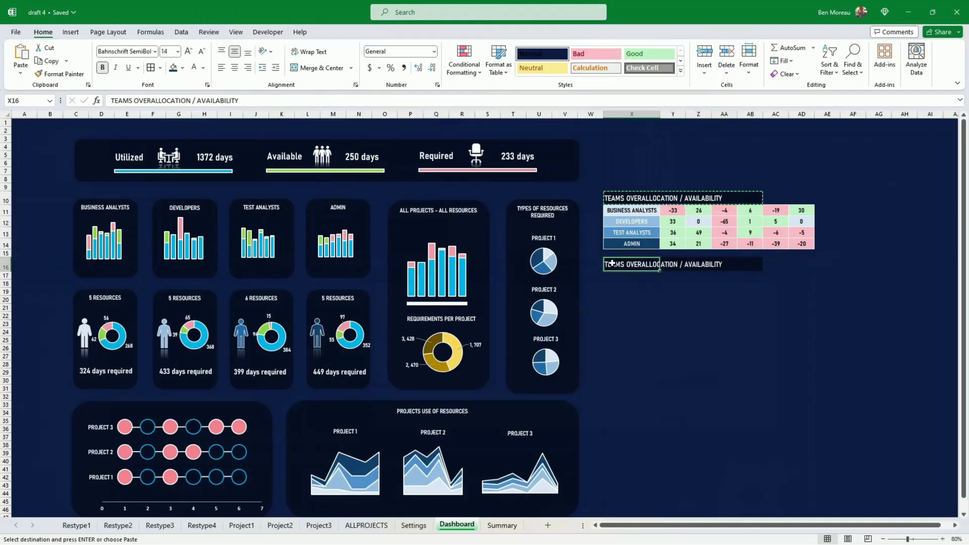
pyautogui.write('=')
pyautogui.click(660, 207)
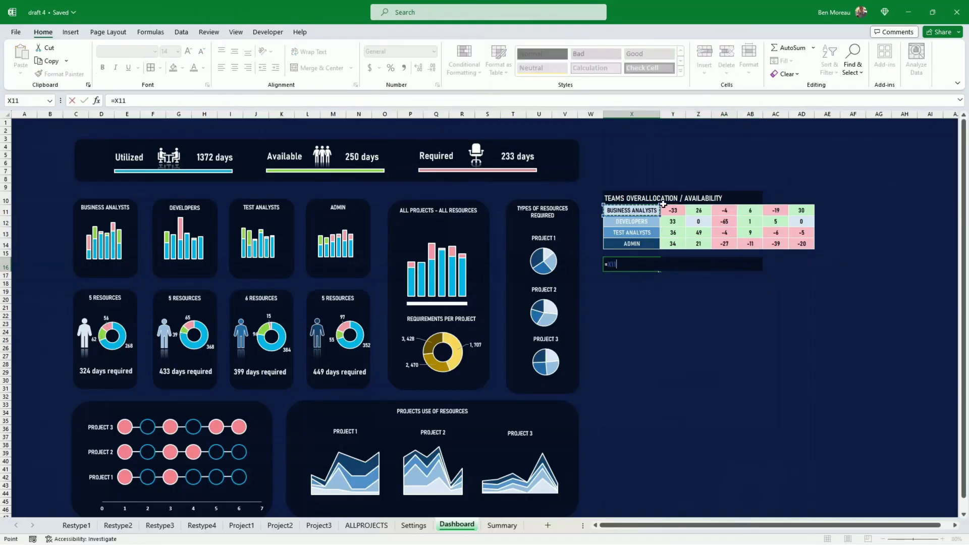
pyautogui.hotkey('ctrl', 'Return')
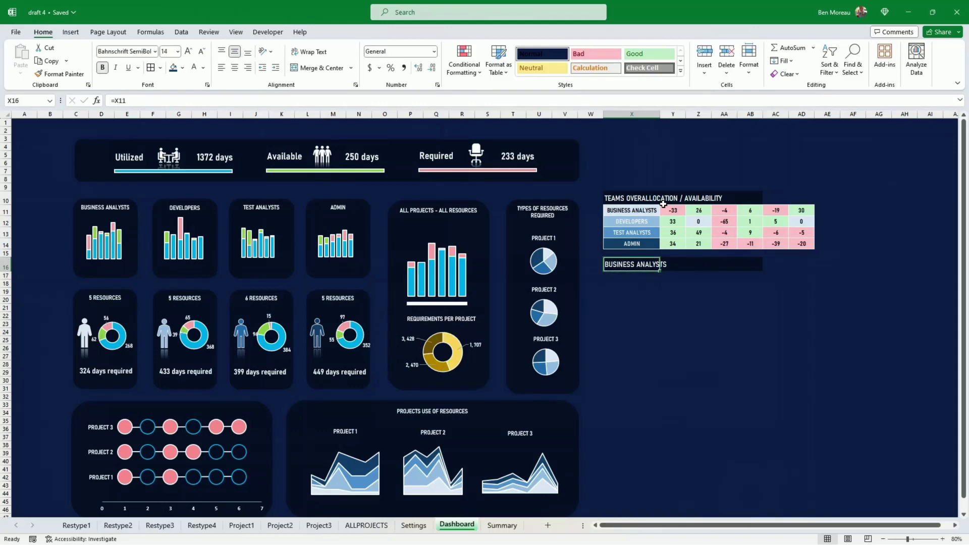
pyautogui.click(634, 281)
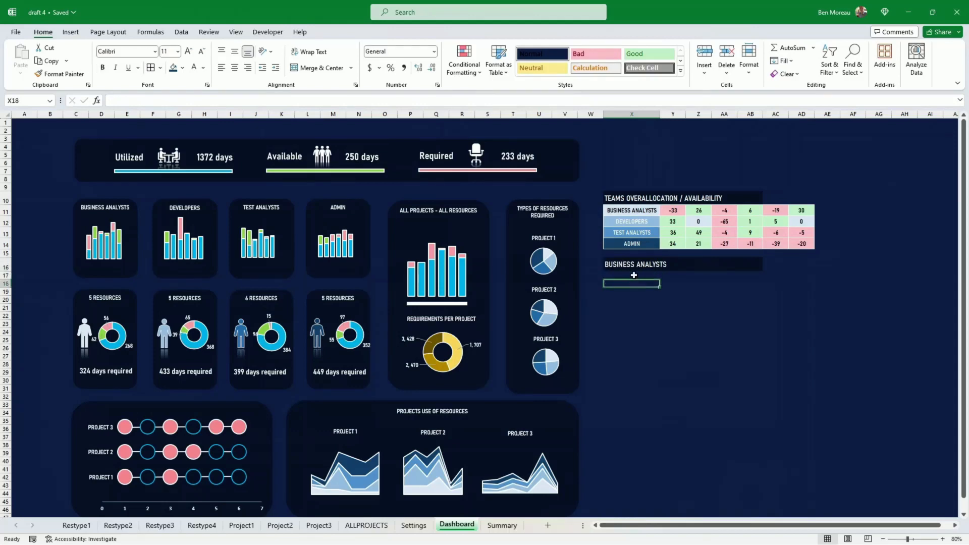
pyautogui.click(637, 276)
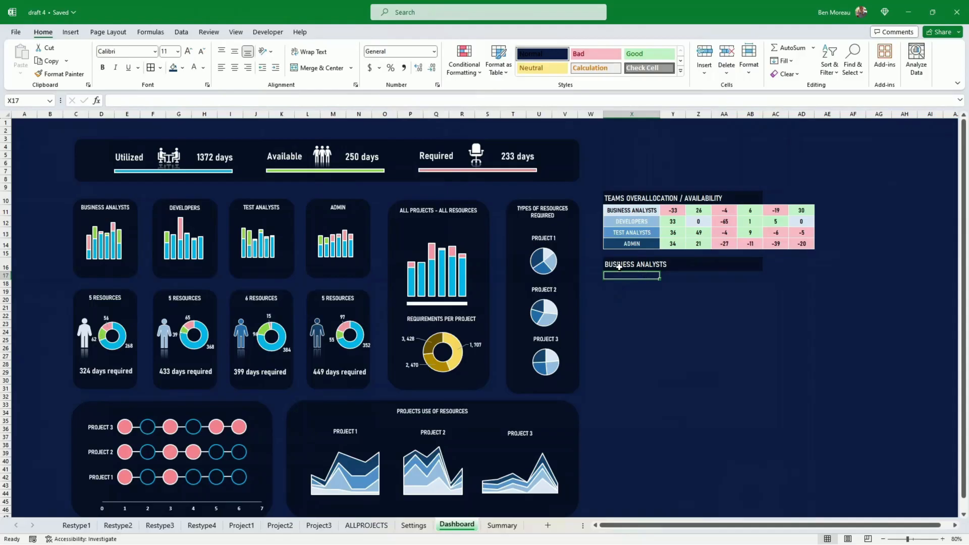
# - Copy the heading band X16:AB16 to row 18, starting at X18
pyautogui.moveTo(619, 265); pyautogui.dragTo(742, 264)
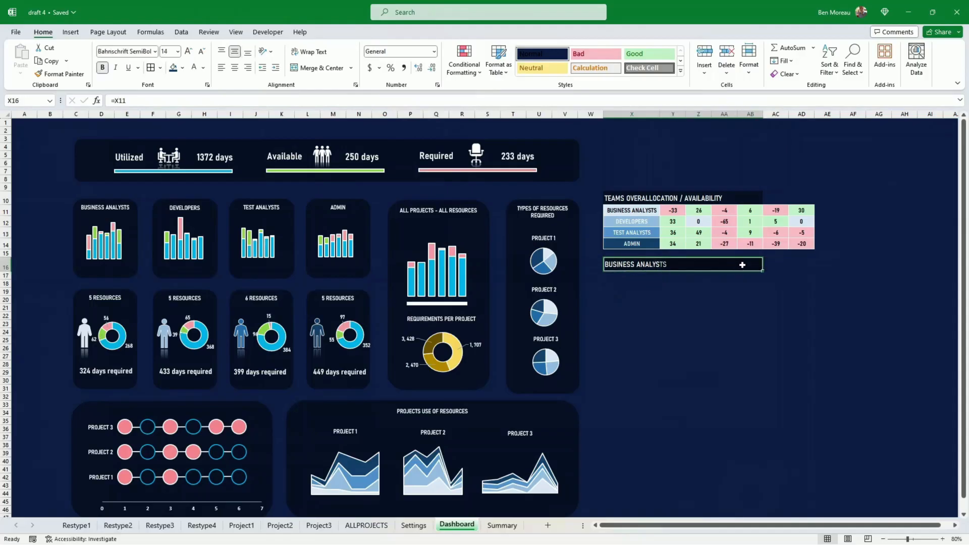
pyautogui.hotkey('ctrl', 'c')
pyautogui.click(621, 288)
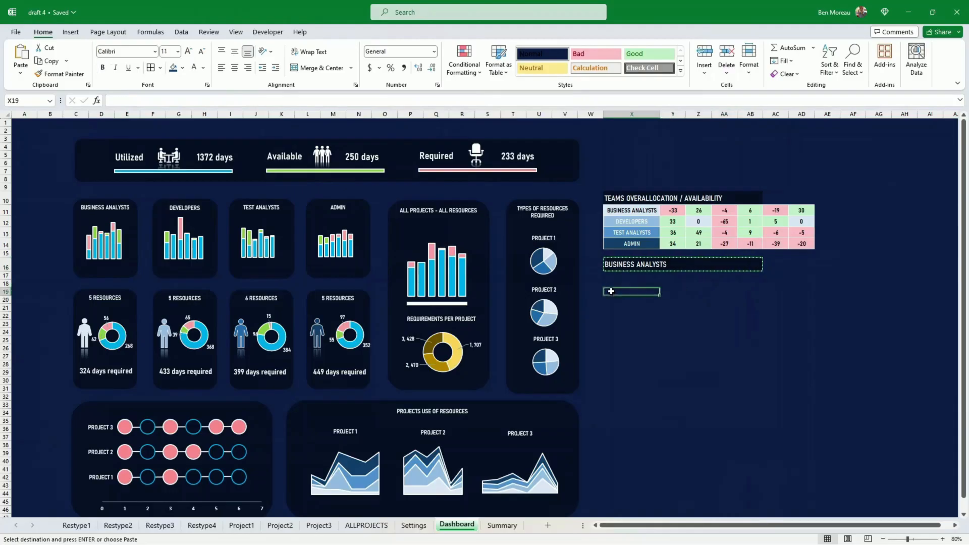
pyautogui.click(623, 284)
pyautogui.hotkey('ctrl', 'v')
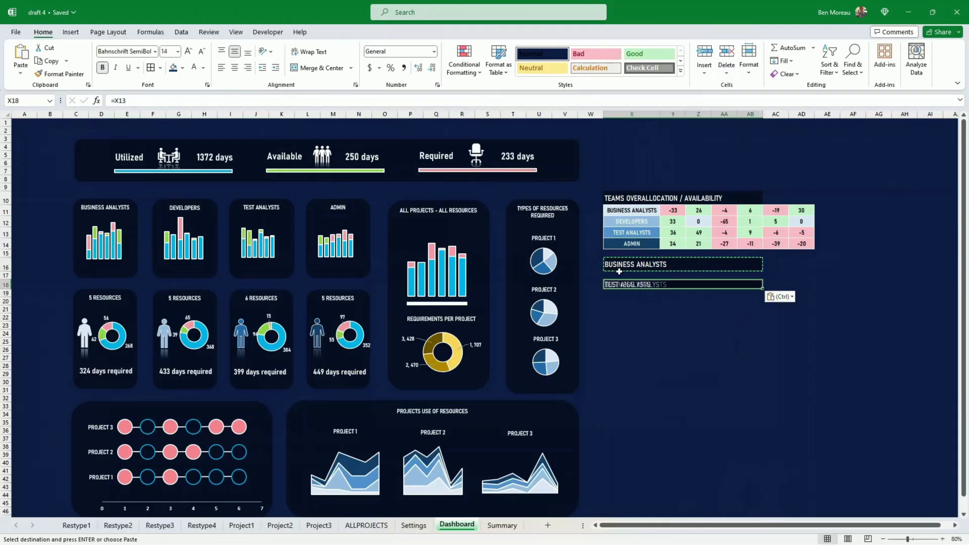
# - Replace the heading in X16 with "TOP 5 Resources with most availability"
pyautogui.click(617, 264)
pyautogui.write('TOP 5 RESO')
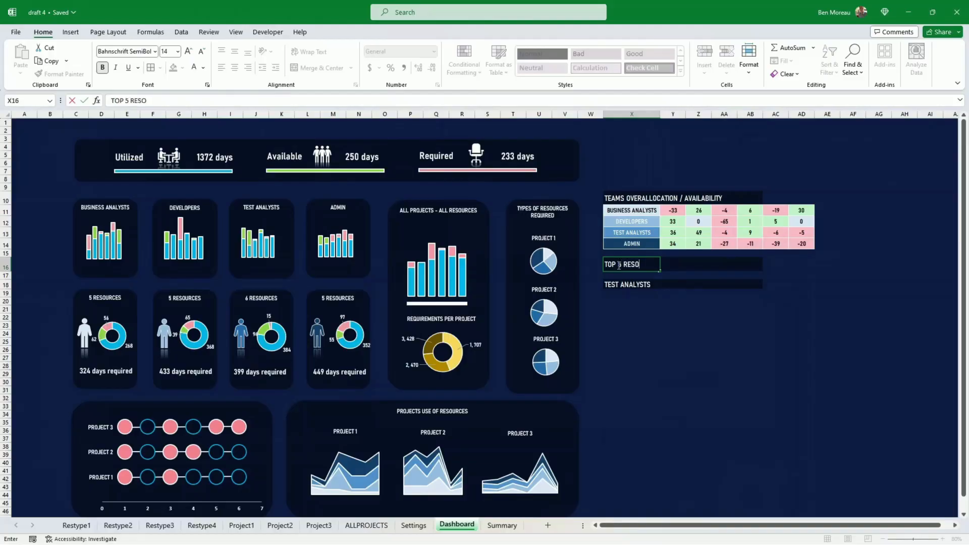
pyautogui.write('U')
pyautogui.press('BackSpace')
pyautogui.press('BackSpace')
pyautogui.press('BackSpace')
pyautogui.press('BackSpace')
pyautogui.write('esources with most availability')
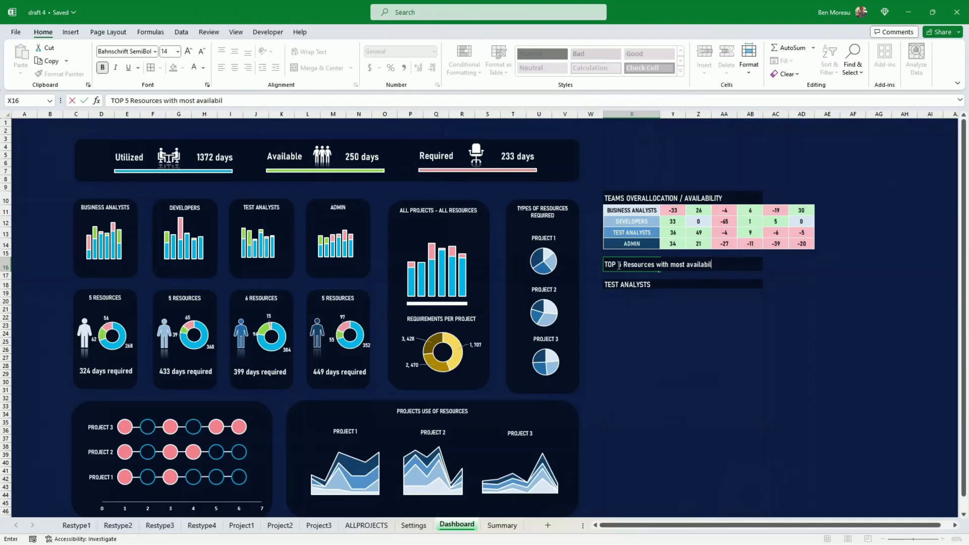
pyautogui.press('Return')
# - Link the copied heading in X18 to the Business Analysts name with the formula =X11
pyautogui.click(608, 284)
pyautogui.write('=')
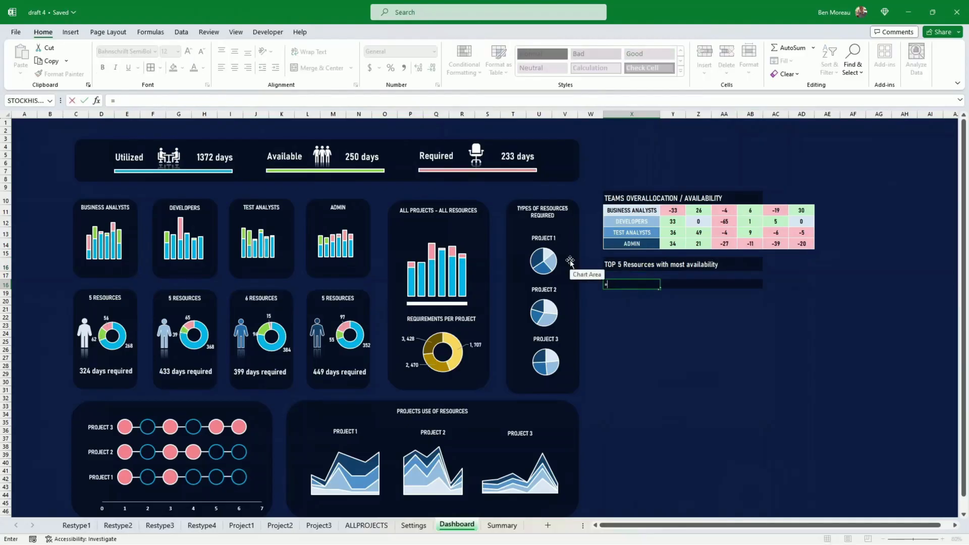
pyautogui.click(611, 209)
pyautogui.press('Return')
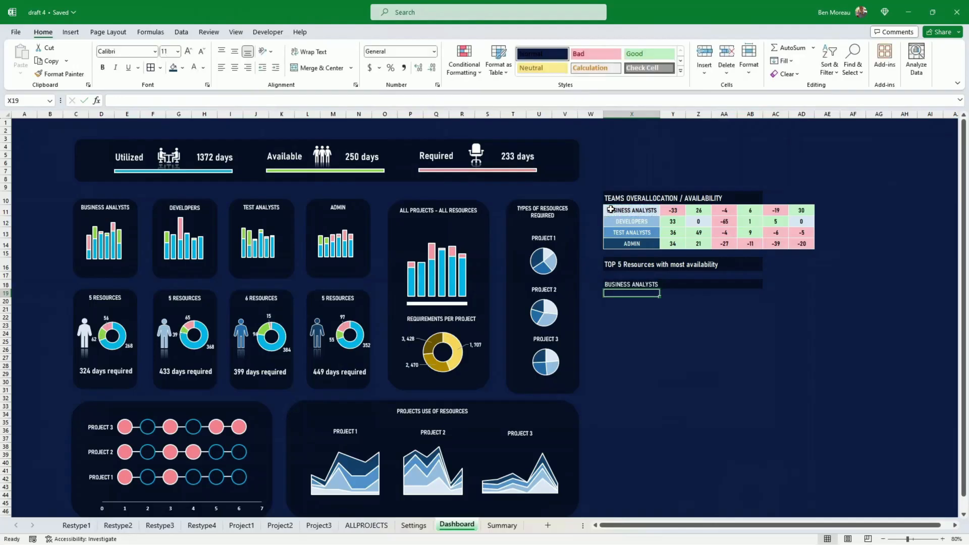
# - Link X19 to the first name in the sorted after-allocation list with the formula =Restype1!E57
pyautogui.write('=')
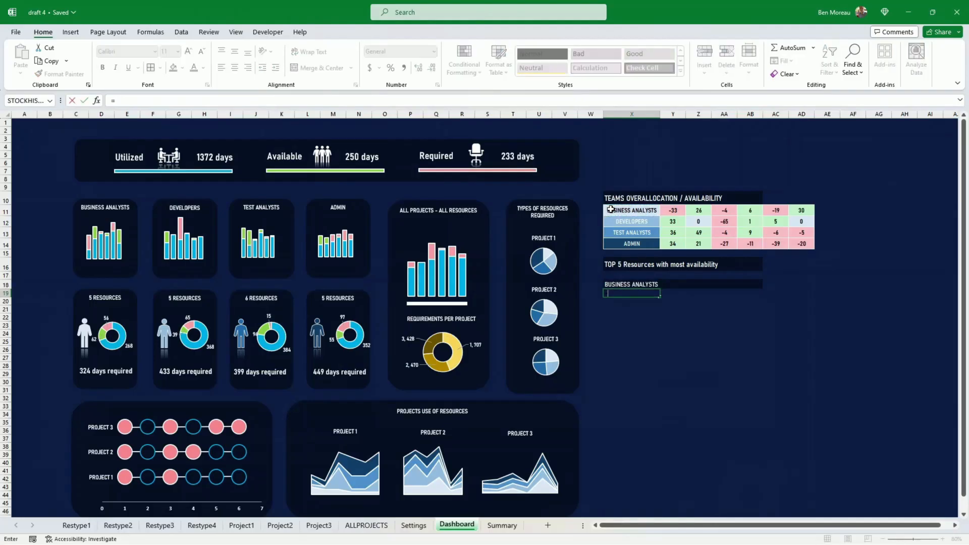
pyautogui.click(83, 525)
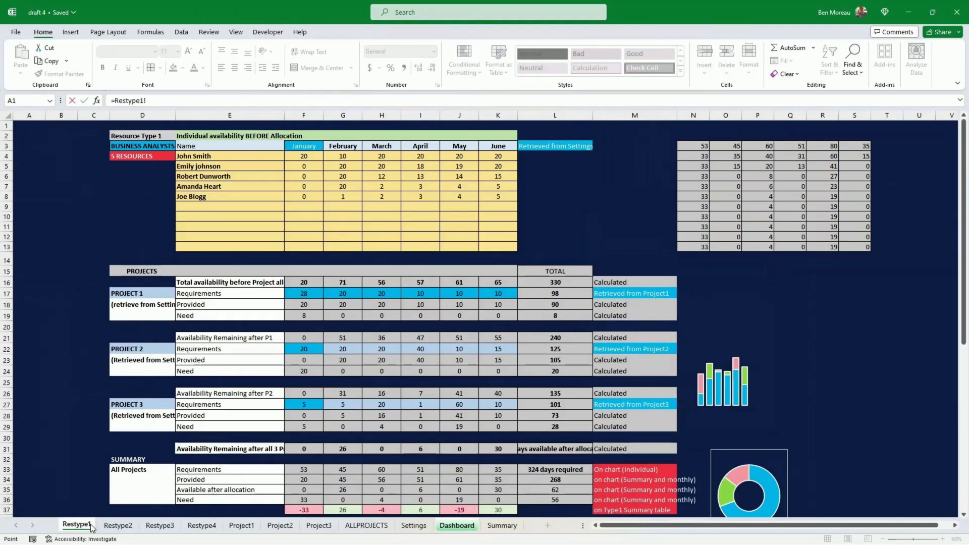
pyautogui.scroll(-7, 255, 405)
pyautogui.scroll(-4, 255, 405)
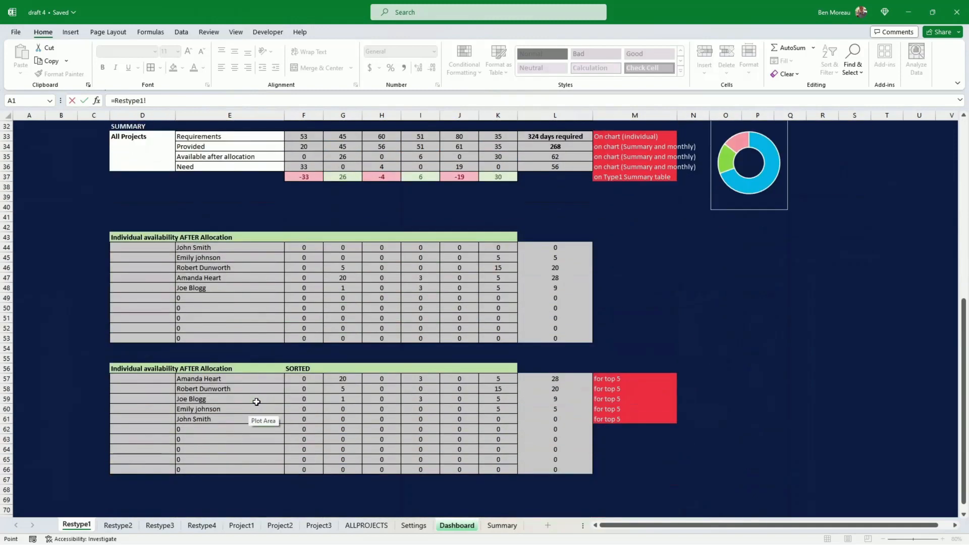
pyautogui.click(236, 379)
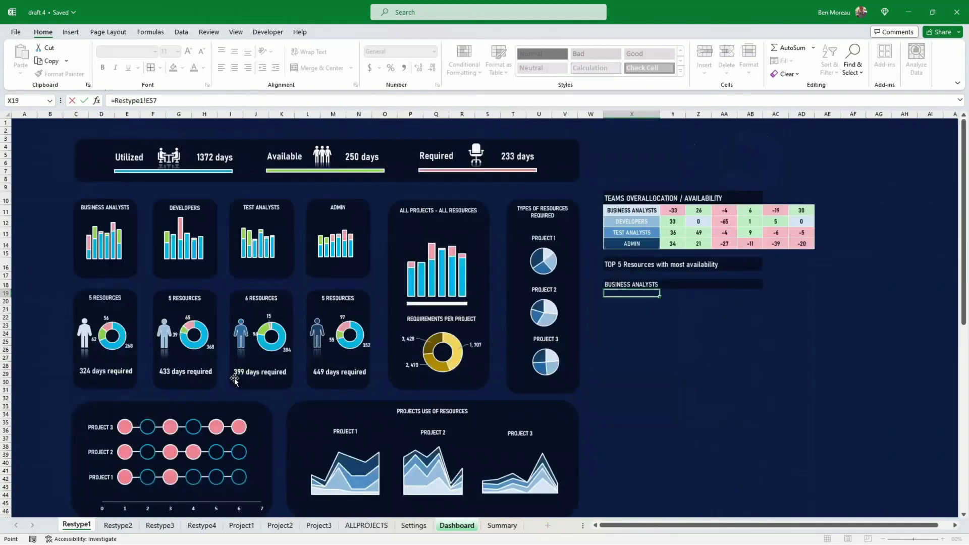
pyautogui.press('Return')
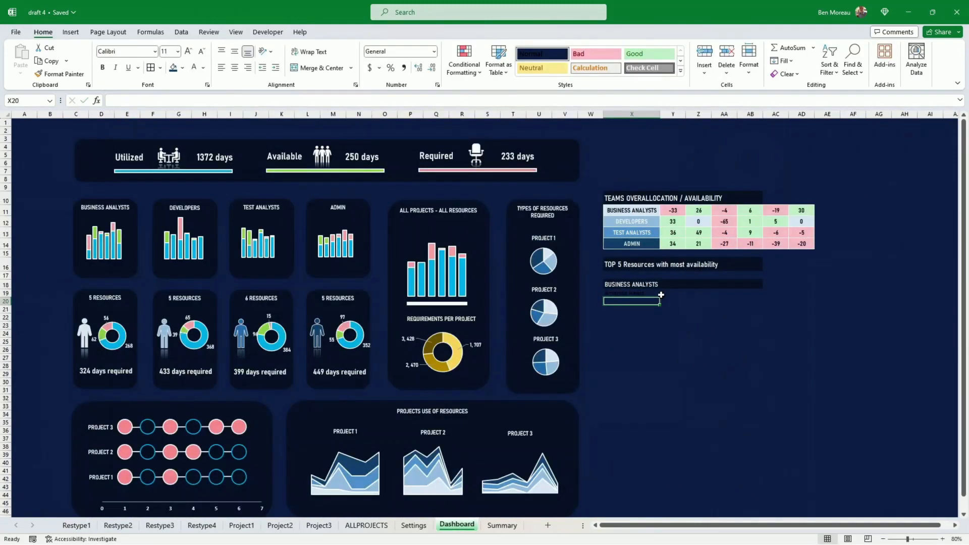
# - Format X19 with a white font at size 12 and fill its formula down to X23
pyautogui.click(637, 293)
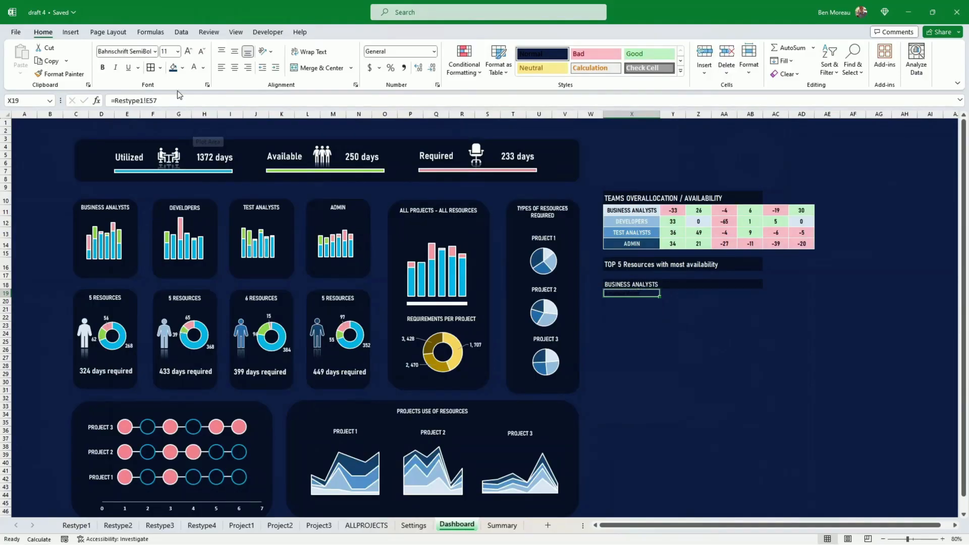
pyautogui.click(195, 67)
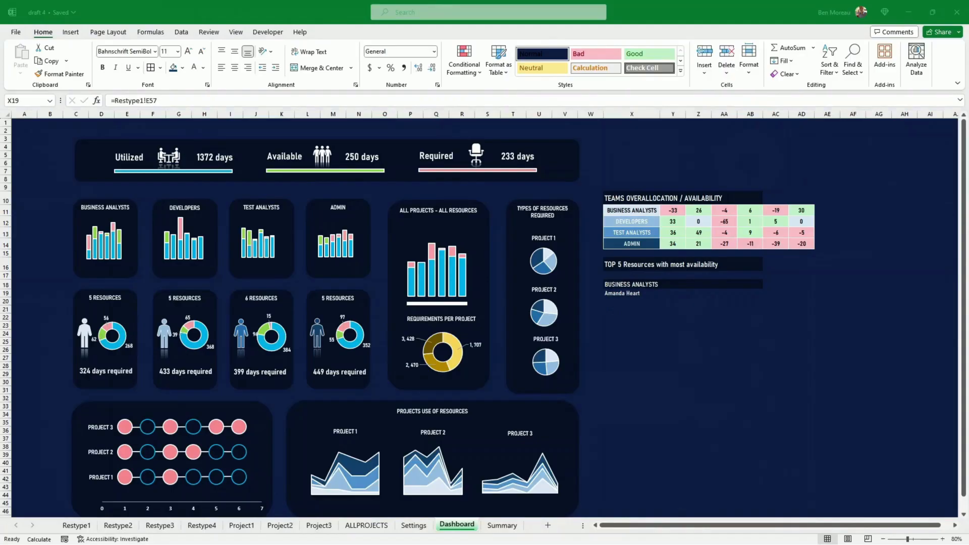
pyautogui.click(644, 293)
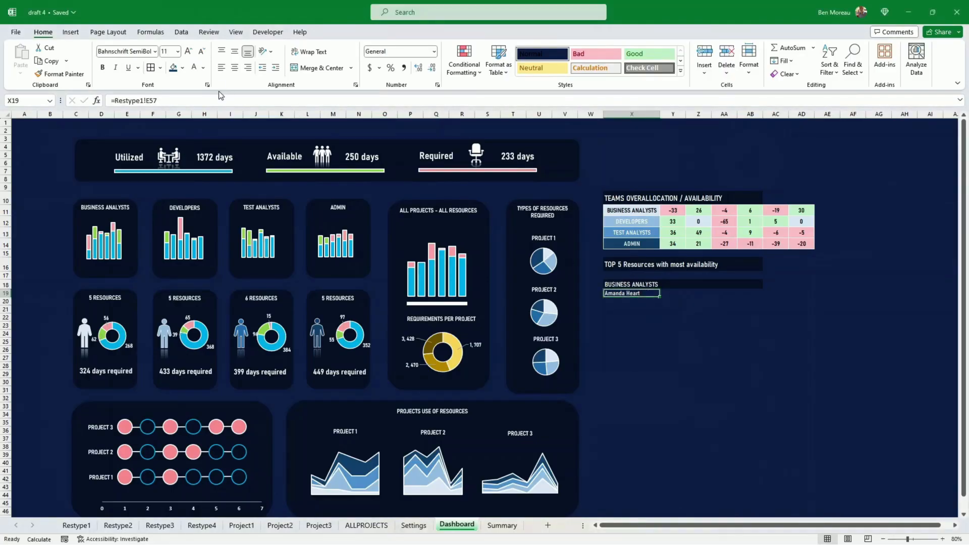
pyautogui.click(189, 52)
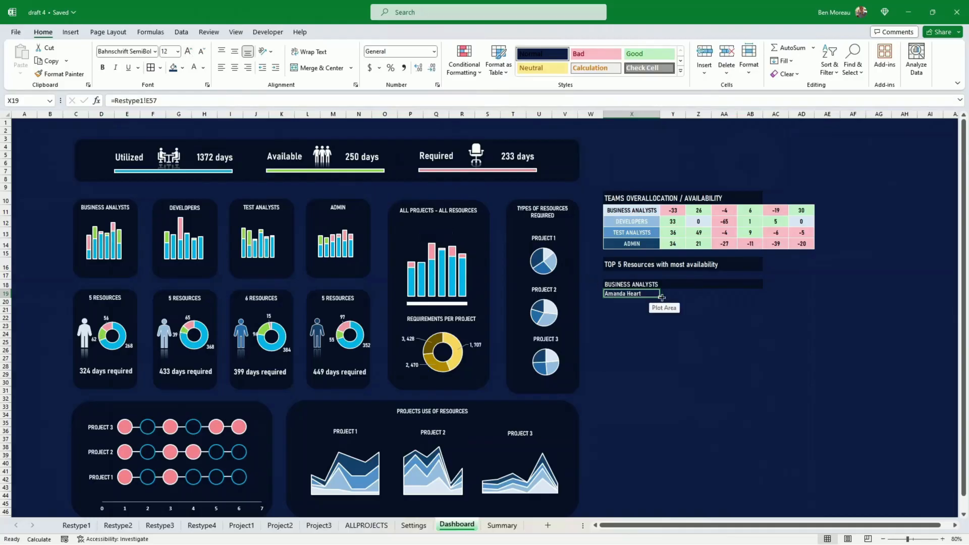
pyautogui.moveTo(661, 297); pyautogui.dragTo(662, 333)
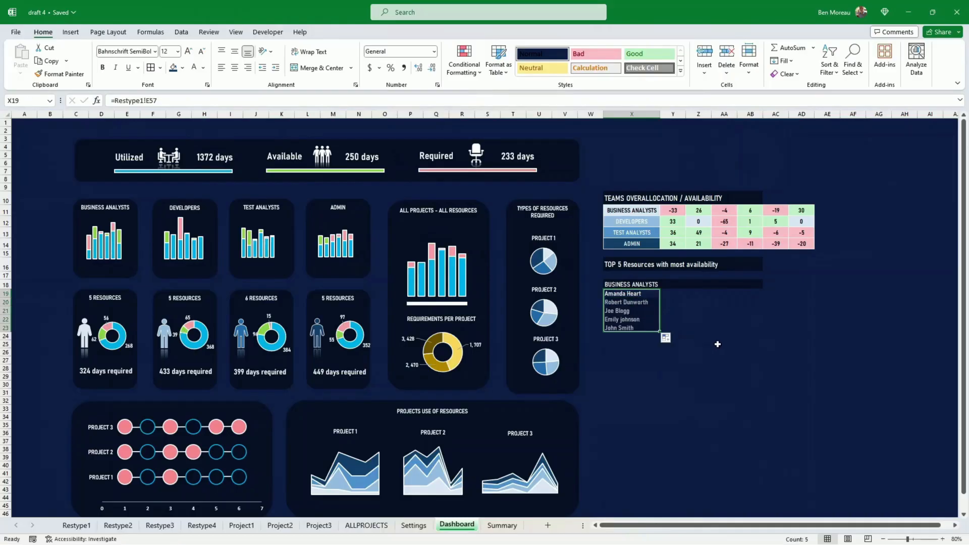
# - Fill Y19:AD23 with availability from the formula =Restype1!F57 and extend the heading bands of rows 16 to 18 to column AD
pyautogui.click(666, 294)
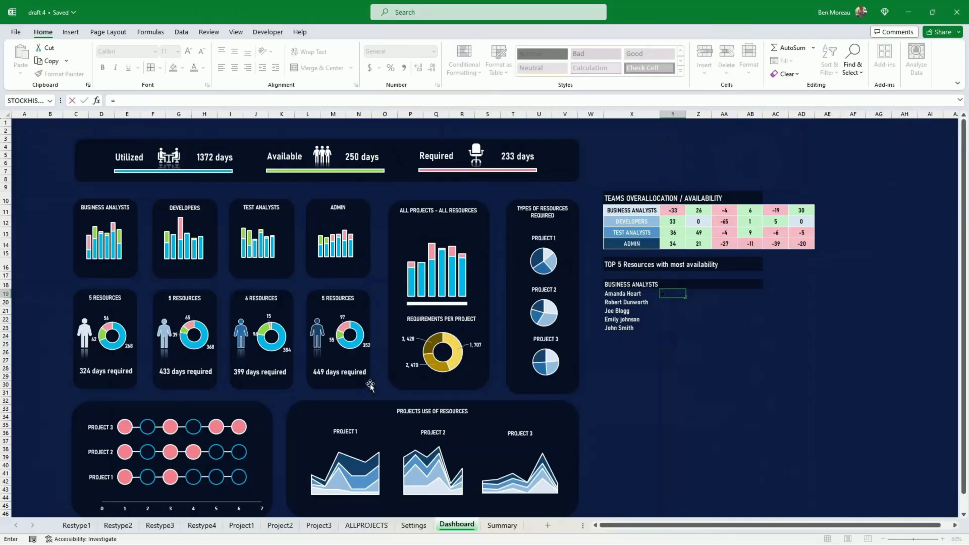
pyautogui.click(86, 526)
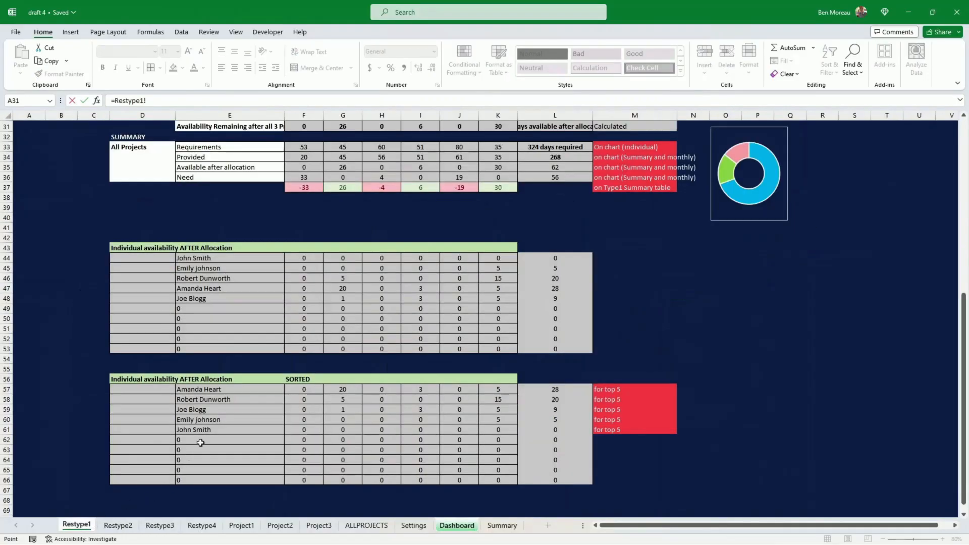
pyautogui.click(298, 387)
pyautogui.press('Return')
pyautogui.click(682, 292)
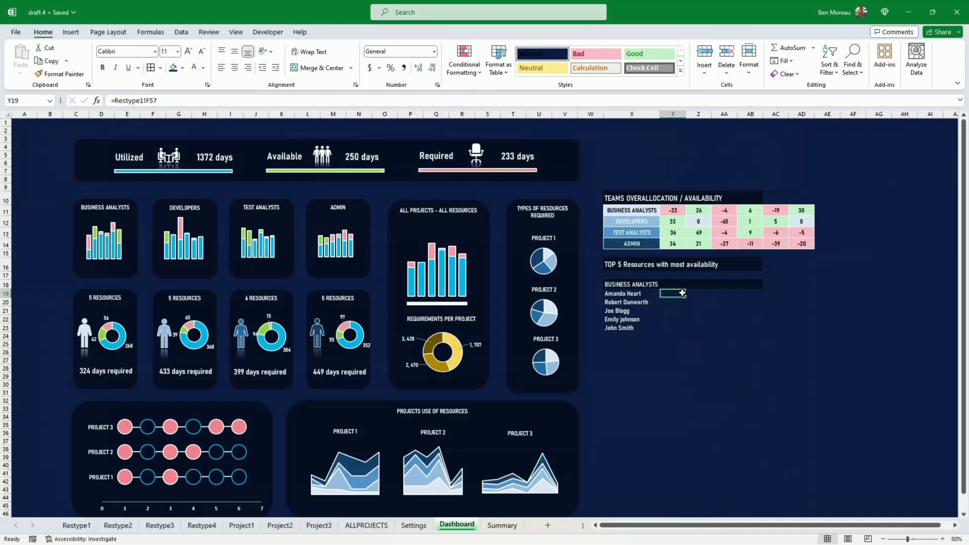
pyautogui.moveTo(685, 297); pyautogui.dragTo(812, 330)
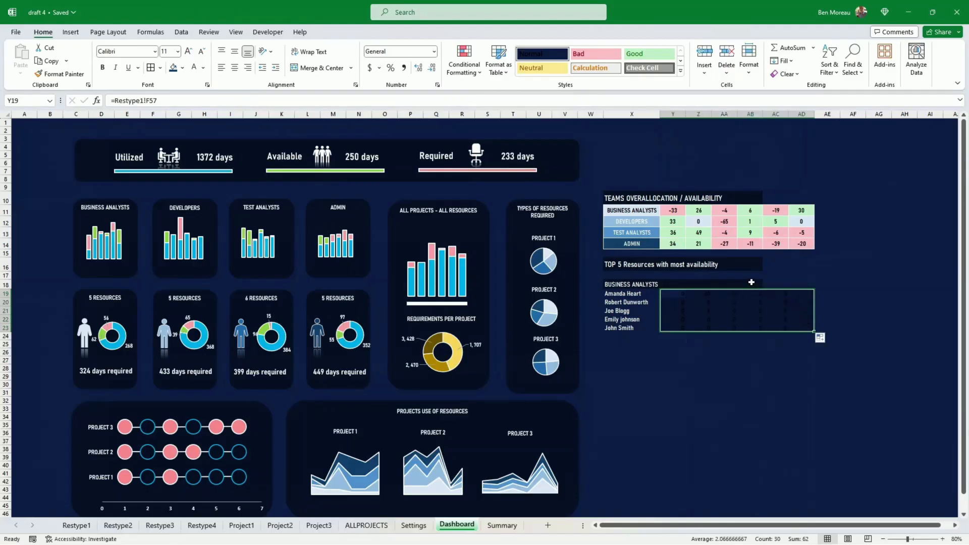
pyautogui.moveTo(751, 282); pyautogui.dragTo(811, 289)
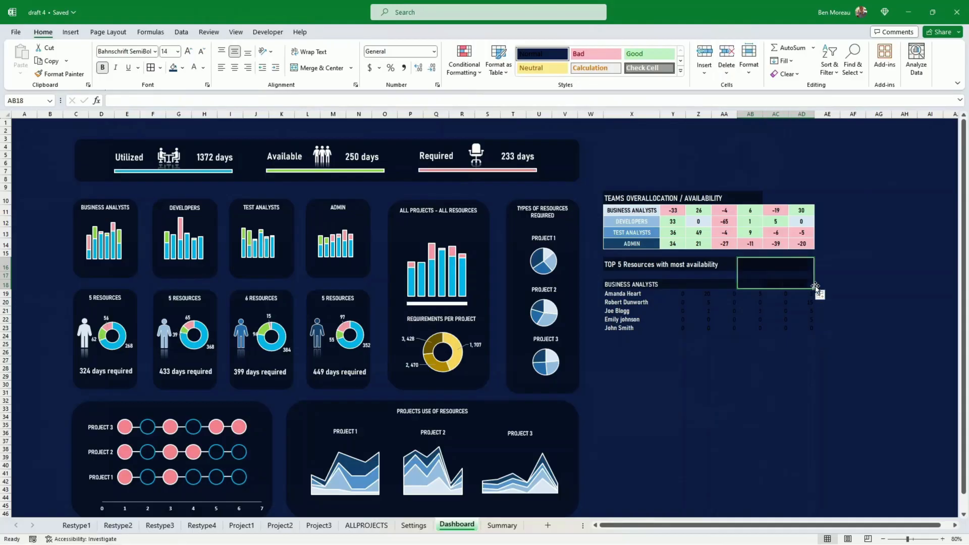
# - Apply the formatting of Y11 to the availability values in Y19:AD23 and make row 18 slightly taller
pyautogui.click(675, 211)
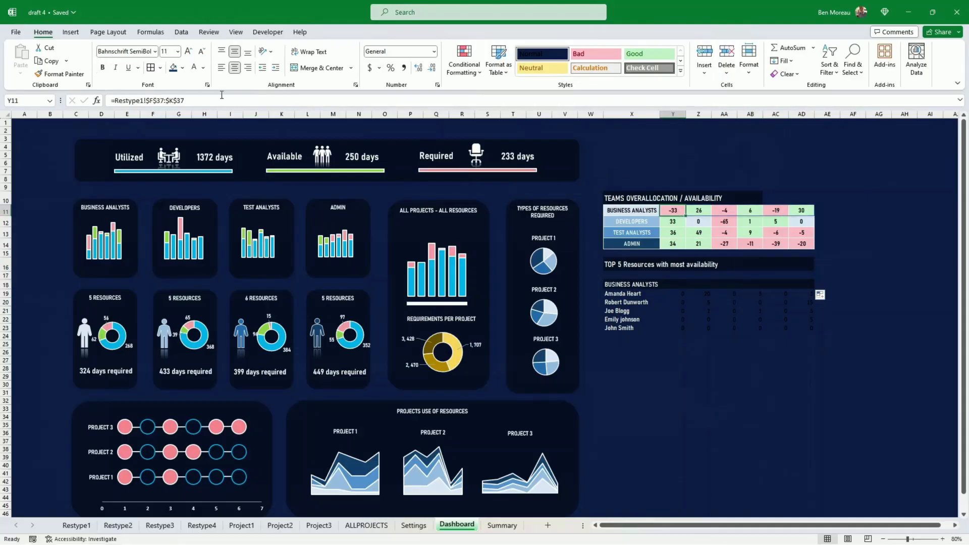
pyautogui.click(59, 74)
pyautogui.moveTo(671, 293)
pyautogui.mouseDown()
pyautogui.moveTo(694, 331)
pyautogui.moveTo(834, 330)
pyautogui.moveTo(810, 330)
pyautogui.mouseUp()
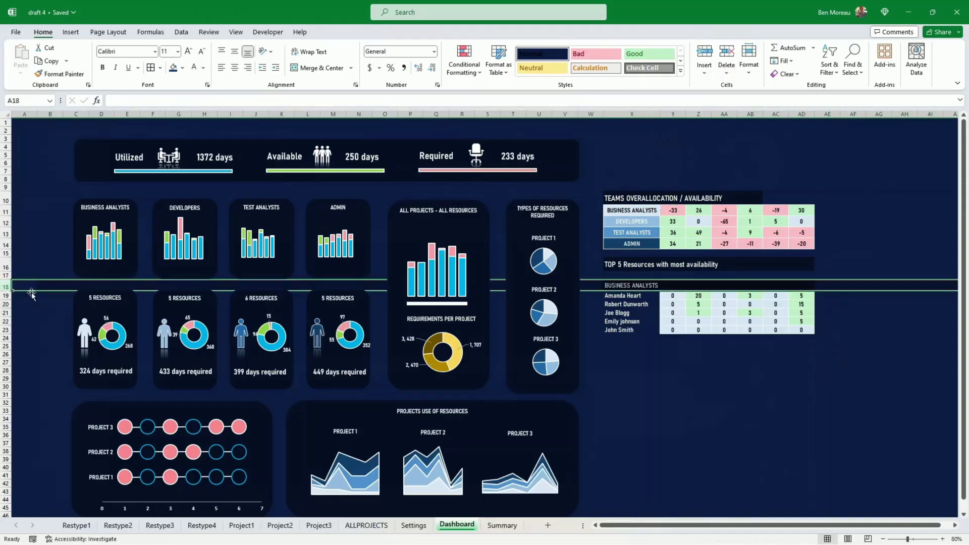
pyautogui.click(657, 356)
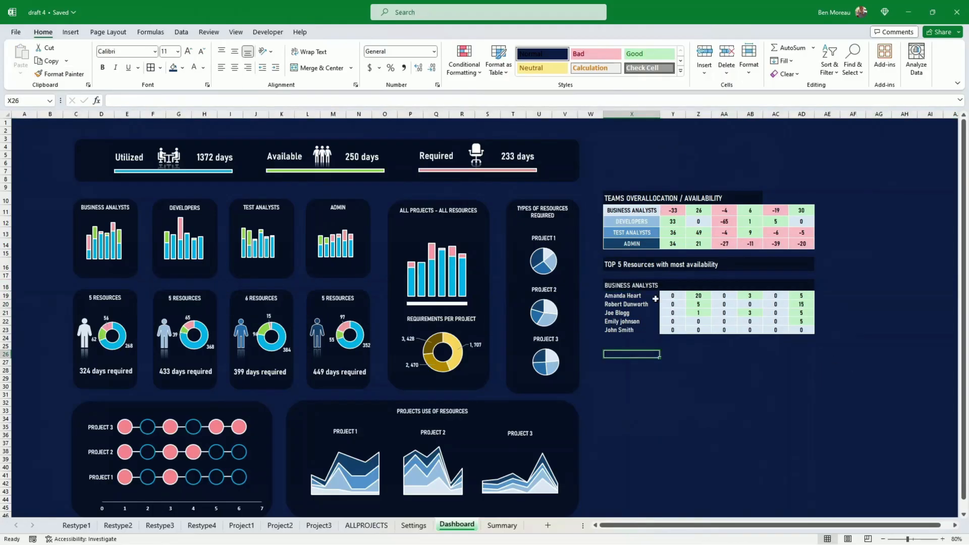
# - Copy the heading band X18:AD18 to row 25, starting at X25, and match the height of row 25 to row 18
pyautogui.click(617, 285)
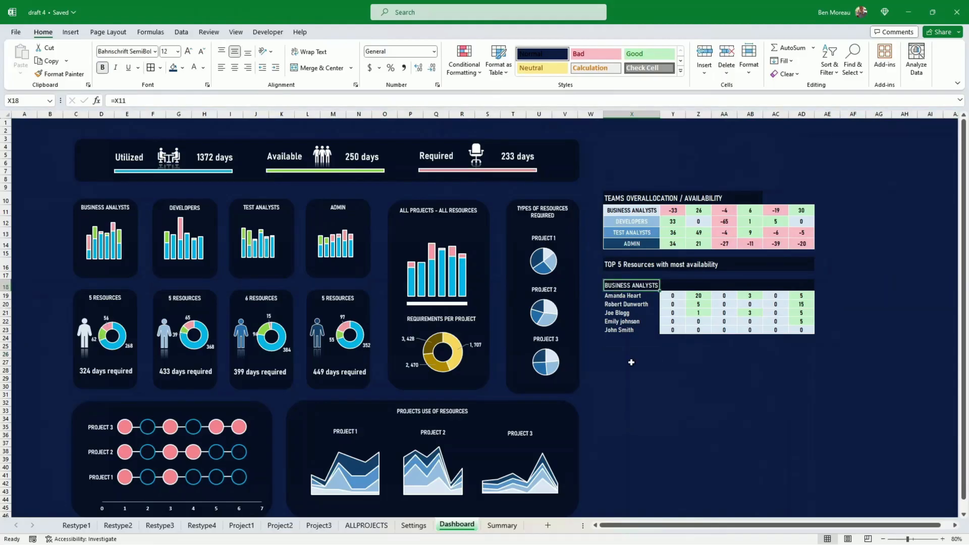
pyautogui.moveTo(627, 286); pyautogui.dragTo(806, 286)
pyautogui.hotkey('ctrl', 'c')
pyautogui.click(624, 347)
pyautogui.hotkey('ctrl', 'v')
pyautogui.click(618, 286)
pyautogui.rightClick(6, 287)
pyautogui.click(30, 328)
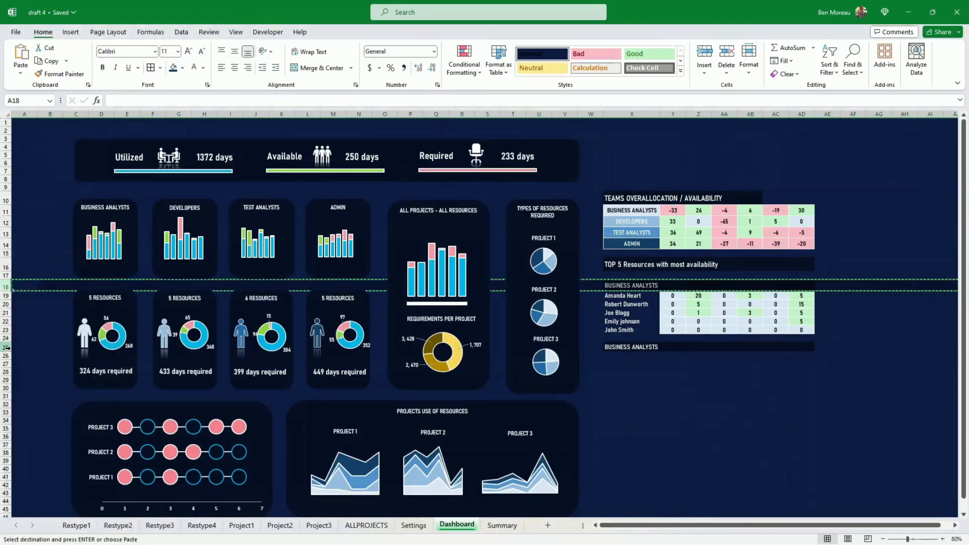
pyautogui.rightClick(6, 349)
pyautogui.click(40, 249)
pyautogui.moveTo(603, 363); pyautogui.dragTo(827, 359)
# - Link the copied heading in X25 to the Developers name in X12 of the overallocation table
pyautogui.click(617, 348)
pyautogui.write('=')
pyautogui.click(630, 221)
pyautogui.press('Return')
pyautogui.click(639, 296)
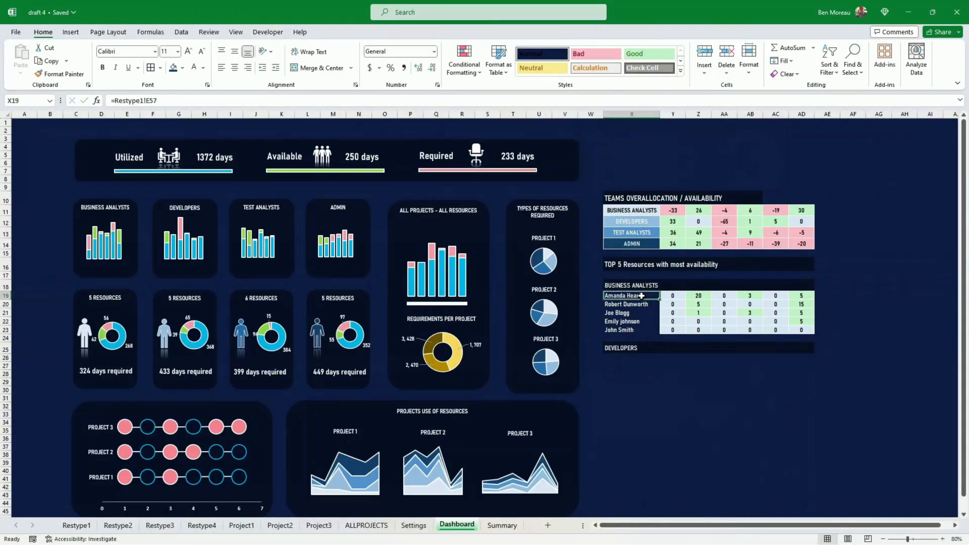
# - Link X26 to the first name in the sorted availability list on Restype2 and fill it down to X30
pyautogui.click(633, 357)
pyautogui.write('=')
pyautogui.click(118, 525)
pyautogui.click(203, 350)
pyautogui.press('Return')
pyautogui.click(633, 358)
pyautogui.moveTo(661, 362); pyautogui.dragTo(661, 391)
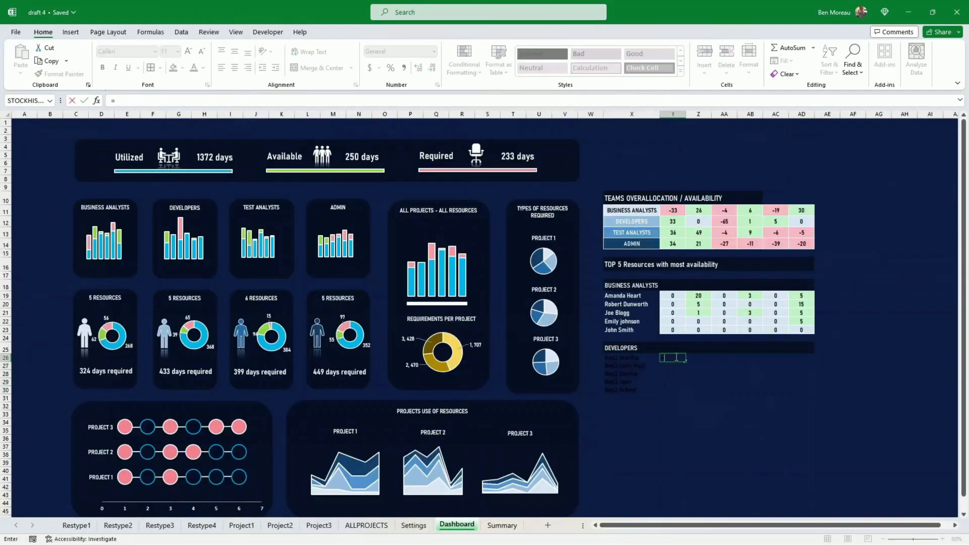
# - Fill the developers' monthly availability into Y26:AD30 with the formula =Restype2!F57
pyautogui.hotkey('ctrl', 'c')
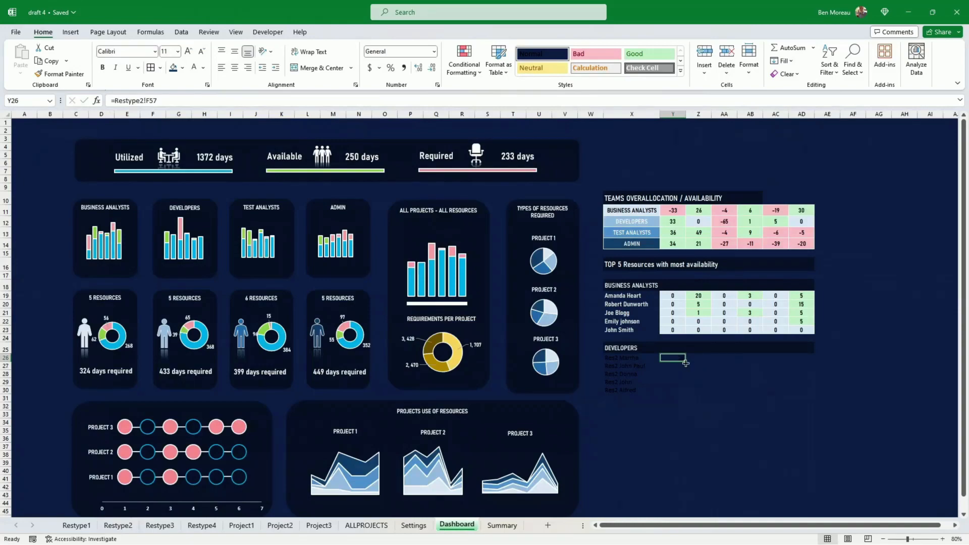
pyautogui.moveTo(673, 358); pyautogui.dragTo(801, 390)
pyautogui.hotkey('ctrl', 'v')
# - Copy the formatting of the business analysts block X19:AD23 onto the developers block starting at X26
pyautogui.moveTo(618, 296); pyautogui.dragTo(801, 330)
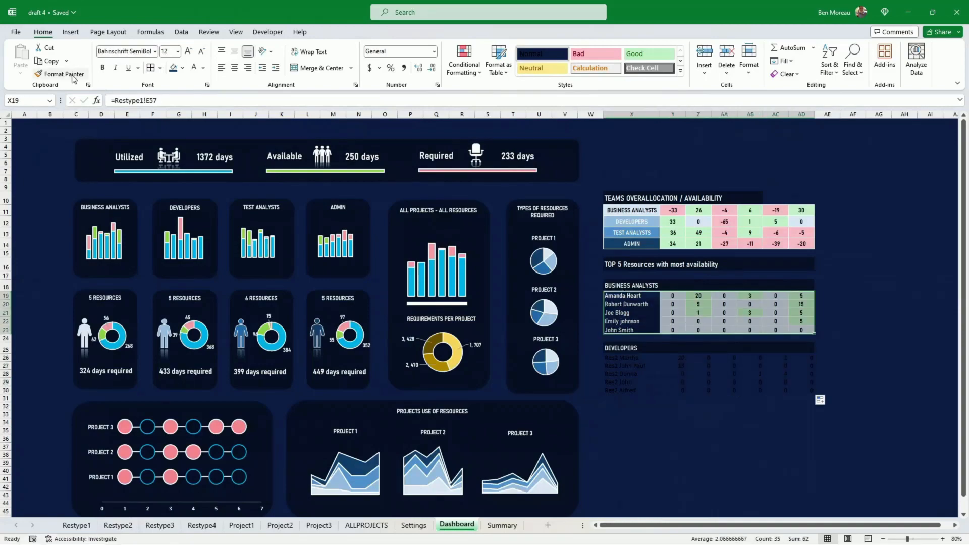
pyautogui.click(64, 75)
pyautogui.click(630, 358)
# - Link X32 to the Test Analysts name with the formula =X13
pyautogui.click(625, 413)
pyautogui.write('=')
pyautogui.click(649, 233)
pyautogui.press('Return')
# - Link X33 to the first name in the sorted availability list on Restype3 and fill it down to X37
pyautogui.write('=')
pyautogui.click(160, 525)
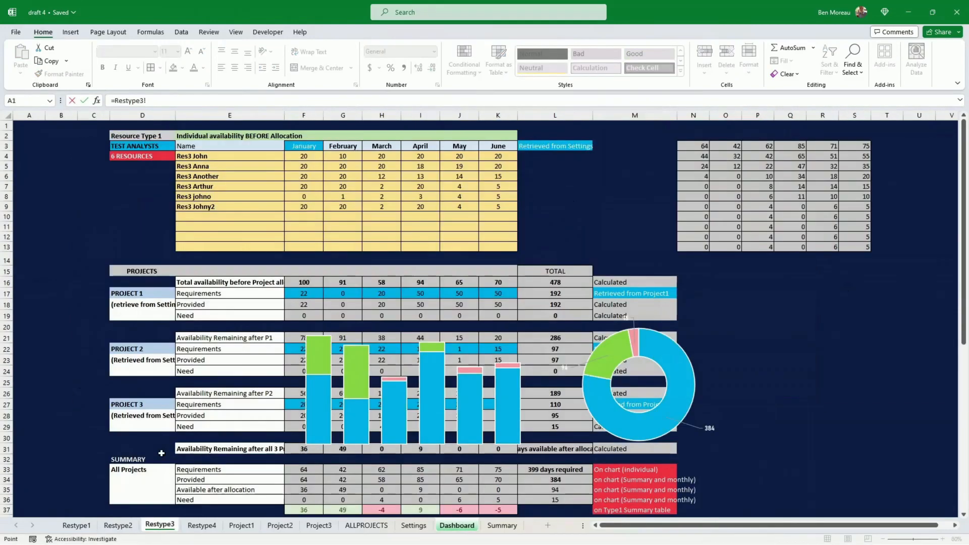
pyautogui.click(203, 350)
pyautogui.press('Return')
pyautogui.click(631, 418)
pyautogui.moveTo(659, 422)
pyautogui.mouseDown()
pyautogui.moveTo(659, 451)
pyautogui.moveTo(812, 454)
pyautogui.mouseUp()
# - Fill Y33:AD37 with the test analysts' monthly availability, linked from the sorted list on Restype3
pyautogui.click(672, 418)
pyautogui.write('=')
pyautogui.click(160, 525)
pyautogui.click(307, 435)
pyautogui.press('Return')
# - Copy the formatting of the developers section X25:AD30 onto the test analysts section starting at X32
pyautogui.moveTo(631, 348)
pyautogui.mouseDown()
pyautogui.moveTo(643, 392)
pyautogui.moveTo(801, 392)
pyautogui.mouseUp()
pyautogui.click(59, 75)
pyautogui.click(624, 410)
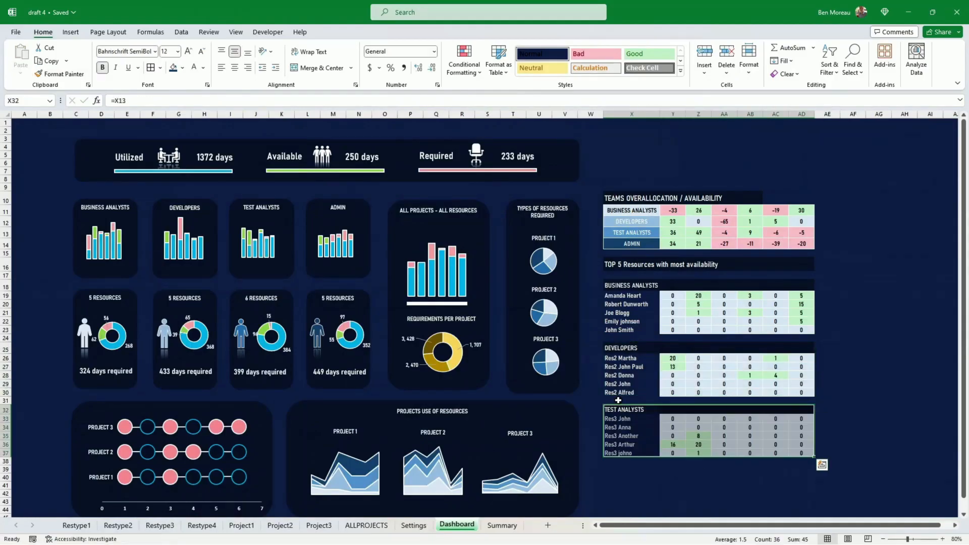
# - Link X39 to the Admin name in X14 of the overallocation table as the fourth section heading
pyautogui.scroll(-5, 693, 364)
pyautogui.click(640, 347)
pyautogui.write('=')
pyautogui.scroll(5, 636, 293)
pyautogui.click(634, 244)
pyautogui.press('Return')
pyautogui.scroll(-2, 618, 434)
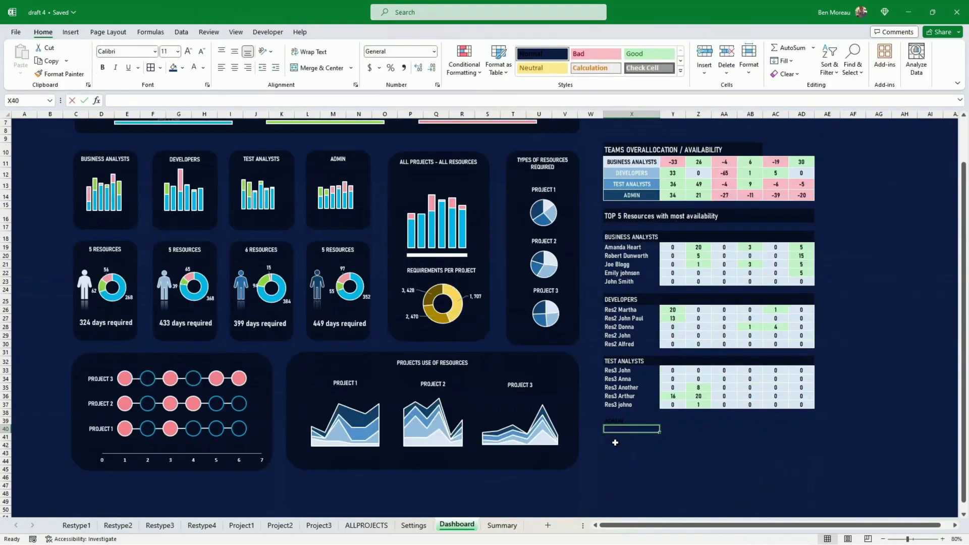
# - Link X40 to the first name in the sorted availability list on Restype4 and fill it down to X44
pyautogui.write('=')
pyautogui.click(201, 525)
pyautogui.click(227, 428)
pyautogui.press('Return')
pyautogui.click(631, 428)
pyautogui.moveTo(660, 433)
pyautogui.mouseDown()
pyautogui.moveTo(660, 461)
pyautogui.moveTo(813, 463)
pyautogui.mouseUp()
# - Fill Y40:AD44 with the admin team's monthly availability, linked from the sorted list on Restype4
pyautogui.click(671, 427)
pyautogui.write('=')
pyautogui.click(202, 525)
pyautogui.click(303, 434)
# - Copy the formatting of the test analysts section X32:AD37 onto the admin section starting at X39
pyautogui.moveTo(620, 361); pyautogui.dragTo(801, 405)
pyautogui.click(60, 74)
pyautogui.click(627, 423)
pyautogui.click(827, 370)
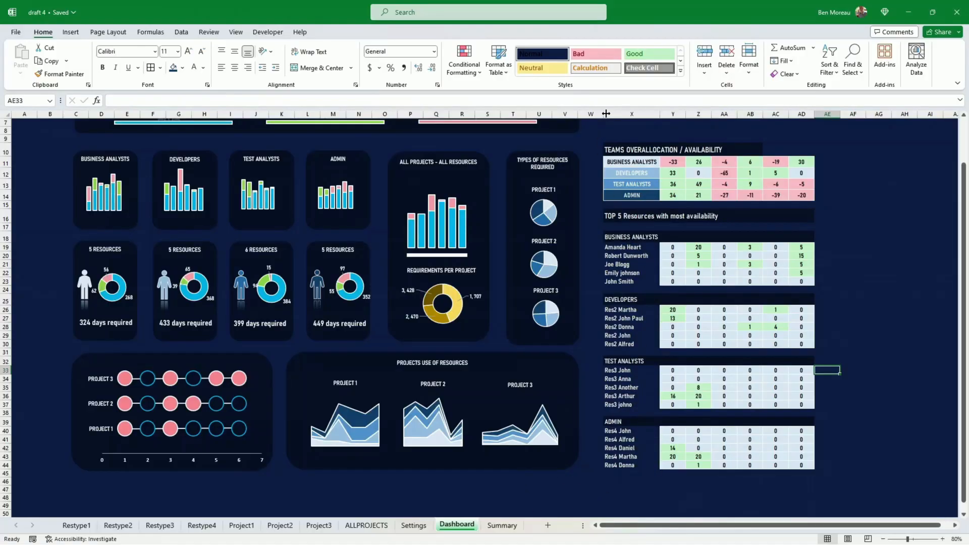
# - Widen column W slightly and place a duplicate of the Business Analysts person icon beside the business analysts' top 5 list
pyautogui.moveTo(602, 116); pyautogui.dragTo(615, 116)
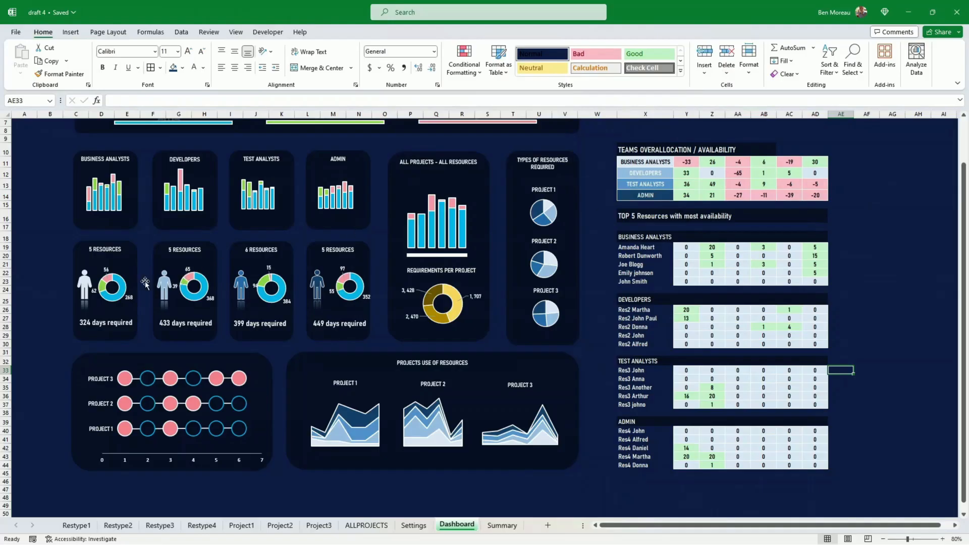
pyautogui.click(81, 290)
pyautogui.hotkey('ctrl', 'd')
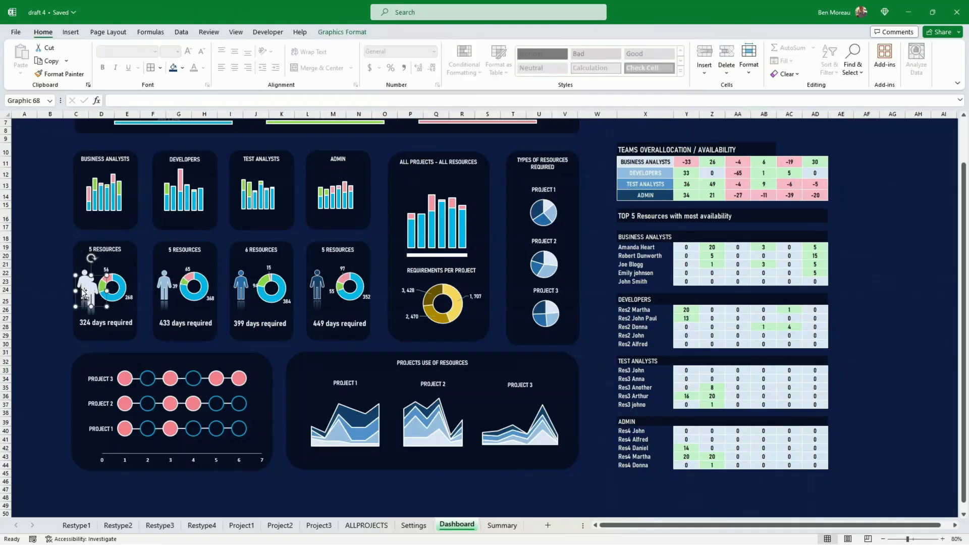
pyautogui.moveTo(91, 294); pyautogui.dragTo(600, 269)
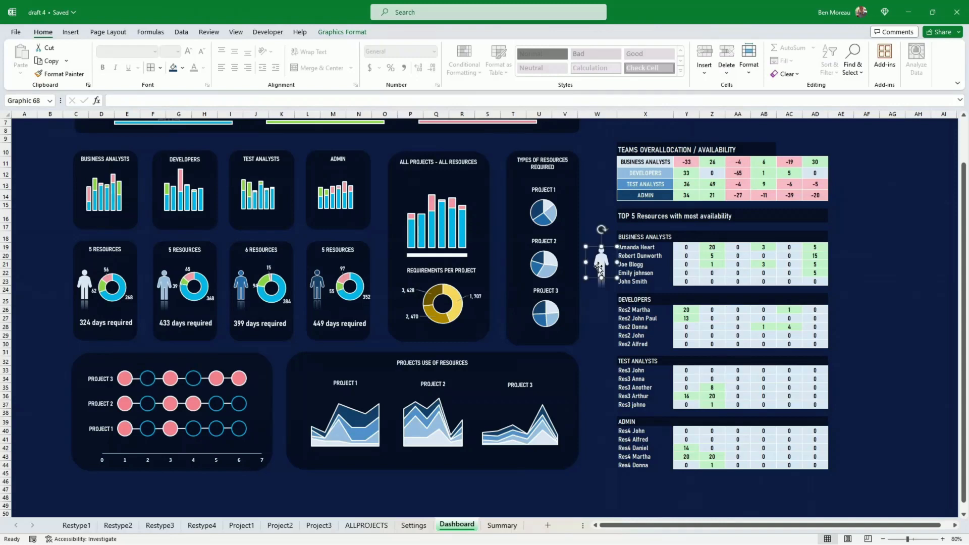
# - Hyperlink the person icon beside the business analysts' top 5 list to cell A1 of the Restype1 sheet
pyautogui.rightClick(602, 267)
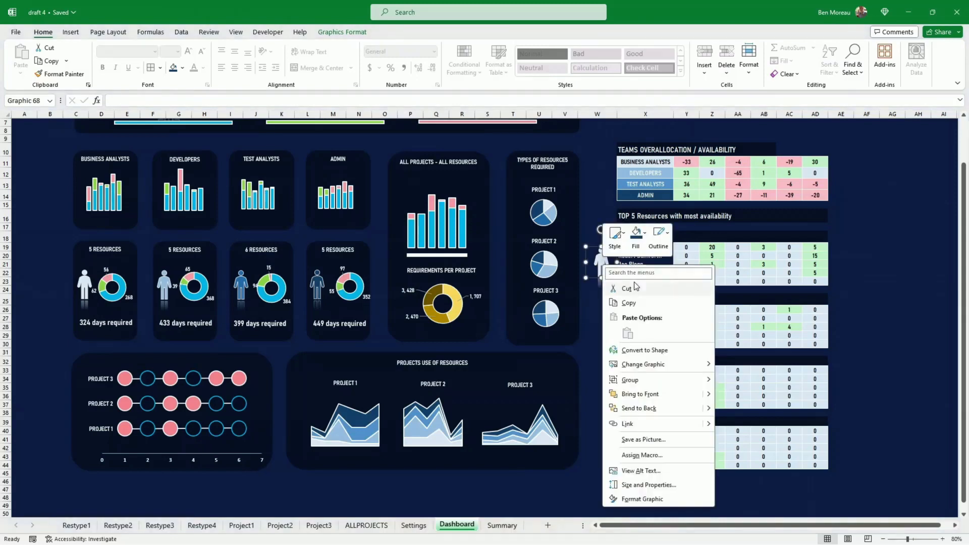
pyautogui.click(640, 424)
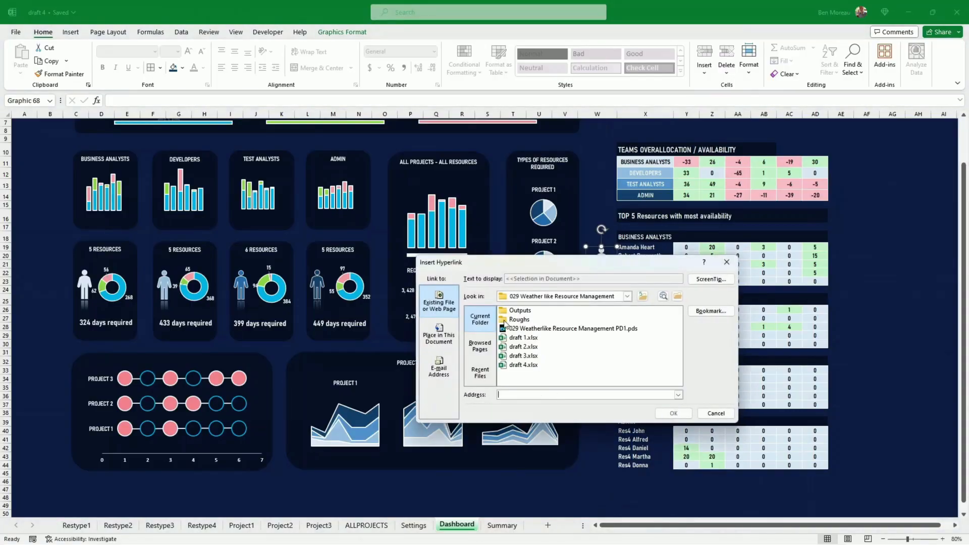
pyautogui.click(439, 334)
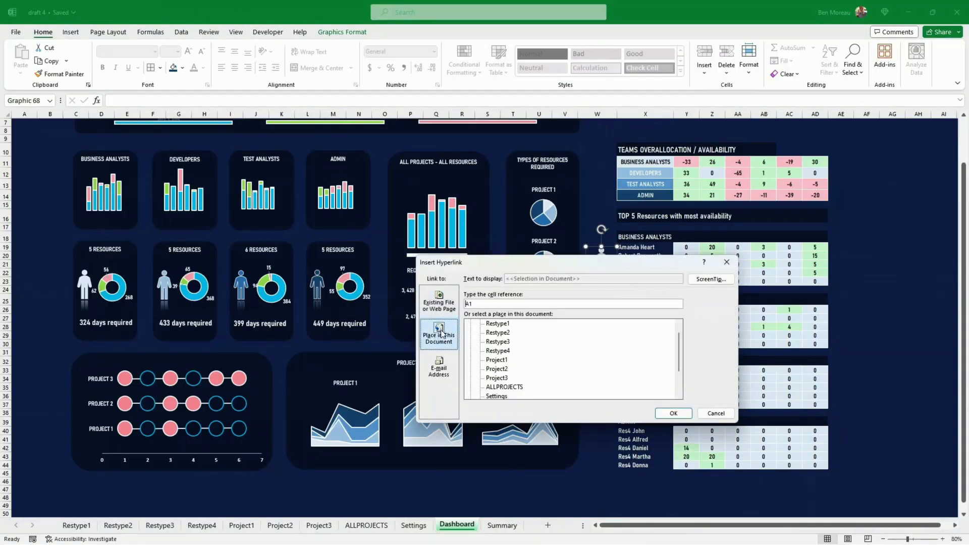
pyautogui.click(508, 325)
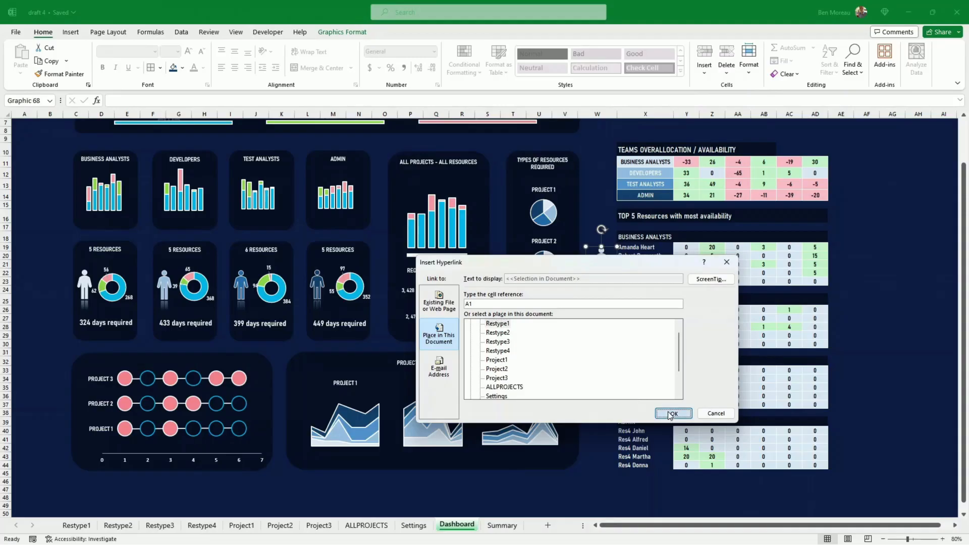
pyautogui.click(673, 412)
# - Test the business analysts icon's hyperlink and return to the Dashboard sheet
pyautogui.click(601, 362)
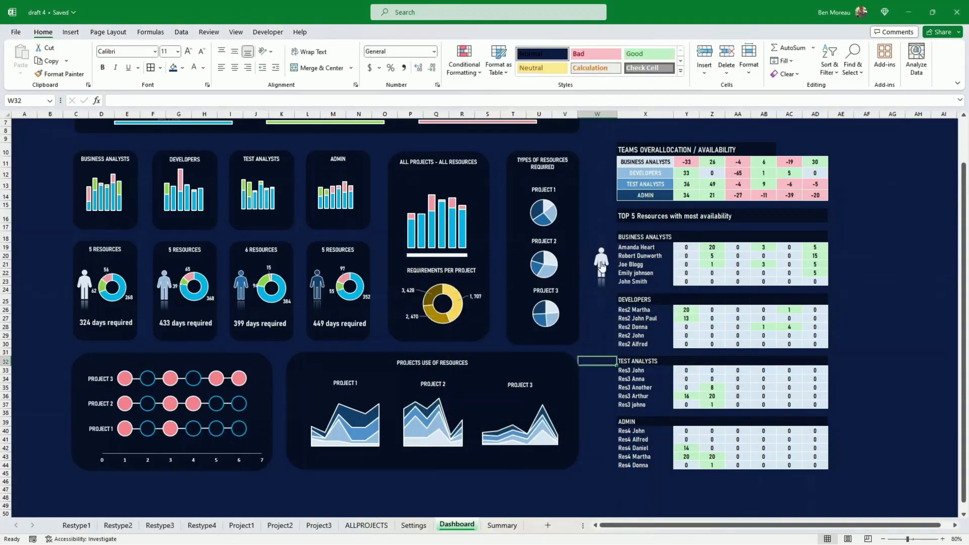
pyautogui.click(601, 268)
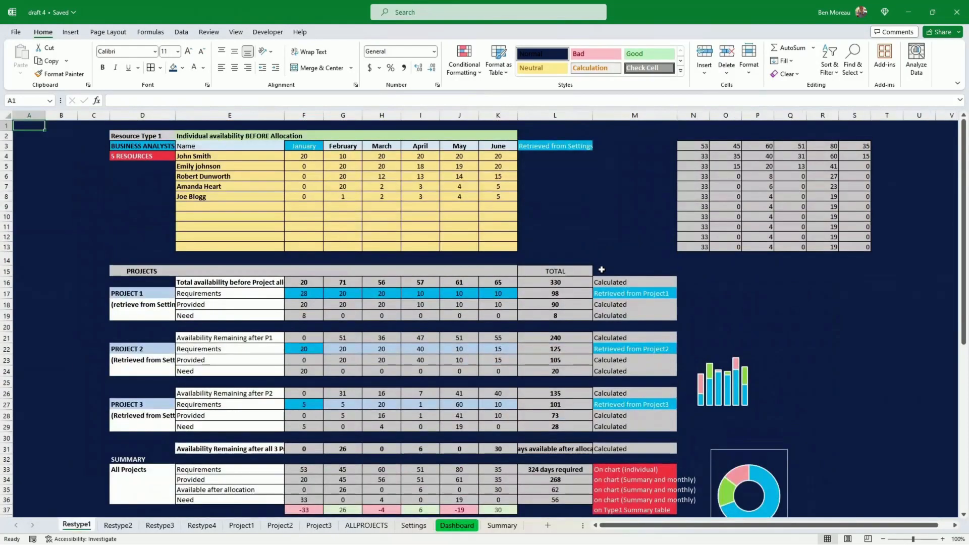
pyautogui.click(458, 526)
pyautogui.rightClick(602, 286)
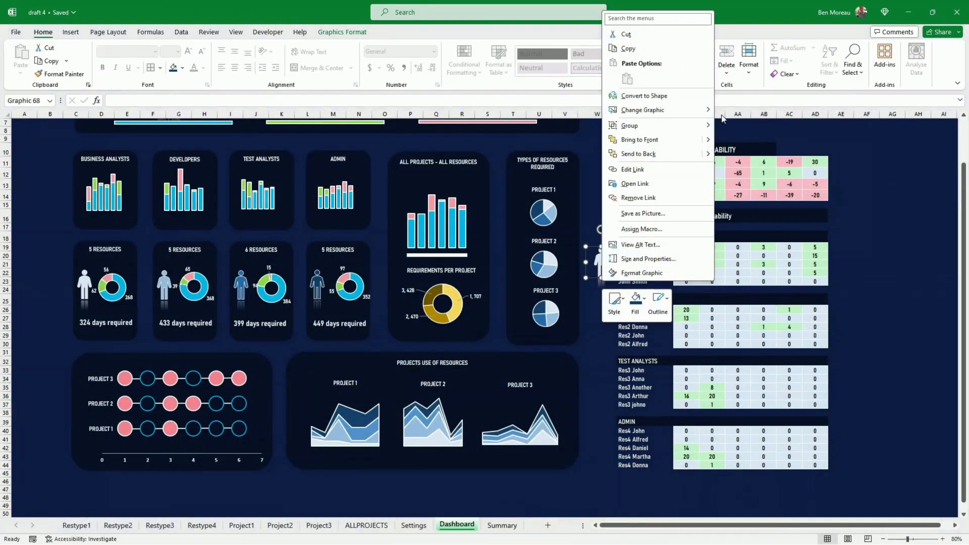
pyautogui.press('Escape')
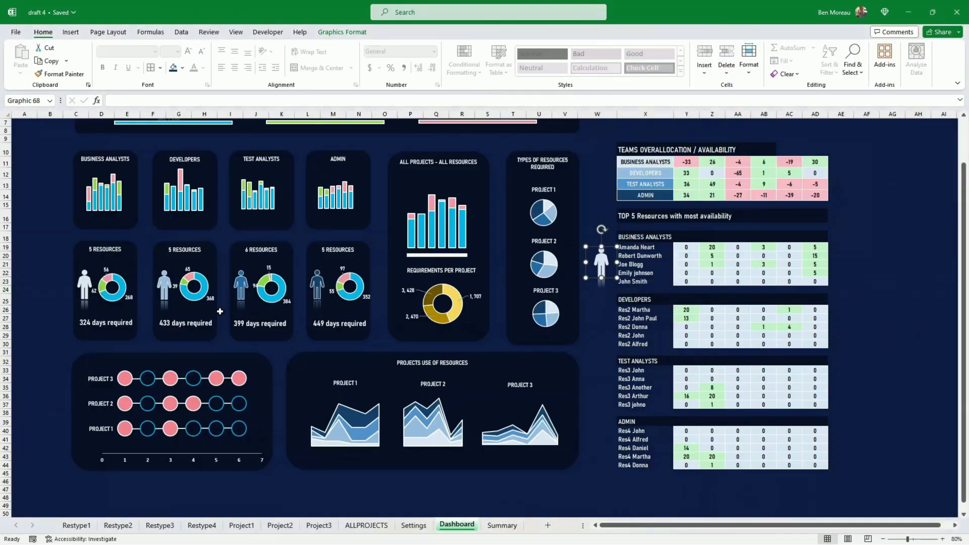
# - Place a duplicate of the Developers person icon beside the developers' top 5 list and hyperlink it to the Restype2 sheet
pyautogui.click(164, 291)
pyautogui.keyDown('ctrl'); pyautogui.moveTo(163, 296); pyautogui.dragTo(601, 330); pyautogui.keyUp('ctrl')
pyautogui.rightClick(601, 331)
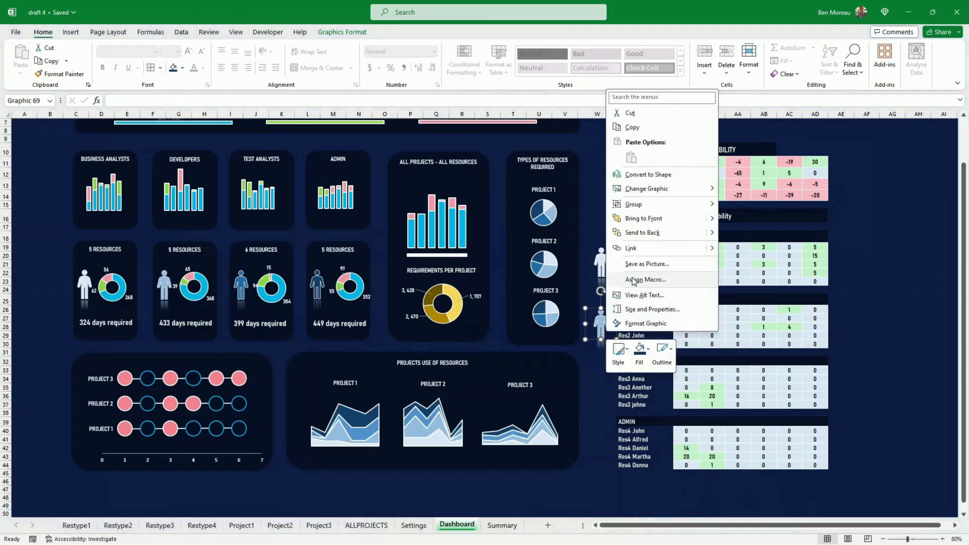
pyautogui.click(631, 249)
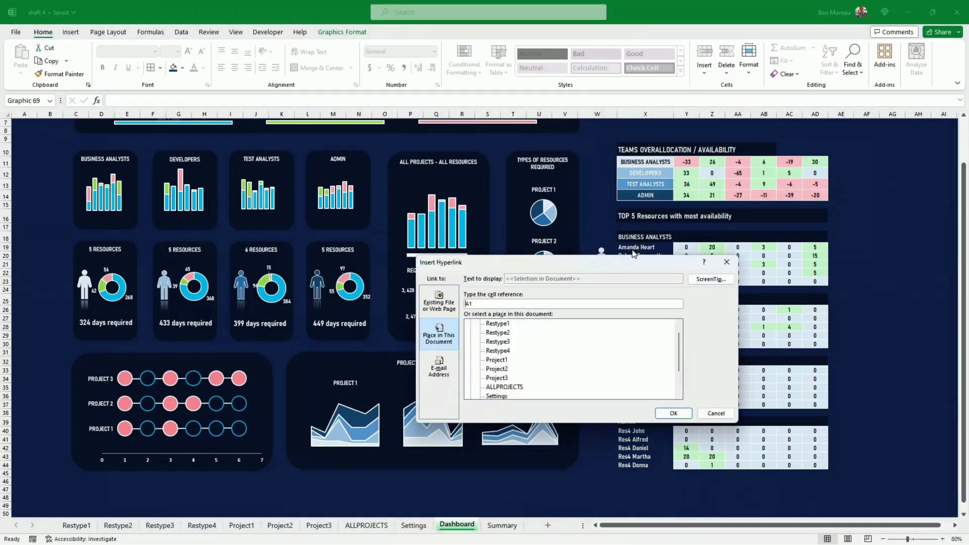
pyautogui.click(488, 332)
pyautogui.click(670, 413)
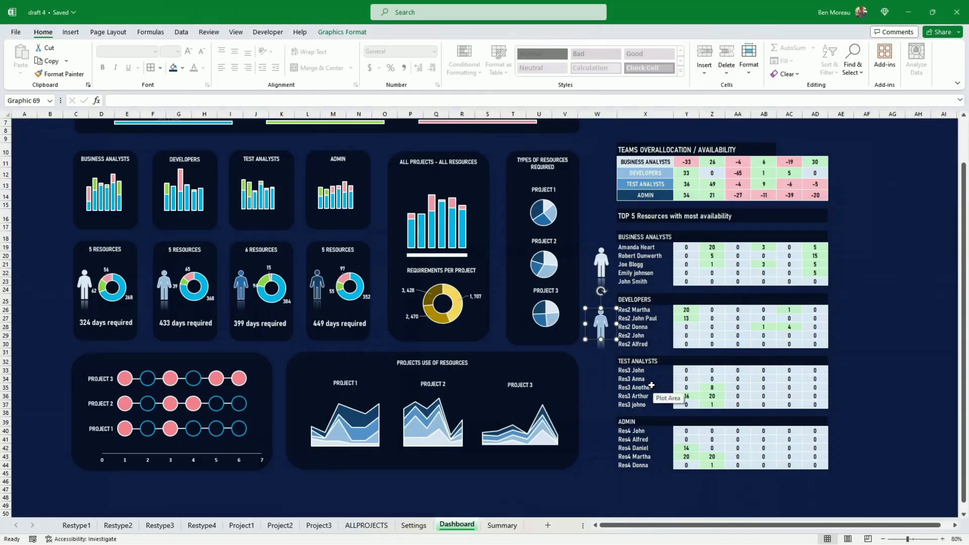
# - Place a duplicate of the Test Analysts person icon beside the test analysts' top 5 list and hyperlink it to the Restype3 sheet
pyautogui.click(242, 297)
pyautogui.moveTo(242, 299); pyautogui.dragTo(598, 392)
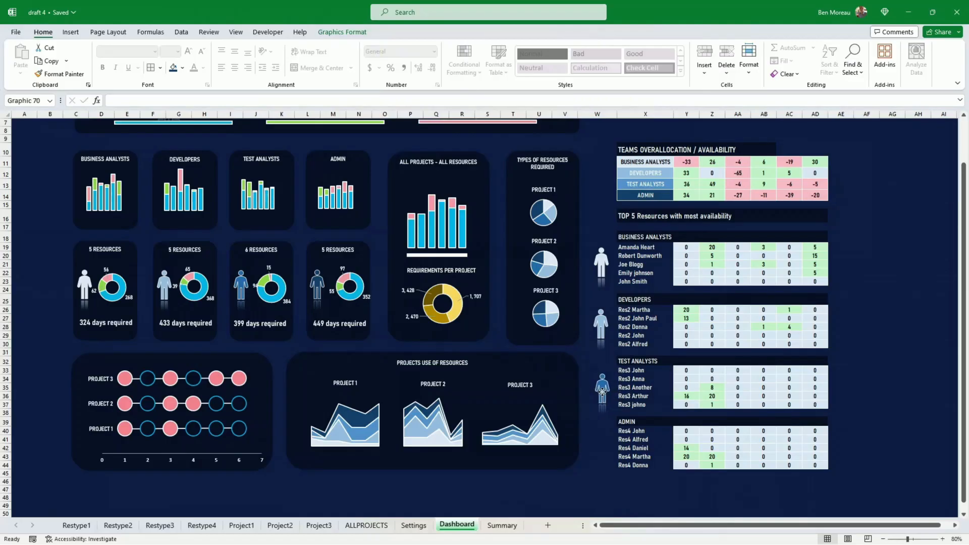
pyautogui.rightClick(603, 388)
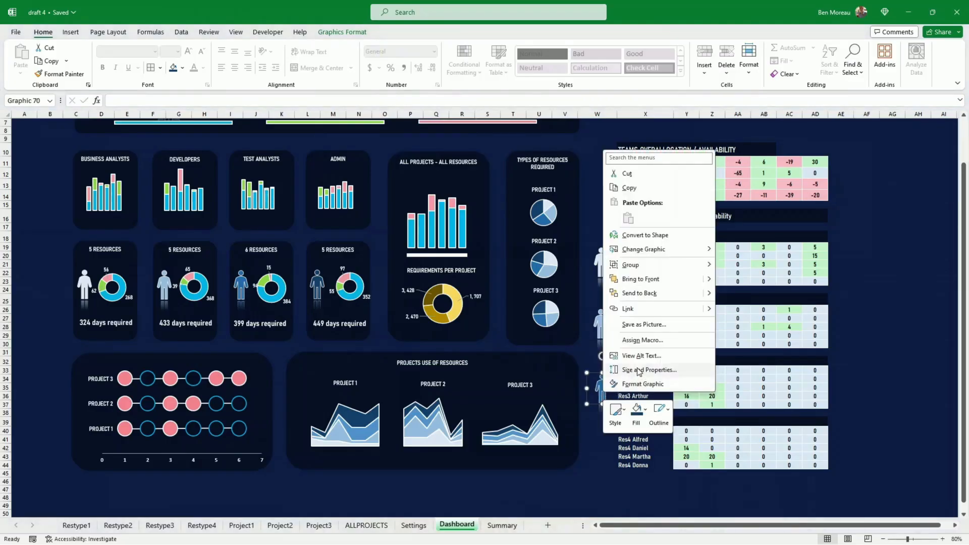
pyautogui.click(630, 310)
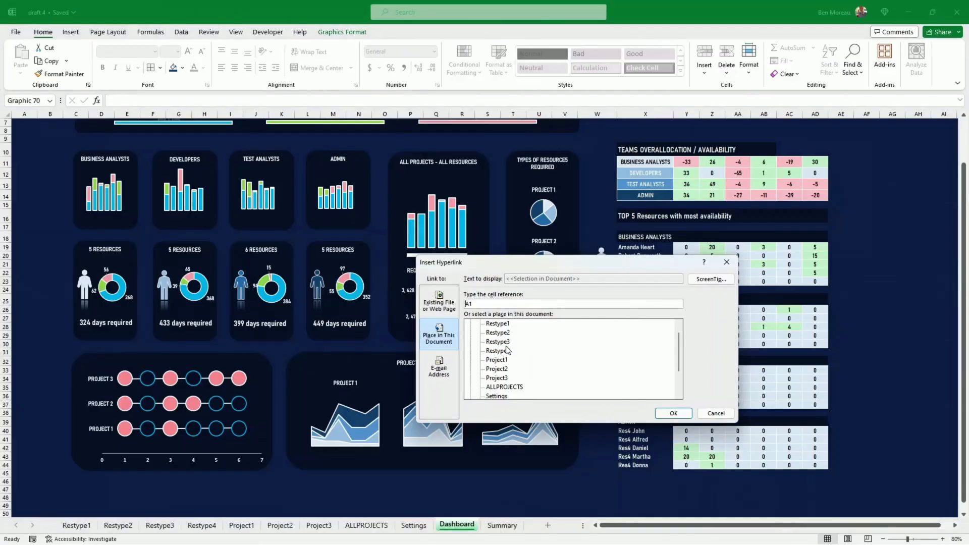
pyautogui.click(506, 341)
pyautogui.click(673, 413)
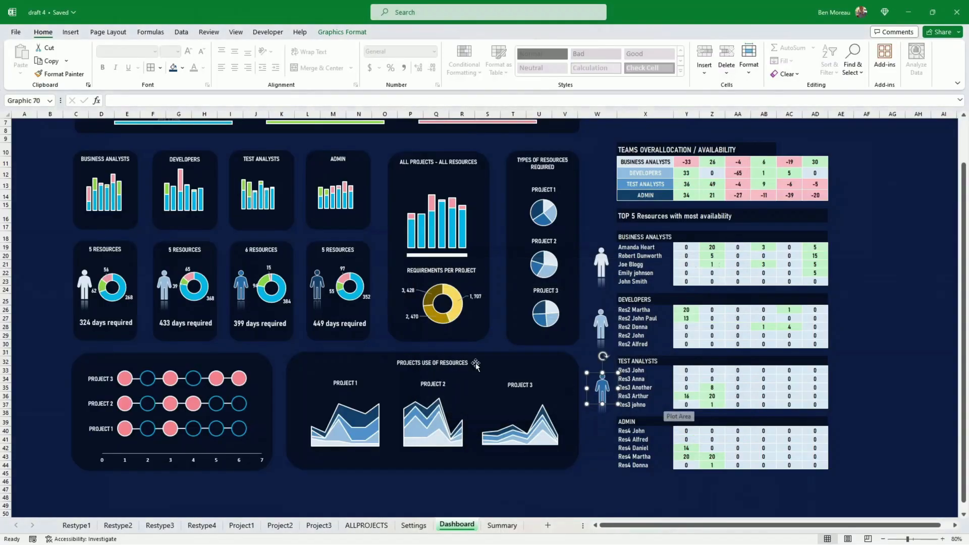
# - Place a duplicate of the Admin person icon beside the admin top 5 list and hyperlink it to the Restype4 sheet
pyautogui.click(317, 293)
pyautogui.click(319, 294)
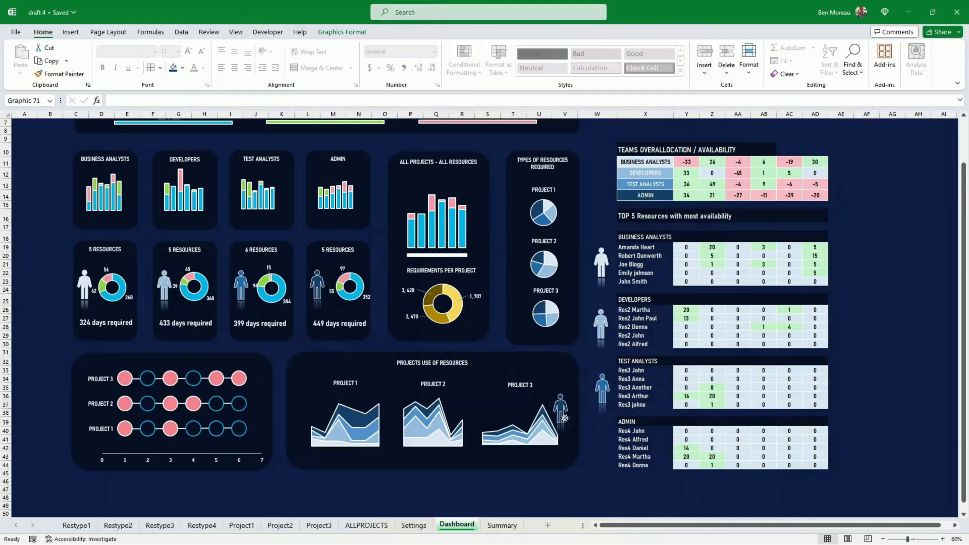
pyautogui.click(604, 446)
pyautogui.moveTo(604, 446); pyautogui.dragTo(602, 451)
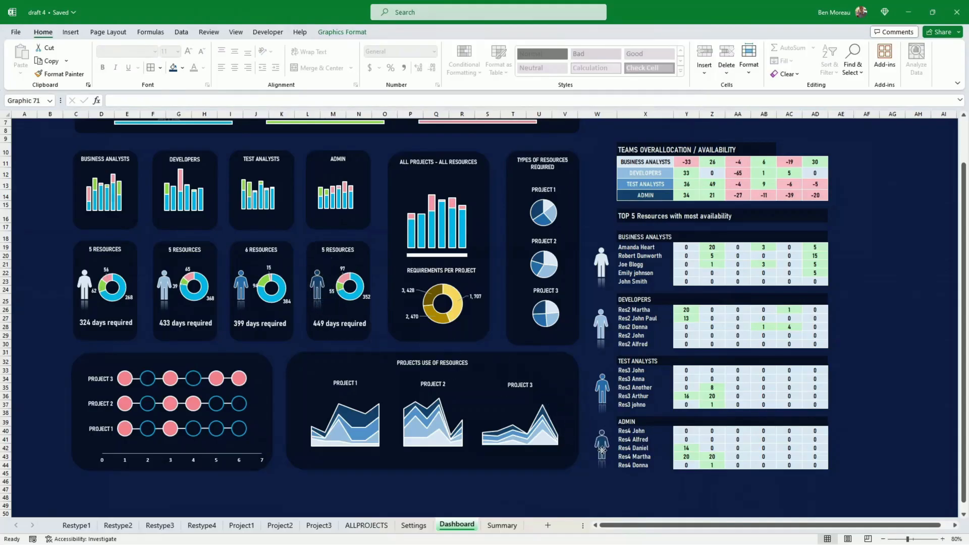
pyautogui.rightClick(602, 451)
pyautogui.click(635, 366)
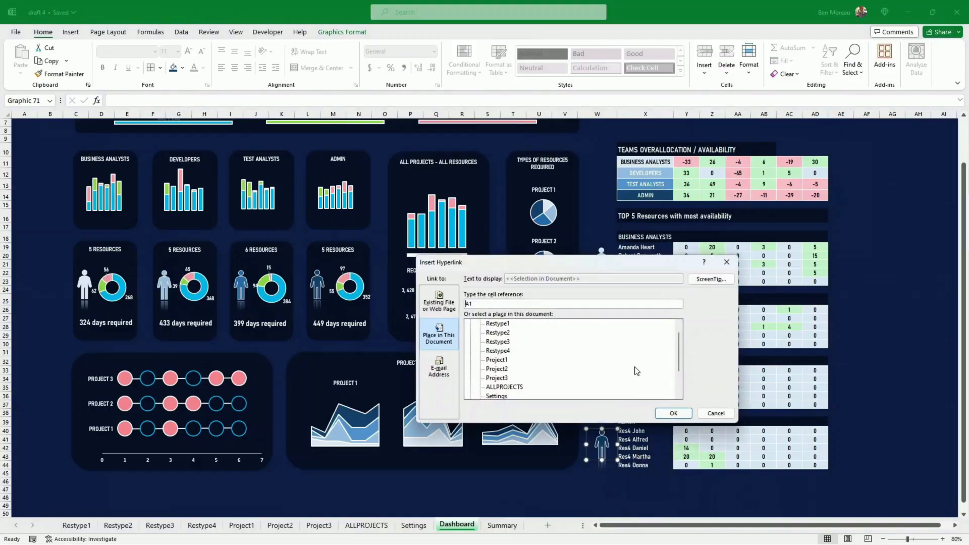
pyautogui.click(499, 352)
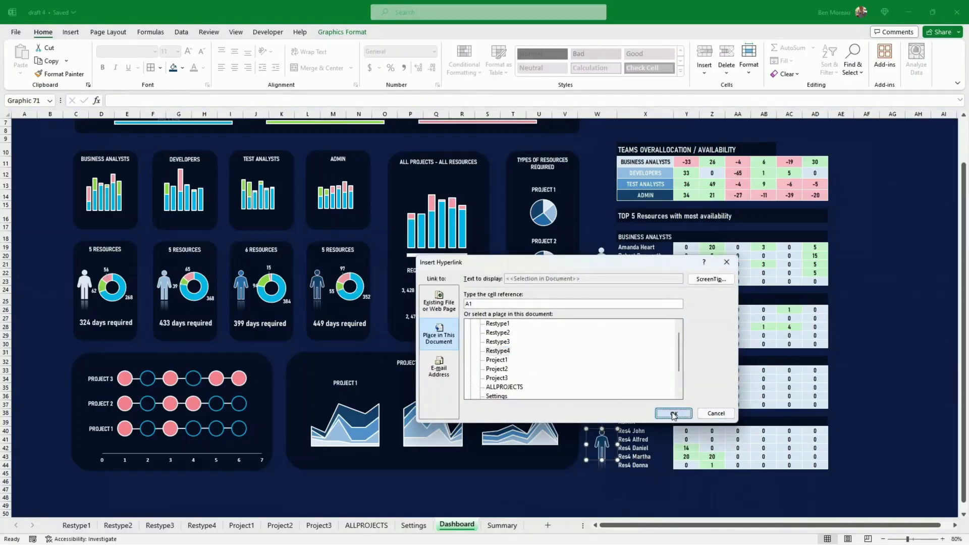
pyautogui.click(673, 413)
pyautogui.press('Escape')
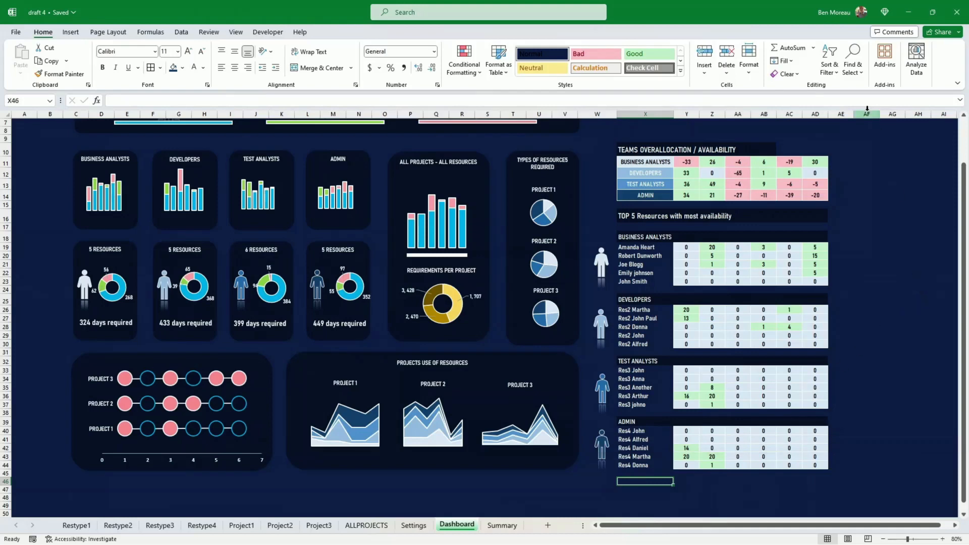
# - Select the four person icons beside the top 5 lists together and align their centers in one vertical column
pyautogui.click(862, 77)
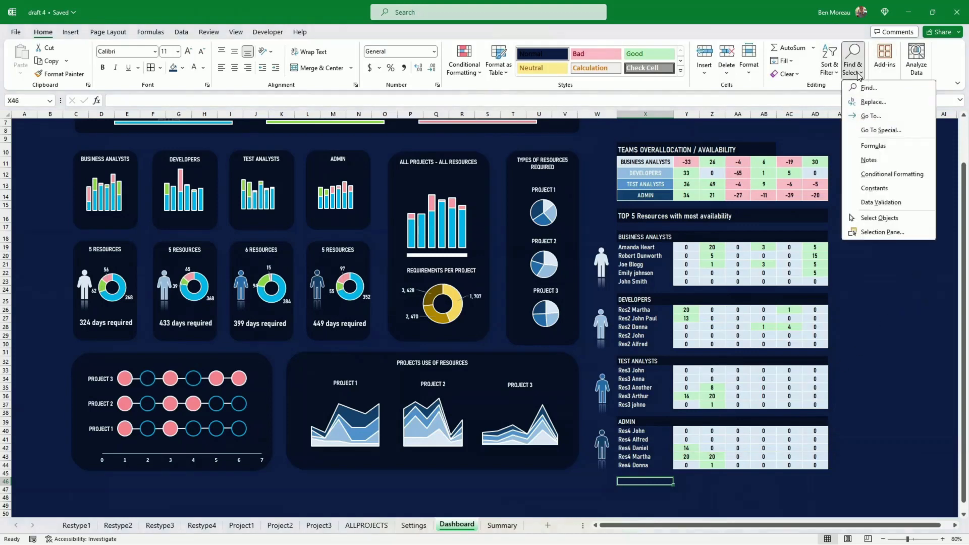
pyautogui.click(884, 220)
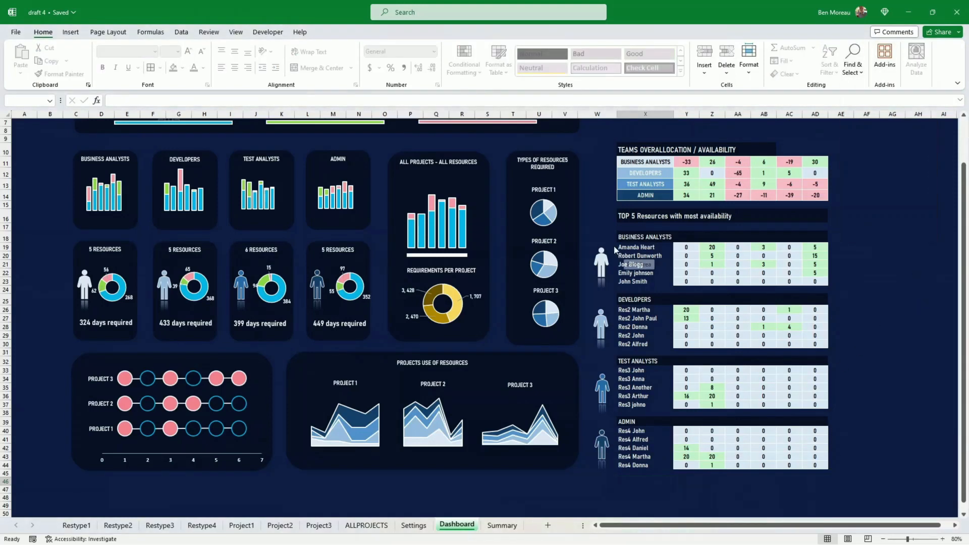
pyautogui.moveTo(584, 239); pyautogui.dragTo(624, 490)
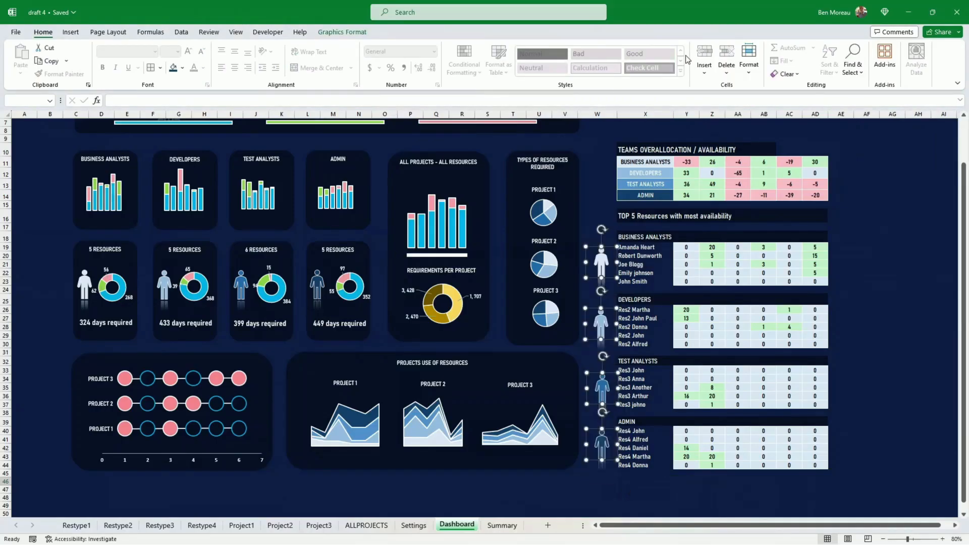
pyautogui.click(342, 32)
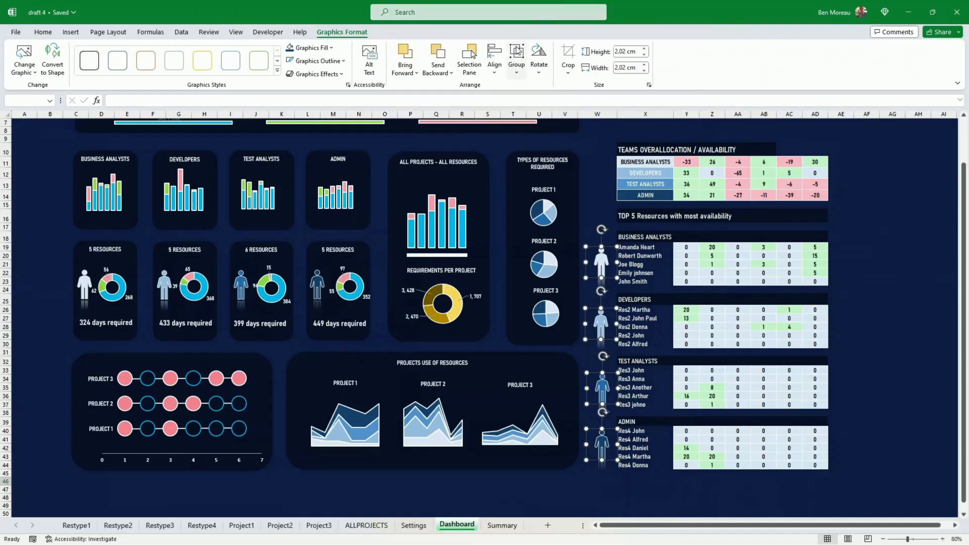
pyautogui.click(494, 74)
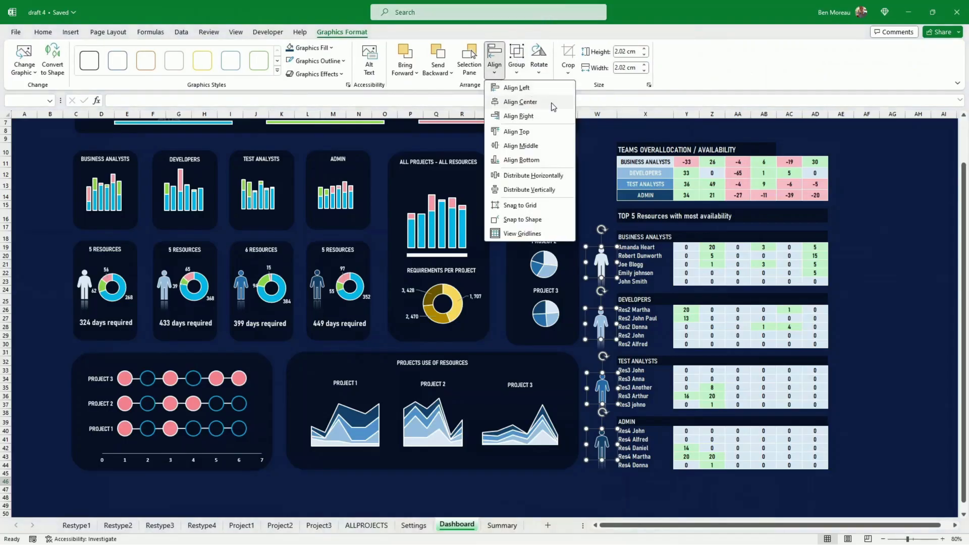
pyautogui.click(515, 103)
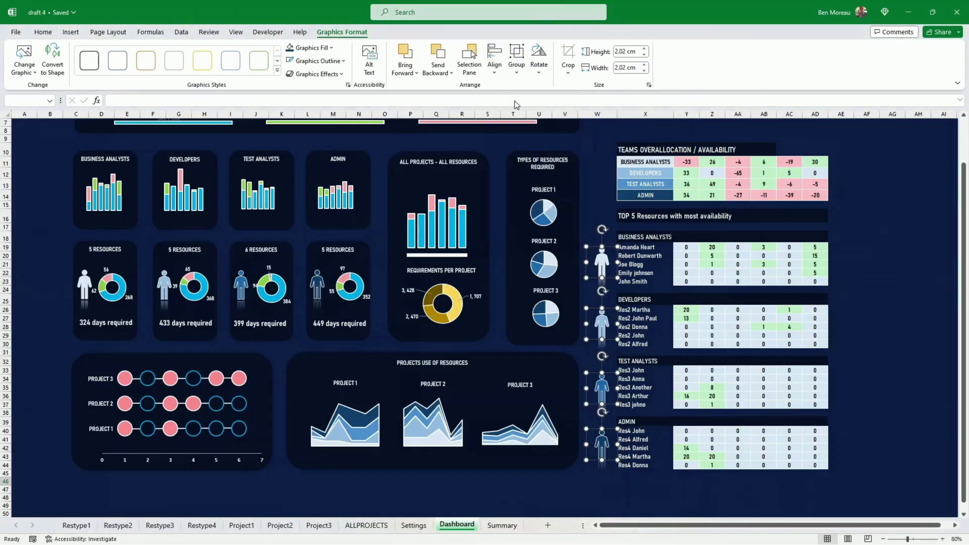
pyautogui.click(884, 219)
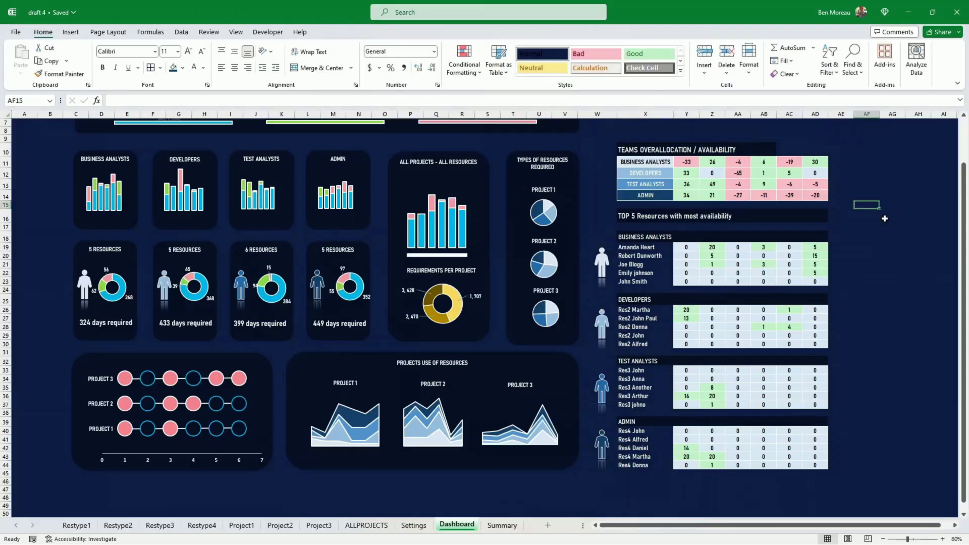
# - Relink Y33 in the test analysts section to F57, the first January value in the sorted availability list on Restype3
pyautogui.scroll(1, 469, 410)
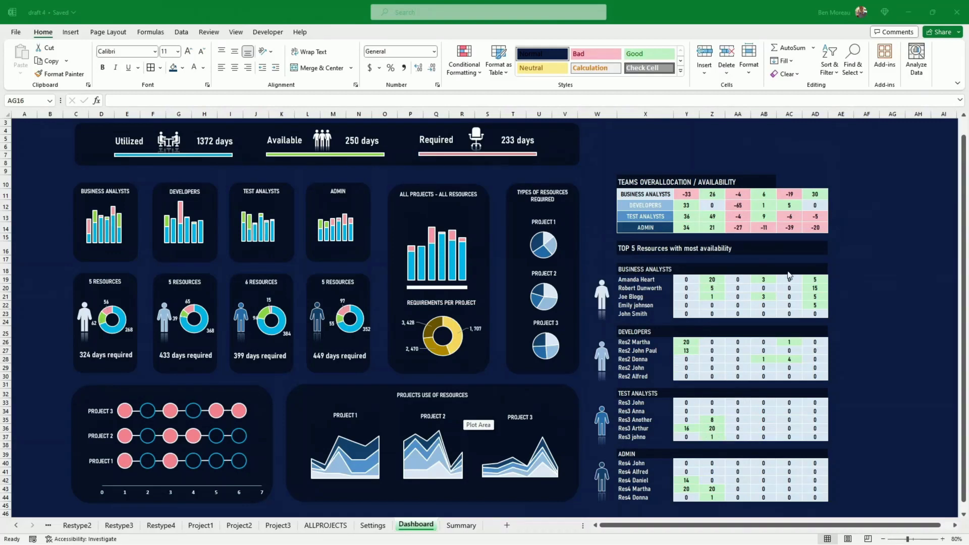
pyautogui.click(687, 407)
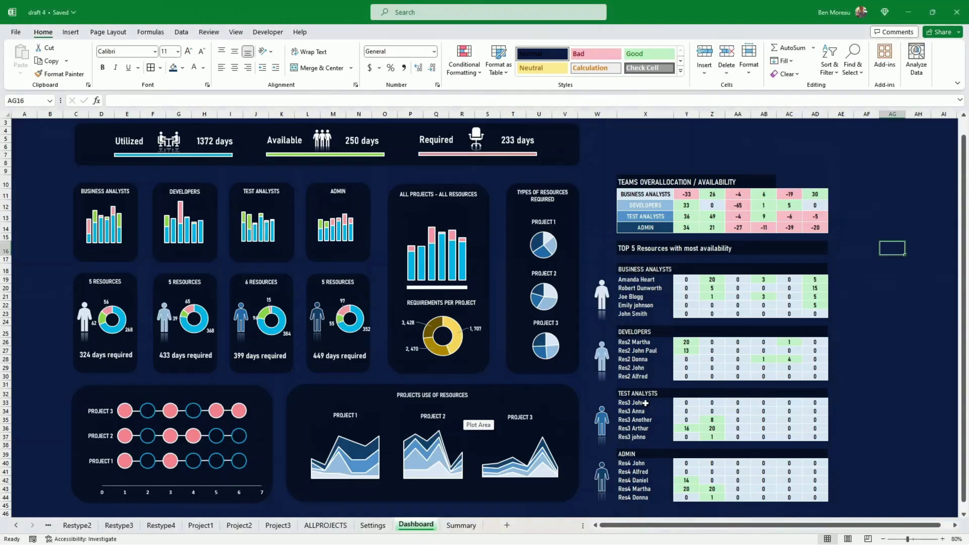
pyautogui.click(688, 402)
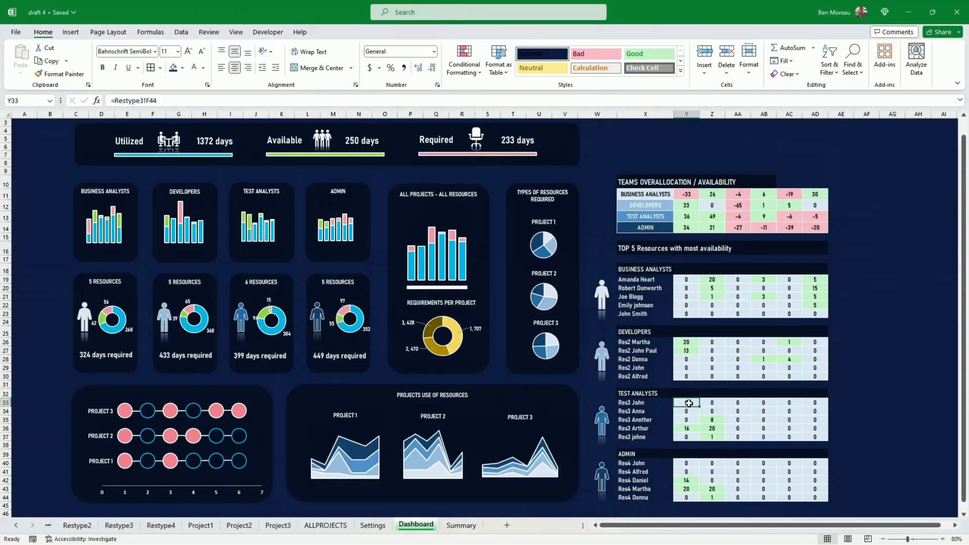
pyautogui.write('=')
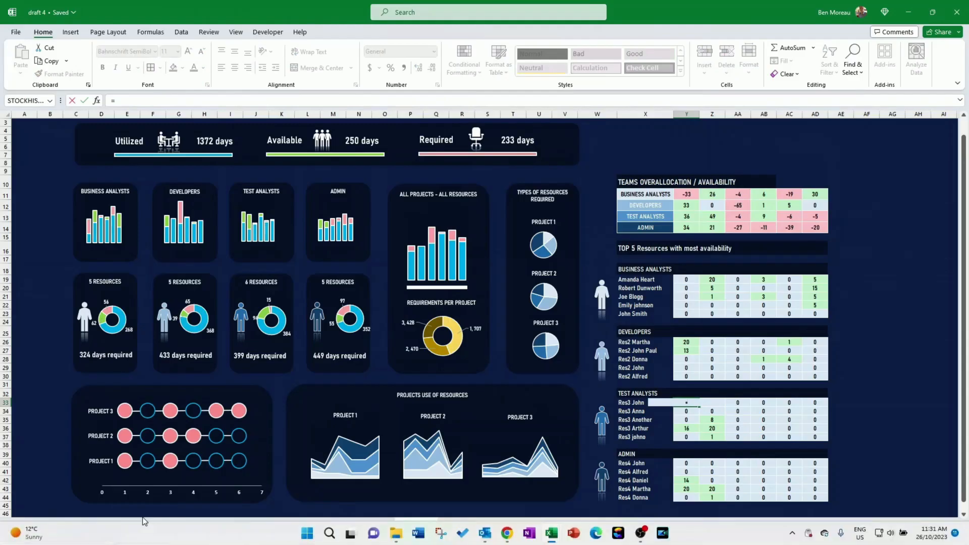
pyautogui.click(118, 525)
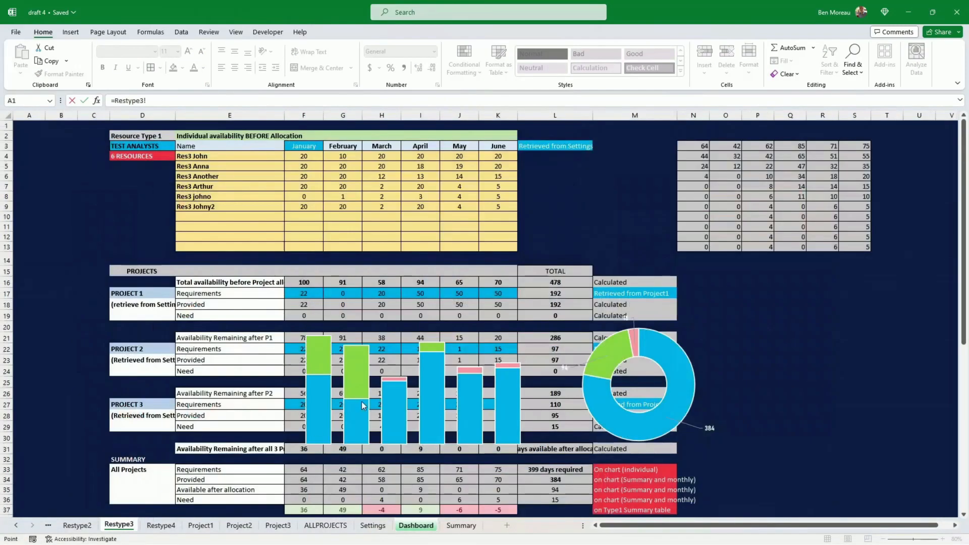
pyautogui.scroll(-4, 380, 404)
pyautogui.scroll(-6, 379, 404)
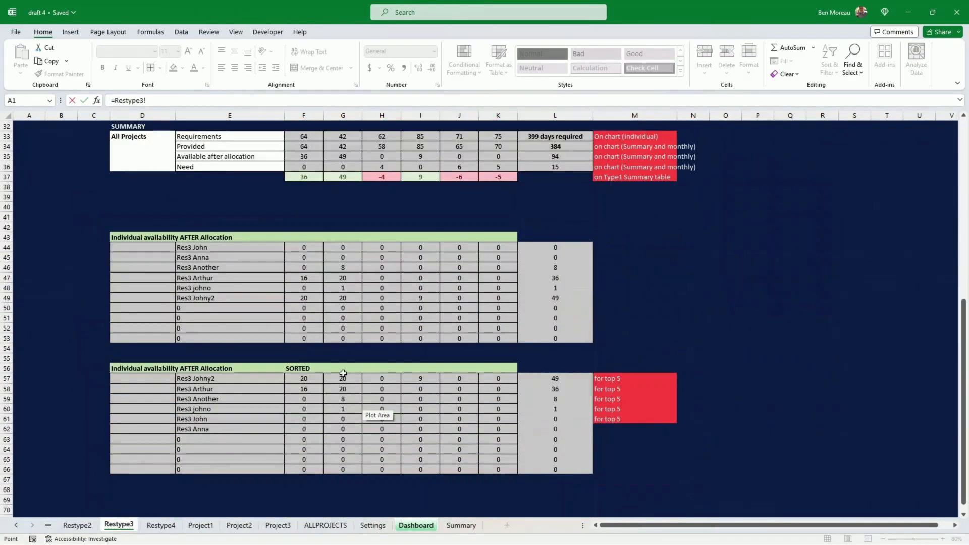
pyautogui.click(308, 379)
pyautogui.press('Return')
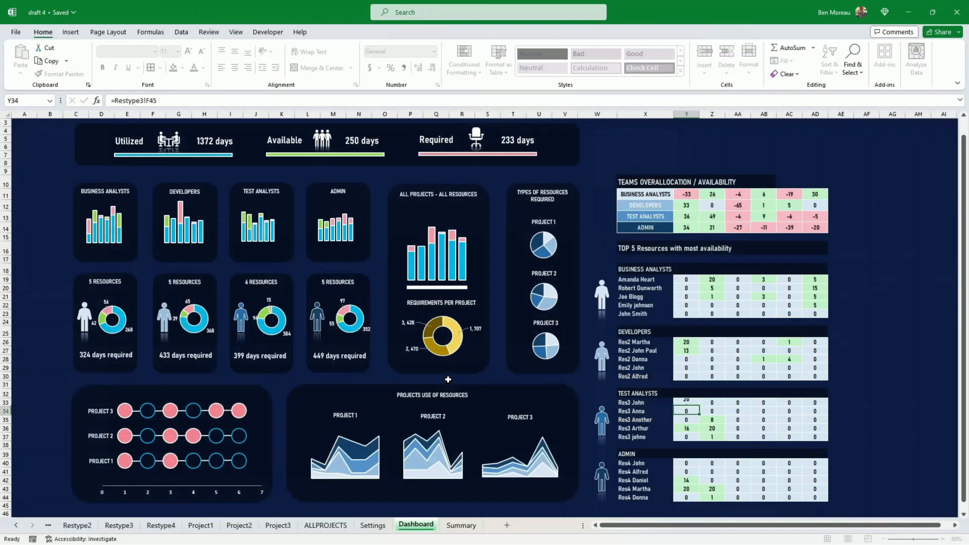
pyautogui.click(689, 402)
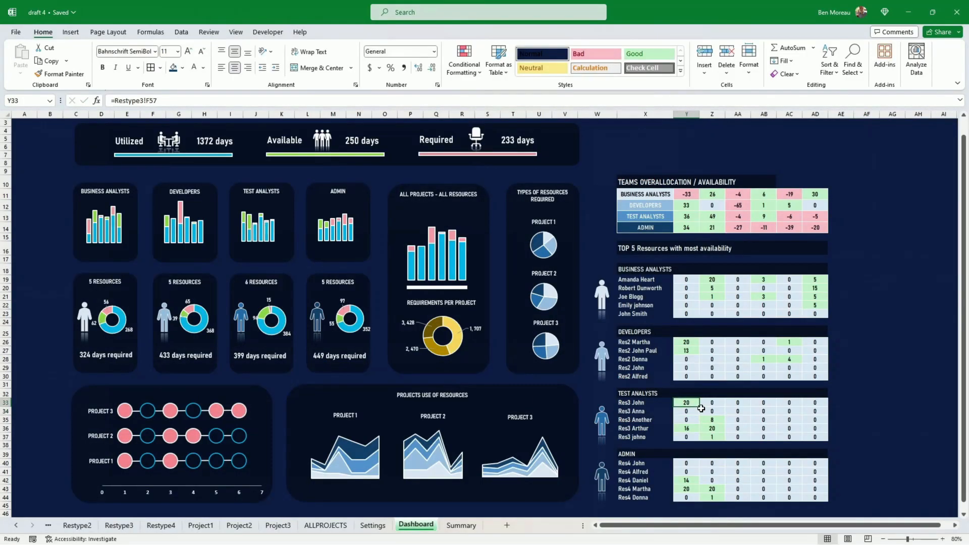
# - Fill the Y33 link through Y33:AD37 for the test analysts, and relink admin cell Y40 to F57 in the sorted availability list on Restype4
pyautogui.moveTo(700, 407); pyautogui.dragTo(819, 443)
pyautogui.click(686, 463)
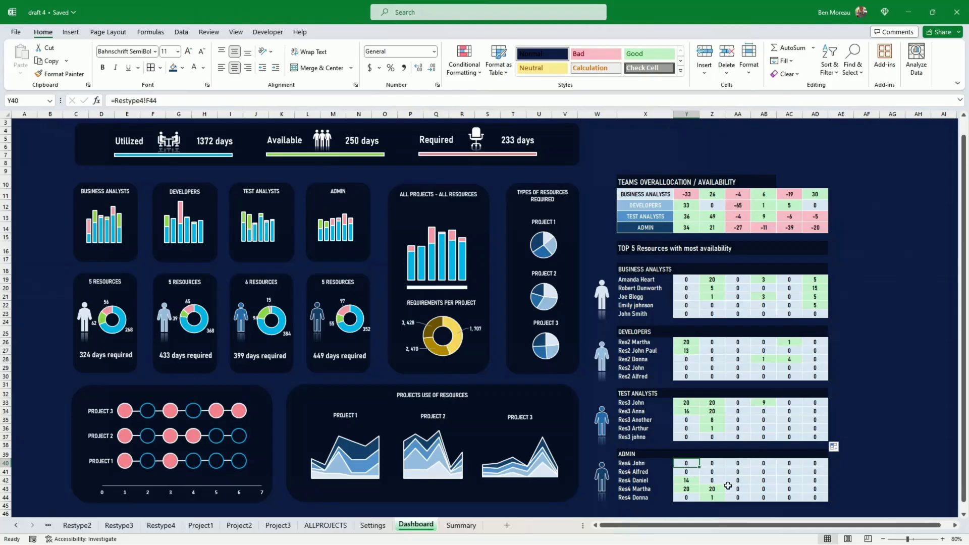
pyautogui.write('=')
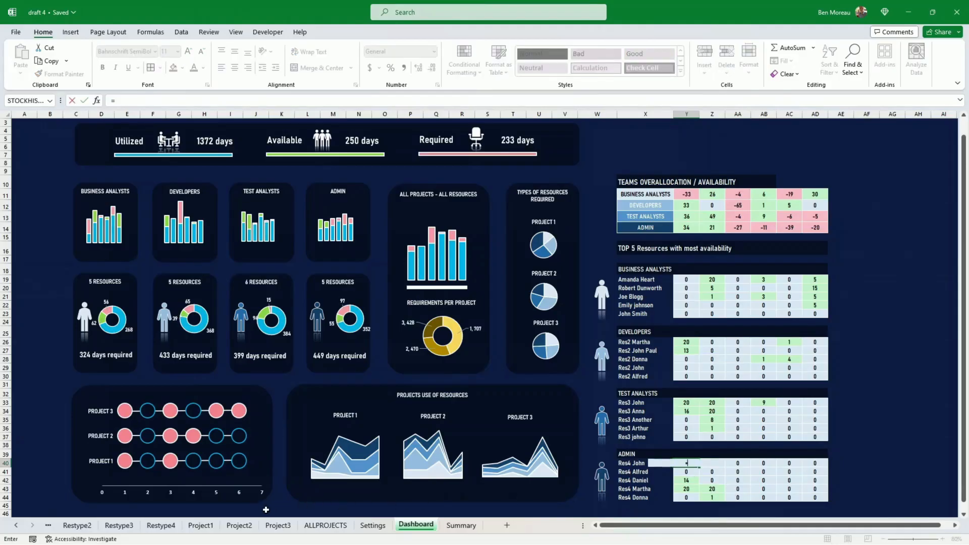
pyautogui.click(161, 525)
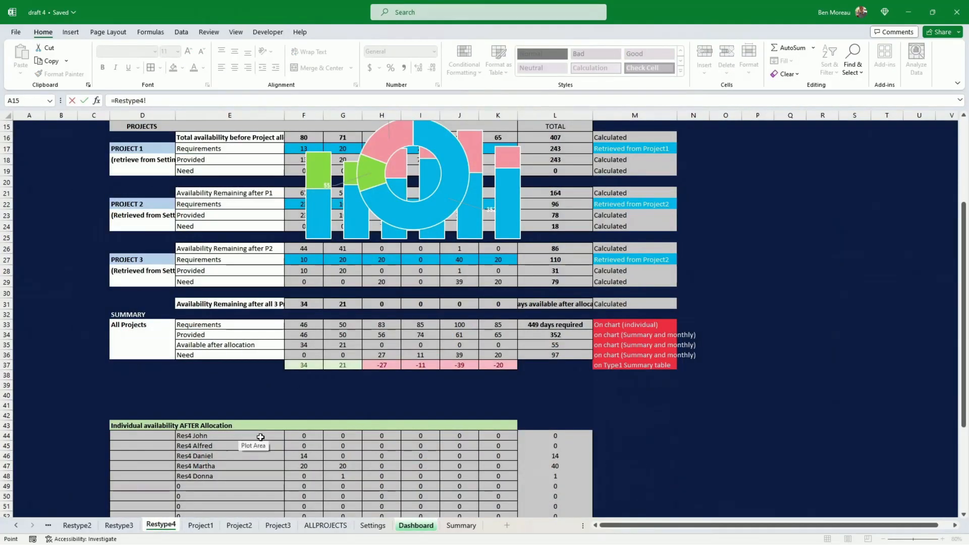
pyautogui.scroll(-5, 291, 438)
pyautogui.click(298, 417)
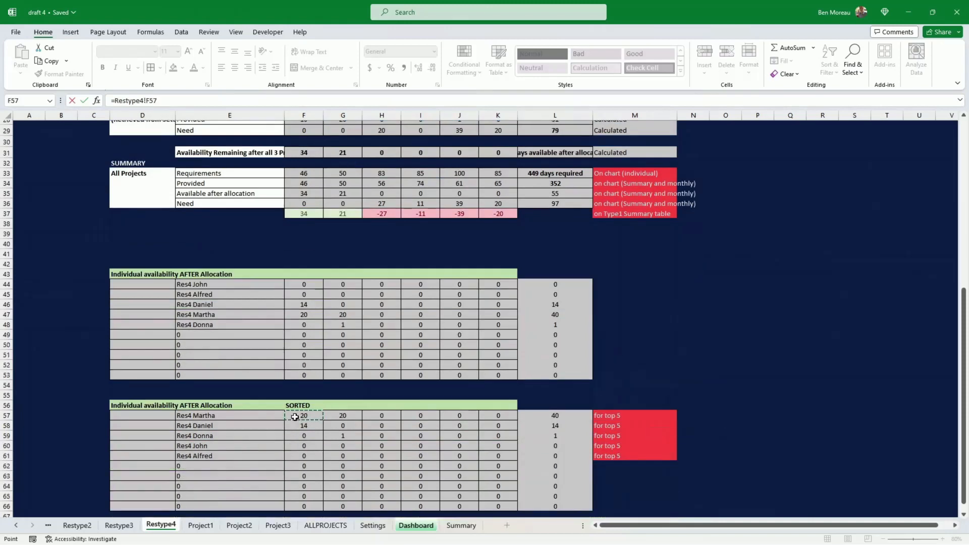
pyautogui.press('Return')
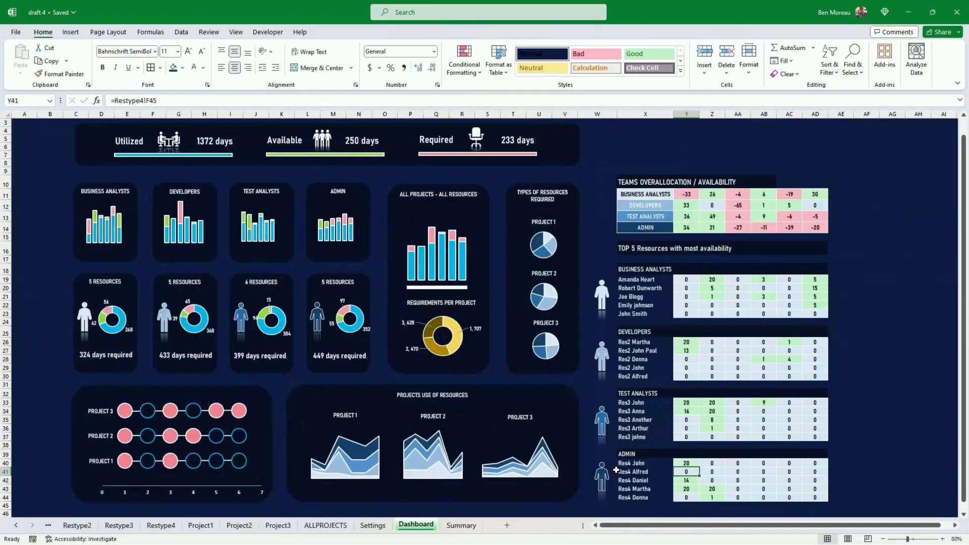
# - Fill the Y40 link across all six months and five rows of the admin top 5 list, through AD44
pyautogui.click(695, 461)
pyautogui.moveTo(699, 467); pyautogui.dragTo(830, 500)
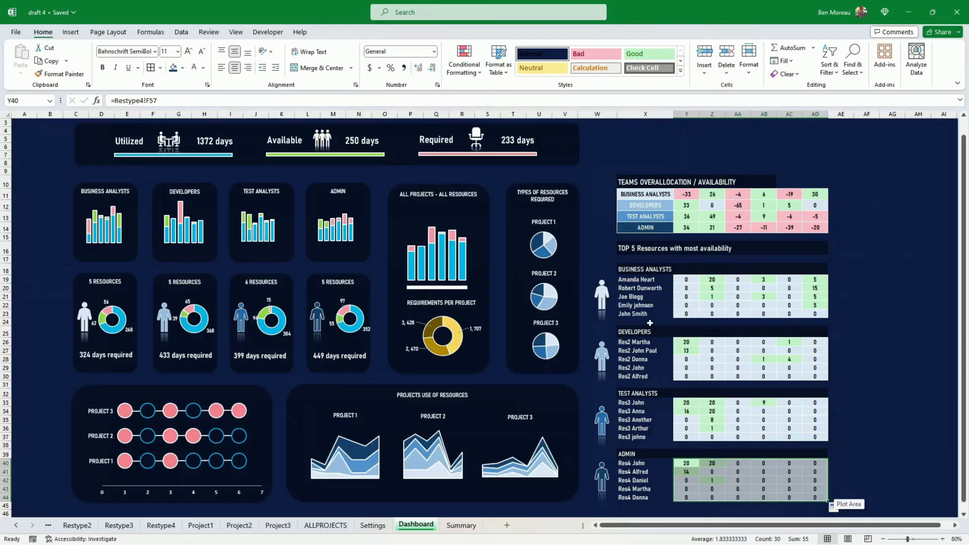
pyautogui.click(40, 359)
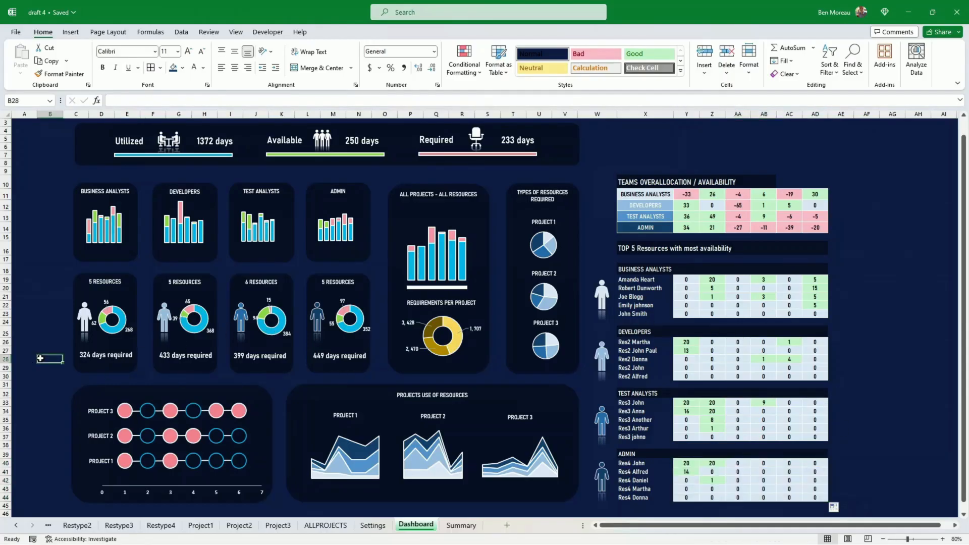
# - Review the first business analyst's monthly availability on Restype1 and the business analyst requirements on Project1, and return to the Dashboard sheet
pyautogui.scroll(1, 41, 359)
pyautogui.scroll(-1, 40, 358)
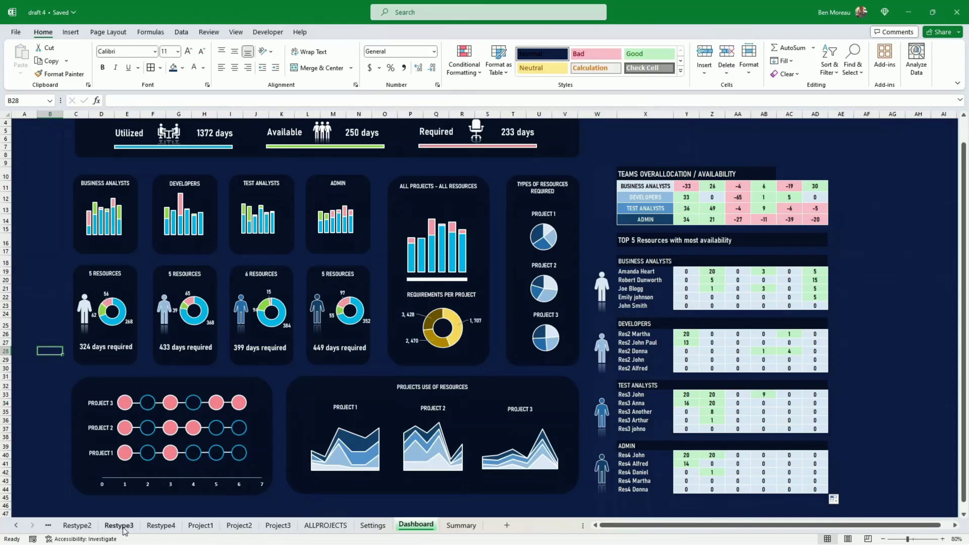
pyautogui.click(49, 526)
pyautogui.click(76, 525)
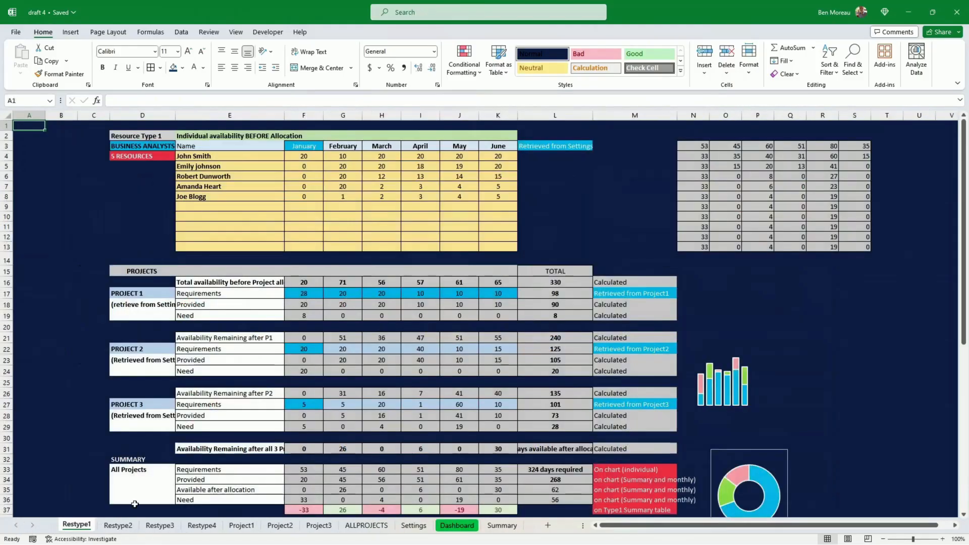
pyautogui.click(192, 158)
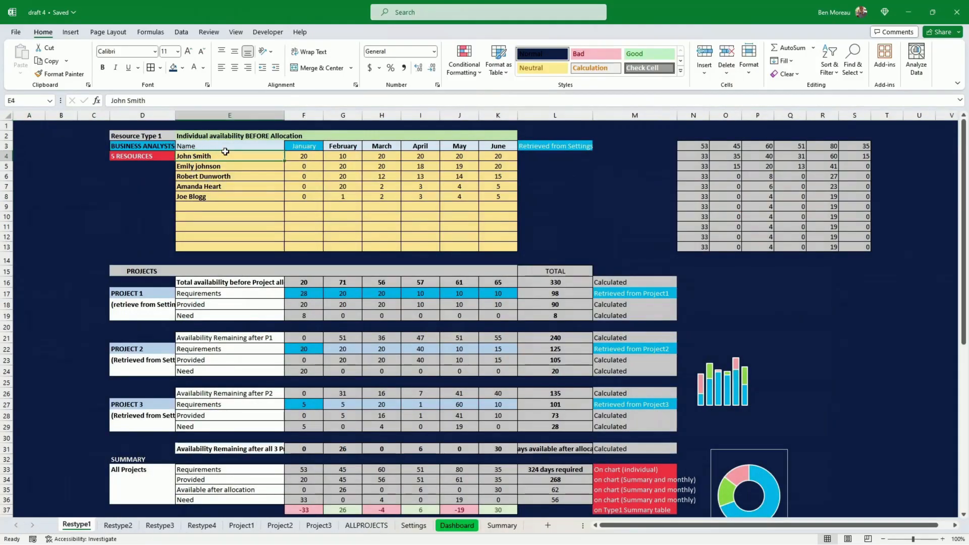
pyautogui.click(303, 156)
pyautogui.moveTo(302, 157); pyautogui.dragTo(497, 157)
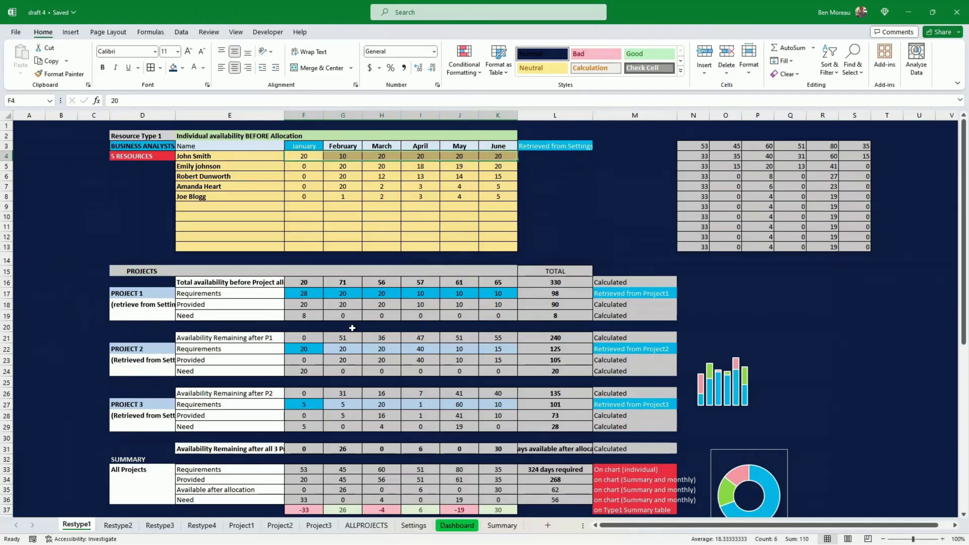
pyautogui.click(244, 526)
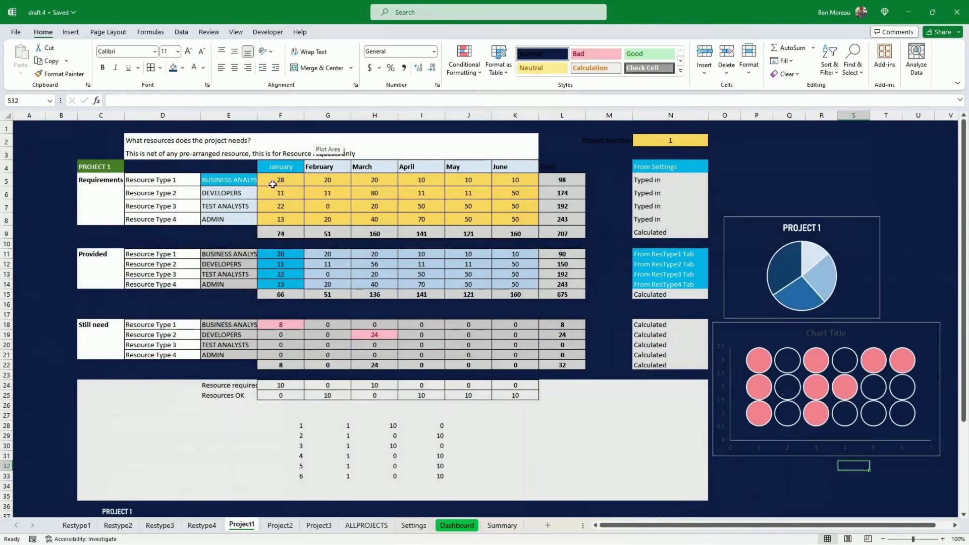
pyautogui.moveTo(278, 182); pyautogui.dragTo(480, 183)
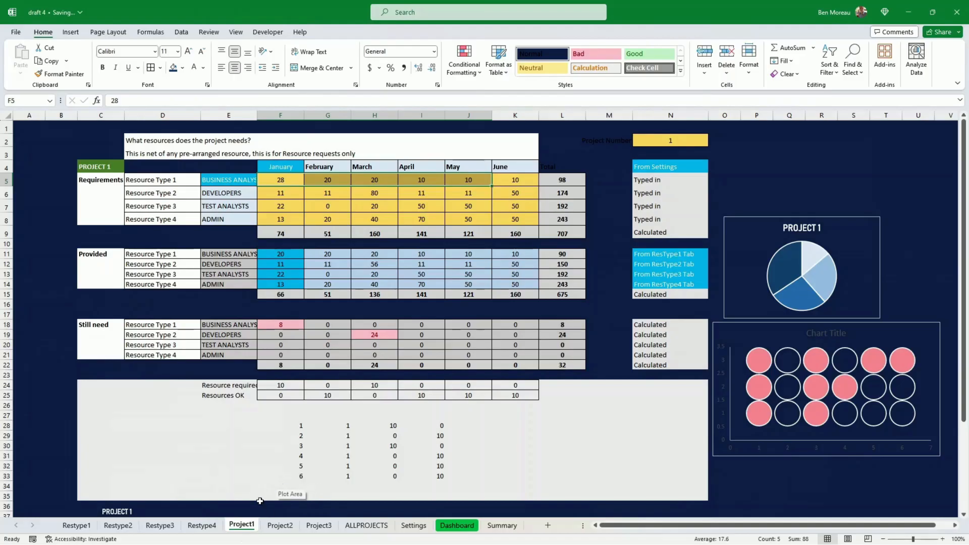
pyautogui.click(456, 525)
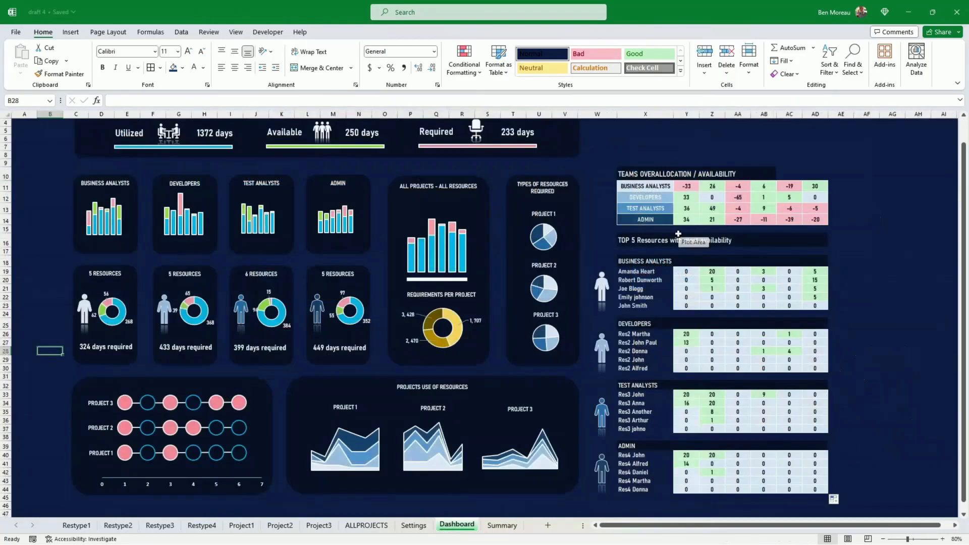
pyautogui.scroll(1, 623, 154)
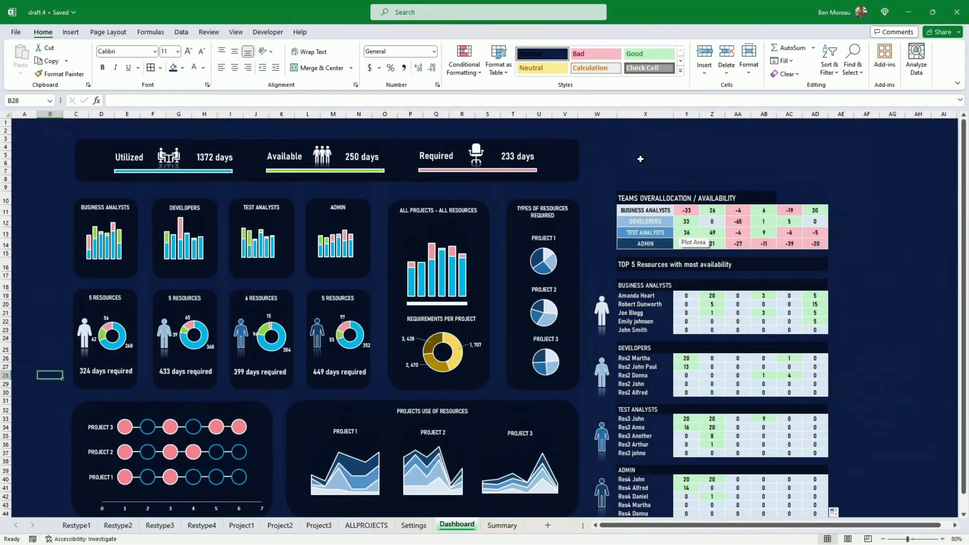